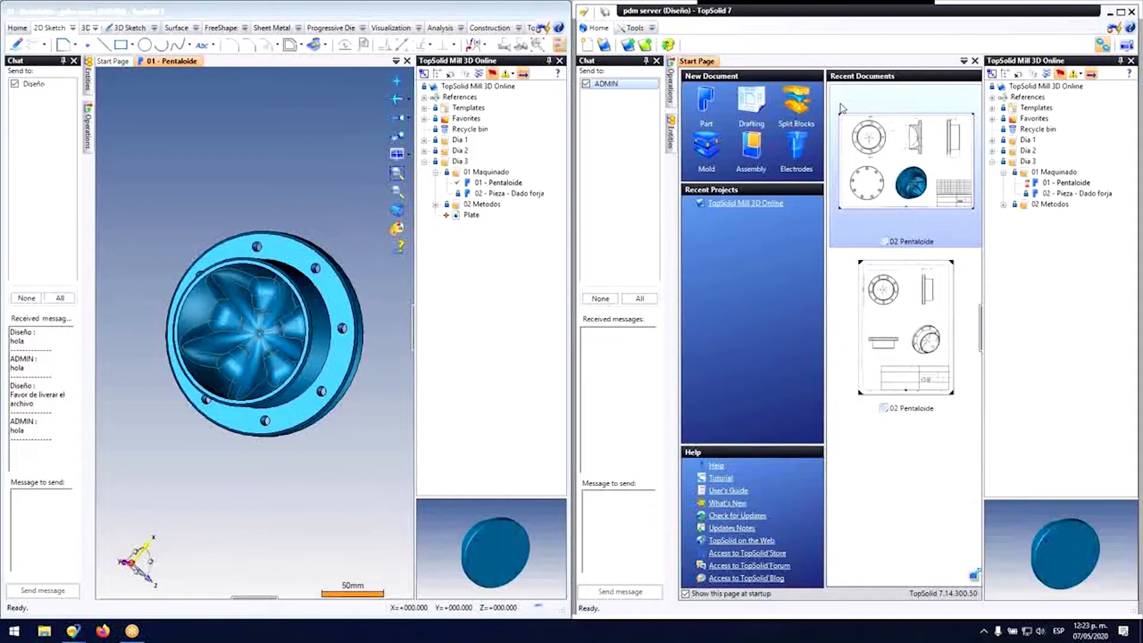
Step: Examine the status of the 01 - Pentaloide and Plate documents in the project trees of the Diseño and ADMIN sessions
click(1004, 204)
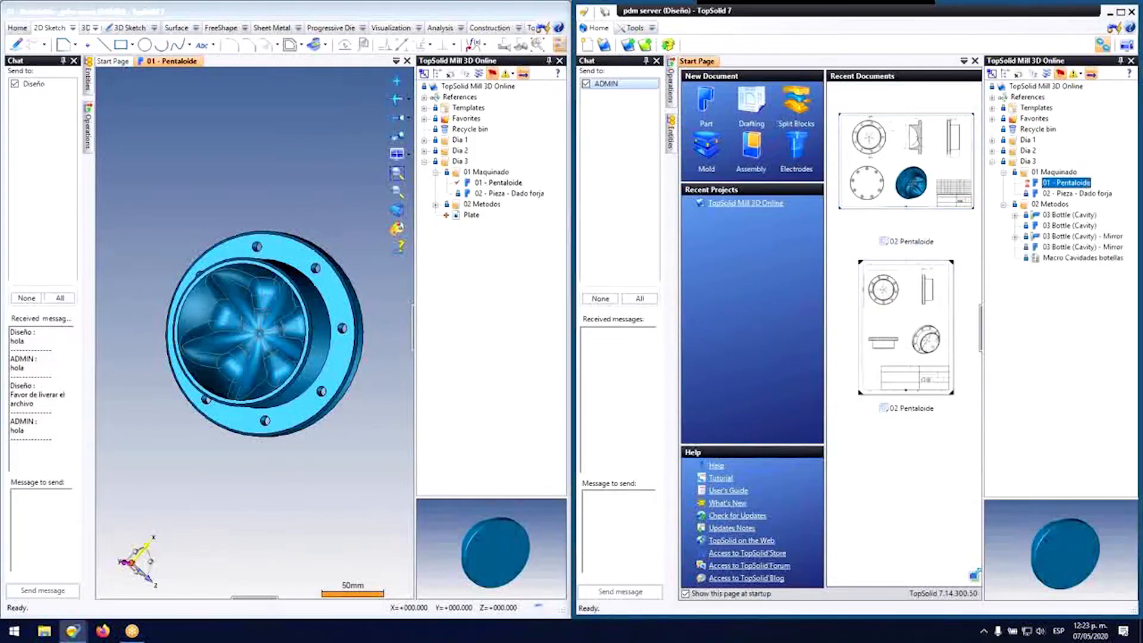
click(457, 216)
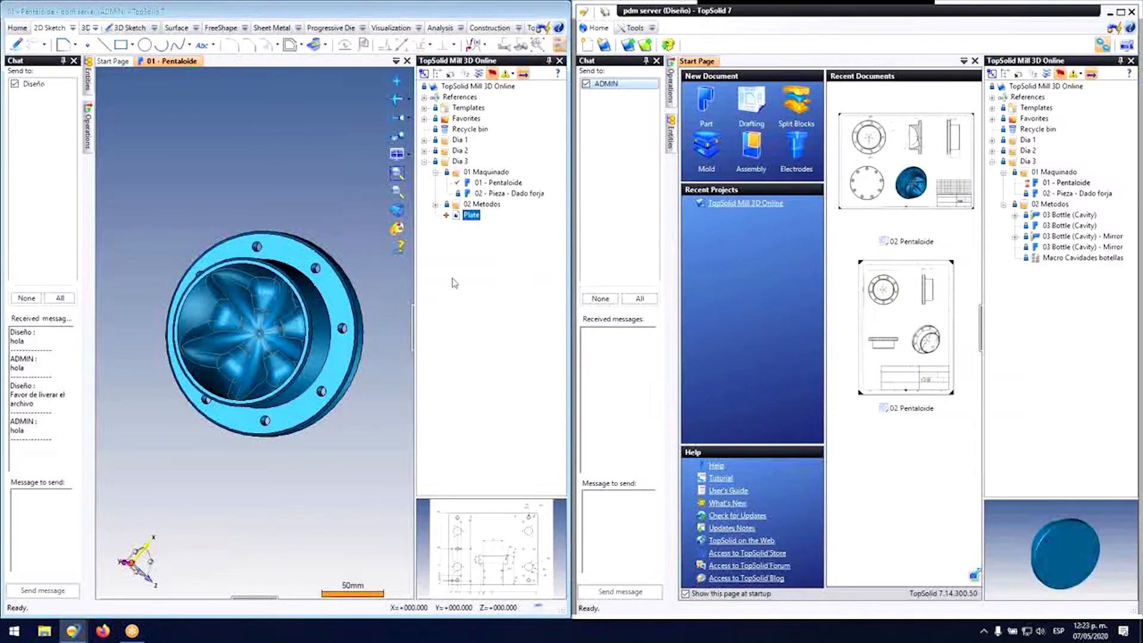
click(494, 184)
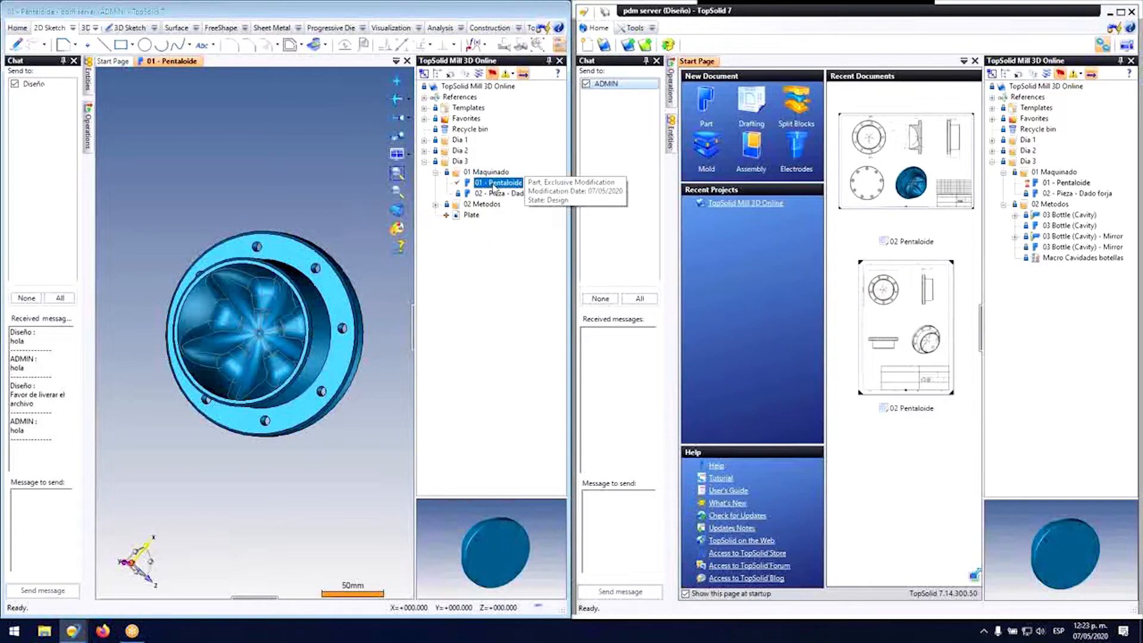
Step: Set the total count of the flange holes' circular pattern to 5 in the ADMIN session's 01 - Pentaloide part
middle_drag(174, 281, 360, 257)
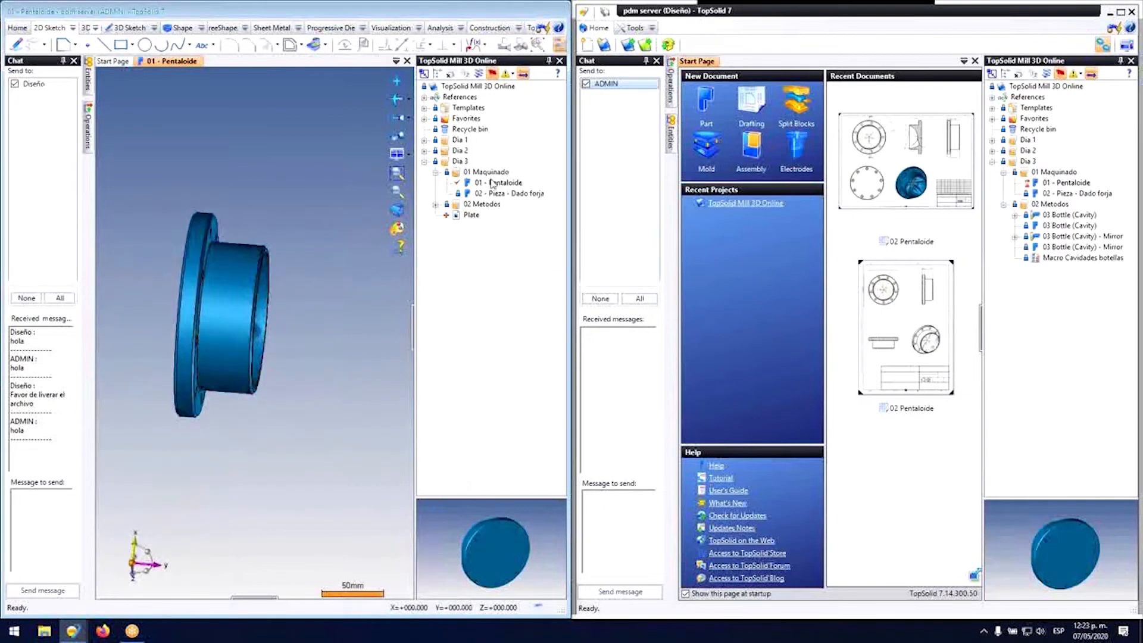
middle_drag(208, 268, 288, 286)
scroll(227, 255, up, 5)
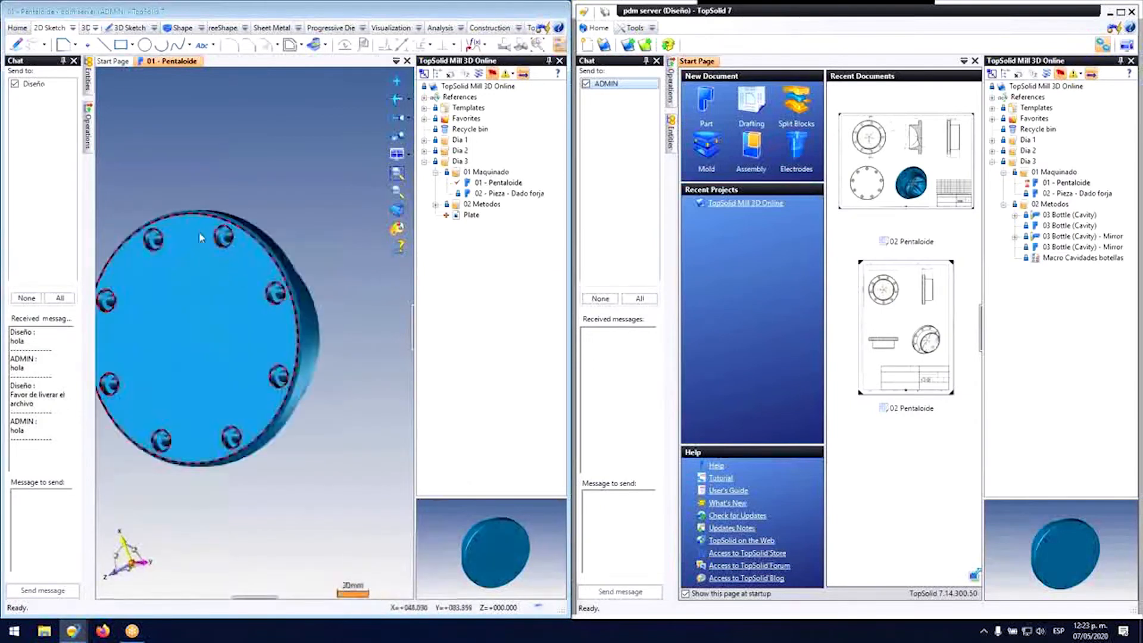
click(239, 244)
scroll(244, 249, down, 5)
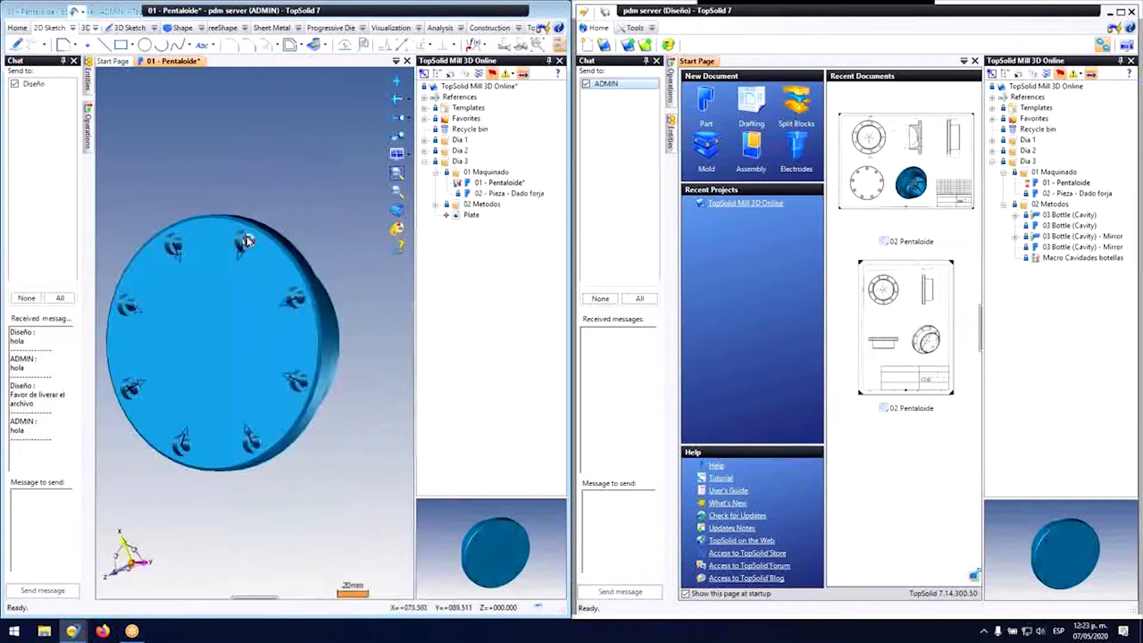
right_click(245, 249)
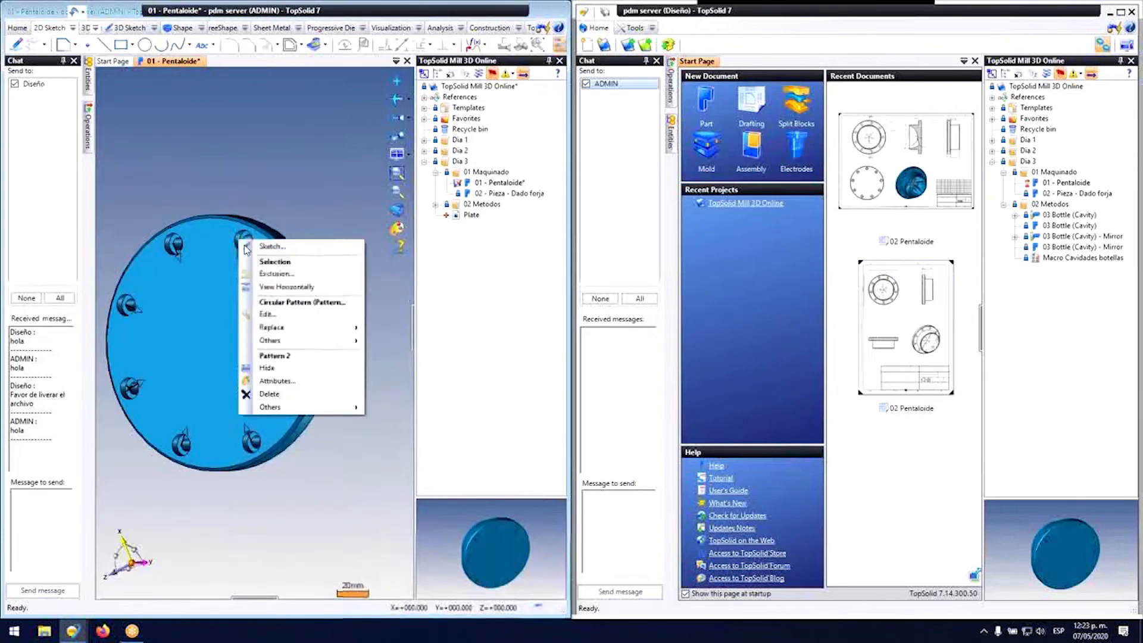
click(284, 316)
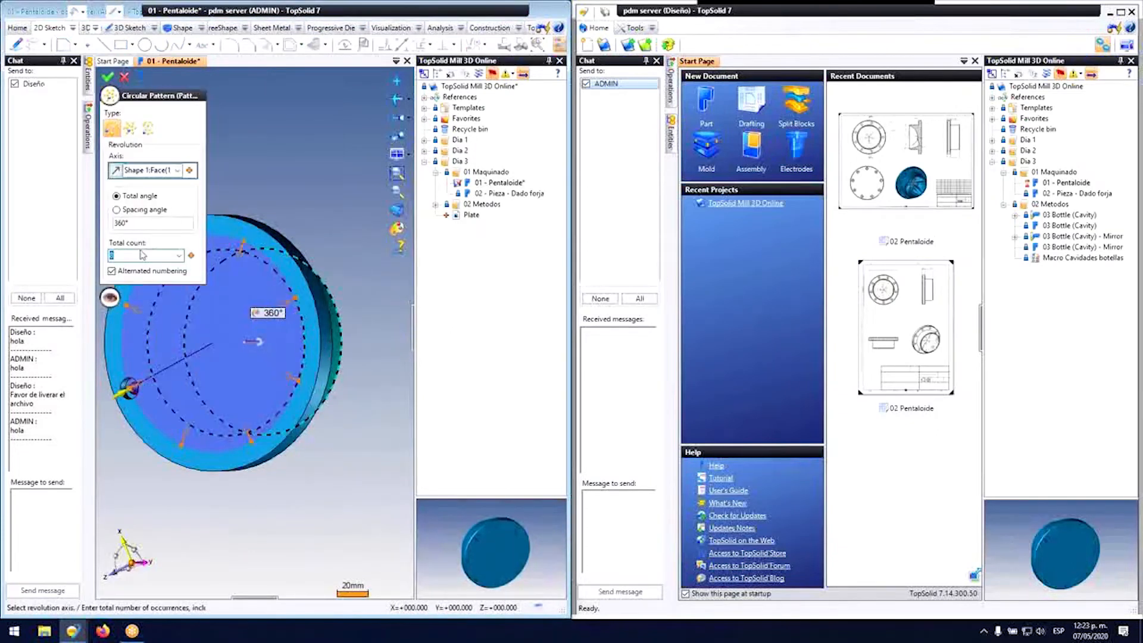
key(Return)
middle_drag(196, 310, 227, 322)
scroll(270, 289, down, 3)
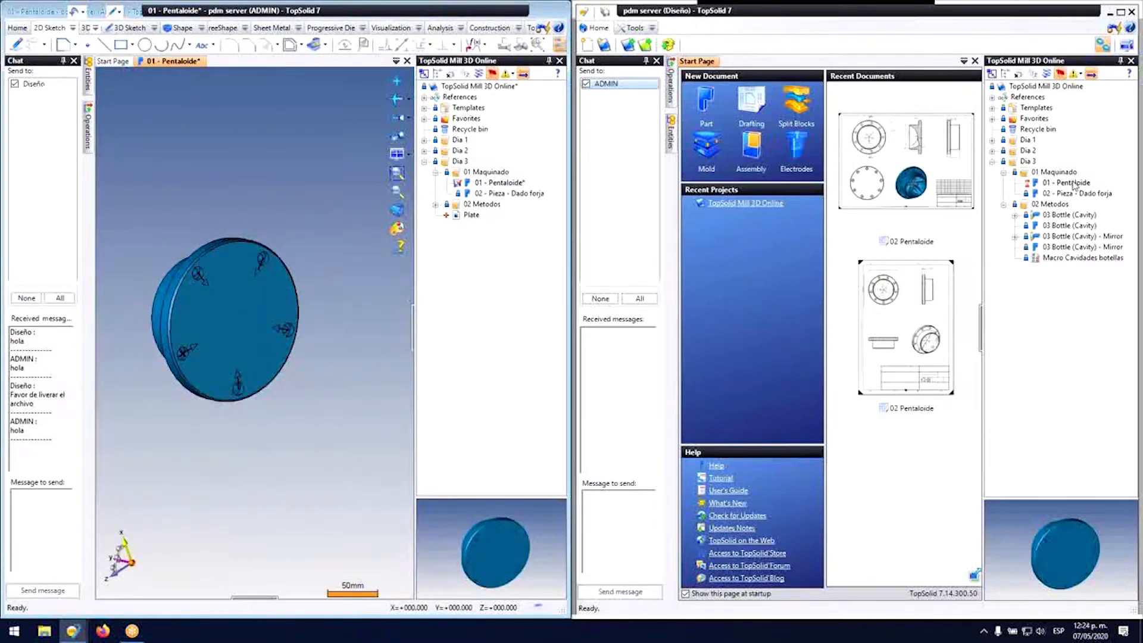
Step: Examine the check-out status icon of 01 - Pentaloide in the Diseño session's project tree
click(864, 9)
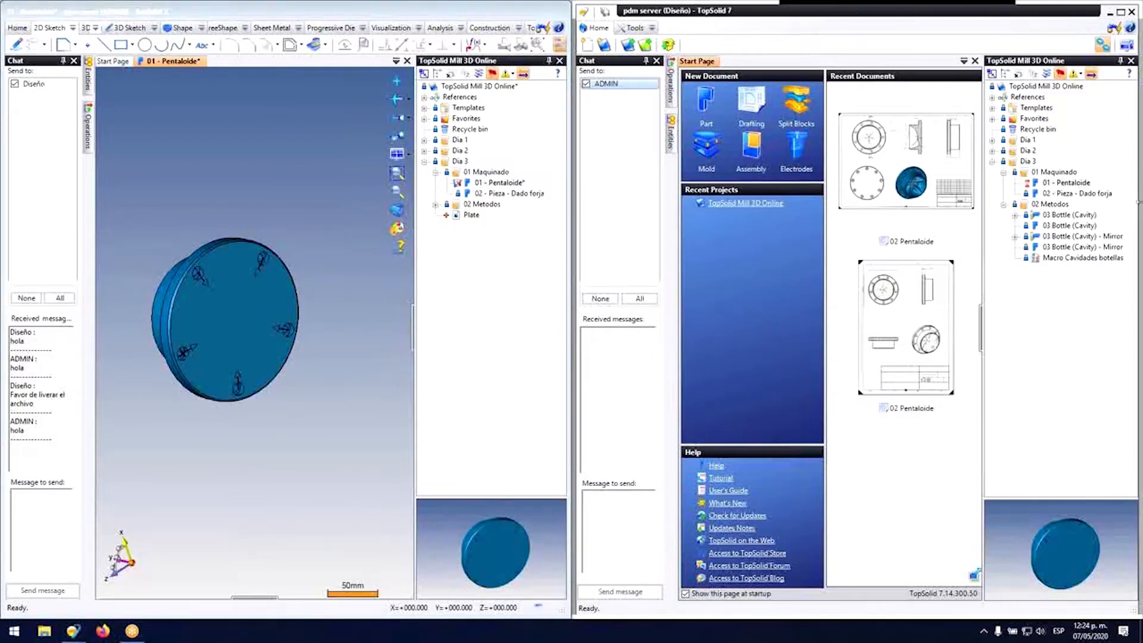
click(1057, 186)
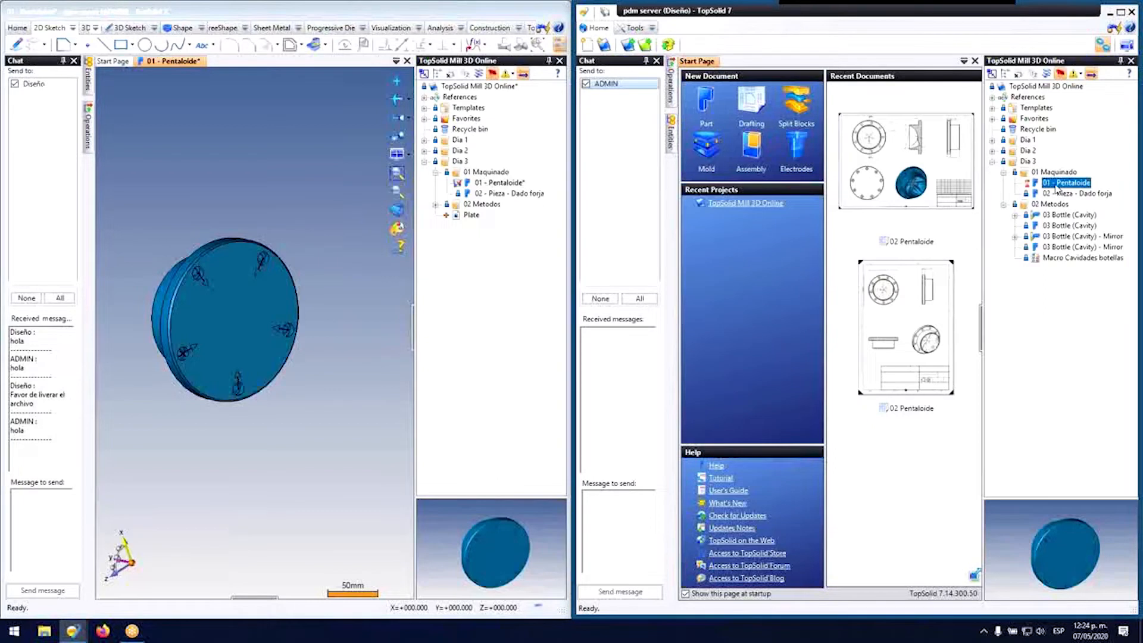
key(Print)
drag(1013, 173, 1101, 192)
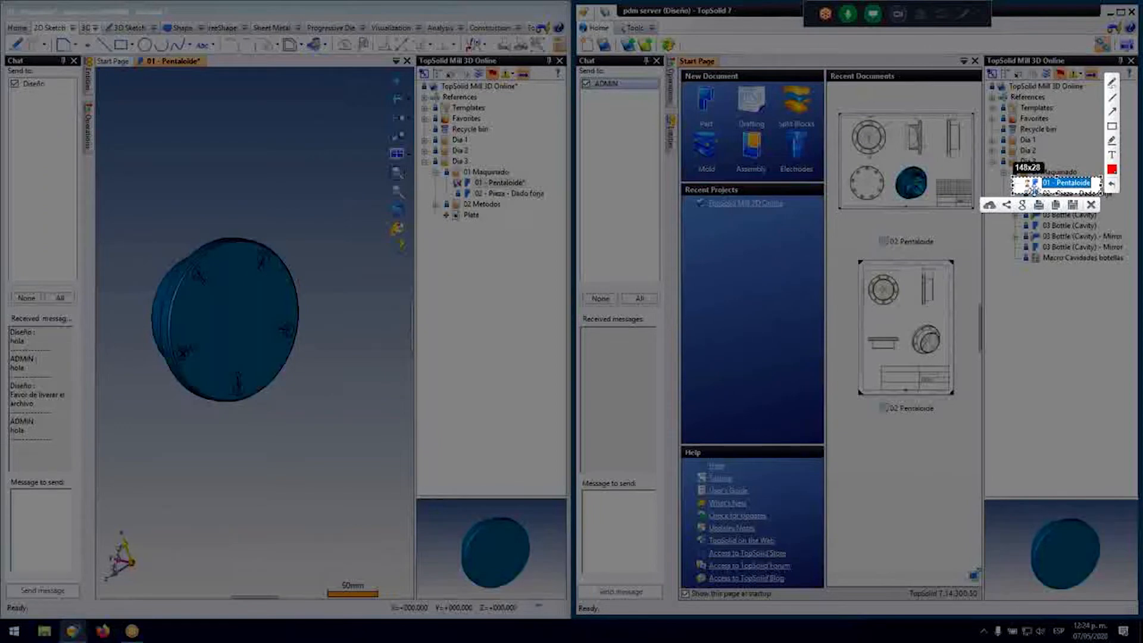
click(1093, 206)
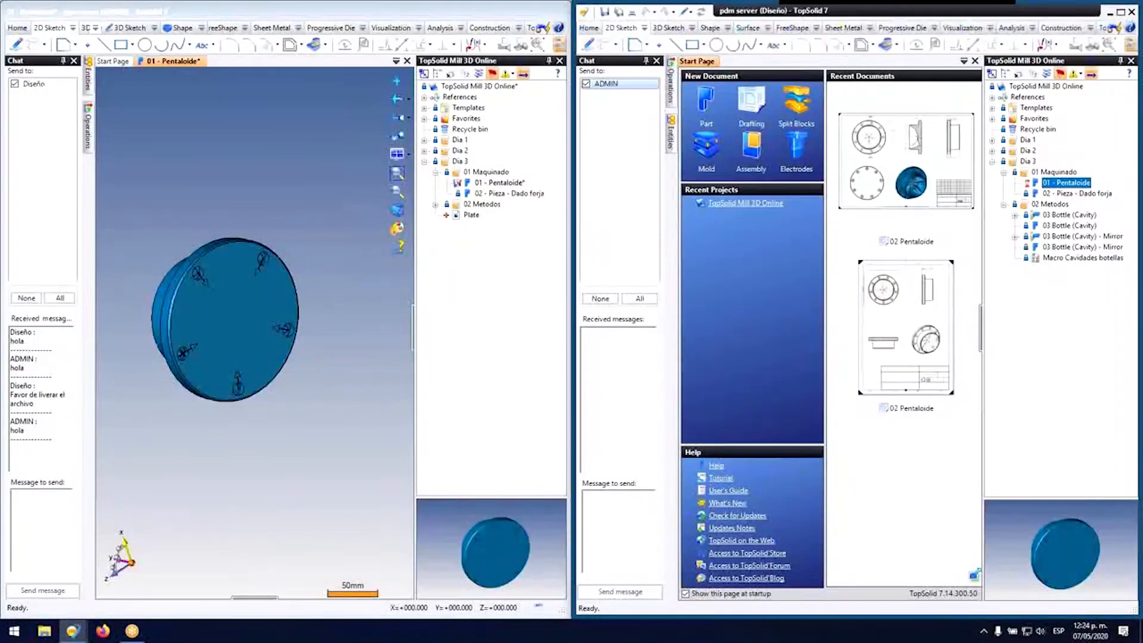
Step: Try to edit the 01 - Pentaloide part in the Diseño session, dismissing its check-out request
middle_drag(803, 224, 845, 238)
scroll(881, 239, down, 2)
scroll(896, 228, up, 4)
double_click(881, 225)
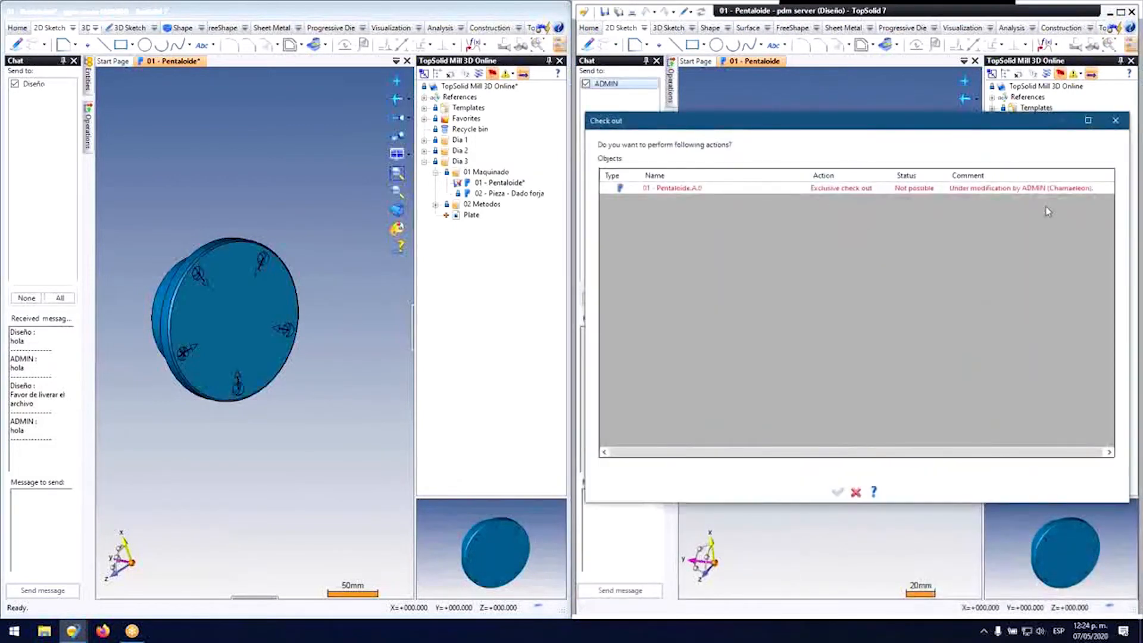
drag(846, 132, 785, 149)
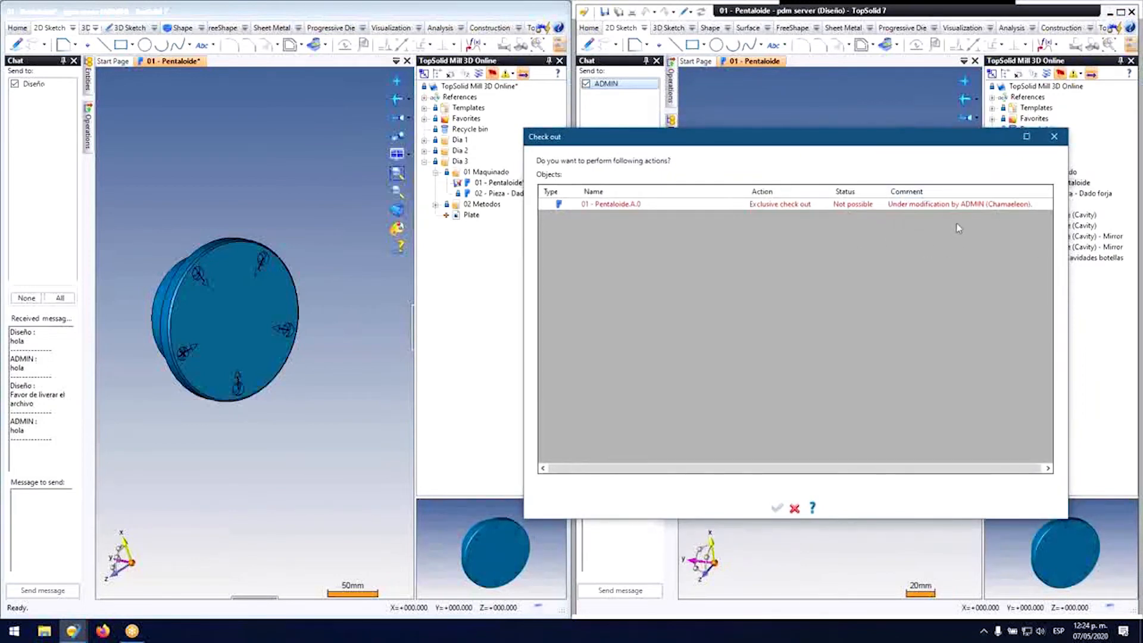
click(1053, 139)
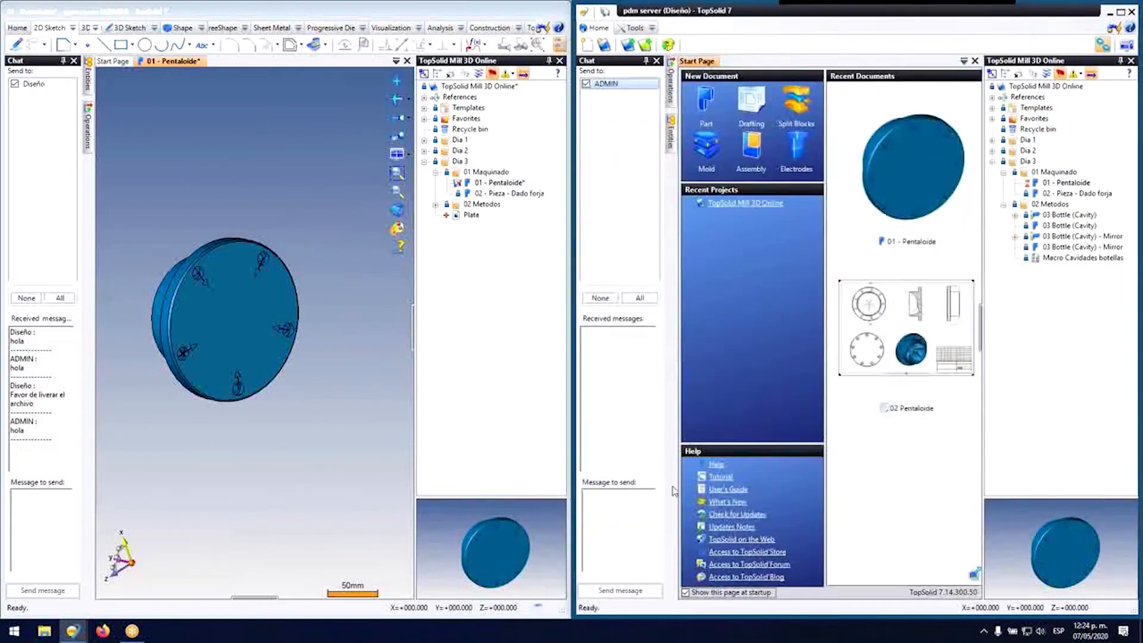
Step: Send ADMIN the chat messages "hola" and "Favor de liverar el archivo" from the Diseño session
click(604, 515)
text(h)
key(Return)
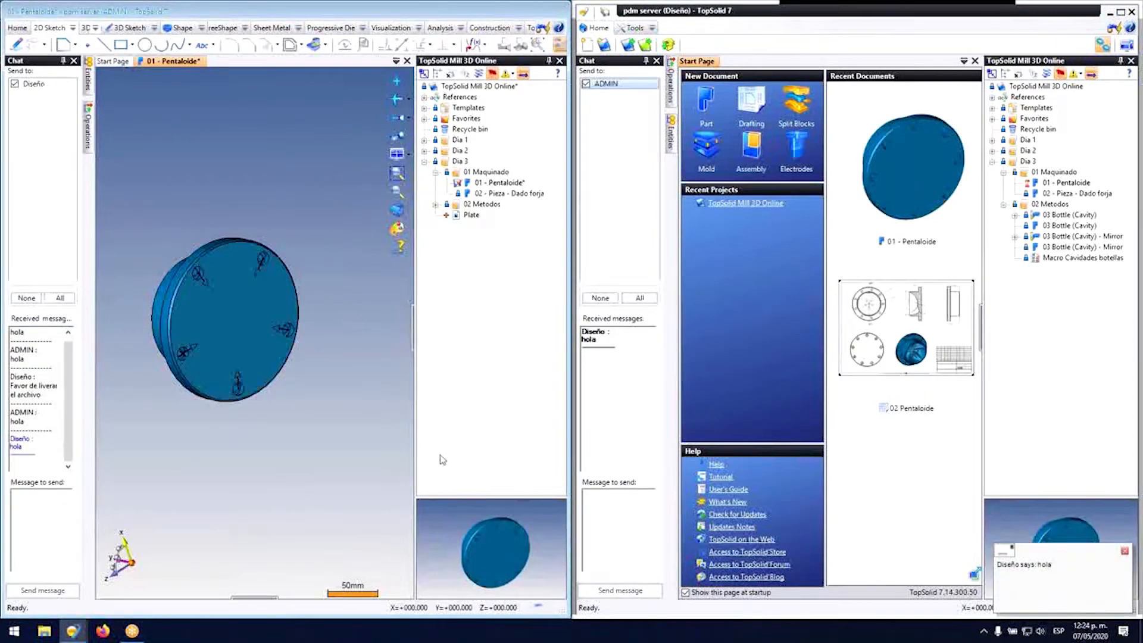
click(586, 495)
text(Favo)
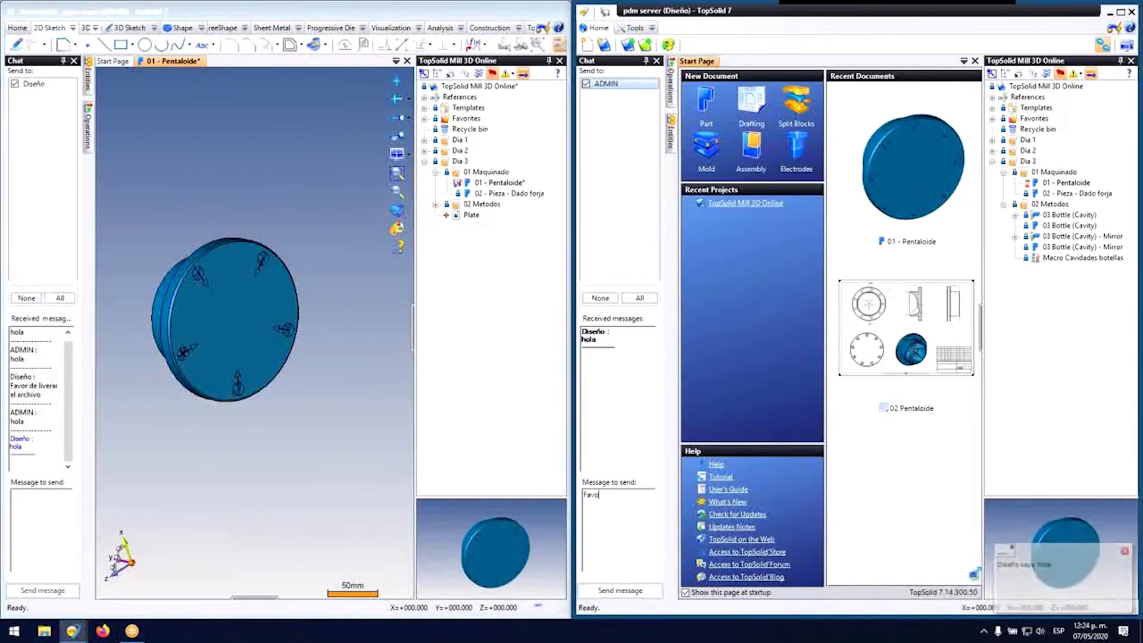
text(r de liverar el)
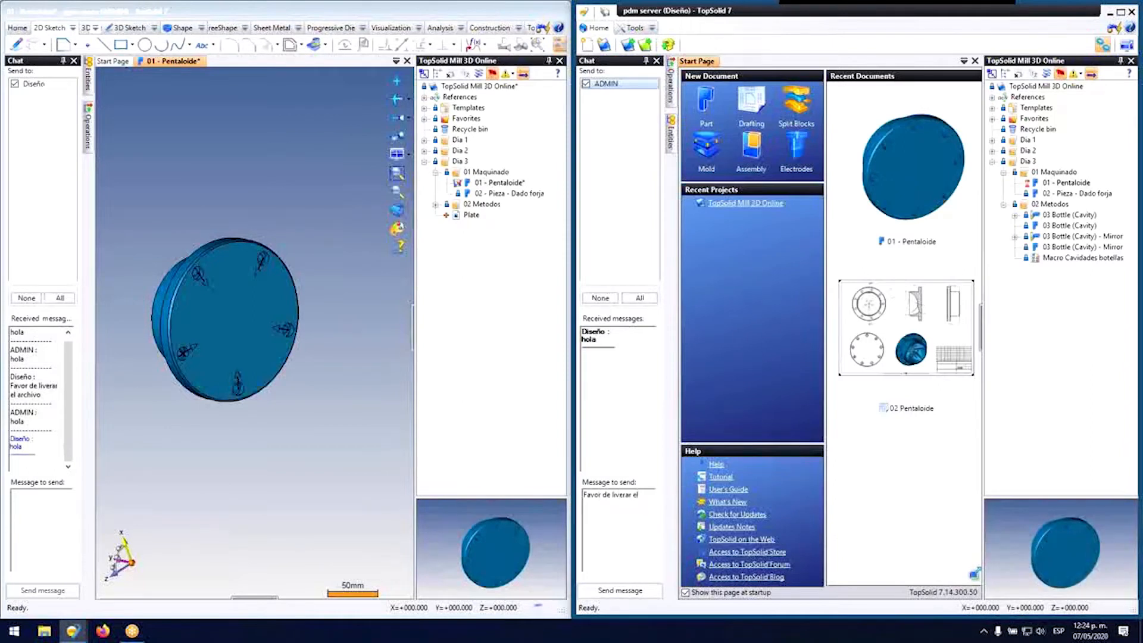
text( archivo)
key(Return)
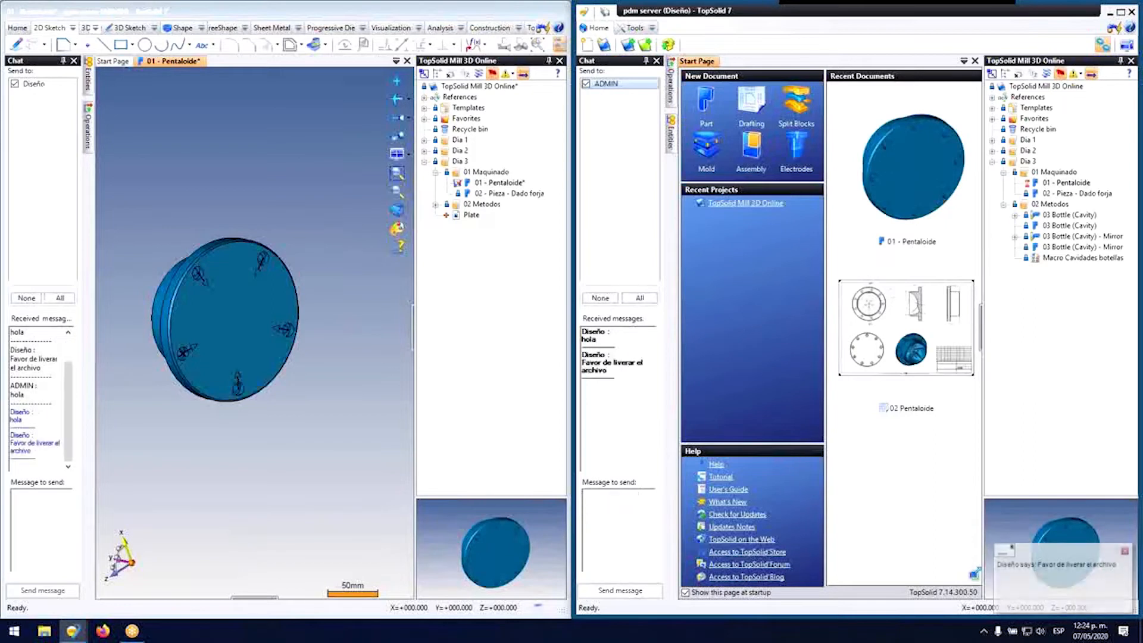
Step: Close 01 - Pentaloide in the ADMIN session with its changes saved, and check the part in to the vault
middle_drag(219, 222, 255, 227)
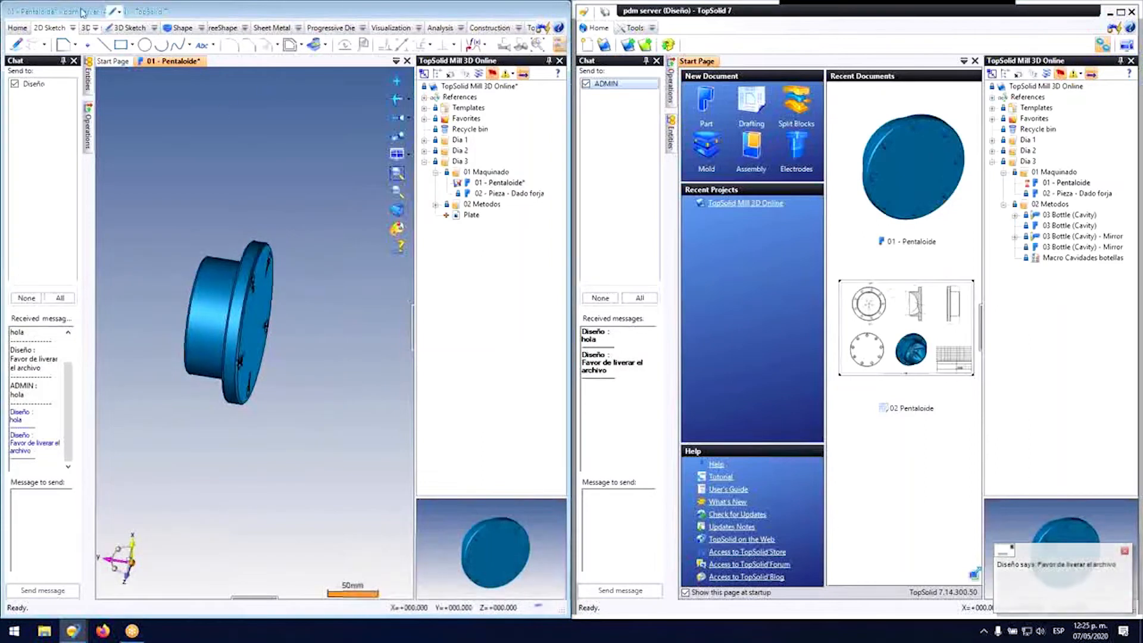
middle_click(181, 63)
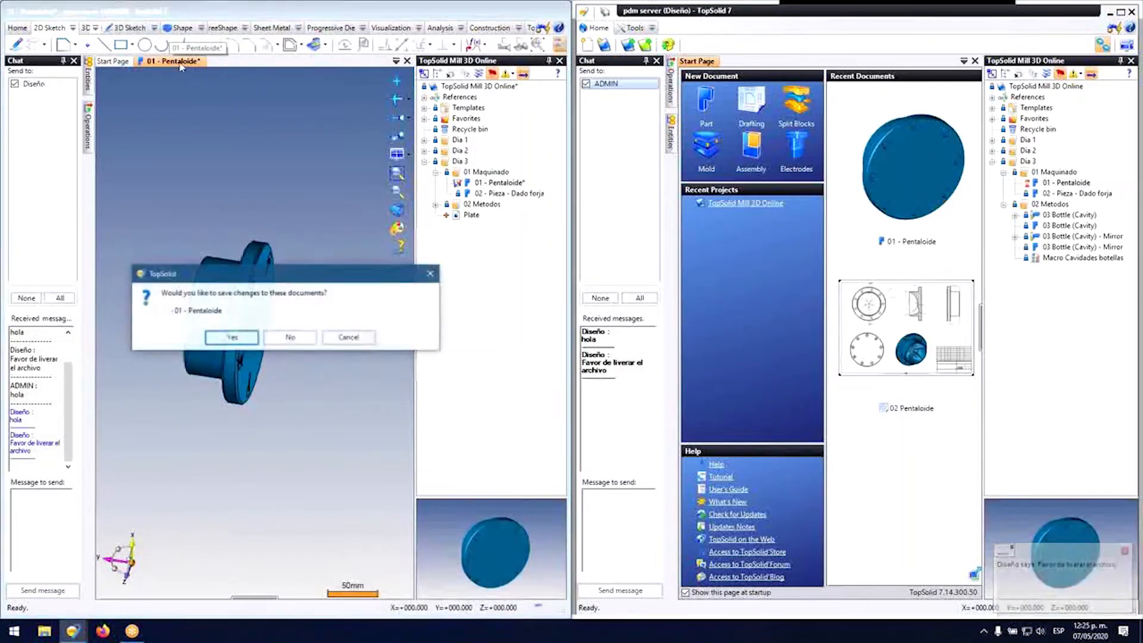
click(232, 337)
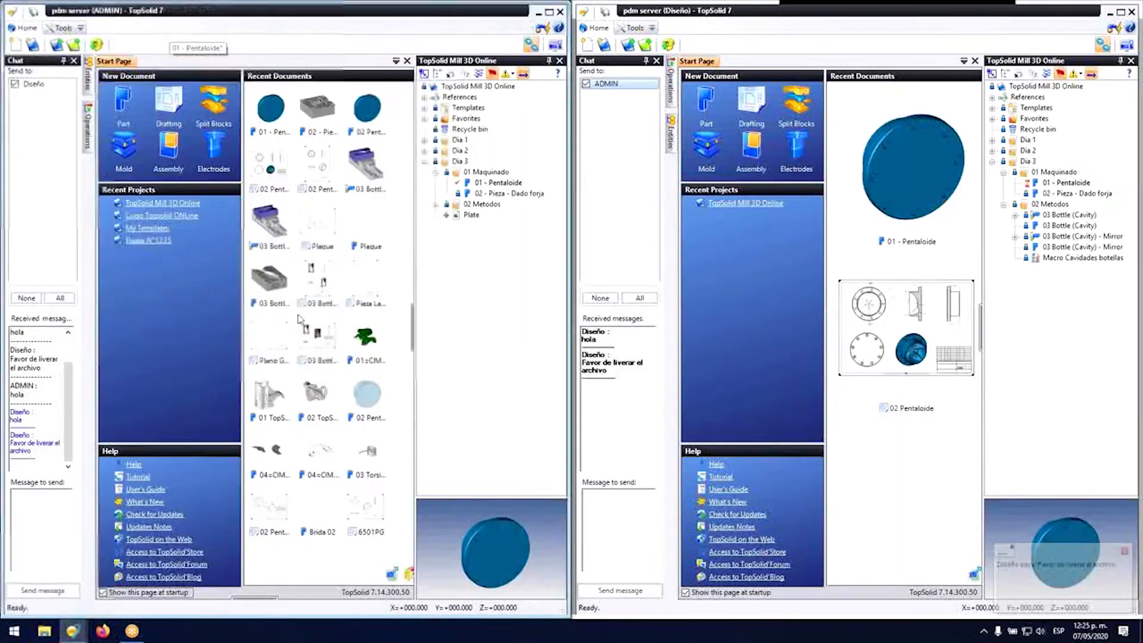
right_click(495, 185)
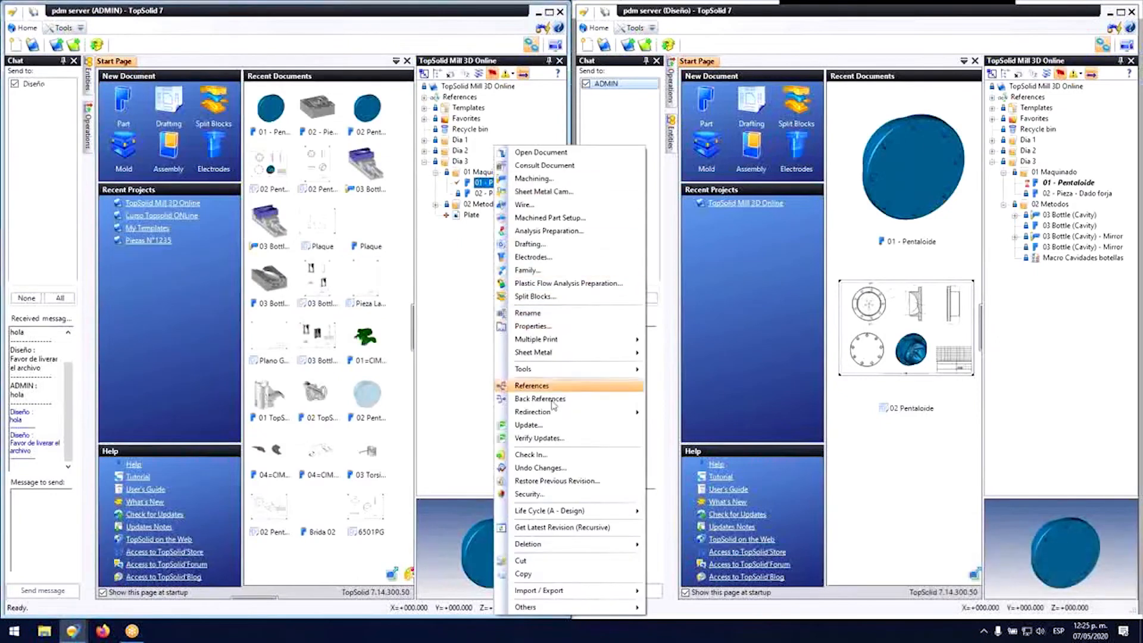
click(556, 457)
key(Return)
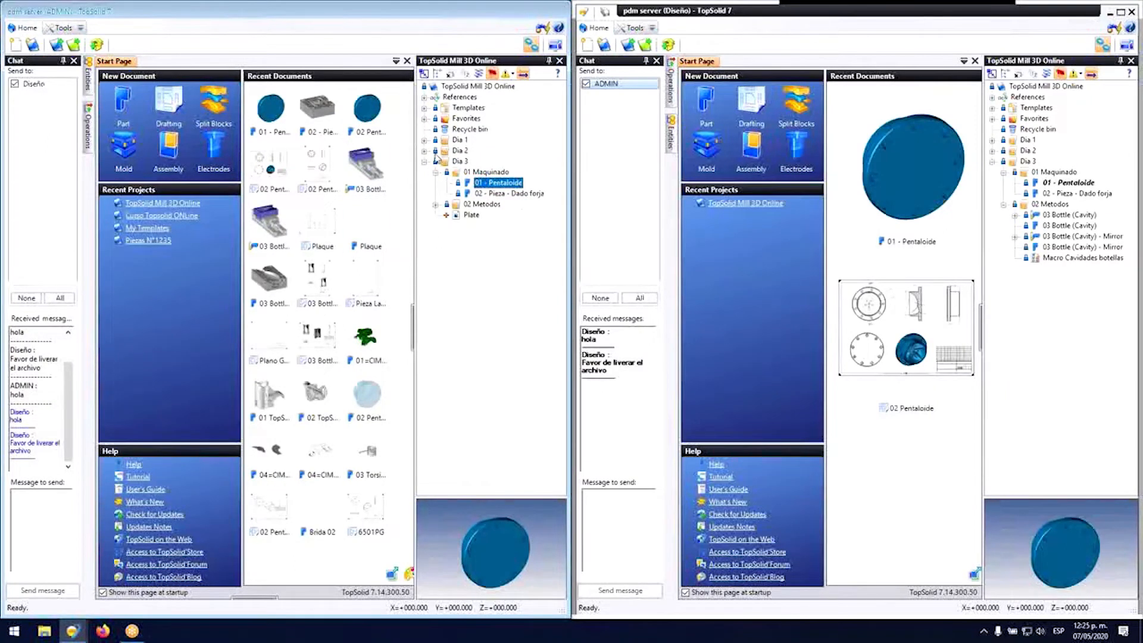
right_click(489, 192)
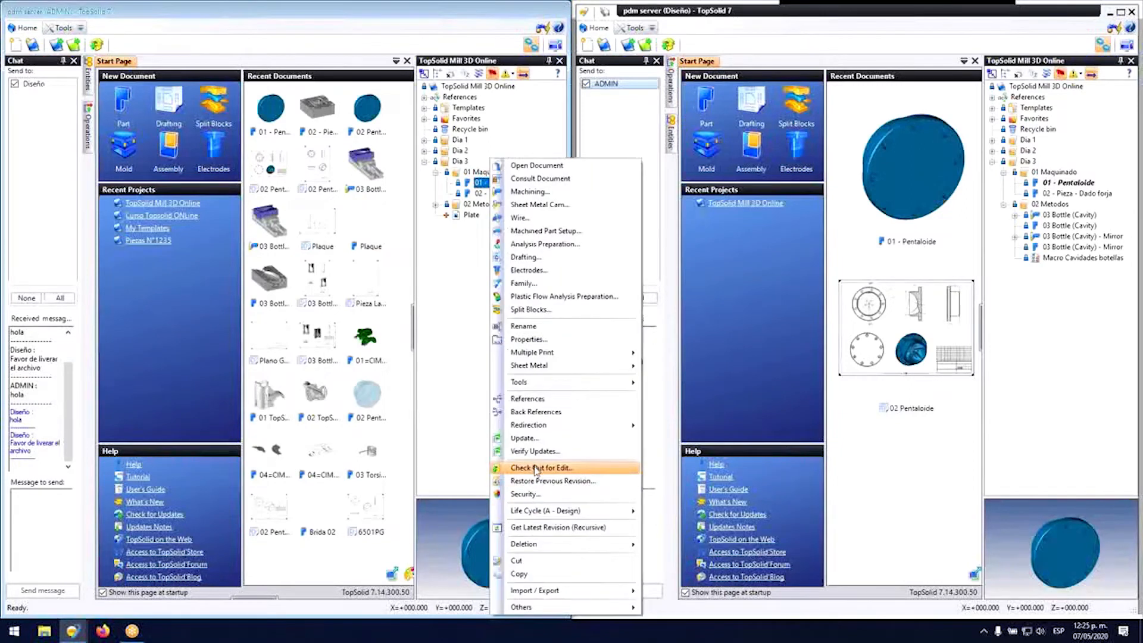
click(450, 371)
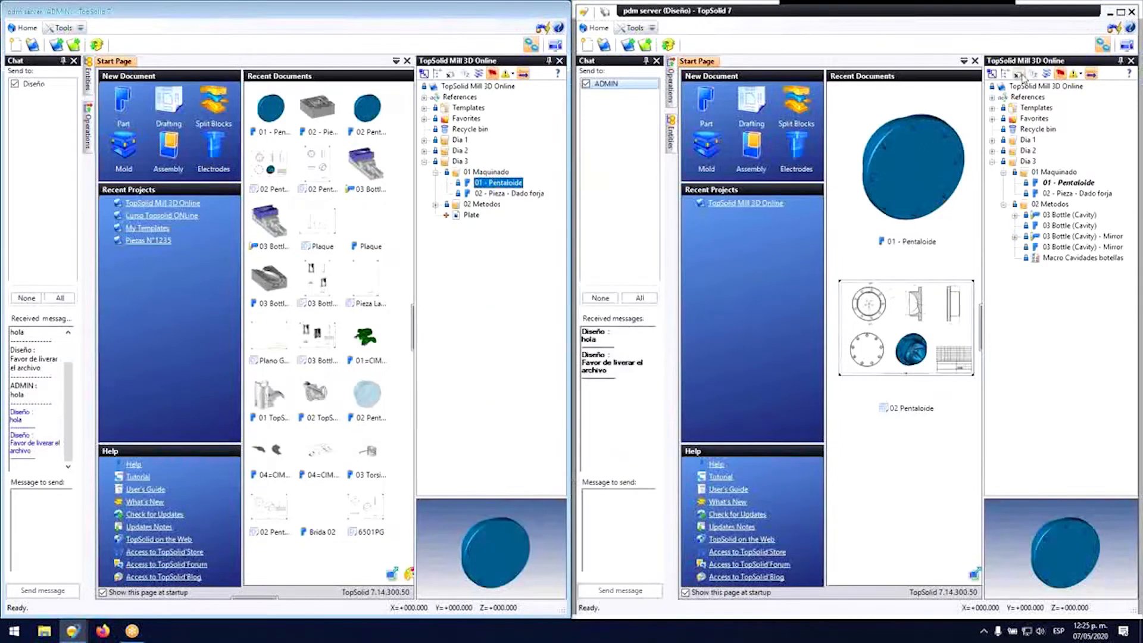
Step: Close and reopen the TopSolid Mill 3D Online project in the Diseño session, expanding Dia 3 down to the 01 Maquinado contents
click(1131, 61)
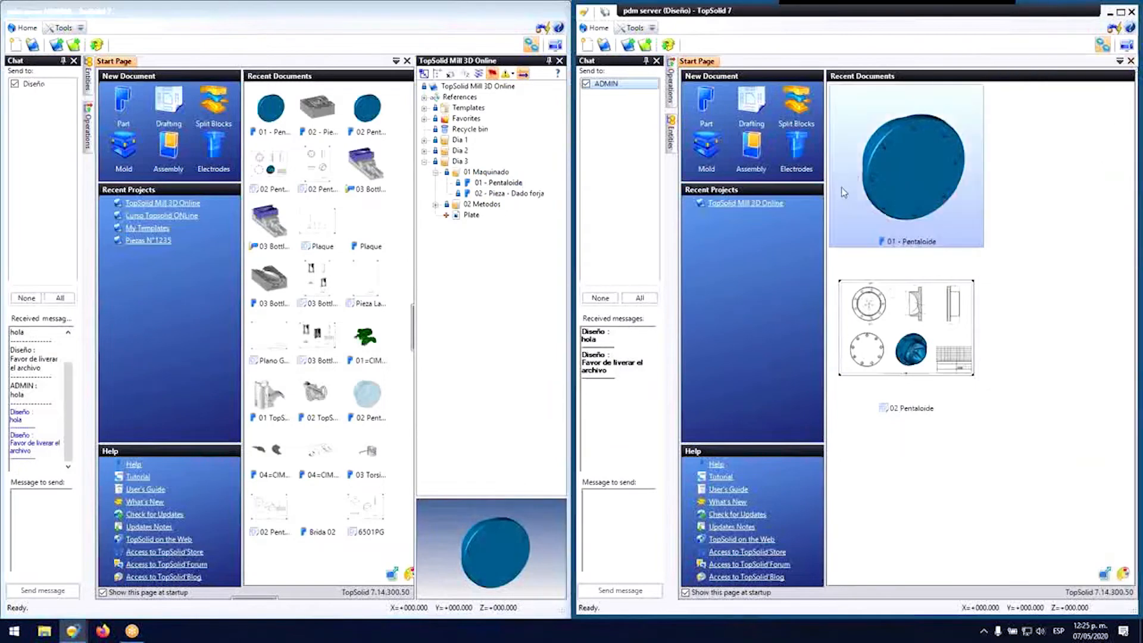
click(751, 206)
click(992, 163)
click(1004, 172)
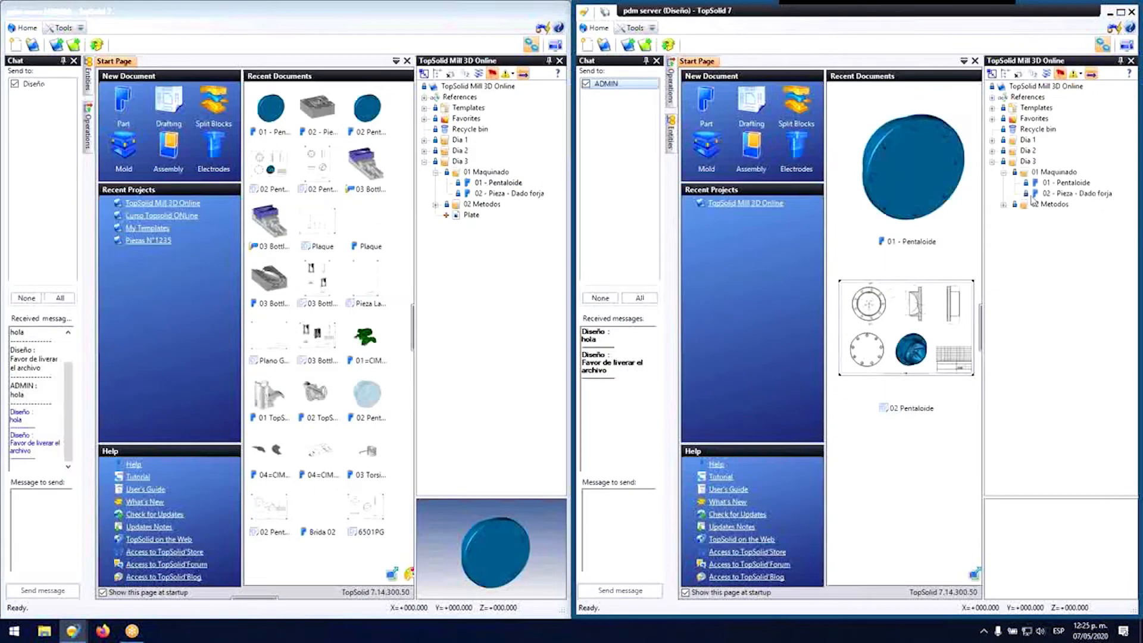
Step: Open 01 - Pentaloide in the Diseño session and inspect the flange's hole pattern
click(1063, 183)
double_click(1063, 183)
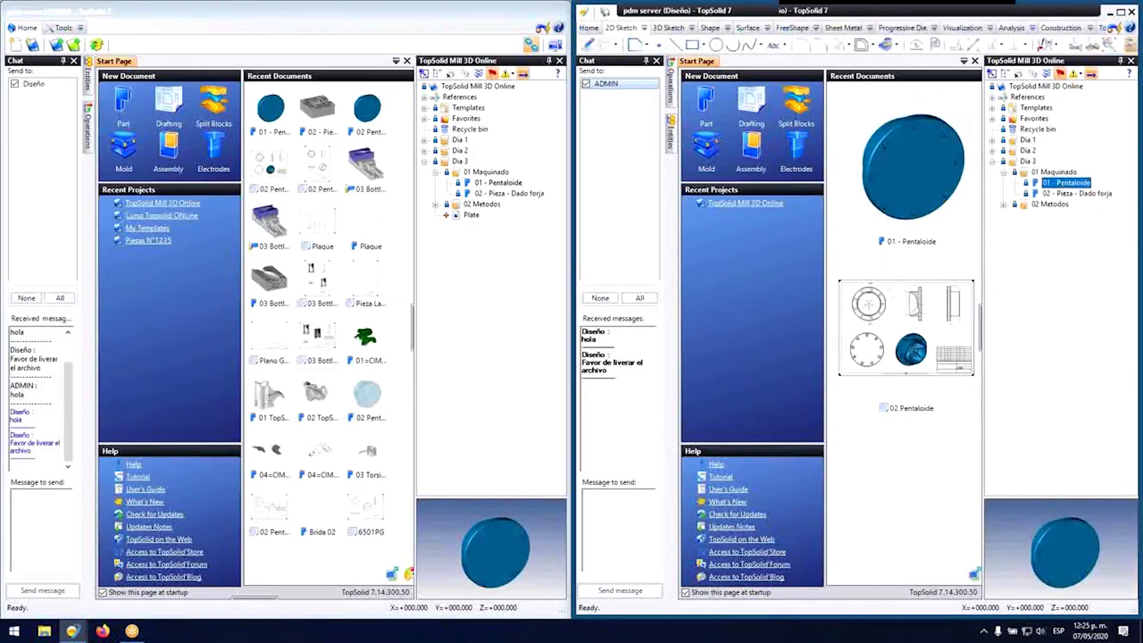
scroll(829, 283, up, 3)
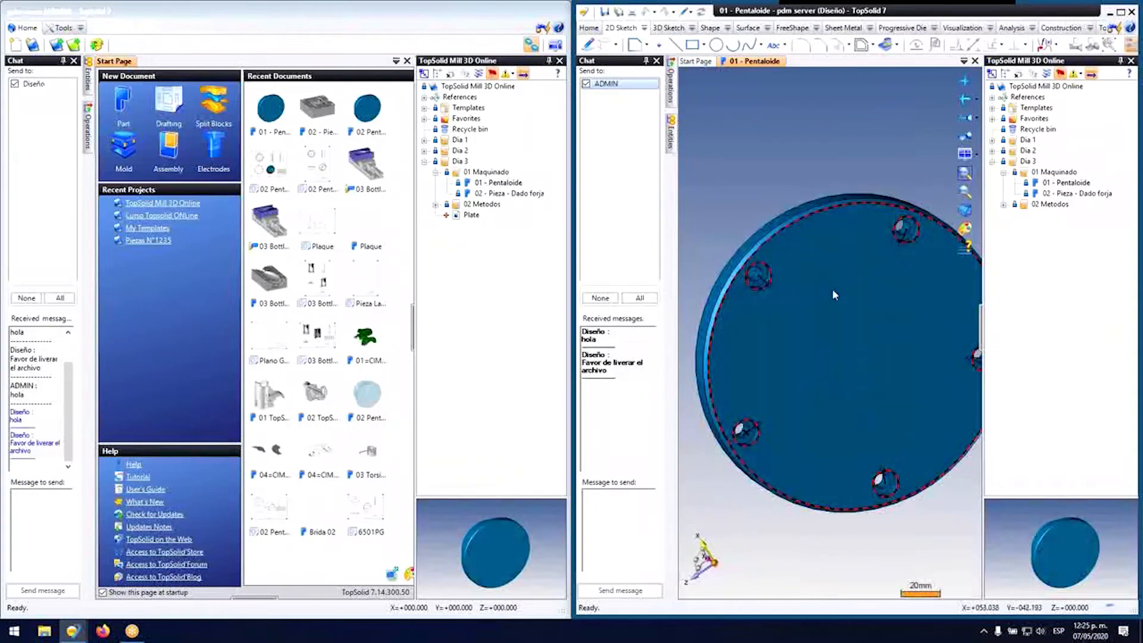
scroll(831, 288, down, 3)
middle_drag(824, 275, 735, 271)
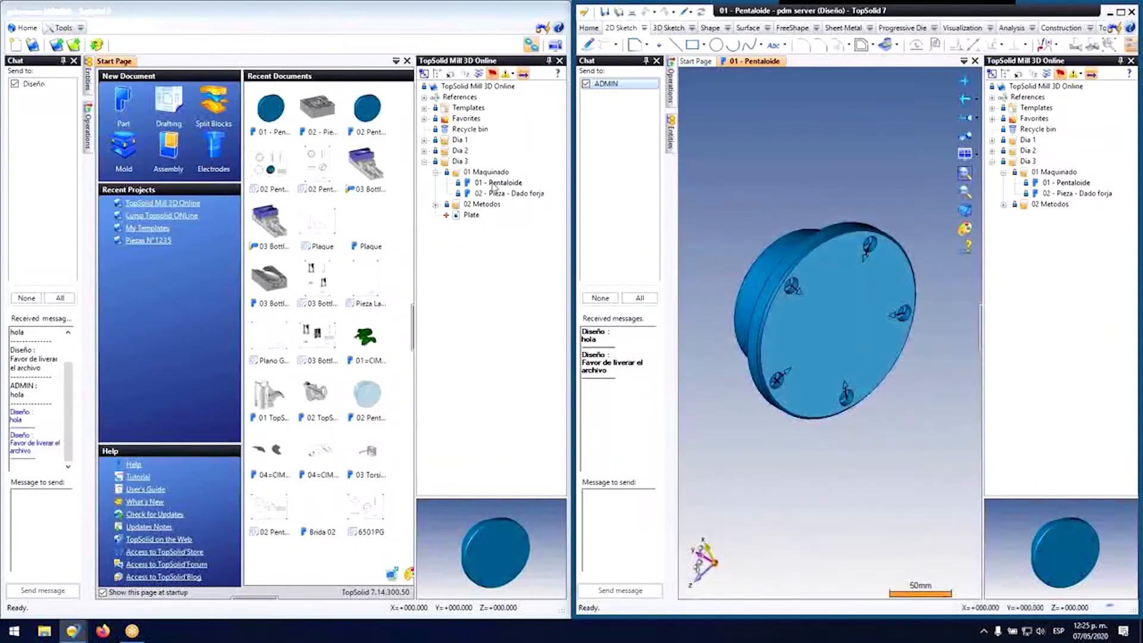
Step: Create a drafting of the 01 - Pentaloide part from the Plano General / Drill template in the Diseño session and review its views
right_click(1058, 183)
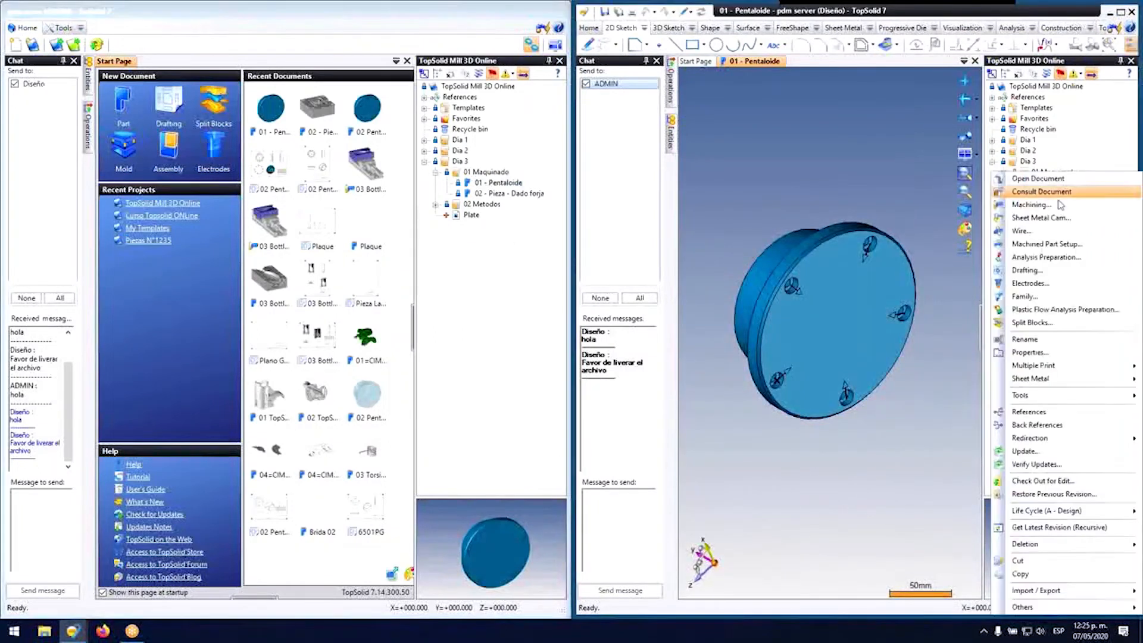
click(1035, 267)
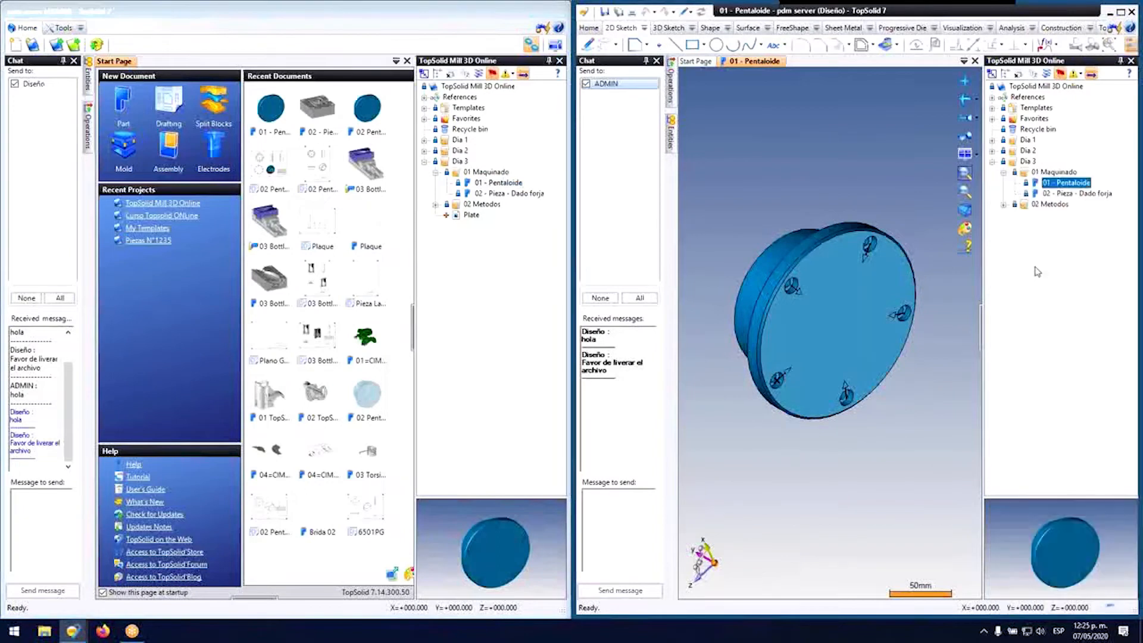
scroll(256, 286, up, 15)
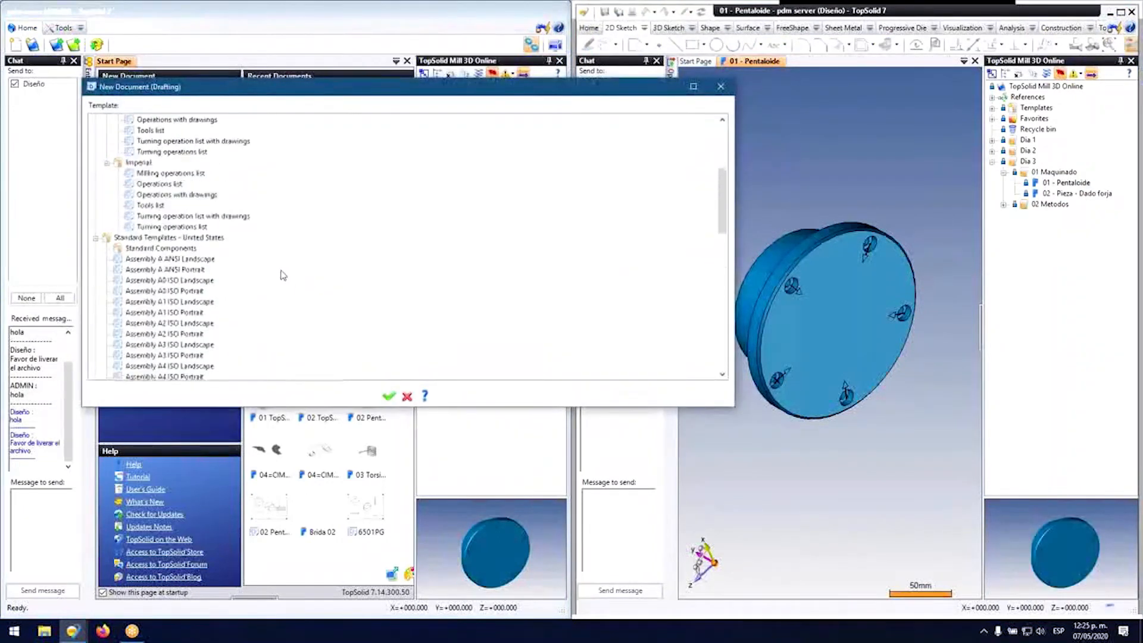
scroll(283, 275, up, 5)
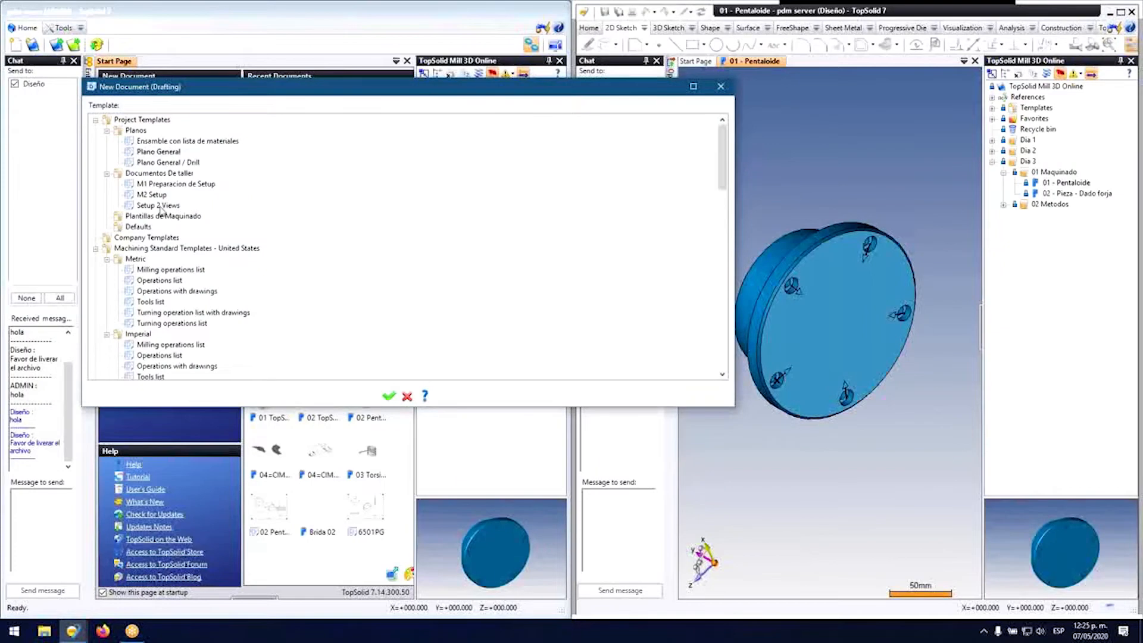
double_click(156, 158)
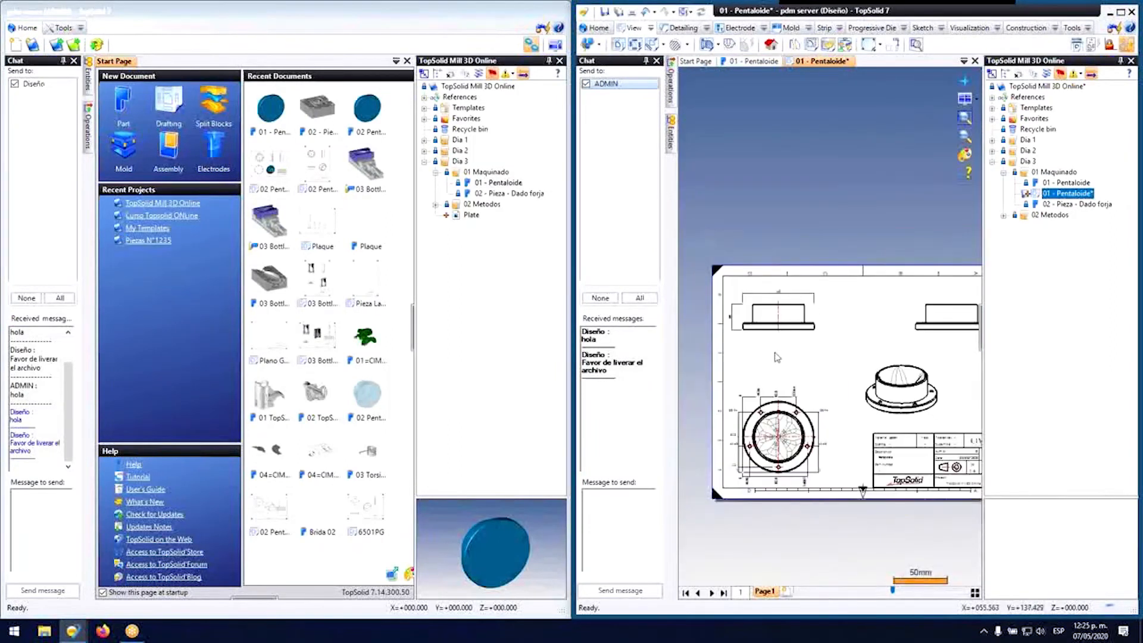
scroll(807, 384, up, 3)
scroll(761, 404, down, 3)
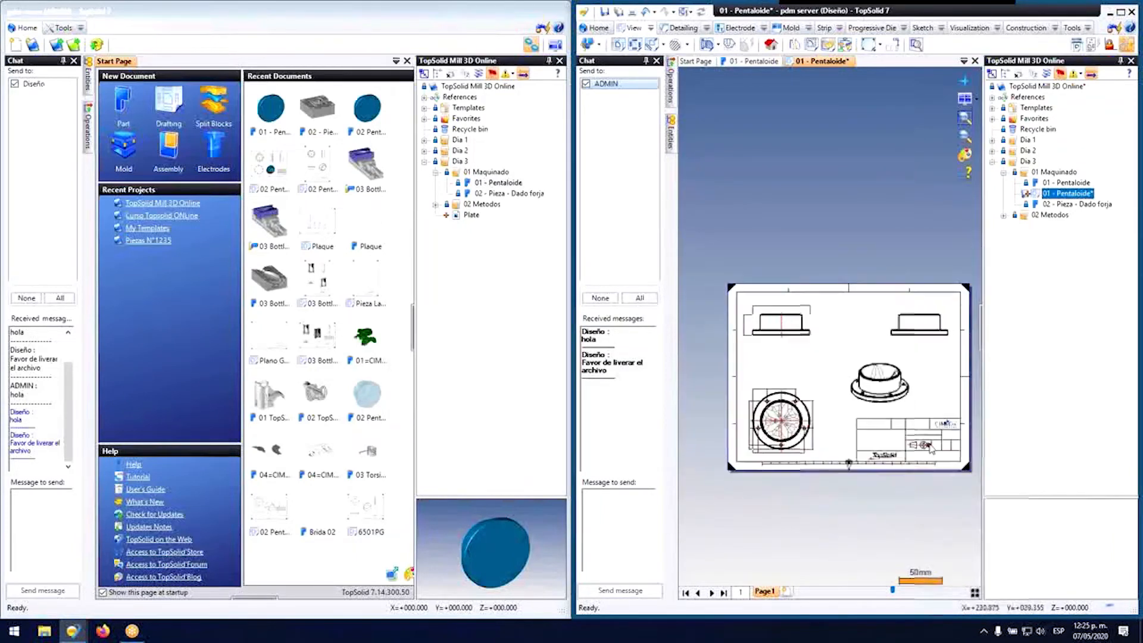
scroll(904, 444, up, 3)
scroll(929, 431, down, 3)
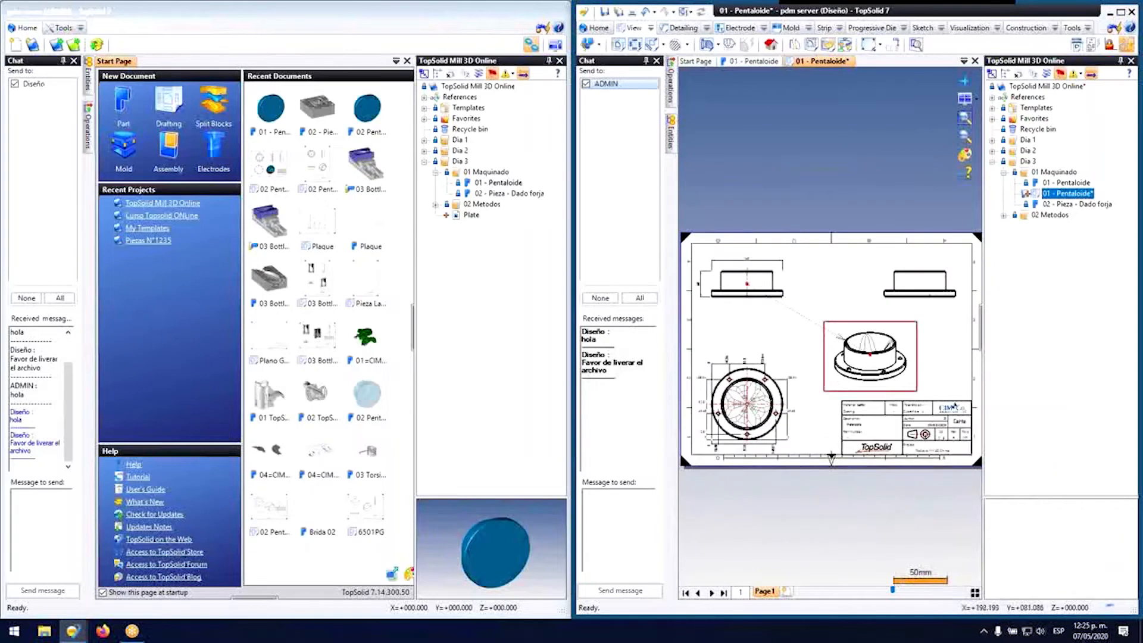
Step: Close the new 01 - Pentaloide drafting with its changes saved, close the part, and check the drafting in to the vault
middle_click(835, 63)
click(813, 338)
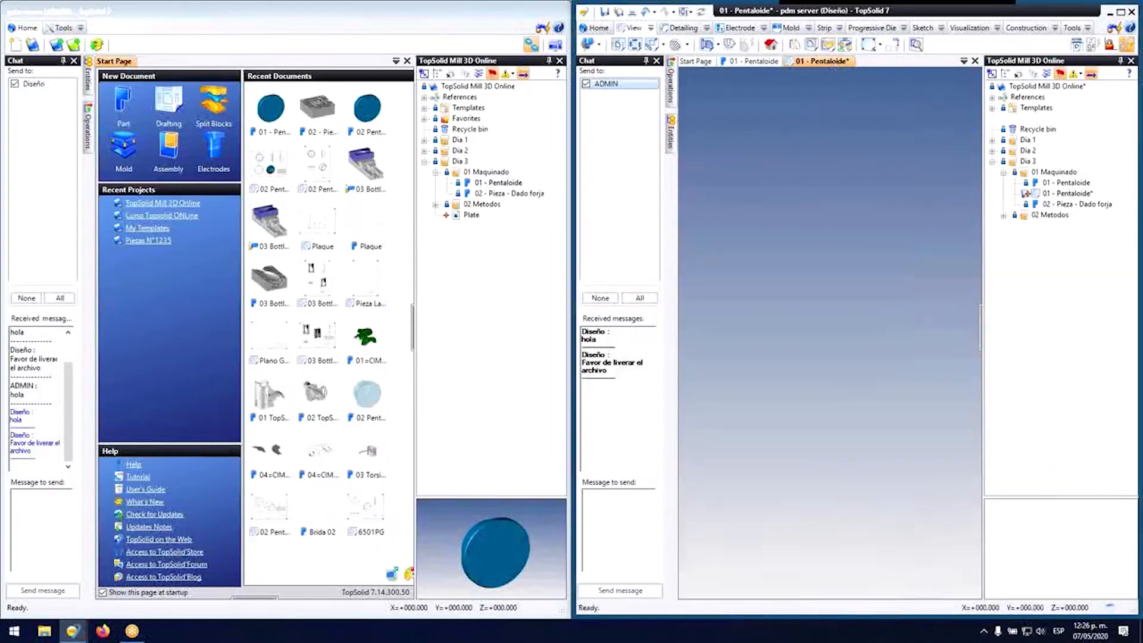
middle_click(758, 62)
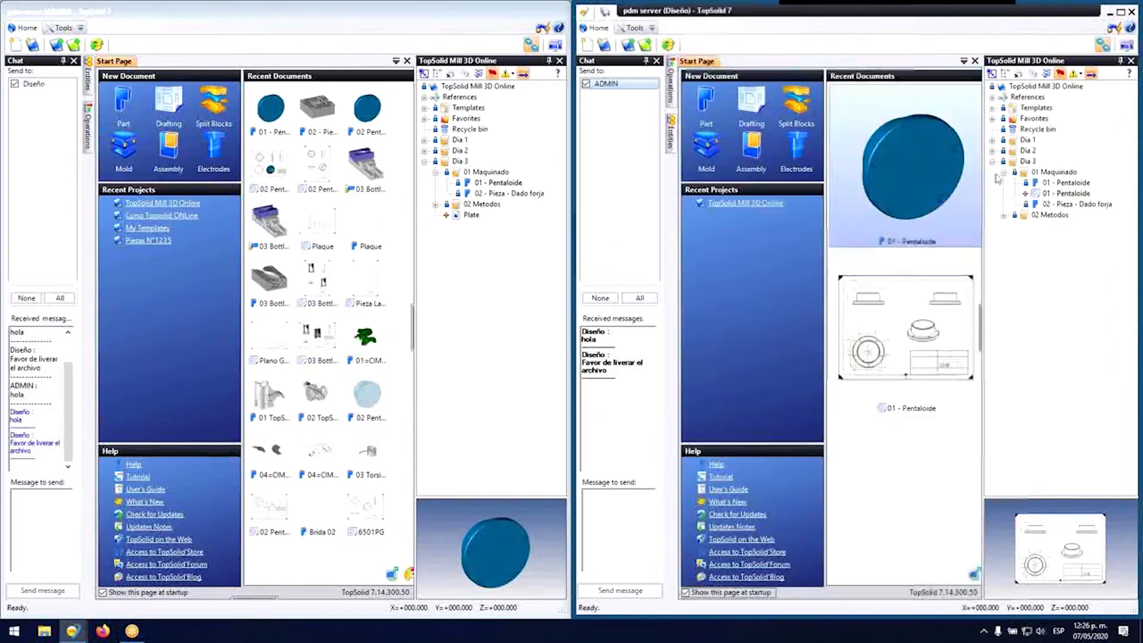
right_click(1049, 192)
click(1072, 360)
key(Return)
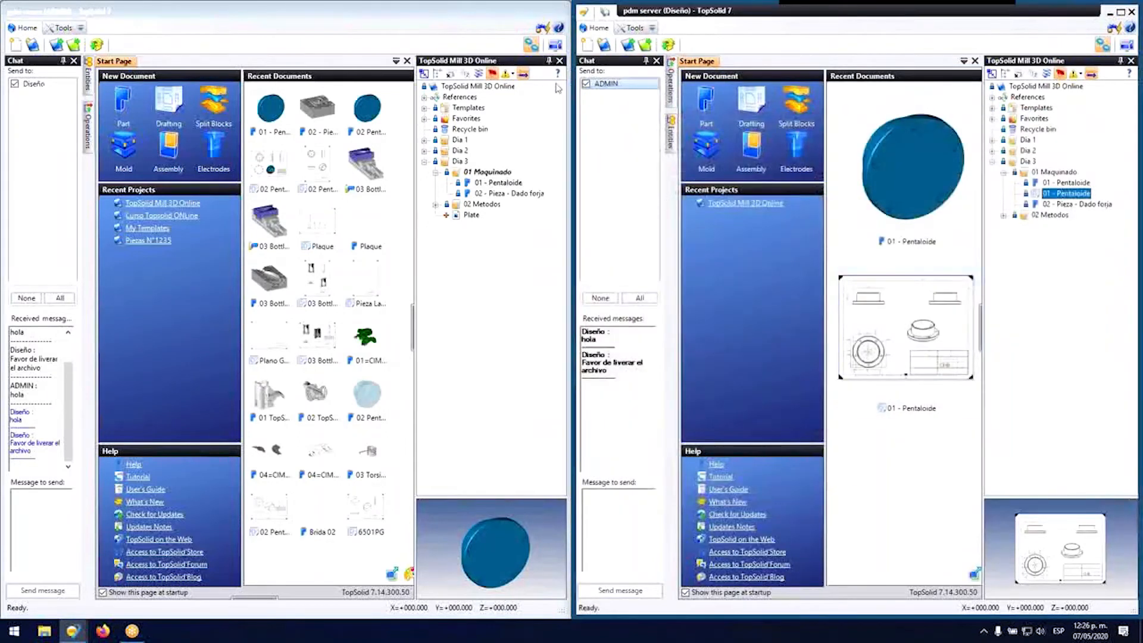
Step: Close and reopen the TopSolid Mill 3D Online project in the ADMIN session, expand Dia 3 to 01 Maquinado, and select the 01 - Pentaloide drafting
click(560, 61)
click(183, 205)
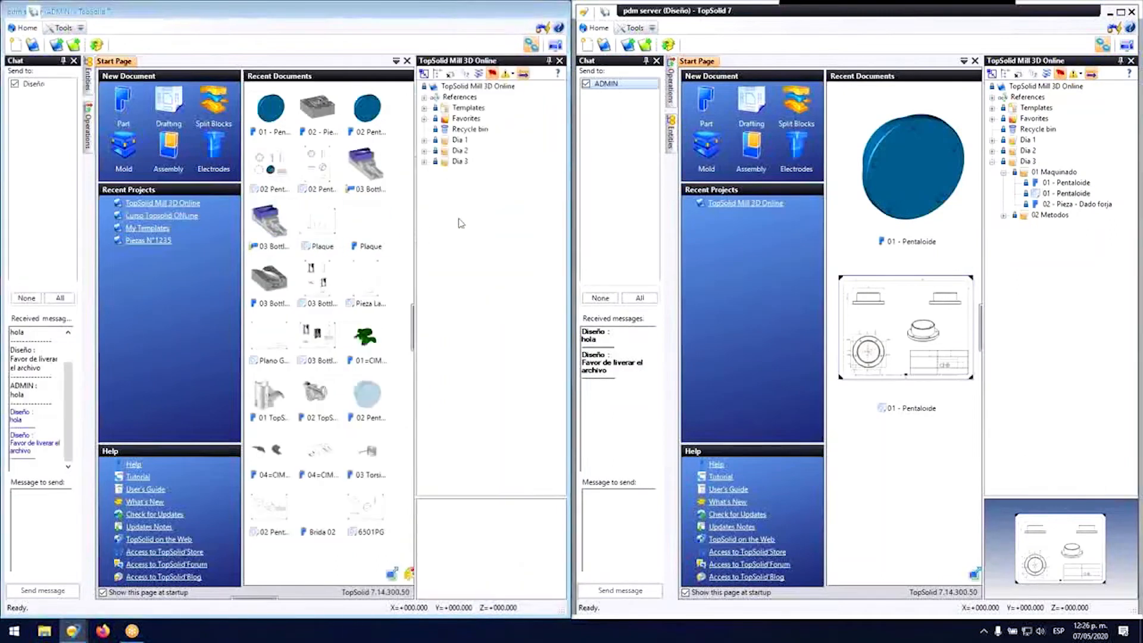
click(425, 162)
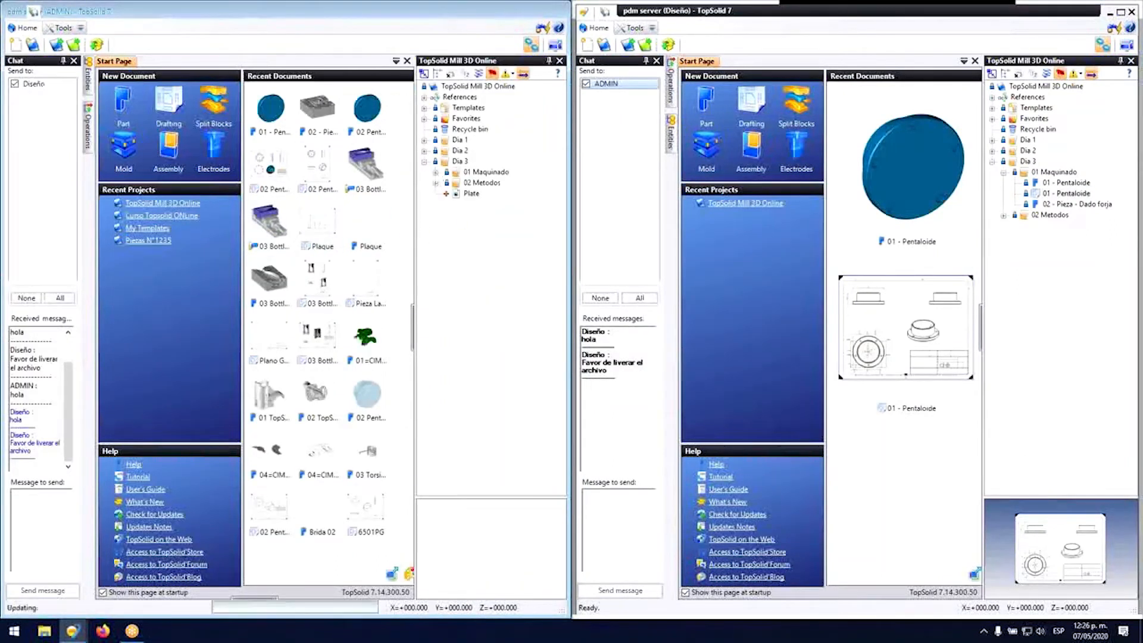
click(494, 194)
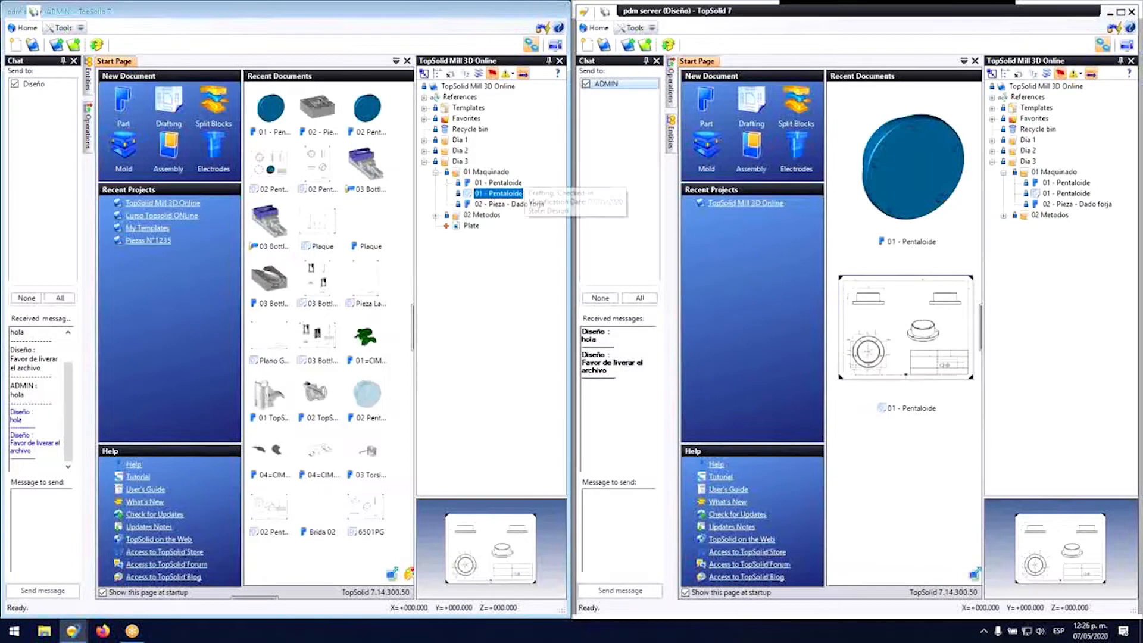
Step: Open the 01 - Pentaloide drafting in the ADMIN session, inspect the view with the hole pattern, and close it
double_click(498, 193)
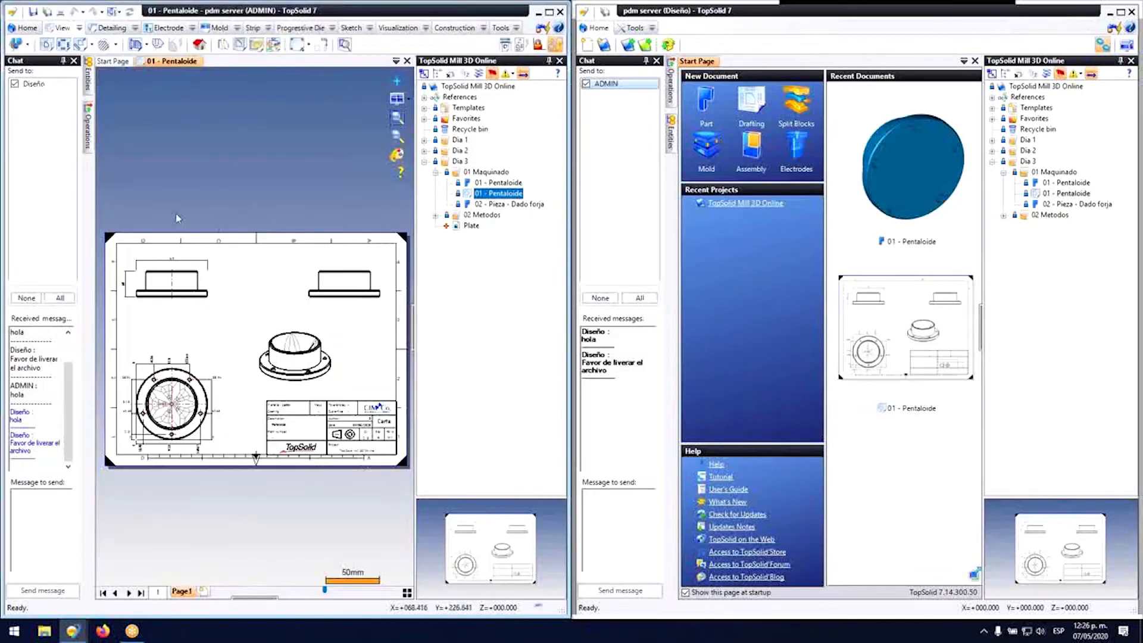
scroll(171, 404, up, 5)
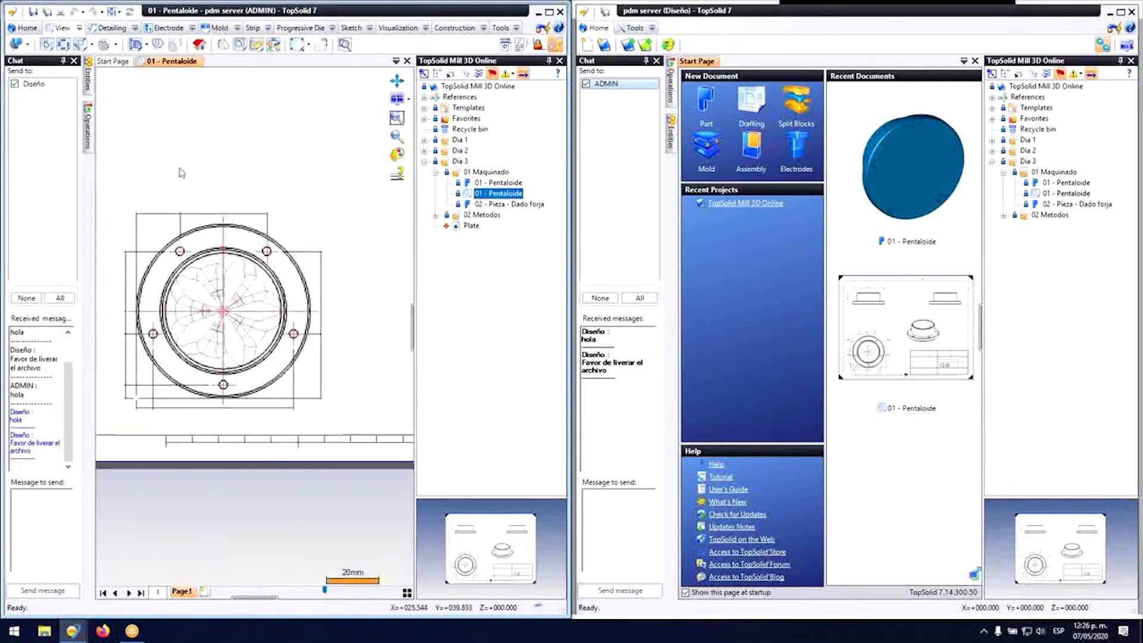
click(151, 61)
Step: Set the flange's circular hole pattern to a total count of 8 in ADMIN's 01 - Pentaloide part, and close it with the changes saved
double_click(499, 183)
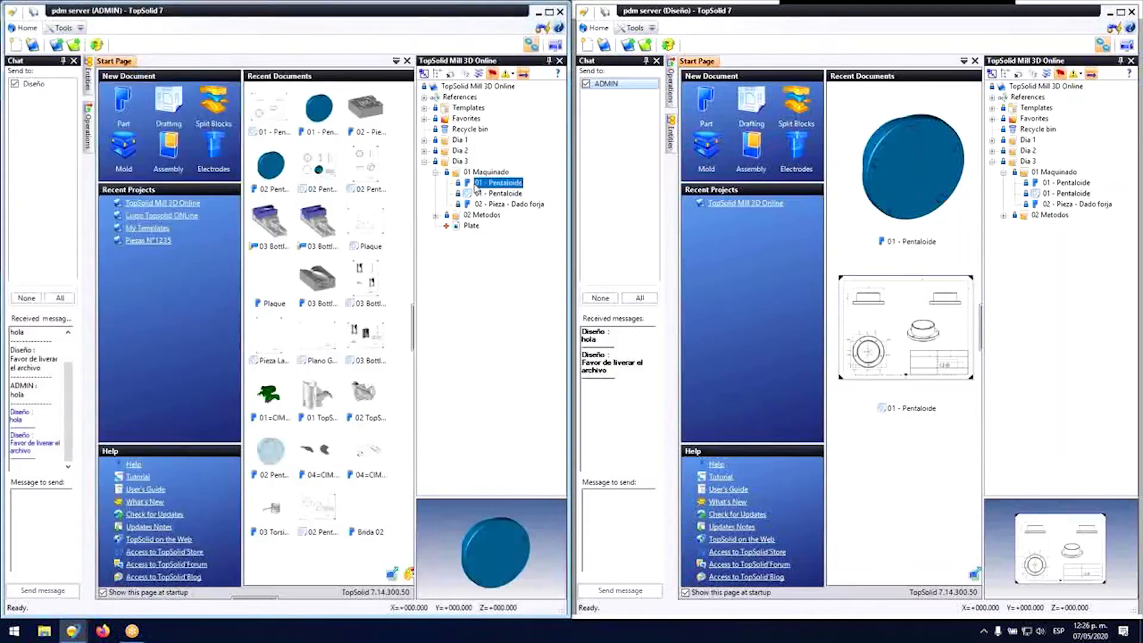
middle_drag(372, 234, 268, 239)
scroll(226, 280, up, 3)
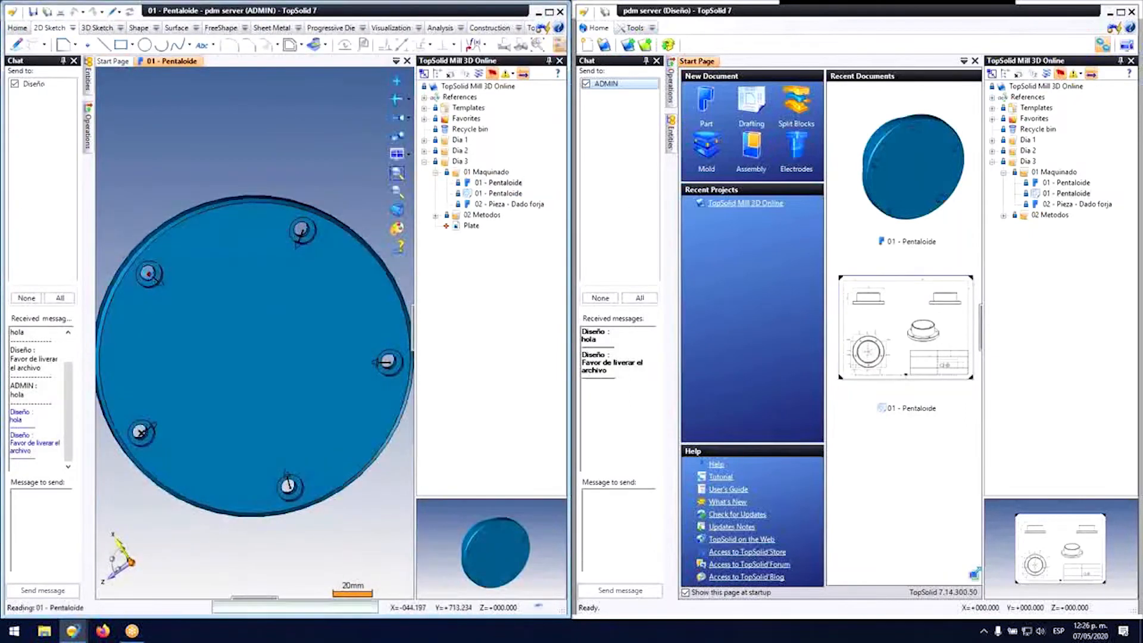
right_click(149, 277)
click(186, 331)
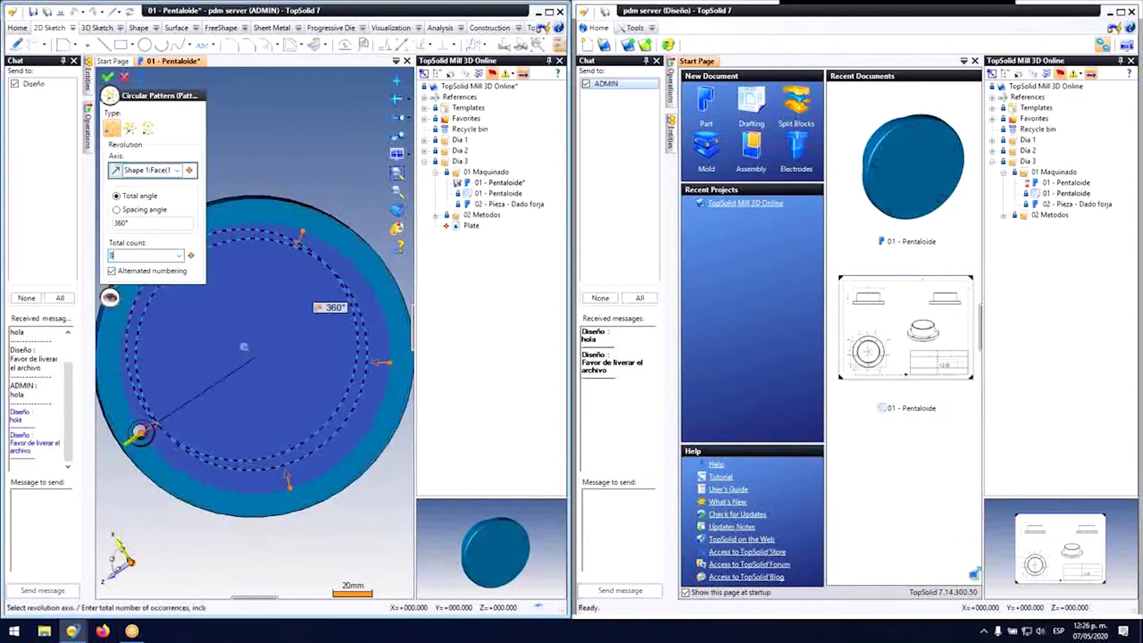
key(Return)
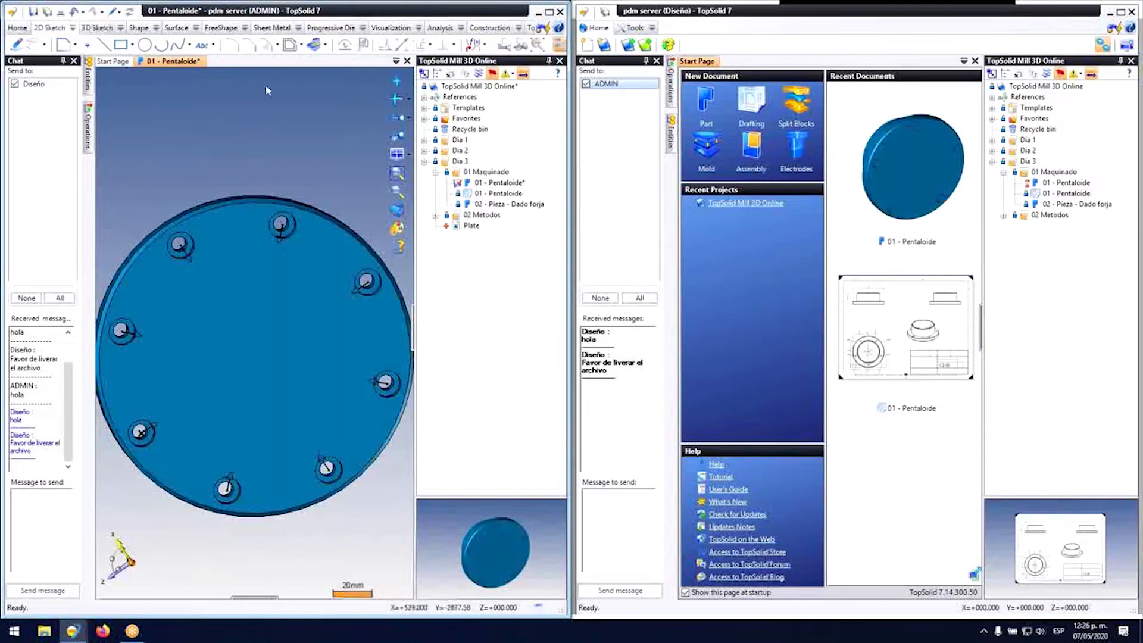
click(196, 62)
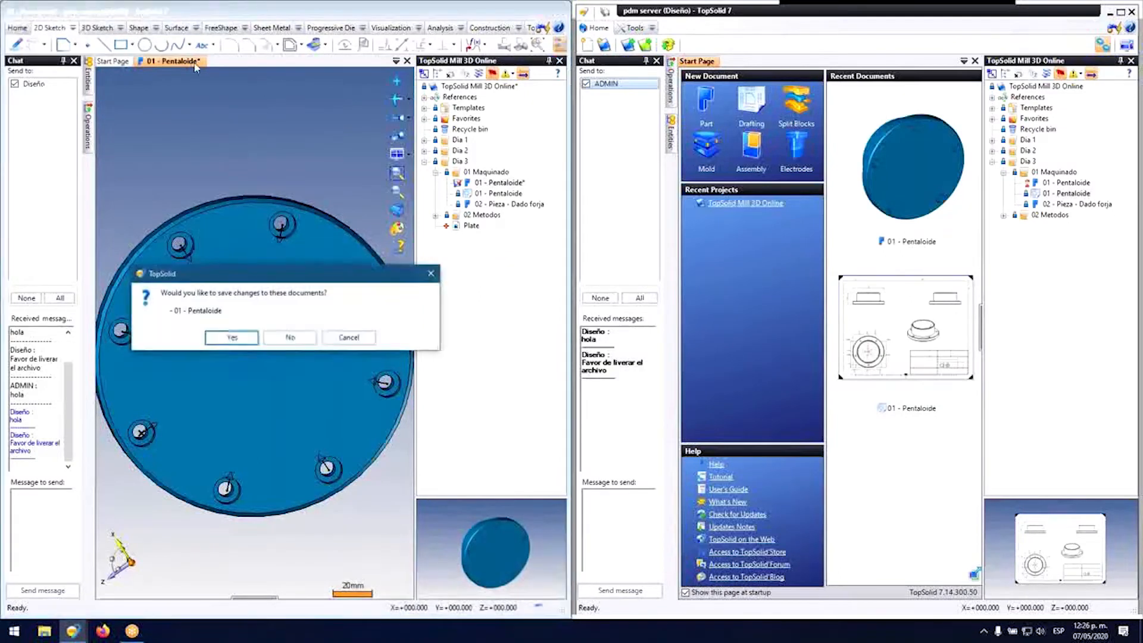
click(219, 335)
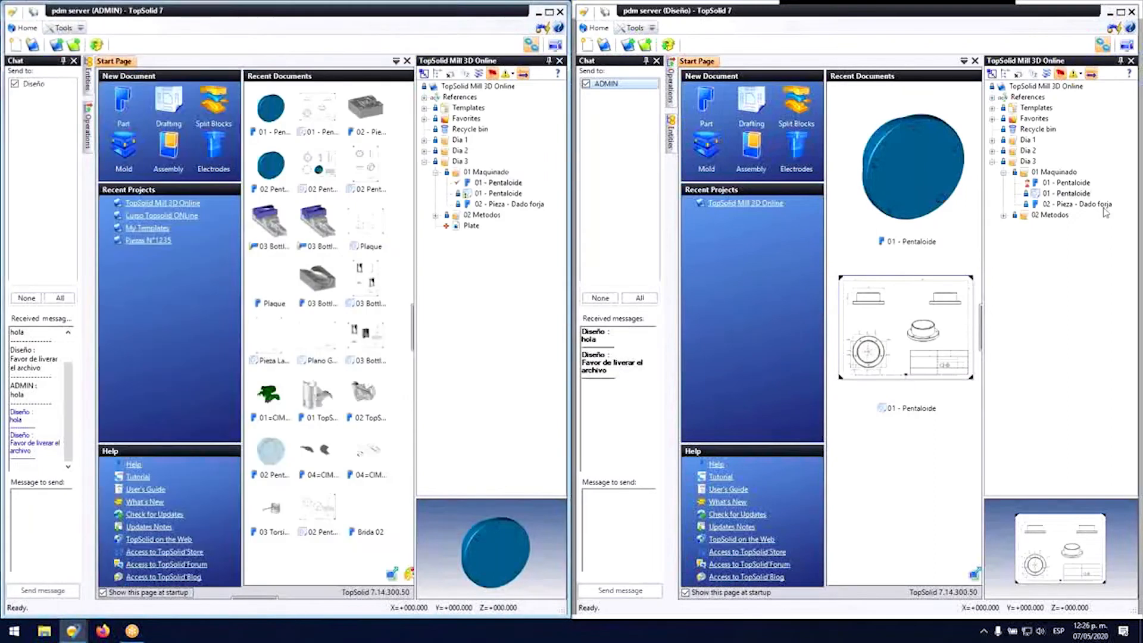
Step: Try to open the 01 - Pentaloide part in the Diseño session, and check it in to the vault from the ADMIN session
double_click(1064, 182)
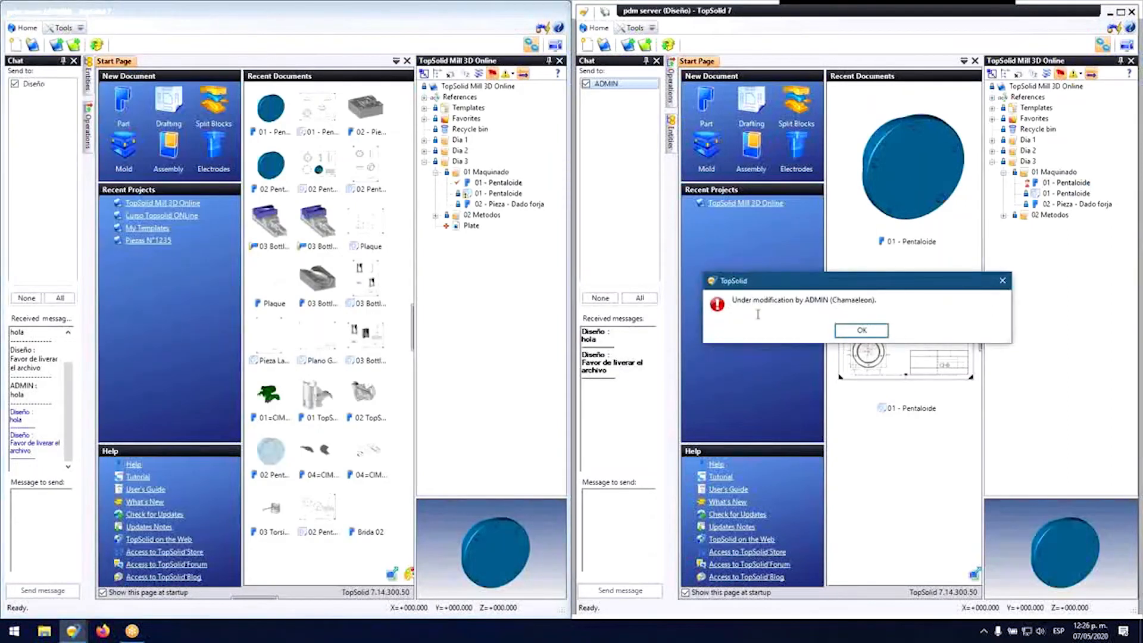
click(862, 330)
click(505, 195)
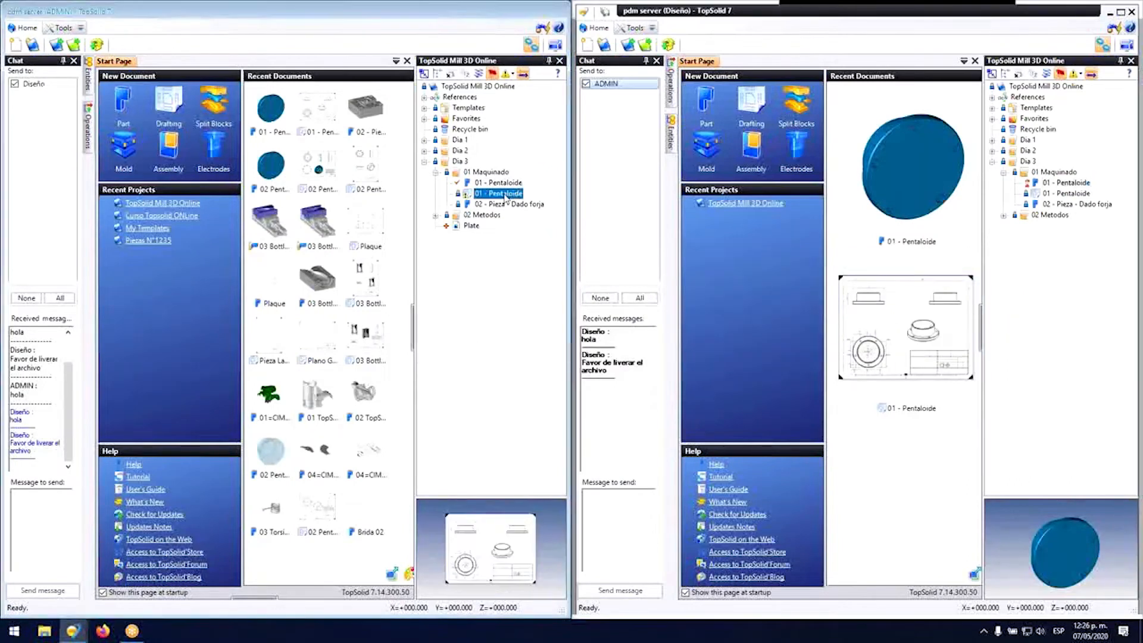
right_click(494, 194)
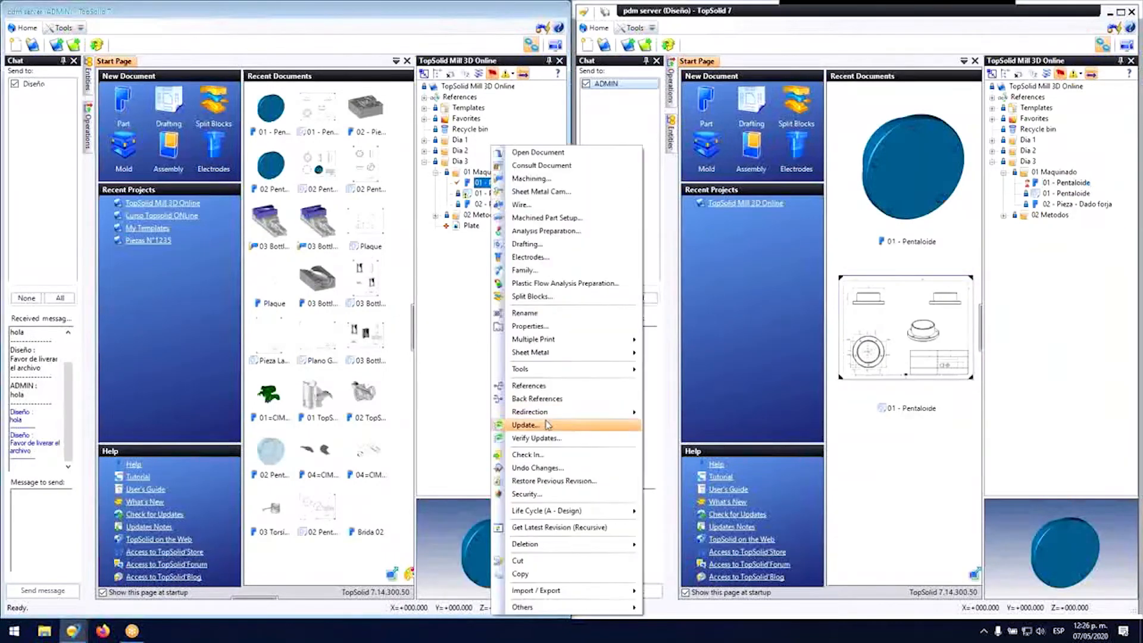
click(527, 454)
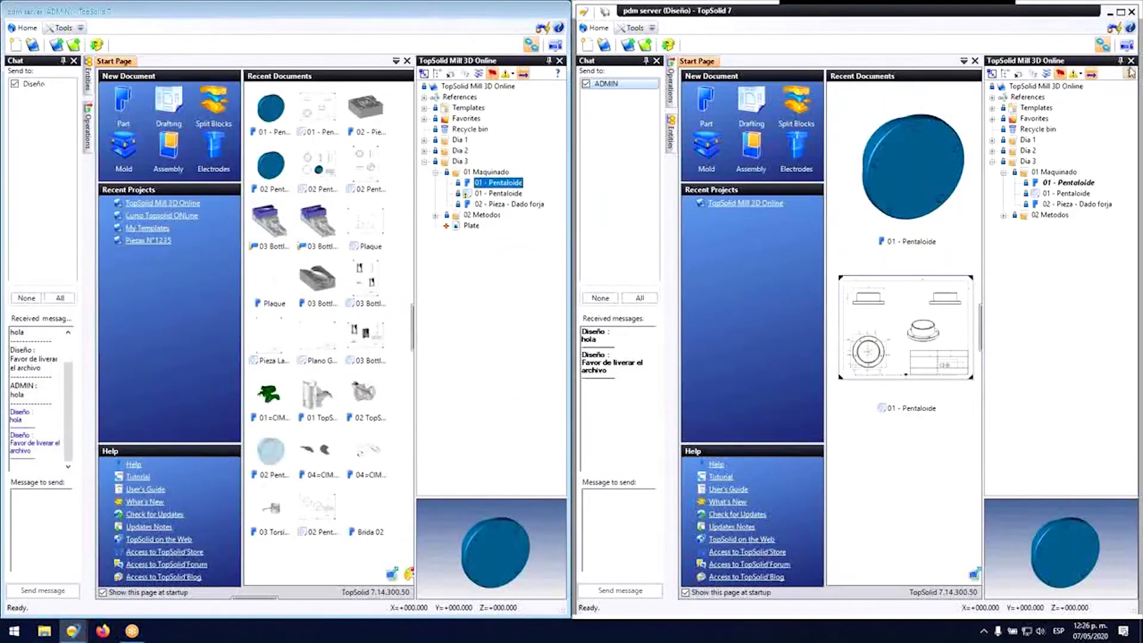
Step: Close and reopen the TopSolid Mill 3D Online project in the Diseño session, expanding Dia 3 with its 02 Metodos and 01 Maquinado folders
click(1131, 60)
click(766, 204)
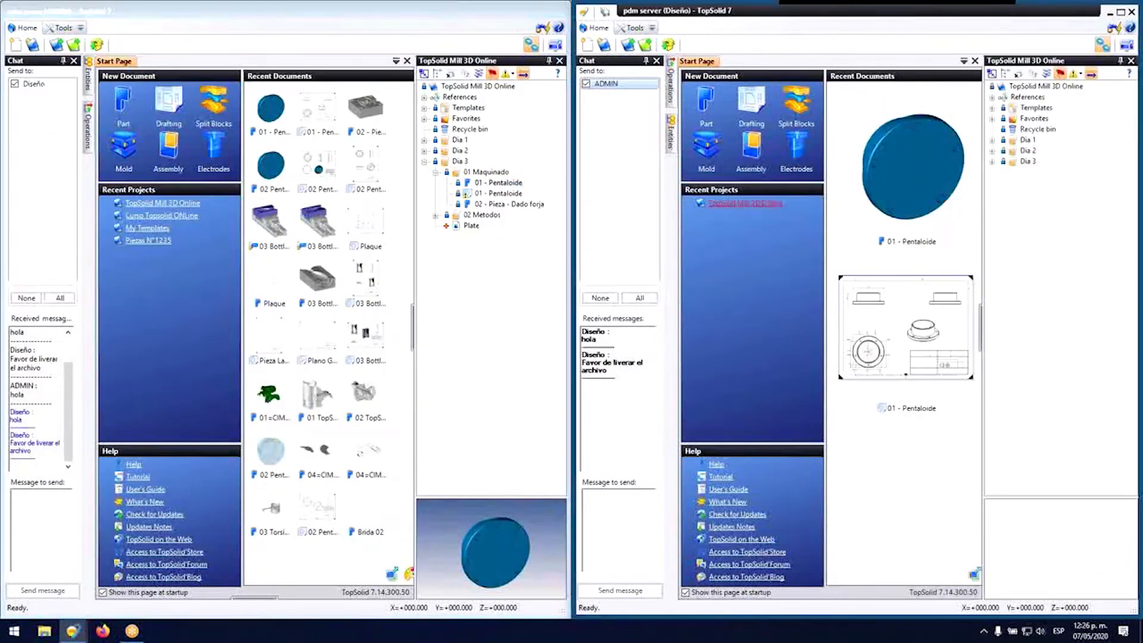
click(992, 161)
click(1004, 183)
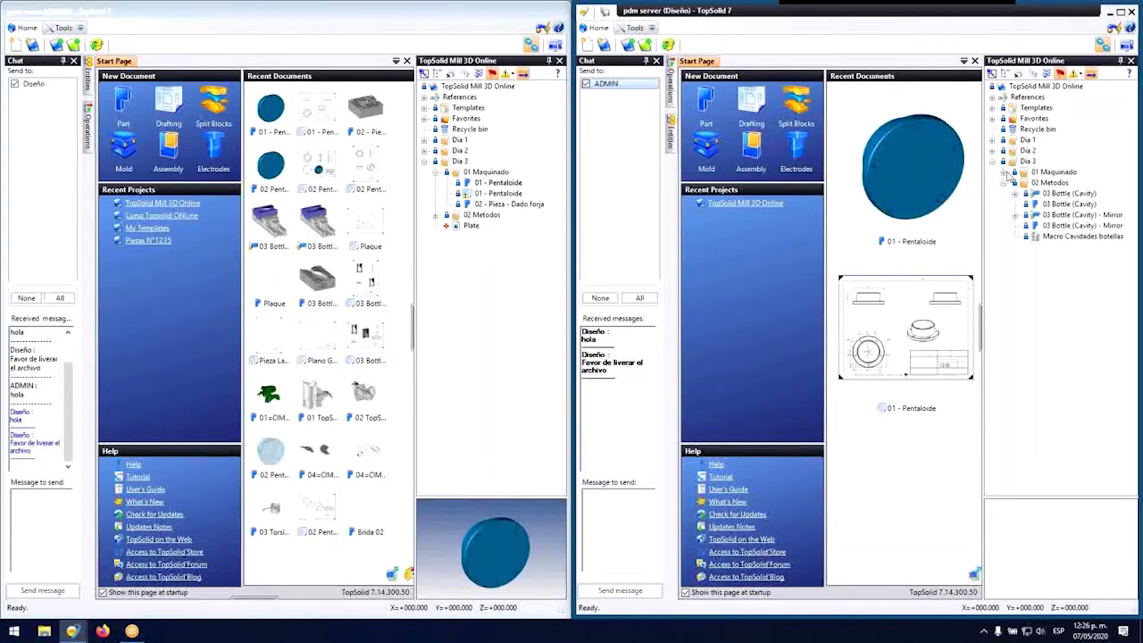
click(1004, 172)
Step: Open the 01 - Pentaloide part and its drafting in the Diseño session, and save the drafting updated to the new hole pattern
double_click(1072, 183)
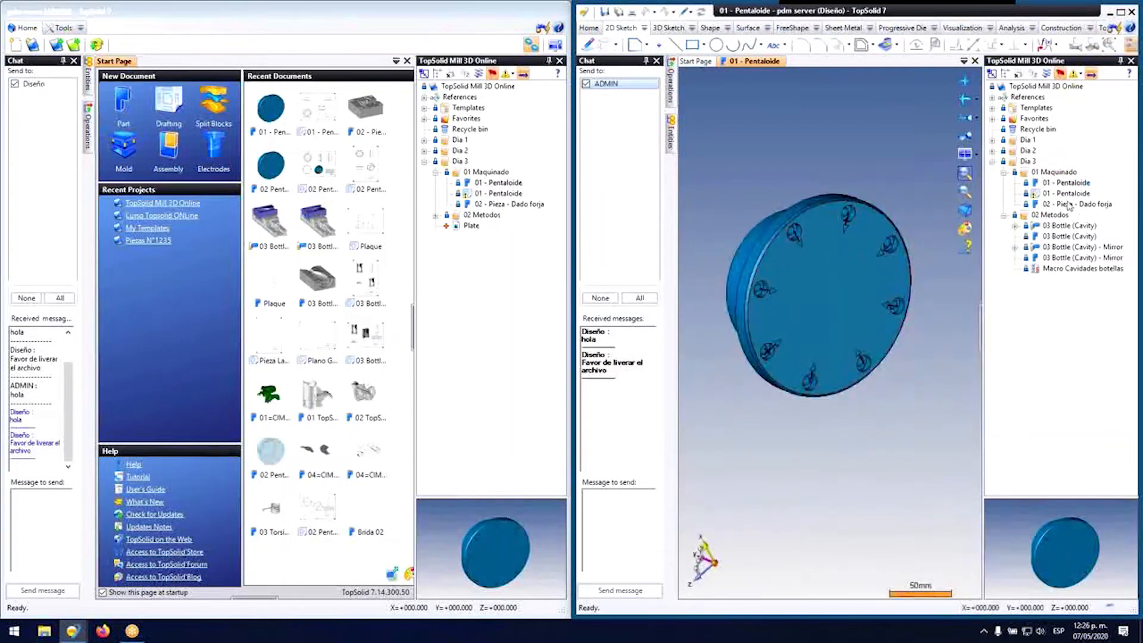
click(1046, 194)
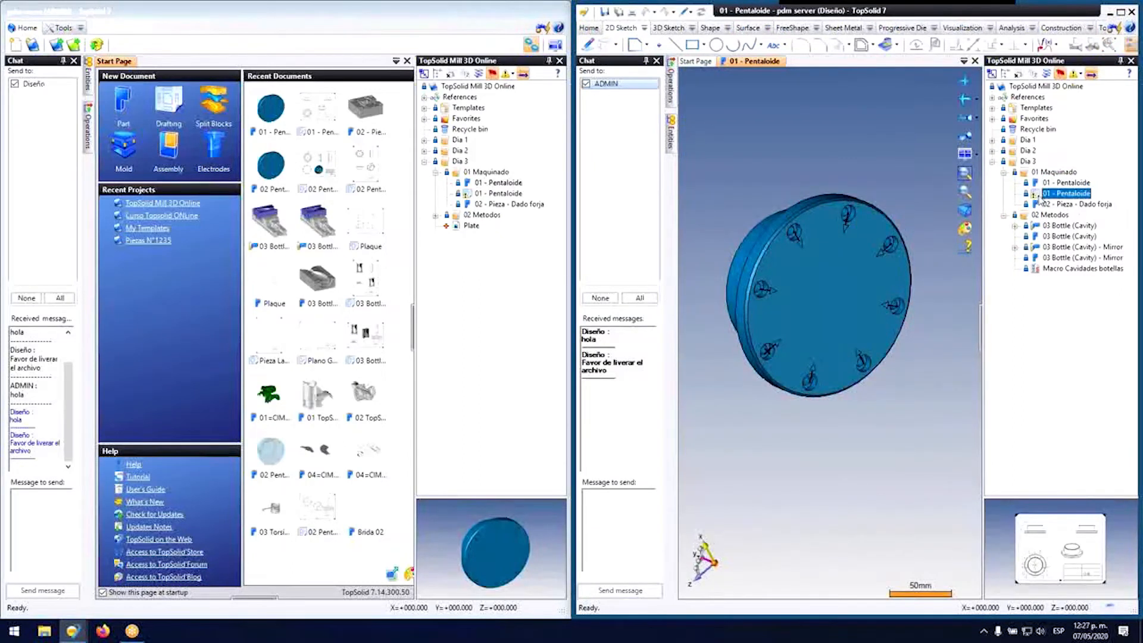
double_click(1040, 195)
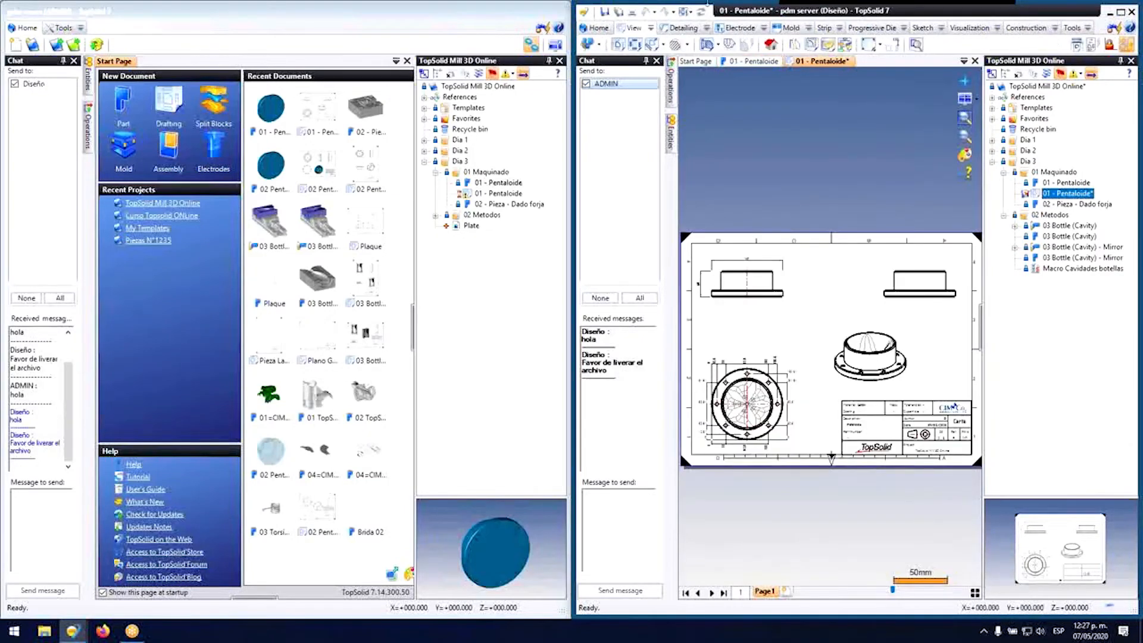
click(605, 12)
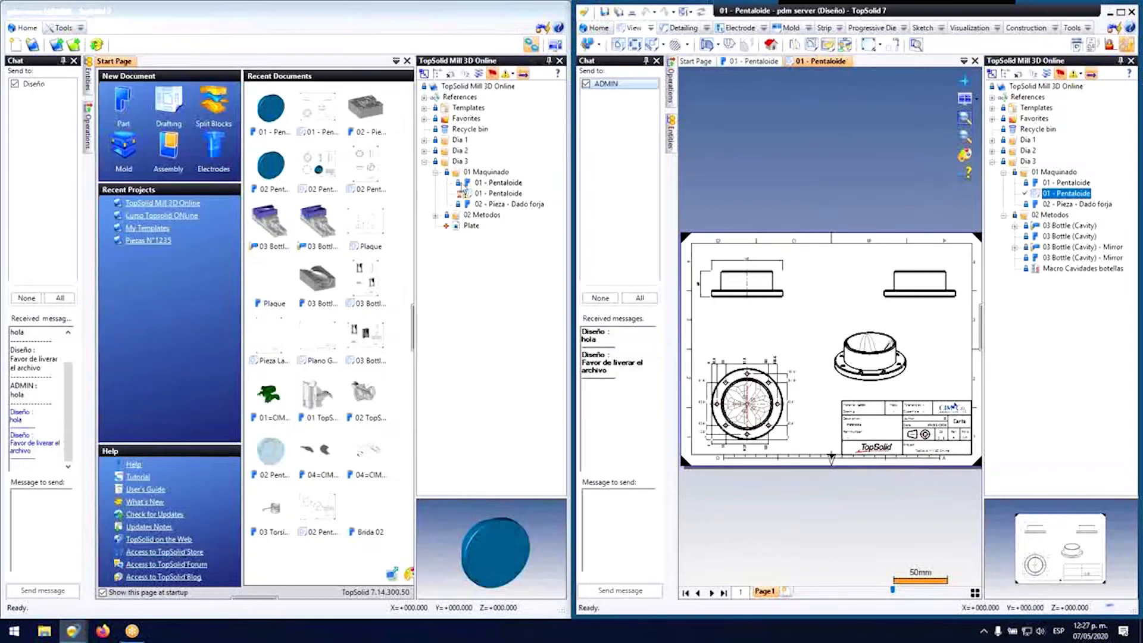
Step: Open the 01 - Pentaloide drafting in the ADMIN session, try to edit the upper side view, and cancel the check out
double_click(470, 195)
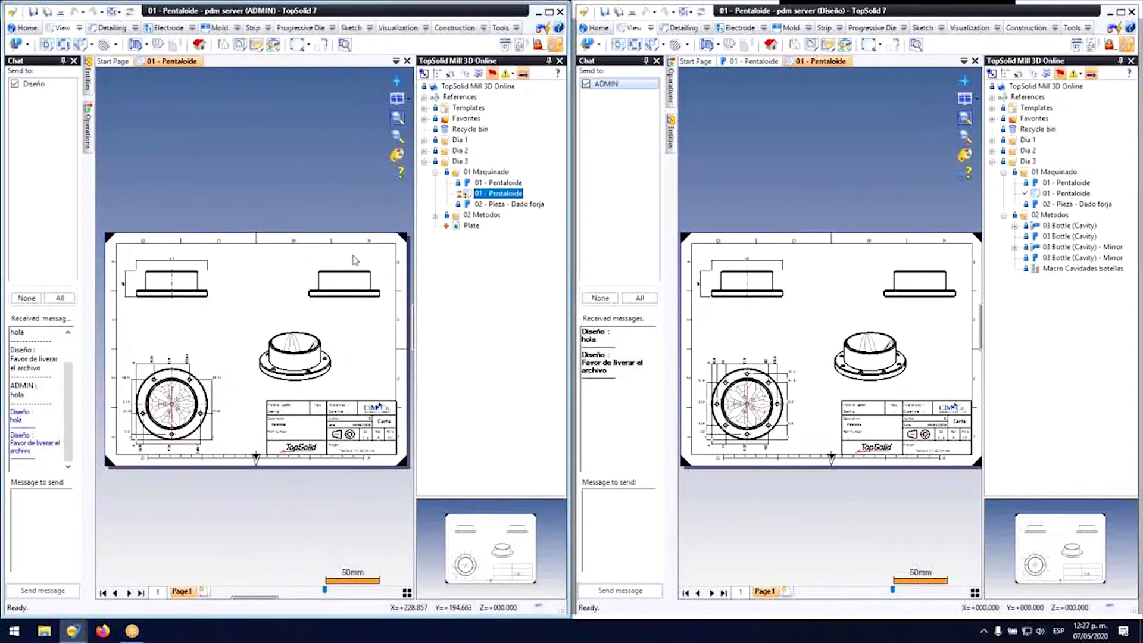
double_click(353, 260)
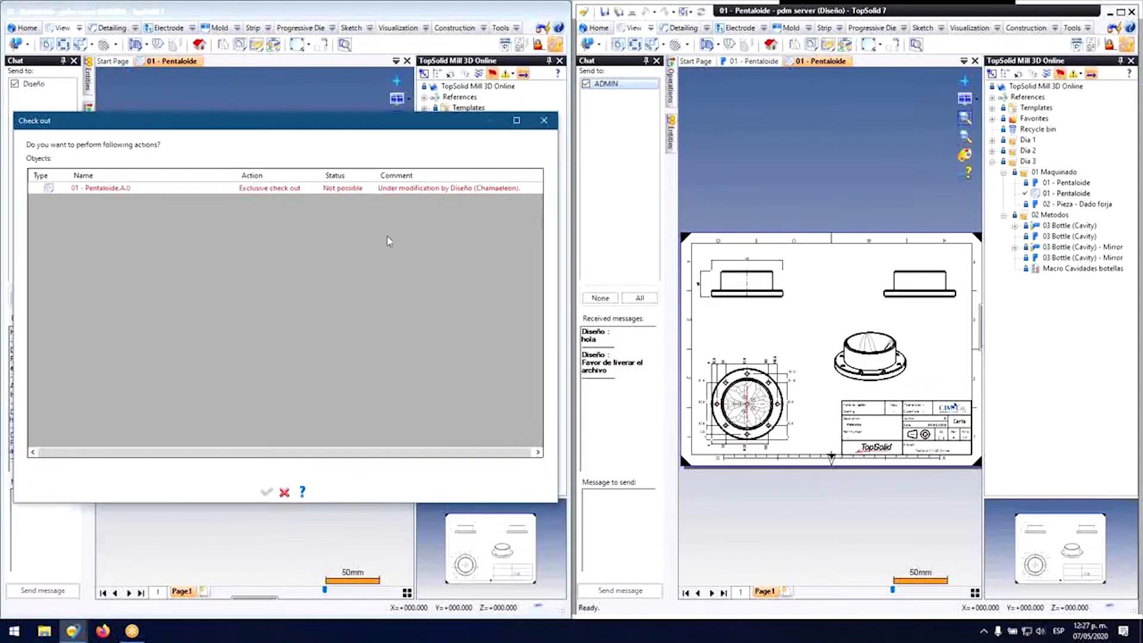
click(541, 123)
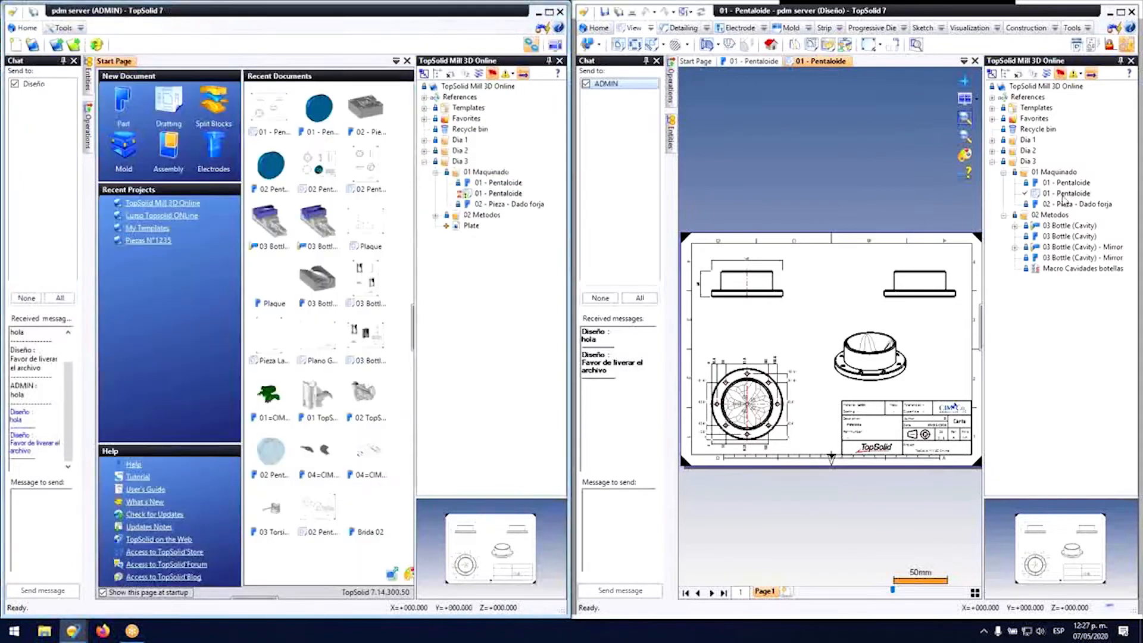
Step: Close the 01 - Pentaloide part and drafting in the Diseño session, and check the drafting in to the vault
right_click(1064, 194)
middle_click(809, 61)
middle_click(761, 62)
right_click(1039, 184)
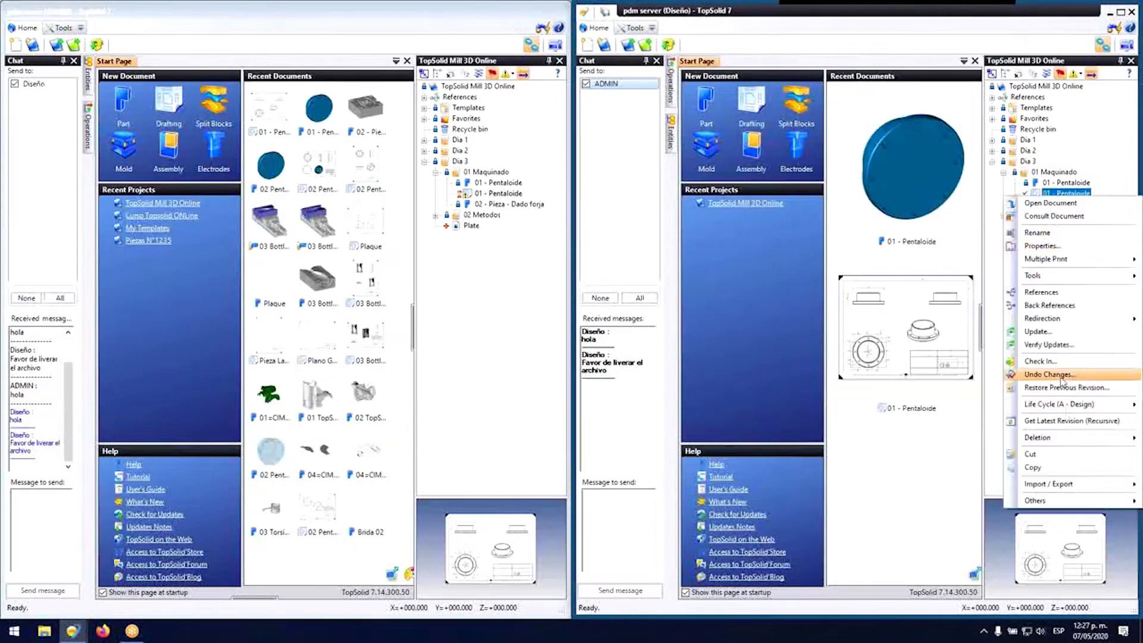
click(1056, 356)
key(Return)
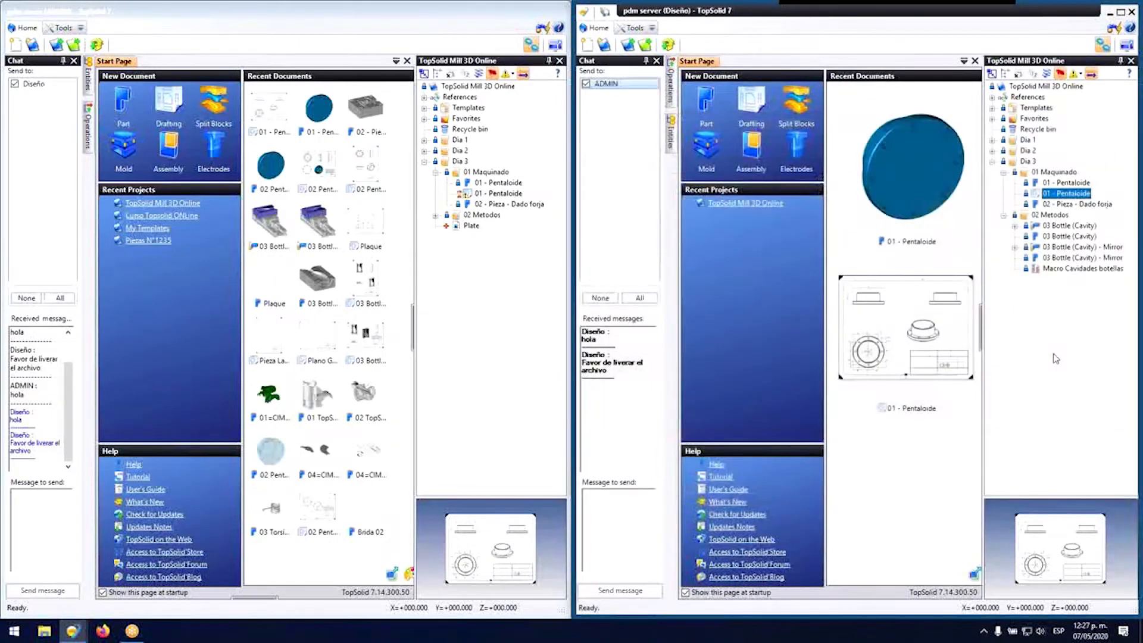
Step: Reload the TopSolid Mill 3D Online project in the ADMIN session via another project, expanding the Dia 2 and Dia 3 folders down to 01 Maquinado
click(161, 216)
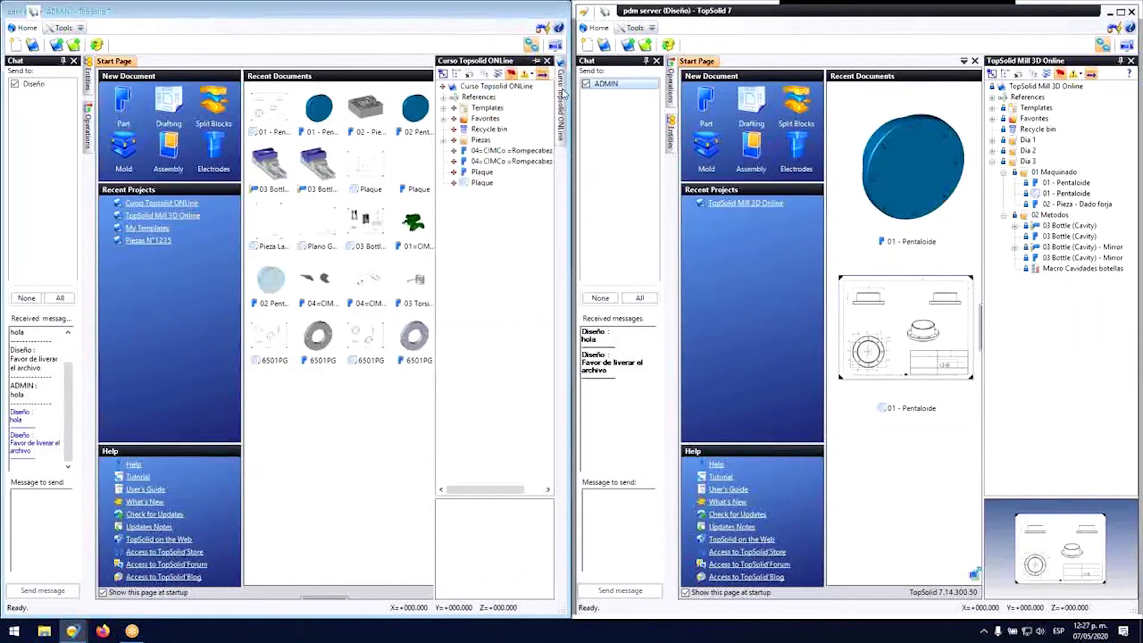
click(546, 60)
click(143, 217)
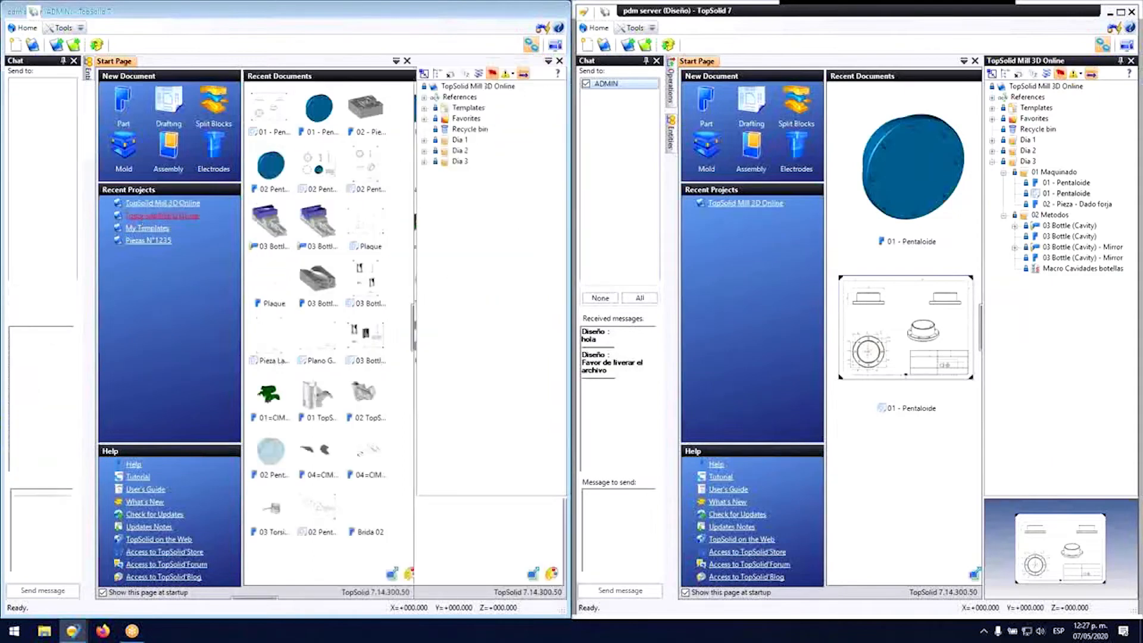
click(425, 162)
click(424, 151)
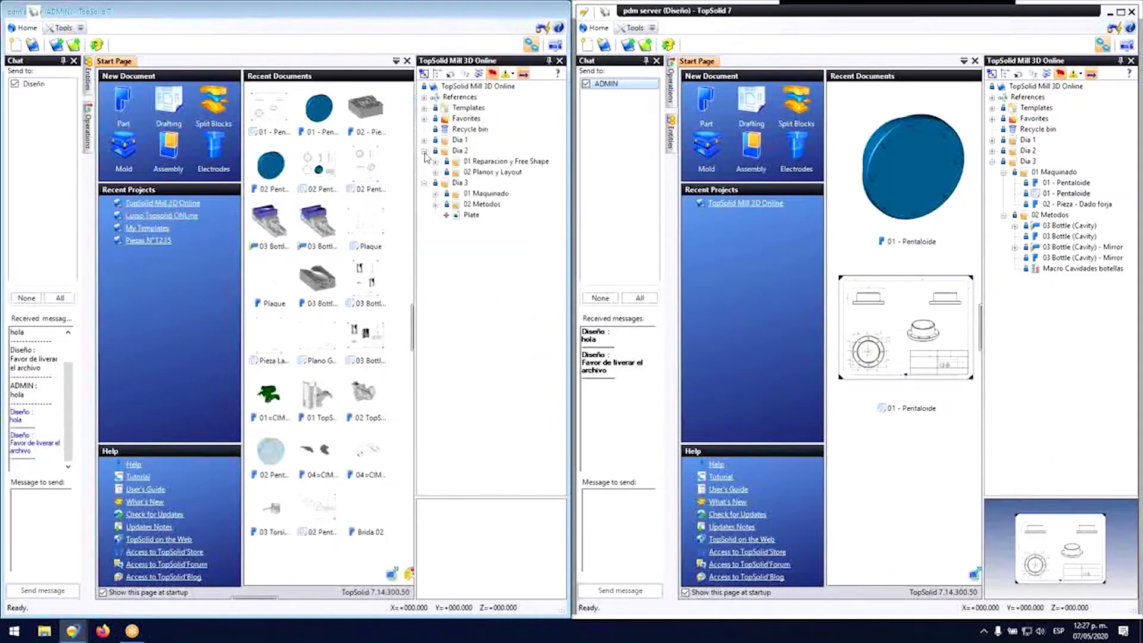
click(435, 162)
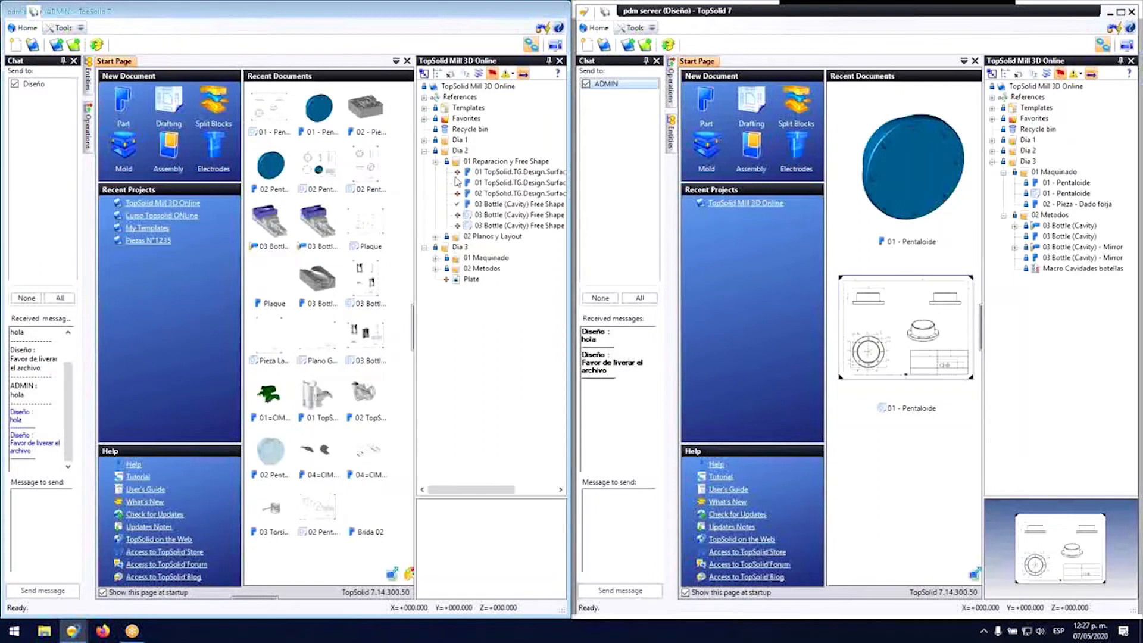
click(436, 237)
click(435, 322)
Step: Open the 01 - Pentaloide drafting in the ADMIN session to examine its updated hole pattern, and close it
double_click(505, 345)
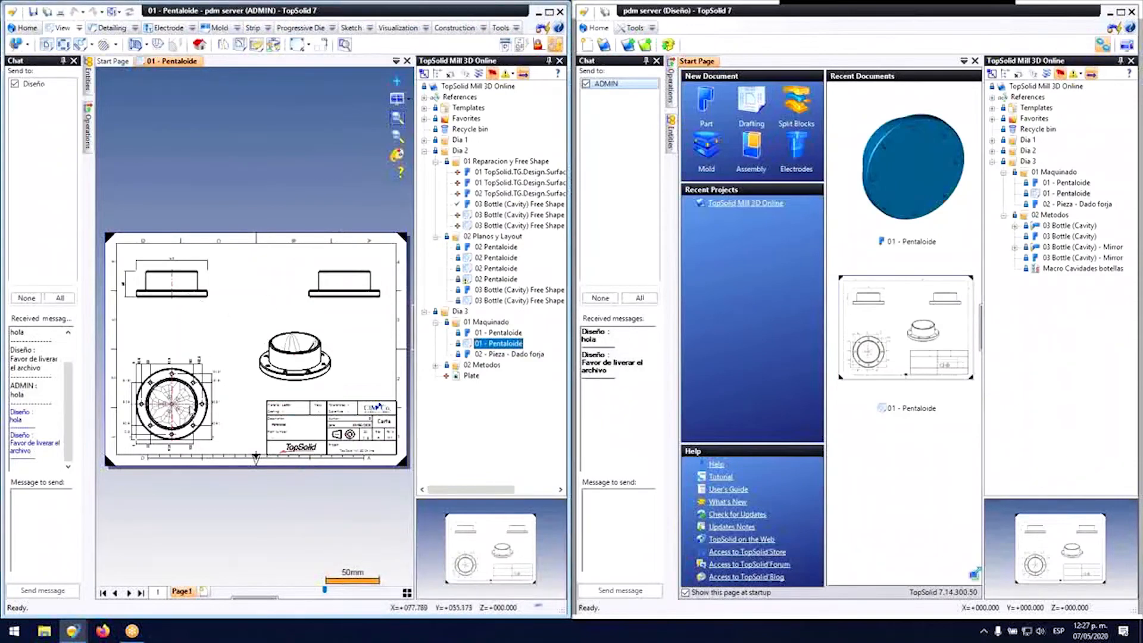
scroll(182, 411, up, 2)
scroll(244, 348, down, 5)
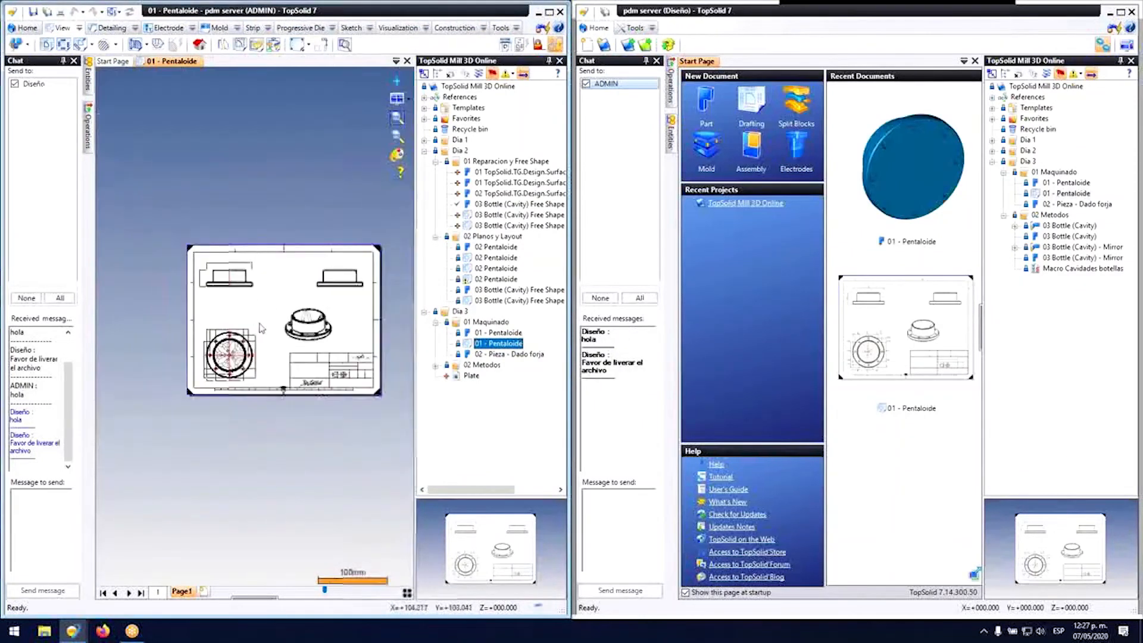
middle_click(165, 63)
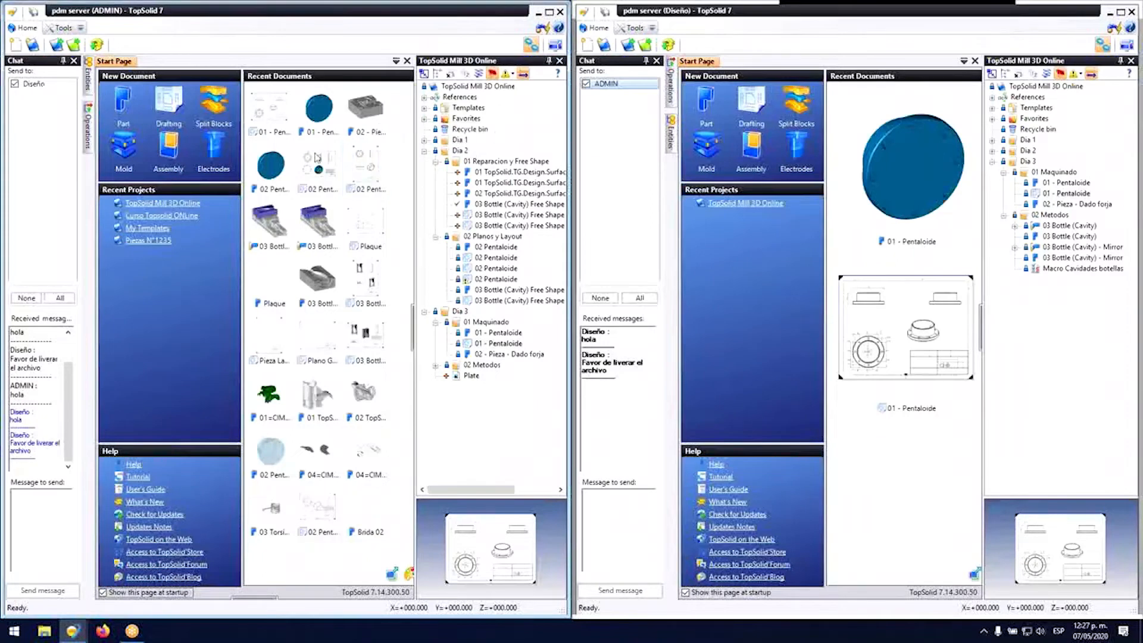
Step: Collapse 01 Reparacion y Free Shape, review the 01 - Pentaloide part and its drafting in the ADMIN session, and close both documents
click(437, 161)
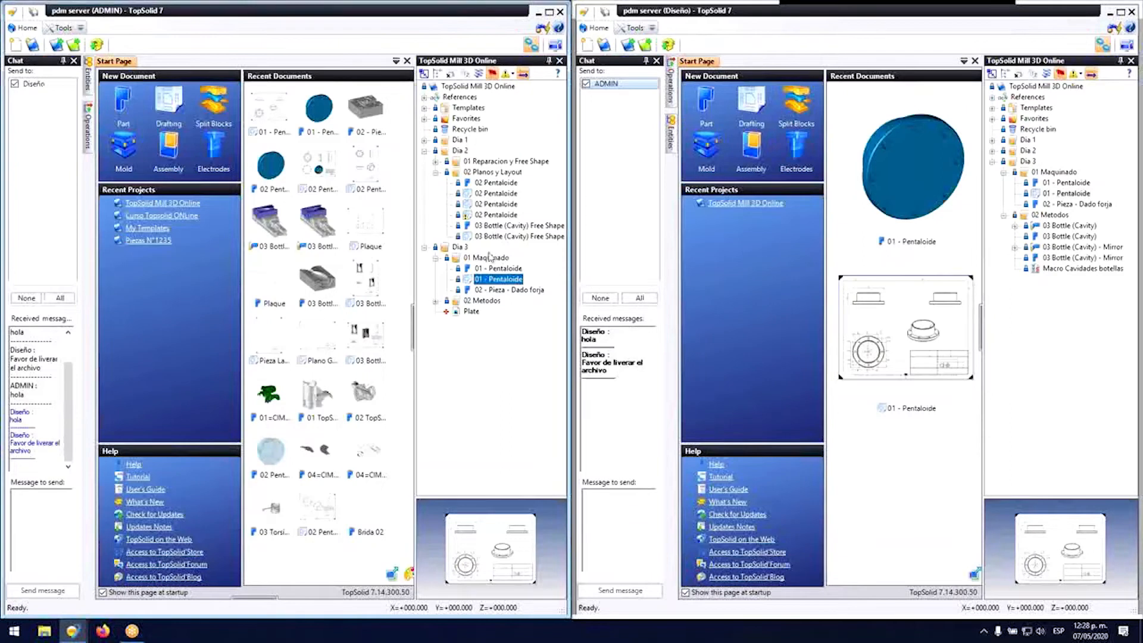
double_click(498, 269)
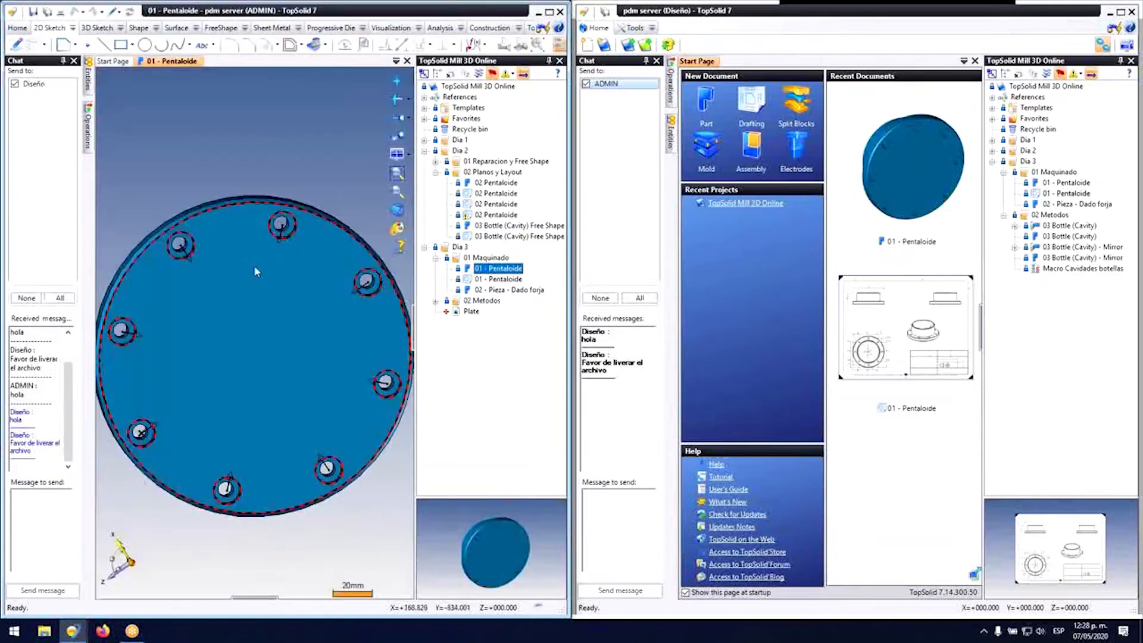
double_click(499, 280)
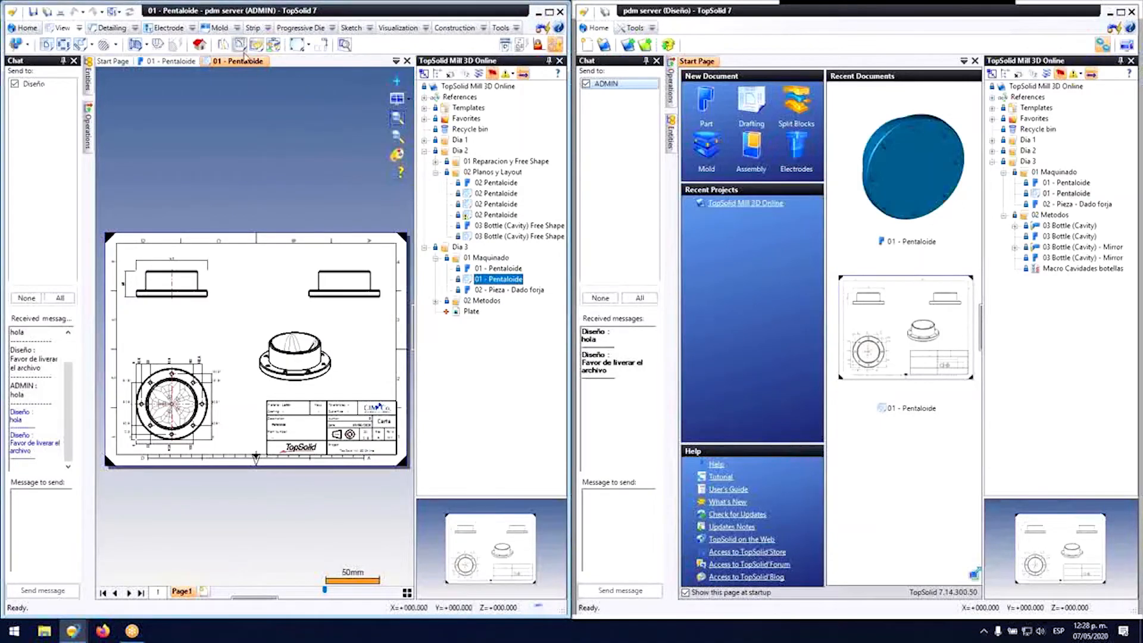
middle_click(247, 64)
middle_click(185, 63)
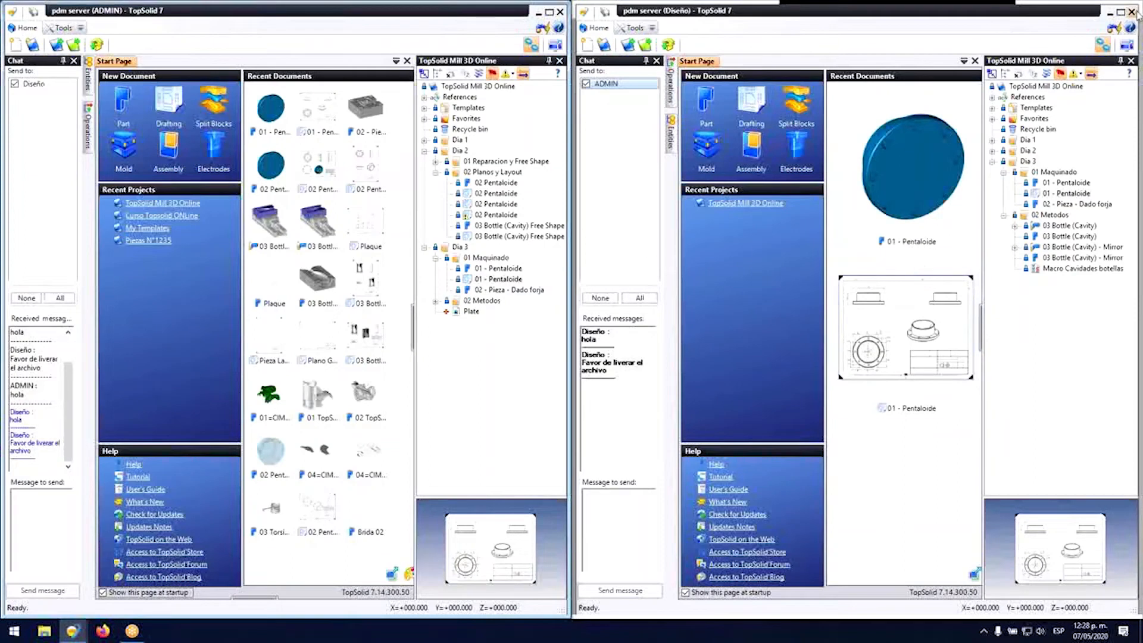
Step: Close the project in the Diseño session and minimize its window, leaving the ADMIN session maximized
click(1131, 60)
click(1110, 11)
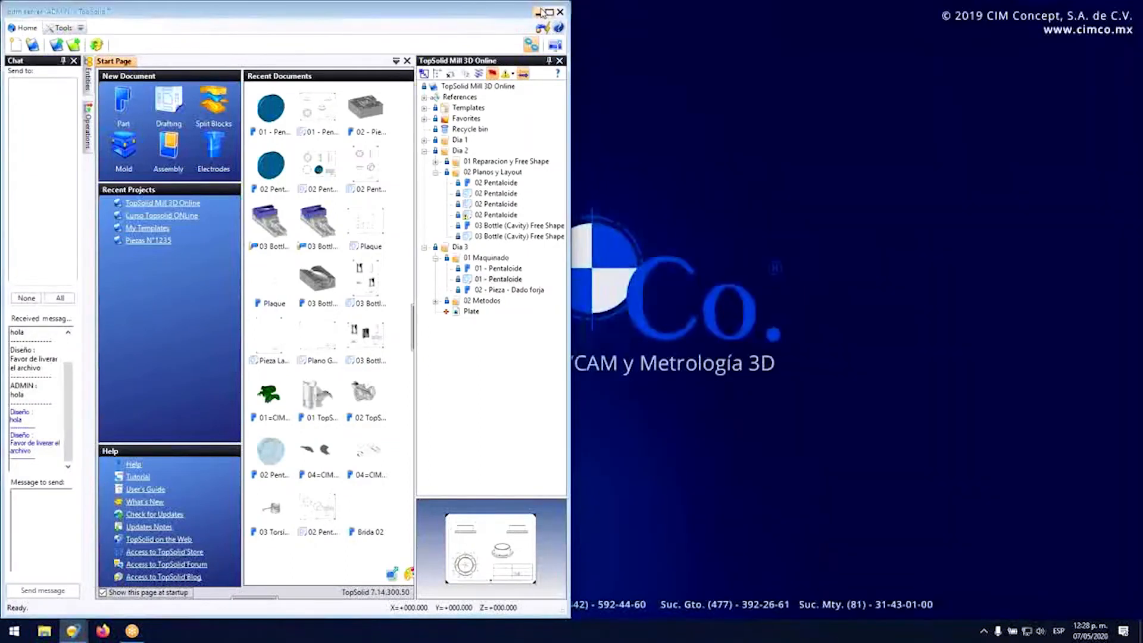
click(548, 11)
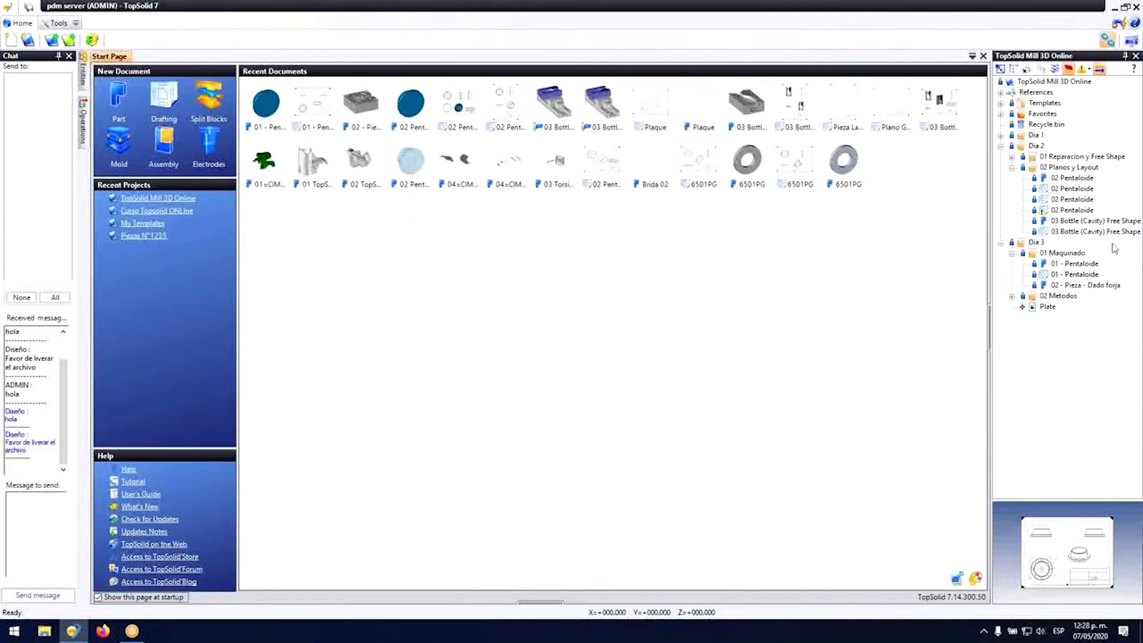
Step: Open the Plate image from Dia 3, hide the chat, and place the ADMIN session and the image side by side
double_click(1045, 306)
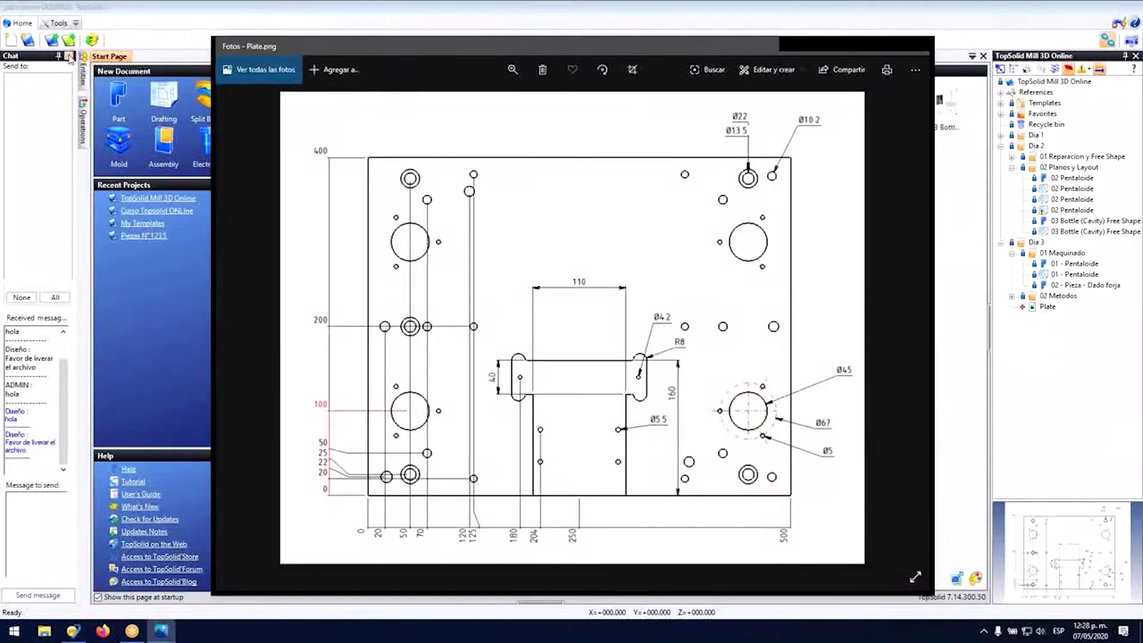
click(69, 57)
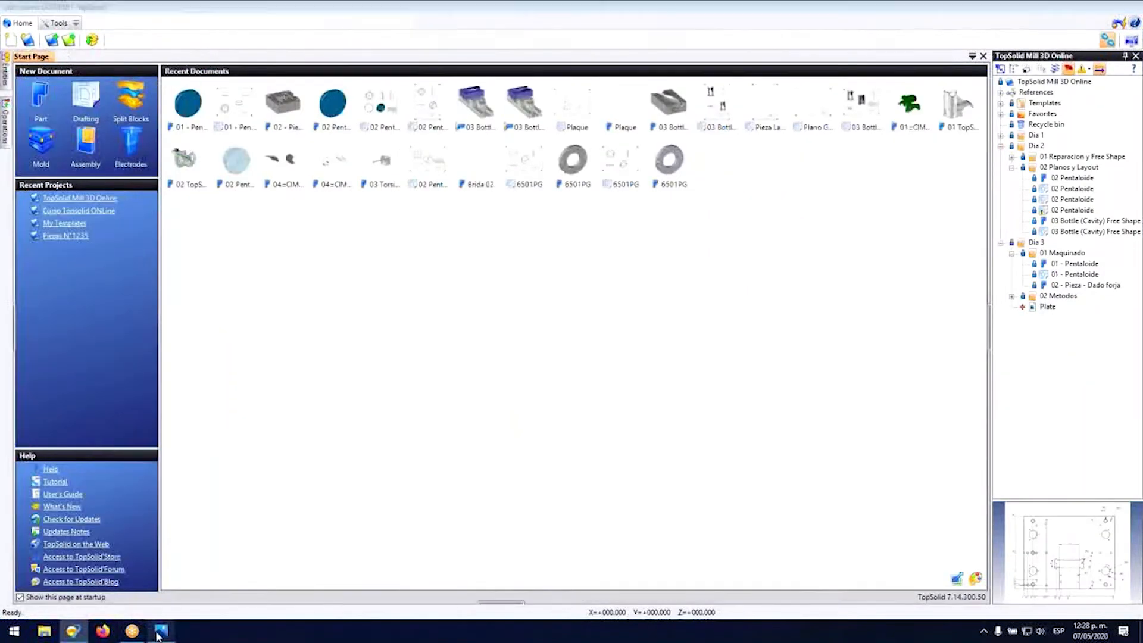
click(161, 631)
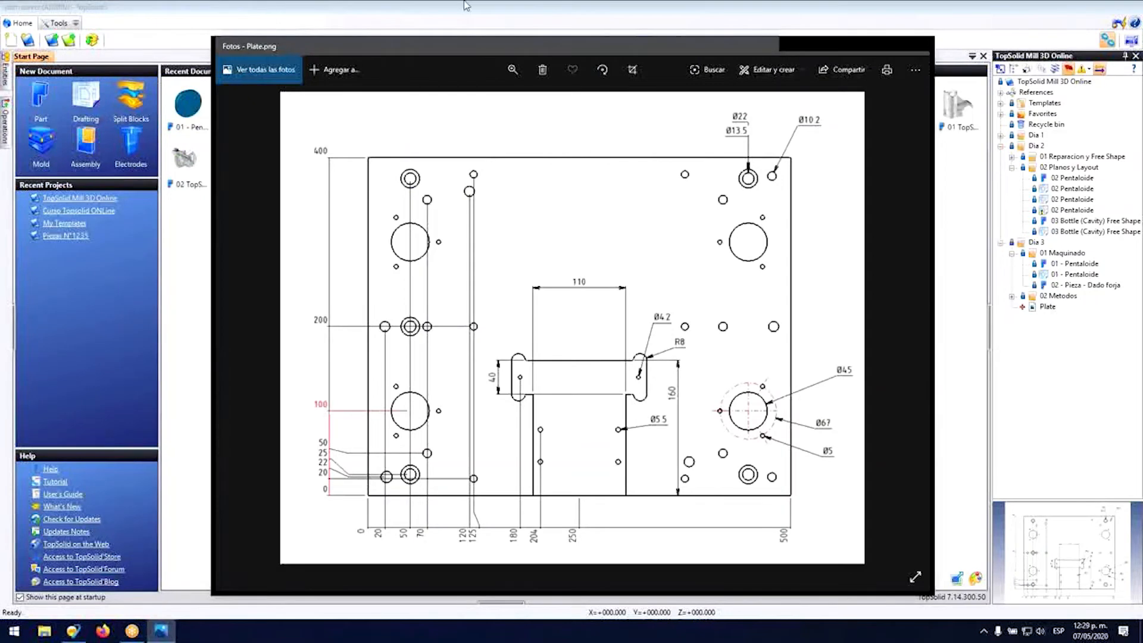
drag(471, 5, 1, 148)
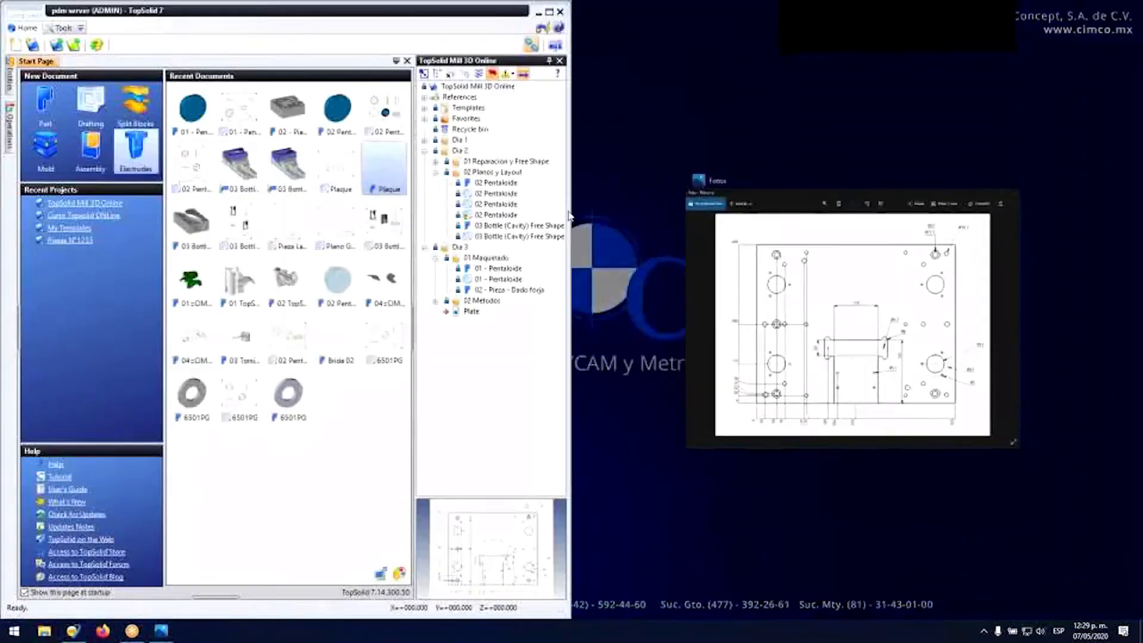
click(796, 295)
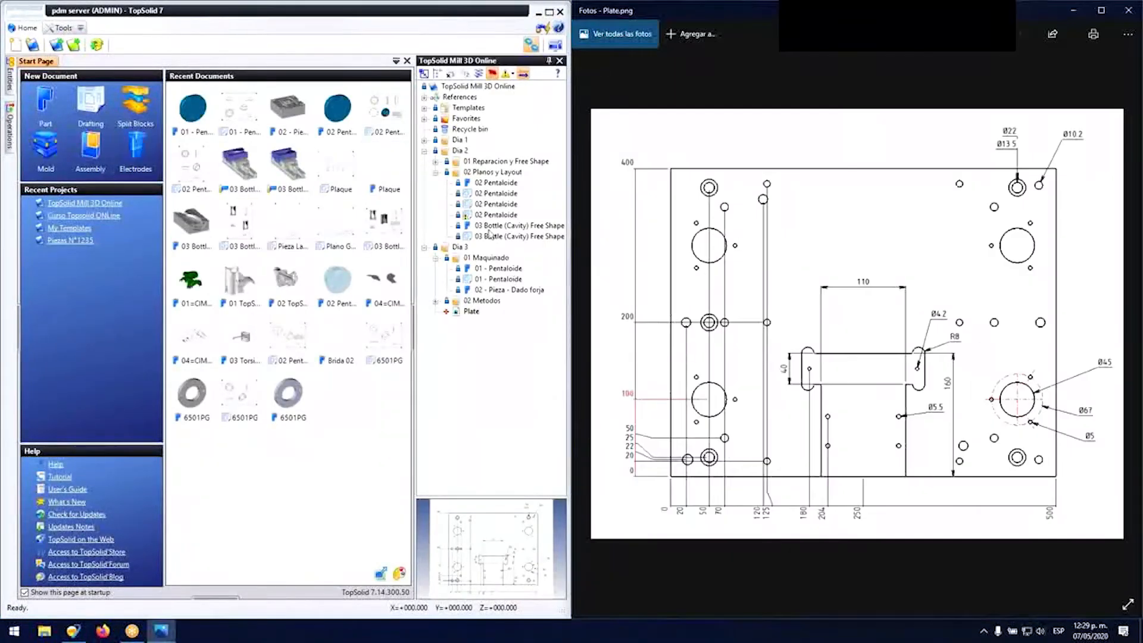
Step: Create a part from the Blank Template in the 01 Maquinado folder and name it Placa
click(504, 258)
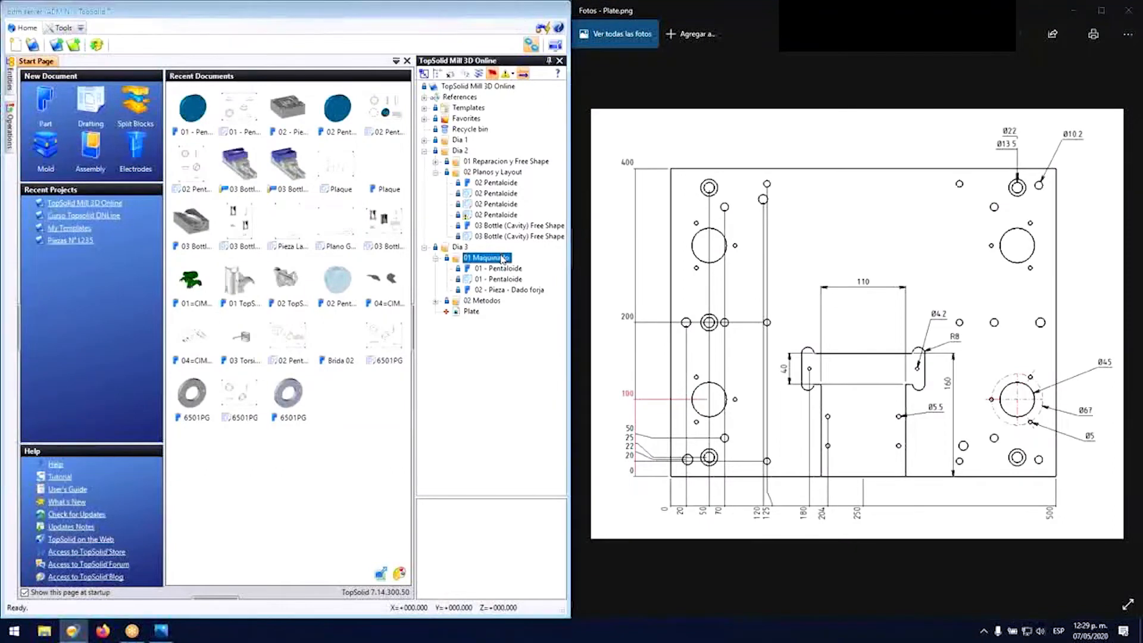
right_click(503, 259)
click(532, 125)
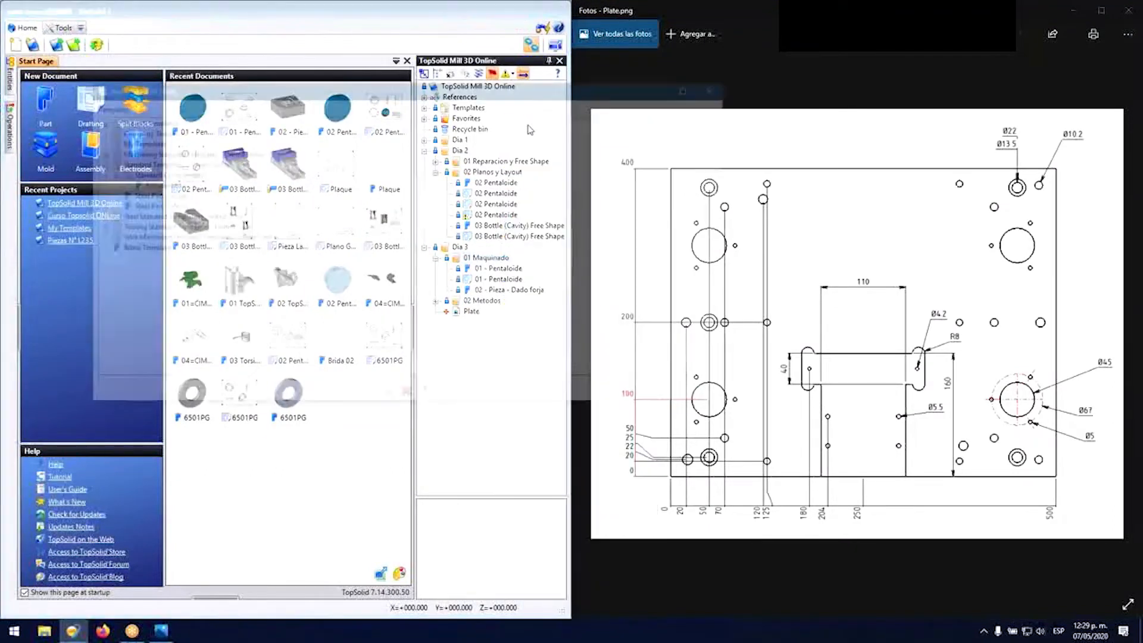
click(144, 186)
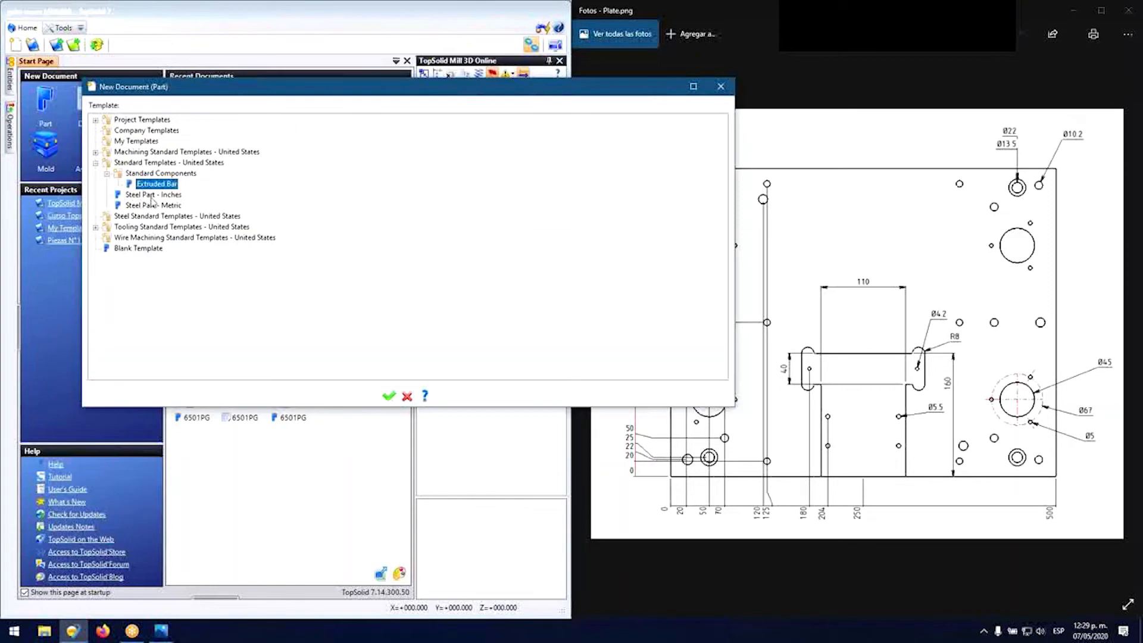
click(155, 206)
double_click(138, 249)
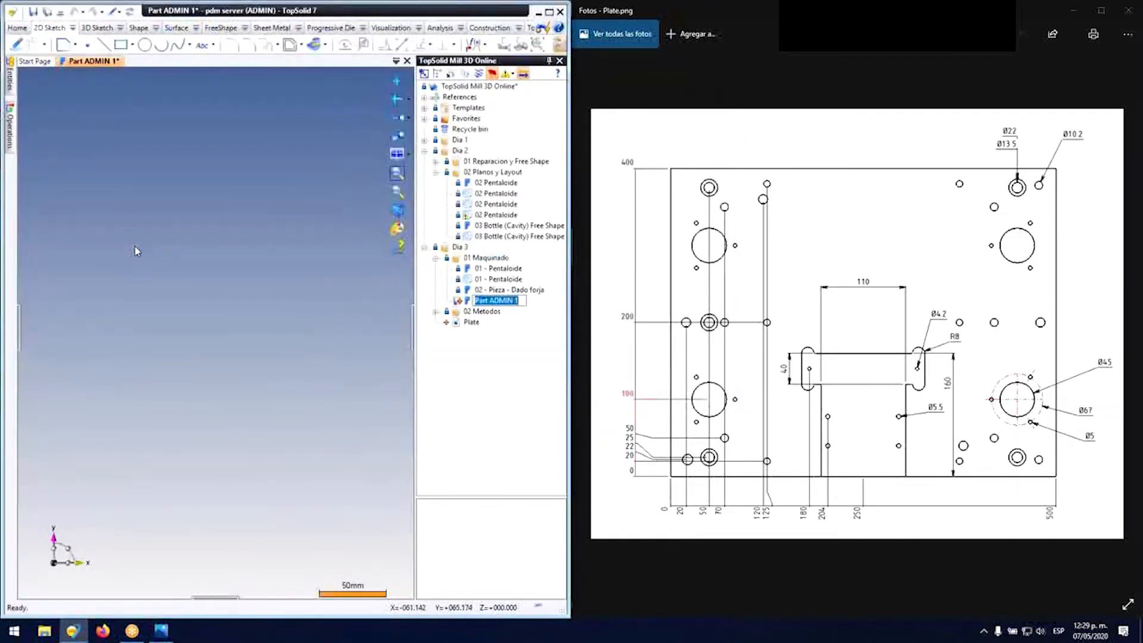
text(Placa)
key(Return)
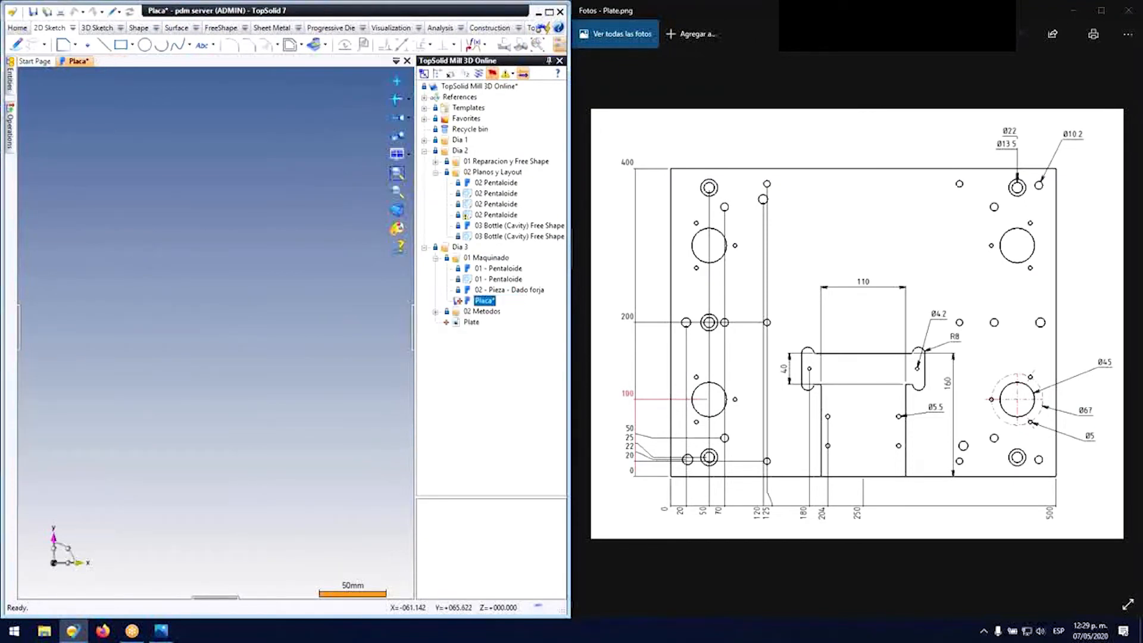
Step: Sketch a 500 mm by 400 mm rectangle by size, centered on the sketch origin
click(119, 45)
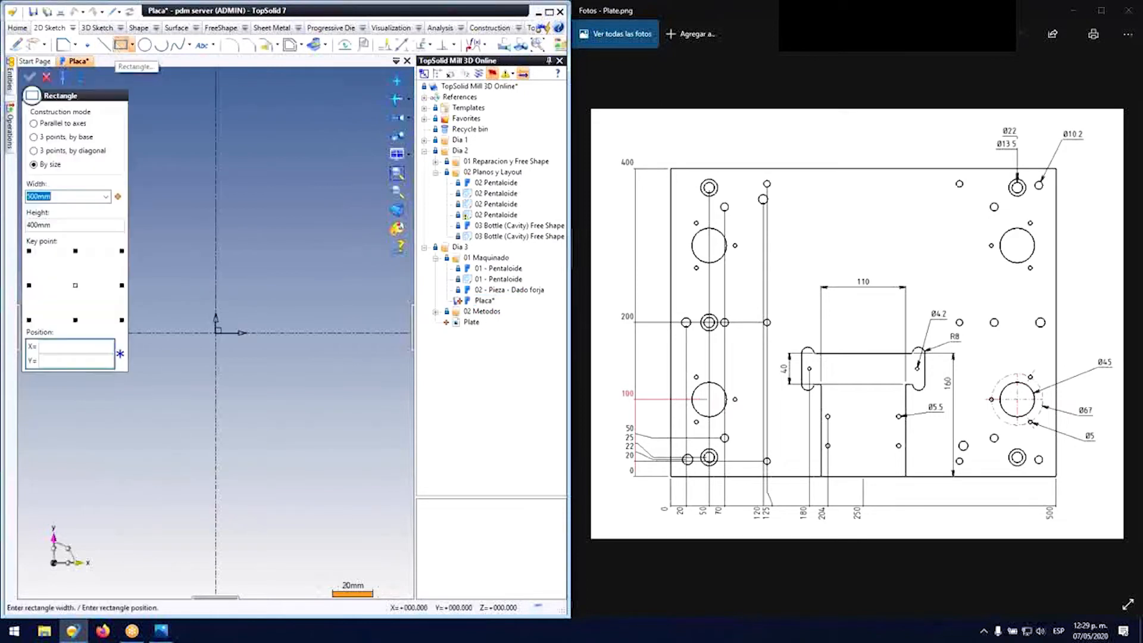
click(46, 166)
click(60, 197)
click(63, 226)
click(51, 197)
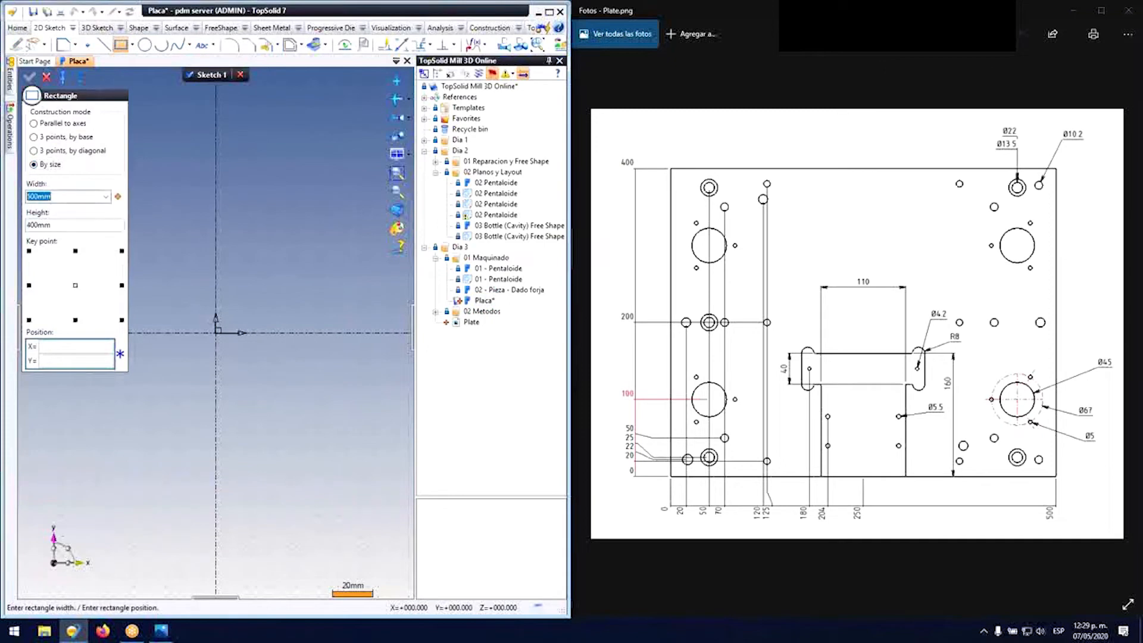
click(60, 226)
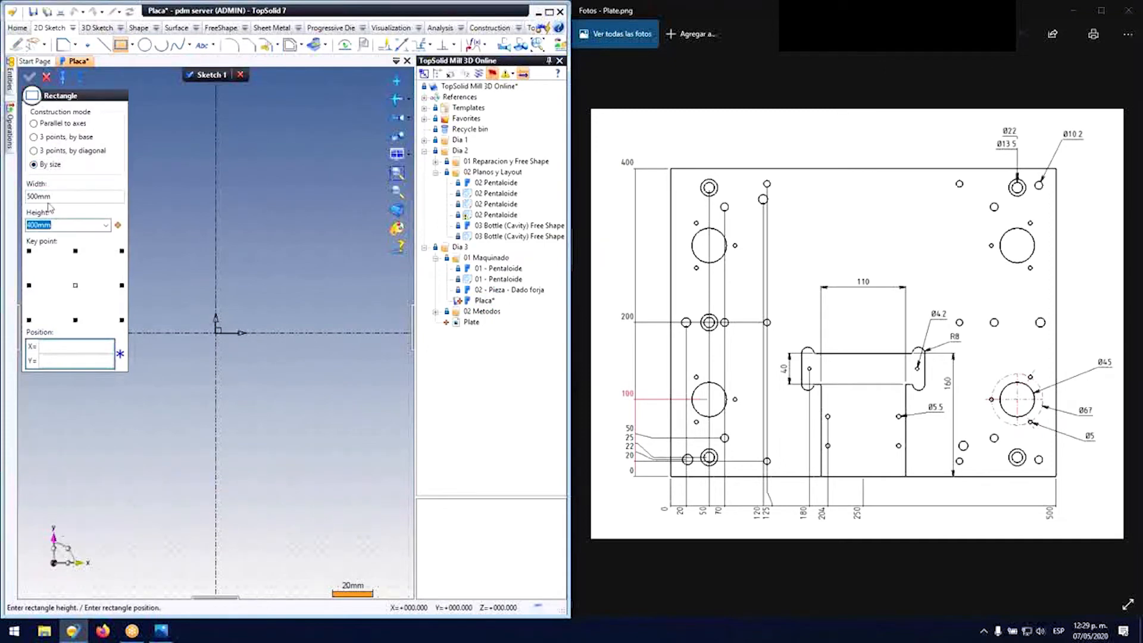
click(52, 196)
click(57, 229)
click(217, 333)
scroll(250, 331, down, 6)
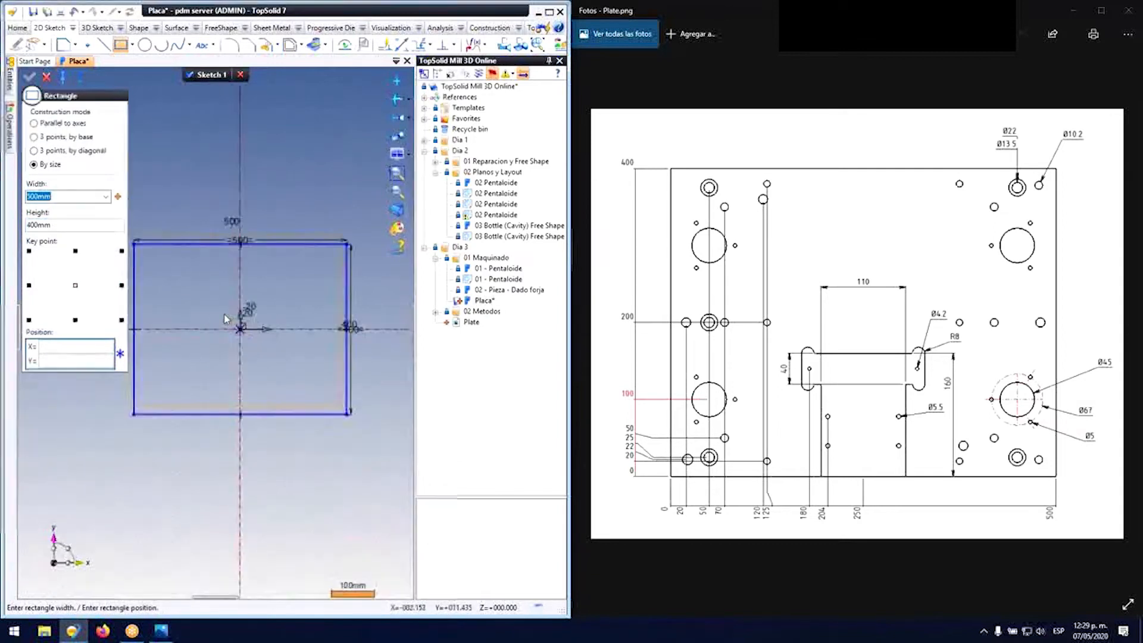
click(46, 78)
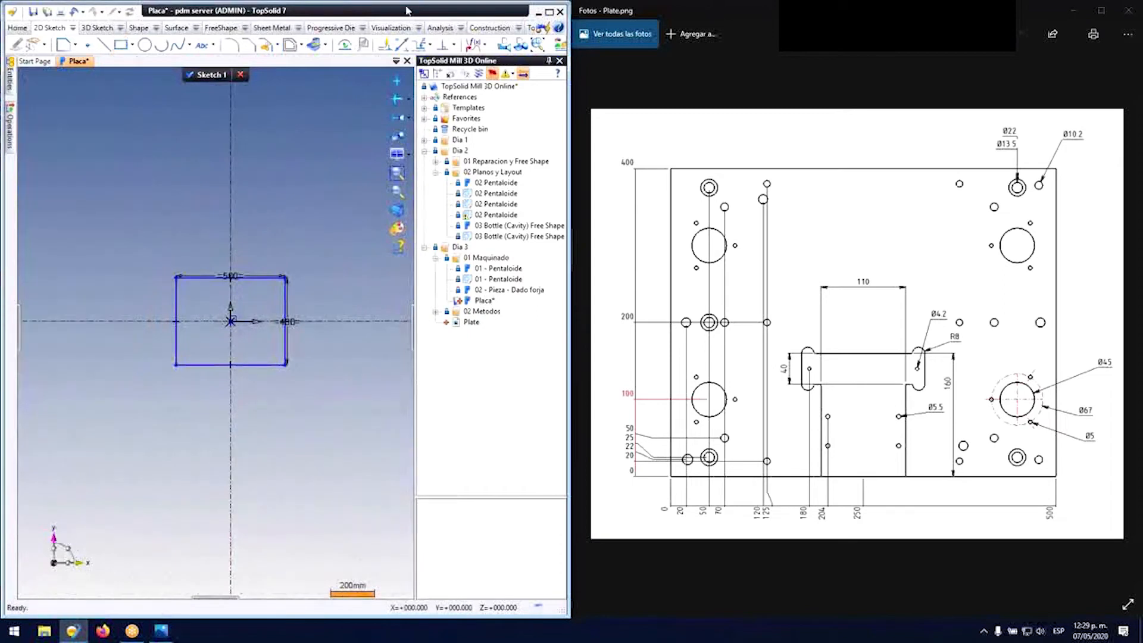
Step: Activate Dynamic Symmetry about the sketch OX and OY axes, and return the window to its place beside the Plate image
click(548, 12)
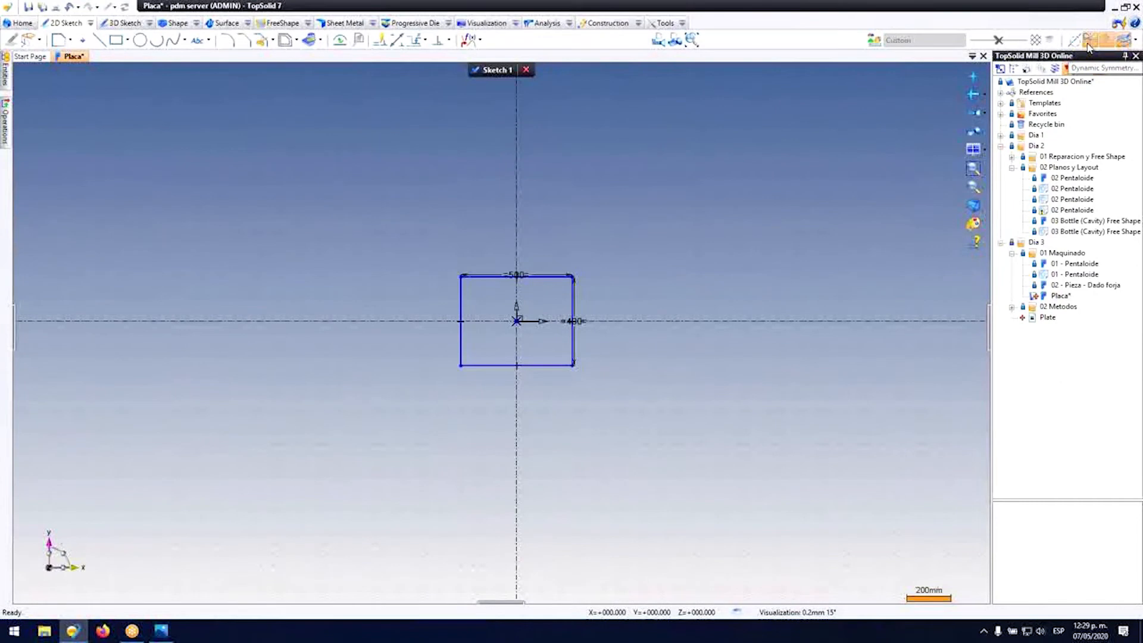
click(1088, 43)
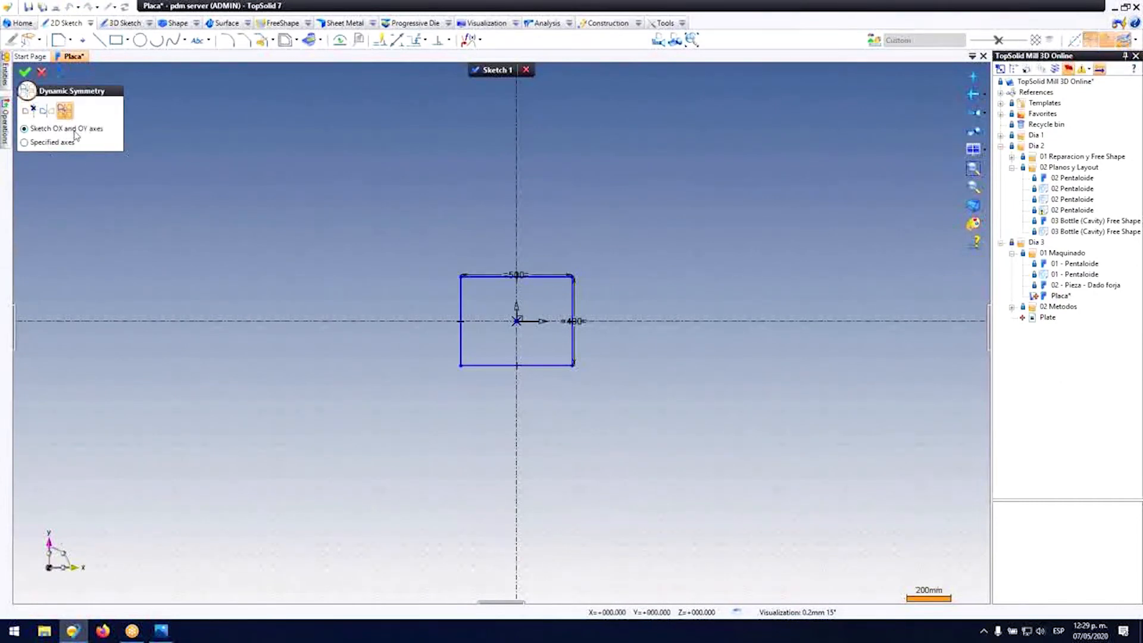
click(24, 73)
mouse_move(540, 5)
mouse_down()
mouse_move(3, 209)
mouse_move(0, 196)
mouse_up()
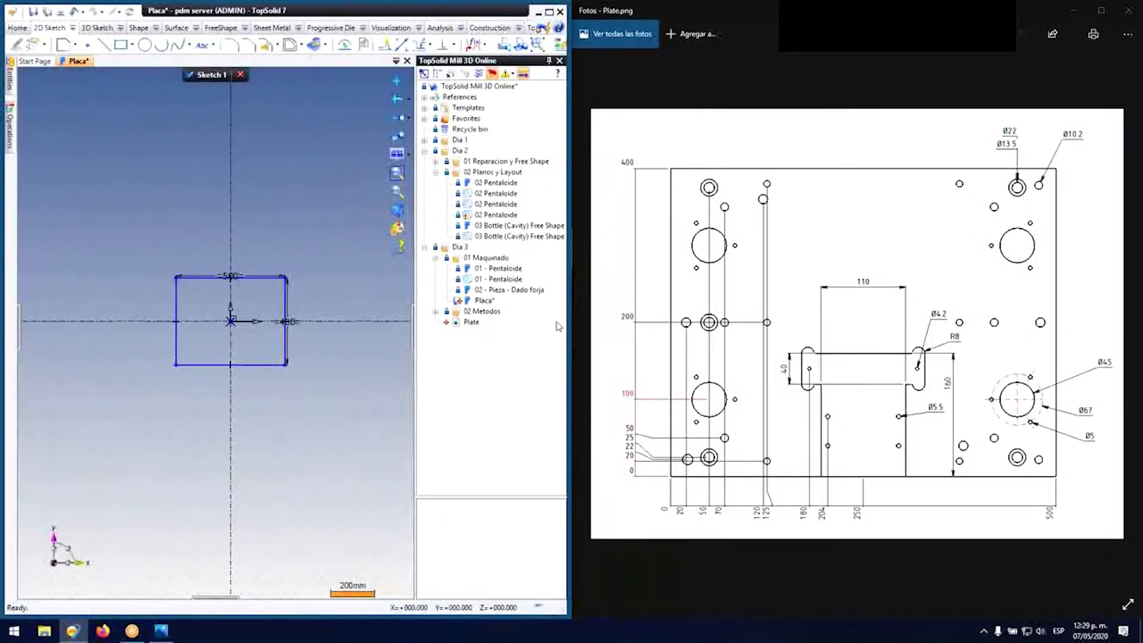
Step: Sketch concentric circles of 13.5 mm and 22 mm diameter near the plate's lower-left corner
scroll(123, 281, up, 3)
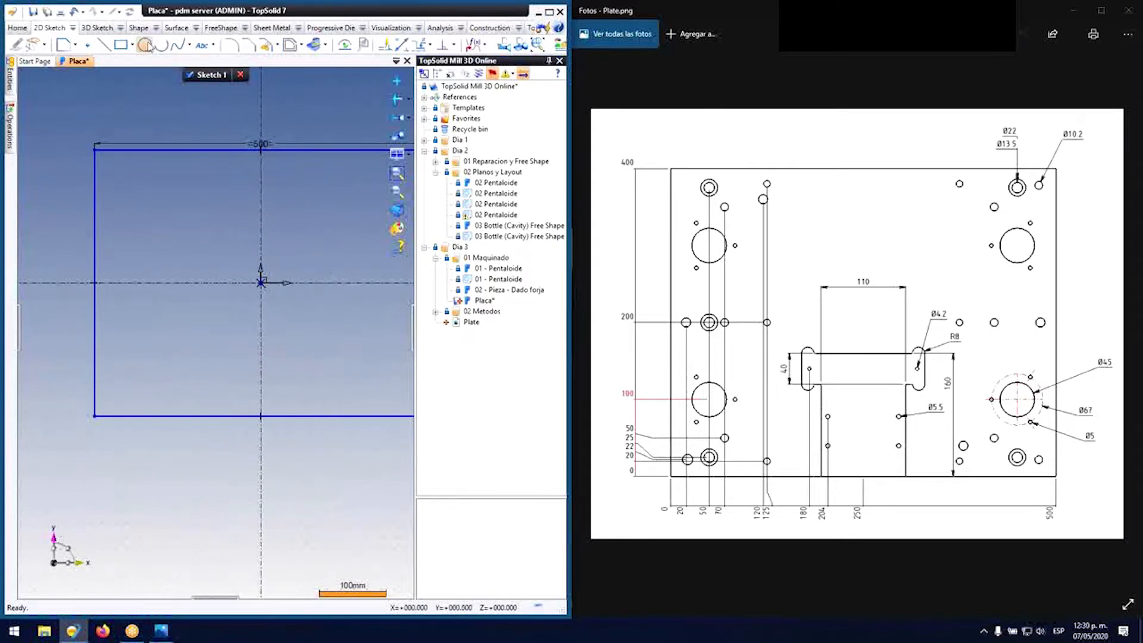
click(145, 46)
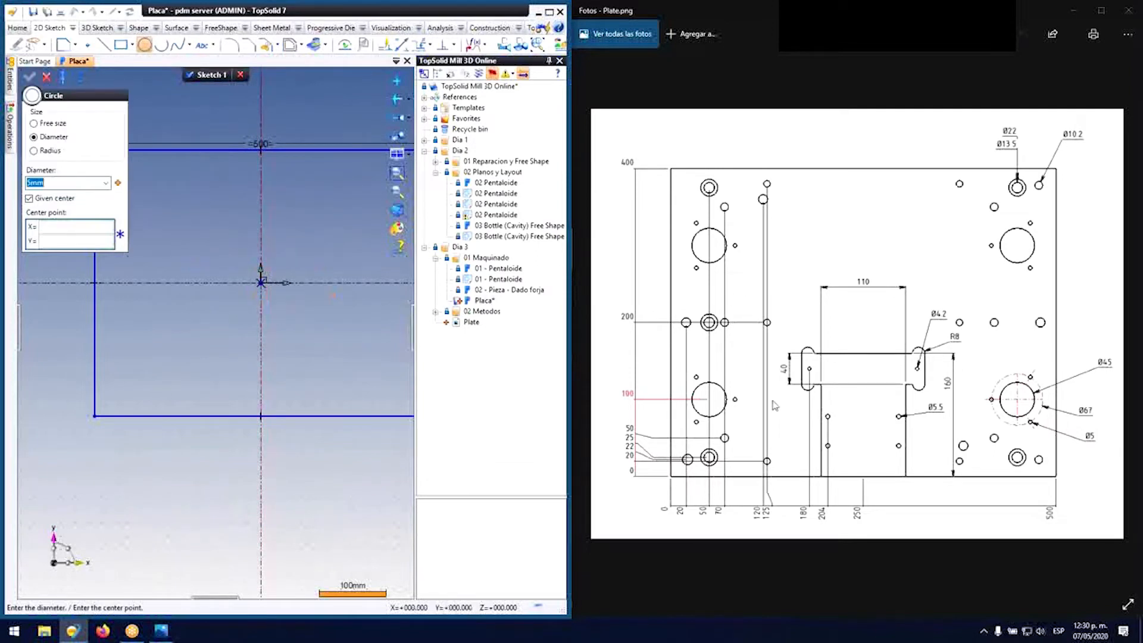
text(13.5)
scroll(161, 404, up, 2)
key(Return)
click(110, 384)
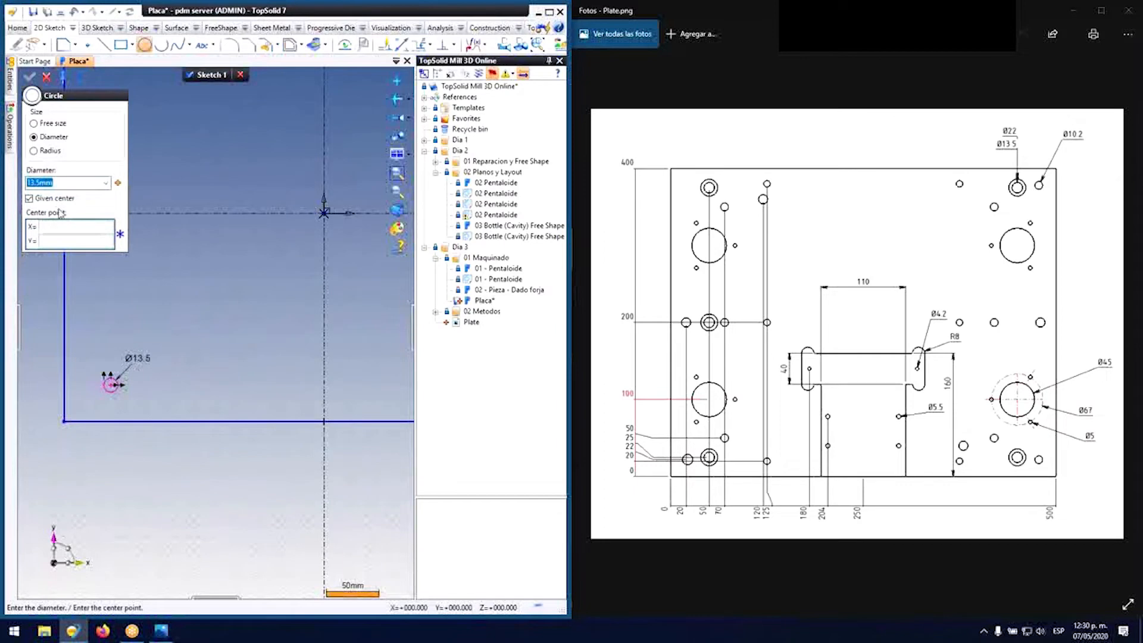
text(20)
click(111, 384)
scroll(87, 382, up, 3)
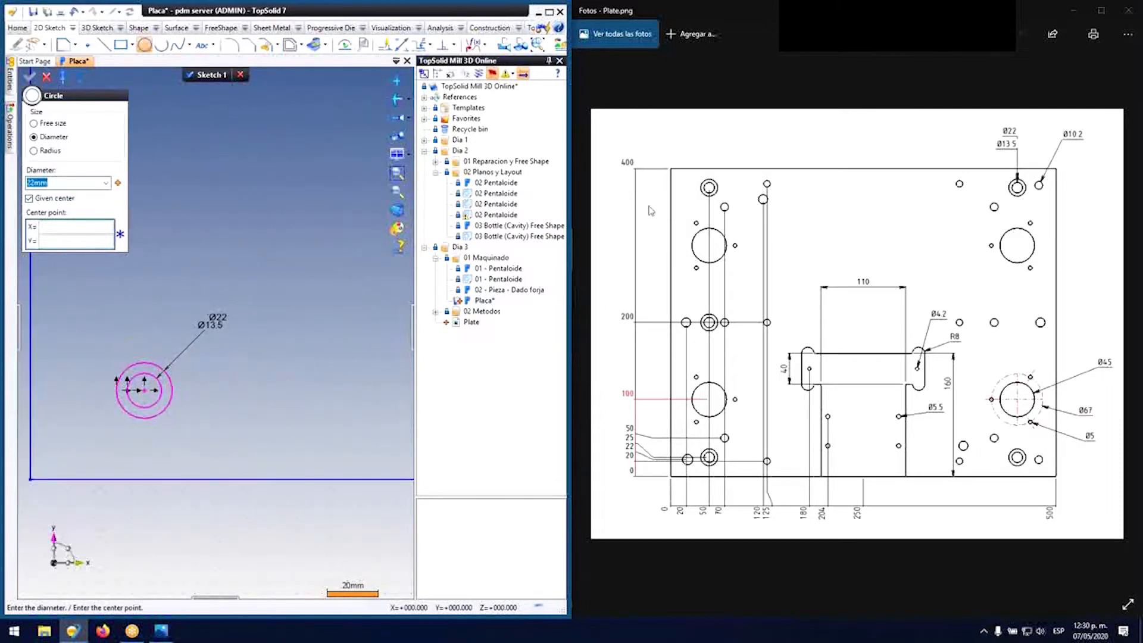
Step: Sketch two 10.2 mm diameter circles, one on each side of the concentric pair and level with its center
text(10.2)
key(Return)
click(68, 390)
click(220, 390)
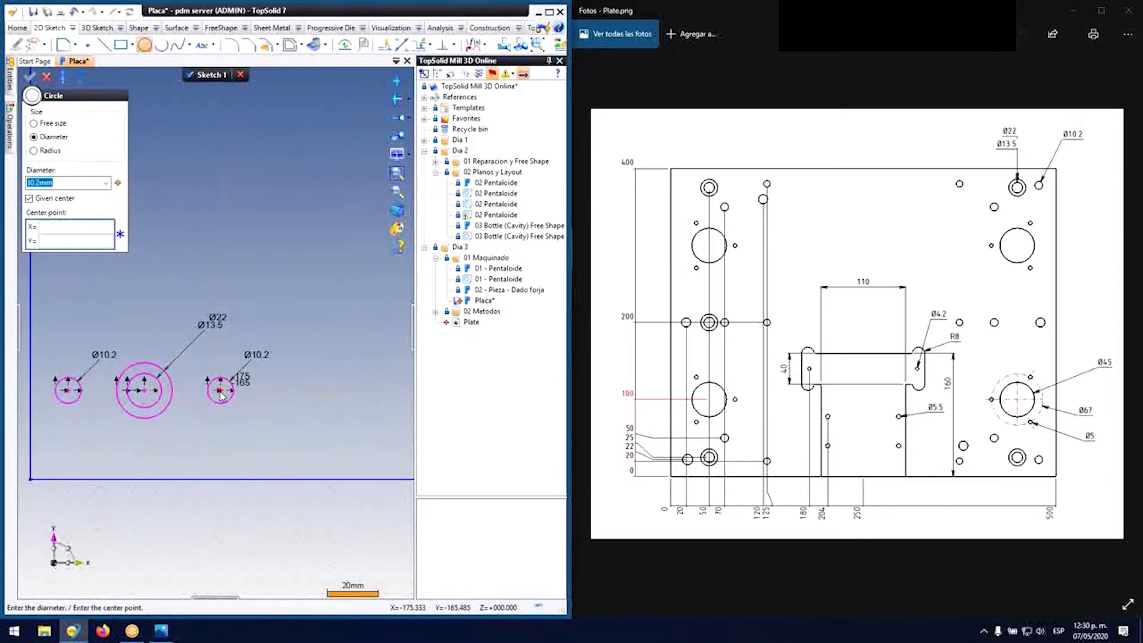
Step: Sketch concentric circles of 45 mm and 67 mm diameter above the 13.5 mm and 22 mm pair
scroll(340, 324, down, 1)
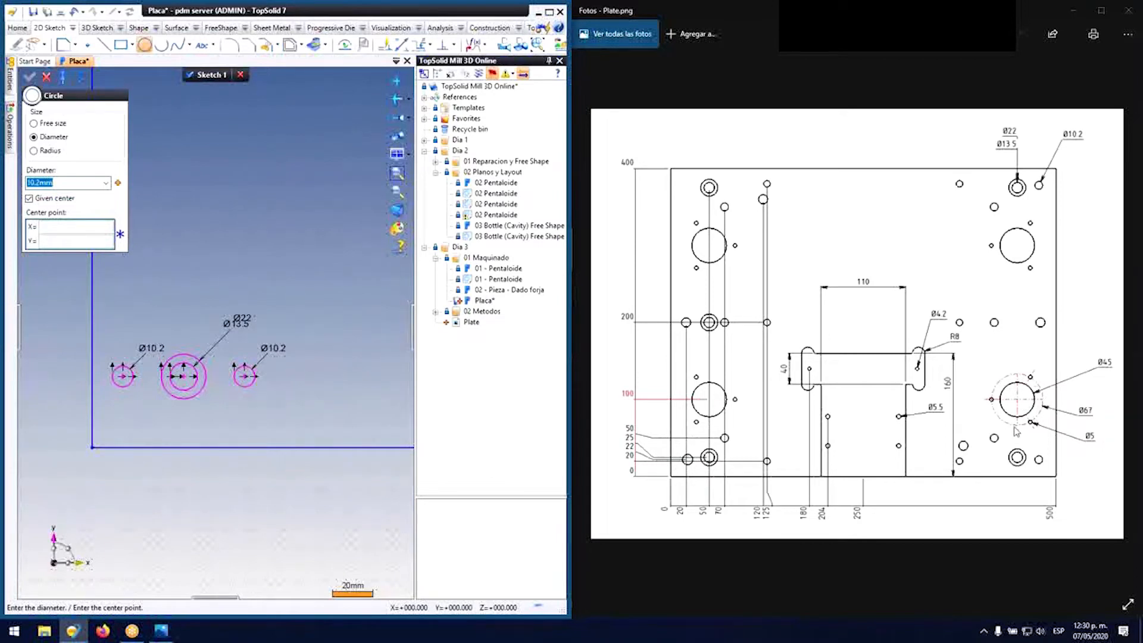
text(45)
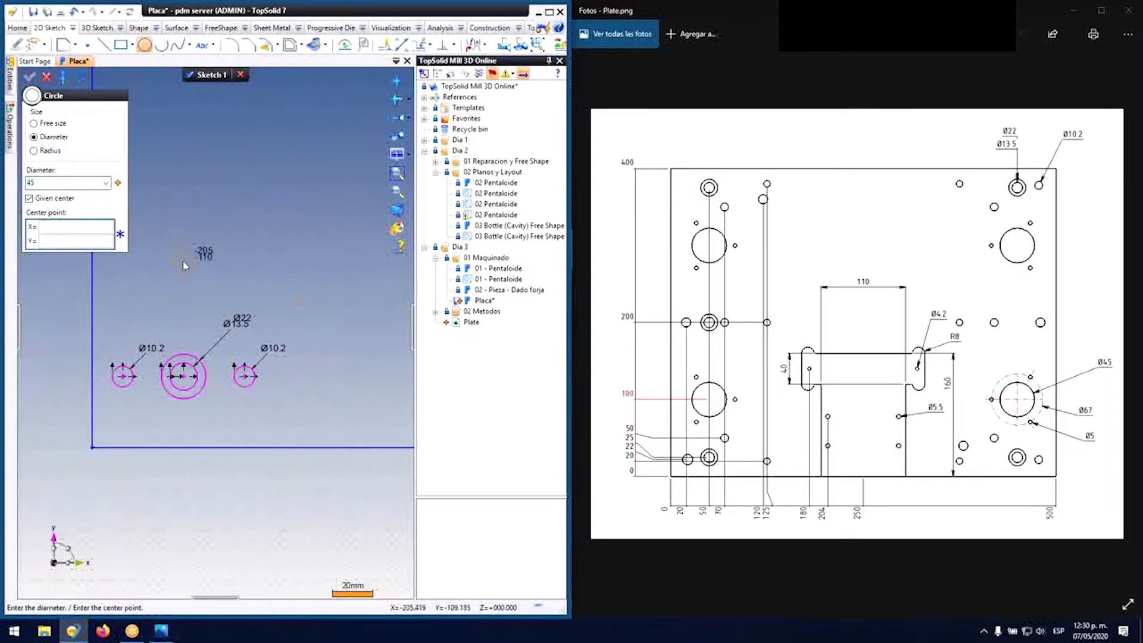
click(194, 258)
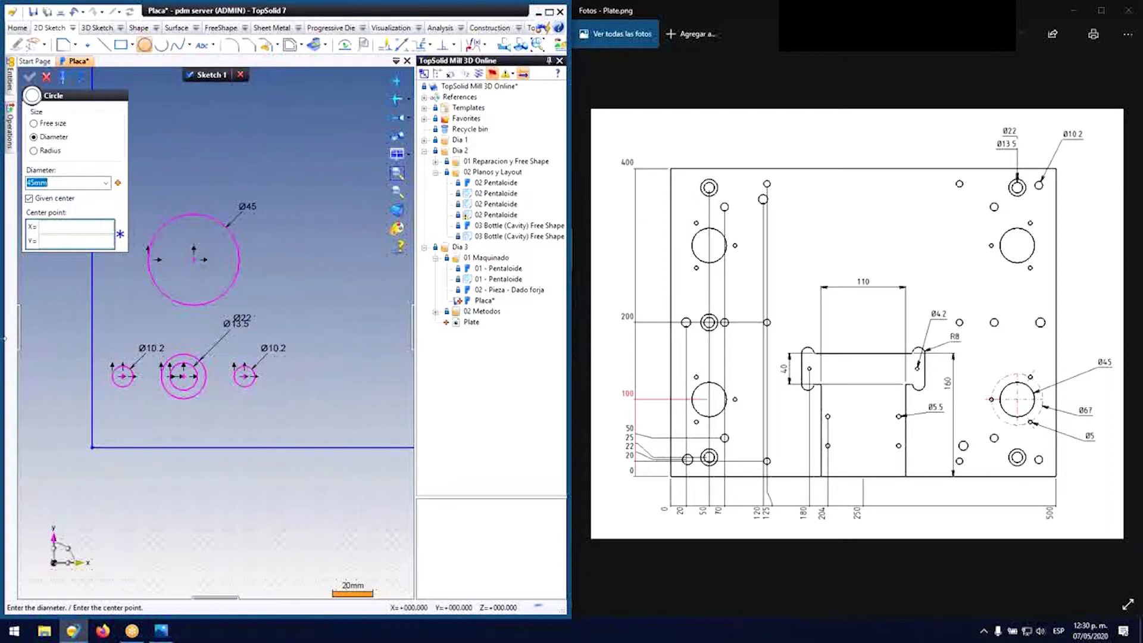
text(67)
click(194, 259)
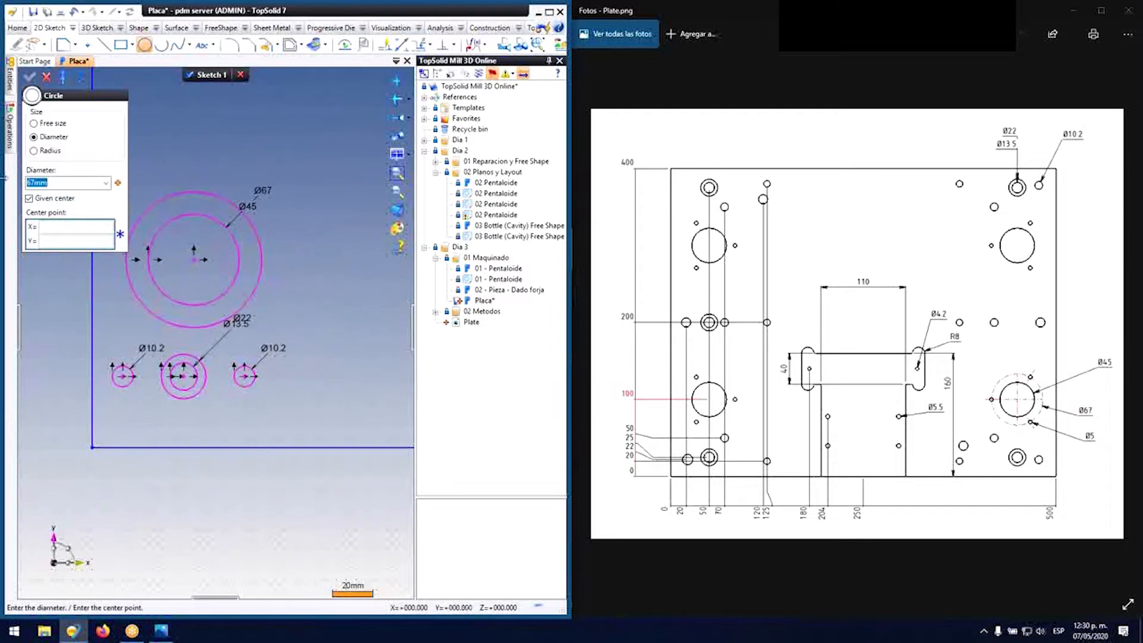
Step: Add a 5 mm circle on the lower right of the 67 mm circle and a 10.2 mm circle just below it
text(5)
scroll(244, 304, up, 3)
click(245, 300)
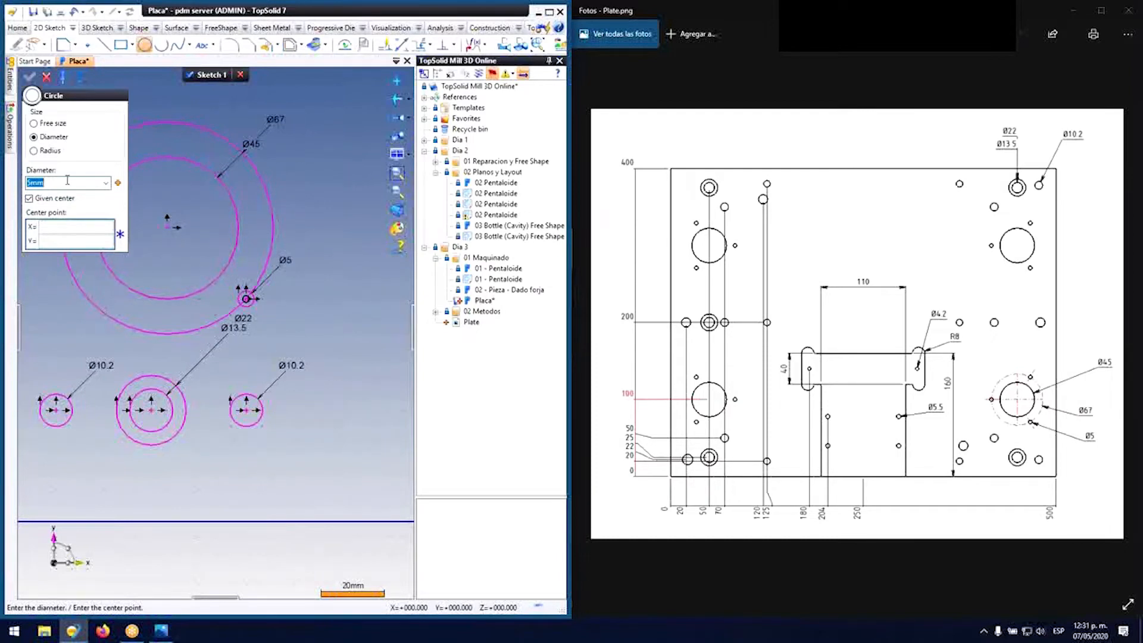
text(10.2)
key(Return)
click(215, 362)
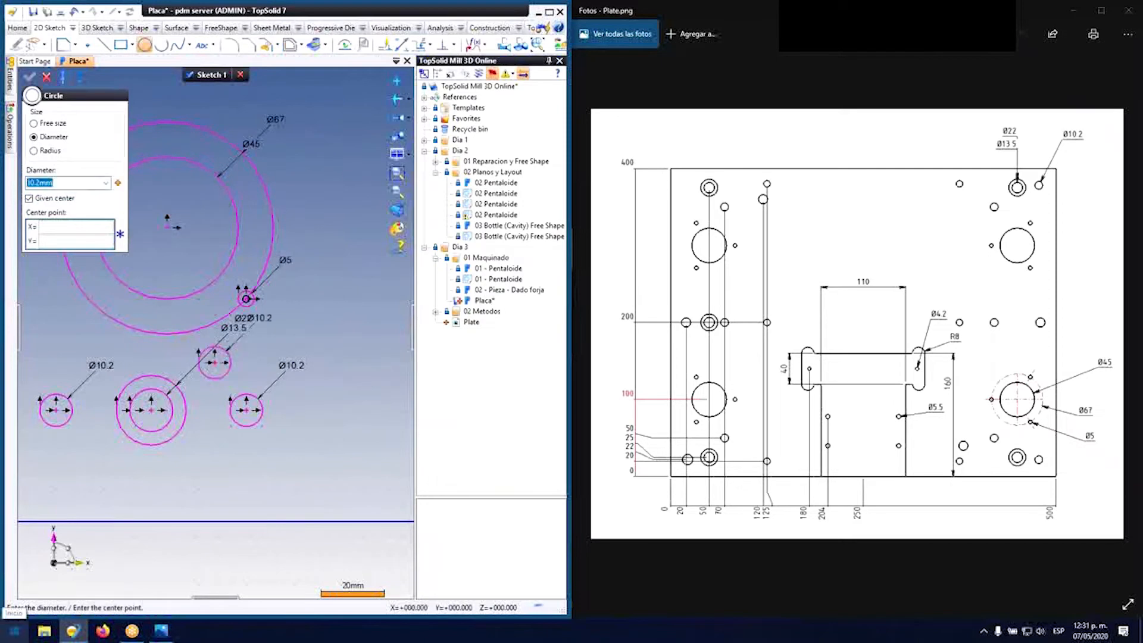
scroll(304, 255, down, 2)
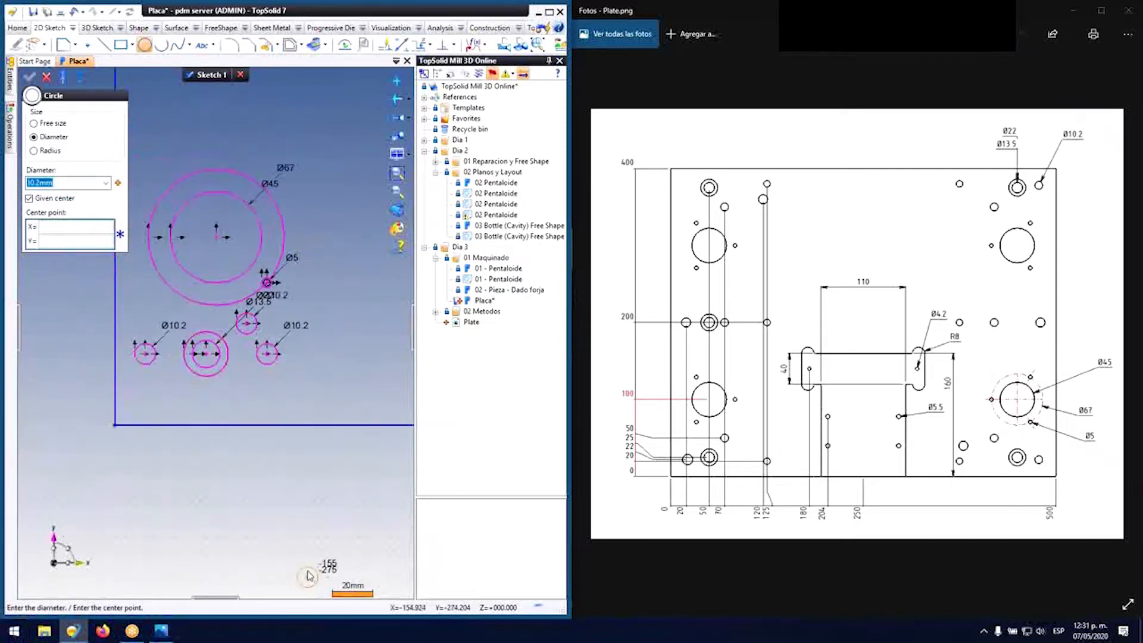
click(46, 76)
Step: Examine the symmetric copies of the circles in all corners of the plate sketch
scroll(177, 355, down, 2)
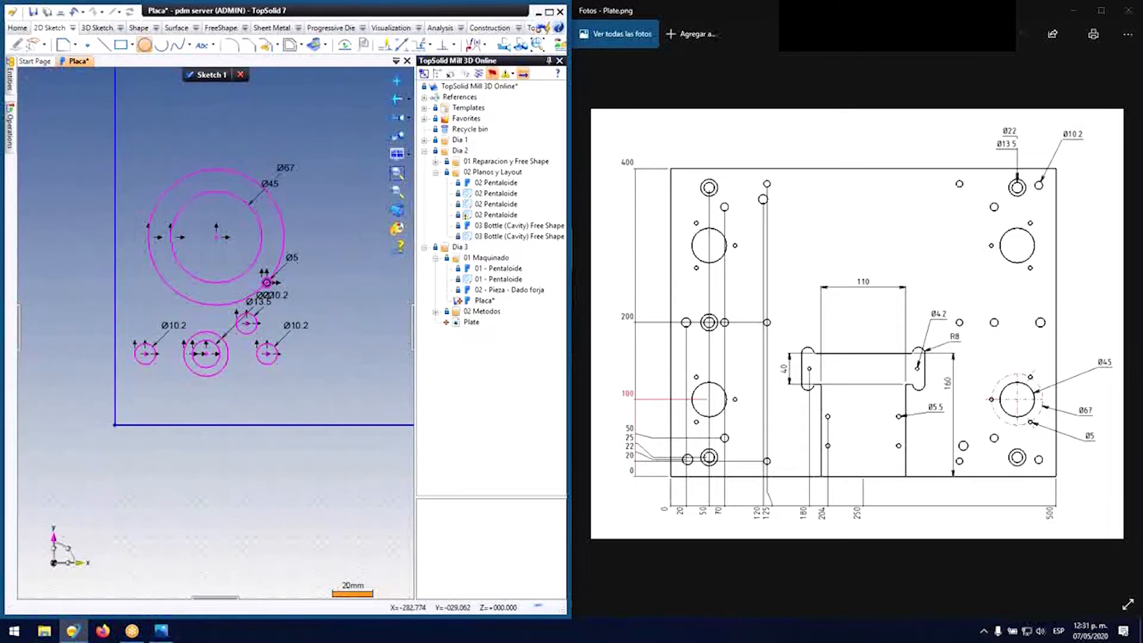
scroll(177, 356, down, 3)
scroll(344, 262, up, 3)
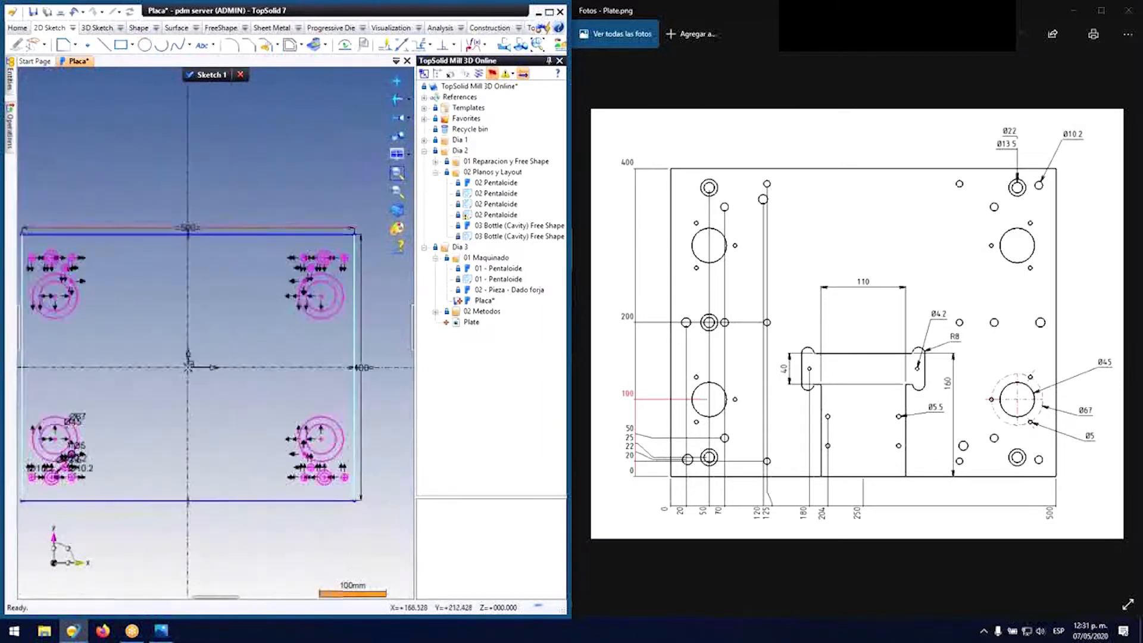
scroll(343, 262, down, 3)
scroll(99, 263, up, 3)
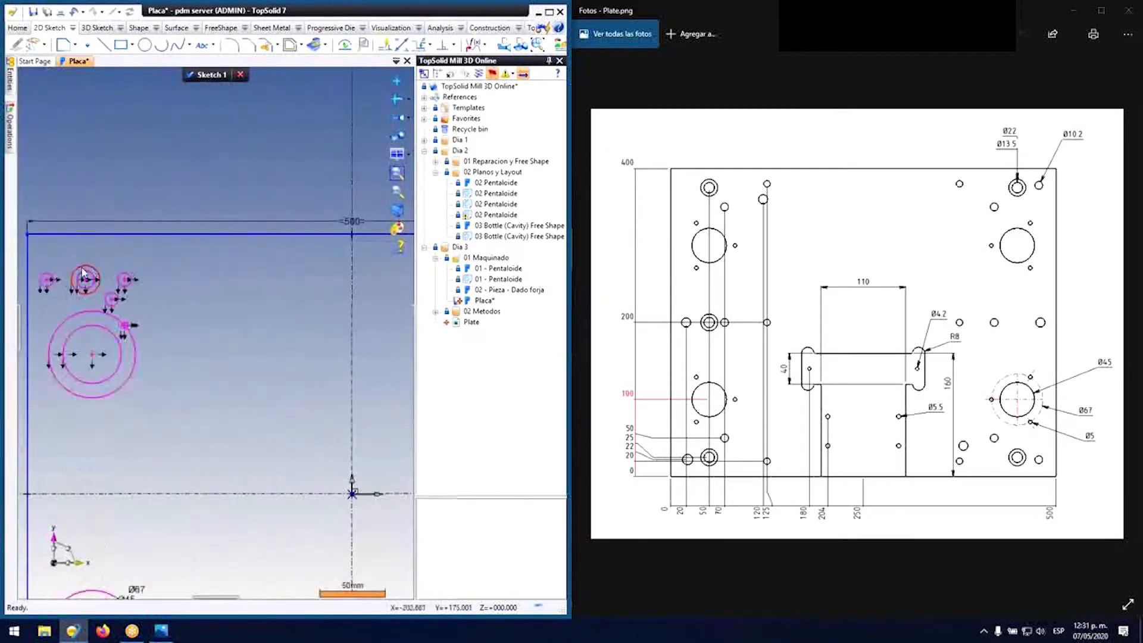
scroll(152, 313, down, 1)
scroll(152, 315, down, 2)
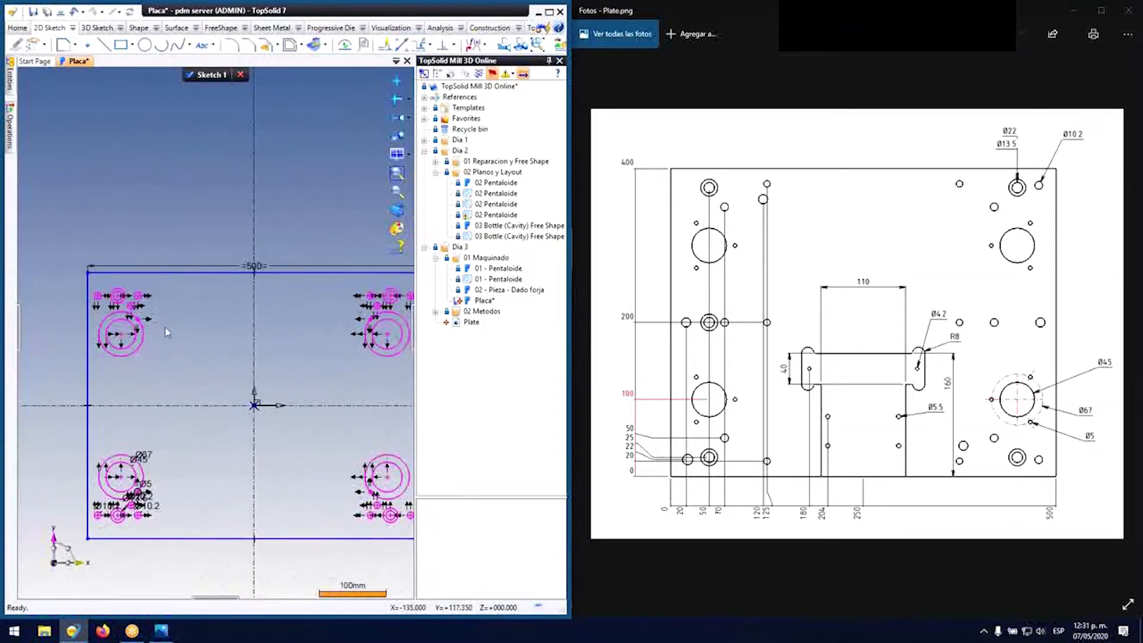
scroll(185, 327, down, 1)
Step: Dimension the leftmost 10.2 mm circle's center at 20 mm from the plate's left edge
scroll(120, 512, up, 5)
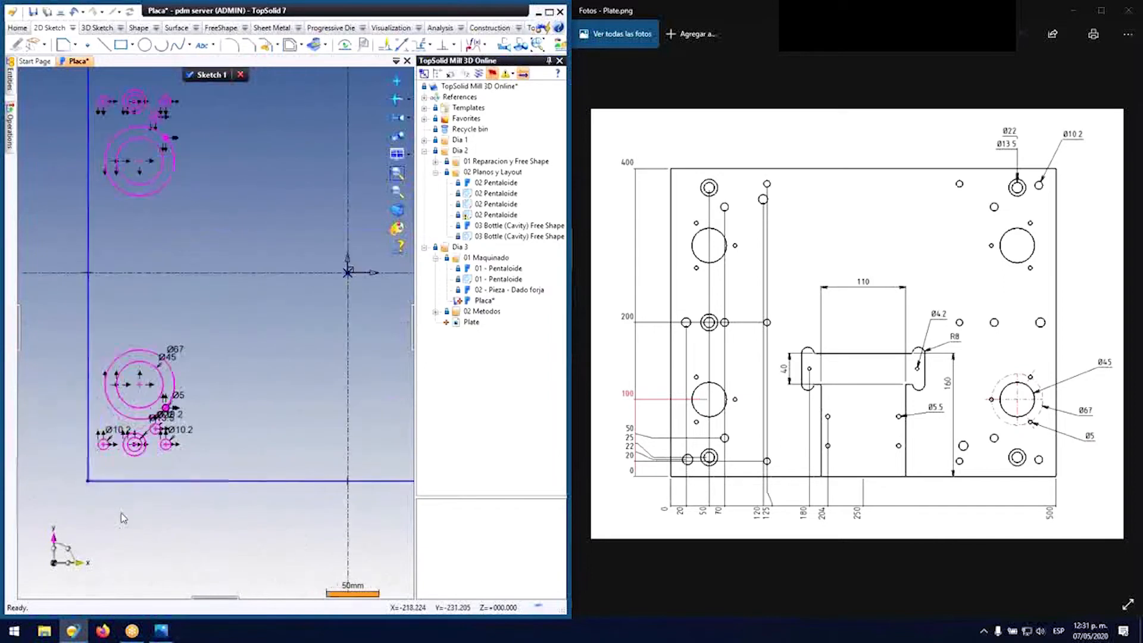
click(402, 44)
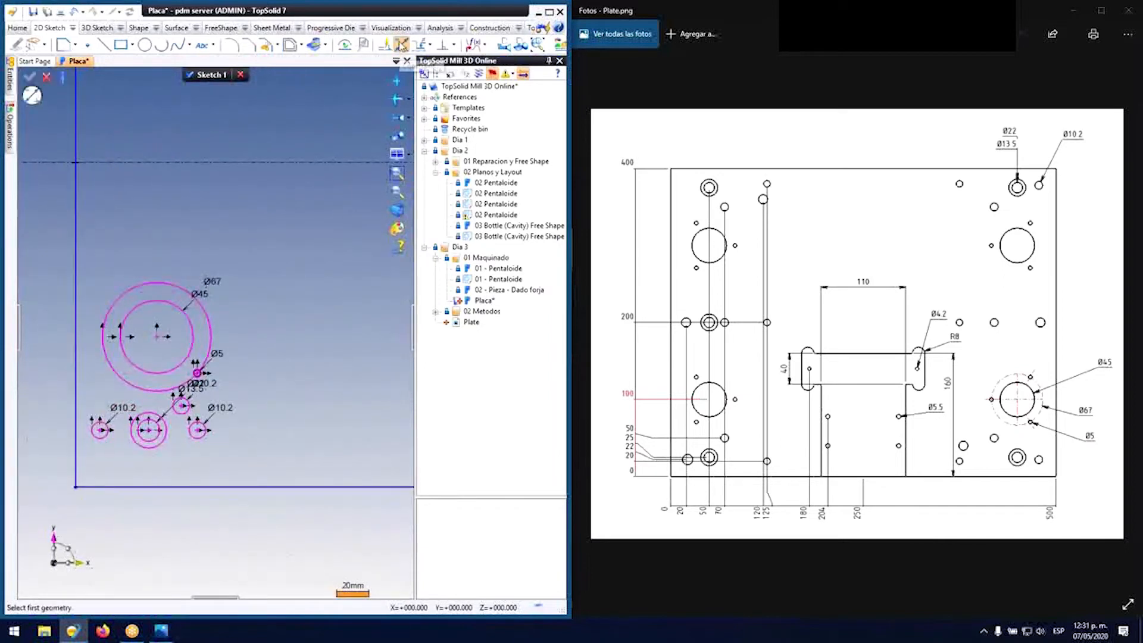
scroll(130, 389, up, 1)
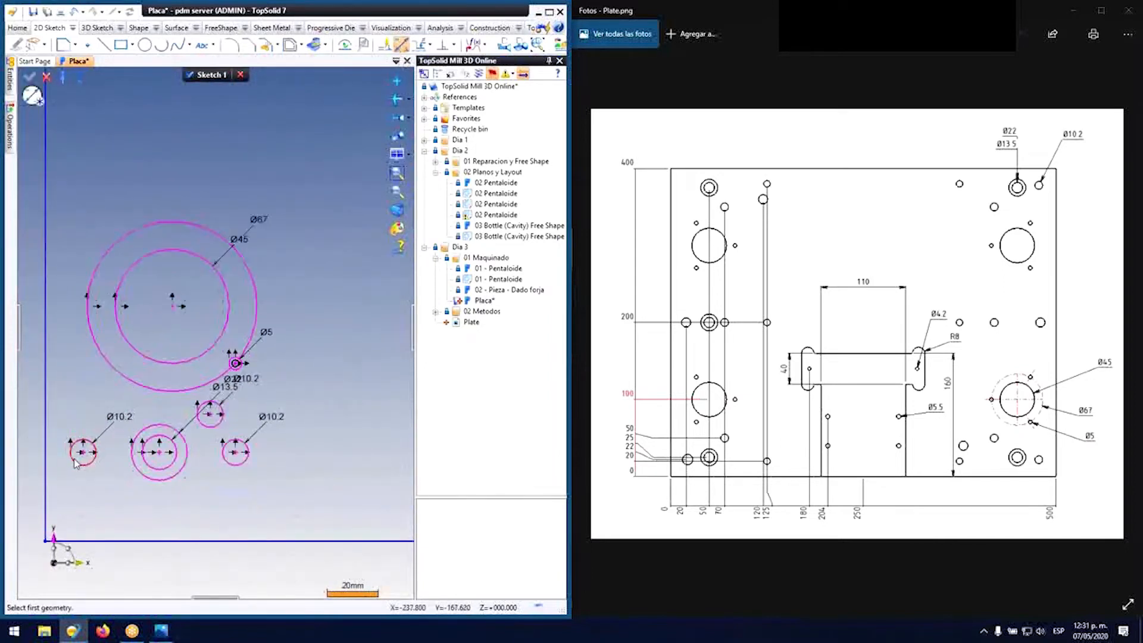
click(97, 450)
scroll(97, 451, down, 2)
click(70, 467)
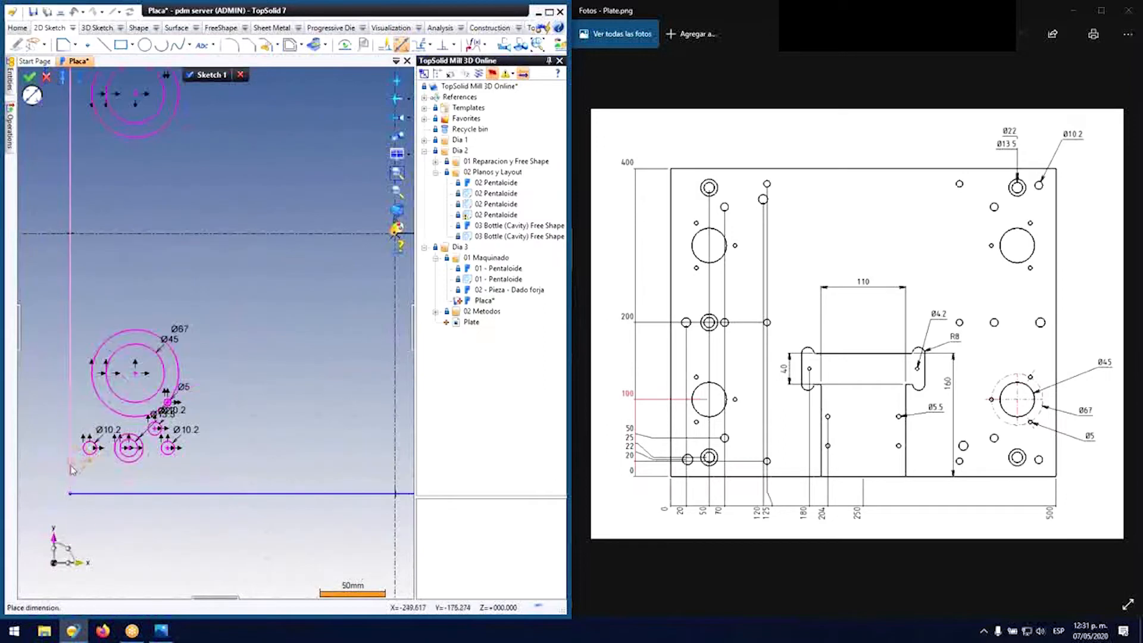
click(89, 547)
text(20)
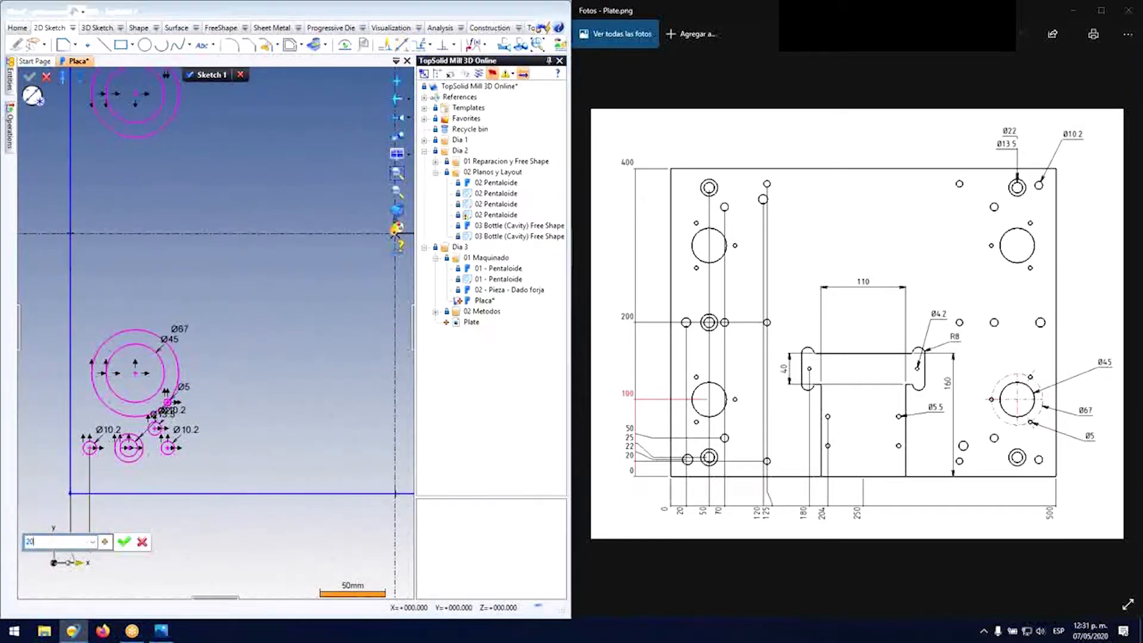
key(Return)
Step: Dimension the center of the 45 mm circle at 50 mm from the plate's left edge
scroll(135, 479, down, 1)
scroll(192, 385, down, 1)
scroll(117, 496, up, 1)
scroll(145, 417, up, 2)
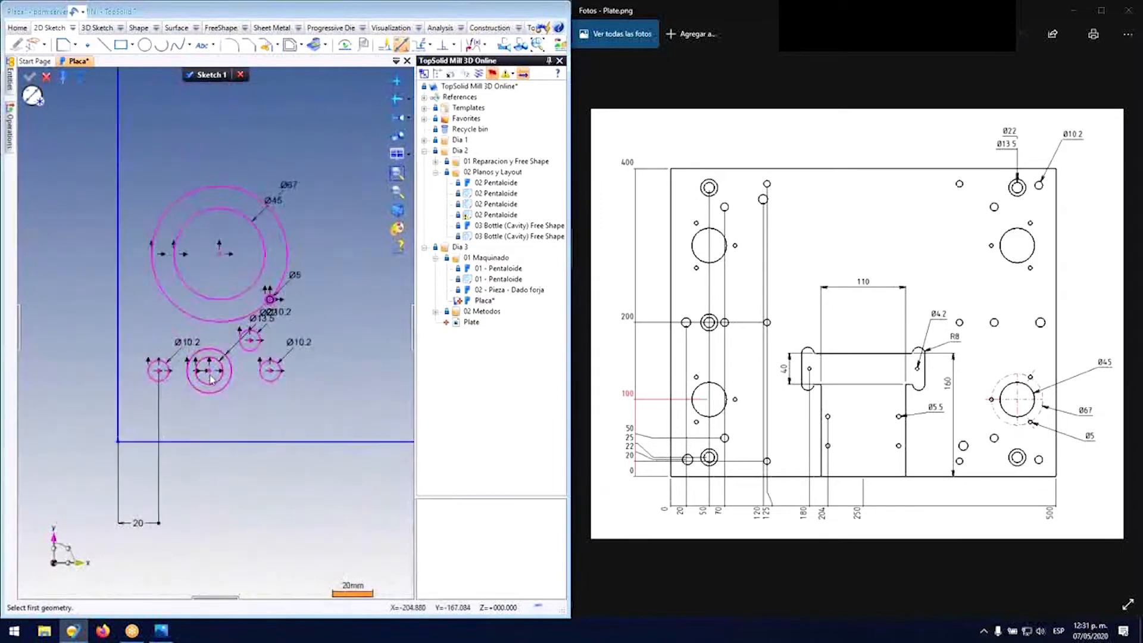
click(220, 254)
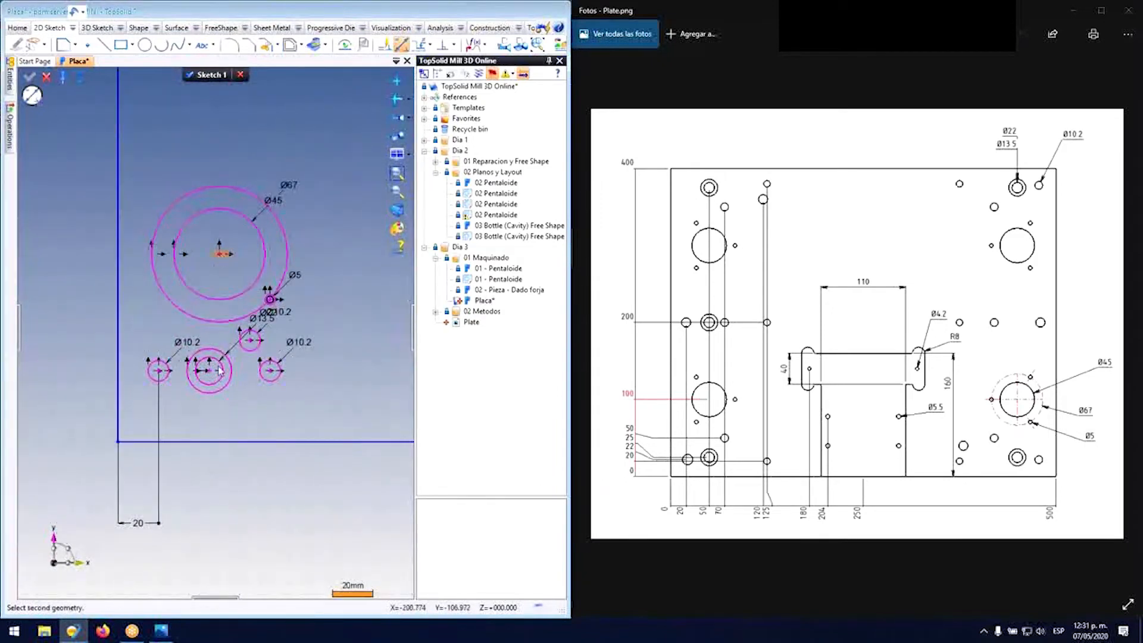
click(117, 390)
click(205, 525)
text(50mm)
key(Return)
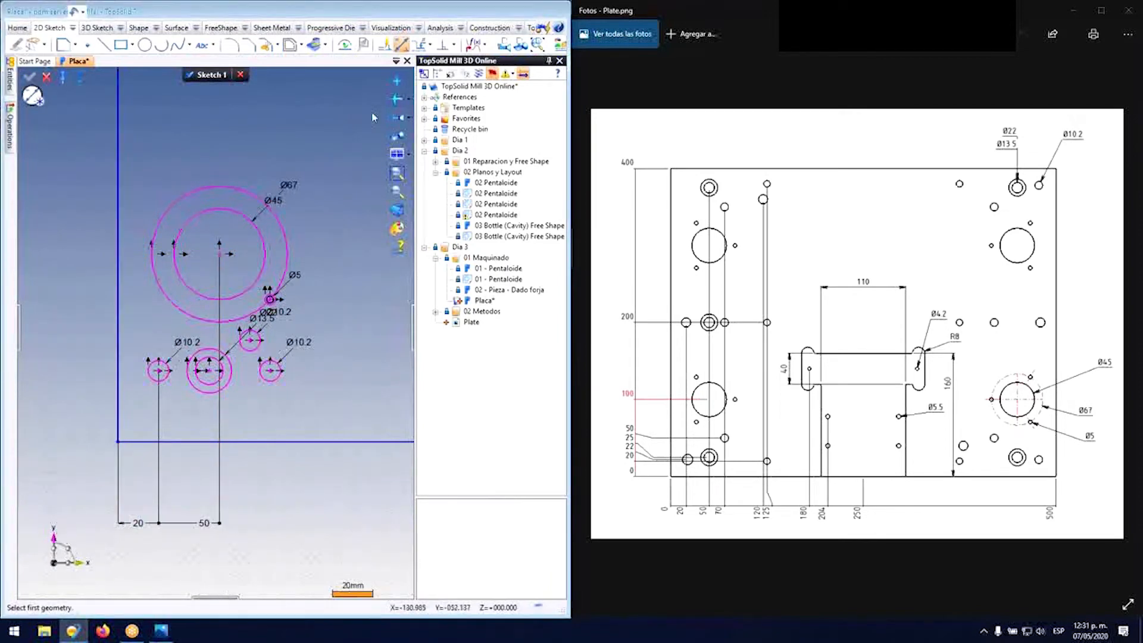
Step: Apply an Alignment constraint between the center of the 13.5 mm circle and the center of the 45 mm circle
click(454, 45)
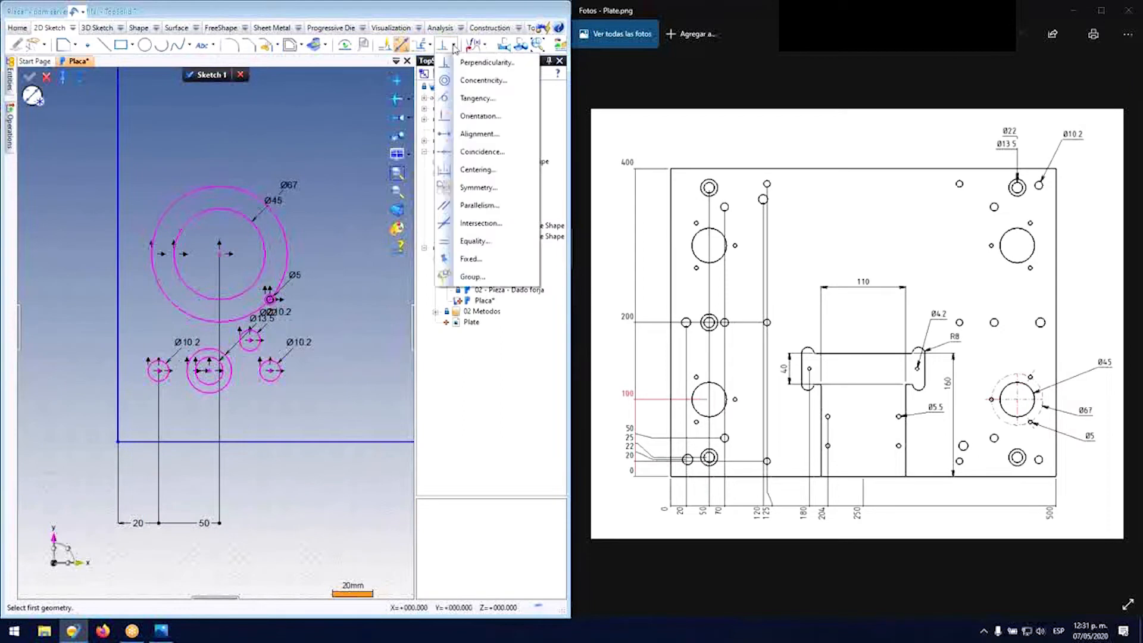
click(485, 135)
click(210, 371)
click(221, 255)
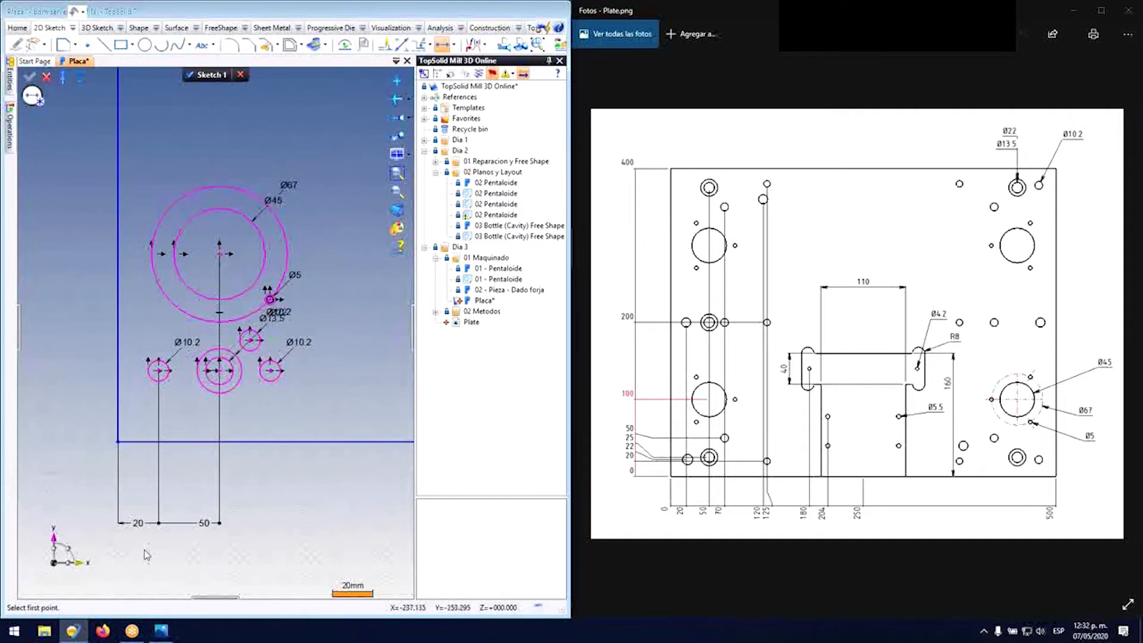
Step: Dimension the upper 10.2 mm circle, just below the 5 mm circle, at 70 mm from the plate's left edge
click(401, 44)
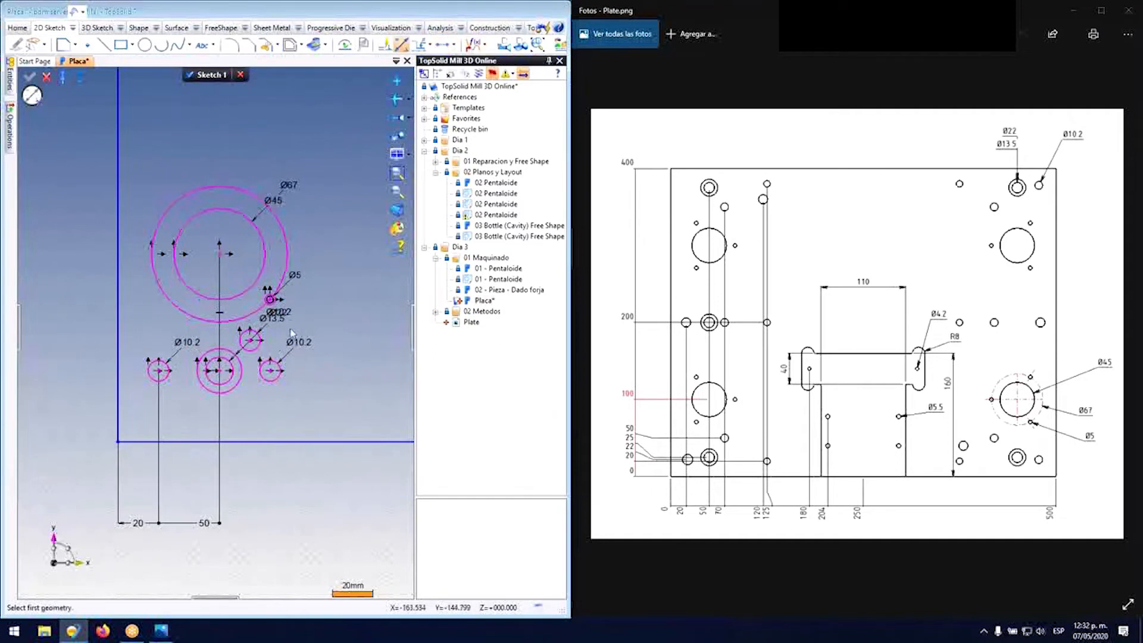
scroll(256, 341, up, 3)
click(256, 342)
scroll(248, 337, down, 3)
click(114, 341)
click(237, 531)
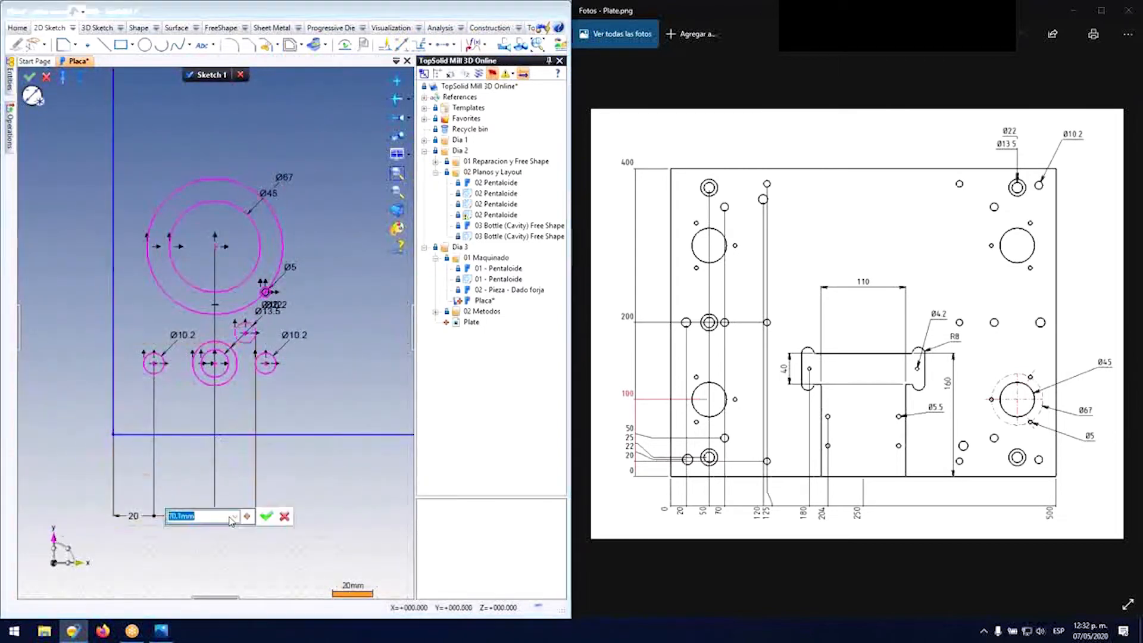
text(70)
key(Return)
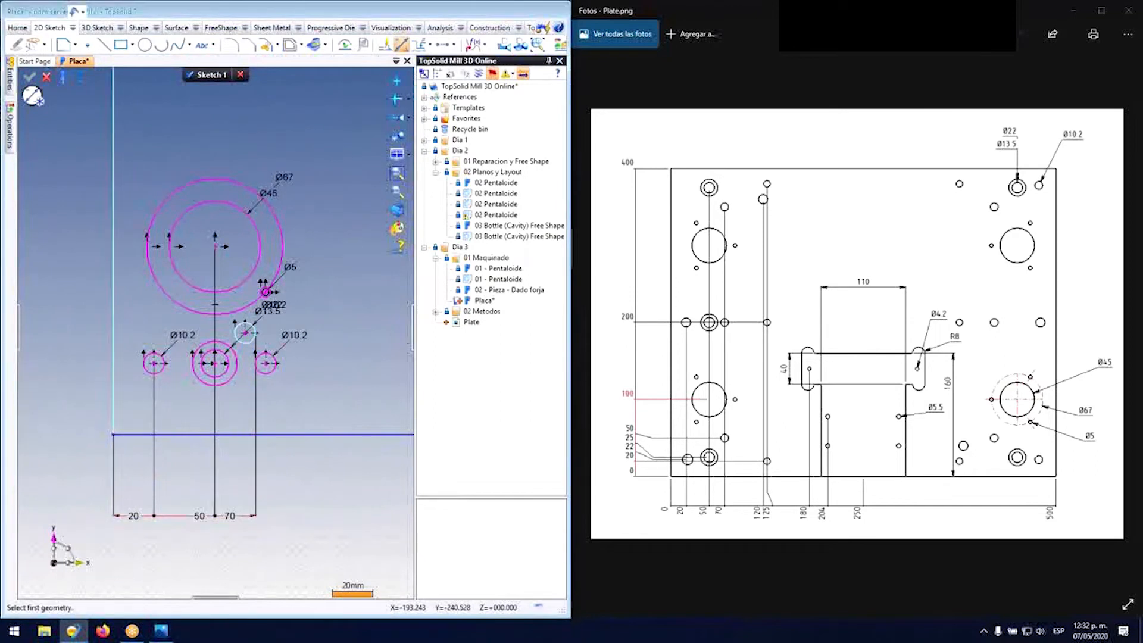
Step: Dimension the rightmost 10.2 mm circle's center at 125 mm from the plate's left edge
click(277, 363)
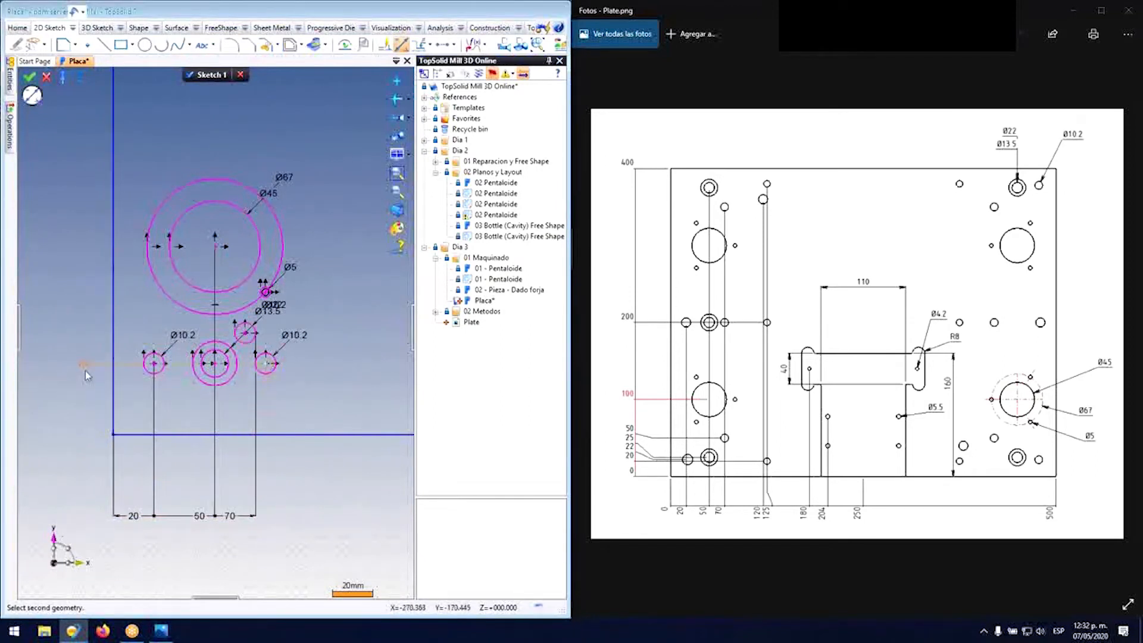
click(113, 386)
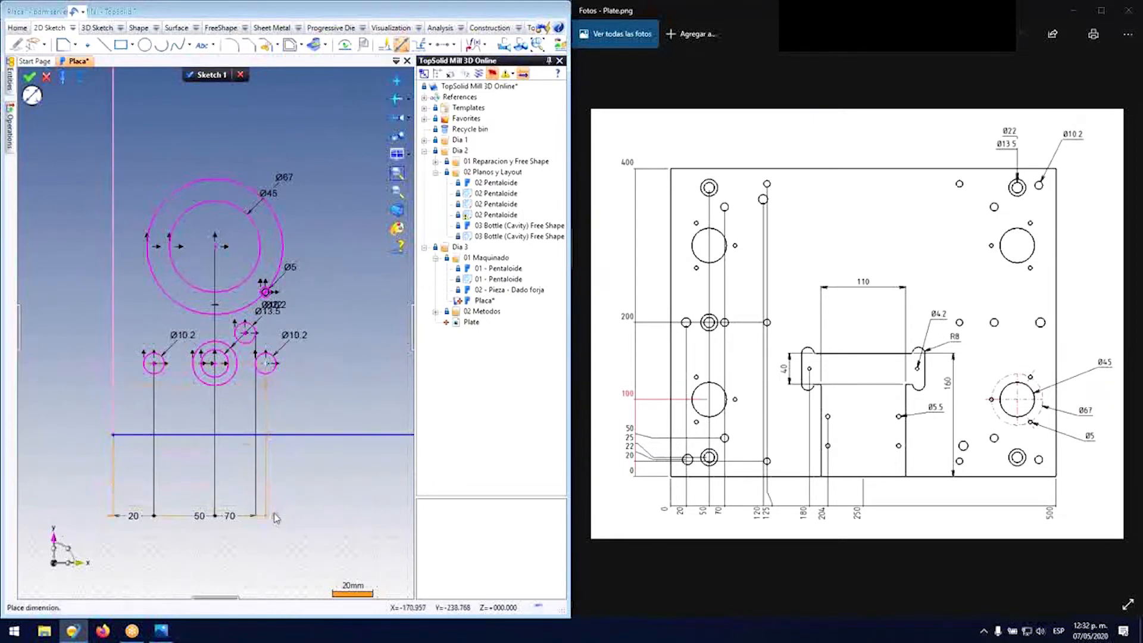
click(275, 517)
text(125)
key(Return)
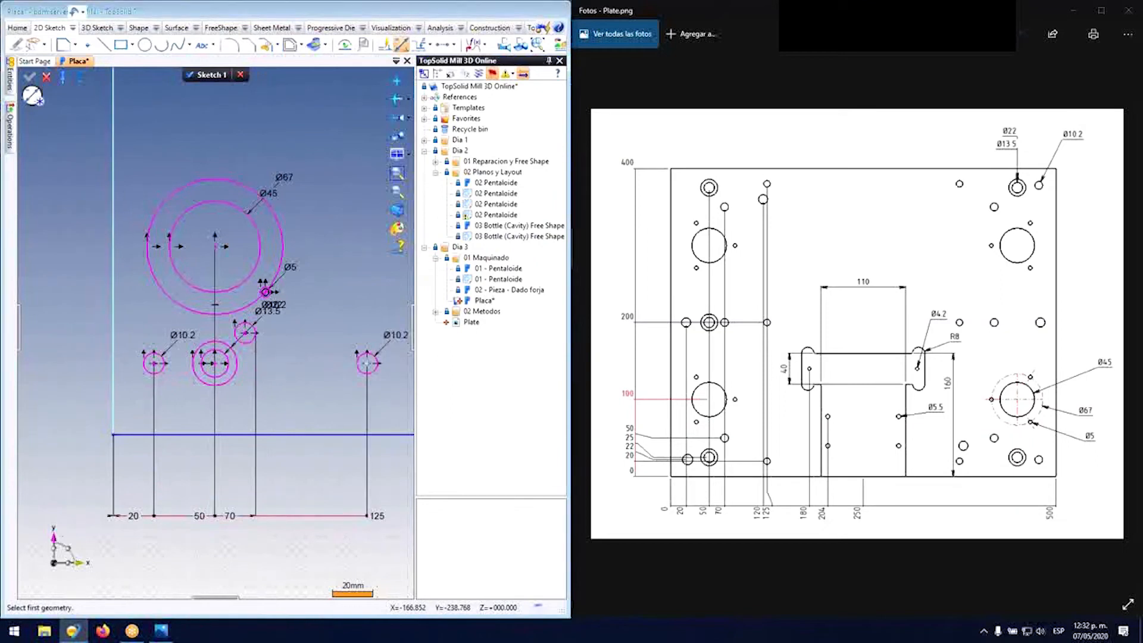
Step: Dimension the rightmost 10.2 mm circle's center at 20 mm above the plate's bottom edge
scroll(238, 393, down, 3)
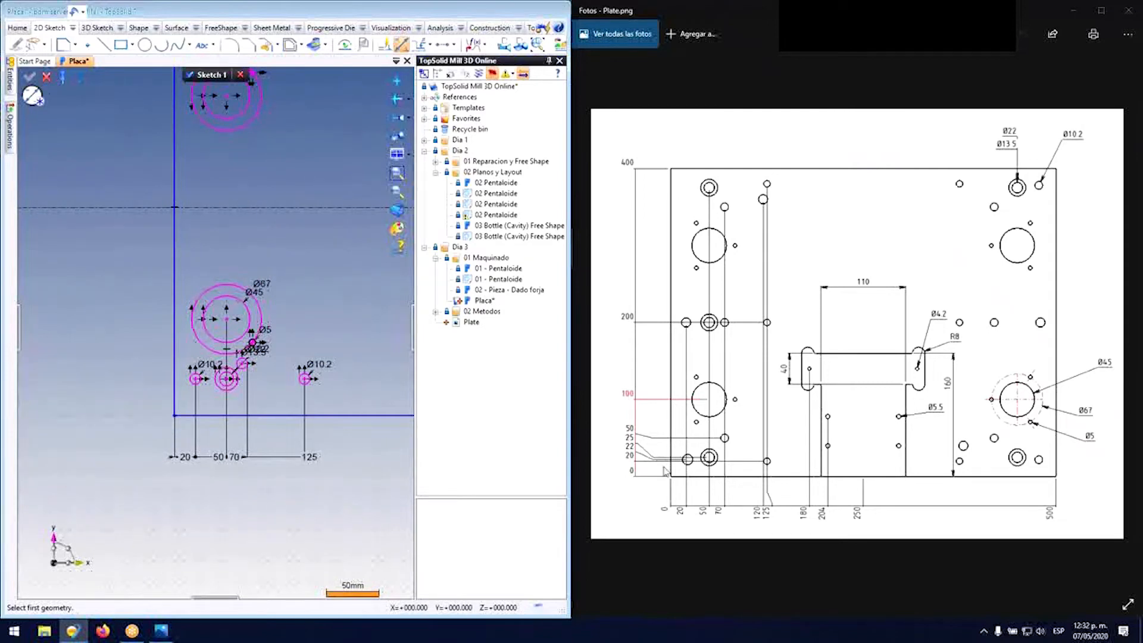
scroll(298, 384, up, 2)
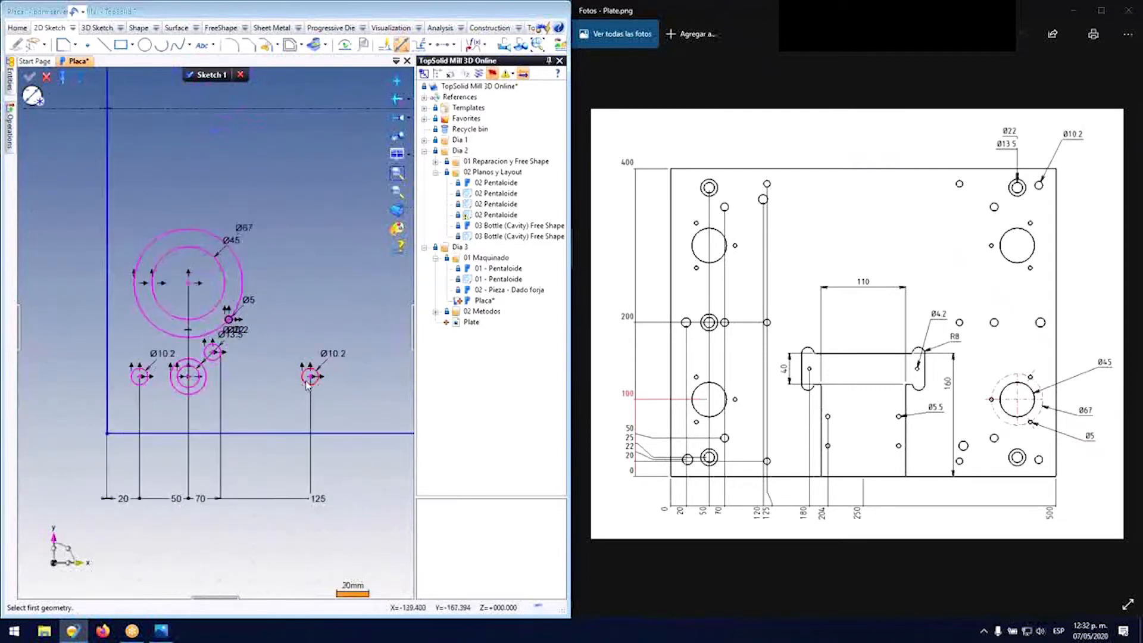
click(137, 384)
click(117, 433)
click(64, 403)
text(20)
key(Return)
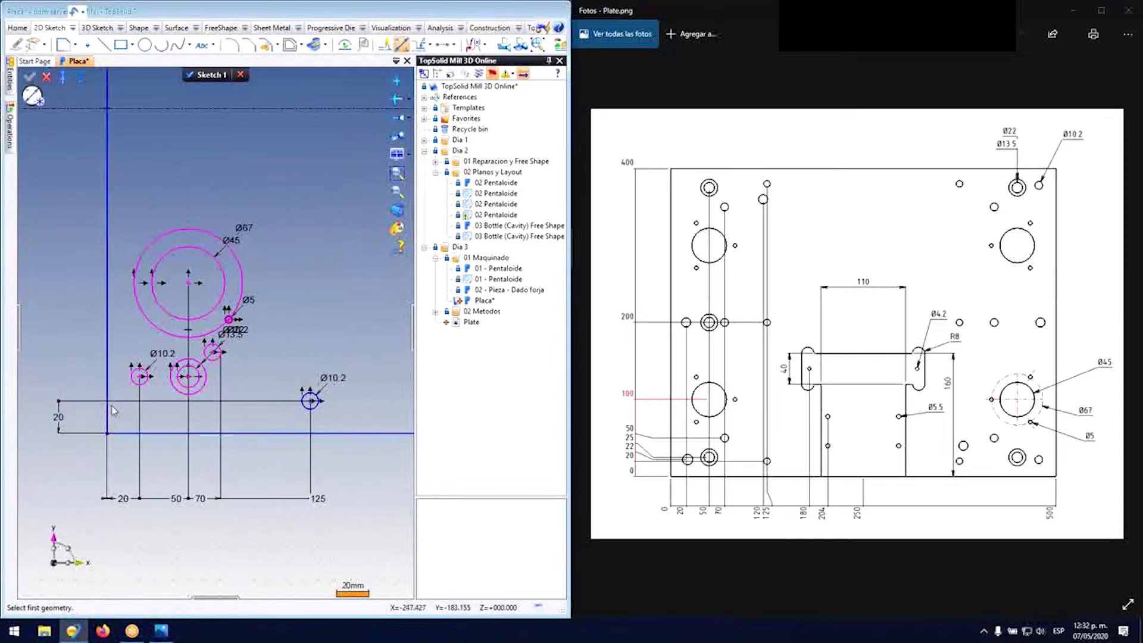
Step: Dimension the shared center of the 22 mm and 13.5 mm circles at 25 mm above the plate's bottom edge
click(208, 434)
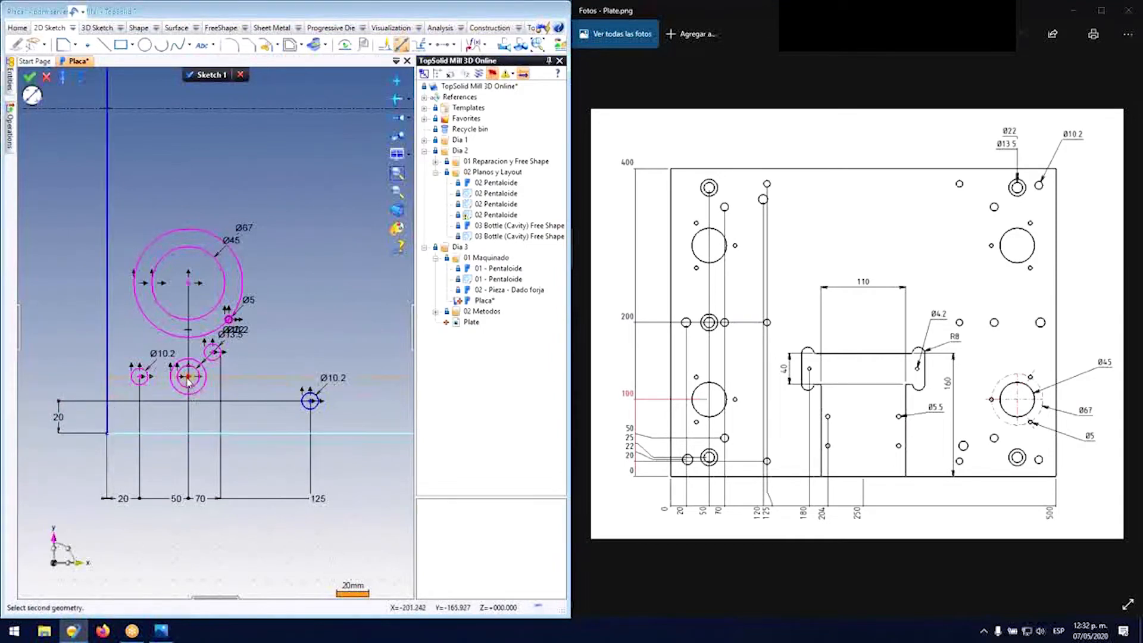
click(188, 381)
click(55, 349)
text(25)
key(Return)
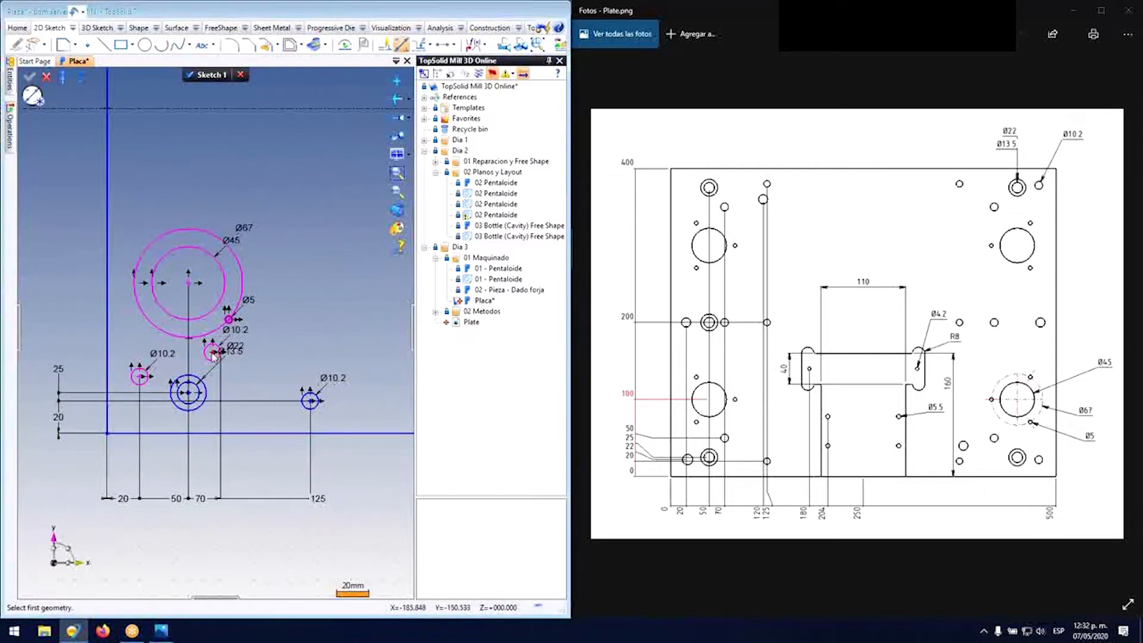
Step: Dimension the upper 10.2 mm circle, just below the 5 mm circle, at 50 mm above the plate's bottom edge
click(255, 433)
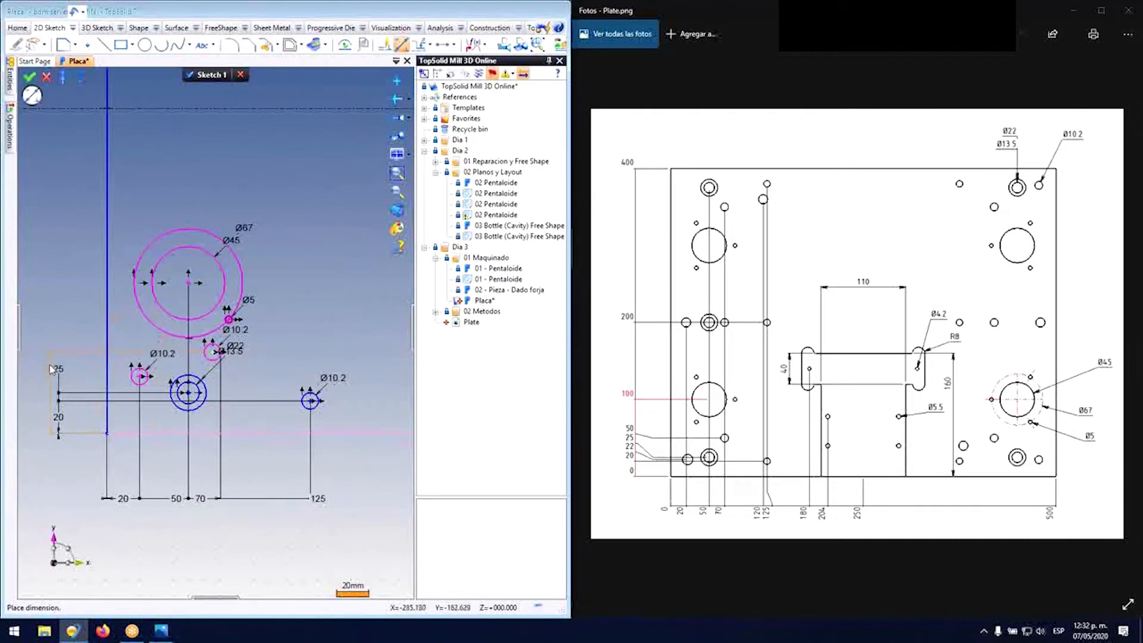
click(54, 339)
text(50)
key(Return)
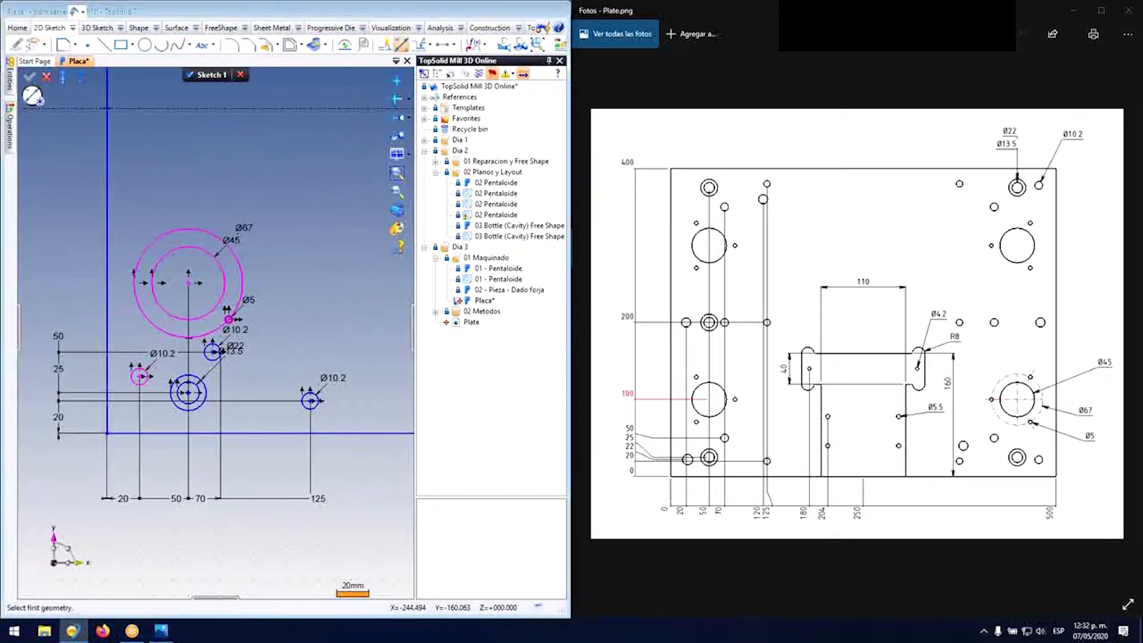
Step: Dimension the 45 mm circle's center at 100 mm above the plate's bottom edge
click(189, 283)
click(254, 433)
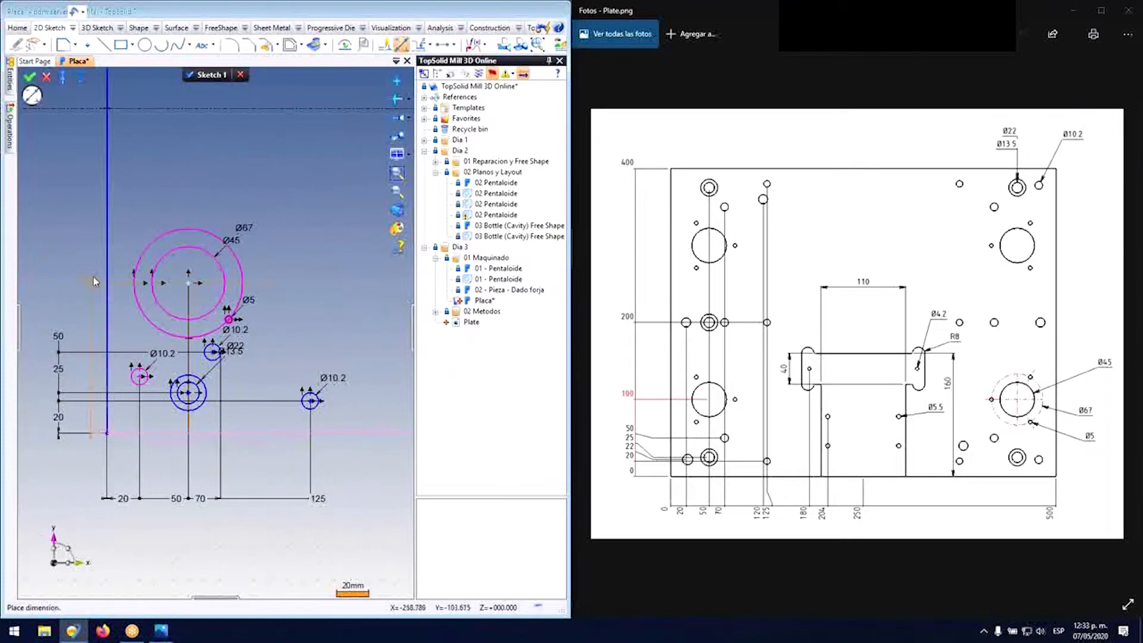
click(63, 288)
text(100)
key(Return)
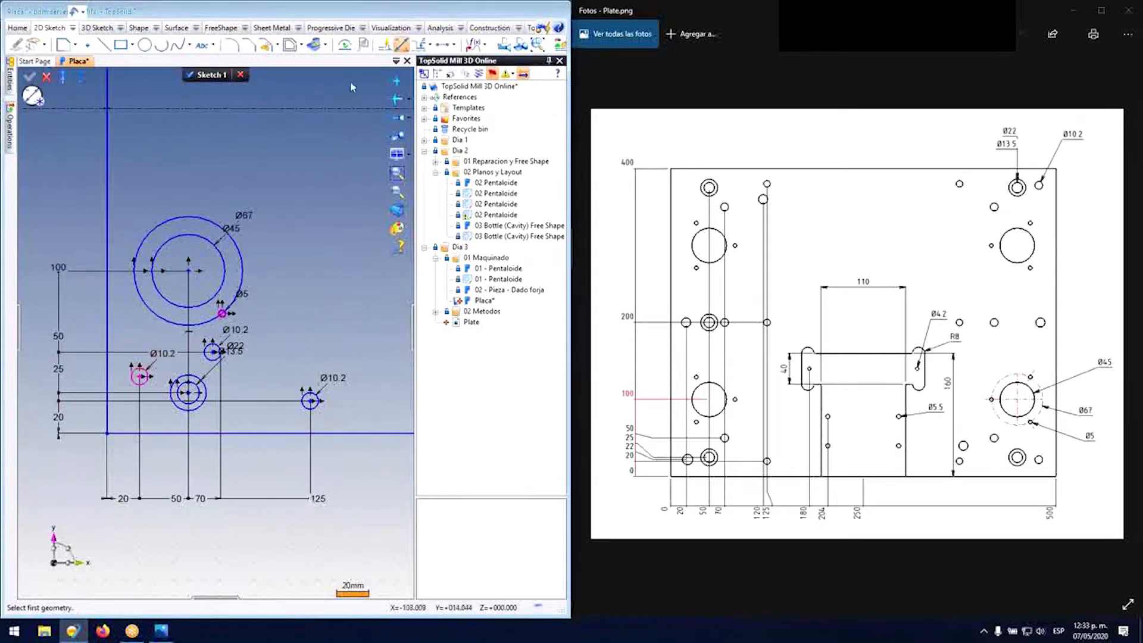
Step: Align the leftmost 10.2 mm circle's center horizontally with the rightmost 10.2 mm circle's center
click(442, 44)
click(140, 377)
click(311, 402)
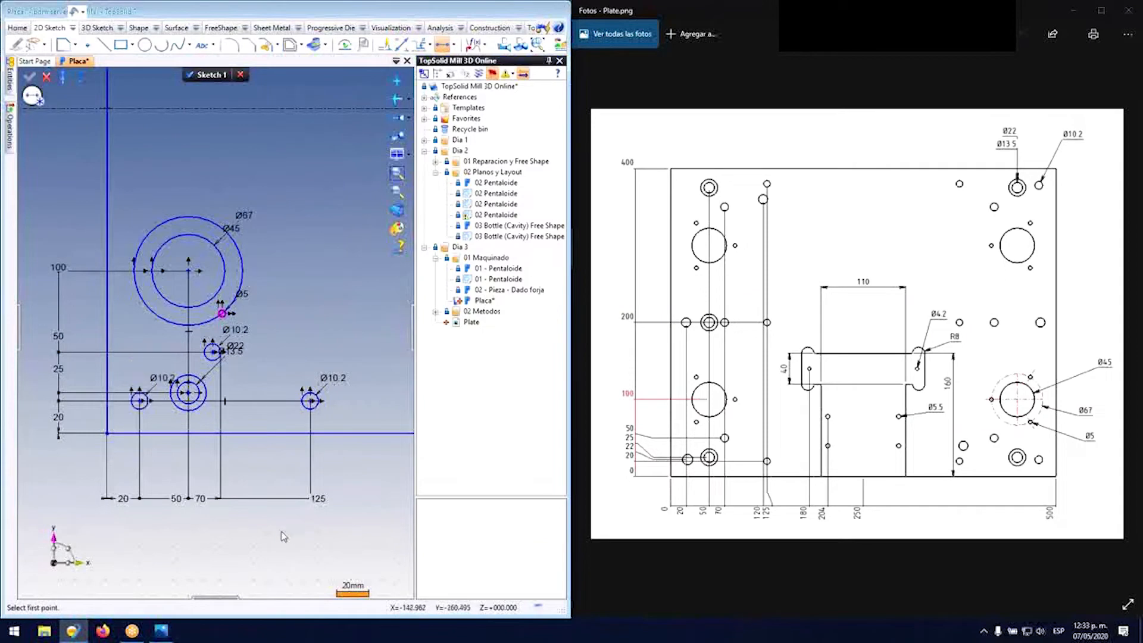
Step: Draw a line from the 5 mm circle's center to the 45 mm circle's center
click(104, 45)
scroll(206, 301, up, 3)
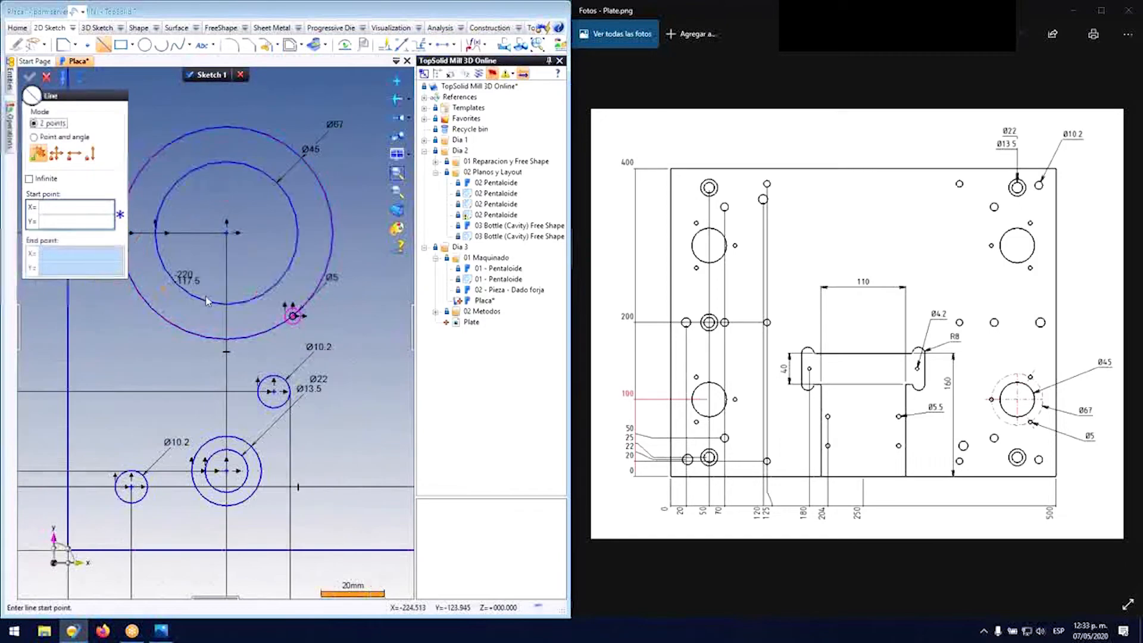
click(293, 316)
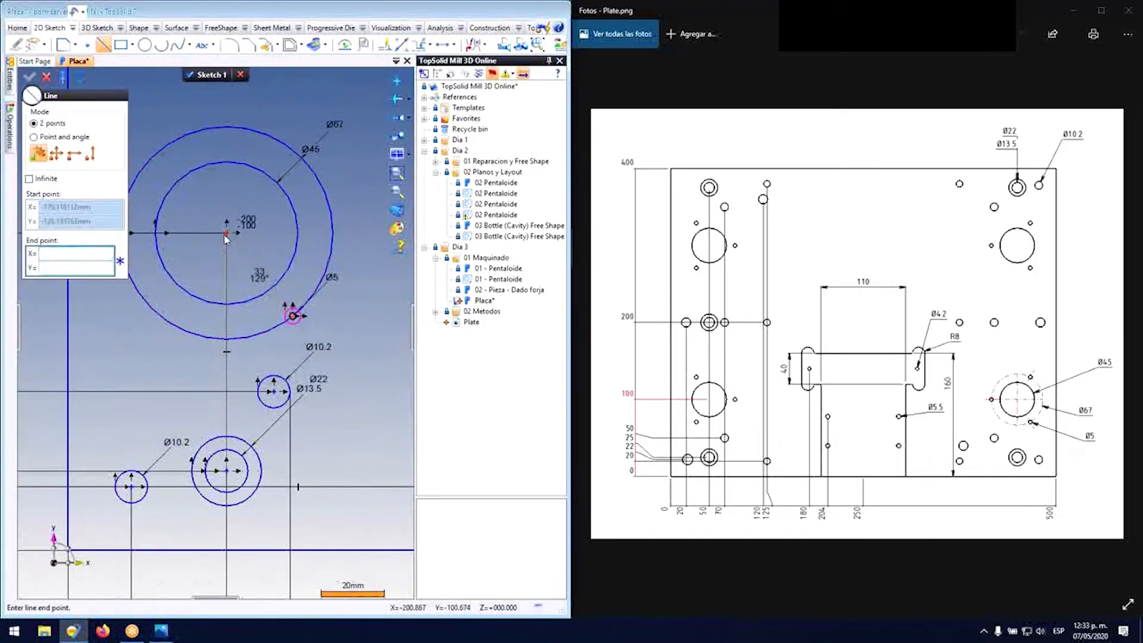
click(226, 234)
key(Escape)
Step: Dimension the angle between the new line and the plate's left edge at 45°
click(402, 44)
click(259, 275)
click(70, 290)
click(158, 325)
text(45)
key(Return)
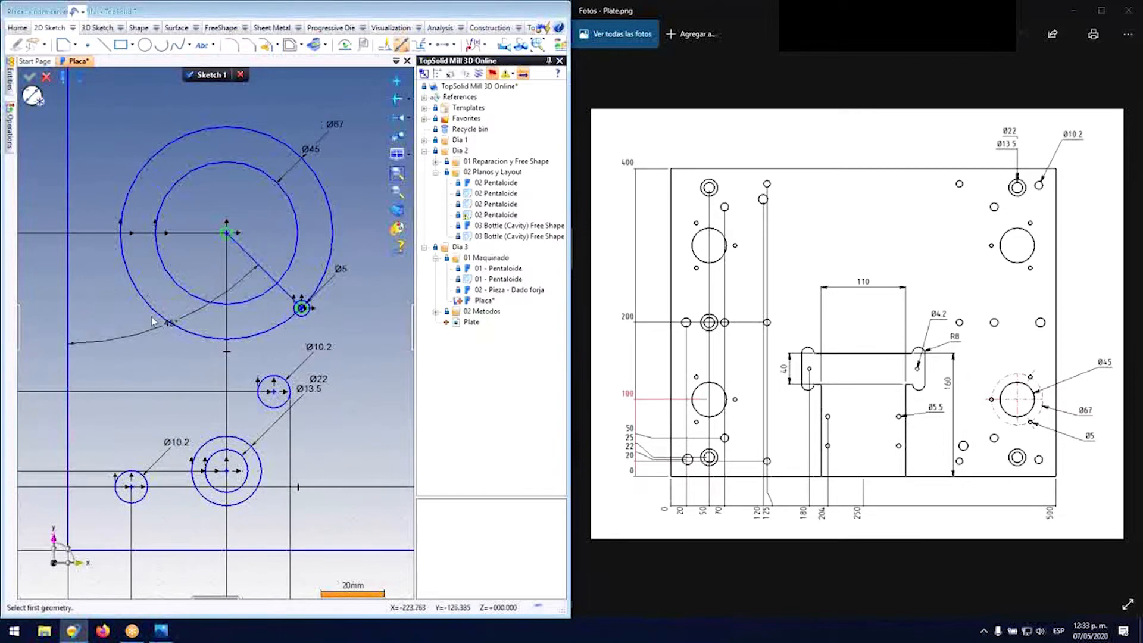
scroll(210, 241, down, 3)
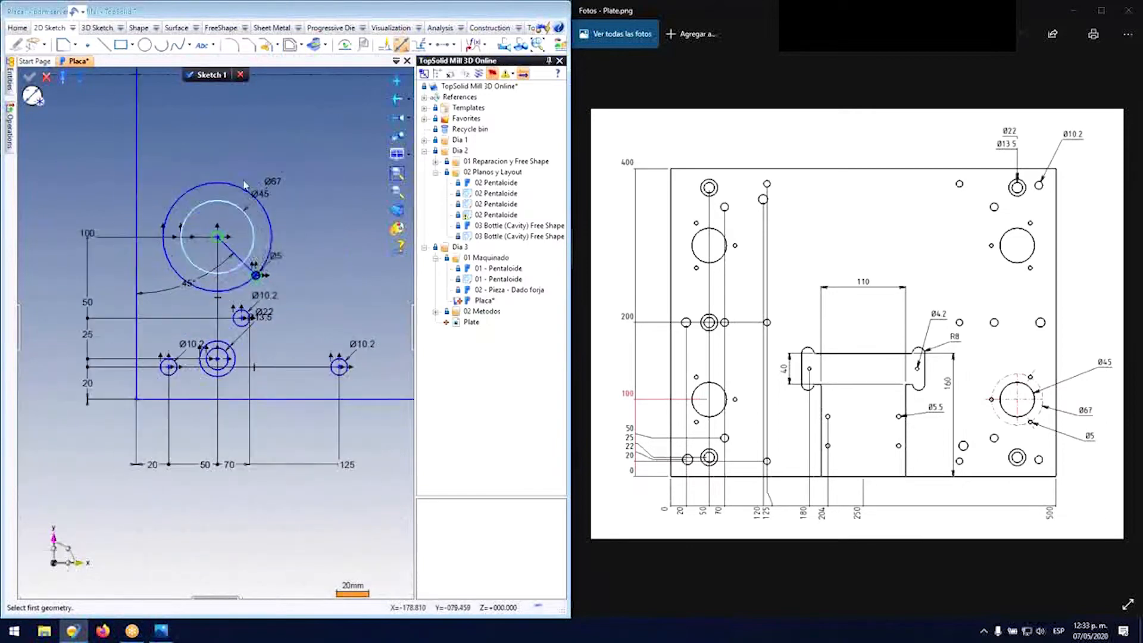
middle_drag(246, 245, 256, 325)
scroll(256, 324, up, 3)
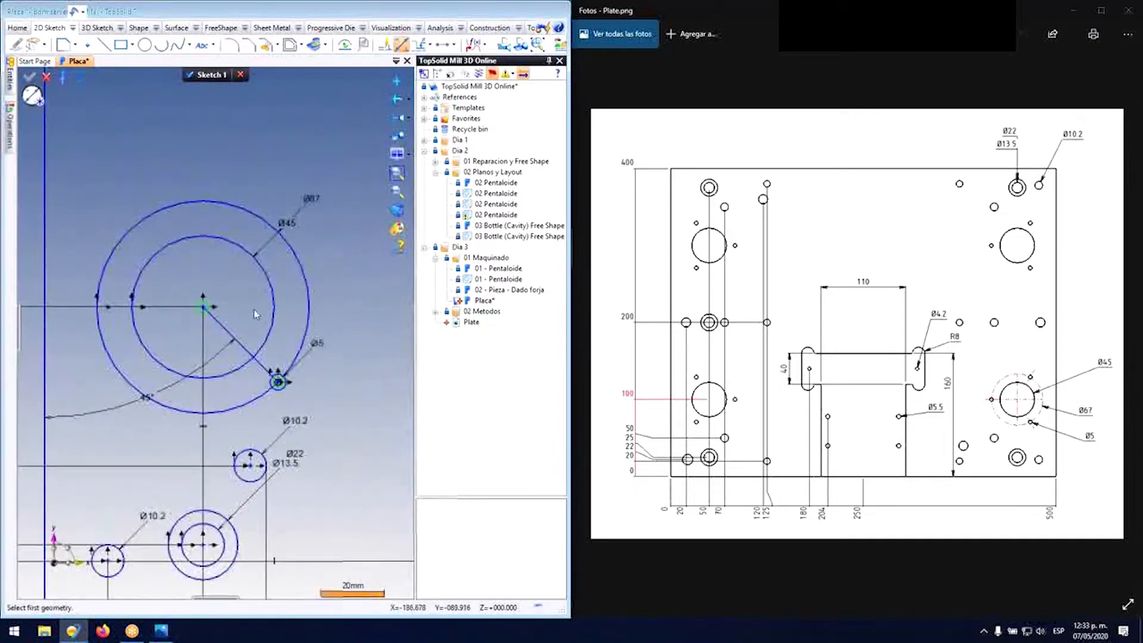
right_click(255, 363)
click(104, 151)
click(46, 77)
Step: Convert the lower-left 67 mm circle and its 45° line to construction geometry
scroll(200, 369, down, 2)
scroll(267, 292, down, 3)
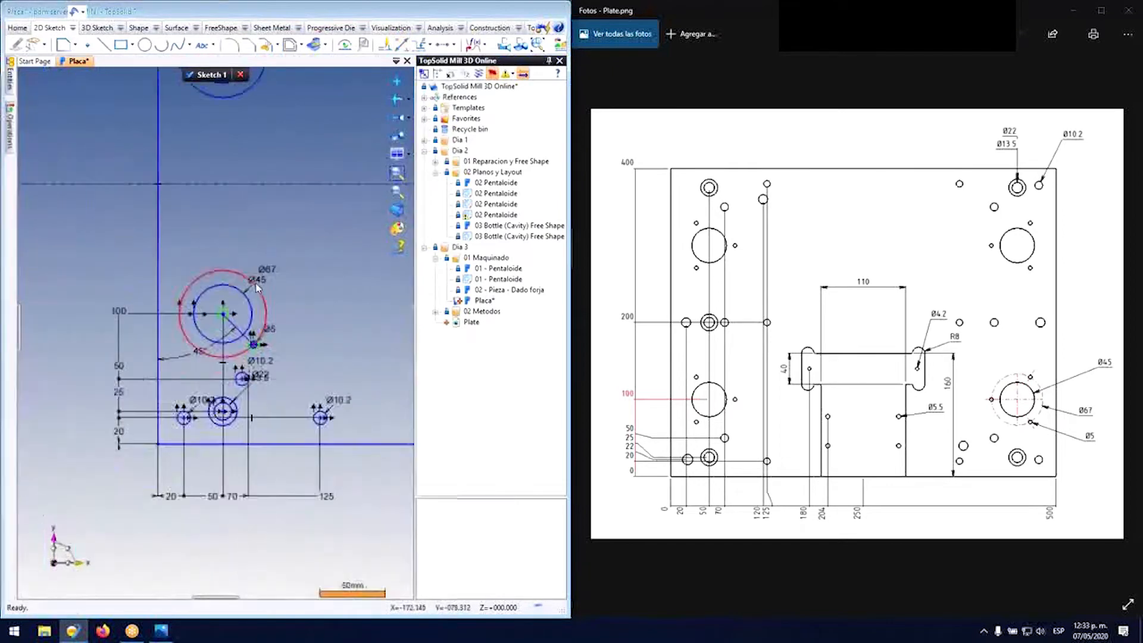
scroll(230, 293, up, 5)
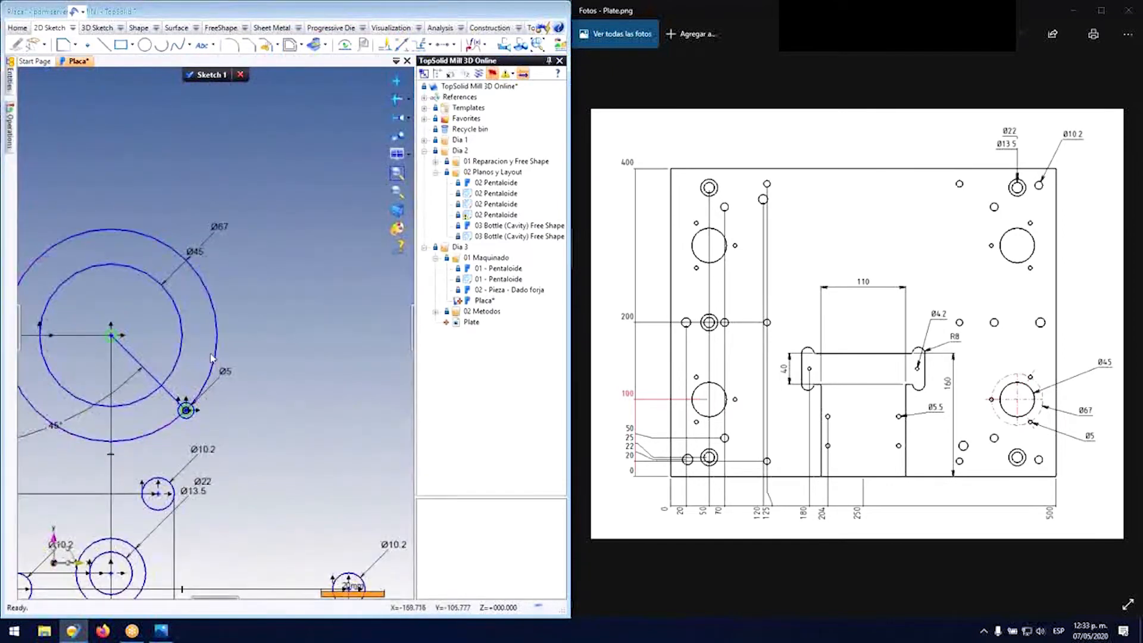
right_click(209, 359)
click(256, 451)
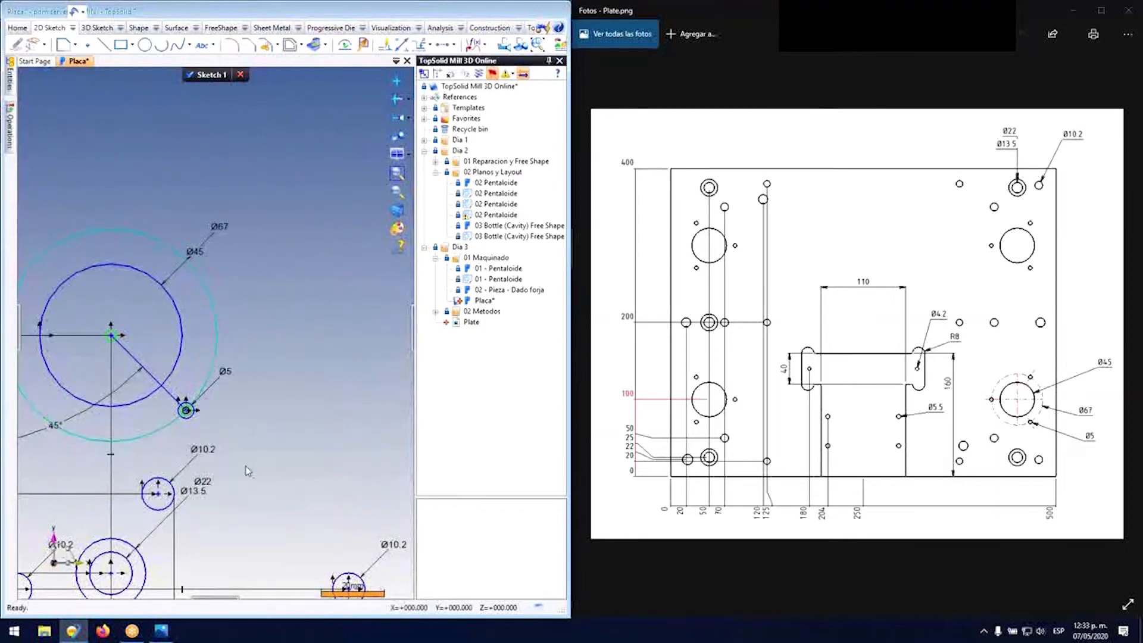
right_click(168, 391)
click(197, 506)
Step: Convert the mirrored diagonal line and 67 mm circle in the plate's upper-left quadrant to construction geometry
scroll(198, 508, down, 6)
scroll(174, 250, up, 2)
scroll(201, 311, up, 4)
right_click(215, 343)
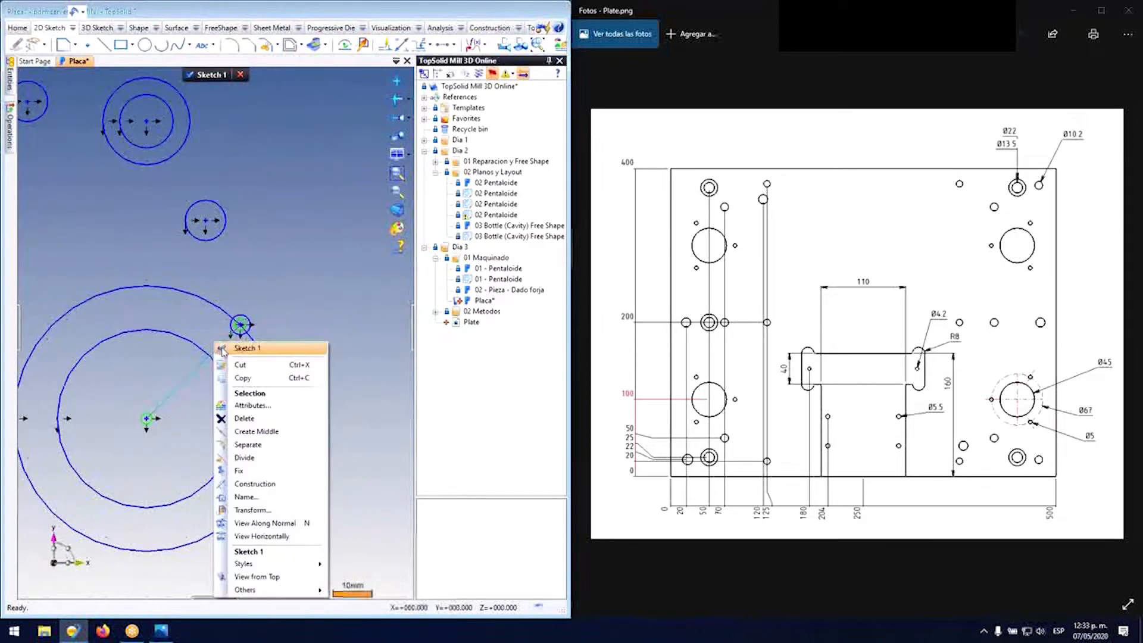
click(262, 484)
right_click(273, 387)
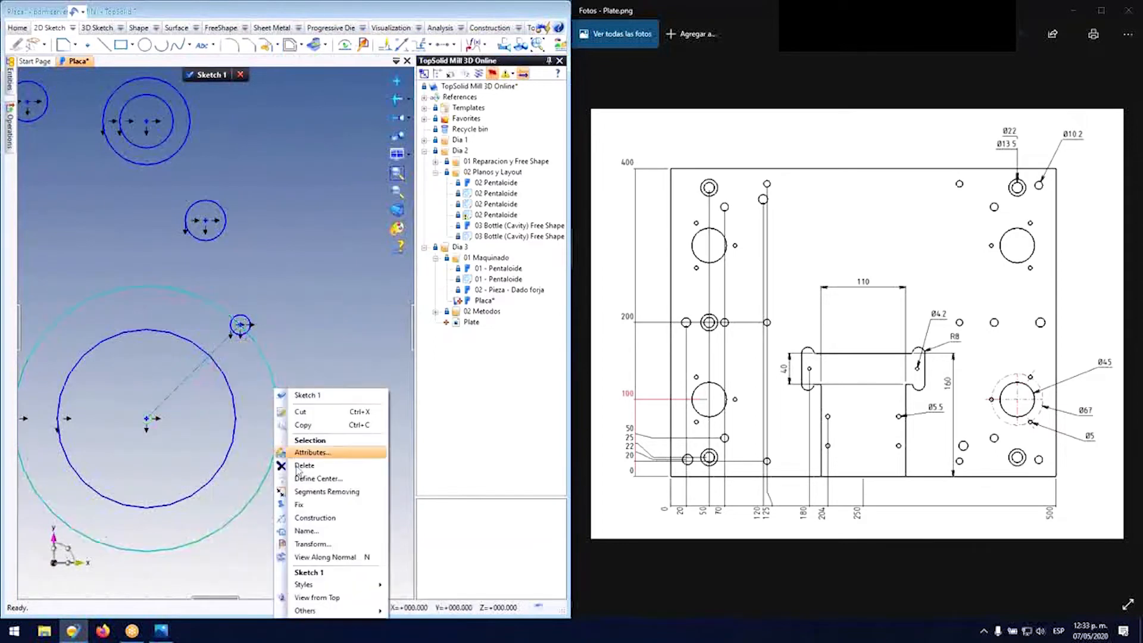
click(315, 517)
Step: Convert the mirrored diagonal line and 67 mm circle in the plate's upper-right quadrant to construction geometry
scroll(263, 387, down, 5)
scroll(302, 325, up, 3)
scroll(302, 325, up, 5)
right_click(215, 296)
click(265, 441)
right_click(323, 259)
click(360, 388)
Step: Convert the mirrored 67 mm circle and diagonal line in the plate's lower-right quadrant to construction geometry
scroll(259, 238, down, 5)
scroll(262, 279, up, 5)
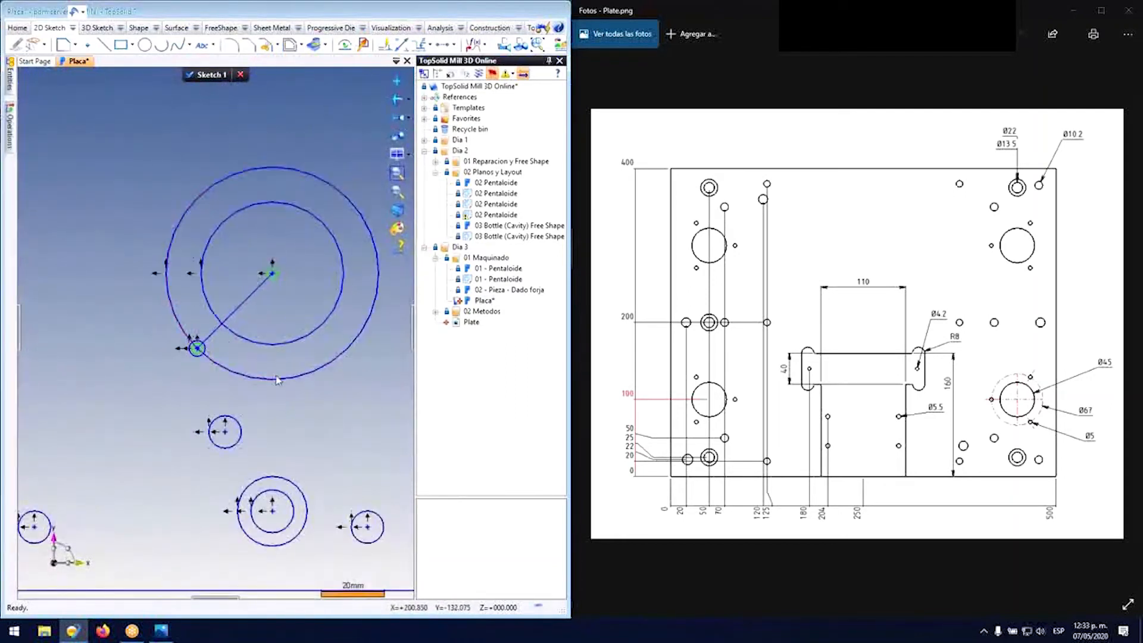
right_click(273, 372)
click(322, 499)
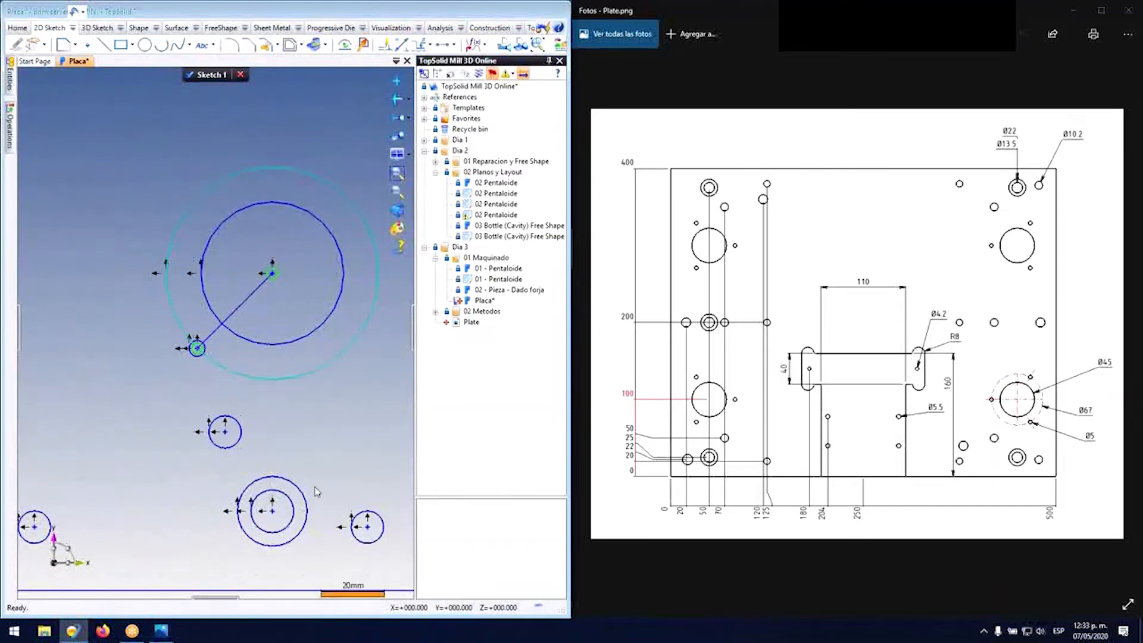
right_click(217, 325)
click(282, 464)
scroll(282, 417, down, 5)
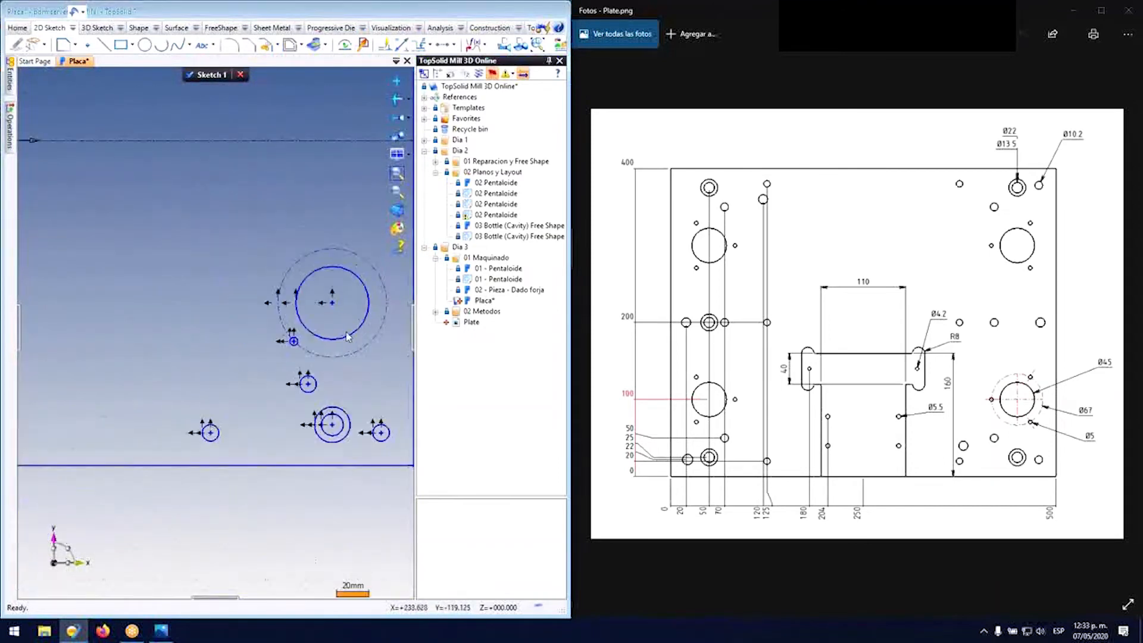
scroll(93, 328, up, 5)
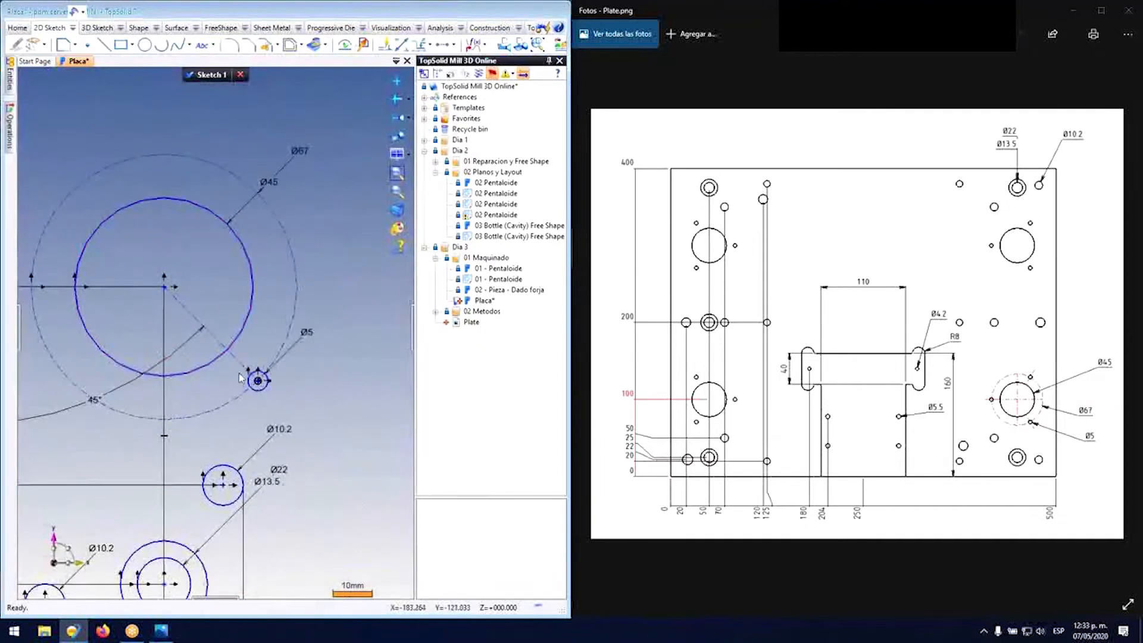
scroll(298, 221, down, 1)
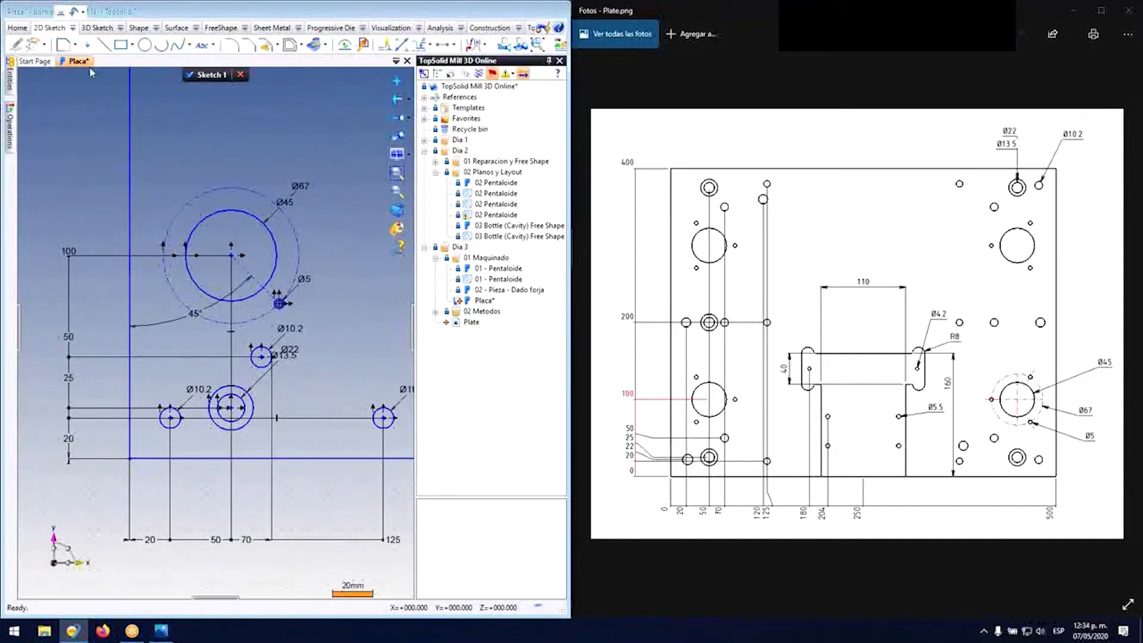
Step: Repeat the lower-left 5 mm circle in a circular pattern about the 45 mm circle's center, with 360° total angle and a count of 3
click(96, 29)
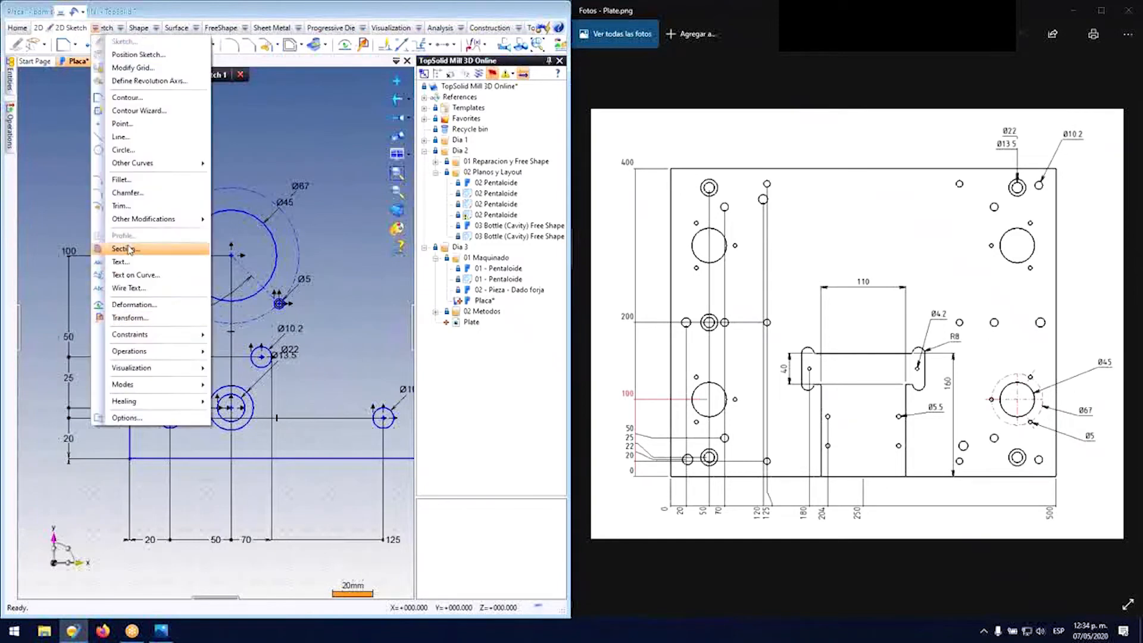
mouse_move(135, 218)
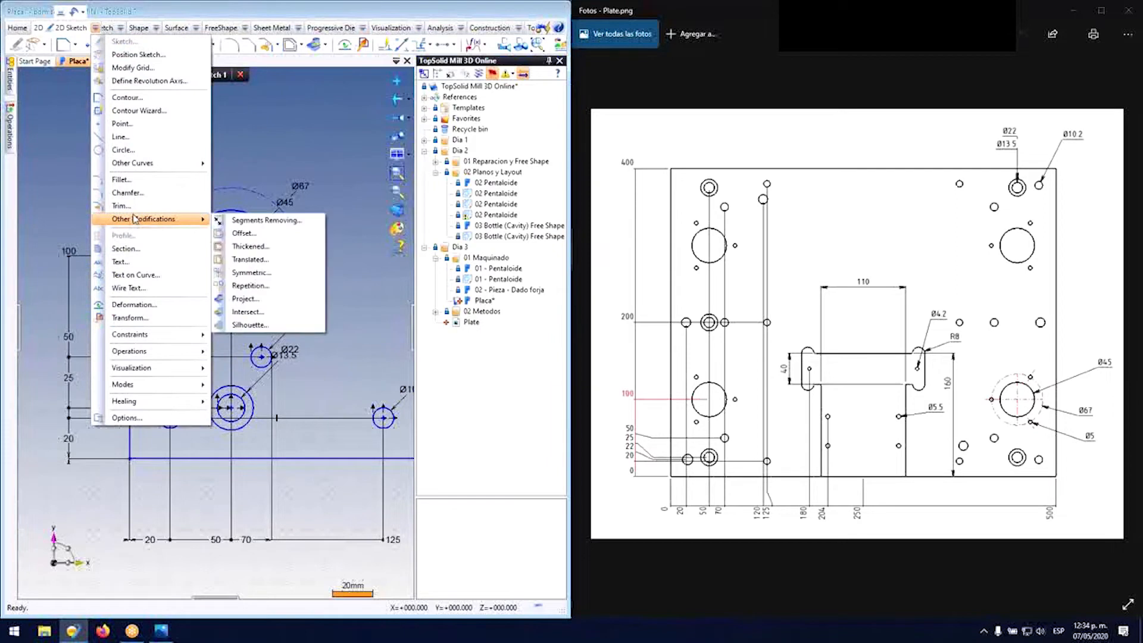
click(248, 286)
scroll(273, 295, up, 2)
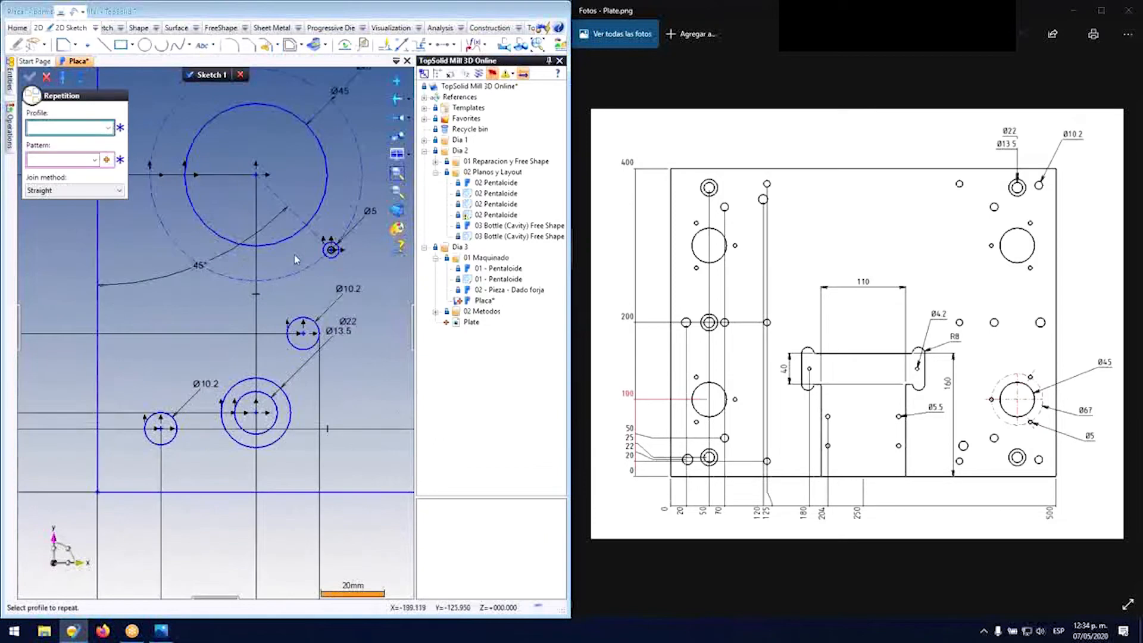
click(327, 257)
scroll(329, 263, down, 3)
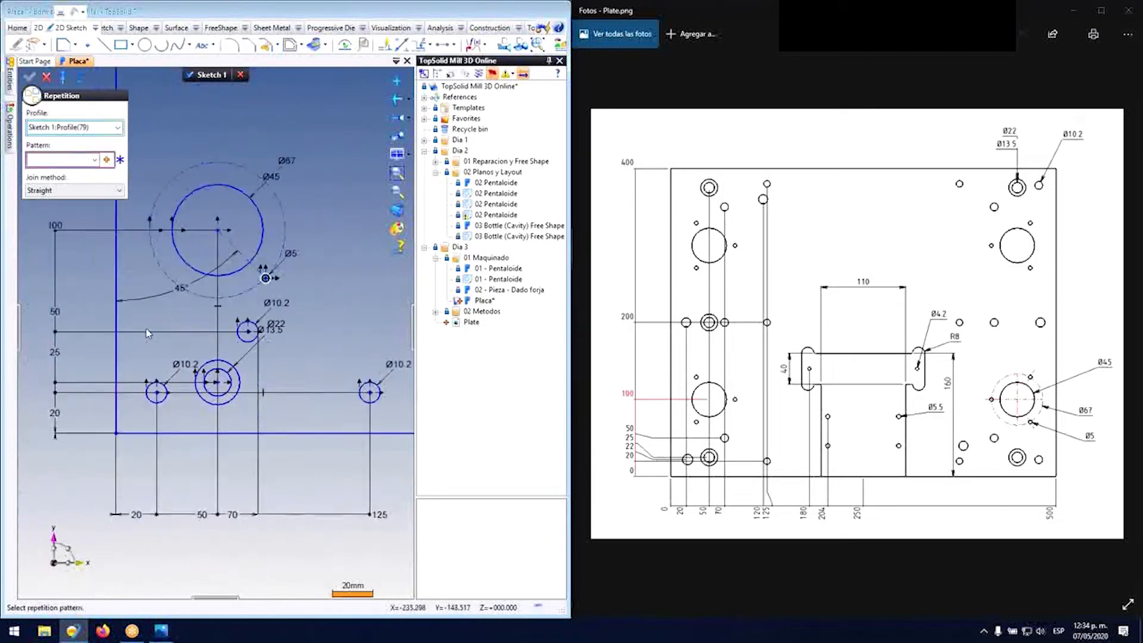
click(108, 159)
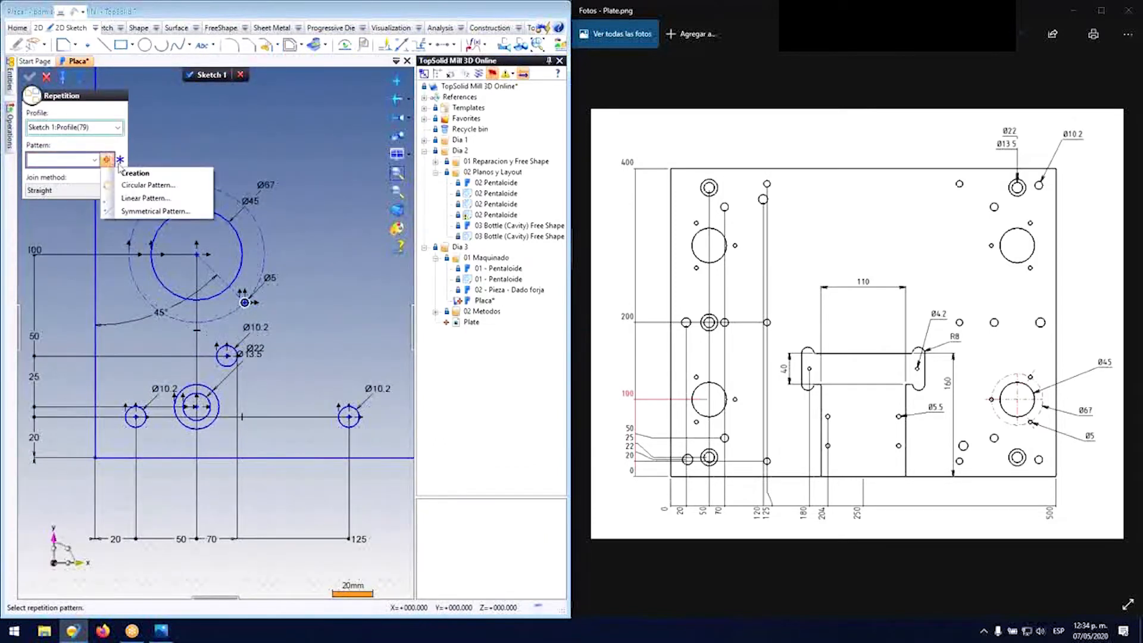
click(141, 187)
click(197, 255)
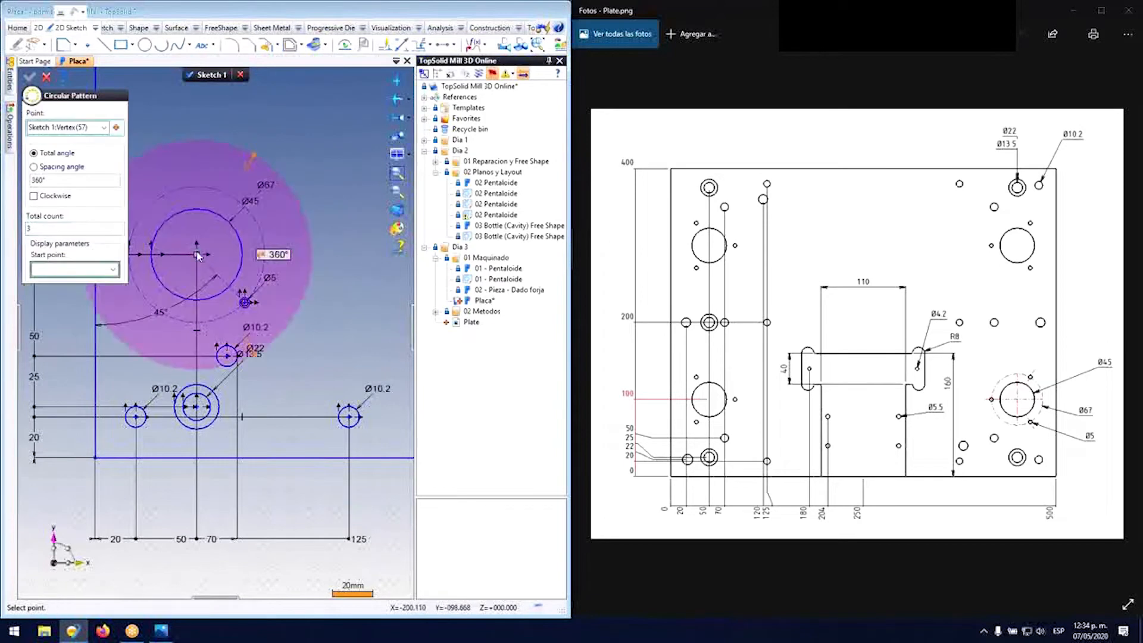
scroll(257, 278, down, 2)
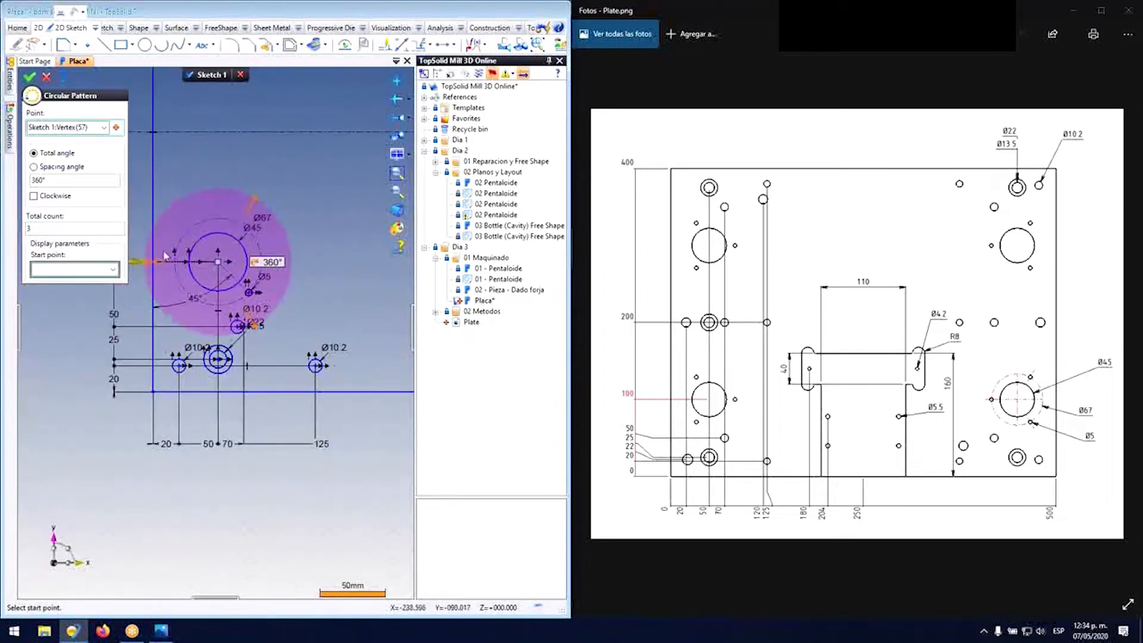
click(29, 78)
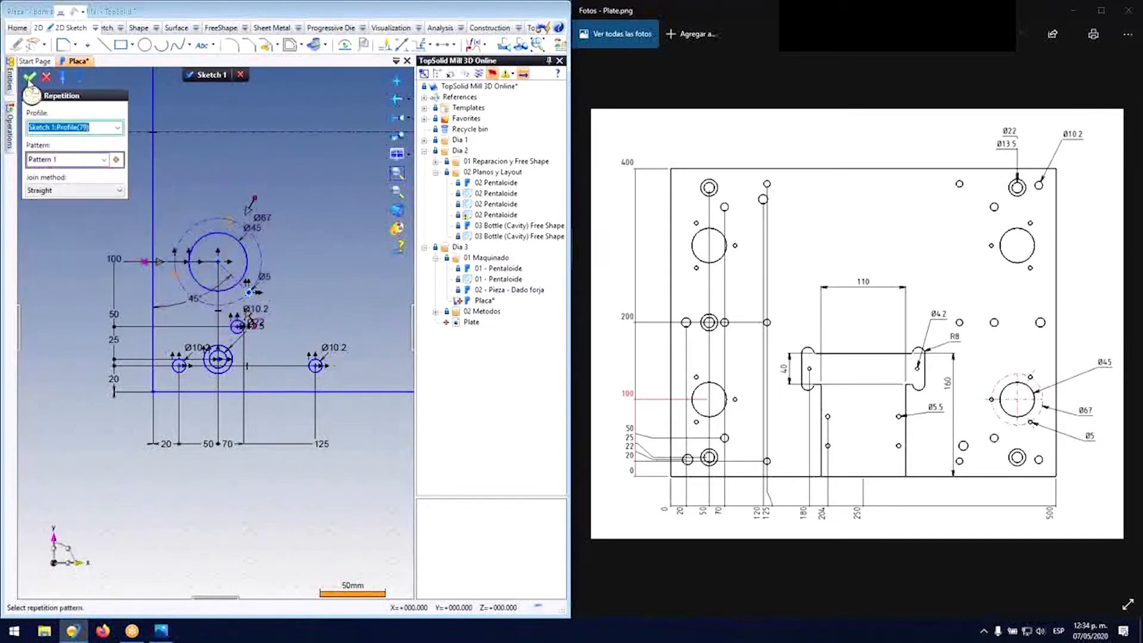
click(980, 13)
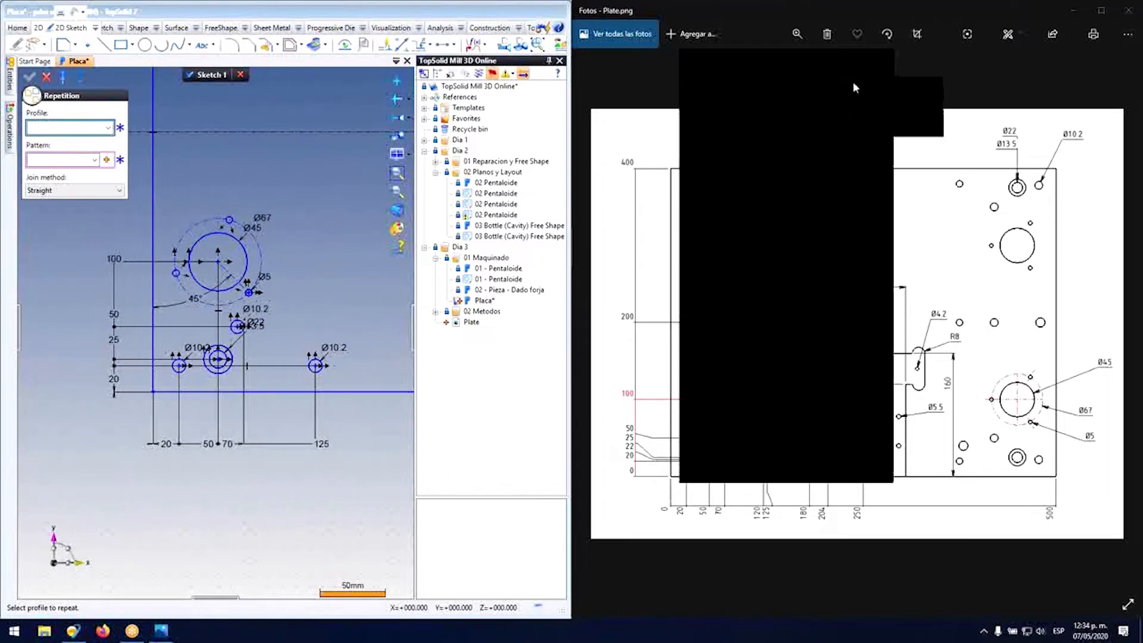
Step: Repeat the upper-left 5 mm circle in a circular pattern about the 45 mm circle's center, with 360° total angle and a count of 3
scroll(208, 269, down, 5)
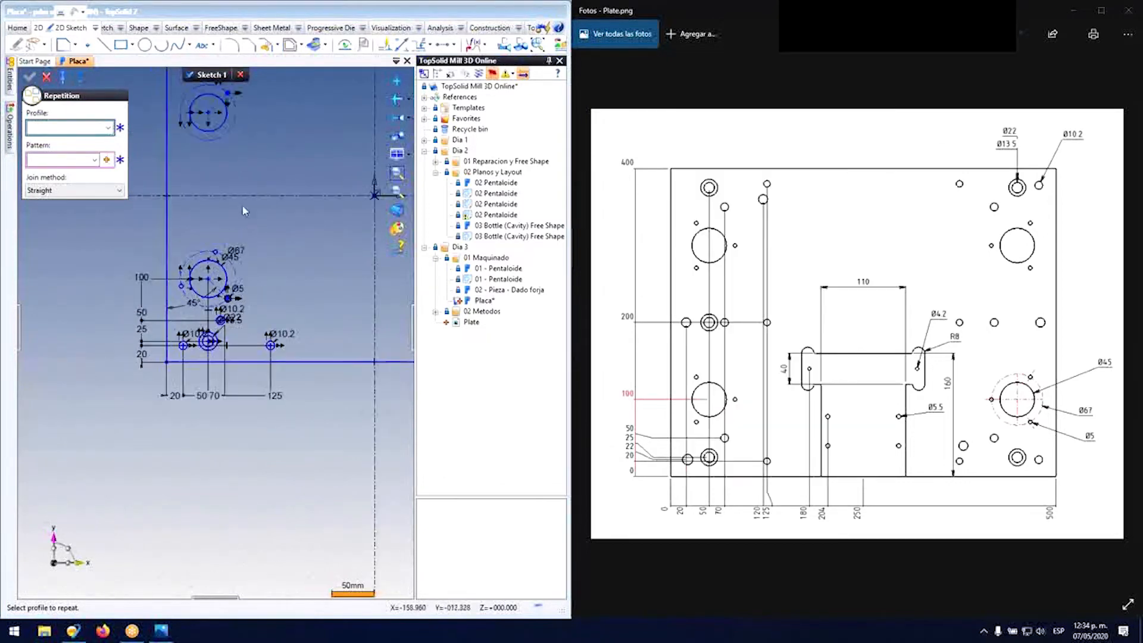
scroll(207, 186, up, 8)
click(220, 188)
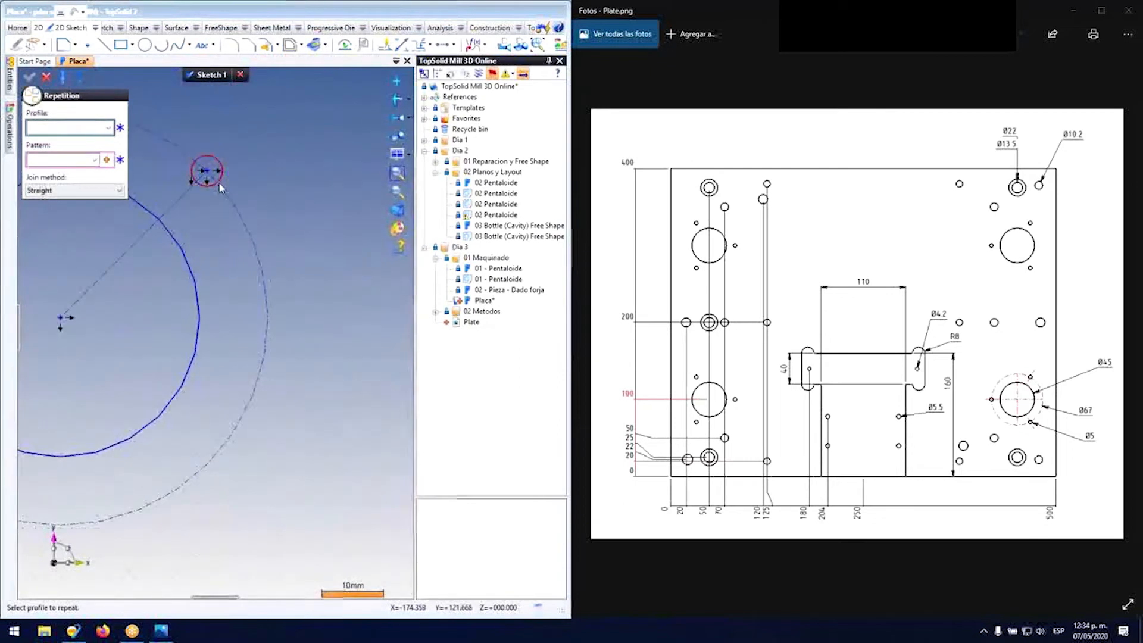
click(106, 160)
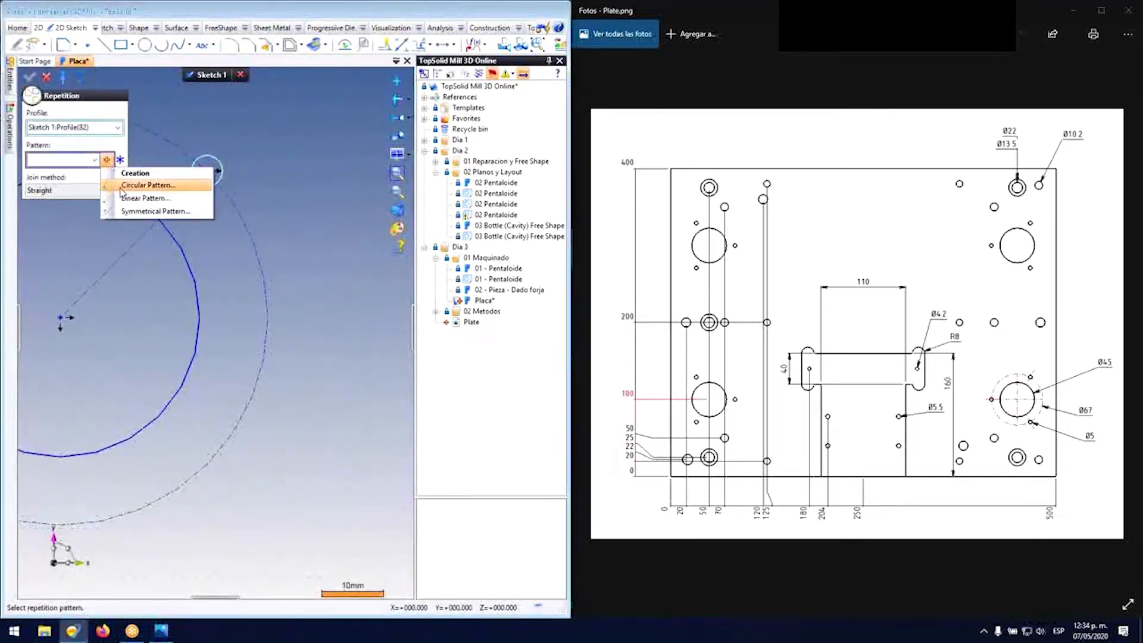
click(125, 172)
click(61, 318)
scroll(248, 310, down, 2)
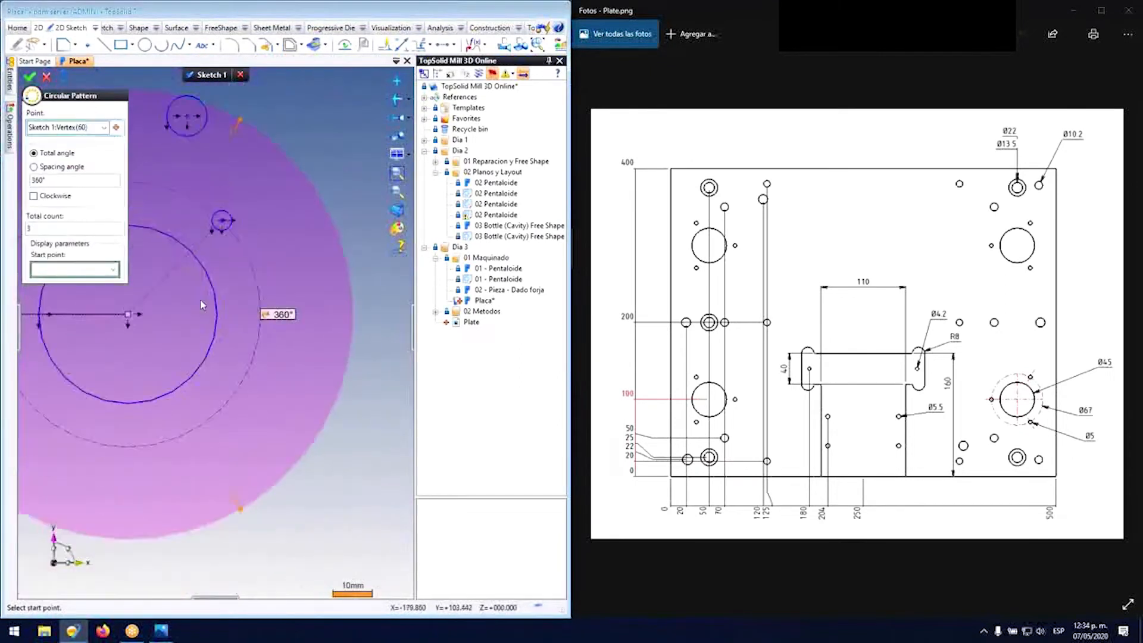
key(Return)
key(Return)
Step: Repeat the upper-right 5 mm circle in a circular pattern about its 45 mm circle's center, with 360° total angle and a count of 3
scroll(370, 253, down, 8)
scroll(370, 253, up, 8)
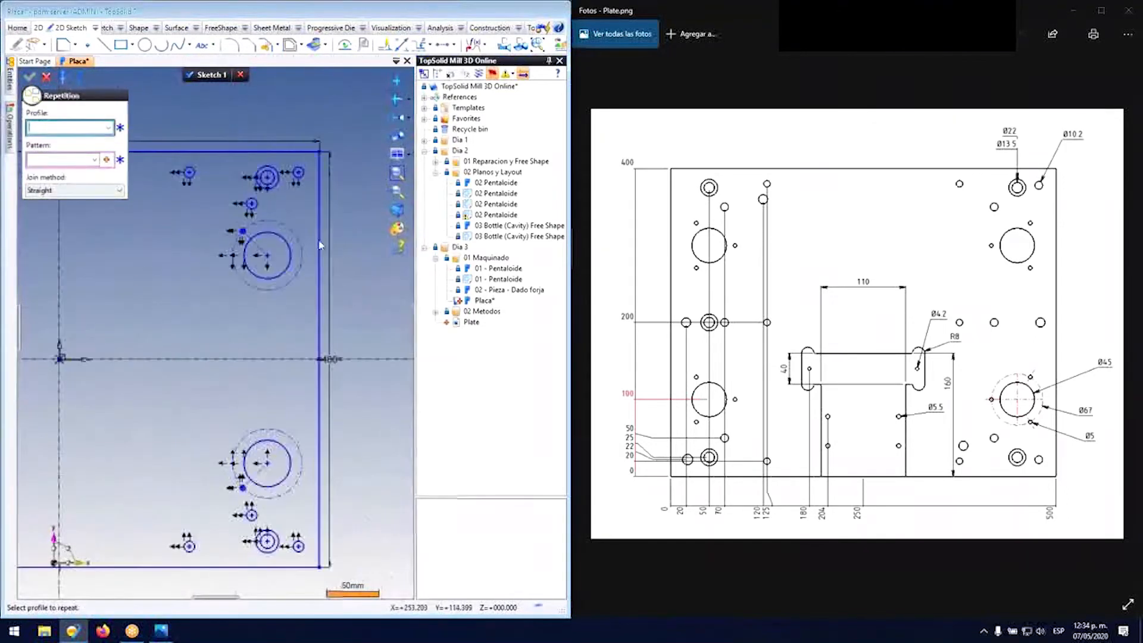
click(108, 127)
click(195, 206)
click(184, 222)
click(106, 159)
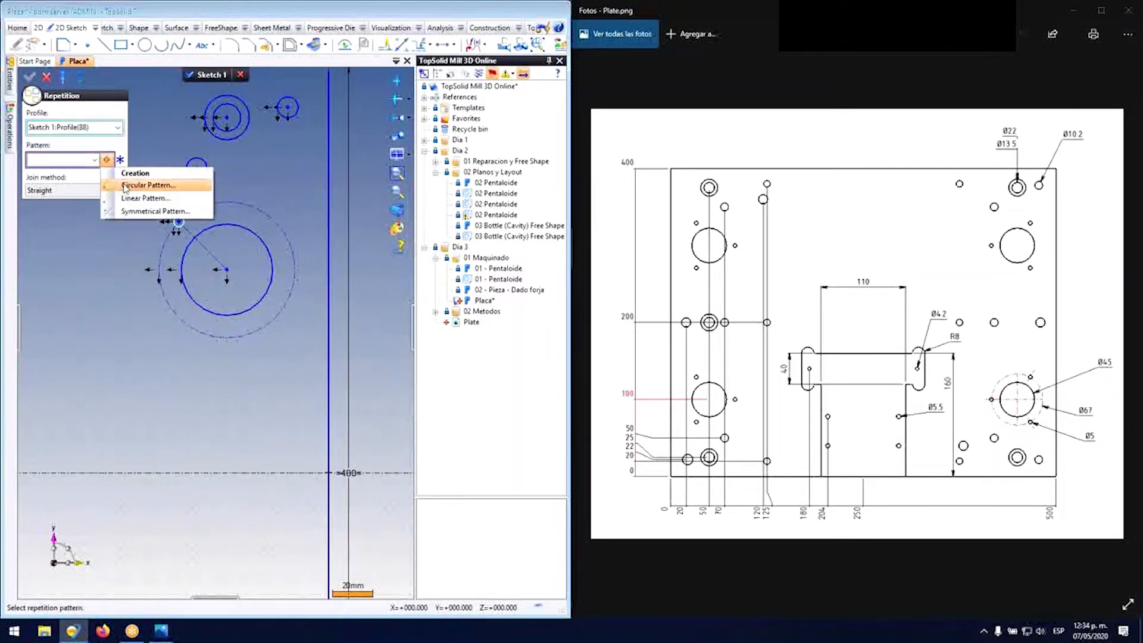
click(146, 186)
click(227, 272)
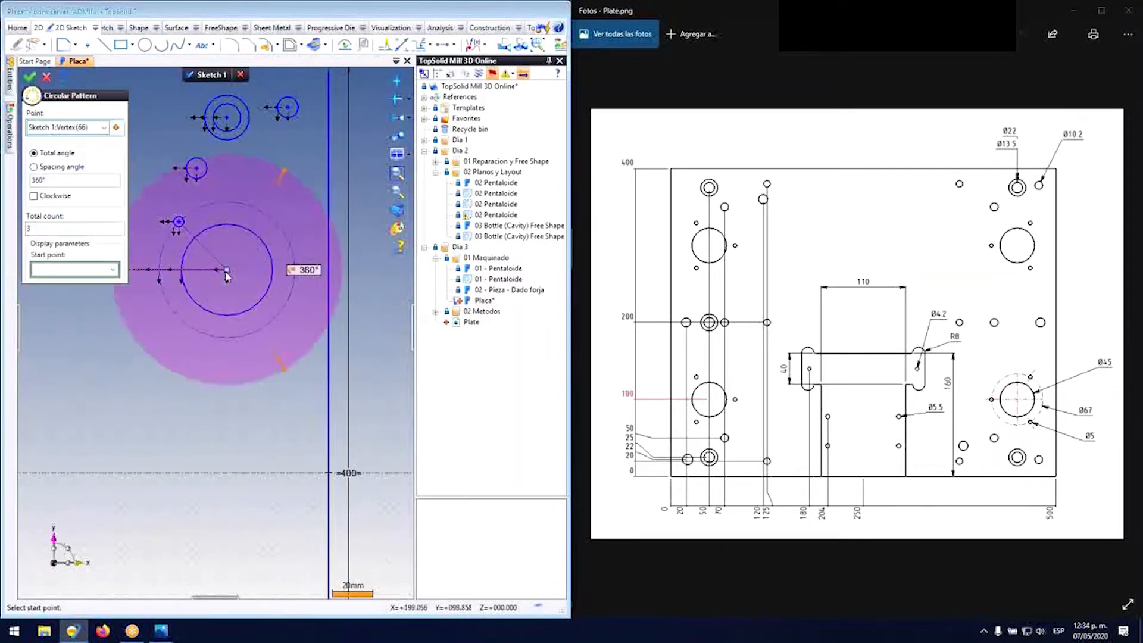
key(Return)
scroll(260, 287, down, 3)
key(Return)
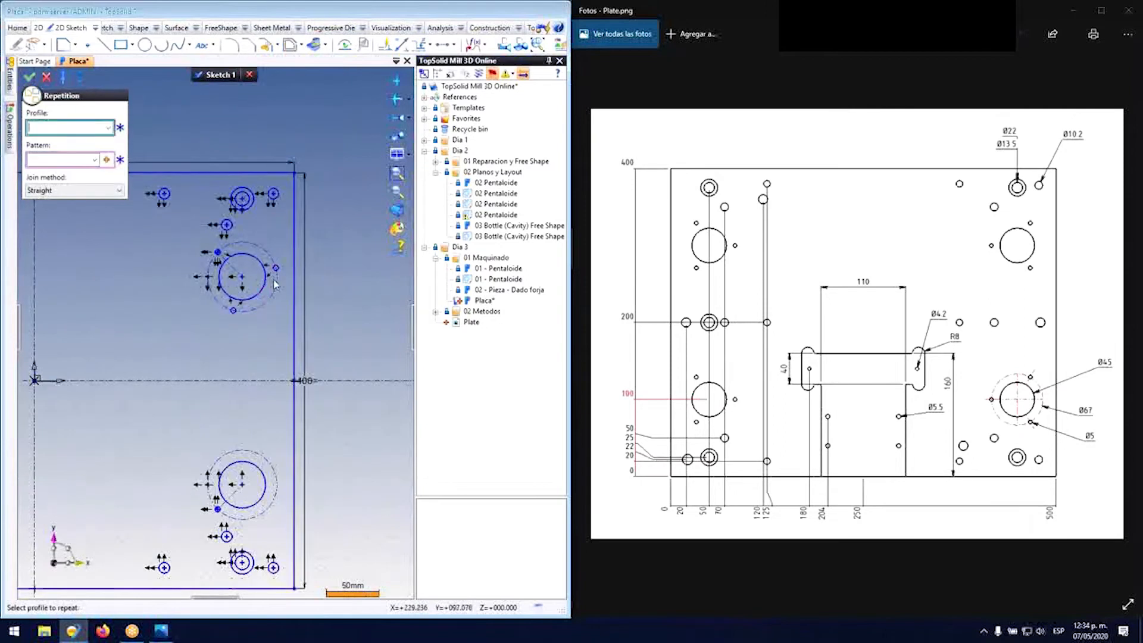
Step: Repeat the lower-right 5 mm circle in a circular pattern about its 45 mm circle's center, with 360° total angle and a count of 3
scroll(260, 288, down, 1)
scroll(271, 506, up, 4)
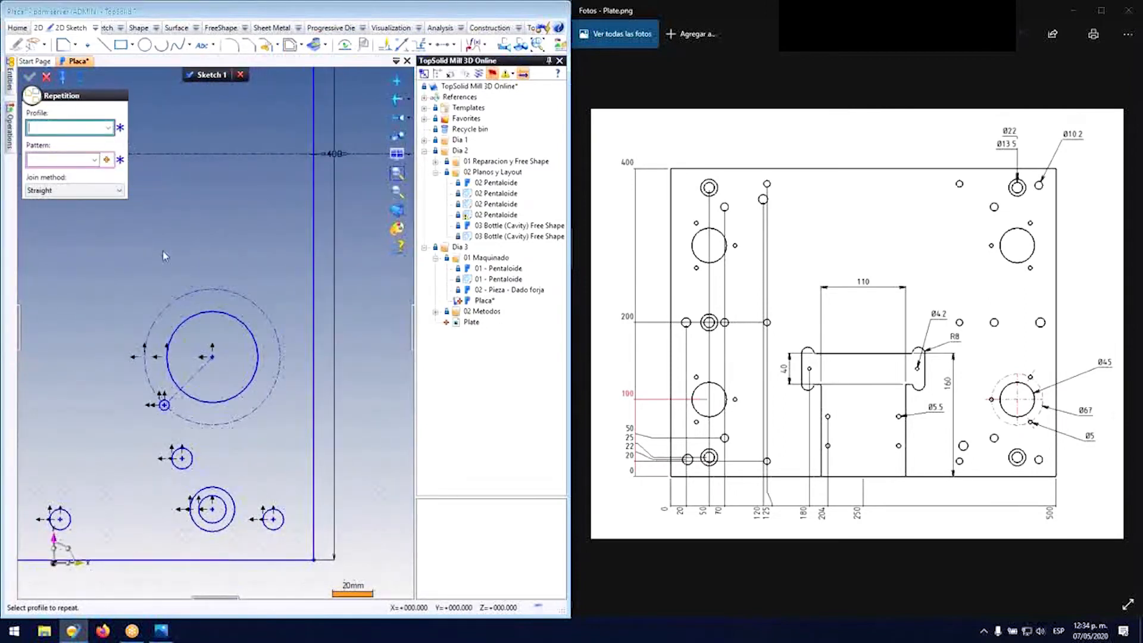
click(168, 412)
click(107, 159)
click(134, 188)
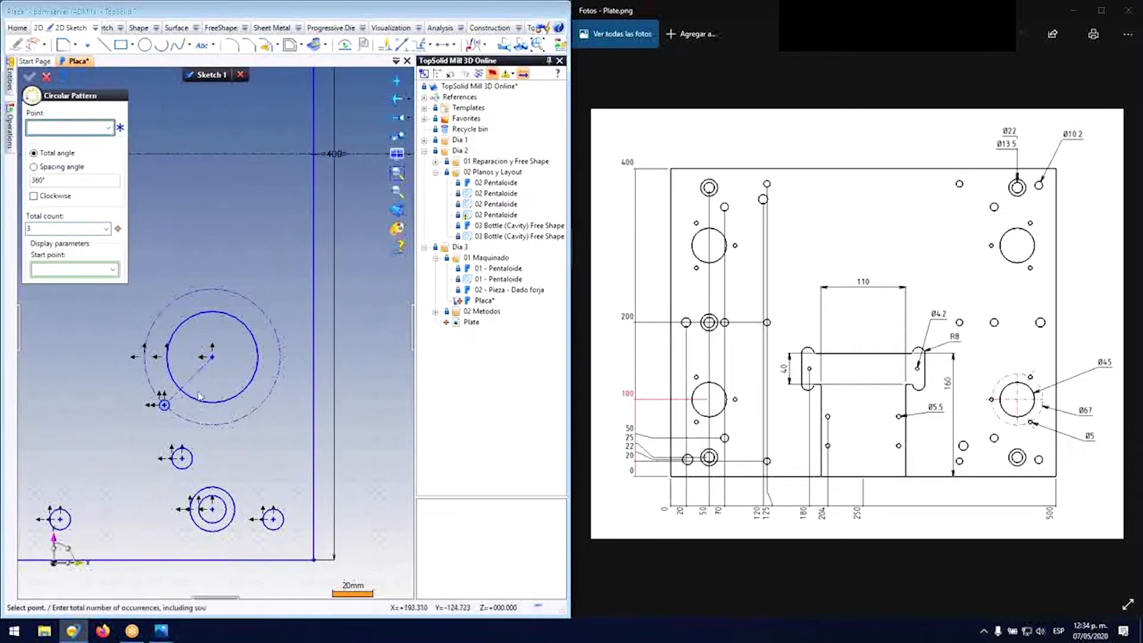
click(212, 358)
key(Return)
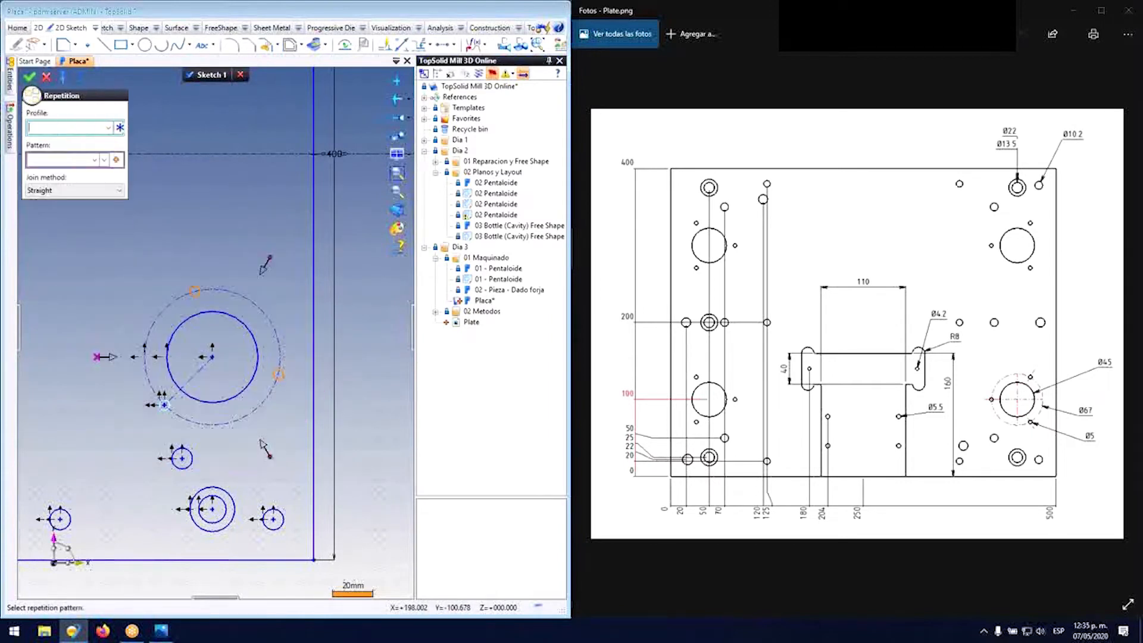
scroll(359, 318, down, 5)
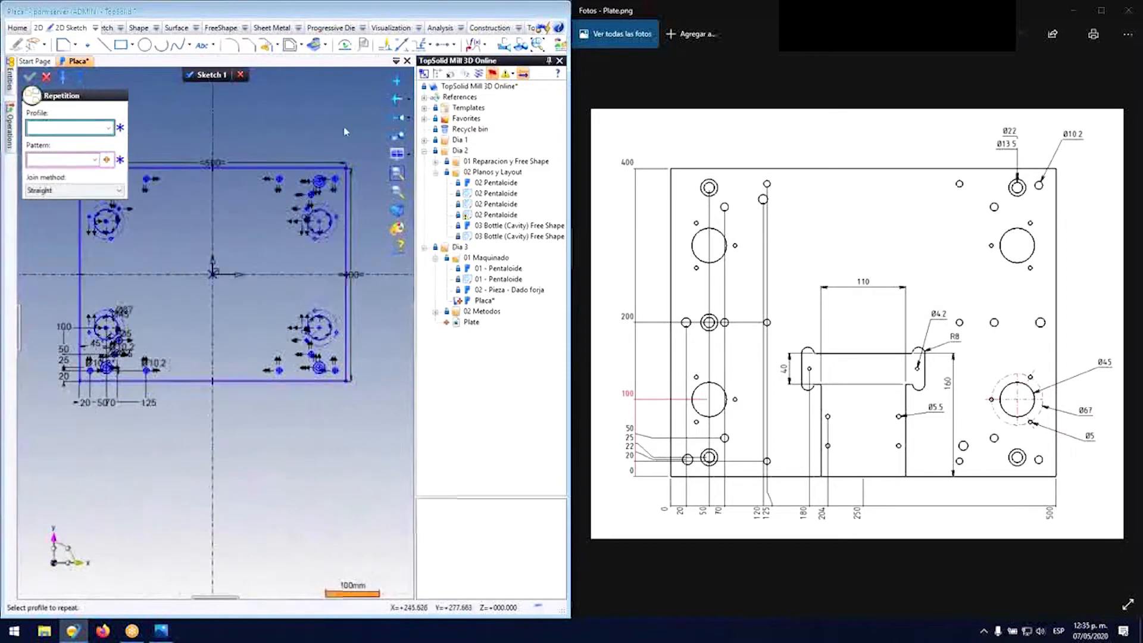
click(46, 76)
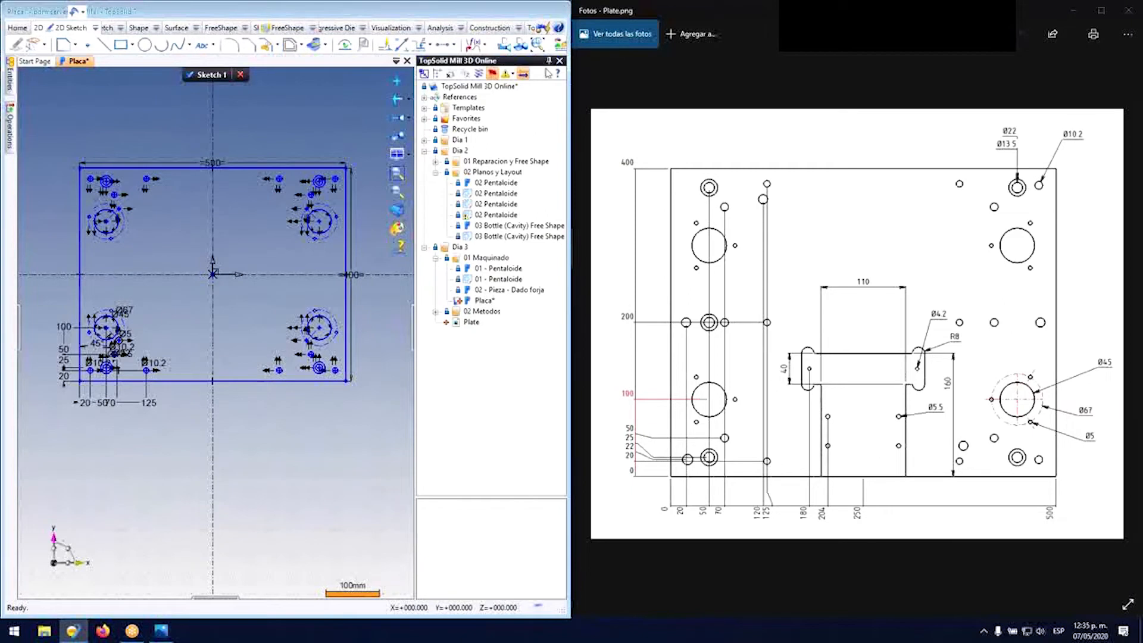
Step: Cancel closing the project and reopen the plate's Sketch 1 for editing
click(560, 12)
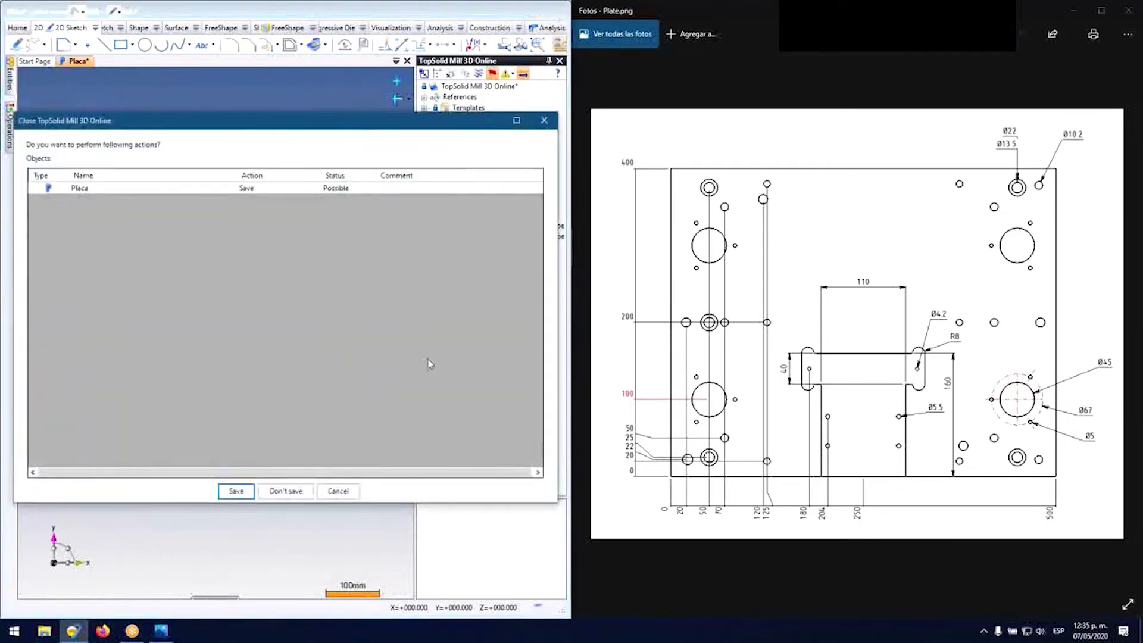
click(333, 492)
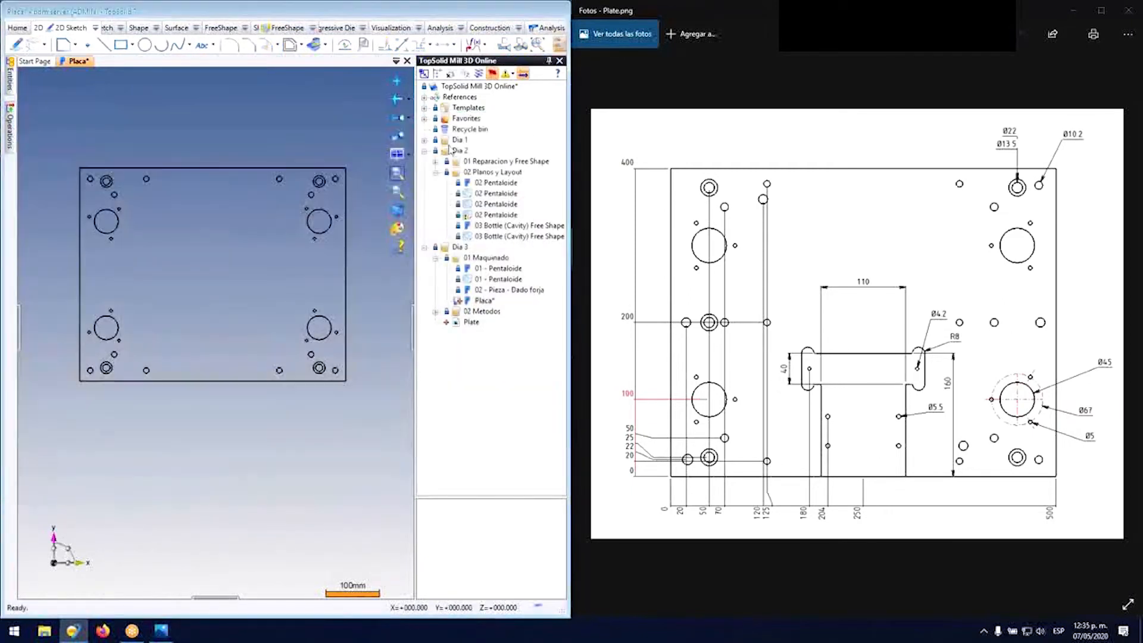
right_click(250, 168)
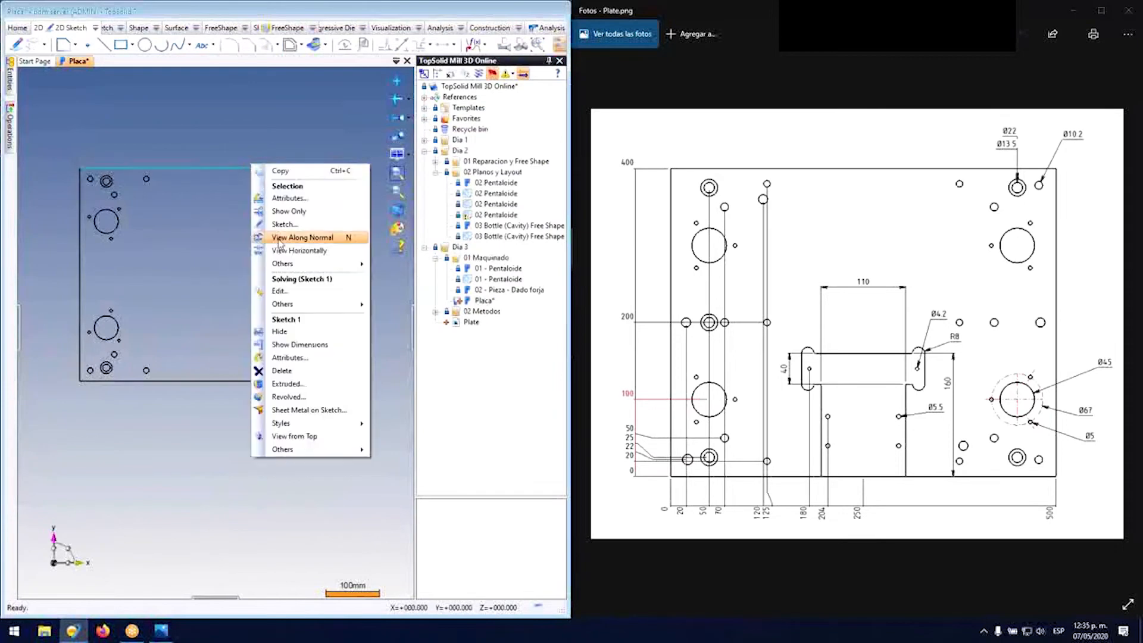
click(293, 291)
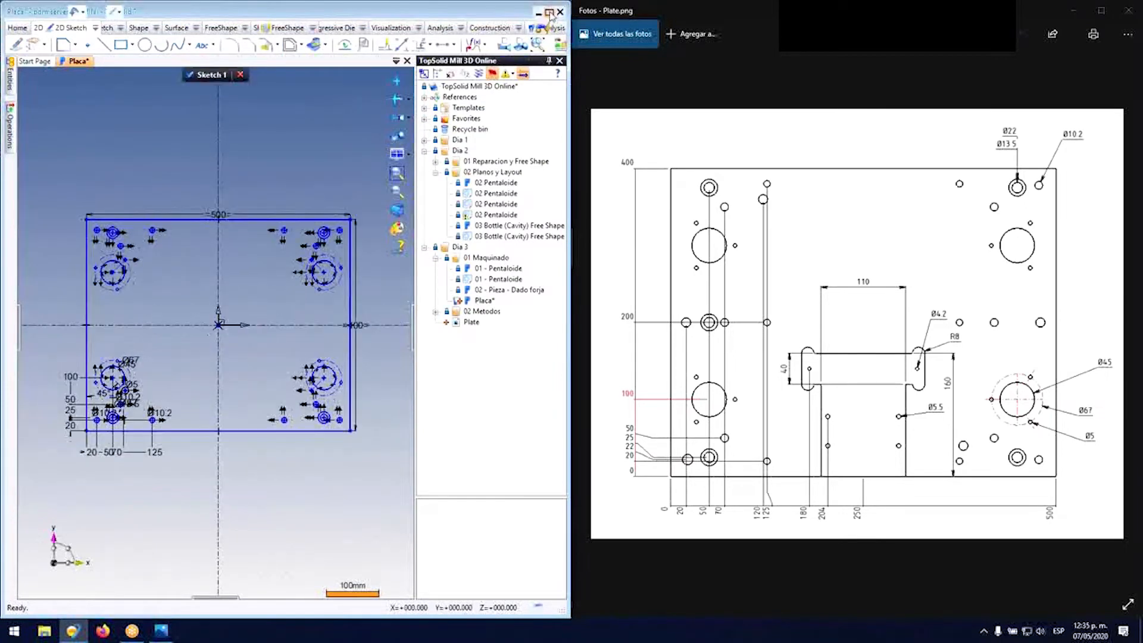
Step: Maximize the modeling window and limit the sketch's dynamic symmetry to the sketch OY axis
click(549, 11)
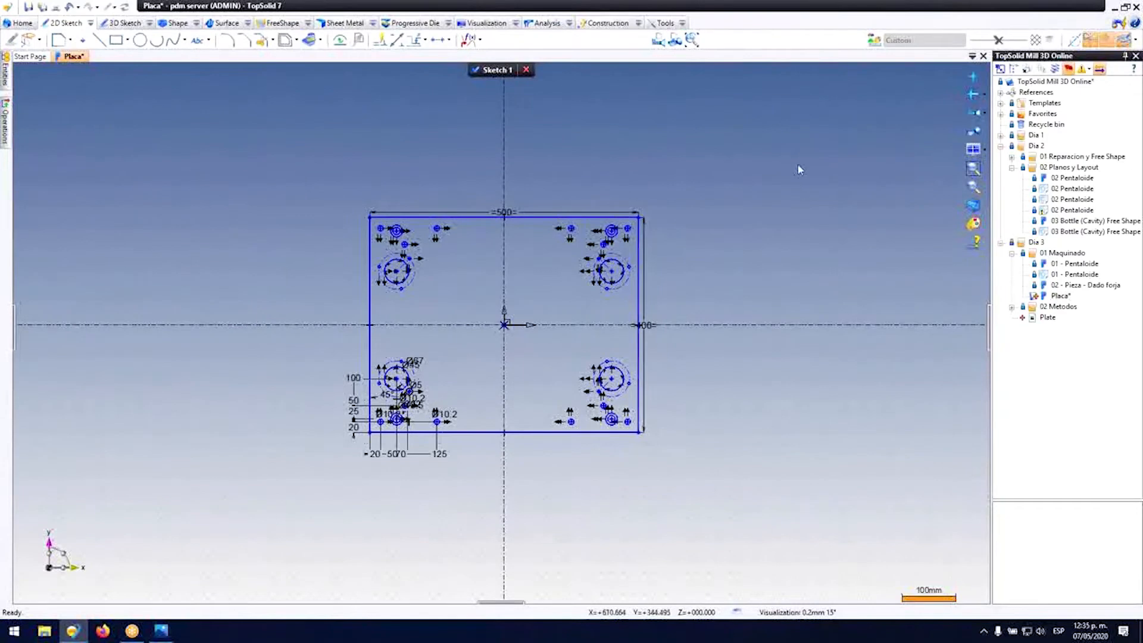
scroll(533, 330, up, 2)
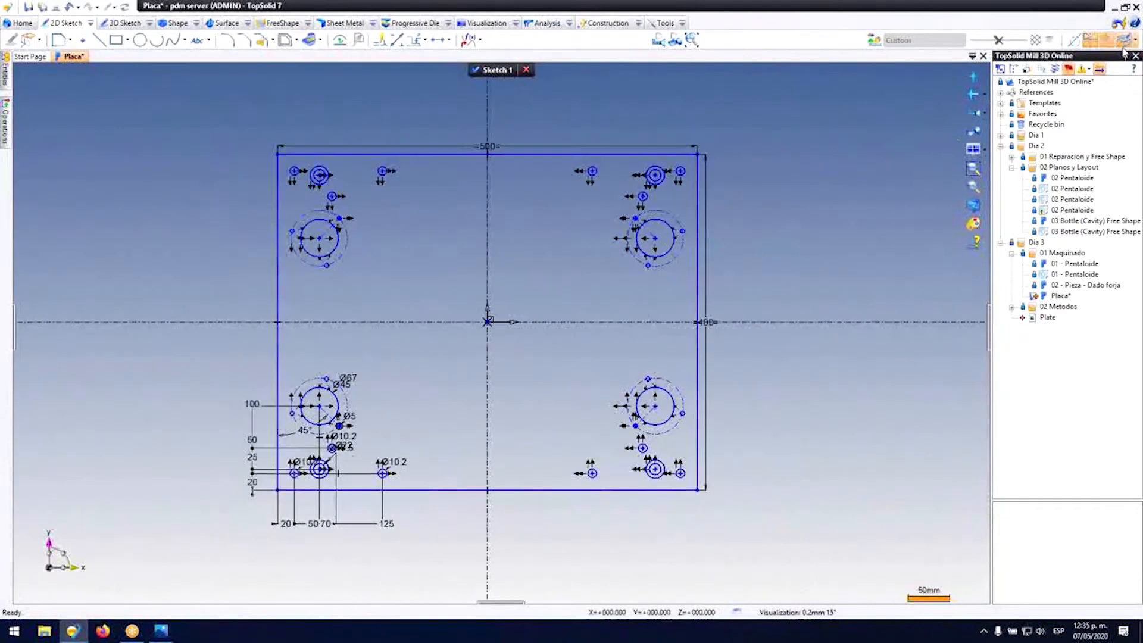
click(1090, 40)
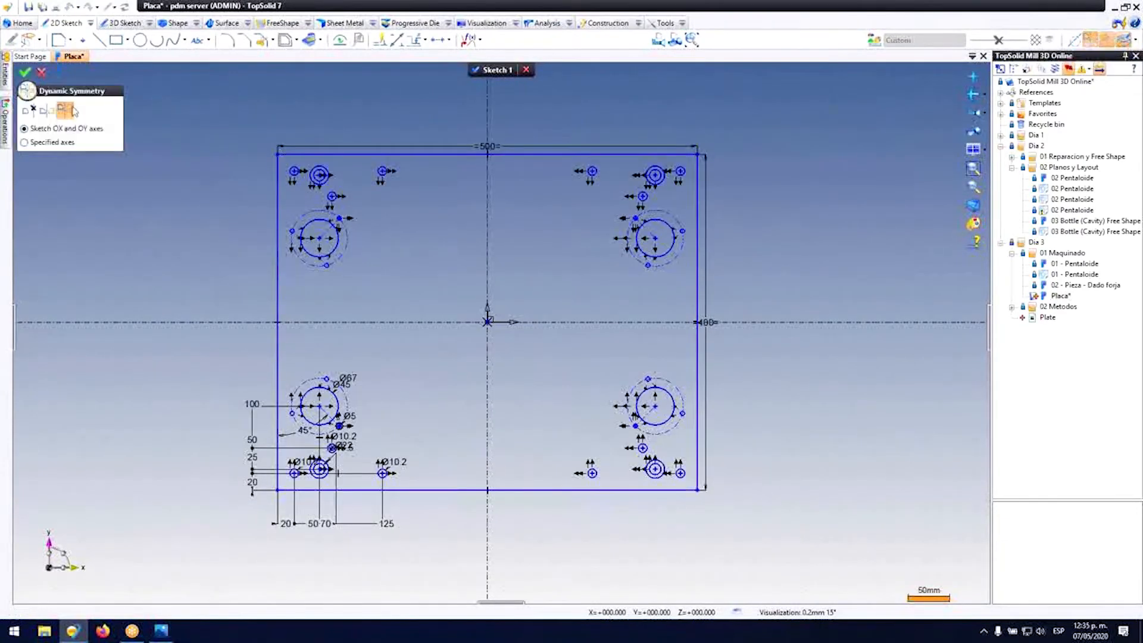
click(46, 111)
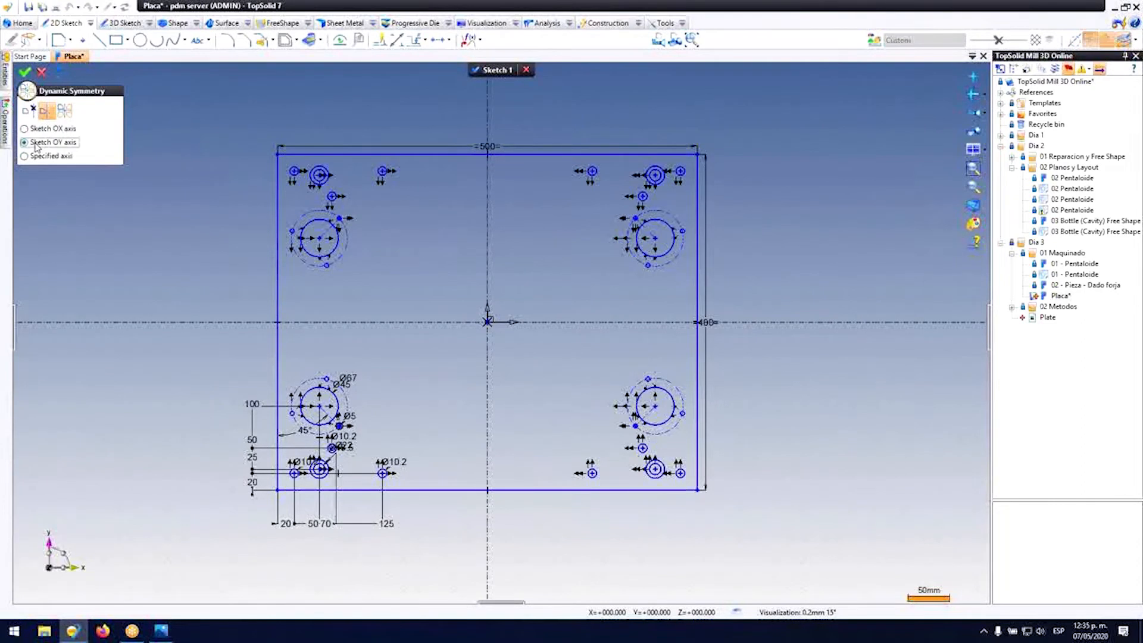
click(24, 72)
Step: Start the central cutout contour on the plate's lower edge at X -45, Y -200, going about 70 mm up and 40 mm outward
click(64, 39)
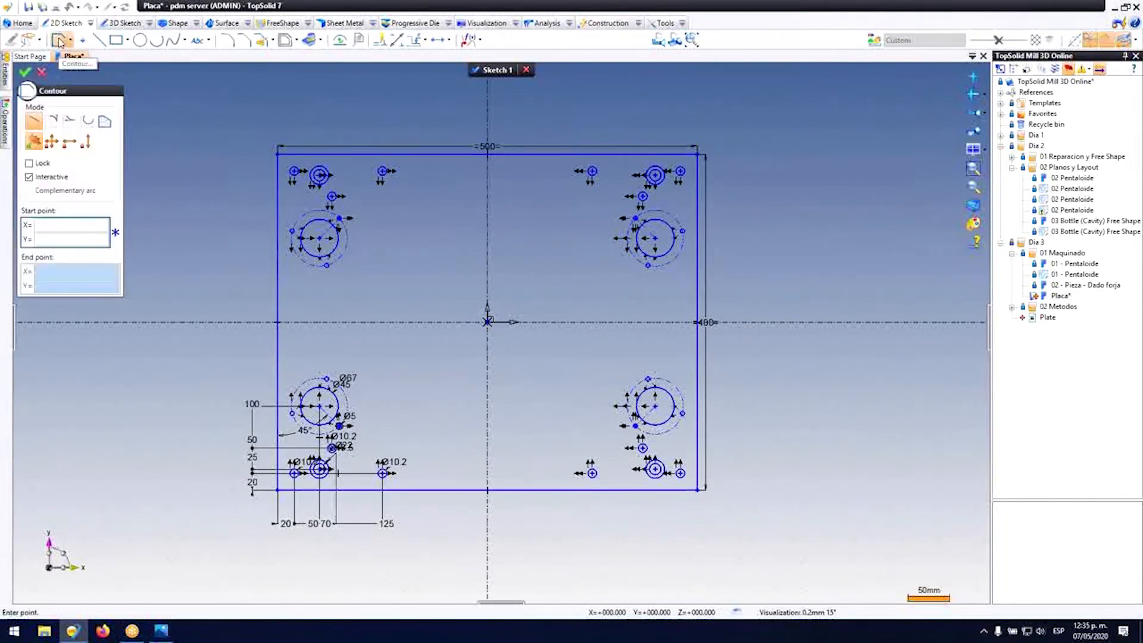
scroll(417, 474, up, 1)
scroll(441, 485, up, 1)
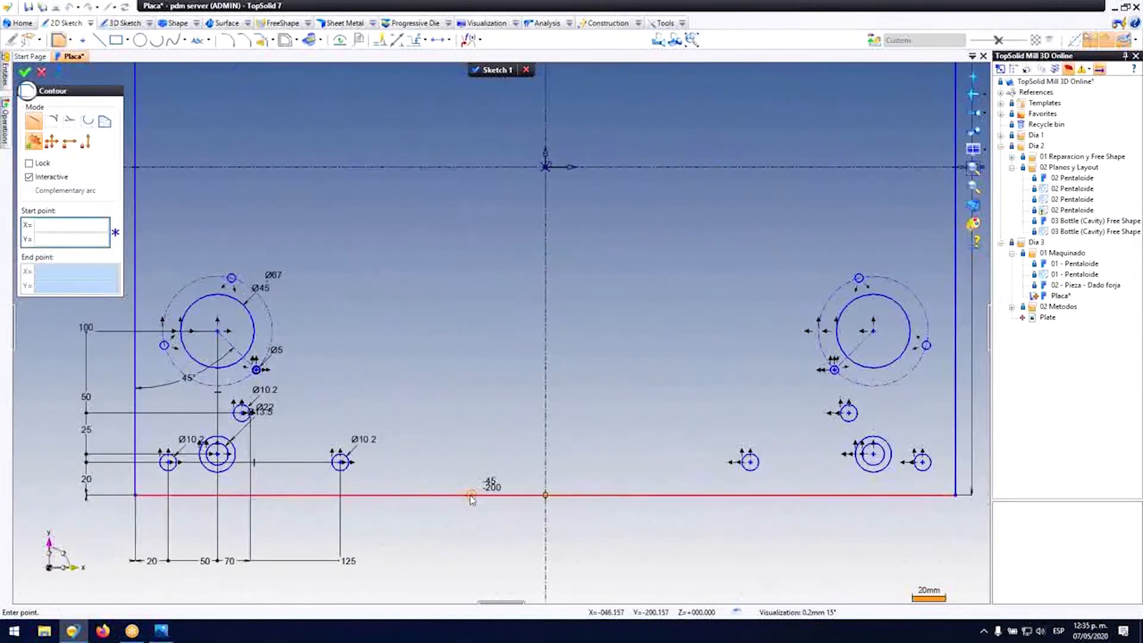
click(471, 496)
click(475, 381)
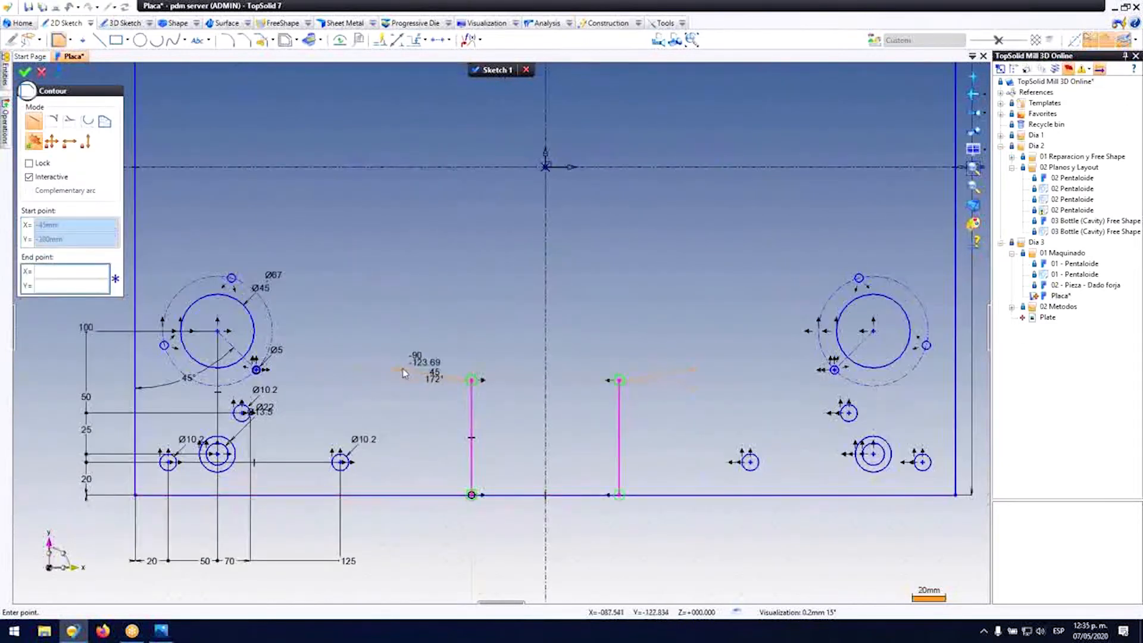
click(408, 377)
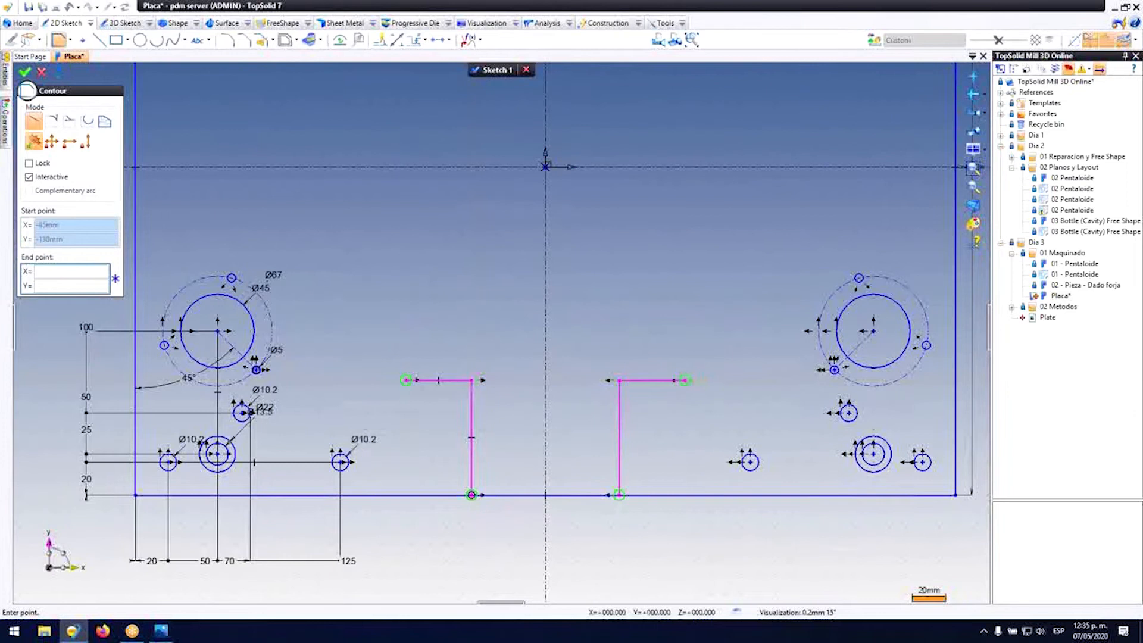
Step: Complete the cutout contour with an arc about 20 mm wide, a vertical line about 60 mm up, a matching arc, and a line to the center axis
click(70, 121)
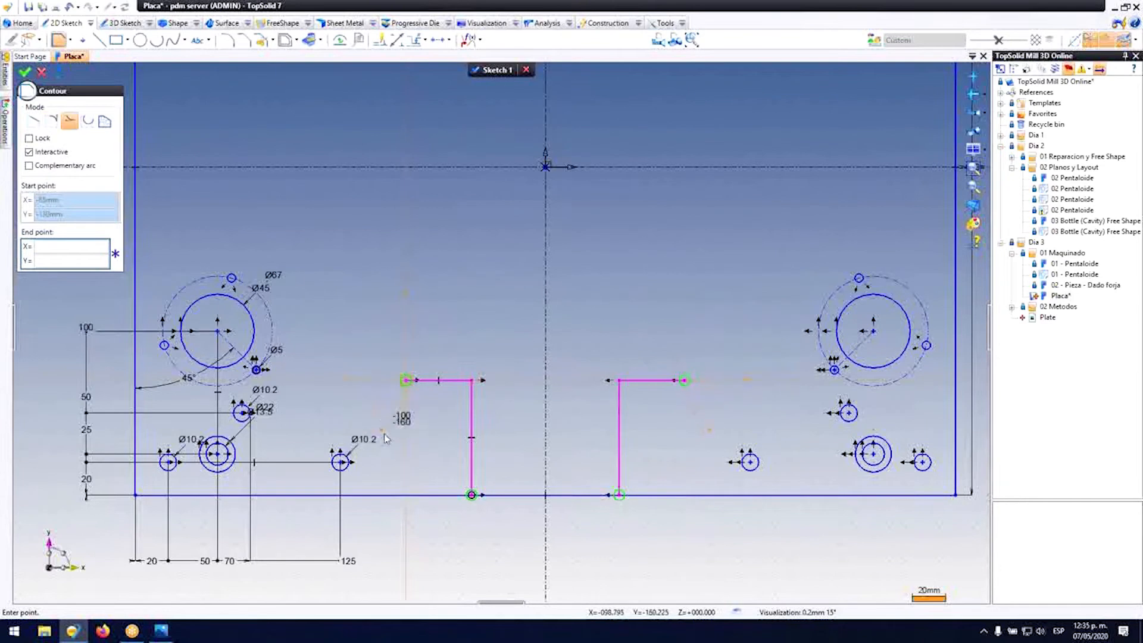
click(375, 379)
click(372, 283)
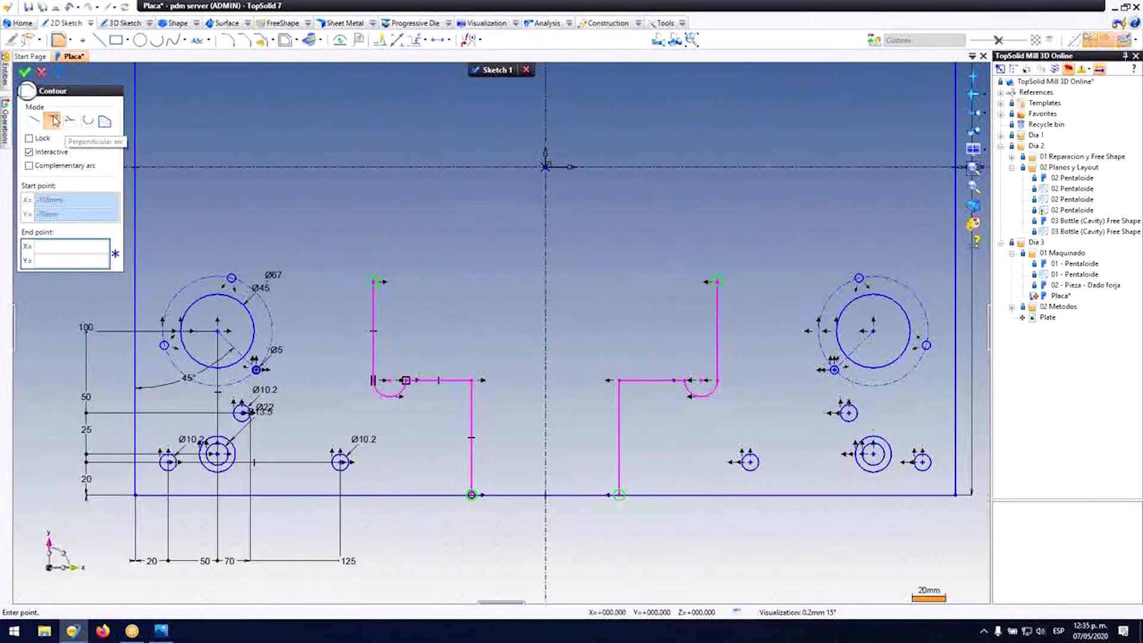
click(407, 287)
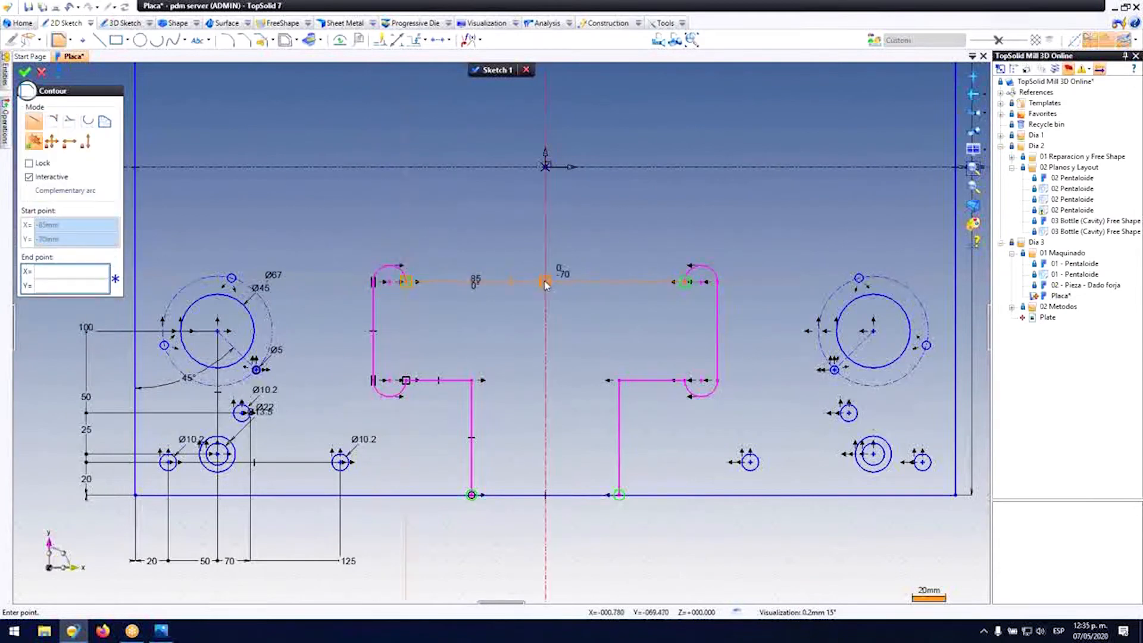
click(546, 283)
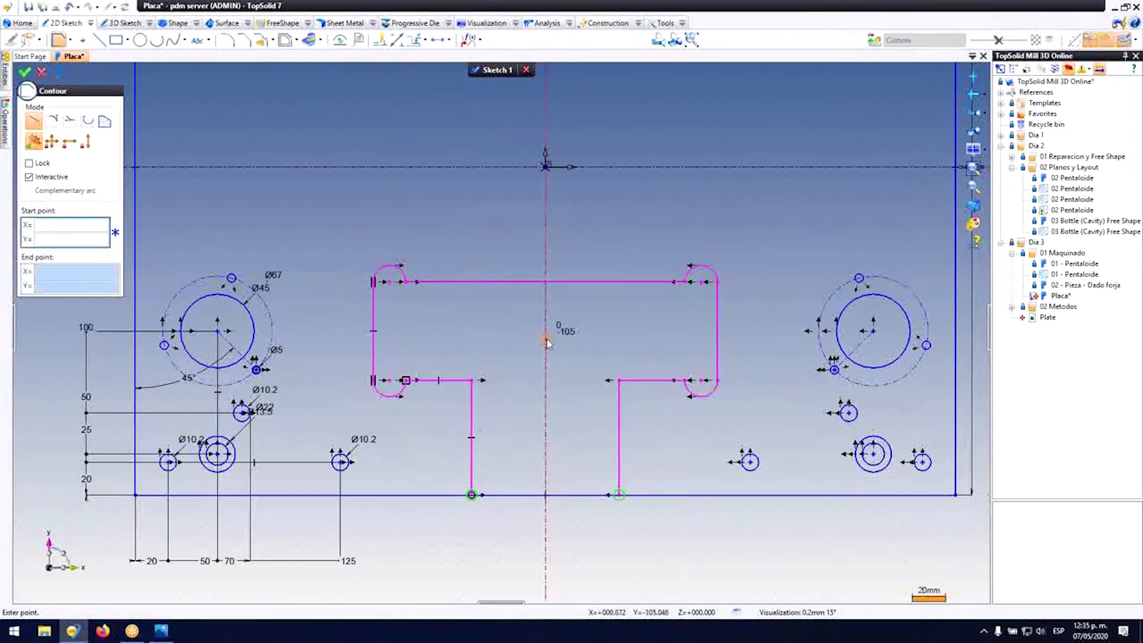
key(Escape)
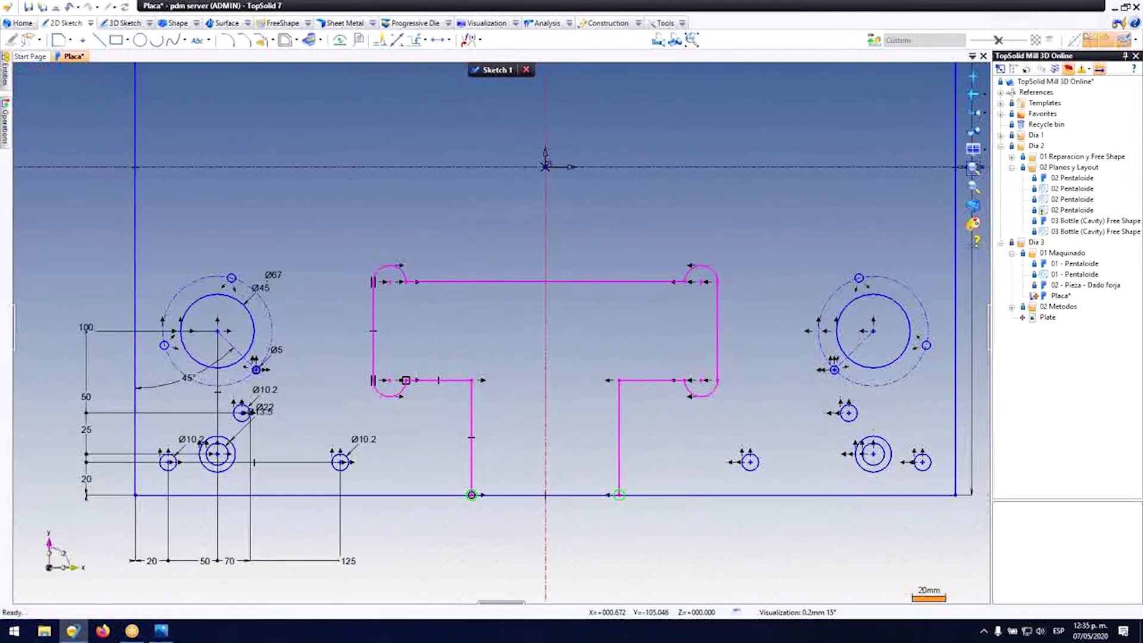
Step: Dimension the cutout's upper-left arc with a radius of 8 mm
click(394, 40)
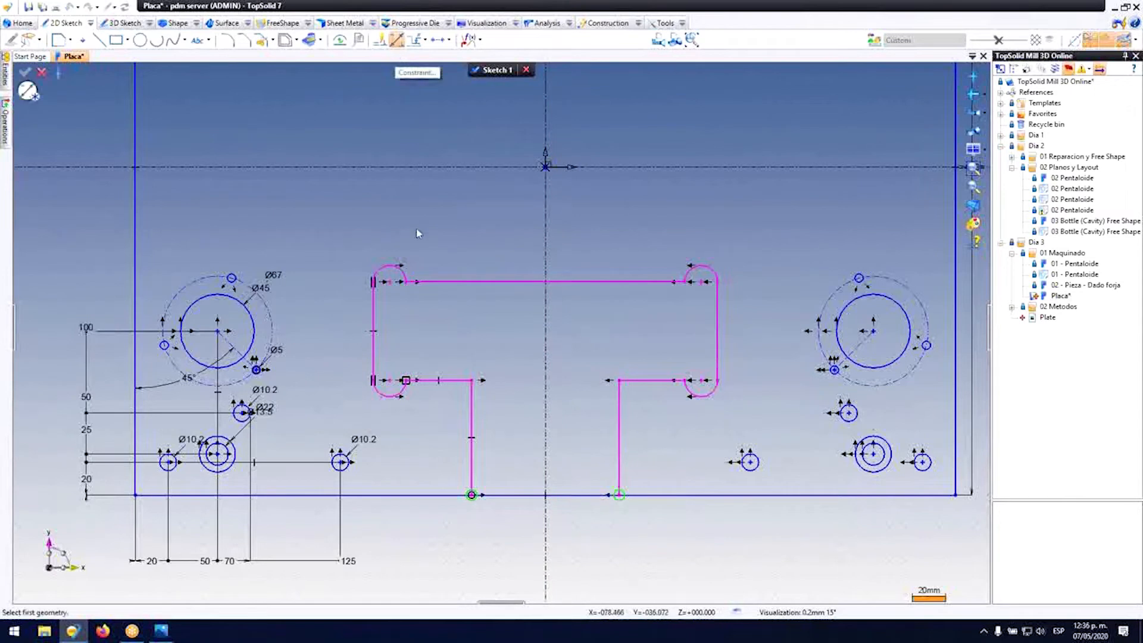
click(384, 272)
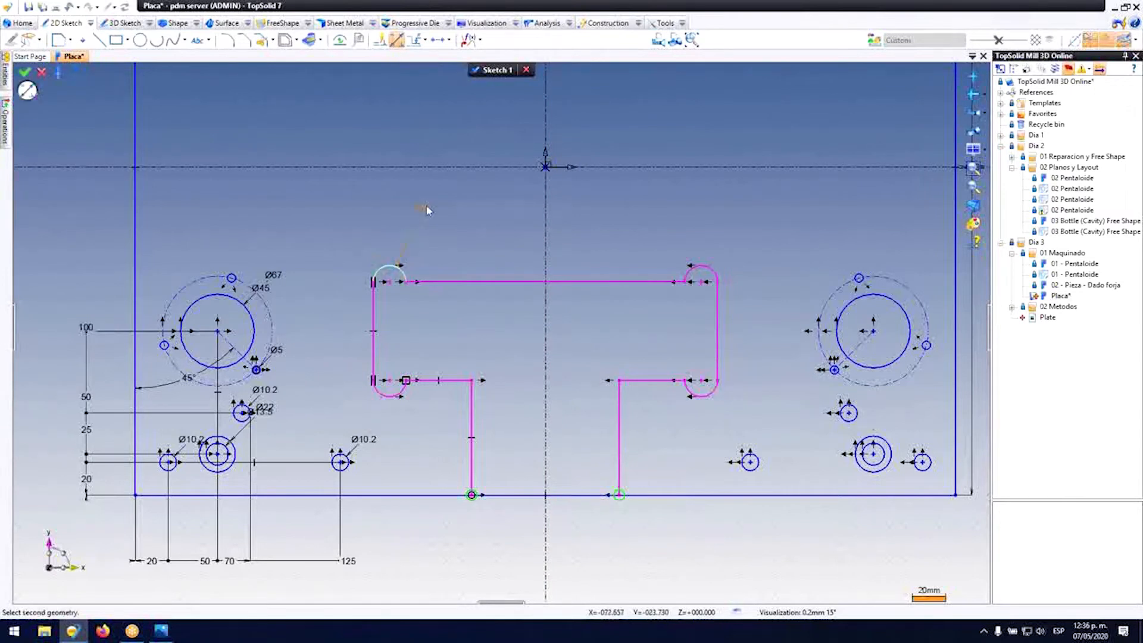
click(426, 210)
text(8)
key(Return)
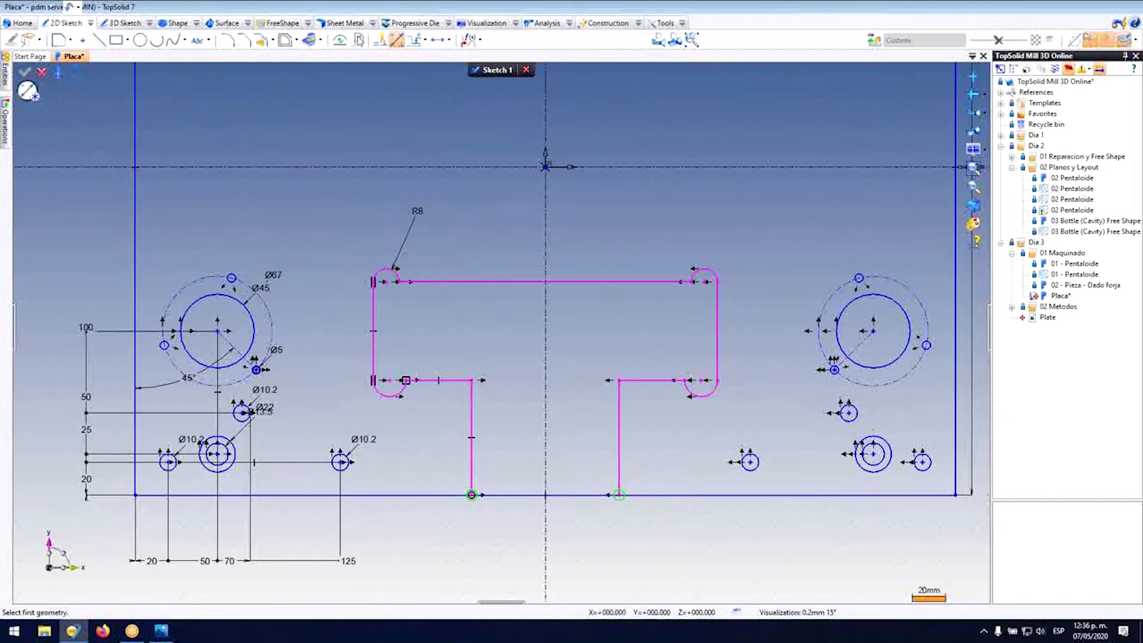
Step: Add an Equality constraint between the cutout's upper-left and lower-left arcs
click(447, 40)
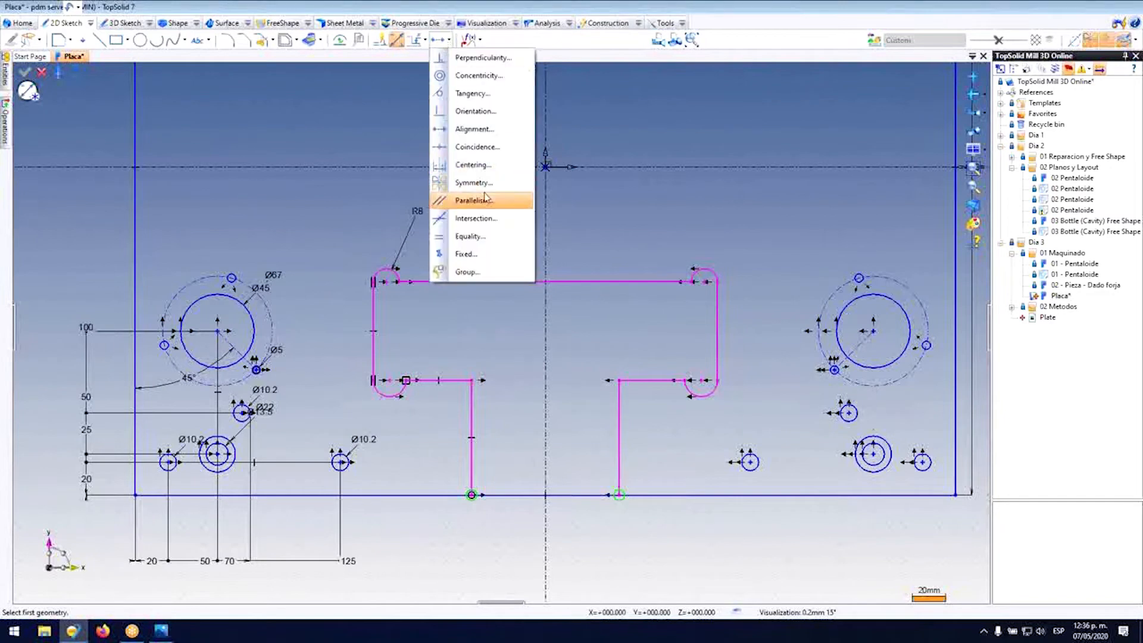
click(468, 236)
click(400, 278)
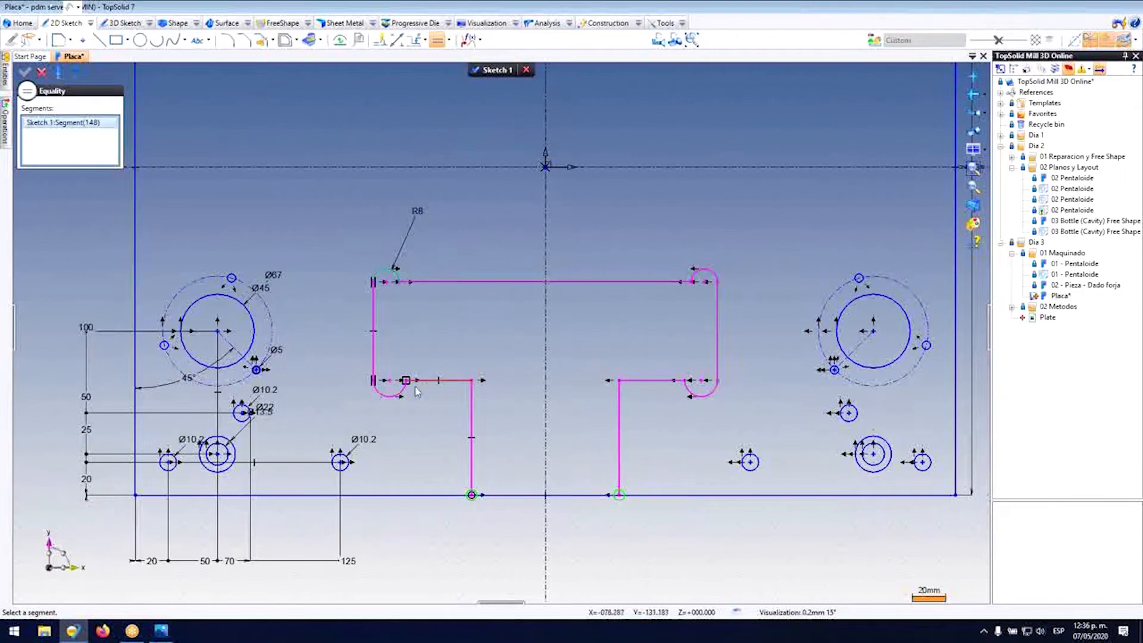
click(405, 395)
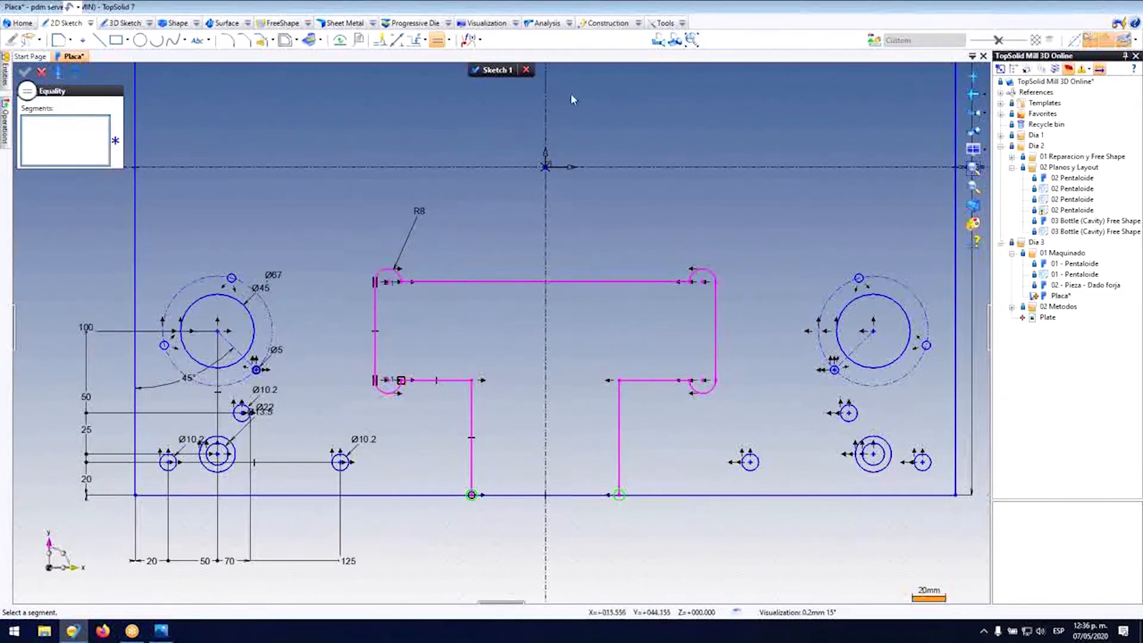
Step: Dimension the vertical distance between the cutout's upper edge and the shoulder edge below it as 40 mm
click(396, 40)
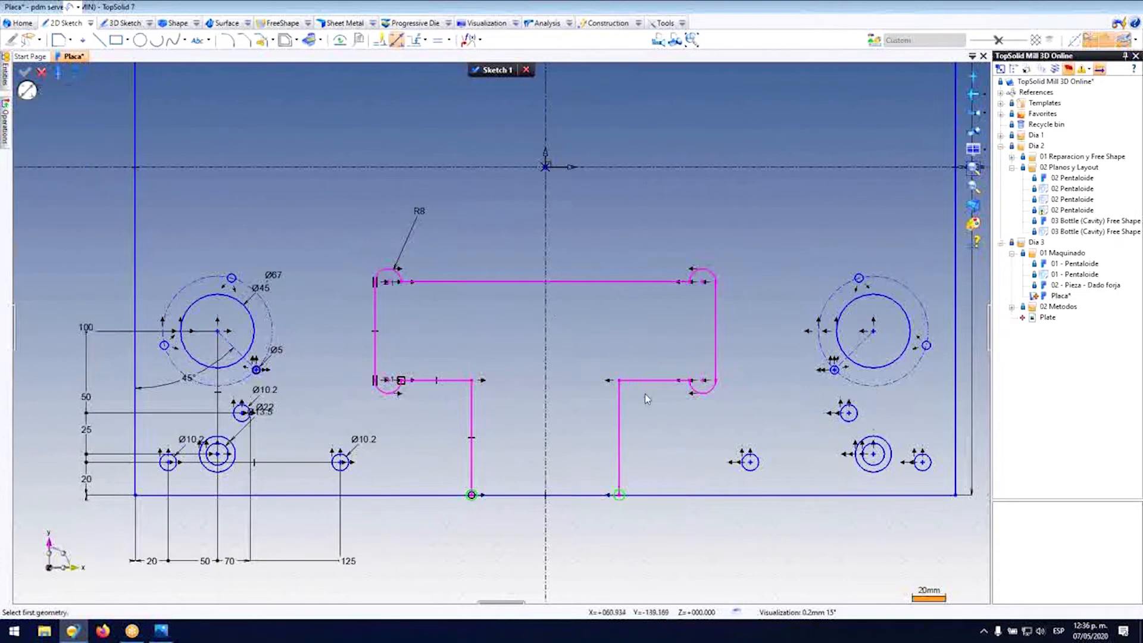
click(639, 345)
click(631, 282)
click(666, 342)
text(40)
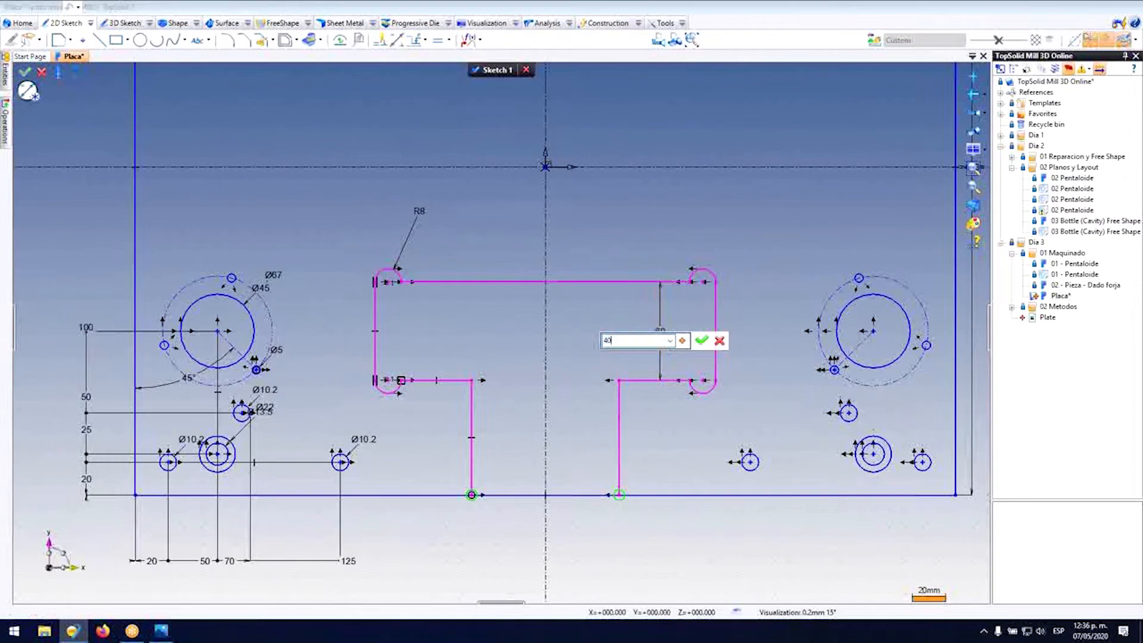
key(Return)
Step: Test the cutout's remaining freedom by pulling its upper-right arc endpoint outward, undoing the first pull
scroll(698, 305, up, 2)
drag(696, 304, 755, 311)
key(ctrl+z)
scroll(720, 304, up, 2)
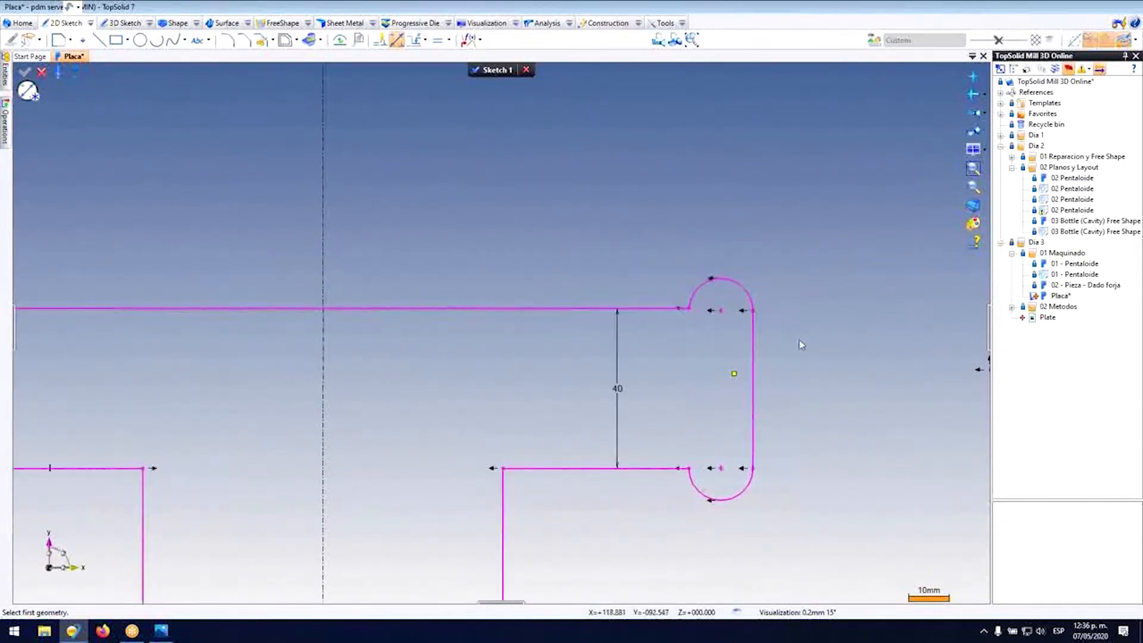
mouse_move(755, 312)
mouse_down()
mouse_move(725, 268)
mouse_move(797, 311)
mouse_move(799, 296)
mouse_up()
scroll(650, 454, down, 2)
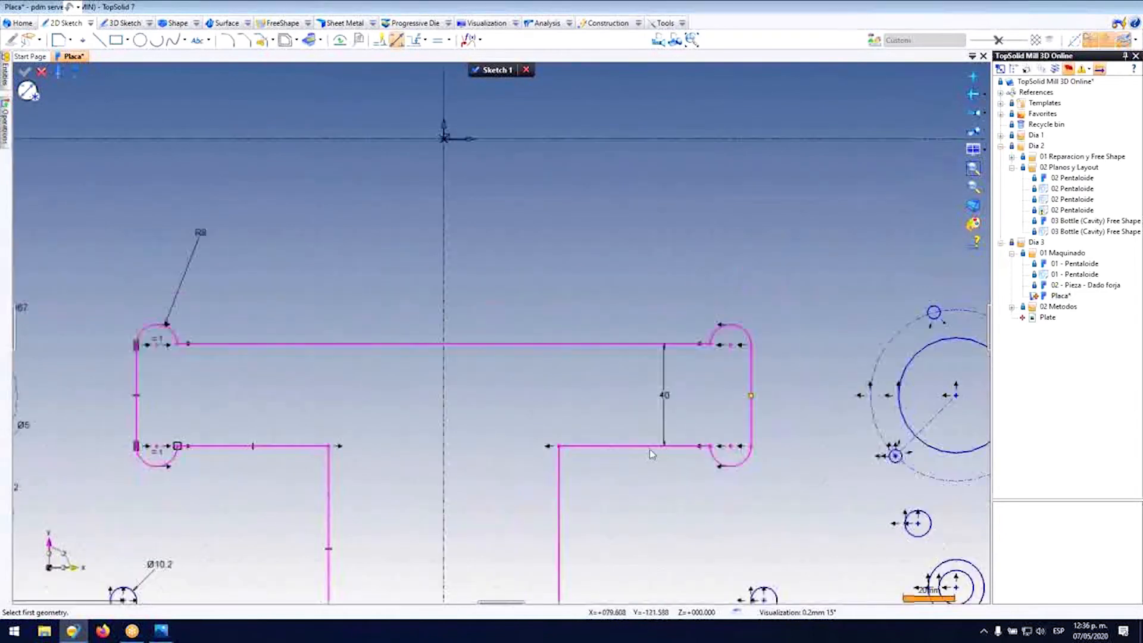
Step: Apply Alignment constraints between the inner endpoint and the center of both the upper-left and lower-left cutout arcs
click(449, 40)
click(485, 130)
scroll(232, 316, up, 2)
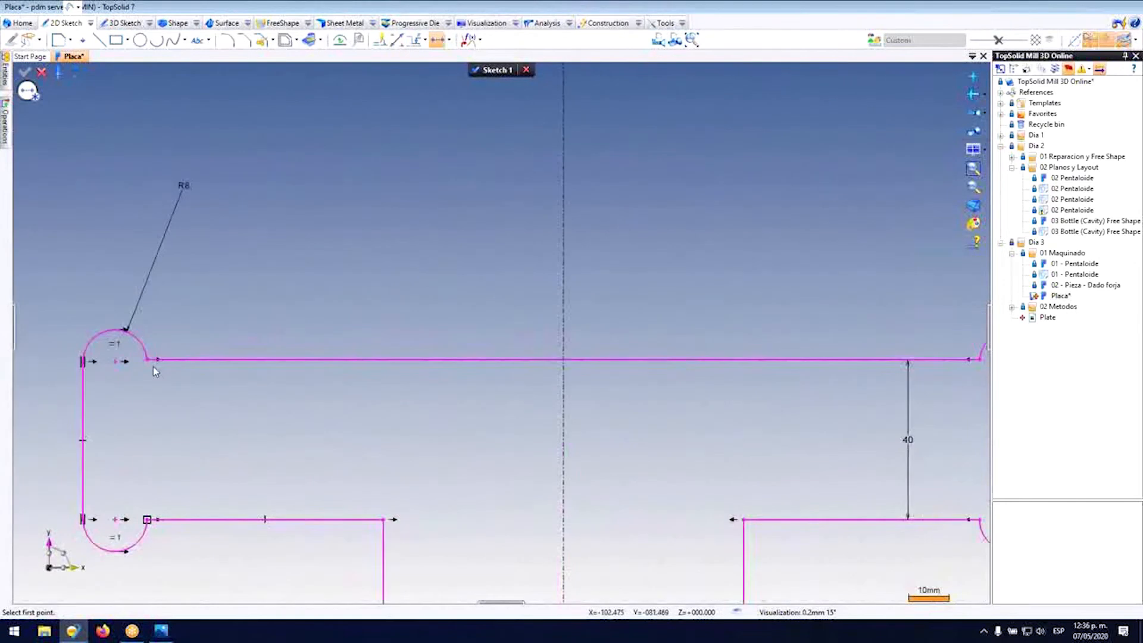
click(148, 362)
click(119, 364)
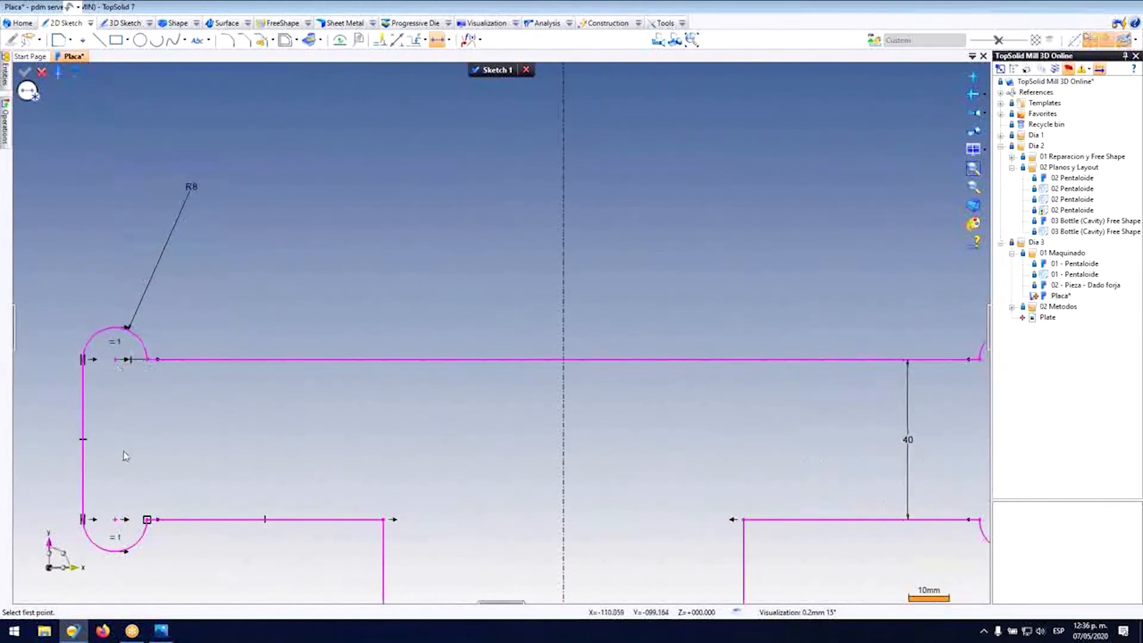
click(146, 520)
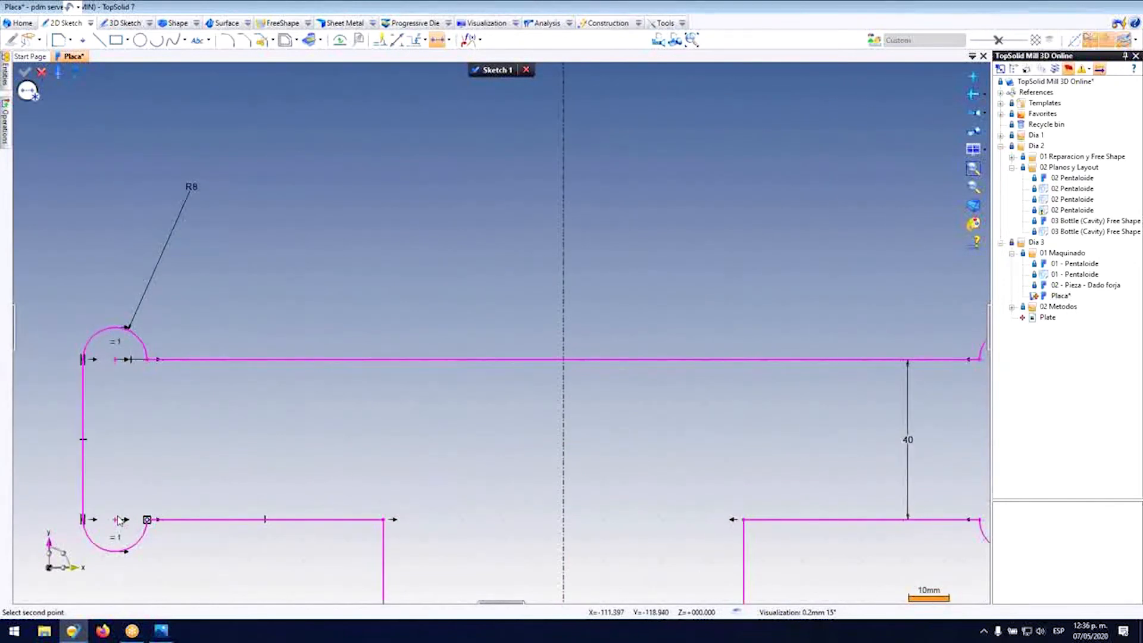
click(117, 522)
scroll(238, 390, down, 2)
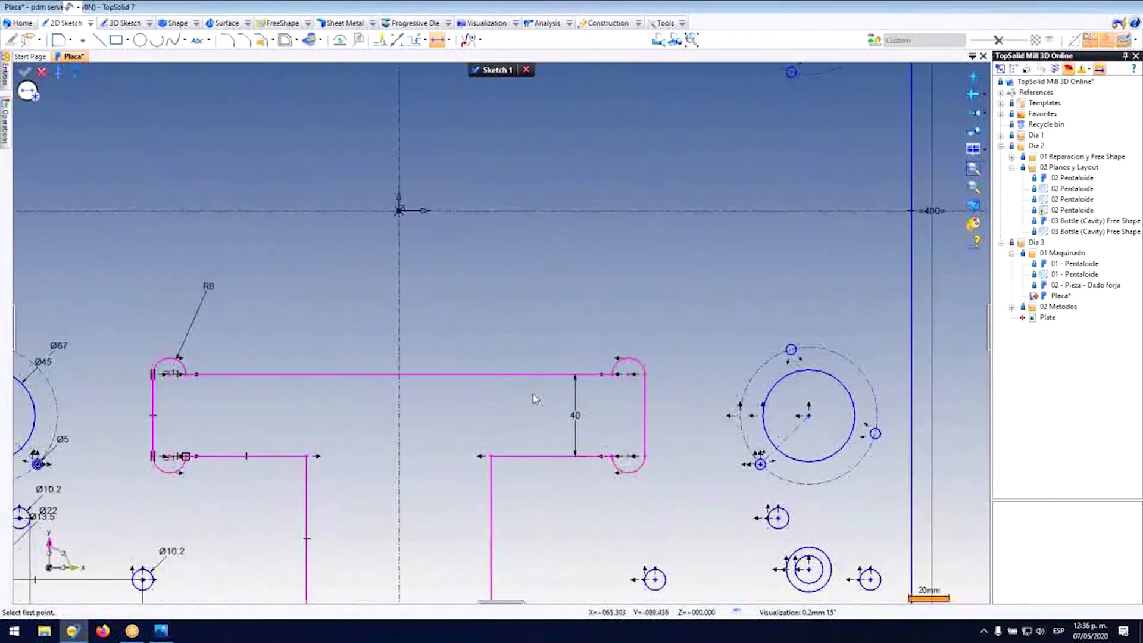
Step: Dimension the cutout's upper edge at 160 mm from the plate's lower edge
click(396, 40)
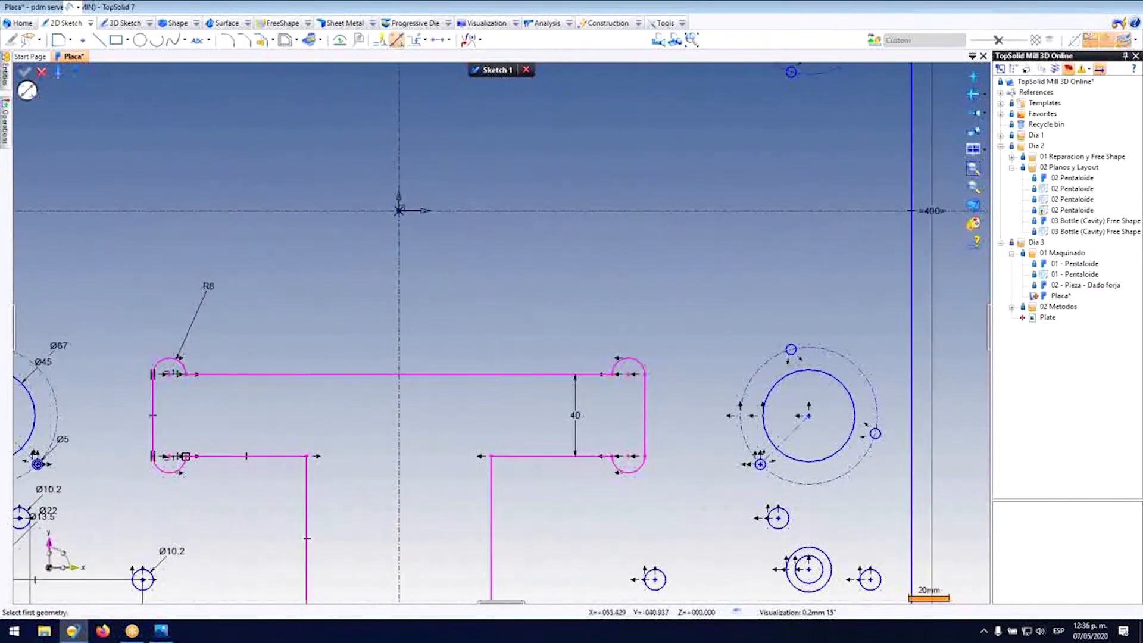
click(536, 374)
scroll(533, 327, down, 3)
click(546, 449)
click(549, 423)
text(160)
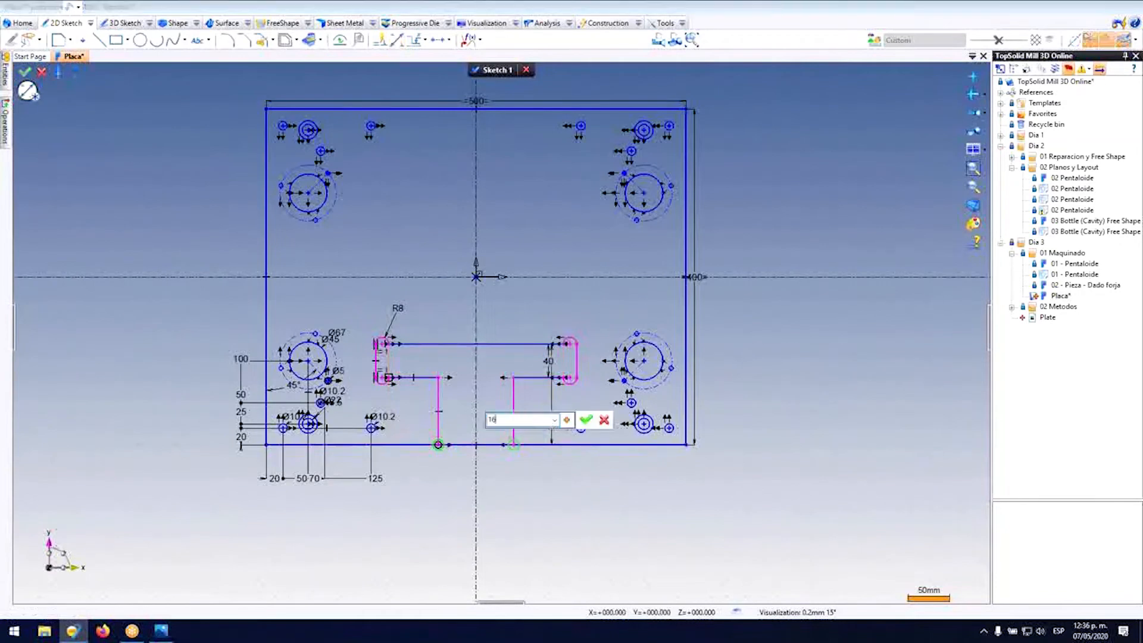
key(Return)
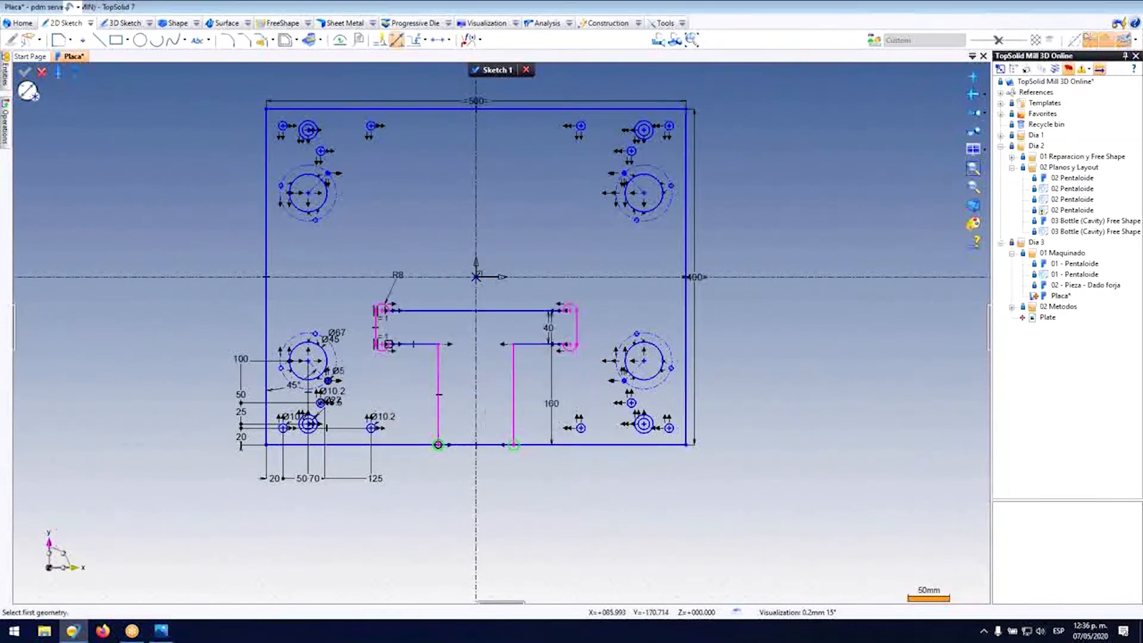
Step: Dimension the width between the cutout's two lower vertical lines as 110 mm
click(512, 367)
click(435, 372)
click(456, 504)
text(110)
key(Return)
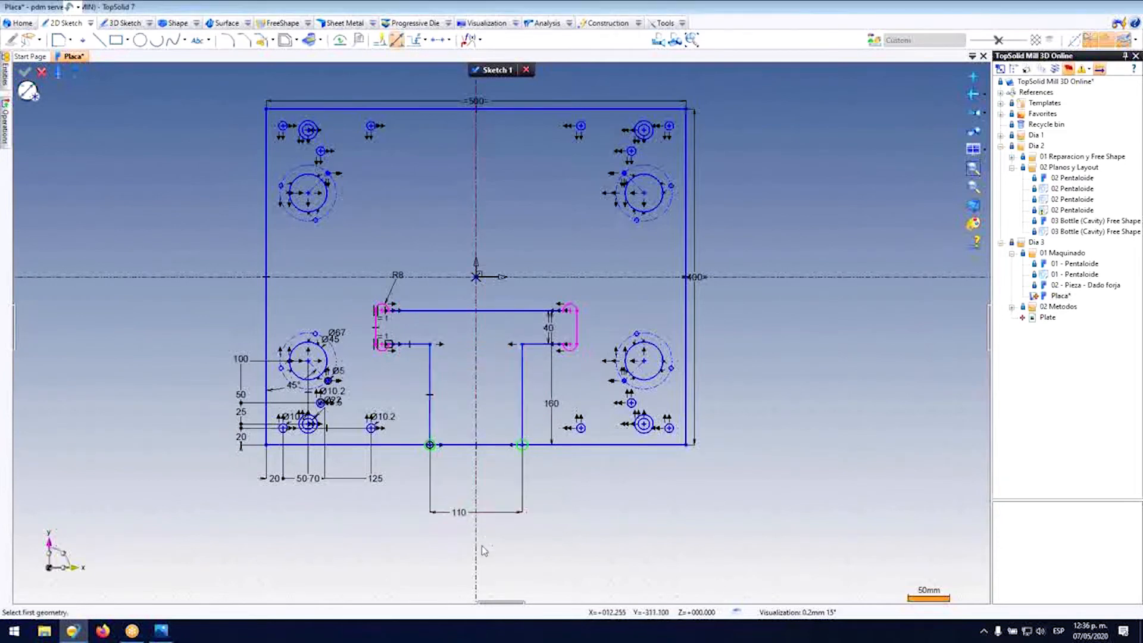
Step: Consult the Plate drawing image and dimension the lower-left cutout arc's center at 180 mm from the plate's left edge
click(162, 632)
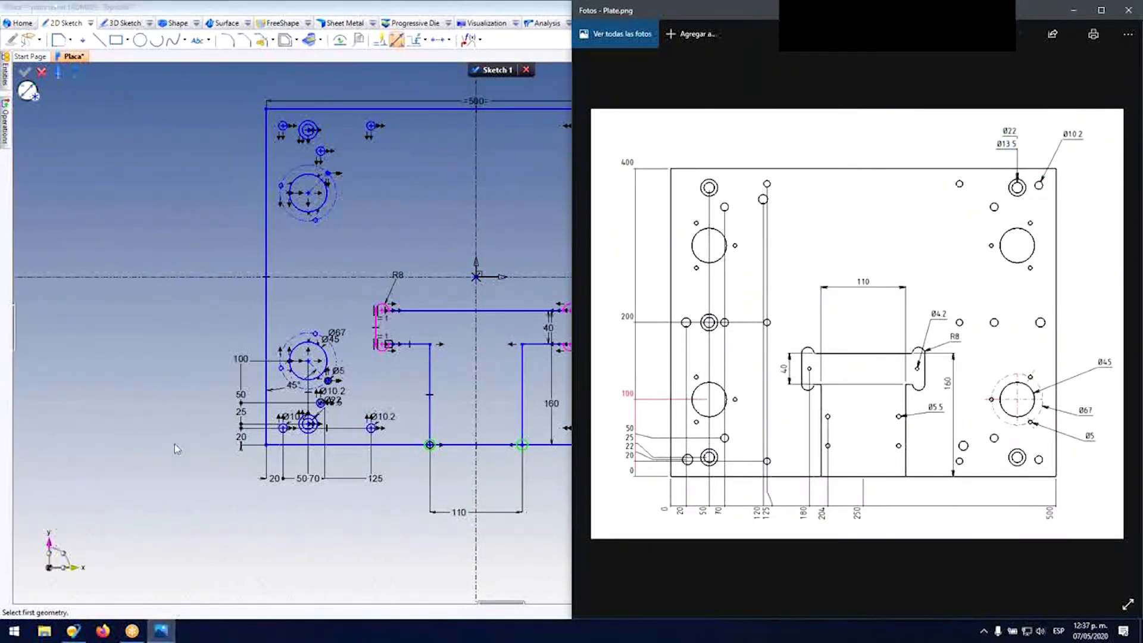
scroll(419, 322, up, 2)
click(415, 190)
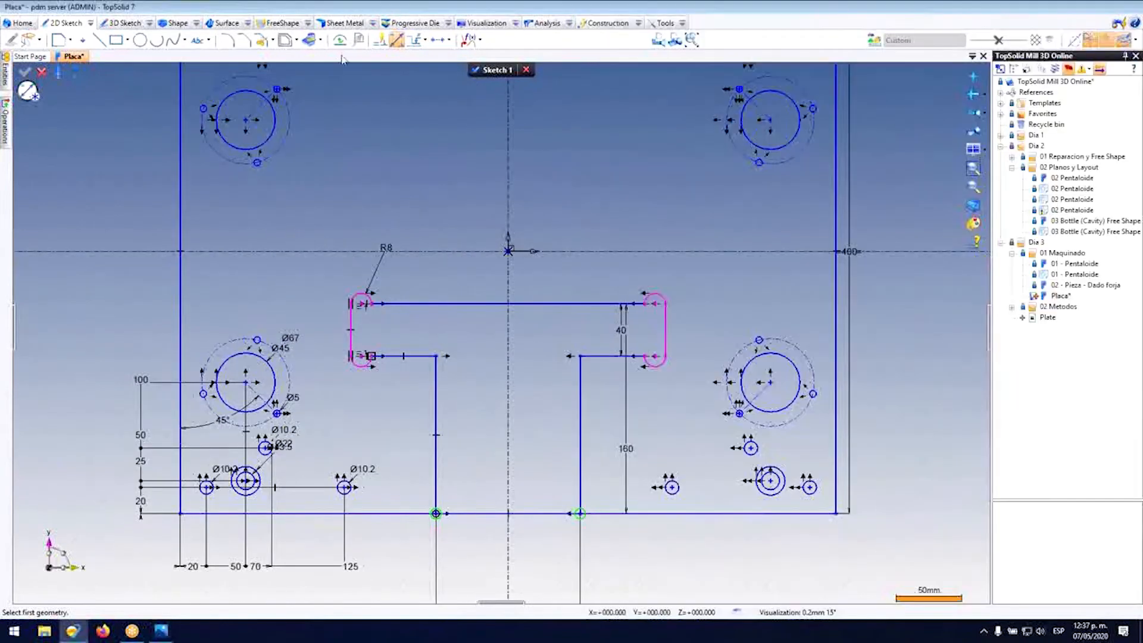
click(181, 323)
scroll(327, 358, up, 2)
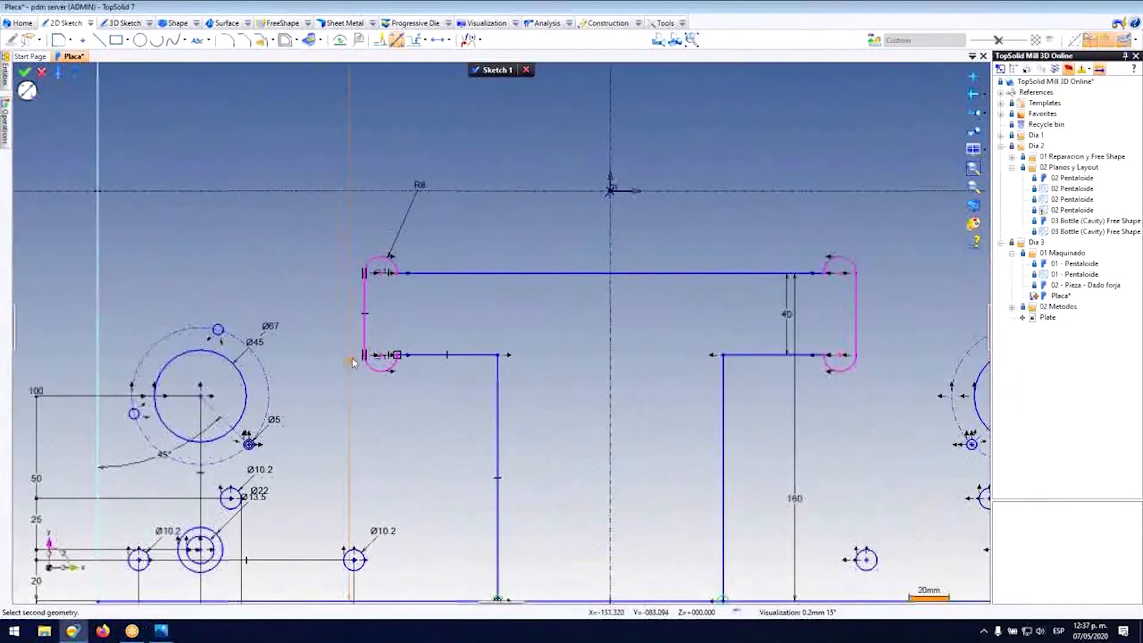
click(379, 364)
scroll(379, 364, down, 2)
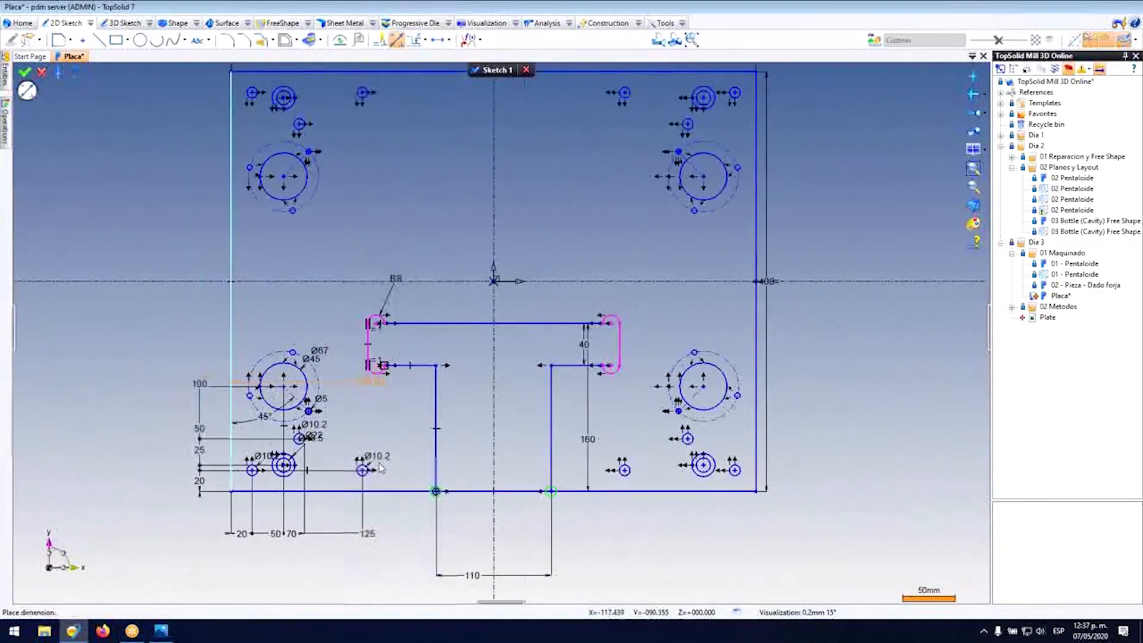
scroll(372, 517, up, 1)
click(373, 517)
text(180)
key(Return)
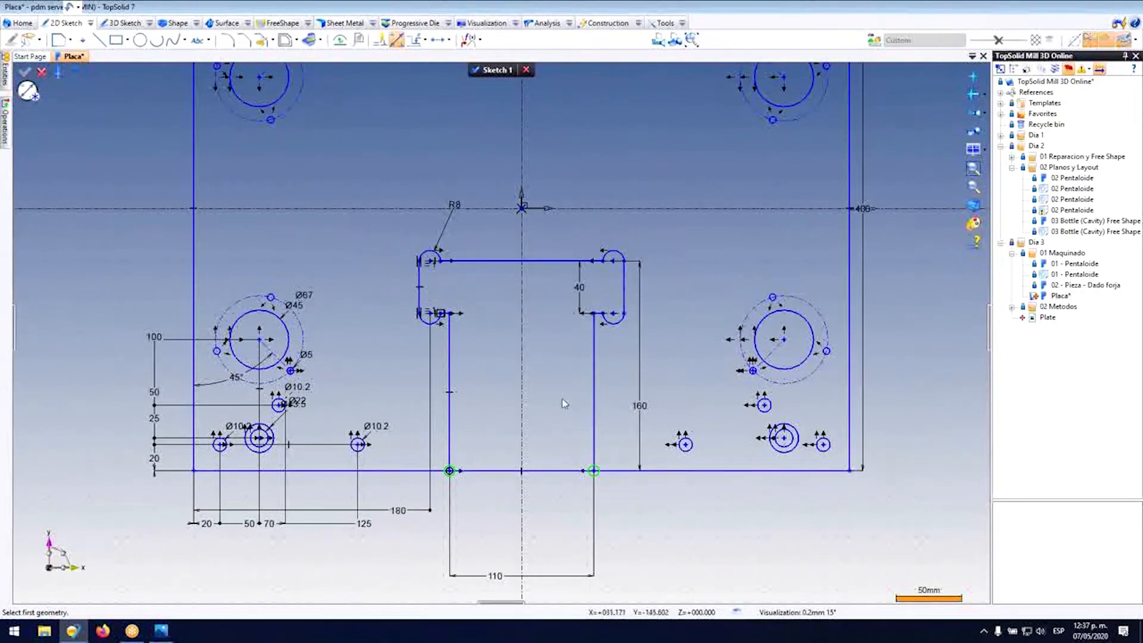
Step: Finish editing Sketch 1 and save the Placa document
scroll(524, 273, up, 3)
scroll(494, 269, down, 4)
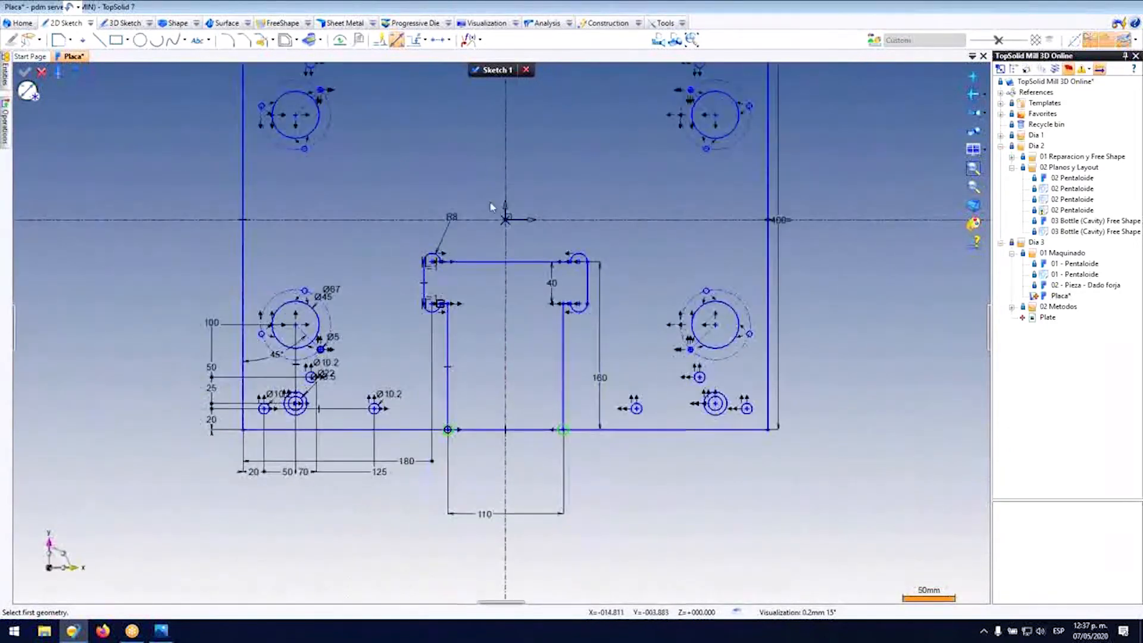
click(492, 70)
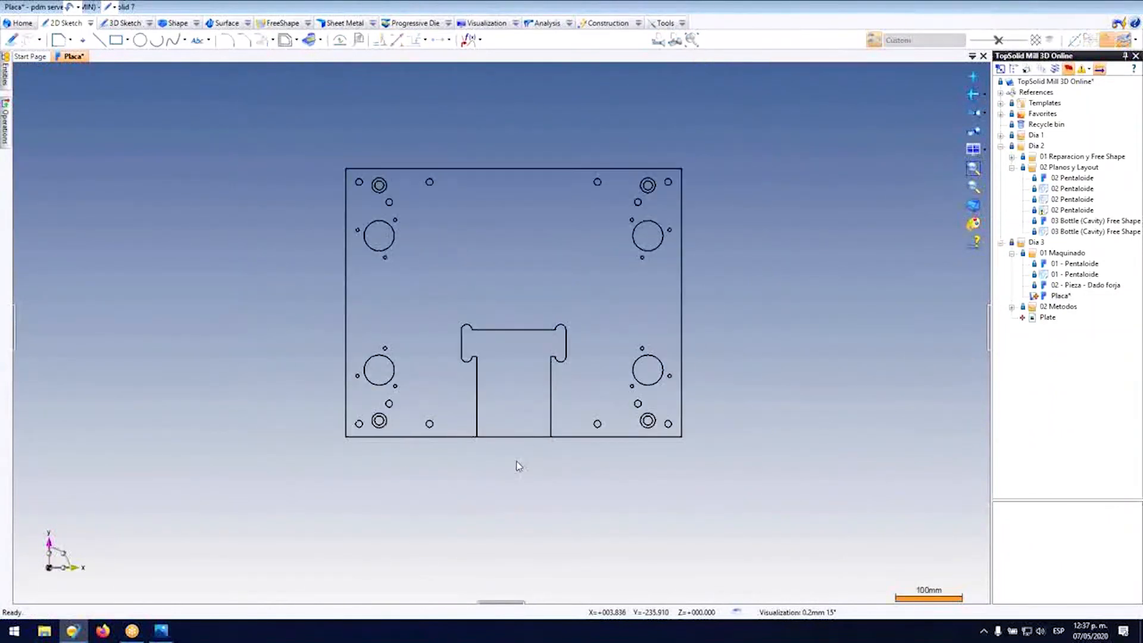
click(29, 6)
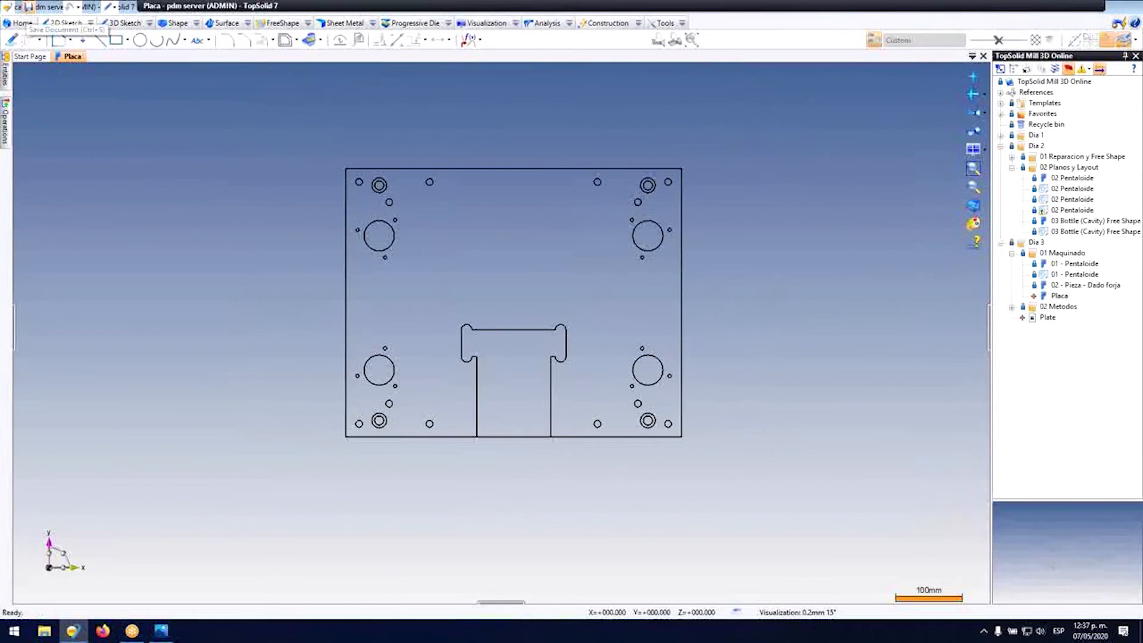
Step: Create a new Machining document from the Placa part using the Blank Template
right_click(69, 56)
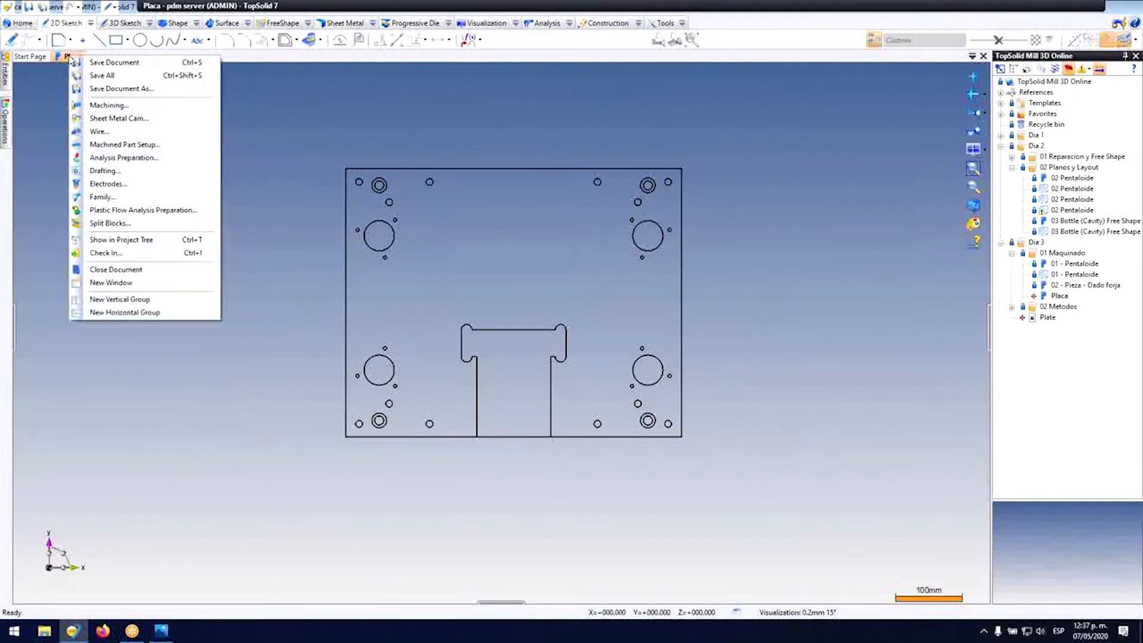
click(107, 106)
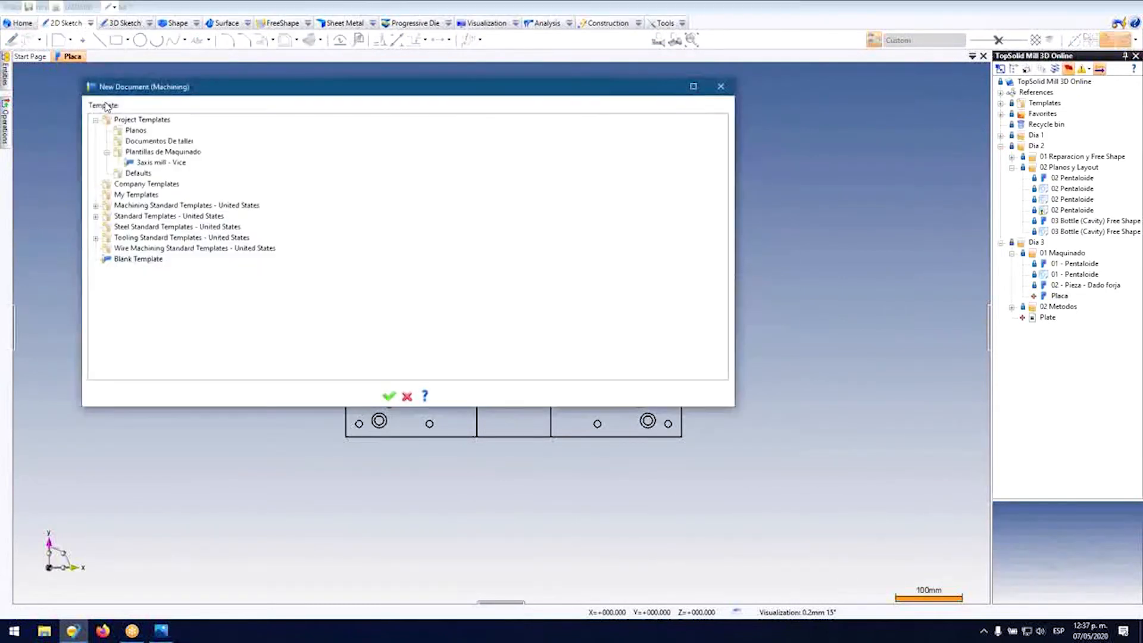
click(150, 259)
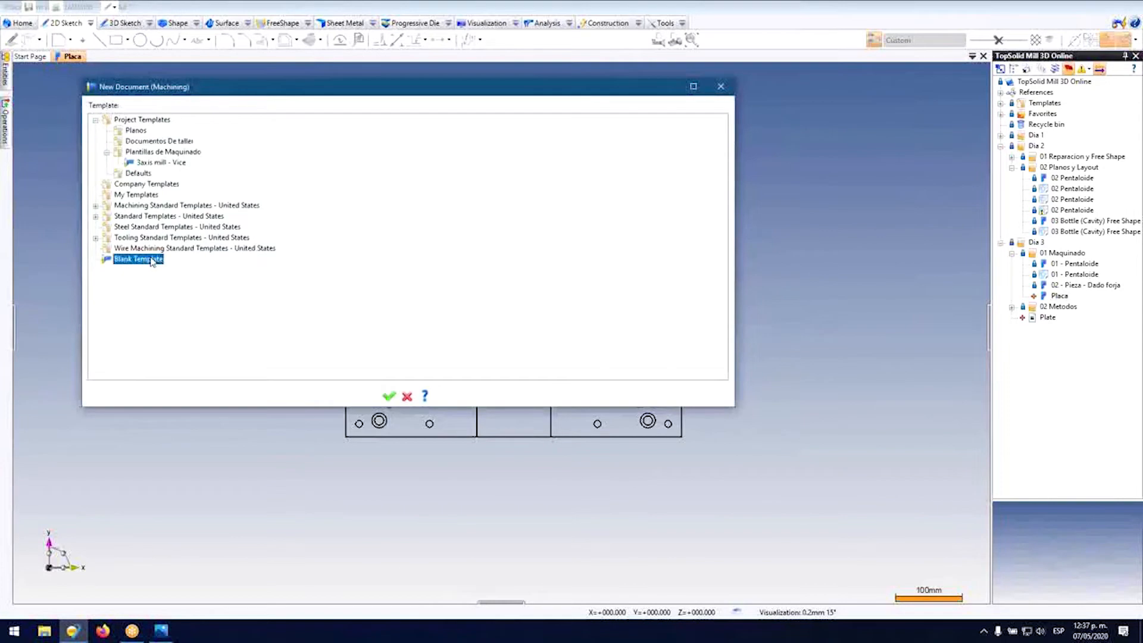
click(388, 394)
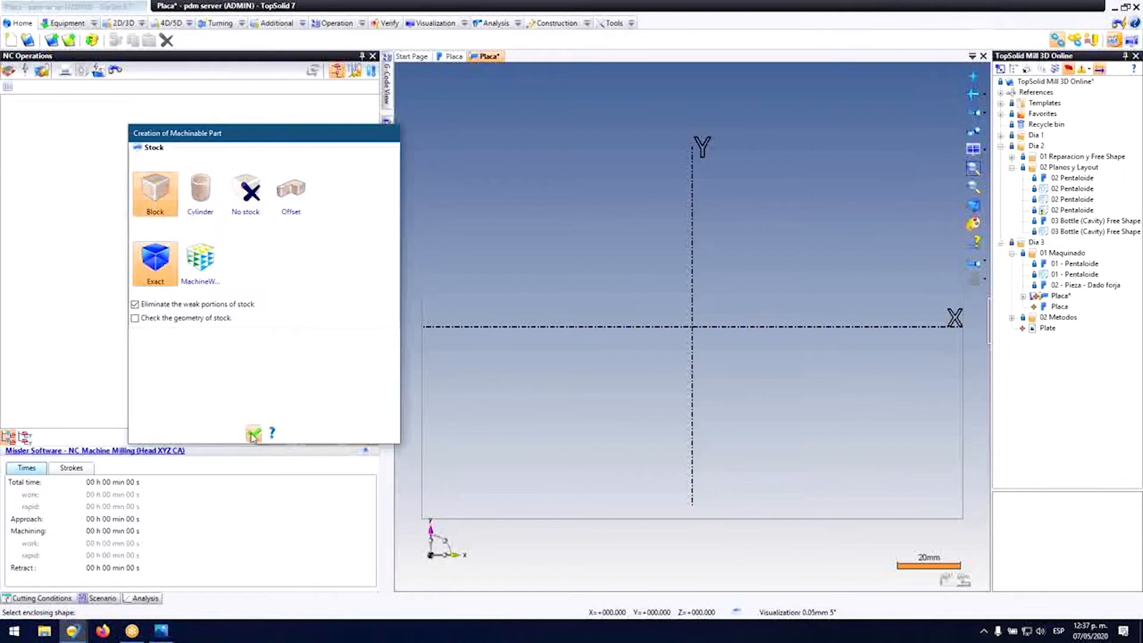
Step: Try to create the machinable part with an exact Block stock, and dismiss the resulting message
click(249, 434)
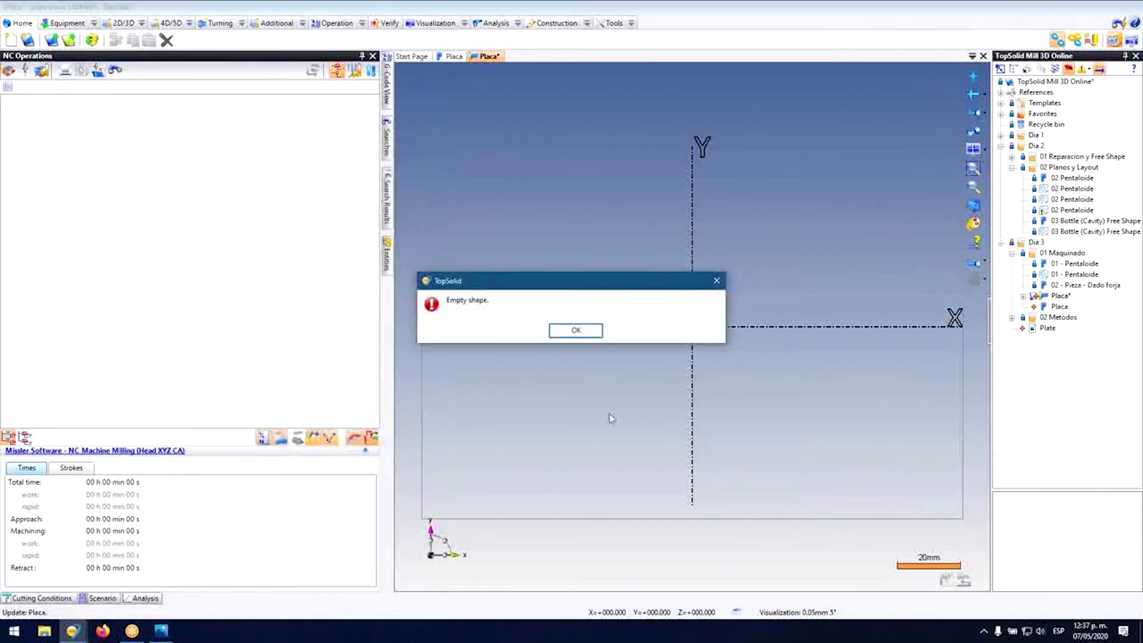
click(575, 331)
click(561, 327)
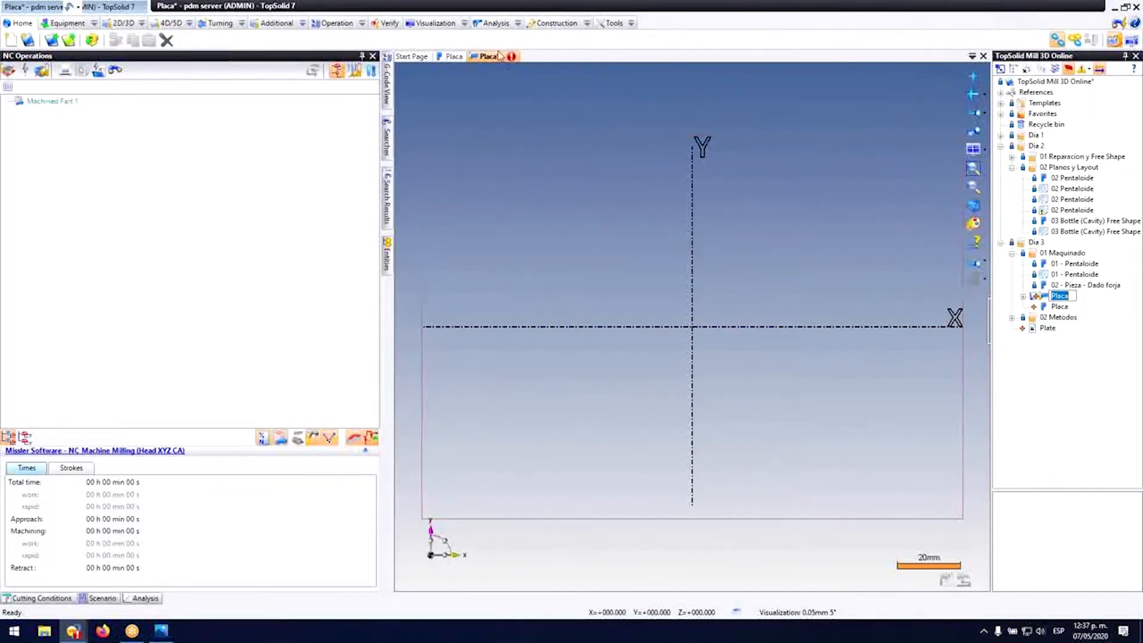
Step: Return to the Placa part document and keep its entities tree displayed with the Representations expanded
click(454, 56)
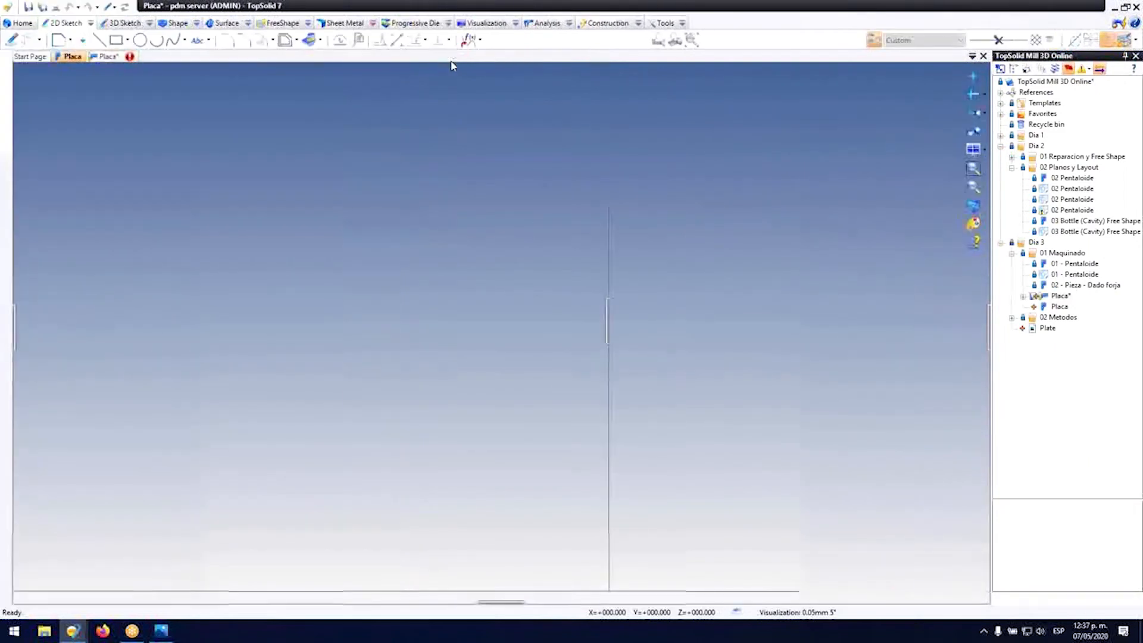
mouse_move(740, 147)
mouse_down()
mouse_move(397, 487)
mouse_move(327, 498)
mouse_up()
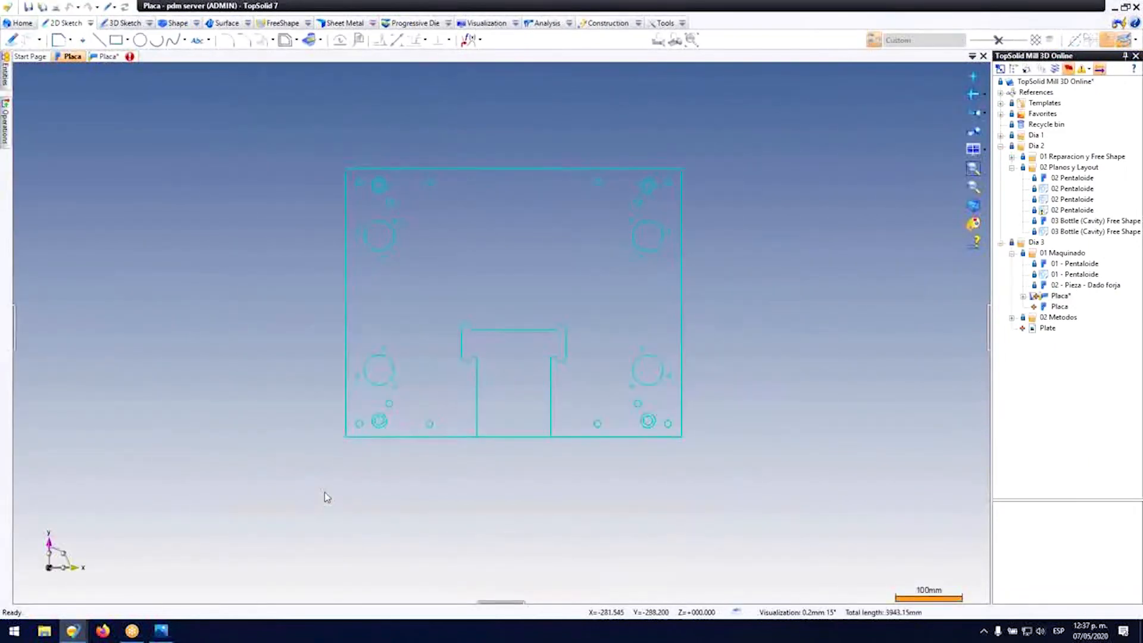
click(6, 73)
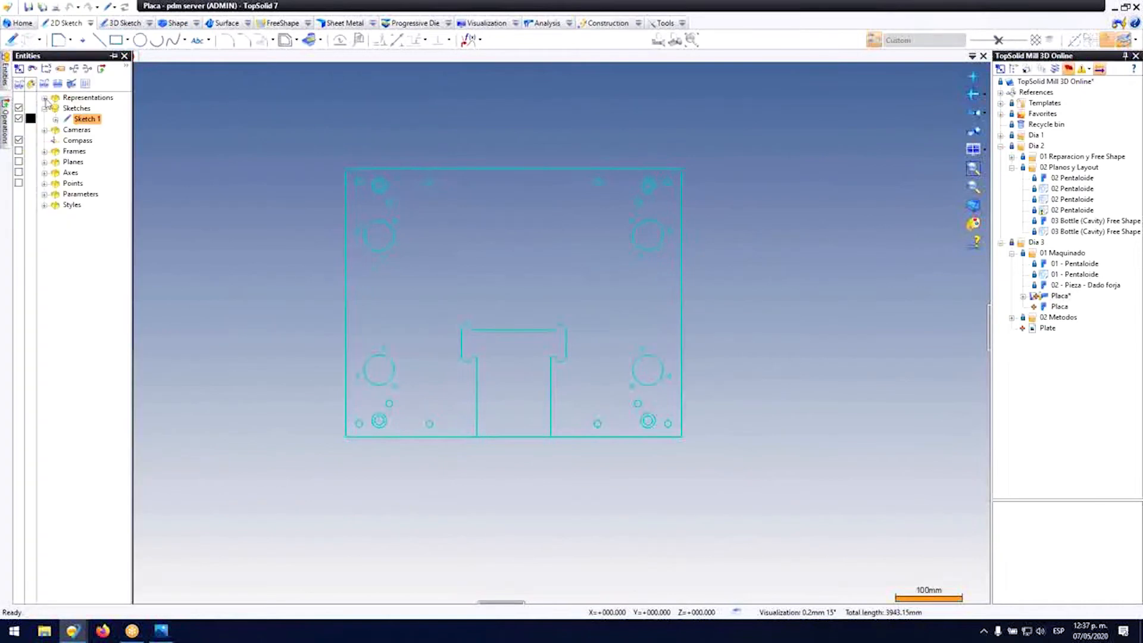
click(45, 97)
click(86, 109)
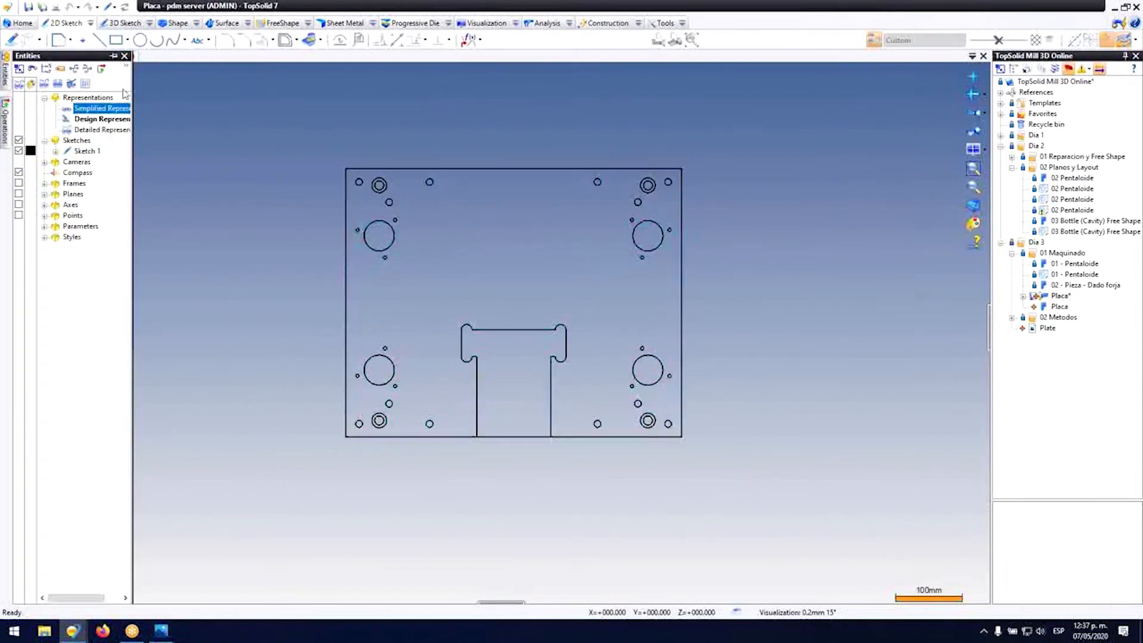
click(113, 56)
Step: Add Sketch 1 to the Simplified Representation and the Detailed Representation
click(74, 152)
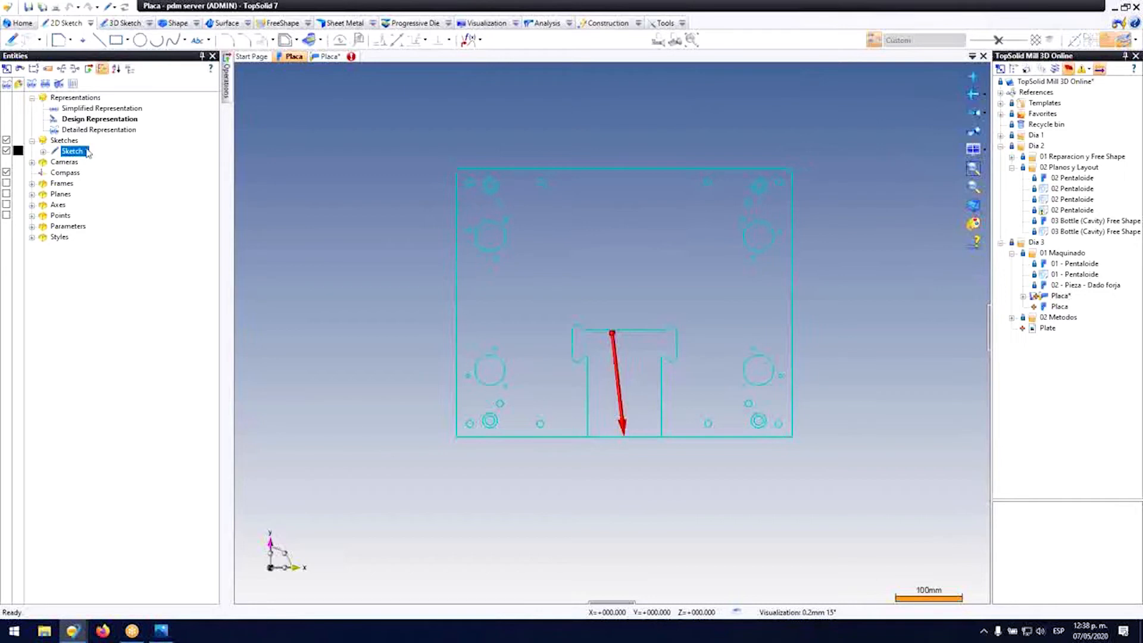
drag(84, 153, 89, 109)
mouse_move(70, 153)
mouse_down()
mouse_move(77, 118)
mouse_move(76, 135)
mouse_move(87, 131)
mouse_up()
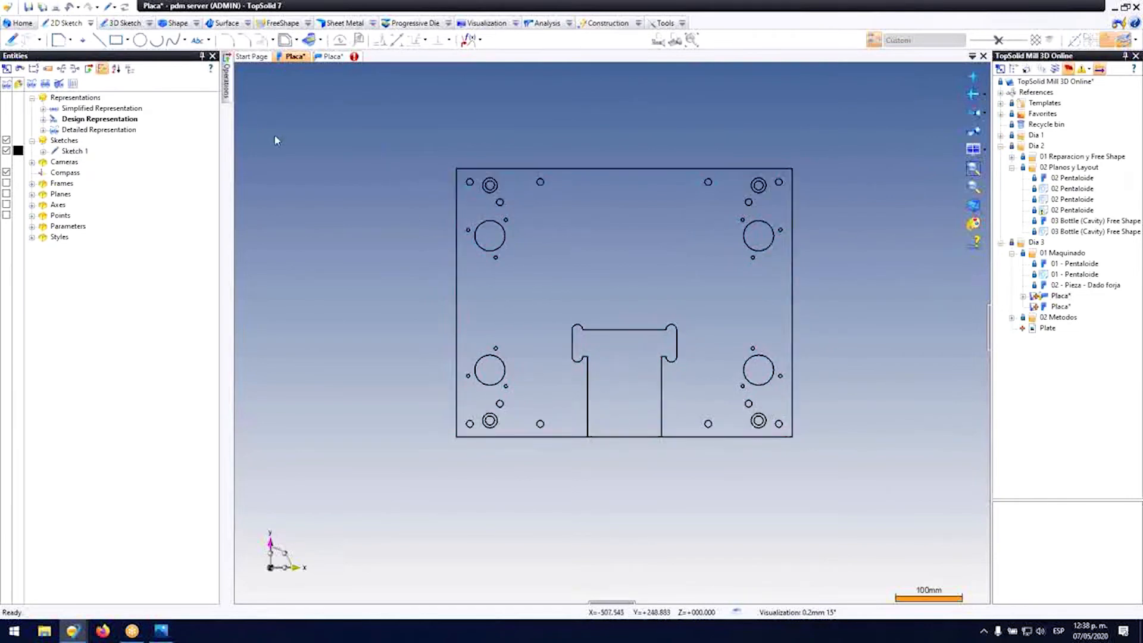
Step: Expand the Simplified, Design and Detailed Representations to check which entities each one contains
click(97, 110)
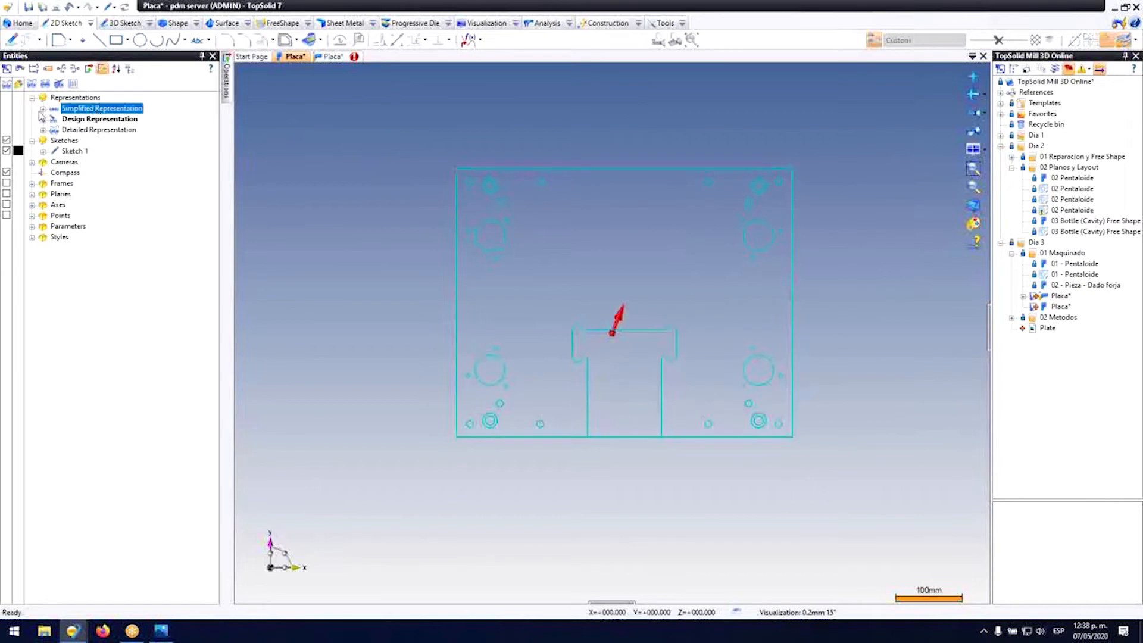
click(43, 109)
click(43, 130)
click(43, 151)
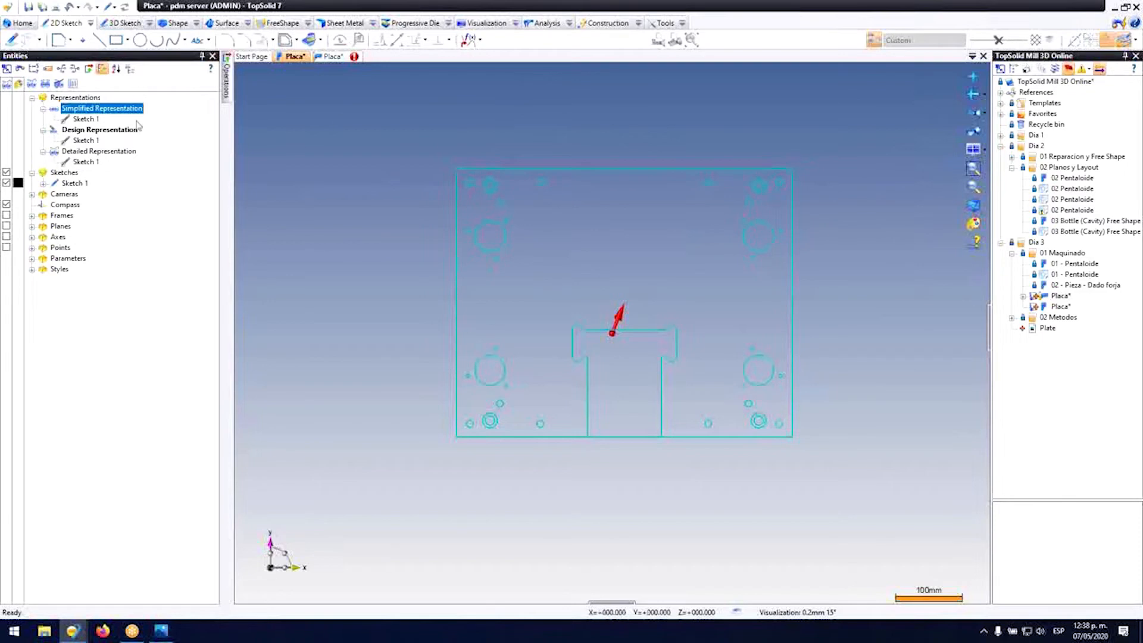
Step: Return to the Placa machining document, tuck away its entities tree, and save all open documents
click(334, 64)
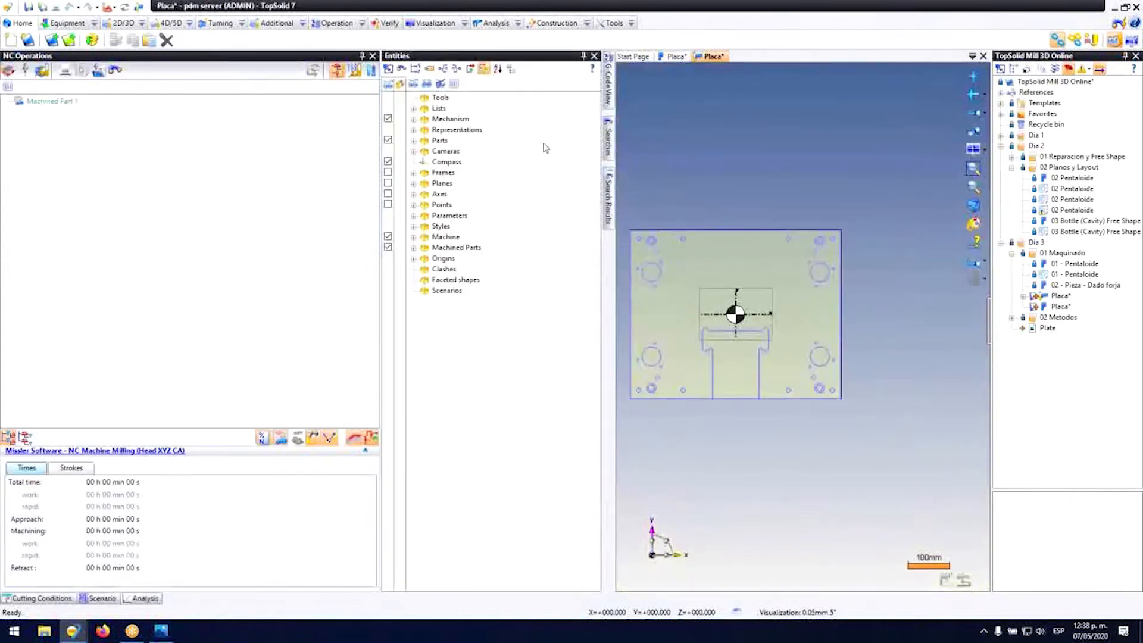
click(582, 56)
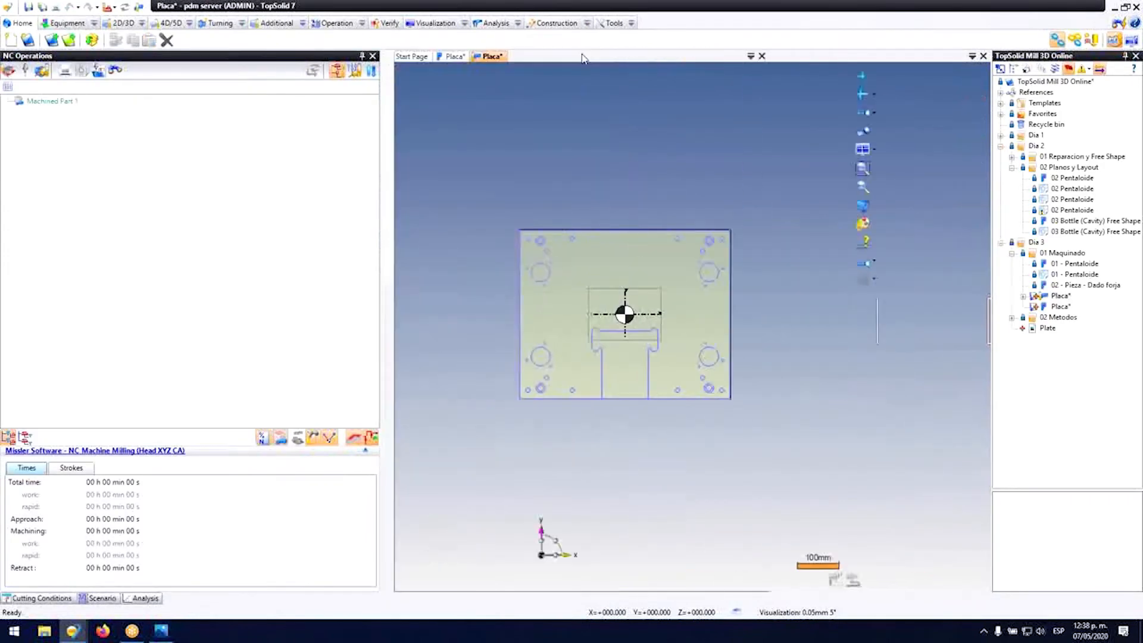
middle_drag(599, 357, 592, 270)
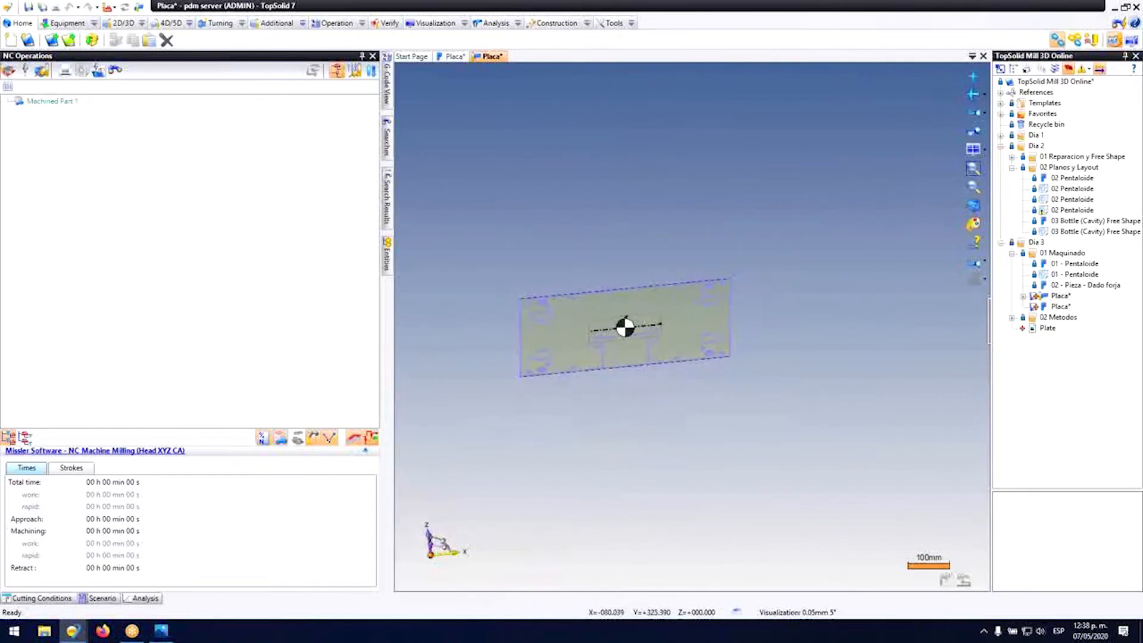
click(42, 7)
middle_drag(512, 295, 538, 333)
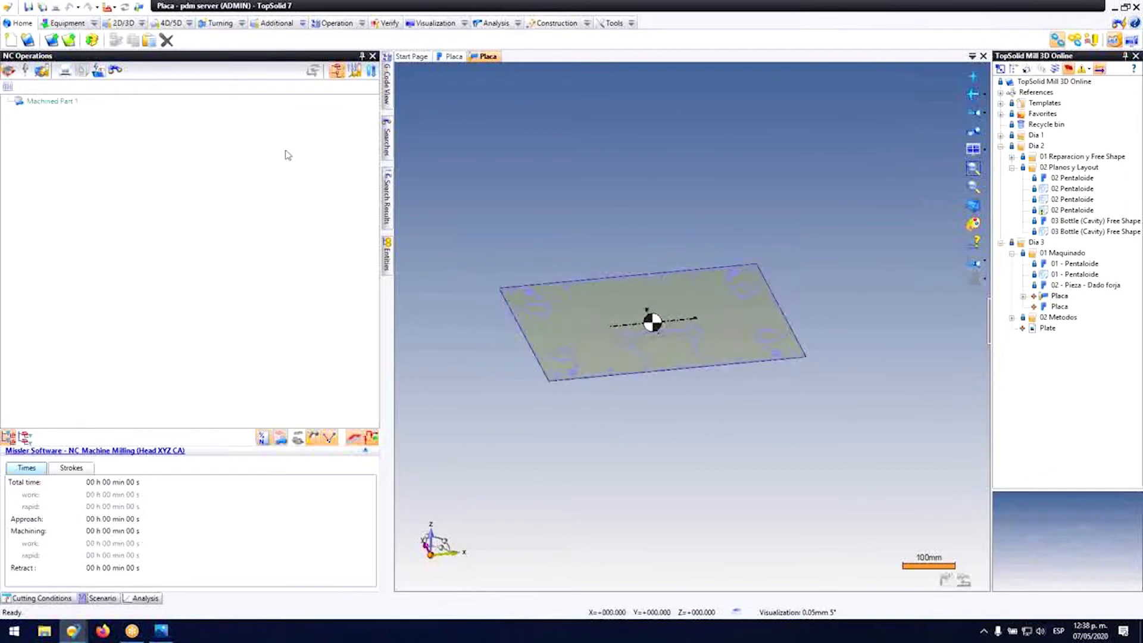
Step: Open the setup document of Machined Part 1 and show its finish and block stock settings
right_click(37, 101)
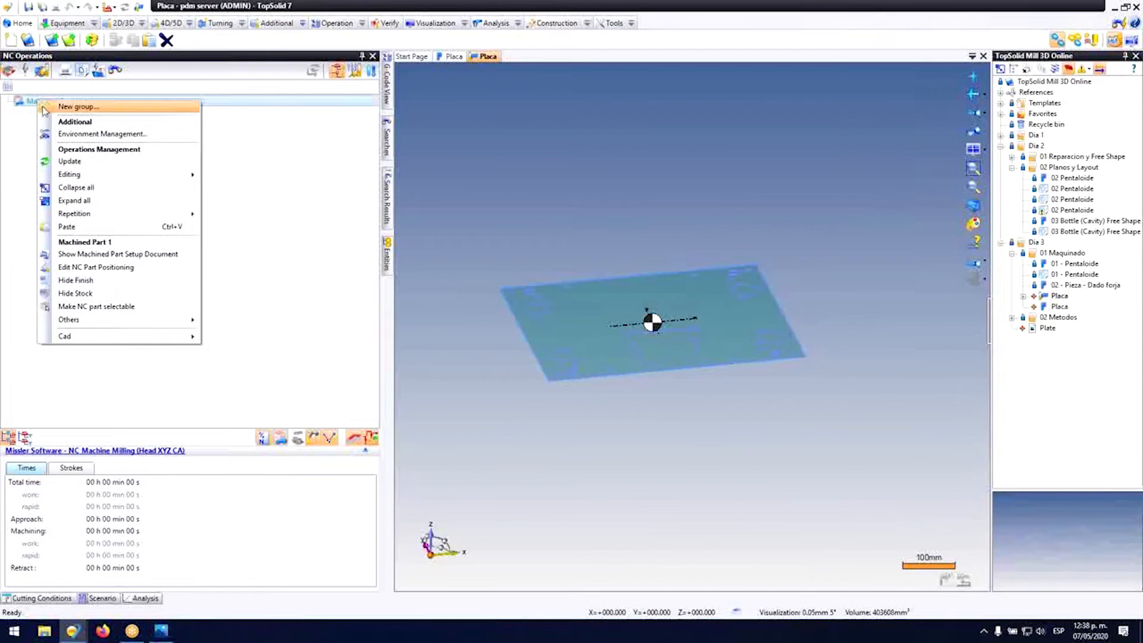
click(141, 257)
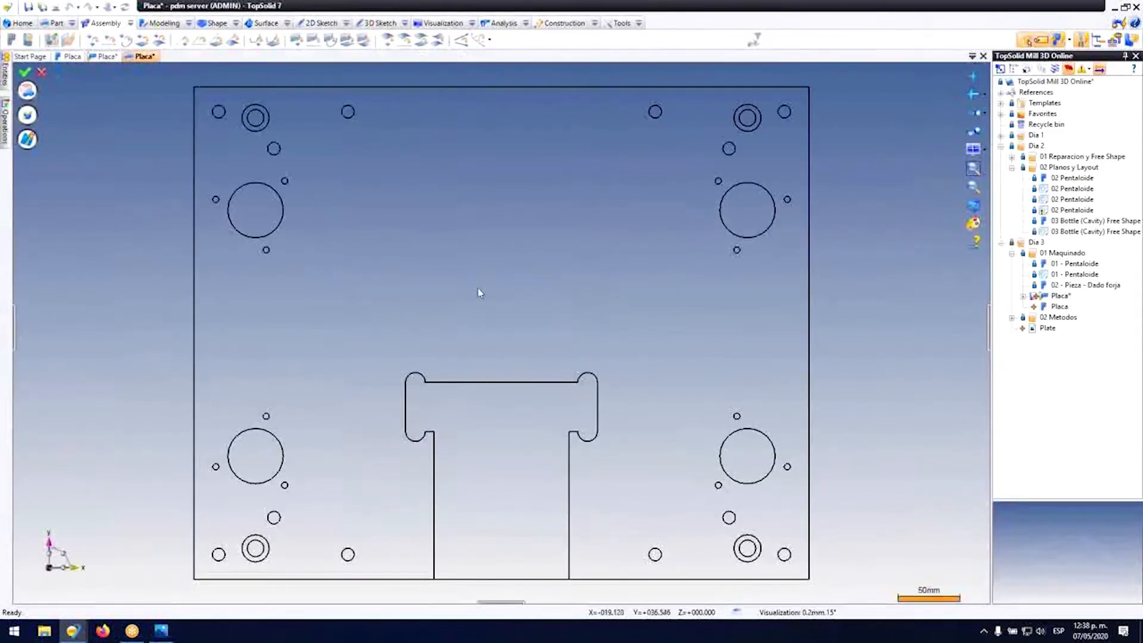
scroll(432, 286, down, 2)
click(27, 91)
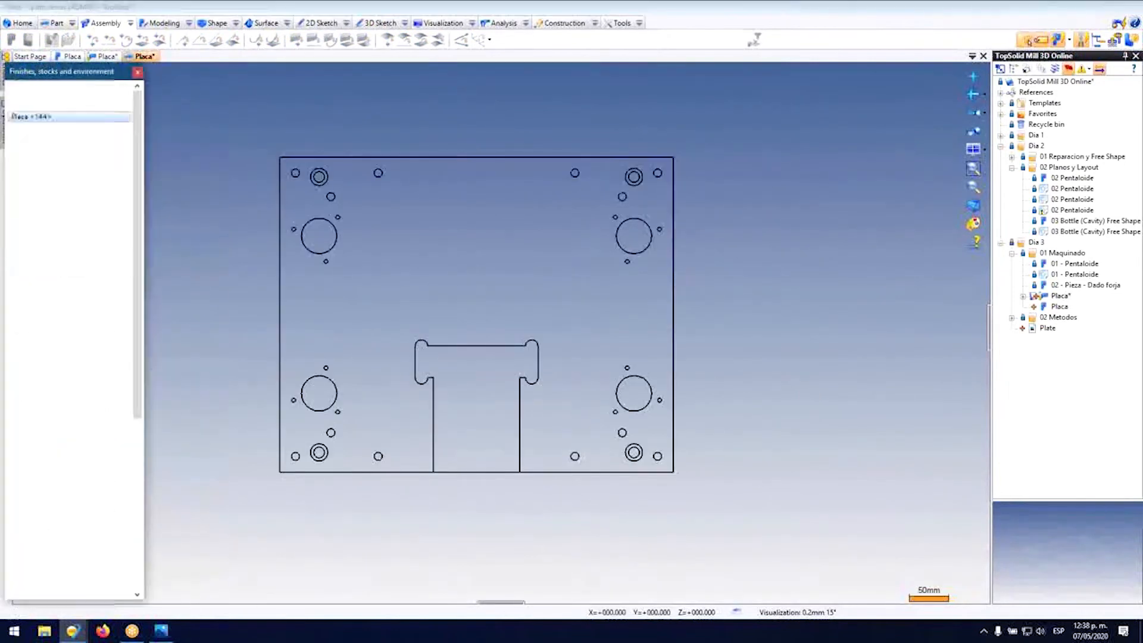
middle_drag(404, 197, 393, 120)
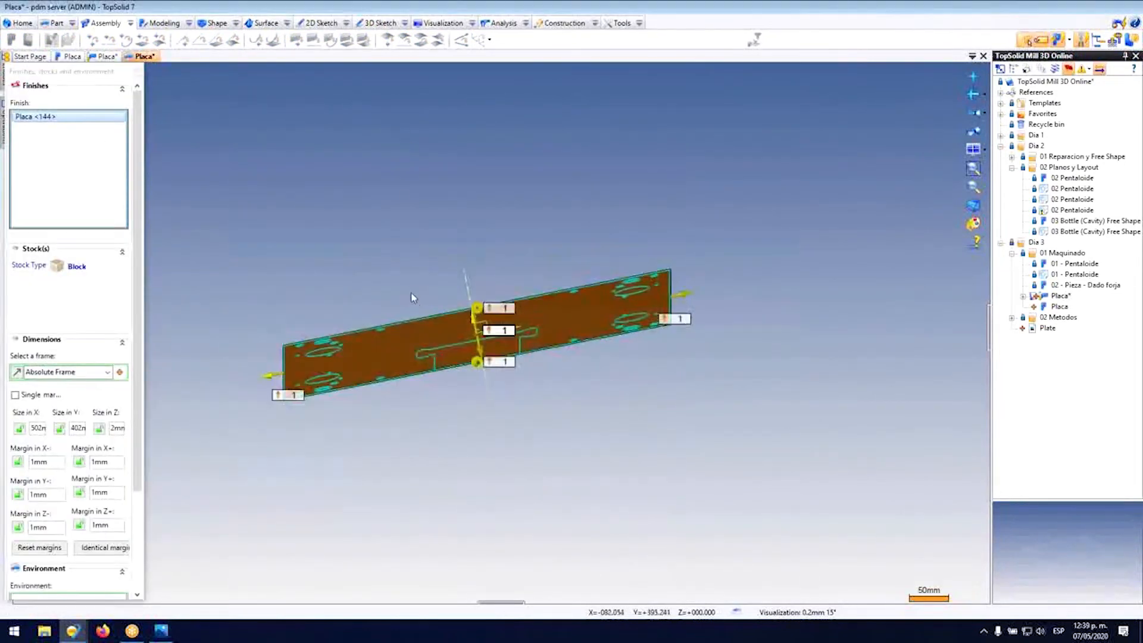
middle_drag(456, 280, 528, 270)
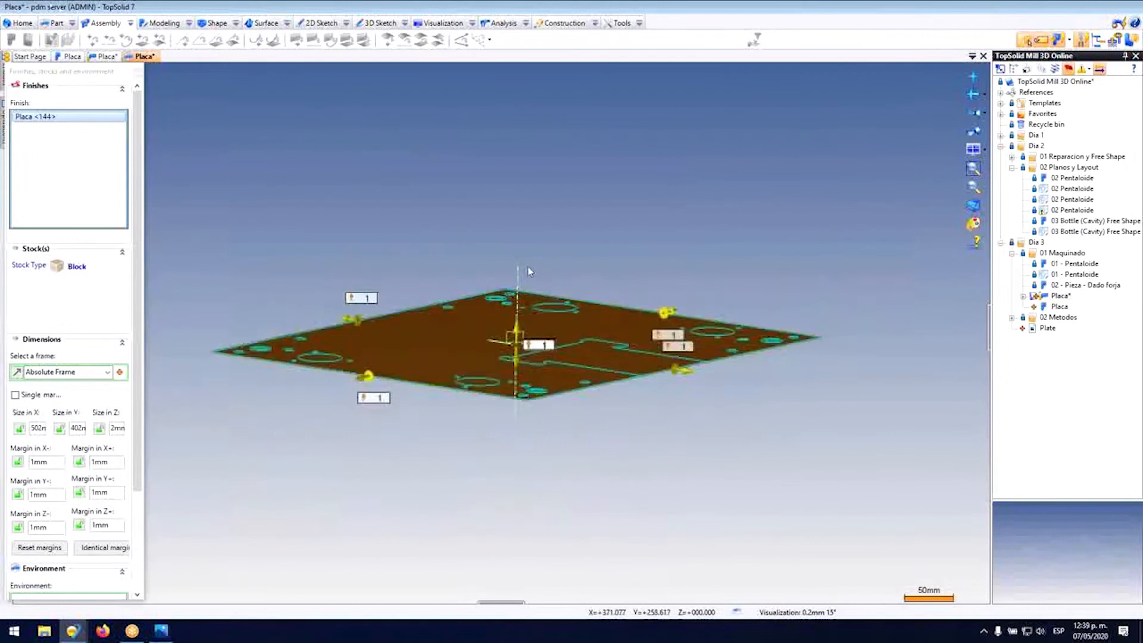
click(137, 73)
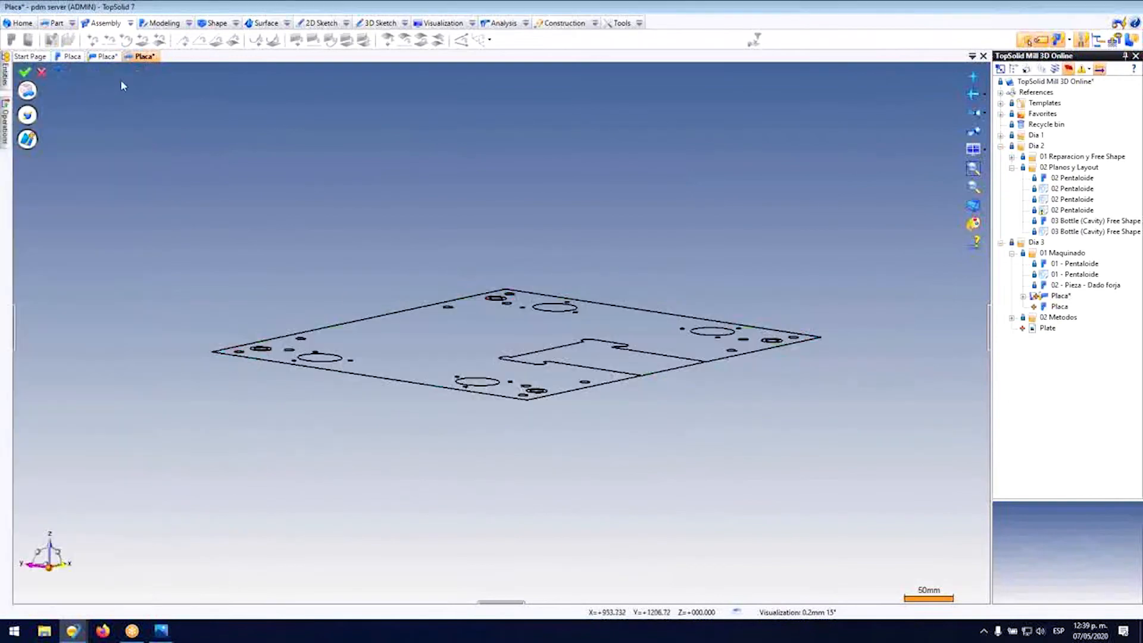
click(27, 93)
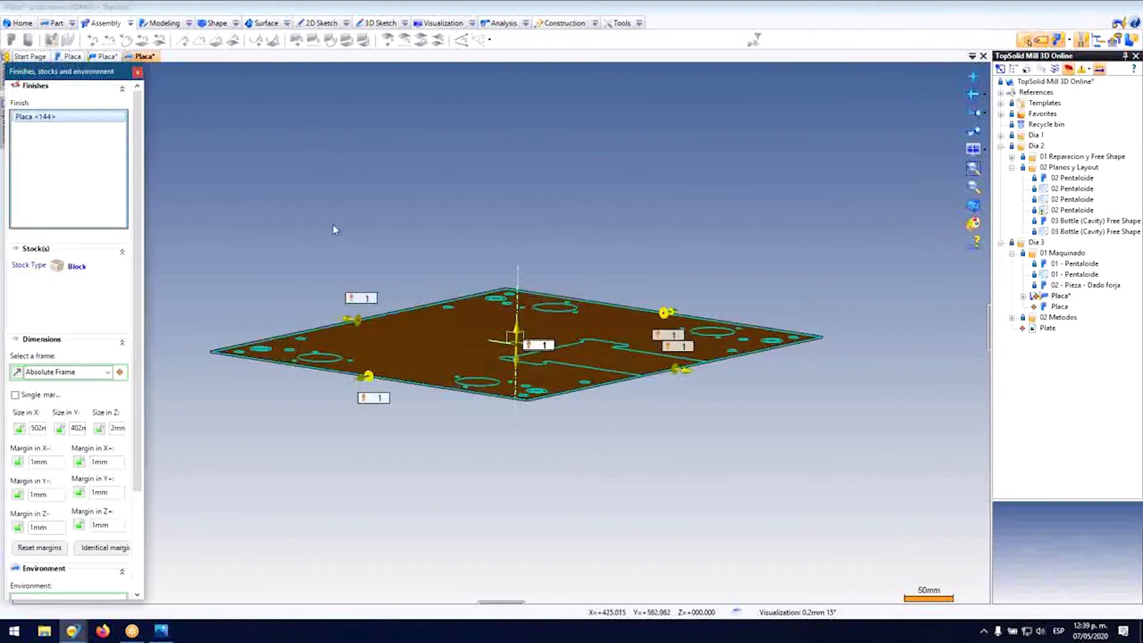
drag(144, 280, 241, 275)
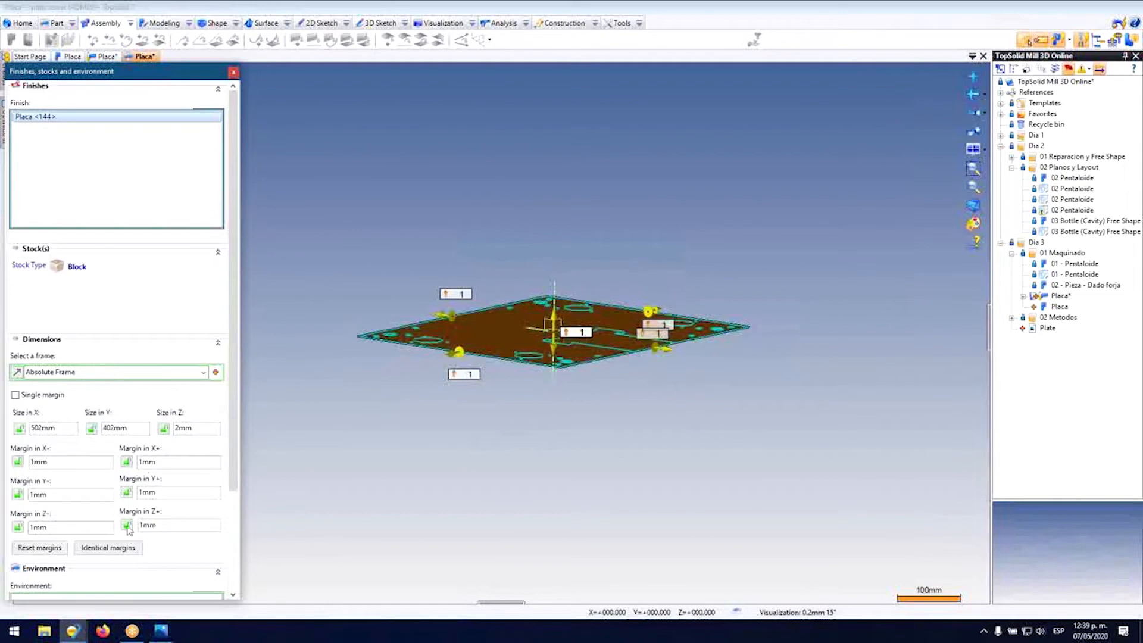
Step: Set the block stock's Z+ margin to 0 mm and its Z- margin to 16 mm
click(154, 527)
text(0)
key(Return)
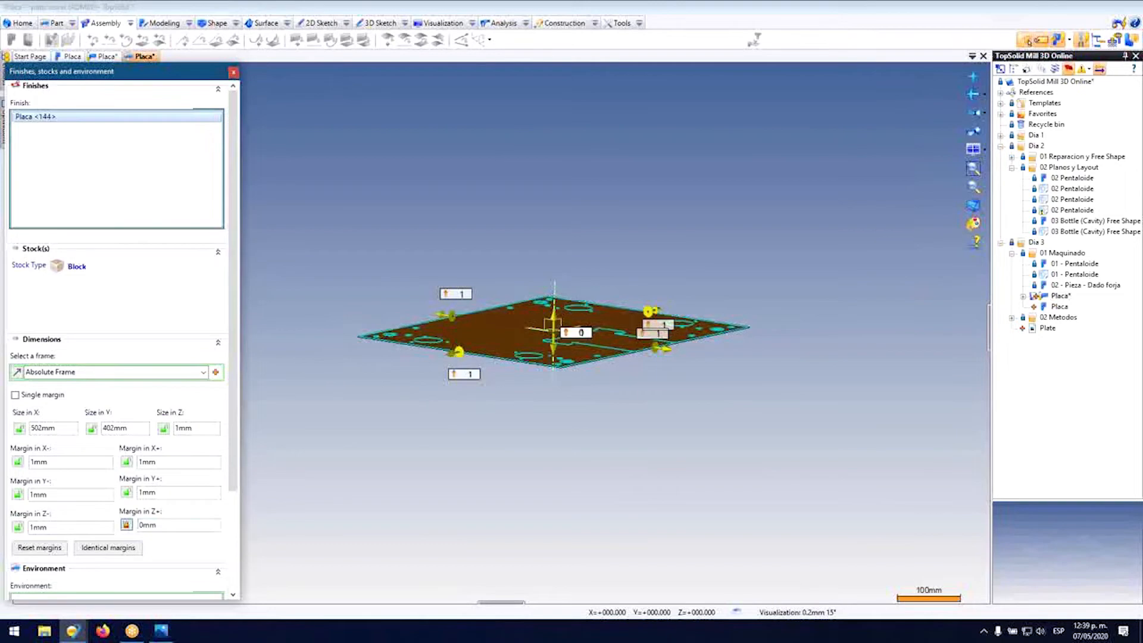
click(65, 533)
text(16)
key(Return)
scroll(582, 346, up, 5)
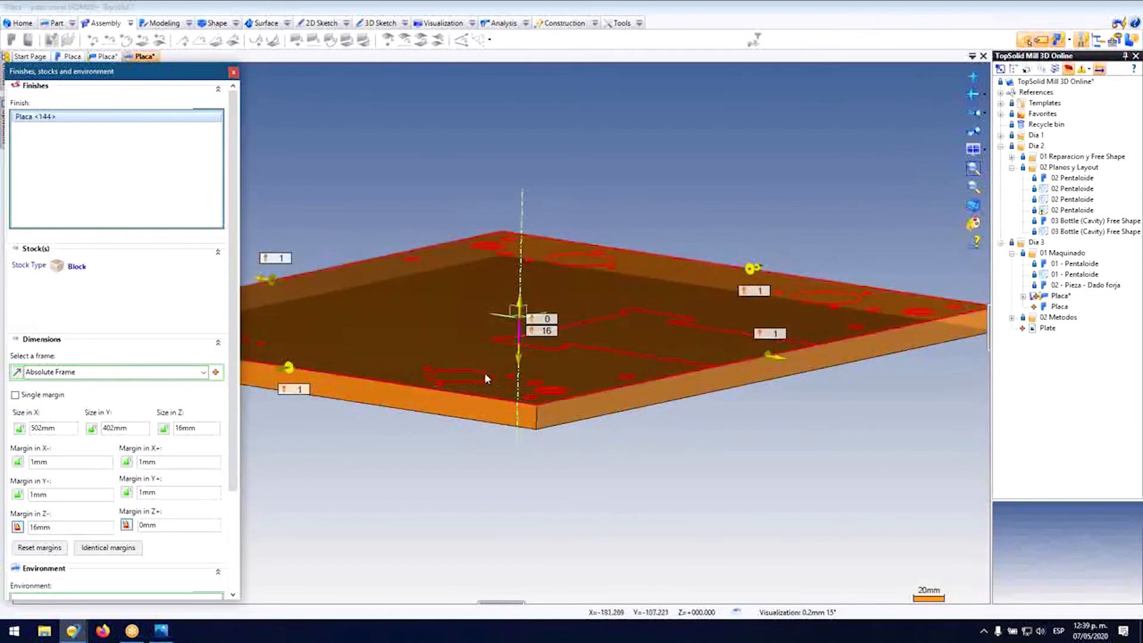
Step: Try a Z+ margin of 1 mm on the block stock and check its effect on the Z size
click(193, 429)
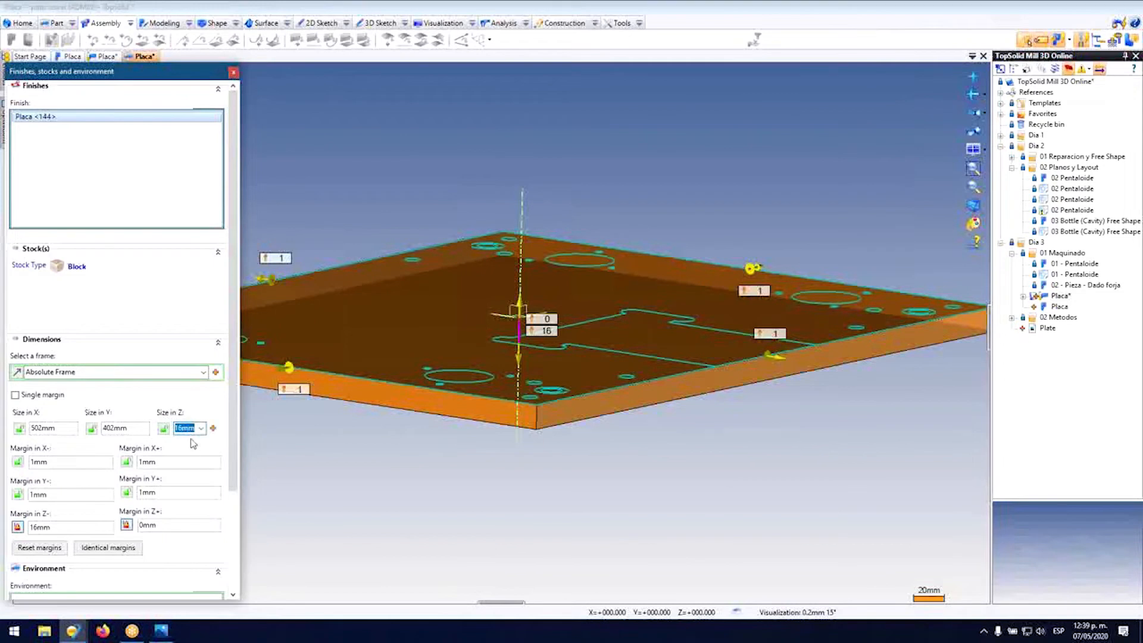
click(156, 526)
text(1)
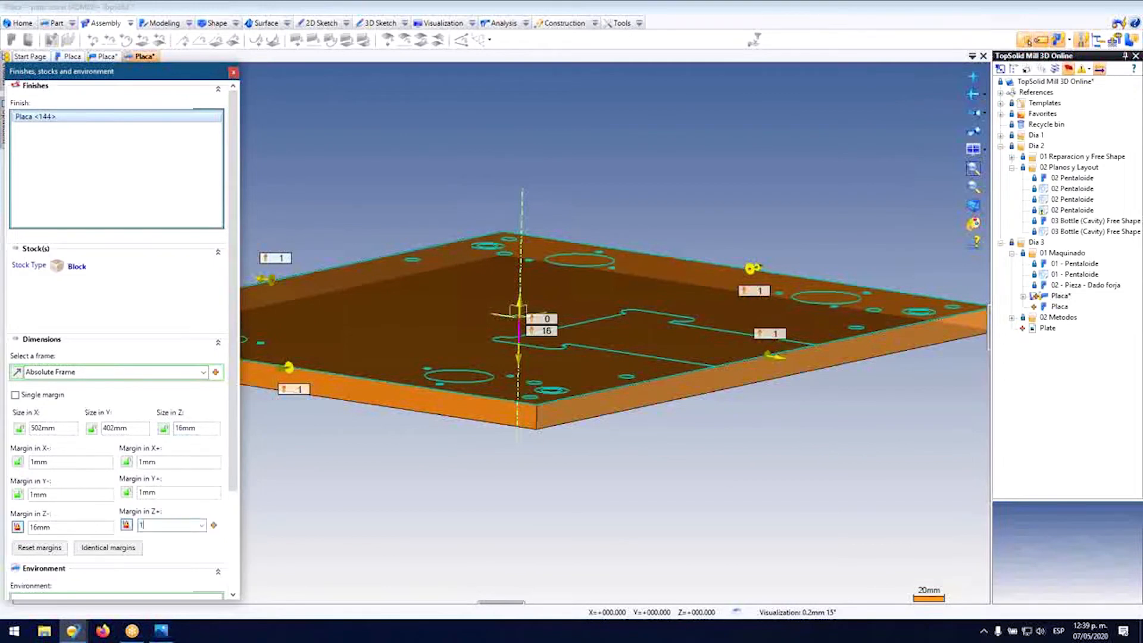
click(179, 493)
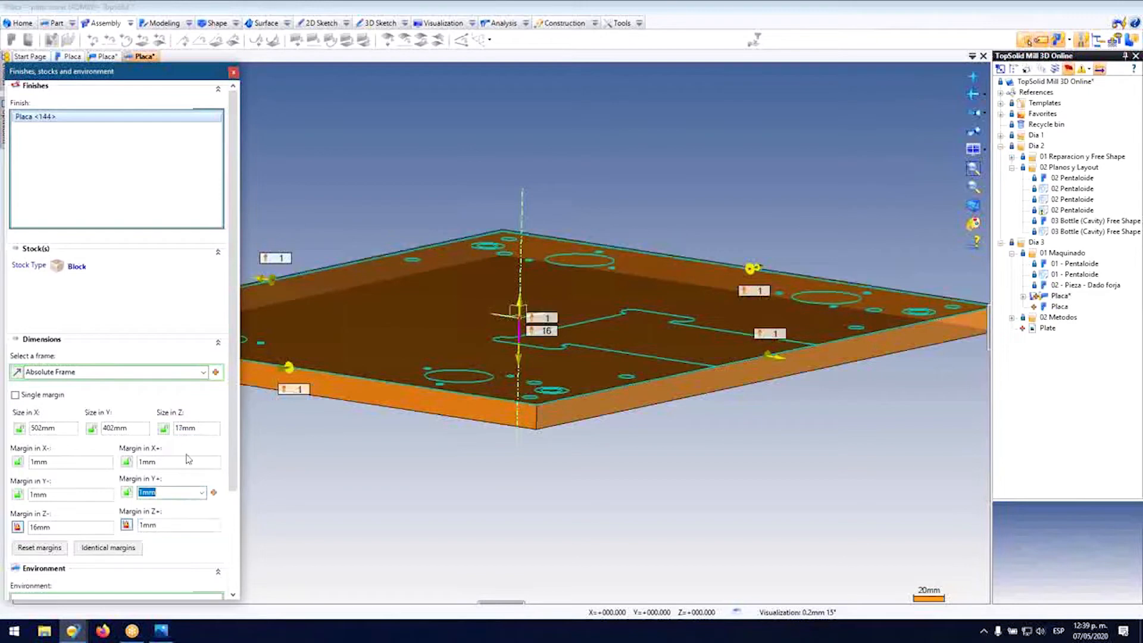
click(189, 428)
click(91, 531)
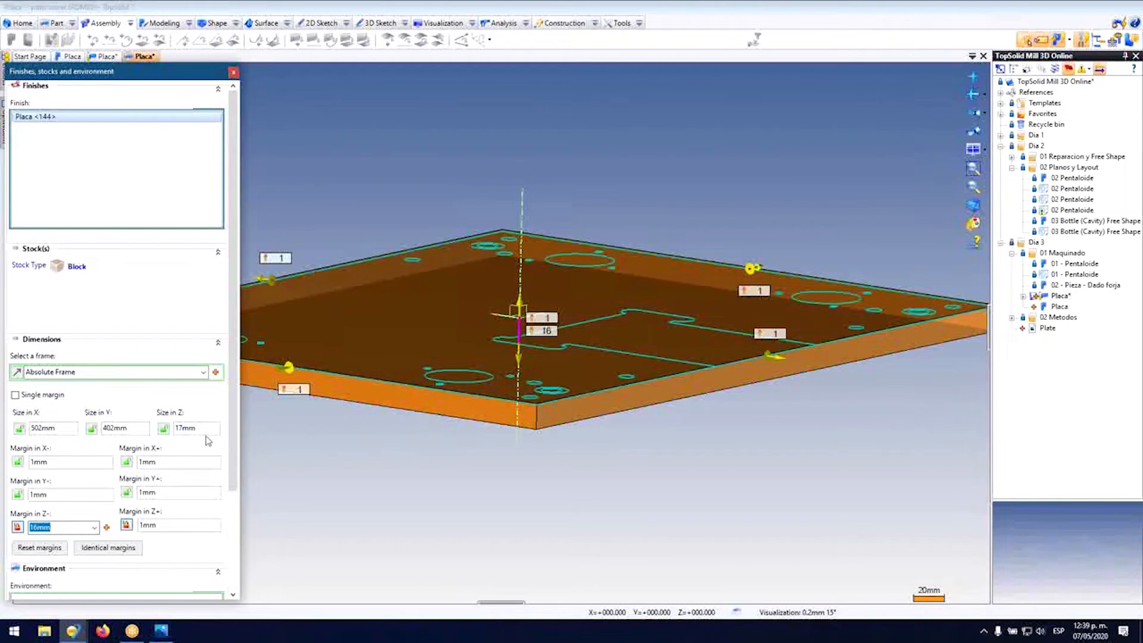
Step: Unlock the block stock's Z- margin, with the Z+ margin at 0 mm and the Z size at 32 mm
click(19, 529)
click(176, 526)
text(0)
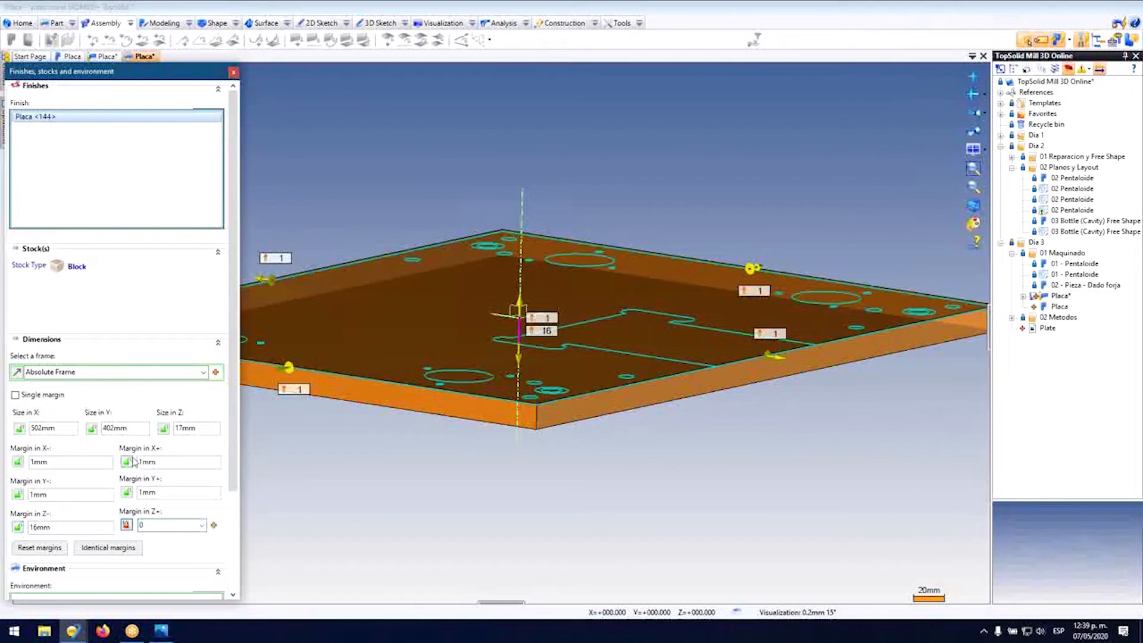
click(183, 426)
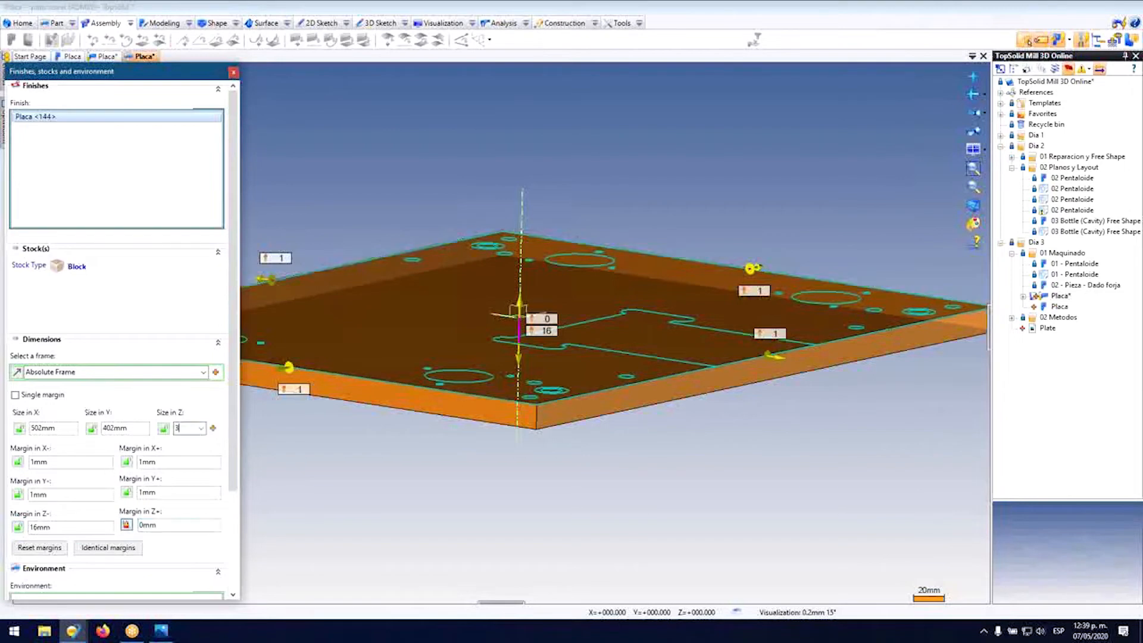
key(Return)
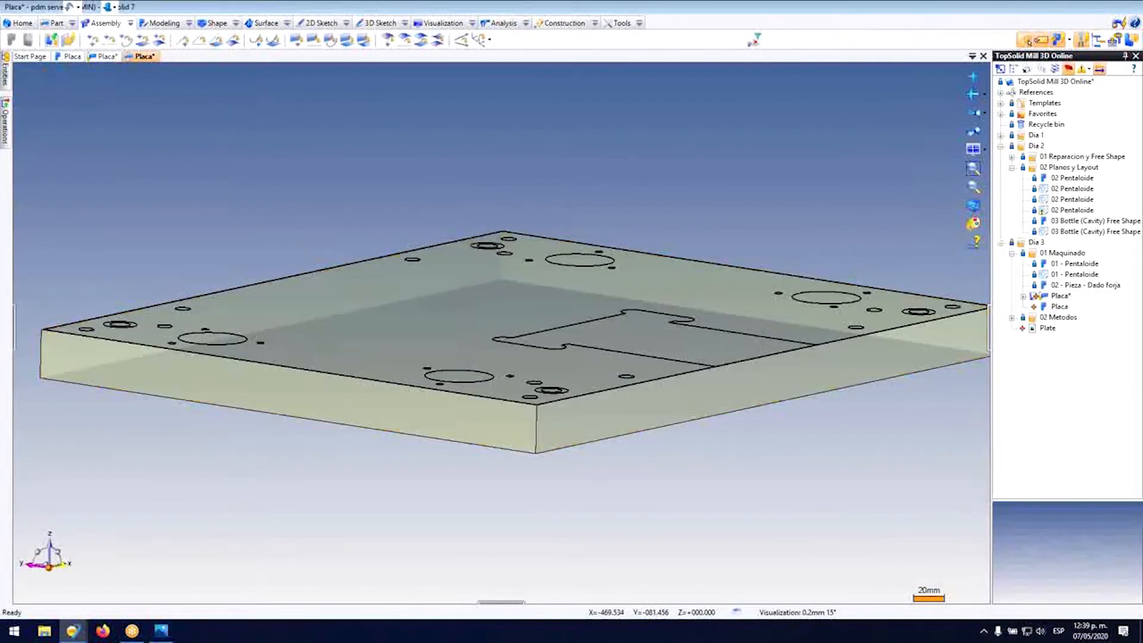
Step: Edit the NC part's block stock again and set its X- and Y- margins to 0 mm
click(53, 23)
click(12, 39)
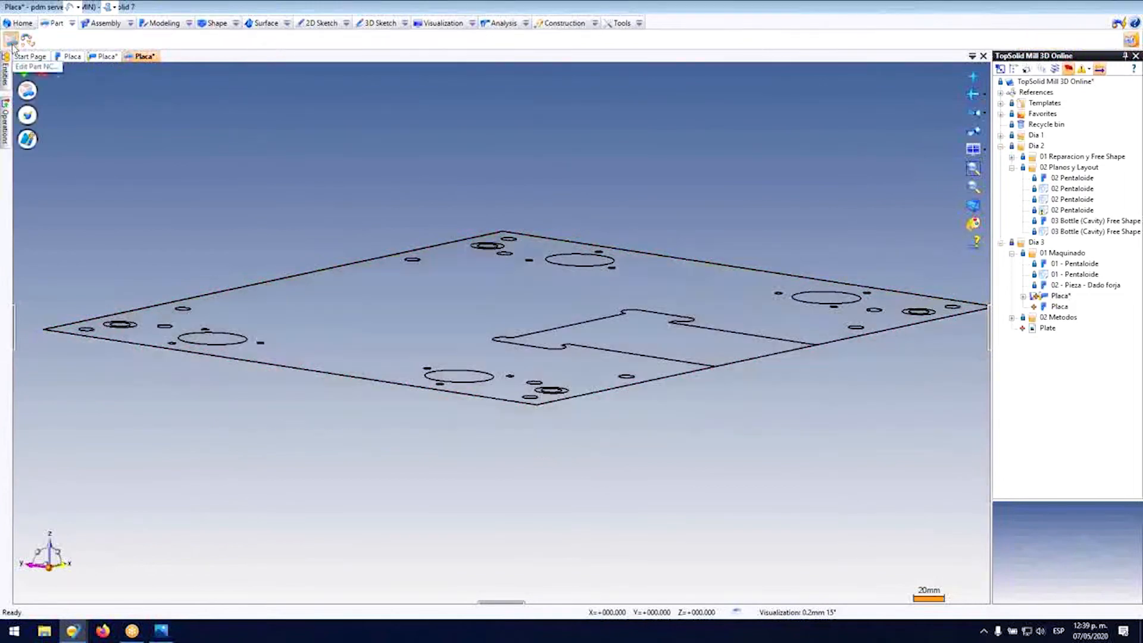
click(27, 91)
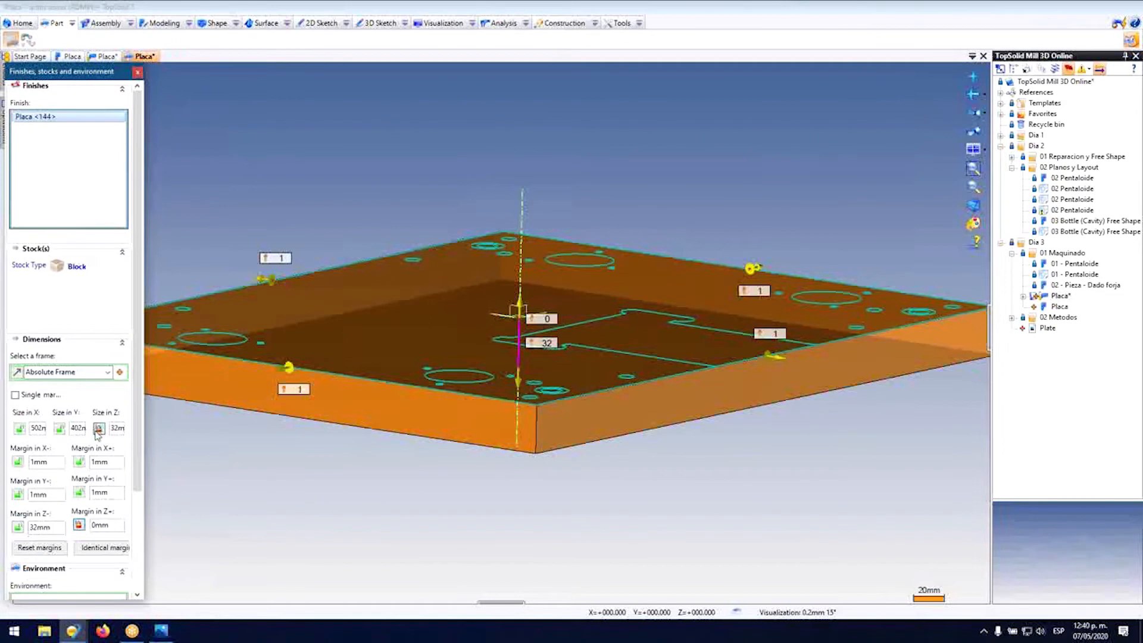
click(37, 462)
click(38, 493)
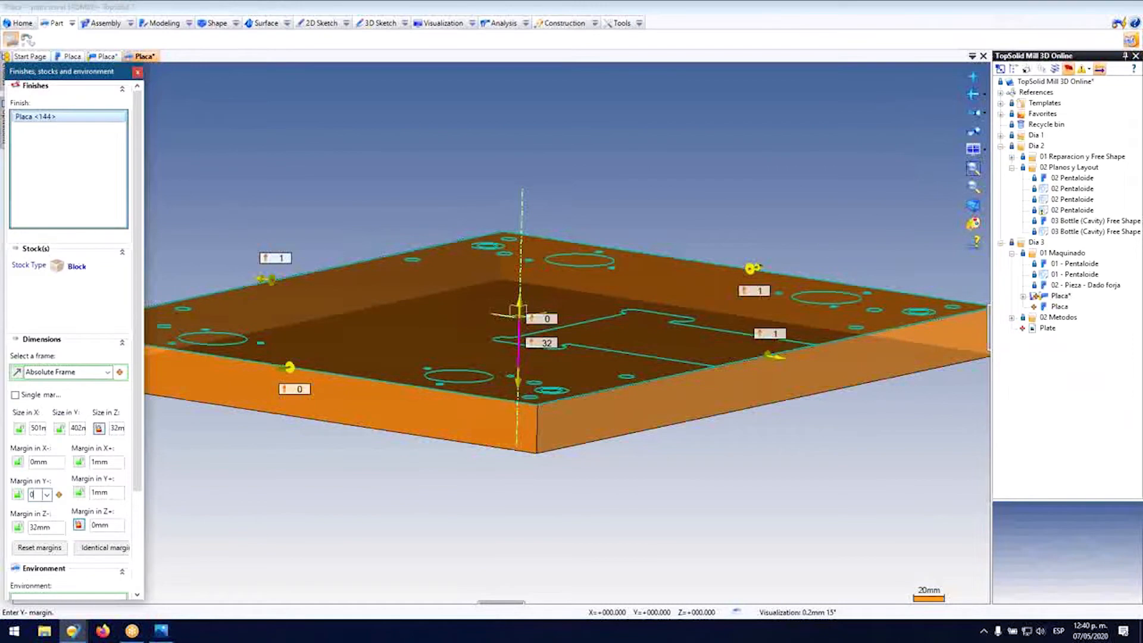
Step: Set the block stock's X+ and Y+ margins to 0 mm and finish the stock settings
click(101, 462)
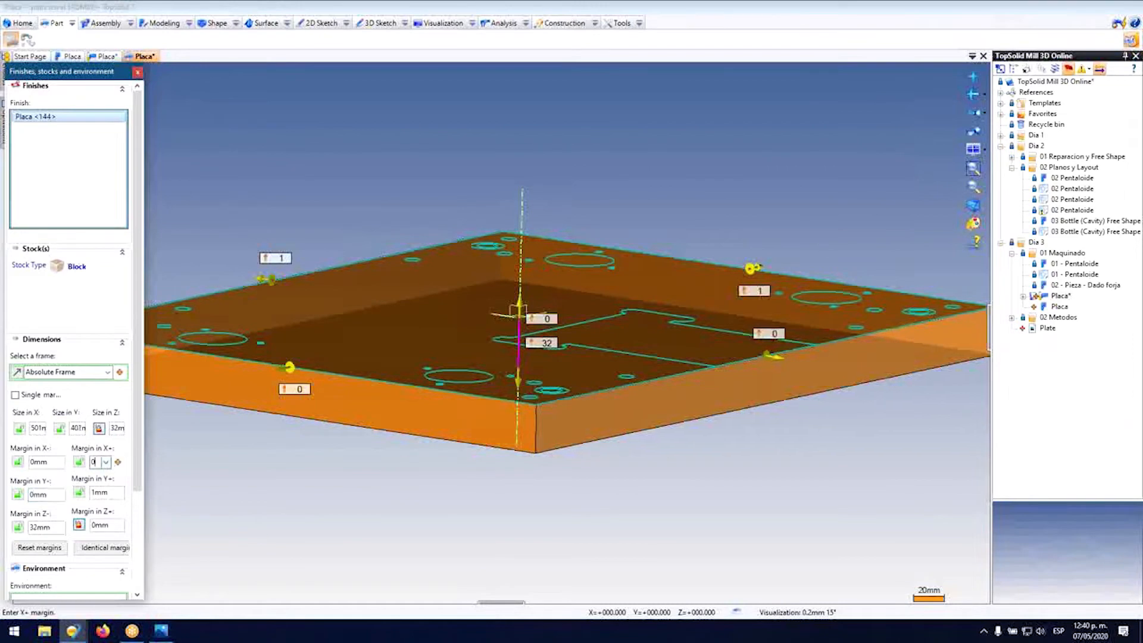
click(103, 492)
right_click(112, 492)
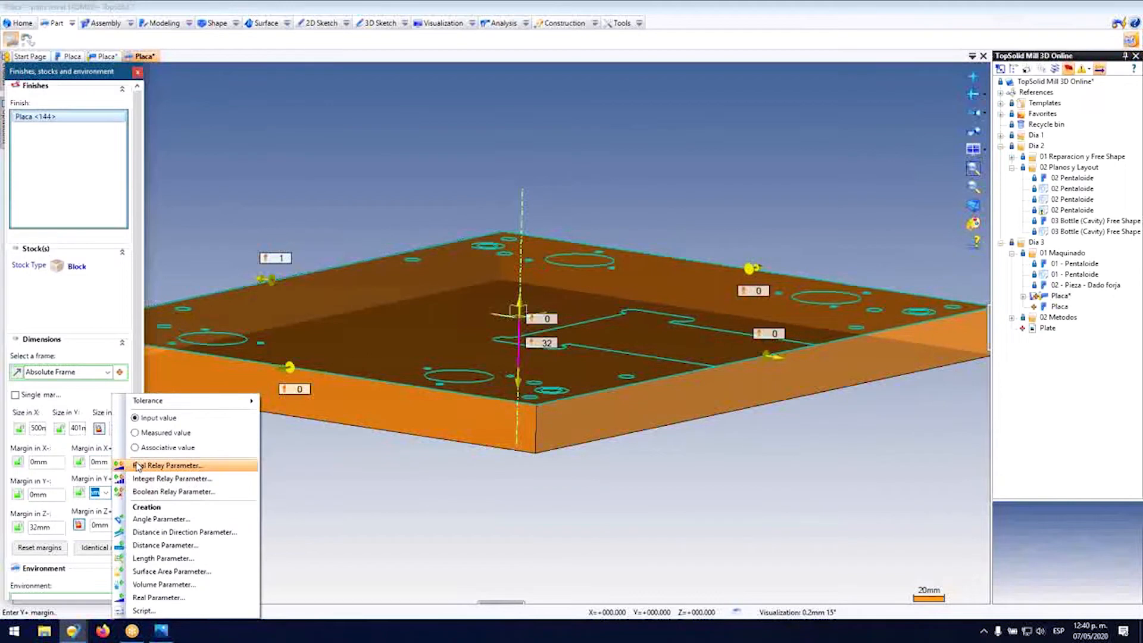
click(103, 494)
key(Return)
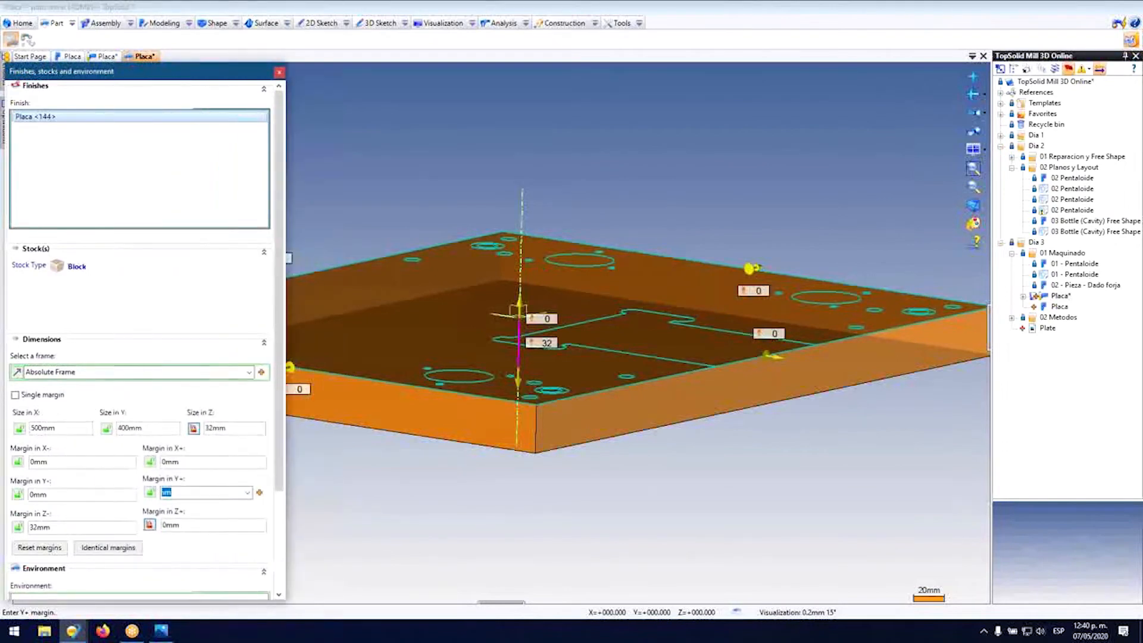
click(225, 462)
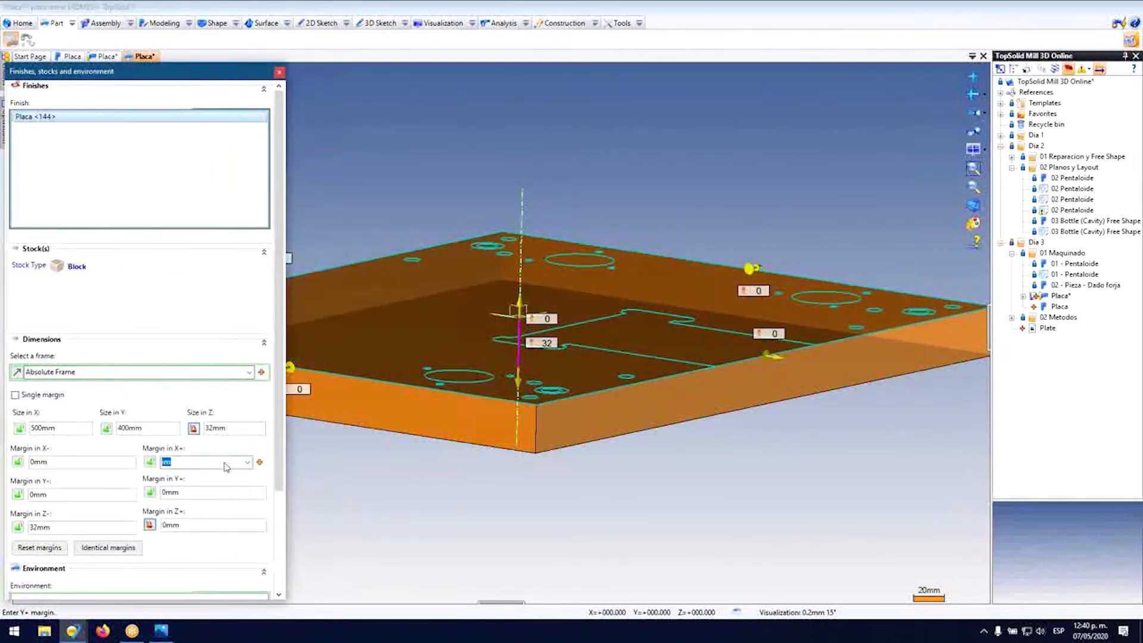
key(Escape)
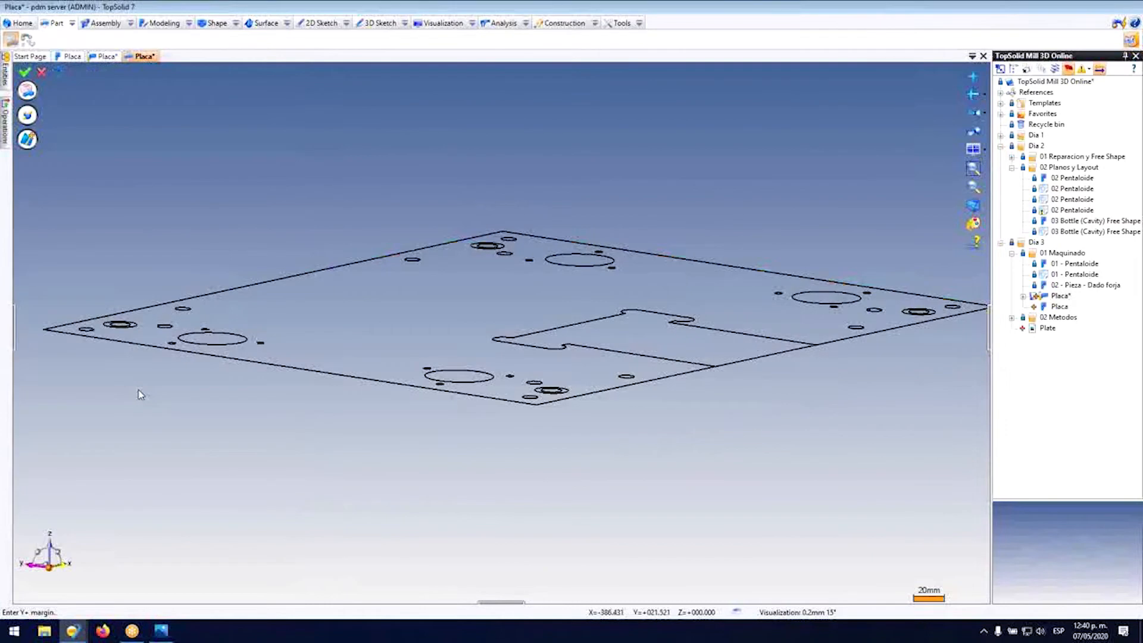
Step: Save the Placa setup document and return to the machining document
middle_drag(154, 289, 148, 328)
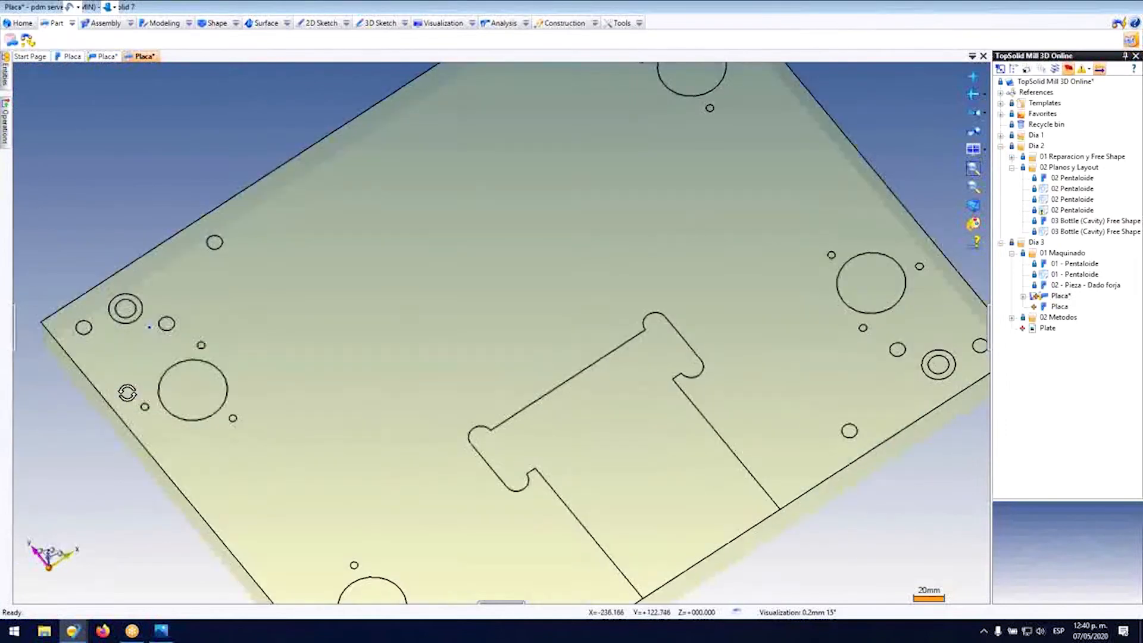
key(Home)
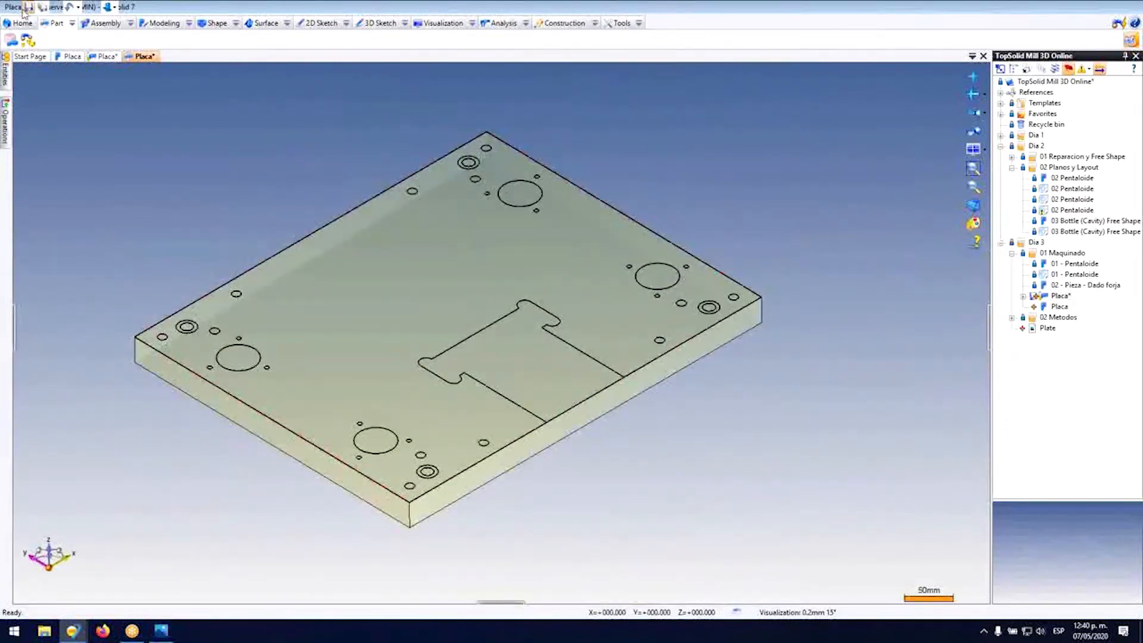
click(28, 7)
scroll(361, 327, down, 1)
middle_drag(383, 325, 349, 337)
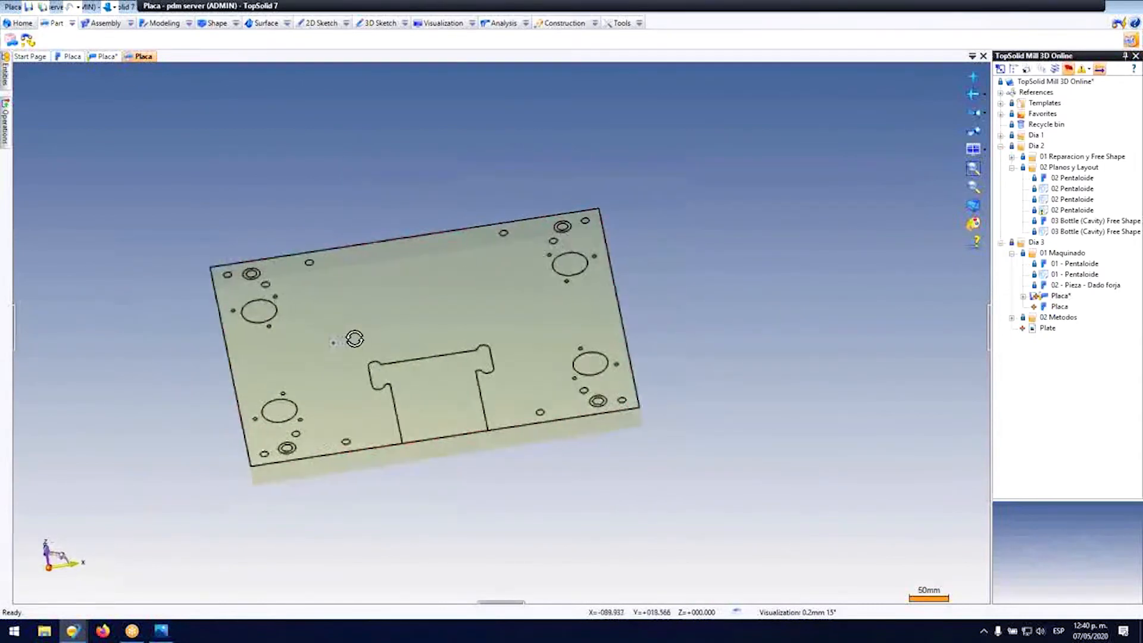
click(148, 58)
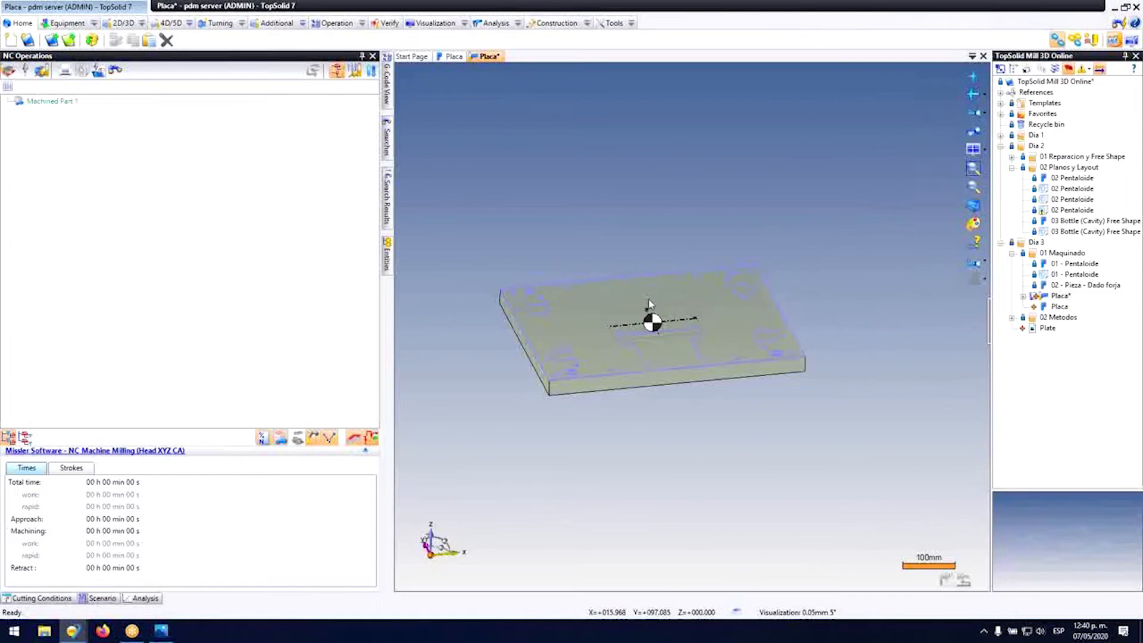
Step: Examine the plate's stock and its machining origin from the side and in perspective
scroll(650, 304, up, 3)
scroll(694, 301, down, 2)
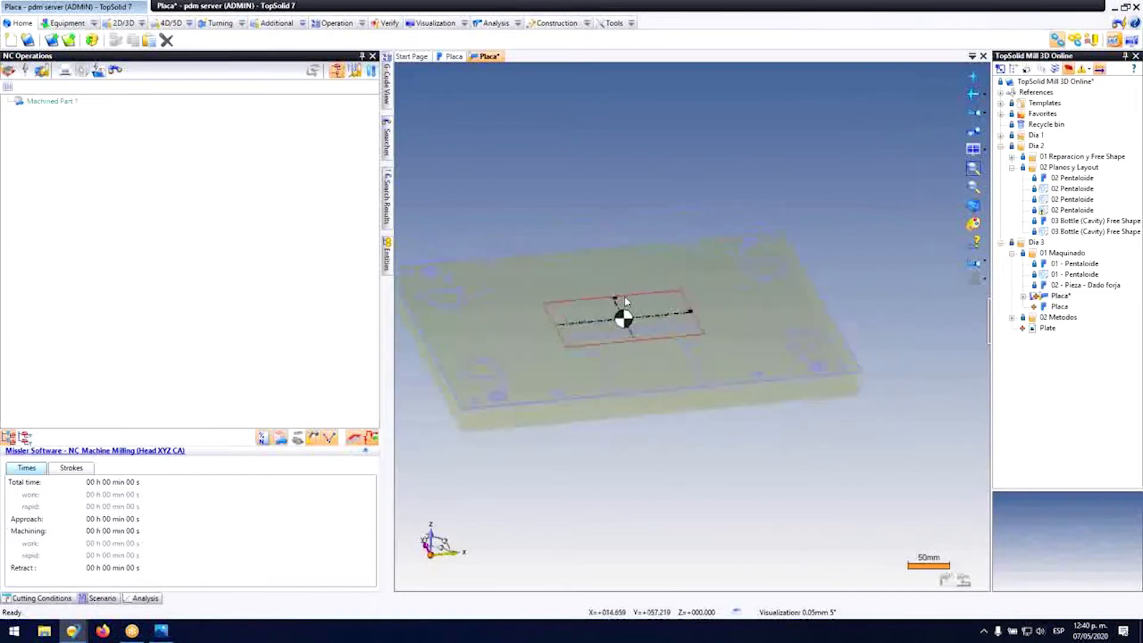
scroll(626, 301, up, 2)
scroll(638, 305, down, 2)
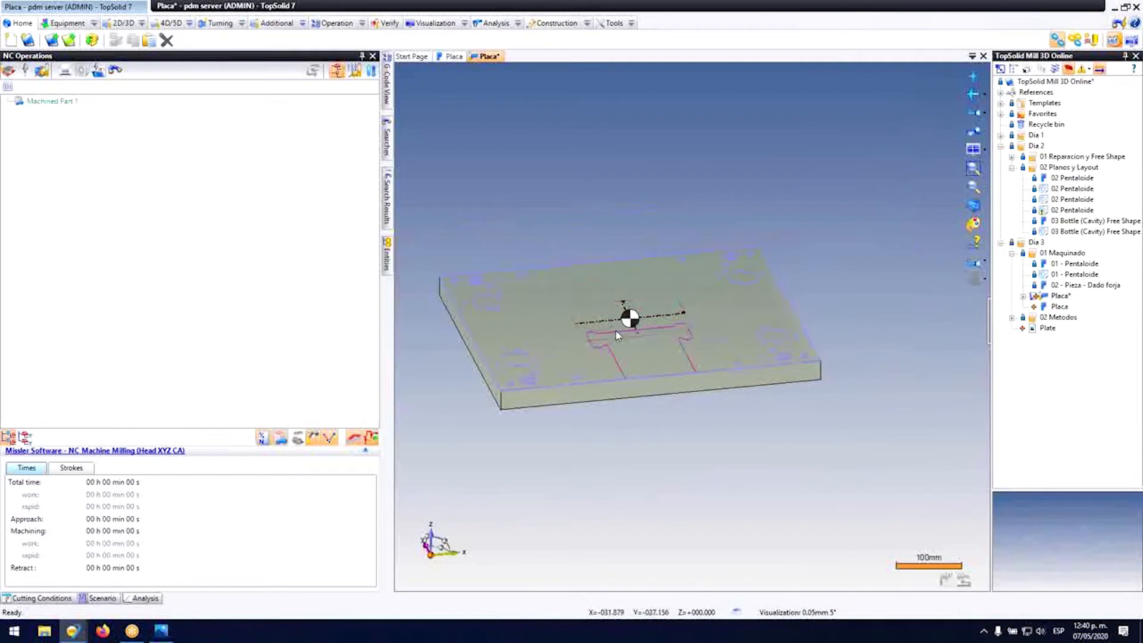
key(ctrl+1)
scroll(748, 324, up, 3)
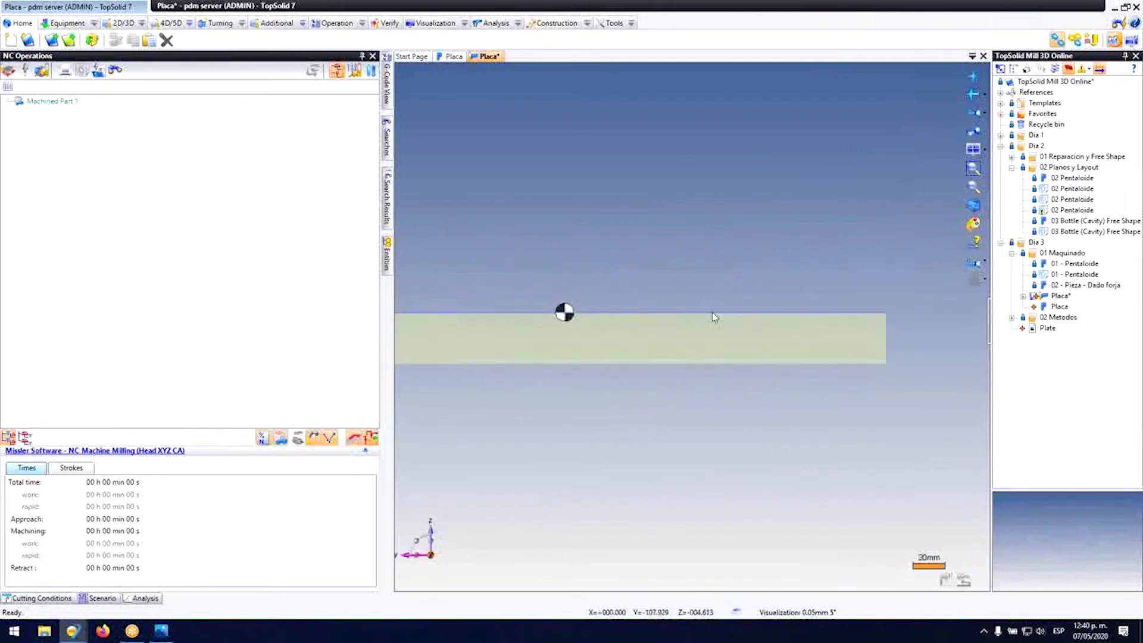
key(ctrl+0)
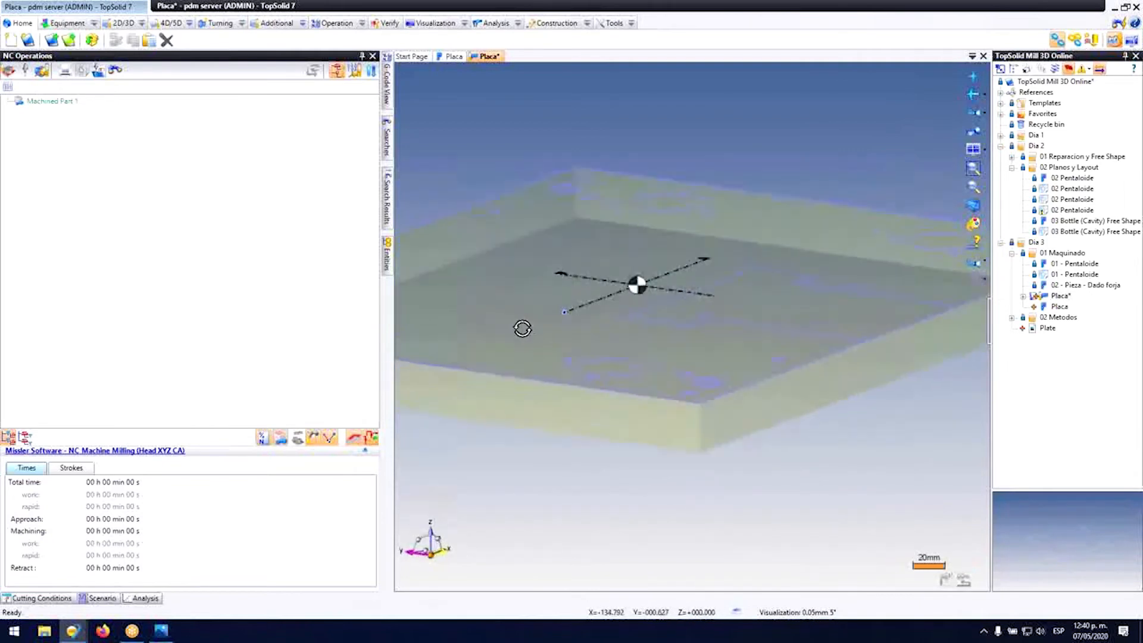
scroll(602, 304, up, 2)
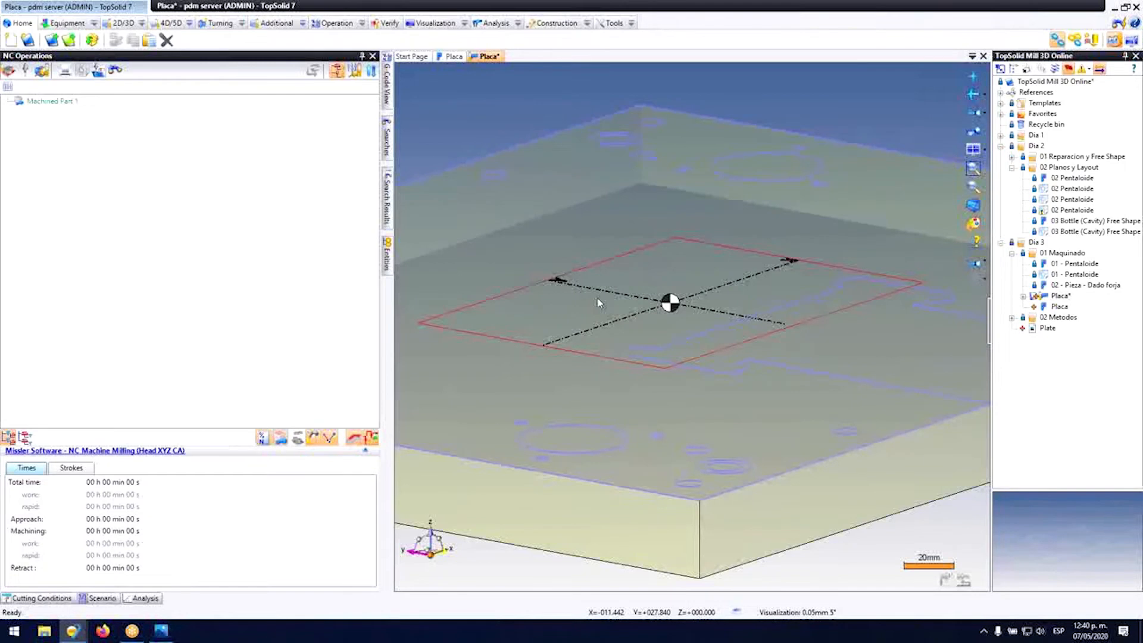
scroll(599, 303, down, 3)
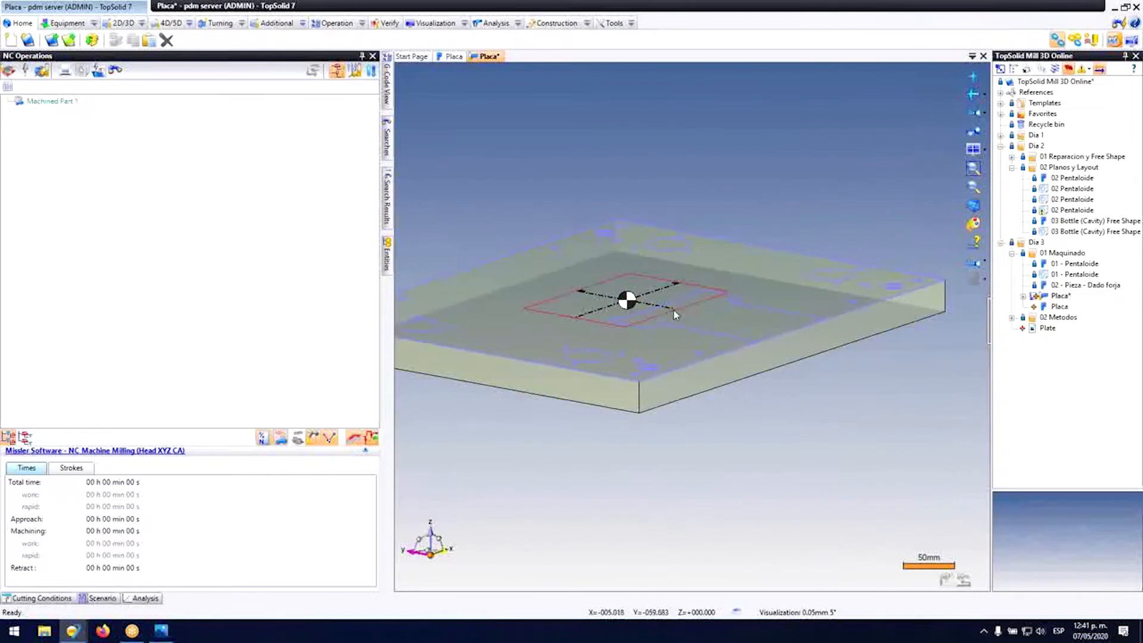
Step: Edit the NC part positioning of Machined Part 1 and constrain the plate's top face onto the XY plane
right_click(63, 106)
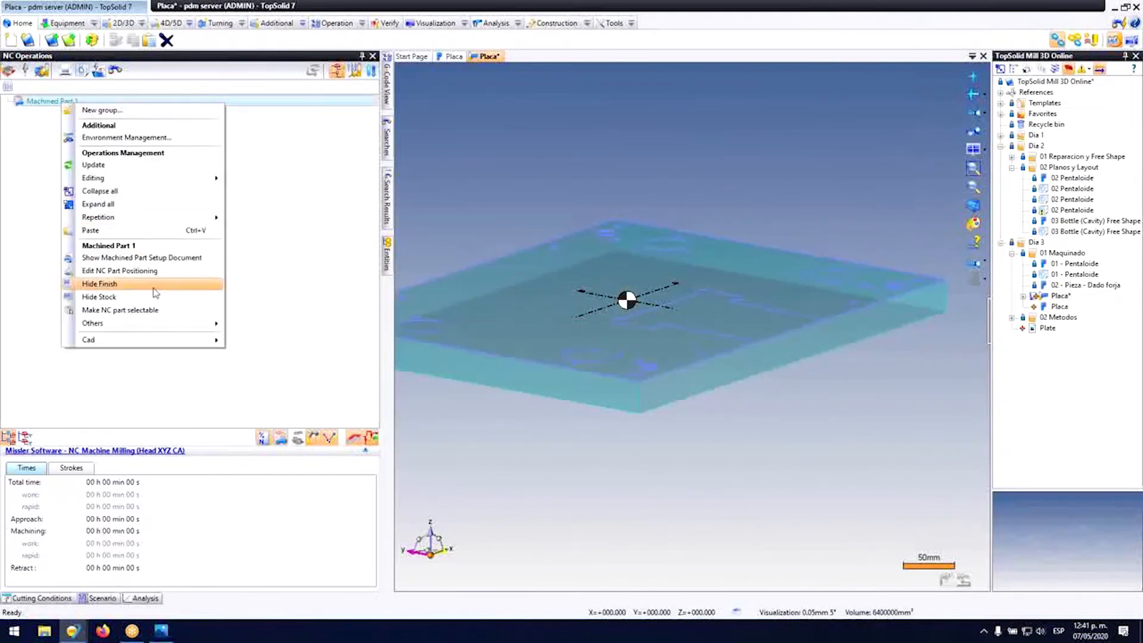
click(139, 274)
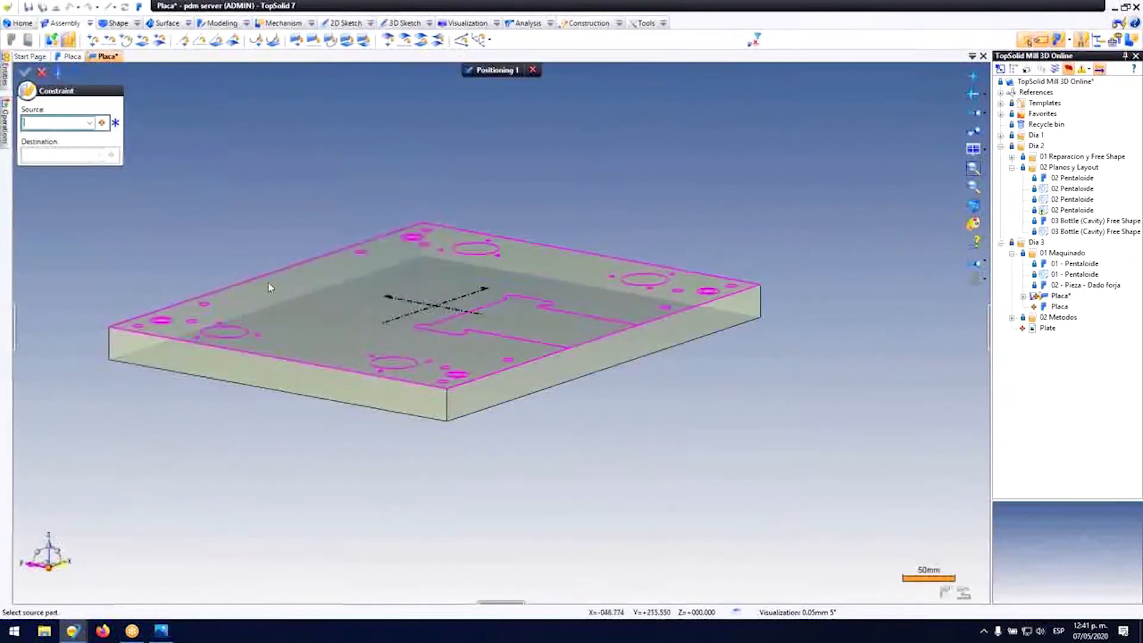
scroll(534, 195, down, 1)
middle_drag(534, 195, 455, 283)
click(356, 357)
click(438, 298)
Step: Constrain the plate's side face that runs along Y onto the frame's Y axis
scroll(324, 329, up, 3)
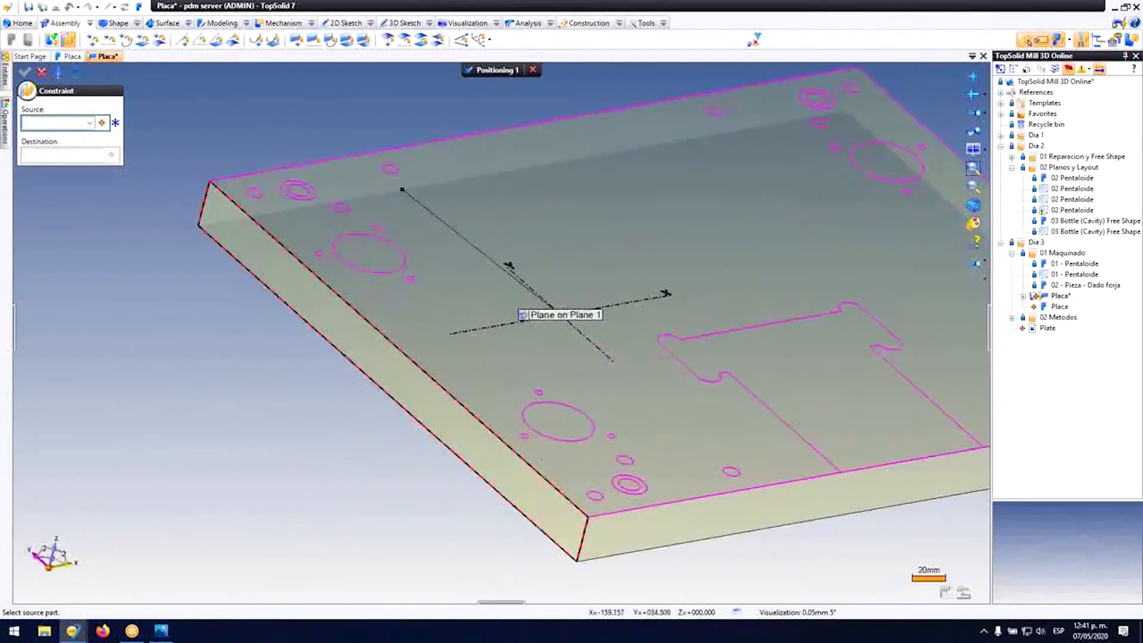
click(322, 322)
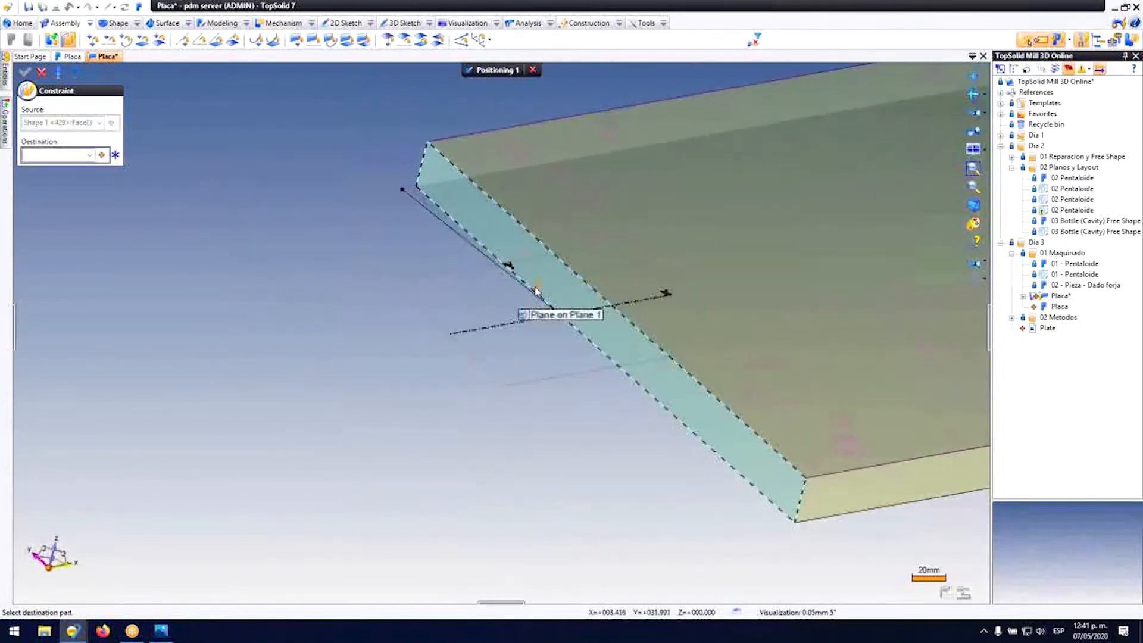
click(536, 292)
scroll(411, 252, down, 4)
scroll(669, 347, up, 4)
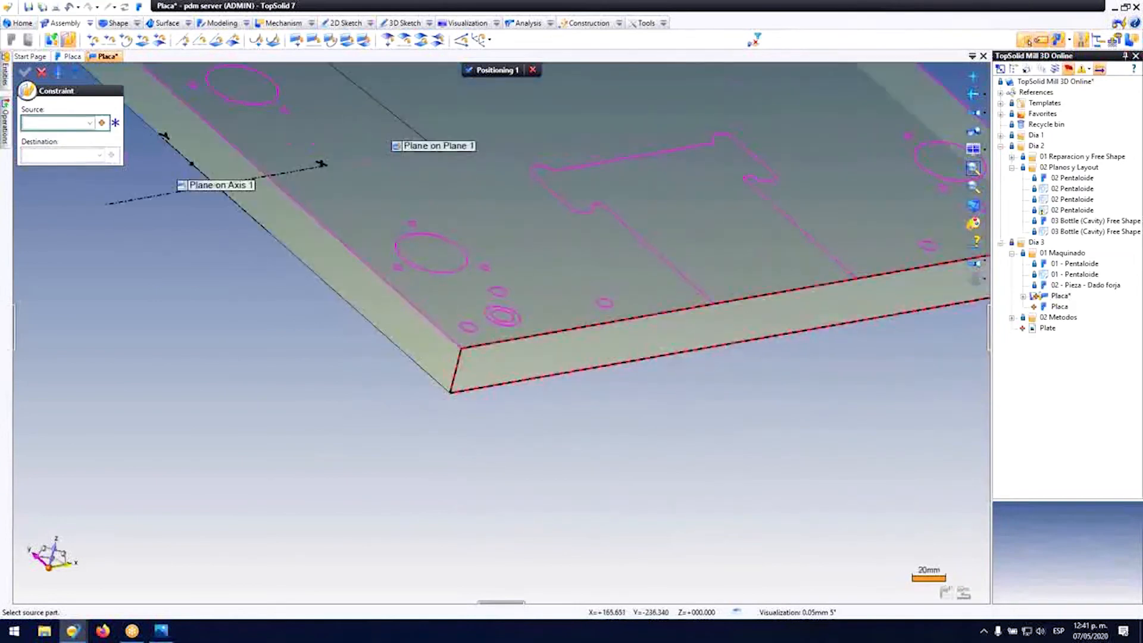
Step: Constrain the plate's adjacent front side face onto the frame's X axis
click(572, 356)
scroll(455, 294, down, 4)
scroll(395, 280, up, 5)
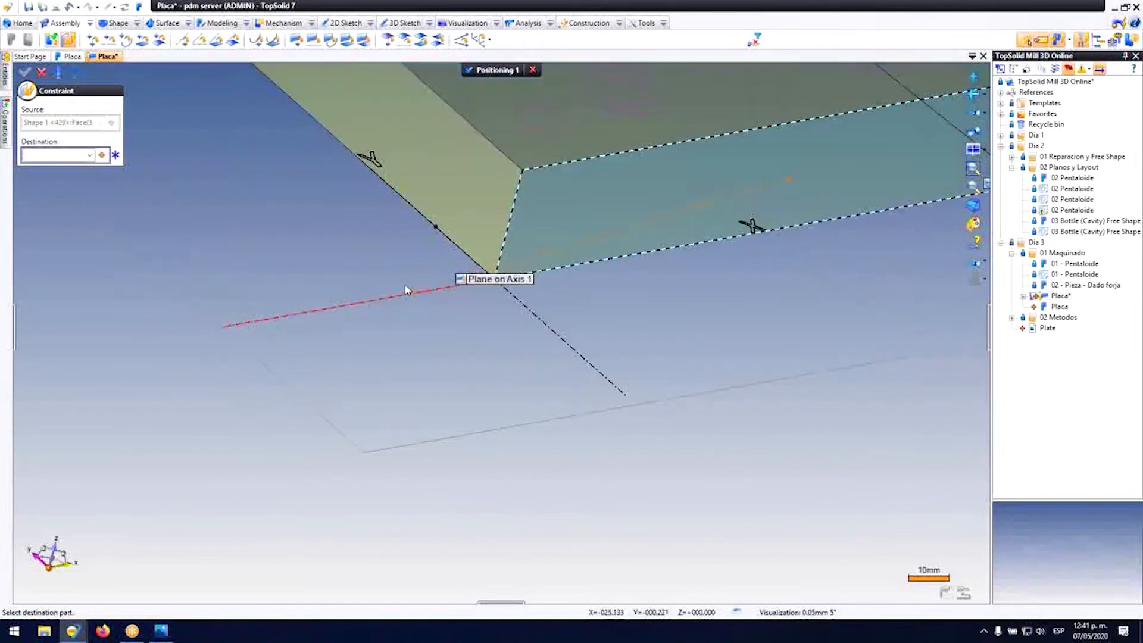
click(419, 296)
scroll(480, 244, down, 4)
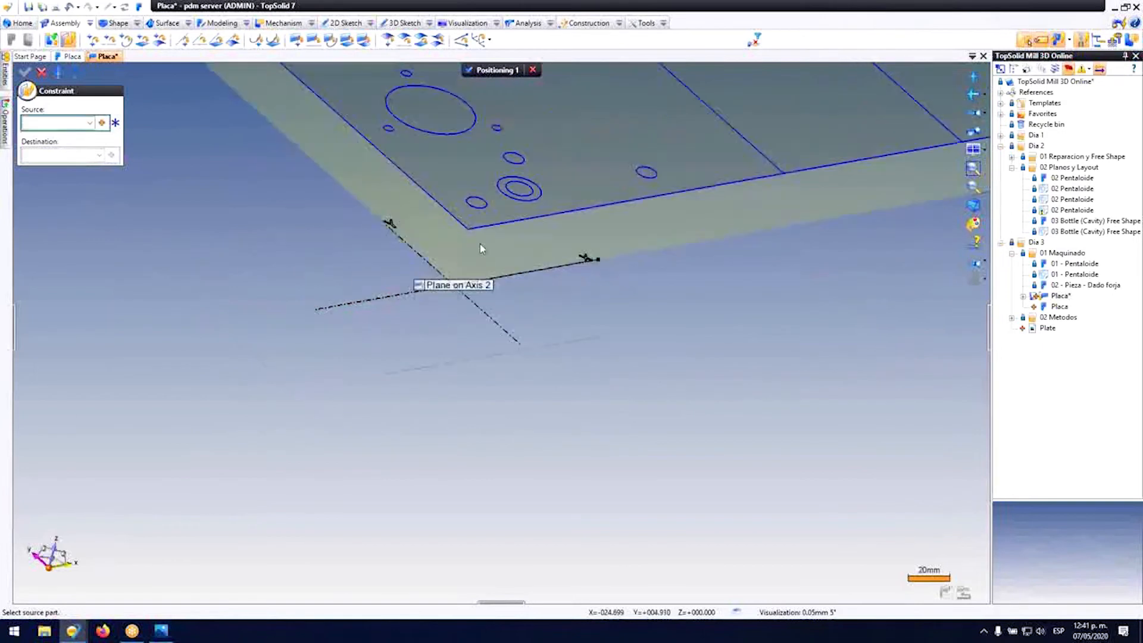
Step: Leave the Constraint command and move the three constraint labels clear of the plate
click(42, 73)
scroll(415, 348, down, 2)
scroll(484, 191, up, 2)
drag(554, 188, 304, 136)
drag(373, 216, 284, 248)
drag(433, 382, 609, 381)
middle_drag(618, 385, 666, 387)
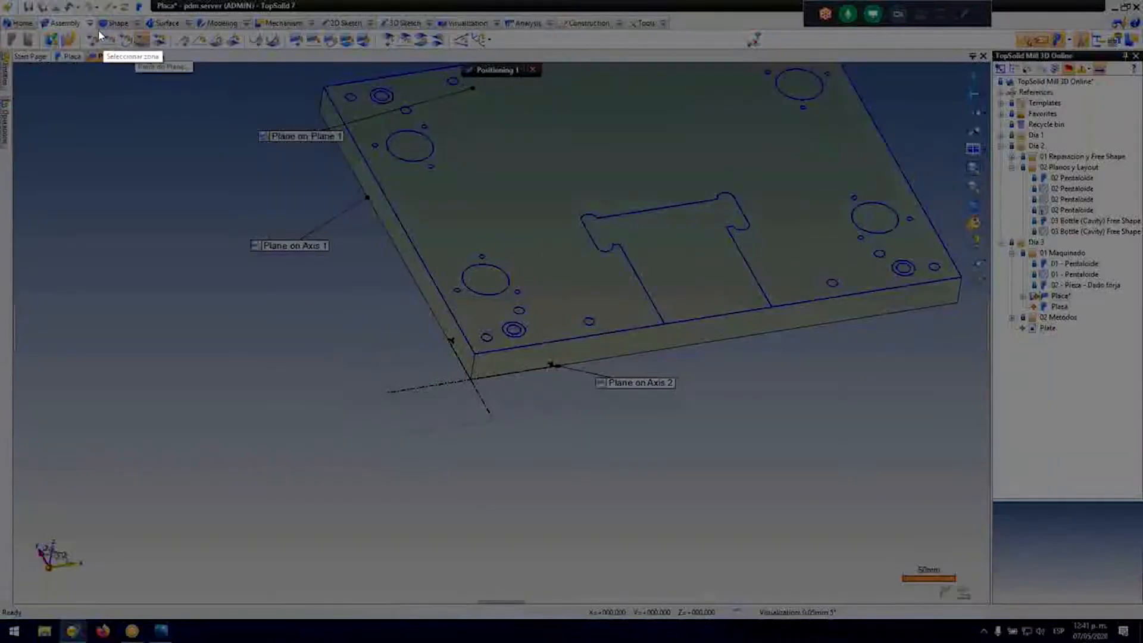
mouse_move(77, 31)
mouse_down()
mouse_move(127, 53)
mouse_move(498, 52)
mouse_up()
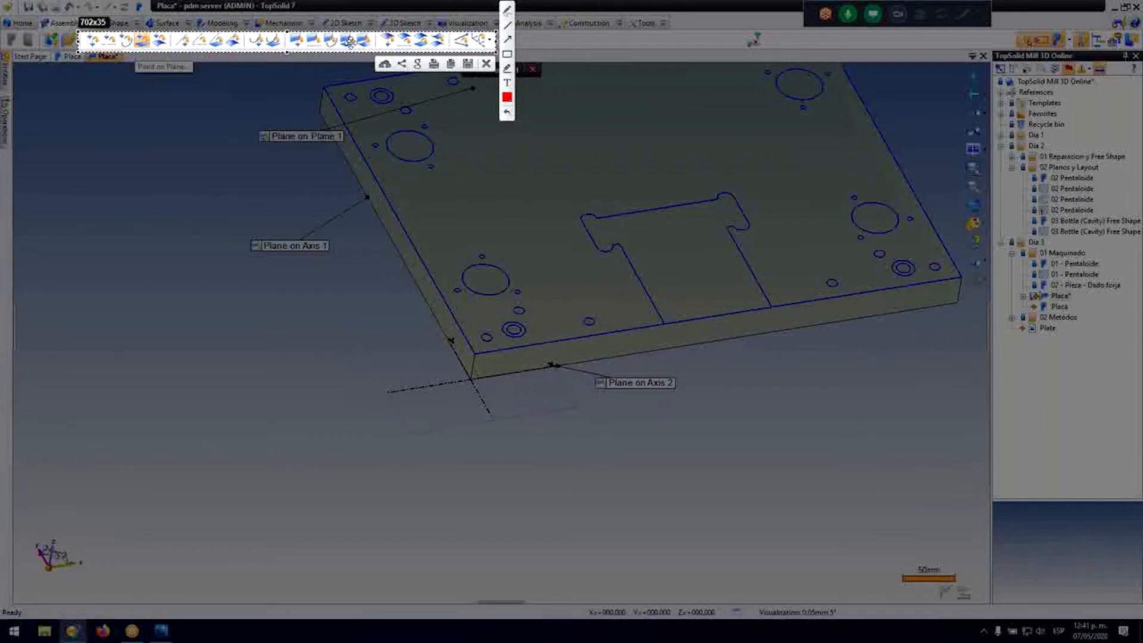
key(Escape)
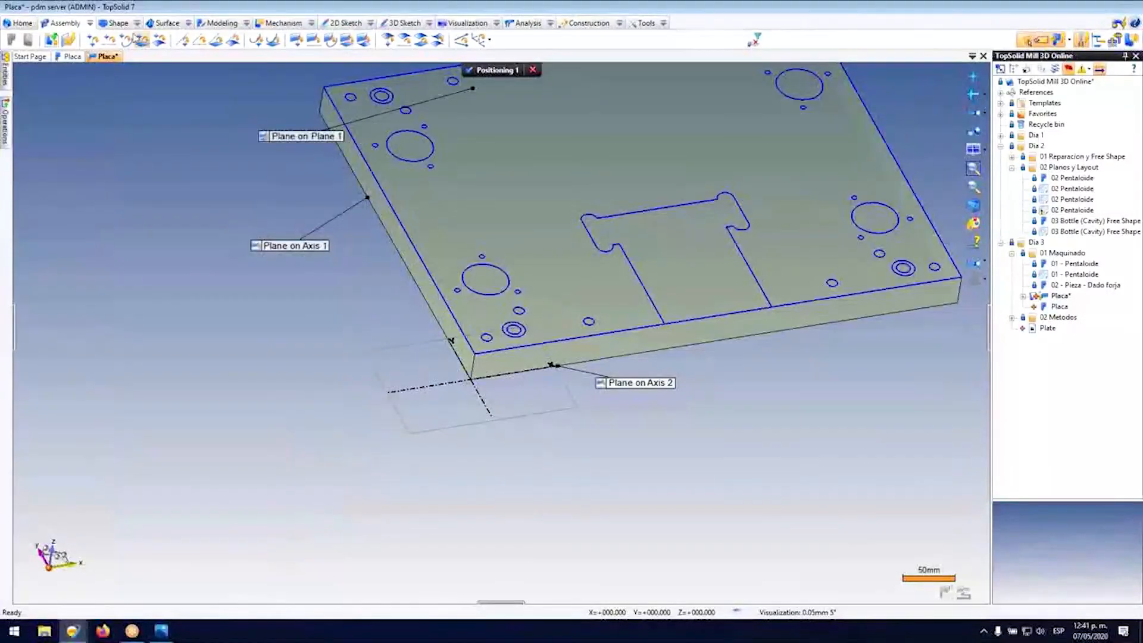
click(68, 41)
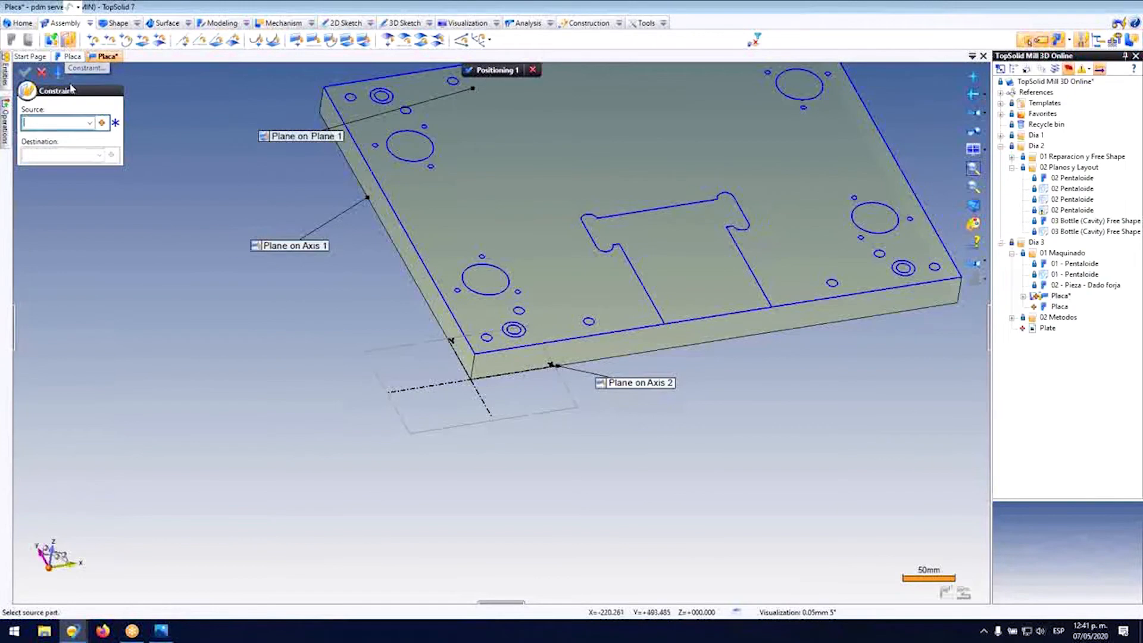
click(42, 73)
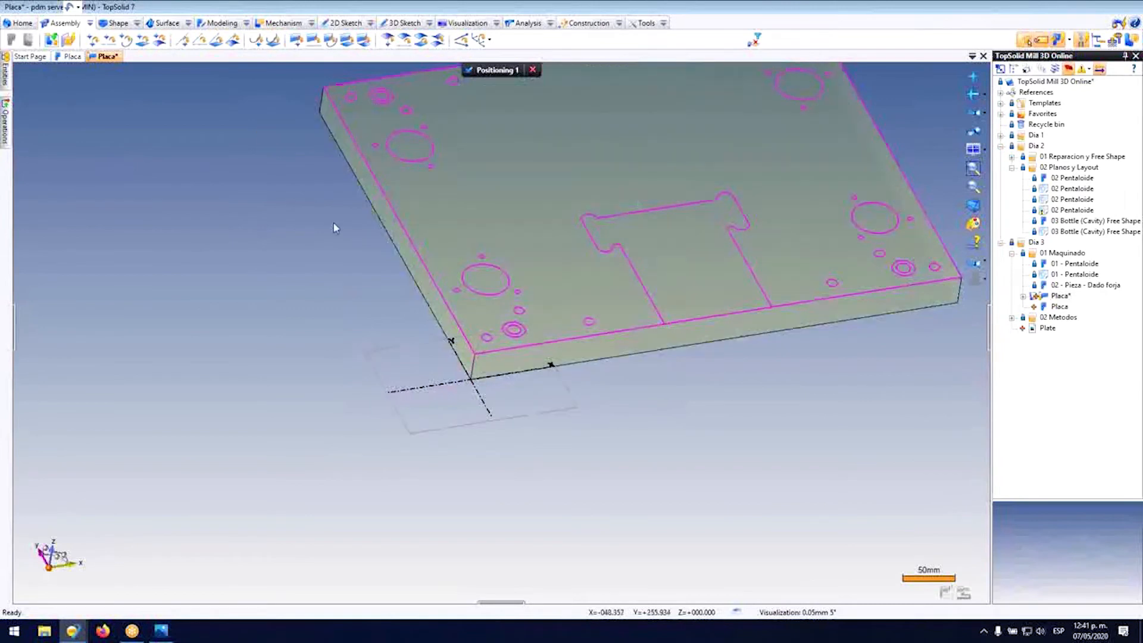
Step: Add a Plane on Plane constraint placing the plate's top face on the XY plane with 0 mm offset
click(348, 40)
click(496, 189)
click(449, 377)
middle_drag(450, 376, 439, 332)
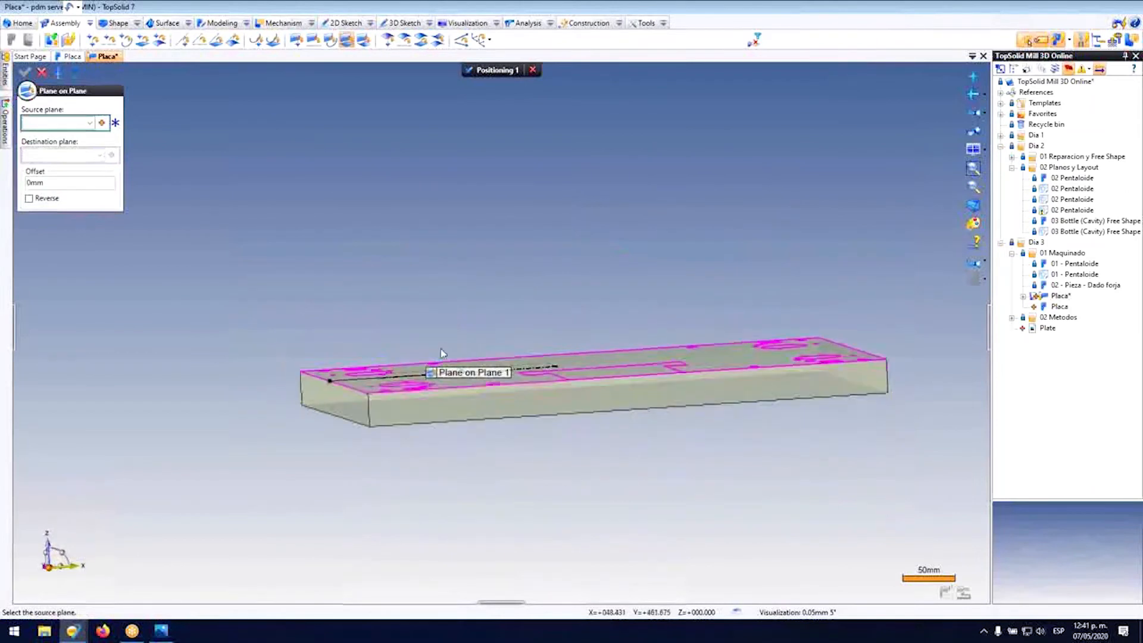
scroll(459, 405, up, 5)
middle_drag(458, 409, 481, 417)
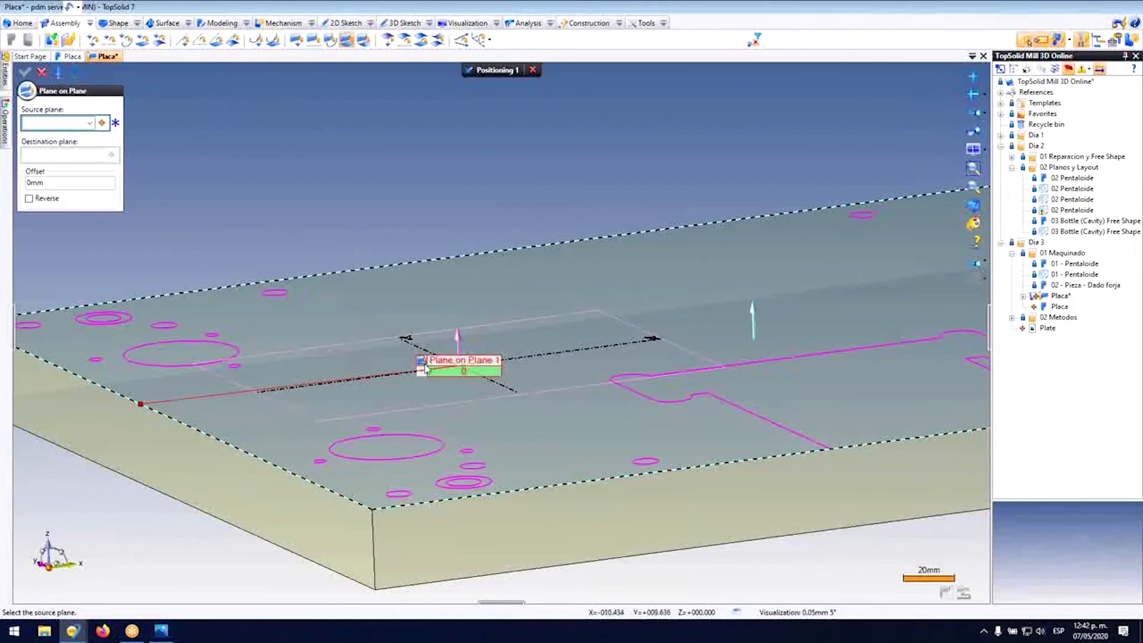
key(Print)
drag(407, 356, 524, 381)
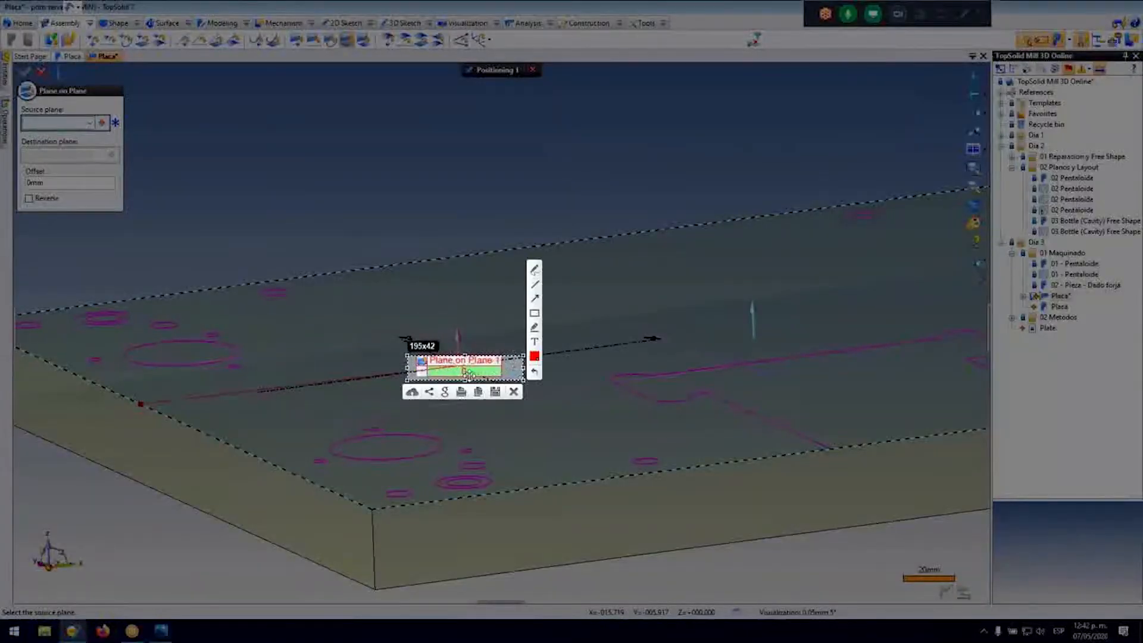
mouse_move(413, 364)
mouse_down()
mouse_move(394, 375)
mouse_move(414, 358)
mouse_move(425, 369)
mouse_up()
mouse_move(513, 374)
mouse_down()
mouse_move(495, 362)
mouse_move(484, 383)
mouse_move(469, 375)
mouse_up()
key(Escape)
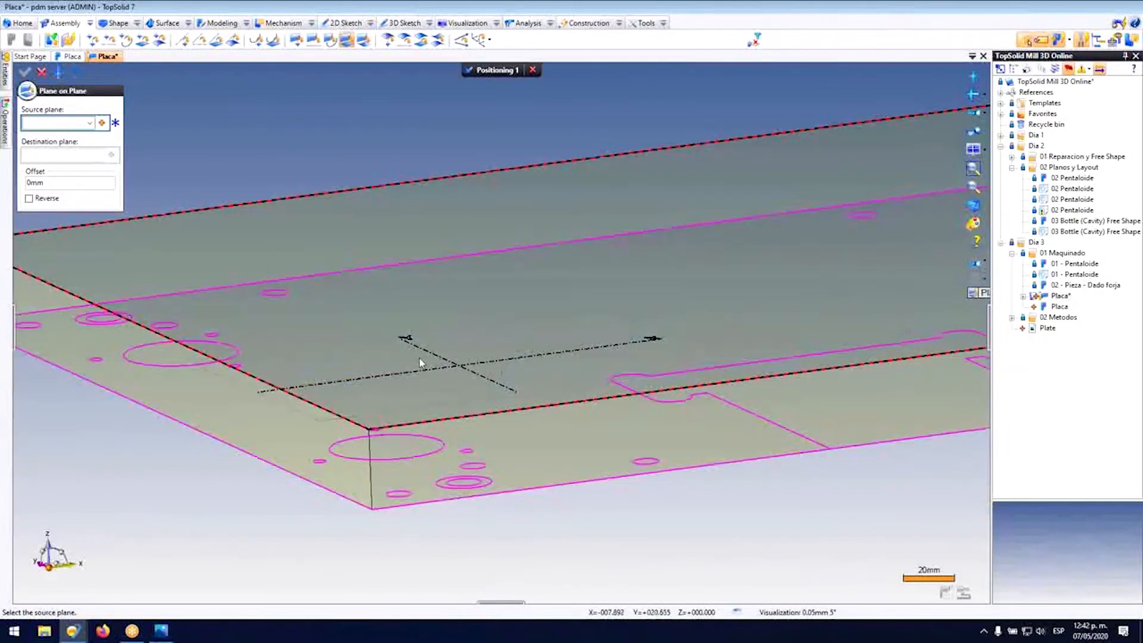
Step: Set the offset of the plate's Plane on Plane constraint to 2 mm
scroll(420, 362, down, 3)
middle_drag(683, 322, 444, 384)
scroll(369, 397, down, 3)
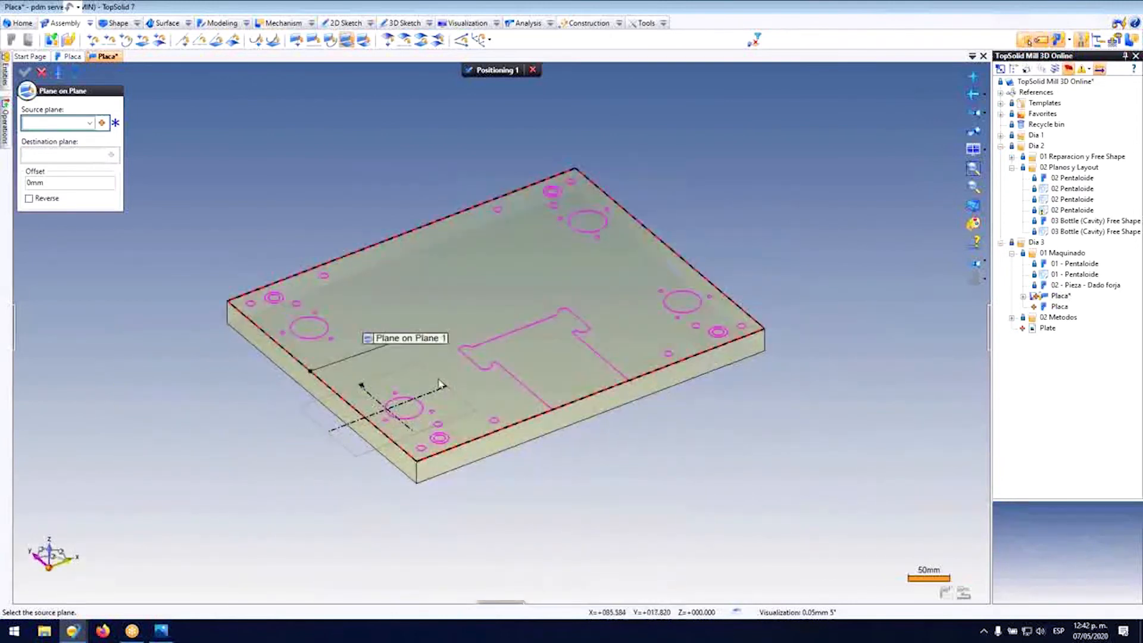
scroll(430, 381, up, 3)
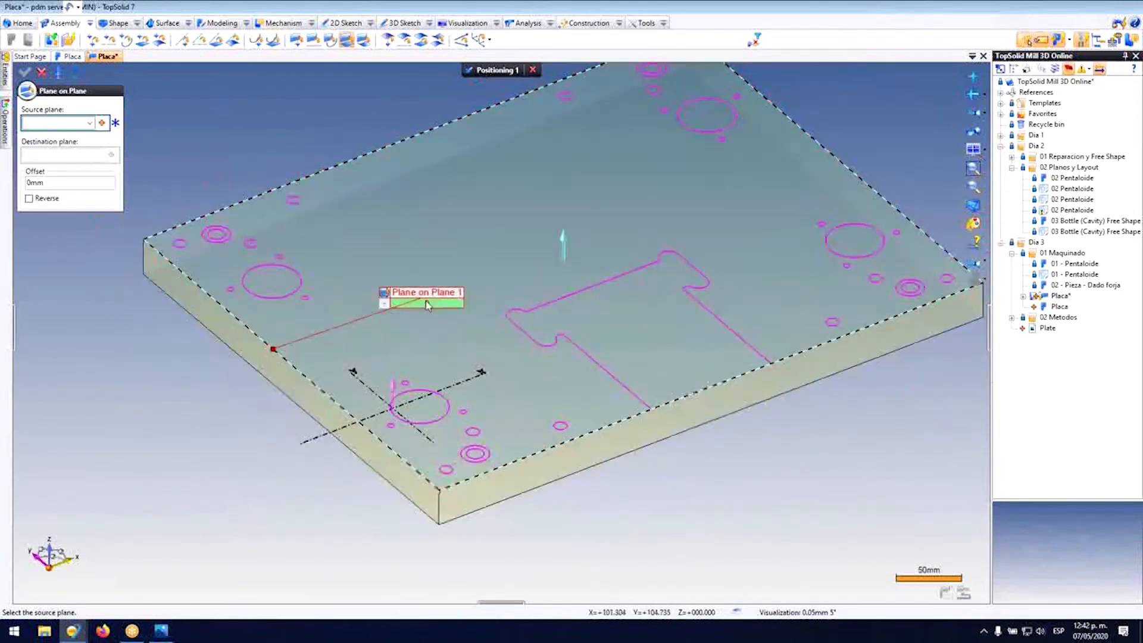
click(428, 304)
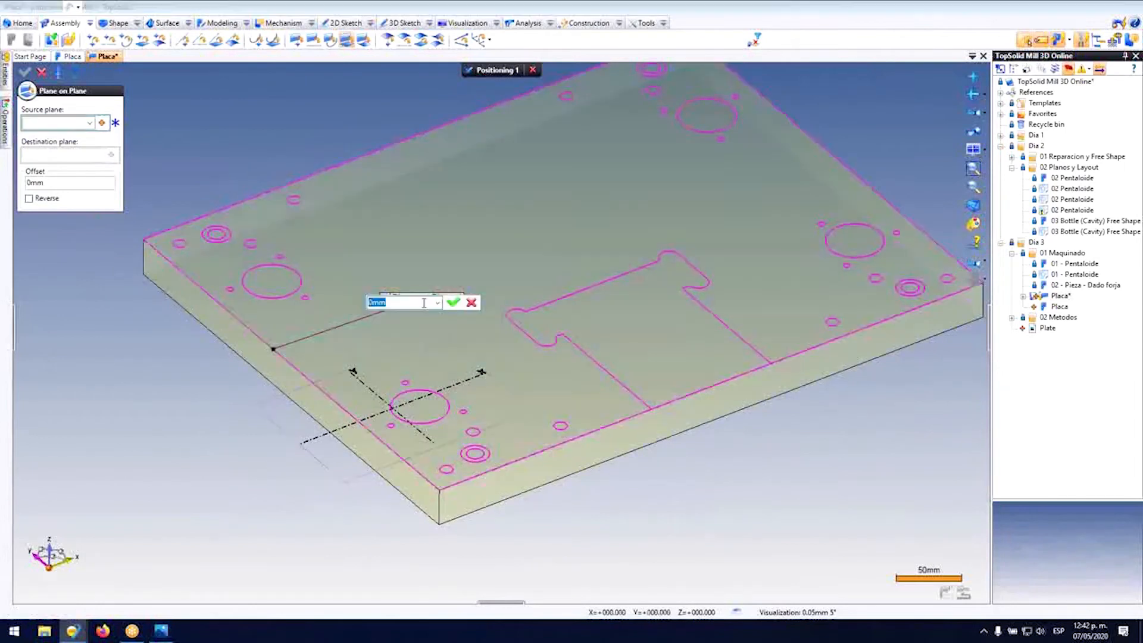
text(2)
key(Return)
Step: Examine from the side the offset between the plate's top face and the positioning frame
middle_drag(424, 303, 342, 322)
scroll(342, 322, up, 3)
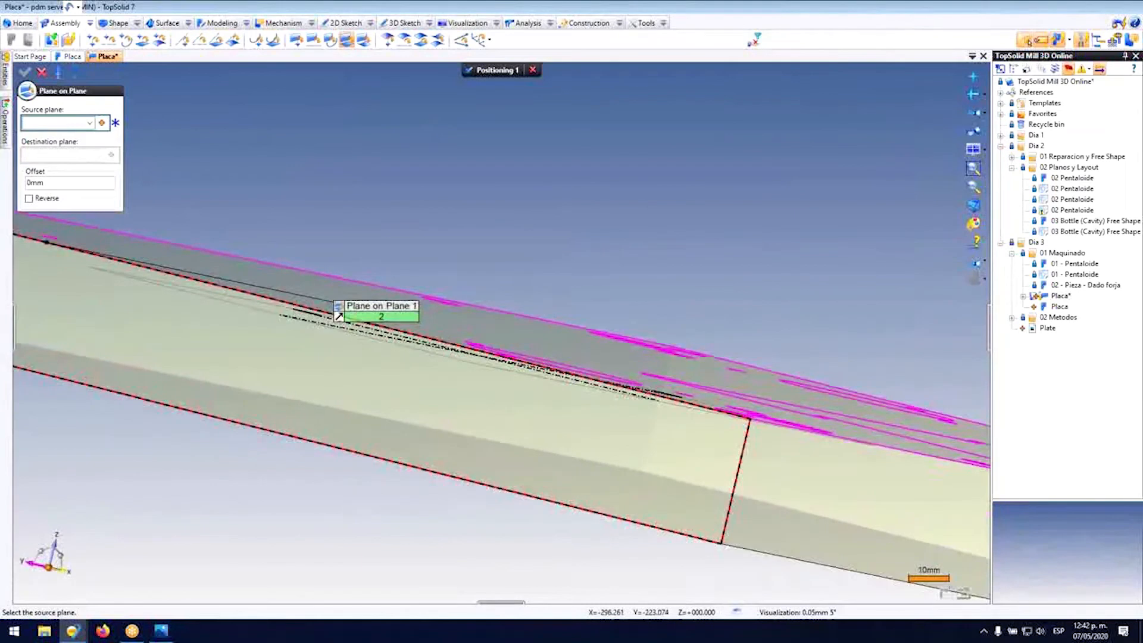
key(F5)
scroll(618, 357, down, 2)
scroll(664, 316, up, 3)
scroll(651, 299, up, 3)
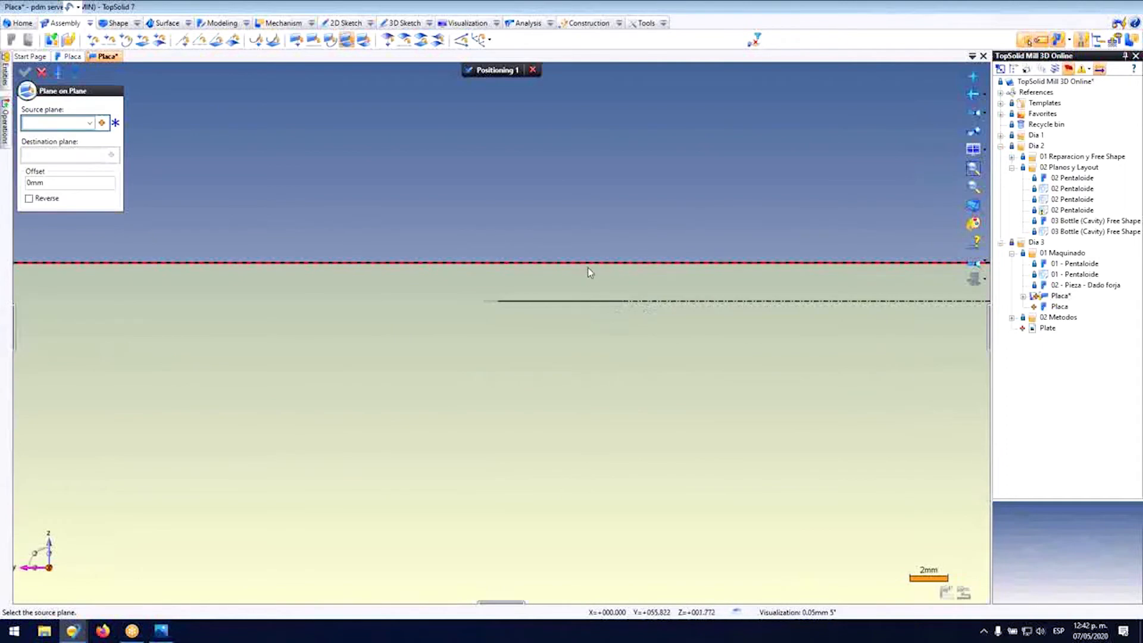
scroll(573, 262, down, 3)
scroll(573, 262, up, 1)
scroll(573, 262, down, 5)
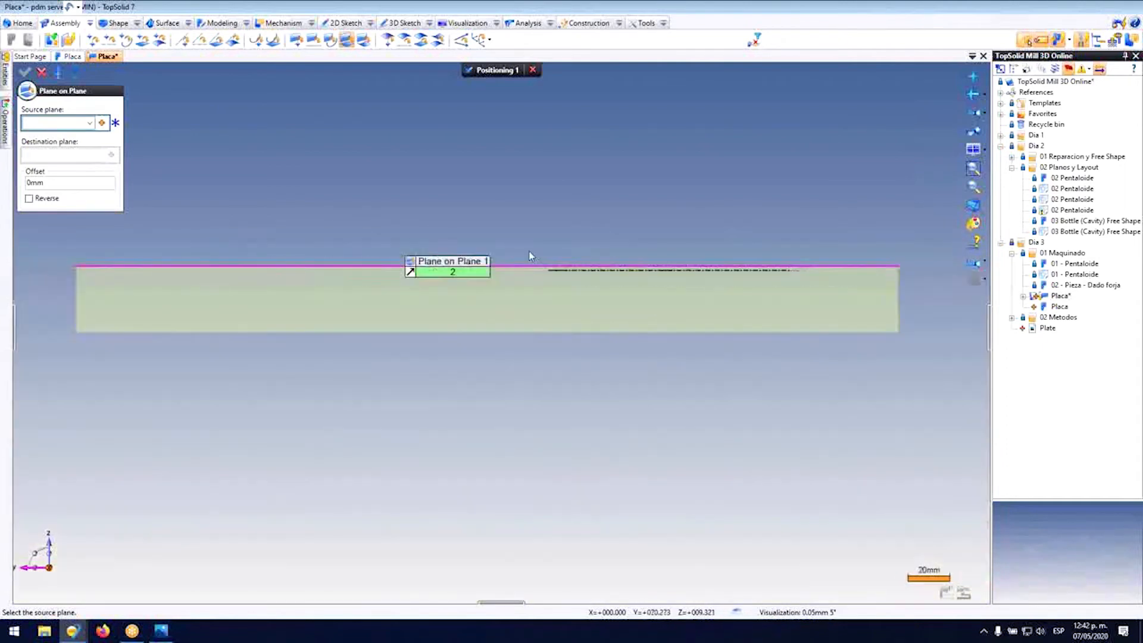
middle_drag(530, 255, 408, 293)
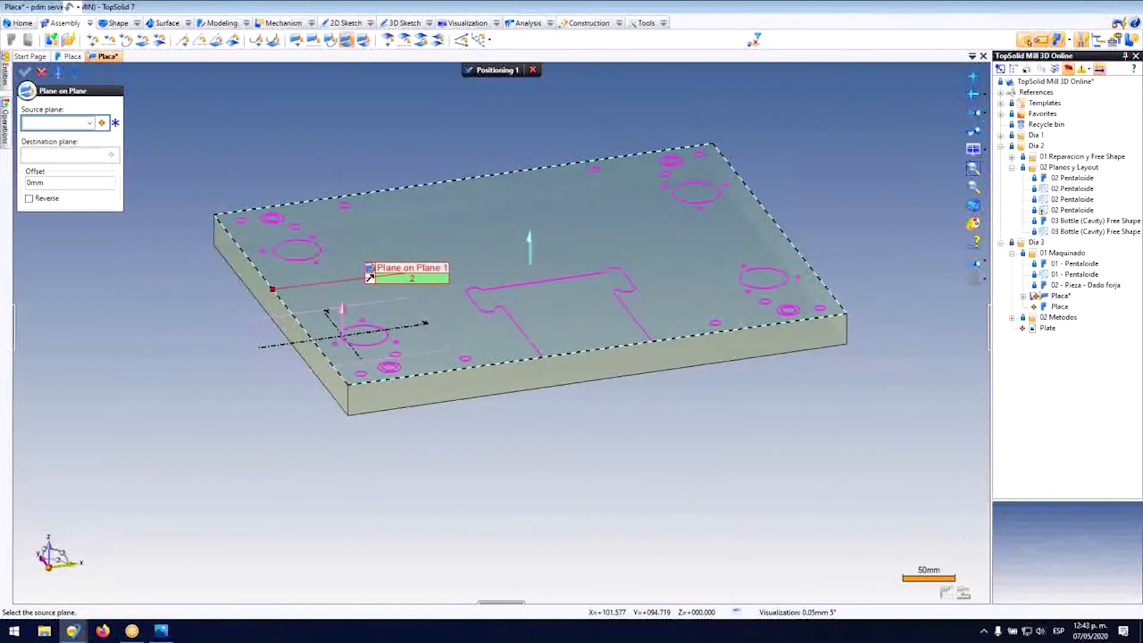
Step: Leave the Plane on Plane command and move the plate freely away from the positioning frame
key(Escape)
scroll(491, 326, down, 3)
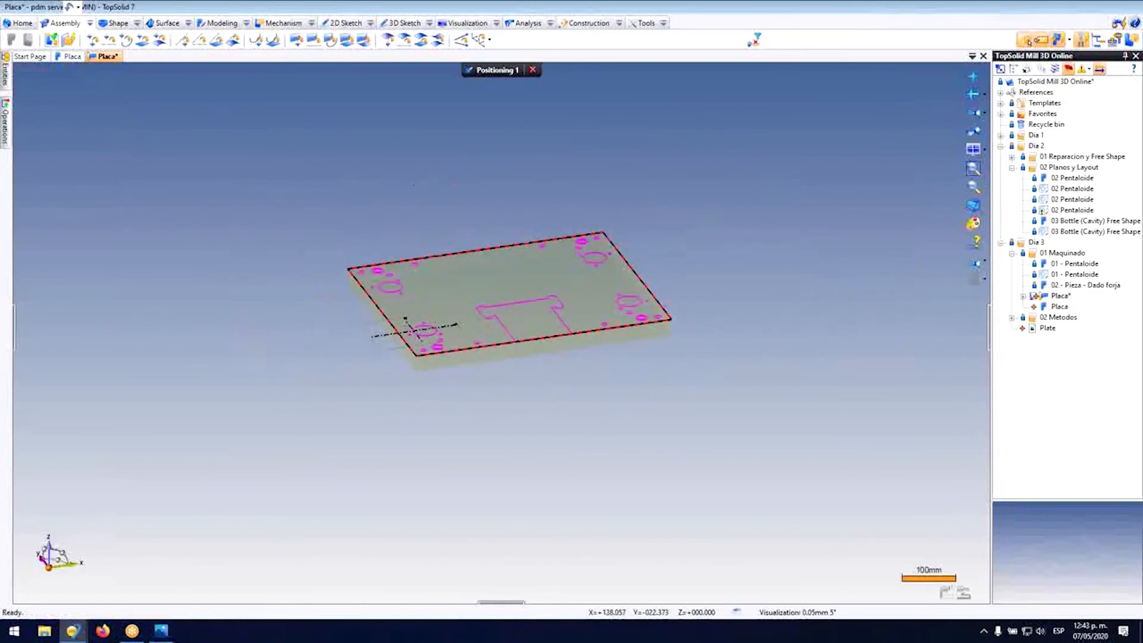
drag(548, 249, 520, 446)
middle_drag(521, 441, 486, 454)
scroll(482, 434, down, 2)
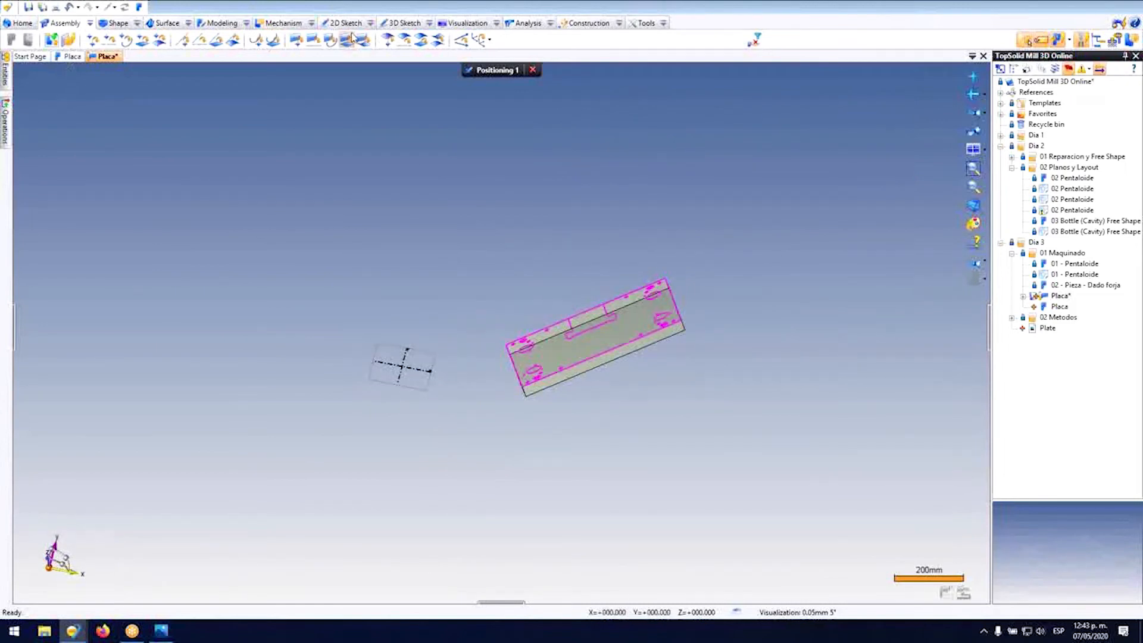
Step: Place the plate's top plane on the frame's XY plane with a Plane on Plane constraint at 0 mm offset
click(69, 41)
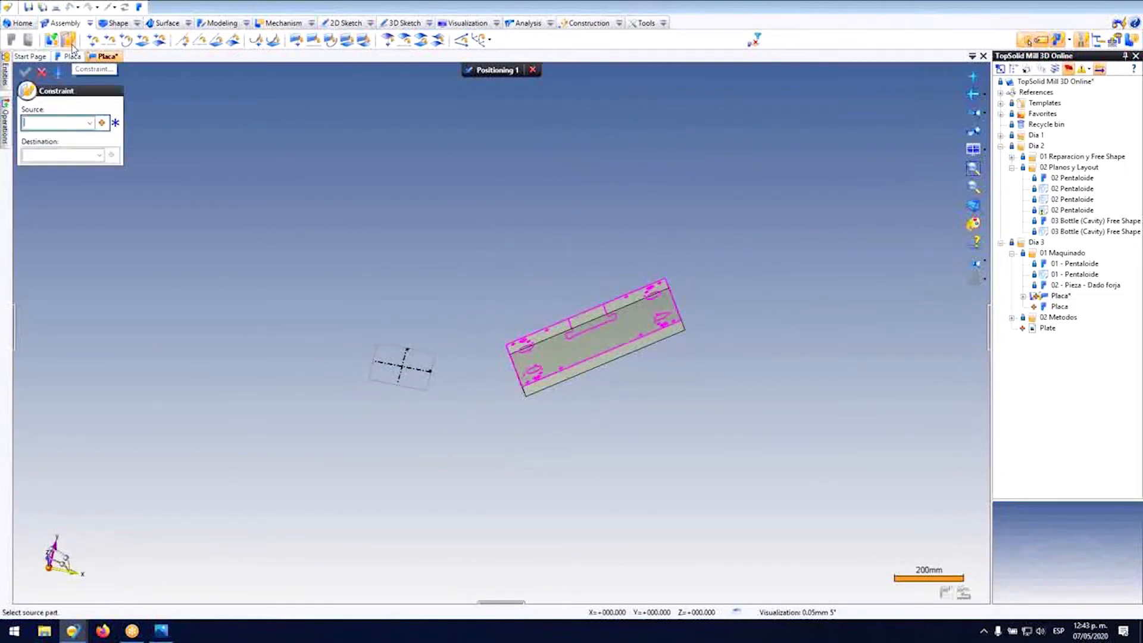
click(41, 71)
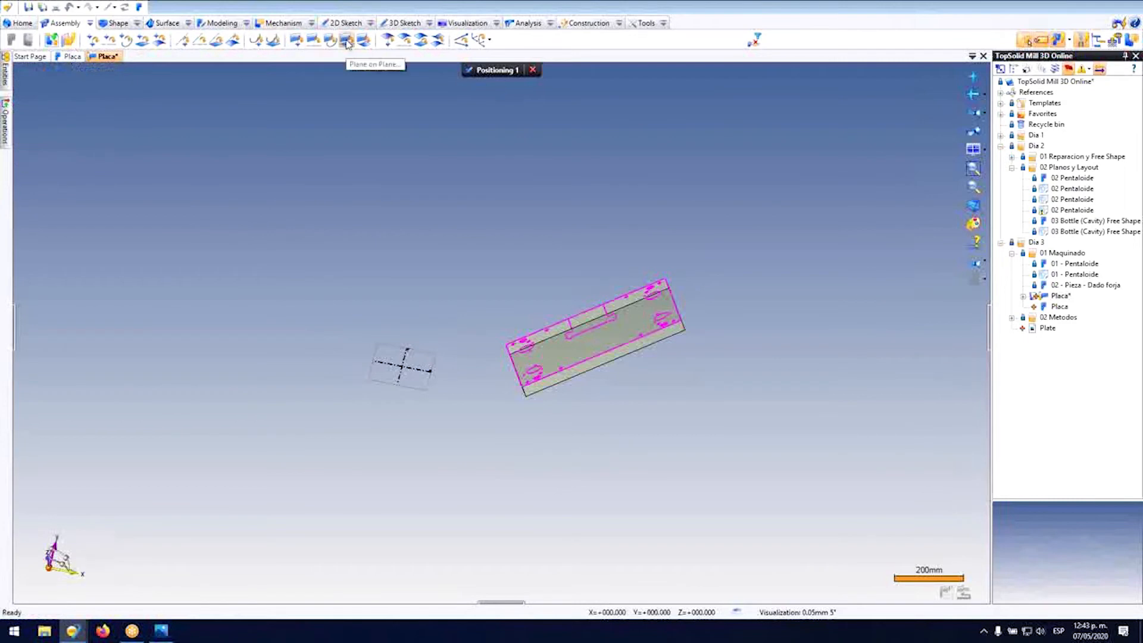
click(345, 41)
click(631, 357)
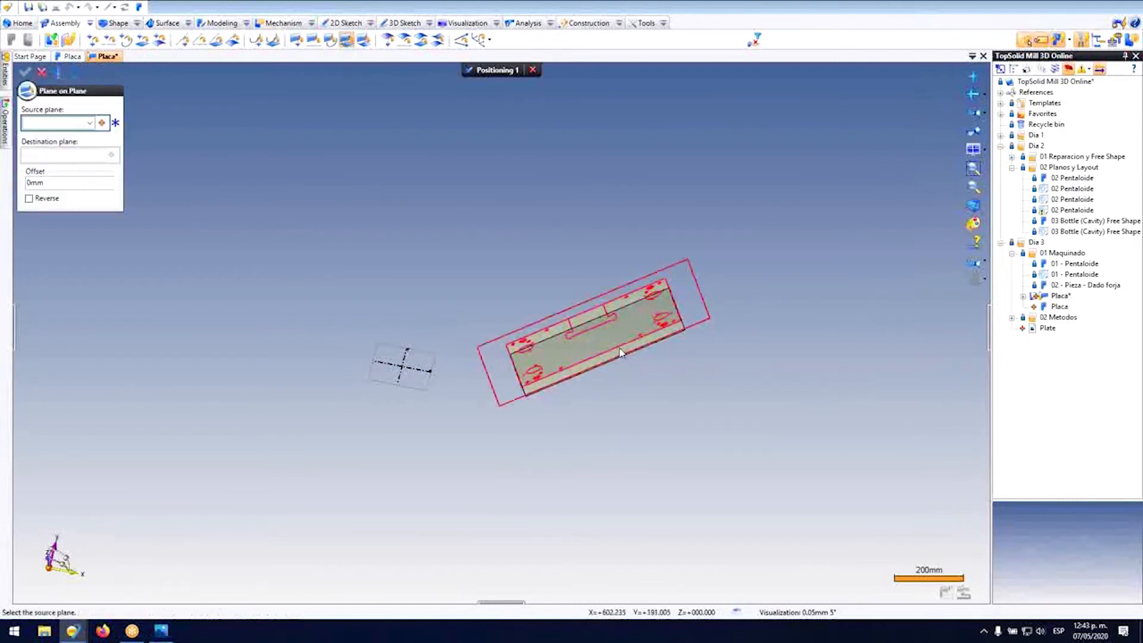
scroll(405, 360, up, 3)
click(404, 360)
middle_drag(404, 362, 370, 260)
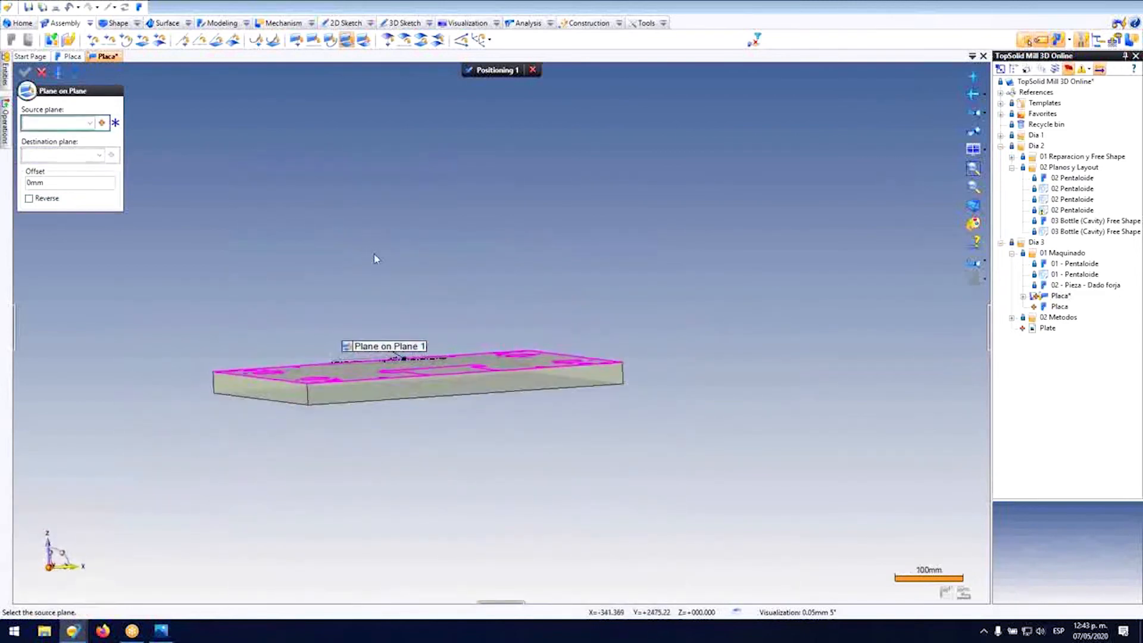
Step: Capture the list of standard camera views as a screenshot and copy it to the clipboard
scroll(415, 339, up, 4)
middle_drag(415, 339, 386, 418)
scroll(385, 413, down, 2)
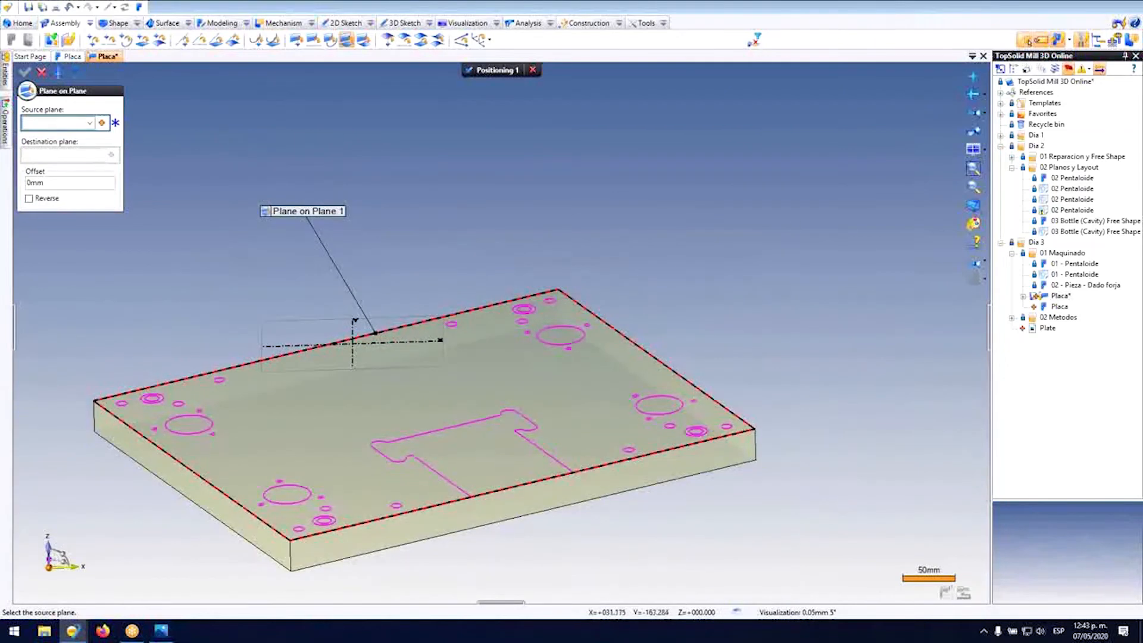
click(985, 116)
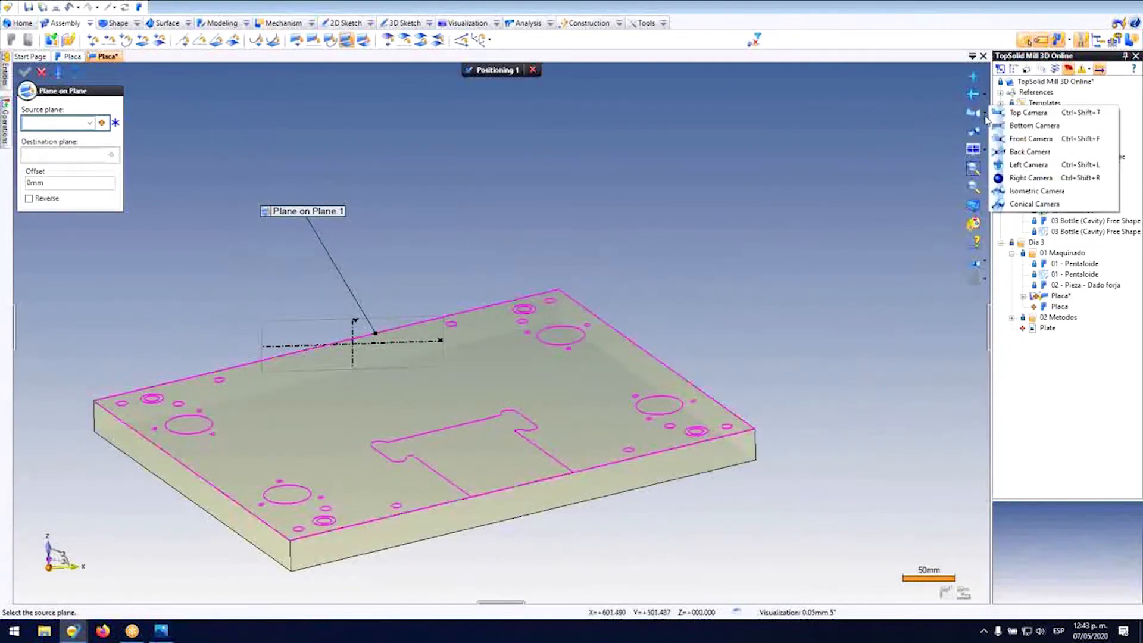
key(Print)
drag(950, 94, 1141, 225)
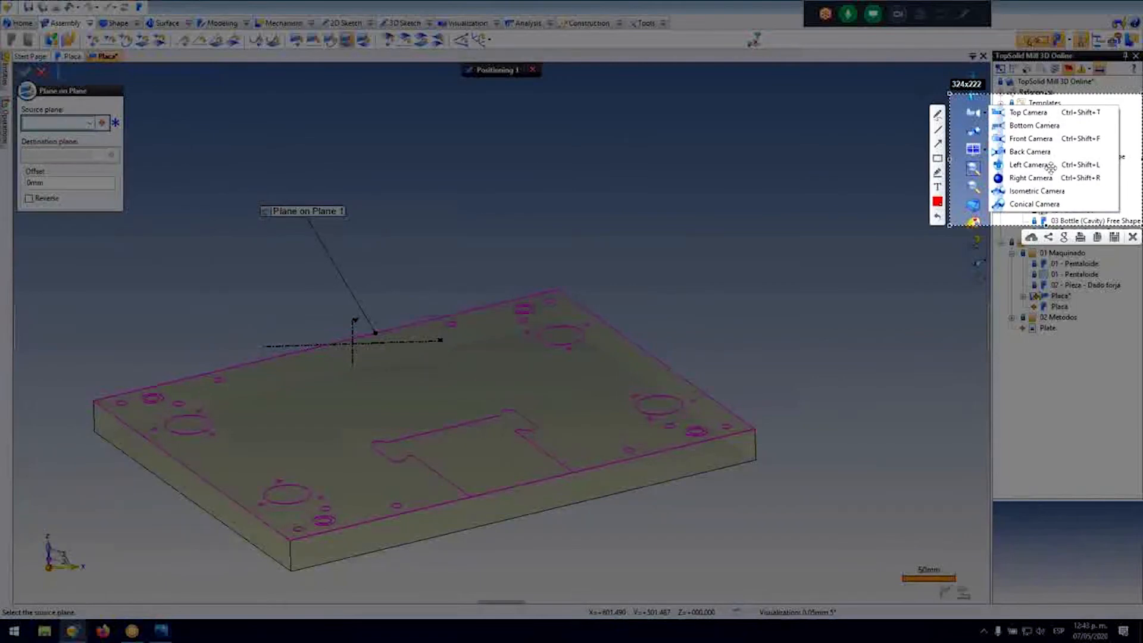
key(ctrl+c)
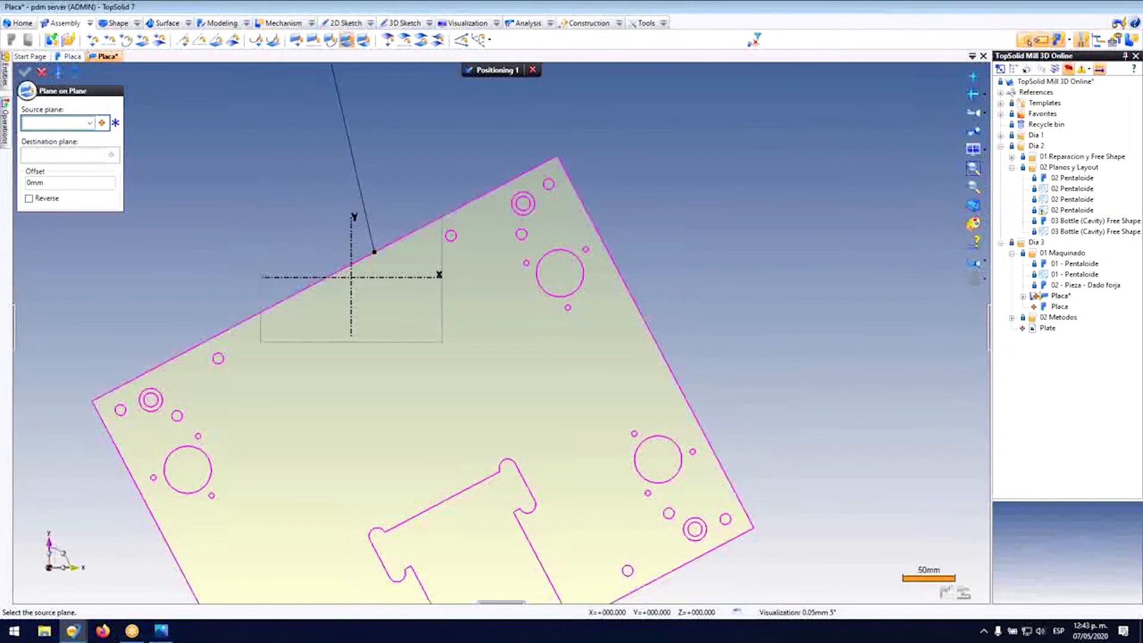
Step: Constrain the plate's front side face to the positioning frame's X axis with the general Constraint command
scroll(477, 333, down, 3)
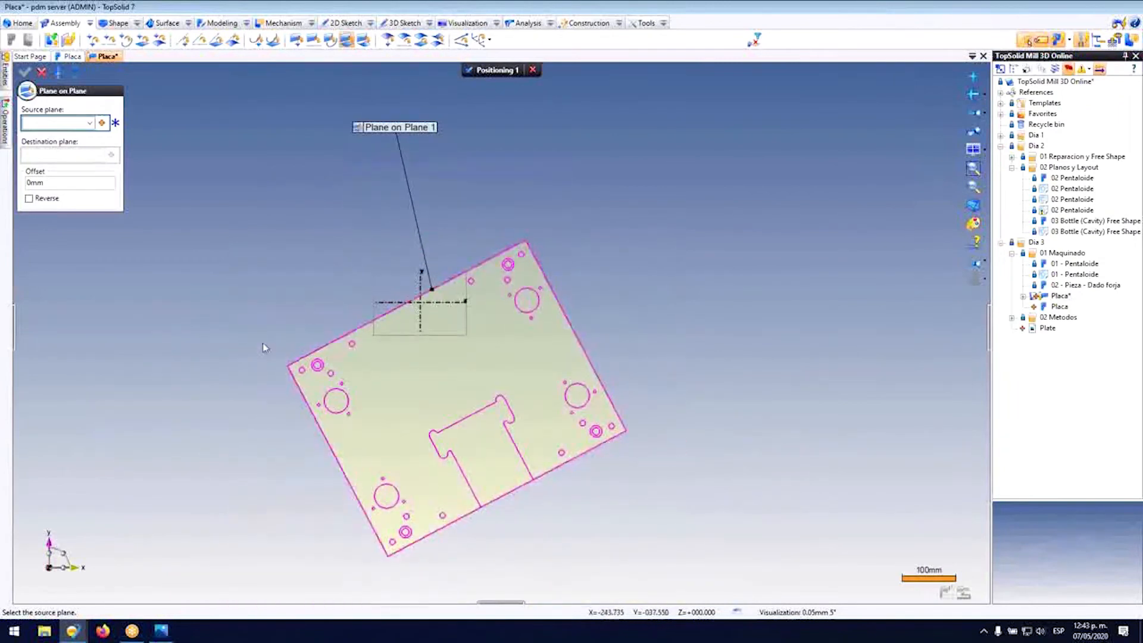
middle_drag(442, 433, 452, 359)
scroll(476, 517, up, 4)
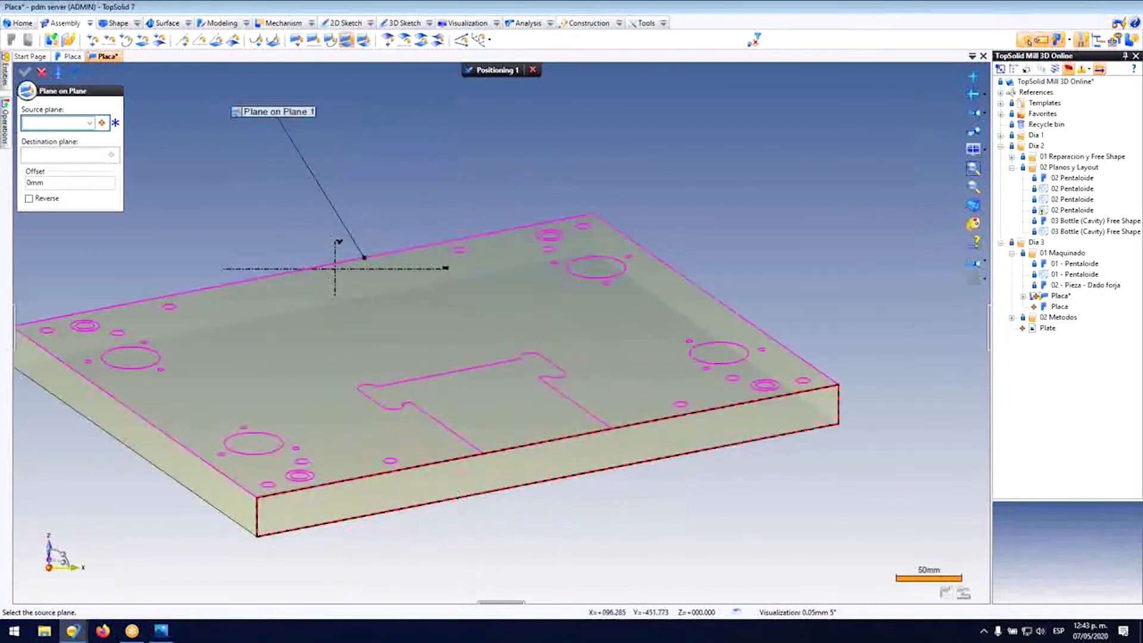
click(69, 39)
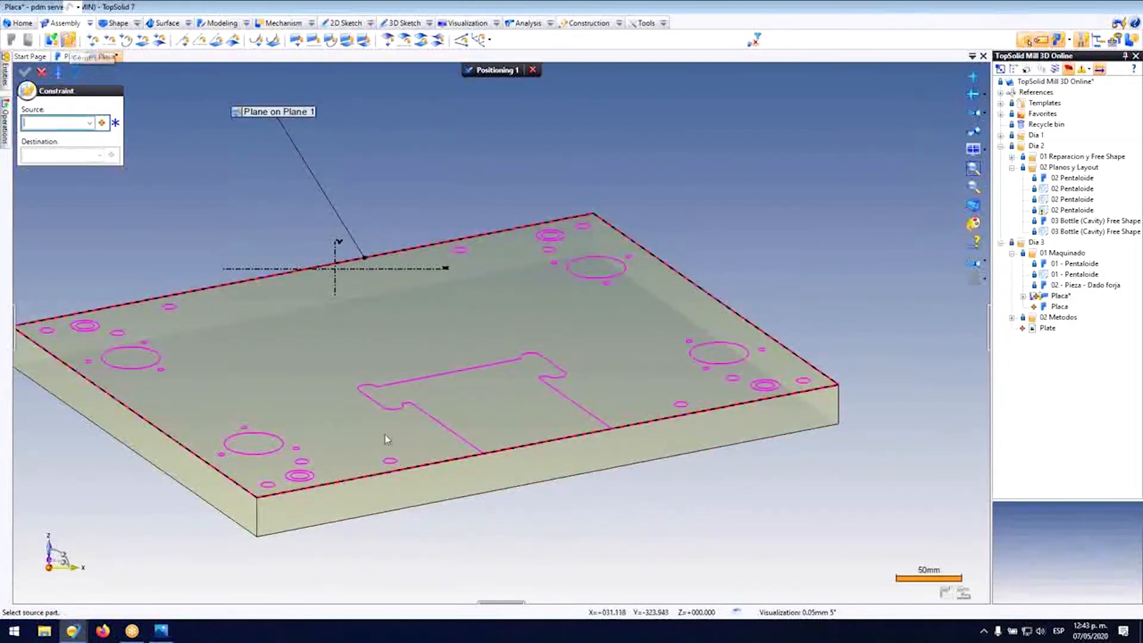
click(426, 501)
scroll(343, 304, up, 3)
scroll(343, 303, up, 2)
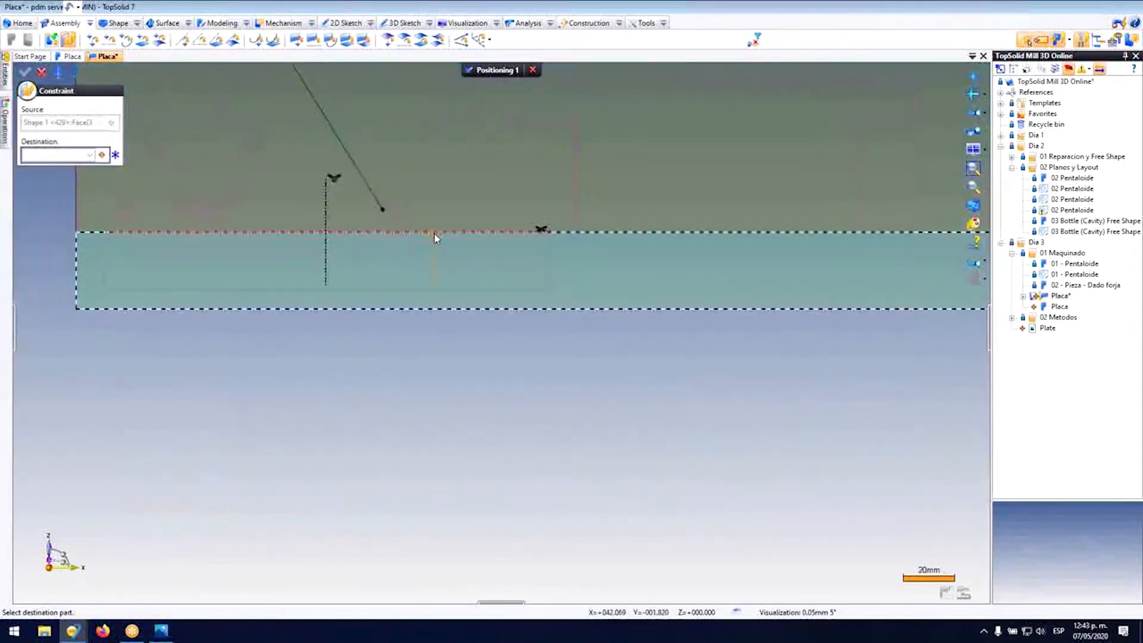
click(441, 238)
Step: Constrain the plate's left side face to the positioning frame's Y axis and leave the Constraint command
scroll(438, 281, down, 3)
middle_drag(439, 280, 462, 298)
scroll(322, 261, down, 2)
scroll(369, 250, up, 5)
click(426, 254)
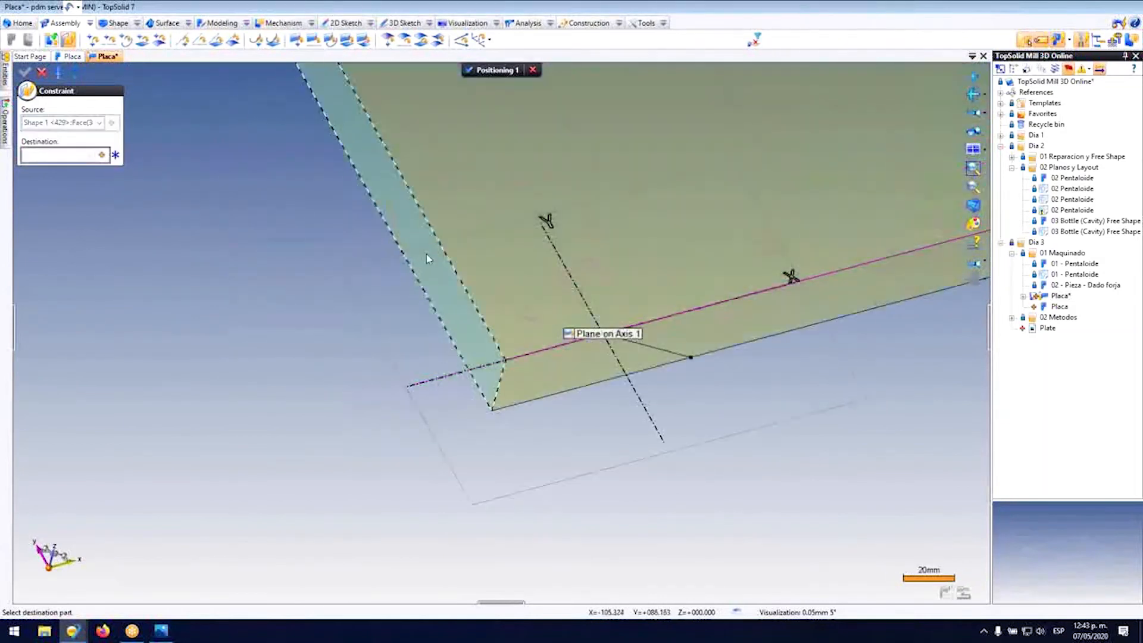
click(564, 272)
scroll(401, 323, down, 3)
middle_drag(403, 321, 397, 380)
scroll(372, 382, up, 3)
middle_drag(390, 329, 427, 319)
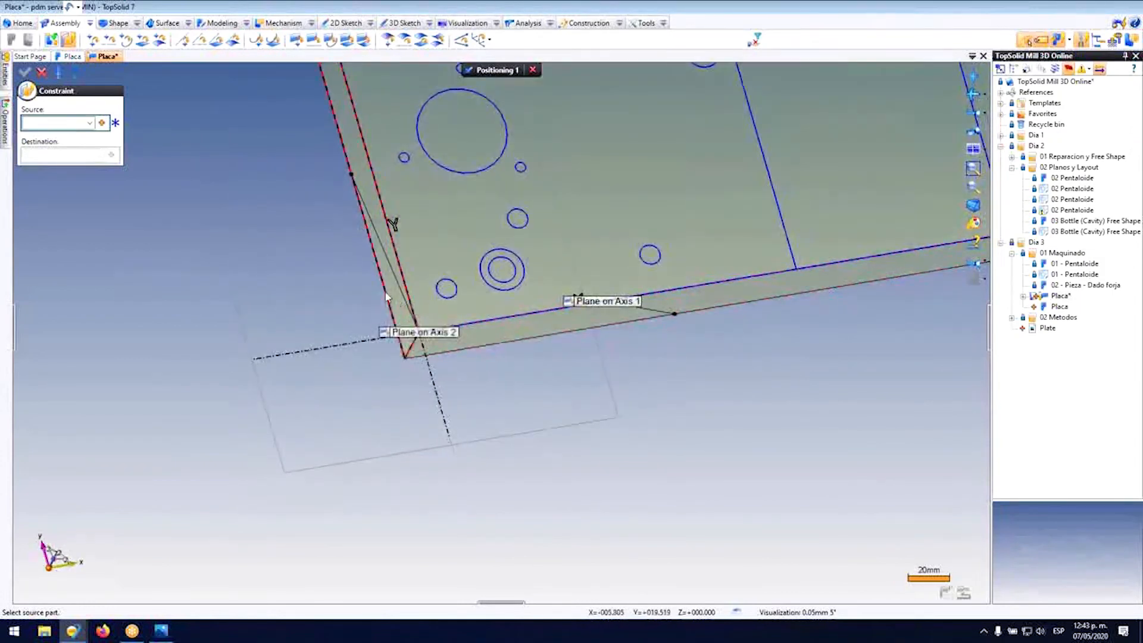
key(Escape)
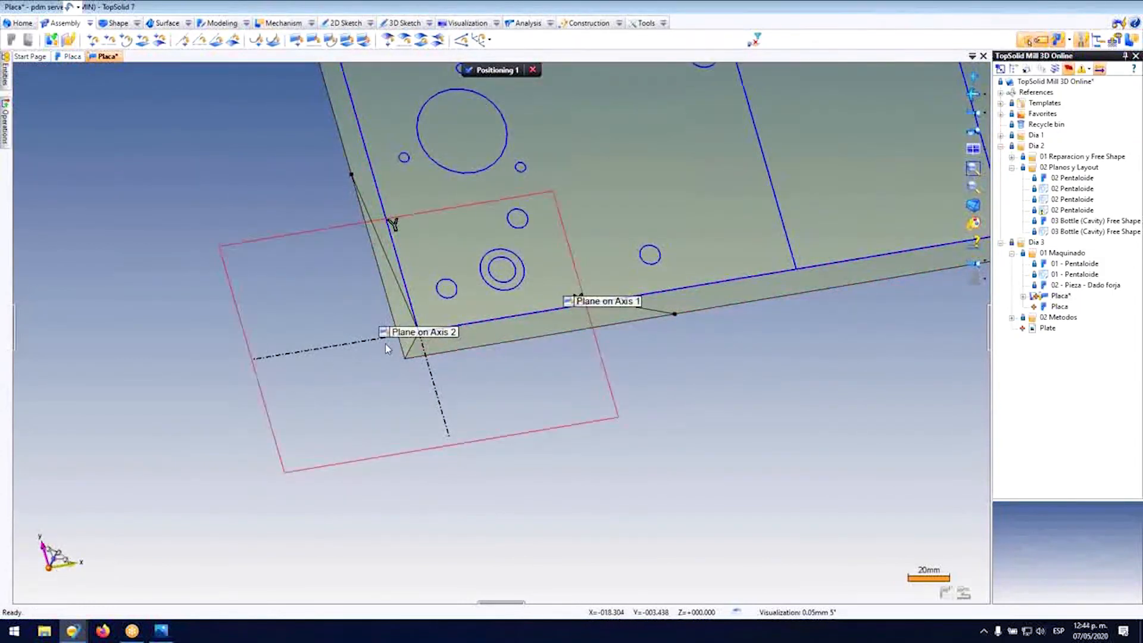
Step: Examine how the plate's corner aligns with the positioning frame's axes and compare with the view's coordinate triad
scroll(501, 301, down, 1)
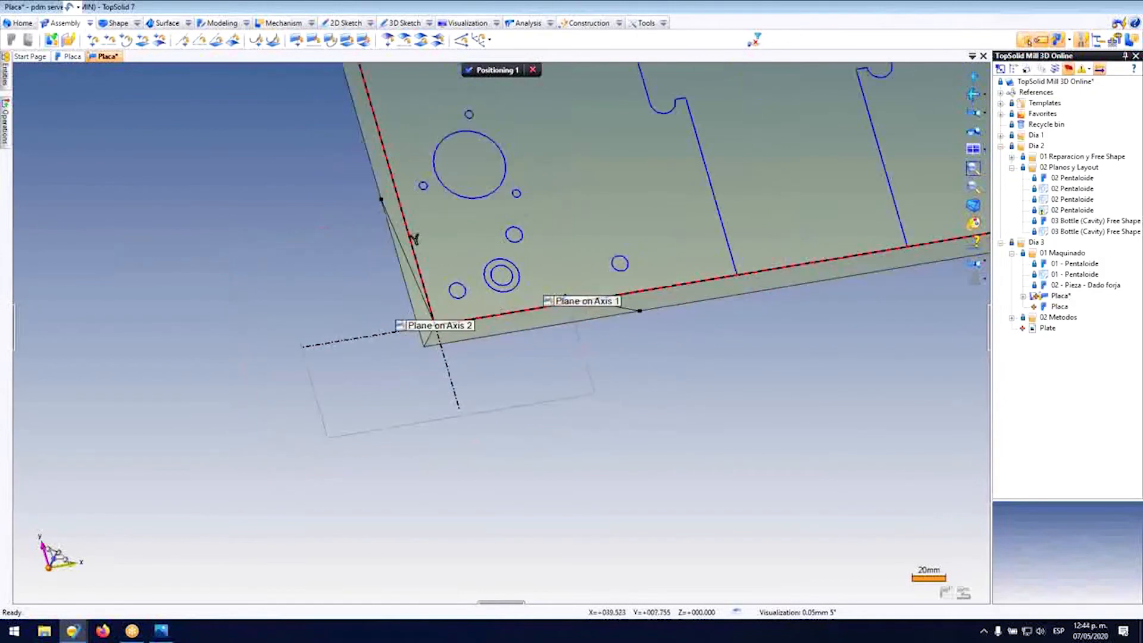
scroll(347, 335, down, 2)
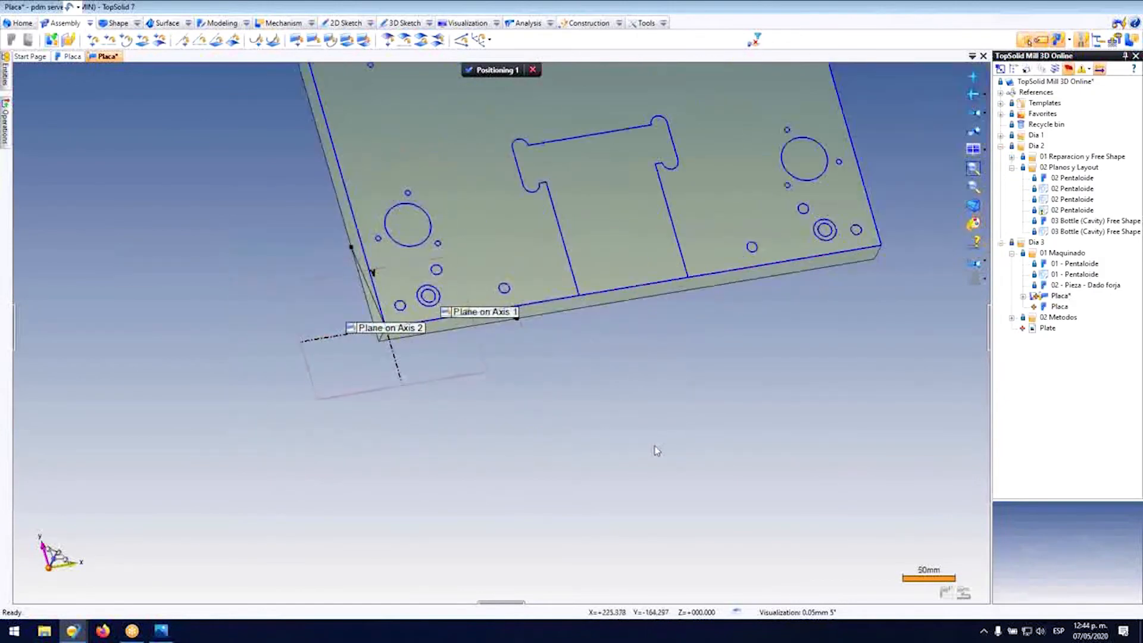
middle_drag(450, 331, 418, 280)
scroll(404, 312, up, 2)
middle_drag(440, 353, 438, 377)
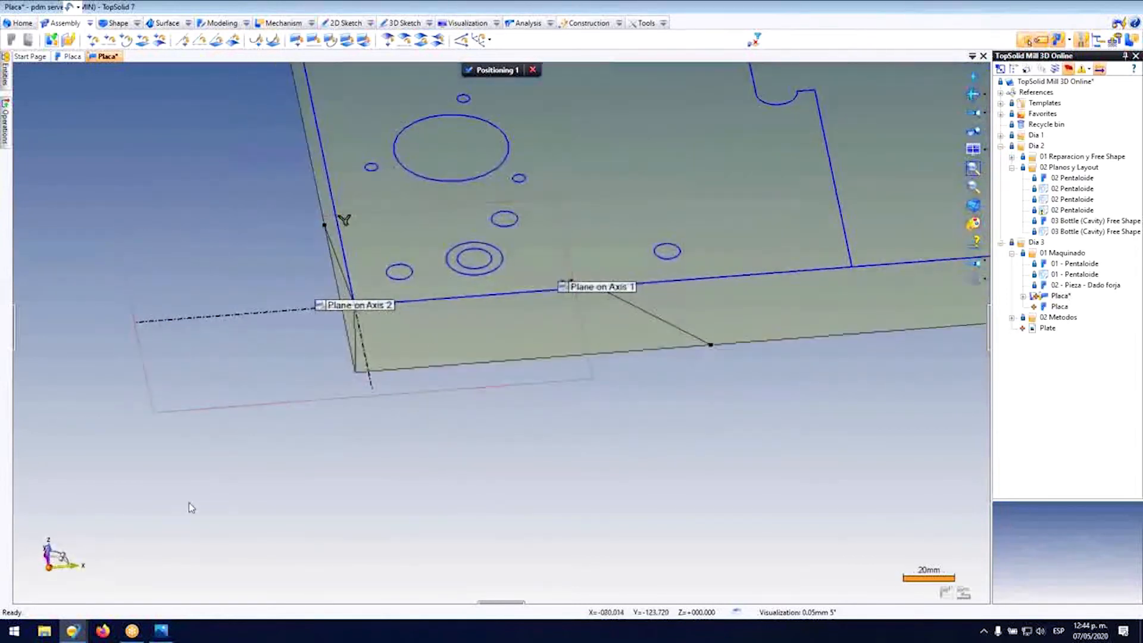
key(Print)
mouse_move(17, 483)
mouse_down()
mouse_move(21, 506)
mouse_move(107, 599)
mouse_up()
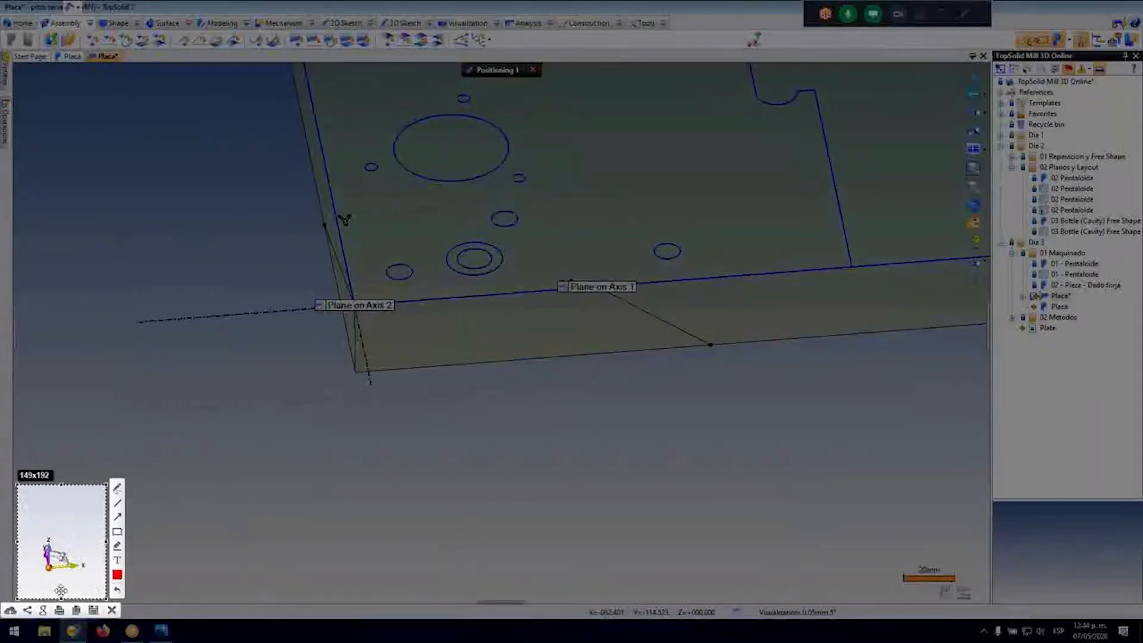
drag(107, 185, 667, 436)
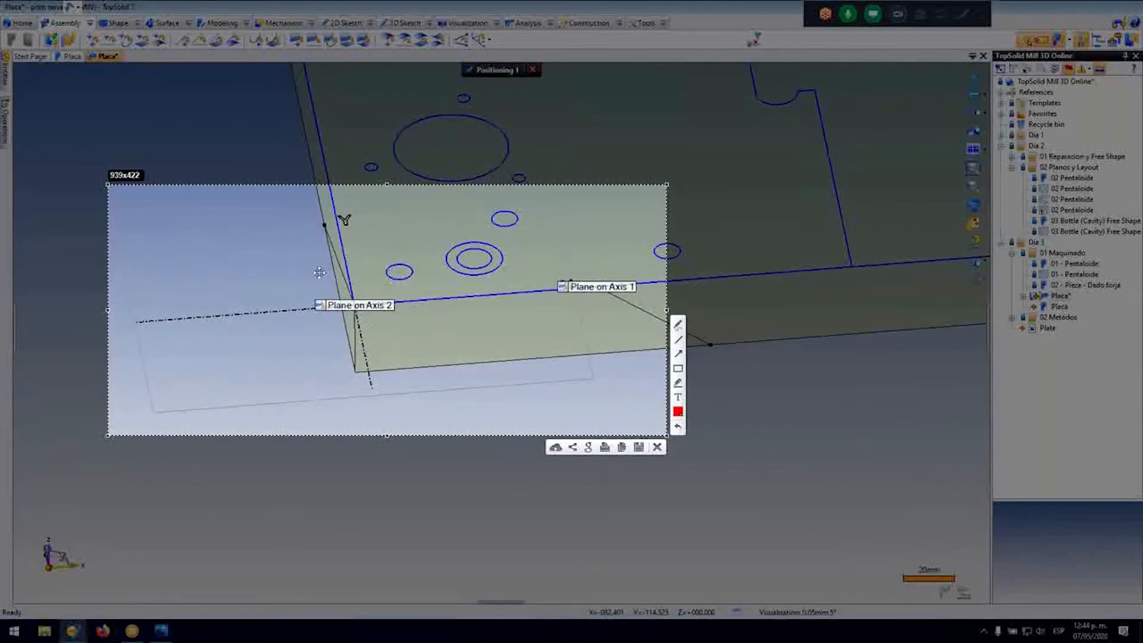
key(Escape)
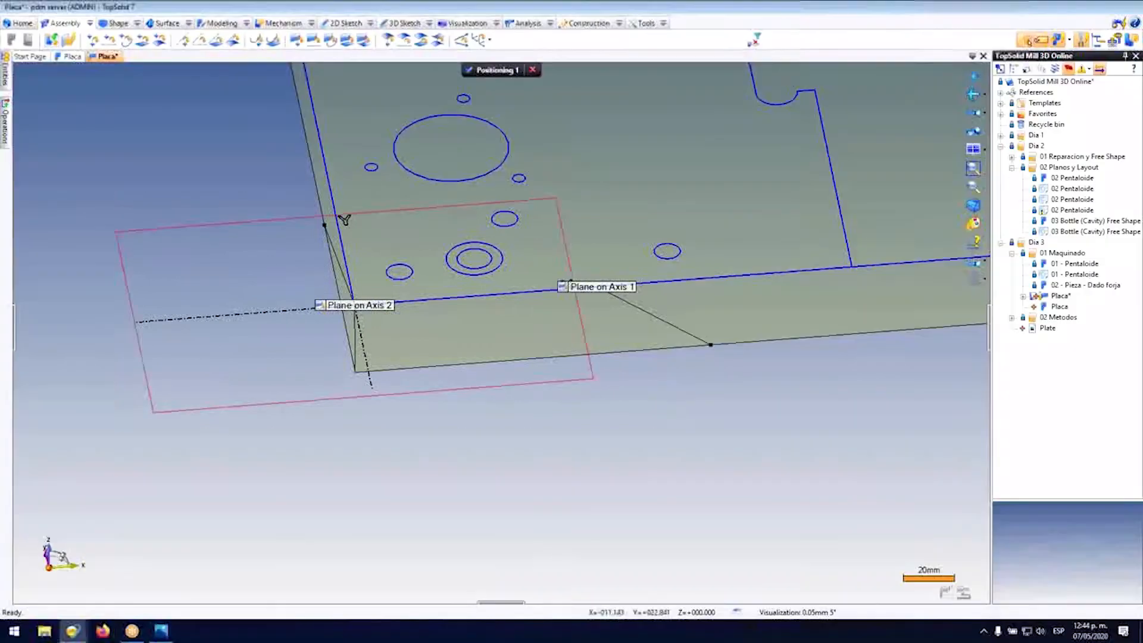
middle_drag(500, 242, 494, 208)
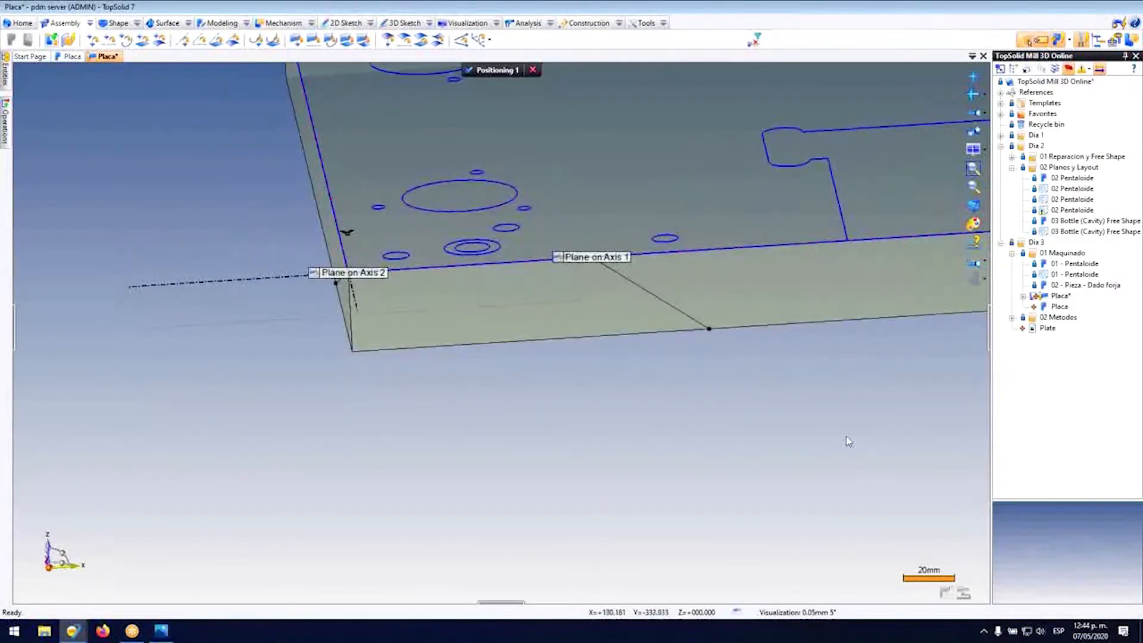
Step: Validate the plate's positioning and return to the machining document
click(470, 70)
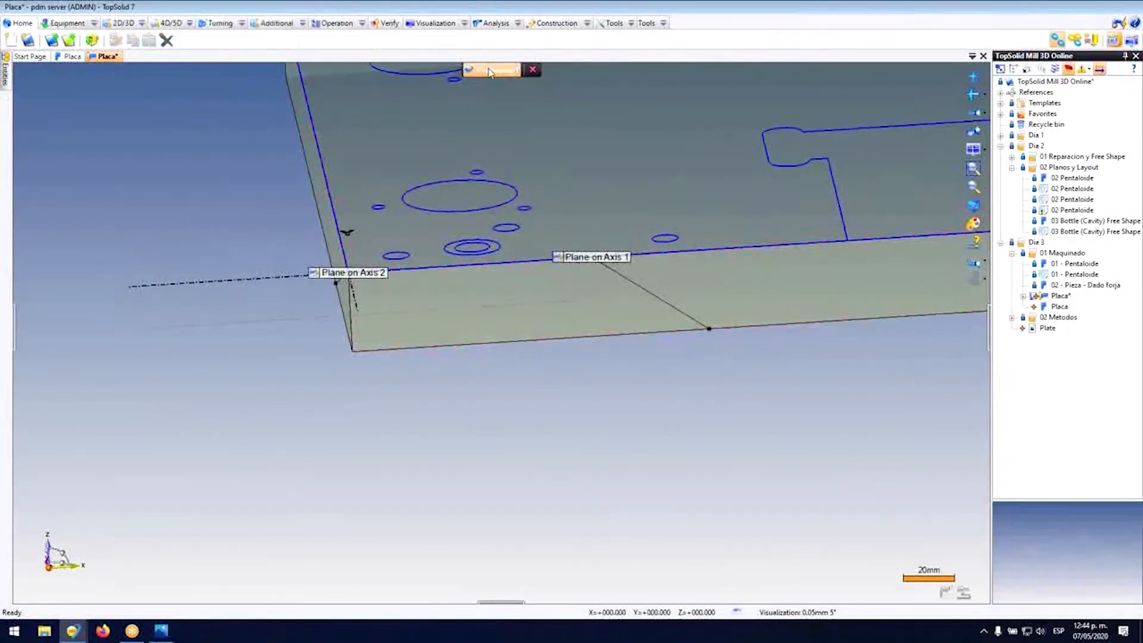
scroll(536, 243, down, 3)
scroll(534, 255, up, 4)
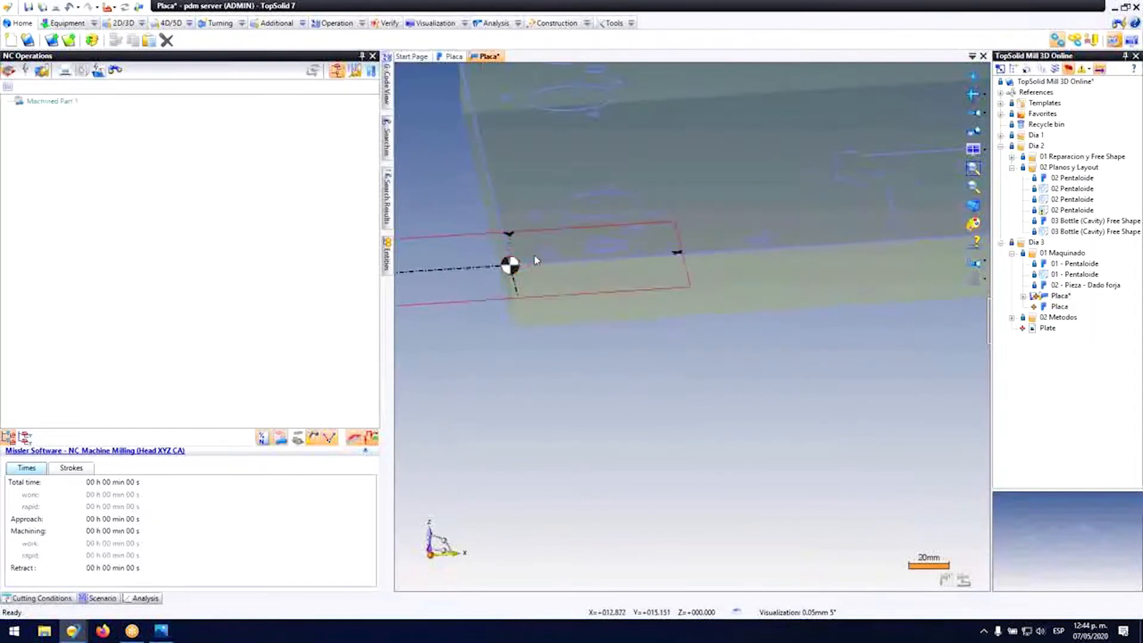
scroll(518, 318, down, 3)
scroll(513, 304, up, 2)
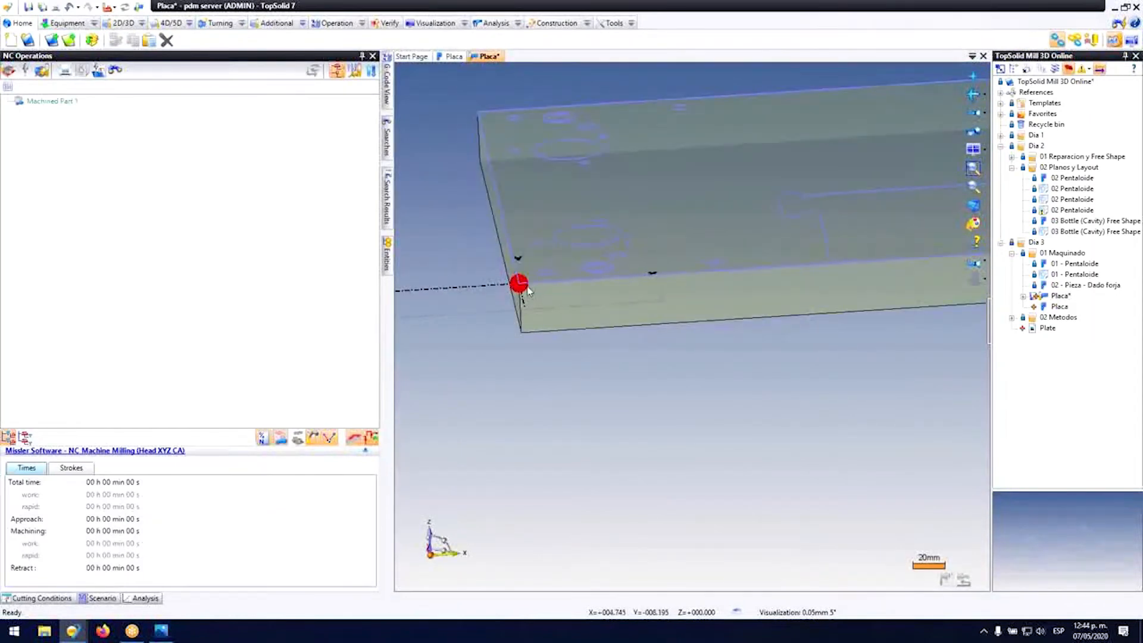
Step: Open the machining origin at the plate's corner for editing and turn off its automatic positioning
right_click(526, 290)
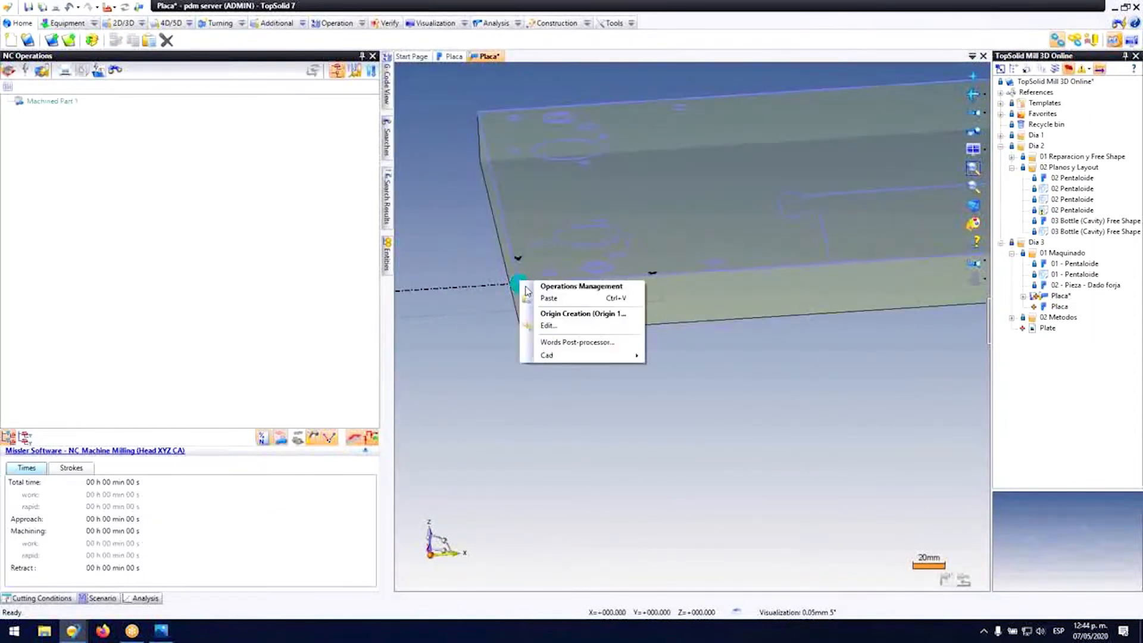
click(545, 325)
scroll(504, 292, up, 2)
right_click(538, 284)
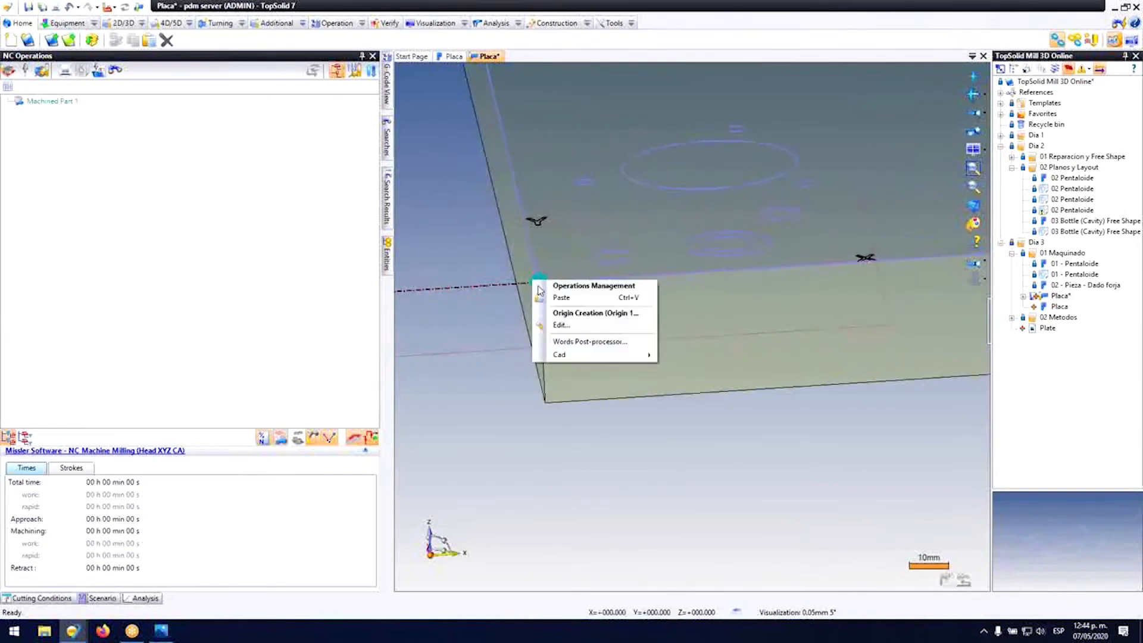
click(560, 326)
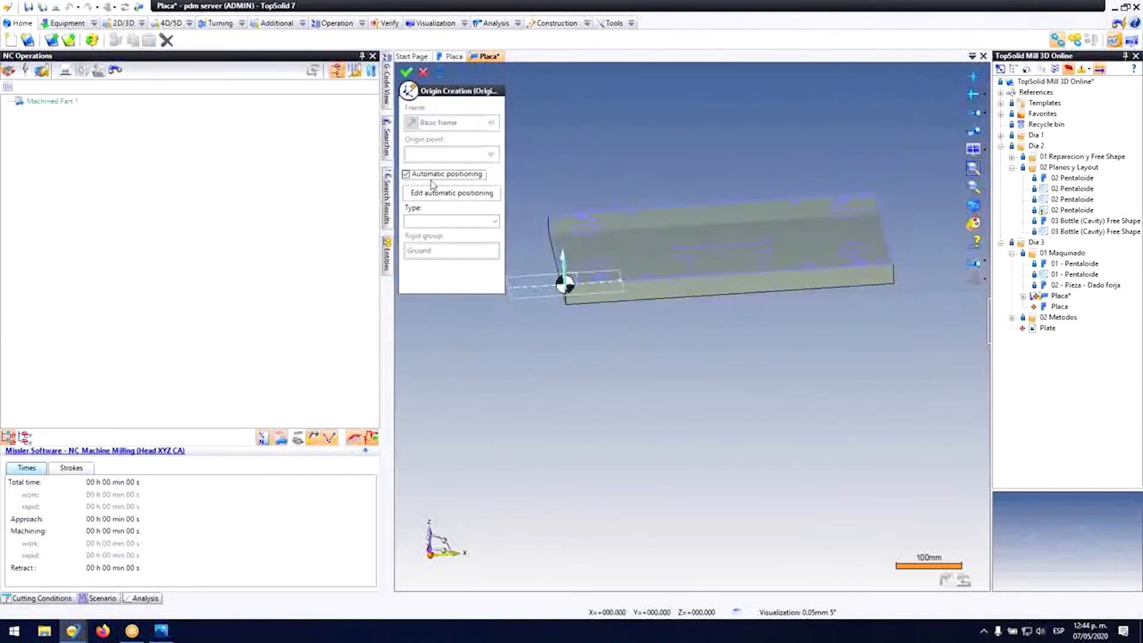
click(407, 175)
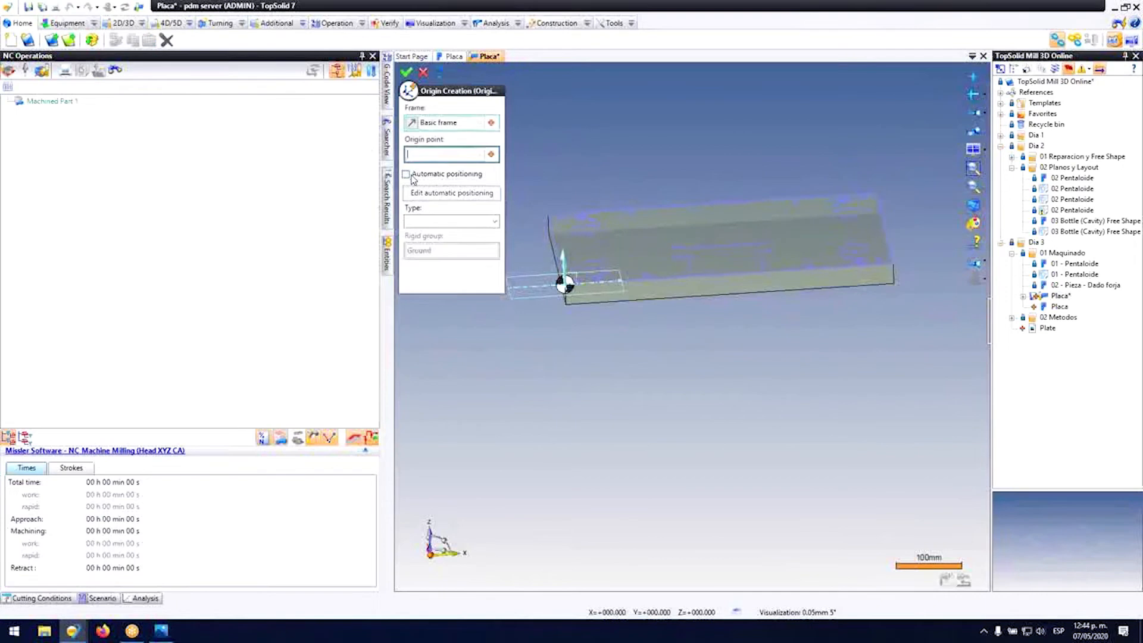
Step: Try edge midpoints, a hole centre and a corner vertex of the plate as the machining origin point
middle_drag(696, 204, 612, 216)
click(559, 234)
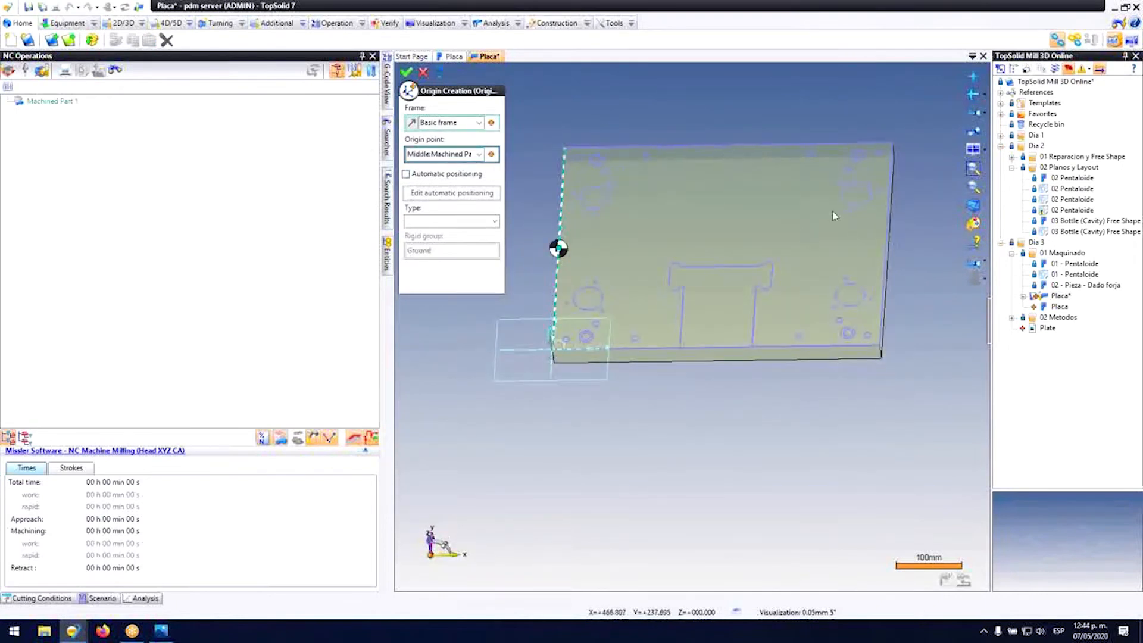
click(595, 197)
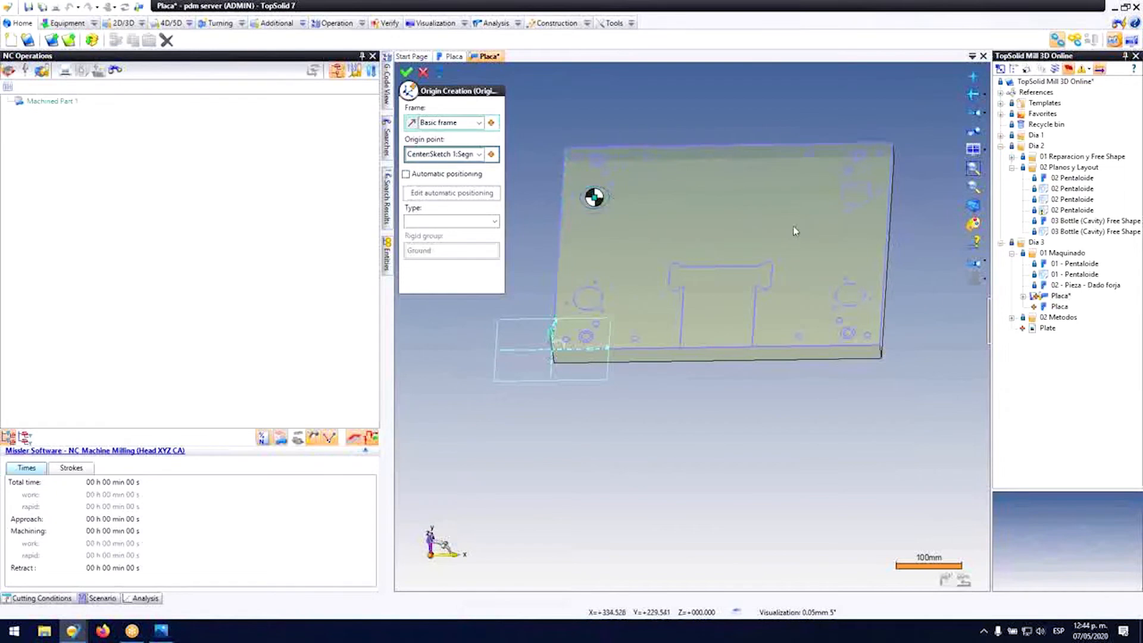
click(893, 145)
scroll(880, 348, up, 3)
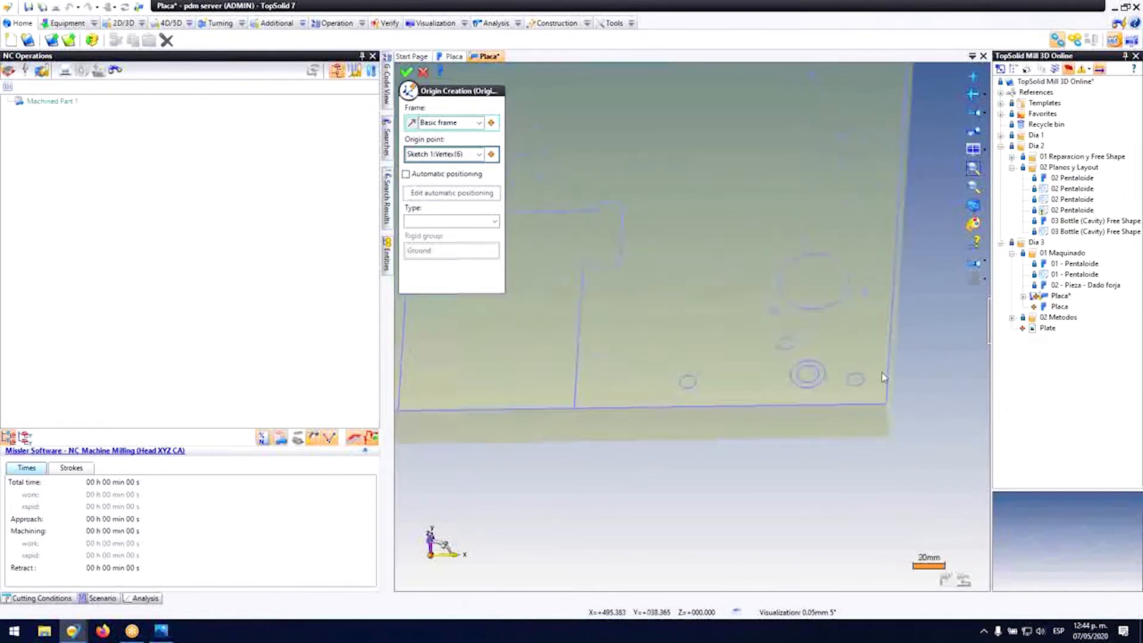
scroll(885, 405, down, 3)
click(877, 317)
click(713, 369)
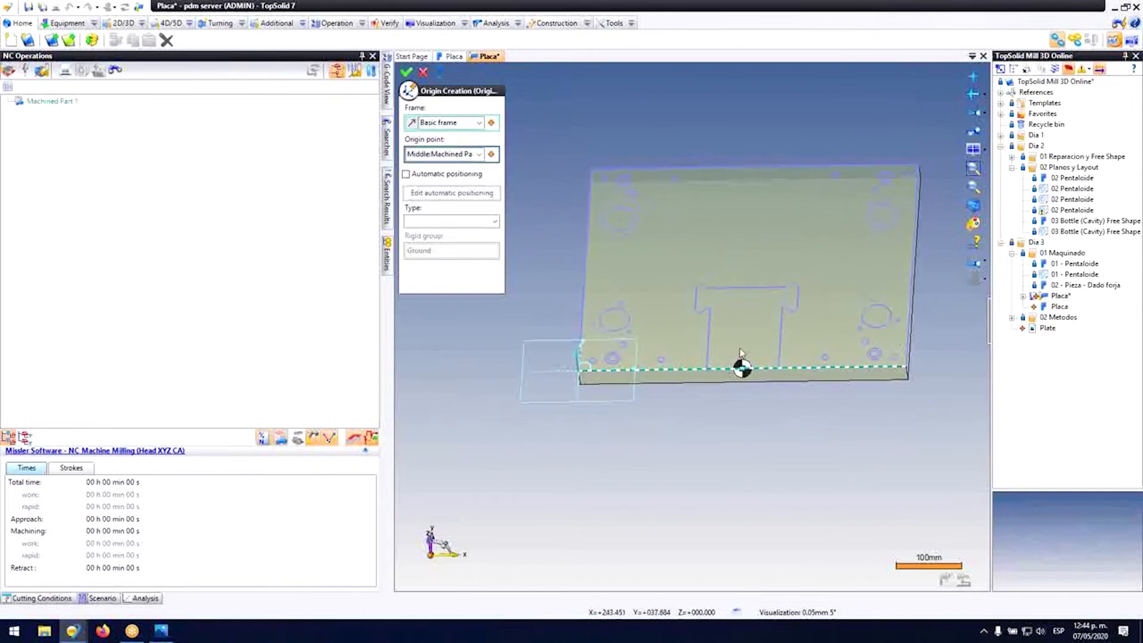
Step: Place the machining origin at the plate's centre using a Midpoint between two diagonally opposite top corners, and confirm the origin
middle_drag(704, 293, 725, 245)
click(491, 155)
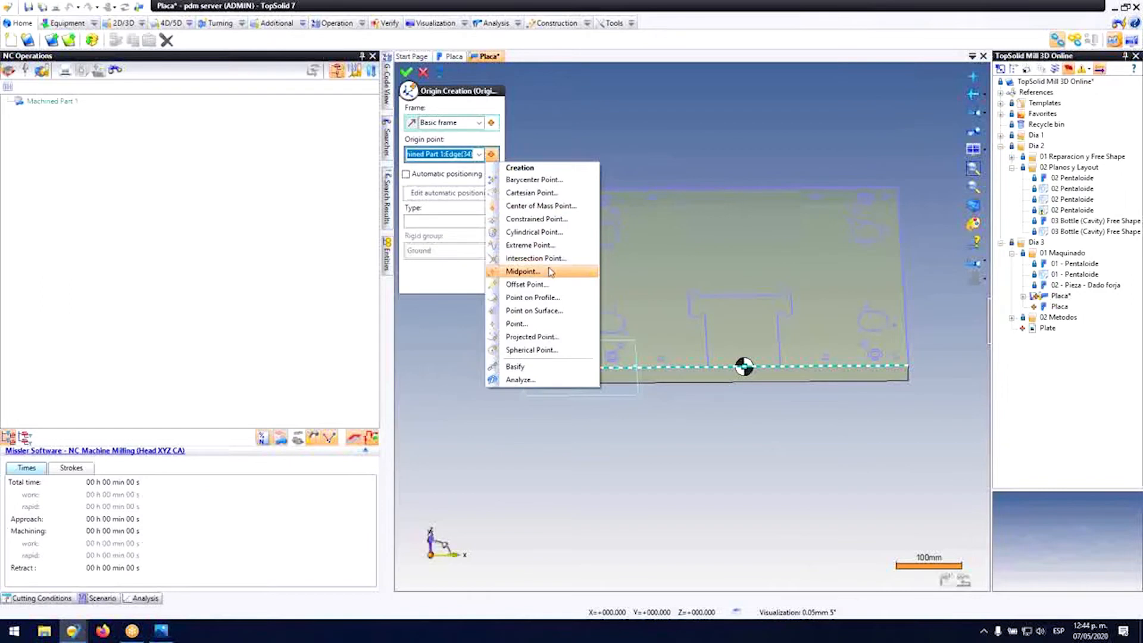
click(550, 272)
click(569, 190)
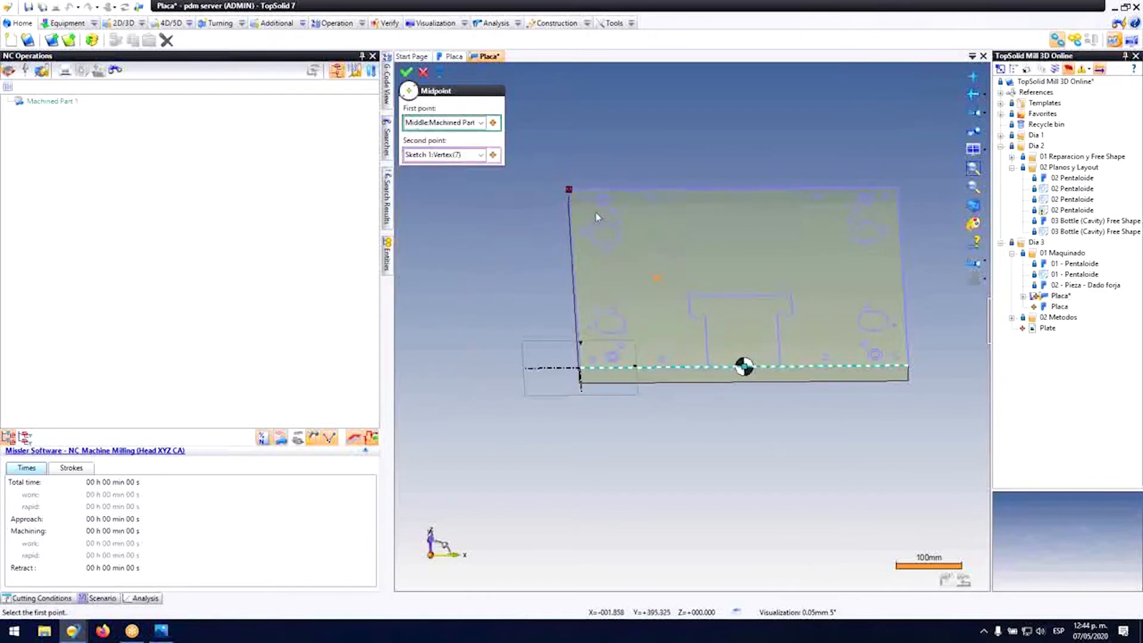
click(909, 365)
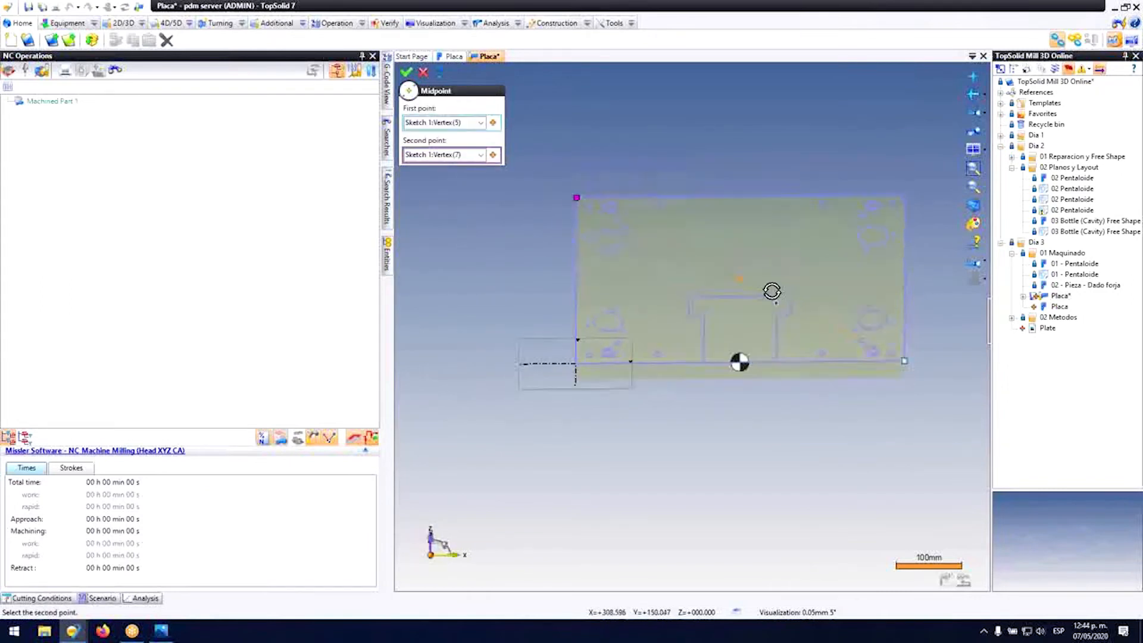
middle_drag(780, 299, 765, 269)
scroll(765, 269, up, 4)
click(408, 73)
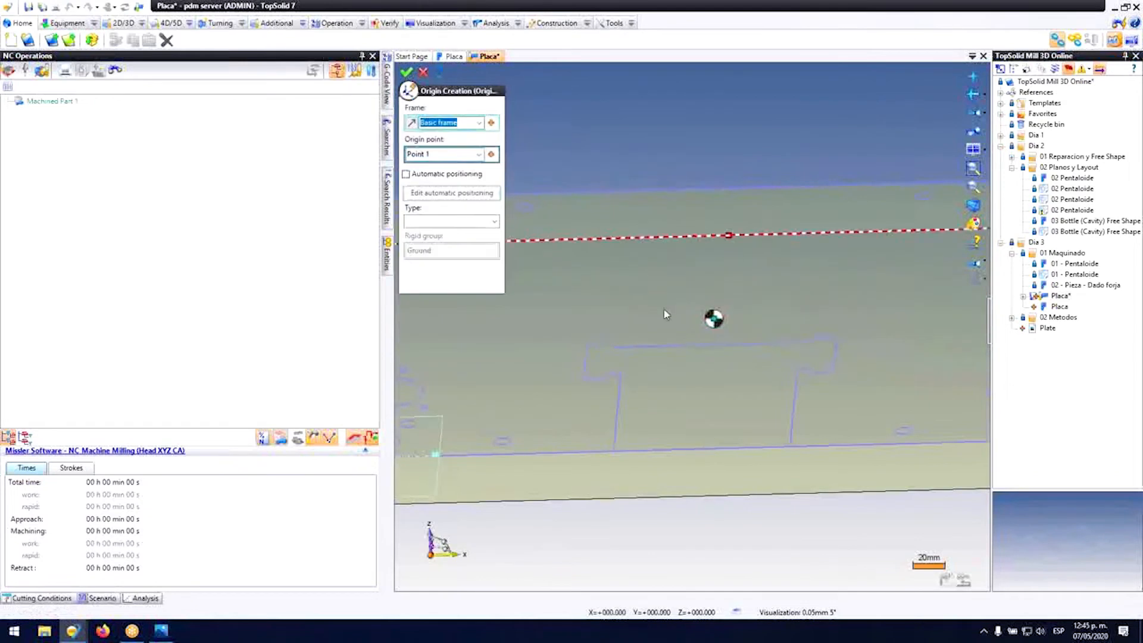
scroll(700, 315, down, 3)
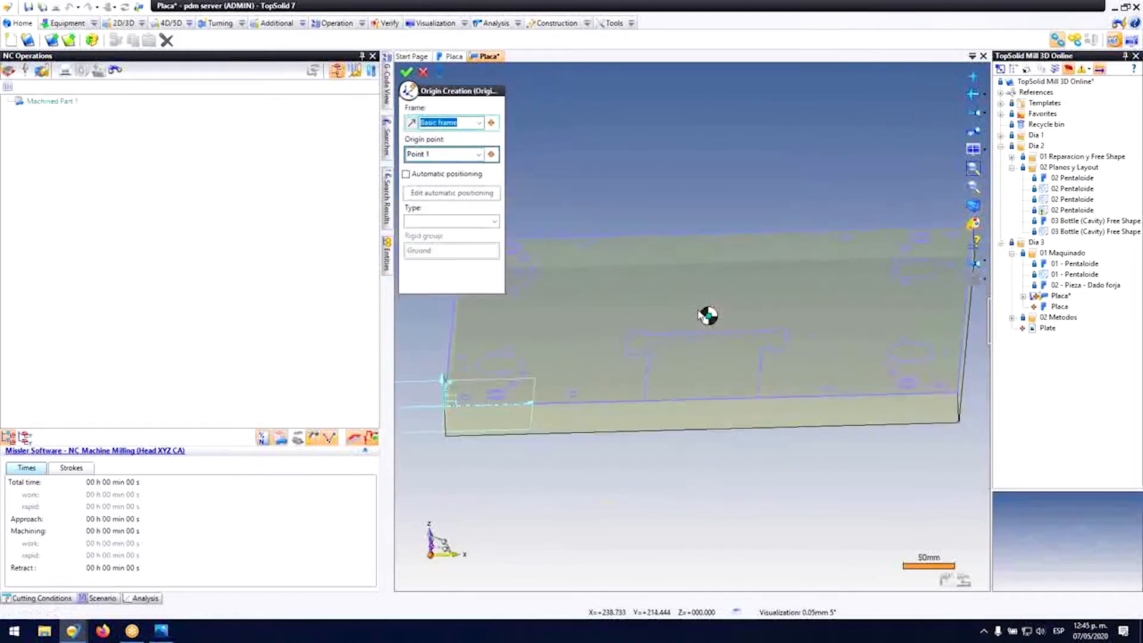
middle_drag(671, 308, 695, 302)
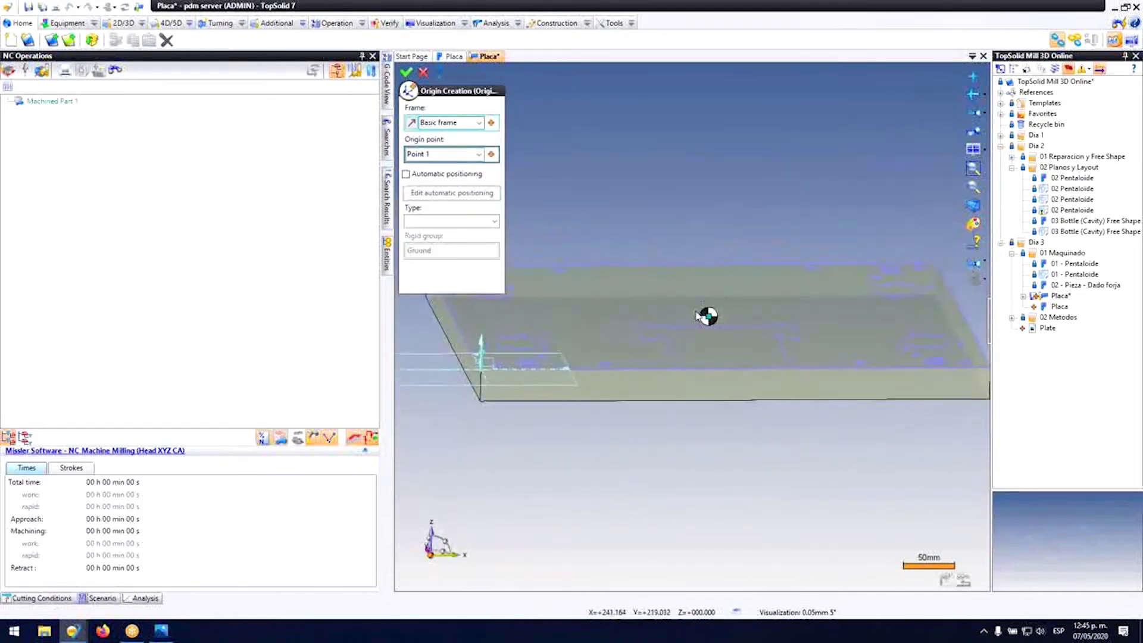
click(407, 73)
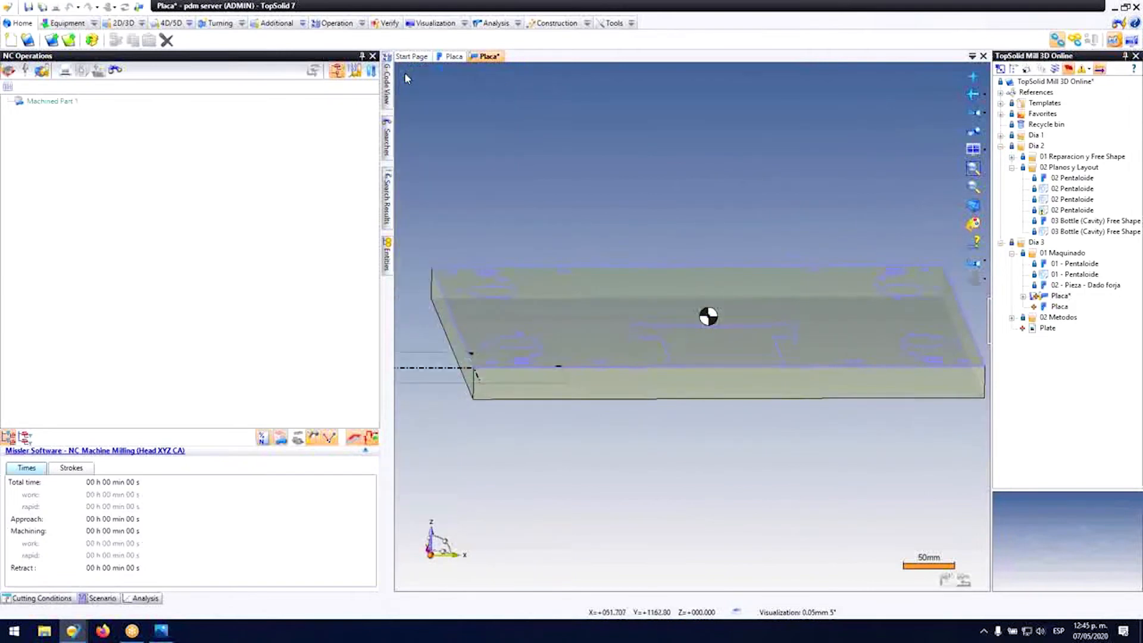
middle_drag(712, 286, 699, 312)
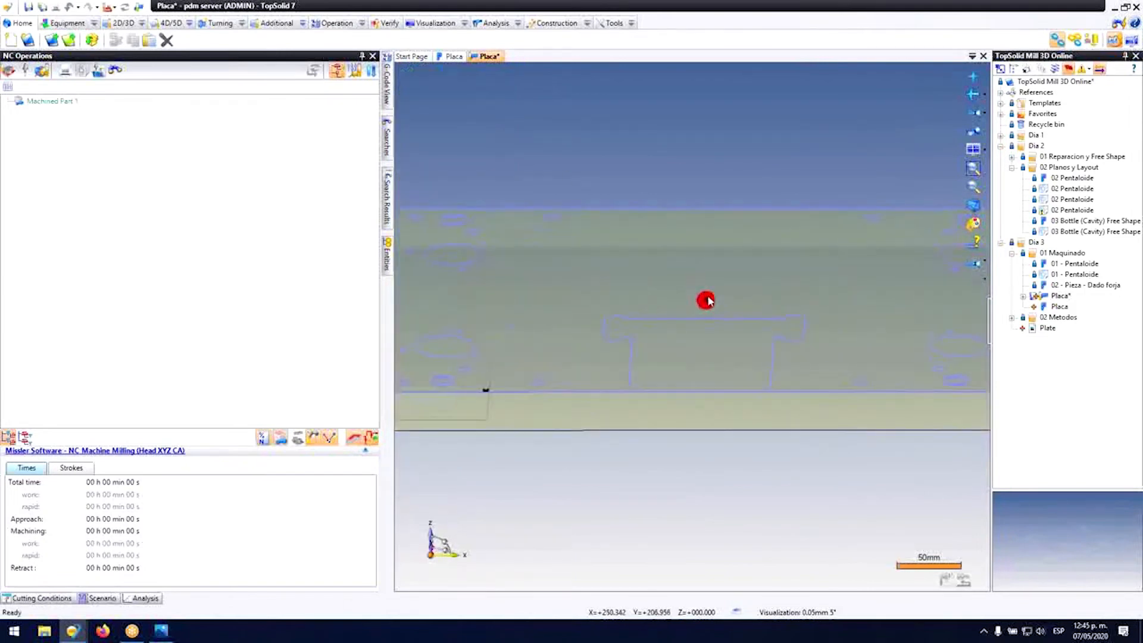
Step: Save the Placa machining document
key(4)
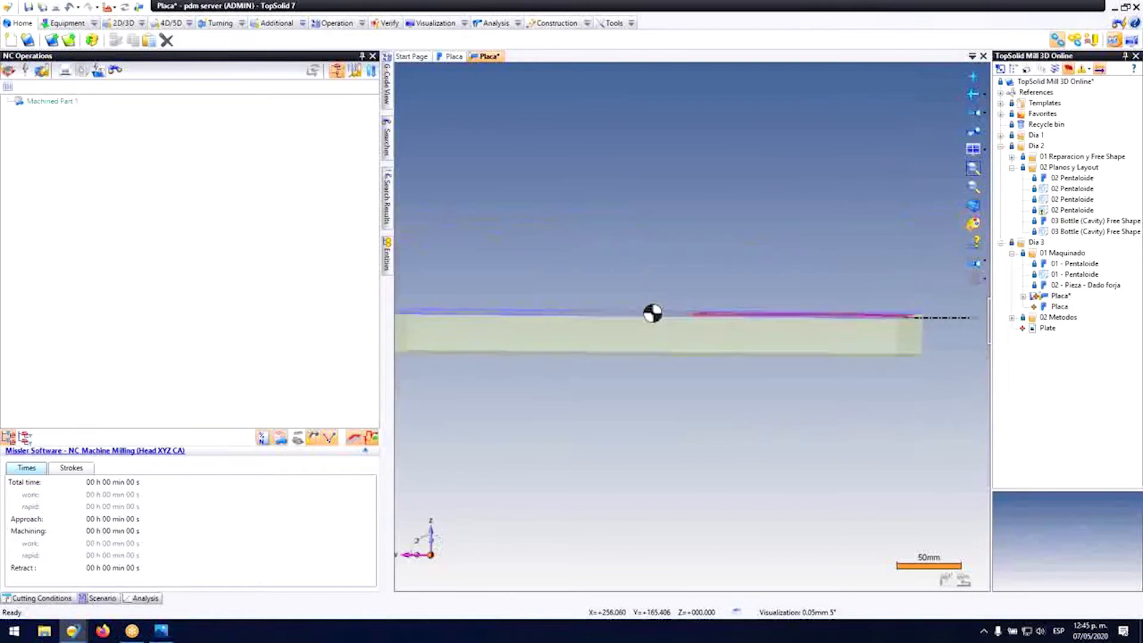
scroll(596, 357, up, 8)
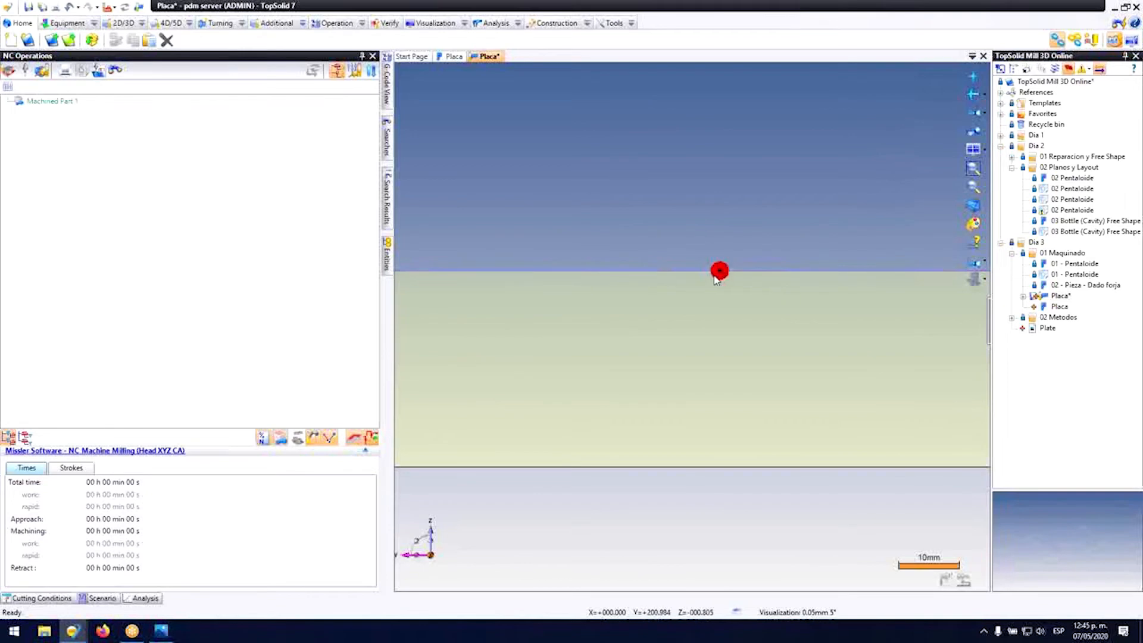
middle_drag(669, 273, 704, 251)
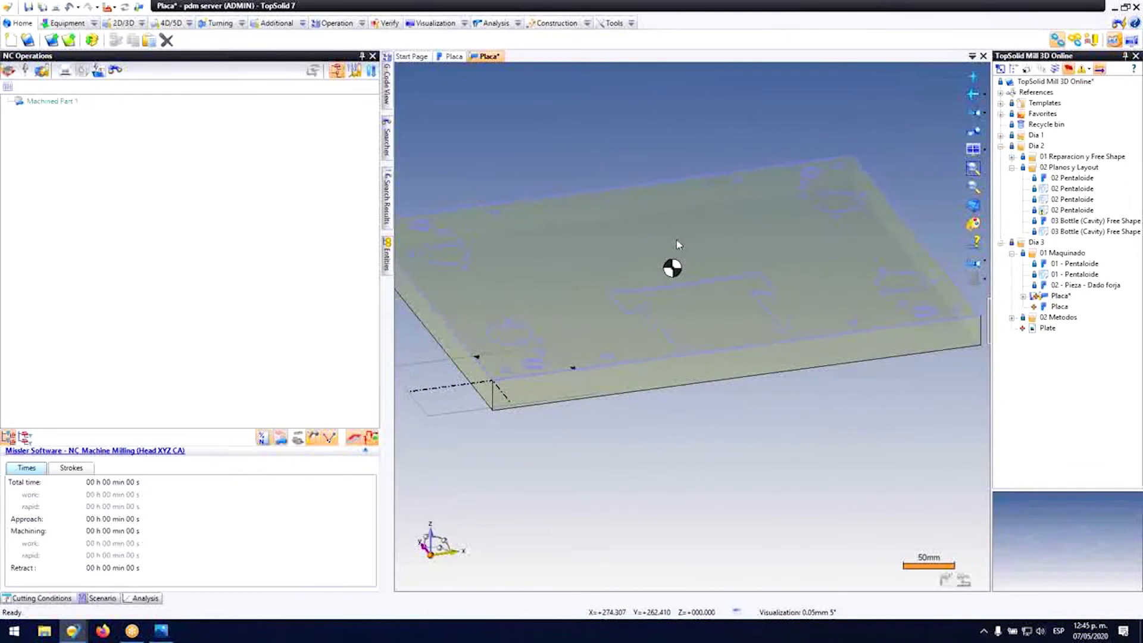
middle_drag(677, 241, 684, 242)
click(44, 8)
Step: Start a Hole Machining drilling operation and pick the counterbored corner hole nearest the plate's origin frame as geometry
middle_drag(739, 214, 731, 267)
scroll(731, 267, down, 2)
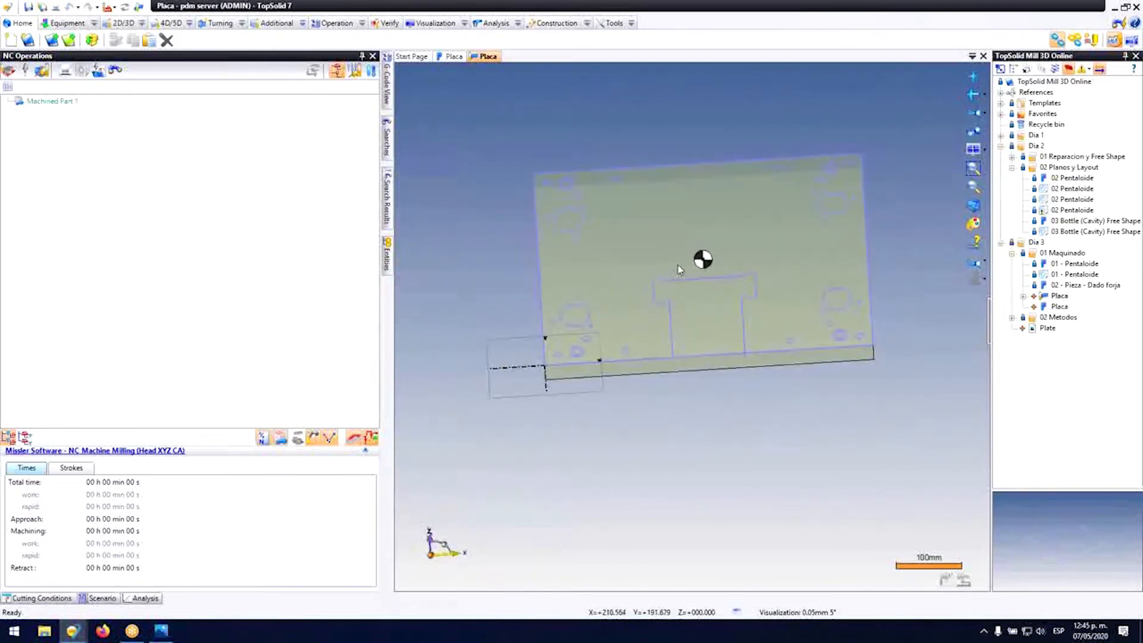
middle_drag(666, 301, 619, 273)
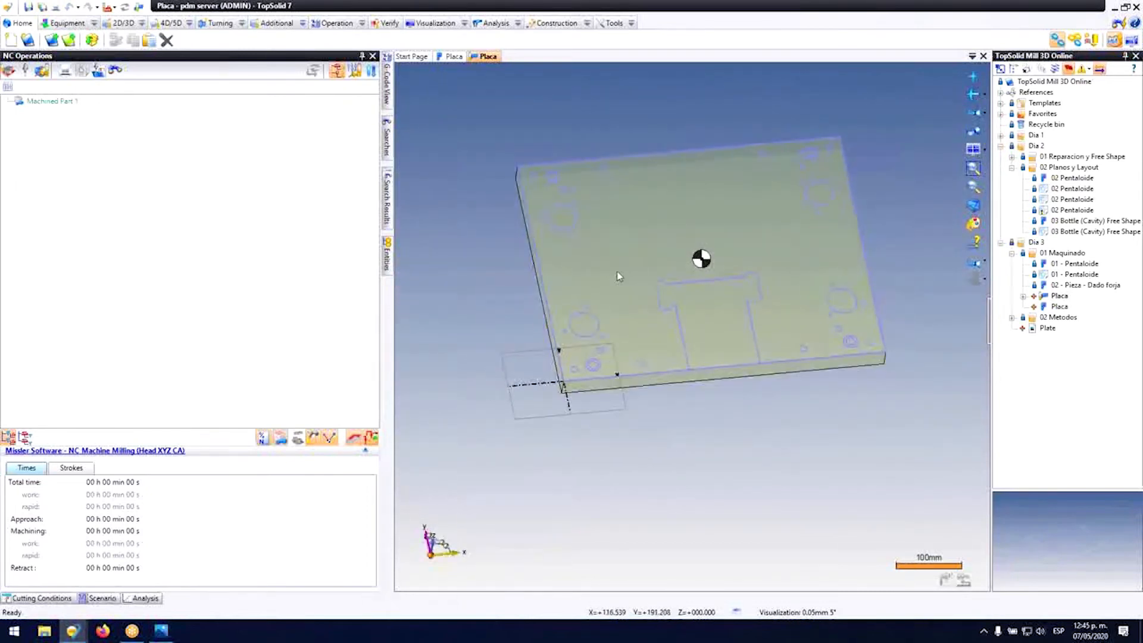
click(125, 24)
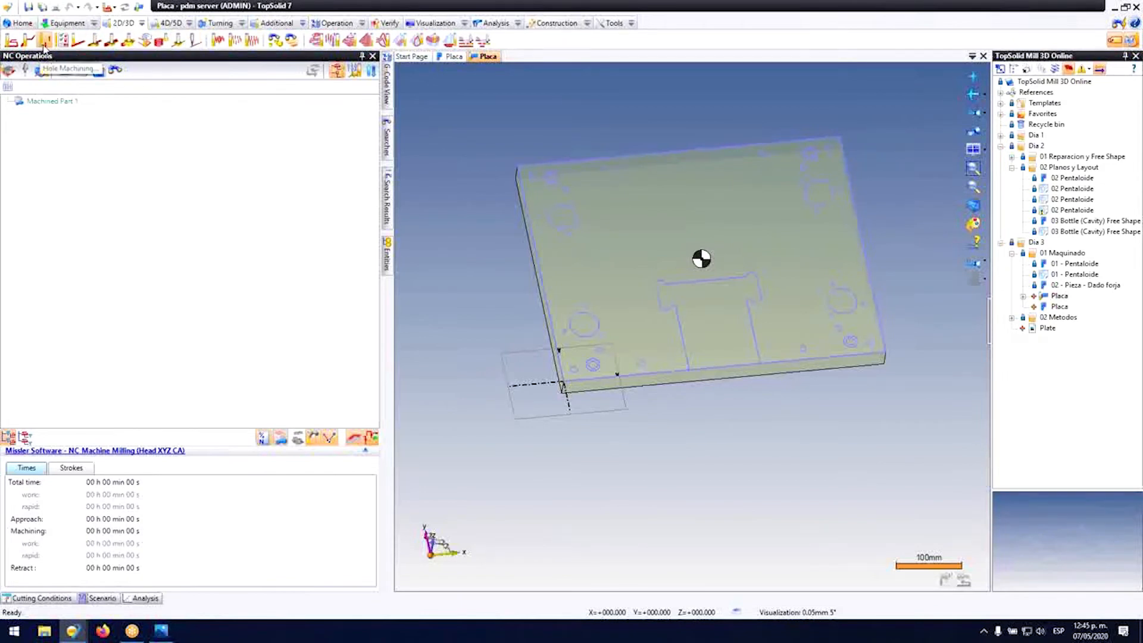
click(45, 47)
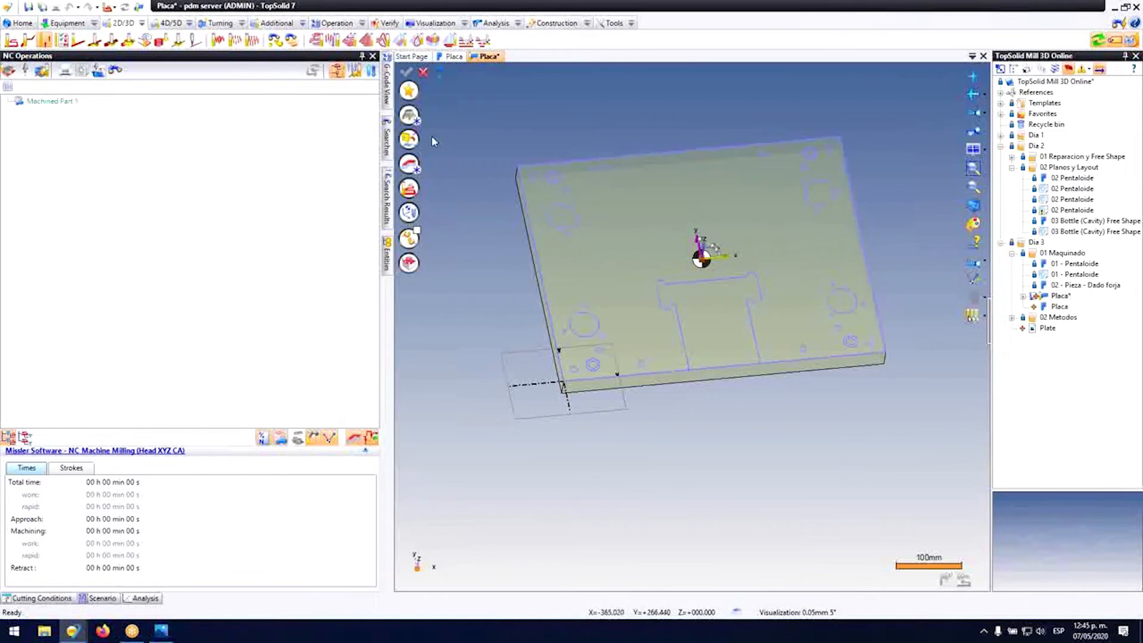
click(405, 169)
scroll(620, 344, up, 5)
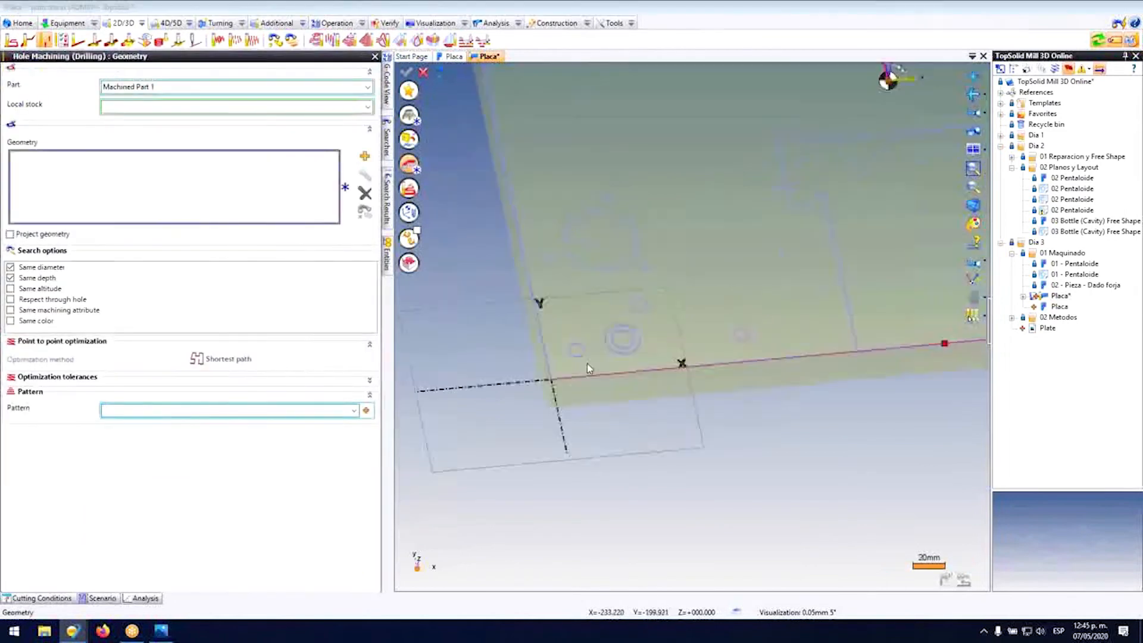
click(627, 340)
Step: Add the matching holes at the plate's other three corners individually to the drilling geometry
scroll(517, 349, down, 5)
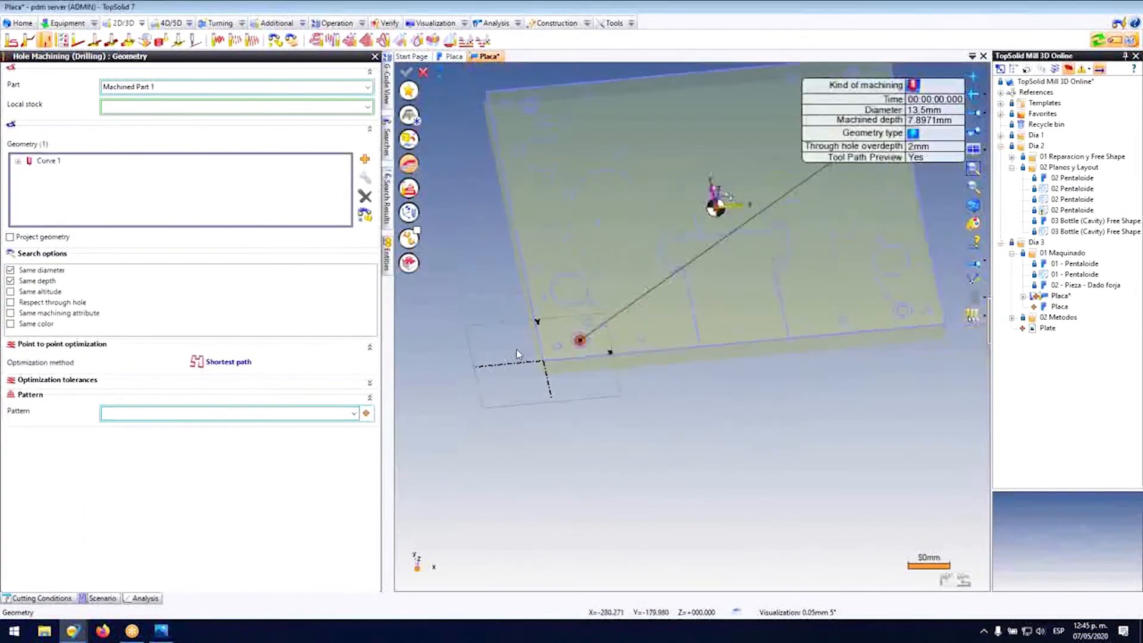
scroll(532, 267, up, 5)
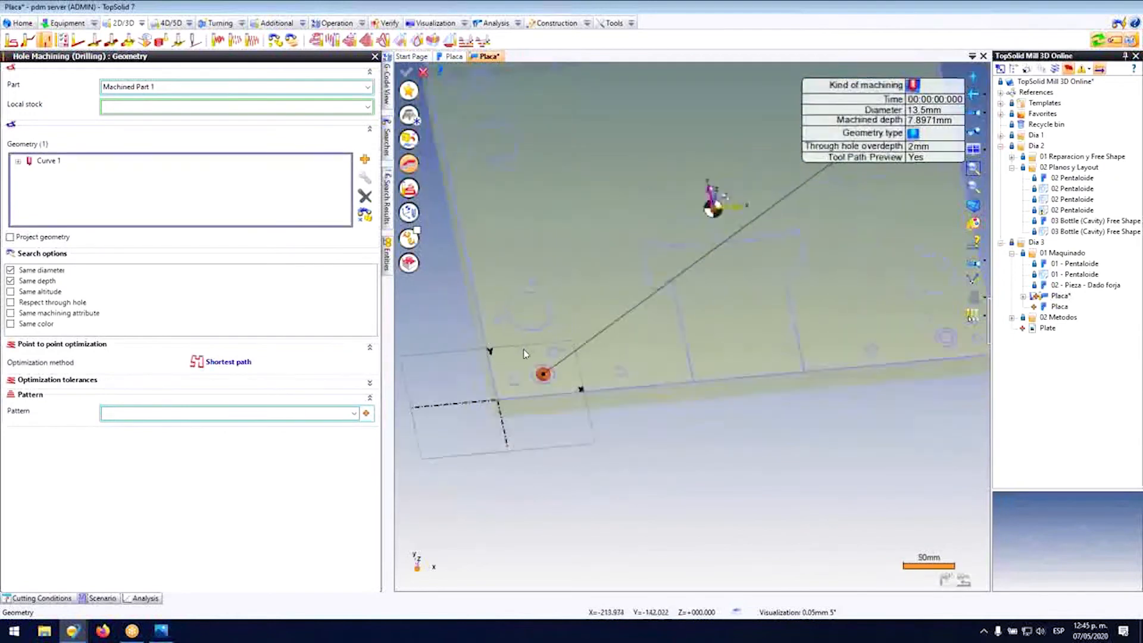
scroll(518, 238, down, 3)
scroll(499, 182, up, 5)
click(482, 194)
scroll(460, 251, down, 5)
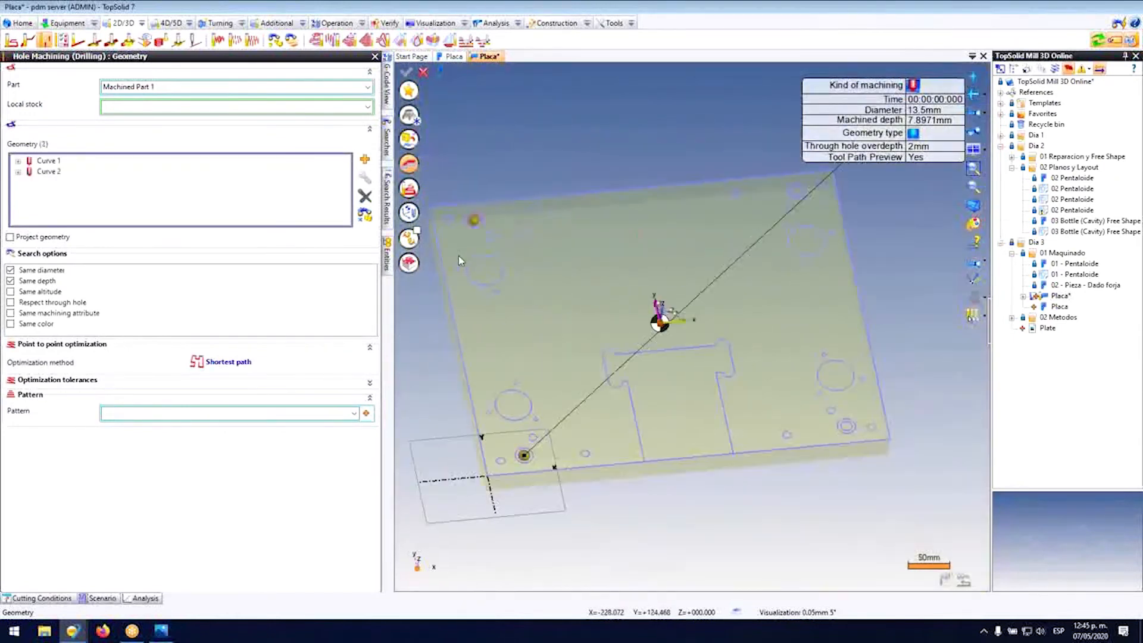
scroll(756, 172, up, 4)
click(756, 172)
scroll(582, 298, down, 5)
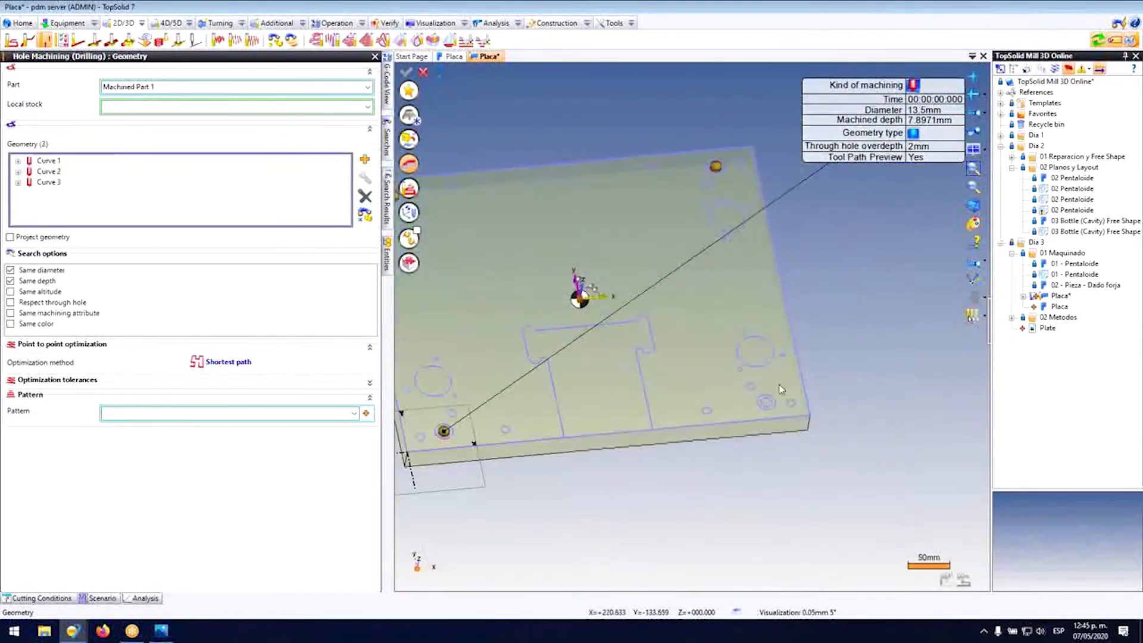
scroll(766, 390, up, 4)
click(764, 397)
scroll(500, 216, down, 5)
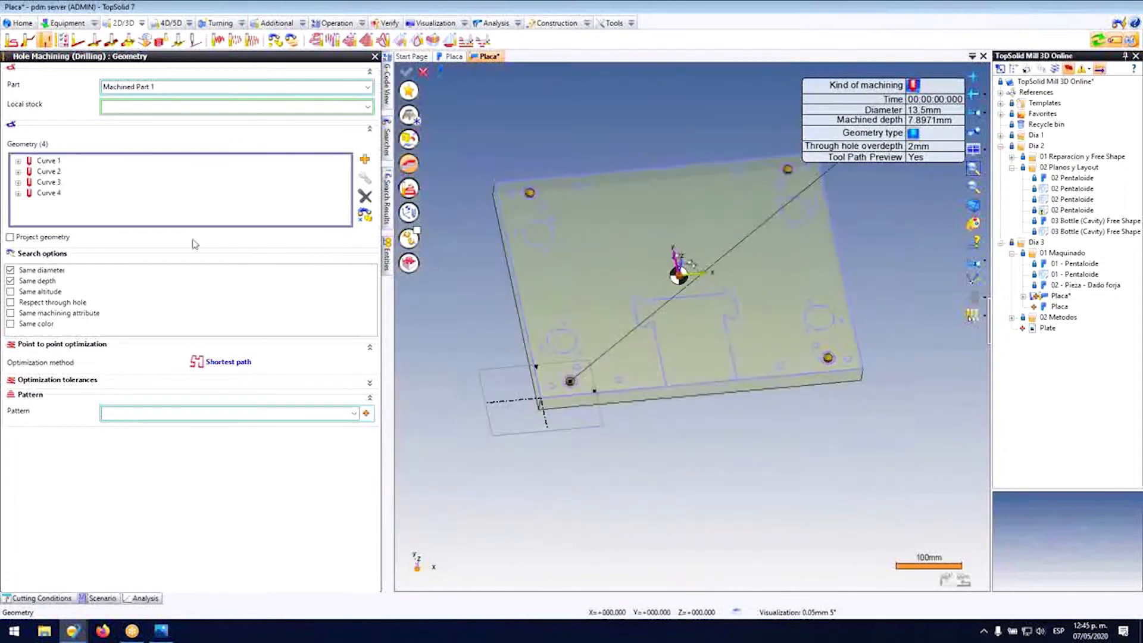
Step: Delete the three added corner curves from the drilling geometry, keeping only Curve 1
click(61, 195)
key(Delete)
key(Delete)
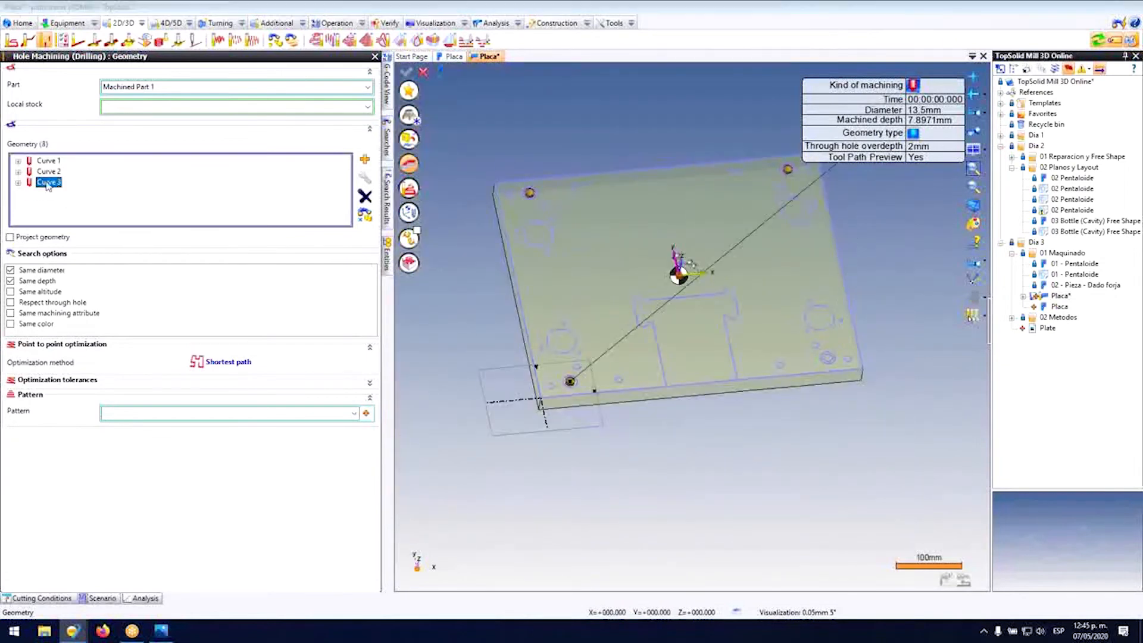
key(Delete)
Step: Find the geometry similar to Curve 1 using the same diameter and same depth criteria
scroll(523, 299, up, 2)
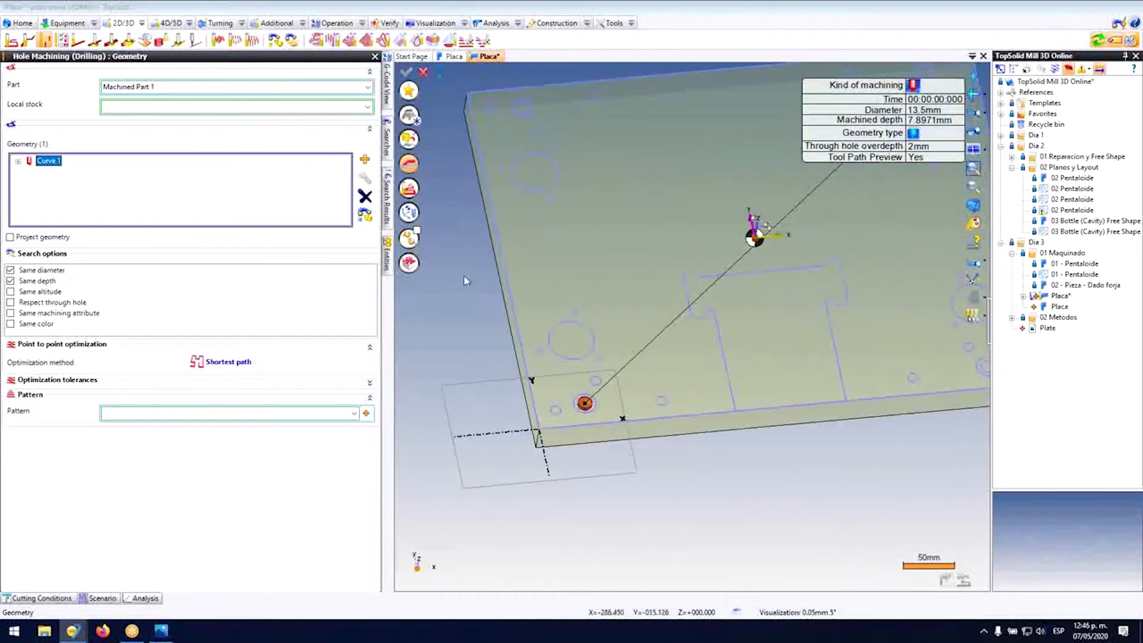
click(365, 214)
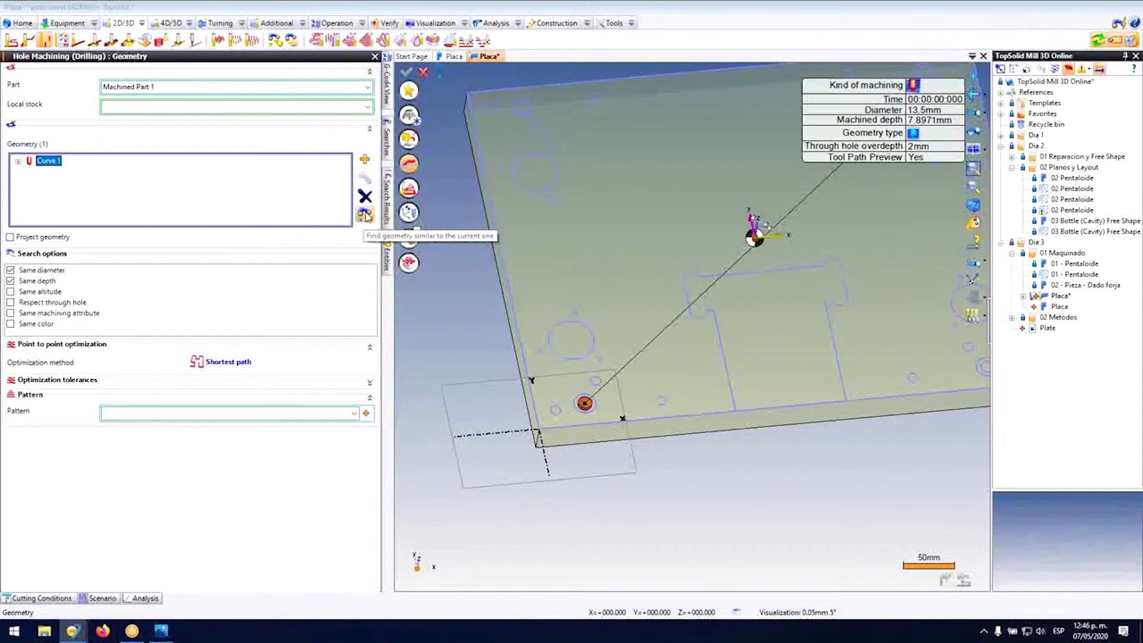
scroll(439, 244, down, 3)
scroll(717, 271, up, 2)
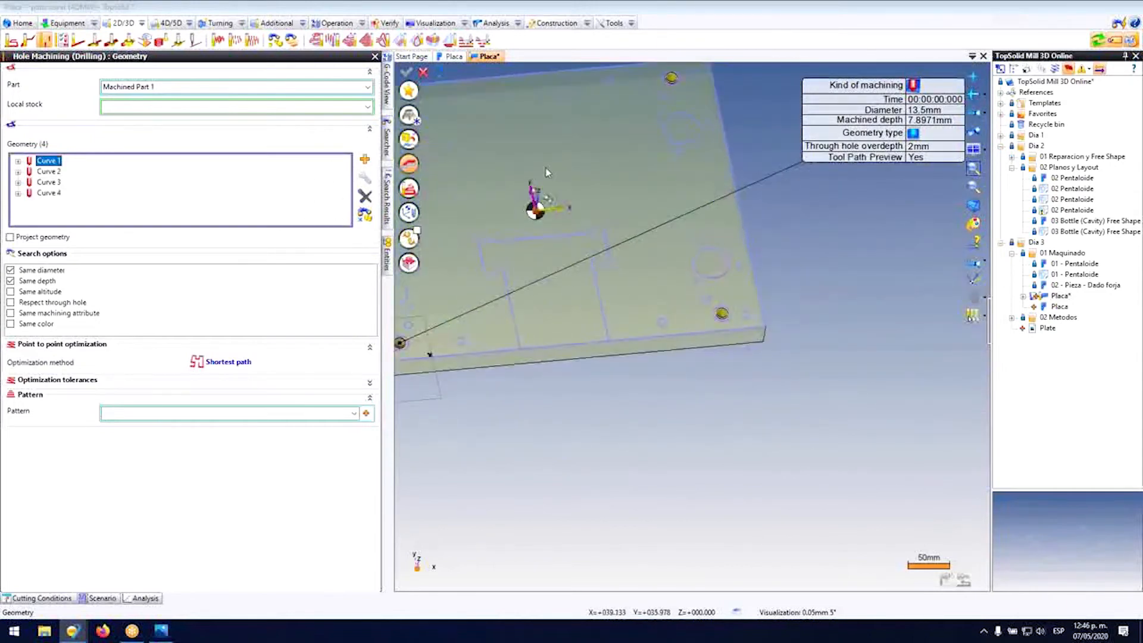
Step: Create a twist drill in pocket 10 as the tool for the drilling operation
click(410, 117)
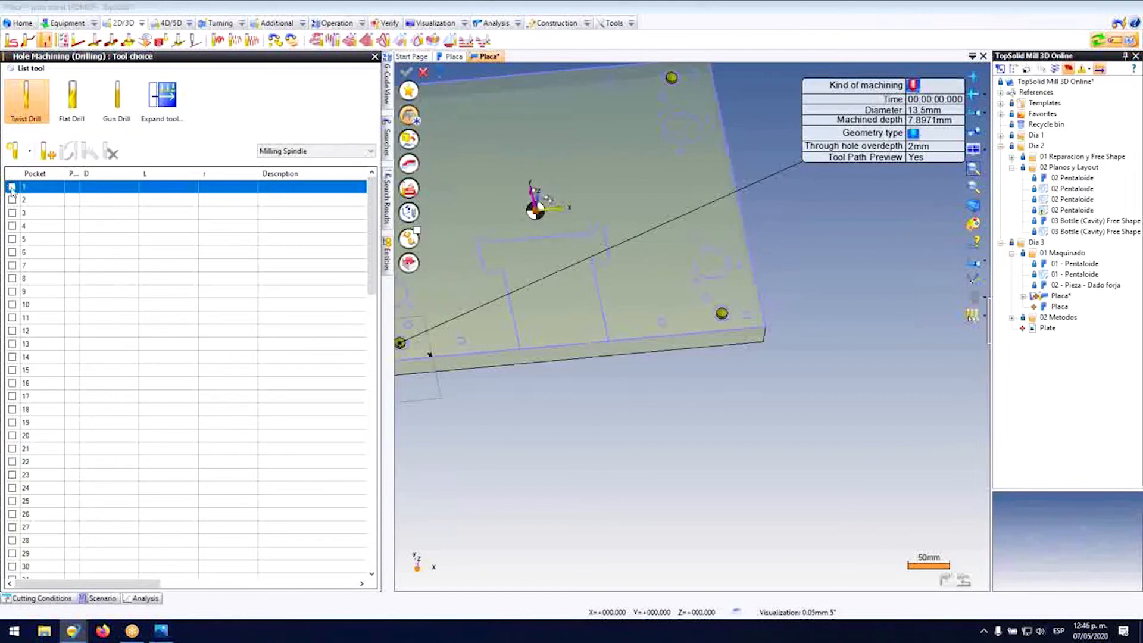
click(12, 305)
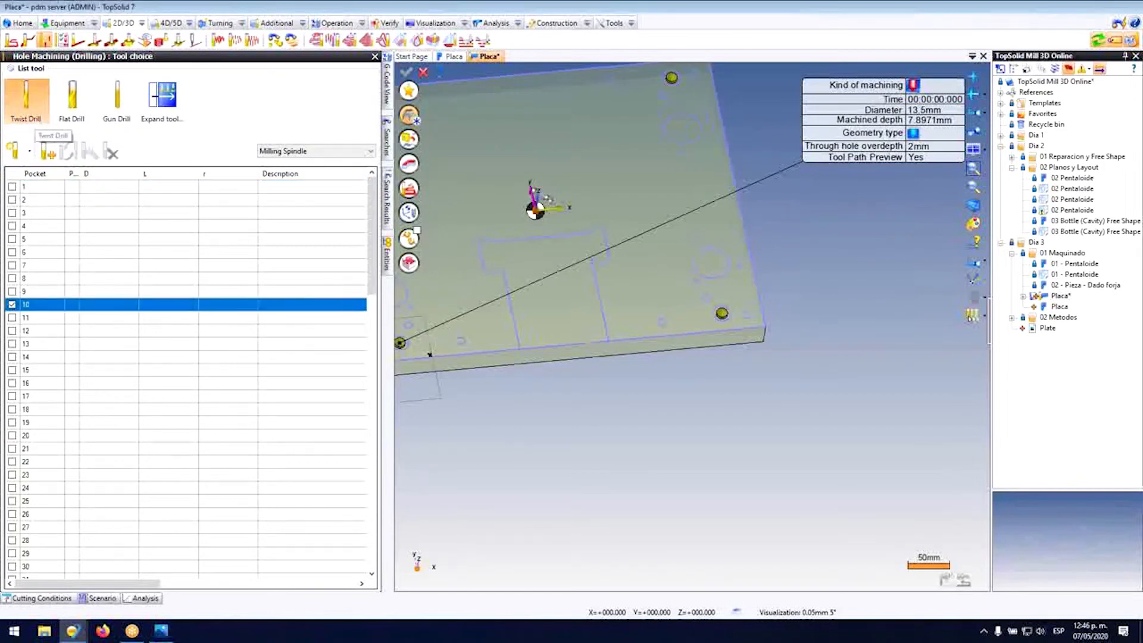
click(37, 121)
Step: Set the twist drill's cutting length to 60 mm and its overall length to 120 mm
middle_drag(681, 331, 718, 325)
scroll(486, 306, up, 8)
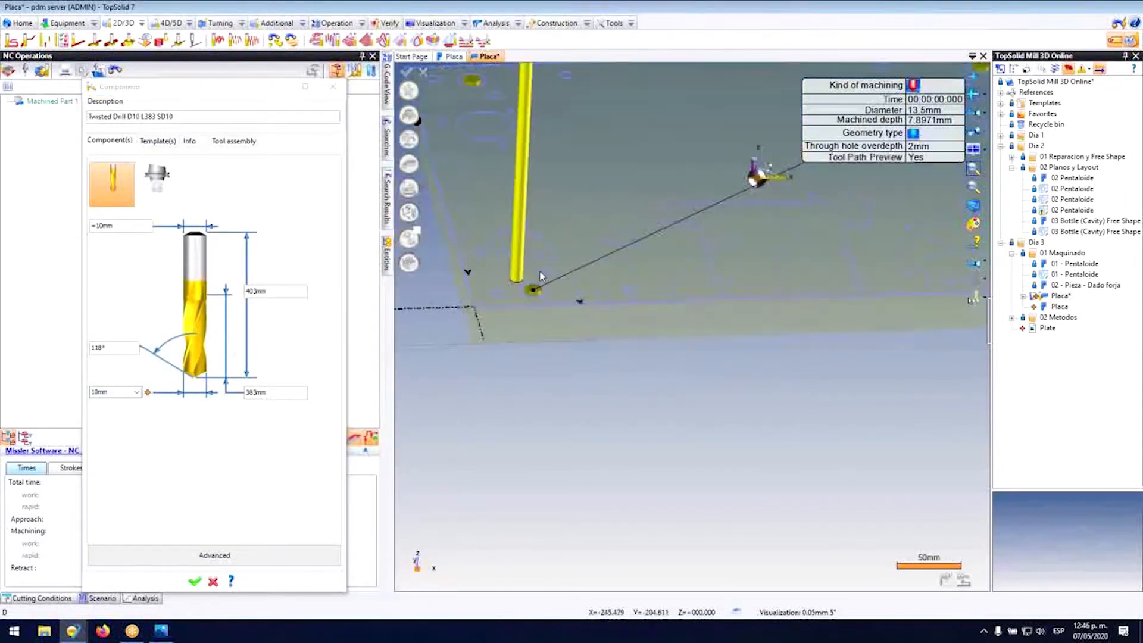
scroll(506, 342, down, 6)
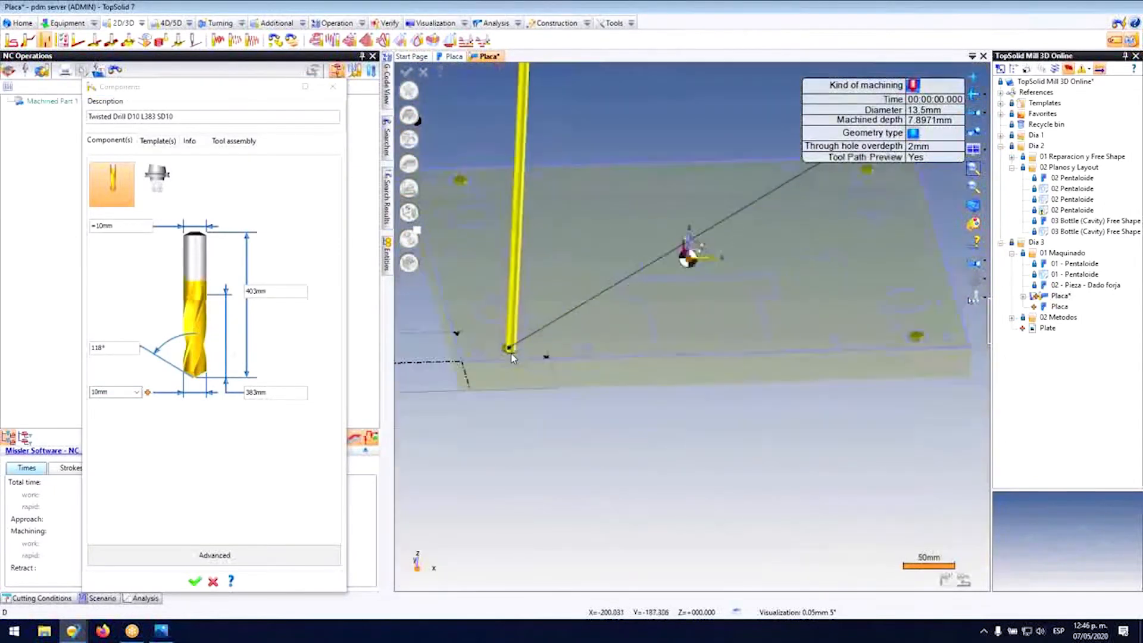
scroll(456, 309, down, 2)
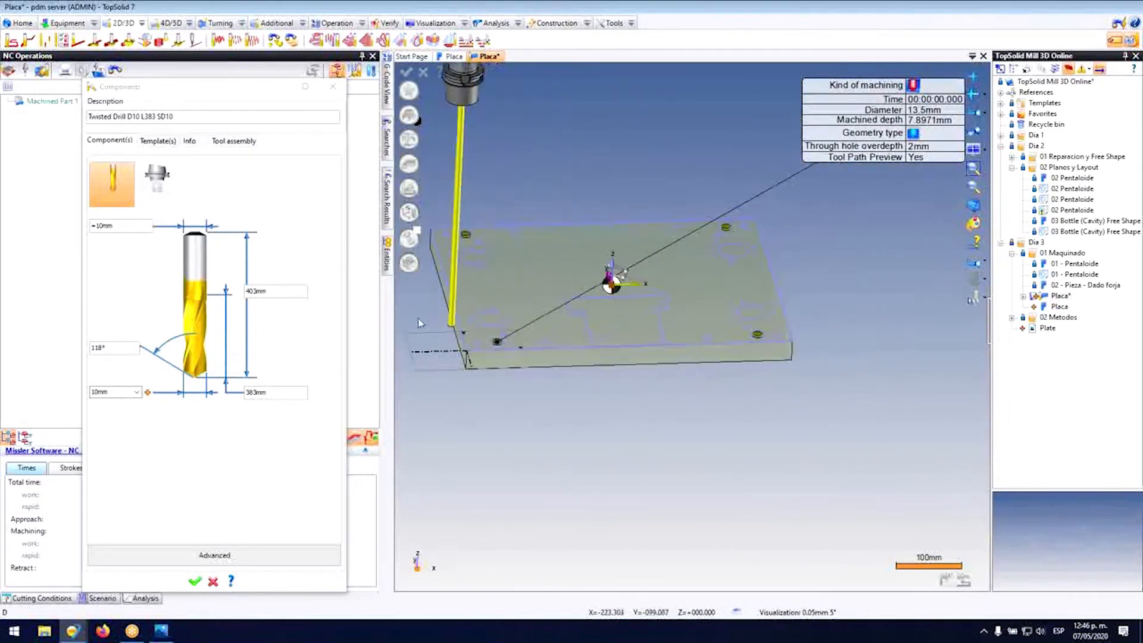
click(292, 291)
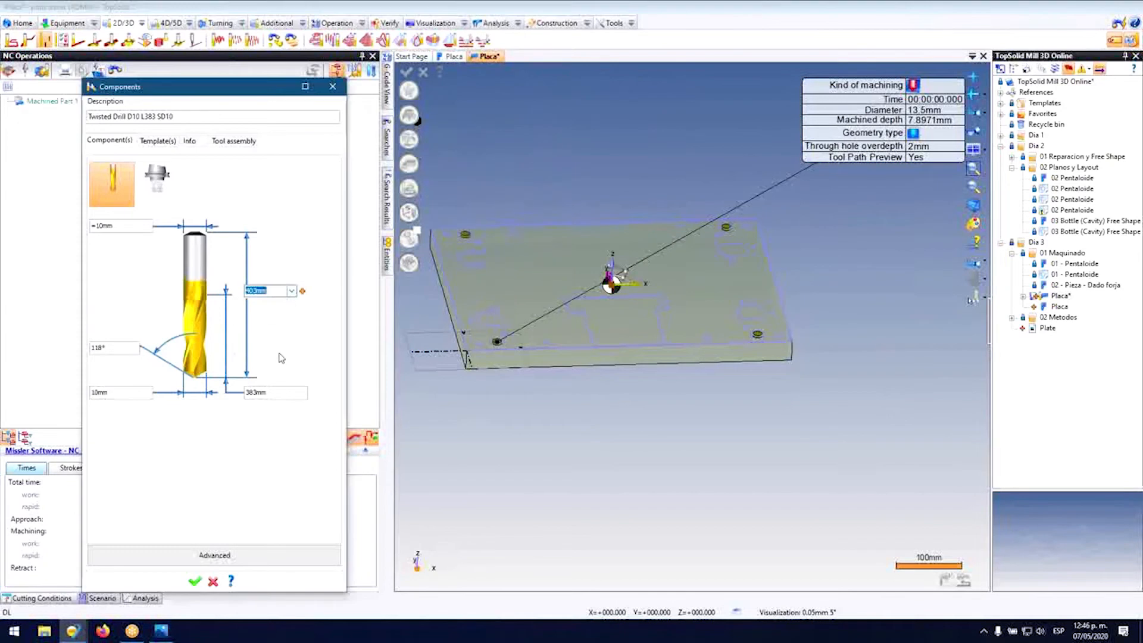
click(280, 391)
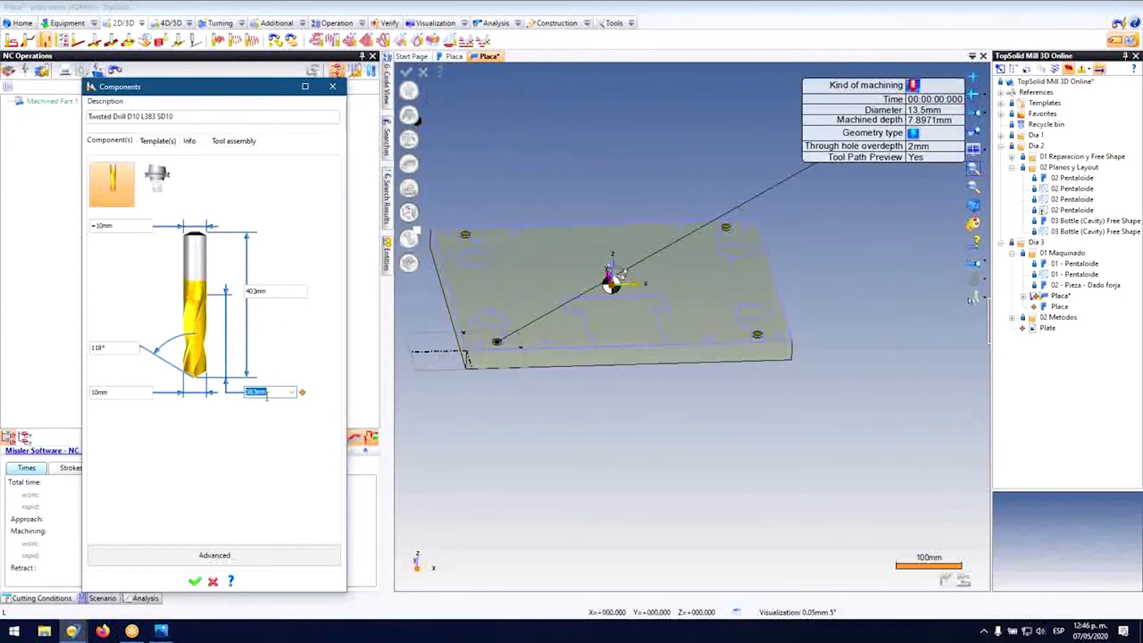
key(Tab)
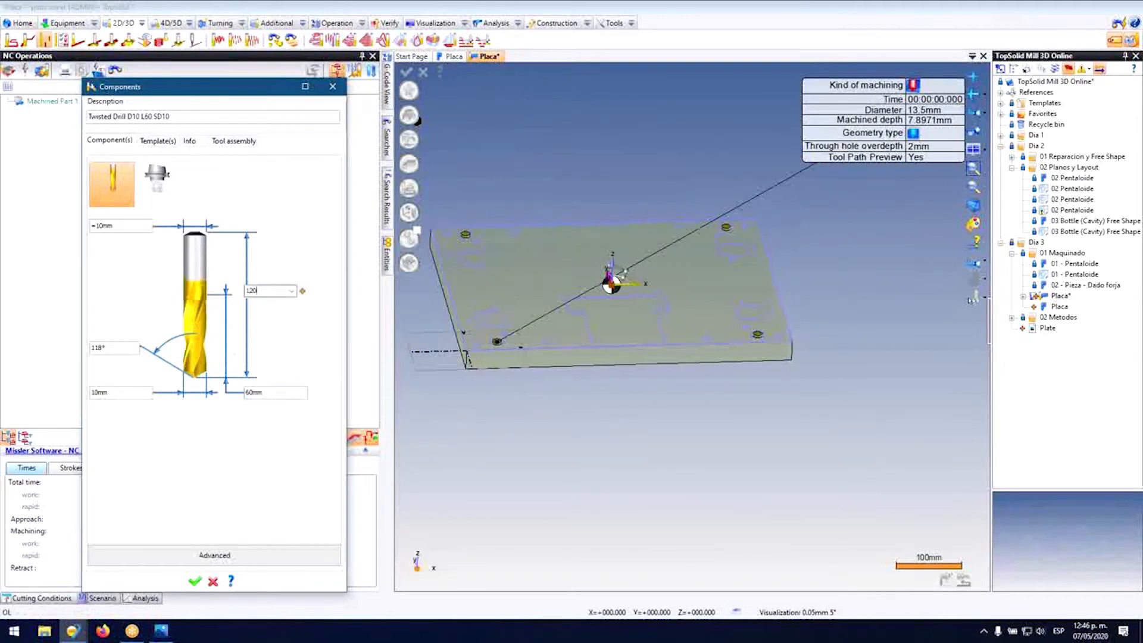
click(290, 393)
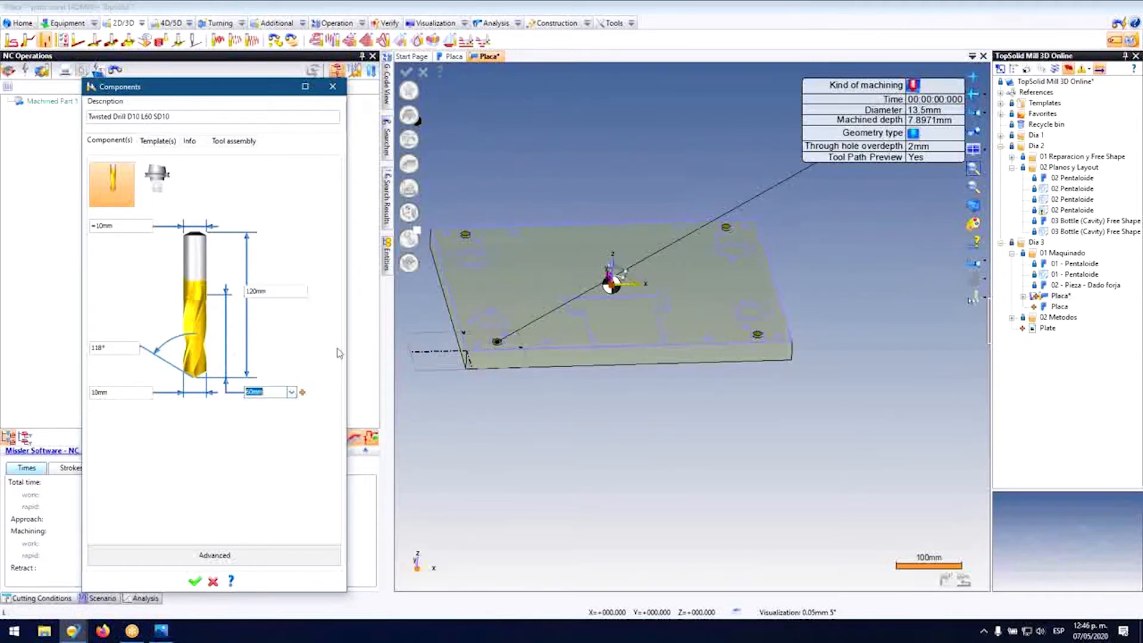
Step: Set the drill's output distance from the tool holder to 75 mm in the tool assembly
click(221, 142)
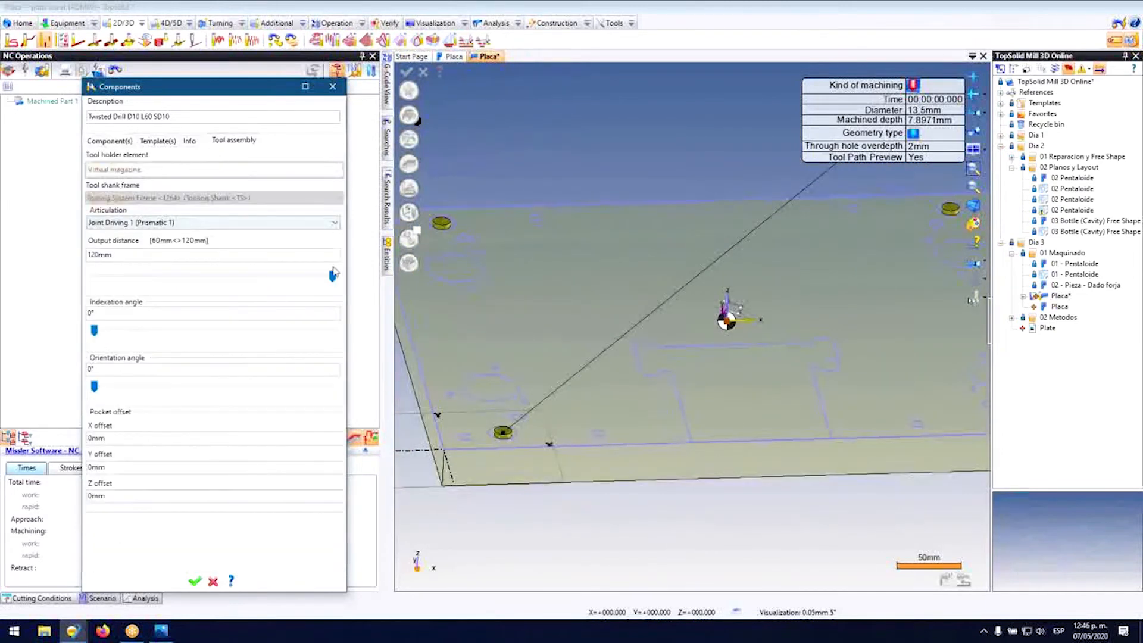
drag(291, 275, 178, 279)
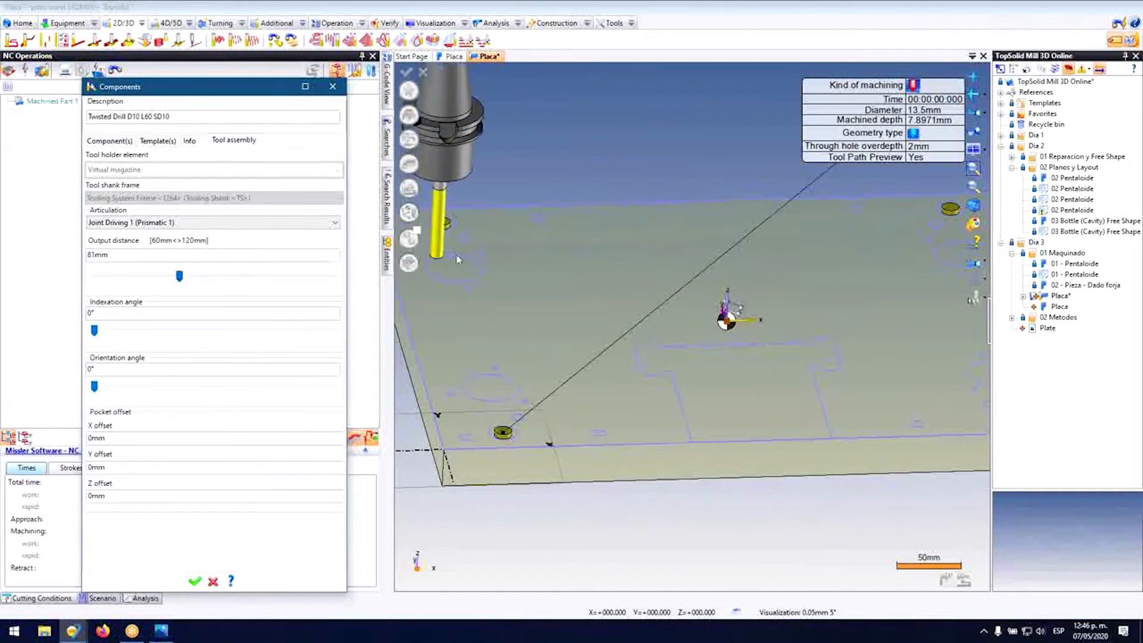
scroll(469, 253, up, 3)
drag(111, 284, 155, 276)
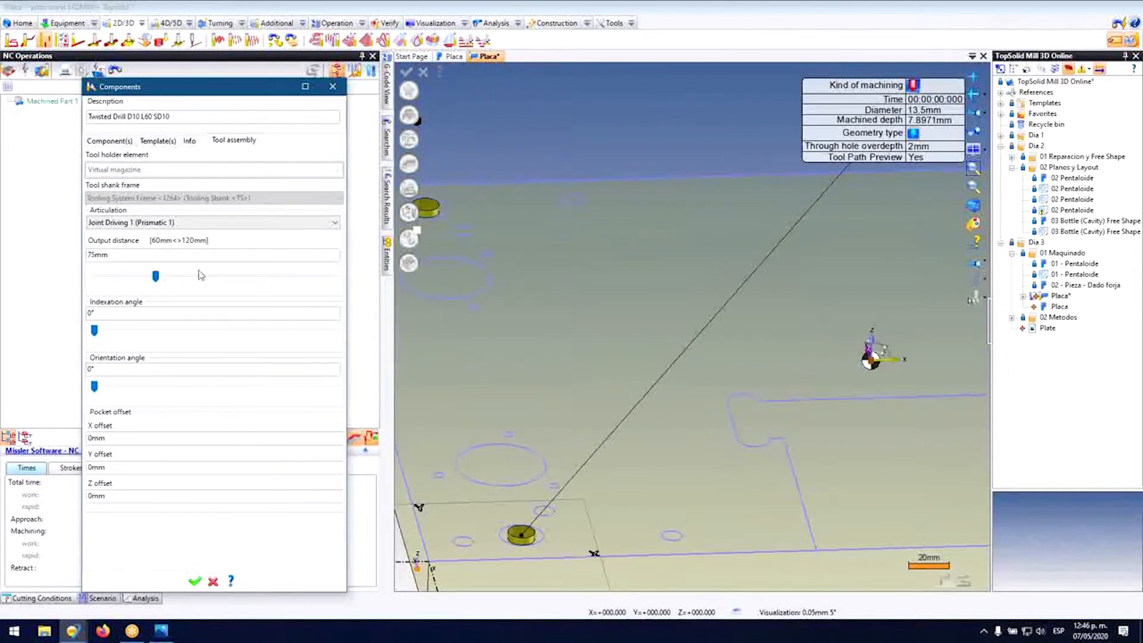
scroll(482, 247, down, 3)
middle_drag(455, 245, 456, 220)
scroll(464, 225, down, 1)
scroll(460, 231, up, 3)
scroll(460, 233, up, 5)
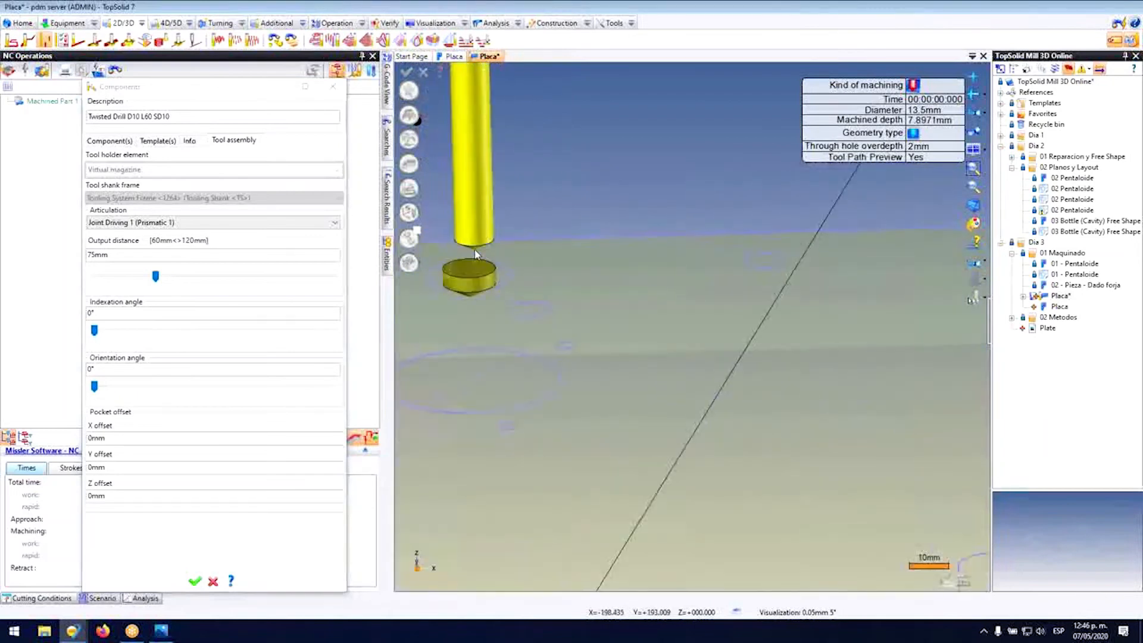
Step: Review the available drill templates and the drill's advanced parameters, such as tool teeth, cutting material and rotation direction
click(150, 142)
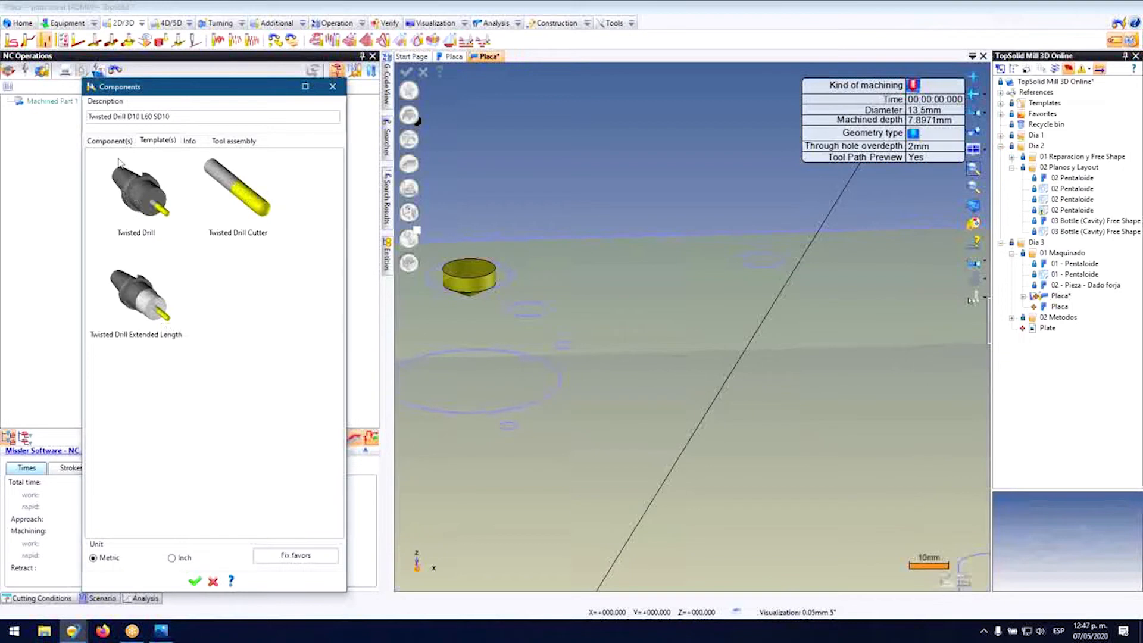
click(109, 140)
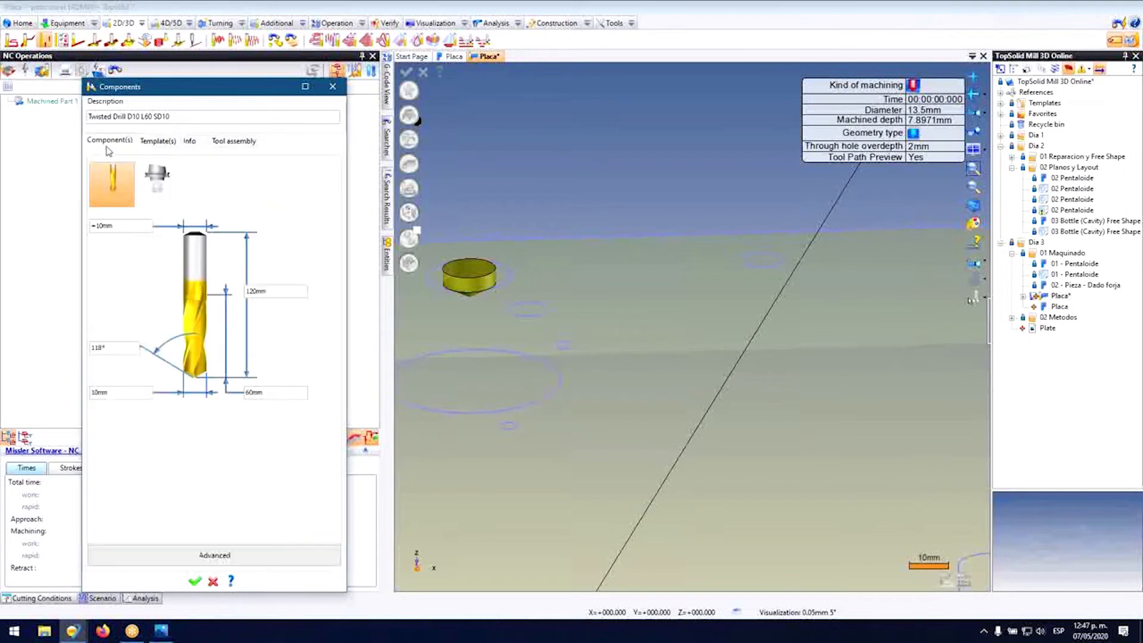
click(228, 556)
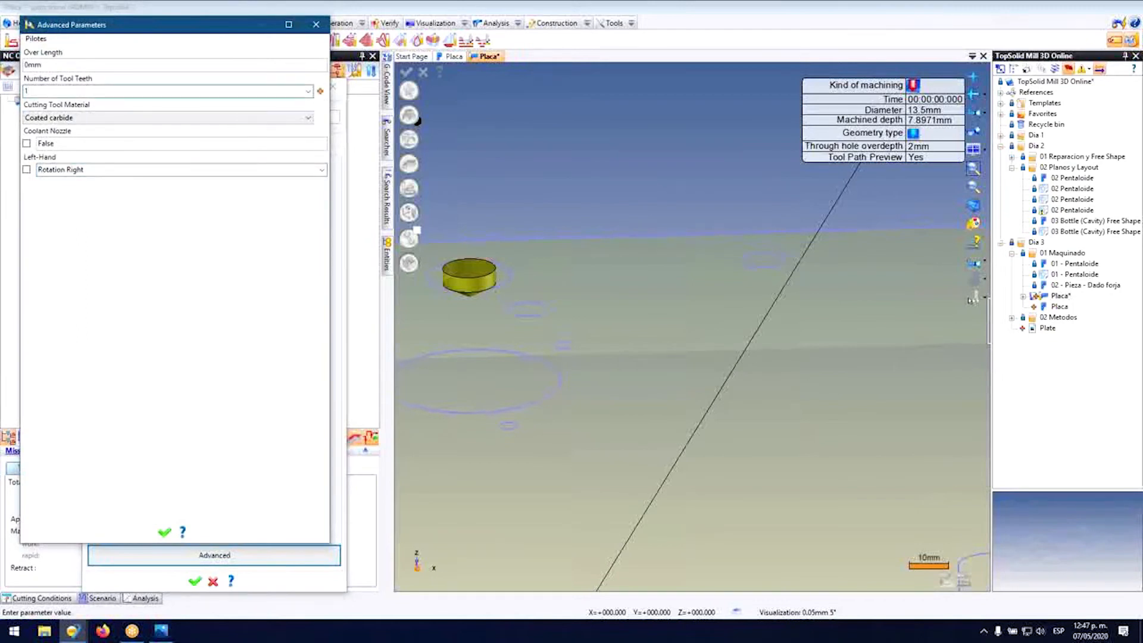
click(164, 533)
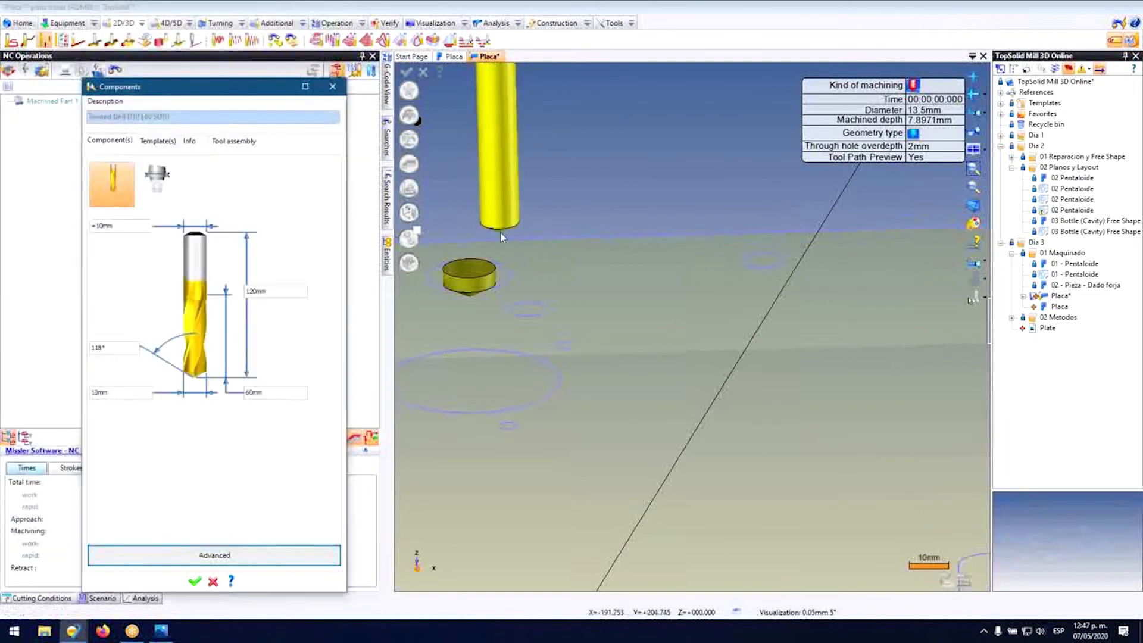
scroll(500, 237, down, 2)
scroll(495, 241, down, 3)
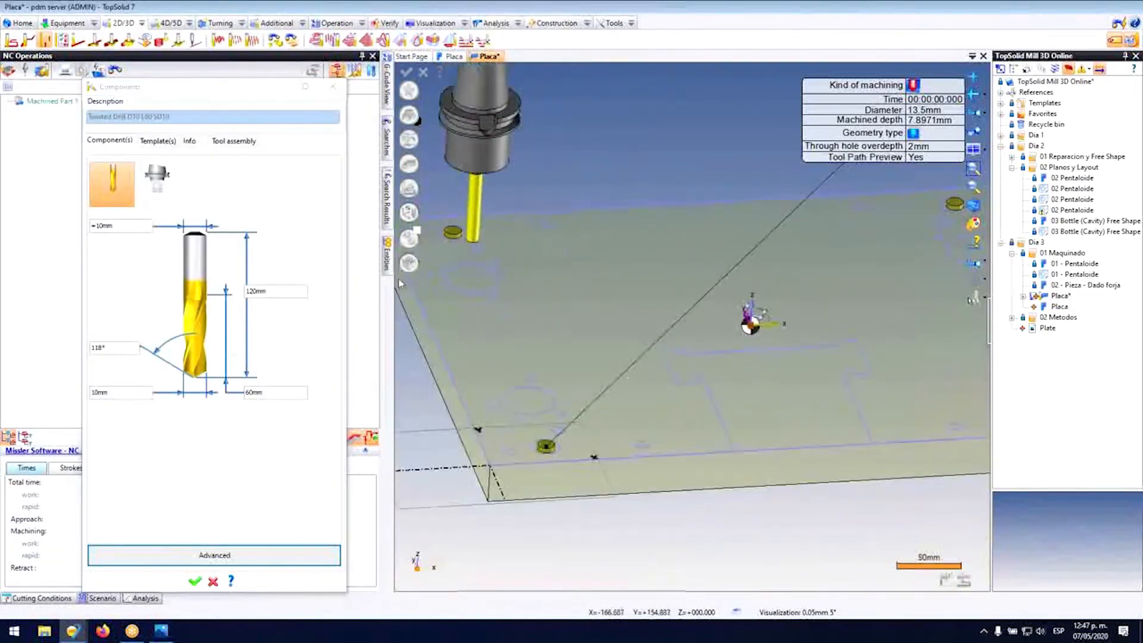
Step: Set the twist drill's cutting diameter to 13.5 mm using a measured value taken from the corner hole's cylinder
click(117, 394)
scroll(493, 268, up, 5)
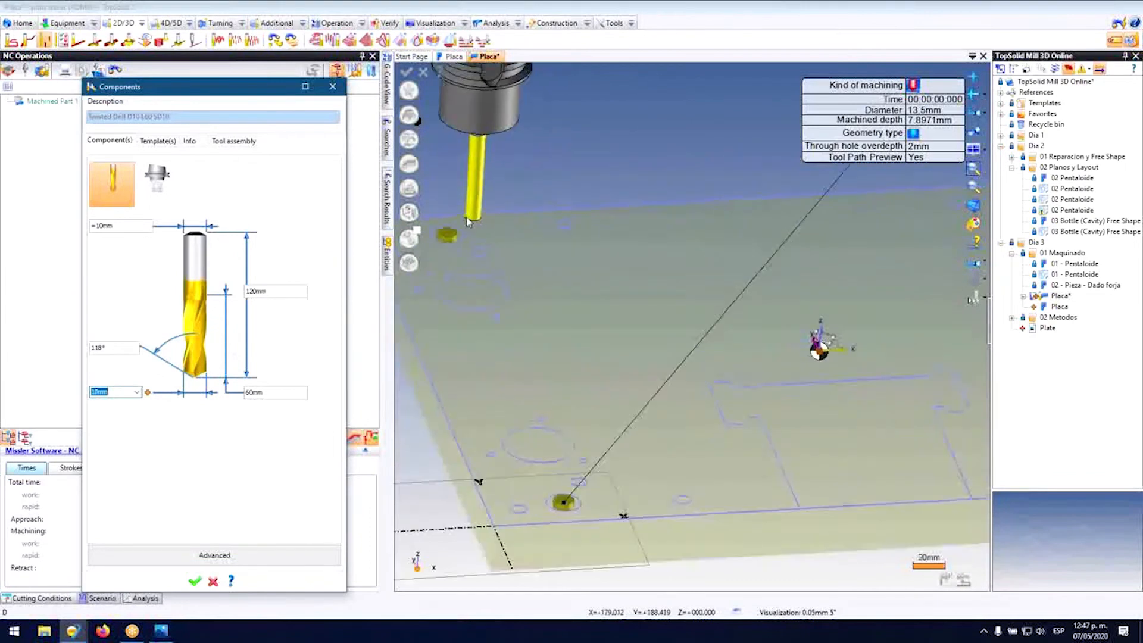
scroll(489, 262, up, 4)
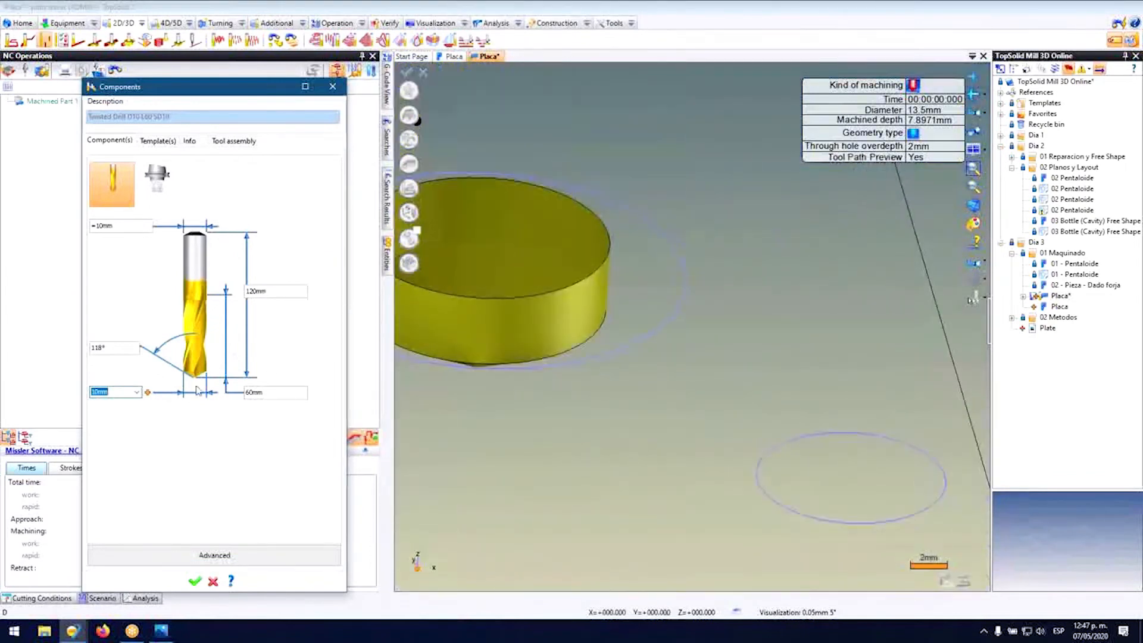
click(147, 393)
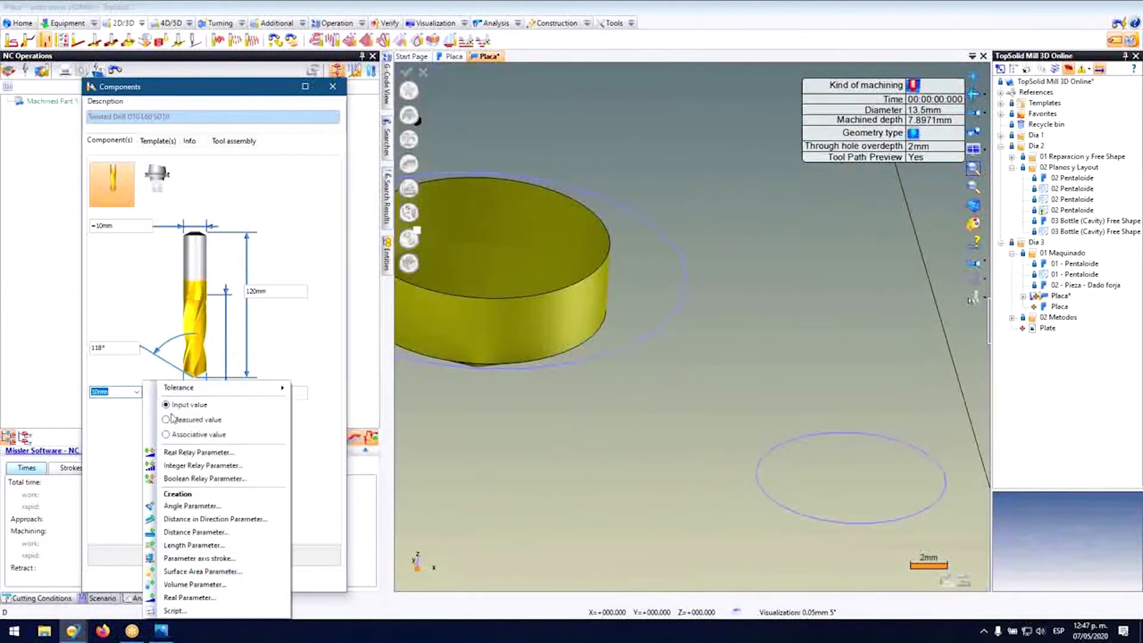
click(174, 424)
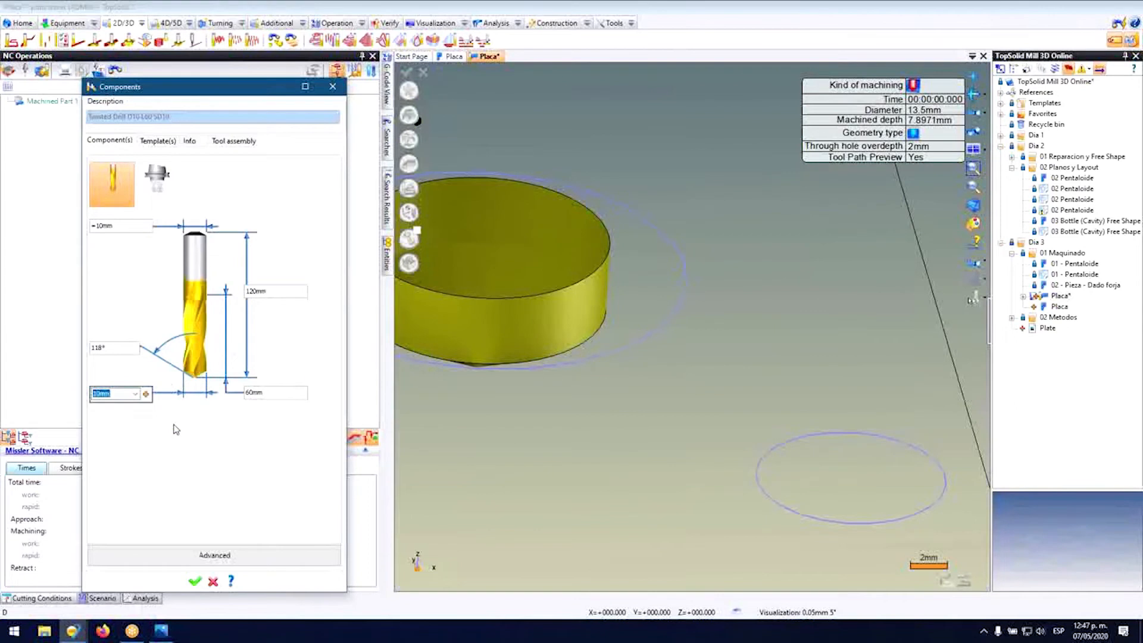
click(567, 324)
scroll(567, 325, down, 3)
middle_drag(537, 256, 554, 273)
scroll(550, 270, down, 2)
scroll(466, 252, up, 5)
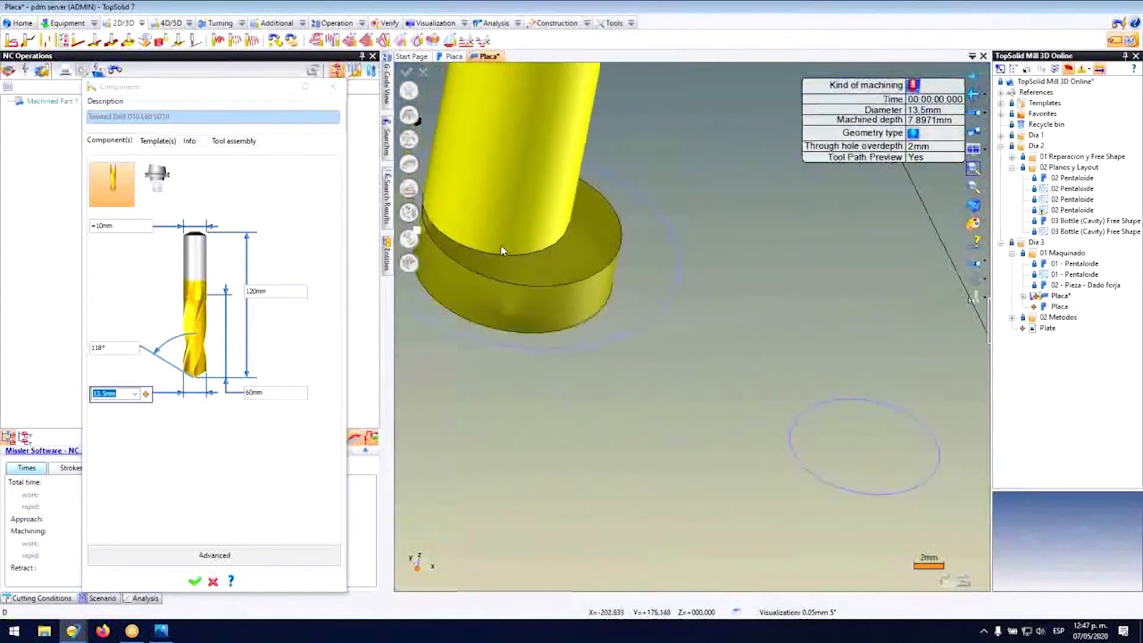
scroll(452, 322, down, 10)
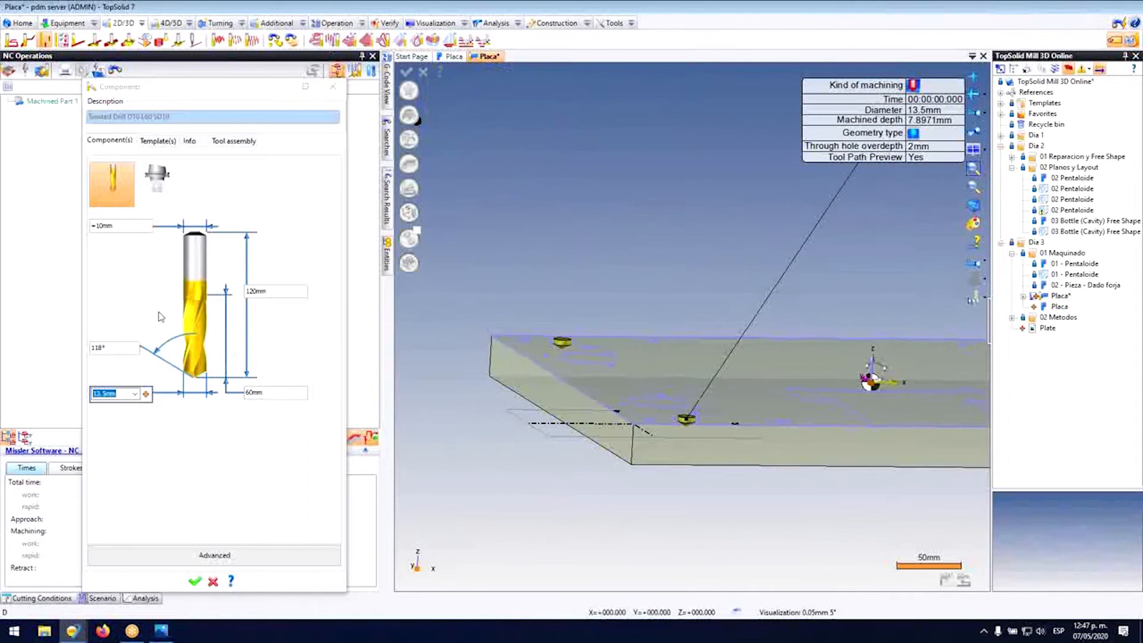
click(115, 349)
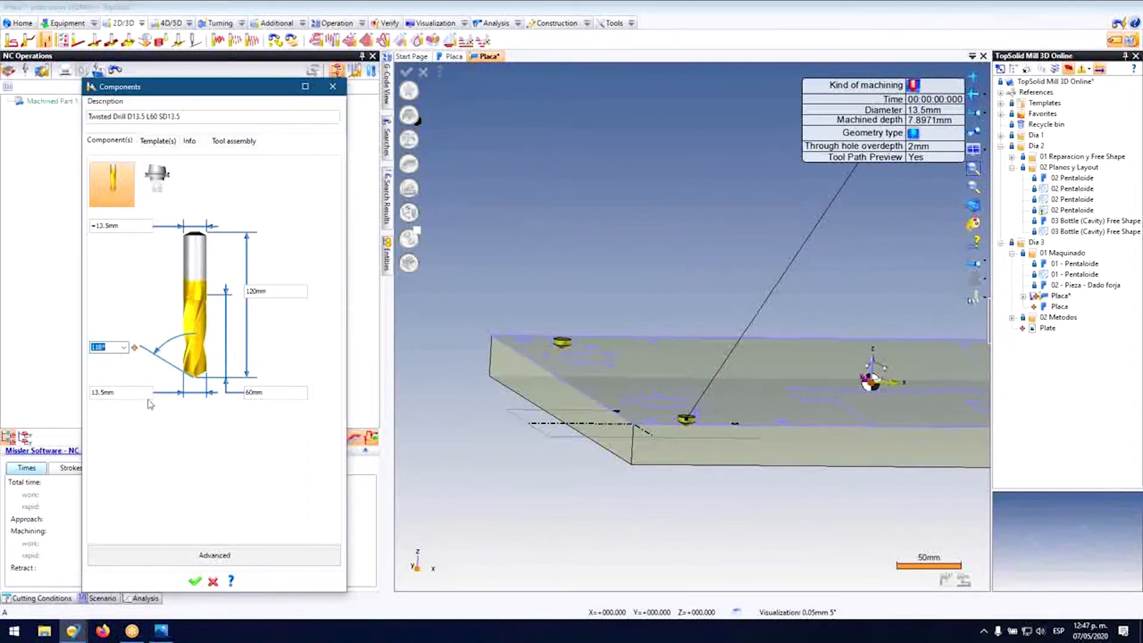
Step: Accept the 13.5 mm twist drill definition and reload its cutting conditions
scroll(538, 348, down, 3)
scroll(639, 356, up, 3)
middle_drag(613, 357, 472, 441)
click(194, 582)
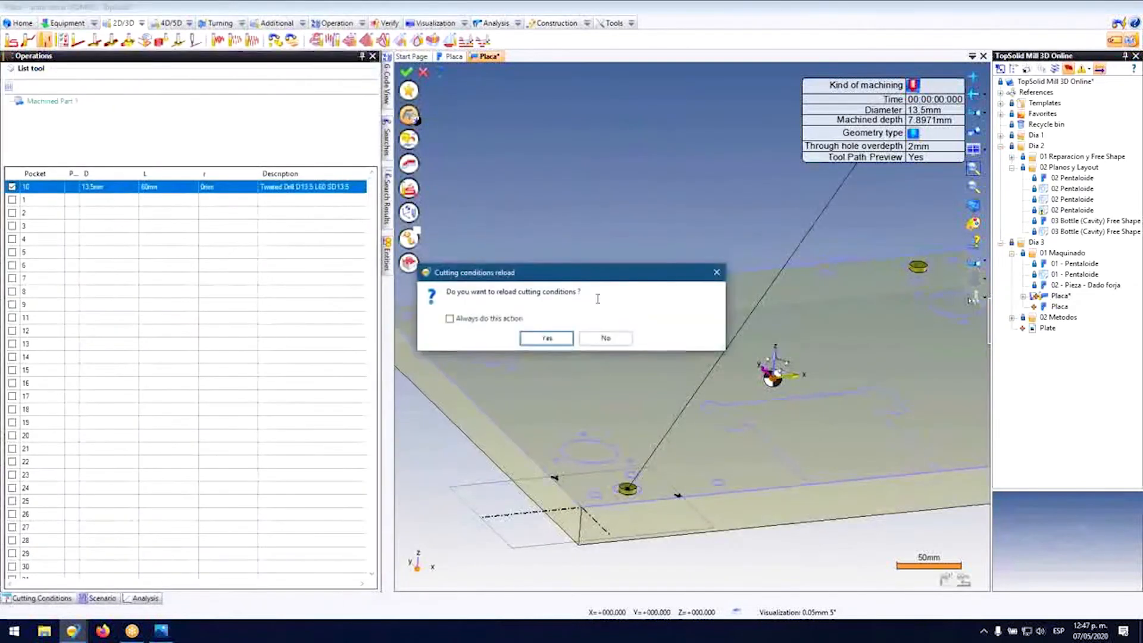
click(545, 338)
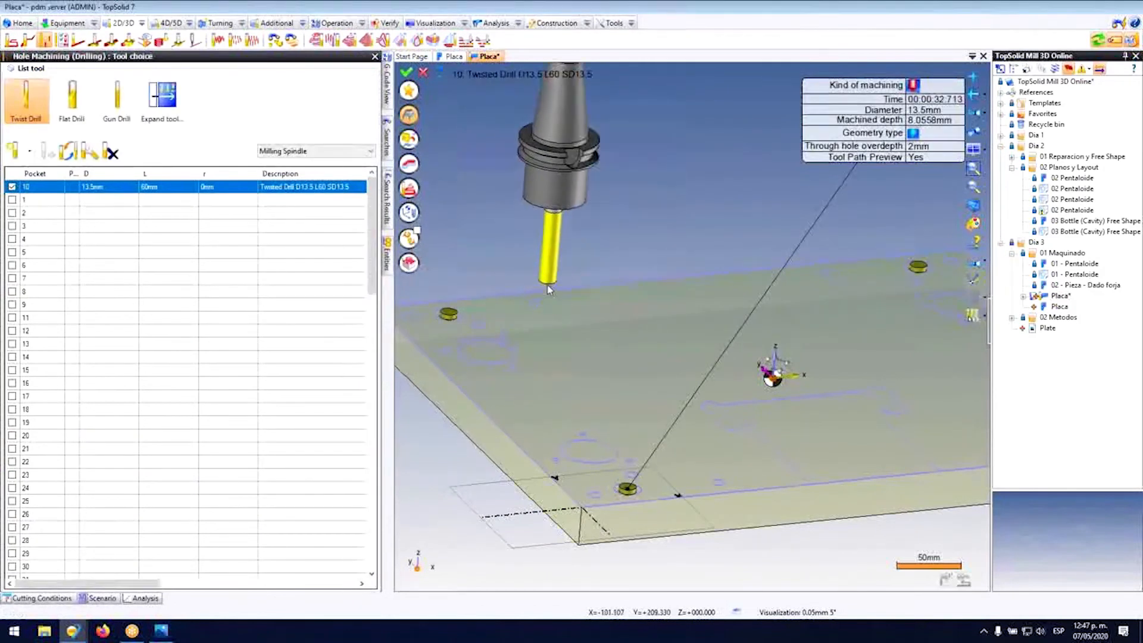
Step: Set the hole geometry type to Through stock and accept a through hole overdepth of 2 mm
click(912, 134)
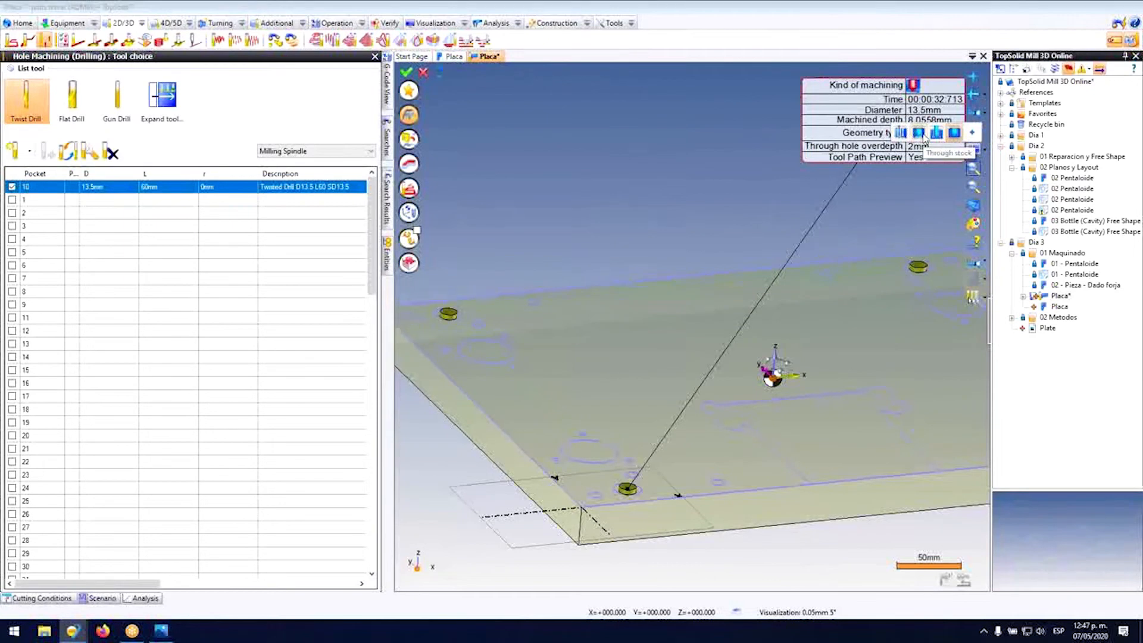
click(921, 136)
scroll(614, 395, down, 3)
middle_drag(594, 395, 579, 357)
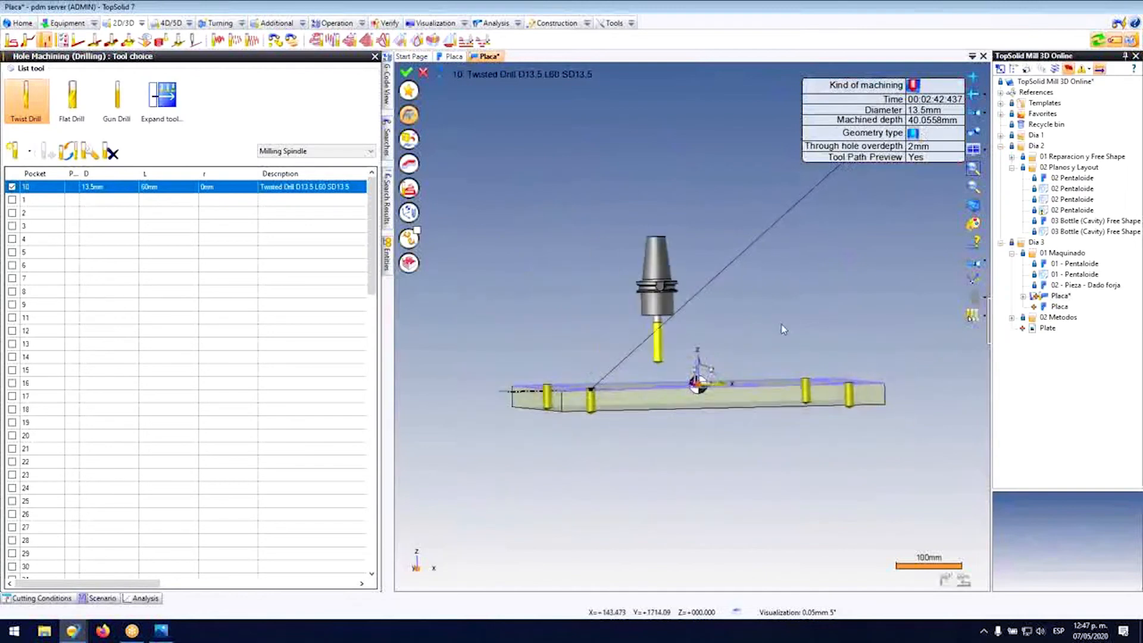
click(933, 149)
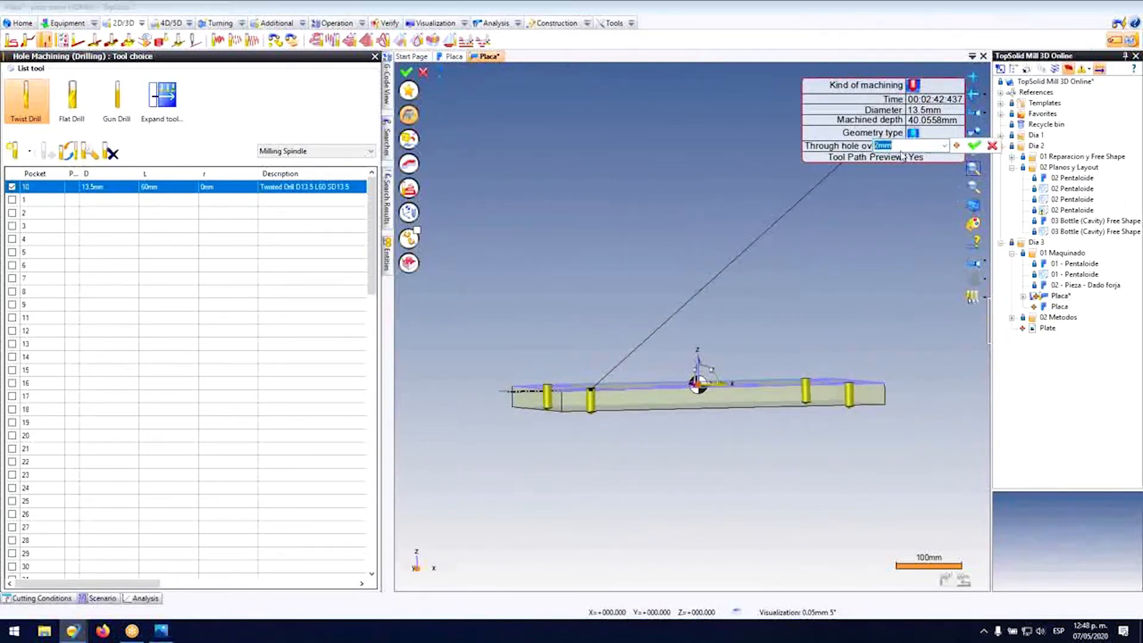
key(Return)
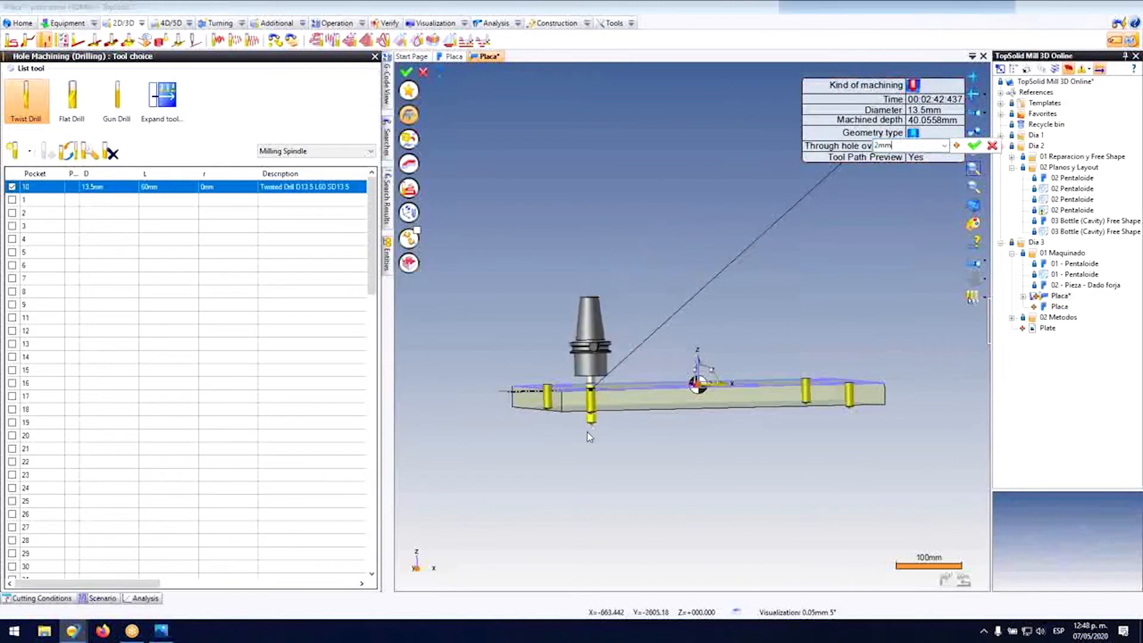
Step: Examine how the drill volumes and conical tips pass through the underside of the plate at the corner holes
scroll(607, 351, up, 8)
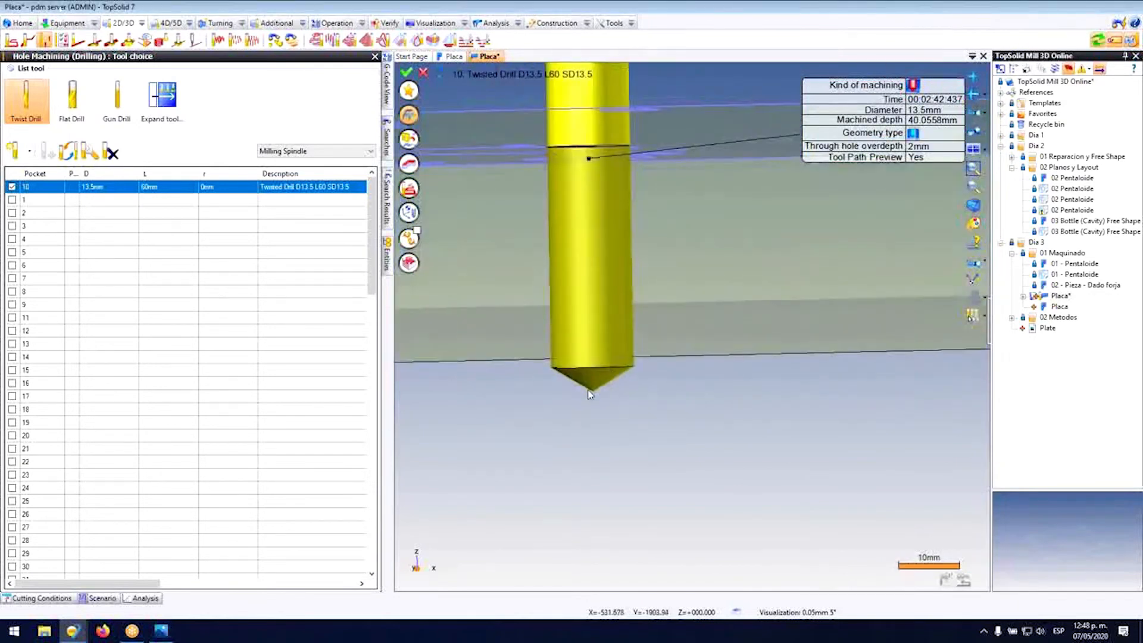
scroll(590, 395, down, 3)
scroll(602, 329, down, 5)
middle_drag(602, 330, 625, 334)
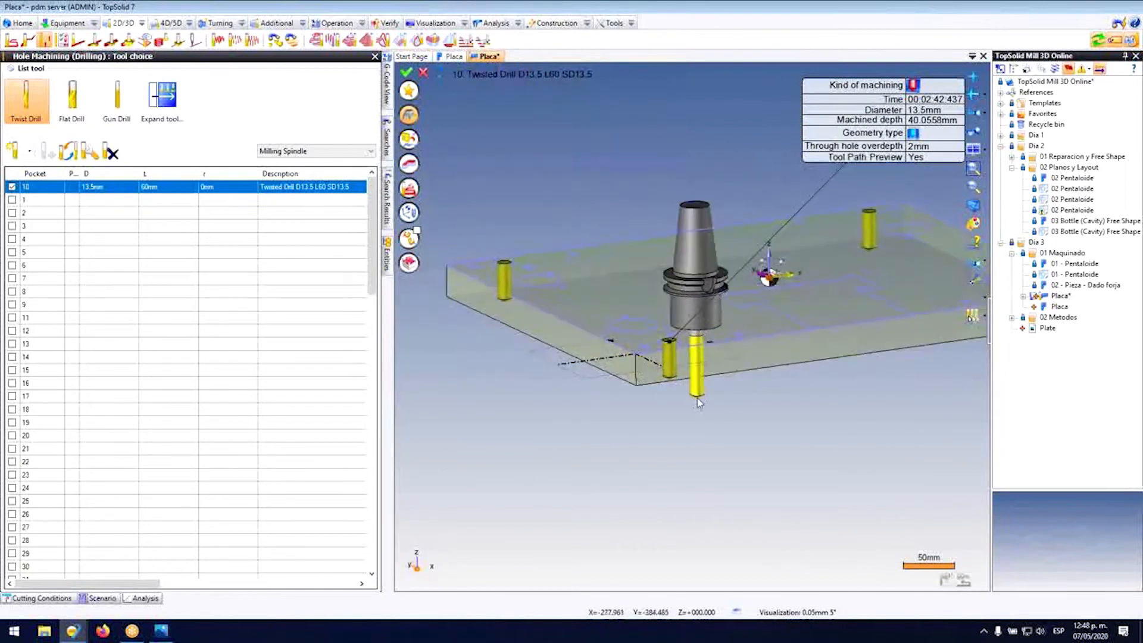
scroll(670, 378, up, 3)
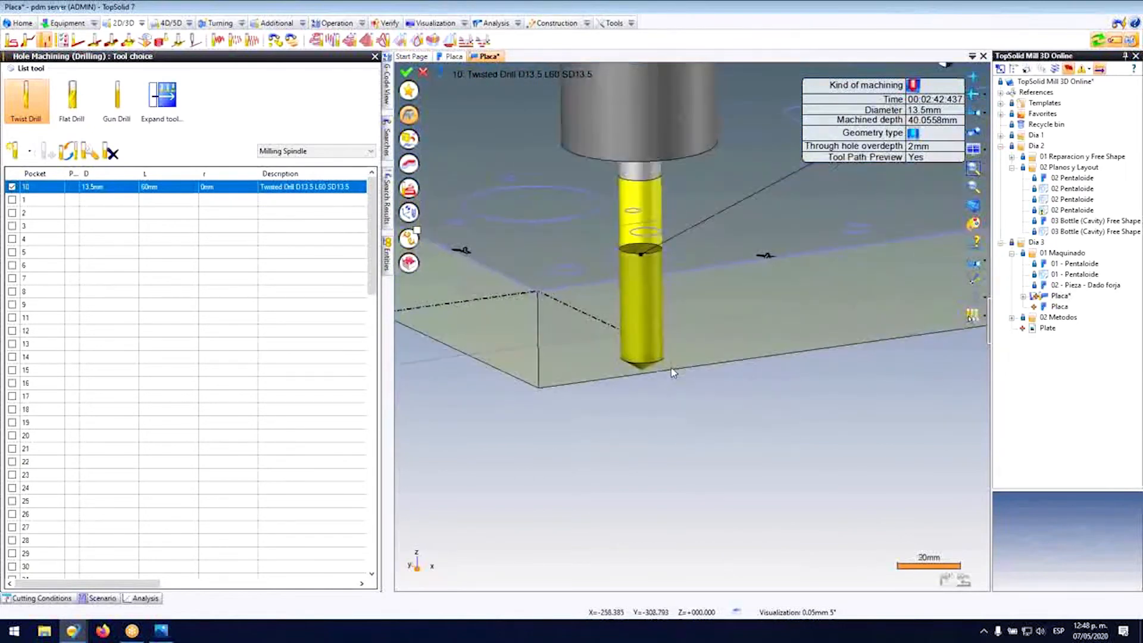
scroll(694, 372, down, 8)
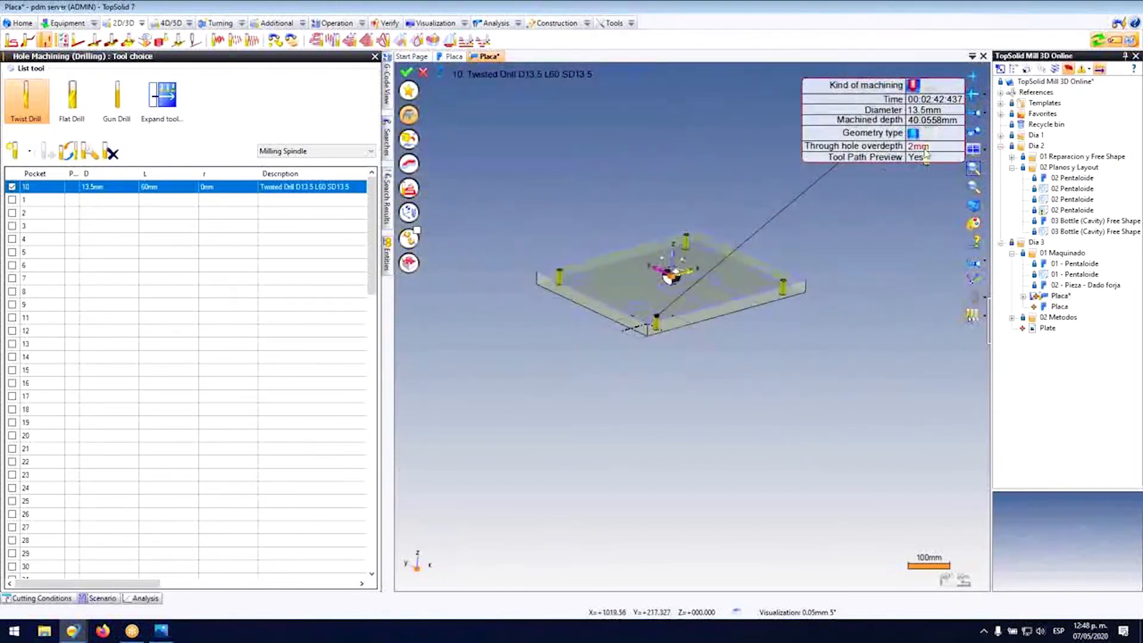
scroll(715, 316, up, 8)
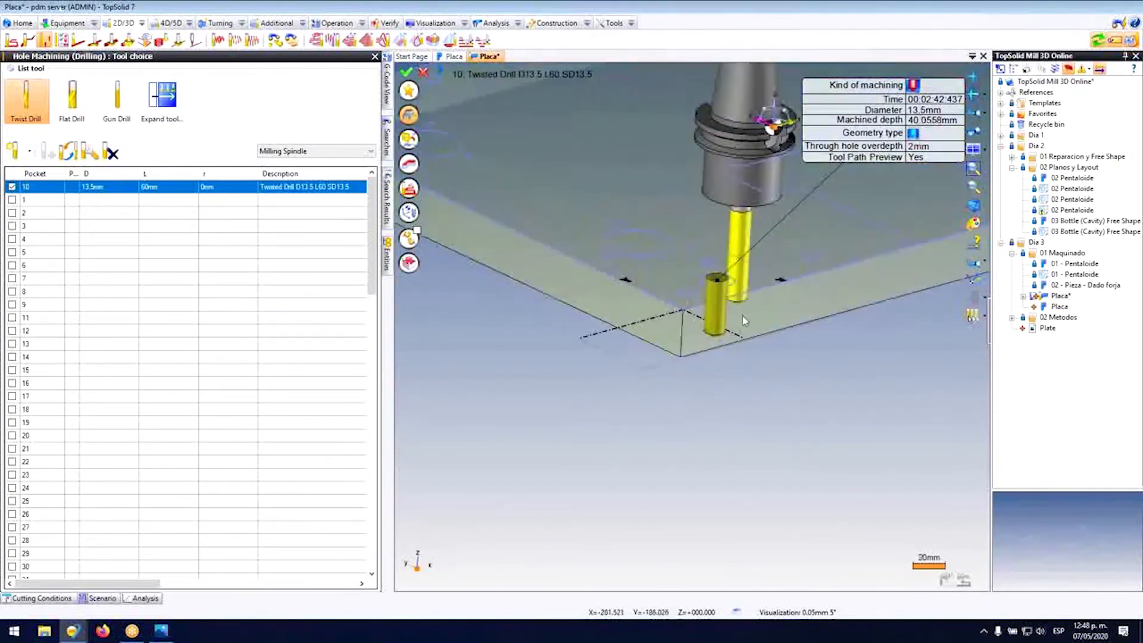
middle_drag(605, 206, 618, 208)
scroll(618, 209, down, 4)
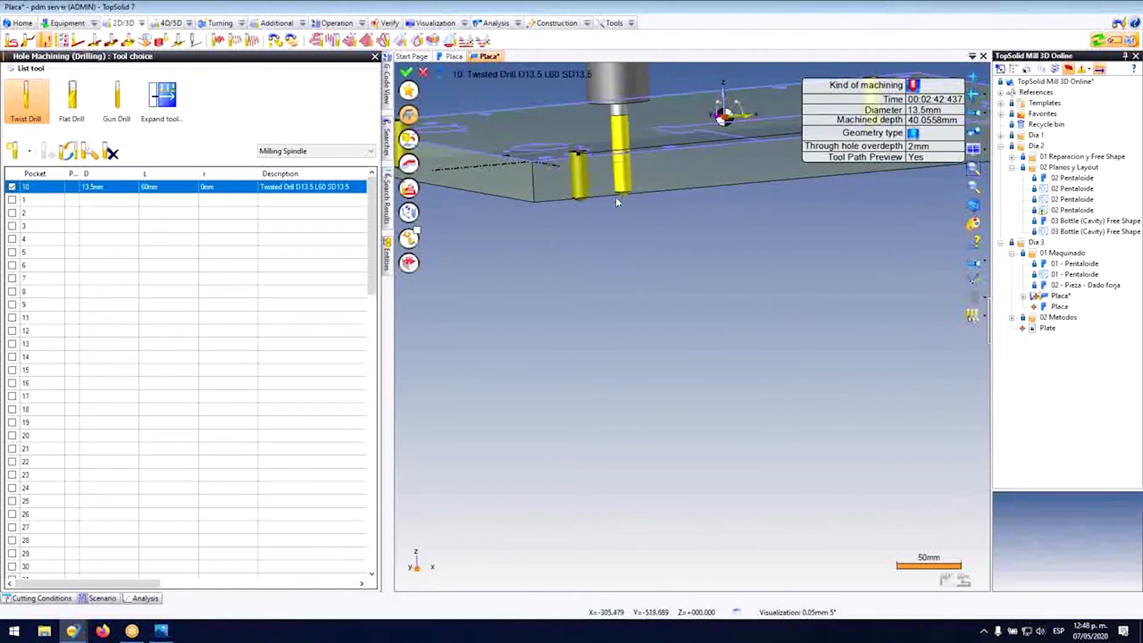
Step: Apply the AU4G high speed steel twist drill abacus to the operation's cutting conditions
click(409, 140)
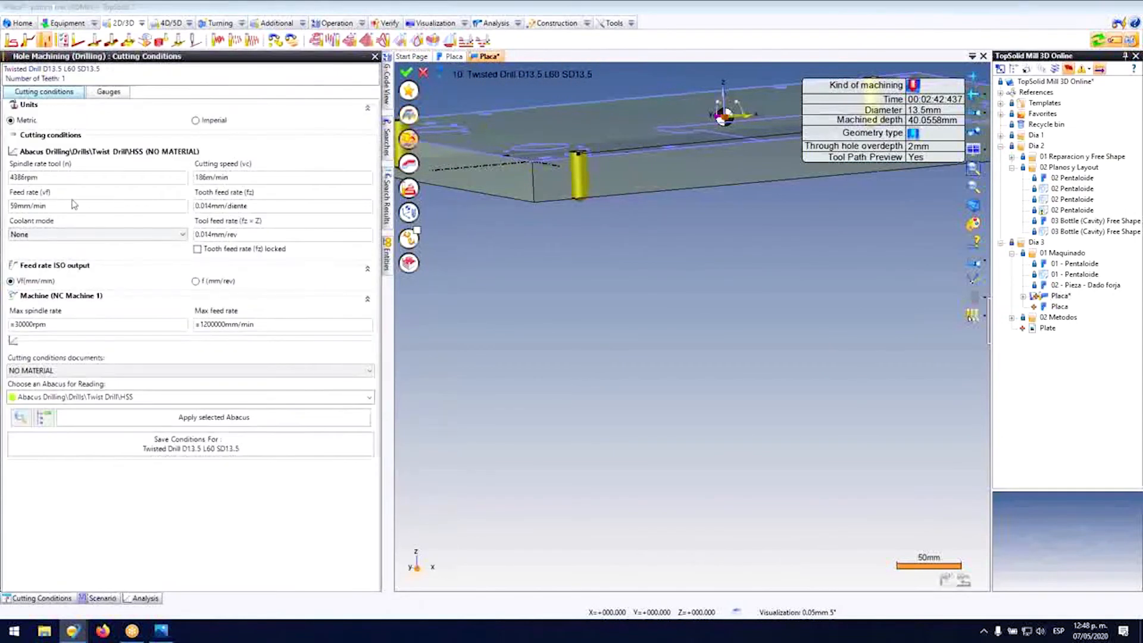
click(122, 371)
click(99, 412)
click(99, 417)
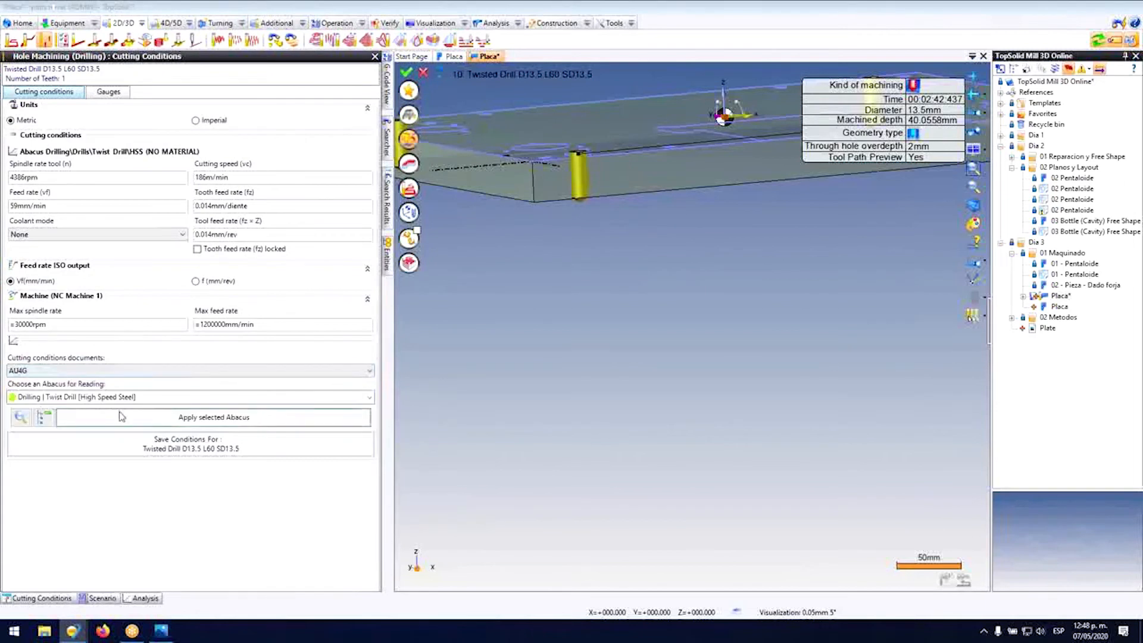
click(85, 371)
click(68, 411)
Step: Set the drill's spindle rate to 2800 rpm and check the linked feed and cutting speed values
click(59, 177)
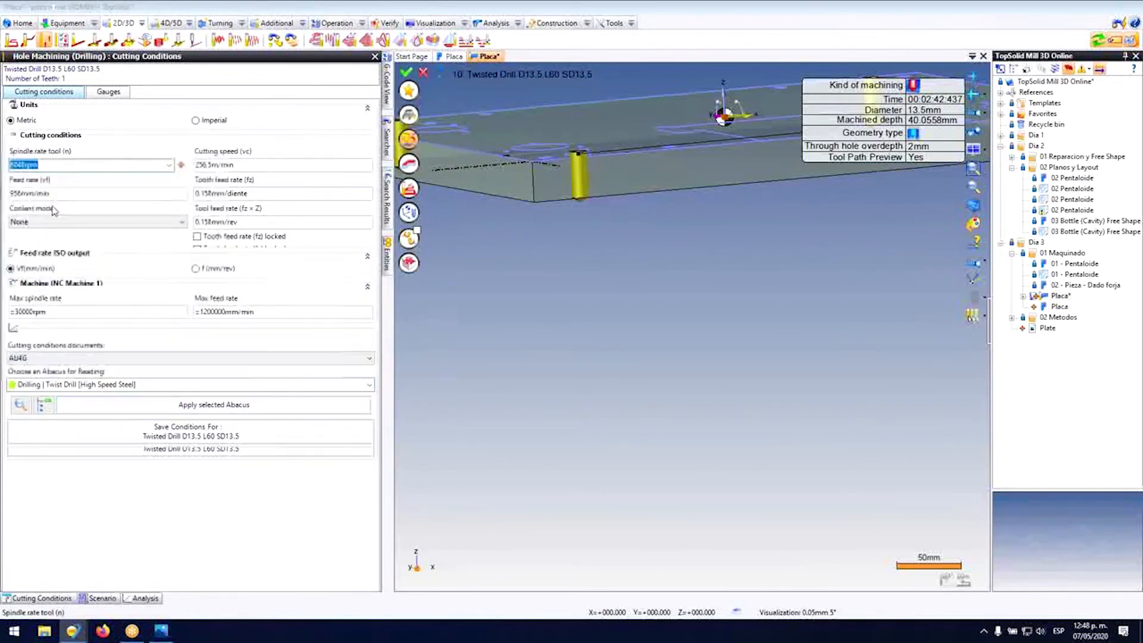
text(2)
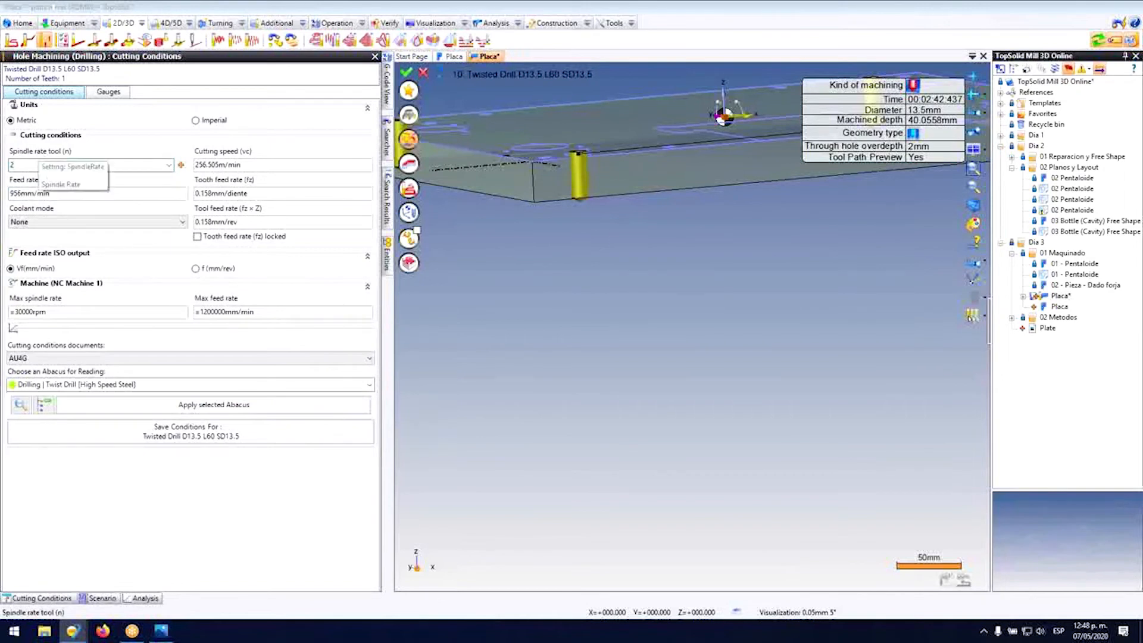
text(800)
click(109, 191)
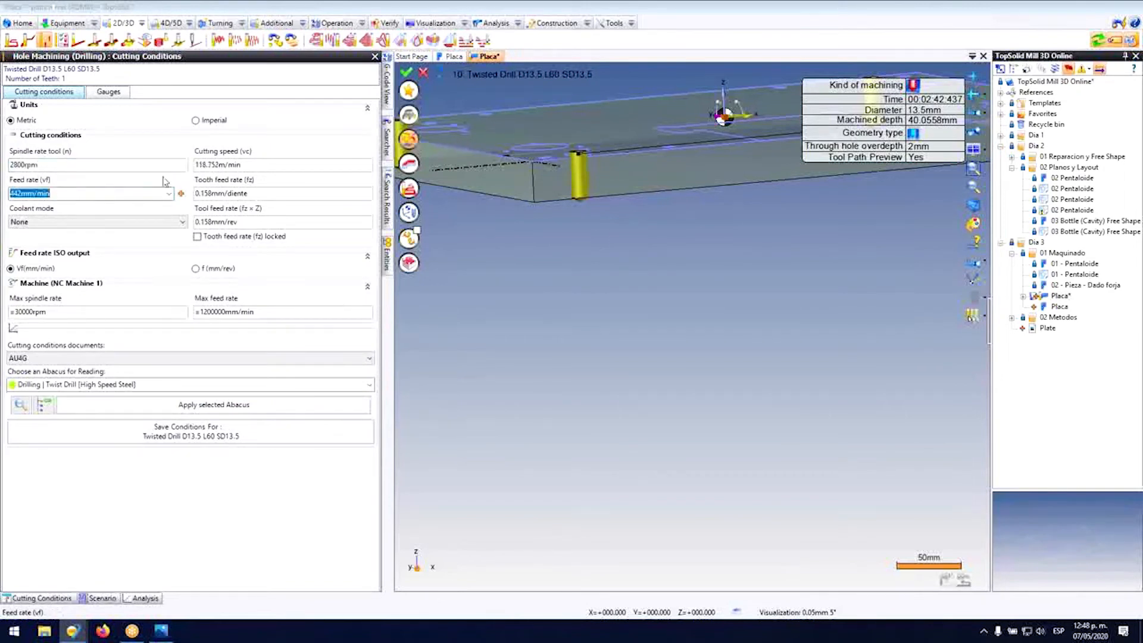
click(246, 165)
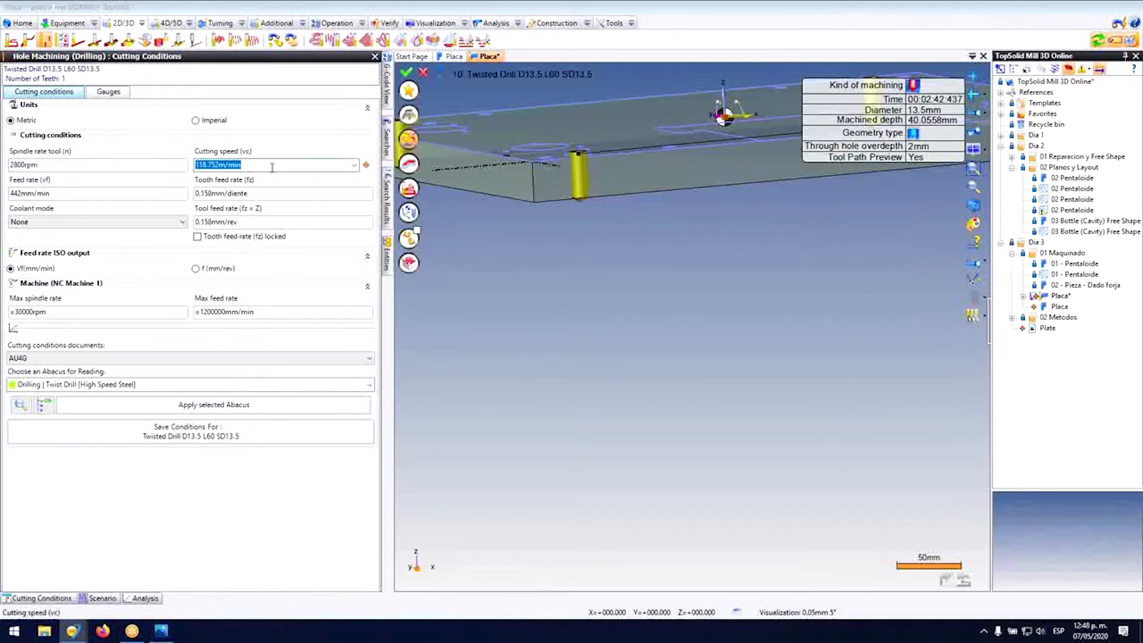
click(299, 193)
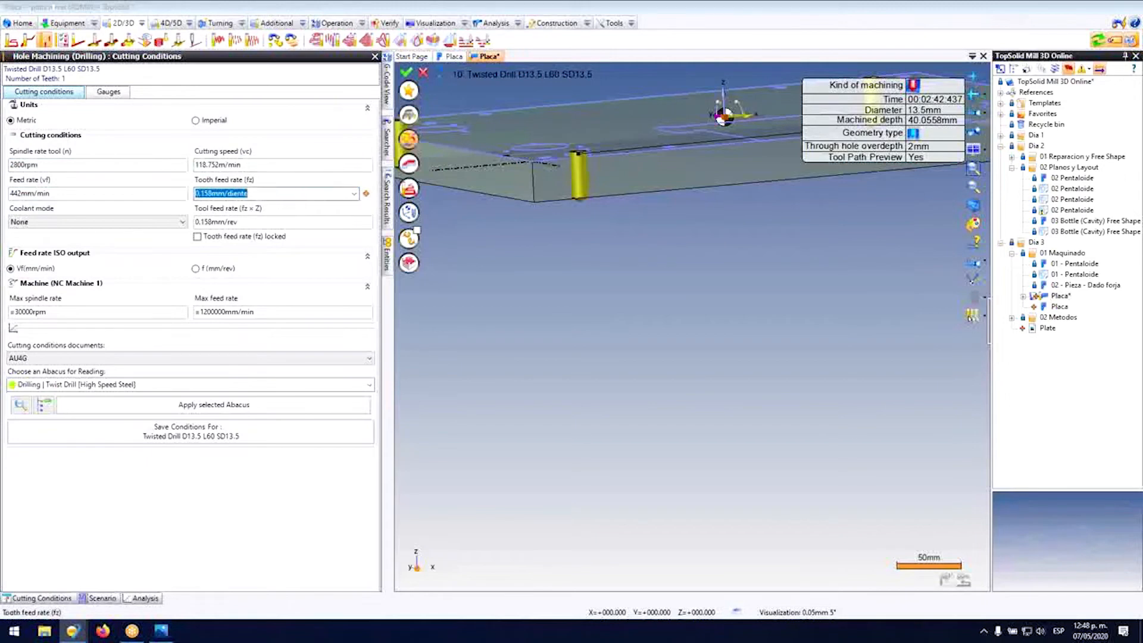
Step: Set the cutting speed to 110 m/min and the tooth feed rate to 0.01 mm per tooth
click(262, 168)
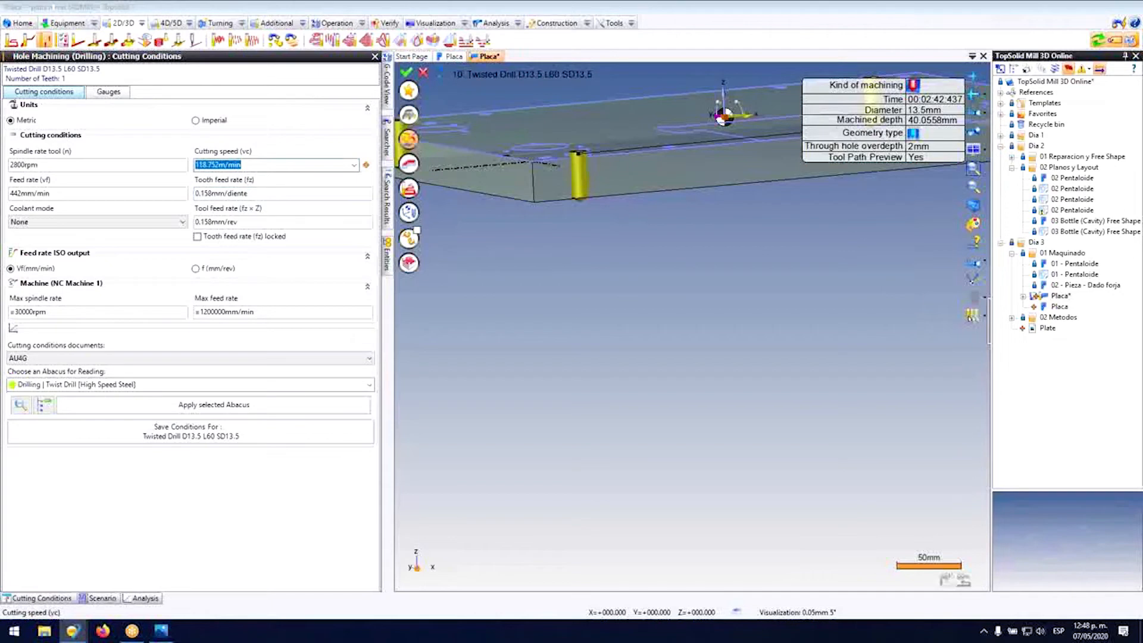
text(110)
click(235, 193)
text(.01)
click(251, 165)
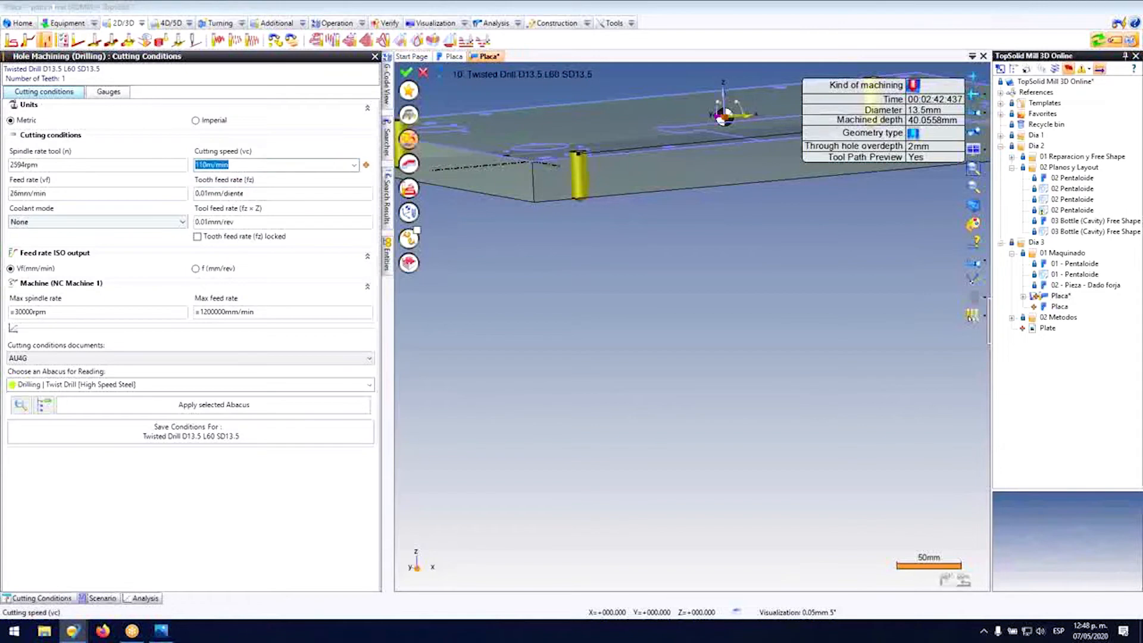
Step: Raise the drill's tooth feed rate to 0.1 mm per tooth
click(67, 191)
click(79, 166)
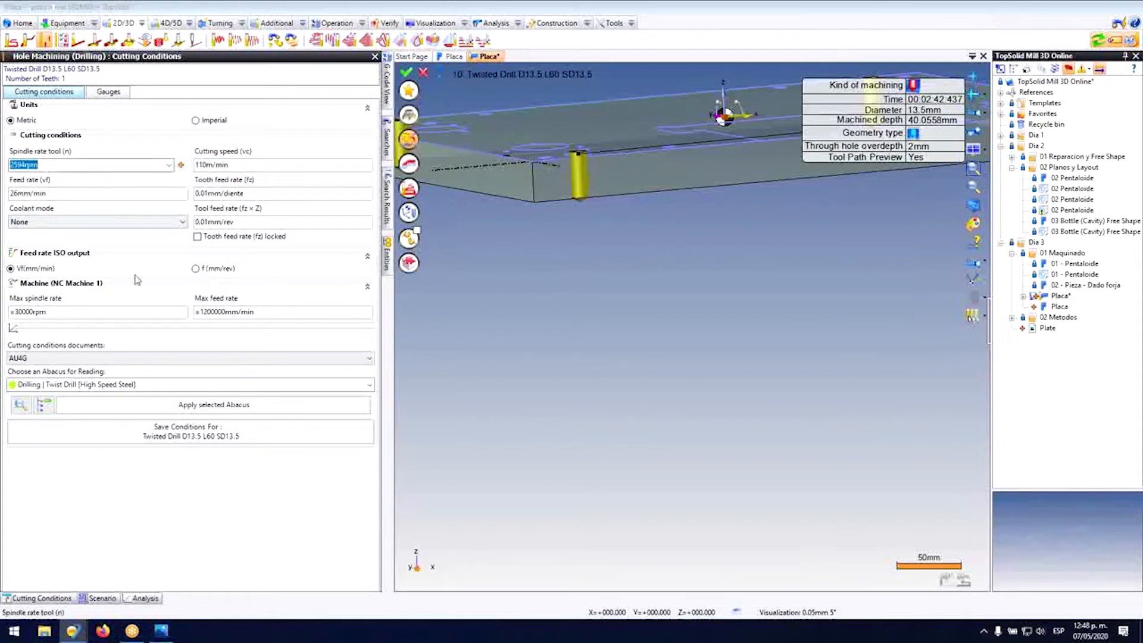
click(240, 192)
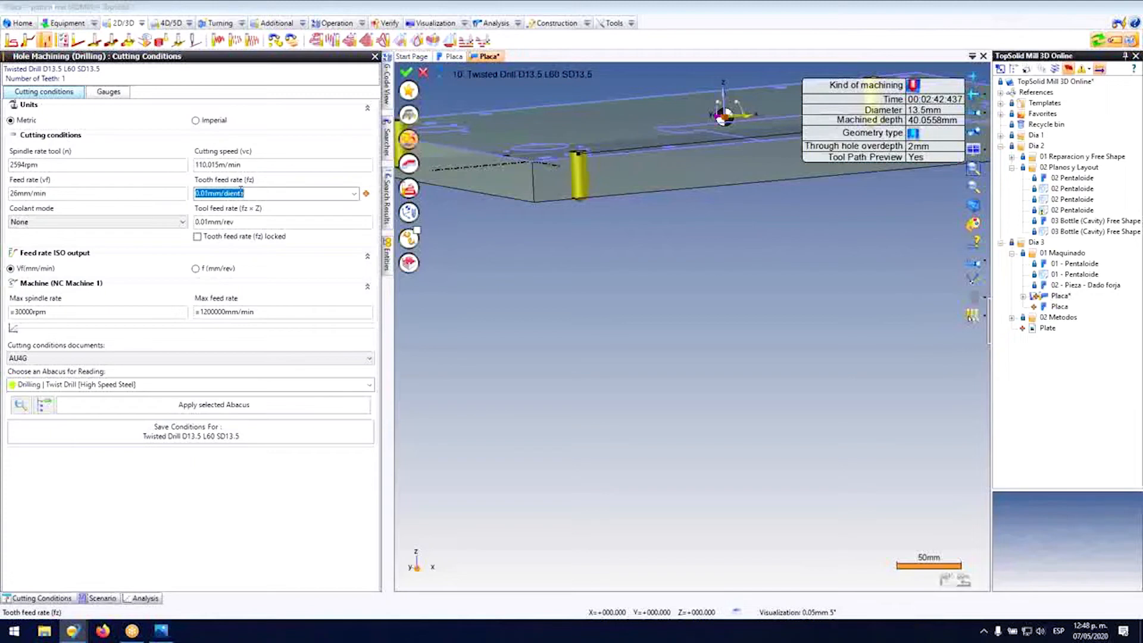
text(.1)
click(251, 165)
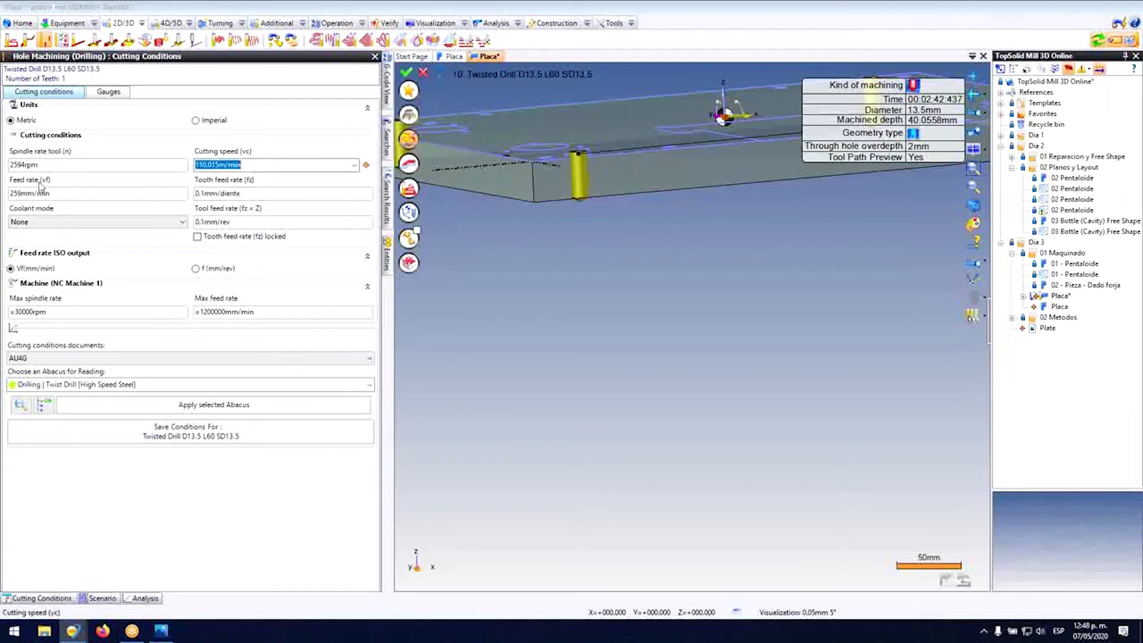
Step: Set the drilling coolant mode to Center and look over the available cutting conditions documents, keeping AU4G
click(118, 224)
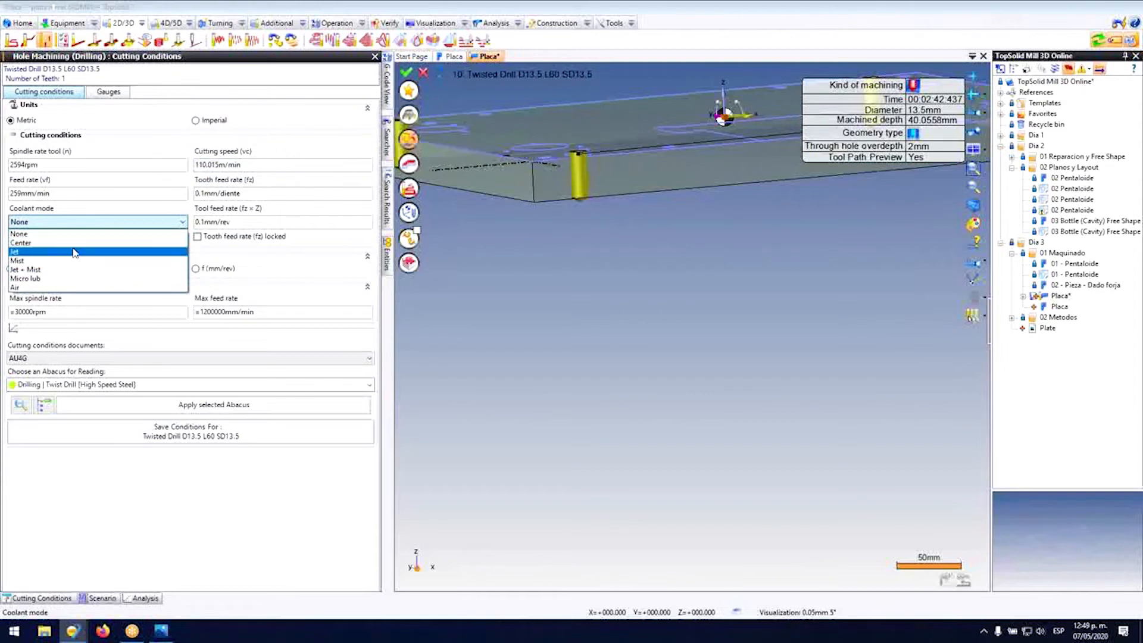
click(50, 251)
click(51, 224)
click(38, 243)
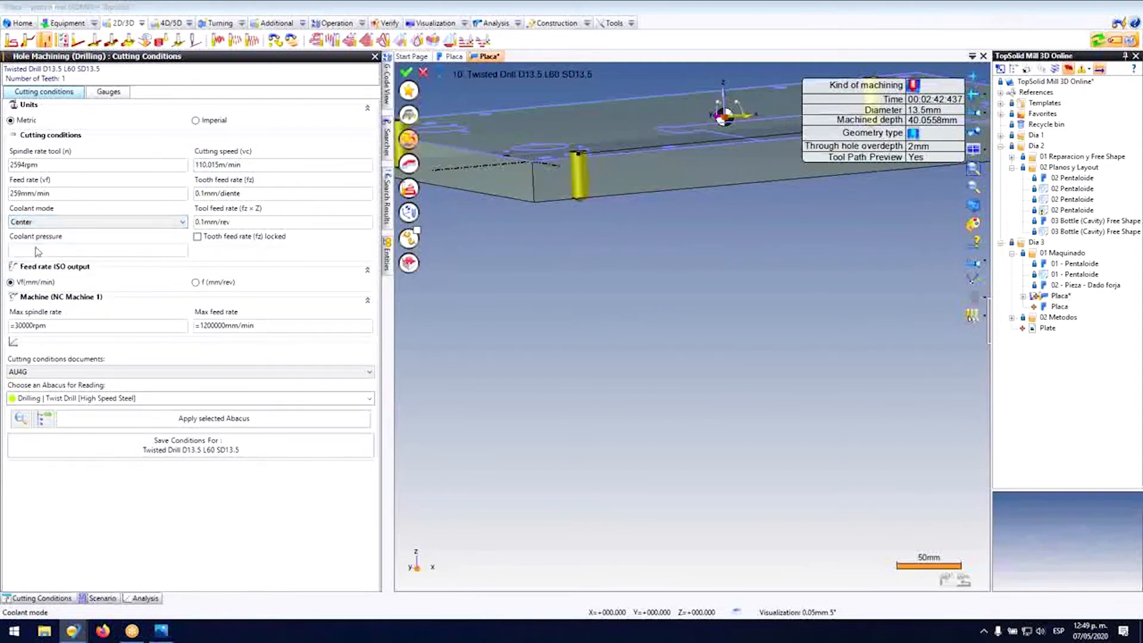
click(185, 372)
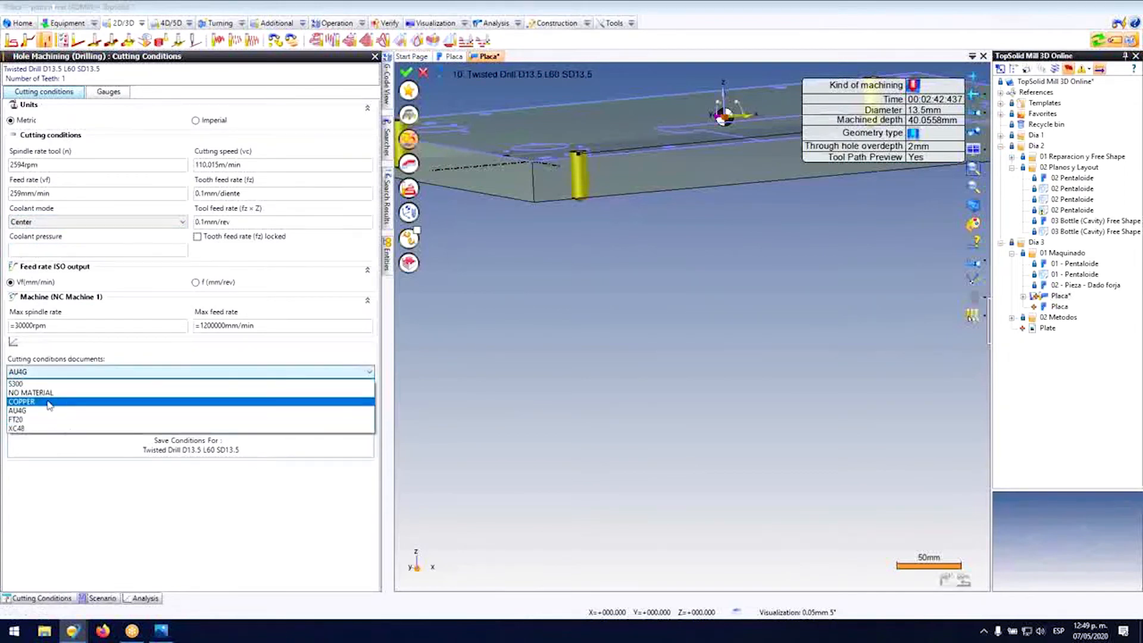
click(54, 434)
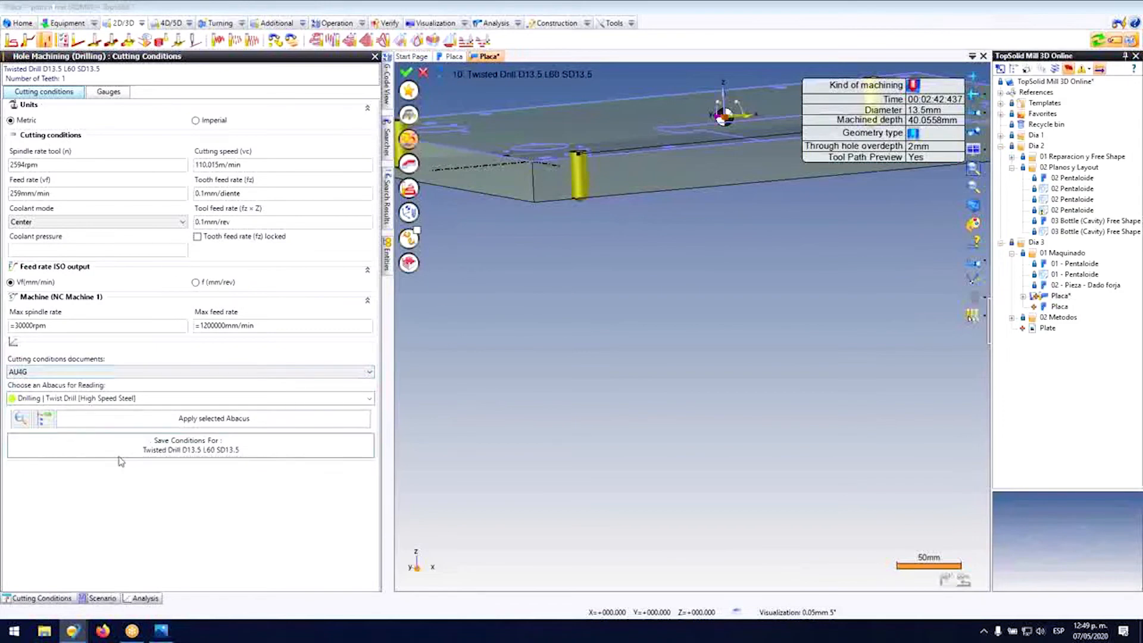
Step: Save the twist drill's cutting conditions in a new document named Broca 13.5mm
click(152, 444)
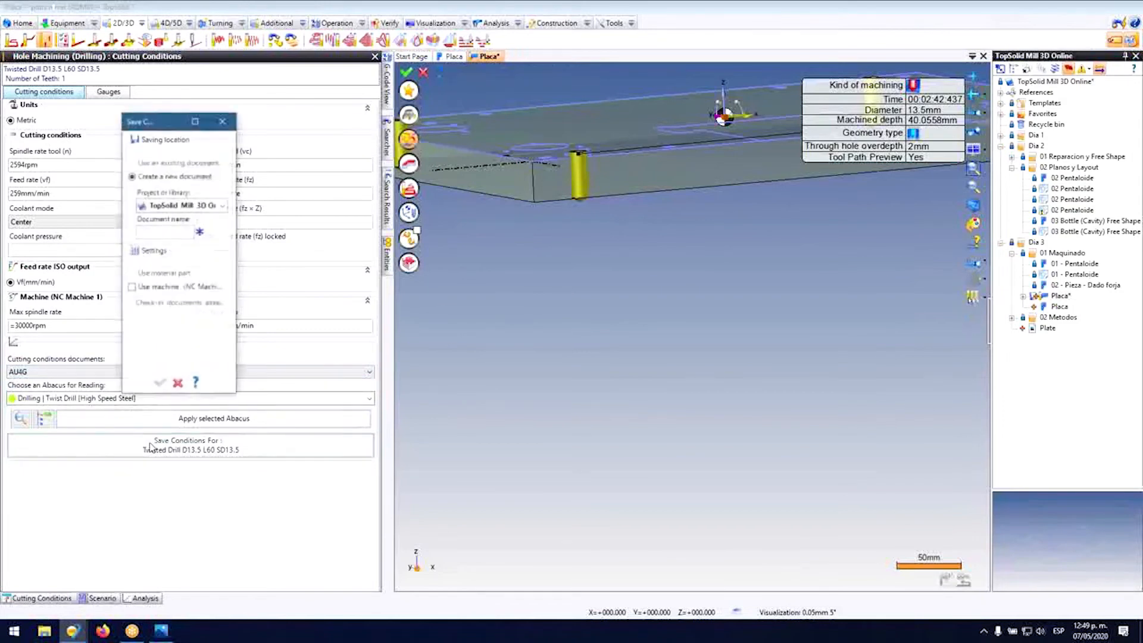
click(164, 231)
text(Broca 13.5mm)
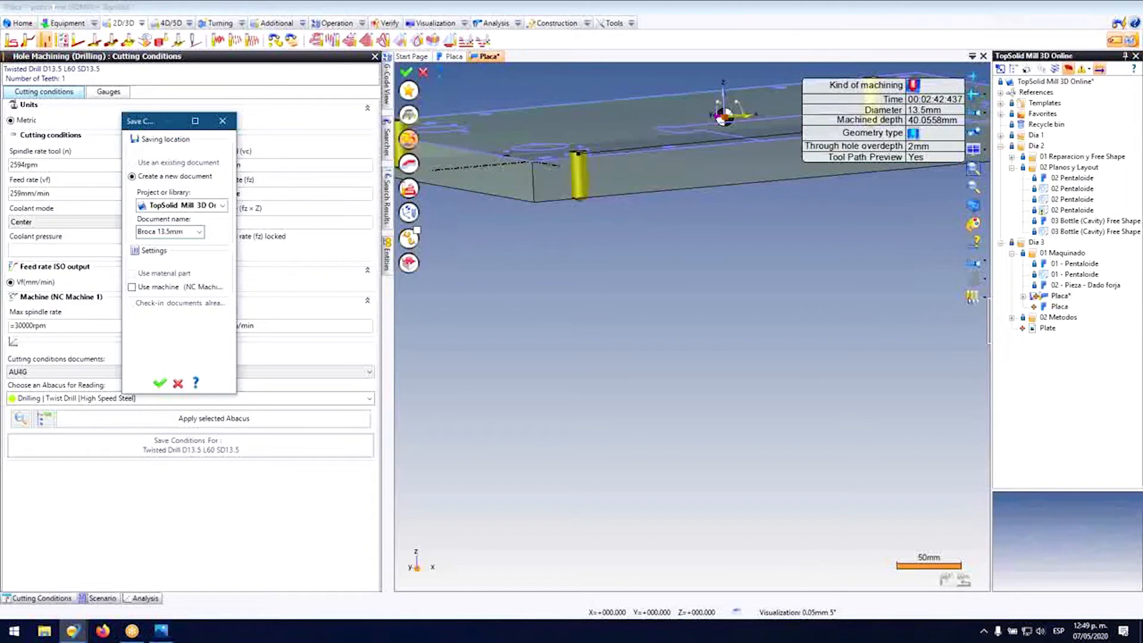
click(165, 385)
Step: Enable chip breaking for the drilling operation, using the Pecking cycle
middle_drag(601, 191, 621, 302)
scroll(621, 303, up, 3)
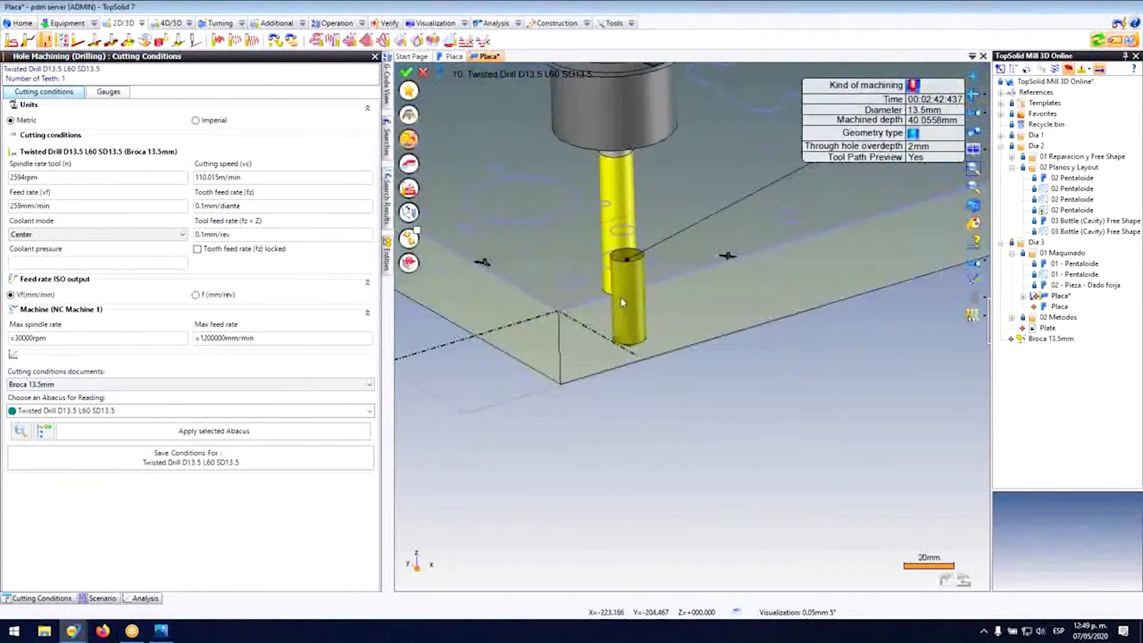
click(417, 190)
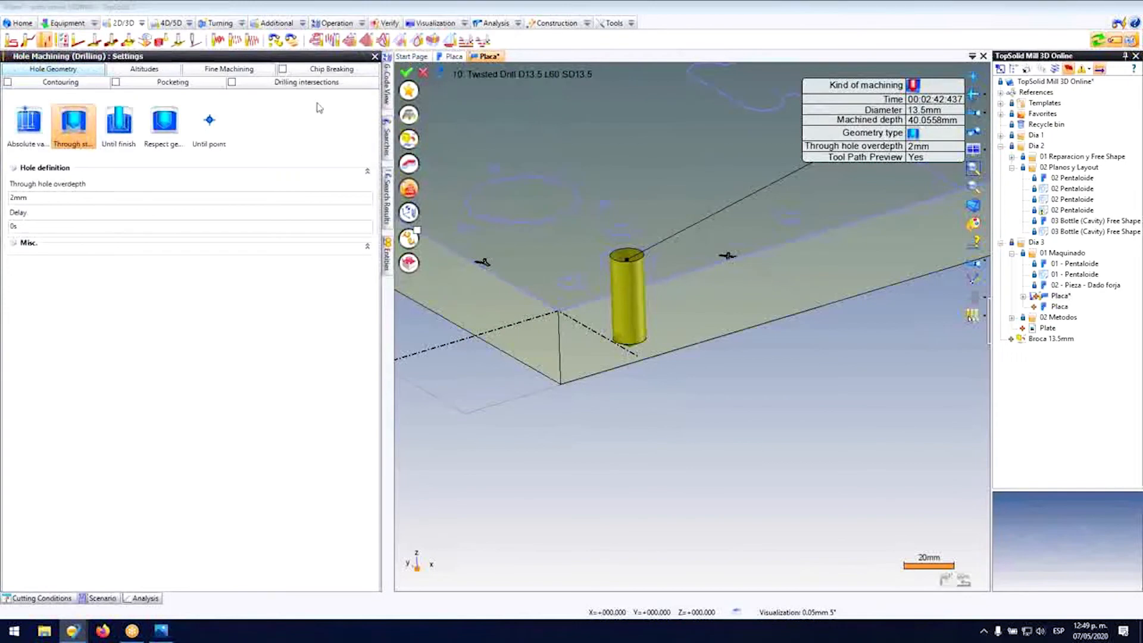
click(320, 70)
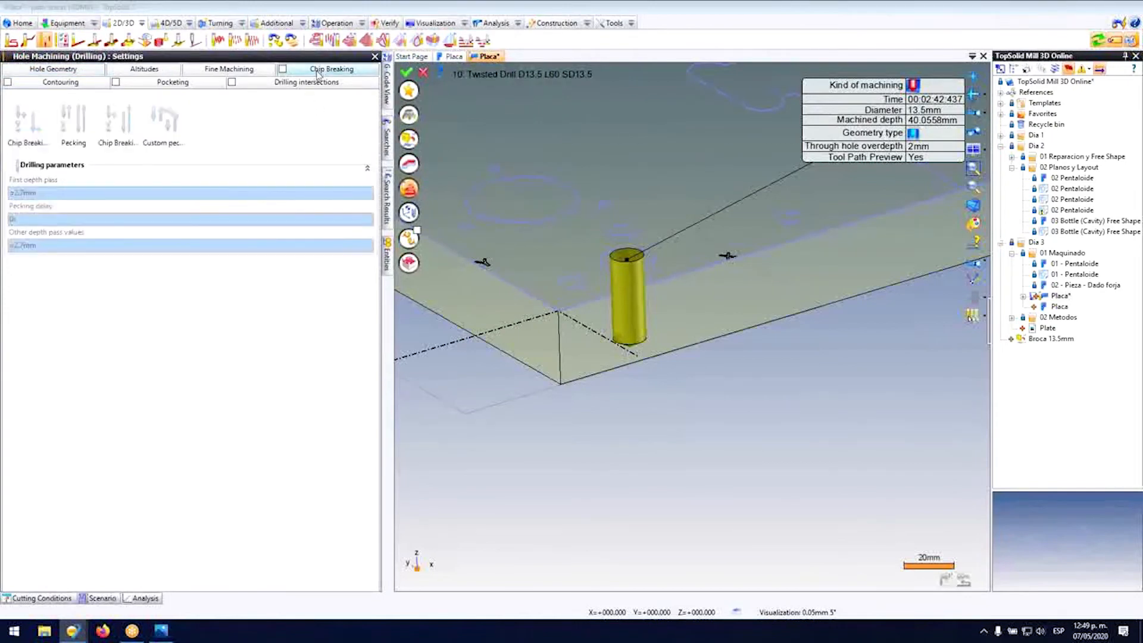
click(284, 69)
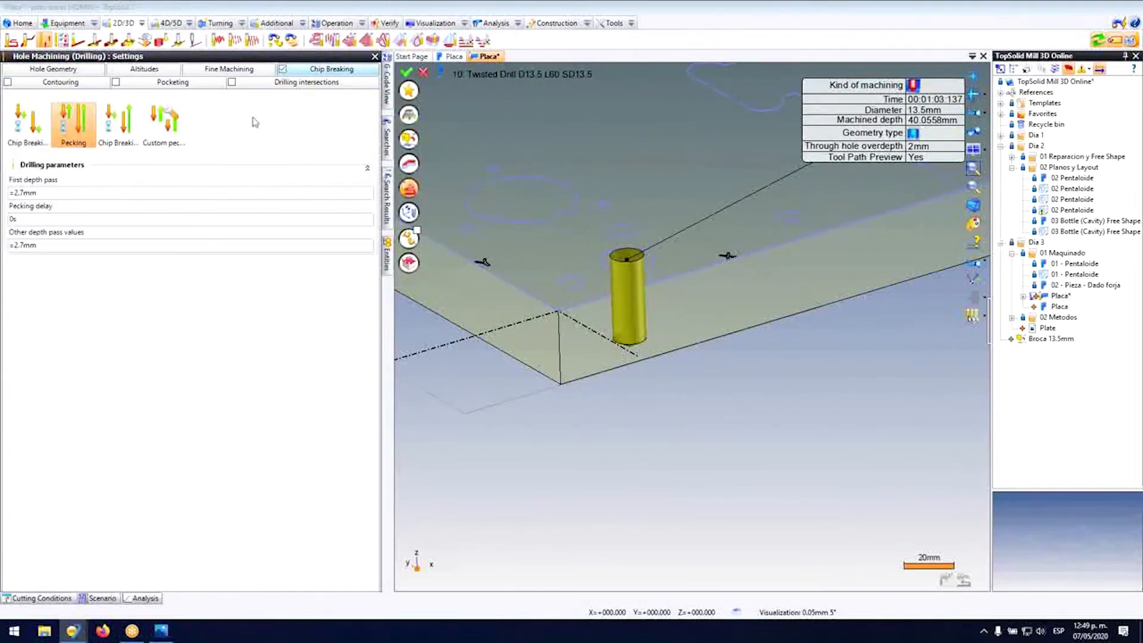
Step: Examine the pecking parameters: first depth pass, pecking delay and other depth pass values
key(Tab)
key(Tab)
key(Tab)
click(49, 196)
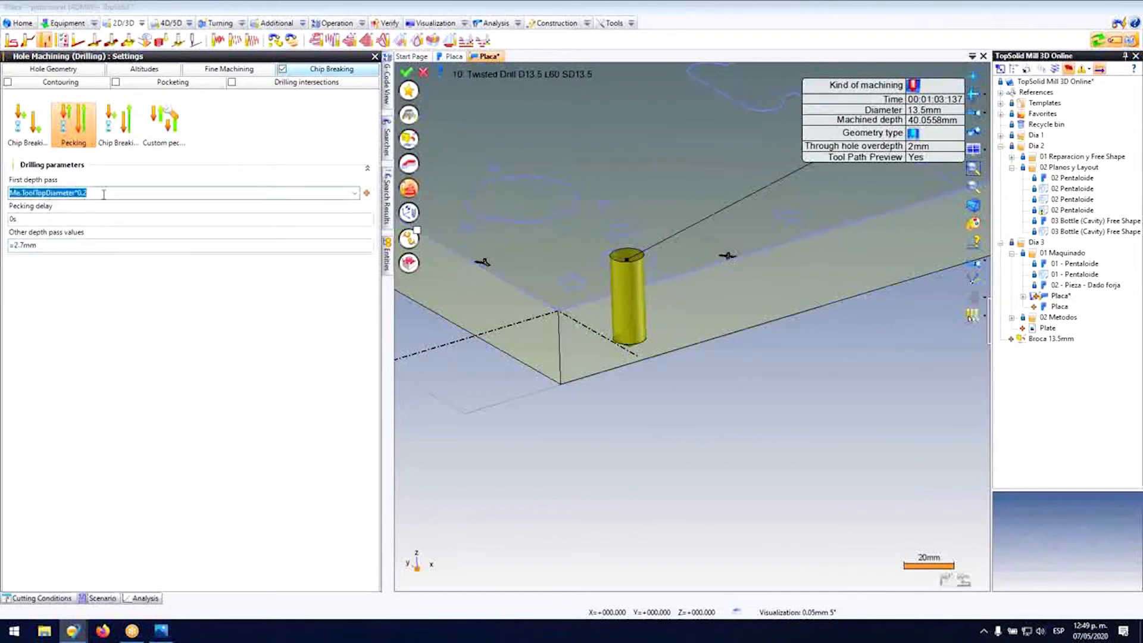
click(174, 234)
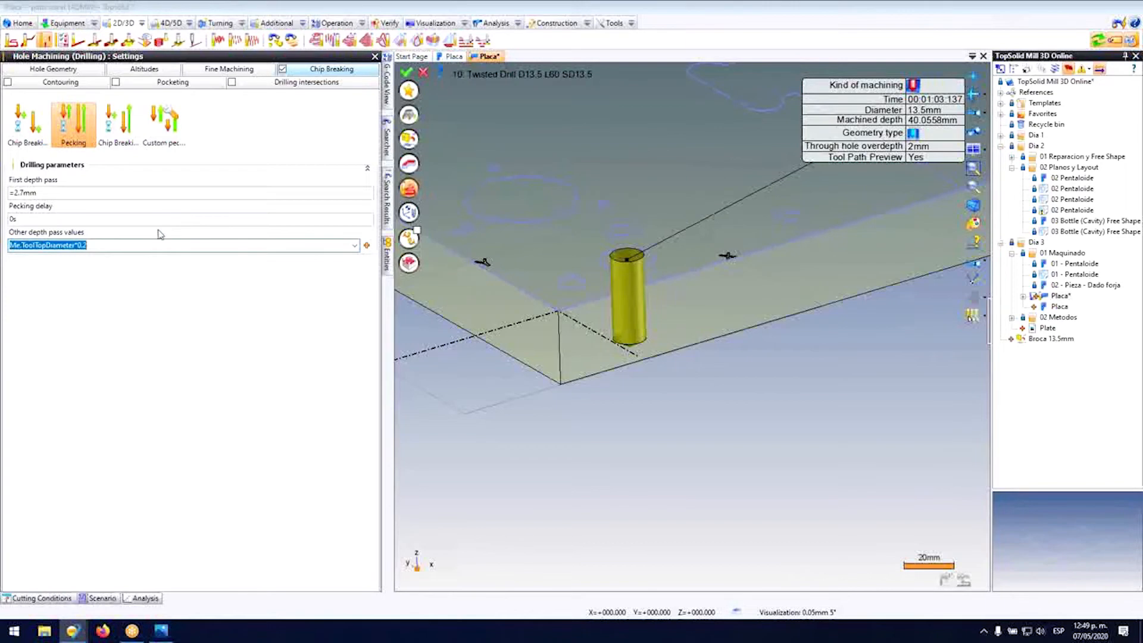
click(153, 245)
click(125, 219)
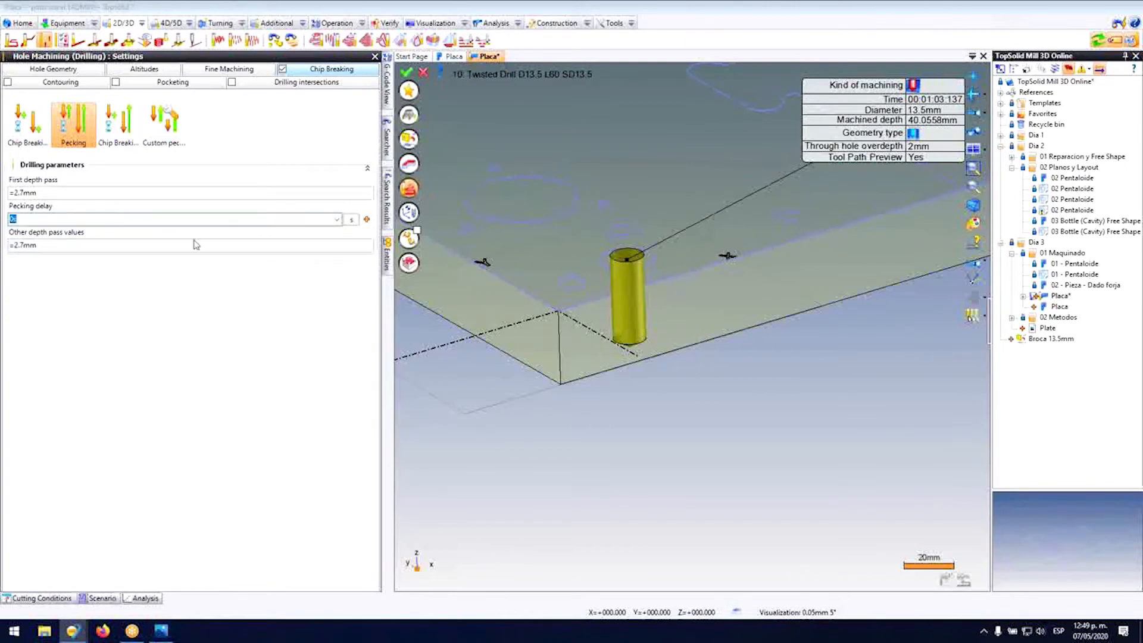
click(93, 249)
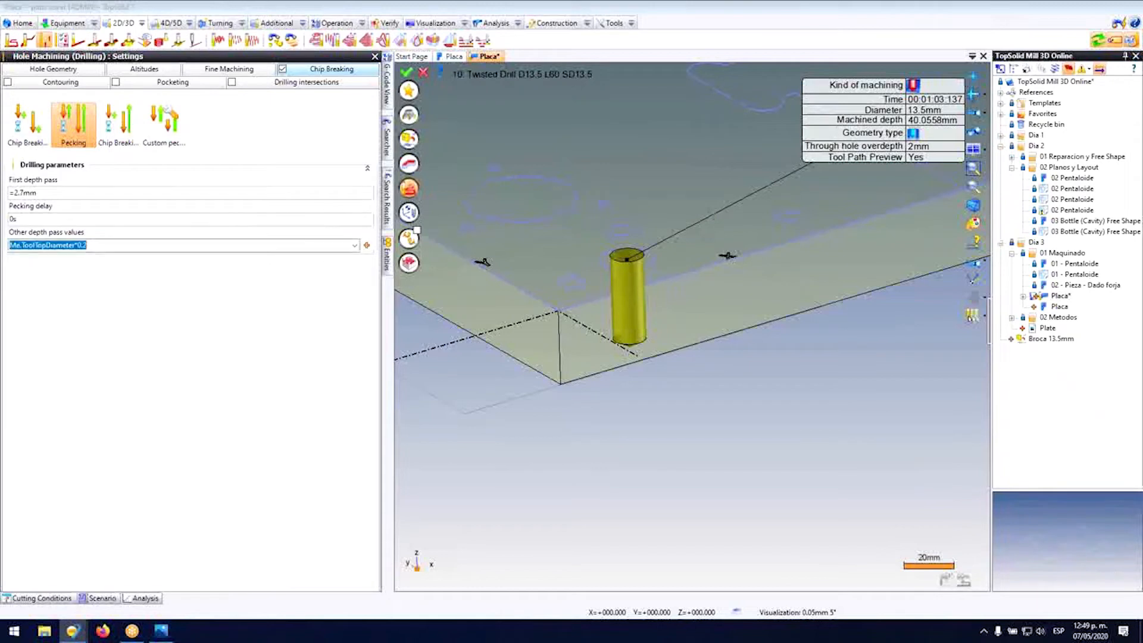
click(112, 190)
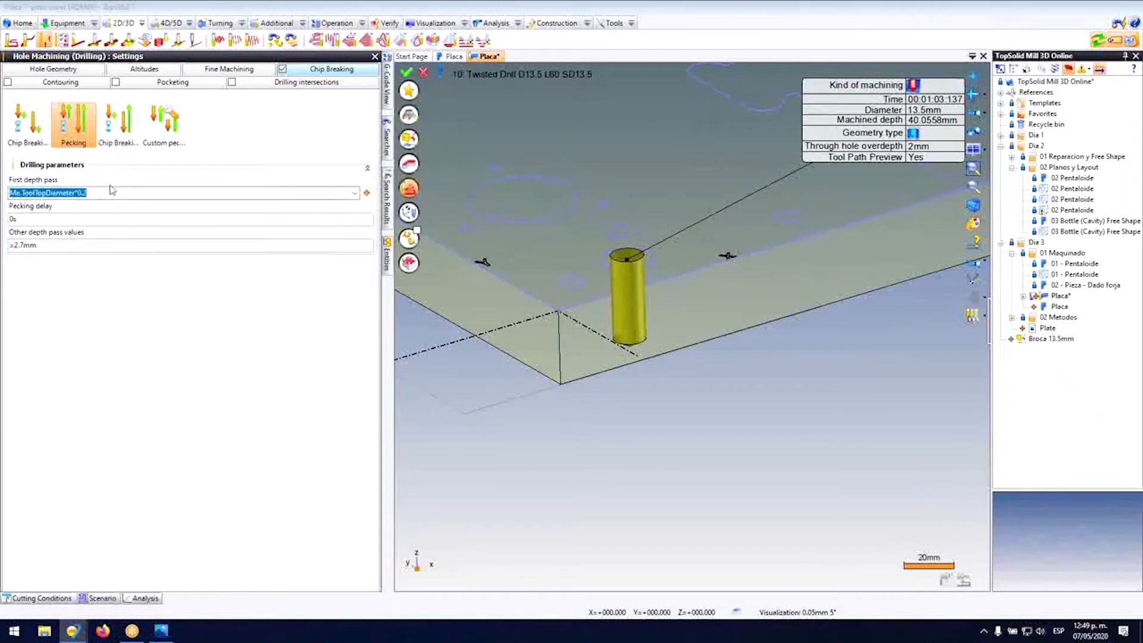
click(81, 247)
Step: Set the first depth pass to 3 mm and the other depth passes to 2 mm, and validate the drilling operation
click(91, 194)
text(3)
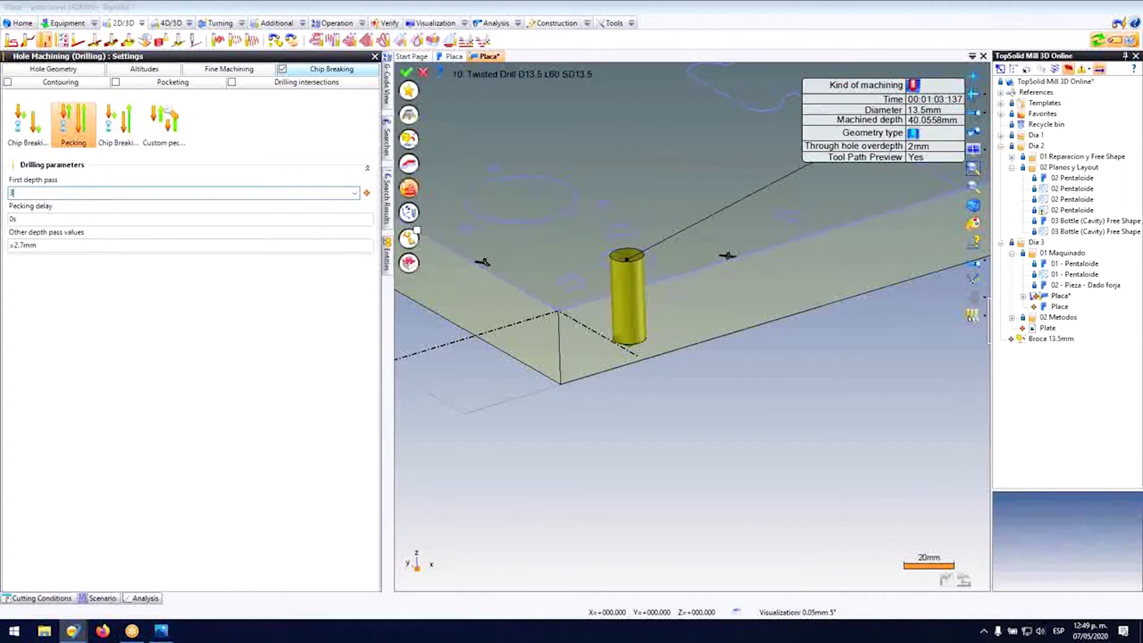
click(119, 246)
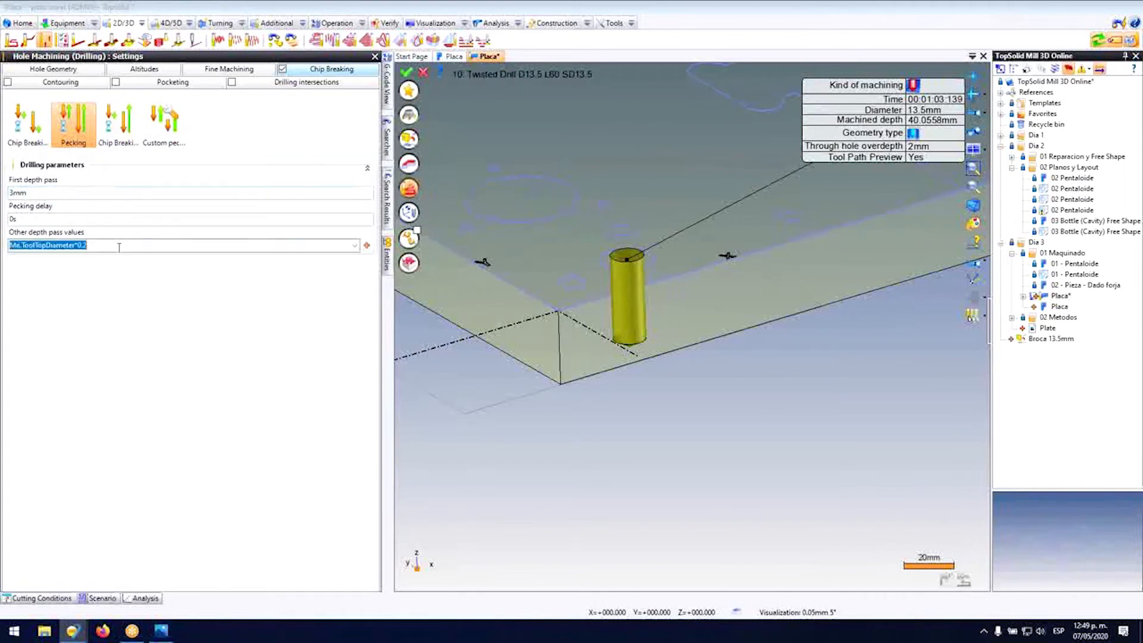
text(2)
click(133, 193)
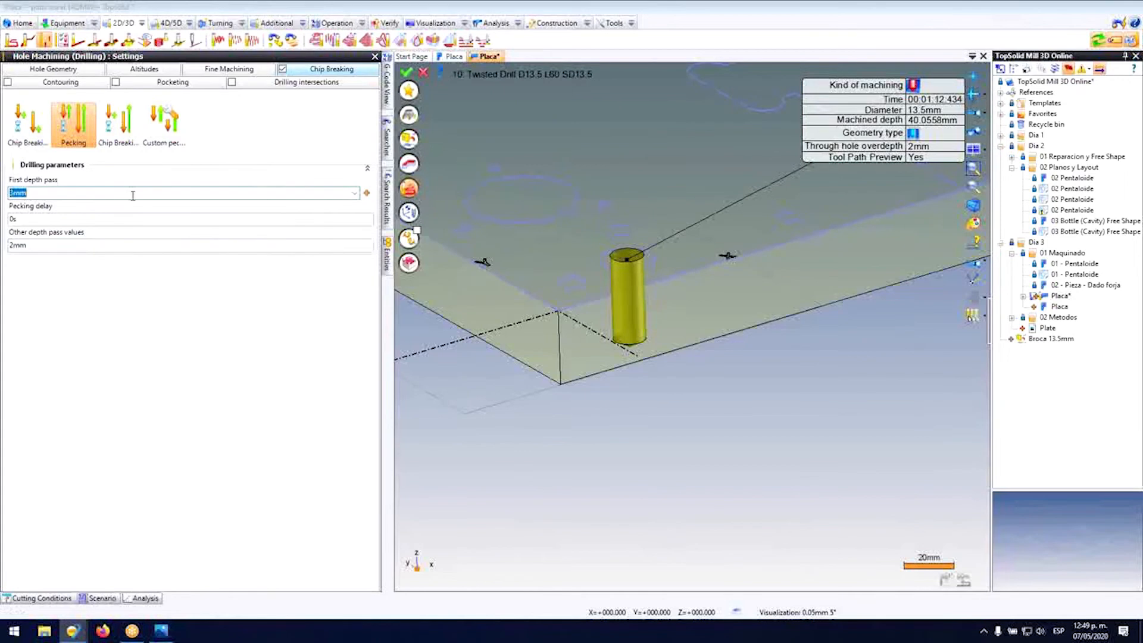
scroll(566, 291, up, 2)
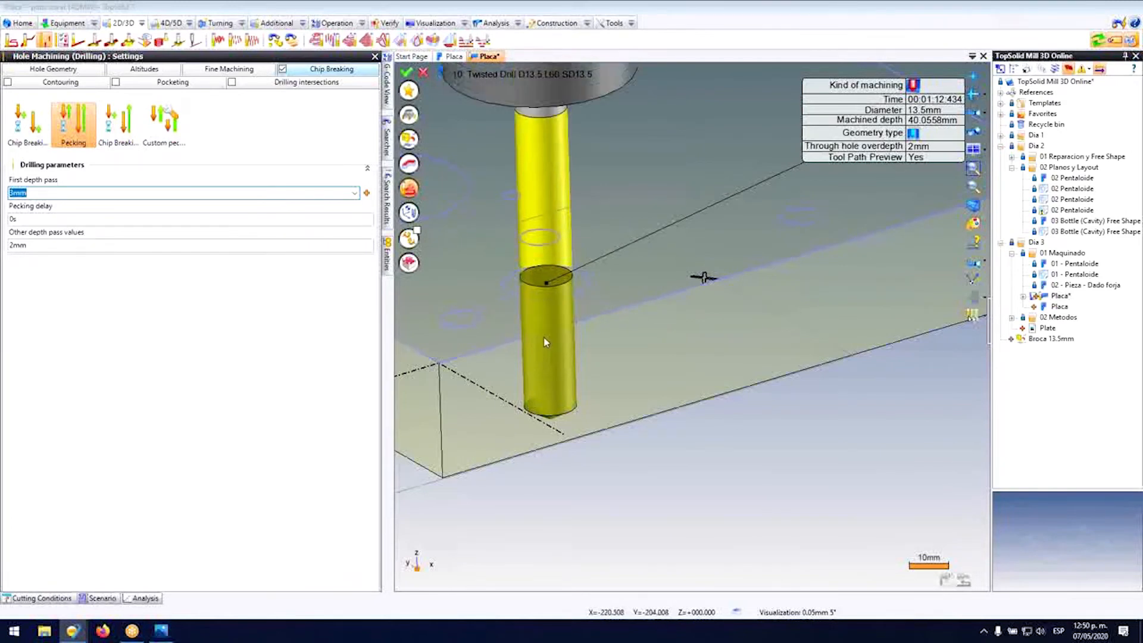
scroll(547, 281, down, 2)
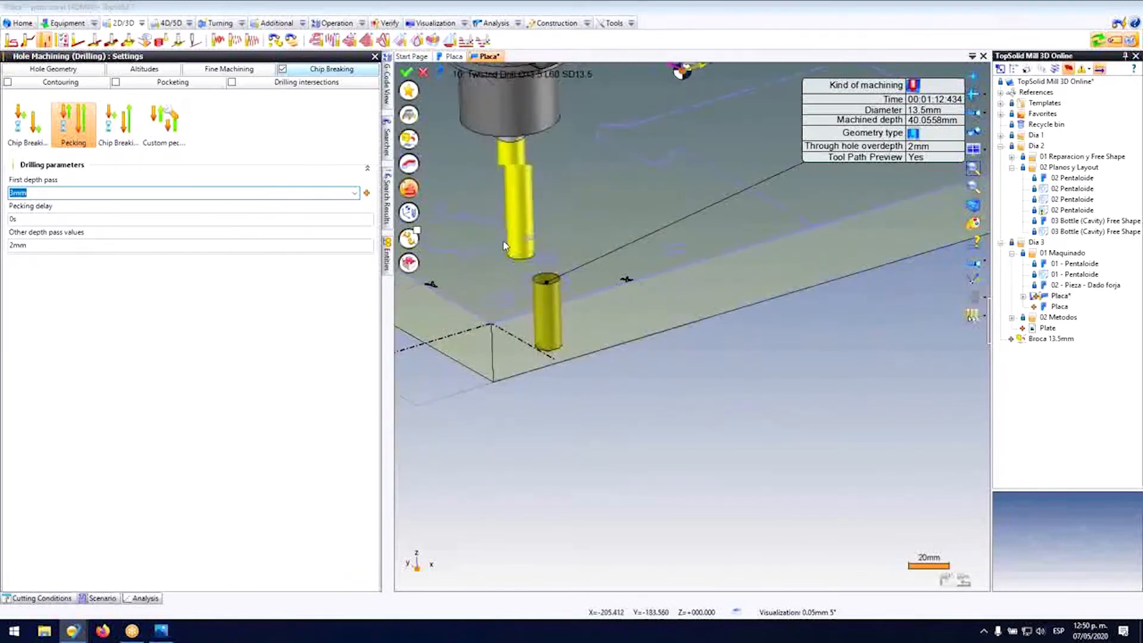
click(406, 72)
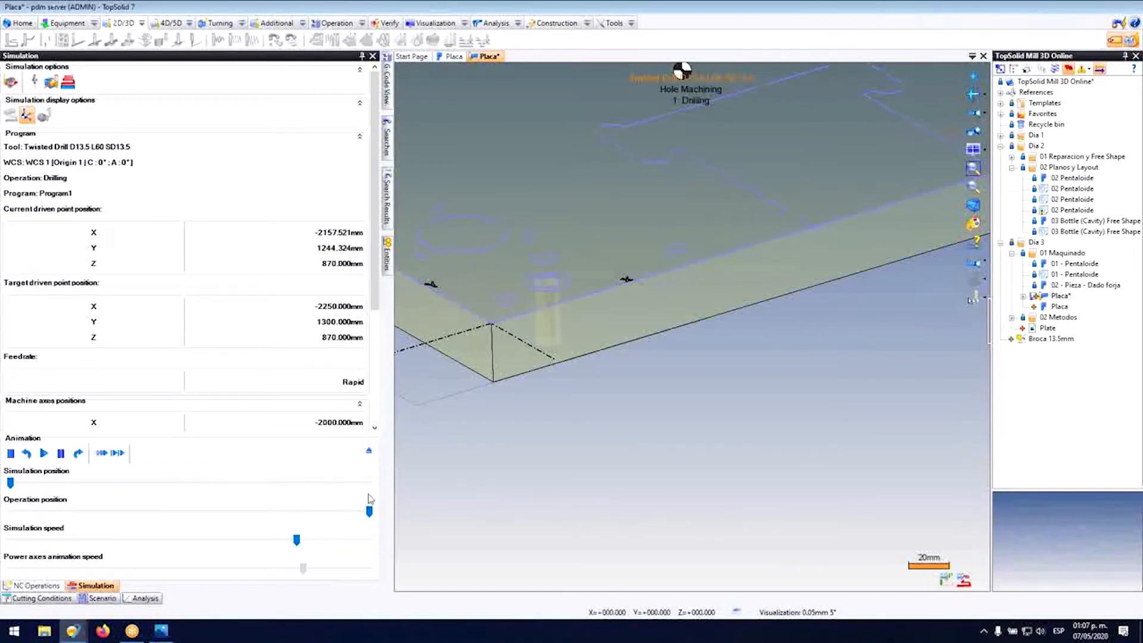
Step: Play the machining simulation of the drilling operation with the whole plate in view
scroll(635, 266, down, 6)
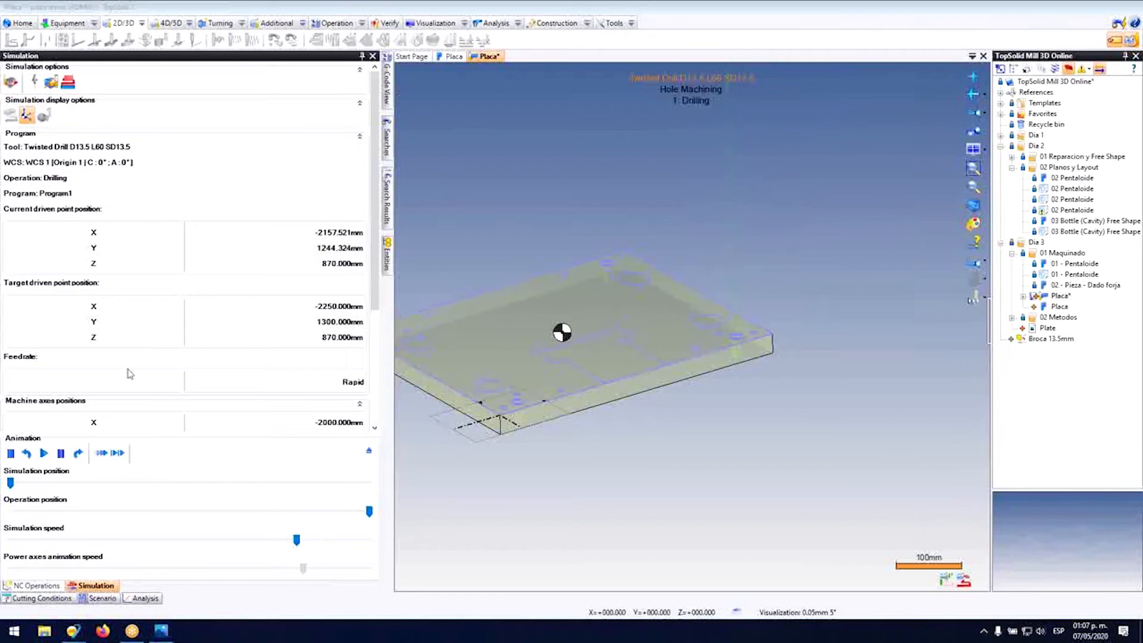
click(61, 453)
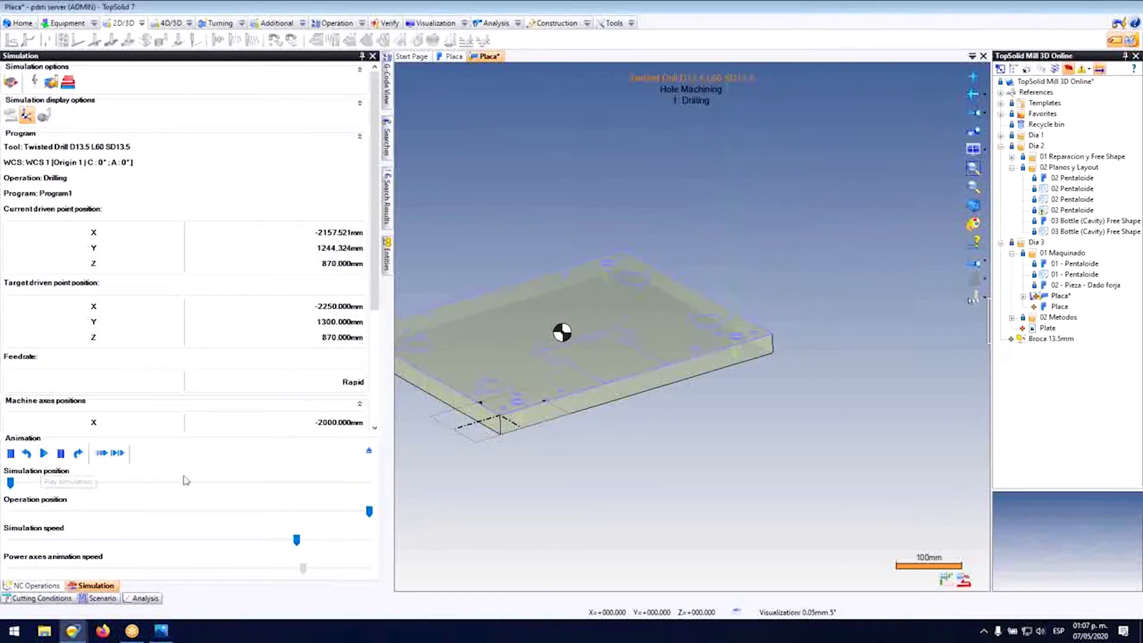
click(43, 455)
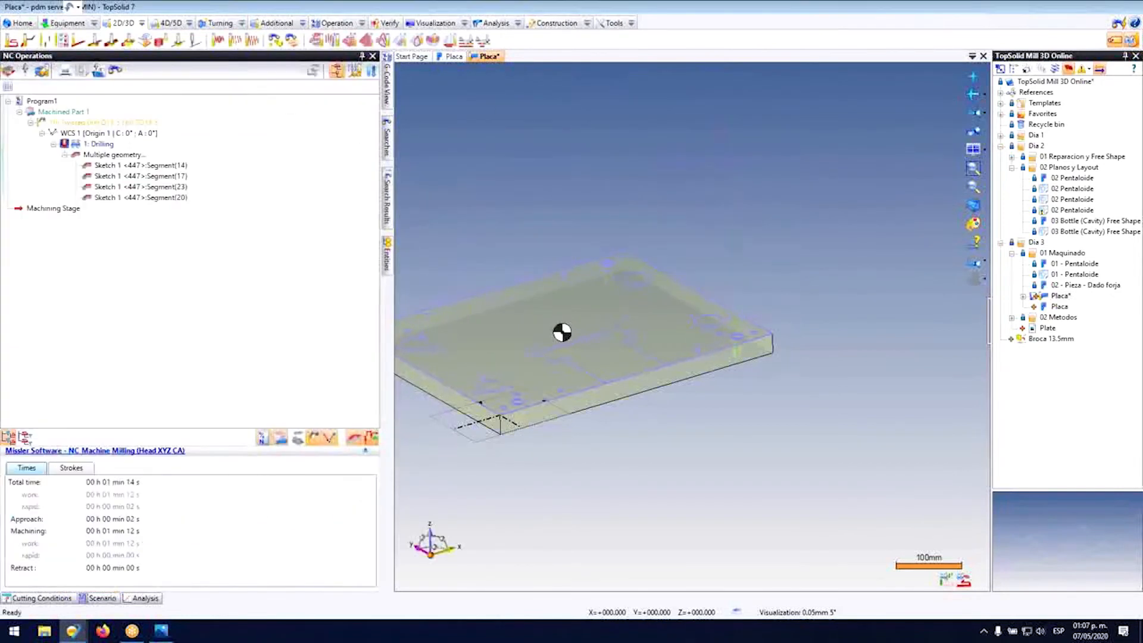
Step: Start a Hole Machining operation on the small circle between the plate's corner and the drilled 13.5 mm hole
scroll(557, 287, up, 2)
middle_drag(589, 324, 564, 338)
scroll(590, 329, down, 2)
scroll(457, 355, up, 1)
scroll(457, 356, up, 4)
scroll(483, 305, down, 2)
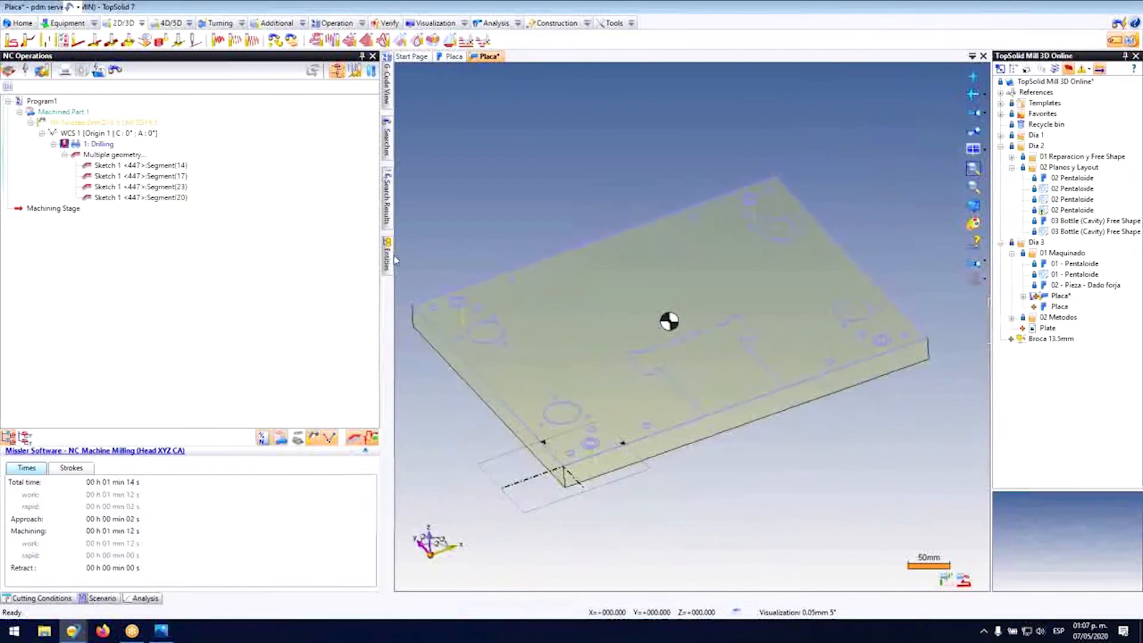
scroll(456, 315, up, 3)
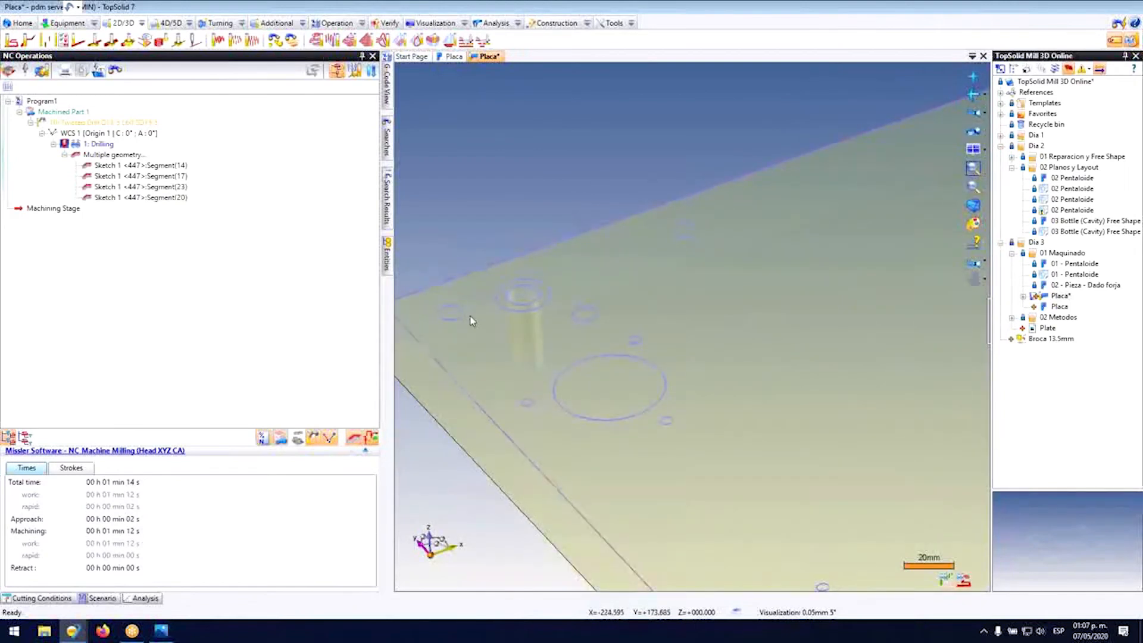
right_click(465, 320)
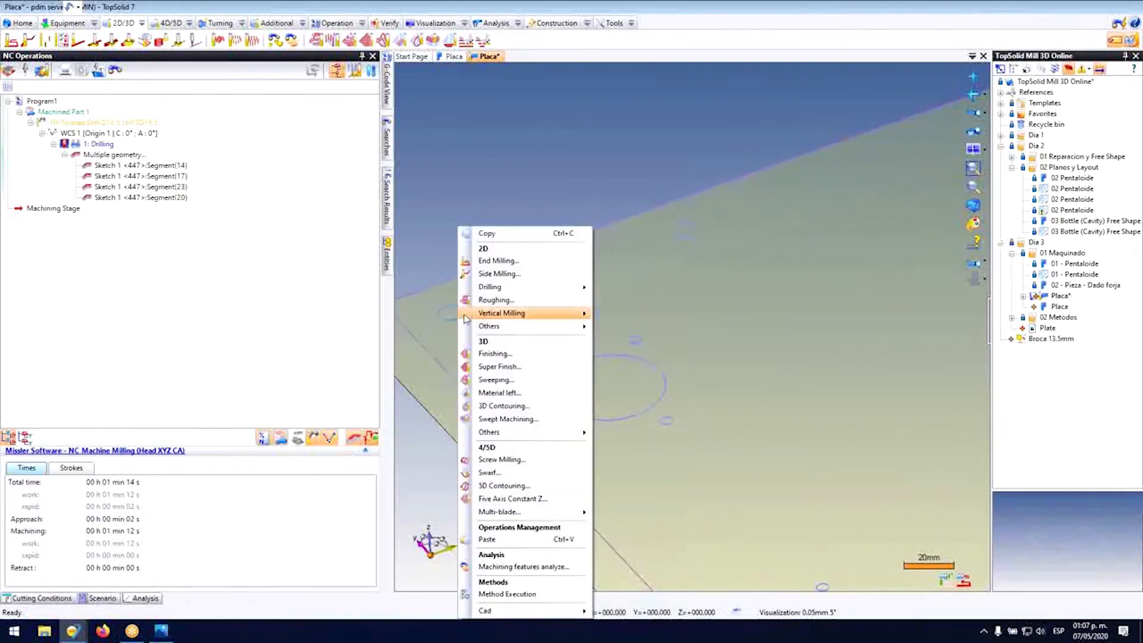
click(420, 255)
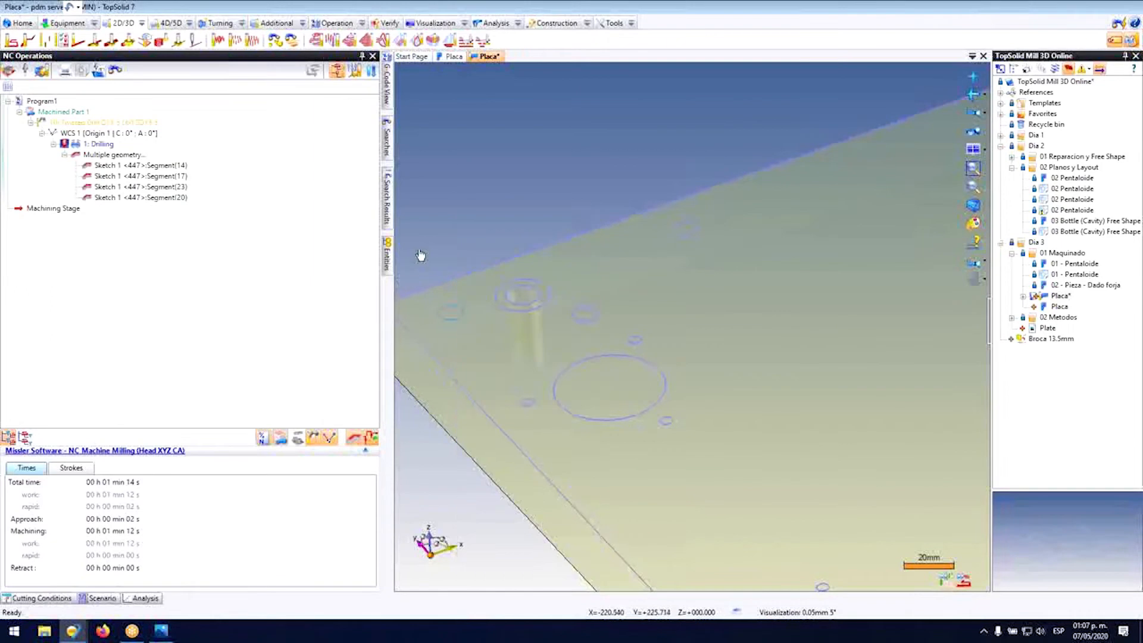
right_click(462, 316)
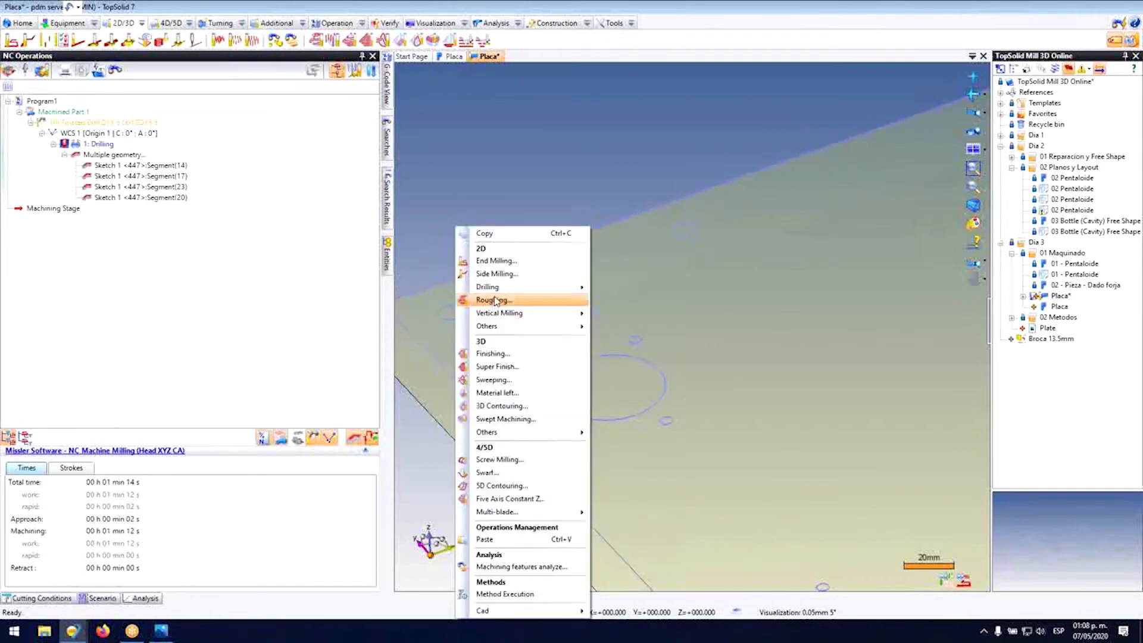
mouse_move(566, 287)
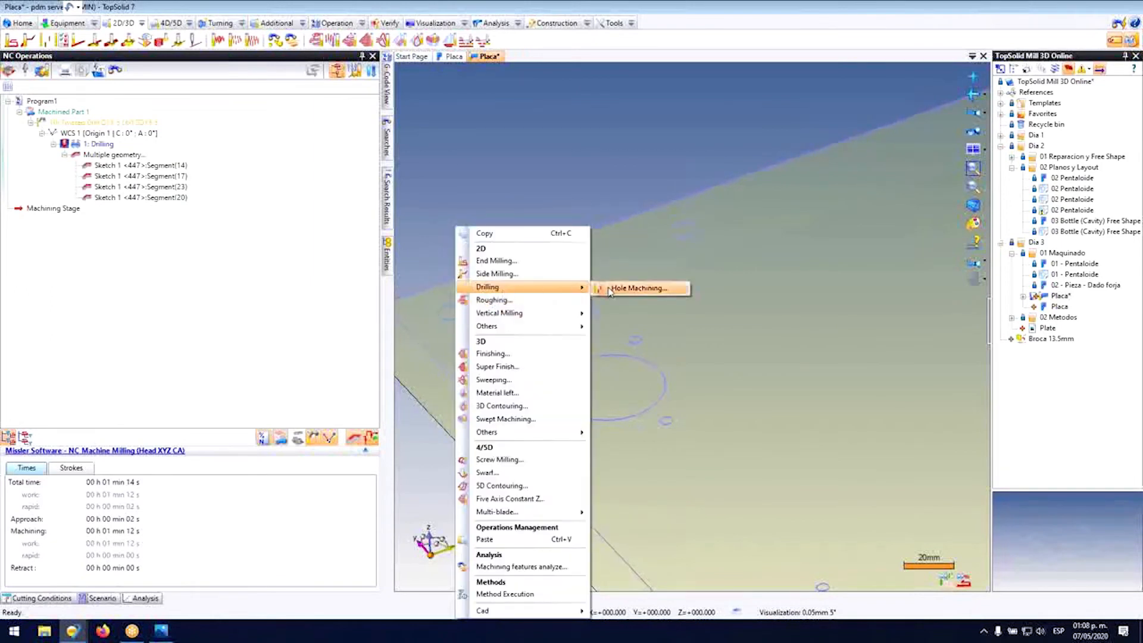
click(636, 288)
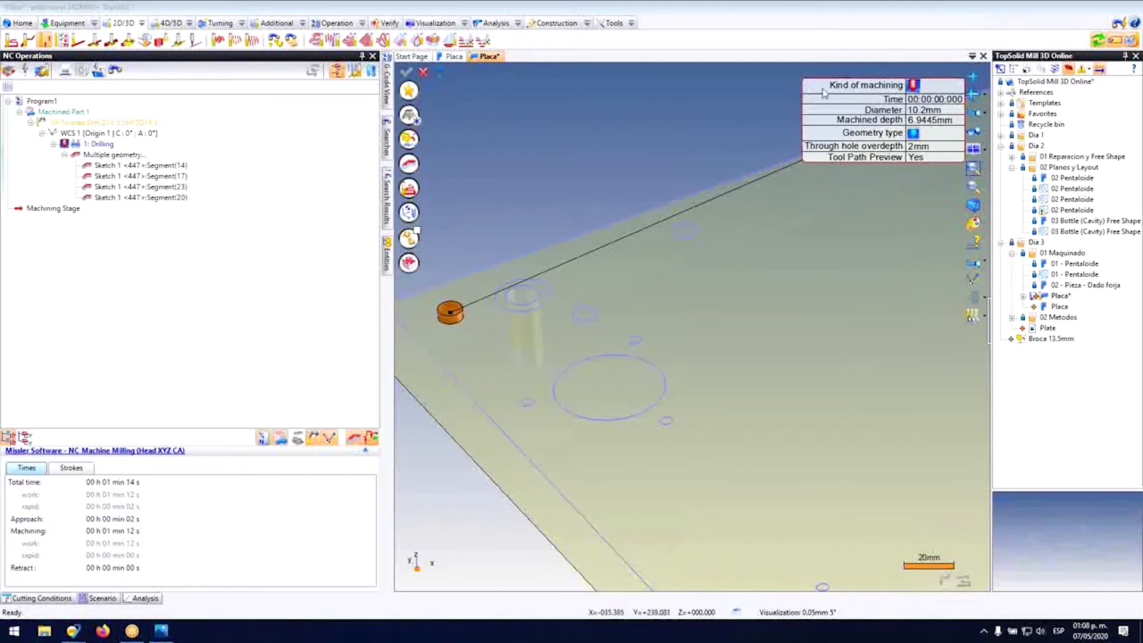
Step: Capture the screen area around the hole machining parameter label, mark the kind of machining value and copy the capture
click(921, 89)
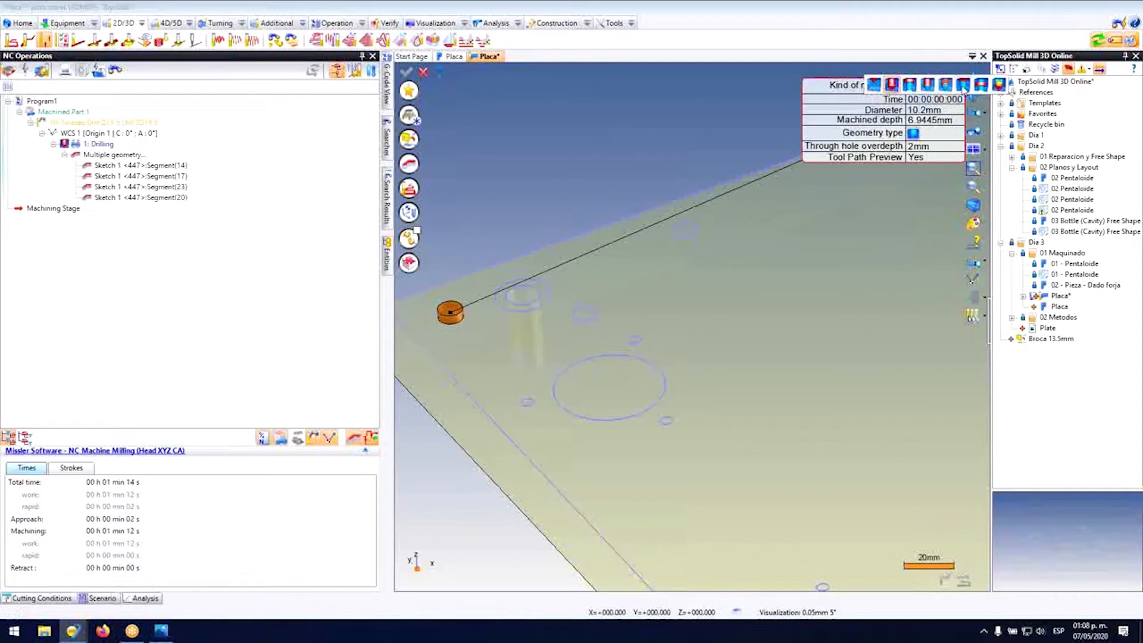
key(Print)
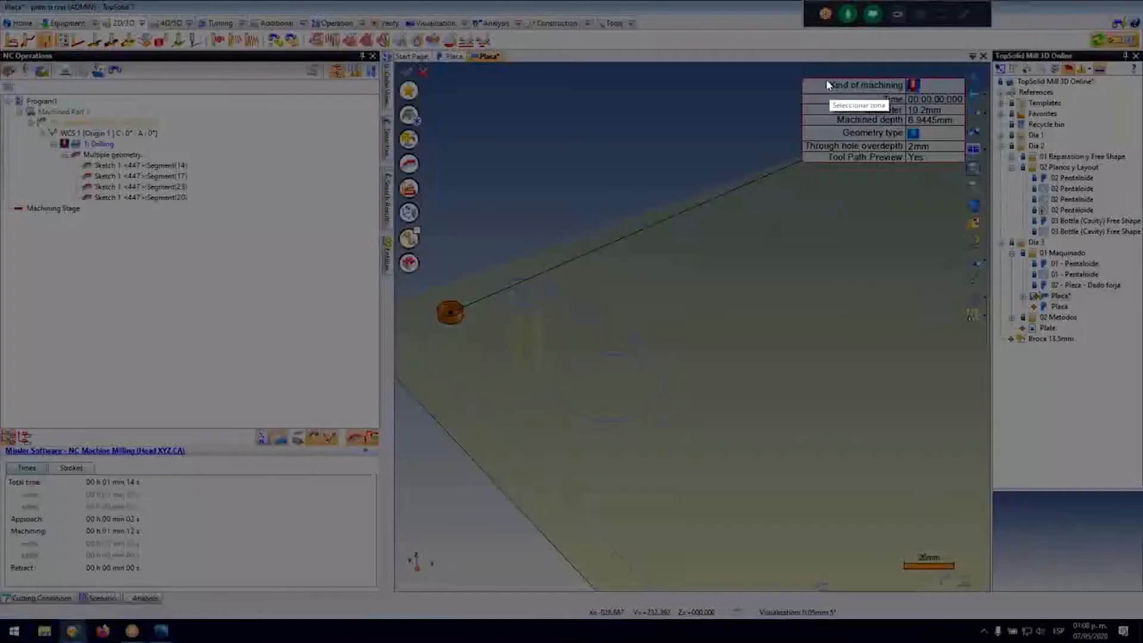
drag(793, 76, 979, 166)
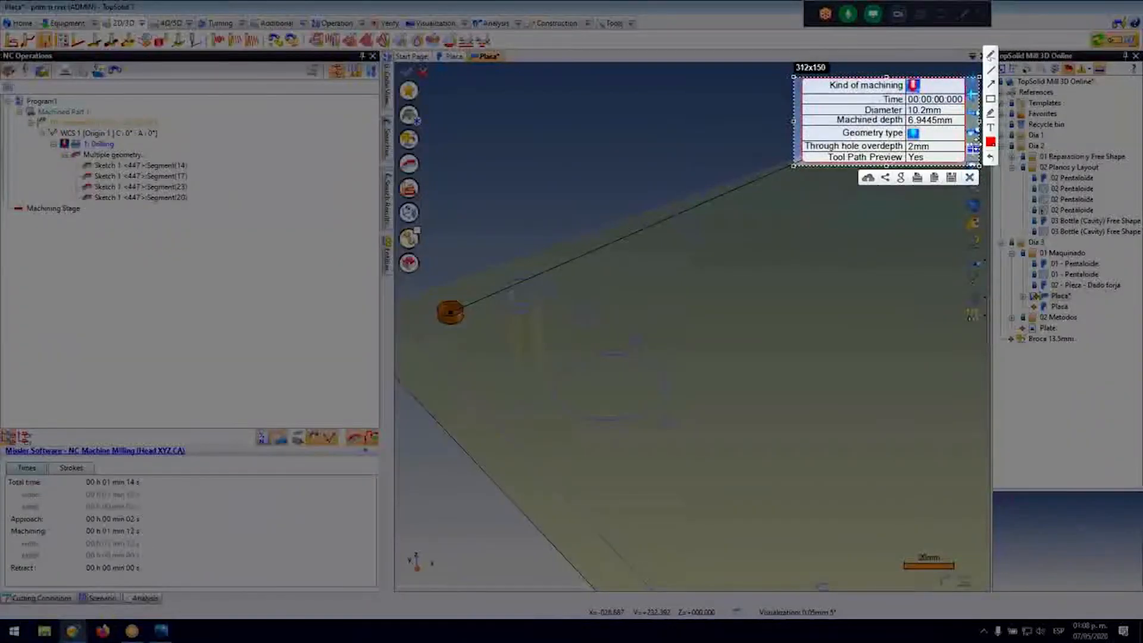
drag(947, 93, 922, 90)
key(ctrl+c)
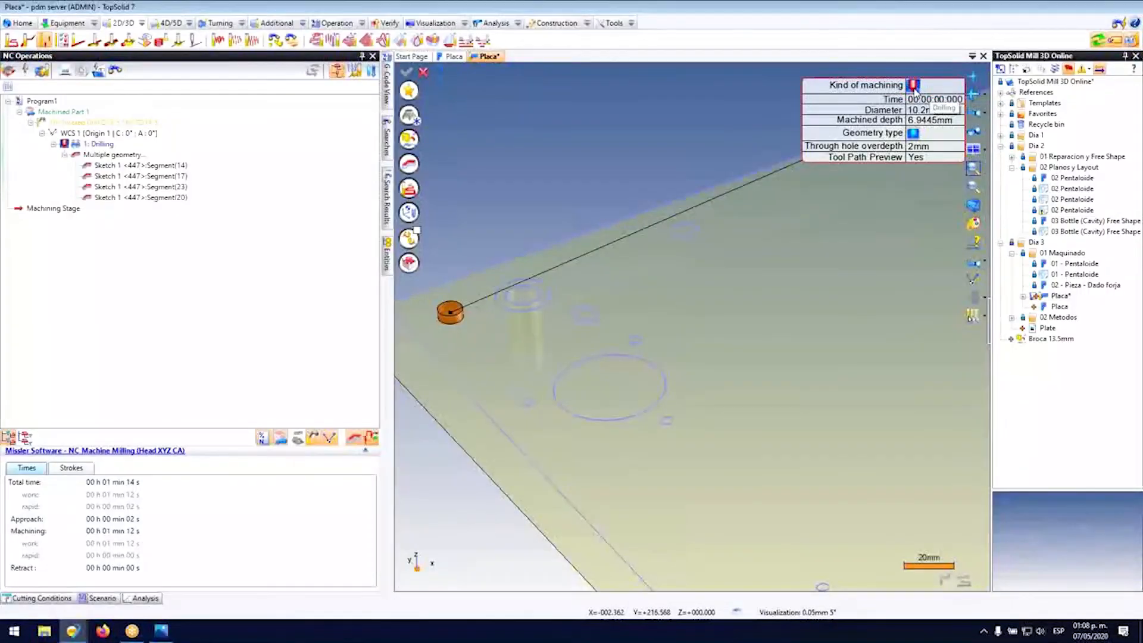
Step: Set the kind of machining to Centering/Pointing and open the tool choice for spotting drills
click(914, 87)
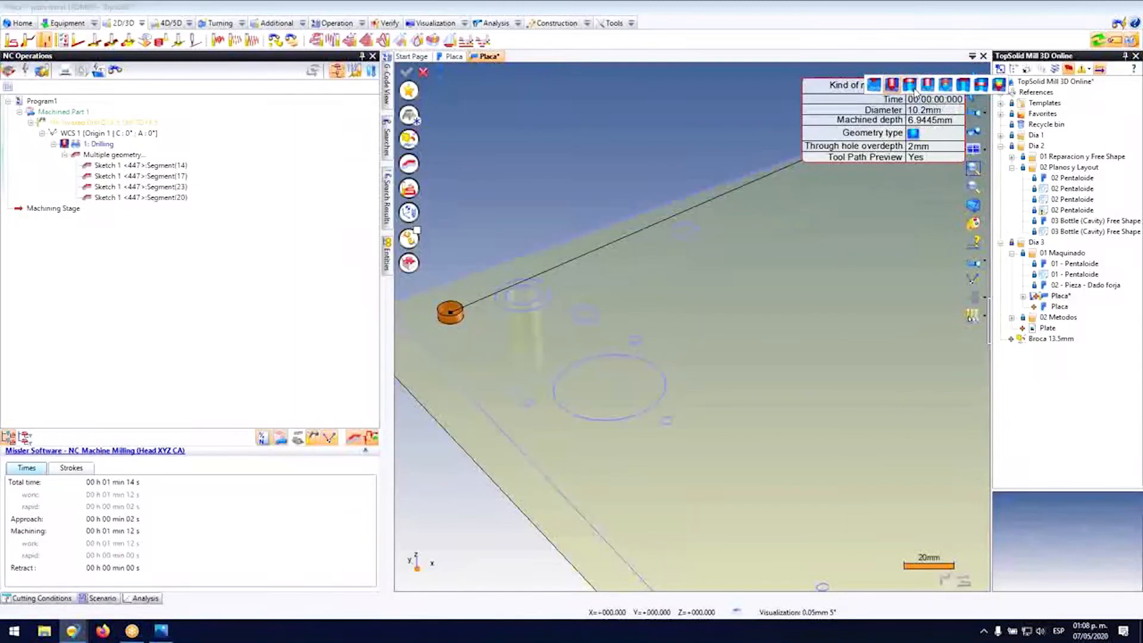
click(872, 87)
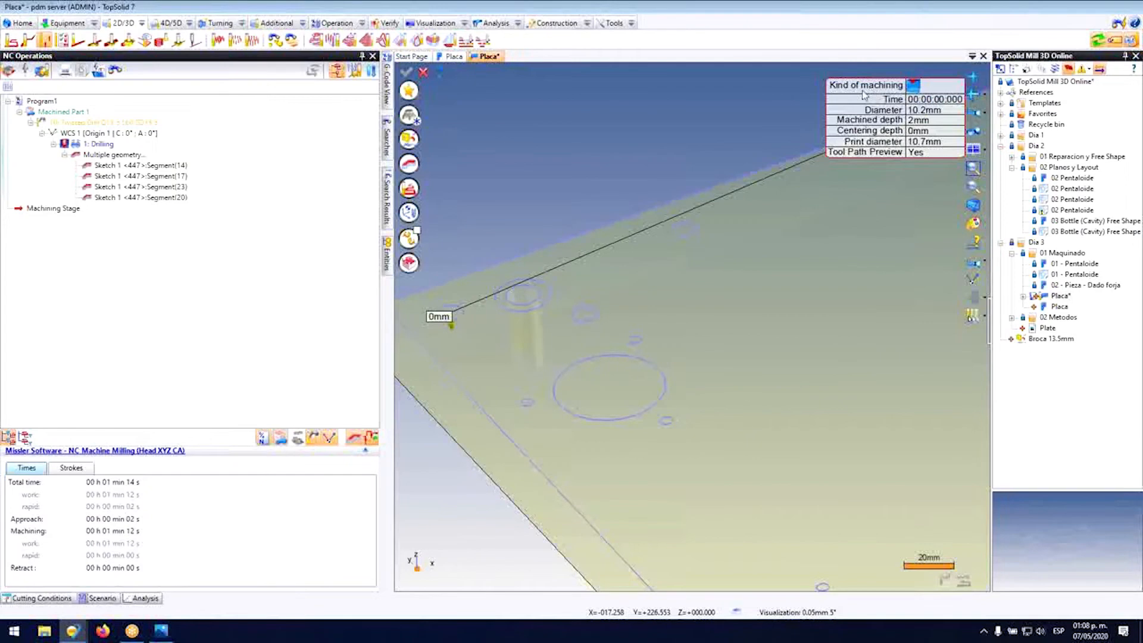
scroll(499, 284, down, 2)
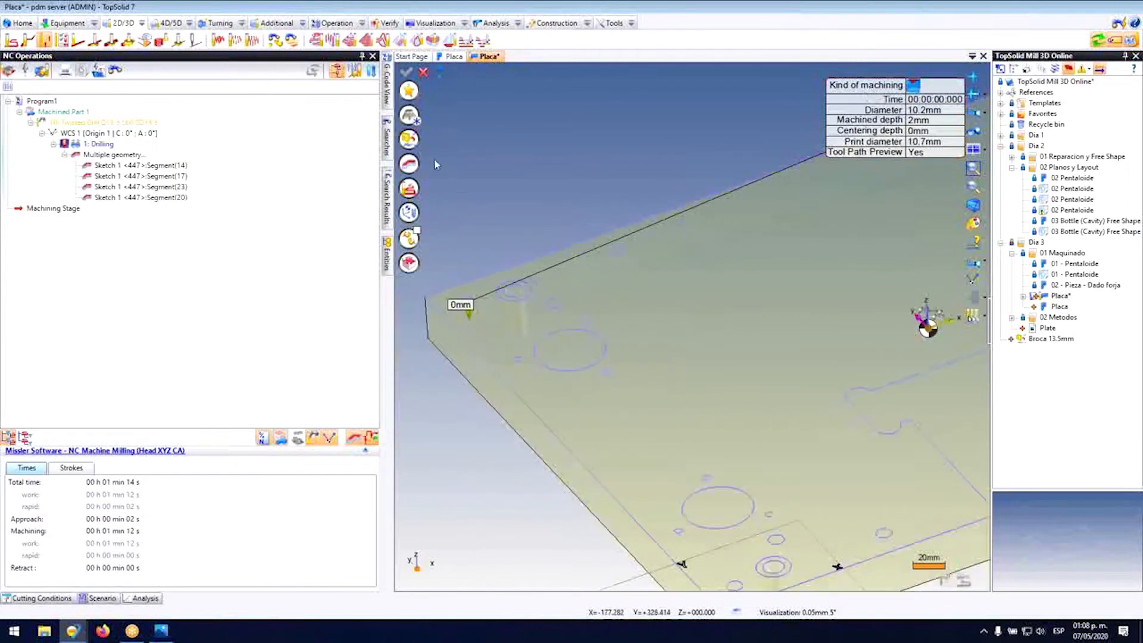
click(410, 116)
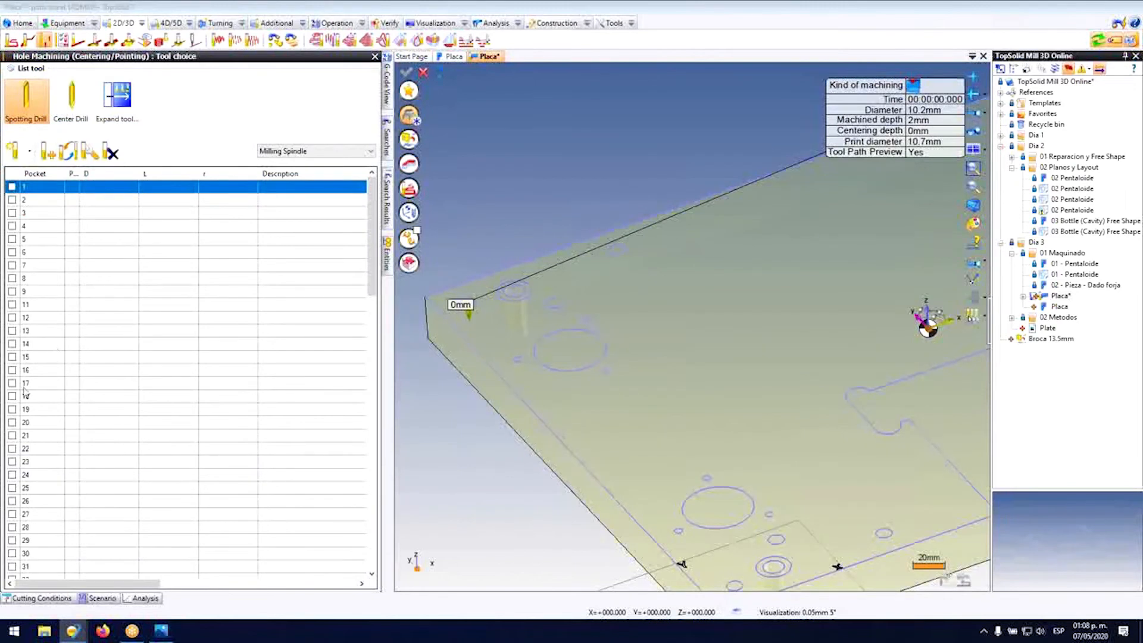
Step: Create a spotting drill in pocket 13 and set its diameter to 6 mm
click(11, 331)
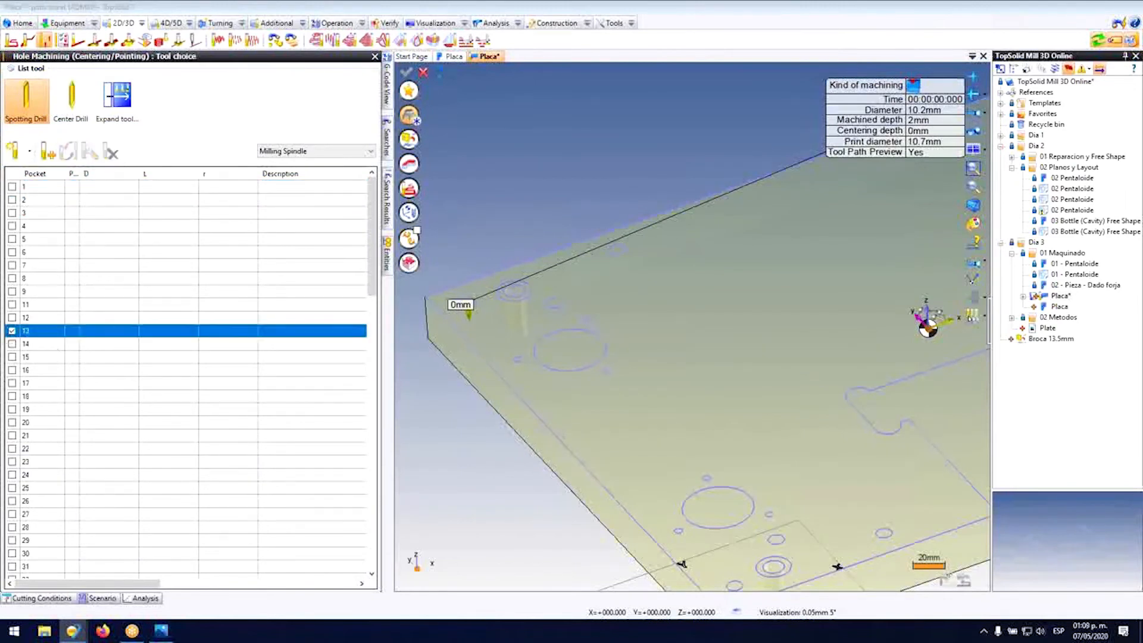
click(16, 108)
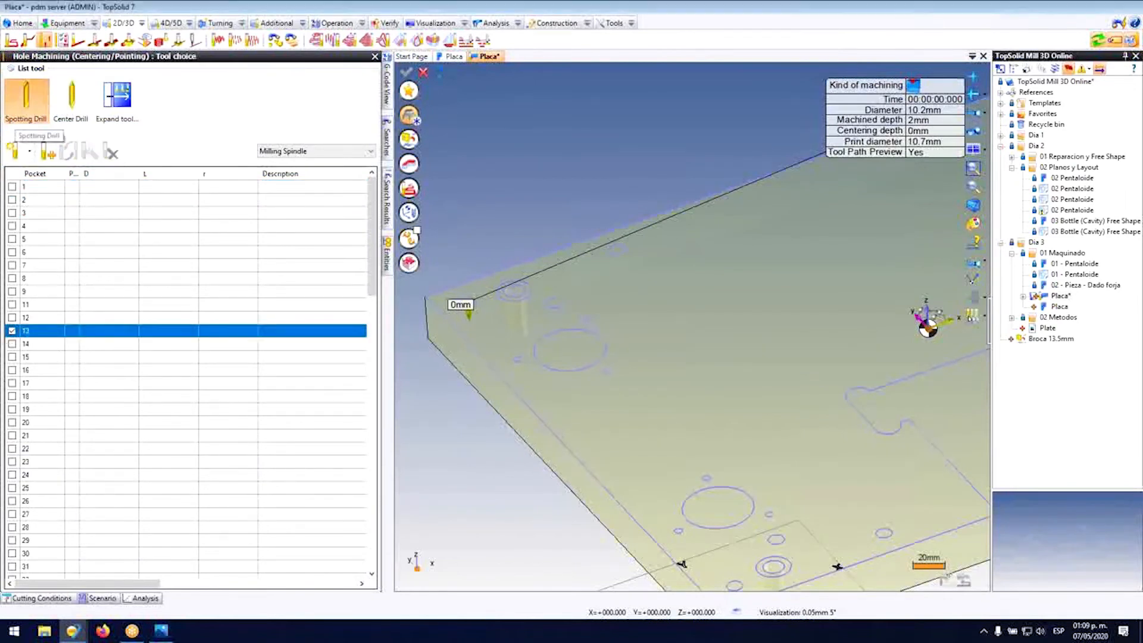
scroll(535, 252, down, 1)
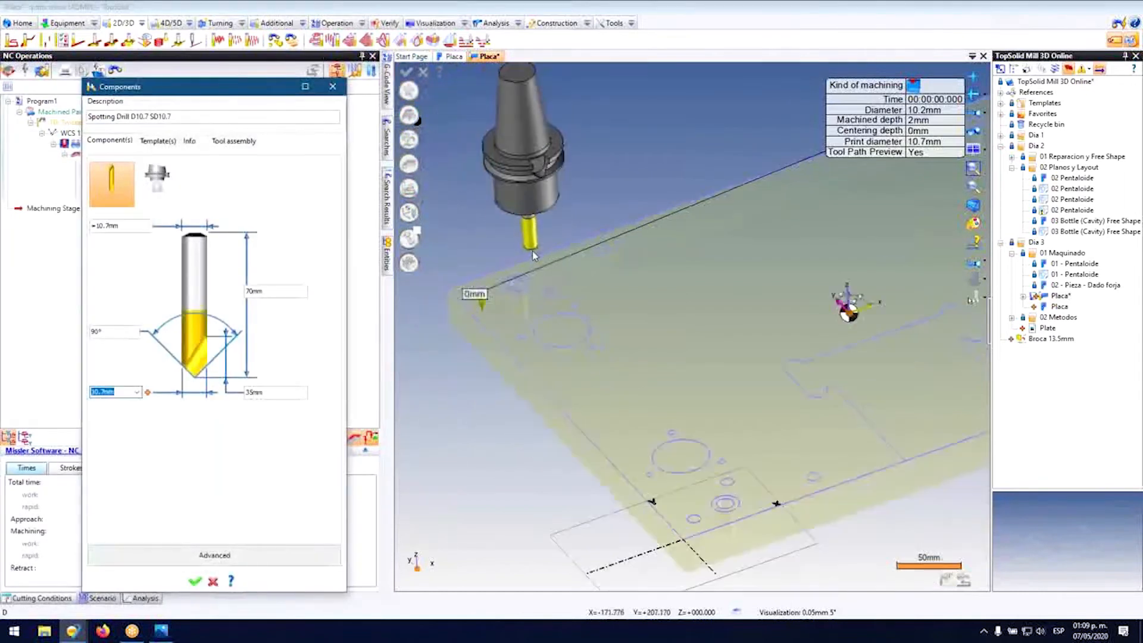
middle_drag(536, 252, 550, 229)
scroll(444, 259, up, 1)
click(120, 390)
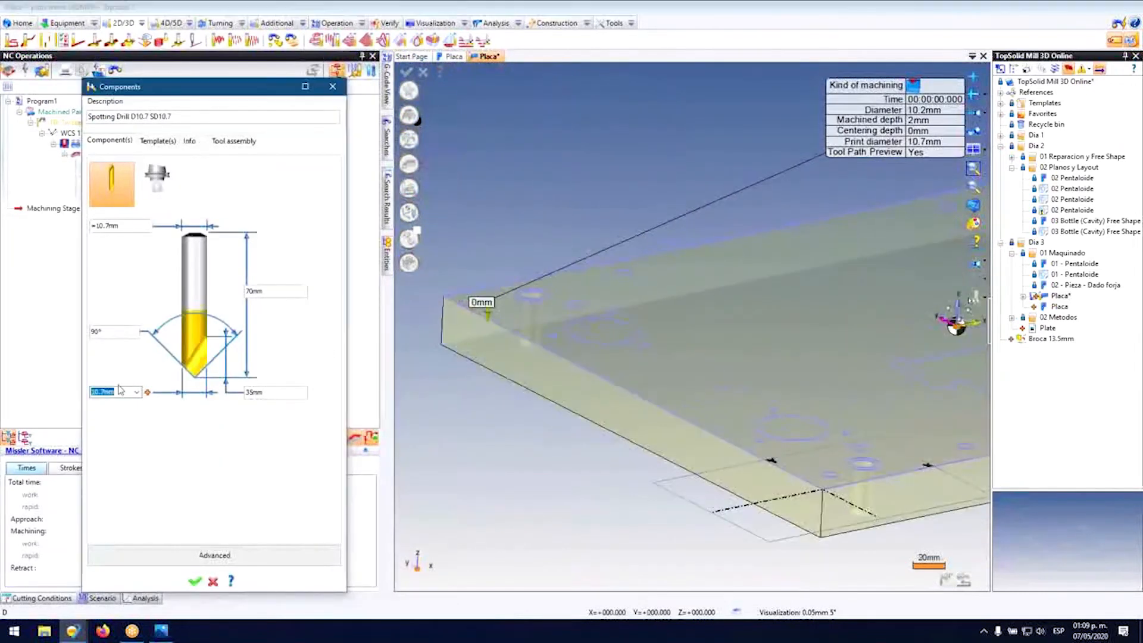
text(6)
key(Return)
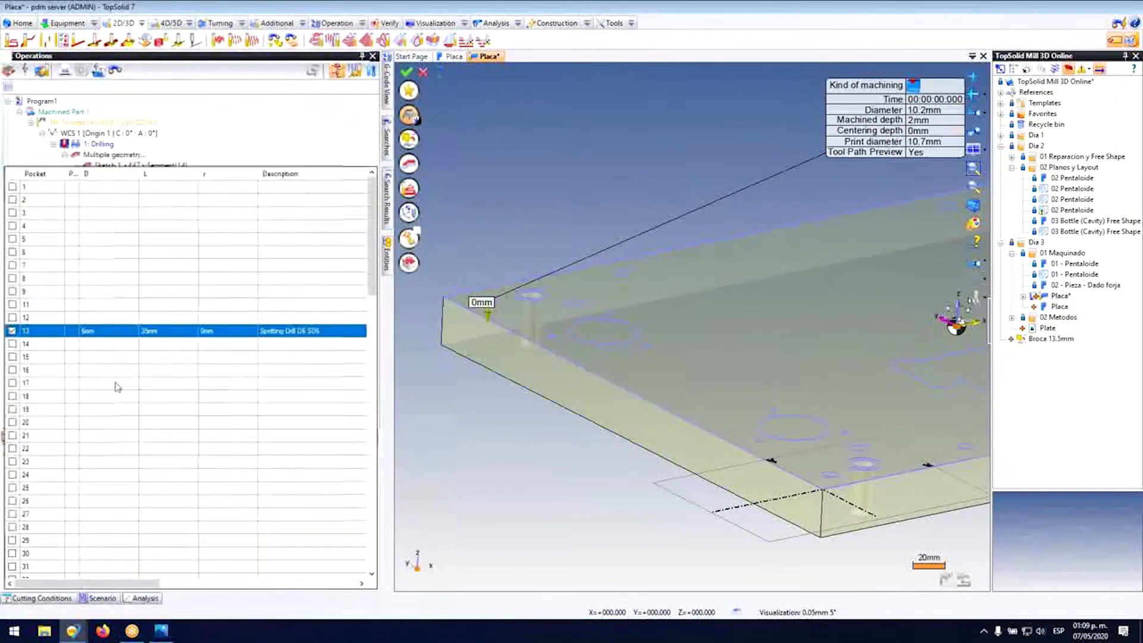
click(545, 338)
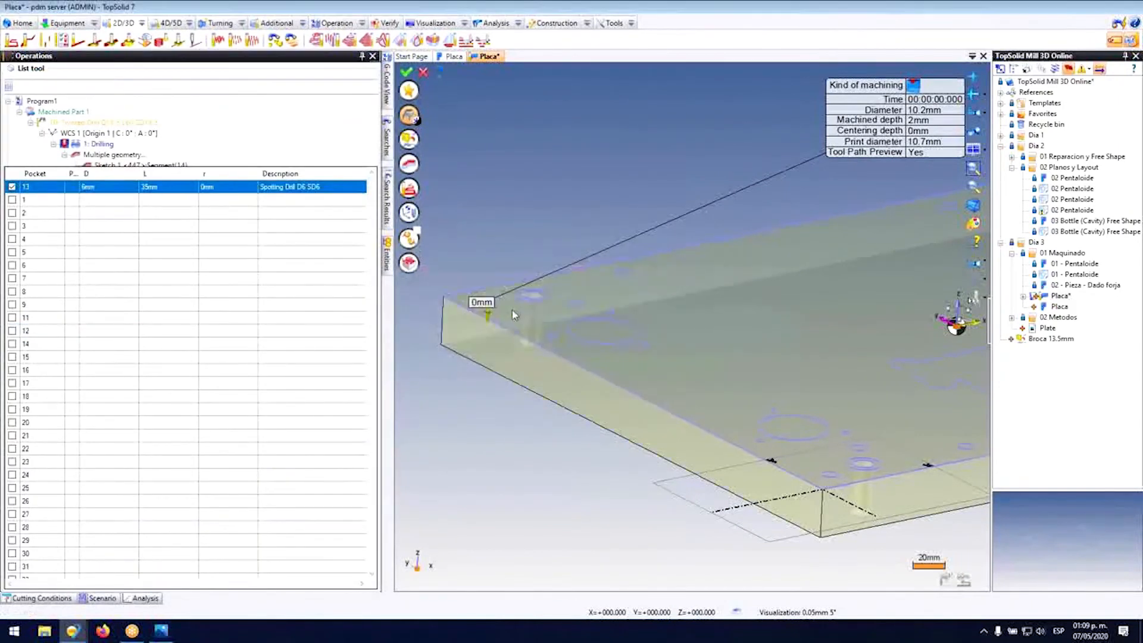
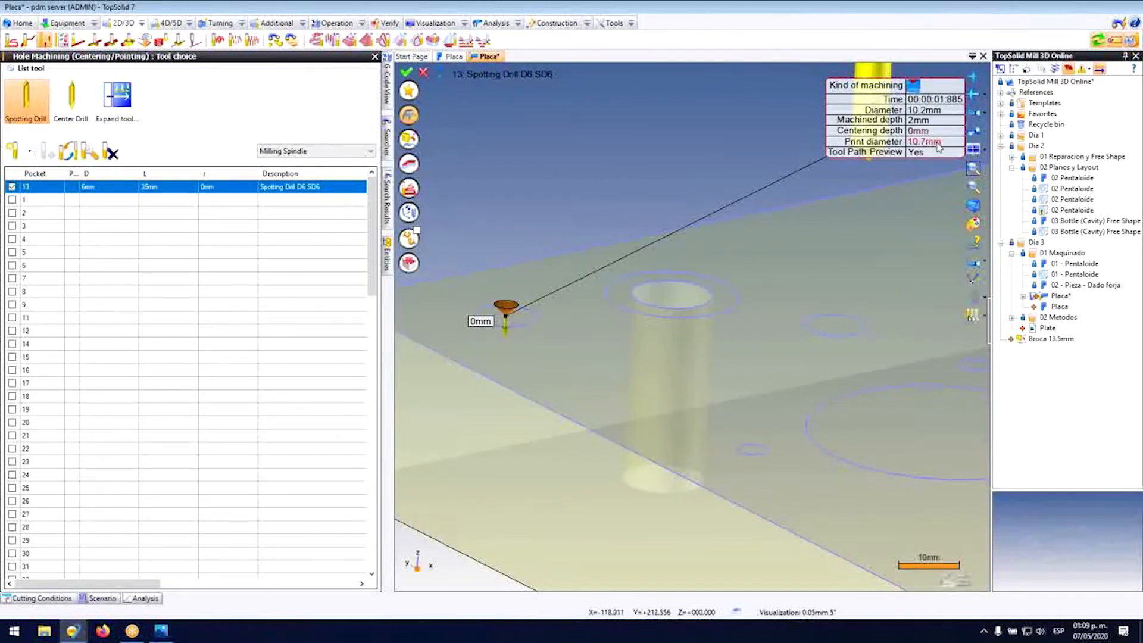
Step: Set the print diameter of the centering operation to 3 mm
click(939, 148)
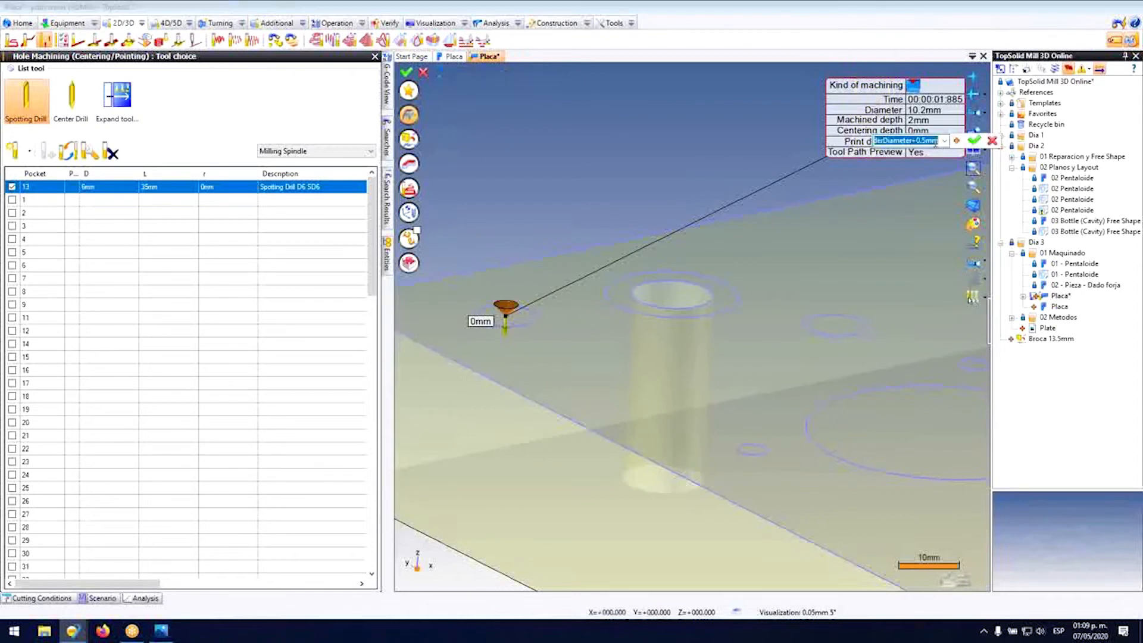
text(3)
key(Return)
scroll(503, 278, up, 5)
scroll(511, 326, down, 10)
scroll(544, 321, up, 4)
scroll(591, 339, up, 2)
Step: Add all geometry similar to the current circle, matching diameter and depth, and validate the centering operation
click(410, 165)
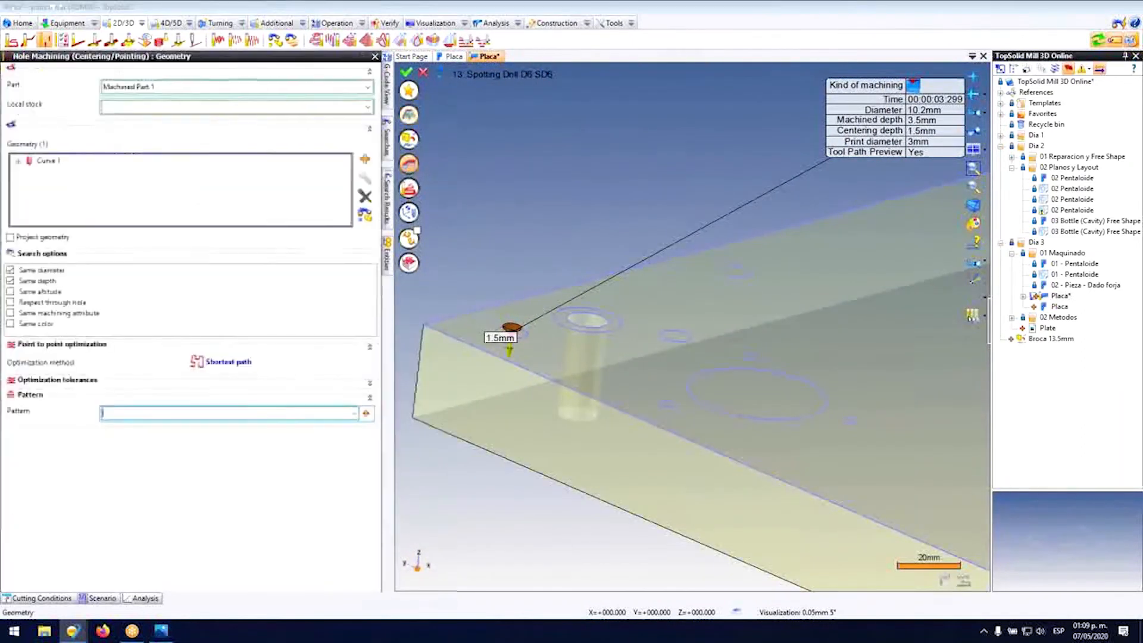
click(368, 215)
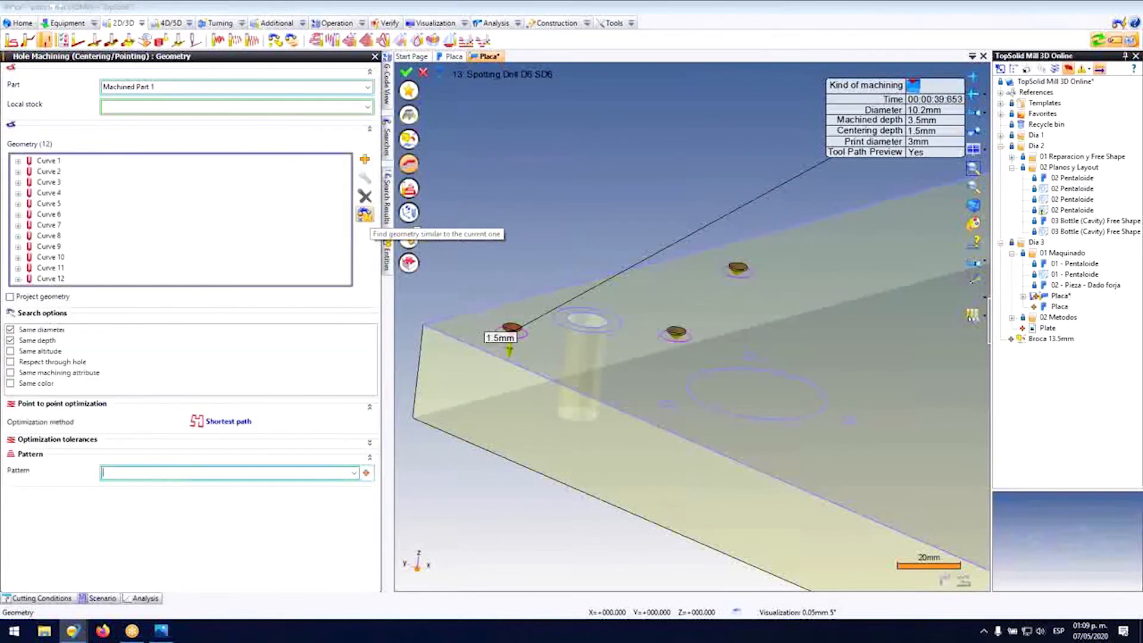
scroll(489, 260, down, 3)
scroll(490, 260, up, 5)
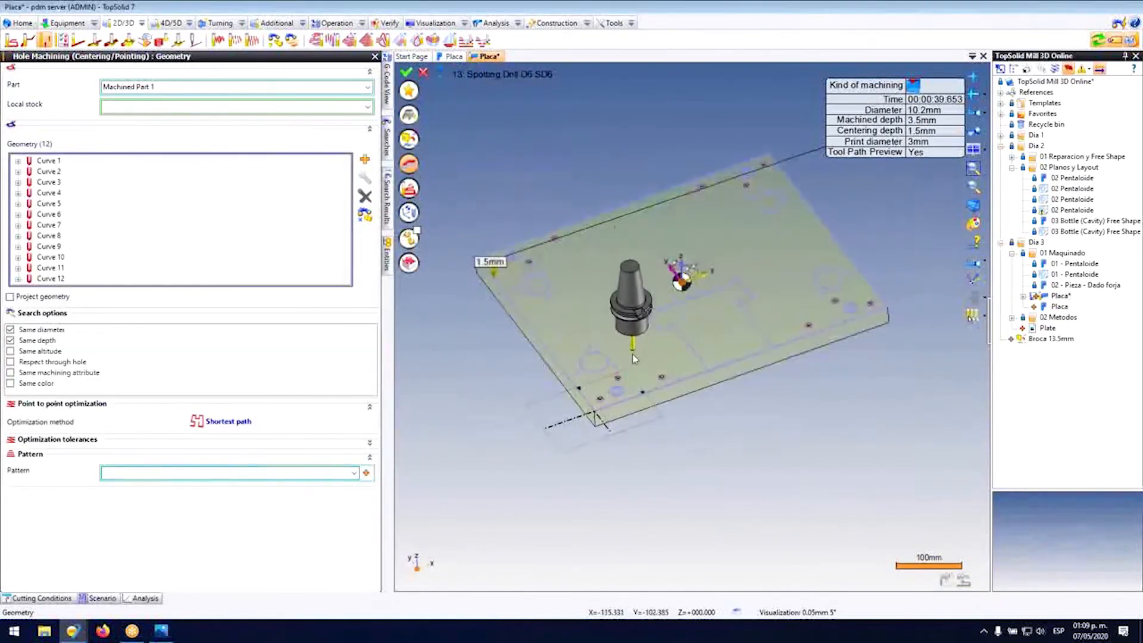
scroll(616, 366, down, 4)
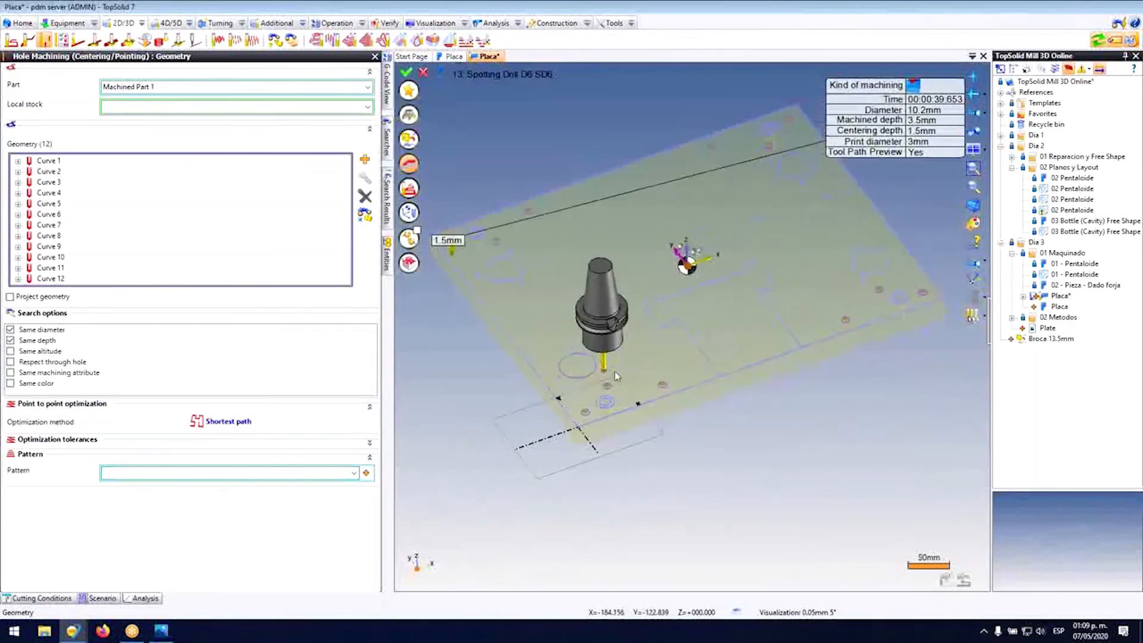
scroll(801, 237, up, 3)
middle_drag(780, 231, 797, 234)
scroll(797, 234, down, 5)
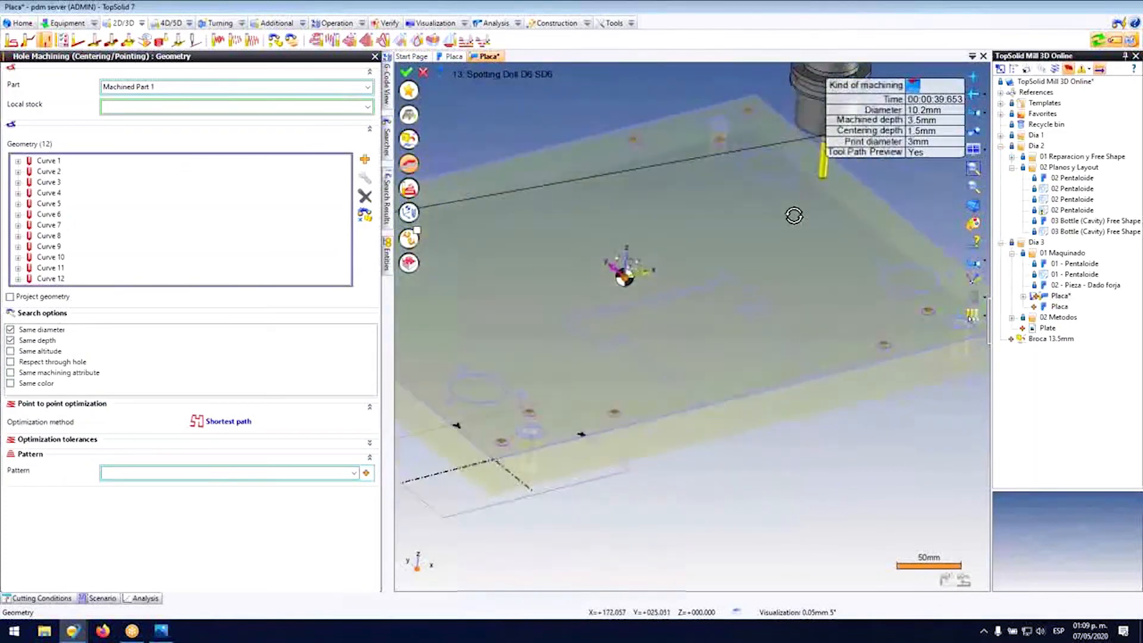
scroll(518, 225, up, 6)
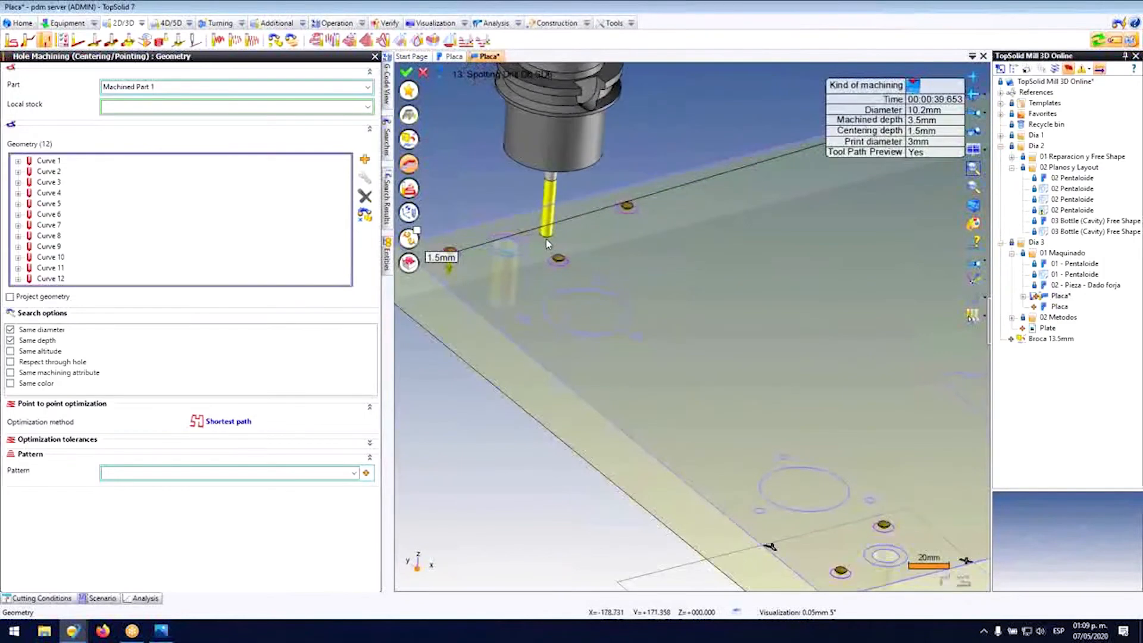
scroll(565, 215, down, 4)
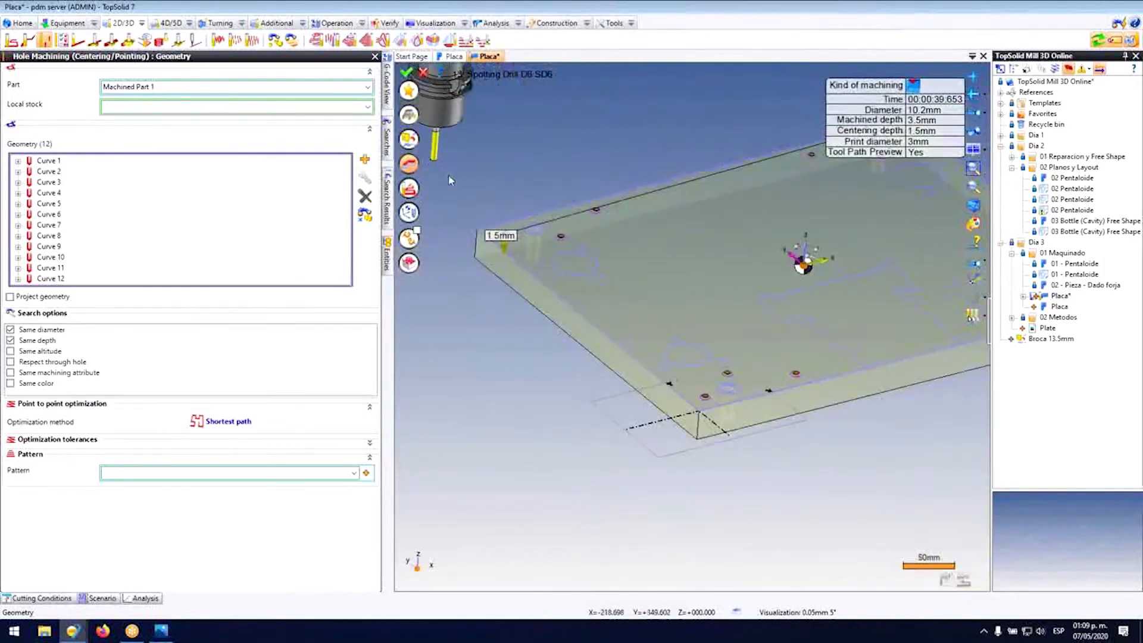
click(408, 72)
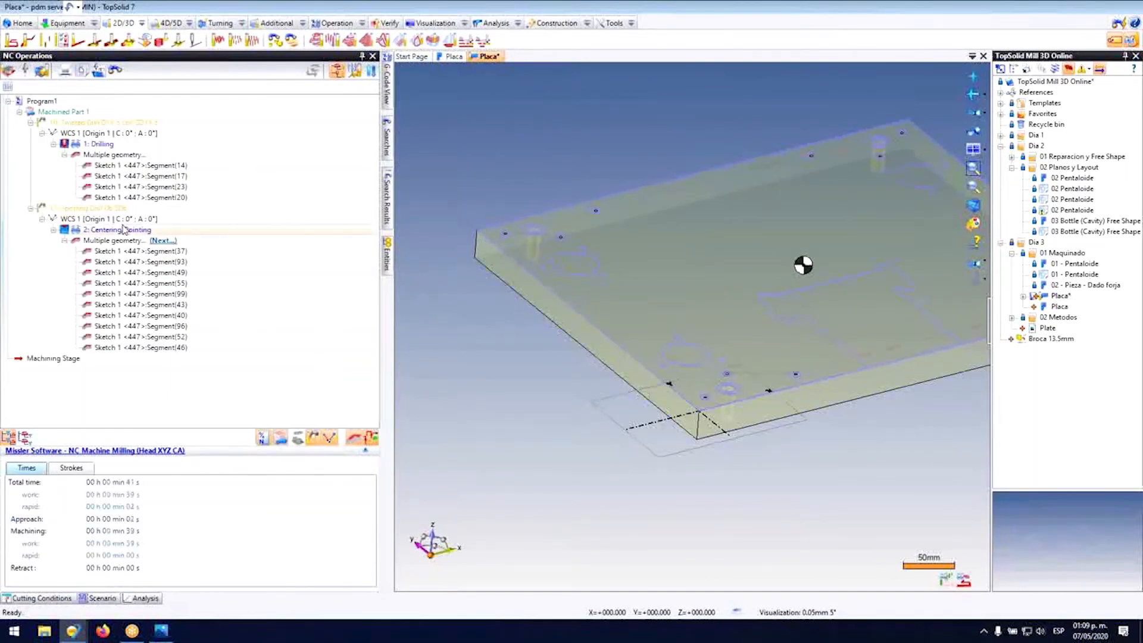
Step: Paste a copy of the Centering/Pointing operation below the original, open it for editing and check its geometry list
key(ctrl+v)
double_click(119, 358)
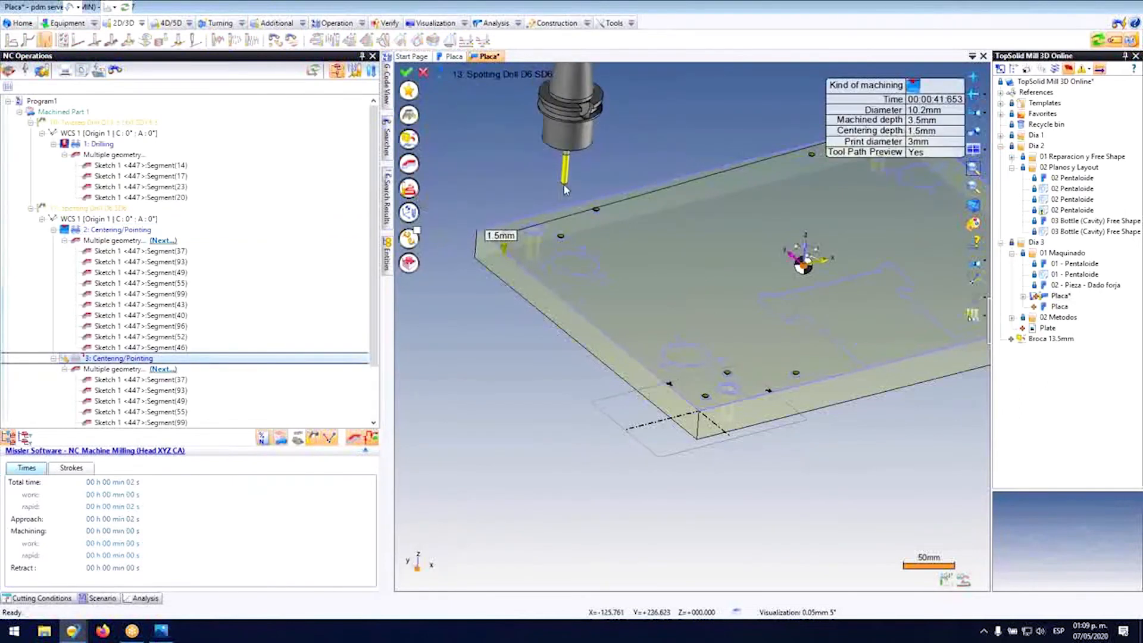
click(409, 164)
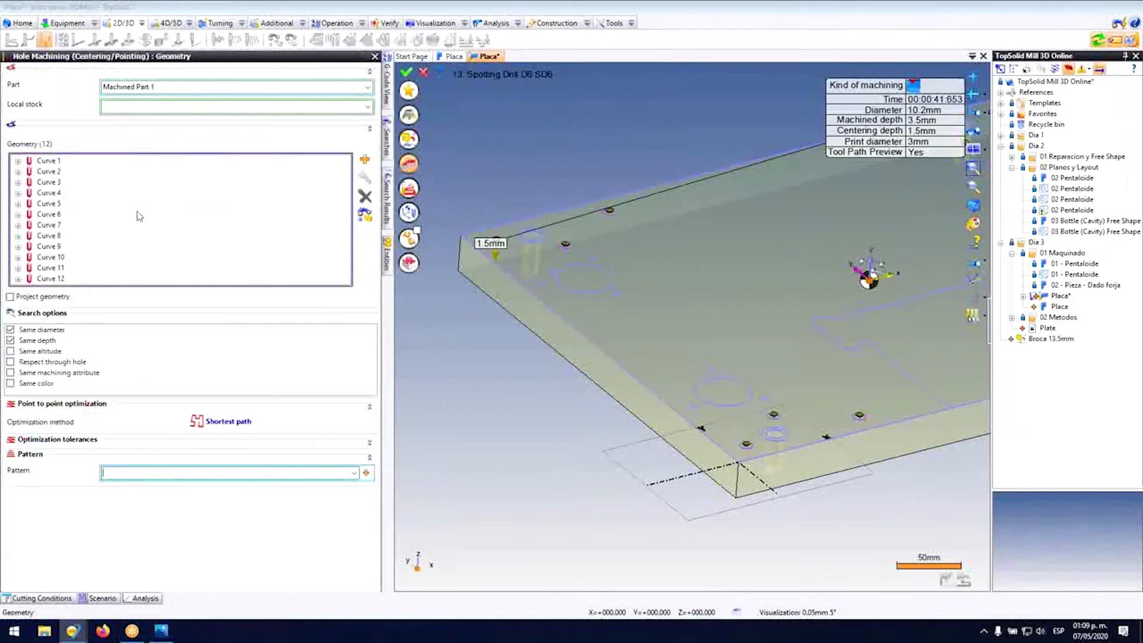
key(Return)
Step: Change the copied operation's kind of machining to Drilling
click(913, 86)
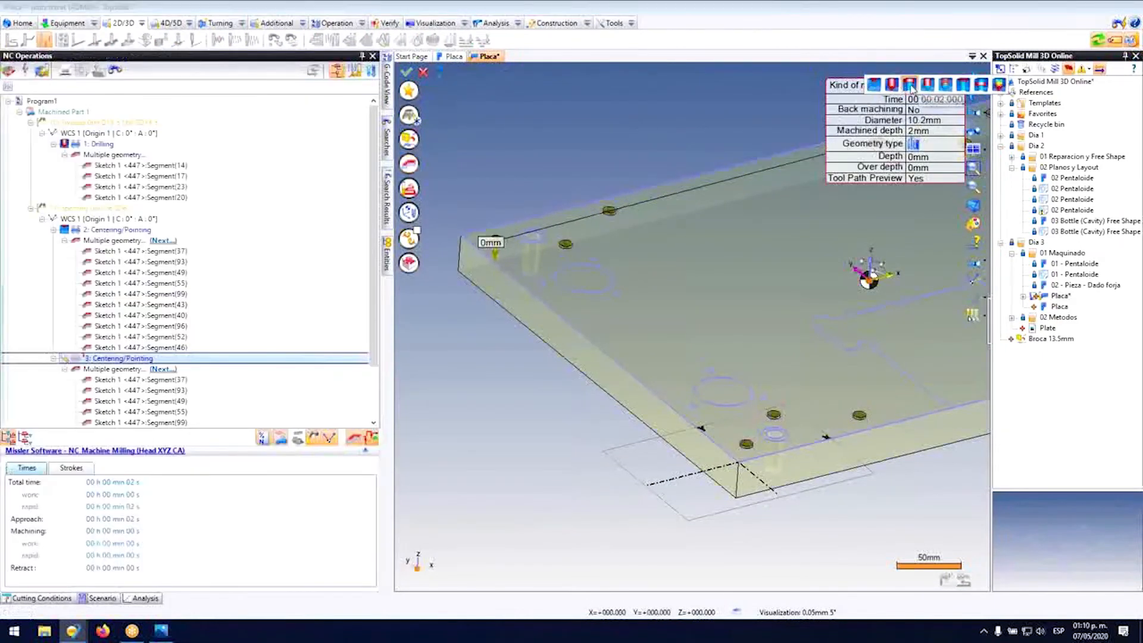
click(895, 88)
scroll(511, 248, up, 4)
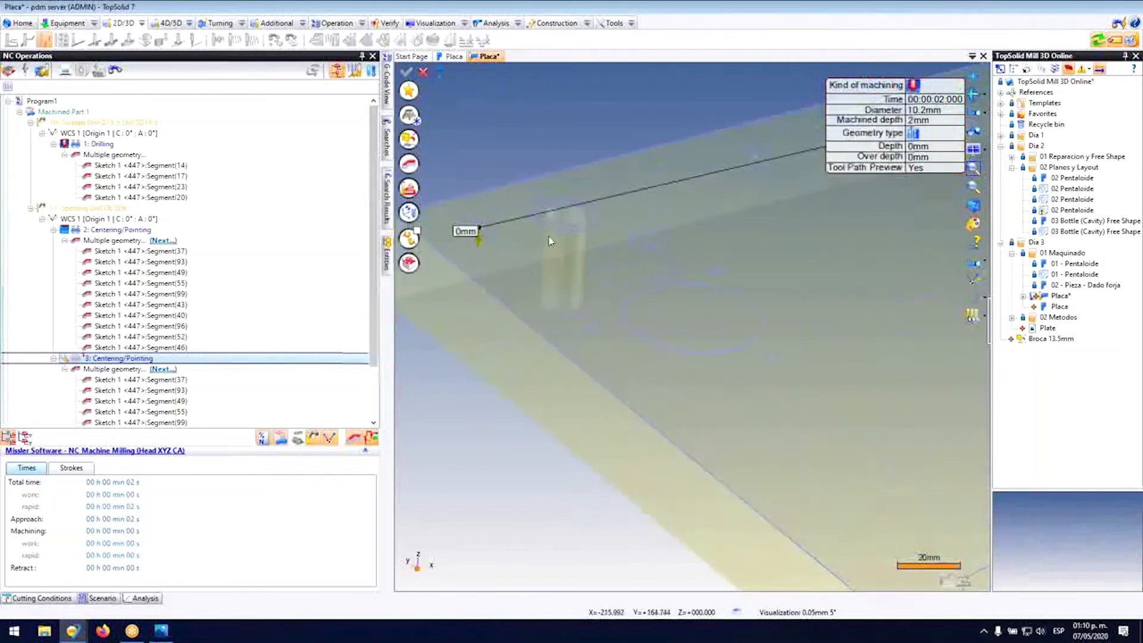
scroll(657, 146, down, 4)
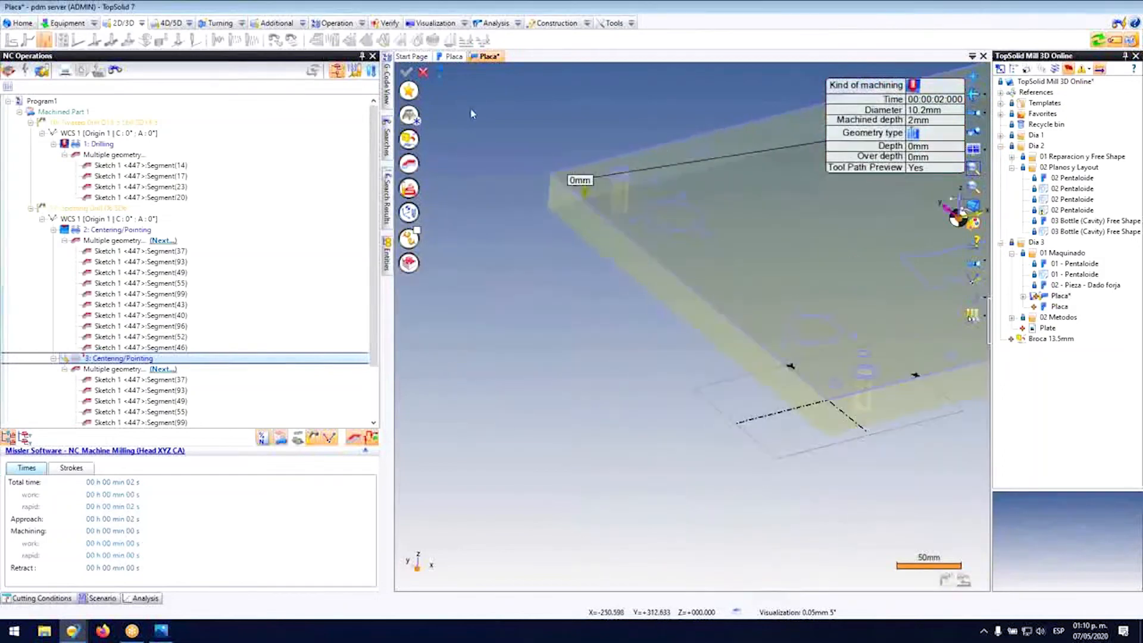
Step: Create a 10 mm twist drill with 35 mm cutting length in pocket 15, replacing the spotting drill in the copied operation
click(409, 115)
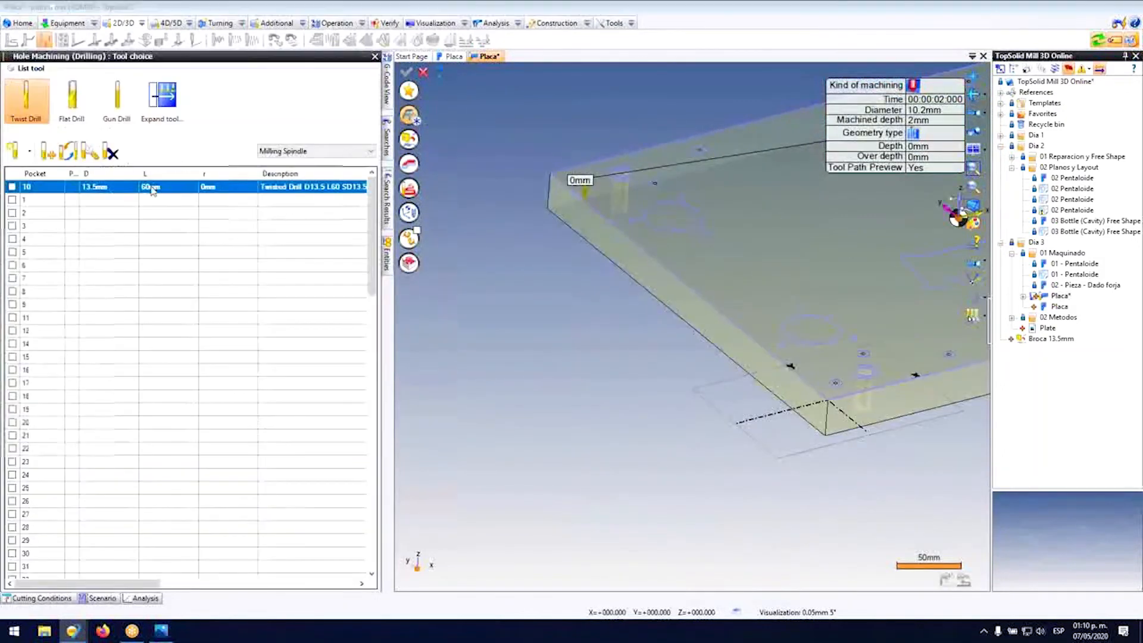
click(12, 358)
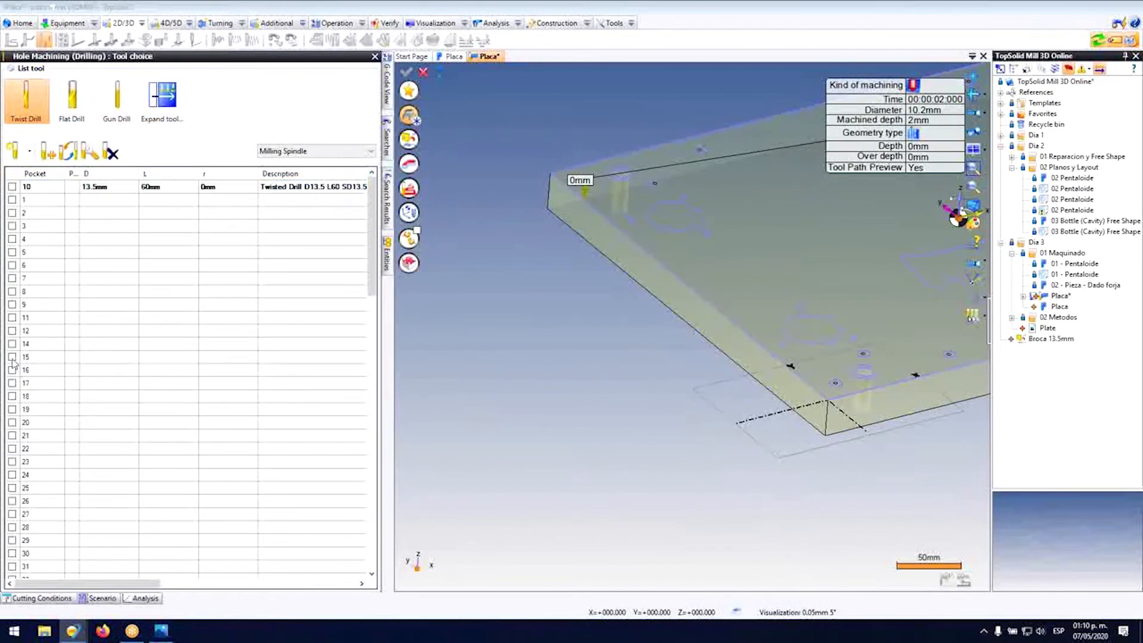
double_click(38, 91)
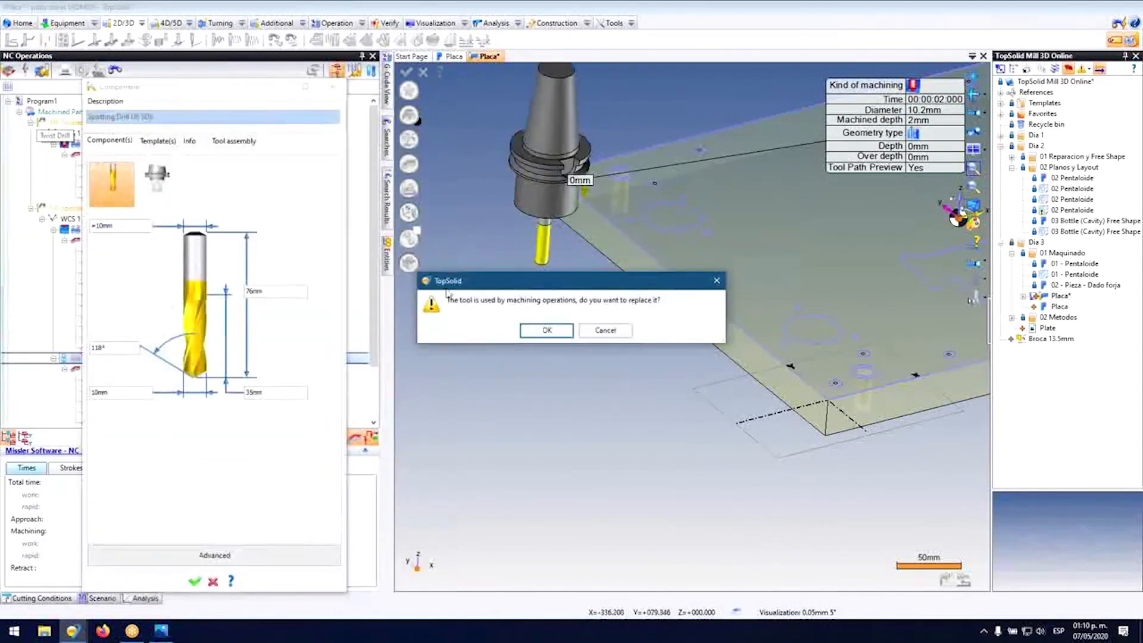
click(545, 330)
scroll(504, 197, up, 5)
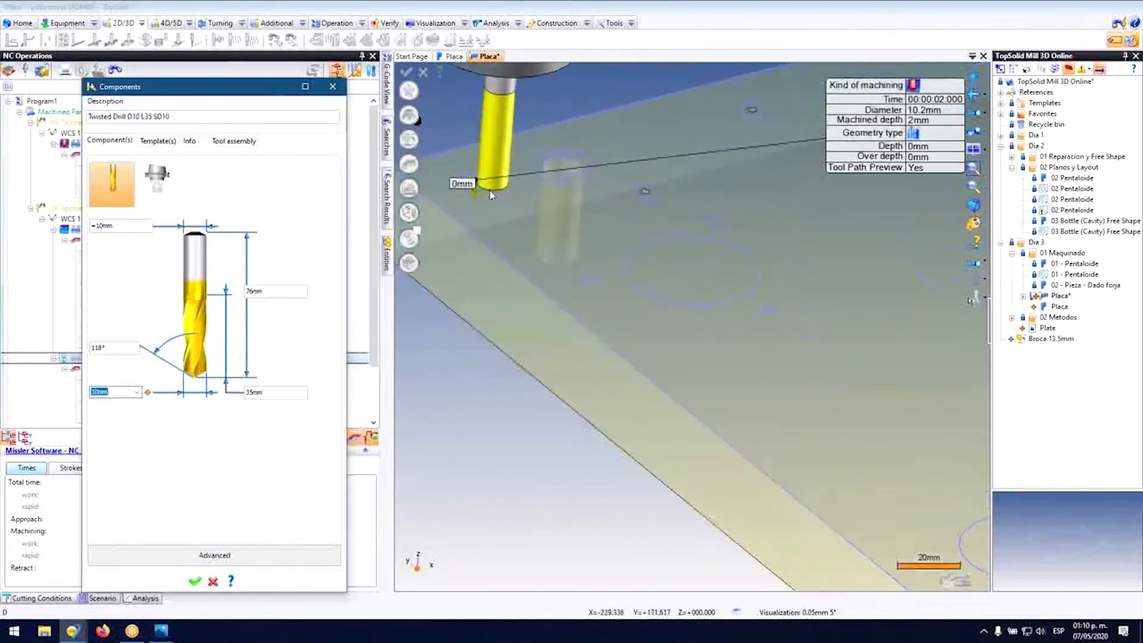
scroll(467, 191, up, 3)
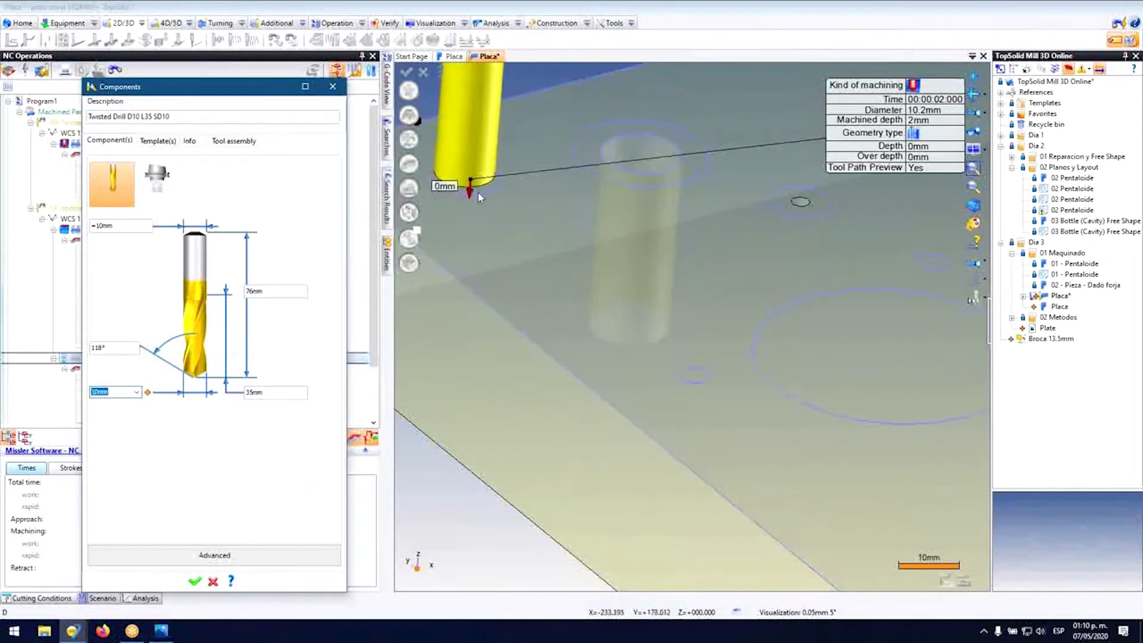
scroll(467, 192, down, 6)
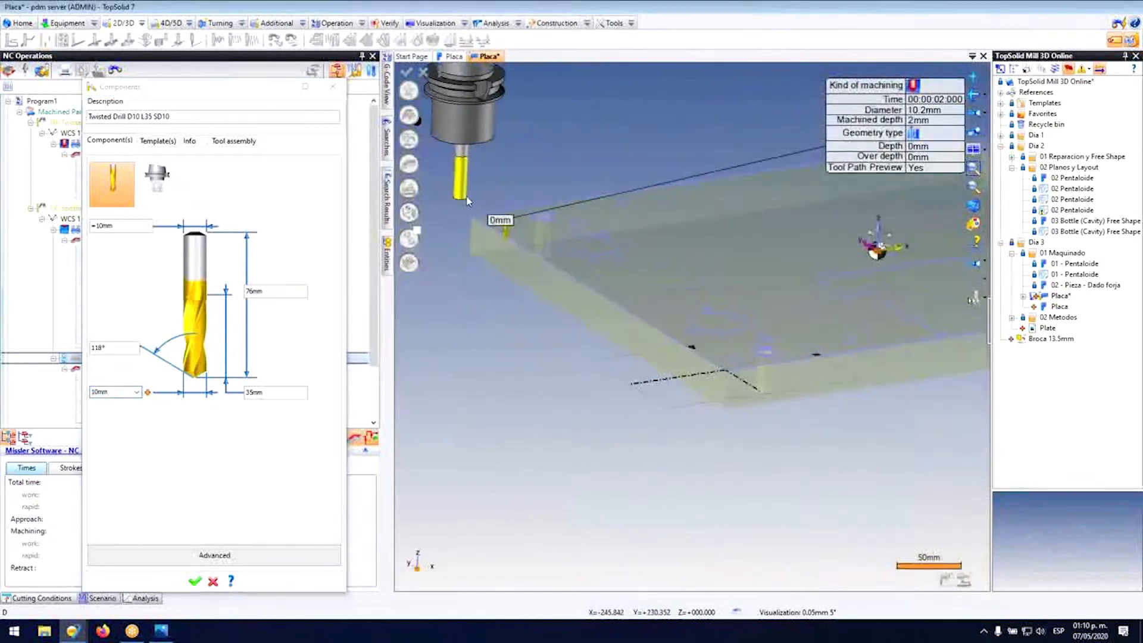
middle_drag(499, 217, 441, 162)
scroll(506, 231, up, 3)
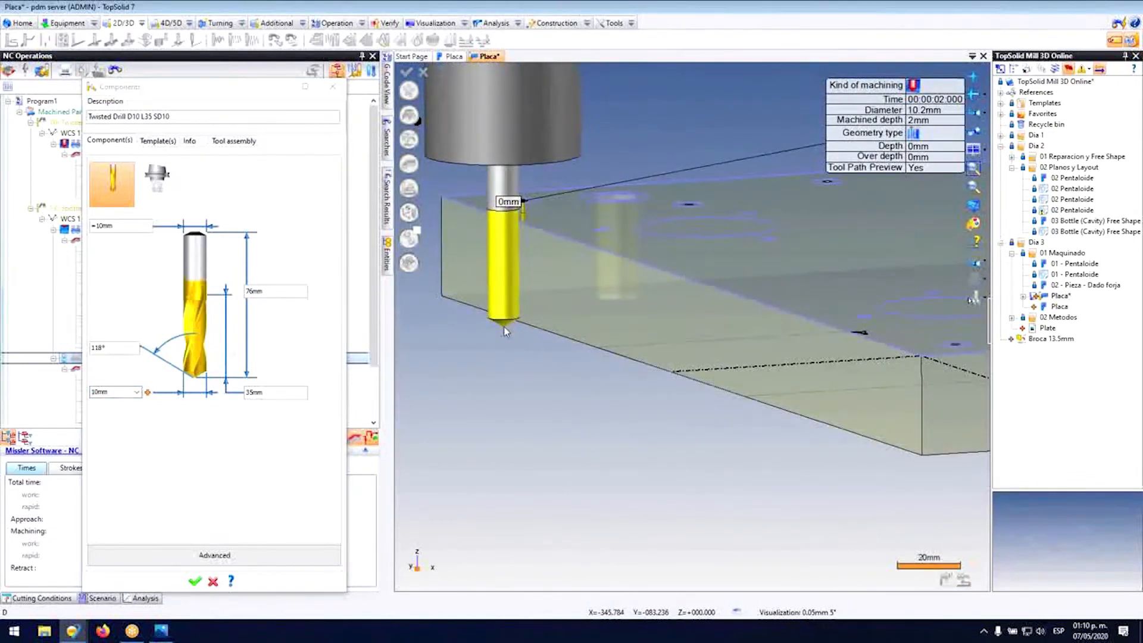
scroll(505, 331, down, 3)
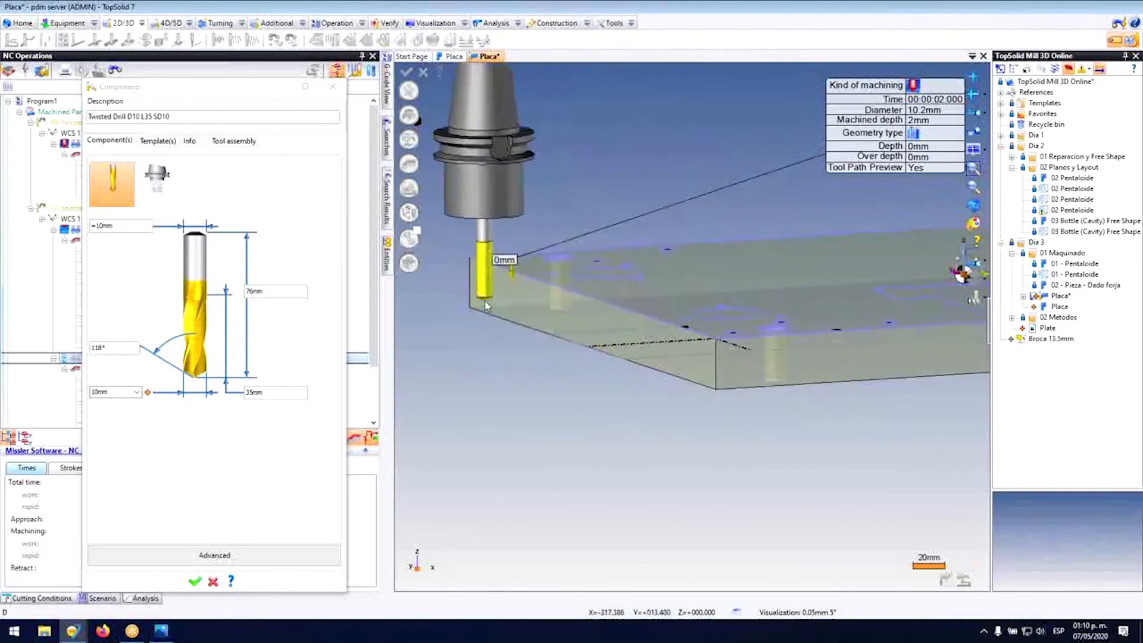
click(197, 579)
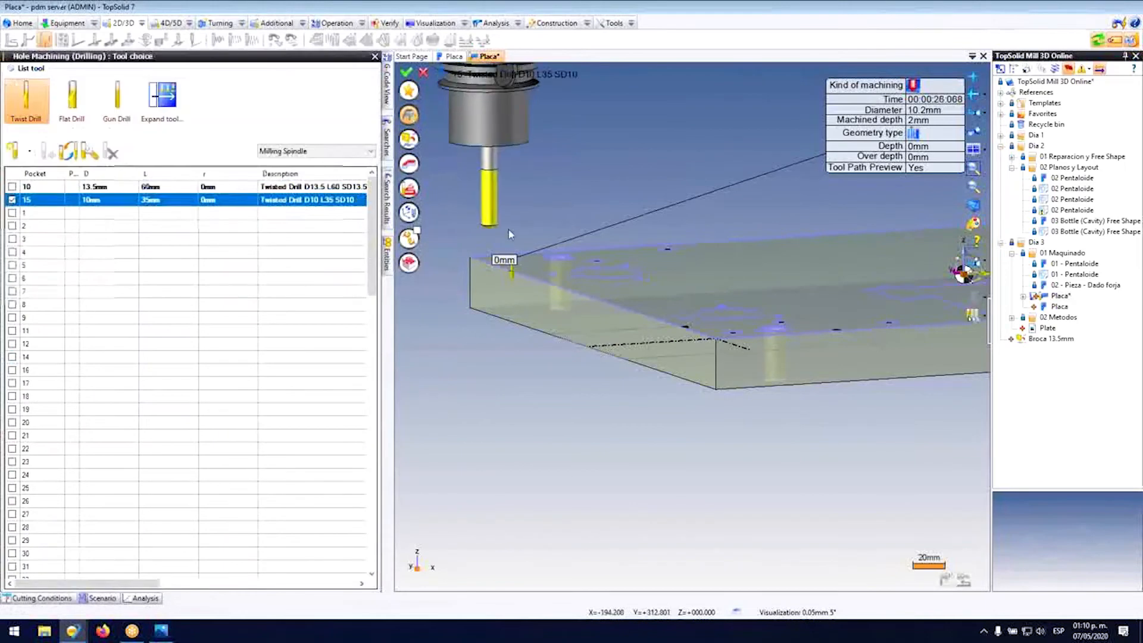
Step: Set the drilling geometry type to Through stock and validate the operation
click(916, 134)
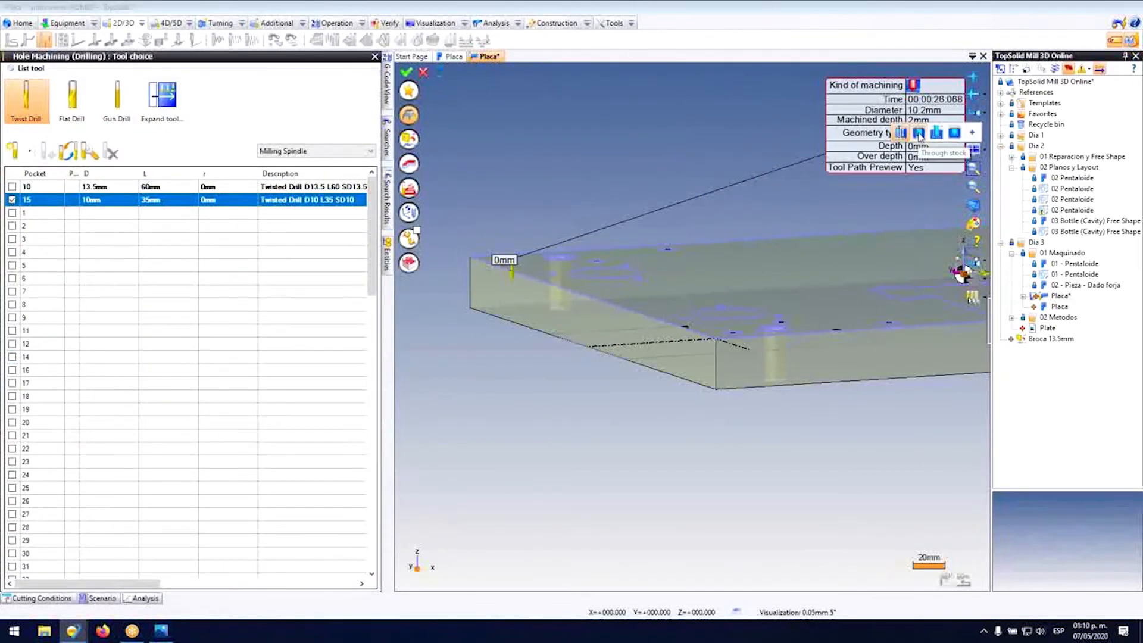
click(919, 133)
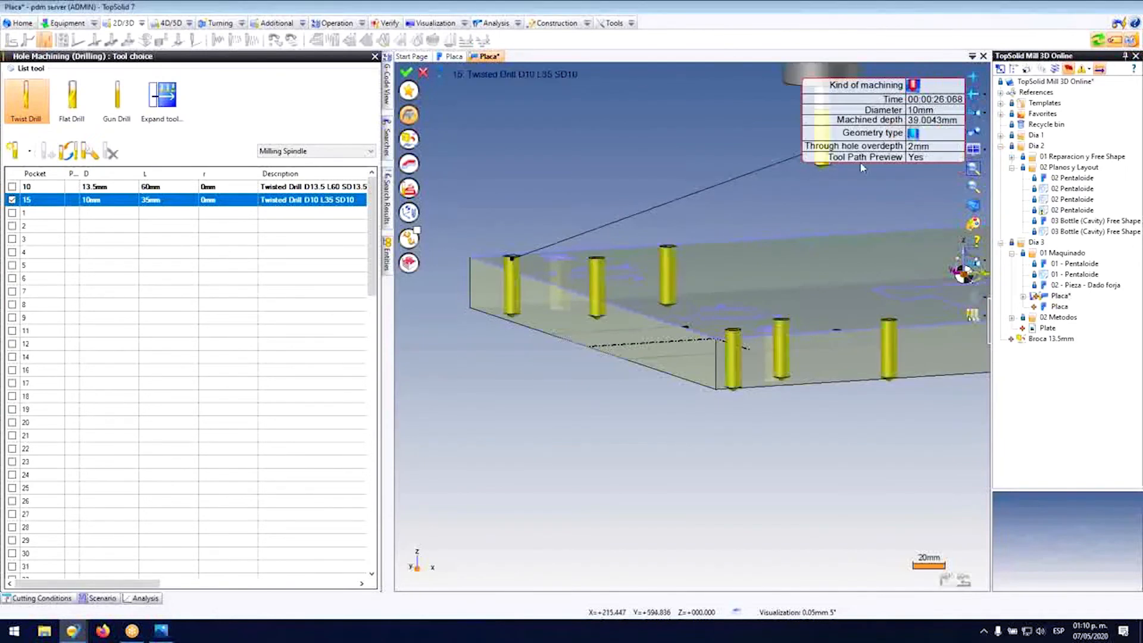
middle_drag(535, 335, 554, 353)
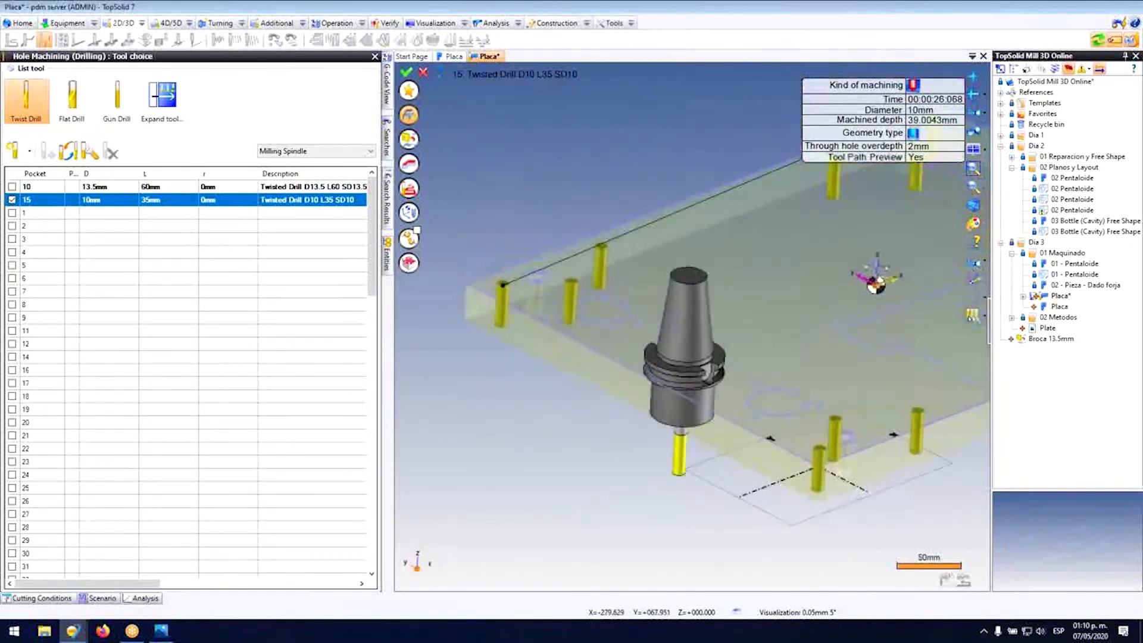
scroll(523, 275, up, 3)
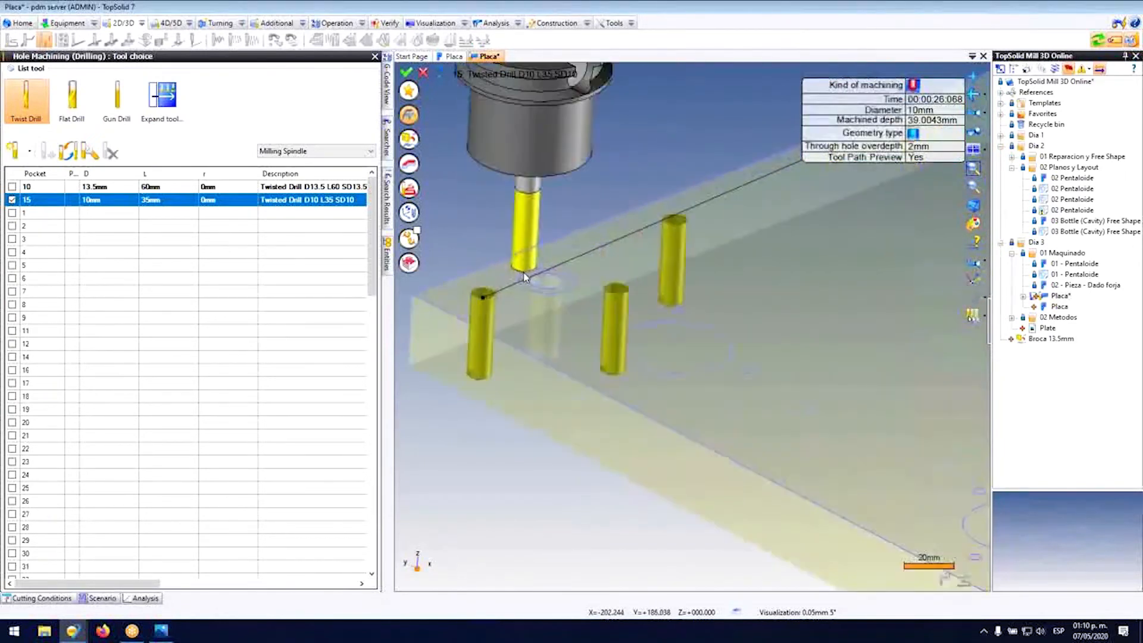
click(406, 73)
scroll(561, 258, down, 3)
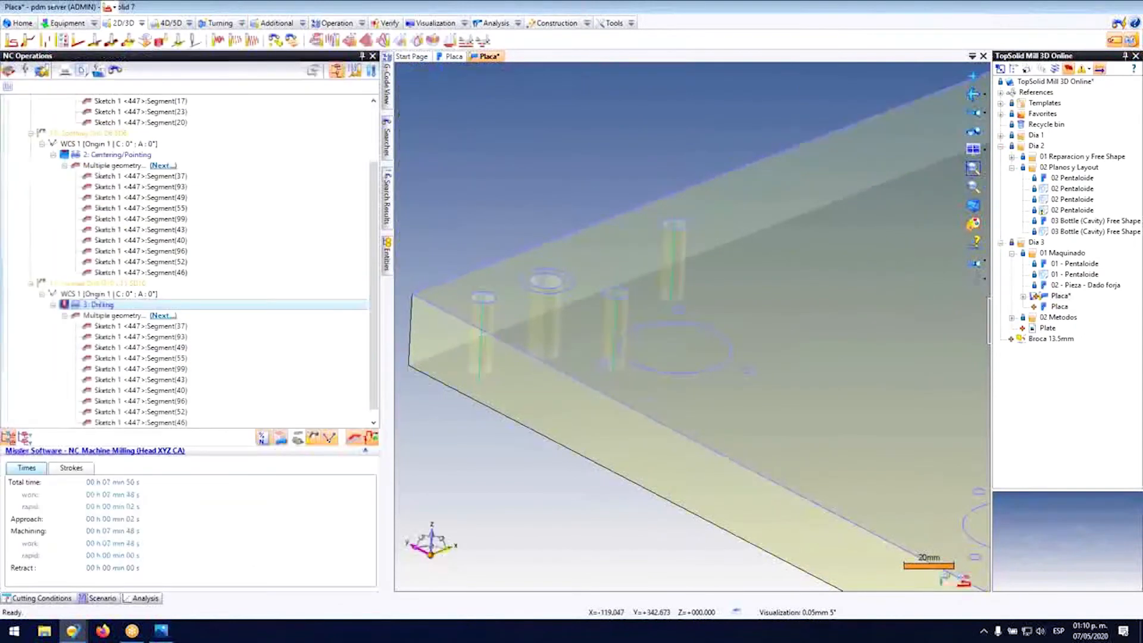
Step: Start a new drilling operation on one of the small holes around the large circle near the plate's corner
middle_drag(561, 258, 565, 318)
scroll(596, 273, up, 5)
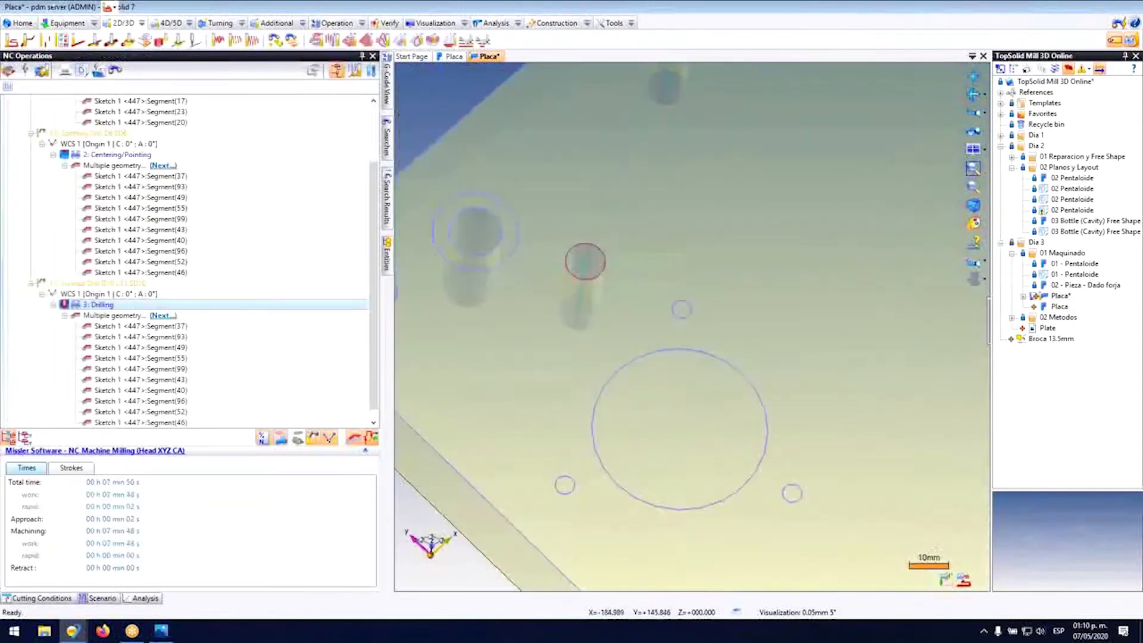
scroll(586, 265, down, 5)
scroll(326, 358, down, 1)
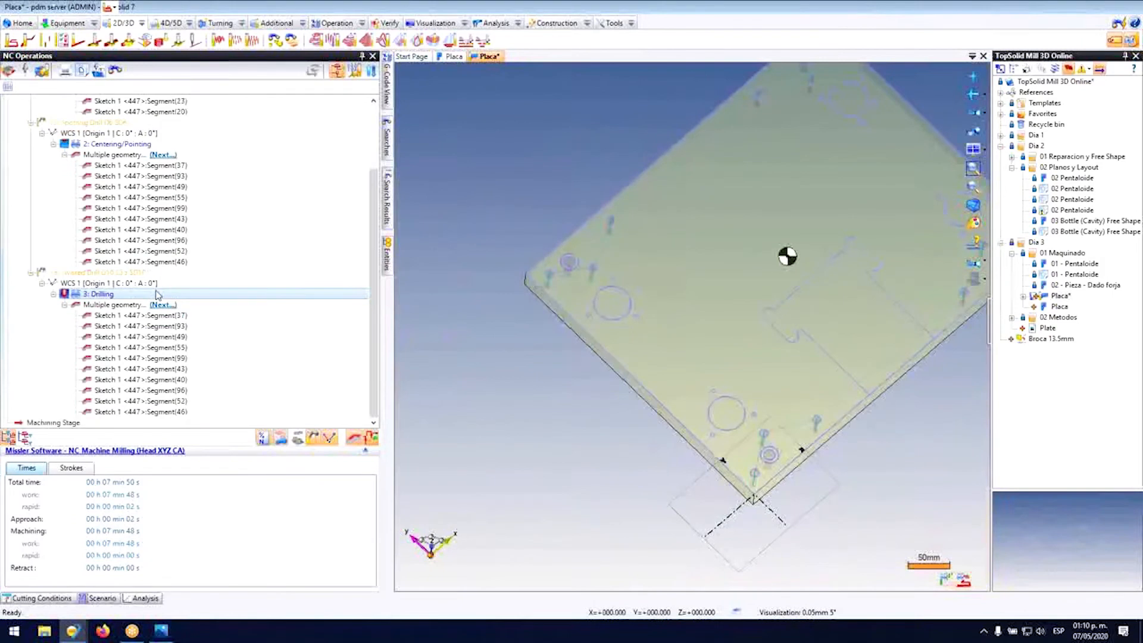
middle_drag(510, 316, 565, 329)
scroll(580, 268, up, 4)
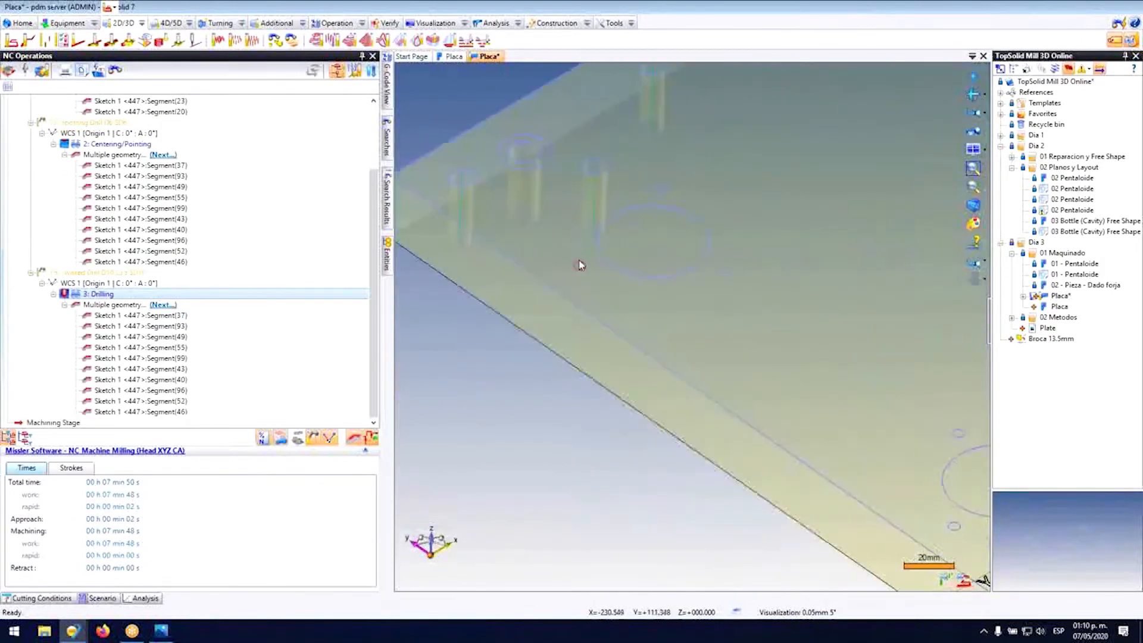
right_click(575, 264)
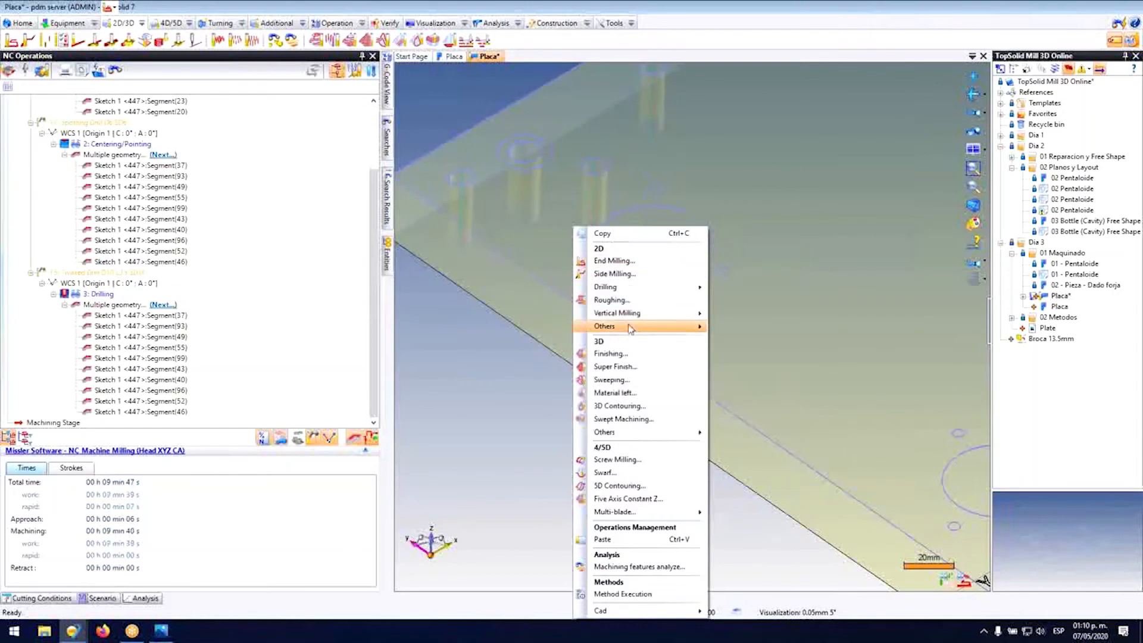
mouse_move(666, 332)
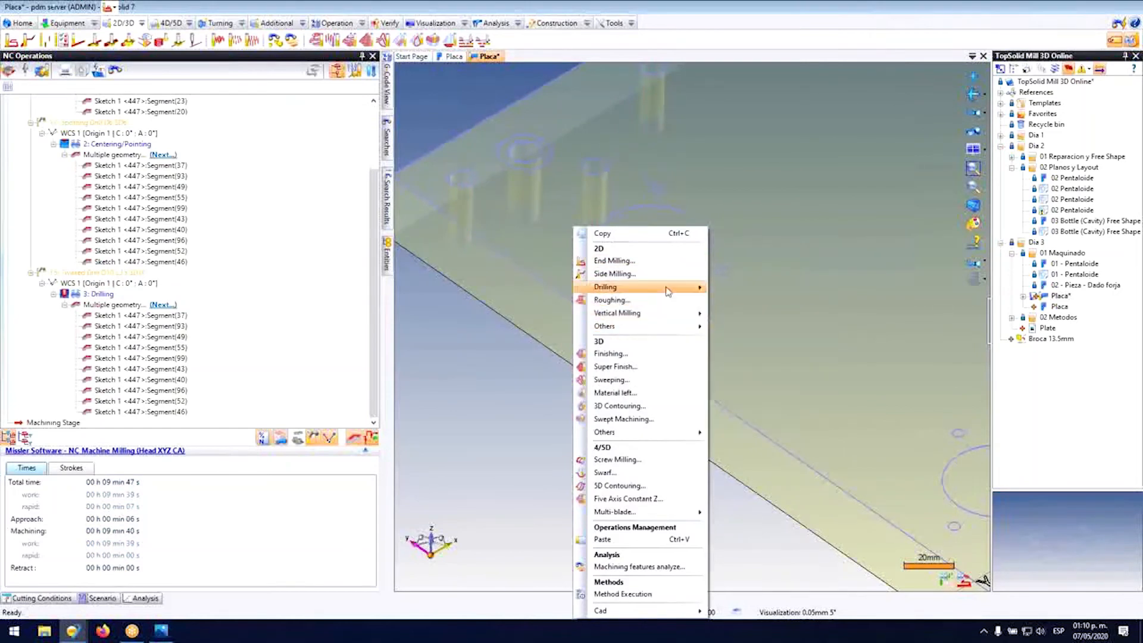
click(727, 290)
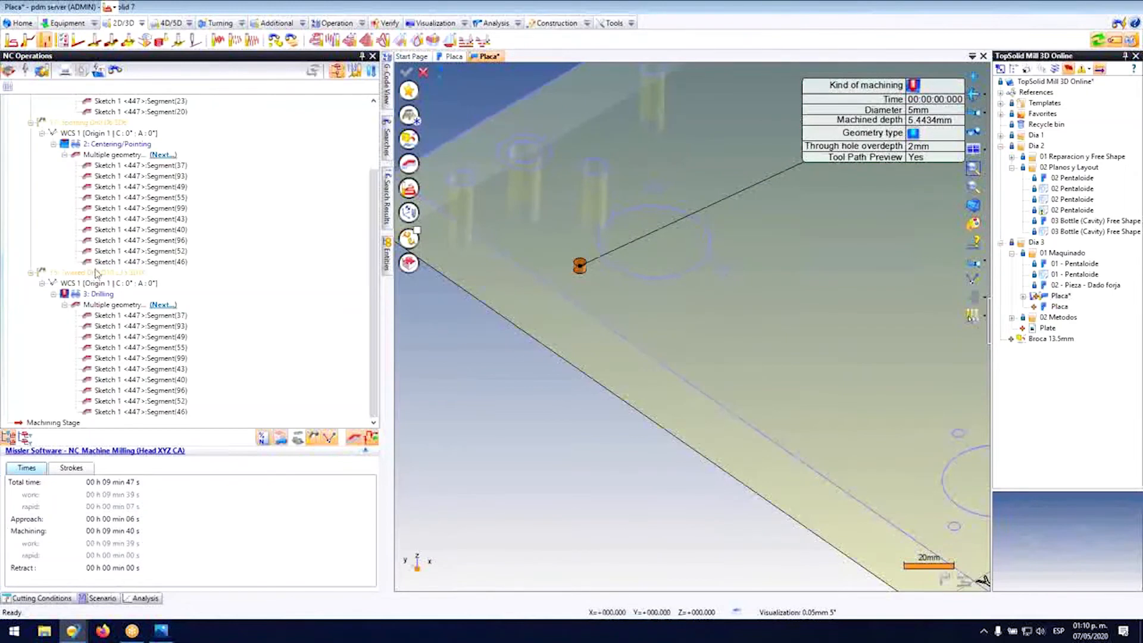
Step: Copy the settings of the existing Centering/Pointing operation into the new operation and set its kind of machining to Centering/Pointing
scroll(96, 273, up, 2)
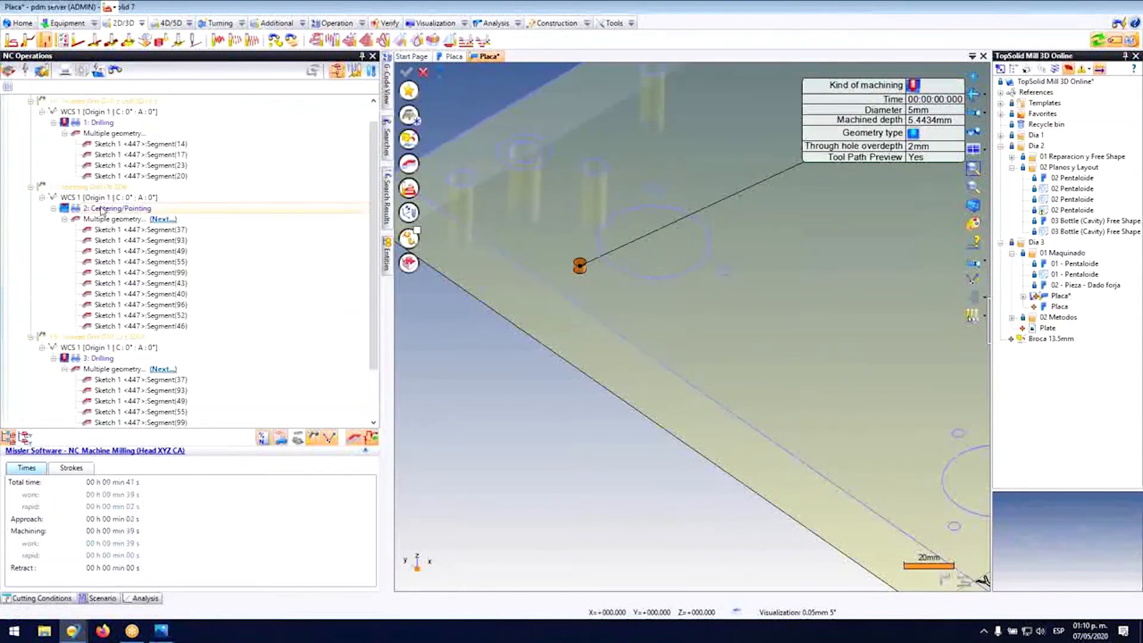
drag(102, 210, 295, 215)
drag(398, 199, 409, 212)
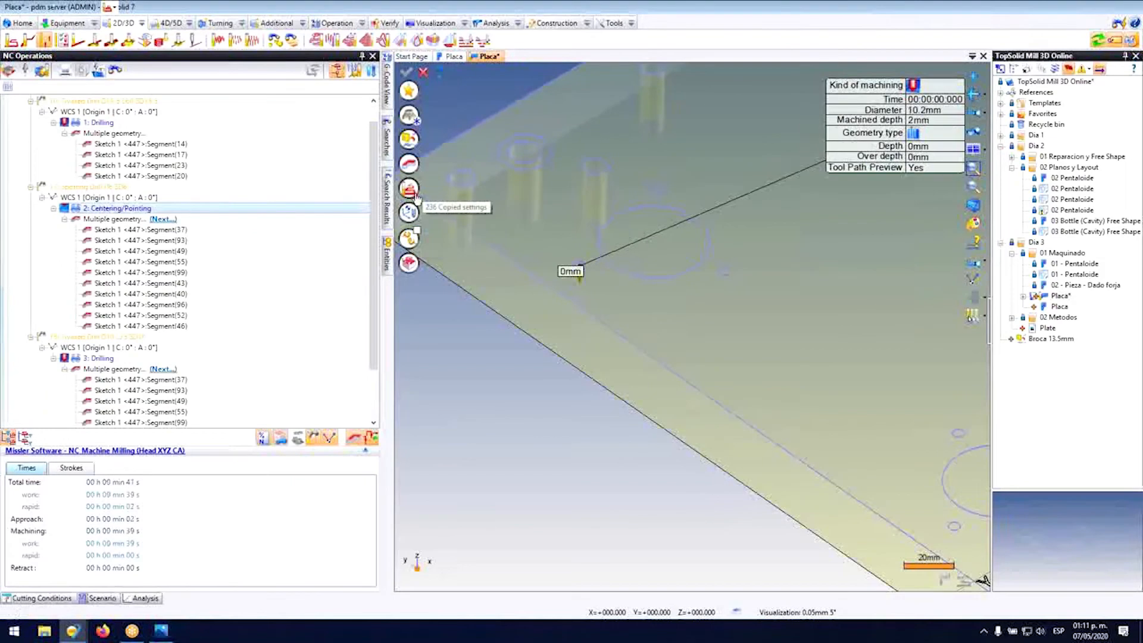
click(915, 87)
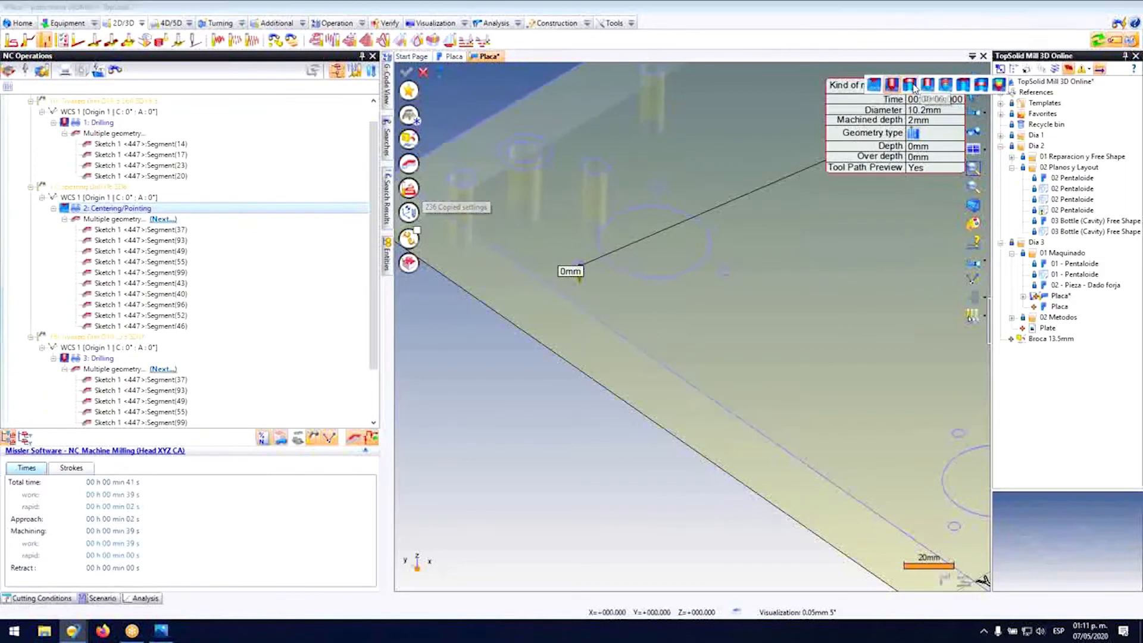
click(873, 84)
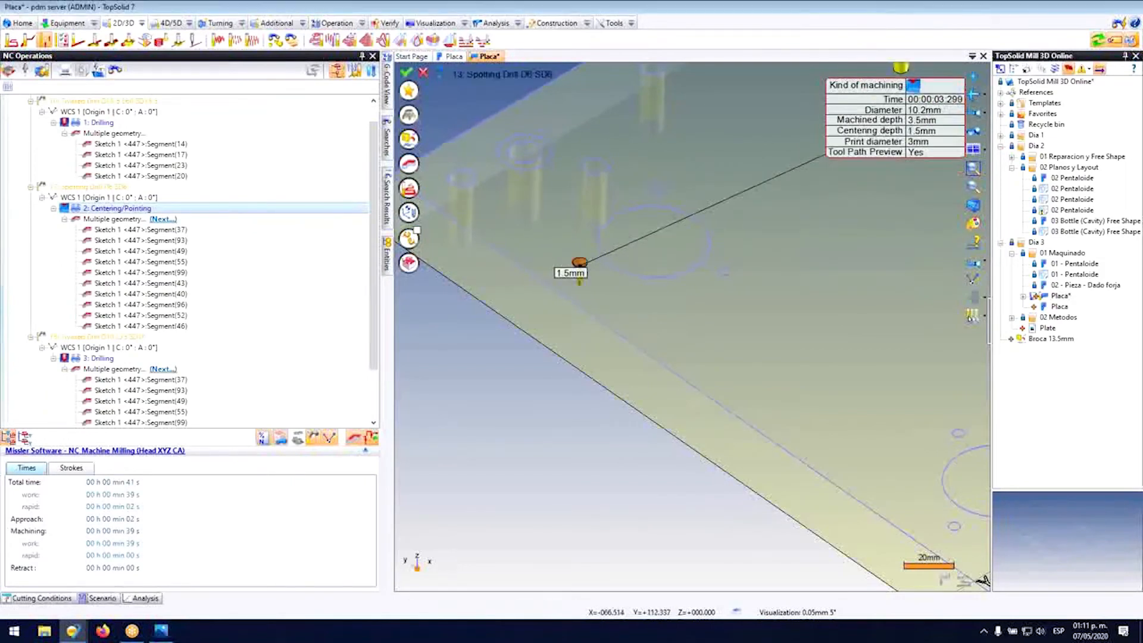
scroll(609, 259, down, 3)
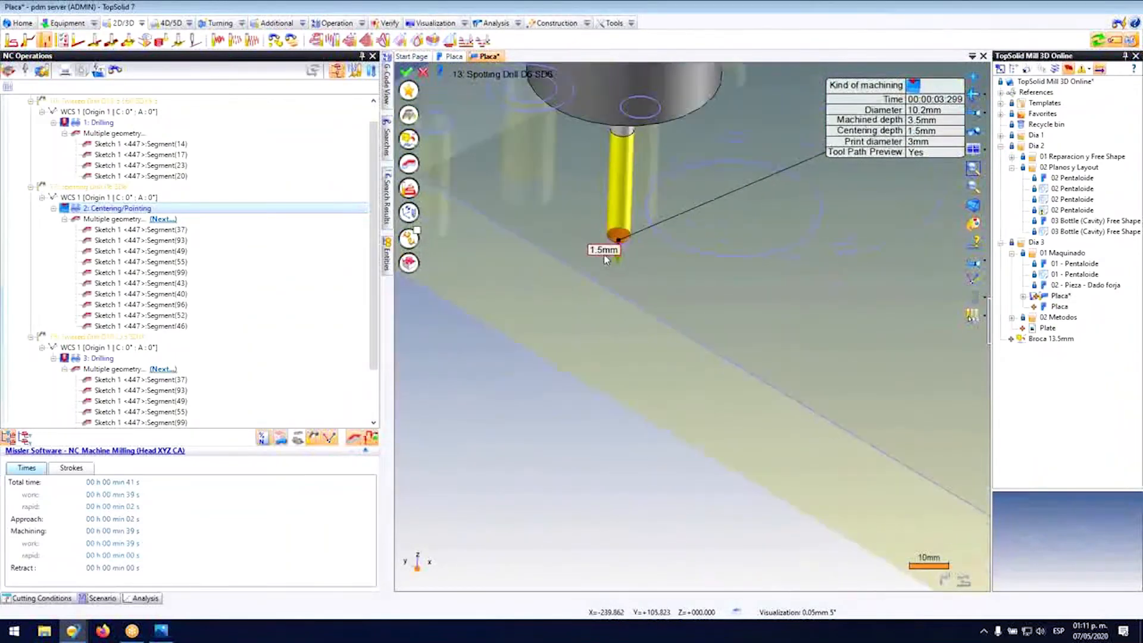
scroll(560, 231, down, 3)
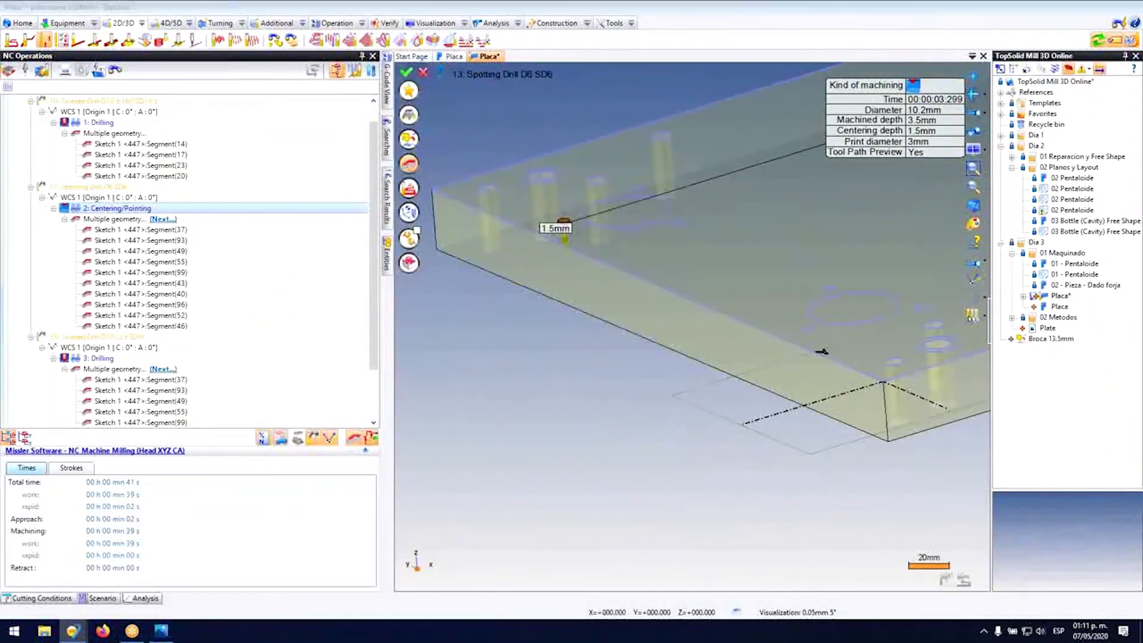
Step: Add all holes of the same diameter and depth to the centering geometry, validate the operation and close its simulation
click(363, 216)
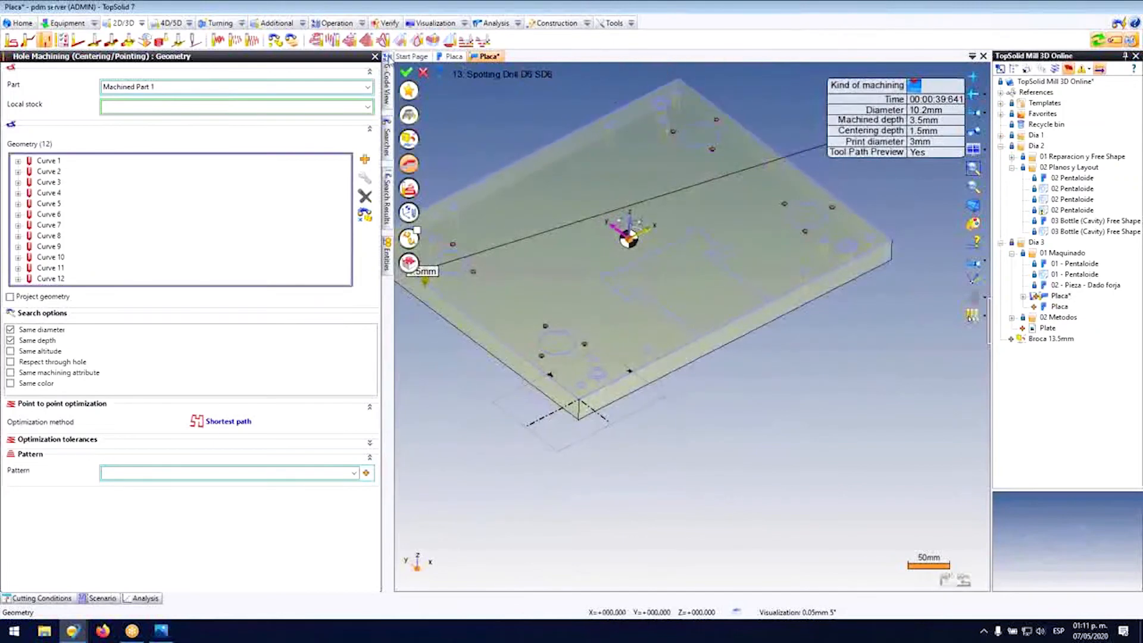
click(407, 73)
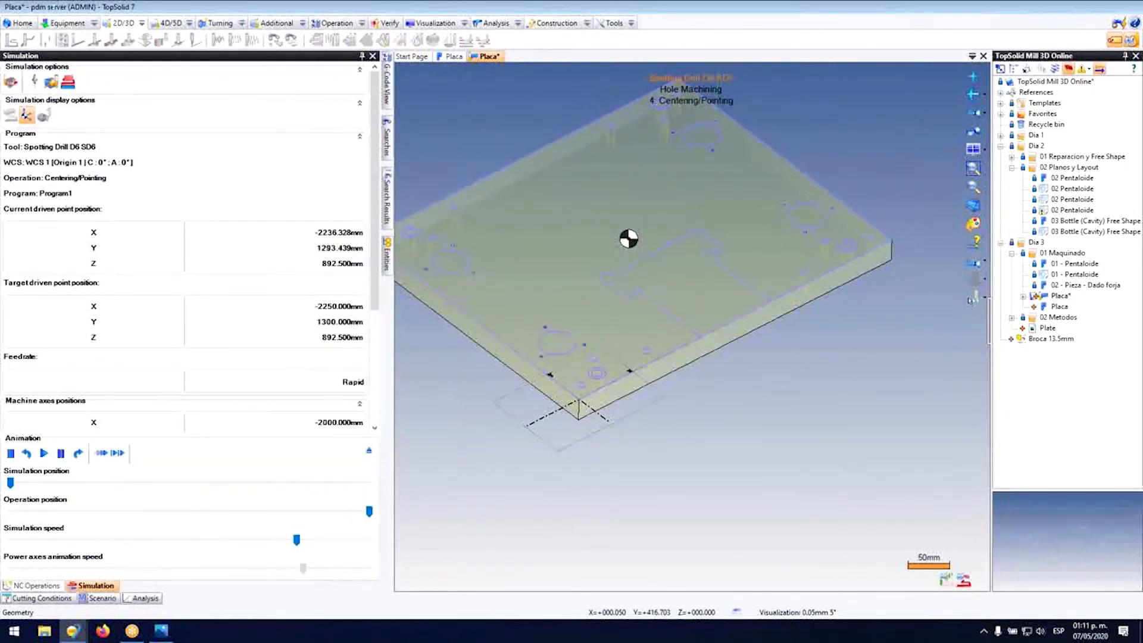
scroll(521, 310, down, 2)
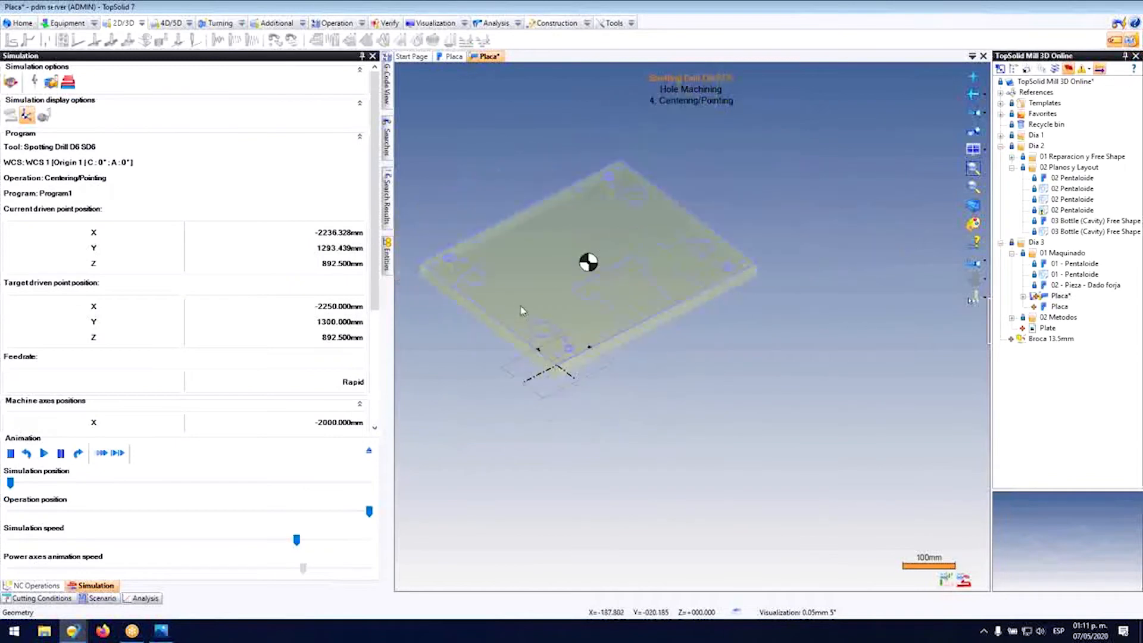
click(369, 454)
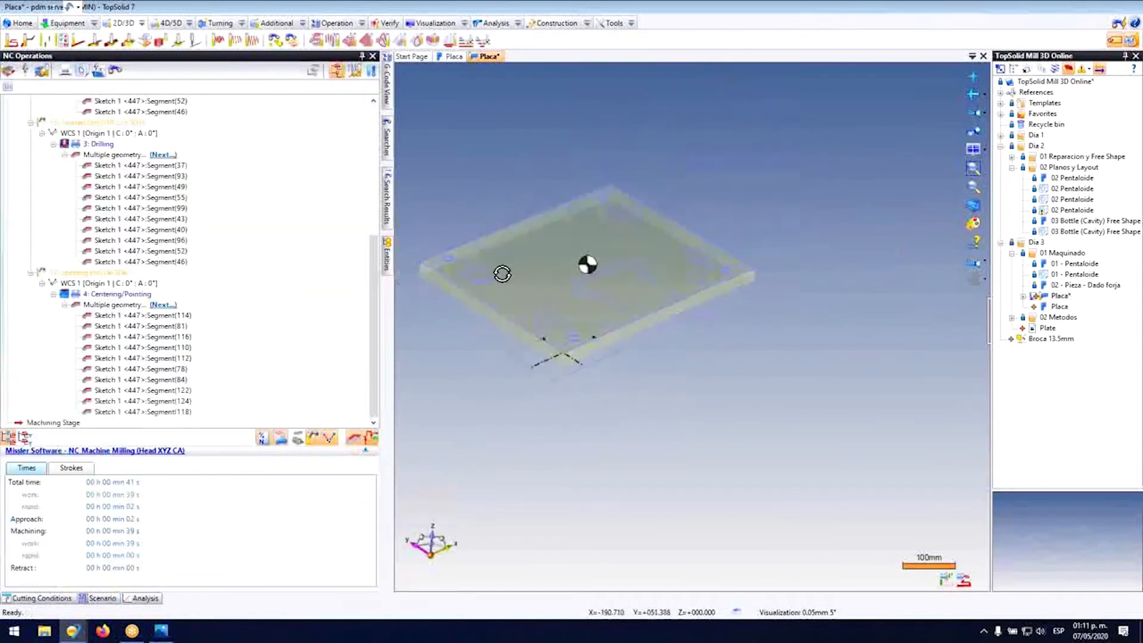
Step: Paste a copy of the new small-hole Centering/Pointing operation below it, open the copy and change its kind of machining to Drilling
scroll(449, 271, up, 4)
middle_drag(547, 284, 532, 286)
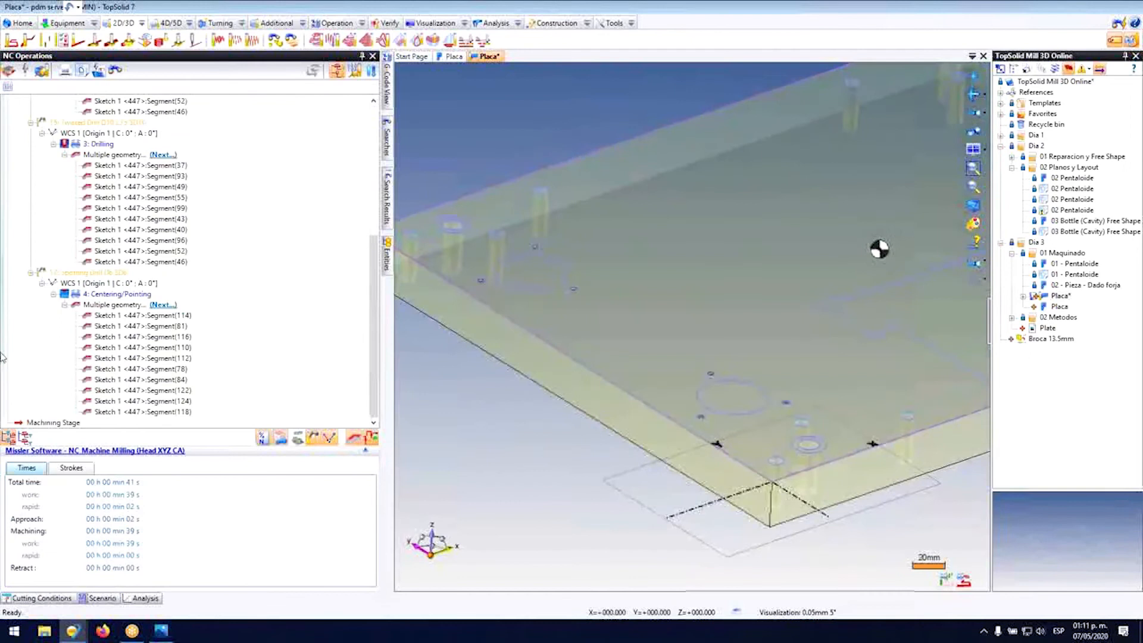
click(121, 293)
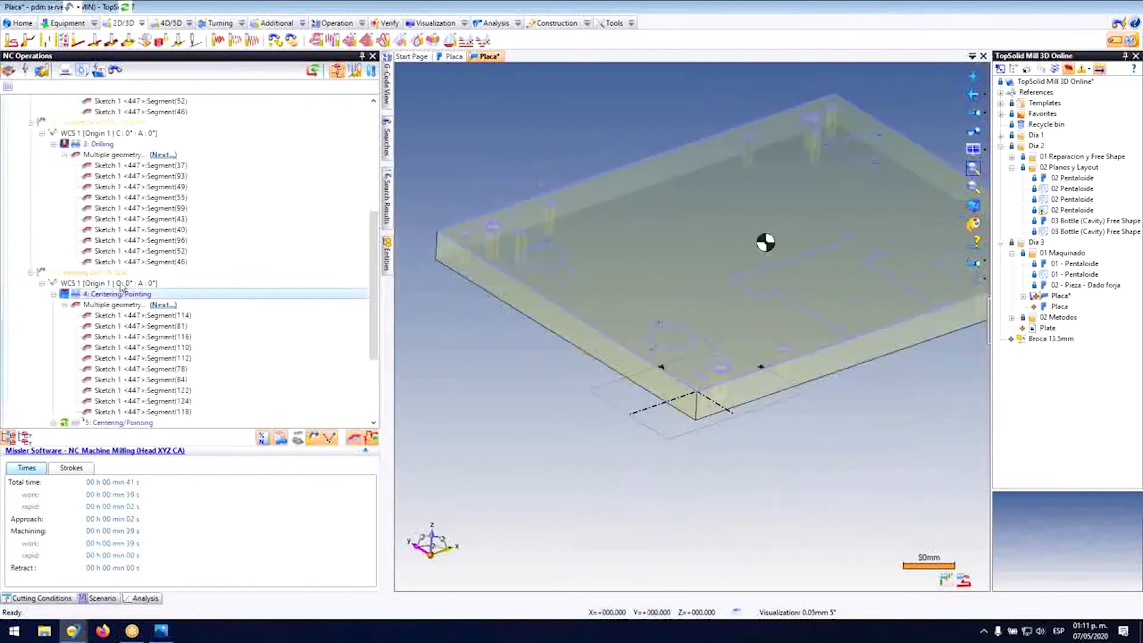
scroll(123, 289, down, 3)
double_click(132, 327)
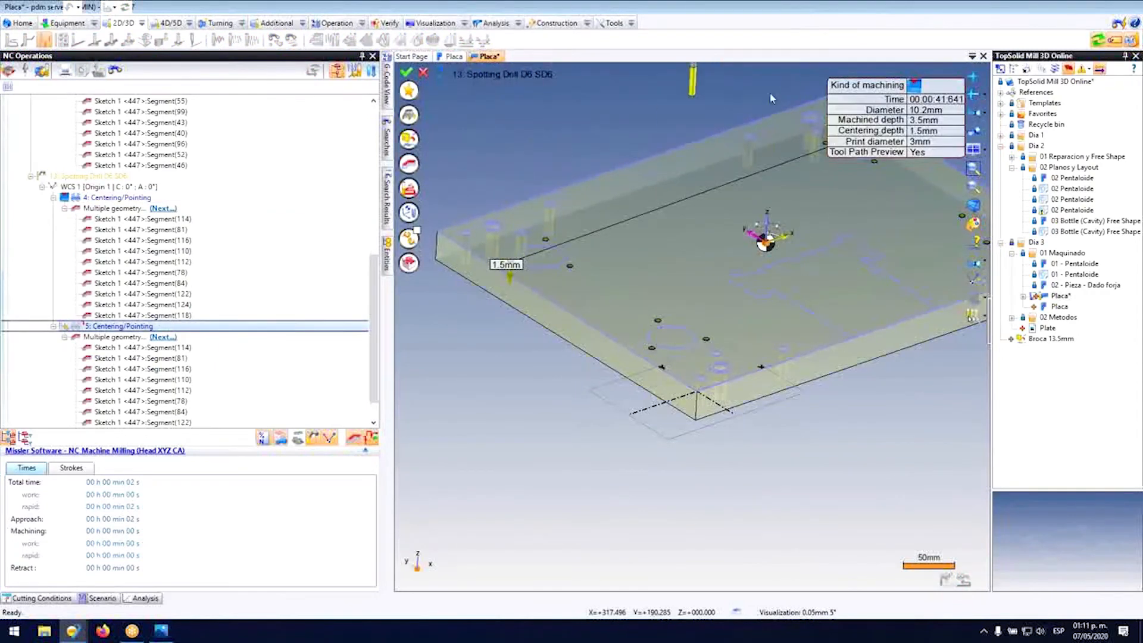
click(915, 85)
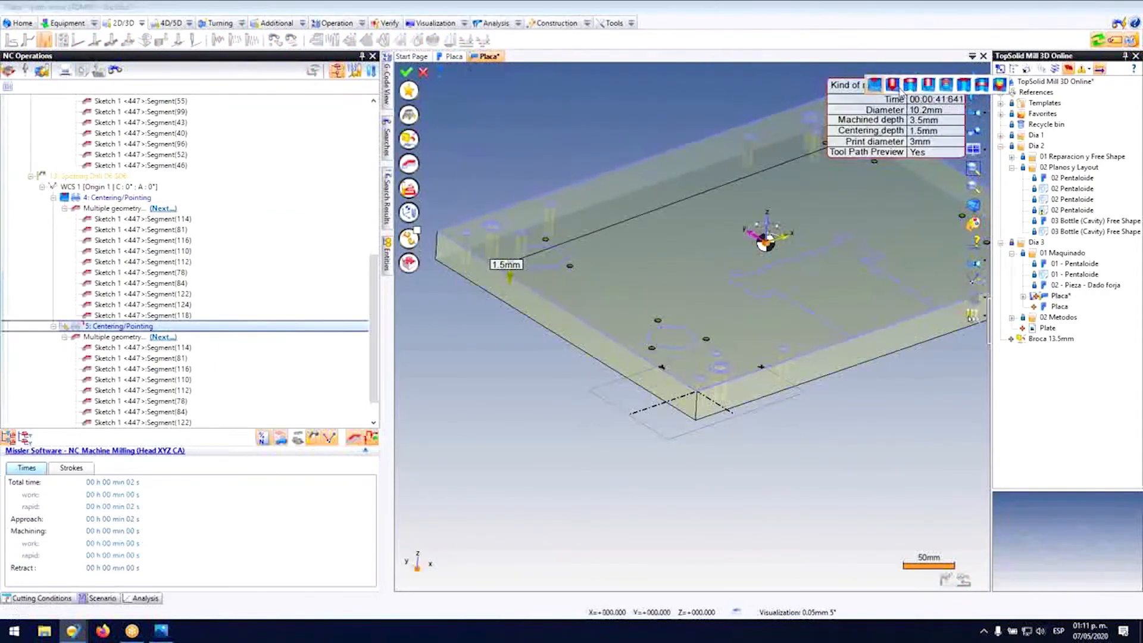
click(893, 85)
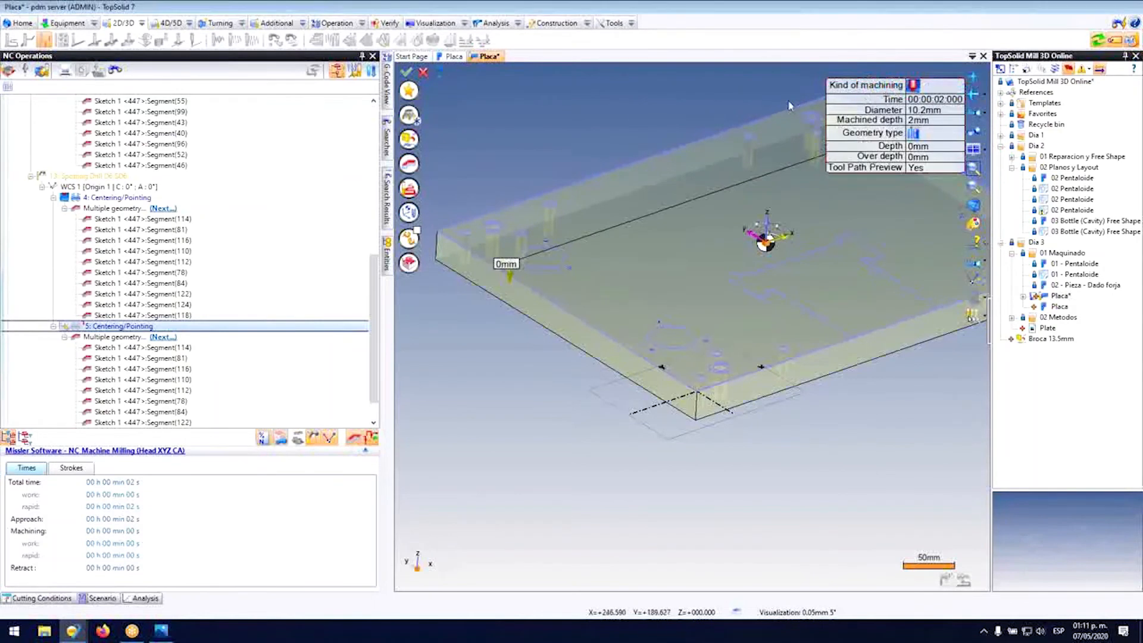
Step: Create a 4 mm twist drill with 35 mm cutting length in pocket 16, replacing the spotting drill in the copied operation
click(411, 117)
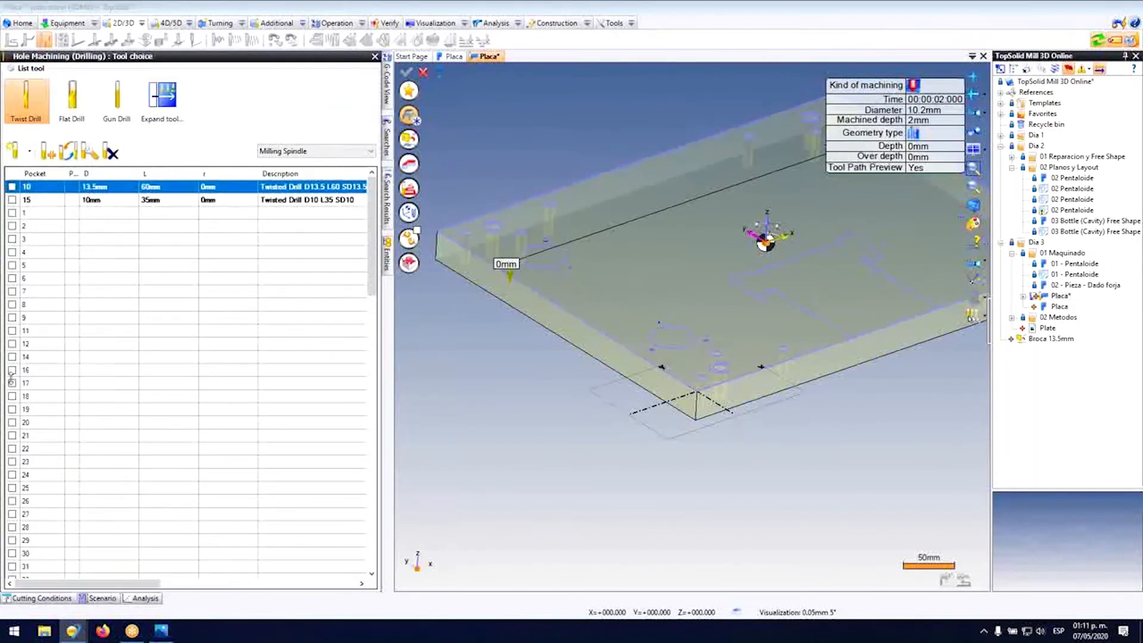
click(13, 370)
click(33, 109)
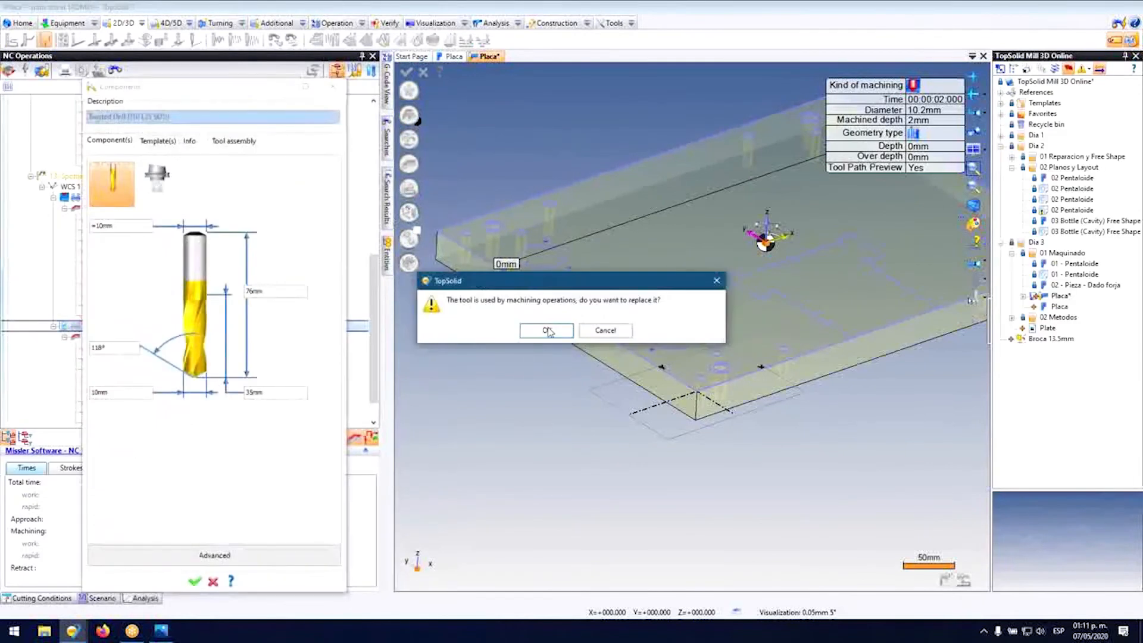
click(547, 330)
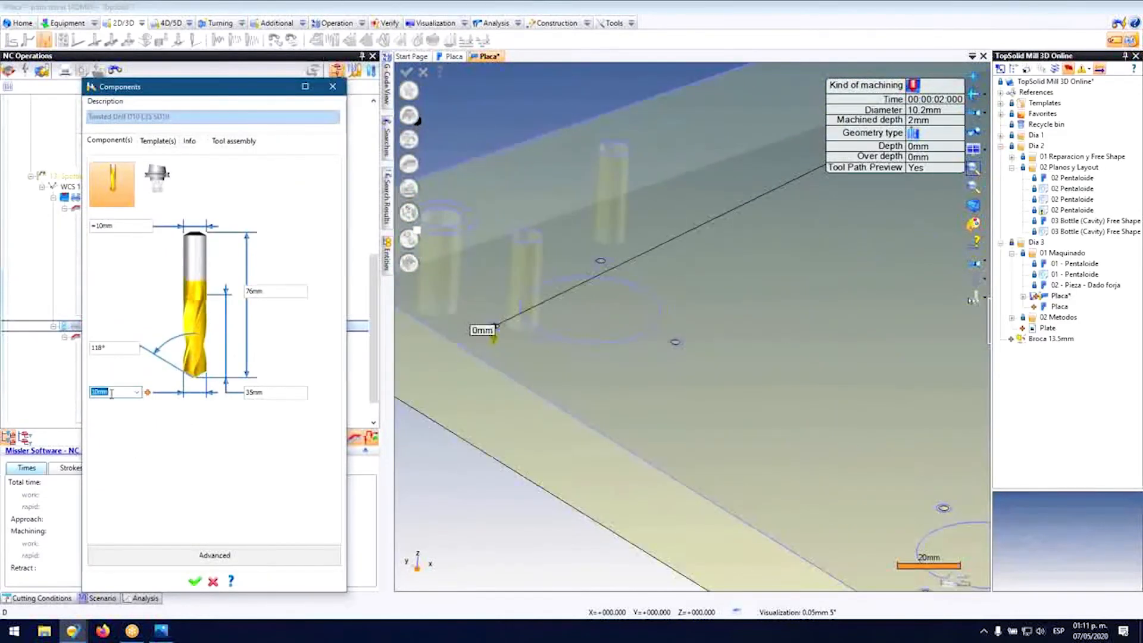
click(146, 394)
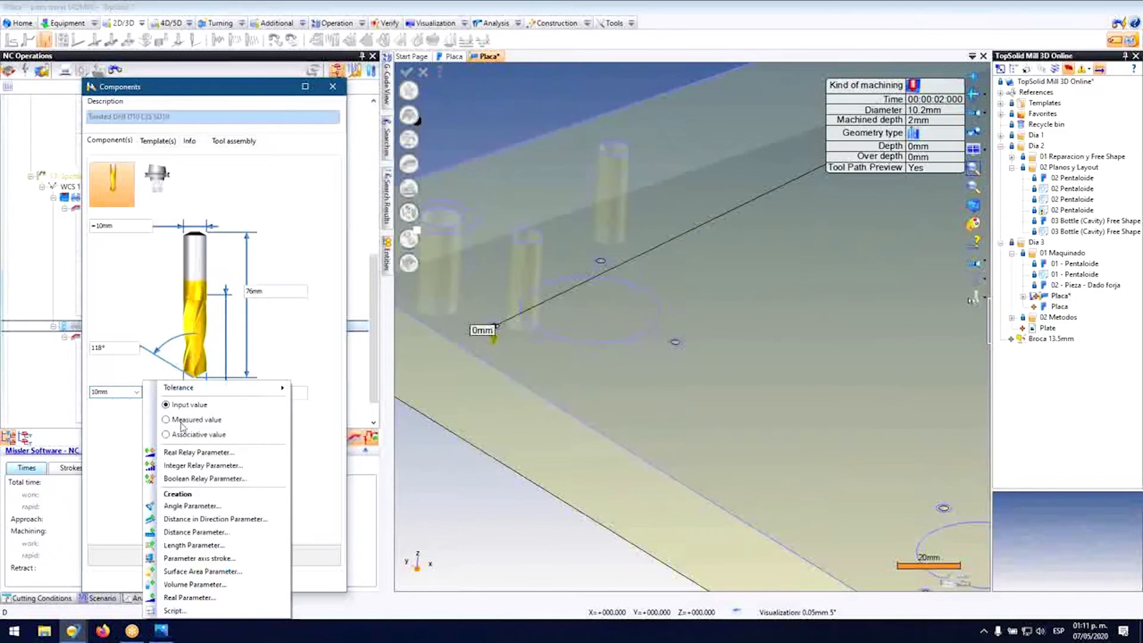
click(182, 421)
scroll(446, 287, up, 5)
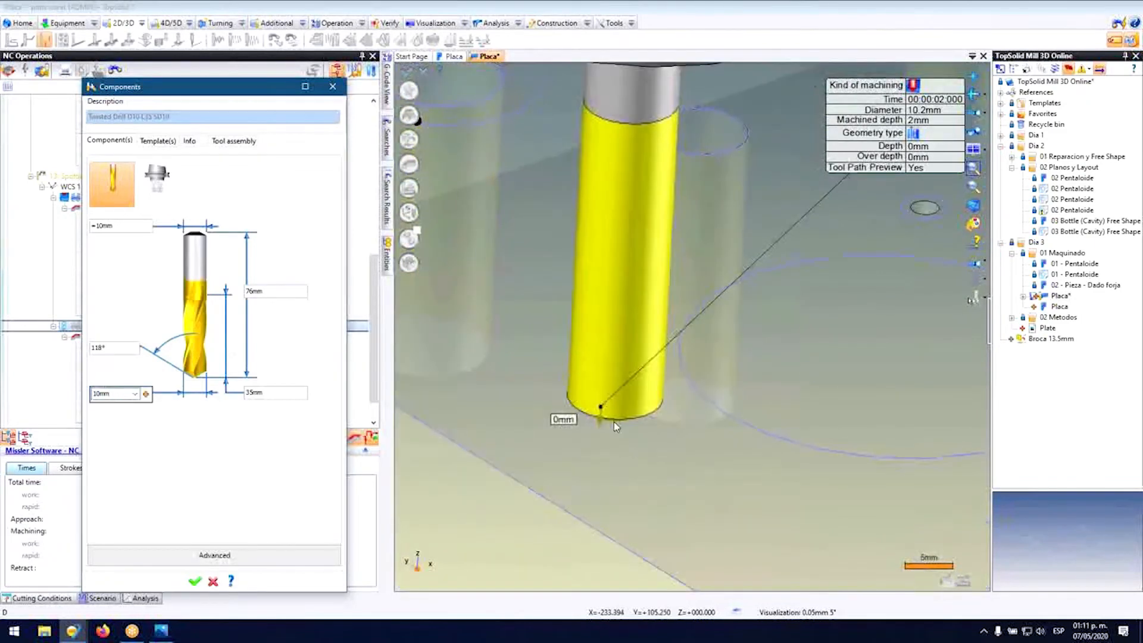
click(617, 418)
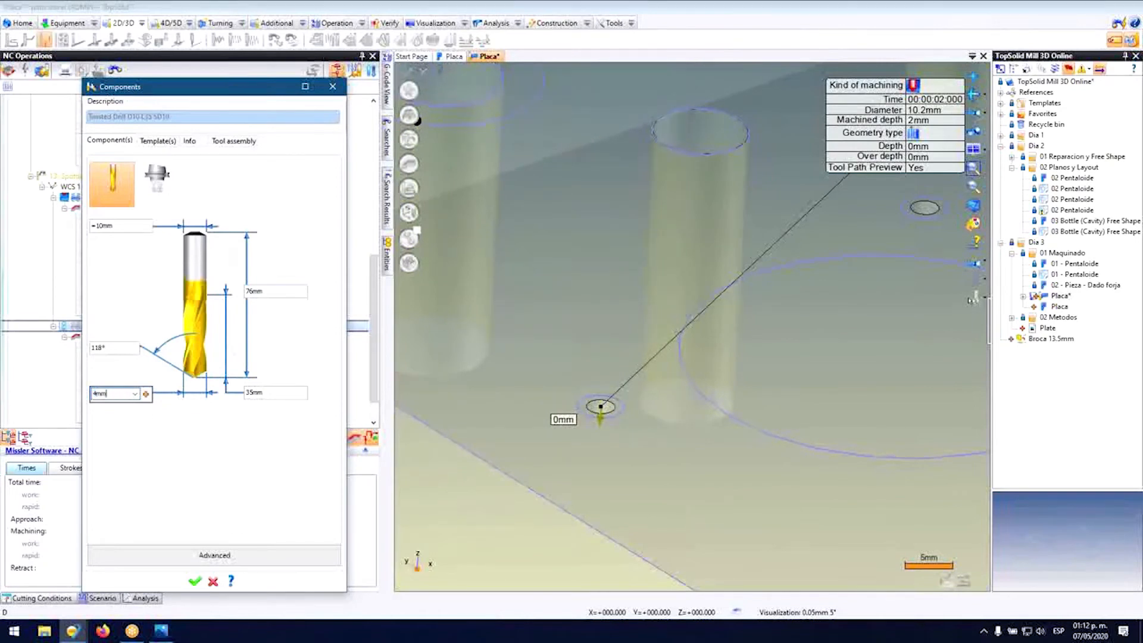
click(262, 393)
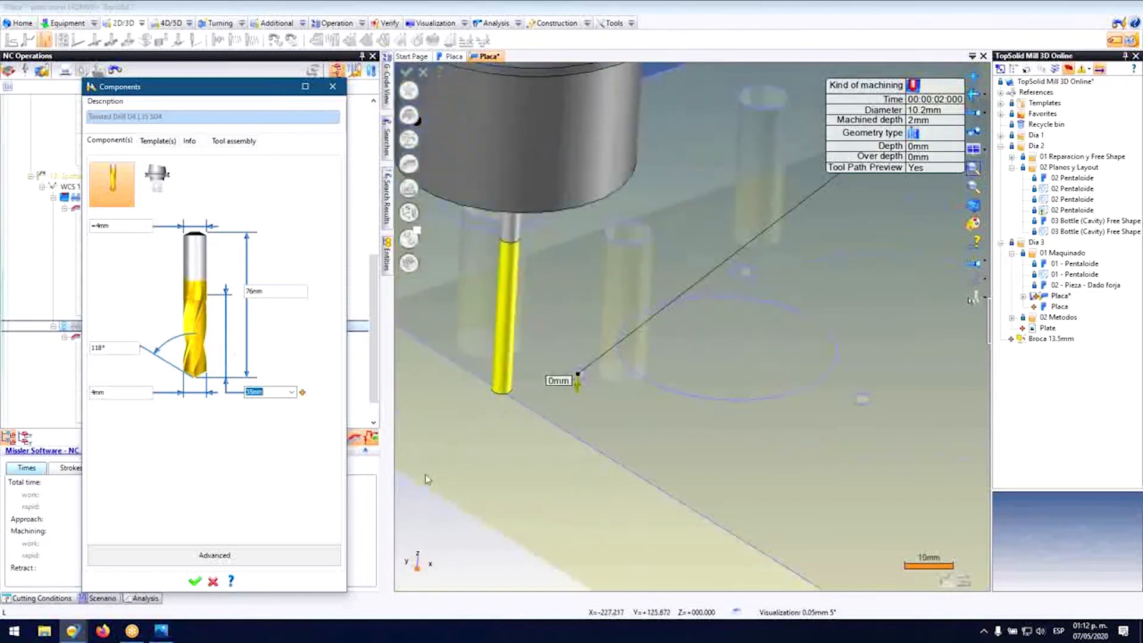
click(195, 582)
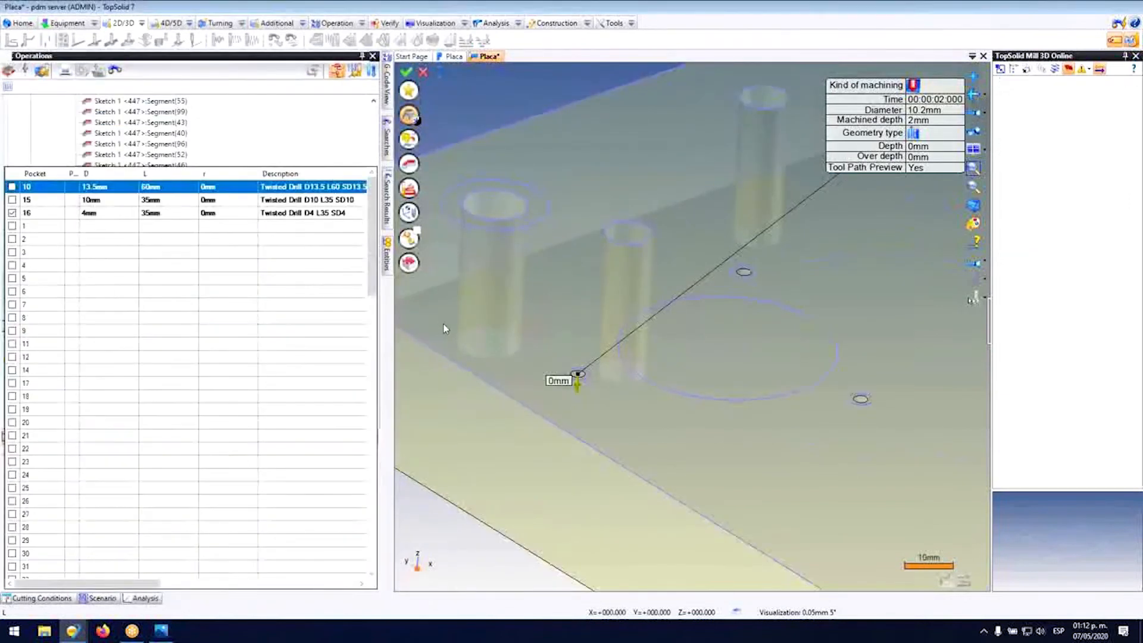
Step: Set the drilling depth of the small holes to 16 mm, check the drill paths and validate the operation
scroll(550, 317, down, 2)
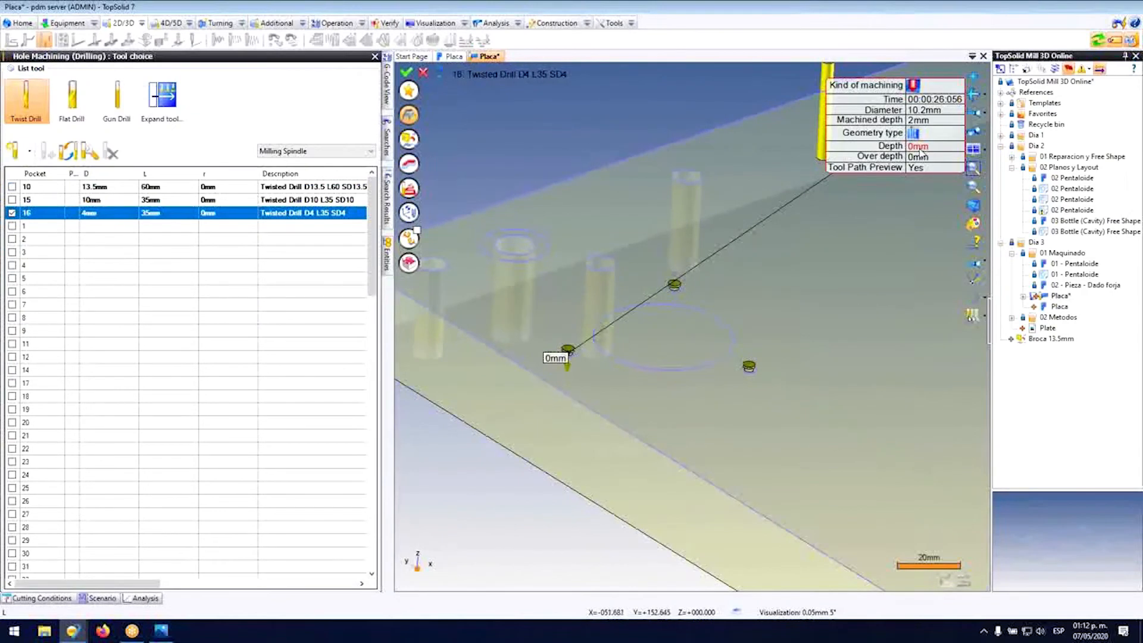
click(920, 150)
text(16)
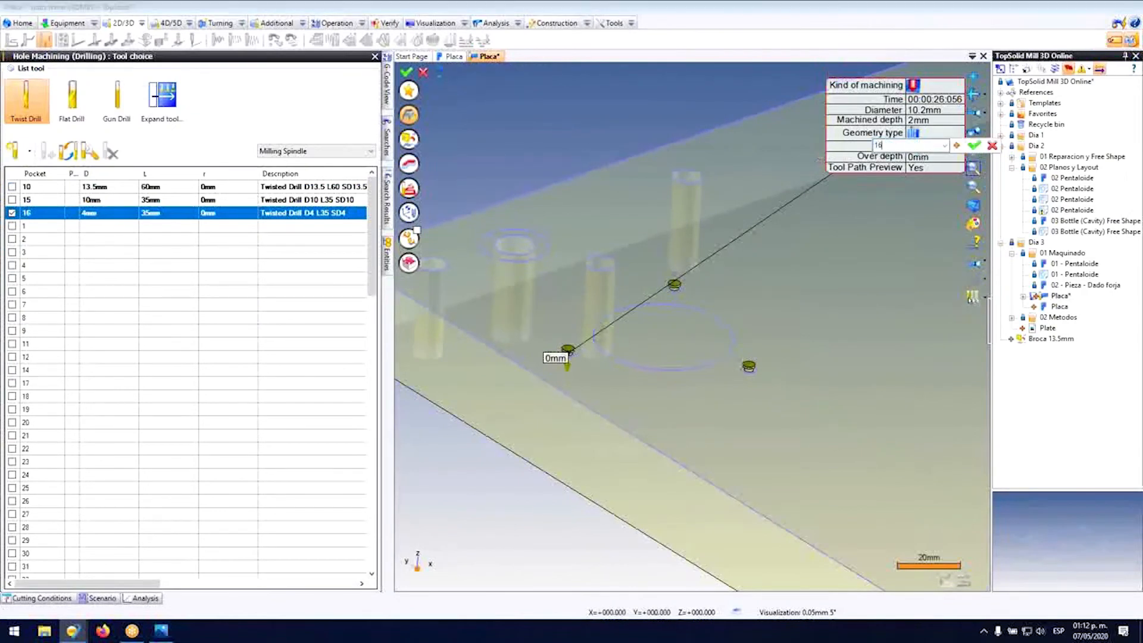
key(Return)
scroll(643, 225, down, 7)
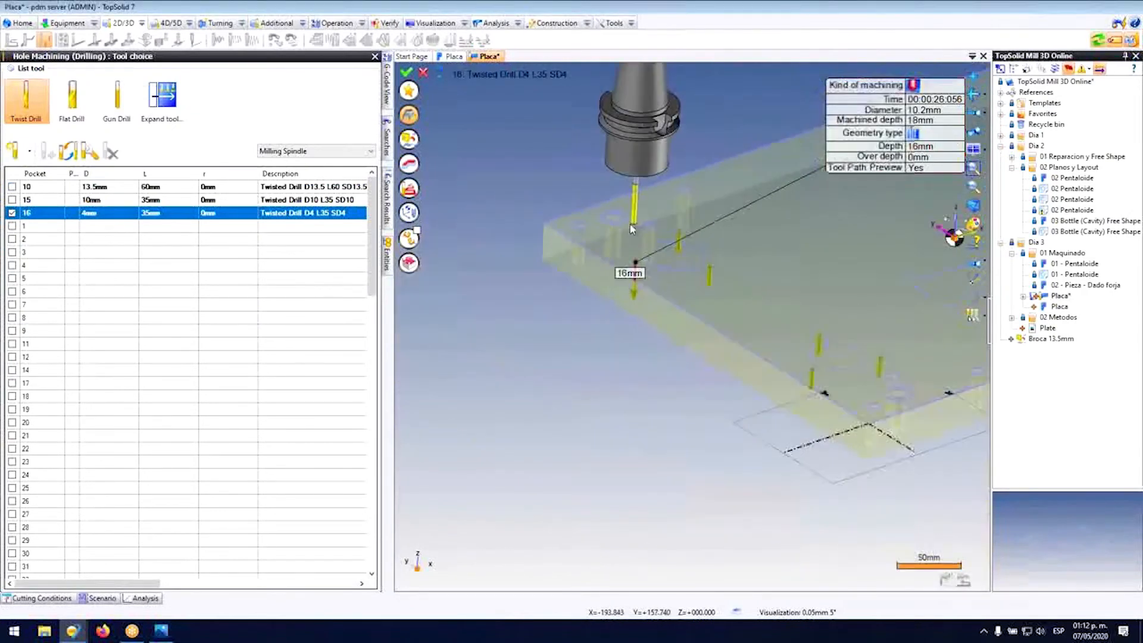
scroll(825, 246, up, 2)
scroll(825, 246, up, 5)
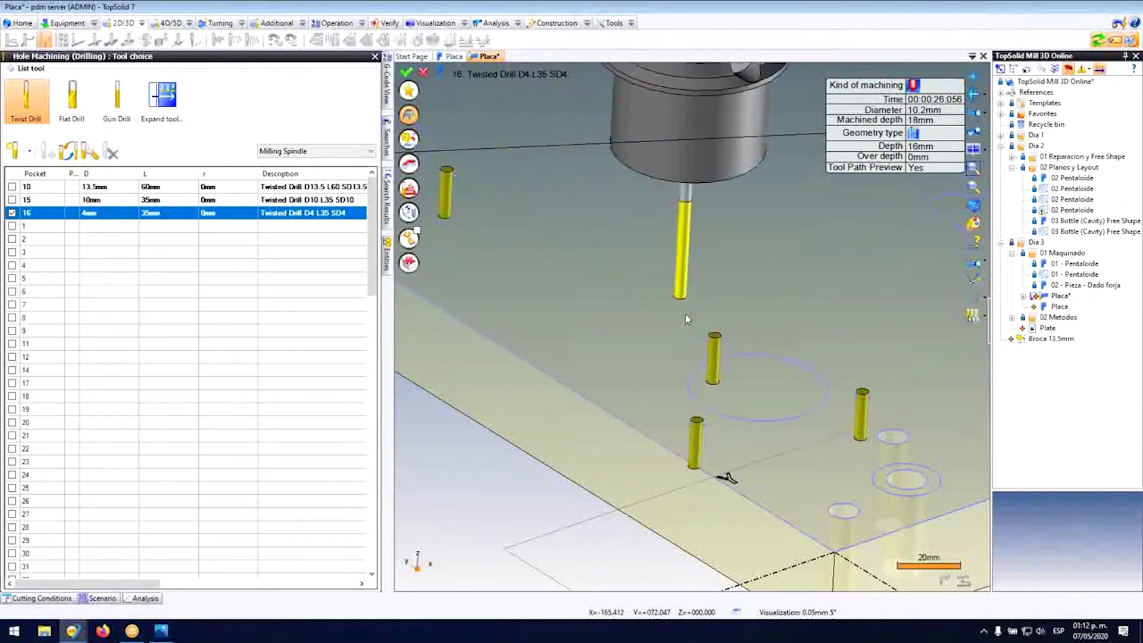
scroll(664, 316, down, 3)
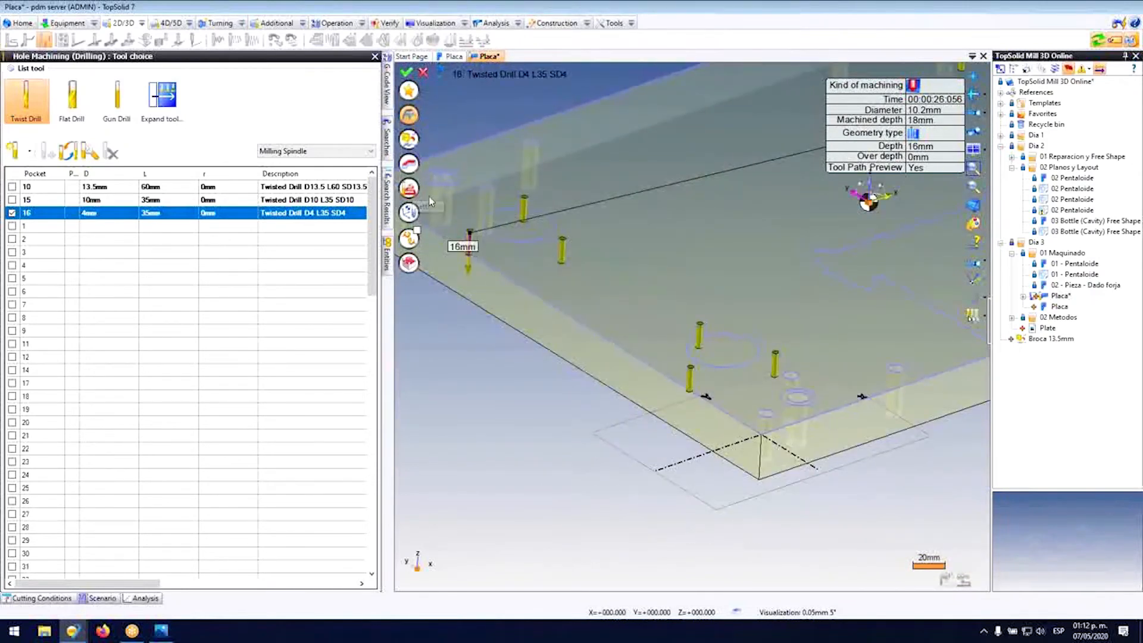
click(405, 73)
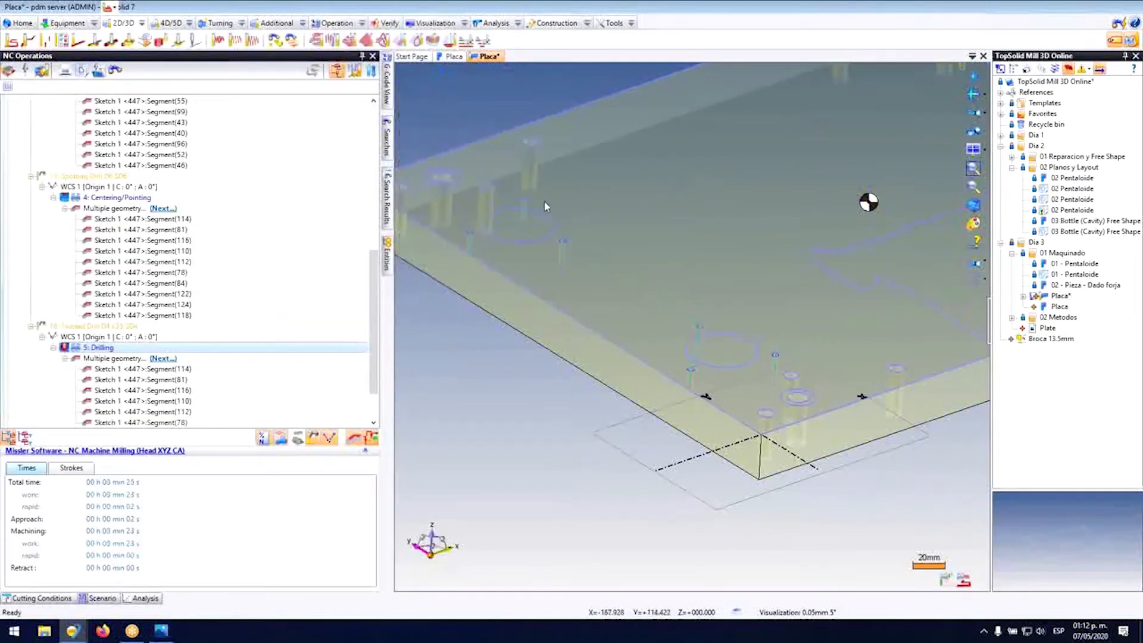
Step: Paste a copy of the small-hole Drilling operation below it and open the copy for editing
scroll(554, 258, up, 5)
scroll(555, 258, up, 1)
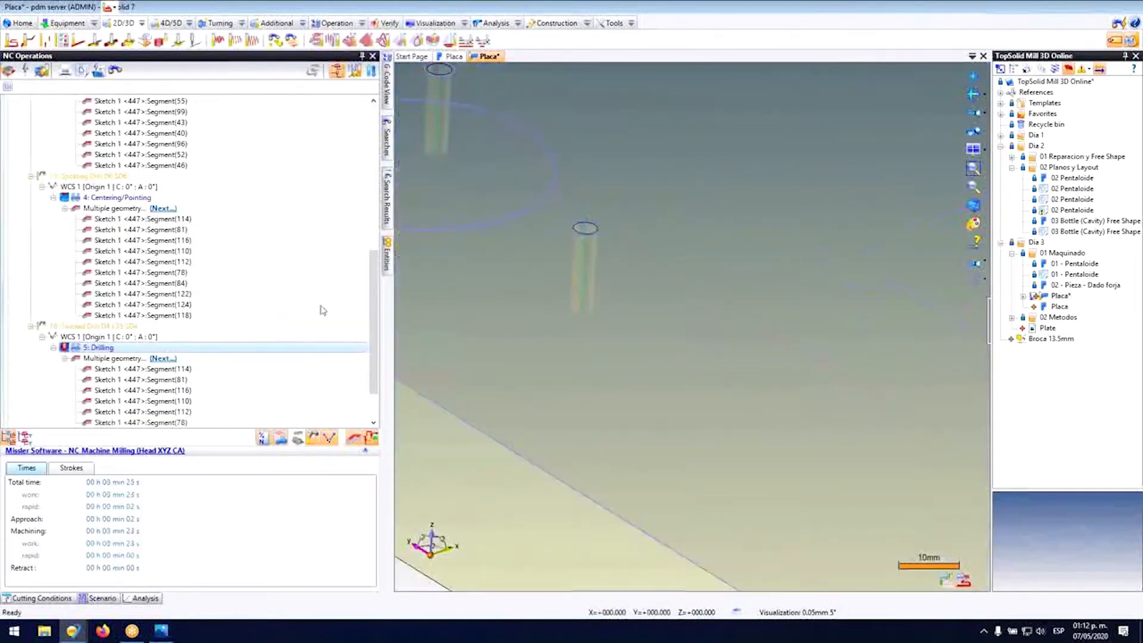
scroll(131, 348, down, 2)
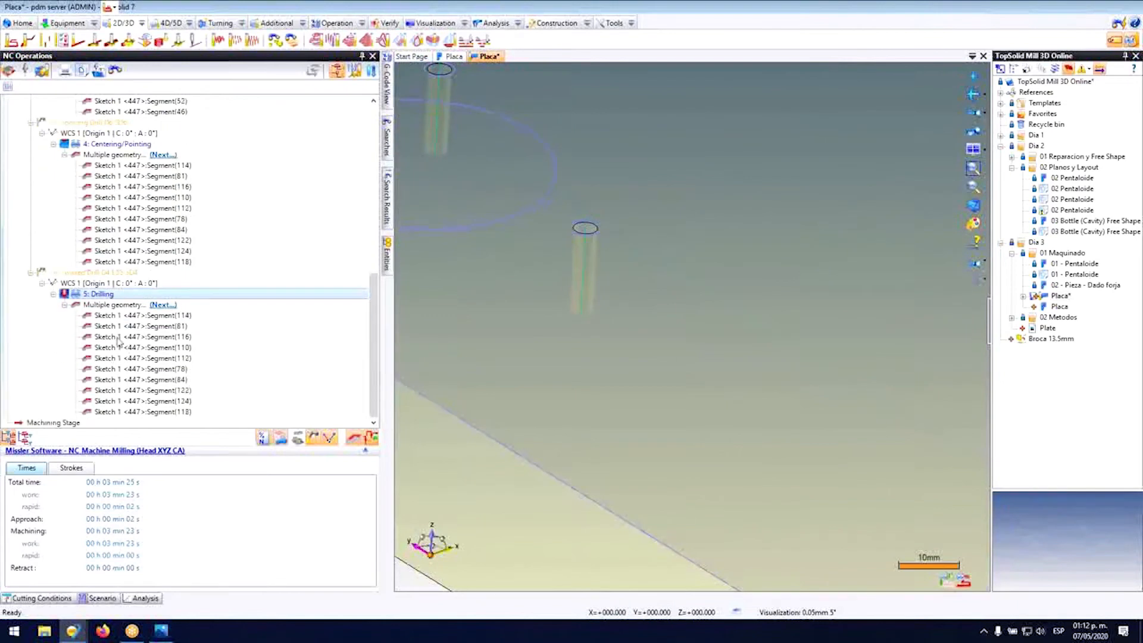
click(98, 296)
key(ctrl+c)
key(ctrl+v)
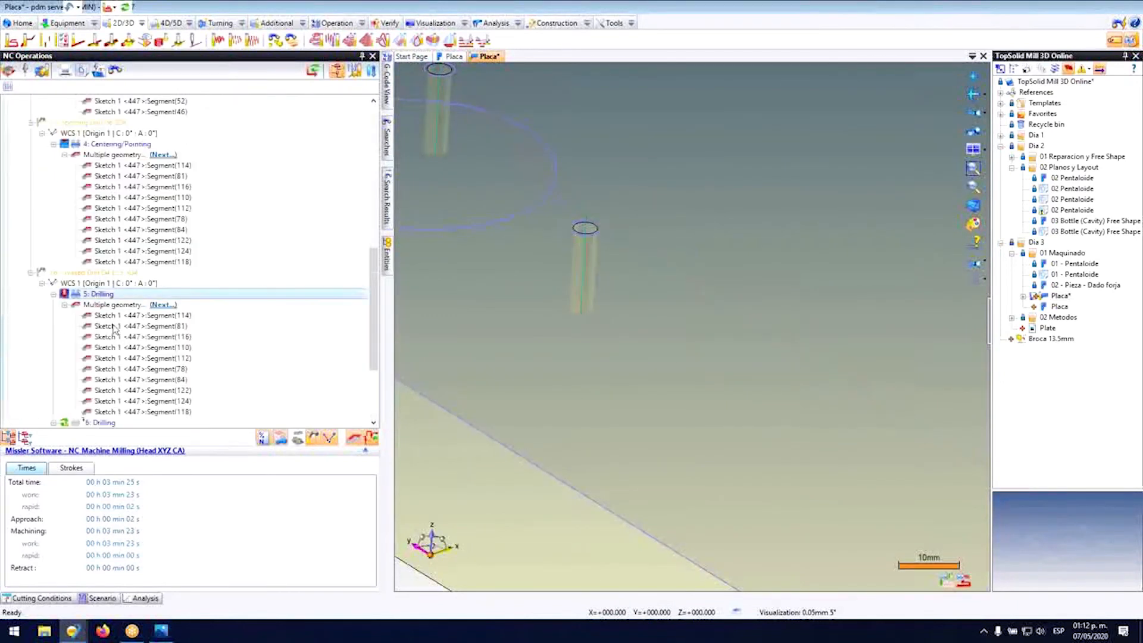
scroll(98, 316, down, 3)
double_click(97, 326)
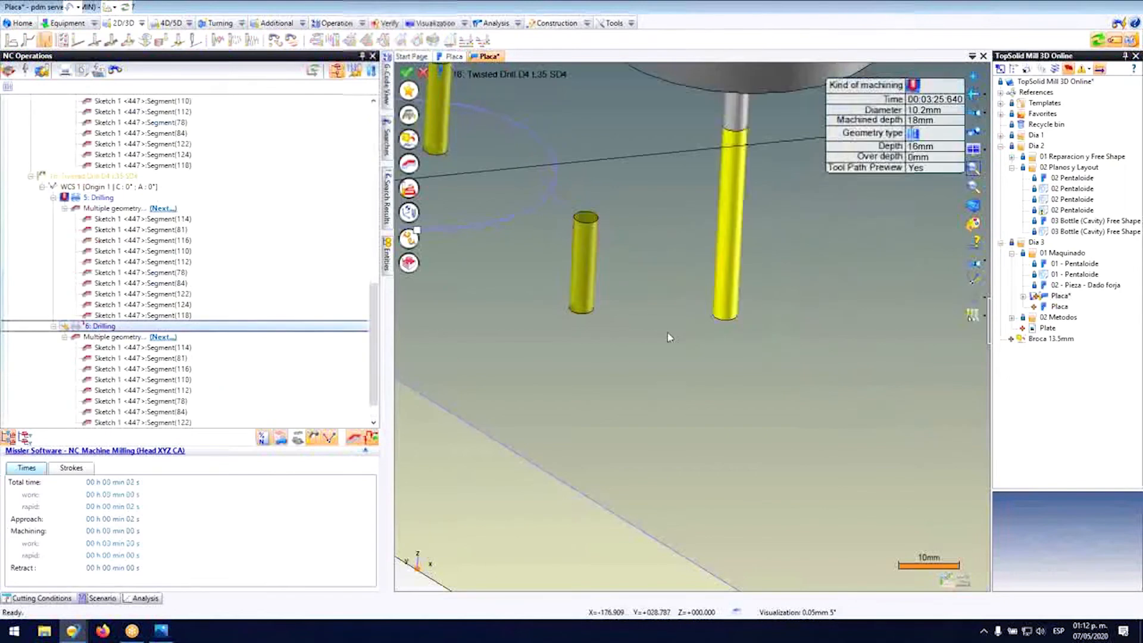
Step: Change the copied operation's kind of machining to Tapping and set its depth to 15 mm
click(914, 87)
click(945, 85)
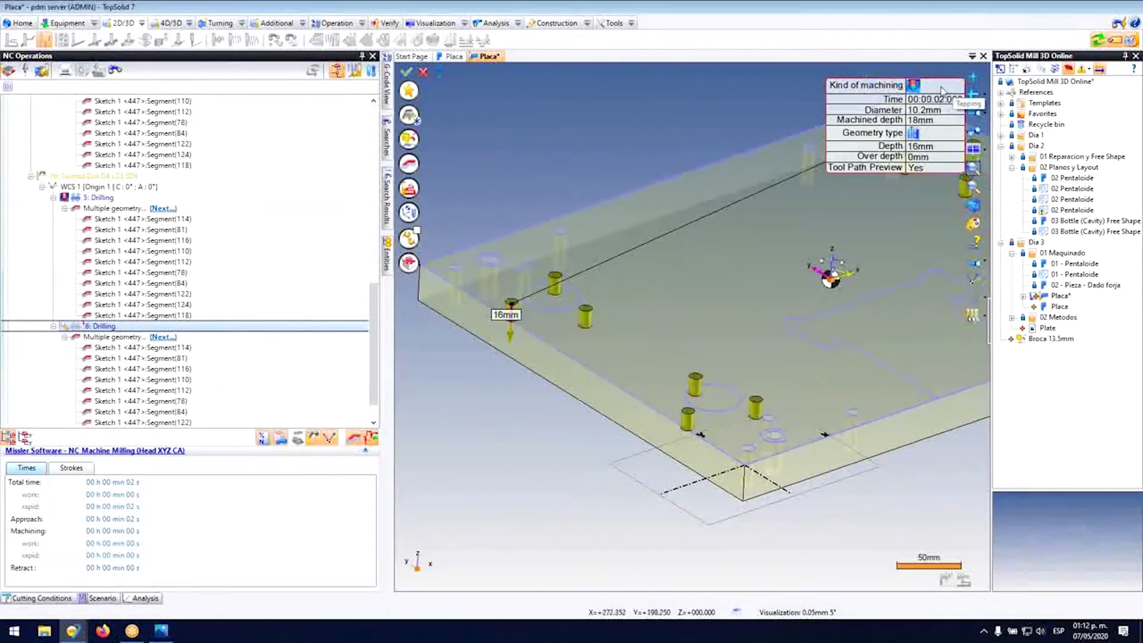
click(922, 149)
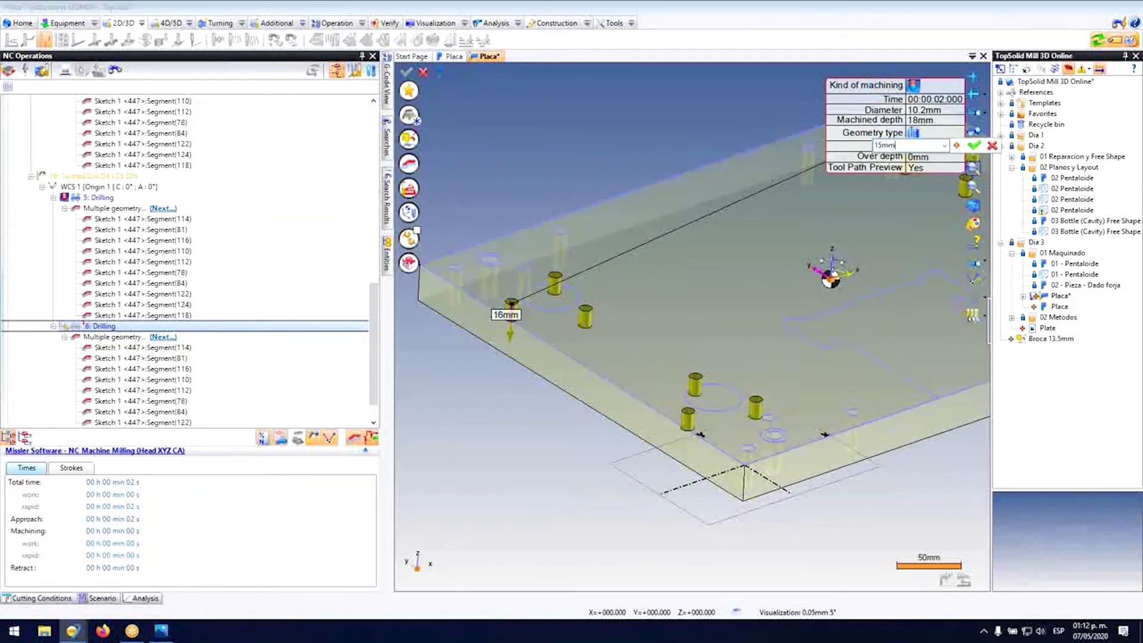
text(15mm)
key(Return)
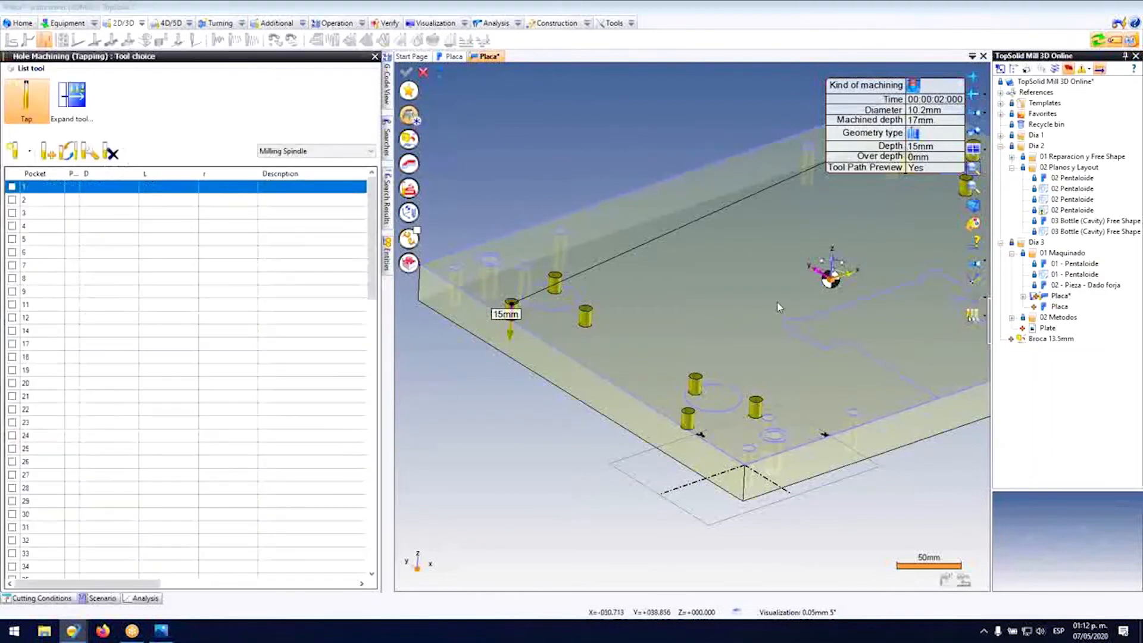
Step: Create a 5 mm tap with 1.5 mm pitch and 30 mm length in pocket 20, reloading cutting conditions and replacing the copied operation's drill
click(12, 385)
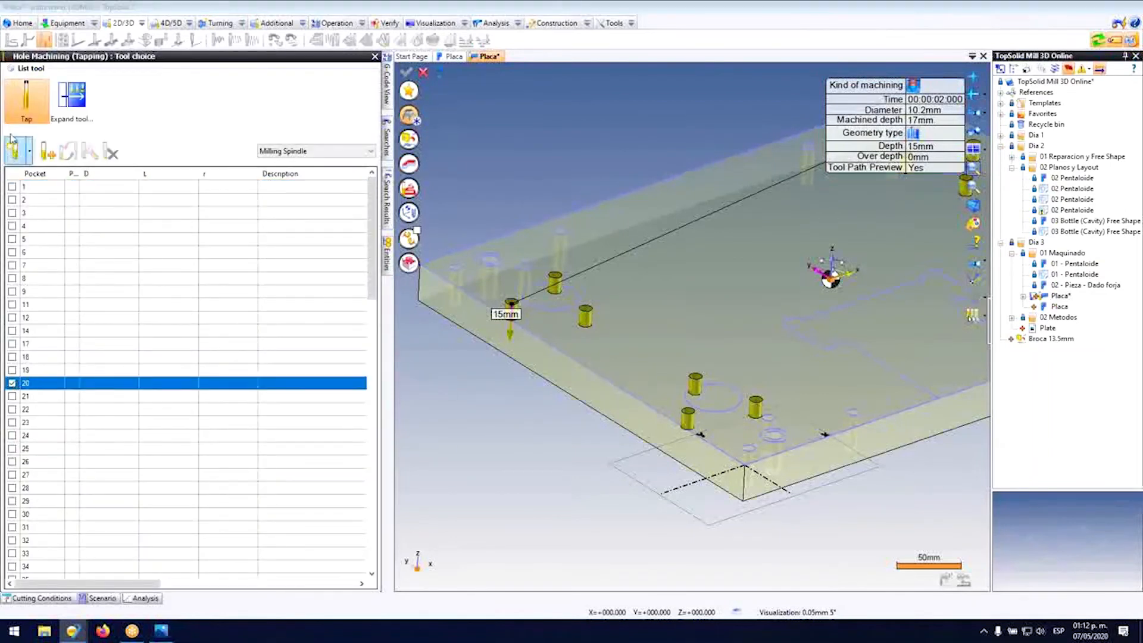
click(17, 112)
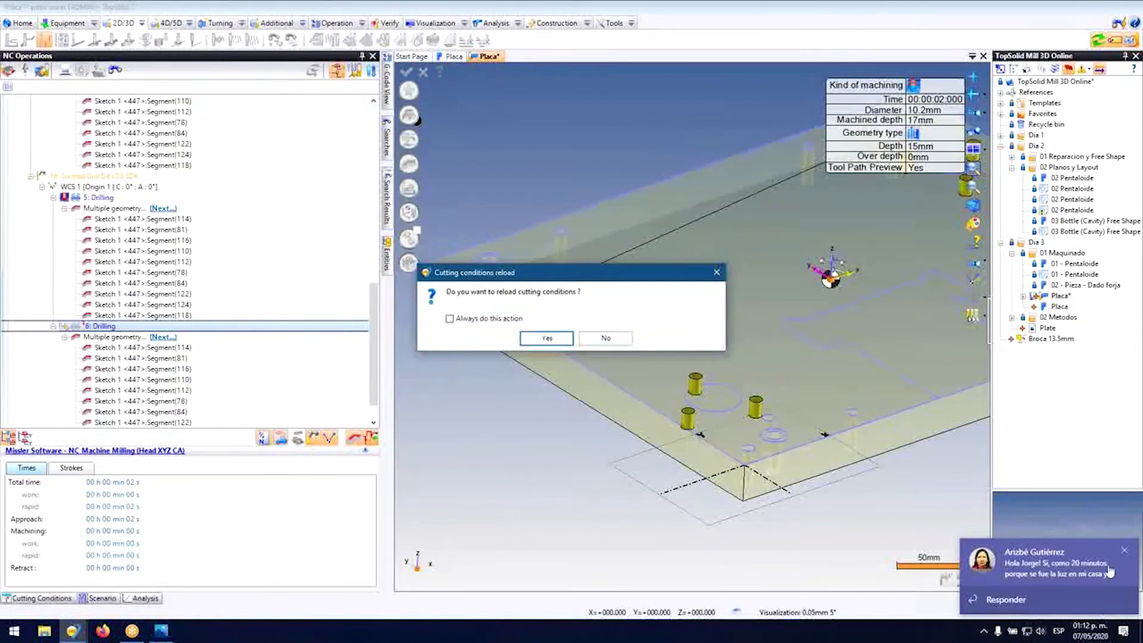
click(1125, 554)
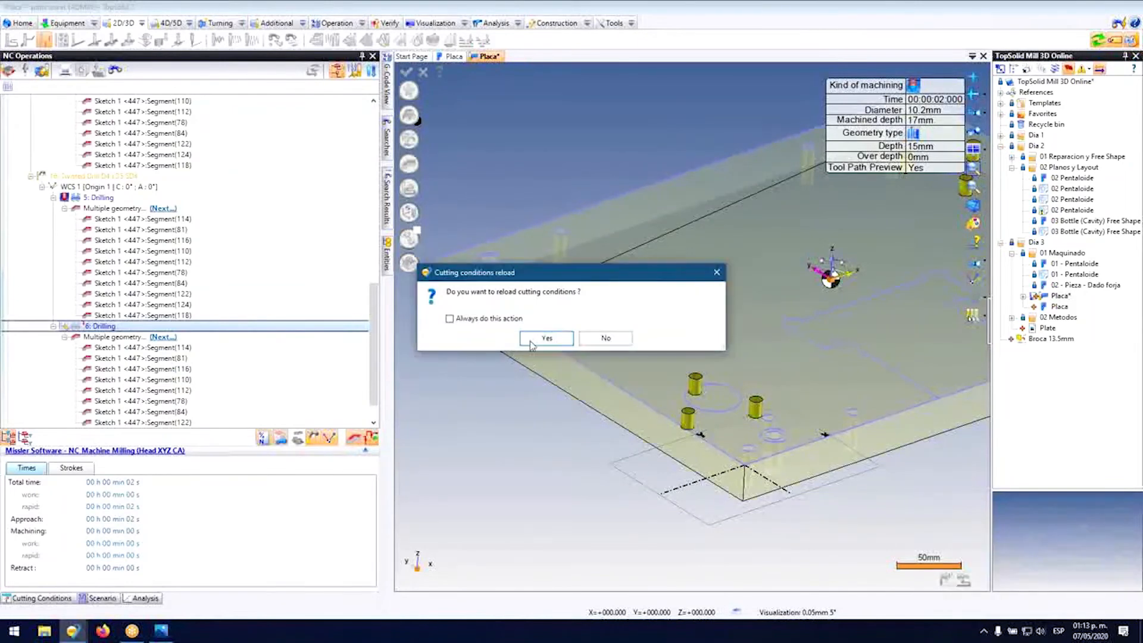
click(532, 342)
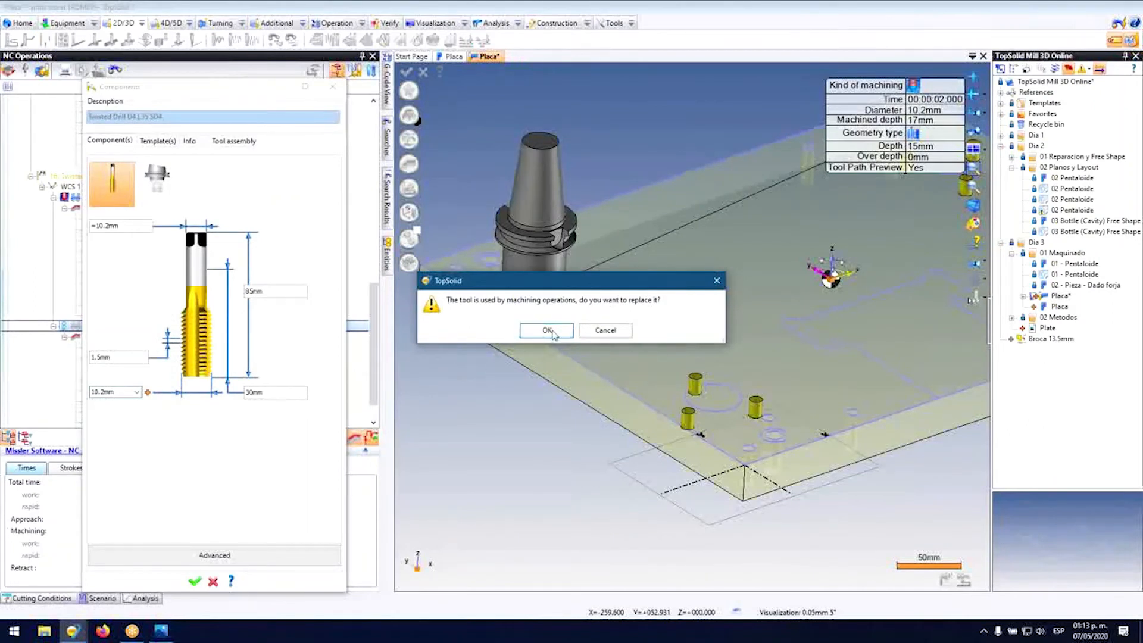
click(547, 330)
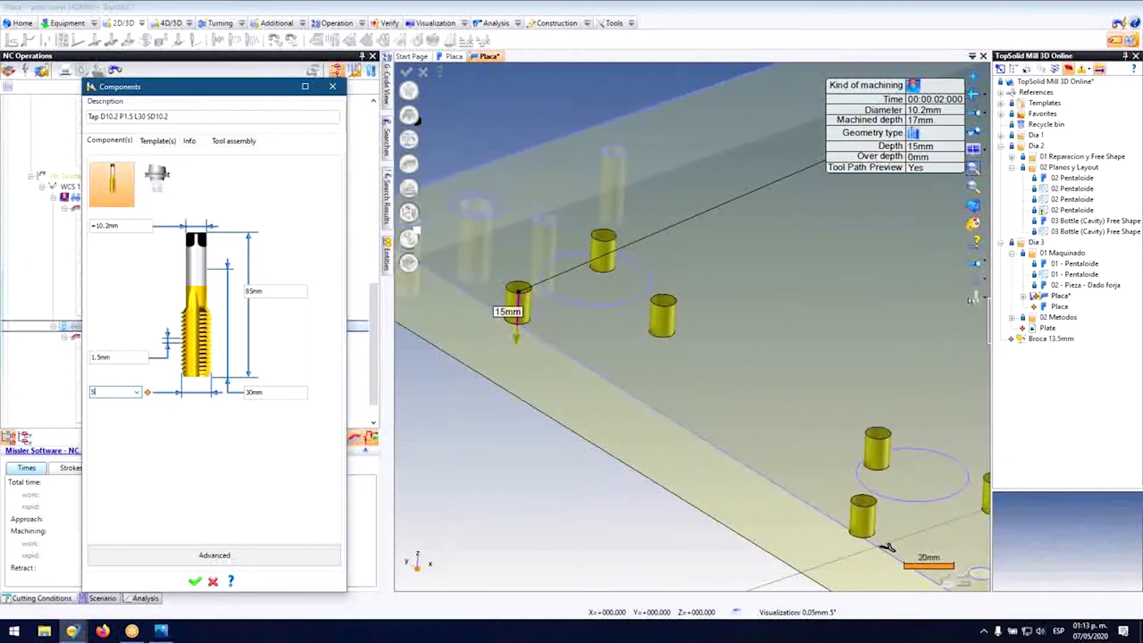
click(277, 393)
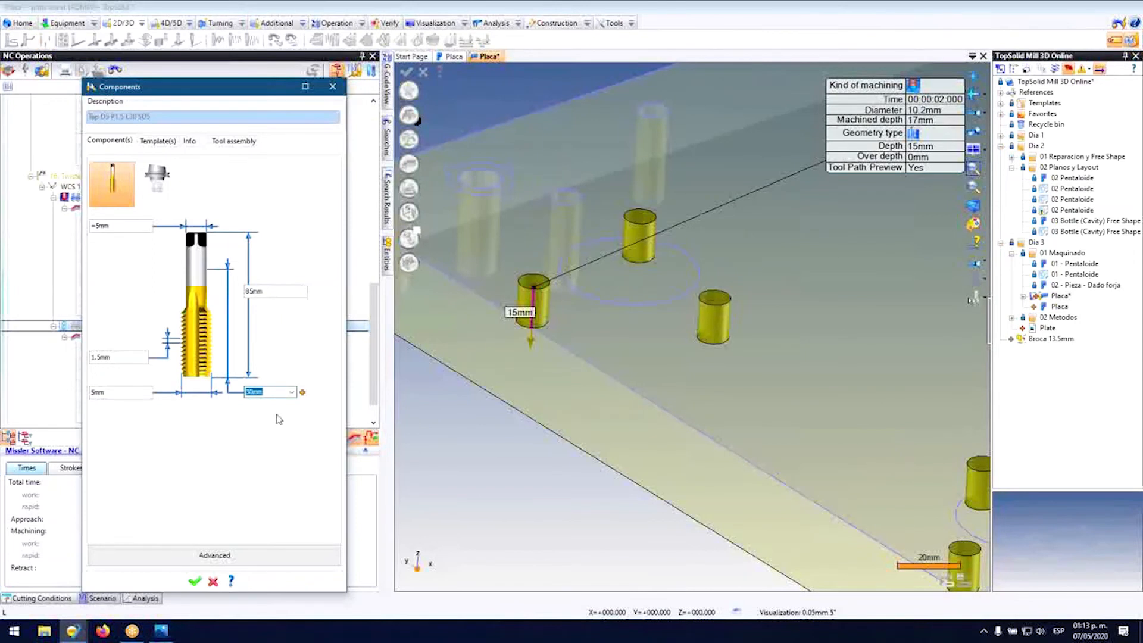
click(195, 582)
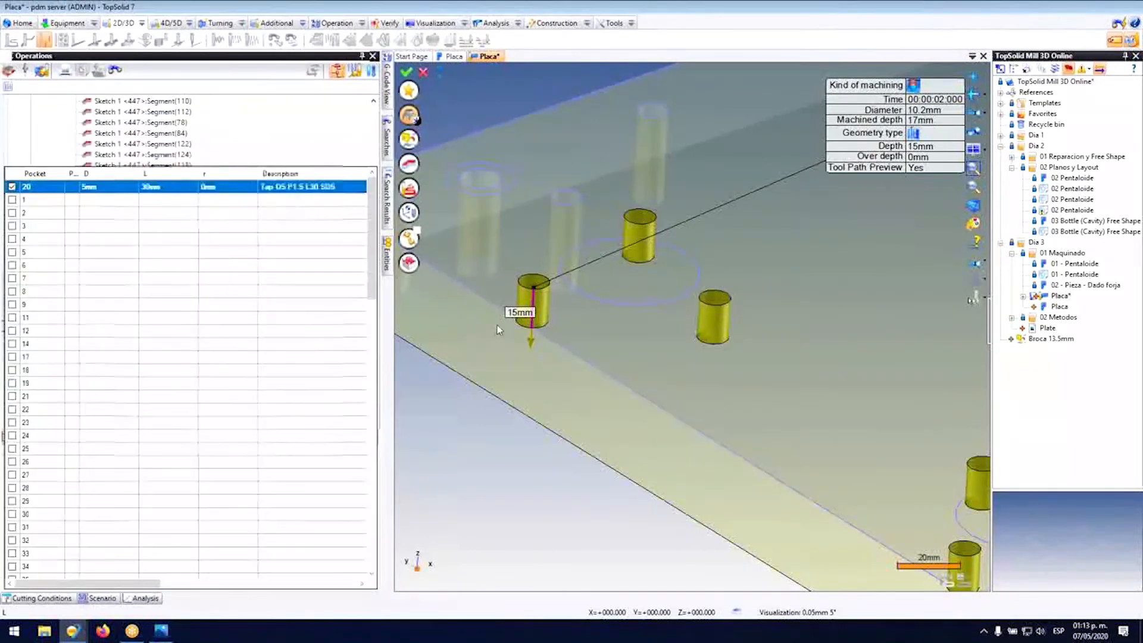
Step: Check the tap against the small holes, validate the Tapping operation and inspect its paths on the plate
click(532, 338)
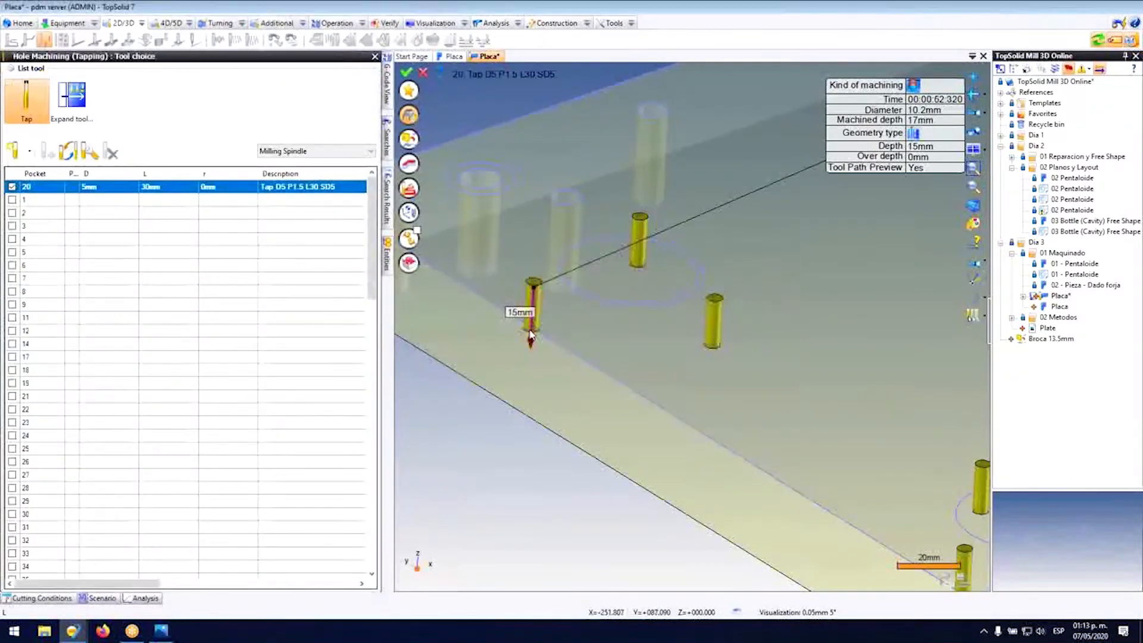
scroll(524, 301, up, 5)
scroll(527, 330, down, 5)
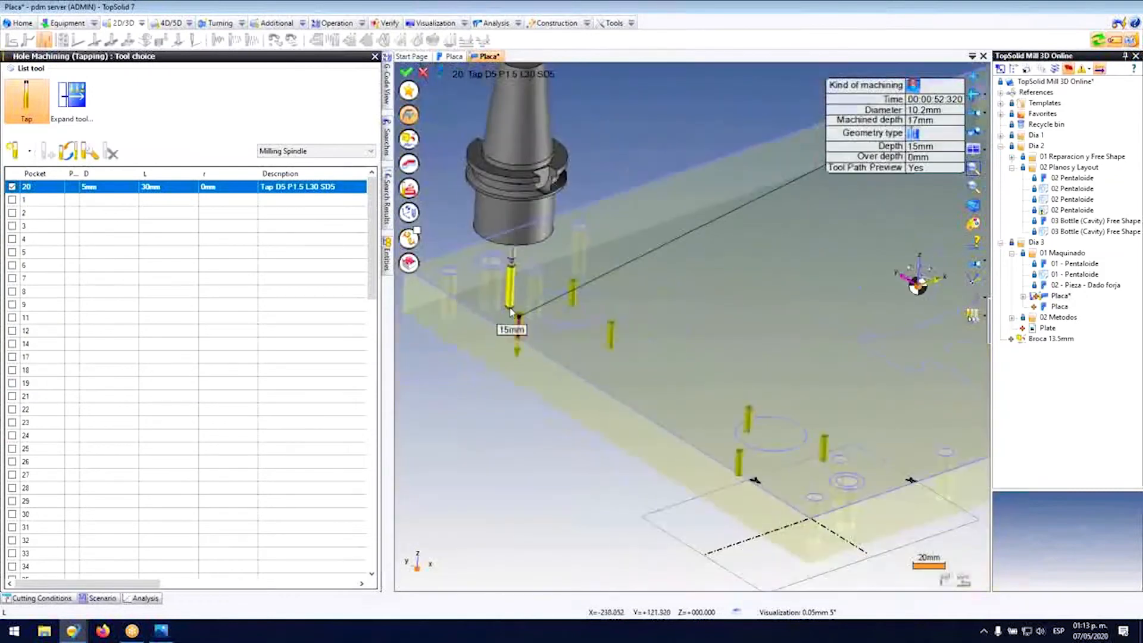
click(405, 71)
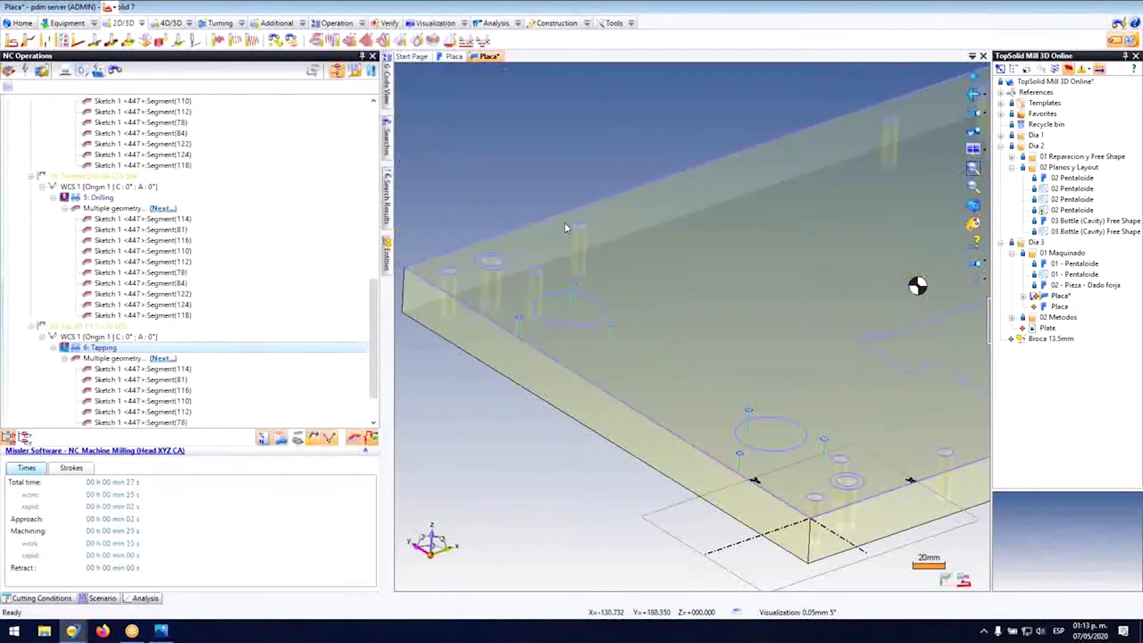
scroll(604, 322, up, 6)
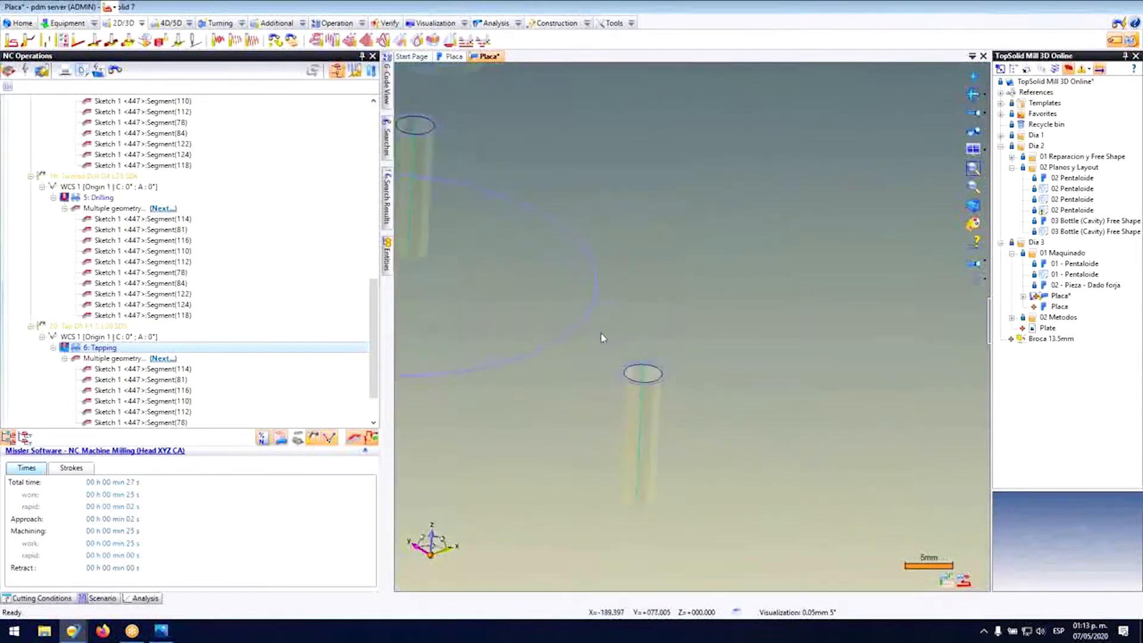
scroll(603, 337, down, 6)
scroll(105, 364, down, 2)
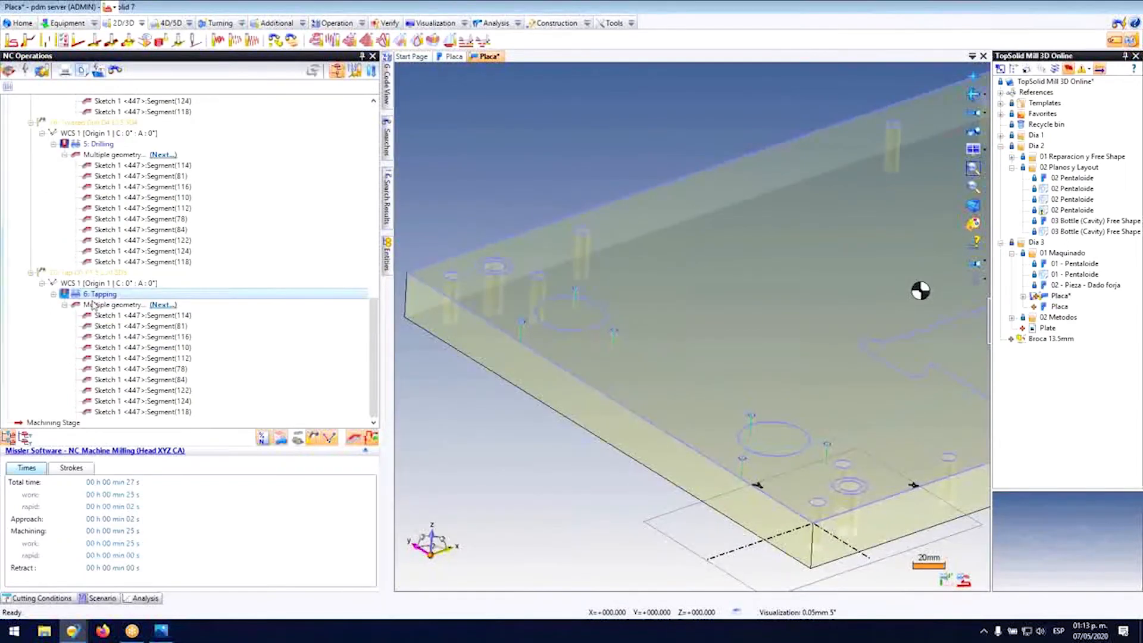
scroll(430, 318, down, 5)
scroll(519, 302, up, 4)
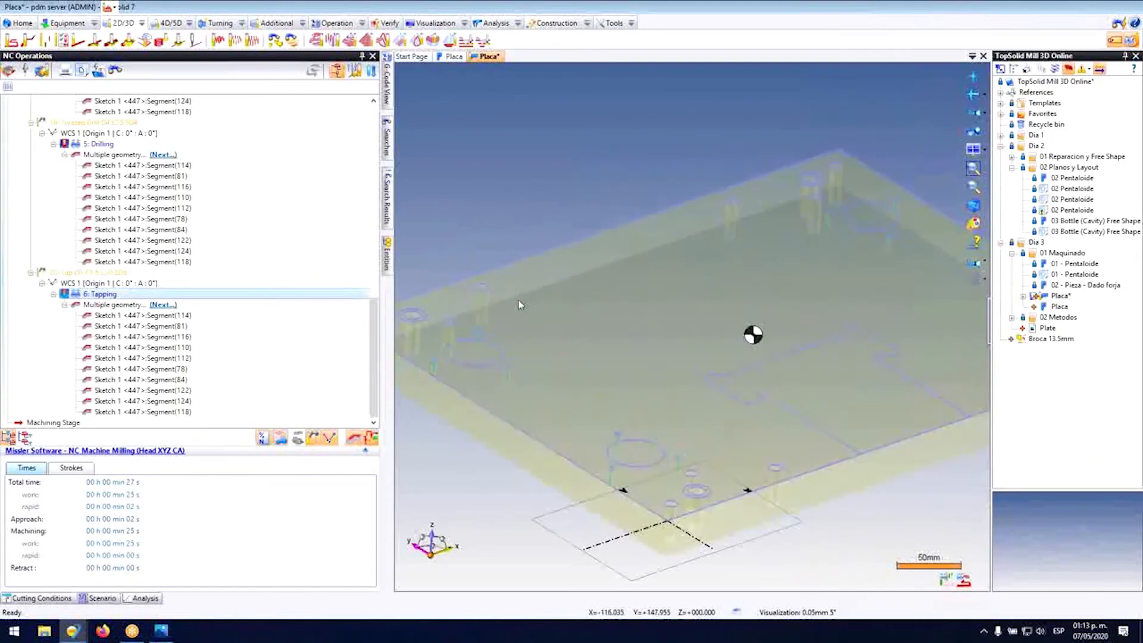
Step: Start a Hole Machining operation on the large circle between the tapped holes, using the existing 13.5 mm twisted drill from pocket 10
click(518, 221)
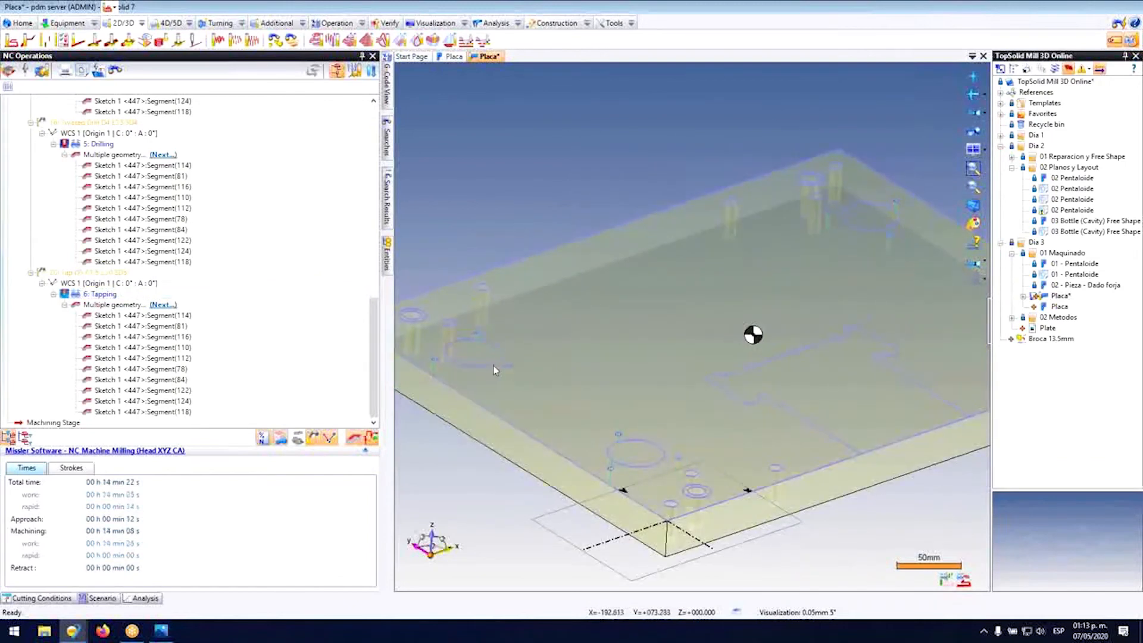
right_click(488, 369)
mouse_move(553, 289)
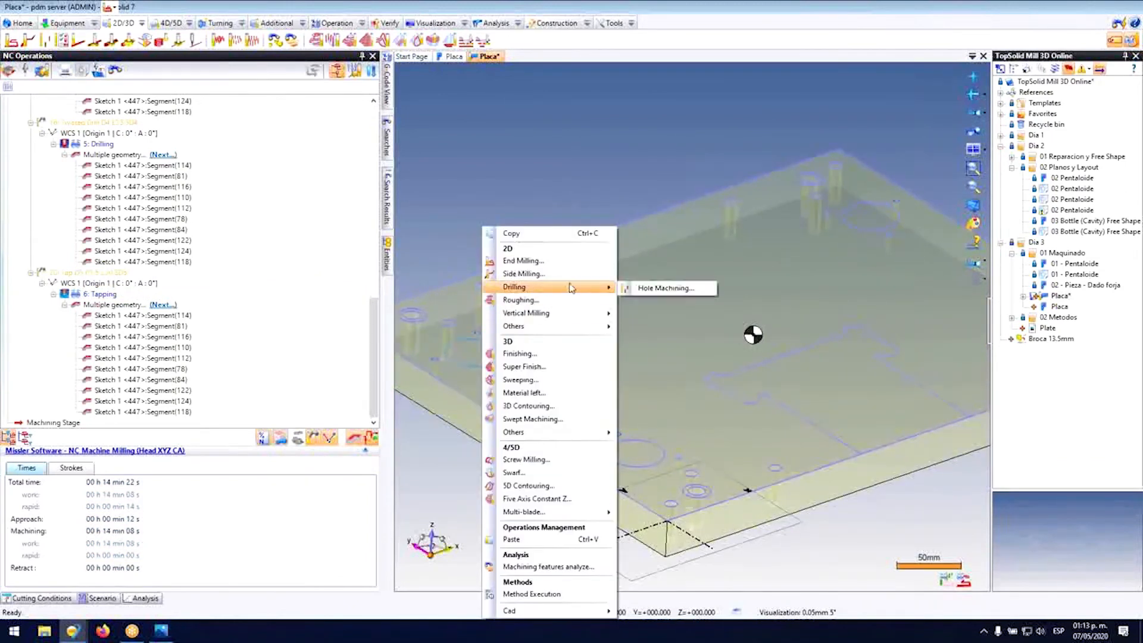
click(662, 288)
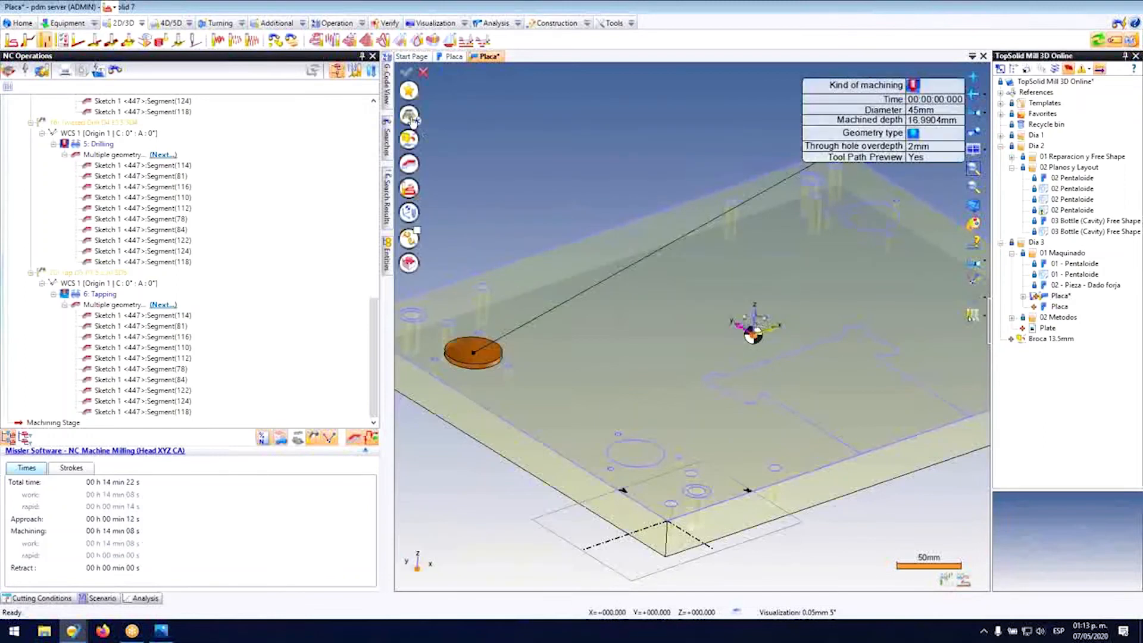
click(410, 116)
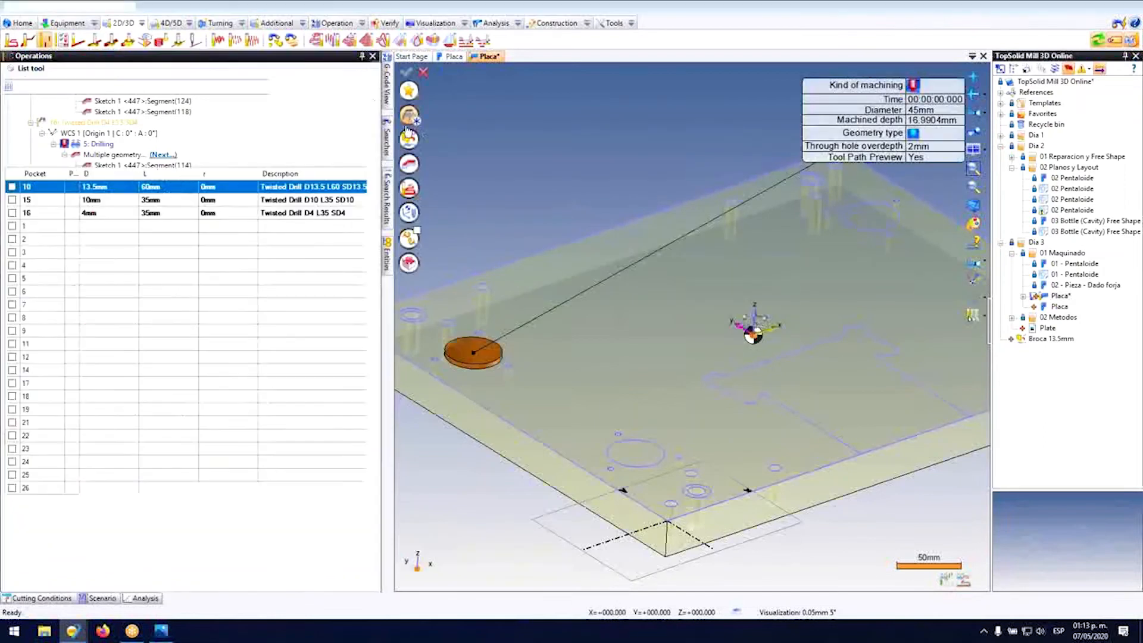
click(12, 187)
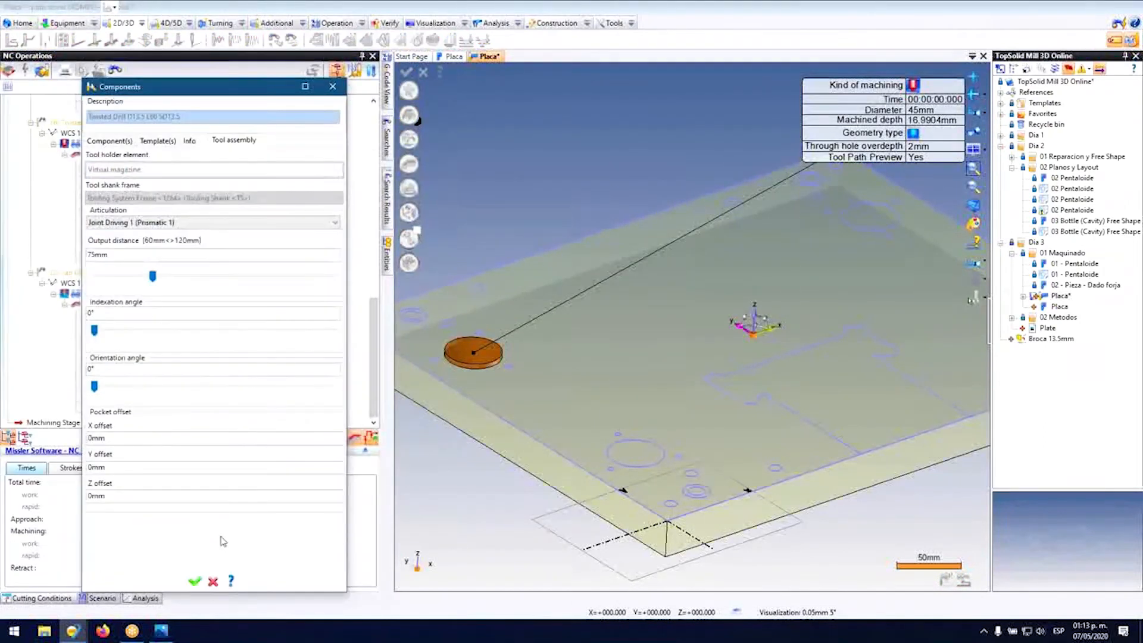
click(194, 581)
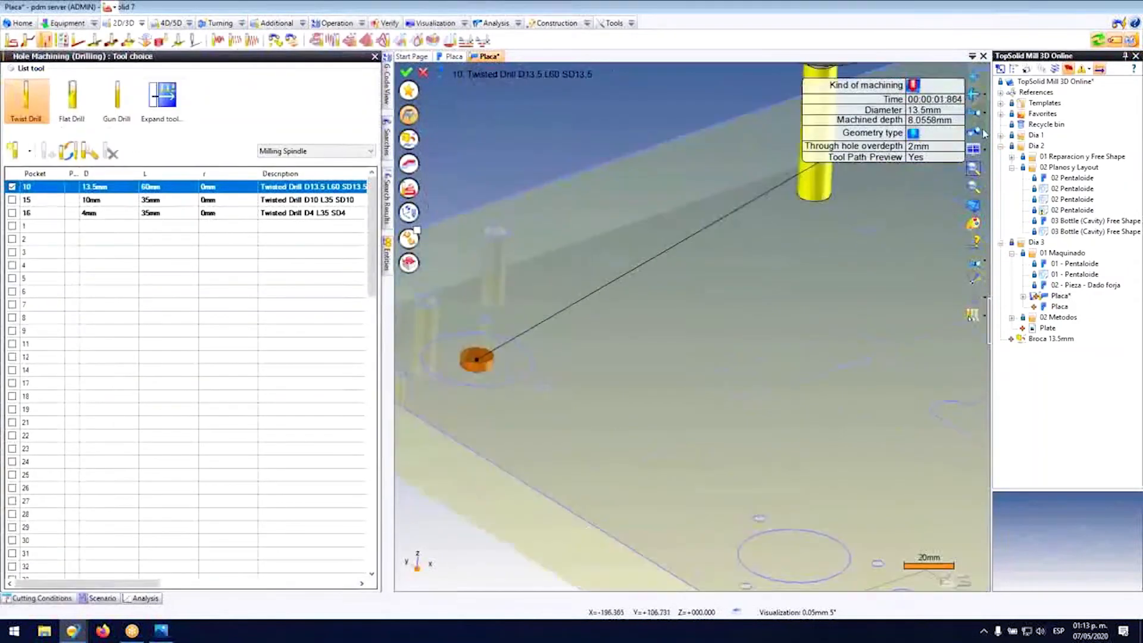
Step: Set the hole geometry type to through stock and add all circles of the same diameter and depth to the geometry
click(912, 135)
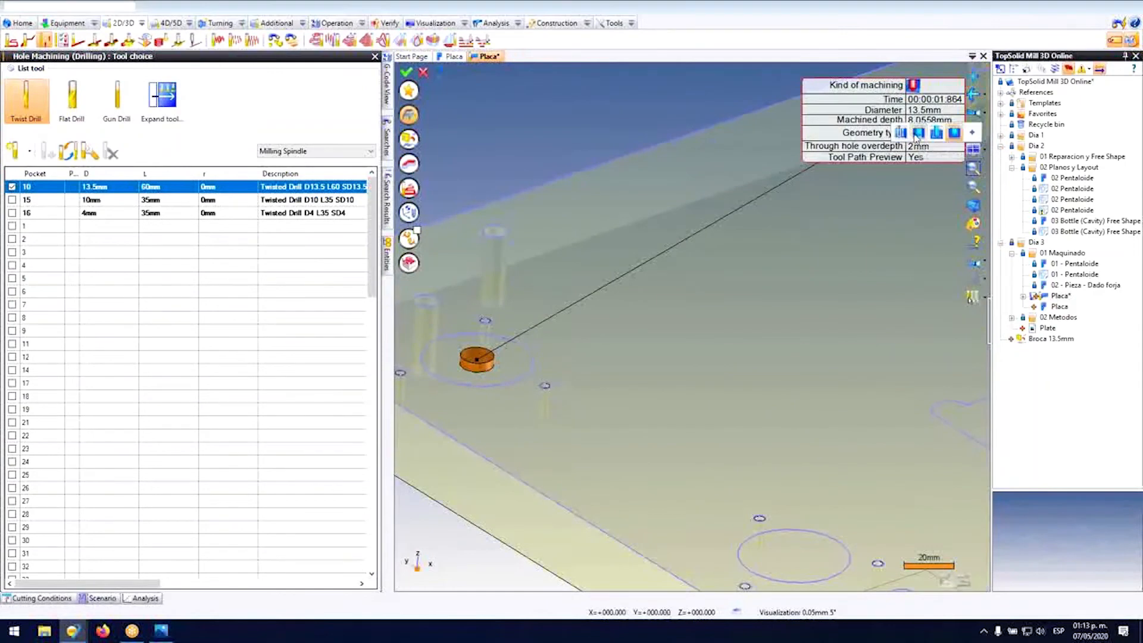
click(924, 142)
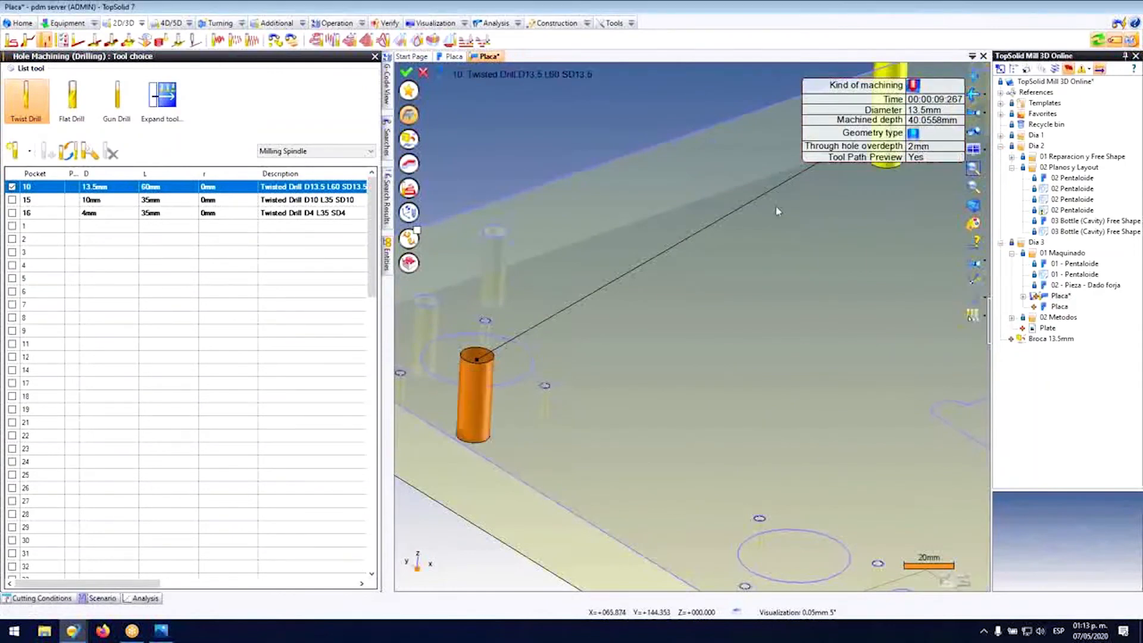
click(408, 168)
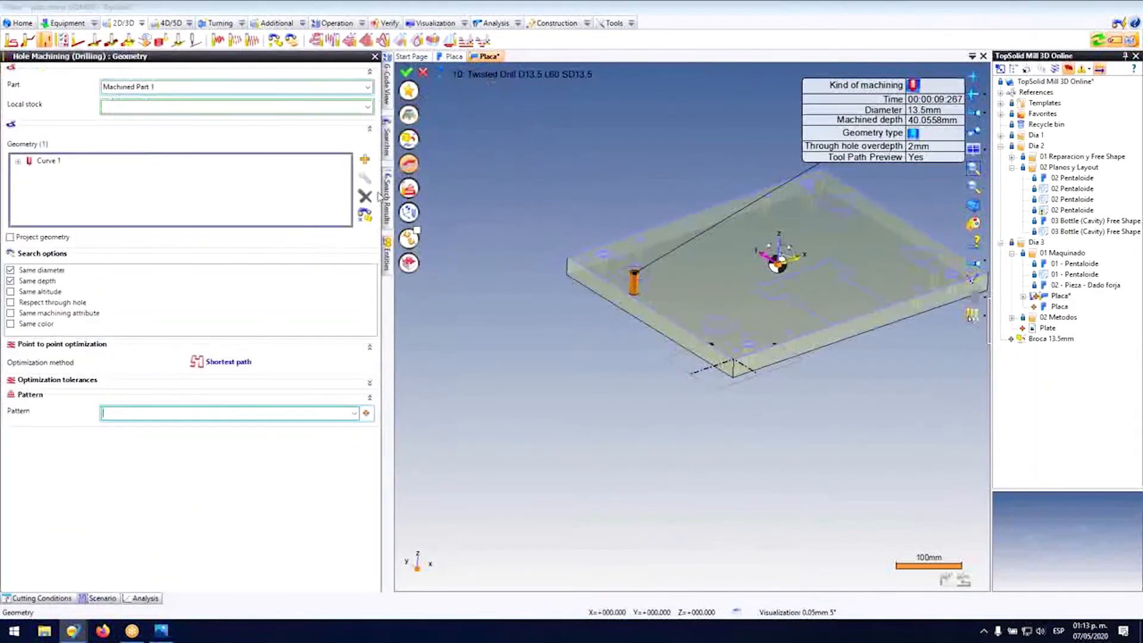
click(363, 216)
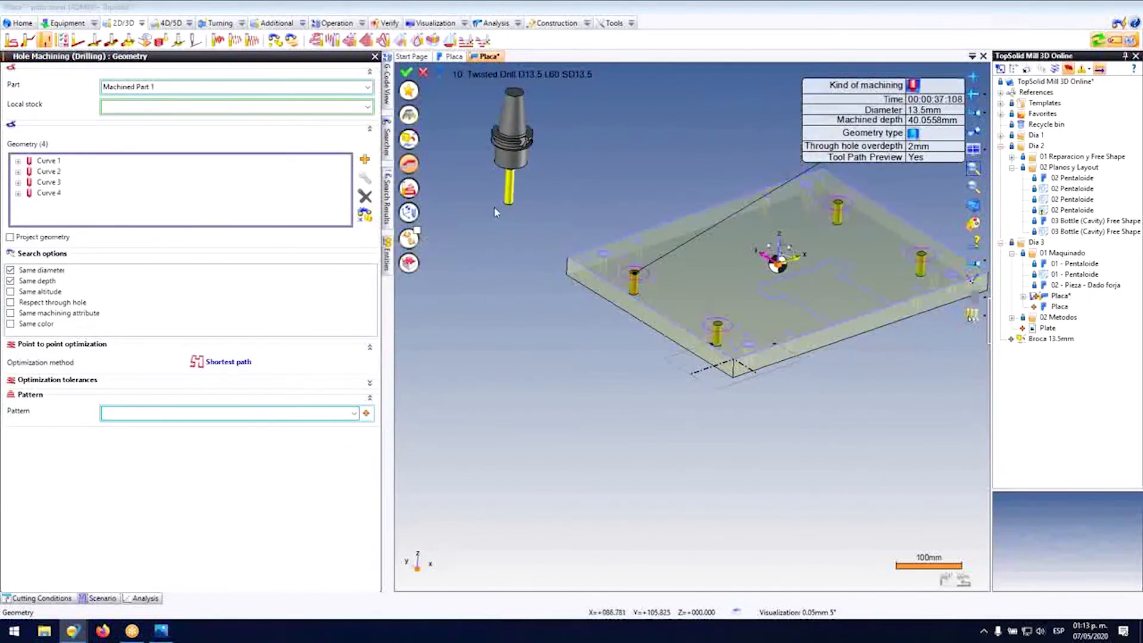
Step: Review the cutting conditions of the 13.5 mm twisted drill, including spindle rate, feed rate and coolant mode
click(407, 72)
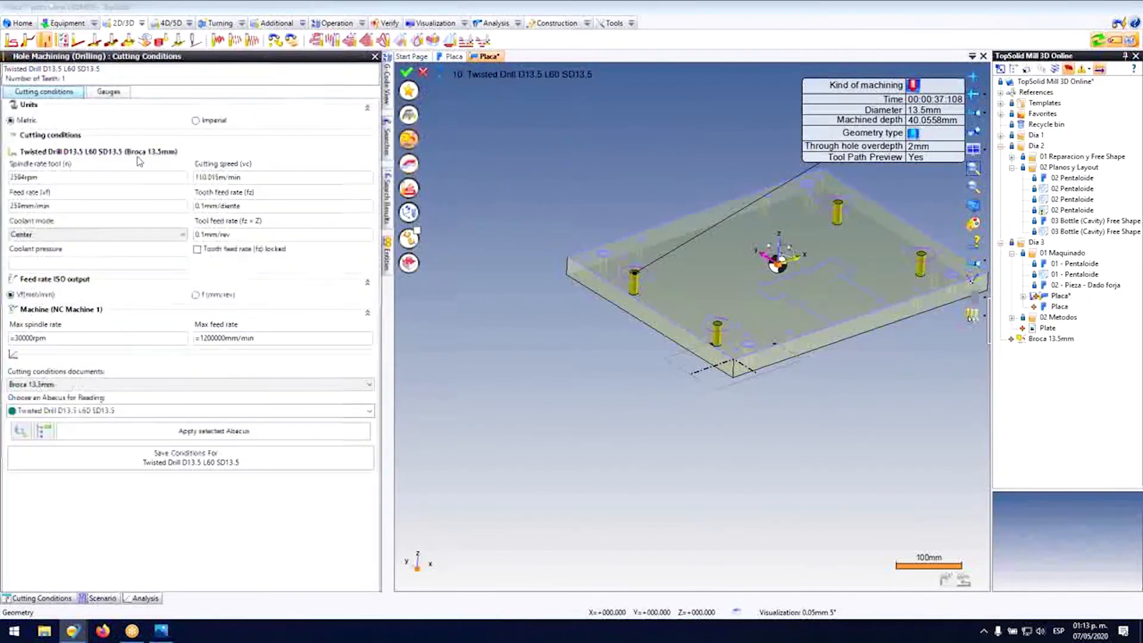
key(Tab)
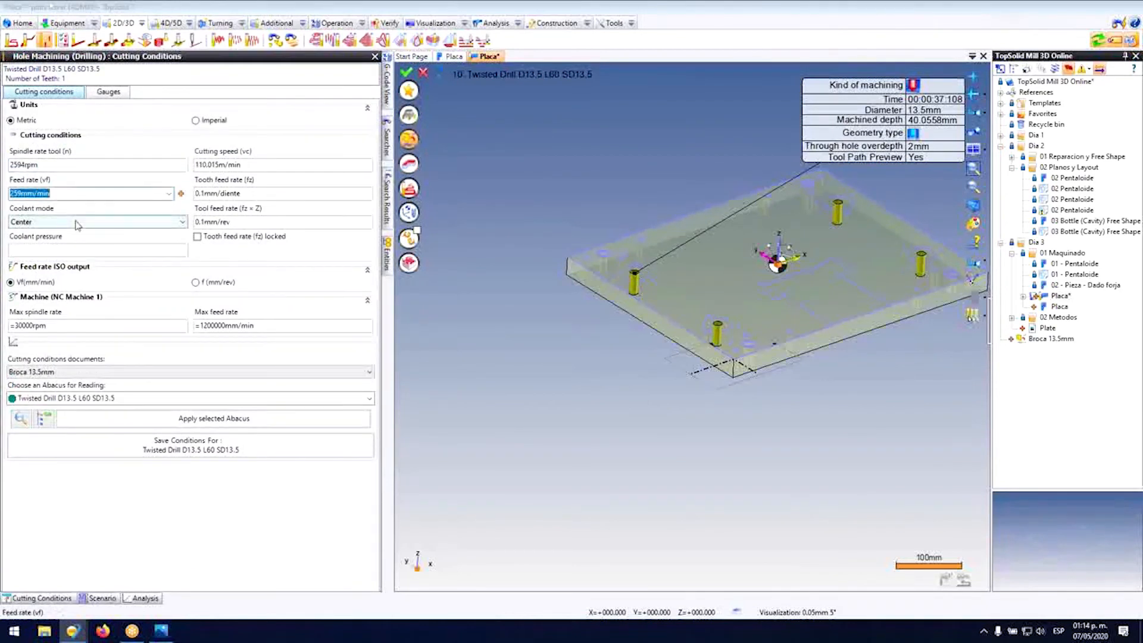
click(78, 222)
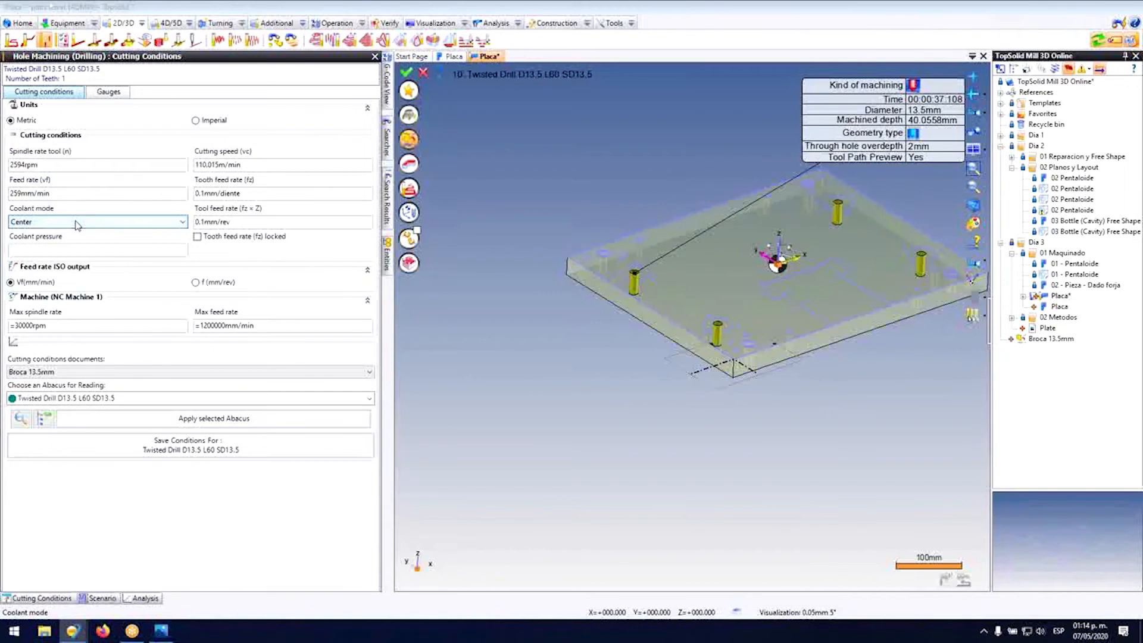
Step: Enable Chip Breaking with the Pecking cycle for the large-circle drilling and validate the operation
click(409, 191)
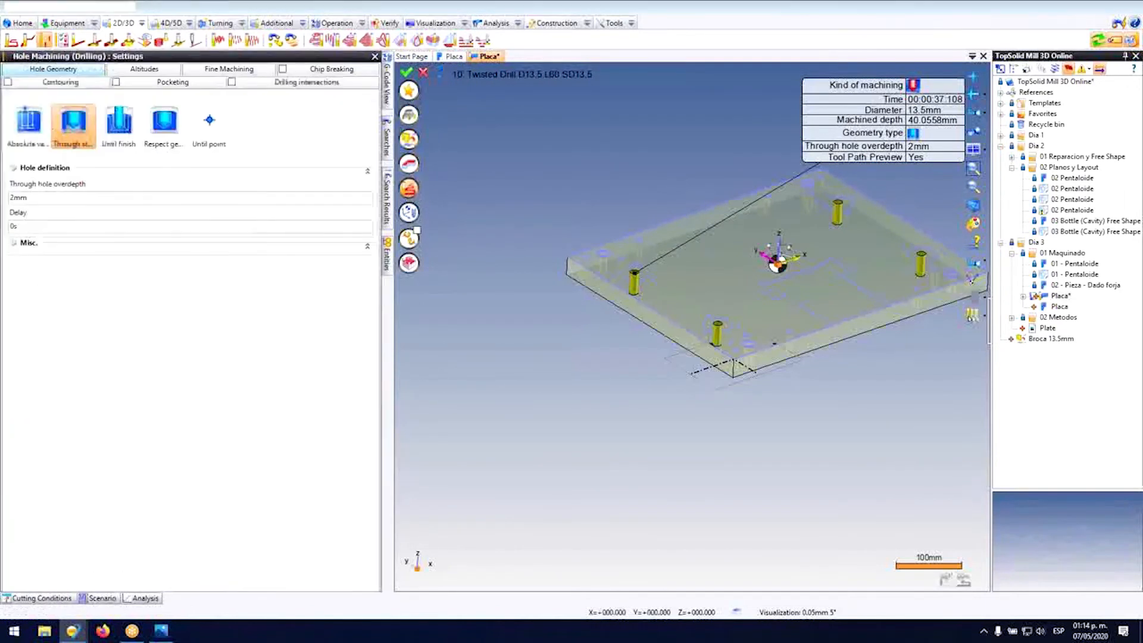
scroll(560, 227, up, 2)
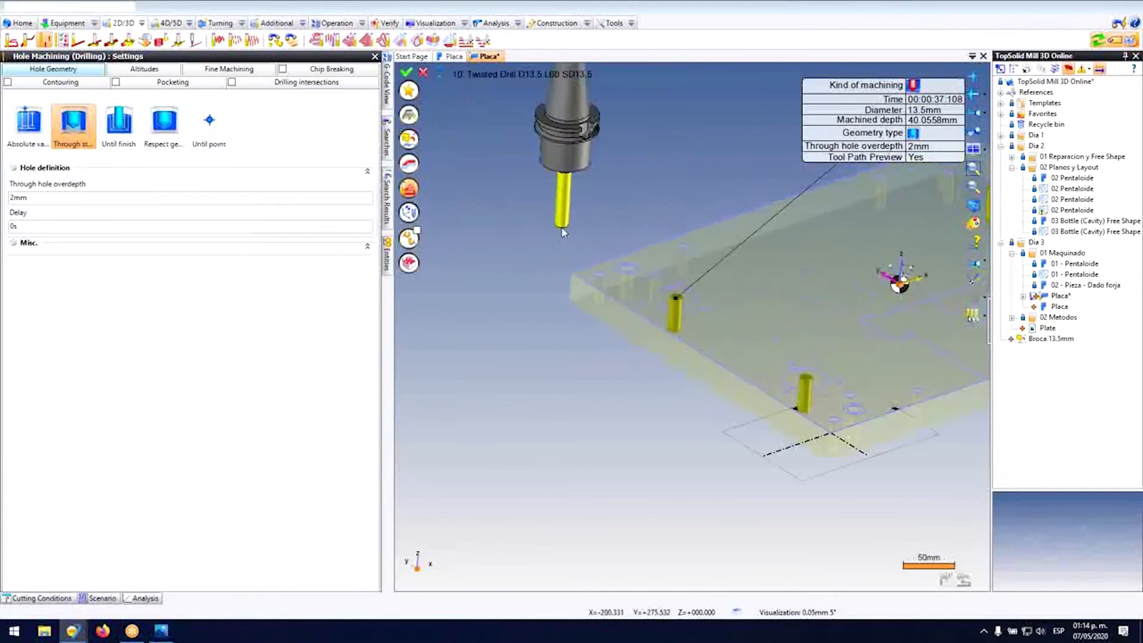
scroll(715, 298, up, 3)
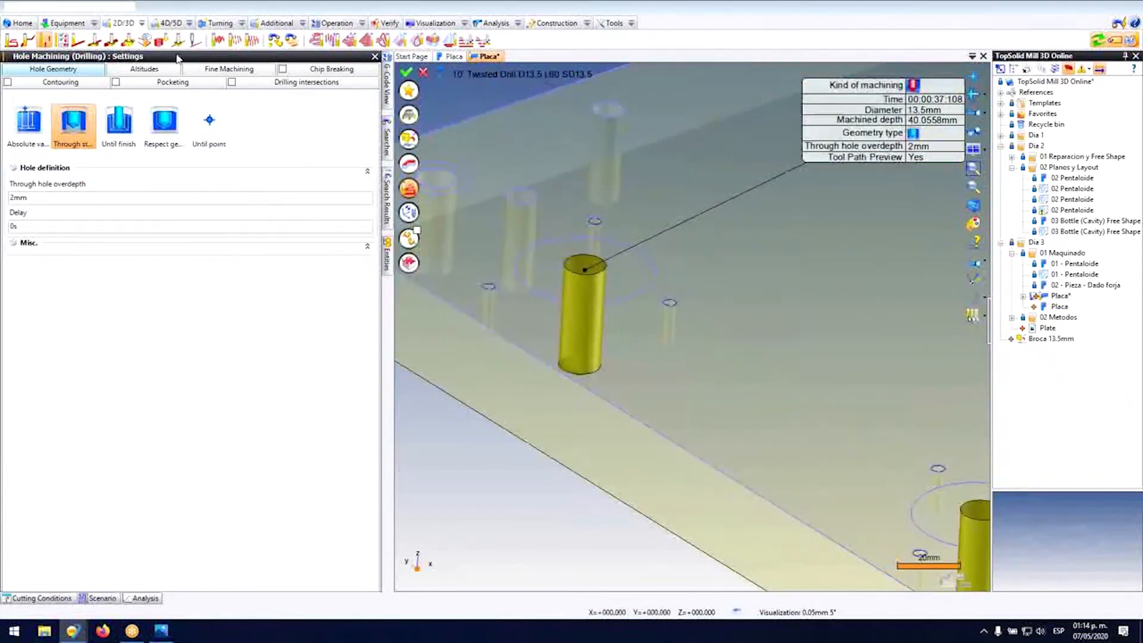
click(309, 70)
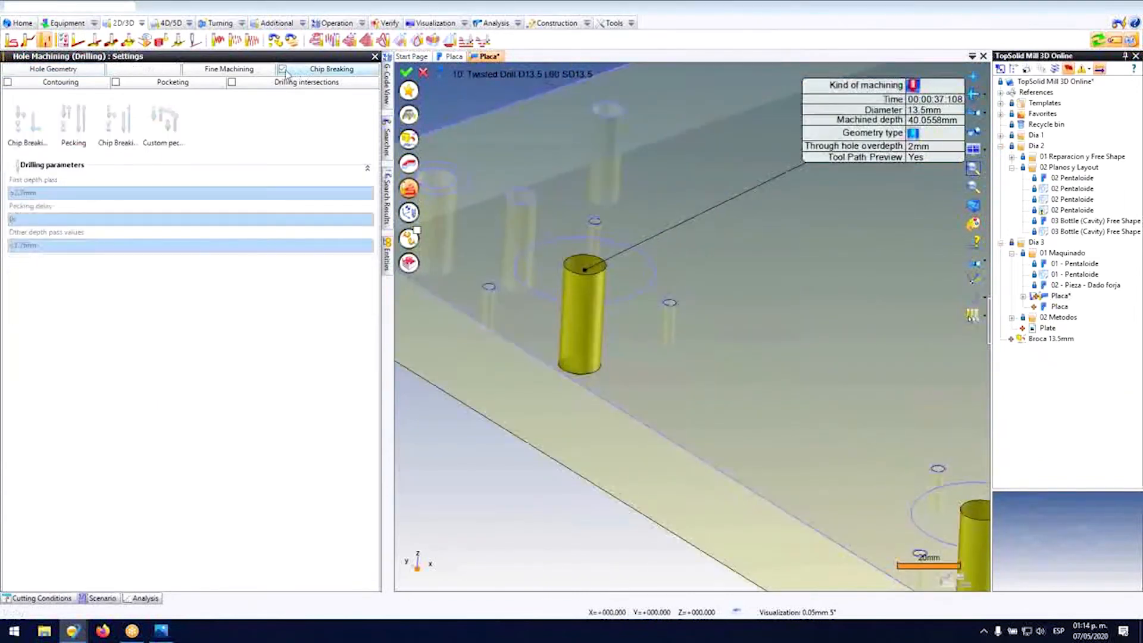
scroll(555, 263, down, 3)
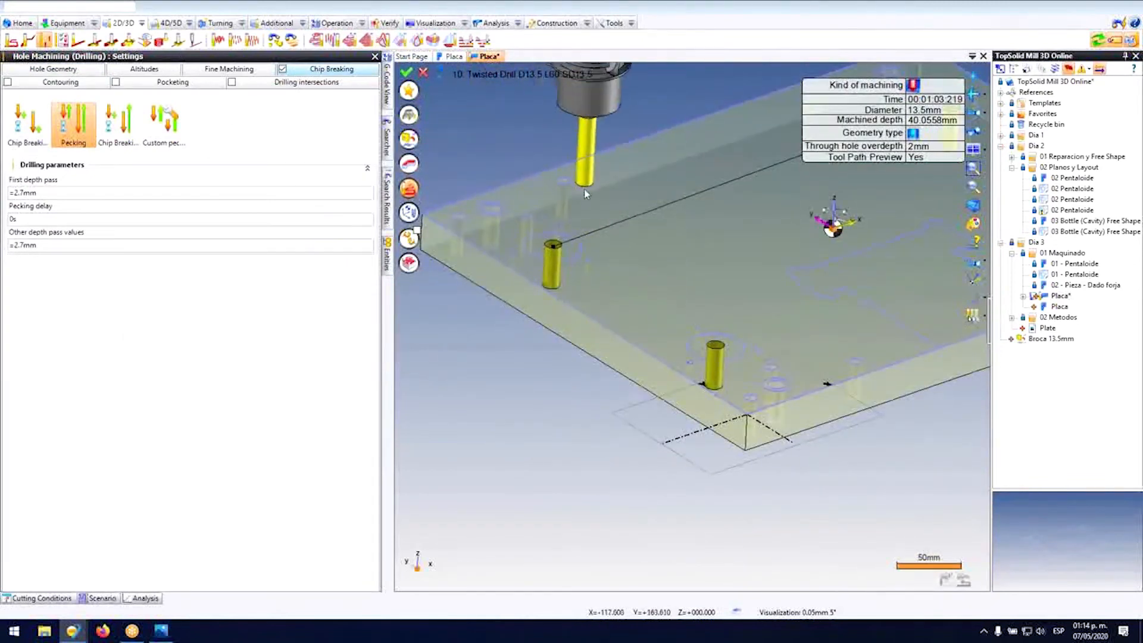
click(406, 72)
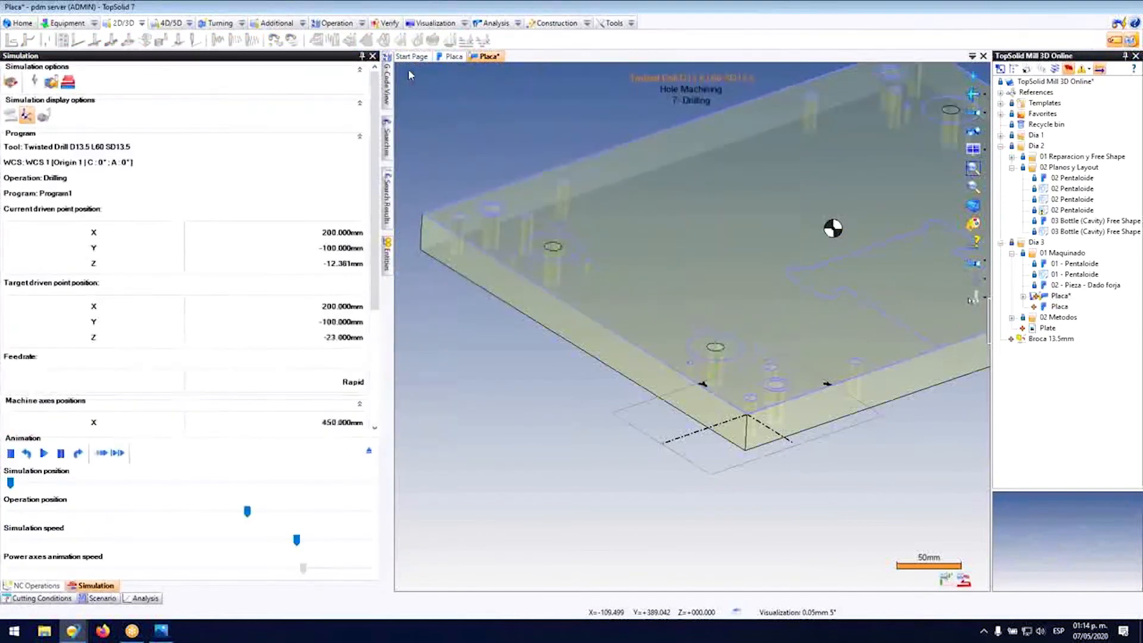
Step: Duplicate the 13.5 mm Drilling operation and set up the copy with pocketing enabled and a 45 mm diameter
scroll(612, 89, down, 2)
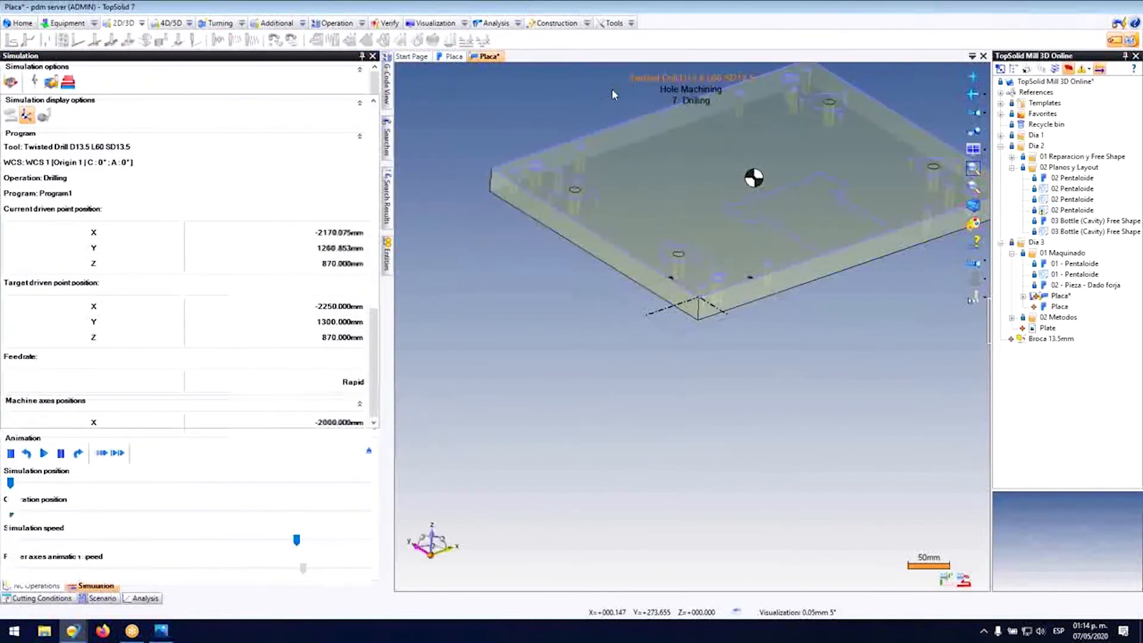
scroll(568, 182, up, 1)
scroll(572, 186, up, 3)
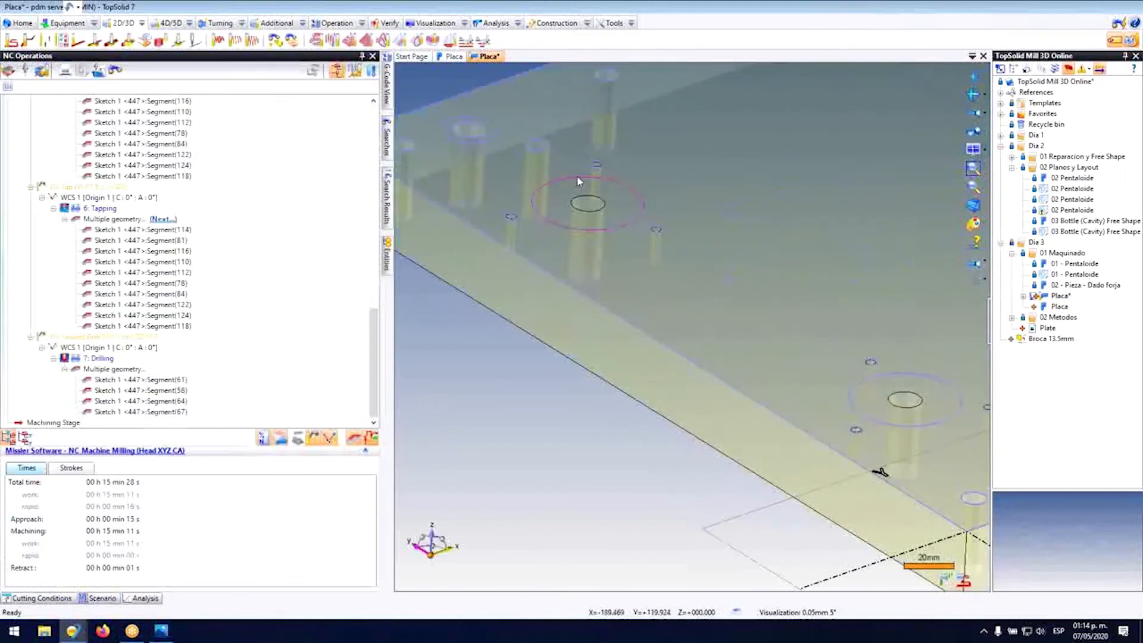
right_click(573, 174)
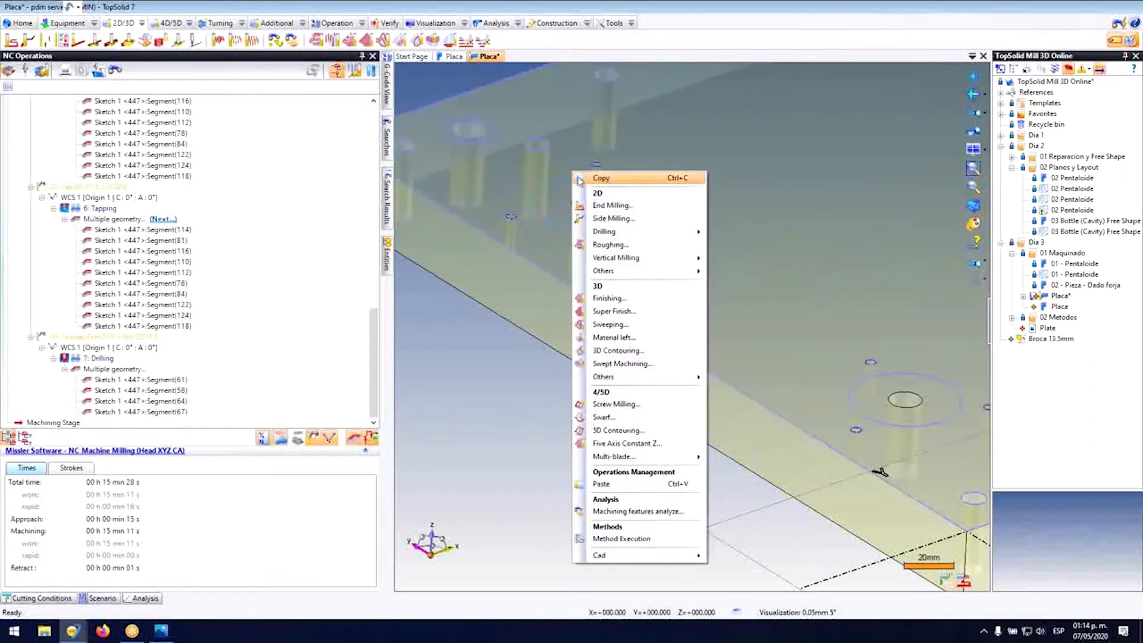
click(100, 359)
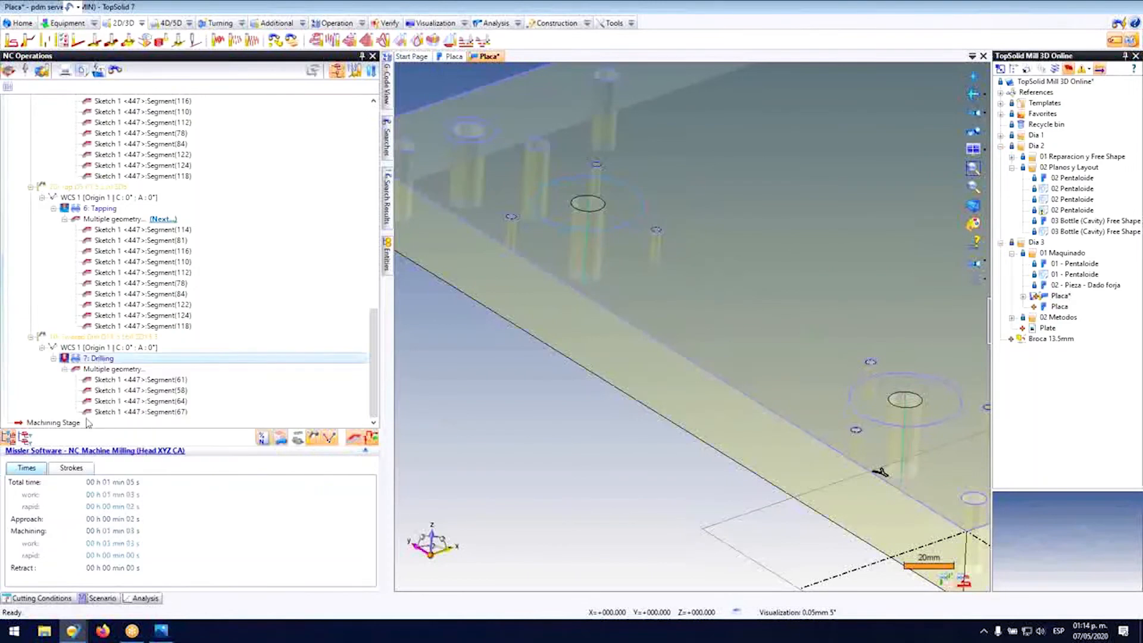
key(ctrl+v)
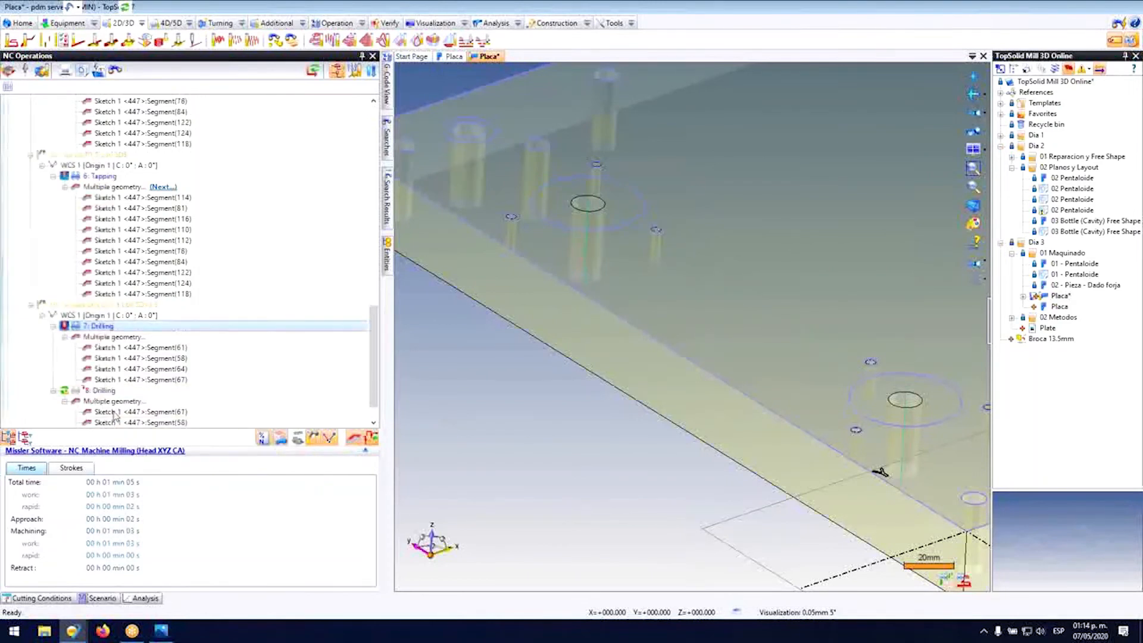
double_click(99, 360)
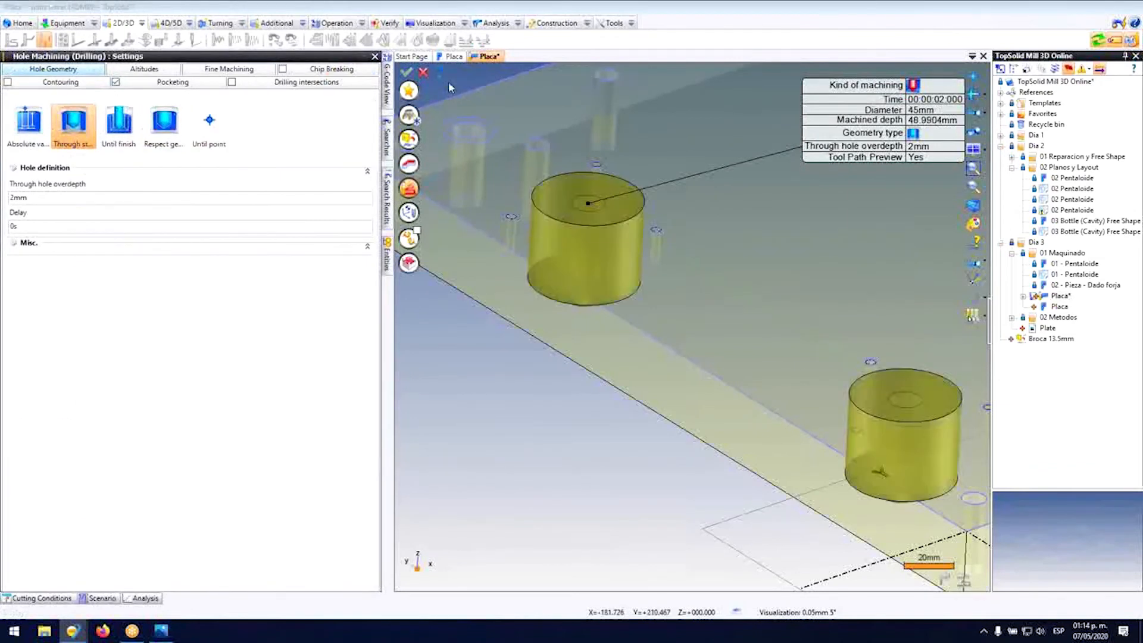
Step: Replace the copied operation's drill with a new side mill in pocket 2: 1/2 in diameter, 1.5 in cutting length, 2.5 in overall length
click(410, 115)
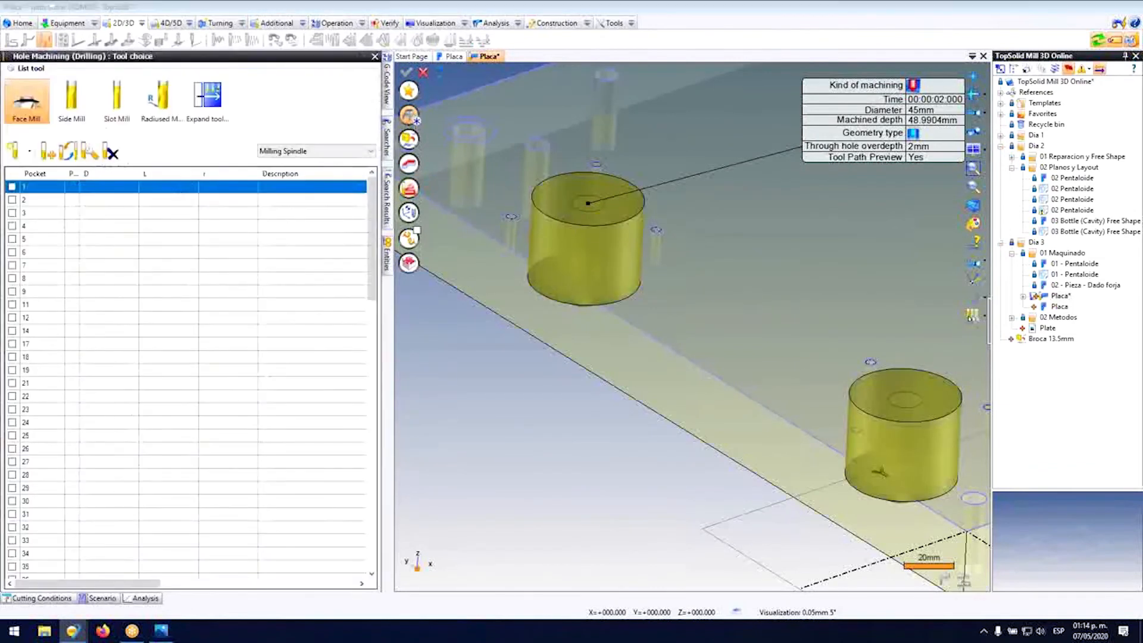
click(24, 200)
click(91, 116)
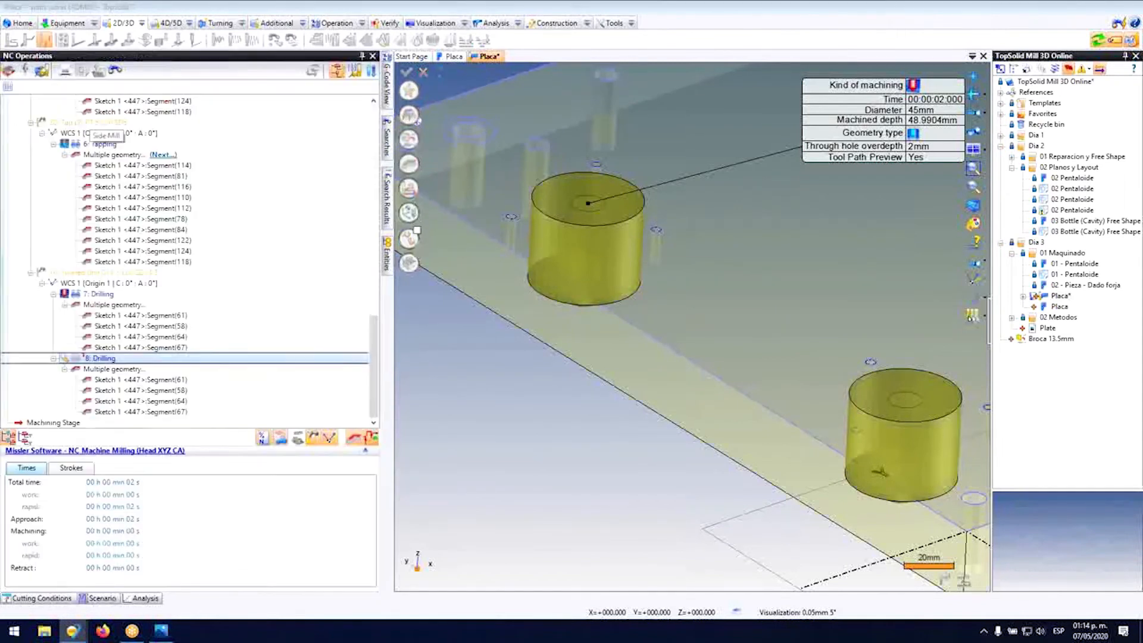
click(523, 339)
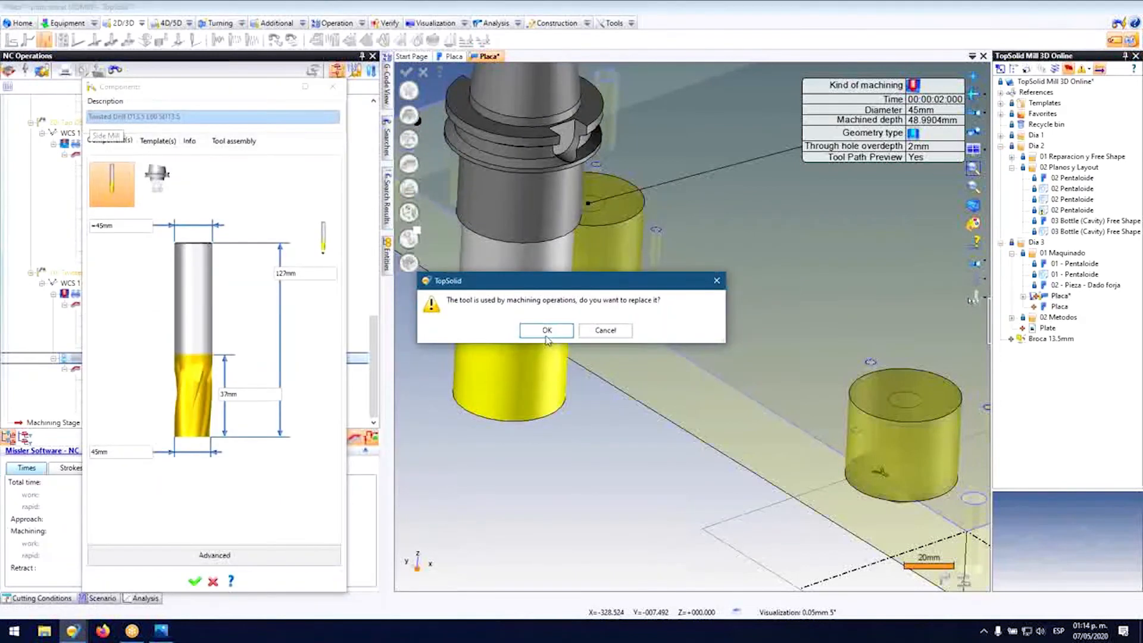
click(547, 331)
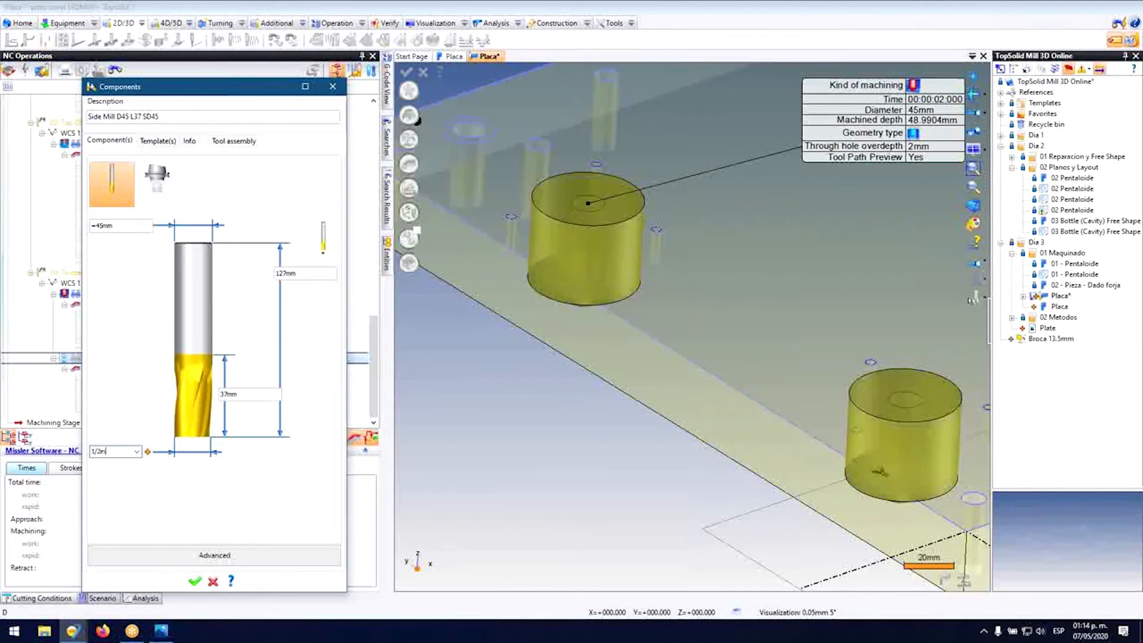
key(Tab)
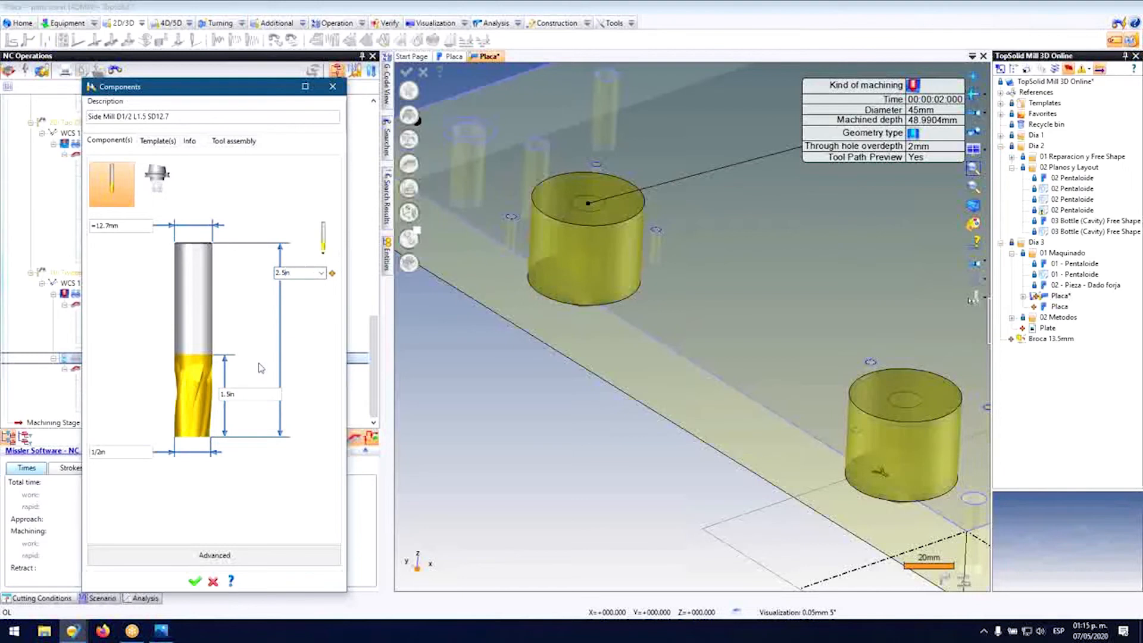
Step: Set the side mill's output distance to 59 mm in the tool assembly and accept the tool, reloading its cutting conditions
scroll(563, 248, down, 3)
middle_drag(583, 245, 591, 219)
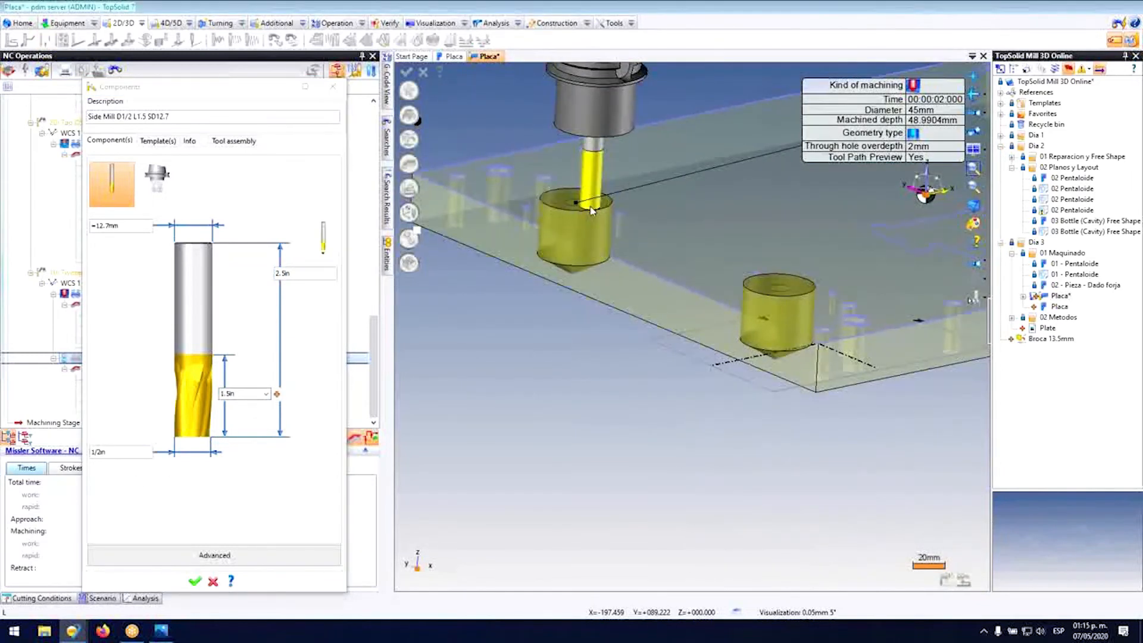
click(238, 143)
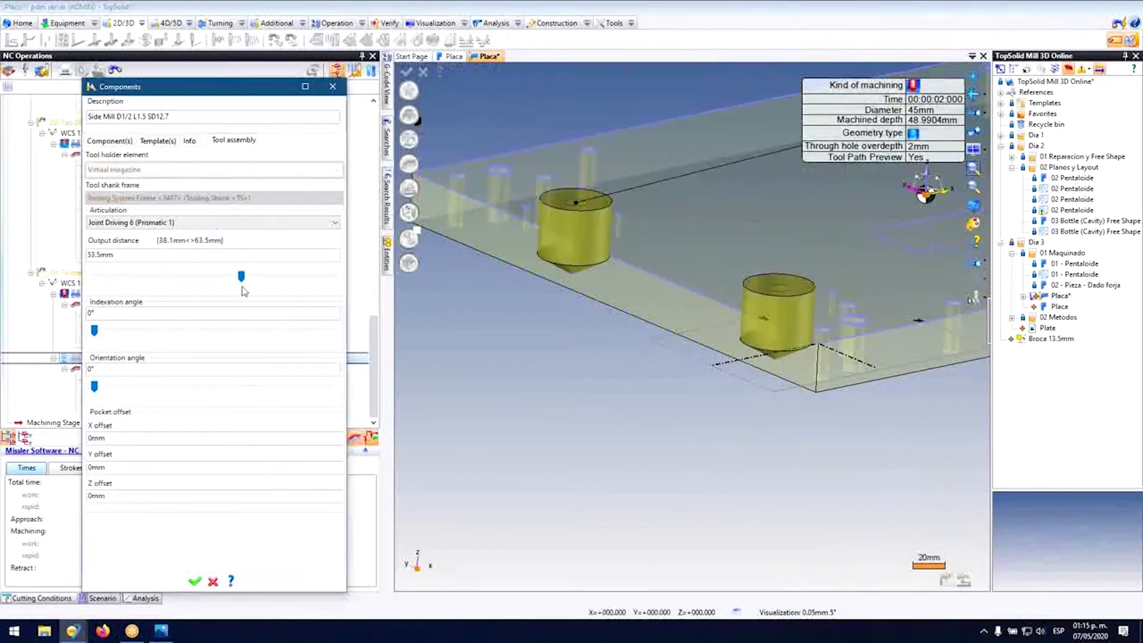
scroll(564, 270, up, 3)
middle_drag(565, 271, 563, 261)
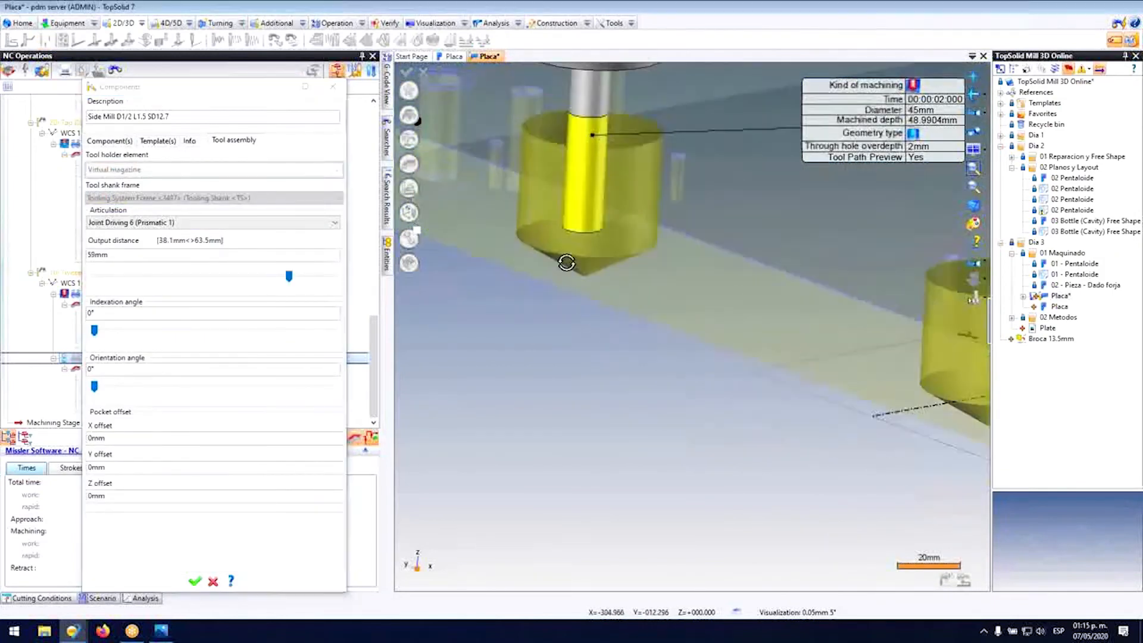
scroll(562, 260, down, 2)
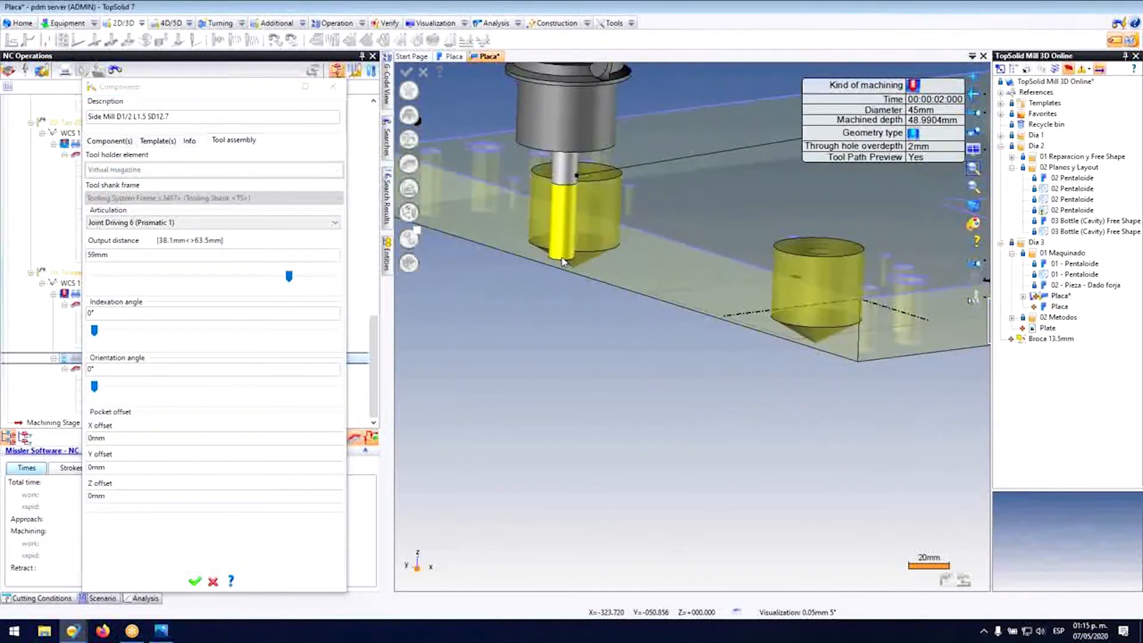
middle_click(563, 260)
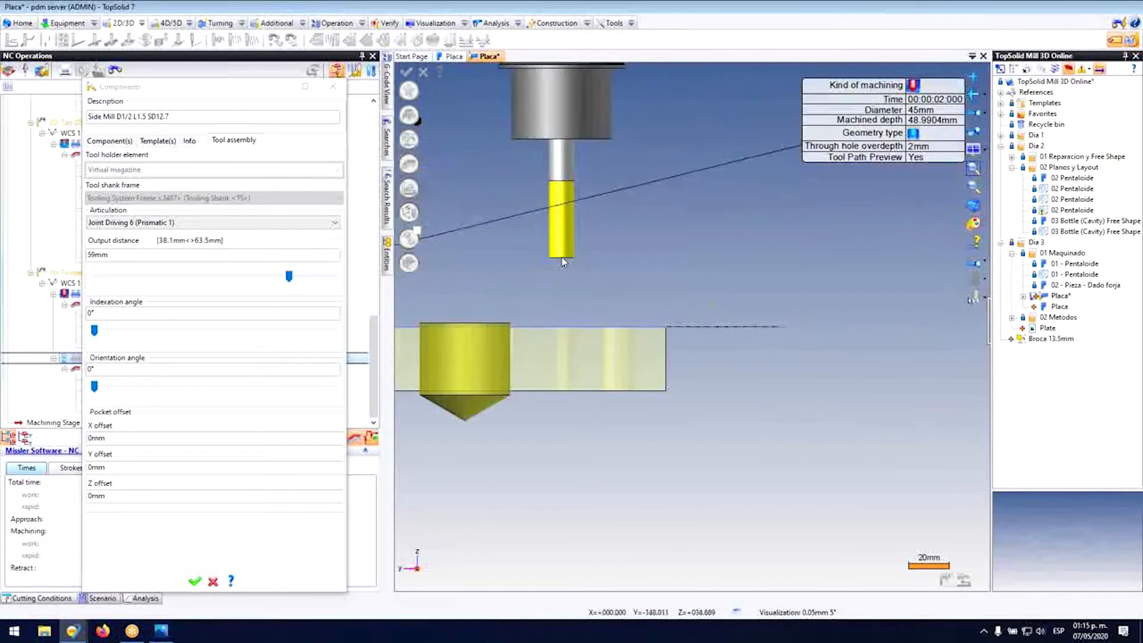
click(405, 71)
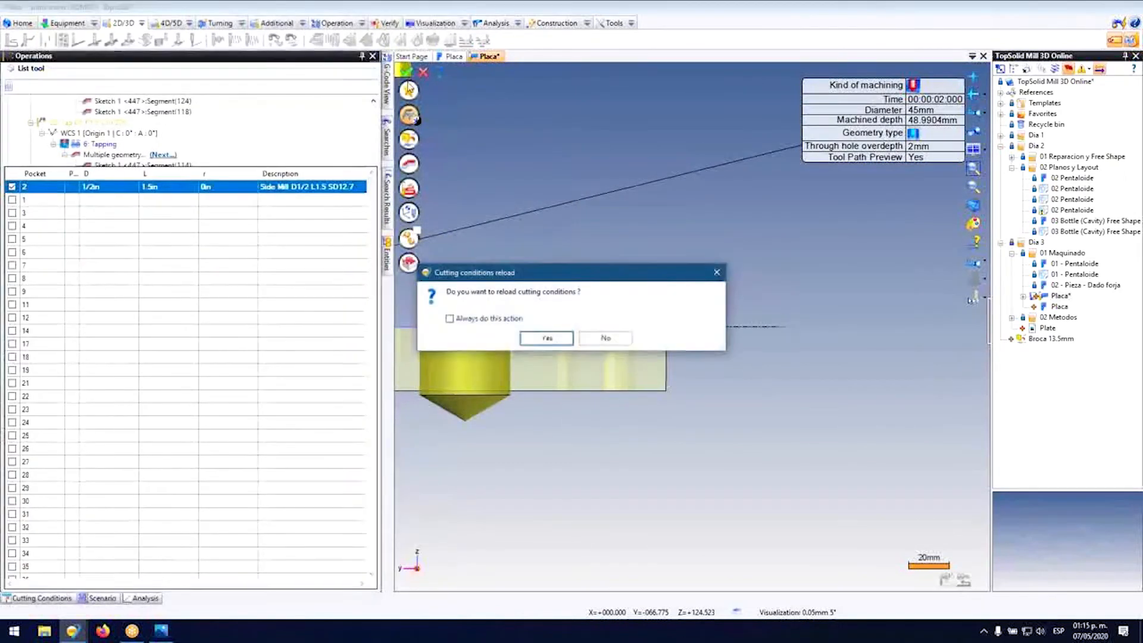
click(546, 338)
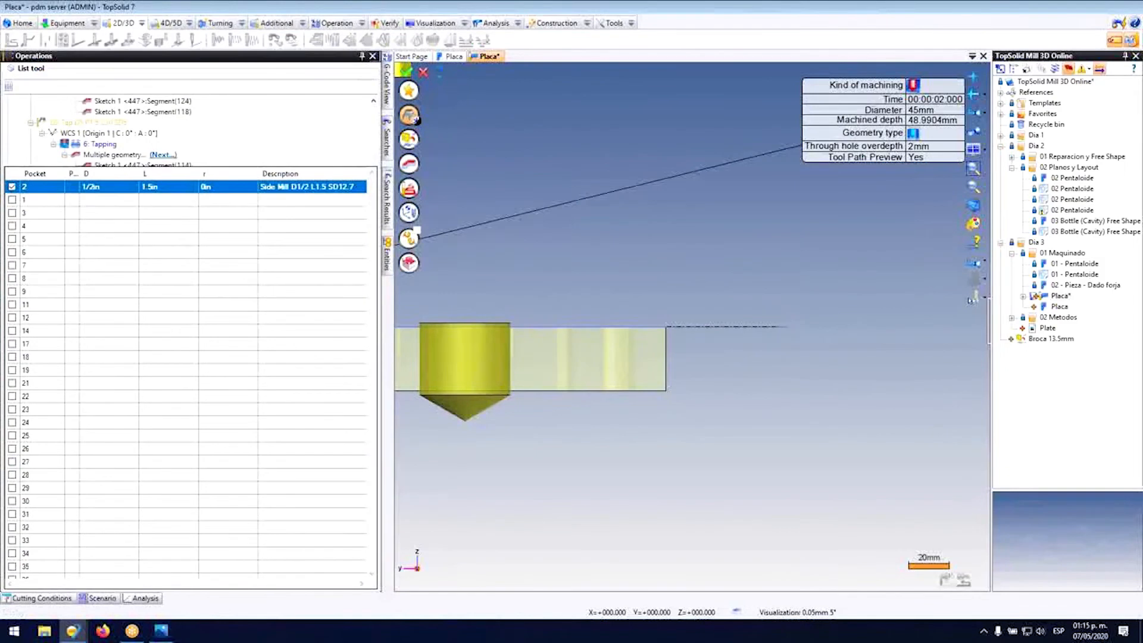
Step: Set the pocketing step over to 10% and the maximal axial depth to 20 mm for the 45 mm holes
middle_drag(495, 316, 496, 457)
scroll(472, 202, up, 4)
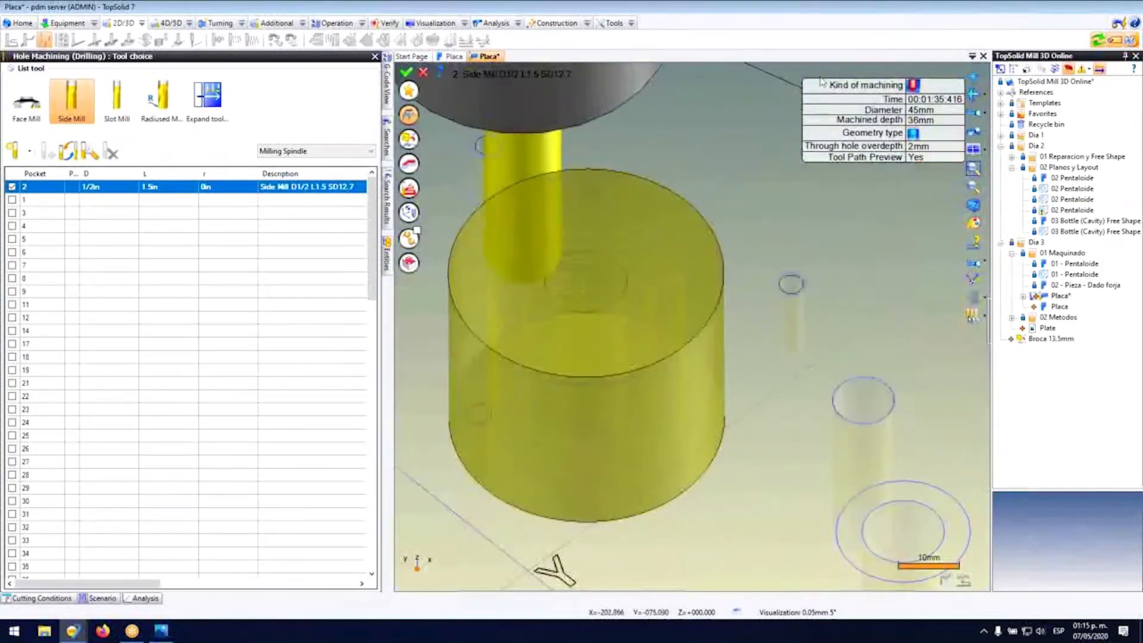
click(408, 192)
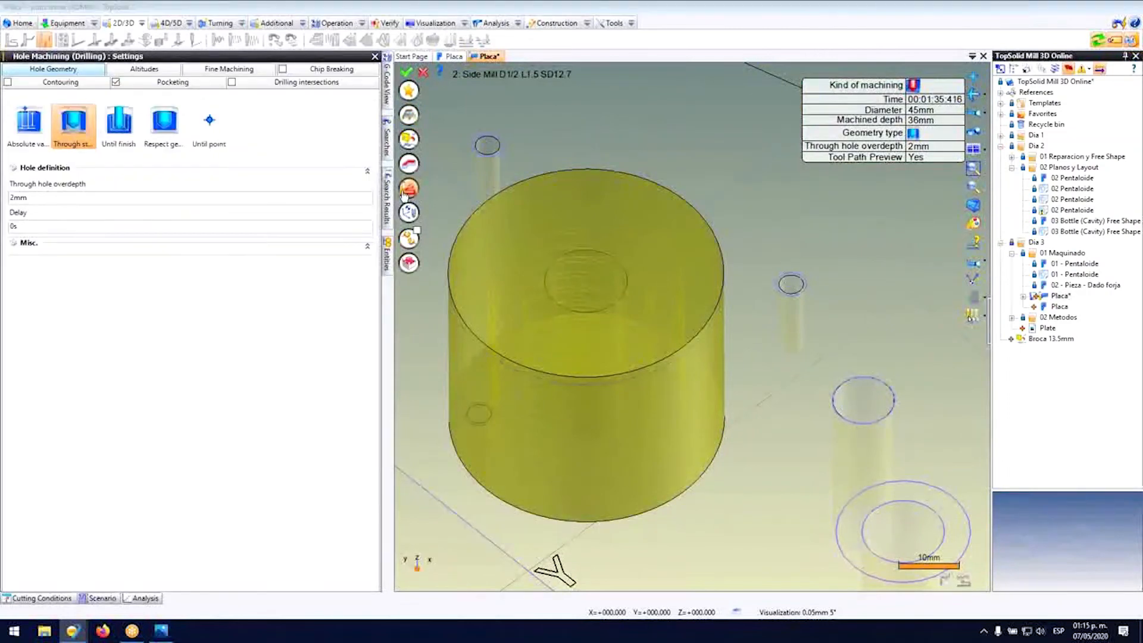
click(185, 85)
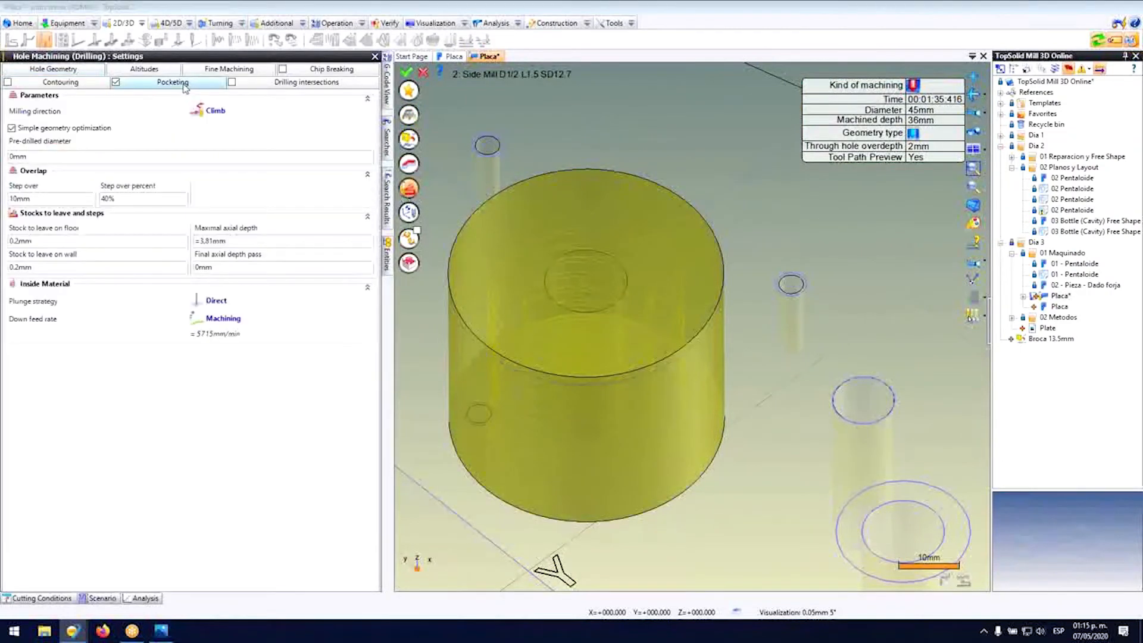
click(139, 200)
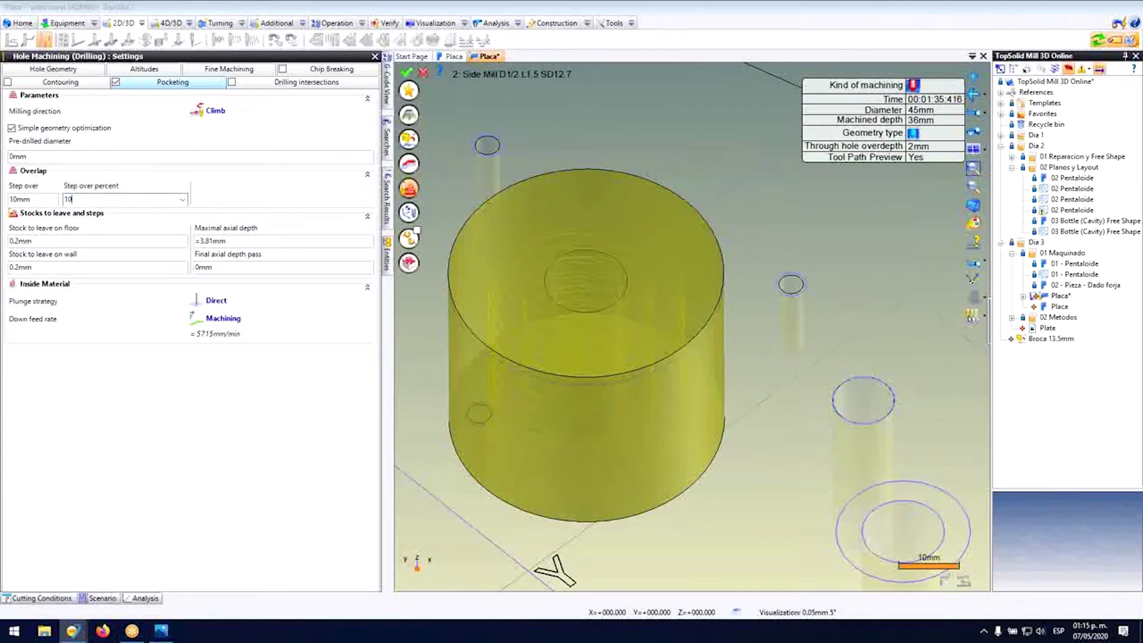
click(247, 244)
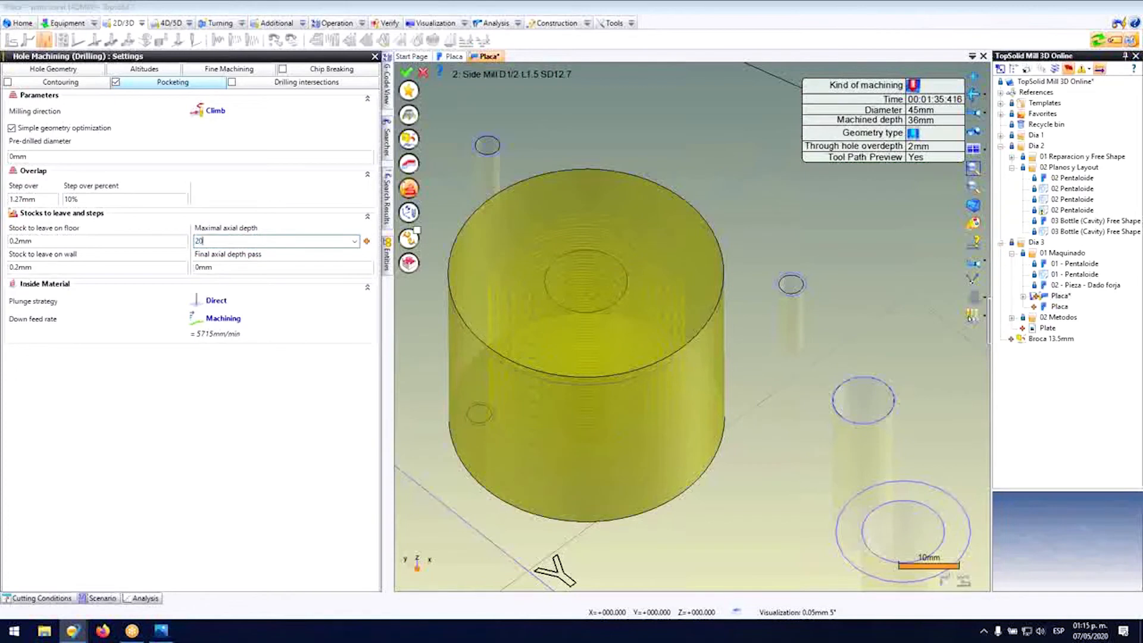
click(284, 266)
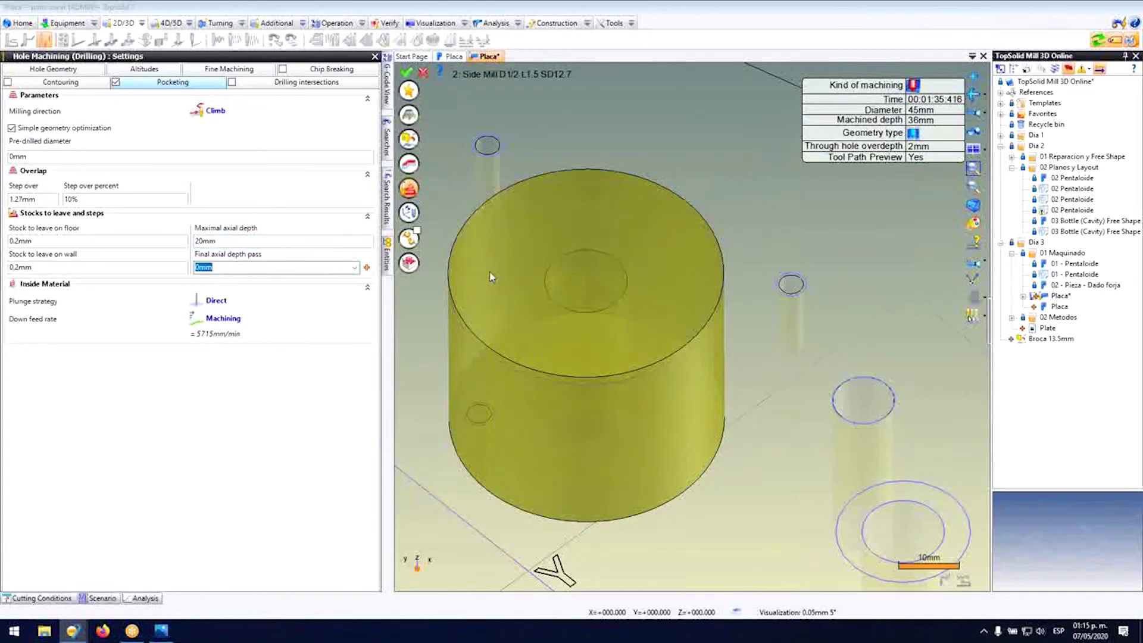
Step: Change the pocketing plunge strategy to Helix and inspect the tool against the large hole
click(217, 303)
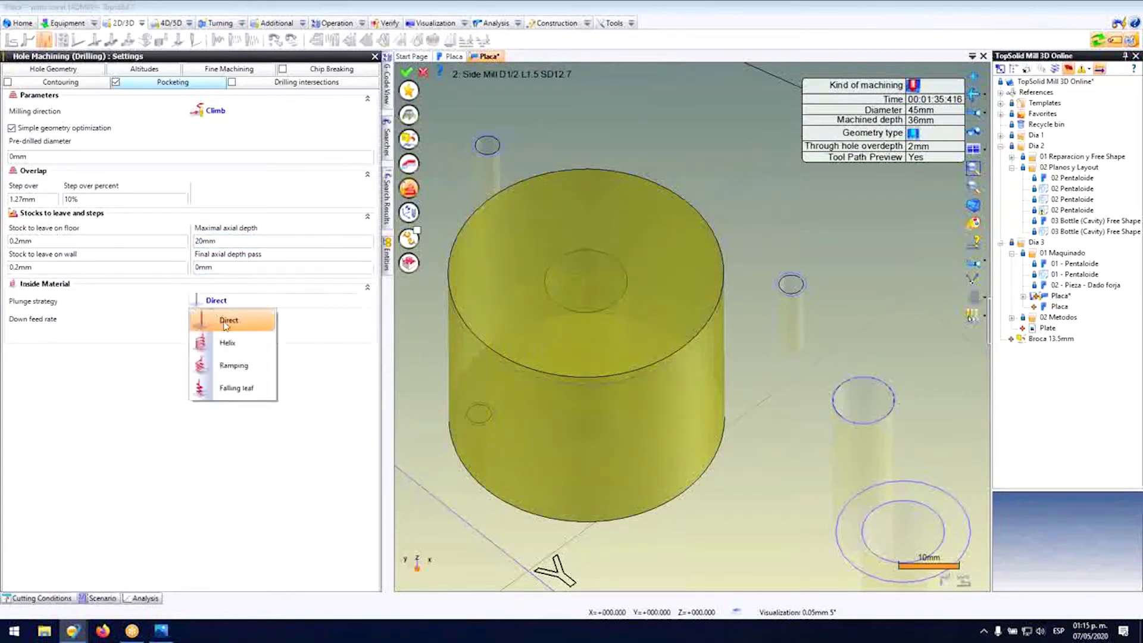
click(227, 343)
middle_drag(578, 273, 584, 413)
scroll(584, 413, down, 7)
scroll(636, 298, up, 6)
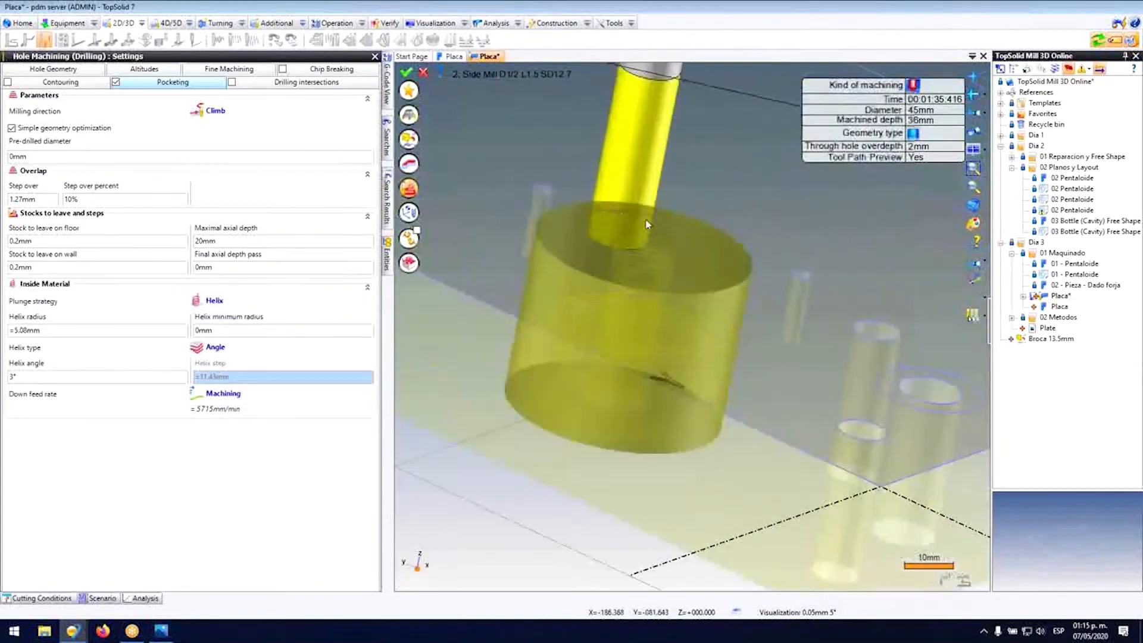
Step: Accept the drilling-by-pocketing operation for the four 45 mm holes
scroll(609, 292, down, 3)
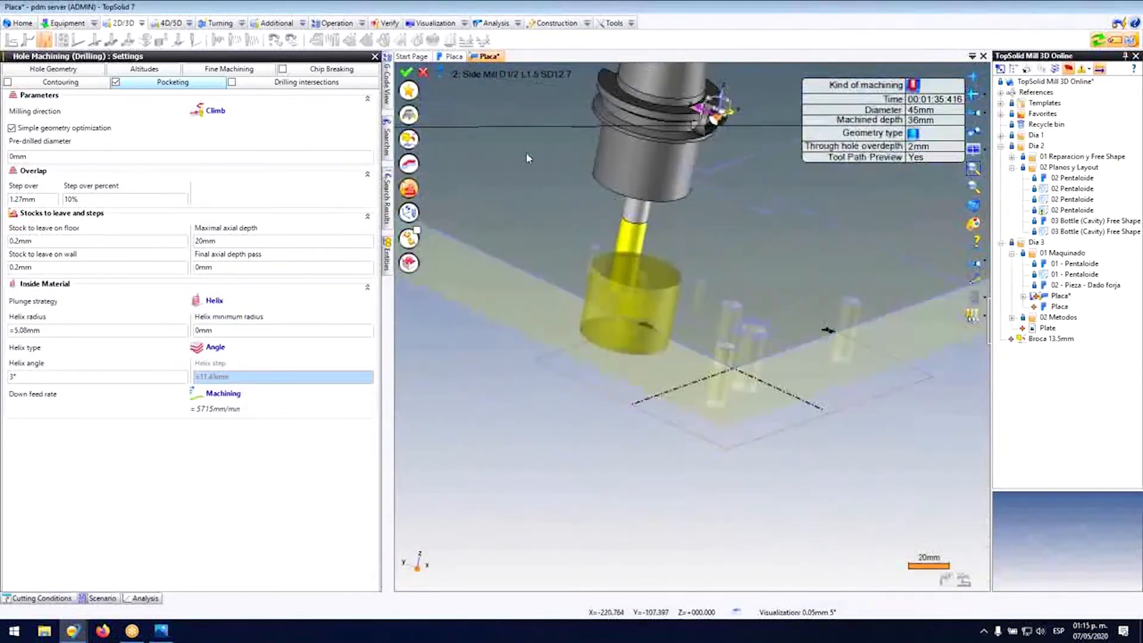
click(407, 72)
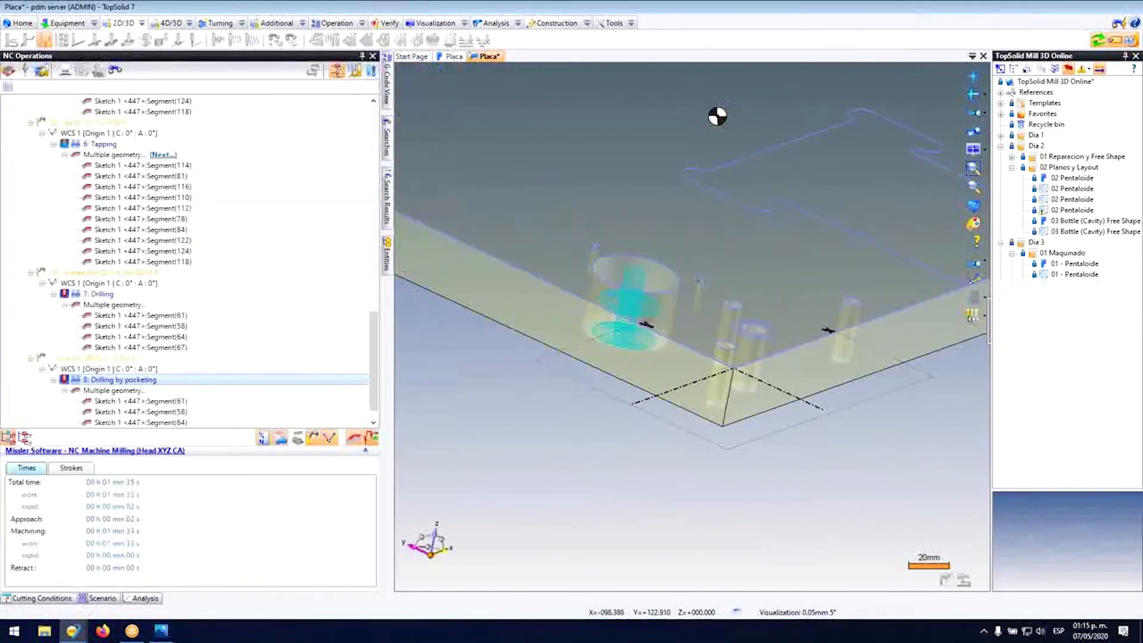
middle_drag(575, 256, 546, 342)
scroll(552, 330, down, 4)
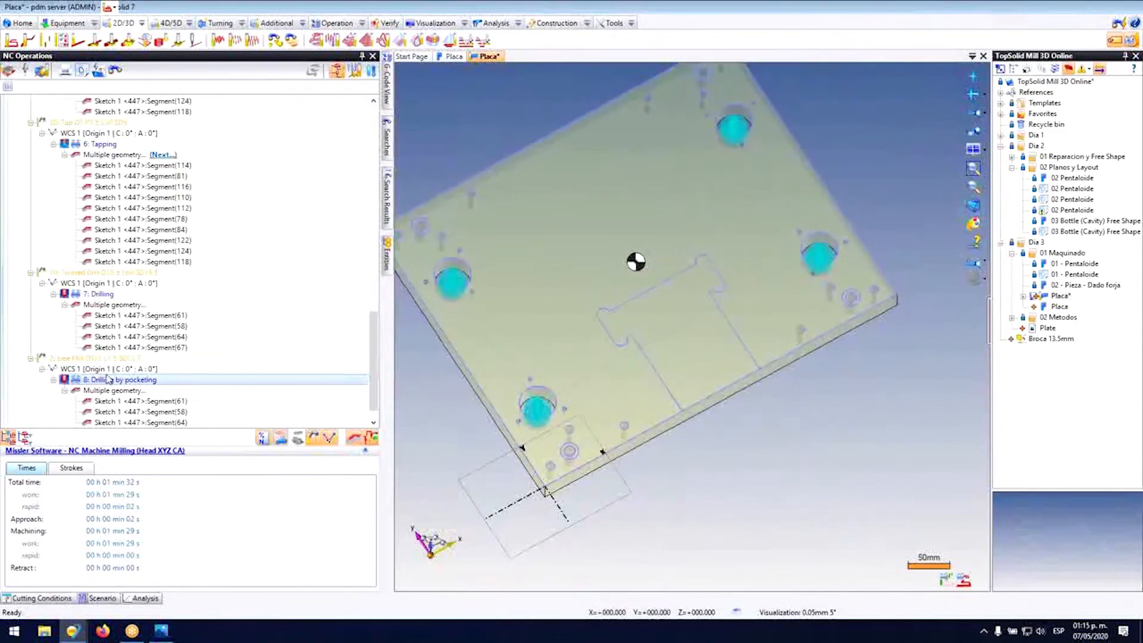
Step: Verify the drilling-by-pocketing operation by running its material removal simulation on the plate
right_click(108, 379)
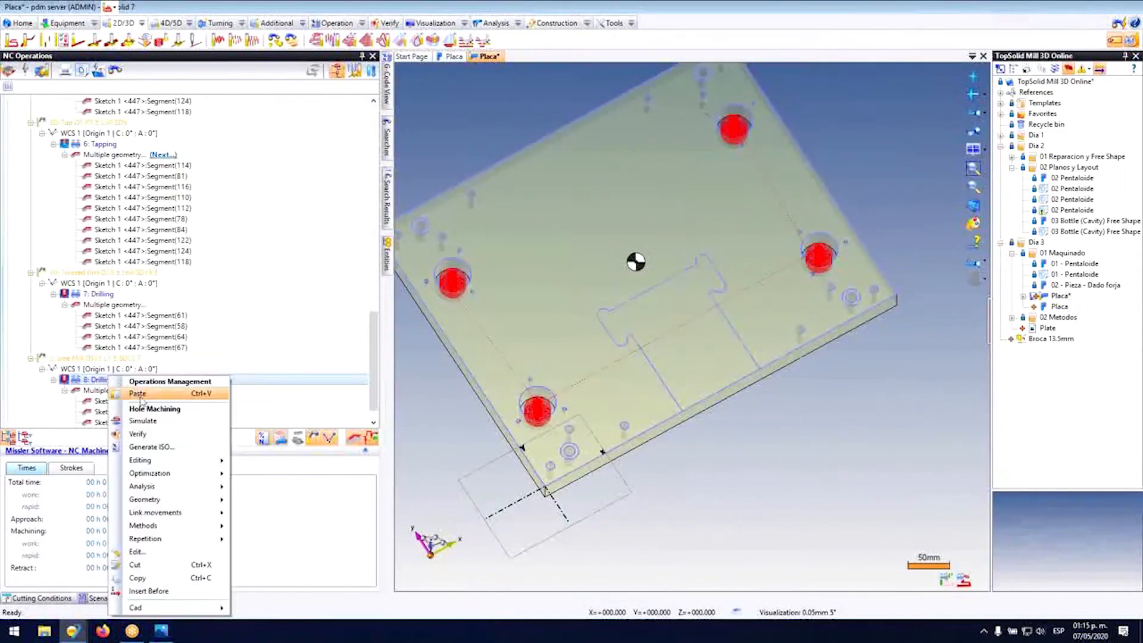
click(158, 436)
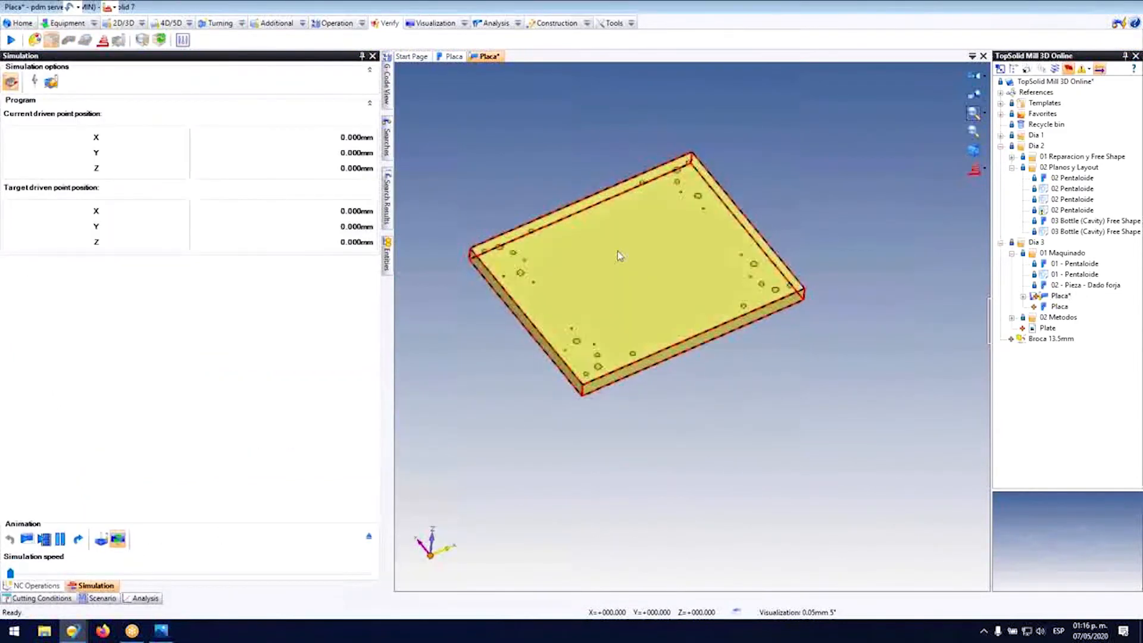
scroll(511, 337, up, 4)
click(45, 539)
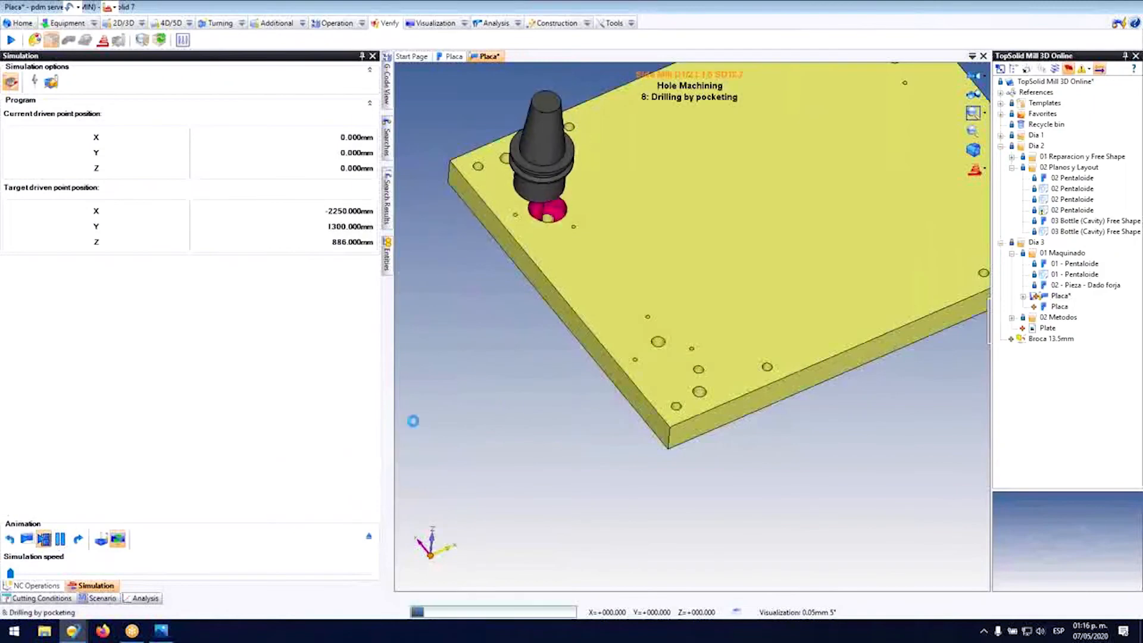
scroll(638, 263, down, 3)
scroll(479, 303, down, 1)
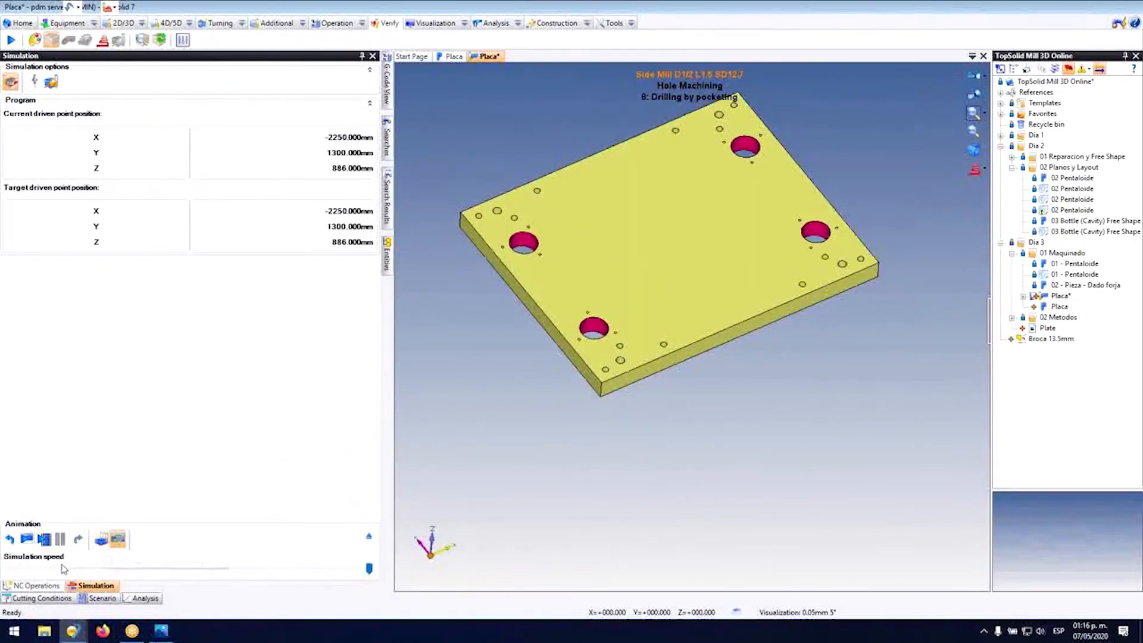
Step: Replay the pocketing simulation at a slower speed, examine the helical cutting of the large holes, and exit the verification
click(309, 570)
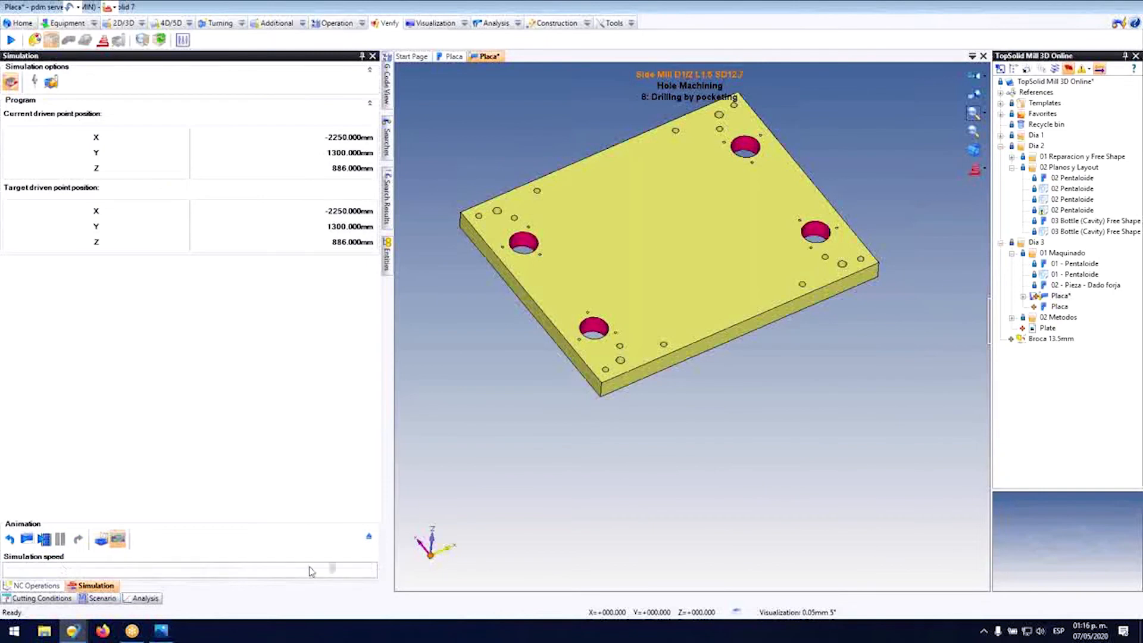
click(44, 541)
click(153, 178)
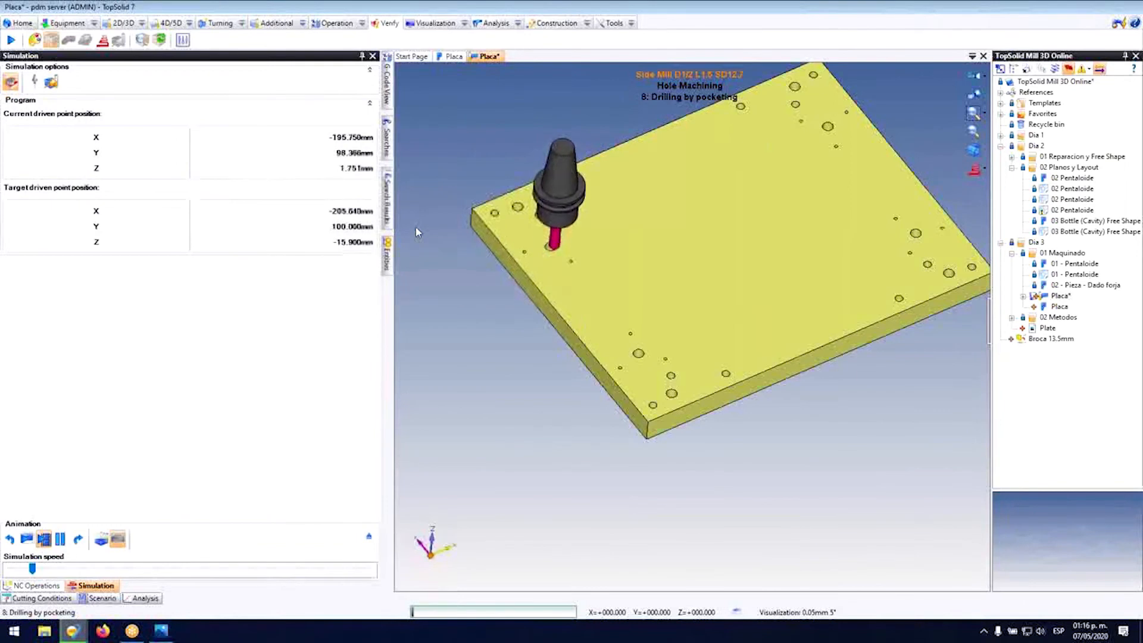
scroll(582, 221, up, 2)
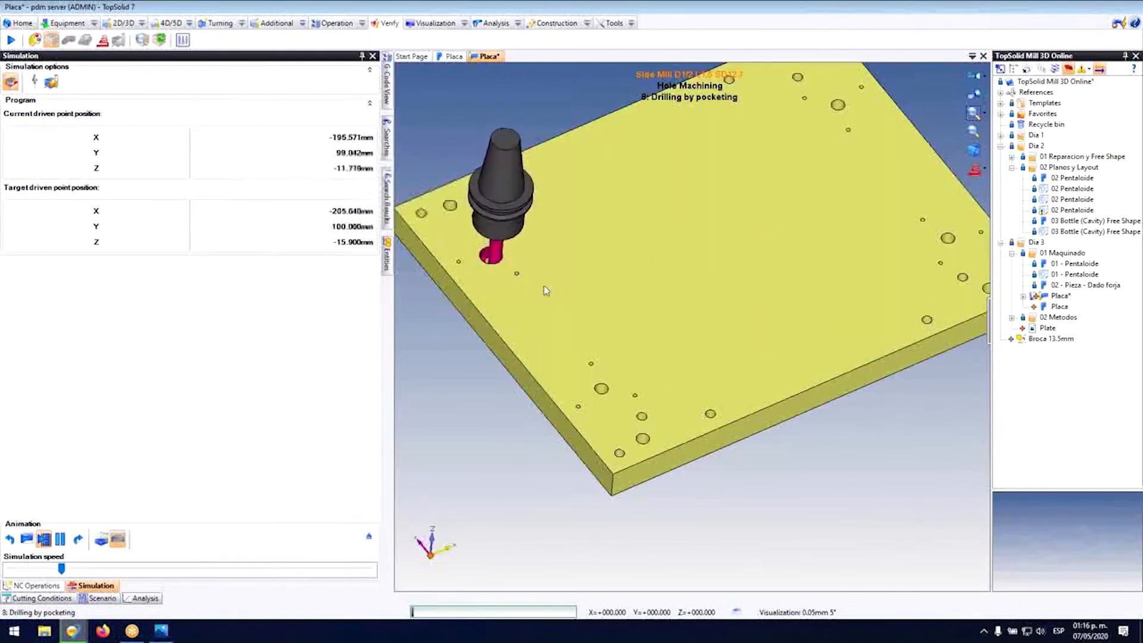
scroll(472, 251, up, 3)
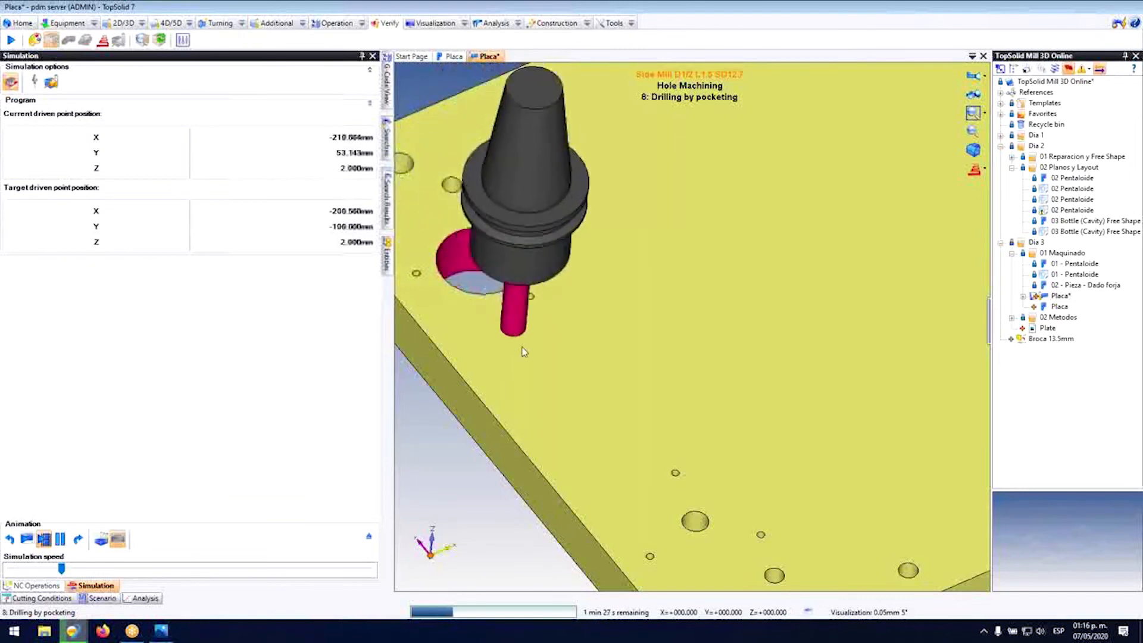
scroll(555, 348, down, 3)
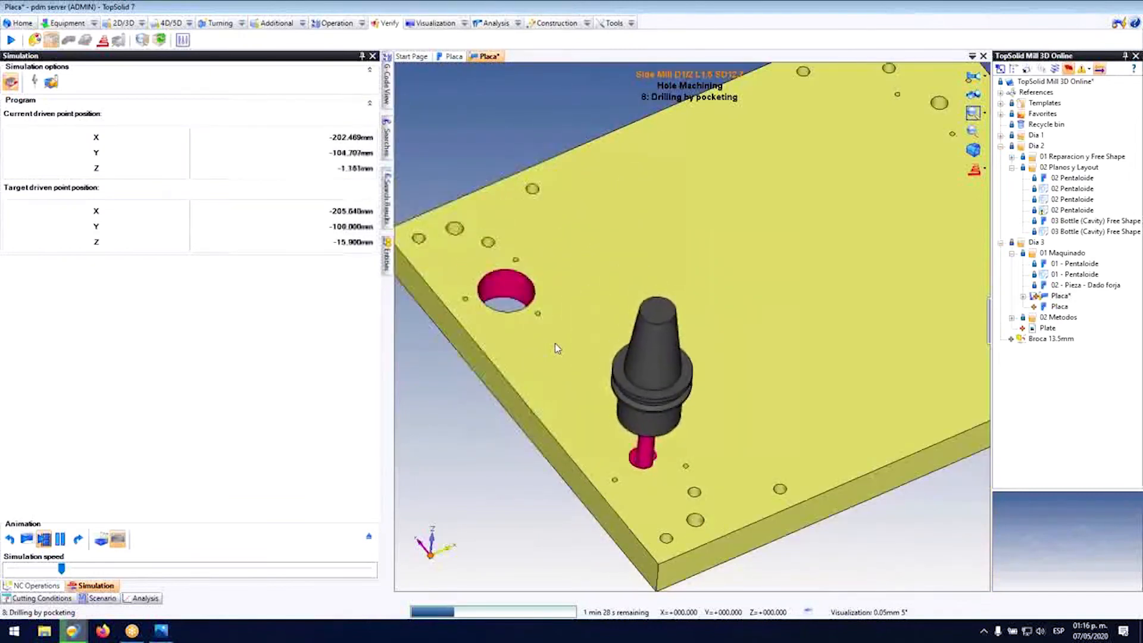
click(369, 538)
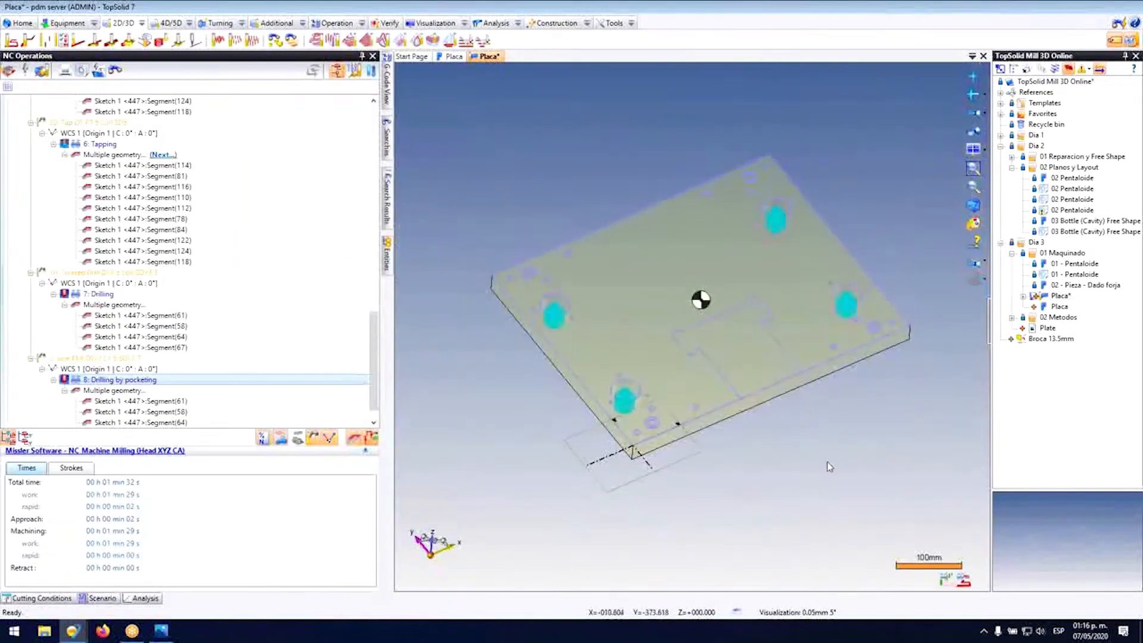
click(830, 466)
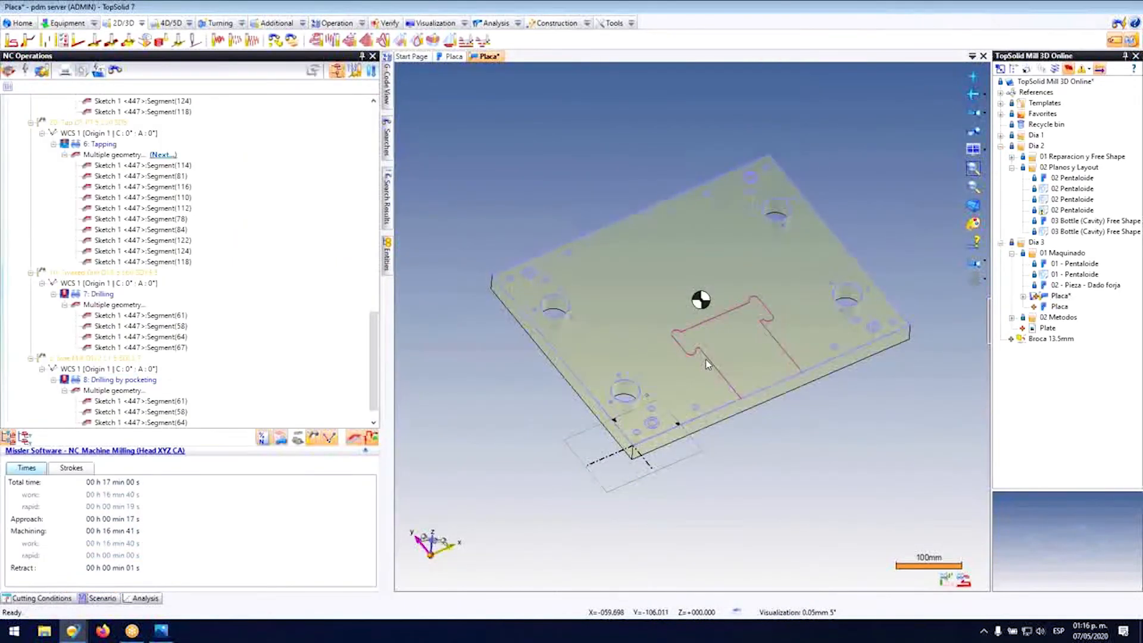
right_click(706, 360)
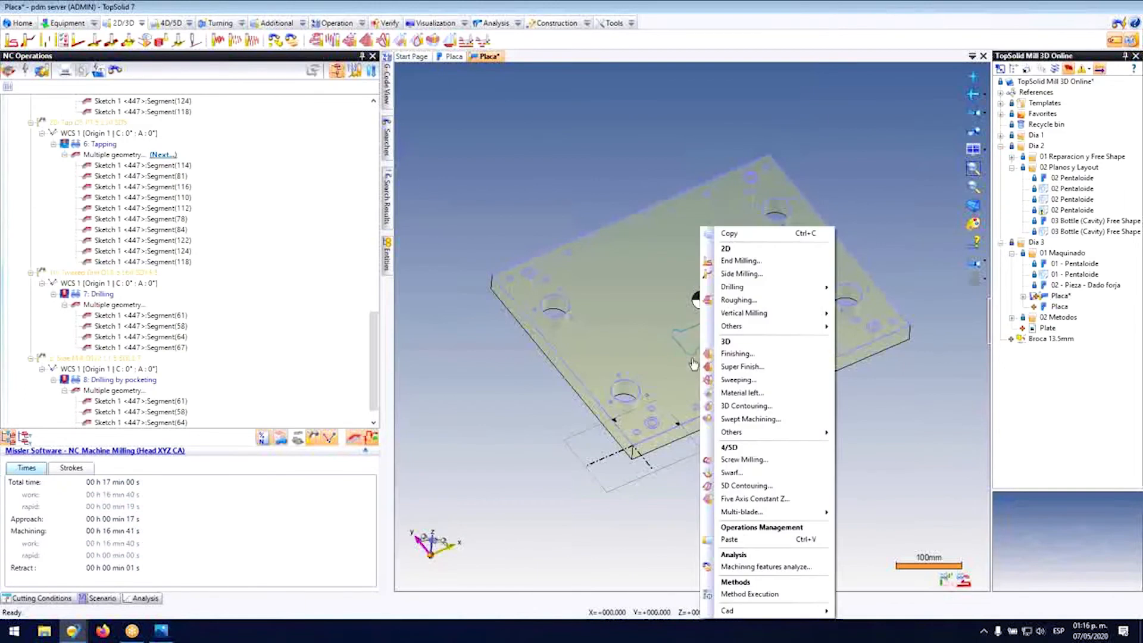
click(878, 543)
scroll(766, 474, up, 3)
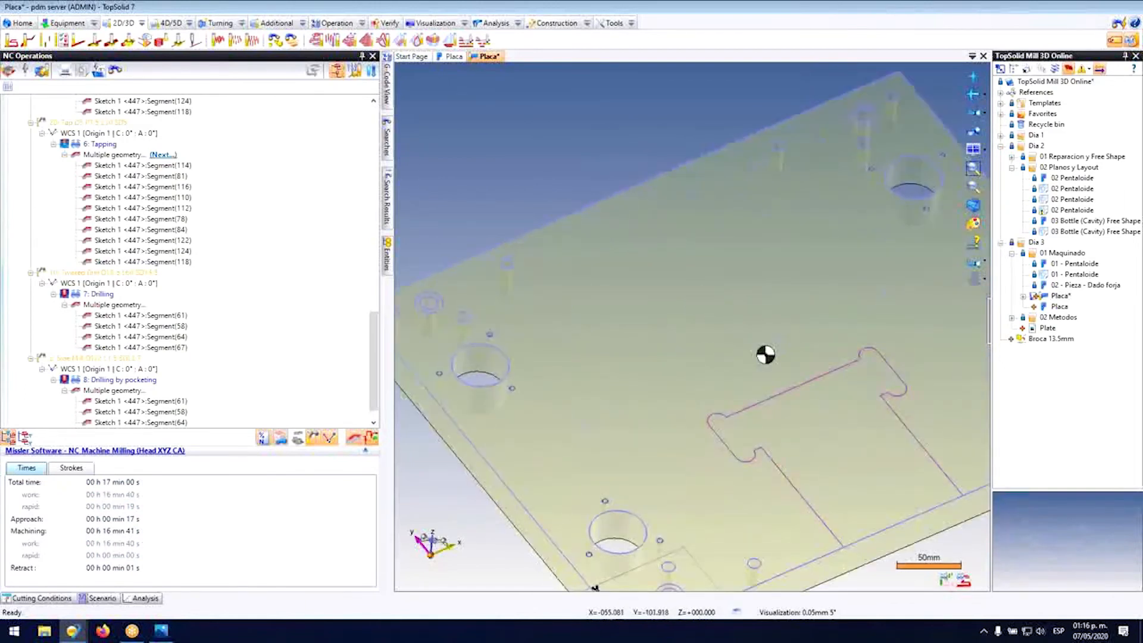
right_click(765, 355)
click(798, 266)
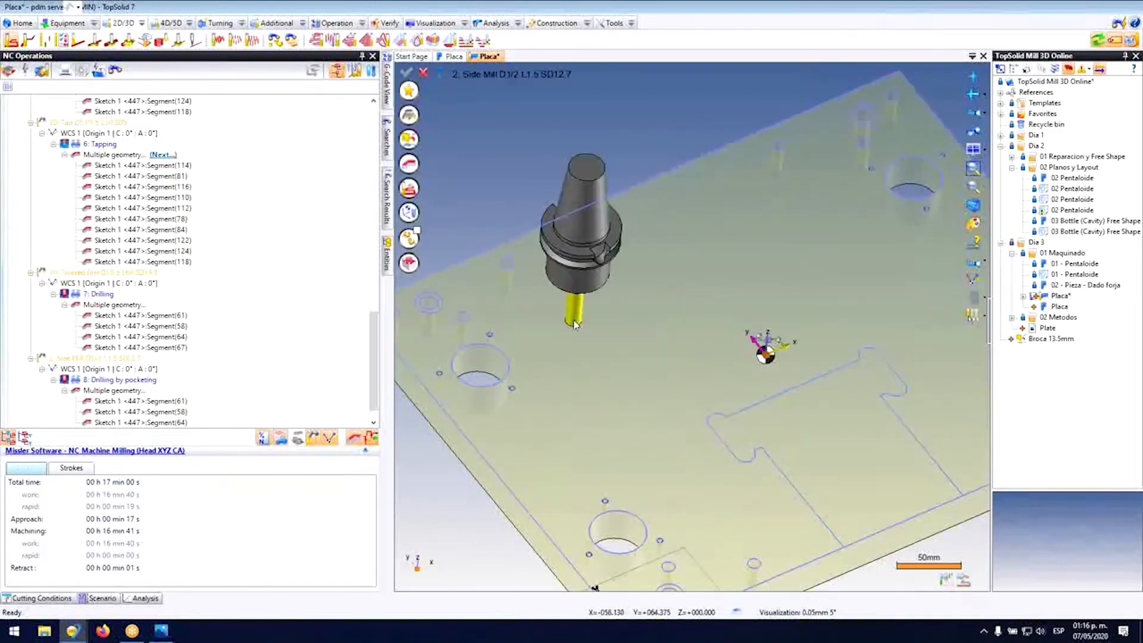
scroll(576, 323, down, 3)
middle_drag(576, 318, 558, 275)
scroll(769, 356, up, 3)
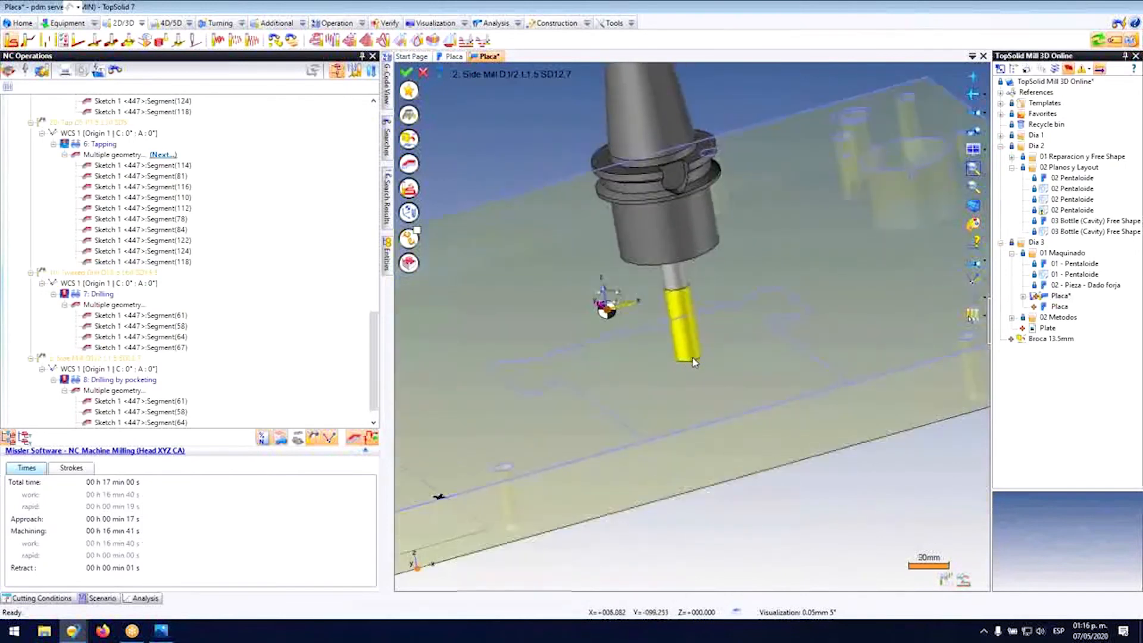
scroll(613, 333, up, 2)
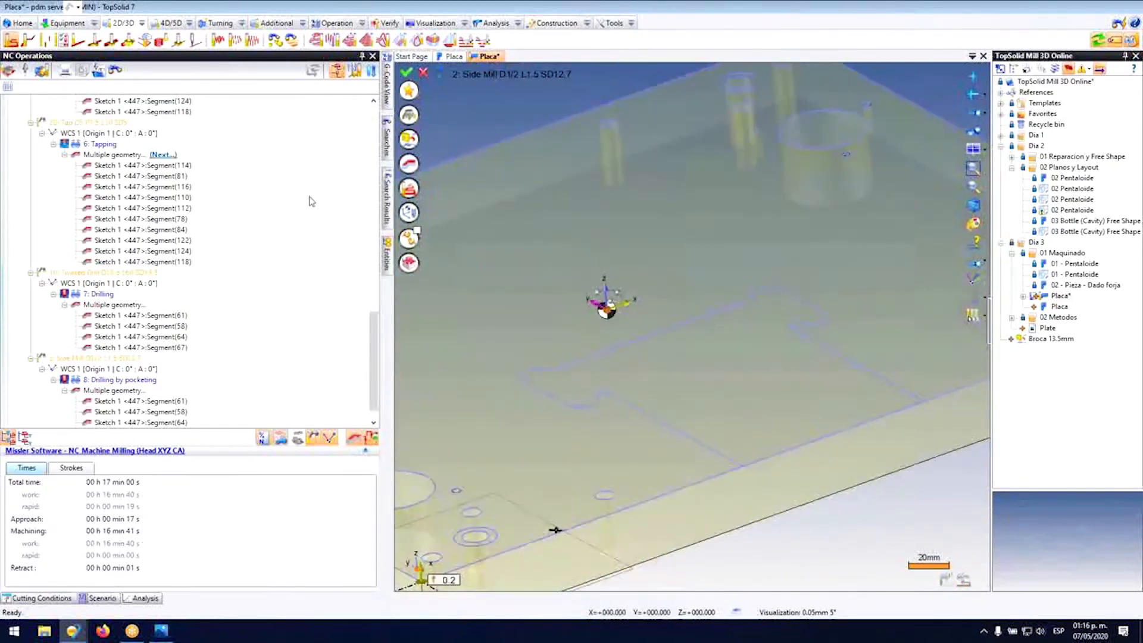
click(408, 163)
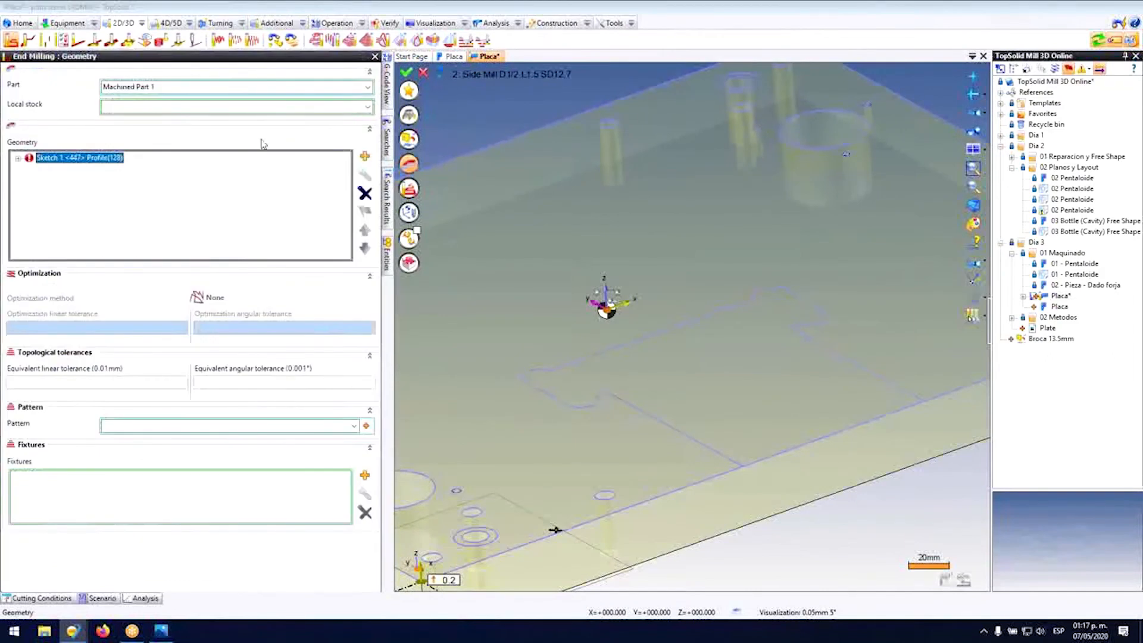
click(424, 74)
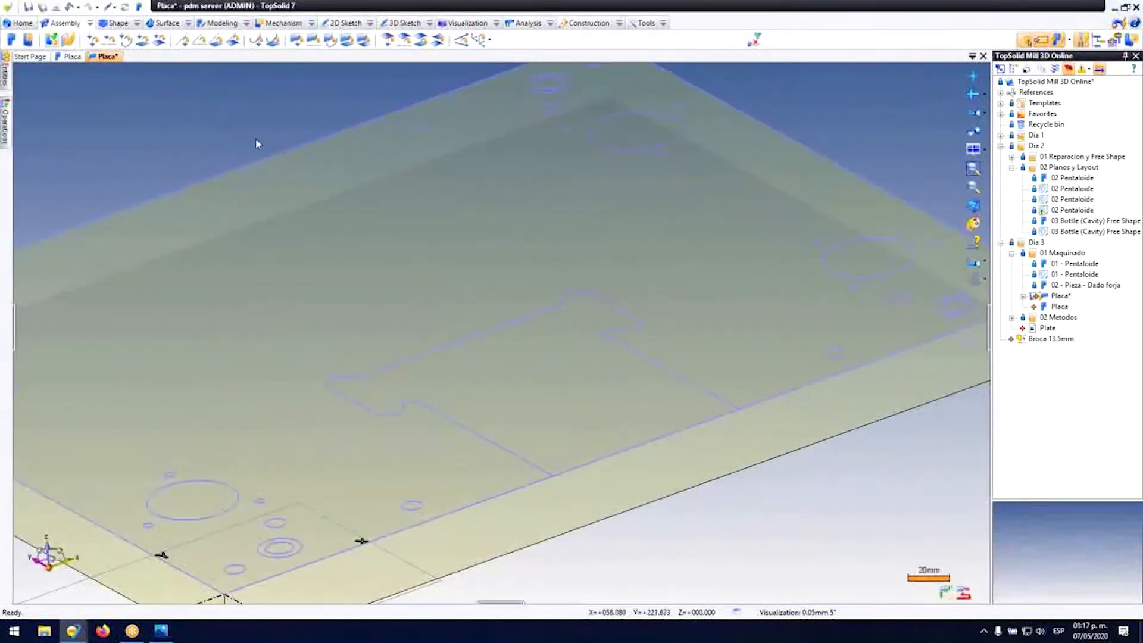
Step: Capture a screenshot of the Assembly ribbon with its tab and command rows and copy it to the clipboard
mouse_move(3, 70)
key(Print)
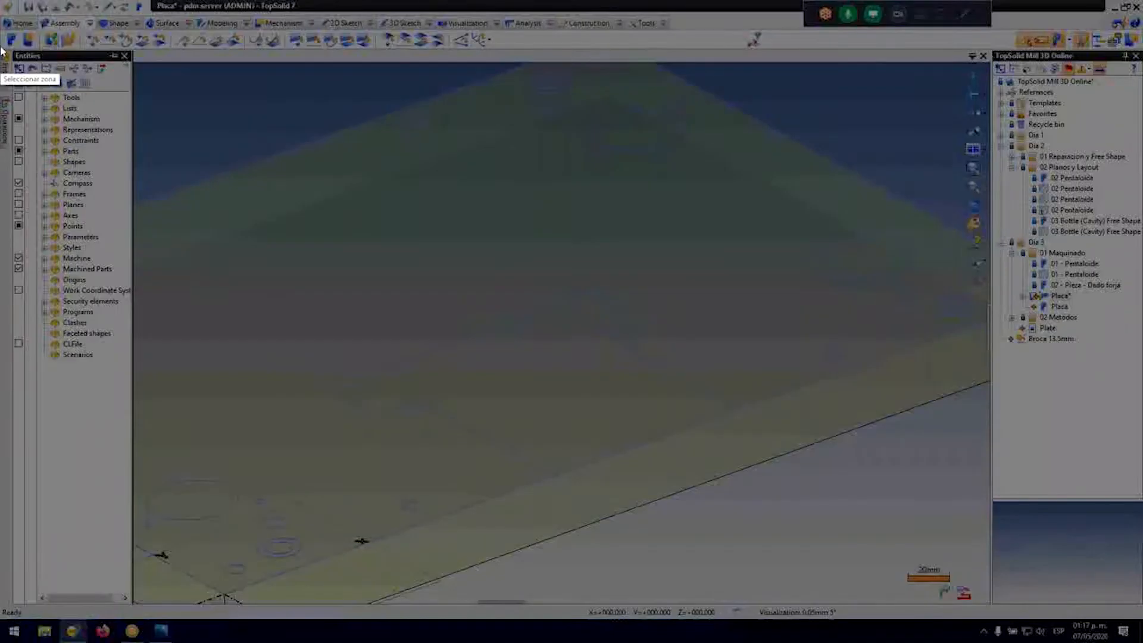
mouse_move(2, 11)
mouse_down()
mouse_move(757, 37)
mouse_move(764, 58)
mouse_up()
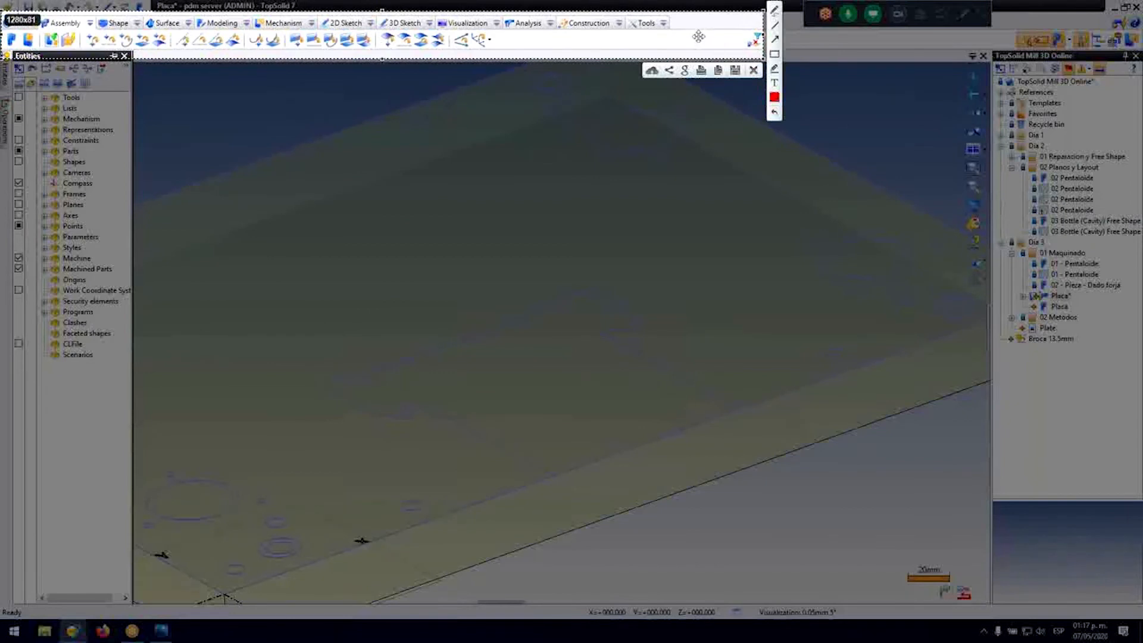
key(ctrl+c)
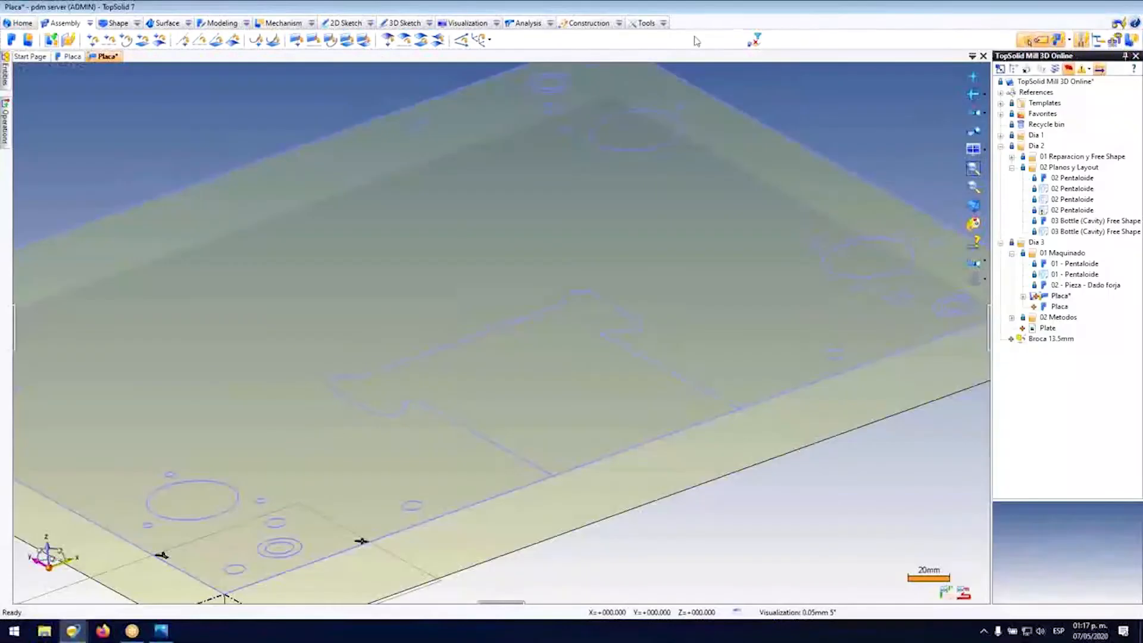
Step: Start a sketch on the plate's top face and project the T-shaped slot profile into it
right_click(481, 338)
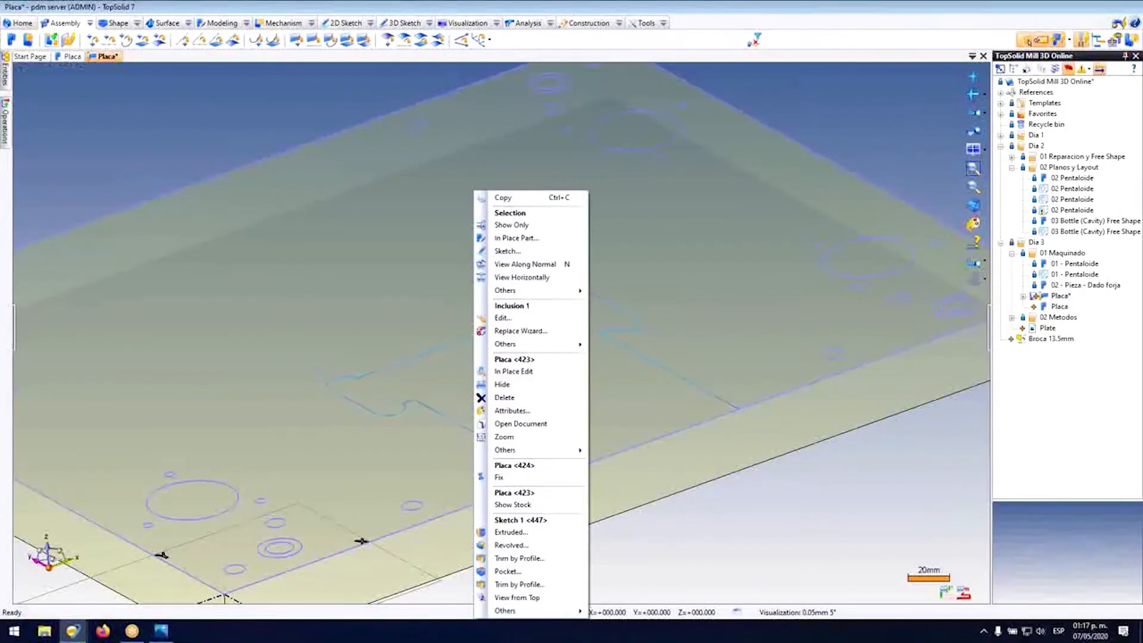
click(506, 251)
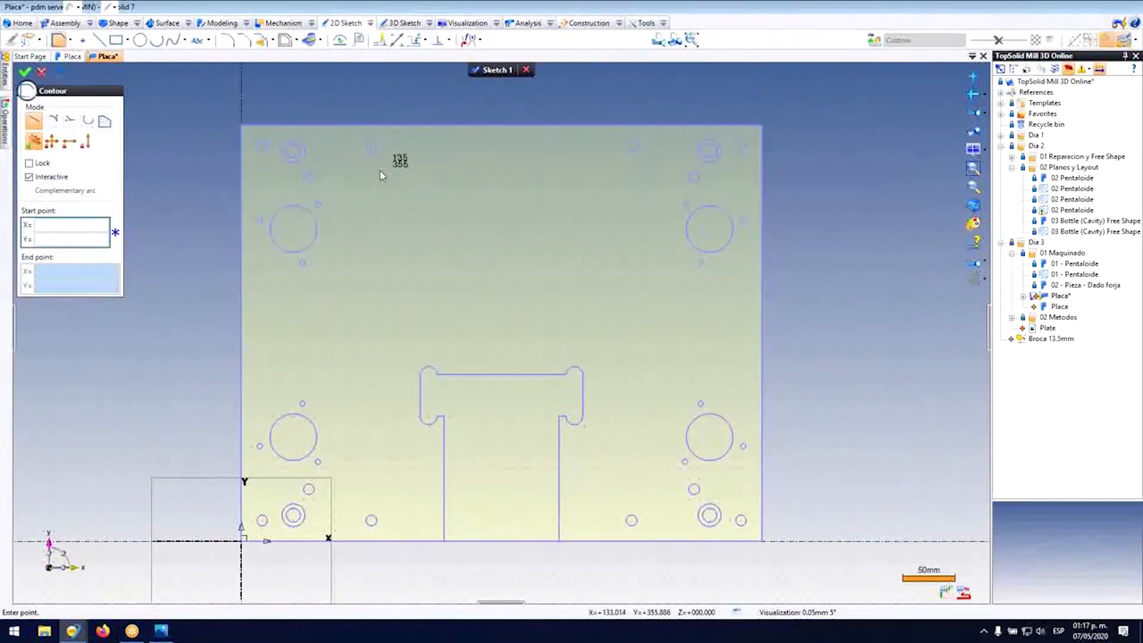
click(310, 40)
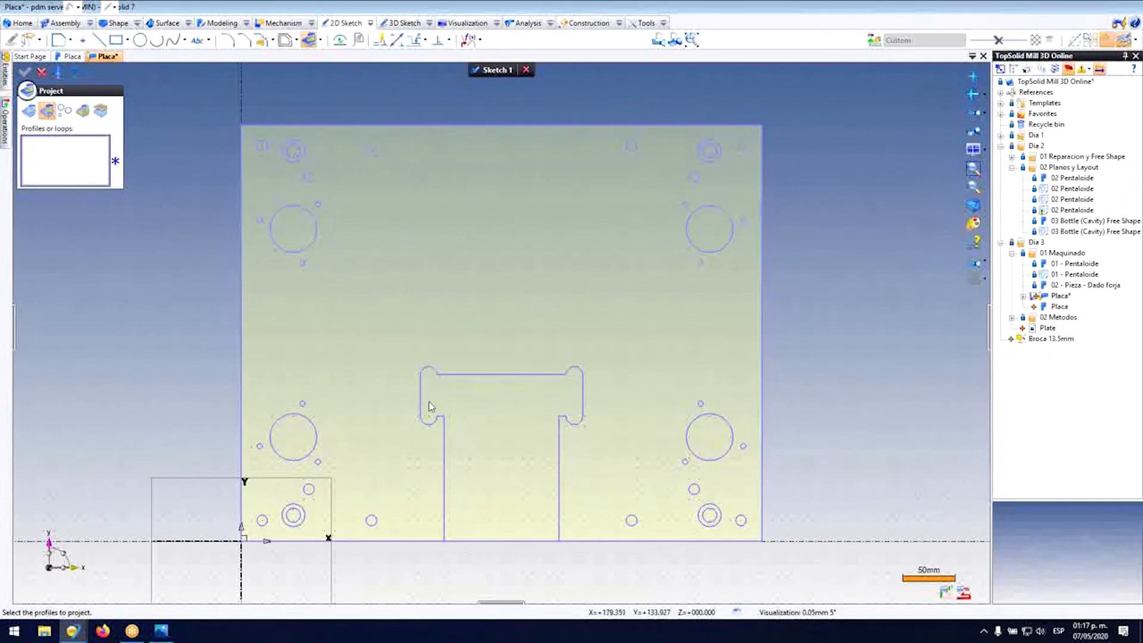
click(445, 424)
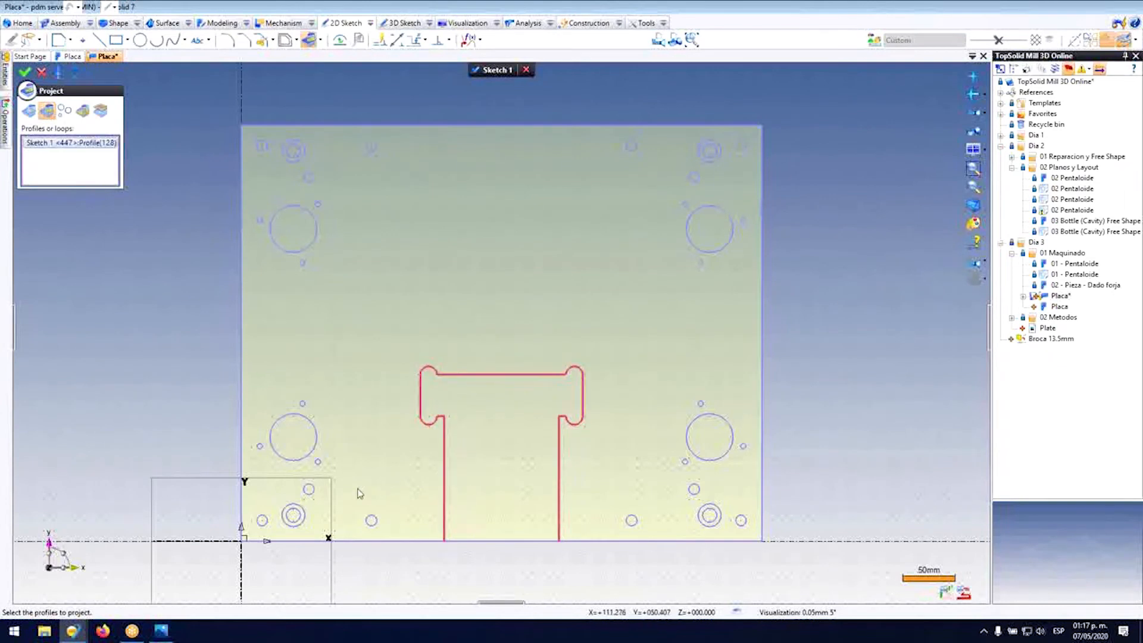
key(Return)
key(Escape)
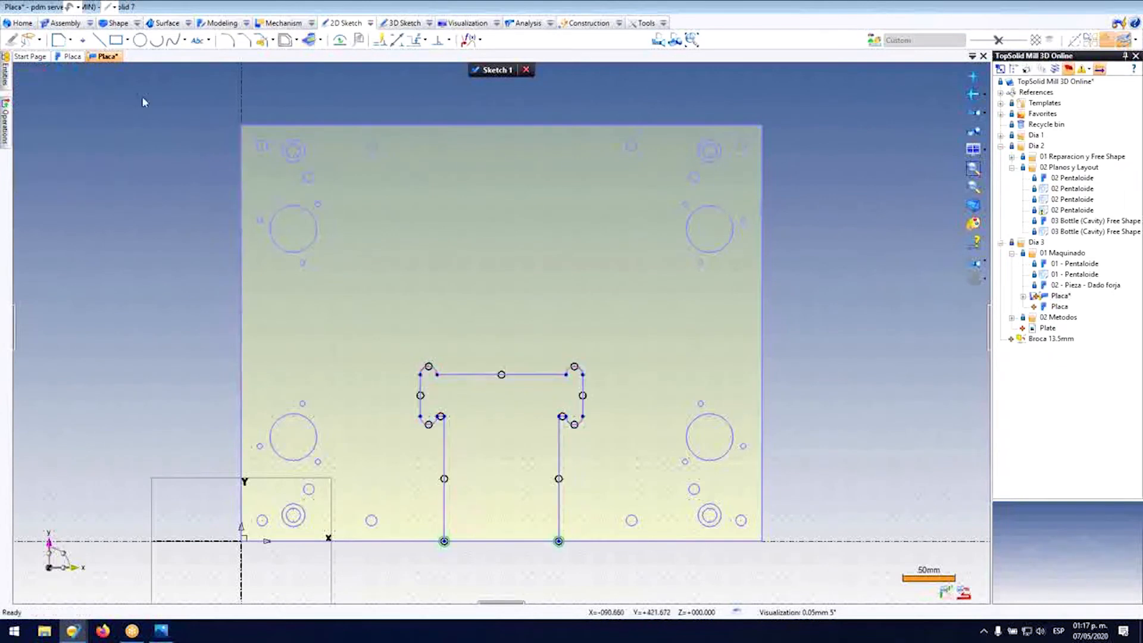
Step: Draw a 110 mm line joining the two open ends of the T-shaped profile along the plate's edge
click(99, 40)
scroll(453, 536, up, 3)
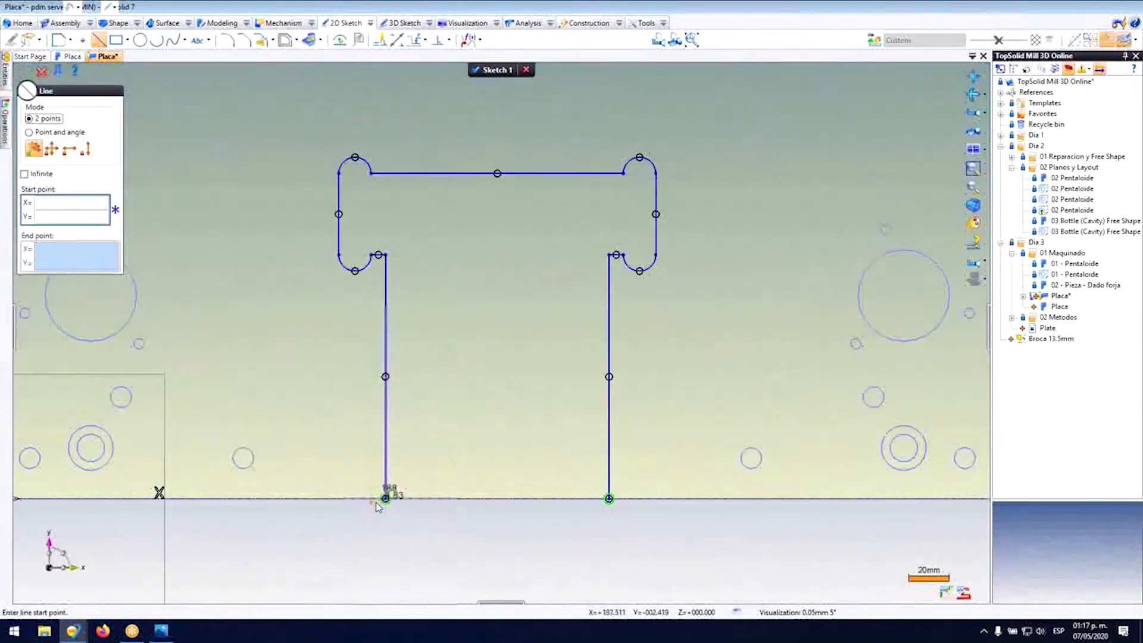
click(386, 499)
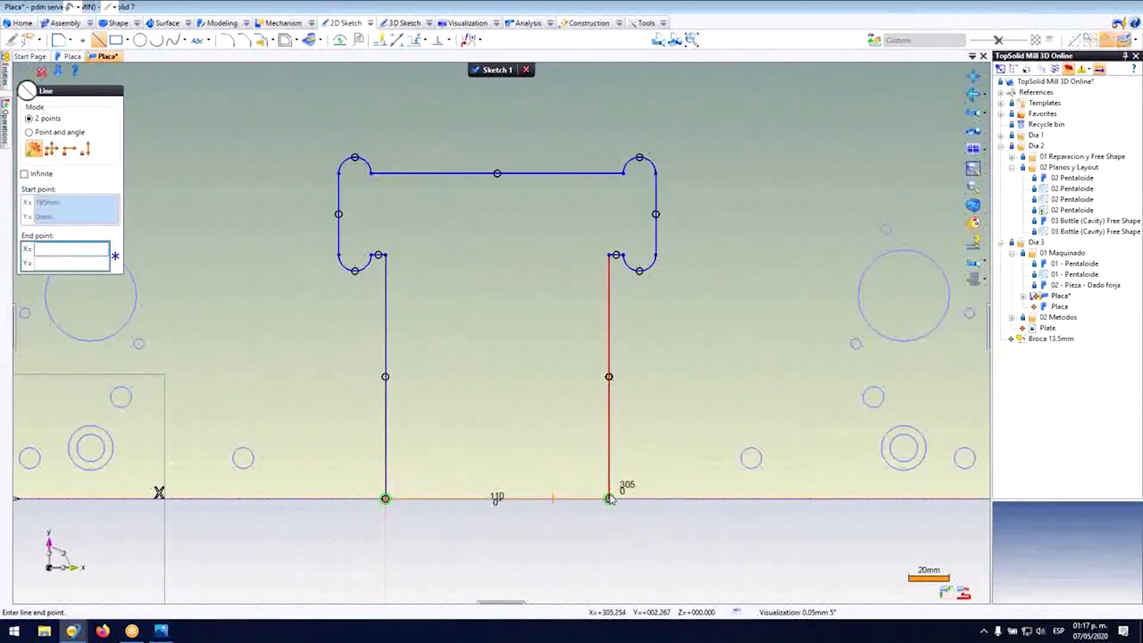
click(609, 499)
key(Escape)
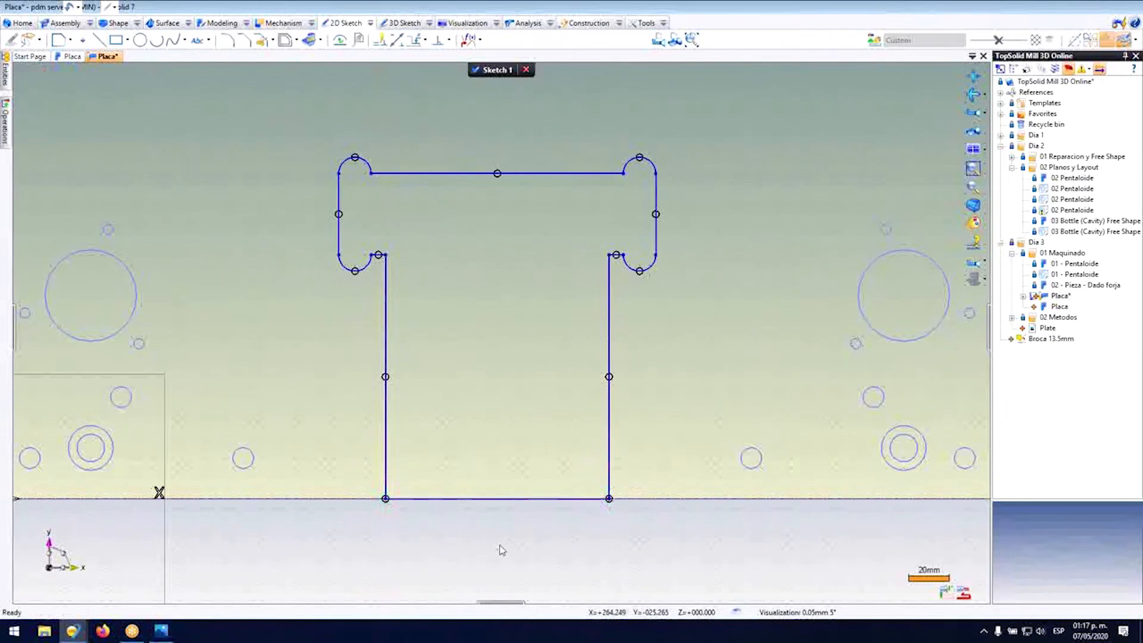
Step: Delete the coincidence constraints at both ends of the line closing the T-shaped profile
right_click(387, 508)
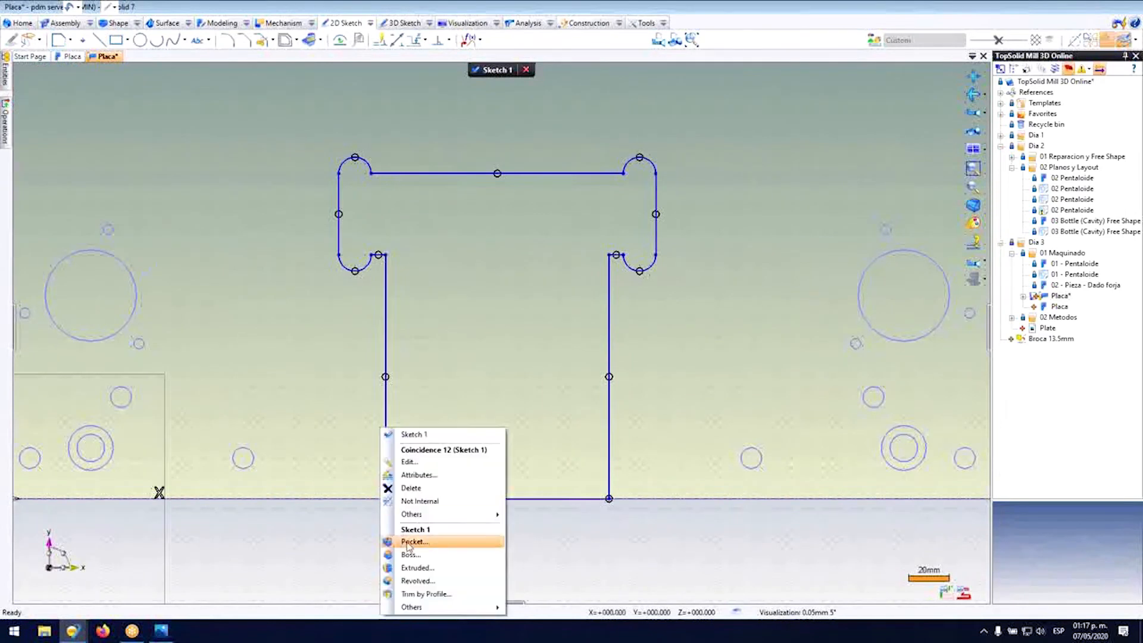
click(417, 486)
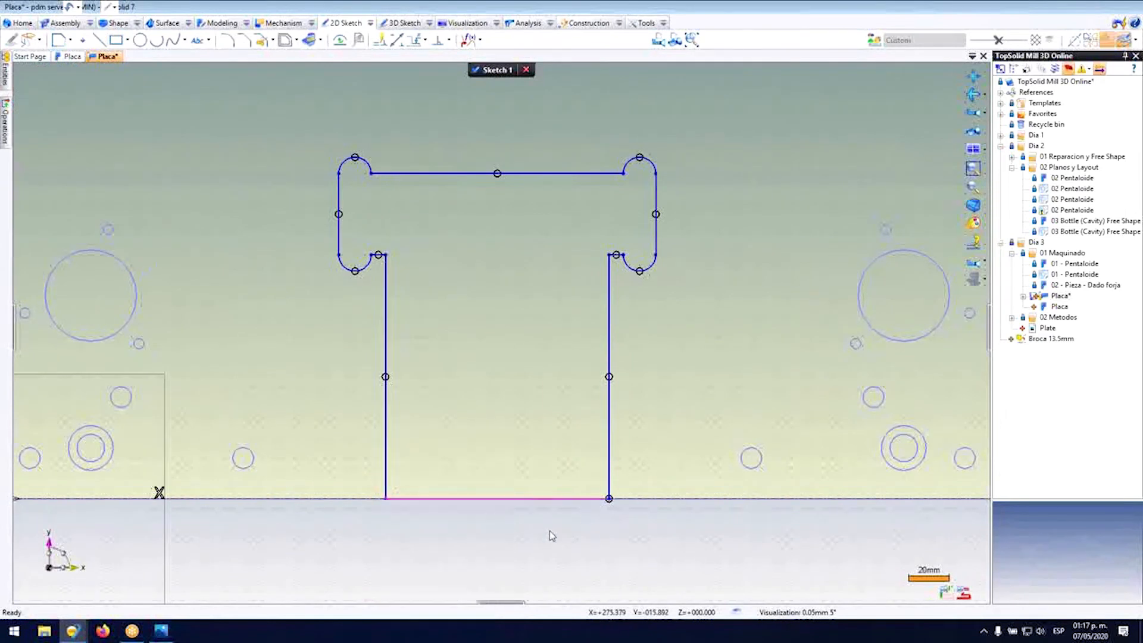
right_click(614, 503)
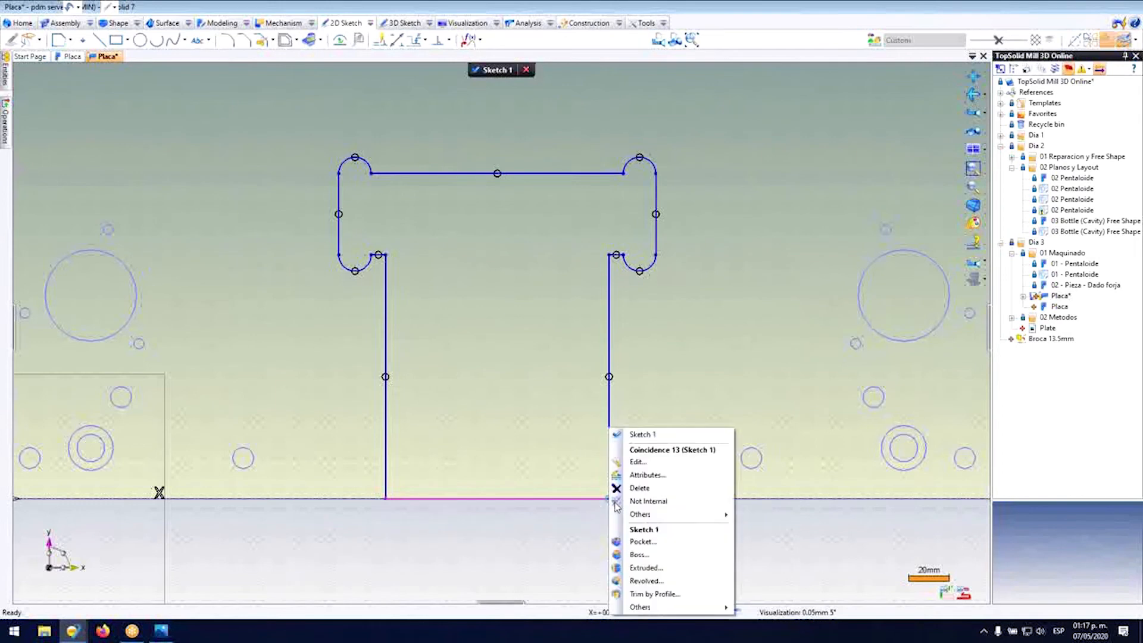
click(631, 488)
Step: Move the profile's closing line about 50 mm outside the plate's edge, orient it horizontally and validate the sketch
drag(611, 502, 610, 546)
drag(389, 503, 413, 556)
scroll(443, 333, down, 4)
scroll(473, 399, up, 2)
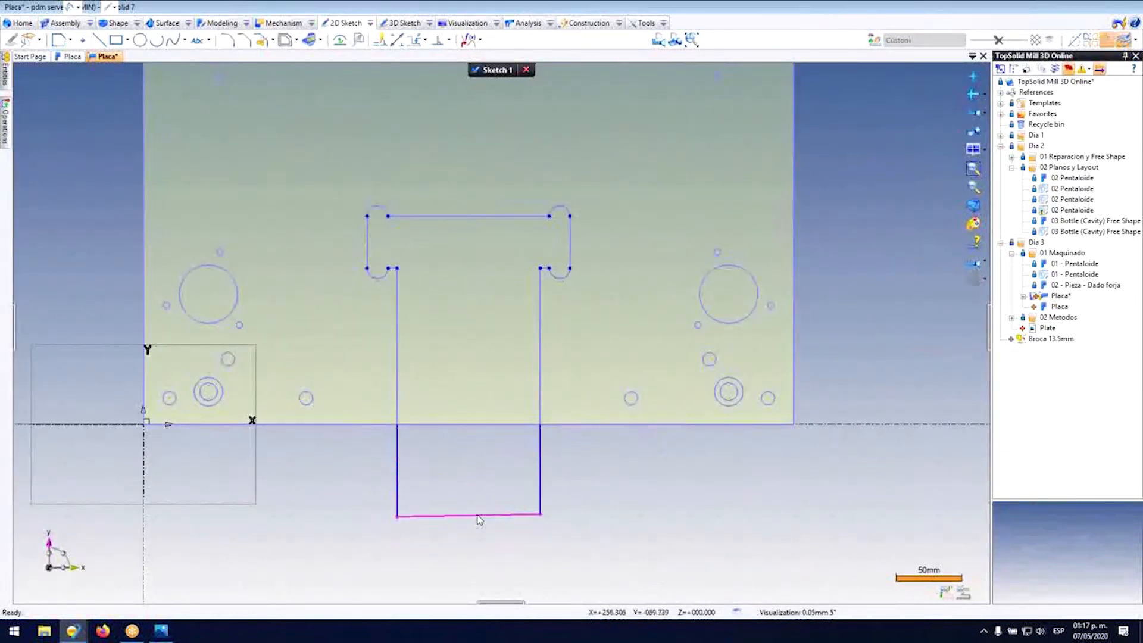
right_click(478, 519)
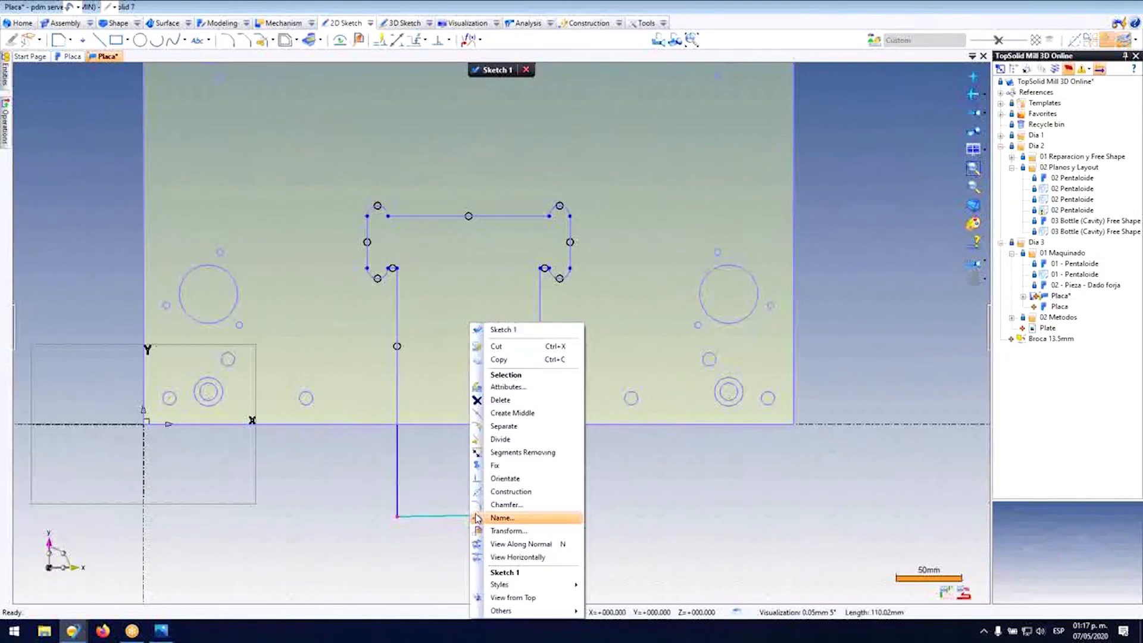
click(491, 480)
drag(495, 516, 493, 491)
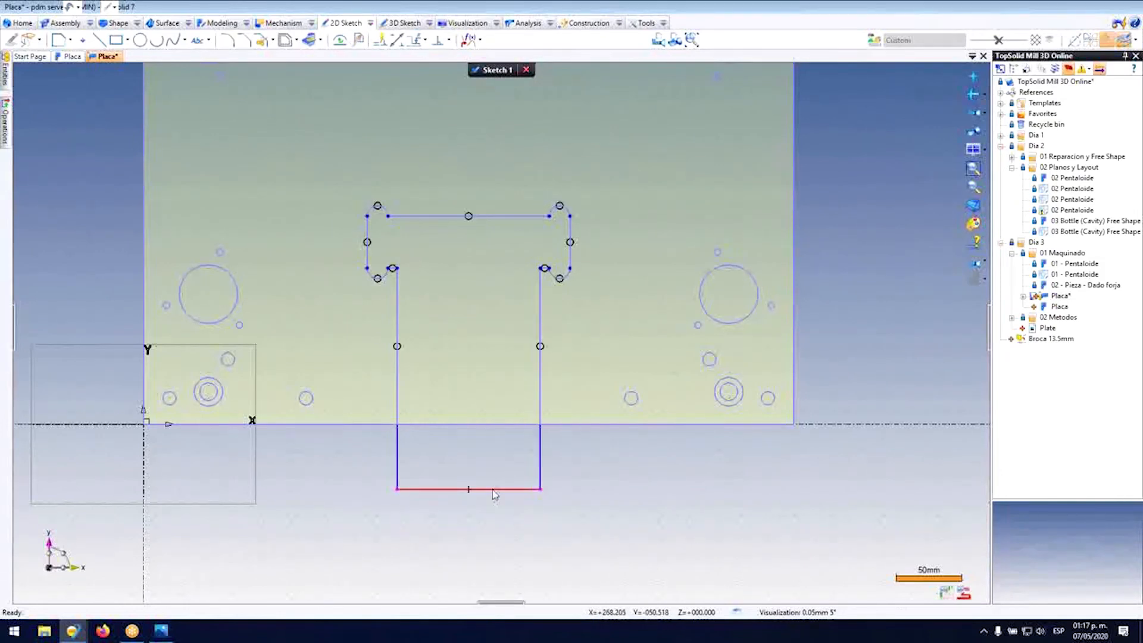
click(492, 70)
Step: Start an End Milling operation on the T-shaped profile with a new 3/4 in side mill in pocket 4, reloading the cutting conditions
scroll(583, 480, down, 3)
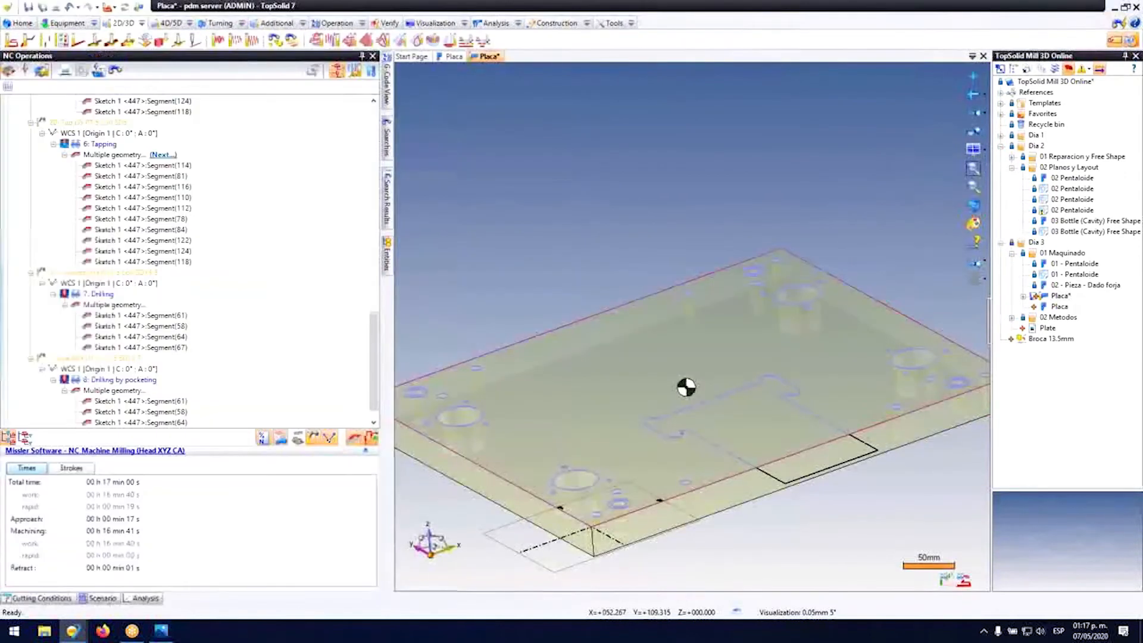
scroll(757, 472, up, 3)
right_click(756, 472)
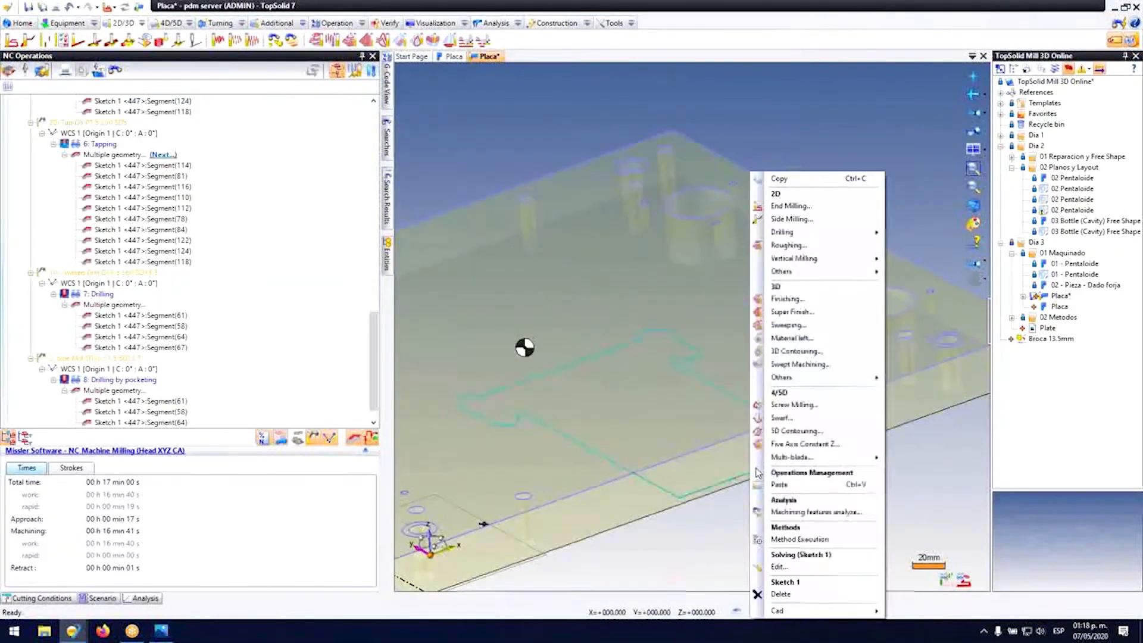
click(782, 207)
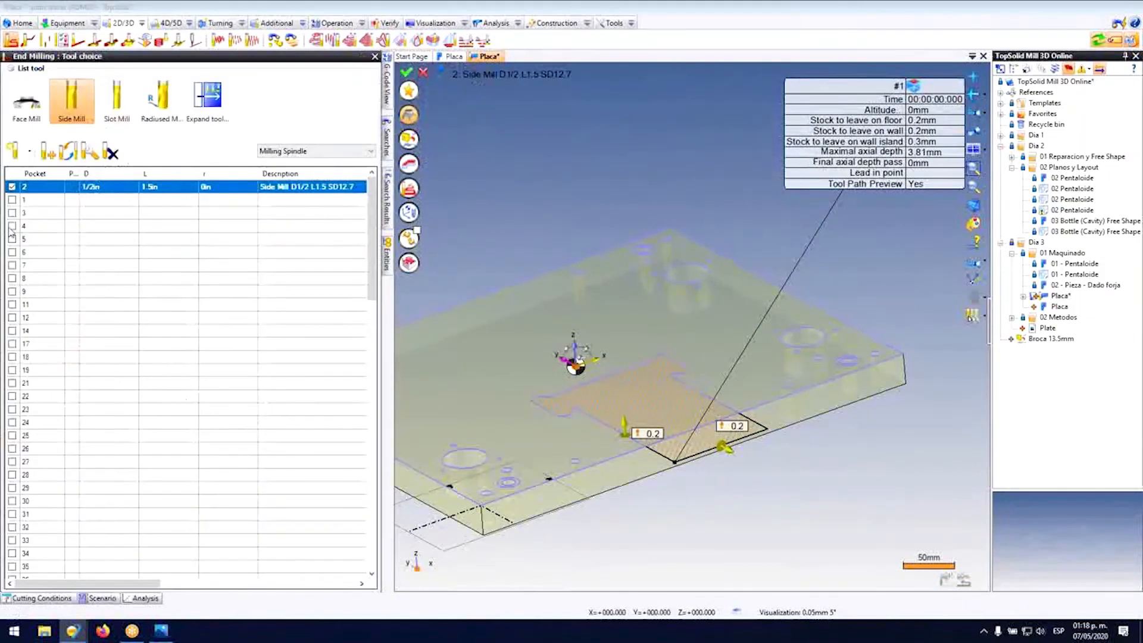
click(16, 227)
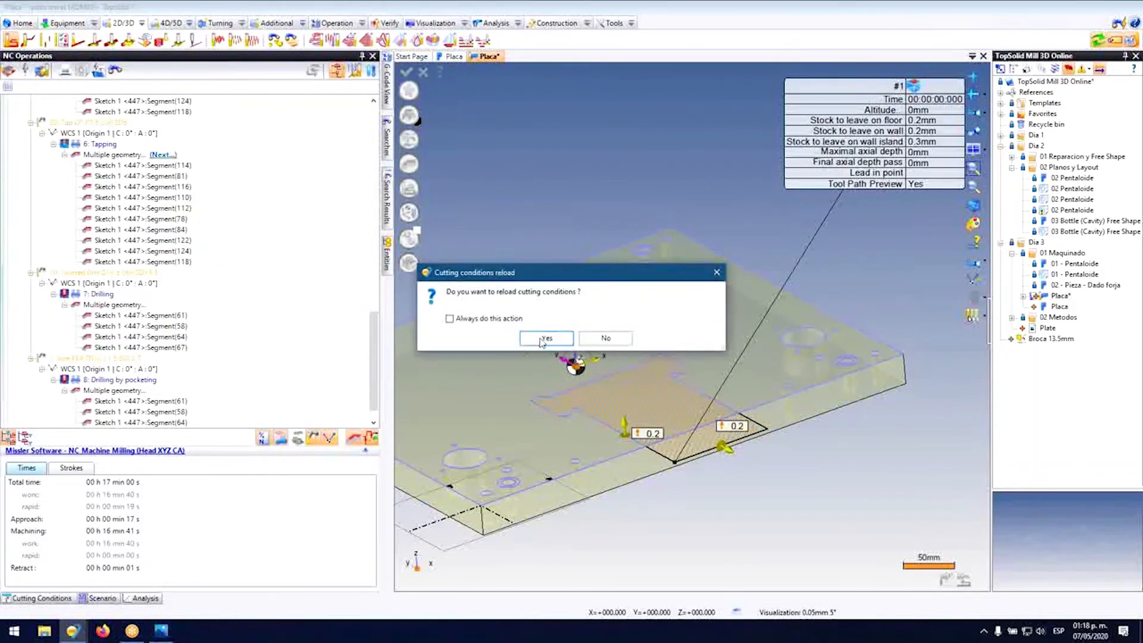
click(545, 339)
text(3/4in)
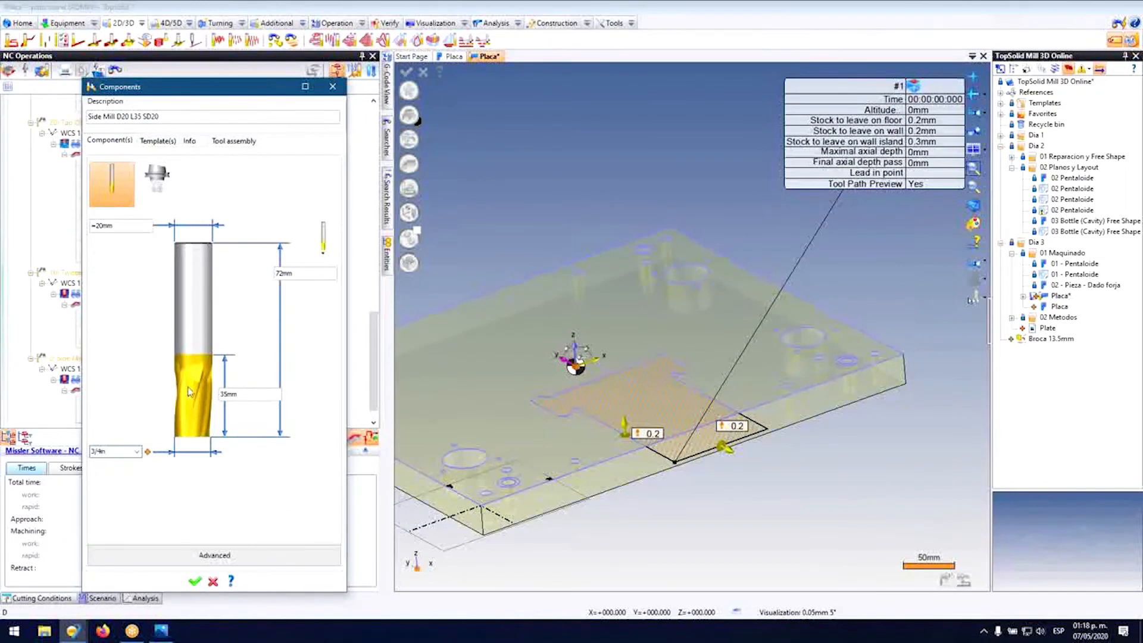
click(258, 398)
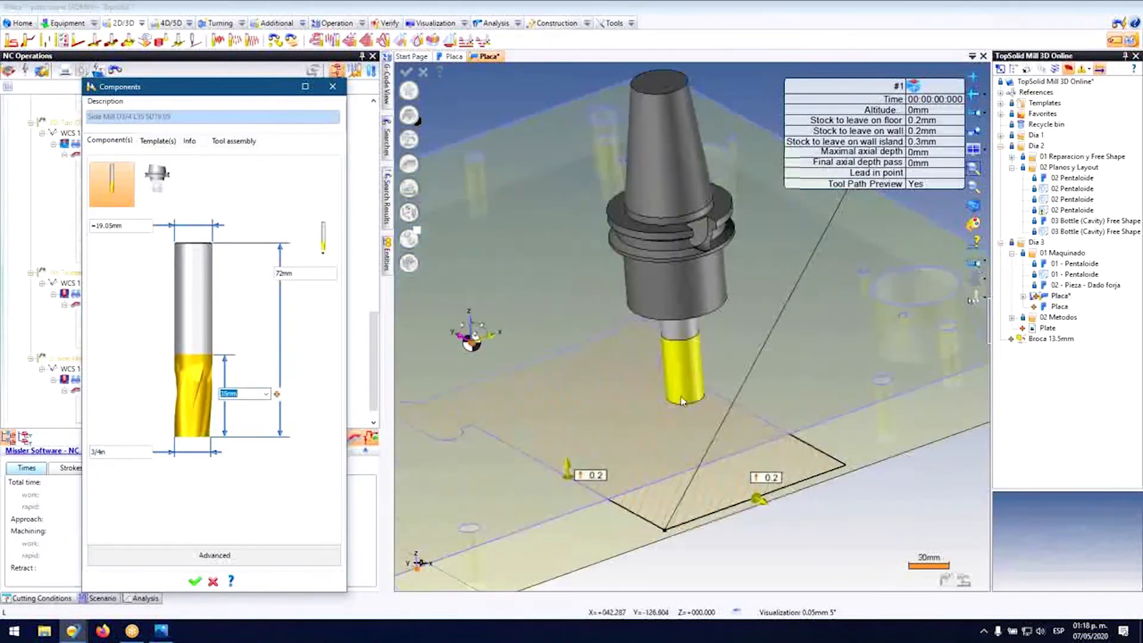
click(194, 578)
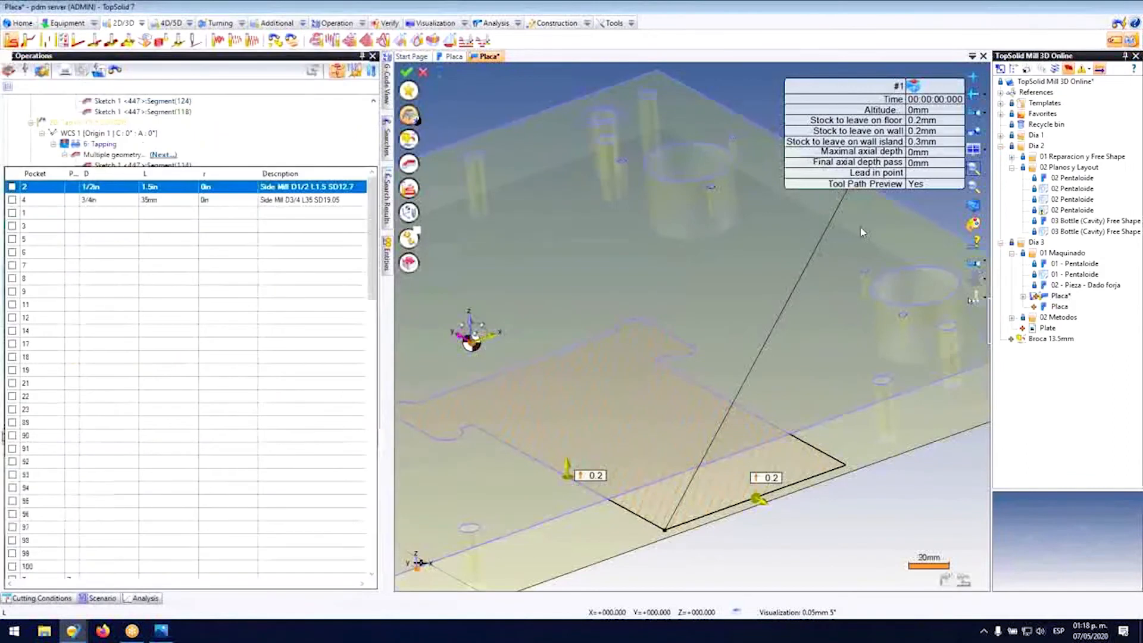
click(551, 337)
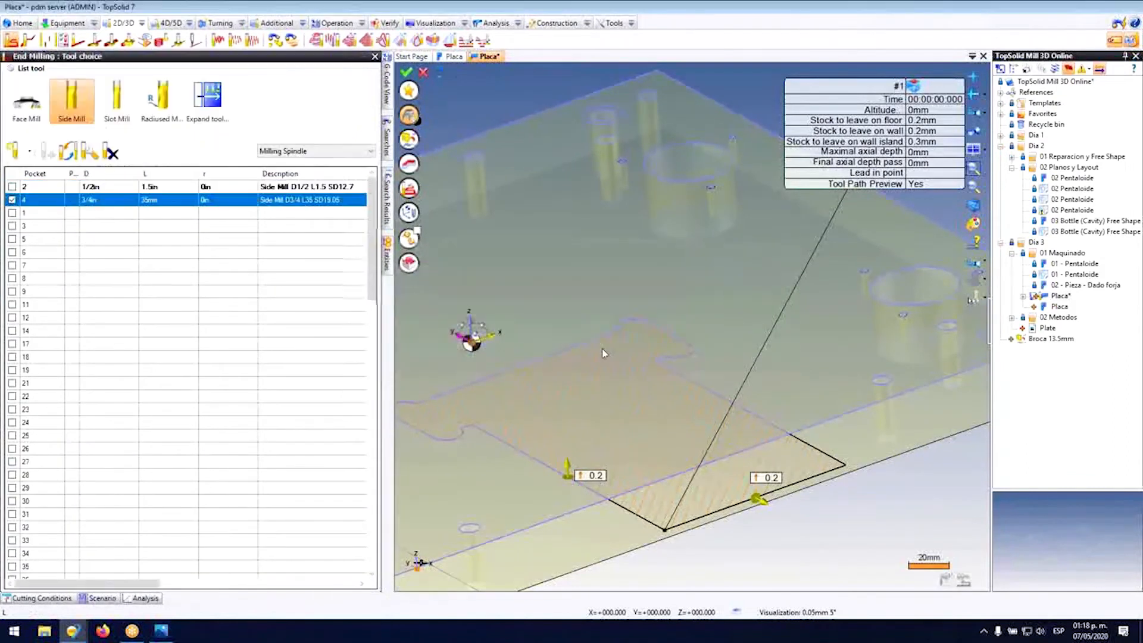
Step: Set the maximal axial depth of the end milling to 20 mm
click(924, 153)
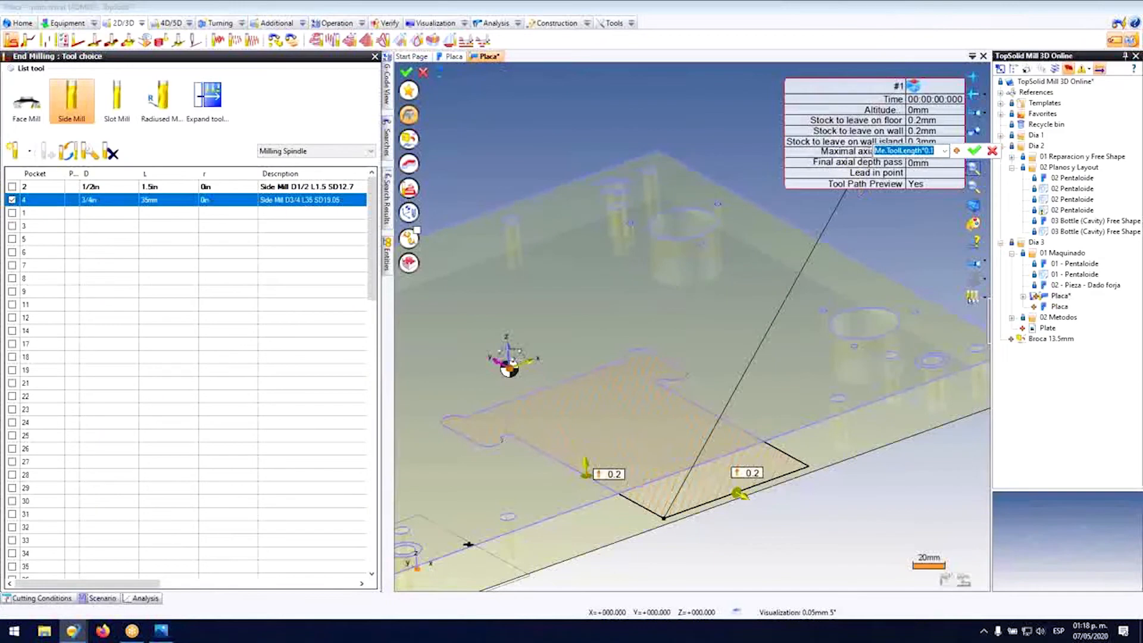
text(20)
key(Return)
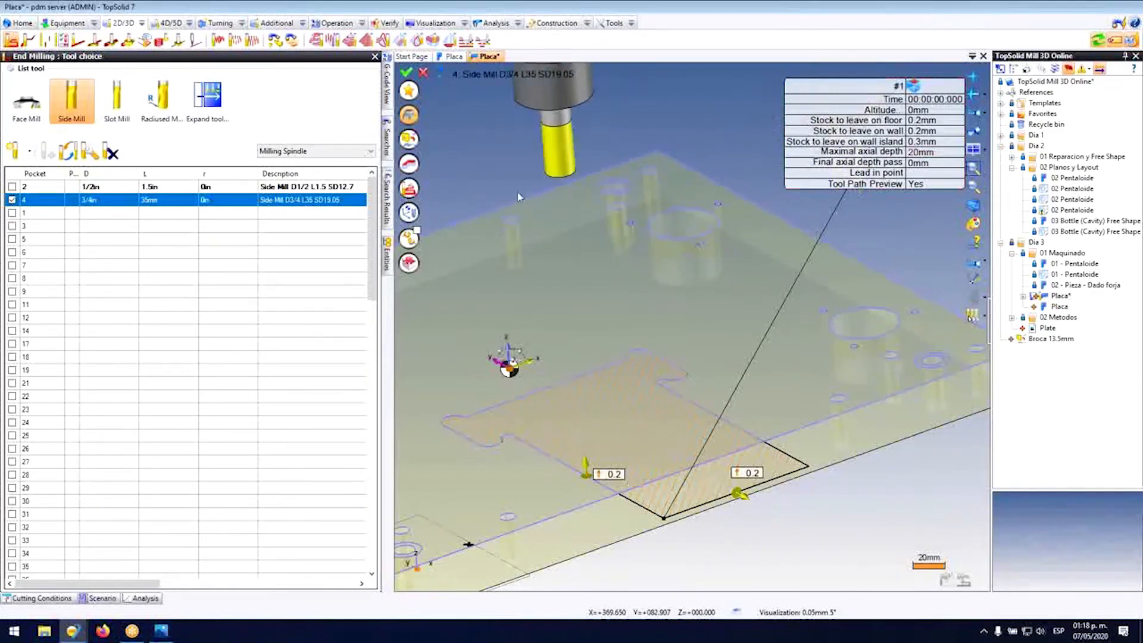
Step: Define the end milling's machining altitude by value at -16 mm and inspect the previewed toolpath
click(409, 189)
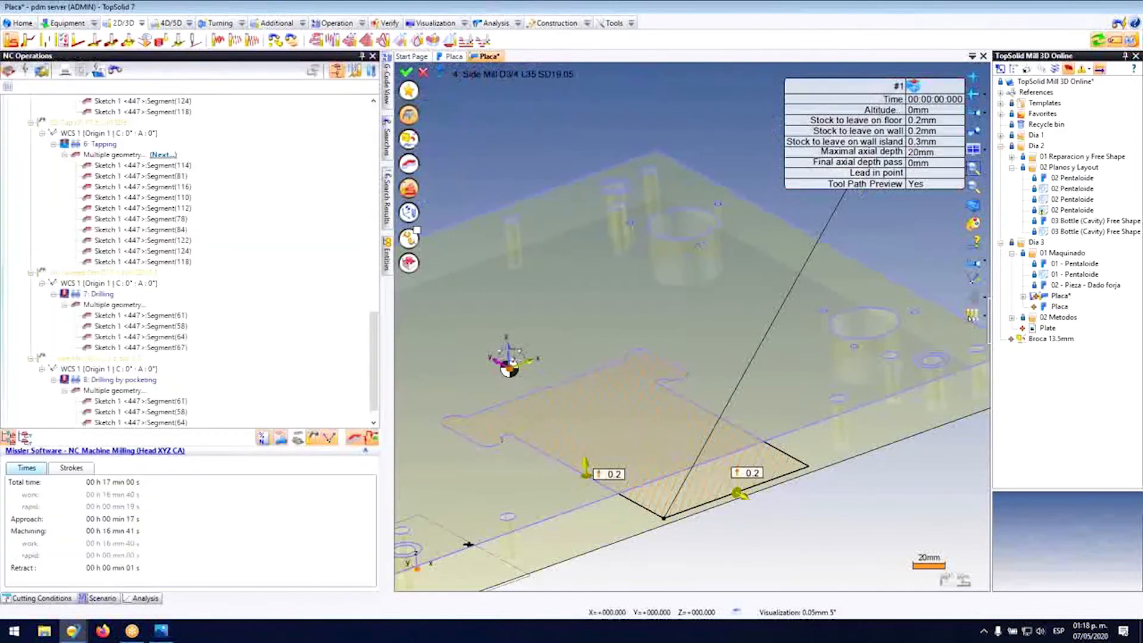
click(97, 69)
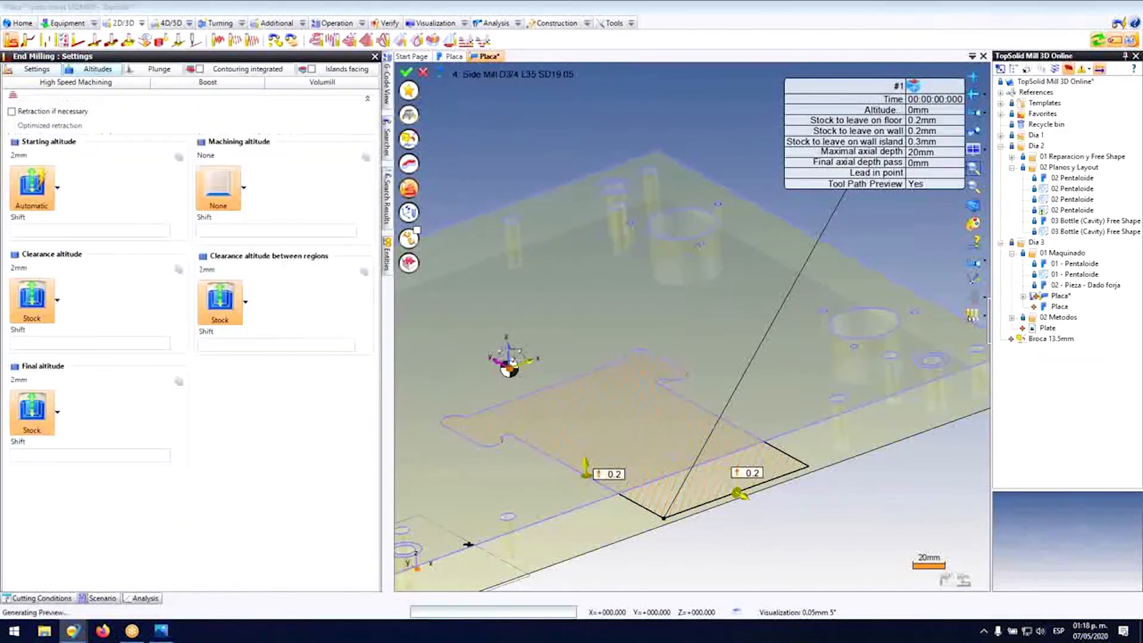
click(244, 188)
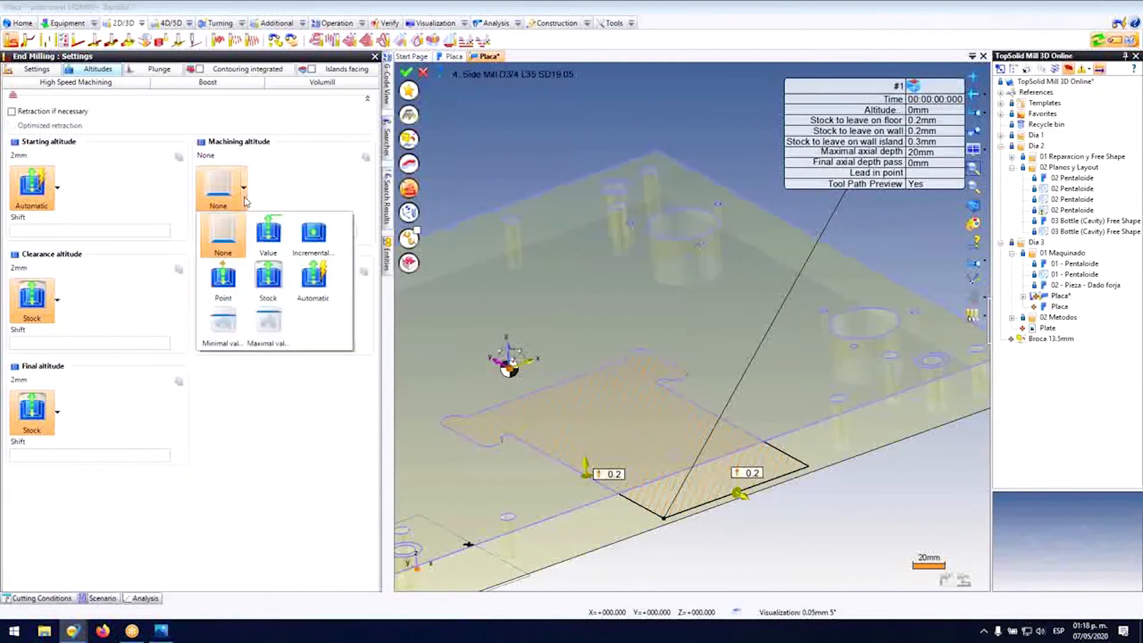
click(268, 232)
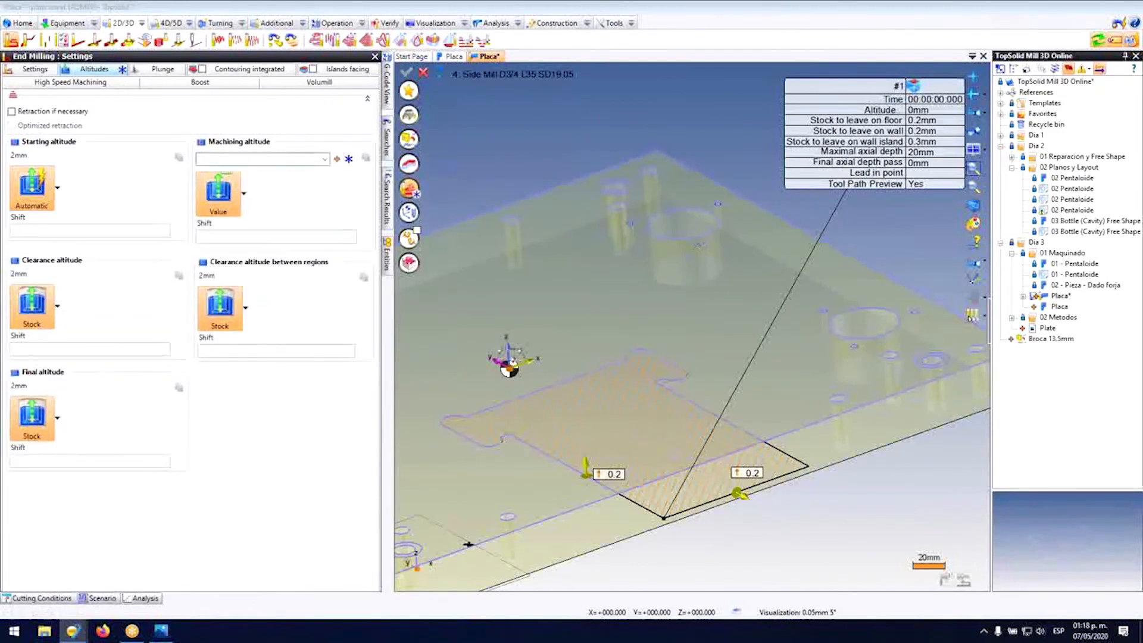
text(-)
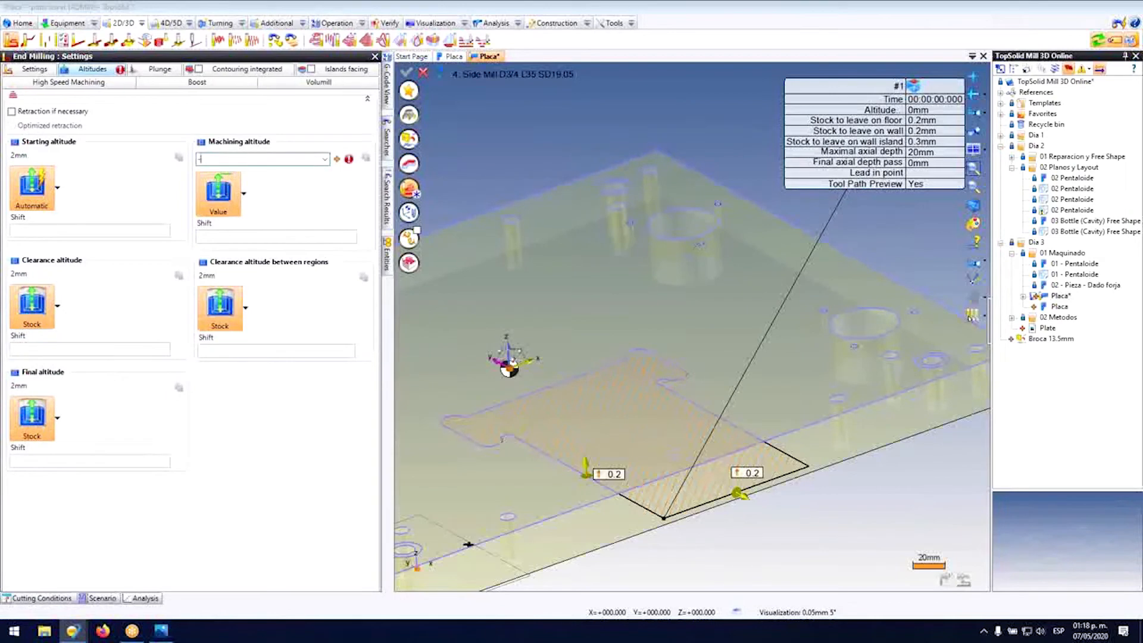
text(16)
click(282, 243)
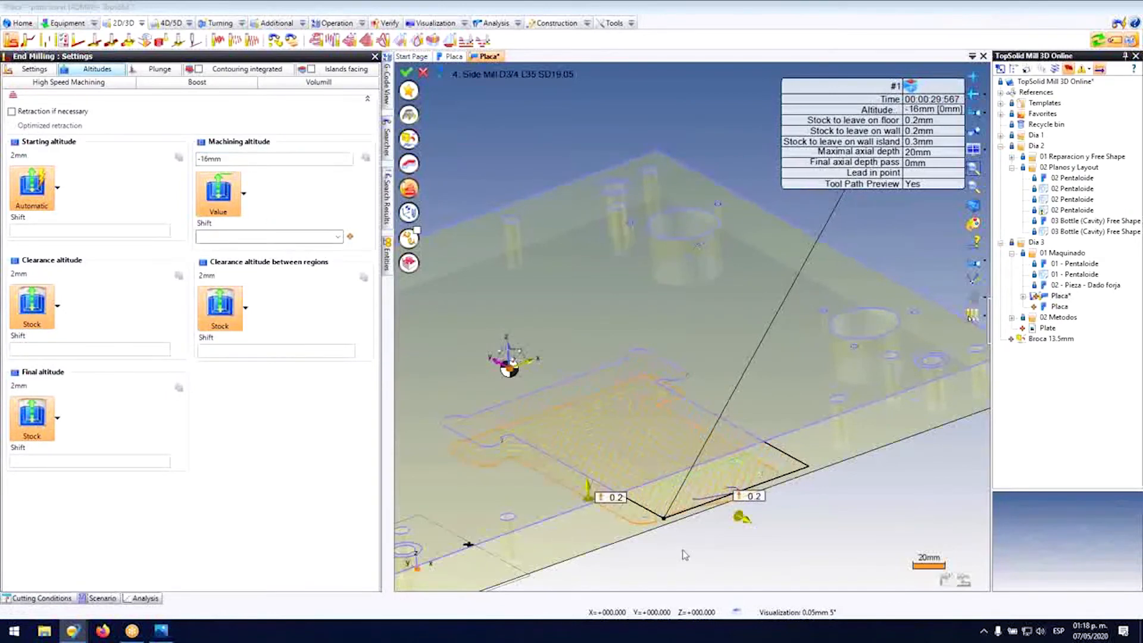
scroll(707, 488, down, 1)
middle_drag(708, 479, 720, 513)
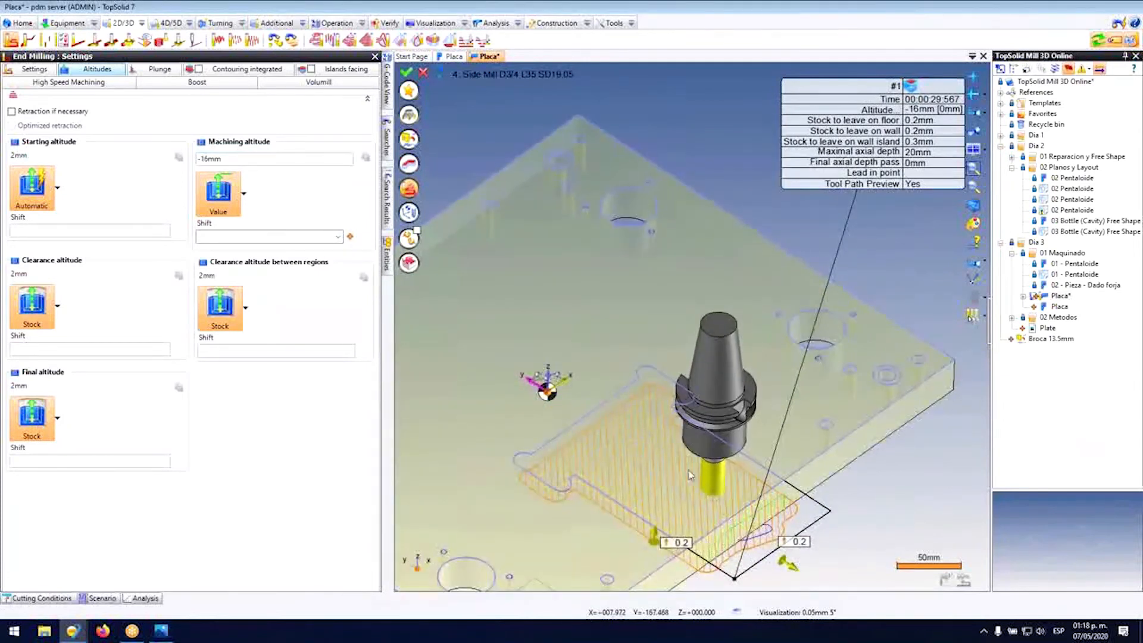
Step: Set the trochoidal machining mode of the end milling to Trochoid and inspect the looped toolpath
click(33, 69)
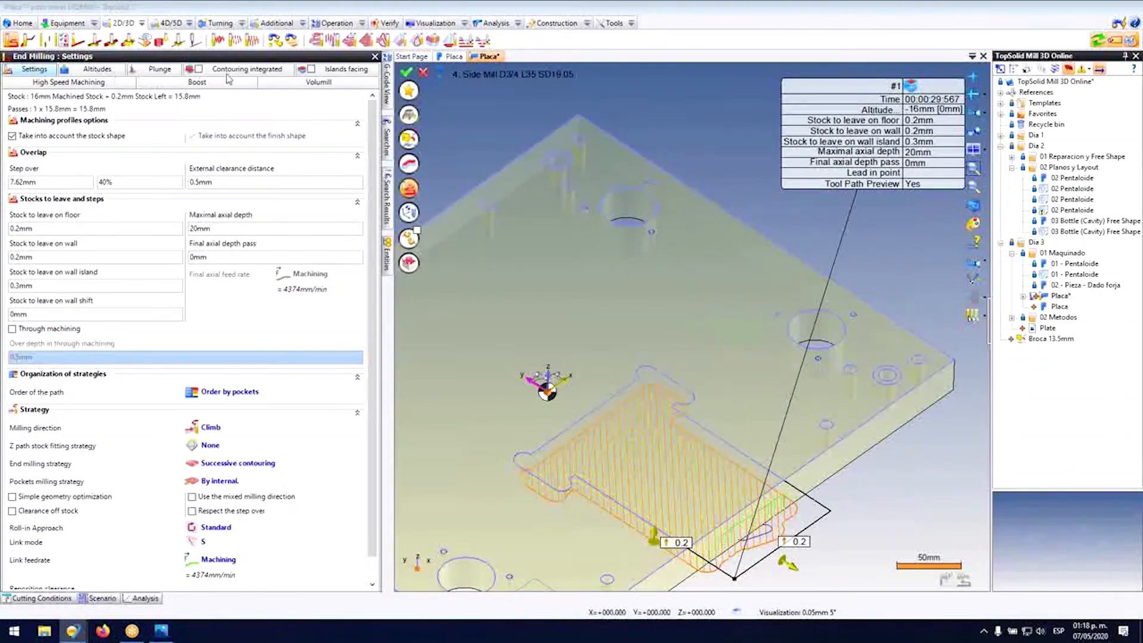
click(110, 82)
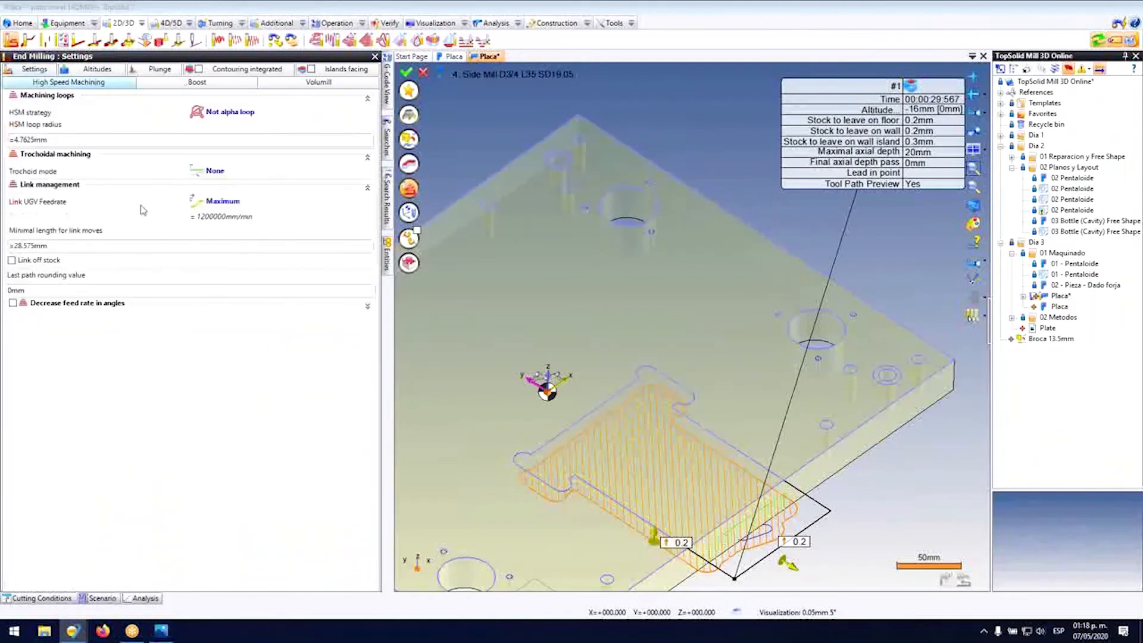
click(202, 172)
click(206, 213)
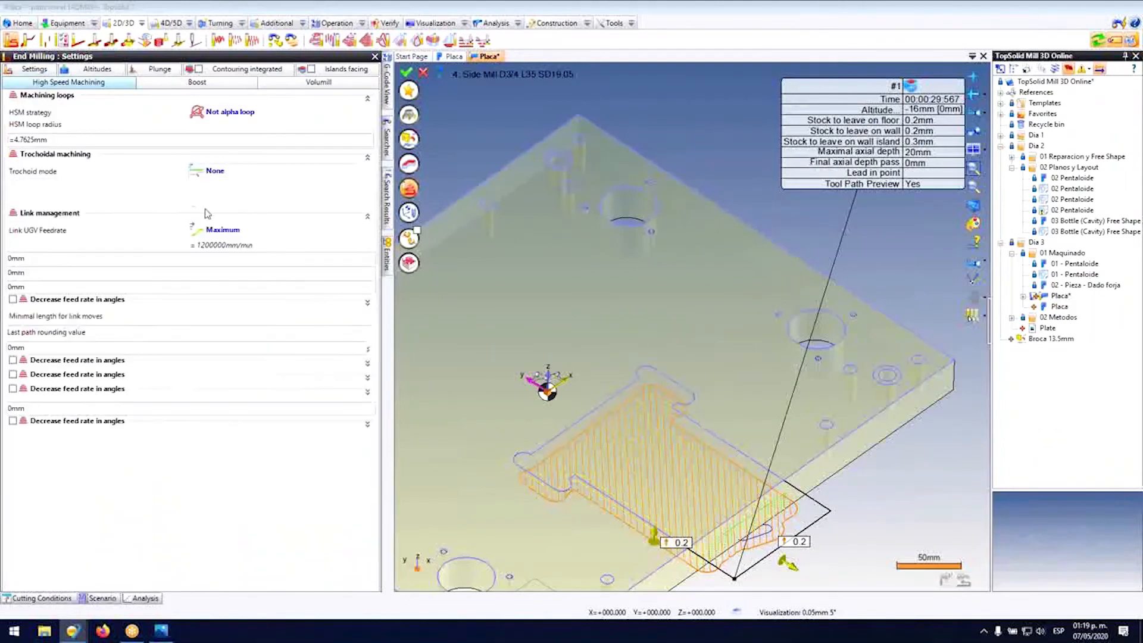
scroll(695, 502, up, 4)
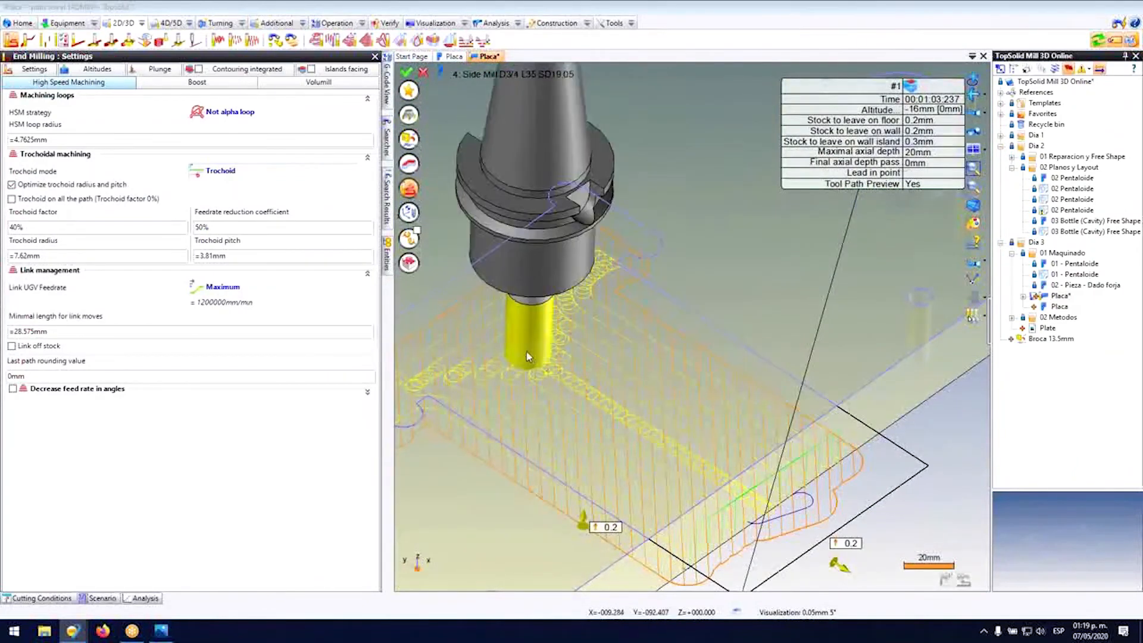
Step: Set the end milling step over to 20% and check the denser toolpath preview
click(97, 70)
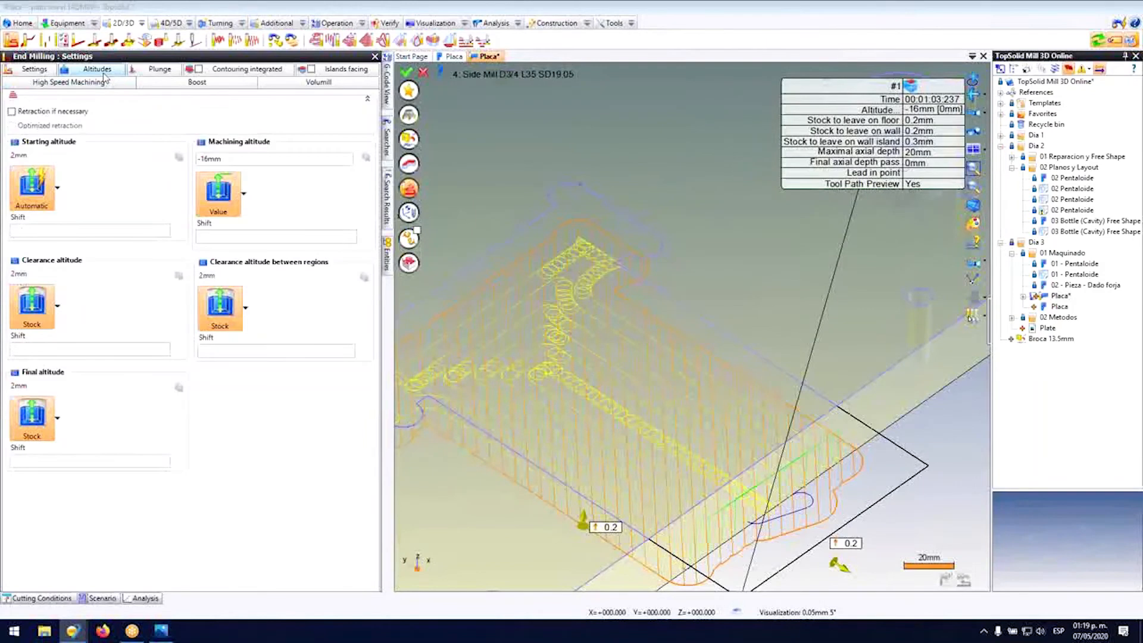
click(34, 69)
click(116, 183)
text(20)
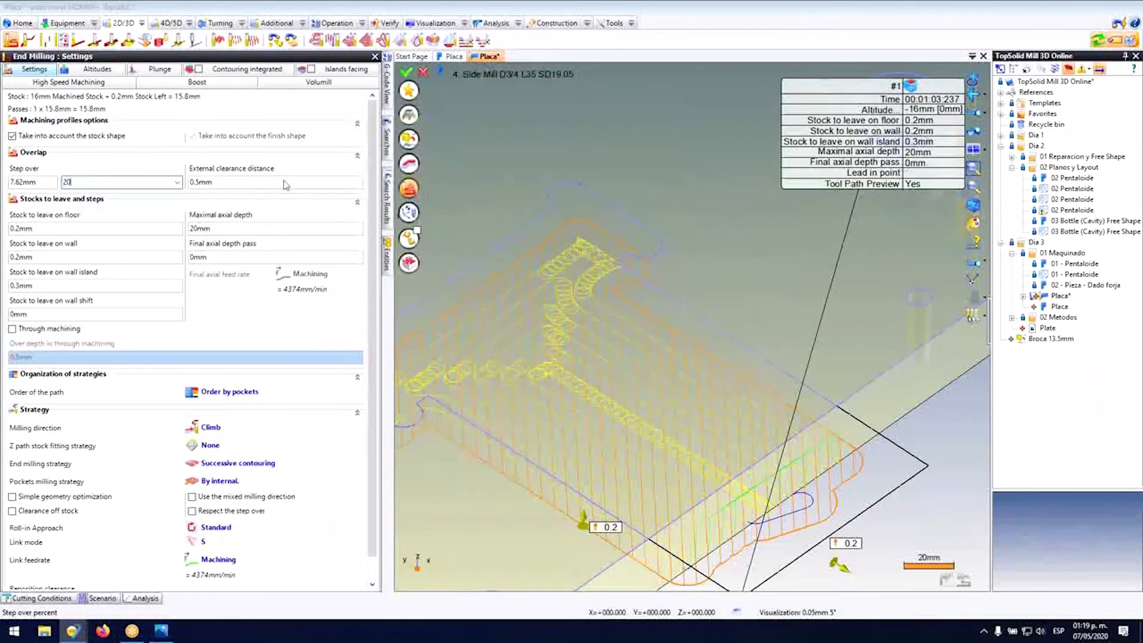
click(290, 185)
scroll(635, 374, down, 2)
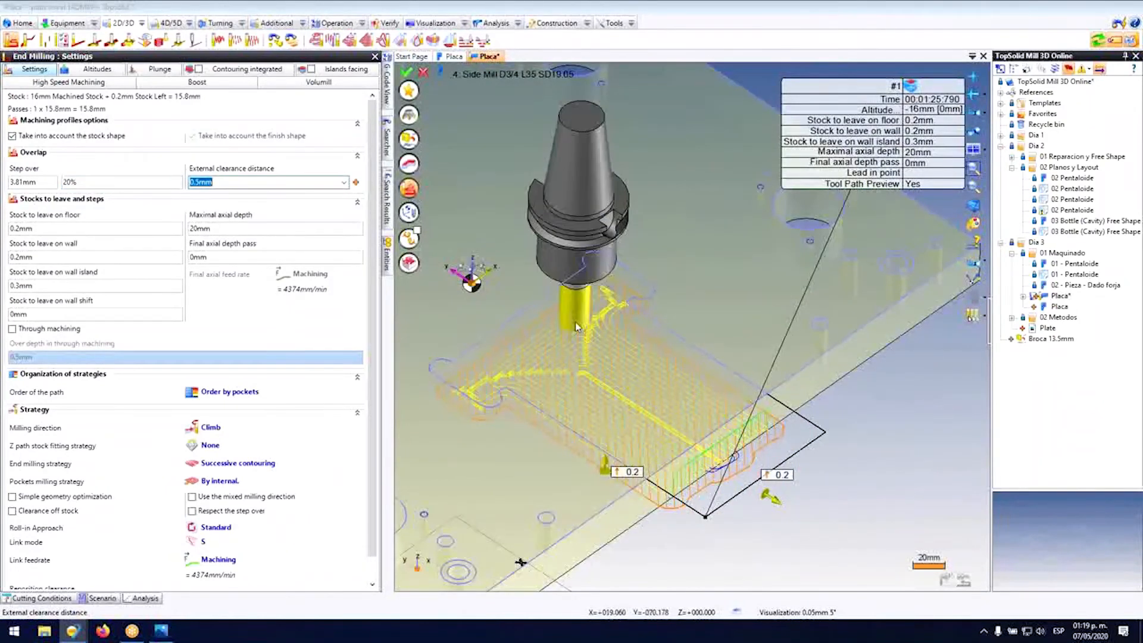
scroll(571, 327, down, 3)
Step: Change the end milling strategy to VoluMill, inspect the resulting toolpath and validate the operation
click(260, 464)
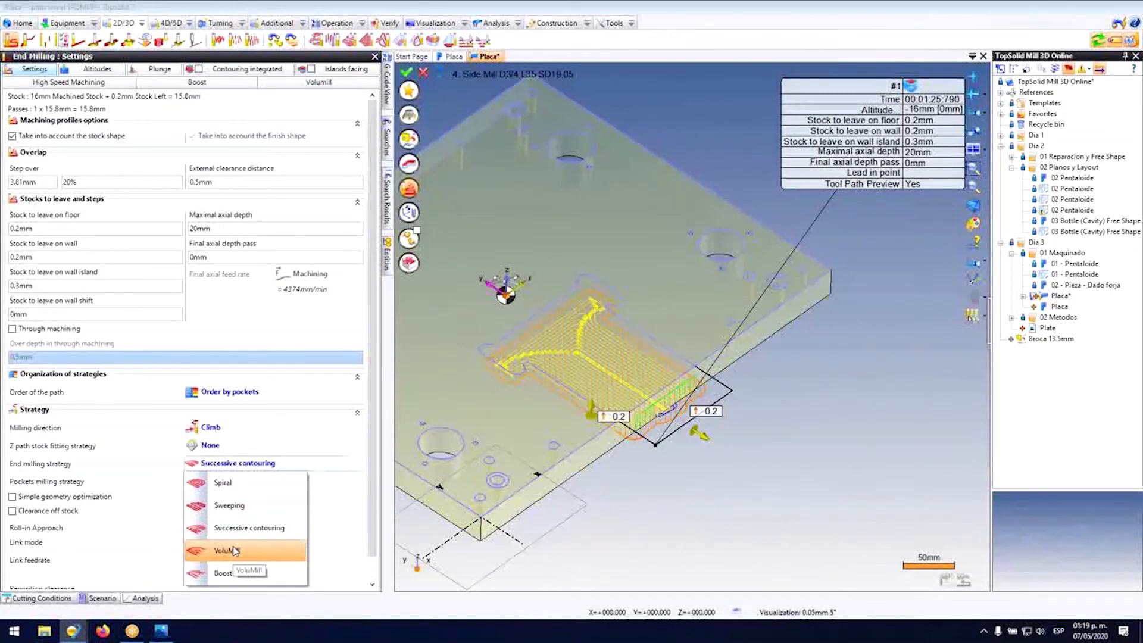
click(234, 550)
scroll(664, 405, up, 3)
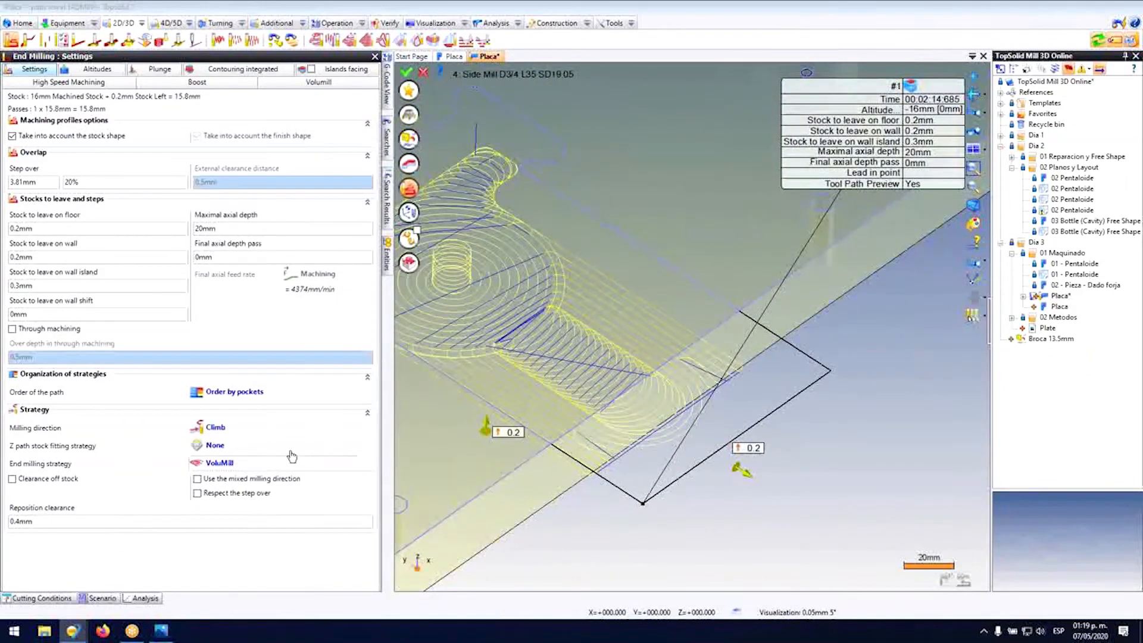
scroll(480, 385, down, 2)
middle_drag(590, 408, 573, 384)
scroll(594, 359, down, 2)
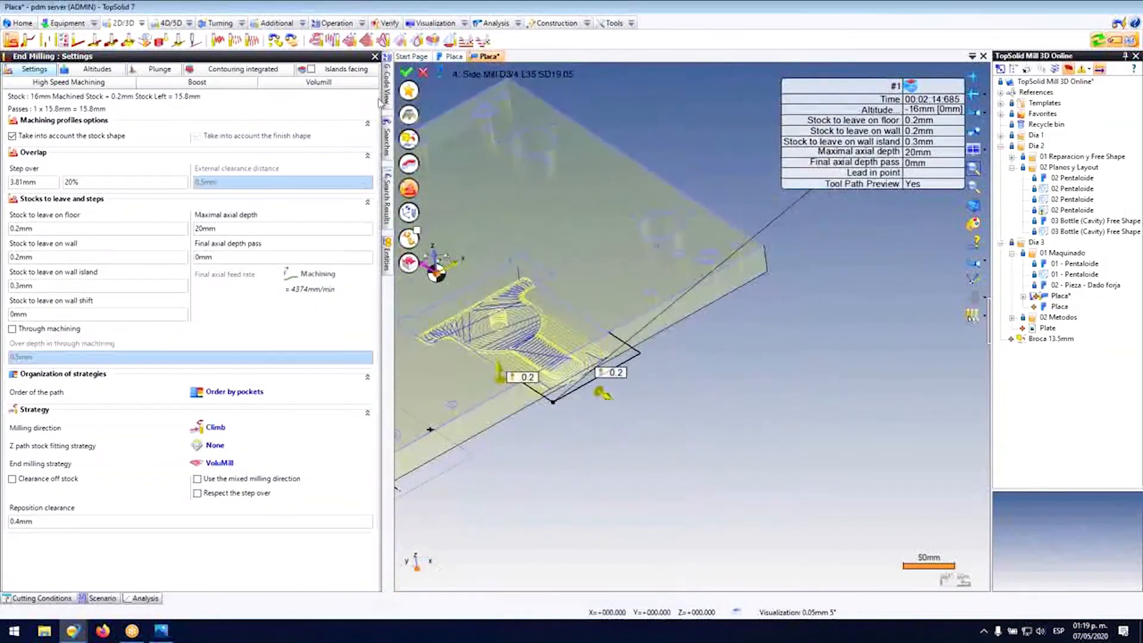
click(410, 73)
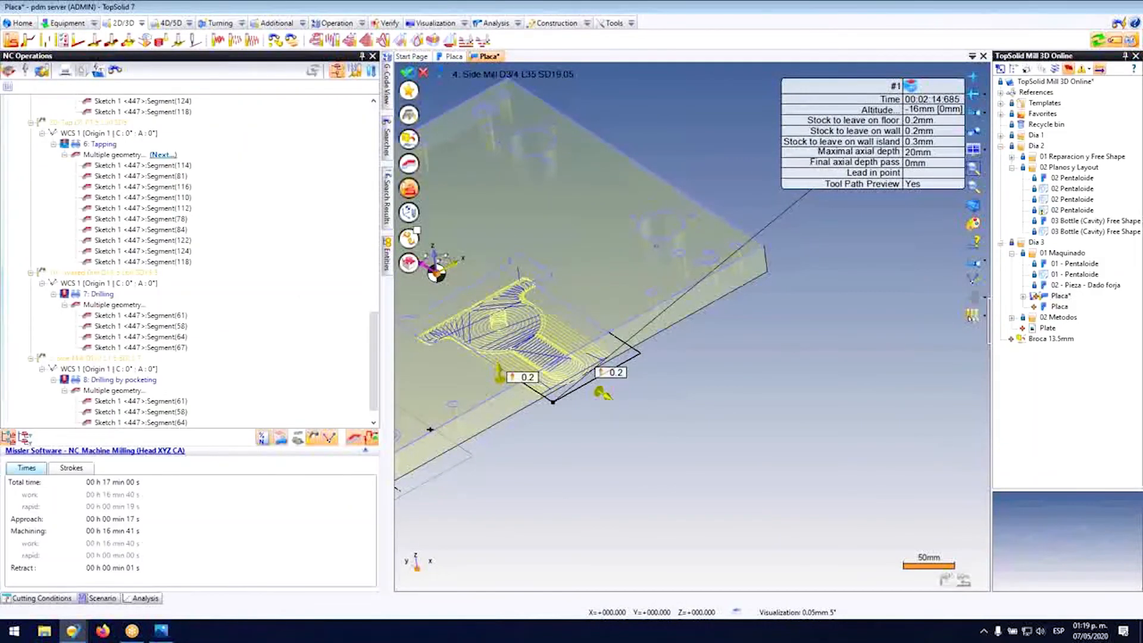
click(408, 188)
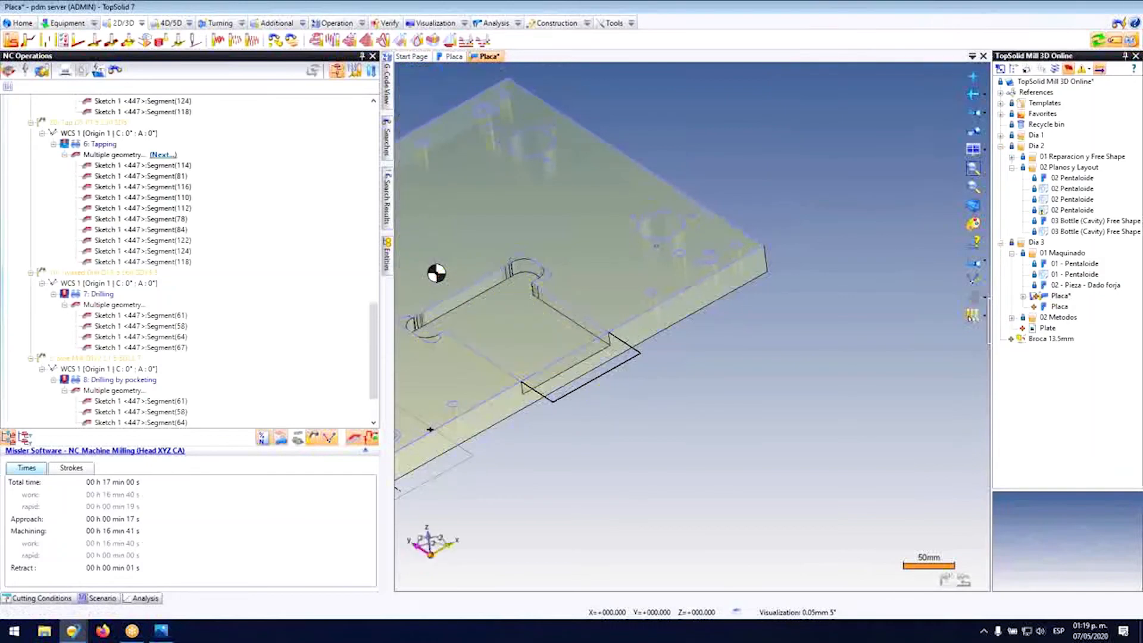
Step: Start a second end milling on the T-shaped slot profile and assign it a new side mill in pocket 5, 6 mm diameter and 35 mm long
key(Escape)
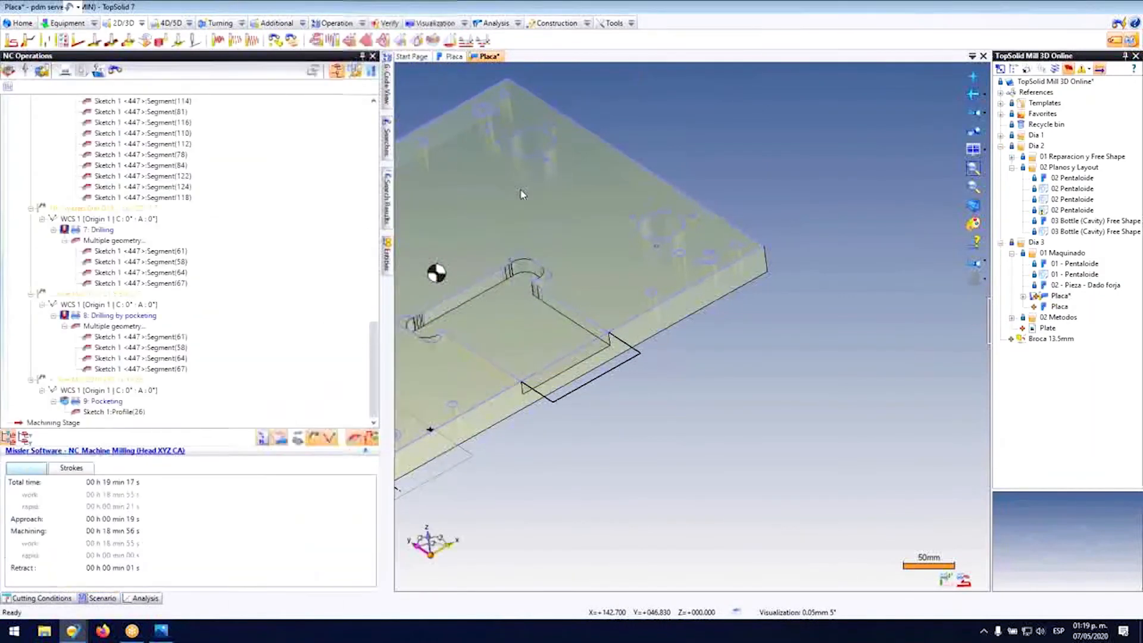
click(94, 403)
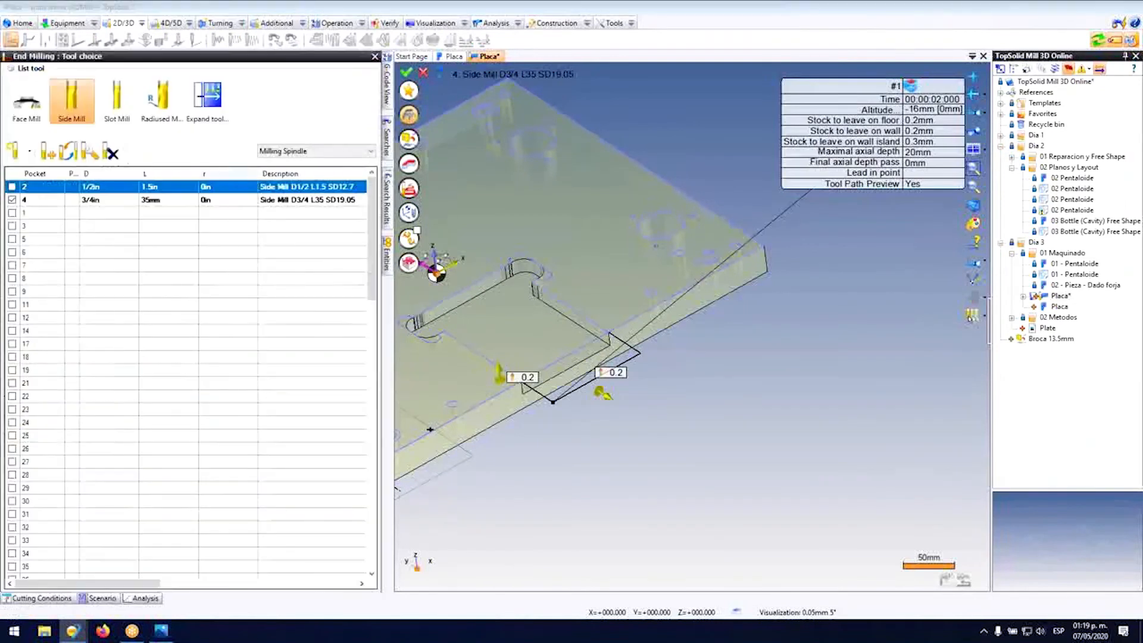
click(16, 240)
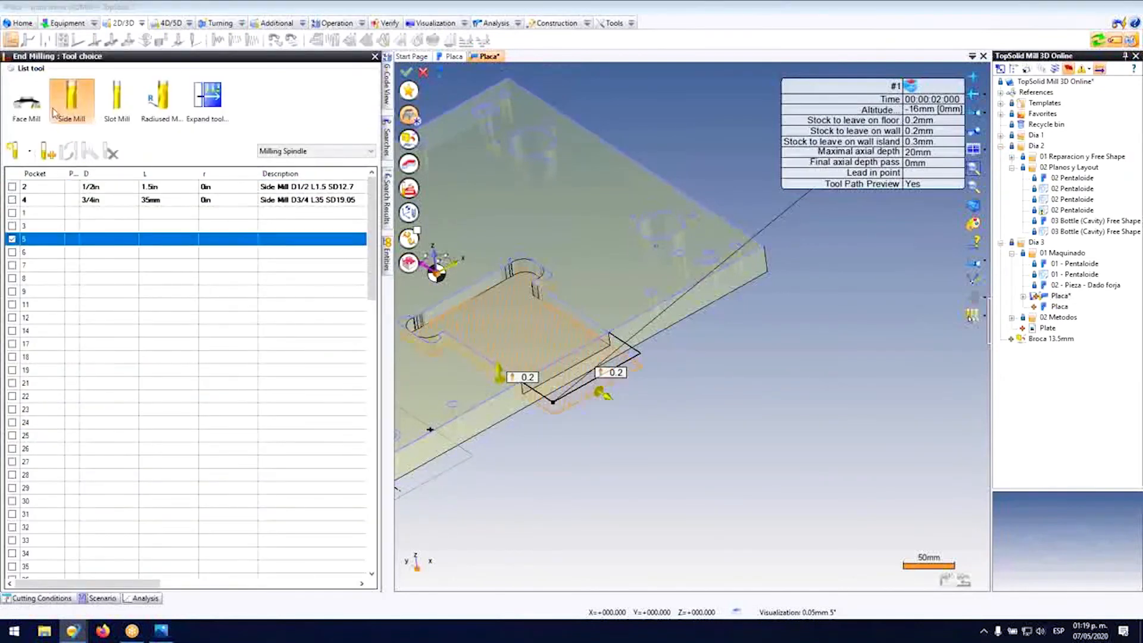
click(77, 104)
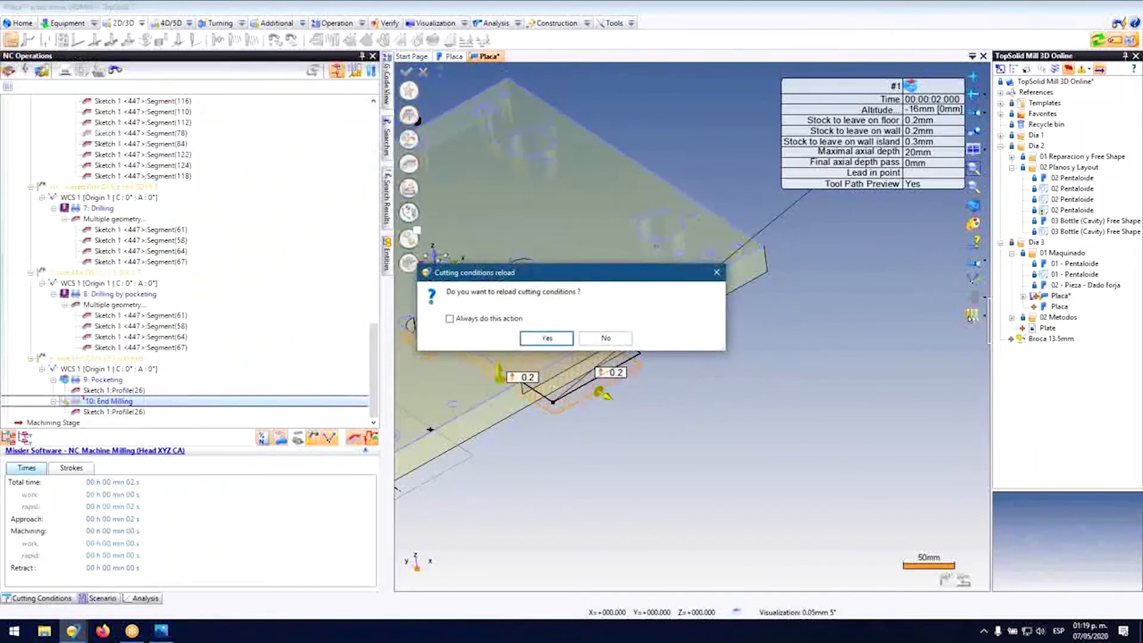
key(Return)
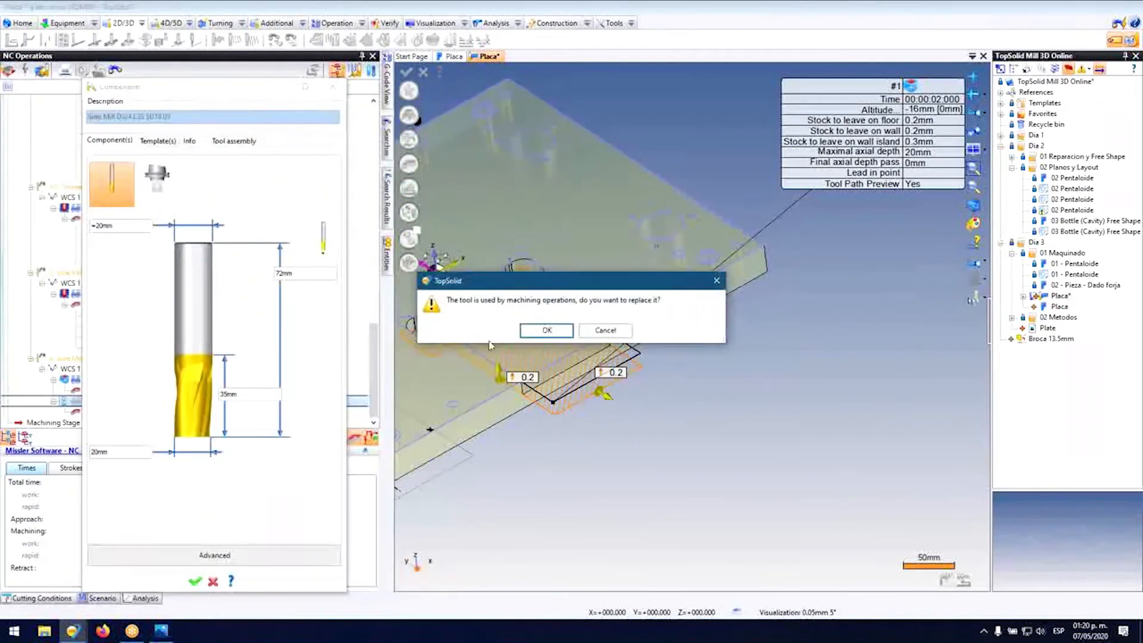
key(Return)
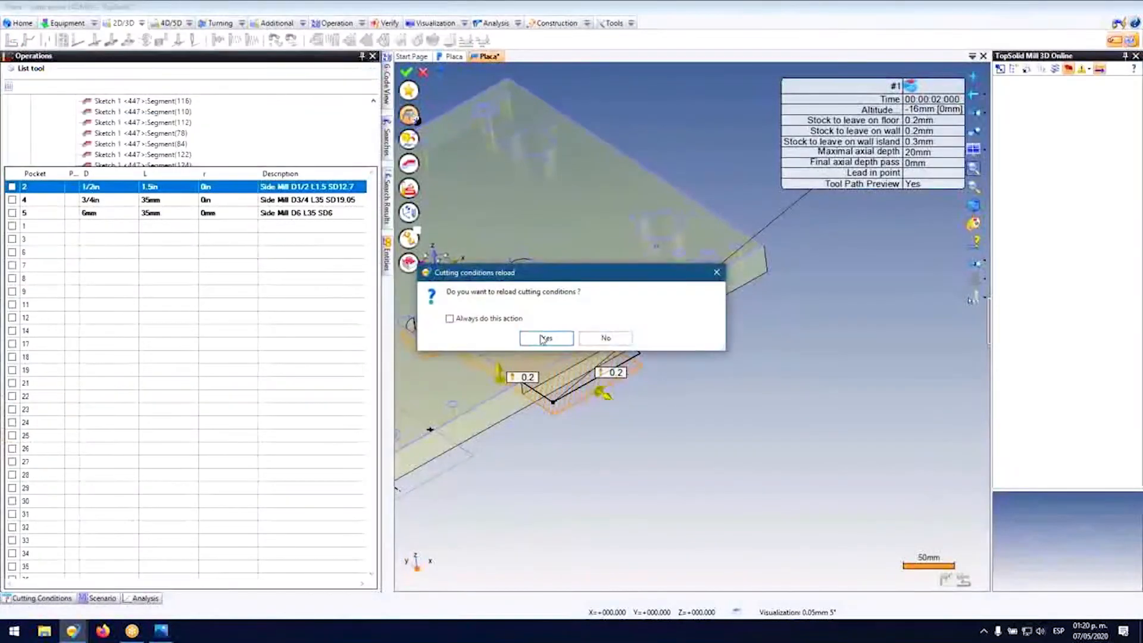
click(535, 336)
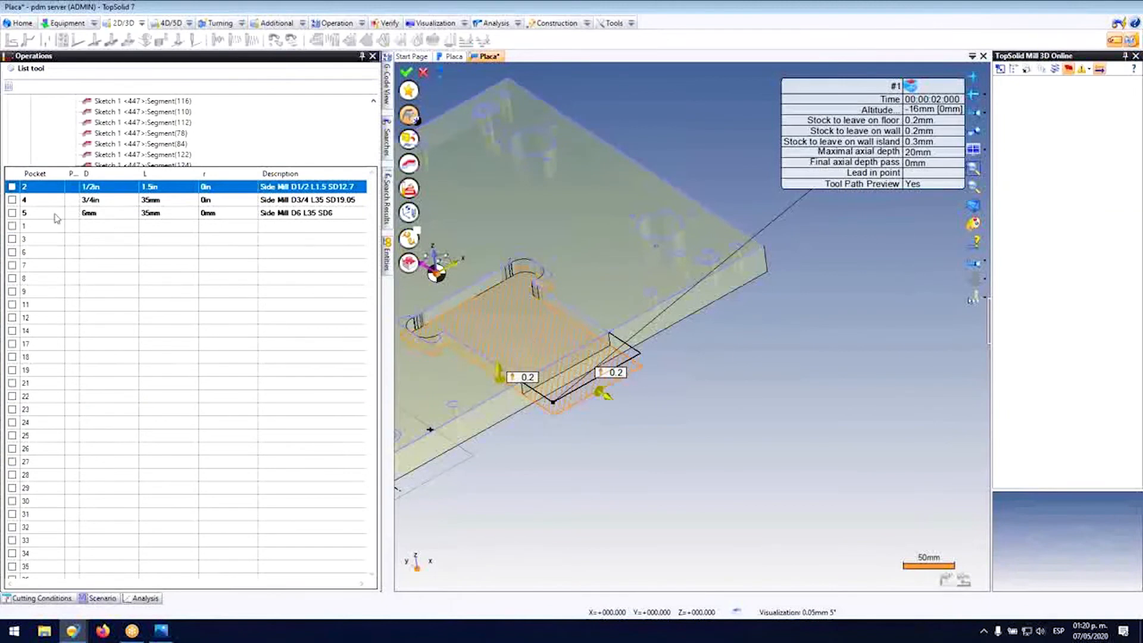
click(12, 213)
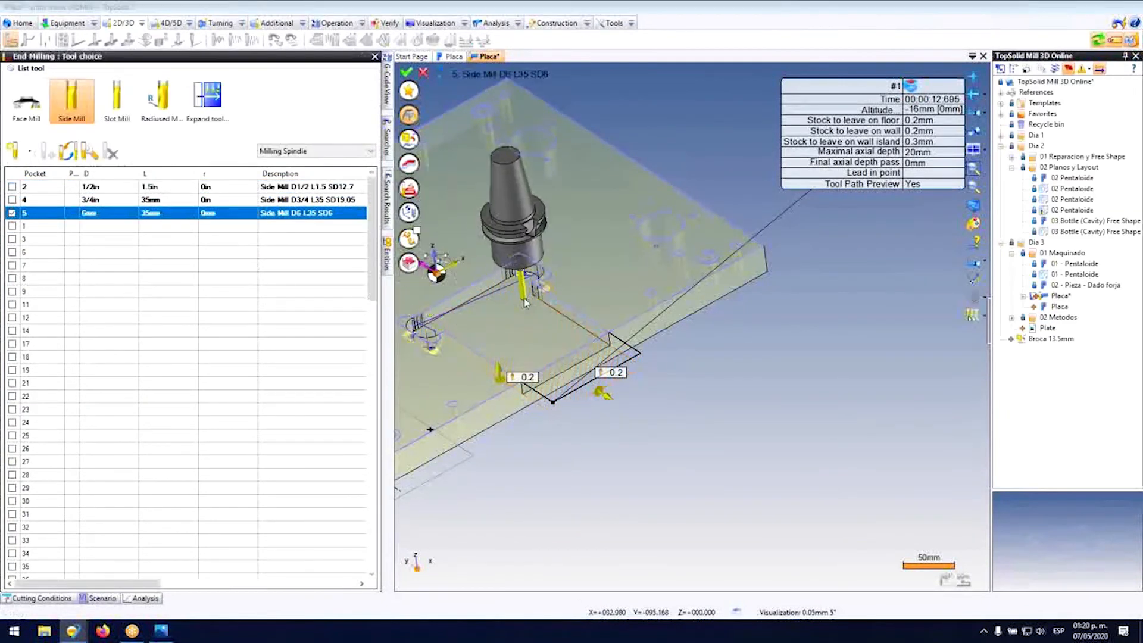
Step: Examine the previewed toolpath of the 6 mm side mill at the slot's rounded corners
scroll(526, 303, up, 5)
middle_drag(527, 301, 613, 274)
scroll(563, 246, up, 5)
scroll(604, 256, down, 4)
scroll(599, 241, up, 4)
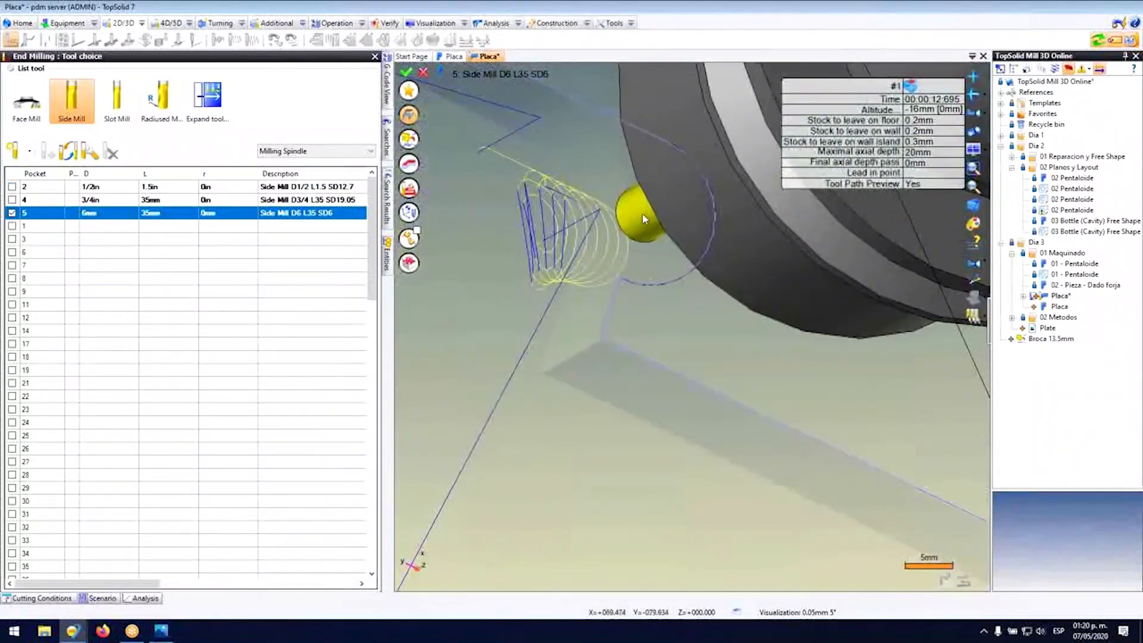
scroll(643, 219, down, 1)
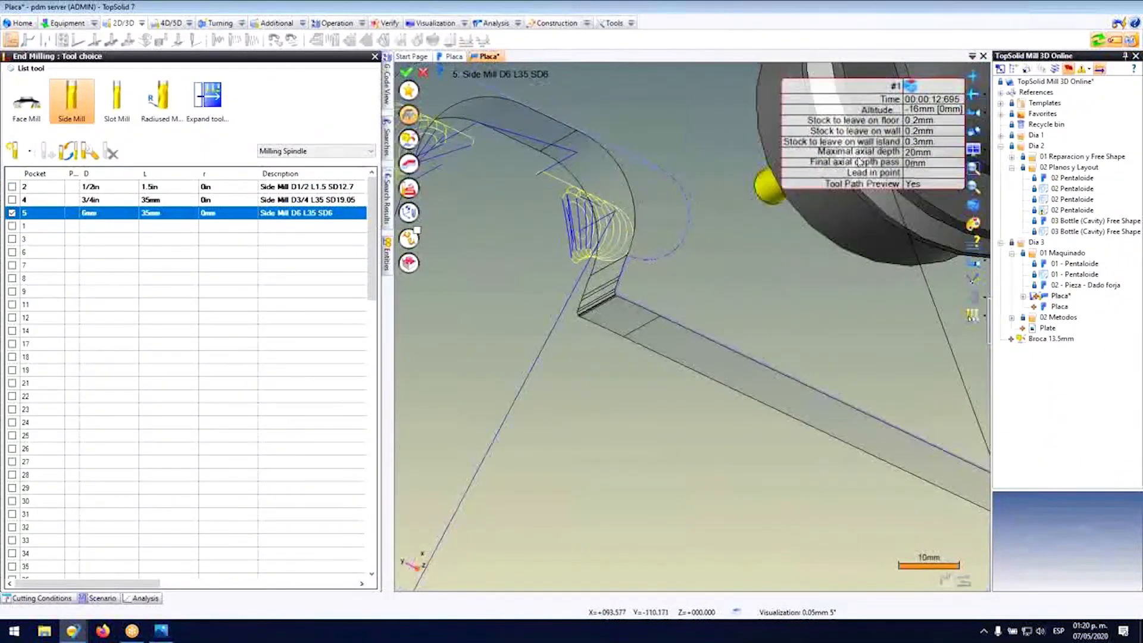
scroll(817, 180, down, 3)
middle_drag(764, 308, 727, 277)
scroll(724, 275, down, 2)
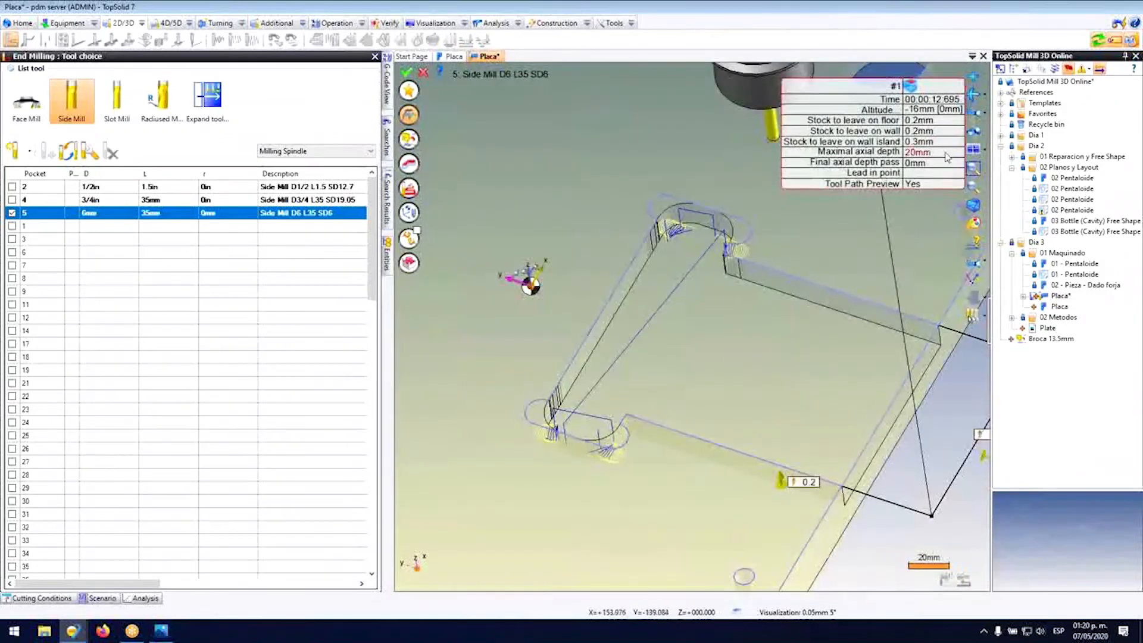
Step: Set the end milling's stock to leave on wall, wall island and floor to 0 mm
double_click(926, 131)
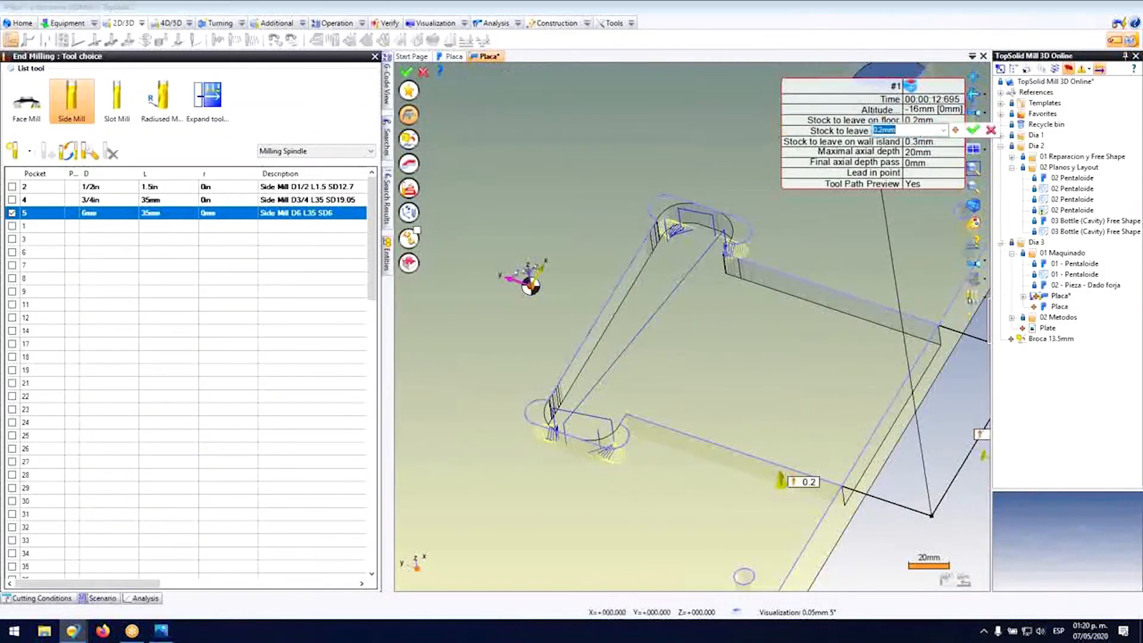
text(0)
key(Return)
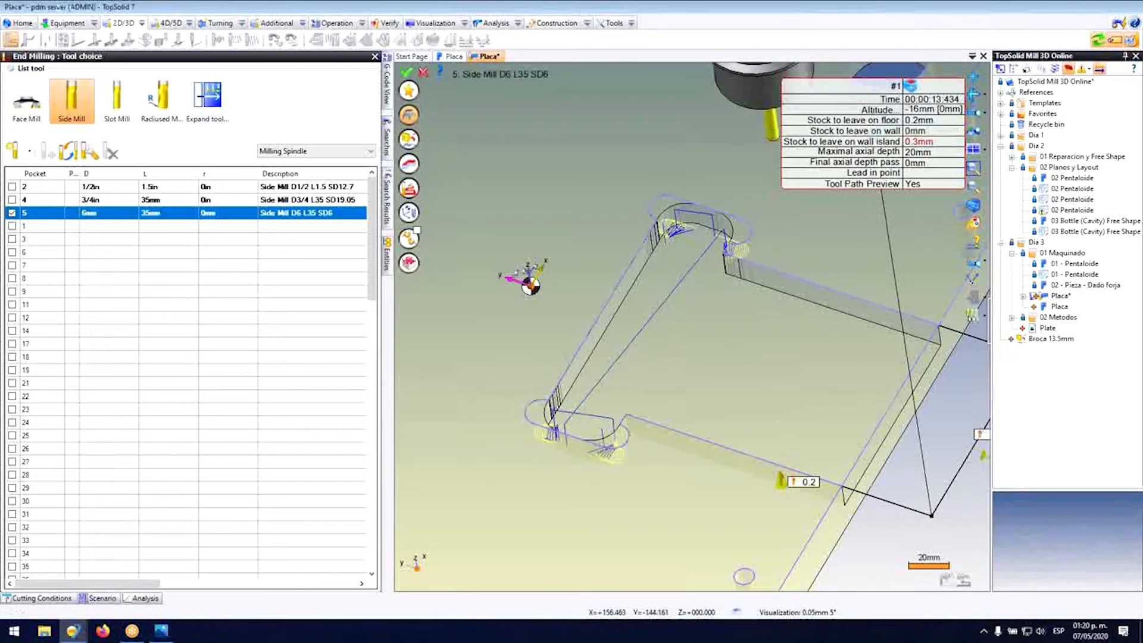
click(919, 142)
text(0)
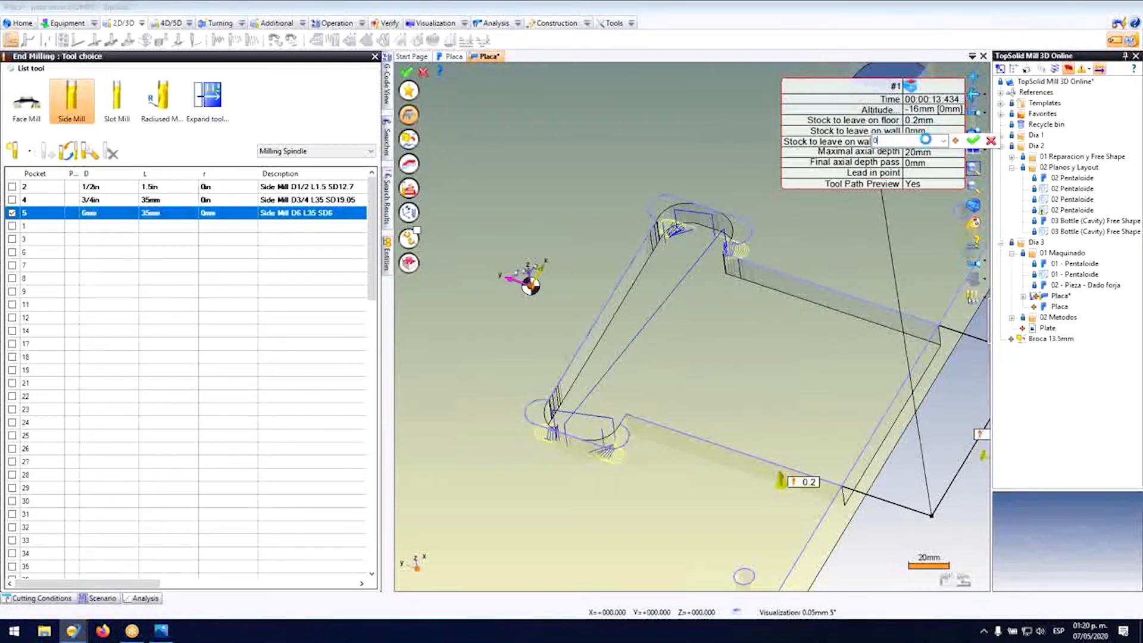
key(Return)
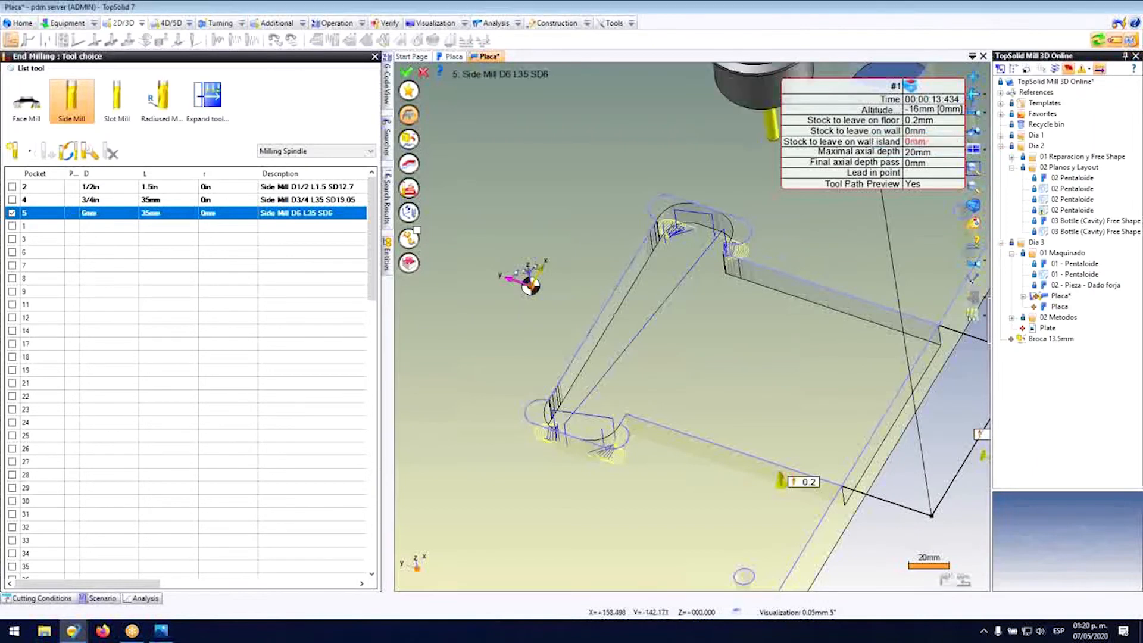
scroll(667, 347, down, 4)
scroll(661, 333, up, 4)
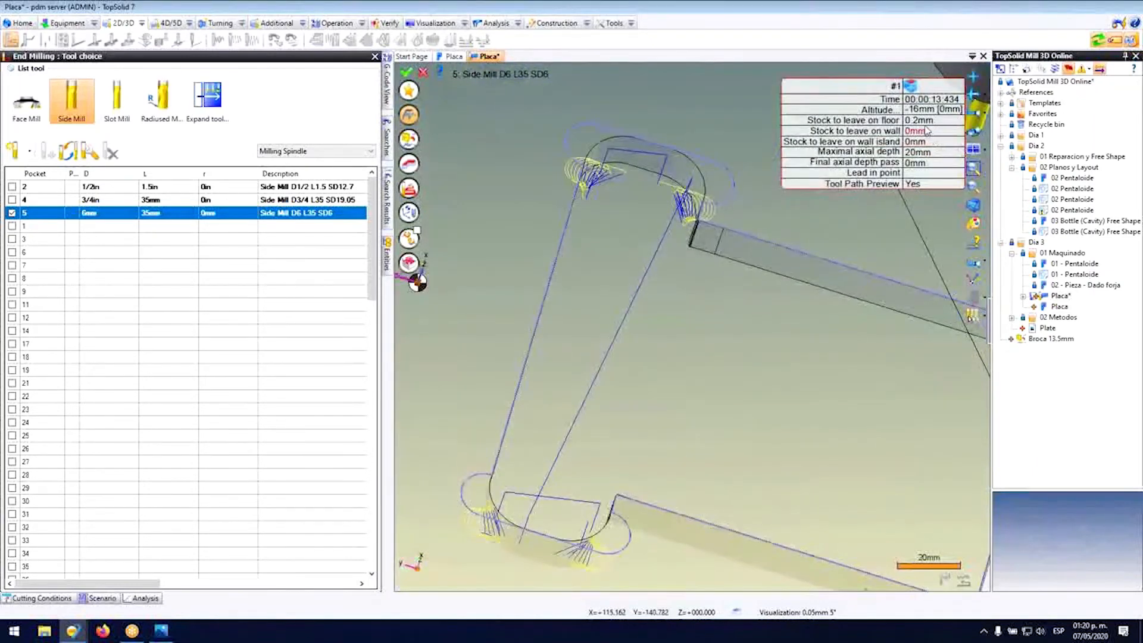
click(924, 121)
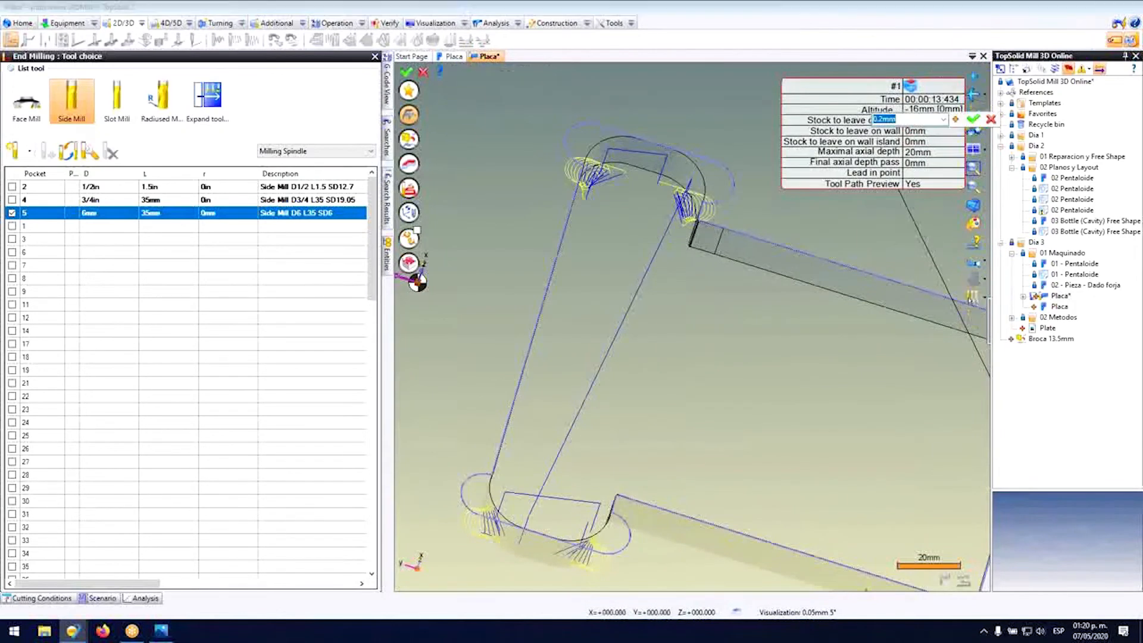
text(0)
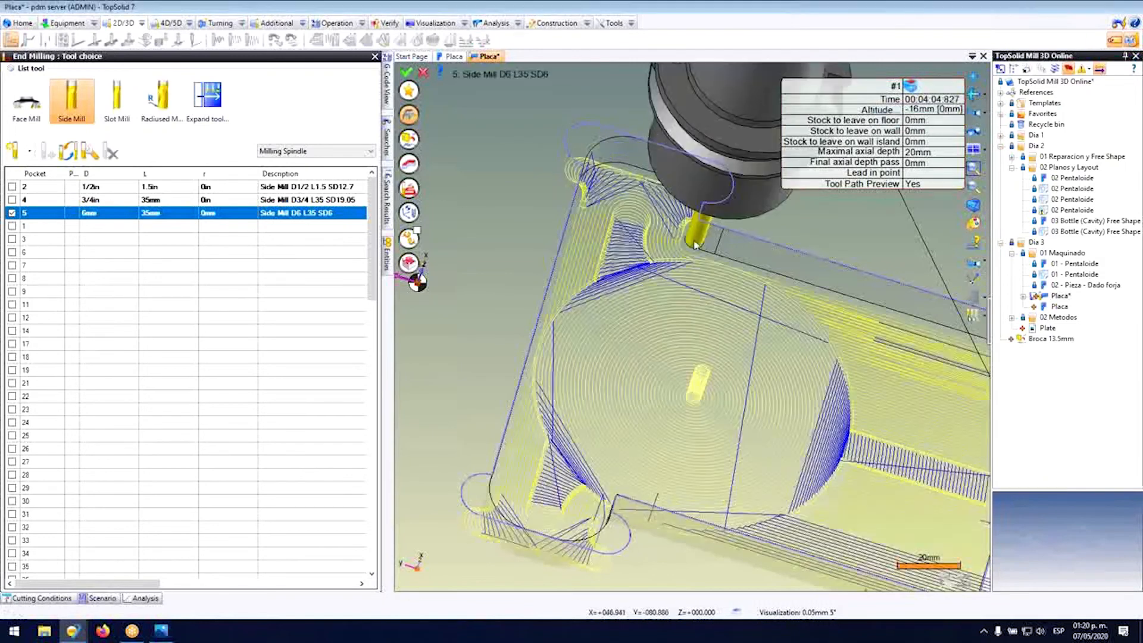
Step: Change the end milling strategy to Successive contouring and set the step over to 75%
scroll(602, 300, down, 2)
click(407, 188)
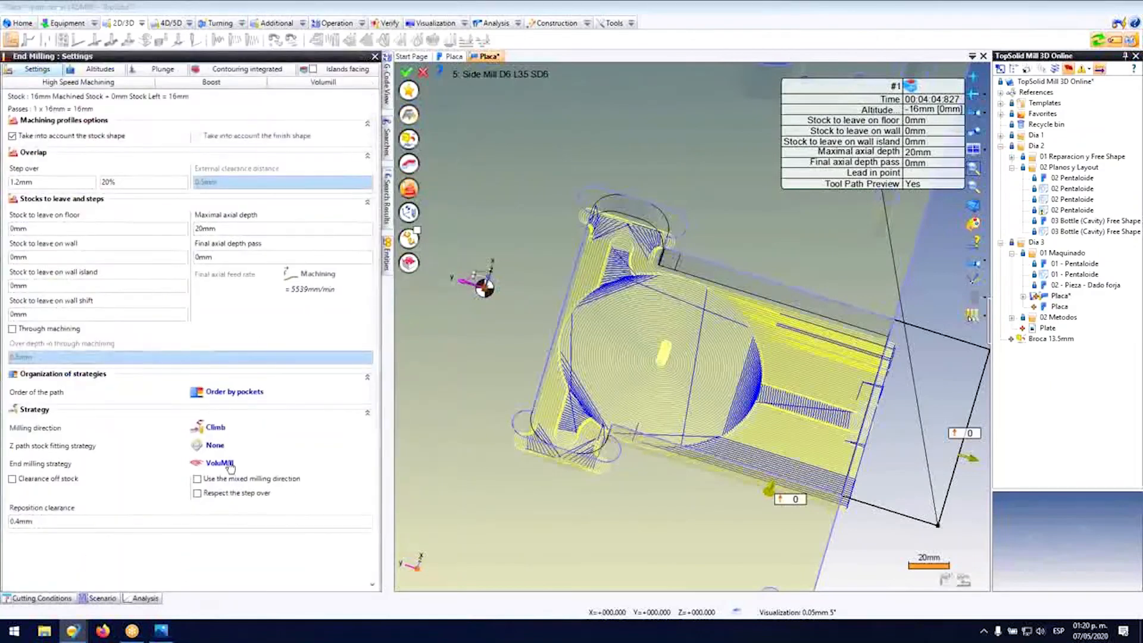
click(228, 463)
click(247, 530)
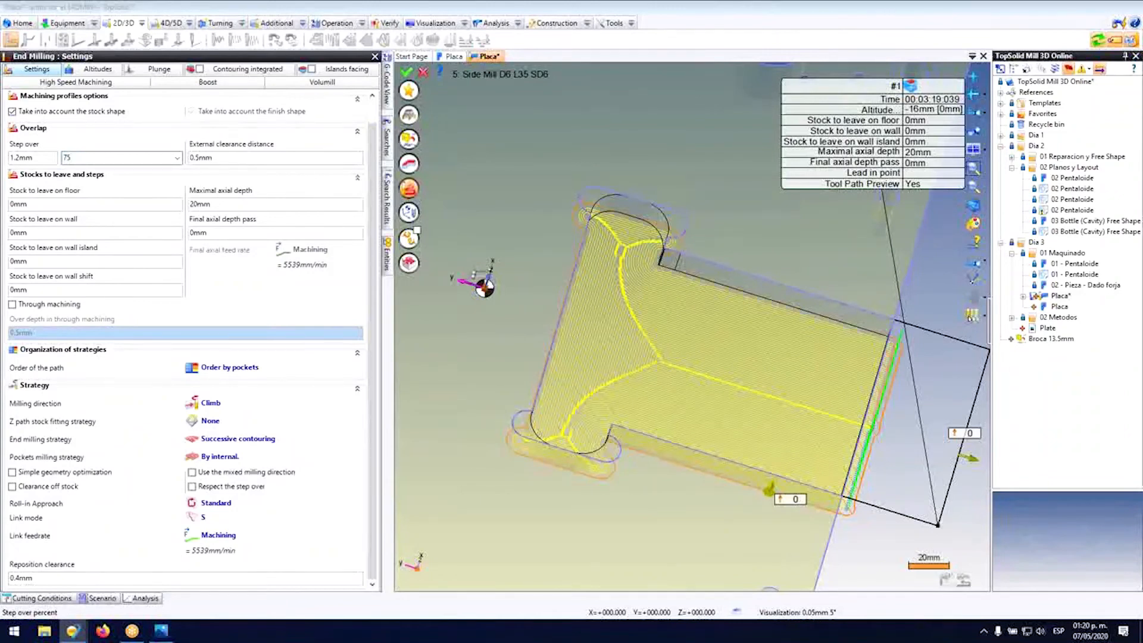
text(75)
key(Tab)
Step: Set the trochoid mode of the end milling to None and validate the operation
click(113, 81)
click(196, 182)
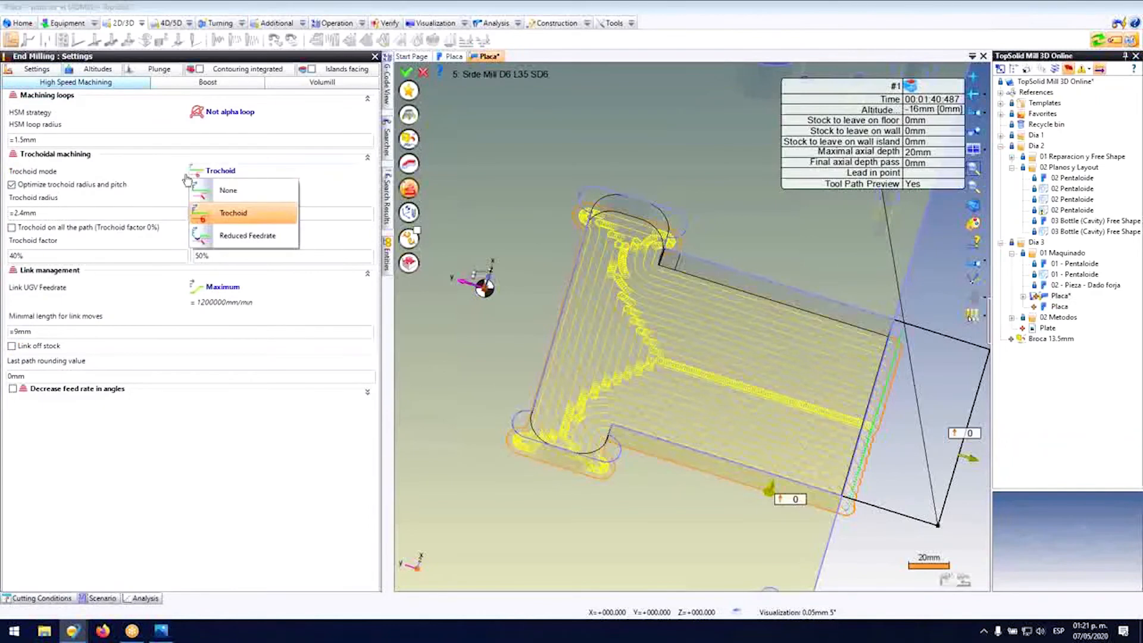
click(224, 189)
middle_drag(689, 287, 673, 244)
click(29, 71)
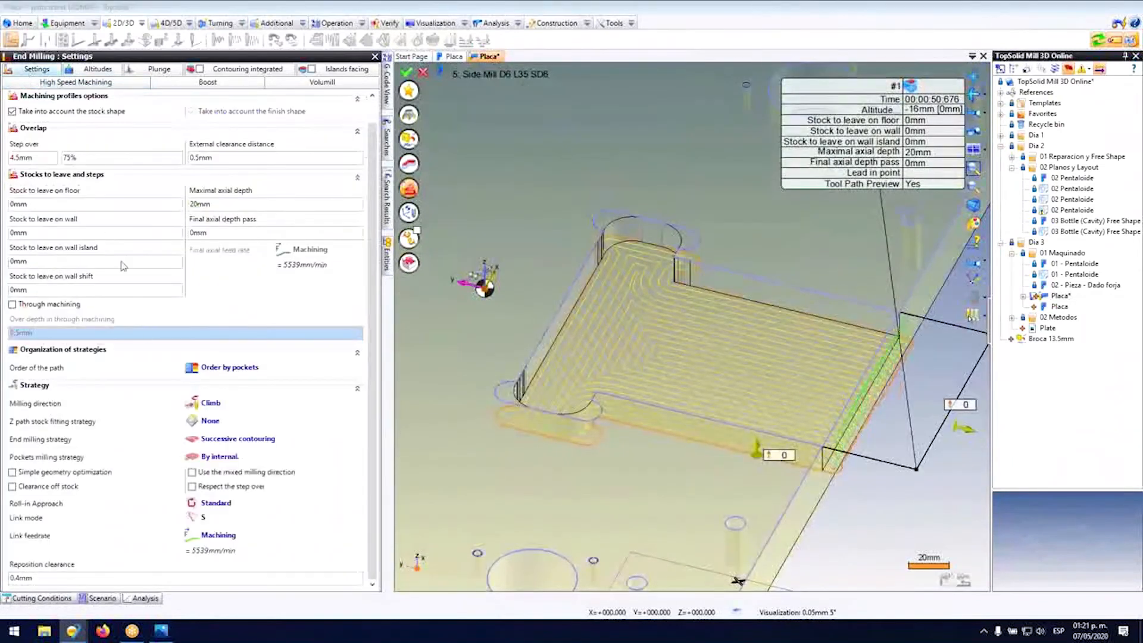
click(411, 71)
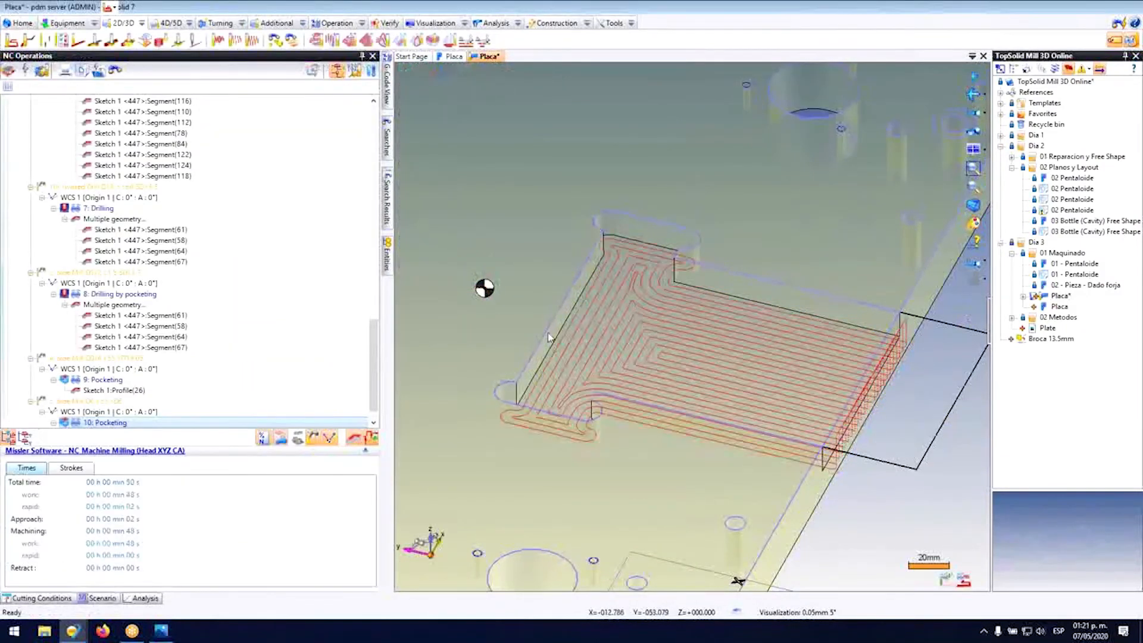
Step: Simulate the 6 mm pocketing operation at a higher speed, inspect the machined slot and close the simulation
right_click(126, 432)
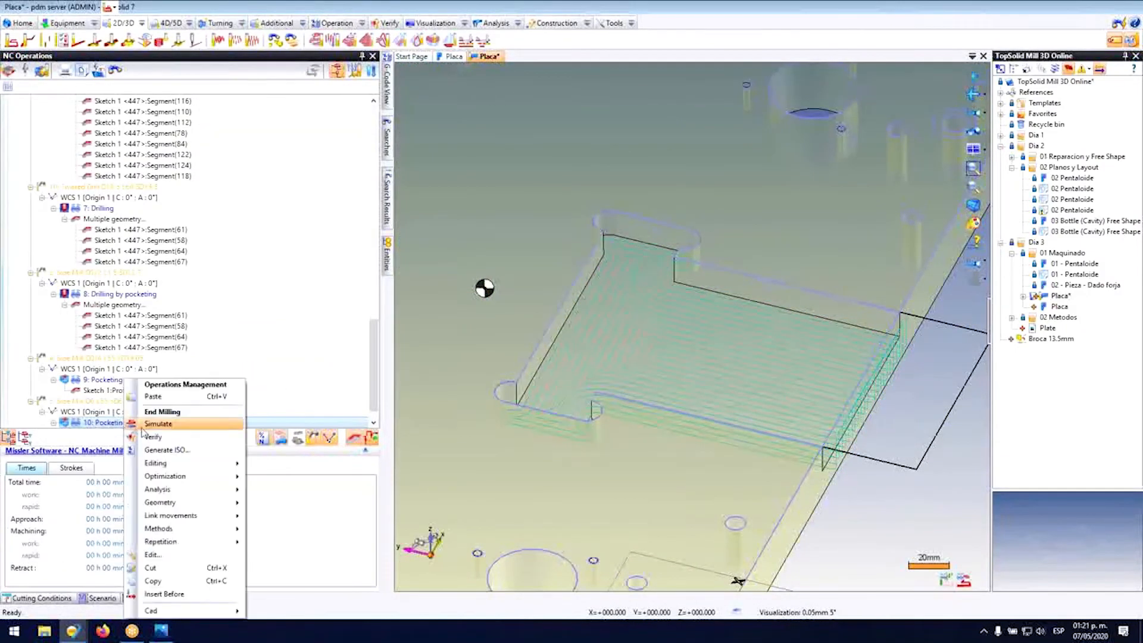
click(166, 421)
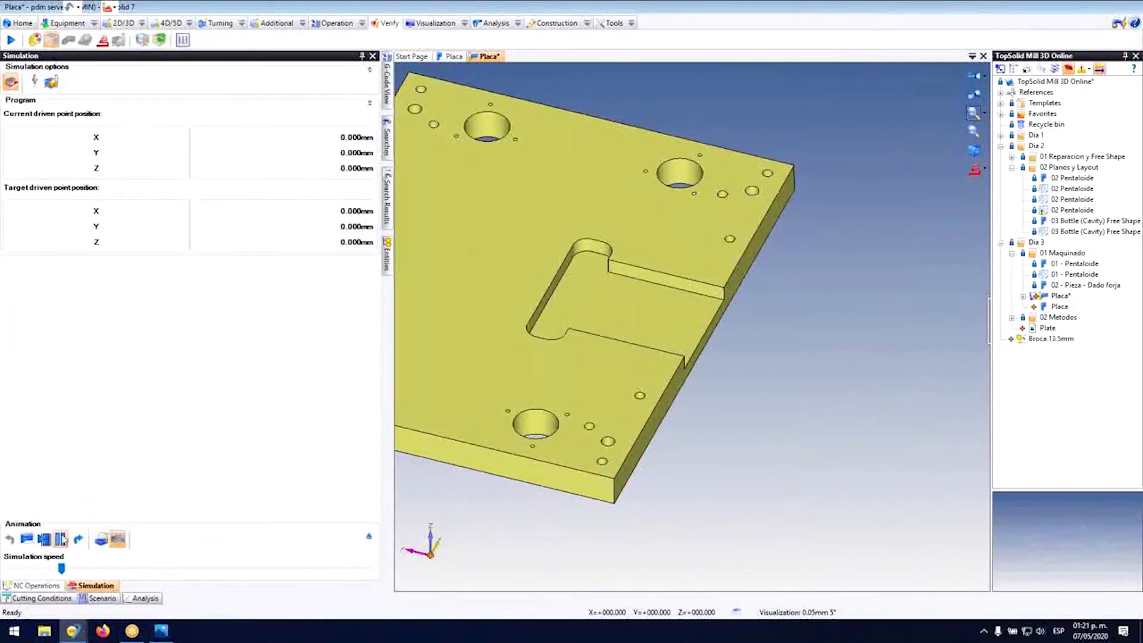
click(45, 539)
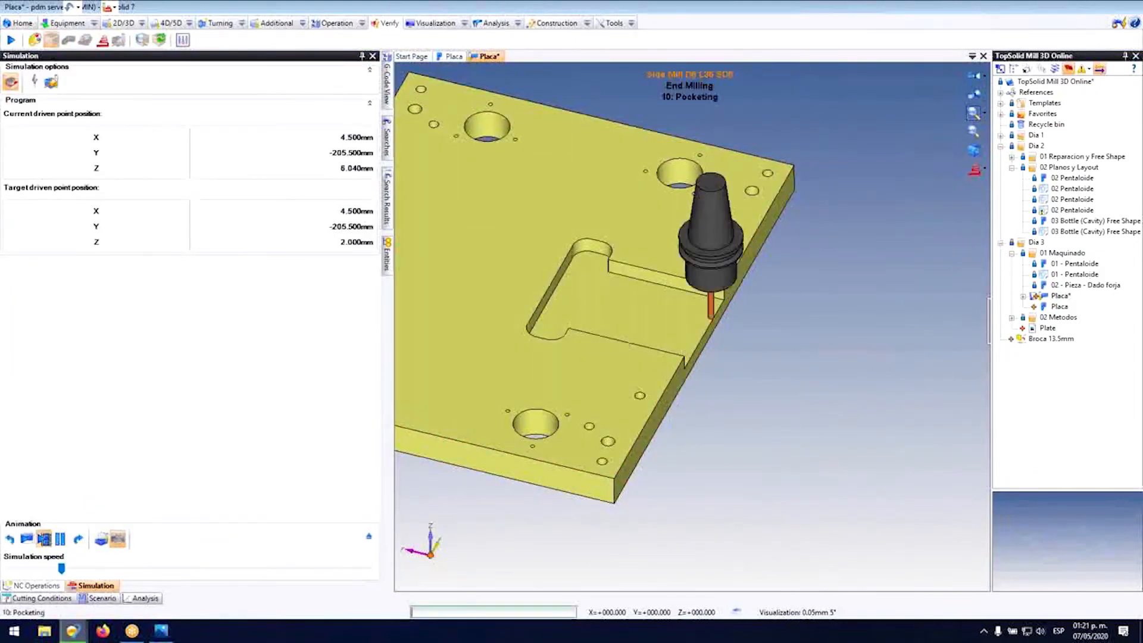
drag(61, 569, 172, 569)
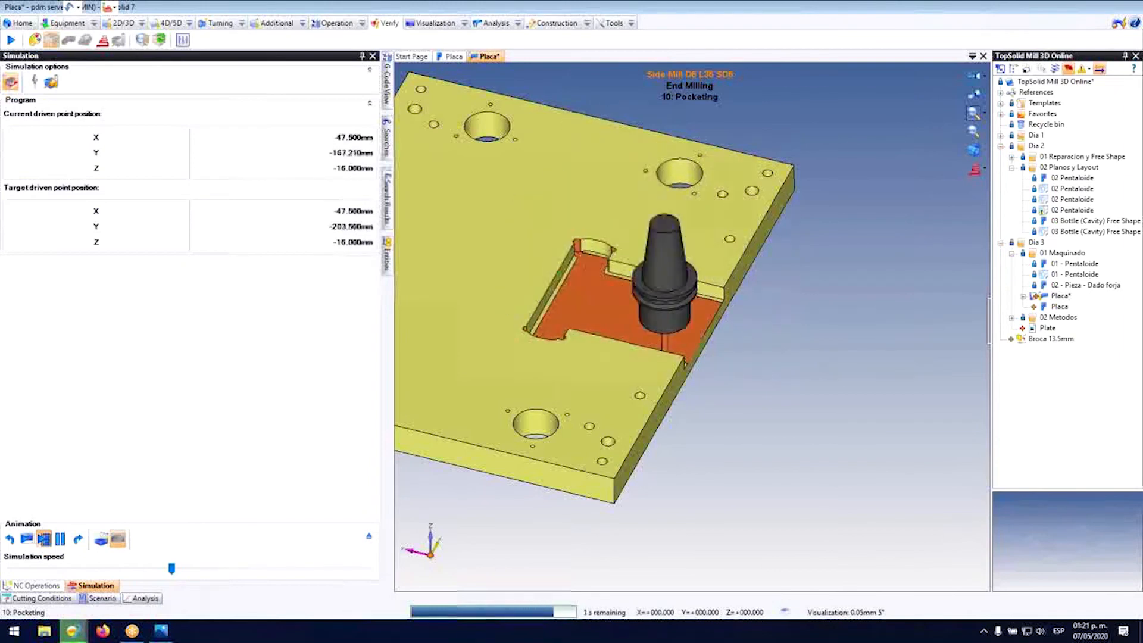
scroll(482, 274, up, 15)
middle_drag(582, 435, 548, 442)
click(368, 539)
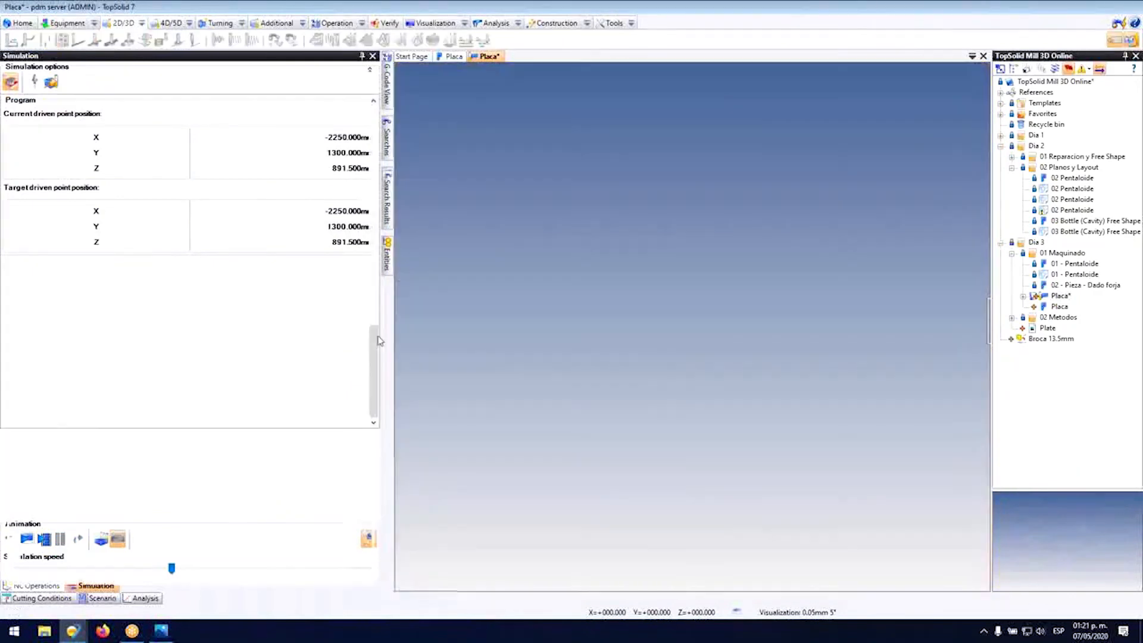
Step: Edit the 6 mm pocketing operation, enable Respect the step over and inspect the toolpath at the slot's corner
double_click(106, 402)
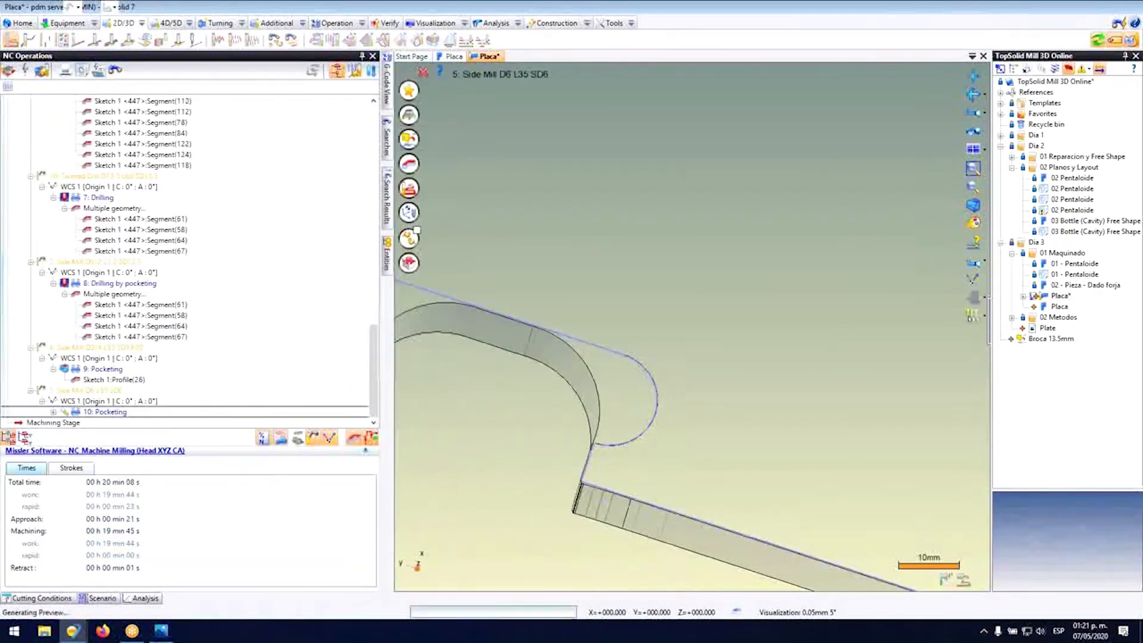
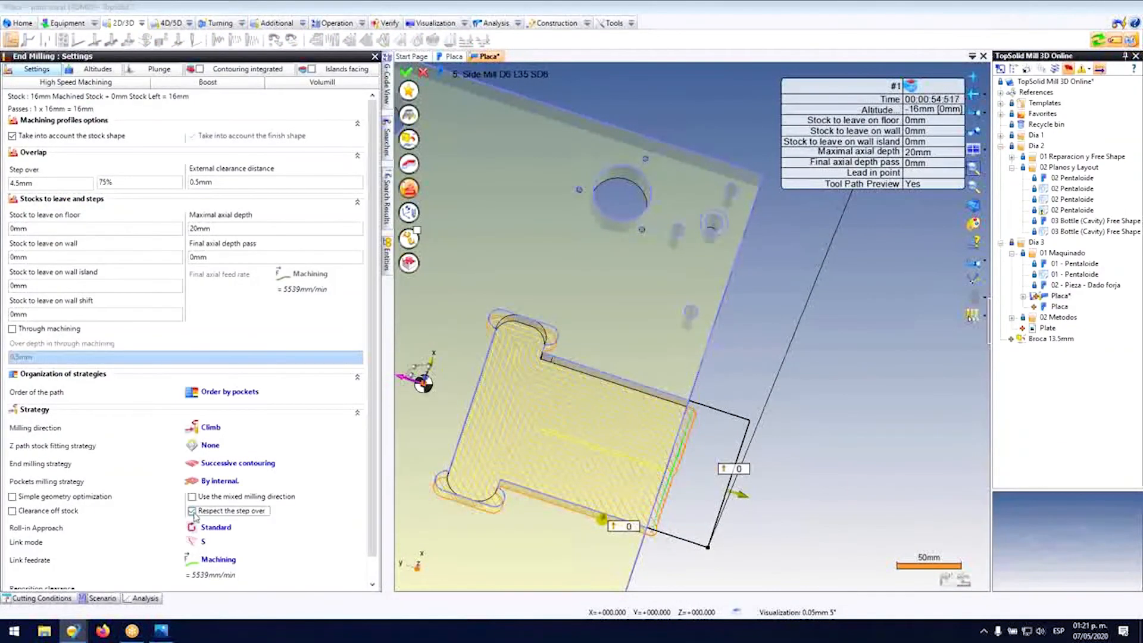
scroll(713, 311, up, 8)
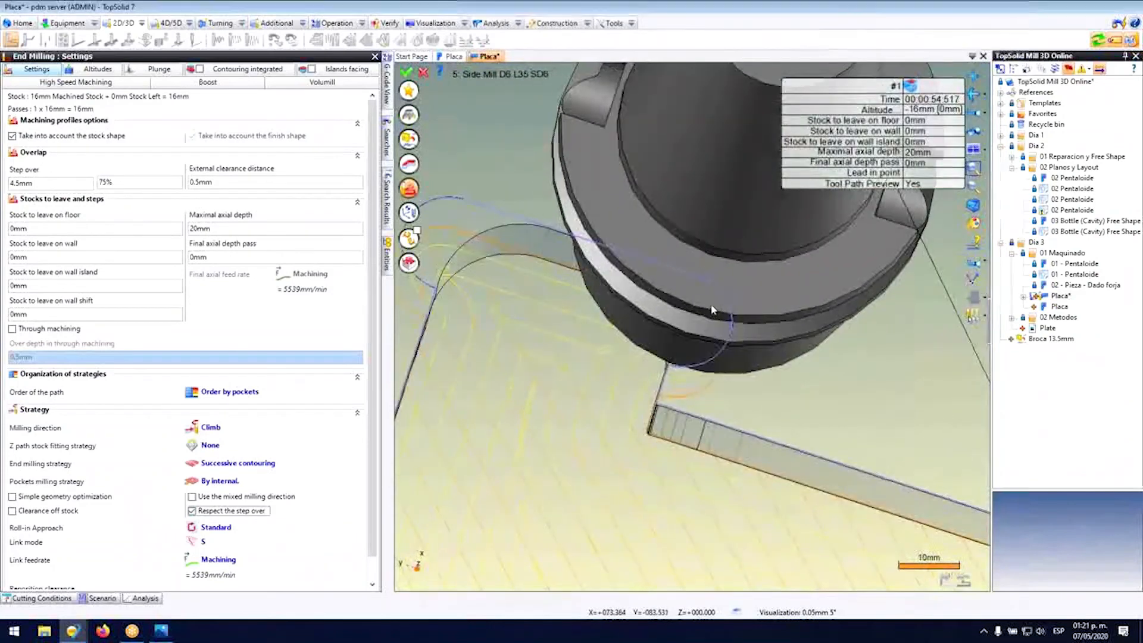
scroll(689, 447, up, 6)
scroll(689, 446, down, 3)
middle_drag(689, 446, 571, 456)
scroll(687, 426, down, 2)
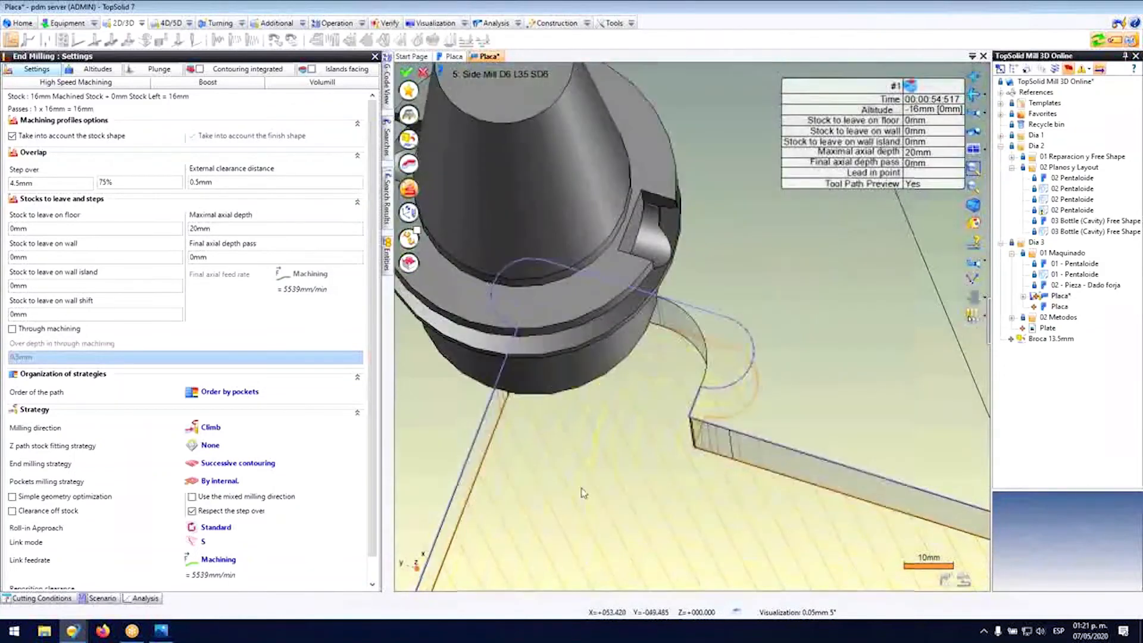
Step: Run the material removal simulation of the last pocketing operation at an increased simulation speed
scroll(544, 289, down, 2)
middle_drag(527, 281, 439, 143)
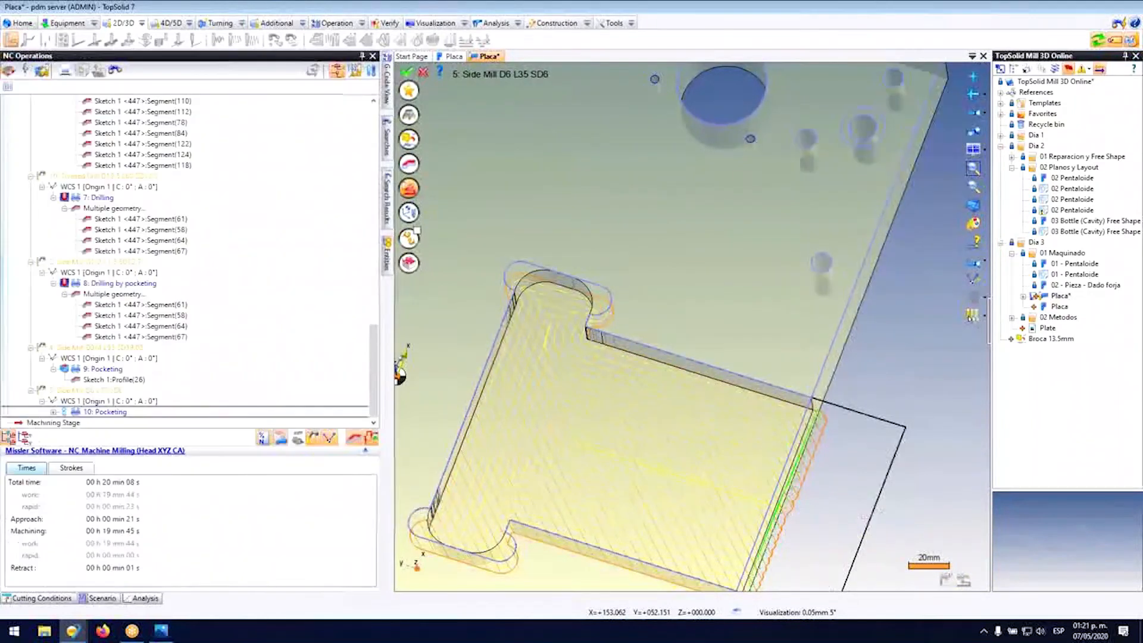
right_click(121, 415)
click(164, 437)
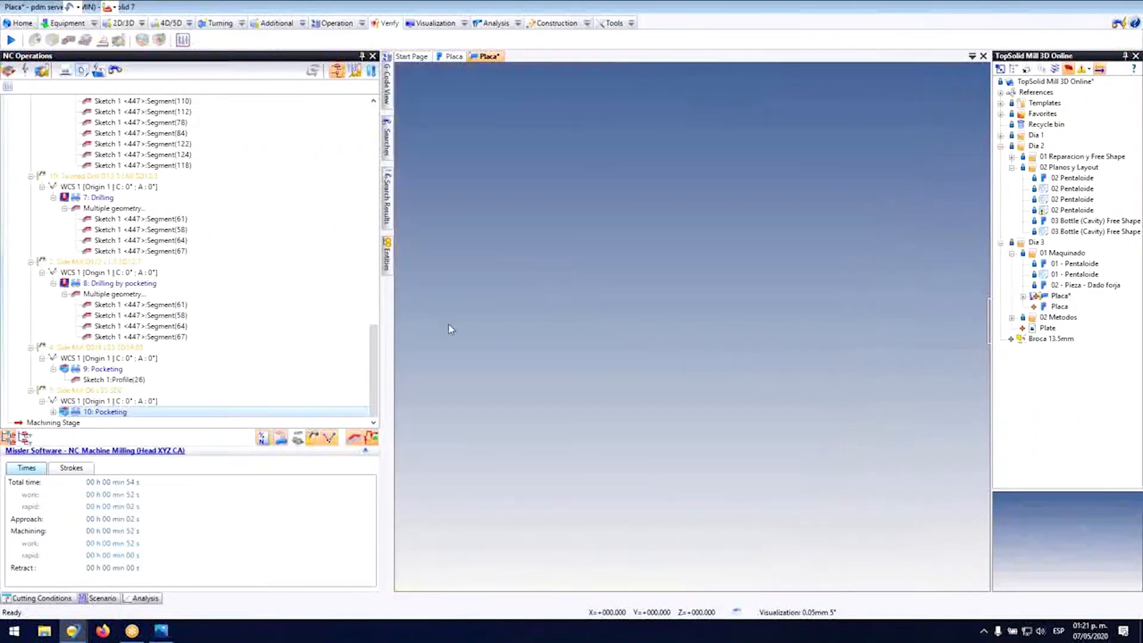
click(47, 539)
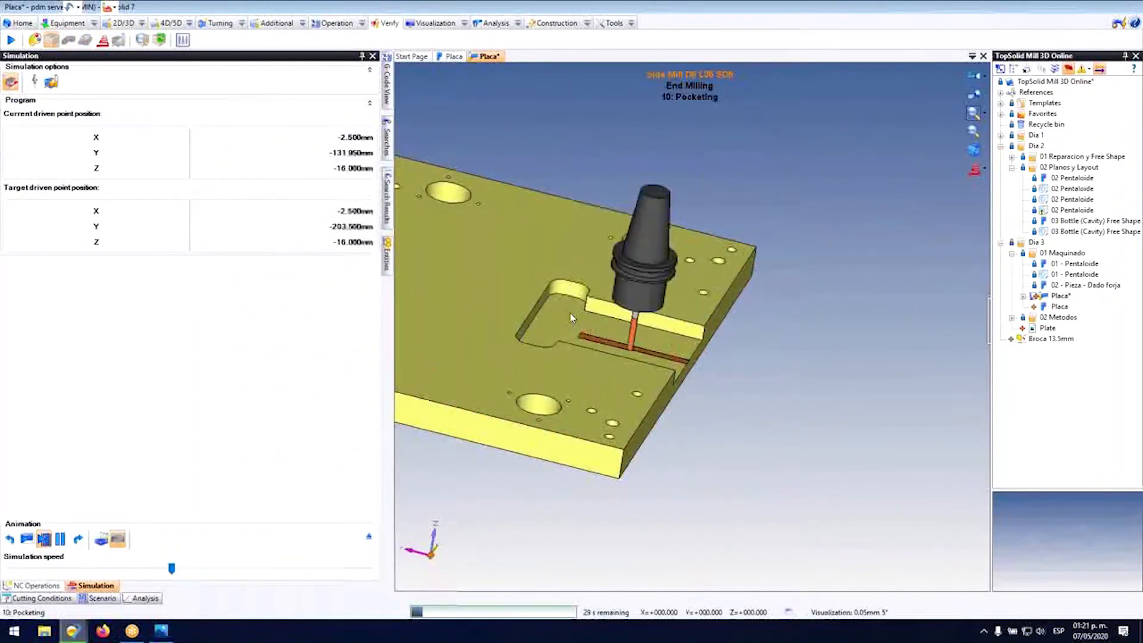
key(plus)
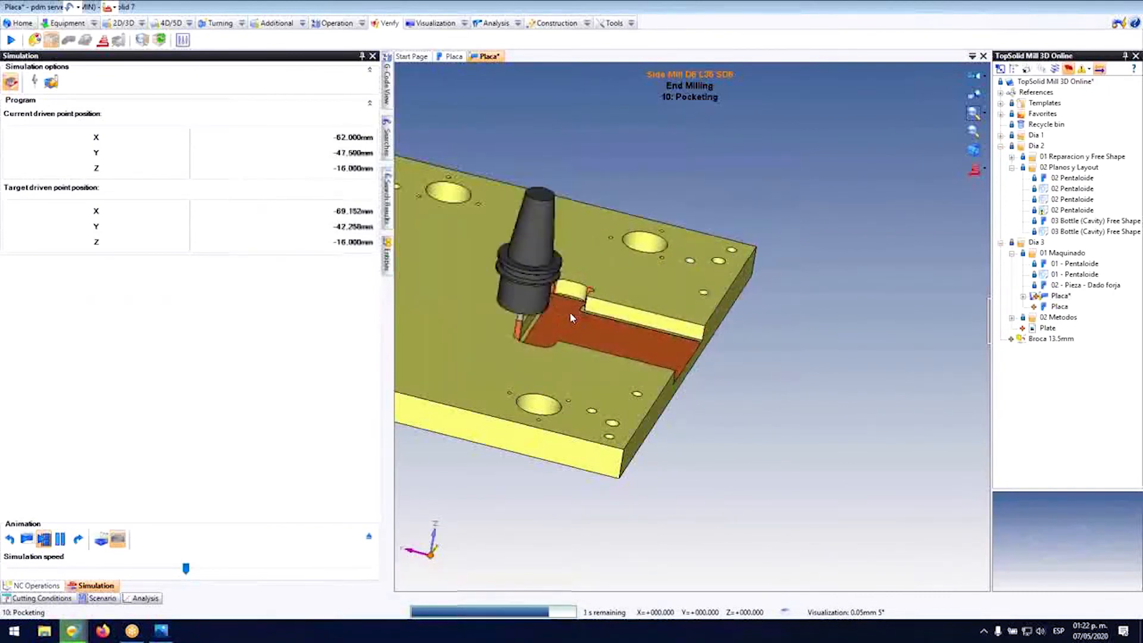
Step: Examine the simulated T-shaped pocket up close, including its rounded corners, and leave the simulation
middle_drag(570, 314, 622, 189)
scroll(624, 190, up, 2)
scroll(623, 192, up, 2)
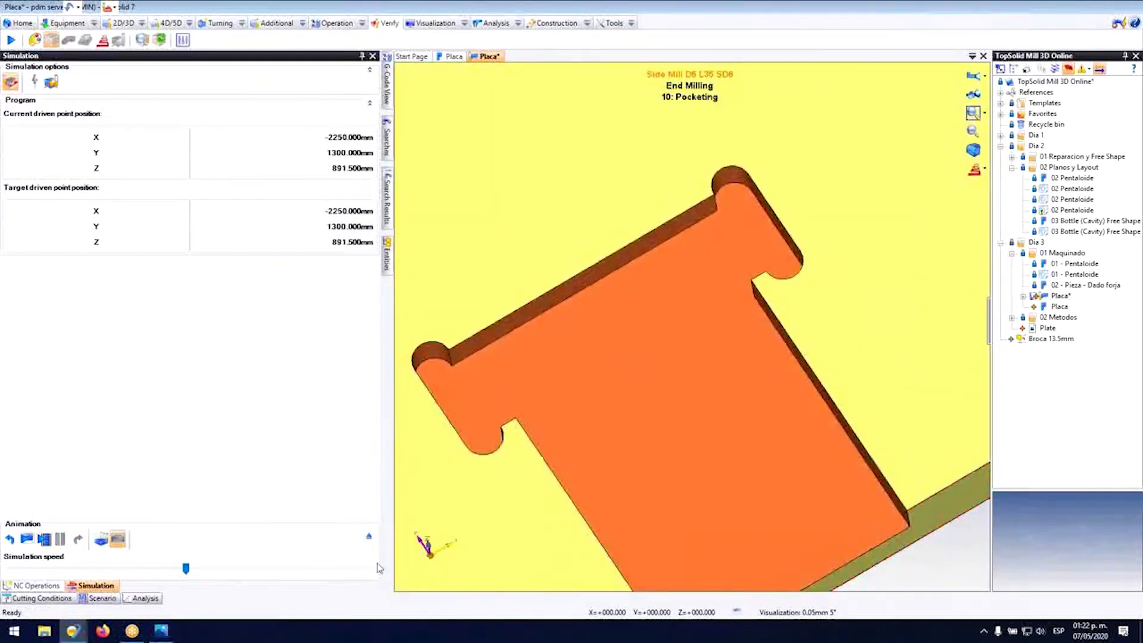
click(369, 540)
middle_drag(556, 388, 643, 338)
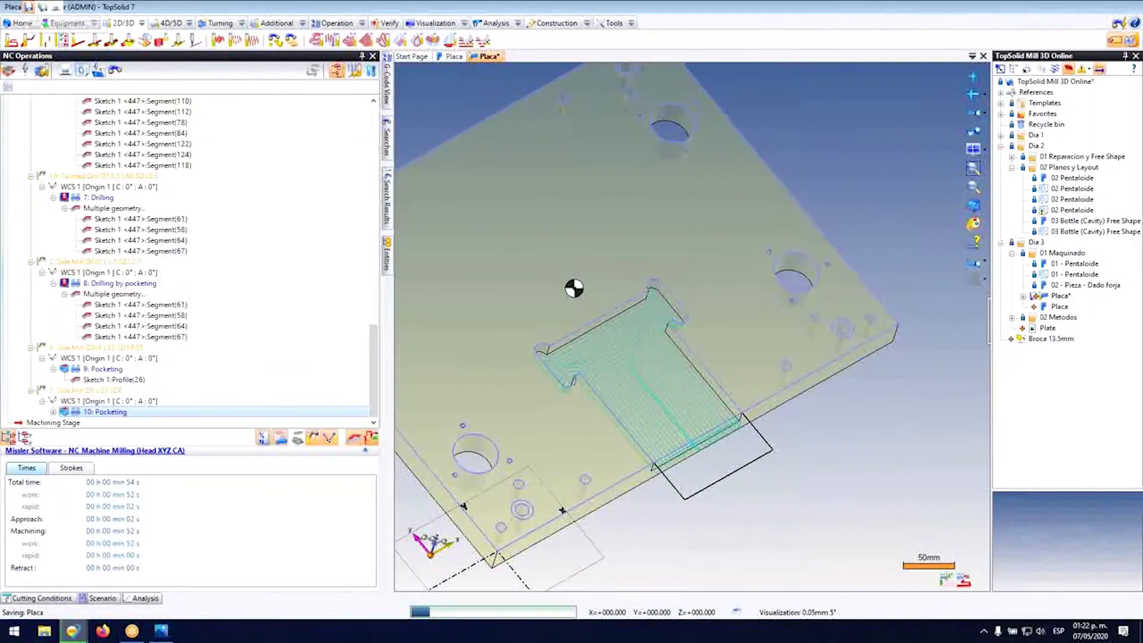
Step: Generate the ISO code with the HAAS Simple>>Haas 3AX IN post-processor and save it on the desktop as NC file Placa, replacing the existing file
click(349, 25)
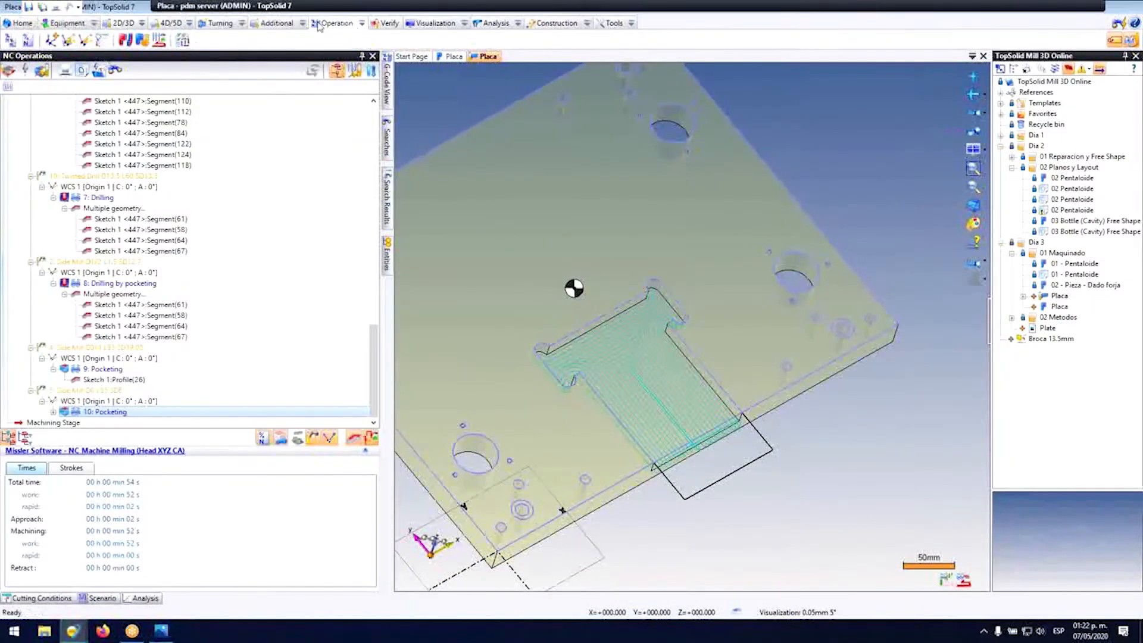
click(26, 42)
click(427, 165)
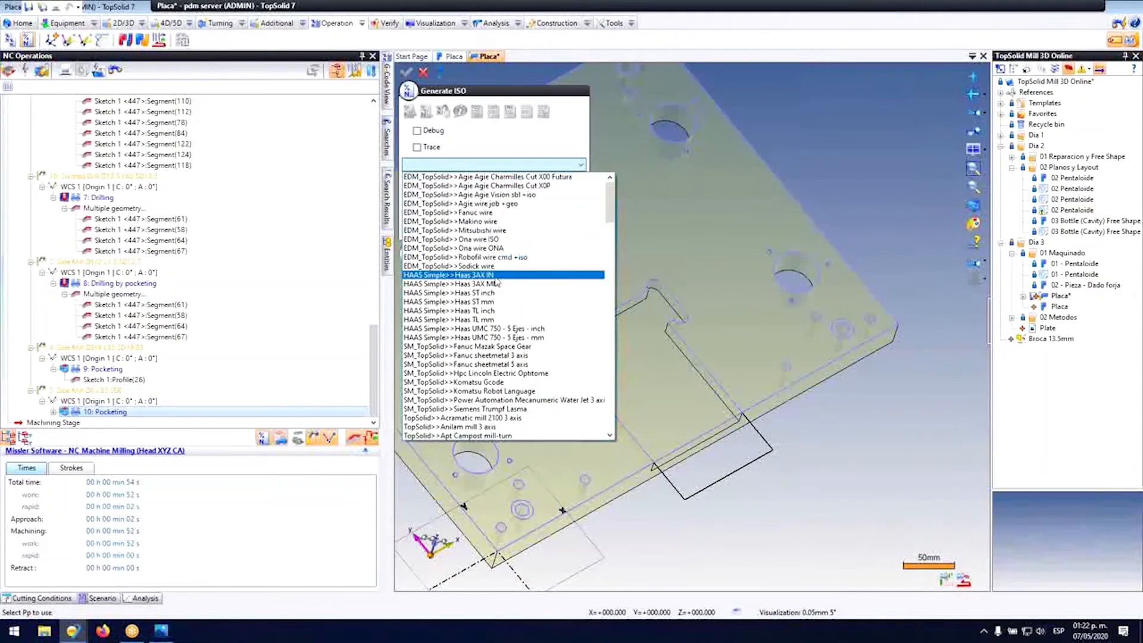
click(496, 277)
click(410, 111)
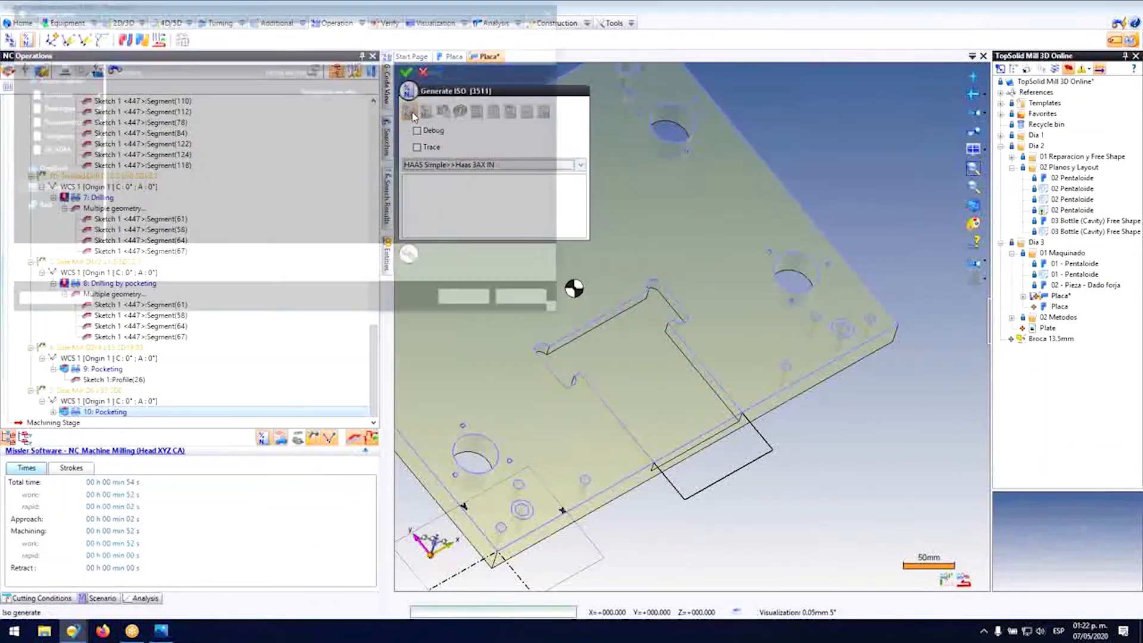
click(52, 94)
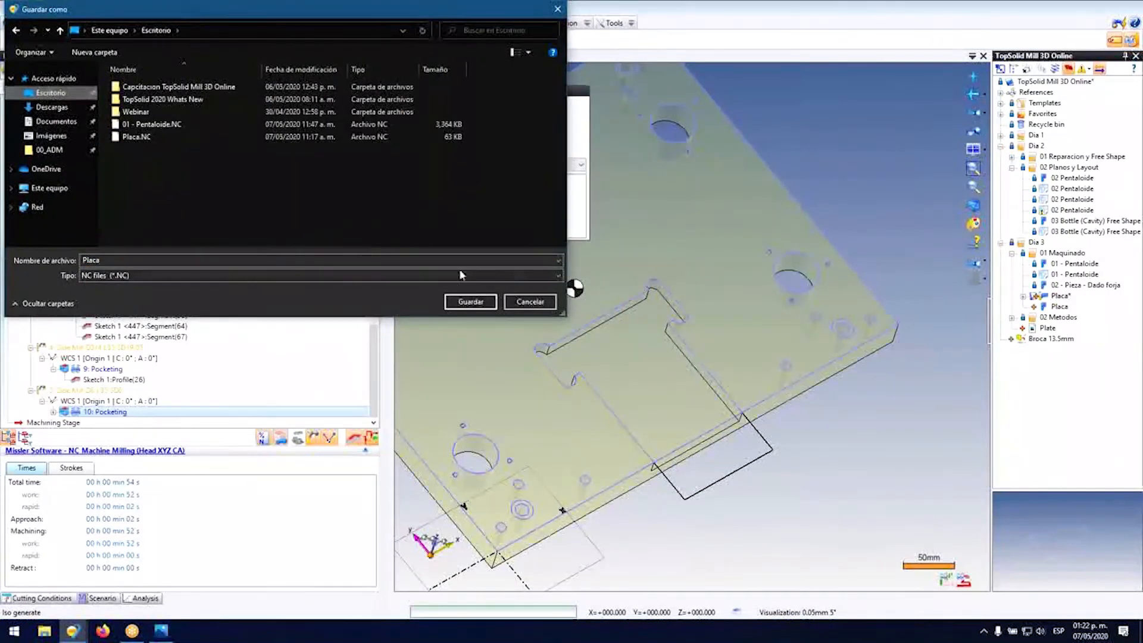
click(477, 301)
click(593, 321)
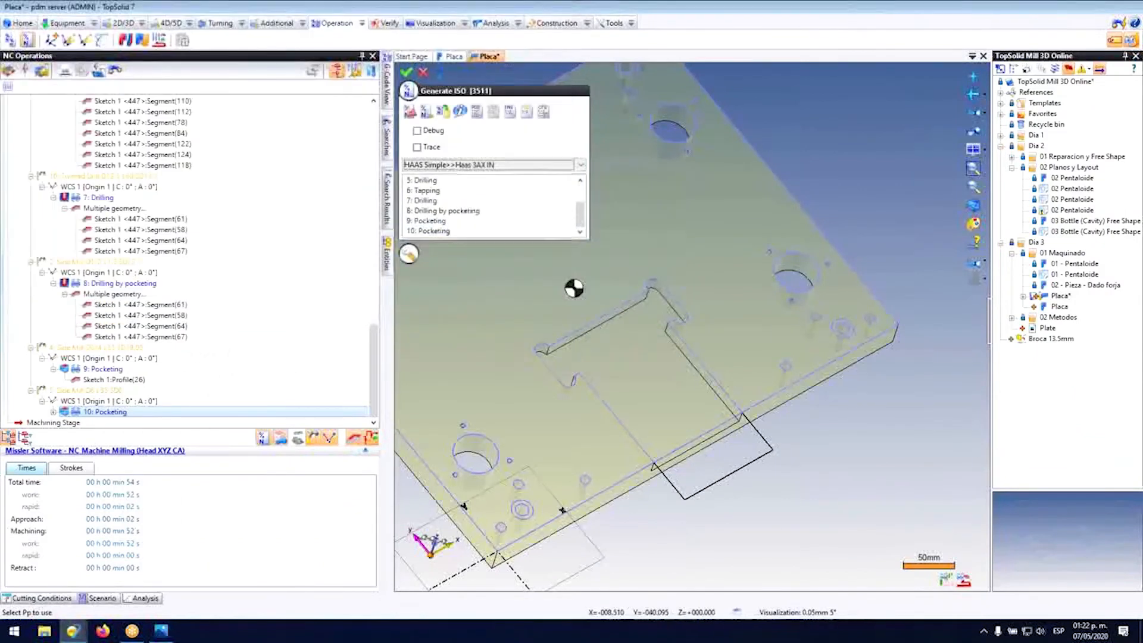
Step: Review the generated NC code through its later lines, close it, and finish the ISO generation
scroll(388, 427, down, 15)
scroll(387, 426, down, 1)
click(762, 231)
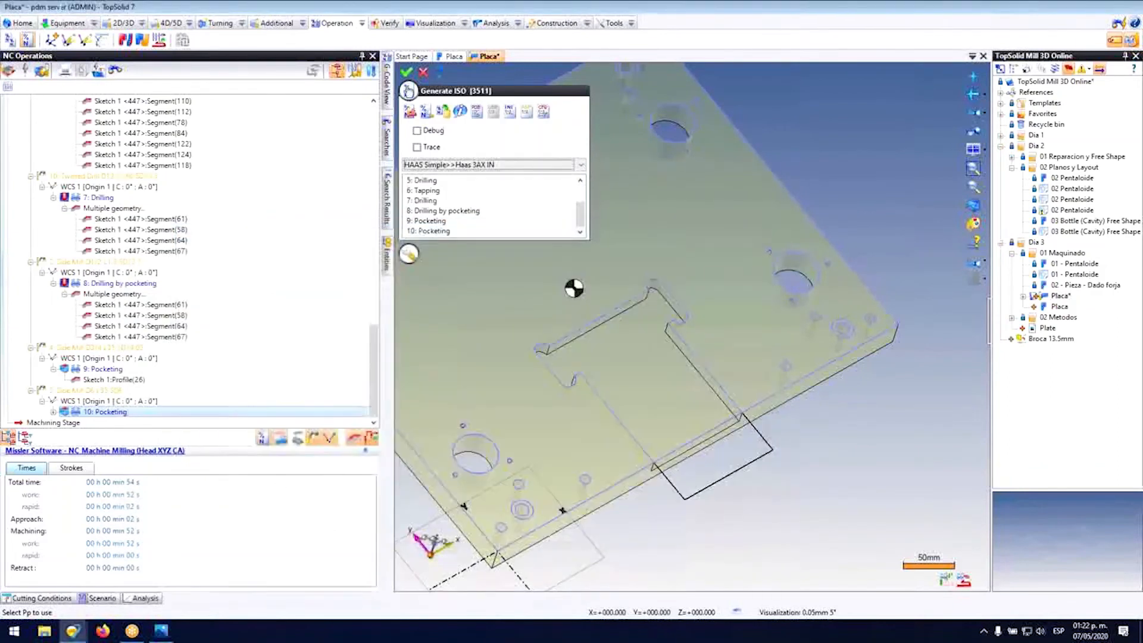
click(408, 72)
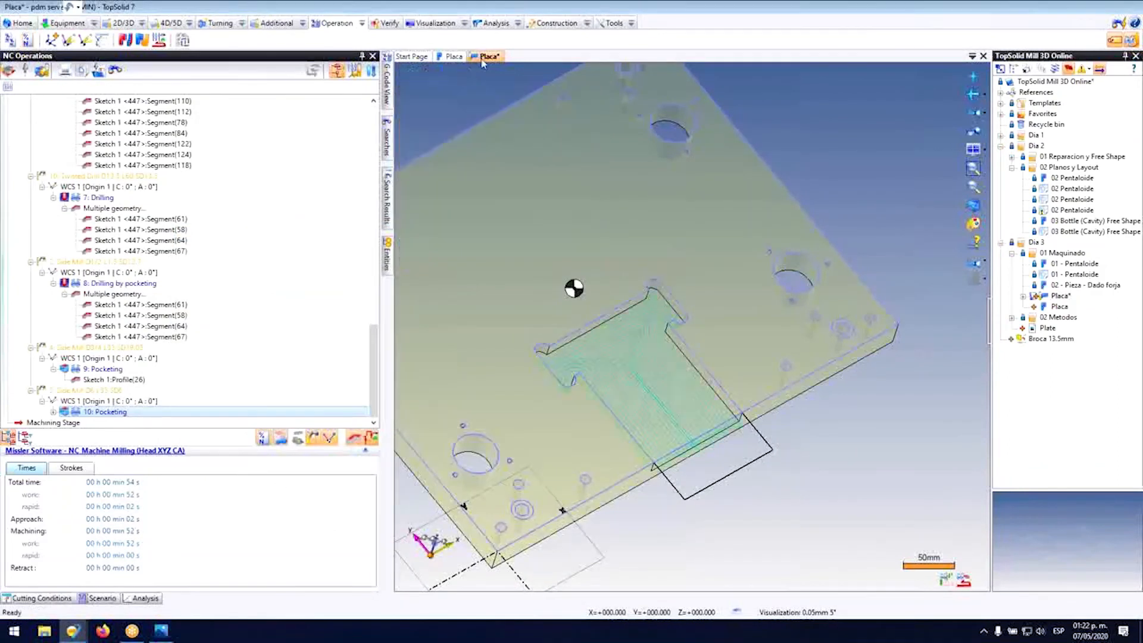
Step: Close the Placa machining document with its changes saved, and close the Placa part document
middle_click(482, 59)
click(519, 338)
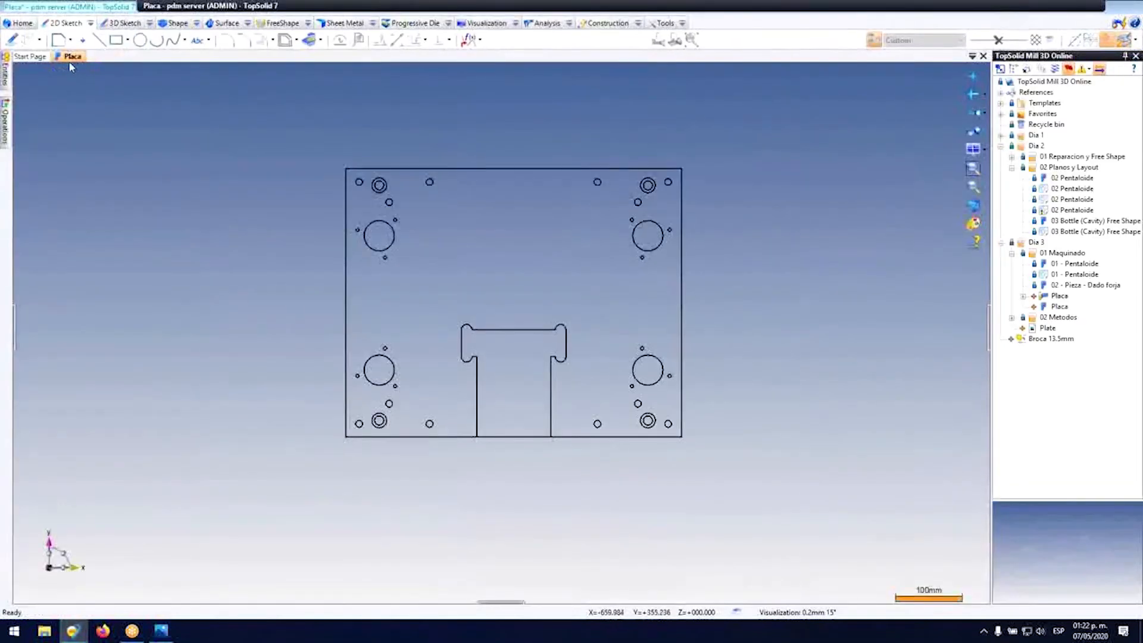
middle_click(65, 61)
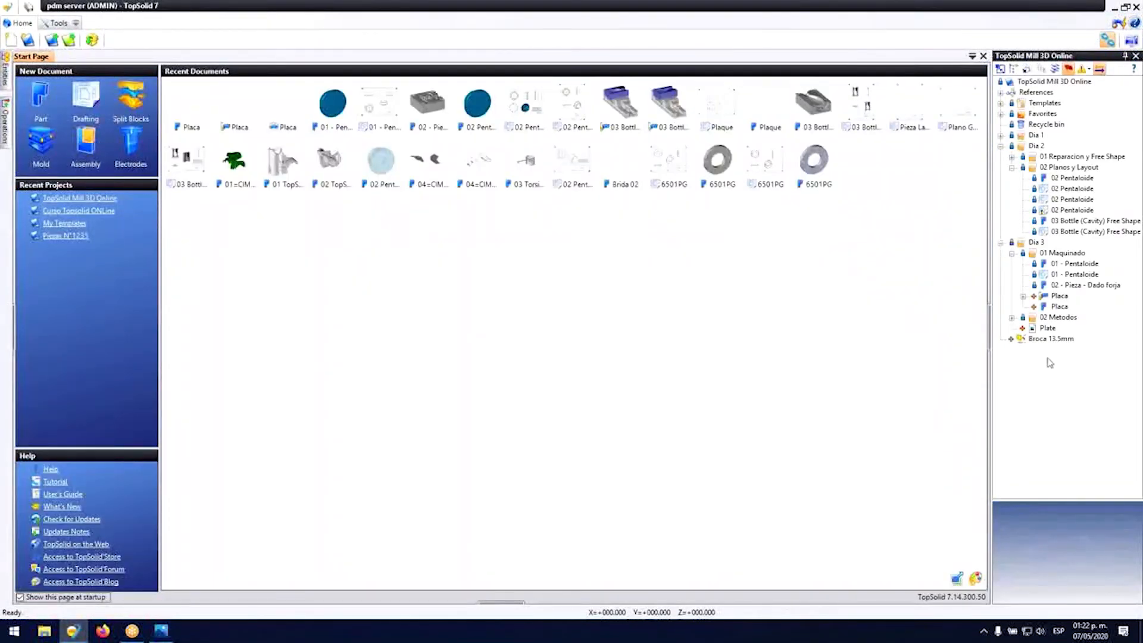
Step: Open the 01 - Pentaloide part from the 01 Maquinado folder and examine its flange holes and cavity
double_click(1082, 264)
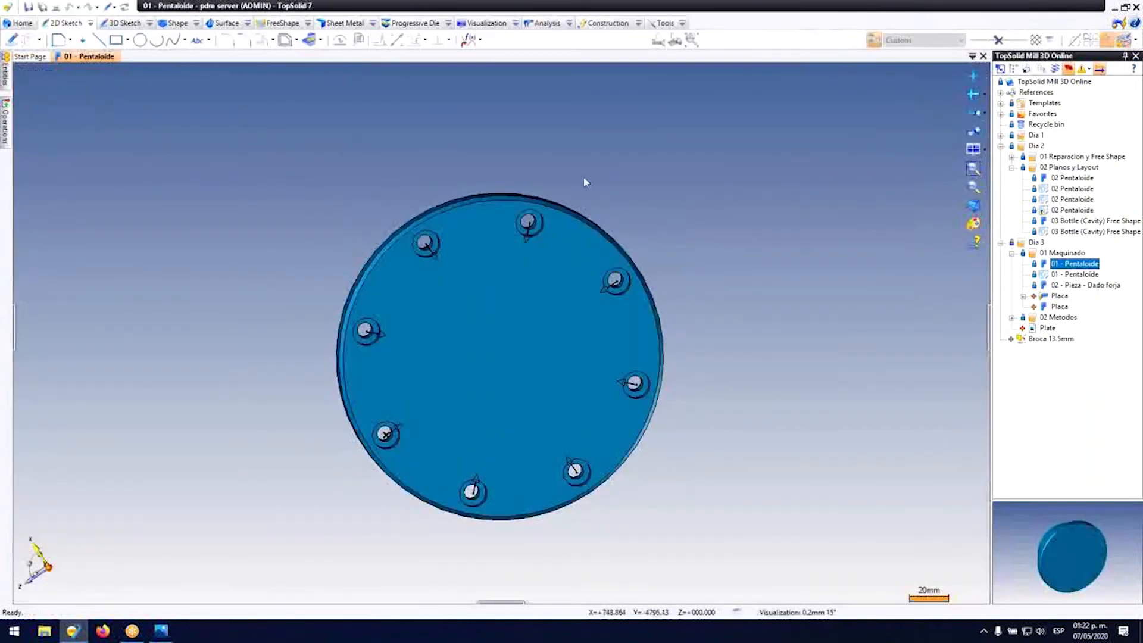
middle_drag(359, 255, 383, 386)
middle_drag(234, 255, 398, 531)
scroll(398, 531, up, 5)
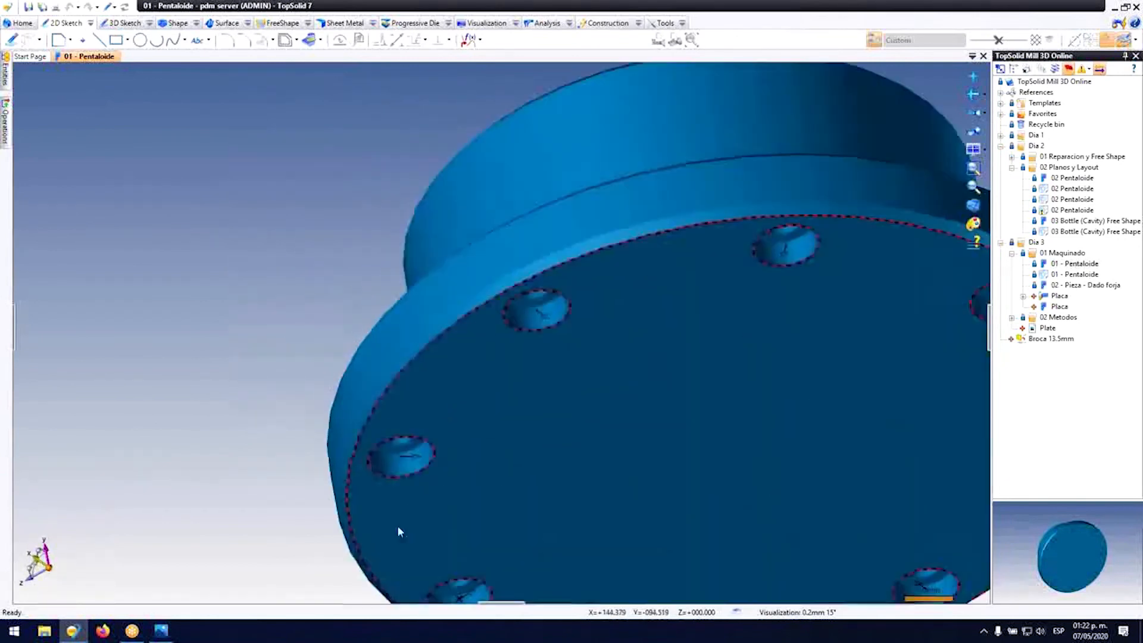
middle_drag(341, 398, 148, 113)
scroll(273, 334, down, 4)
Step: Create a machining document for 01 - Pentaloide from the Blank Template, with exact cylinder stock around the part
right_click(97, 58)
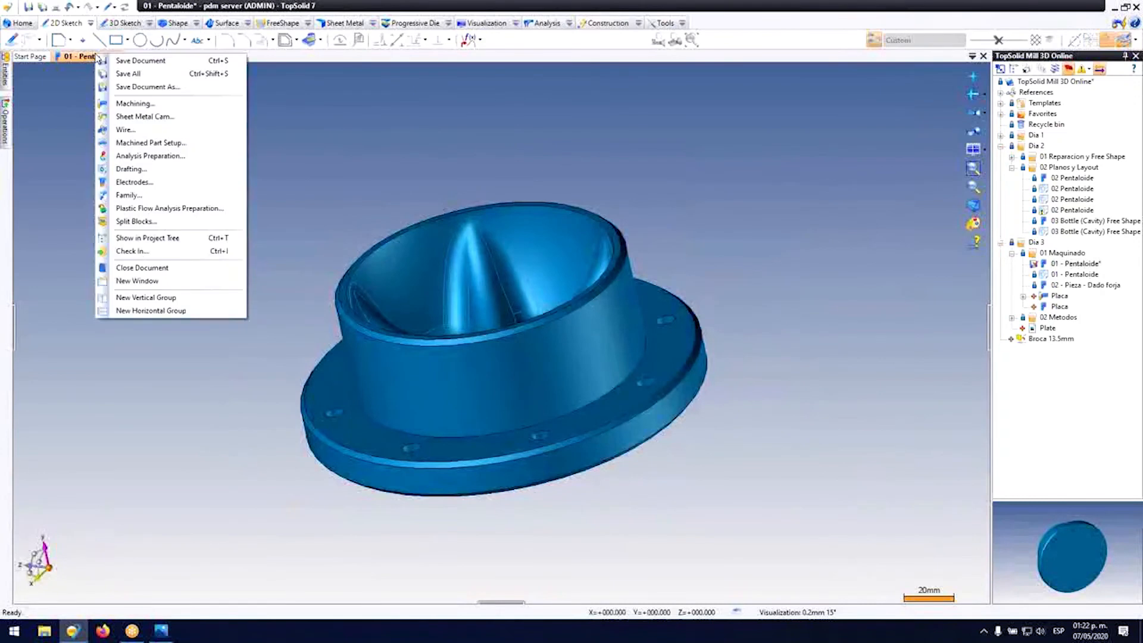
click(138, 102)
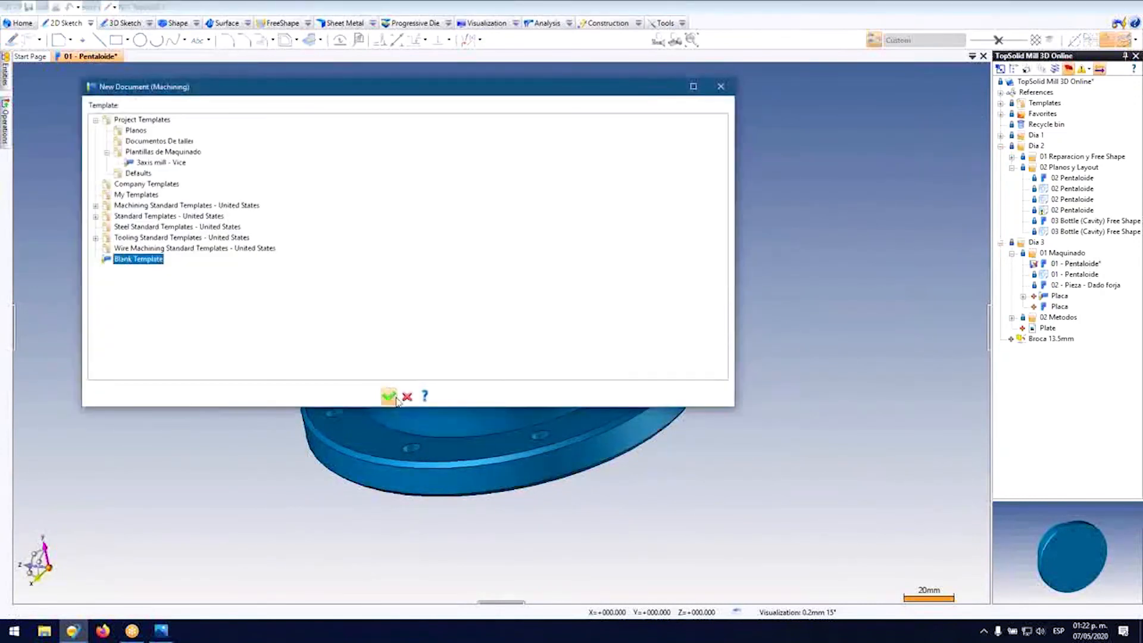
click(390, 396)
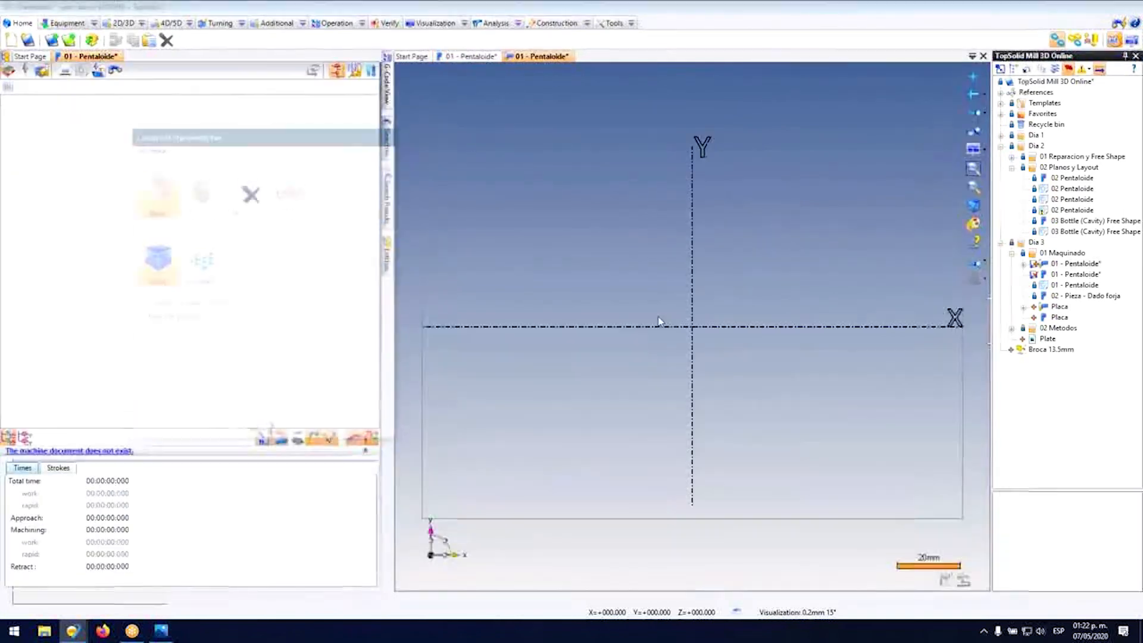
click(199, 188)
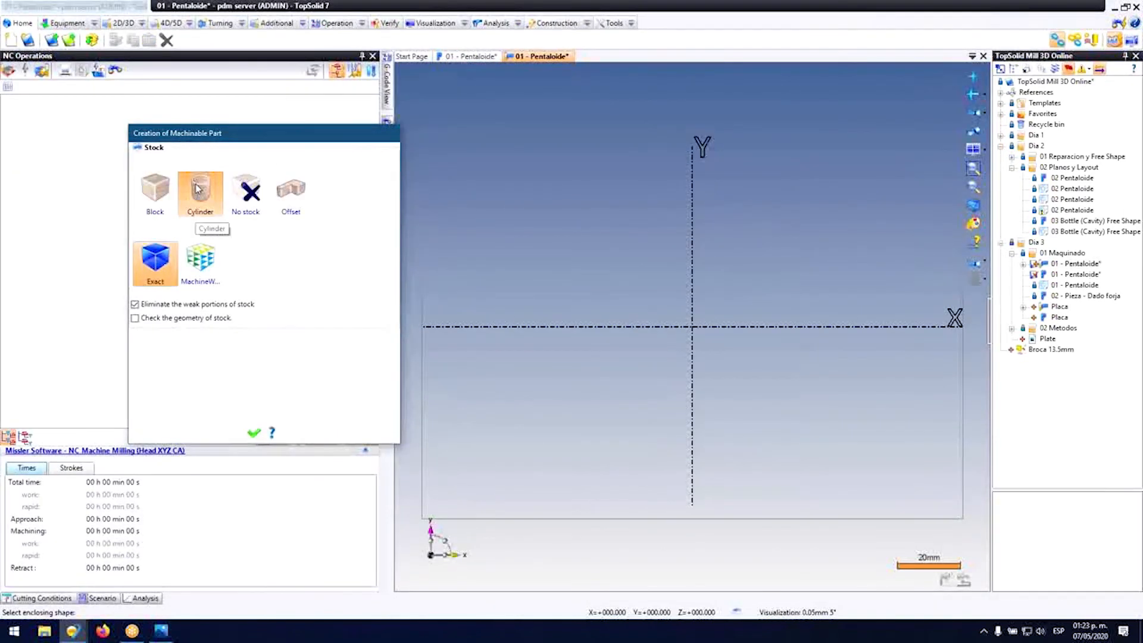
click(252, 434)
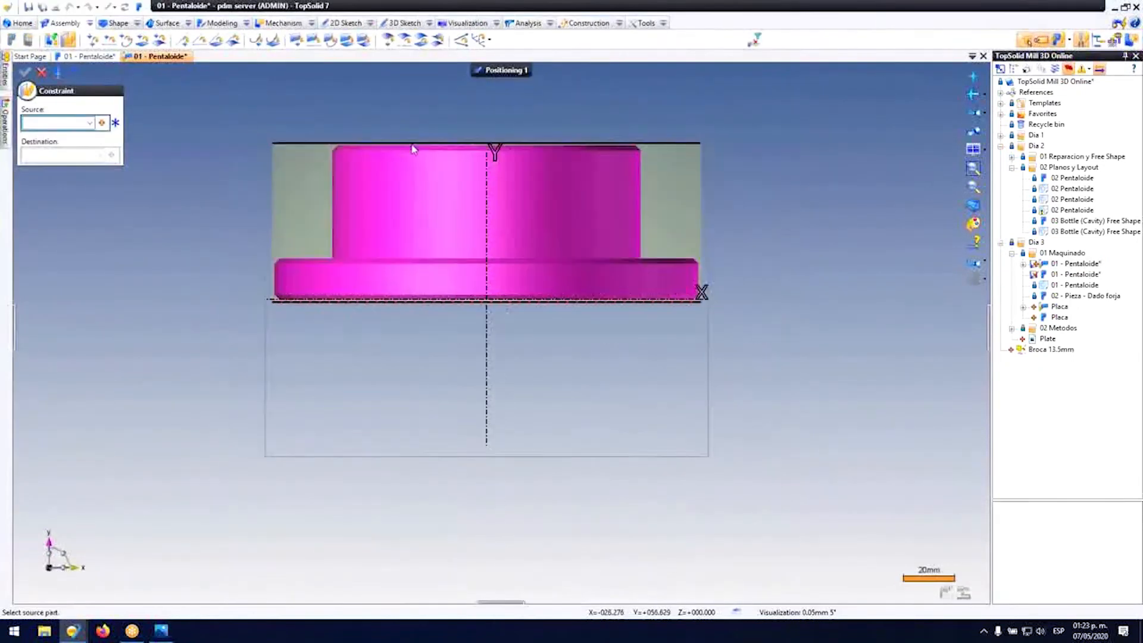
Step: Constrain the circular base face of the cylindrical stock onto the horizontal XY plane with a plane-on-plane constraint
middle_drag(435, 233, 455, 190)
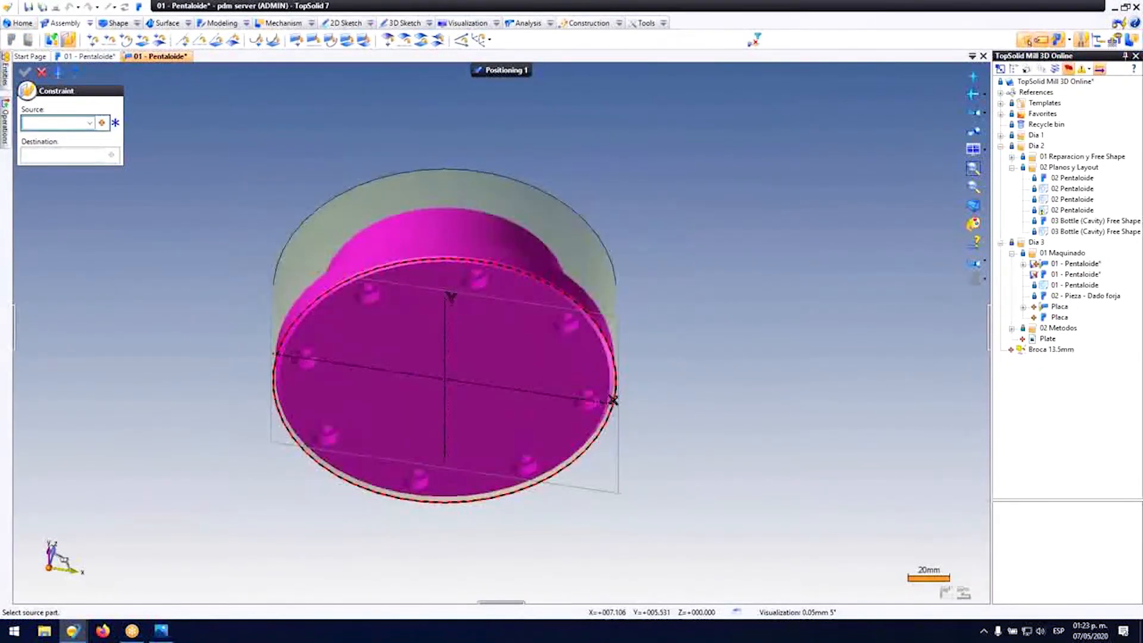
click(456, 359)
click(463, 351)
middle_drag(462, 366, 436, 313)
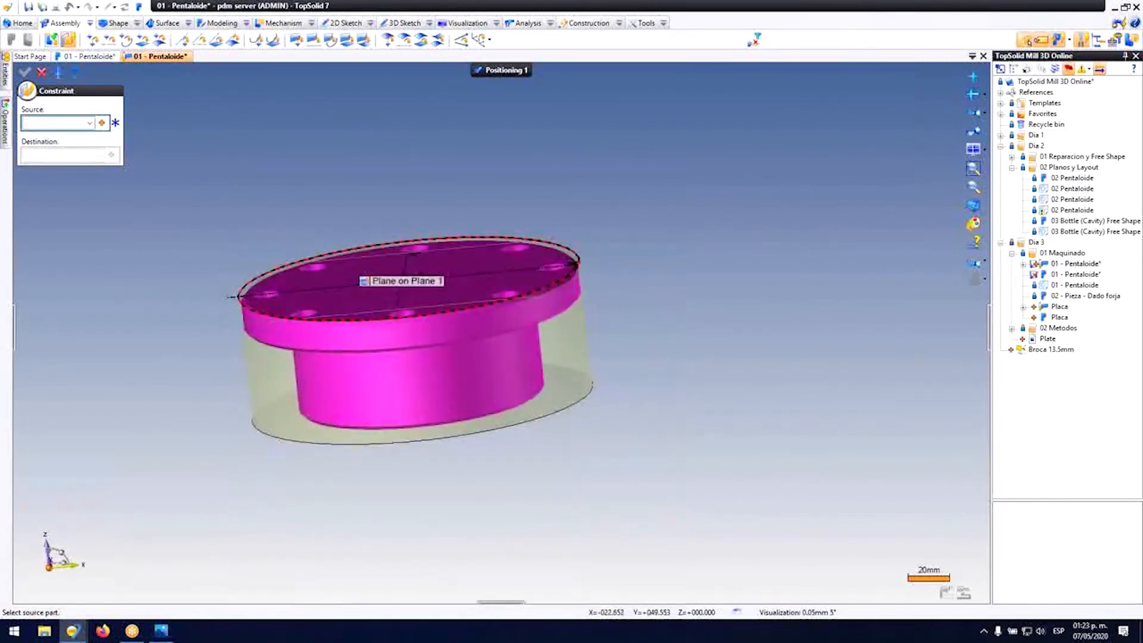
Step: Capture a screen clipping around the Plane on Plane constraint label, mark it, and copy the clipping
key(Print)
mouse_move(348, 273)
mouse_down()
mouse_move(394, 304)
mouse_move(453, 307)
mouse_up()
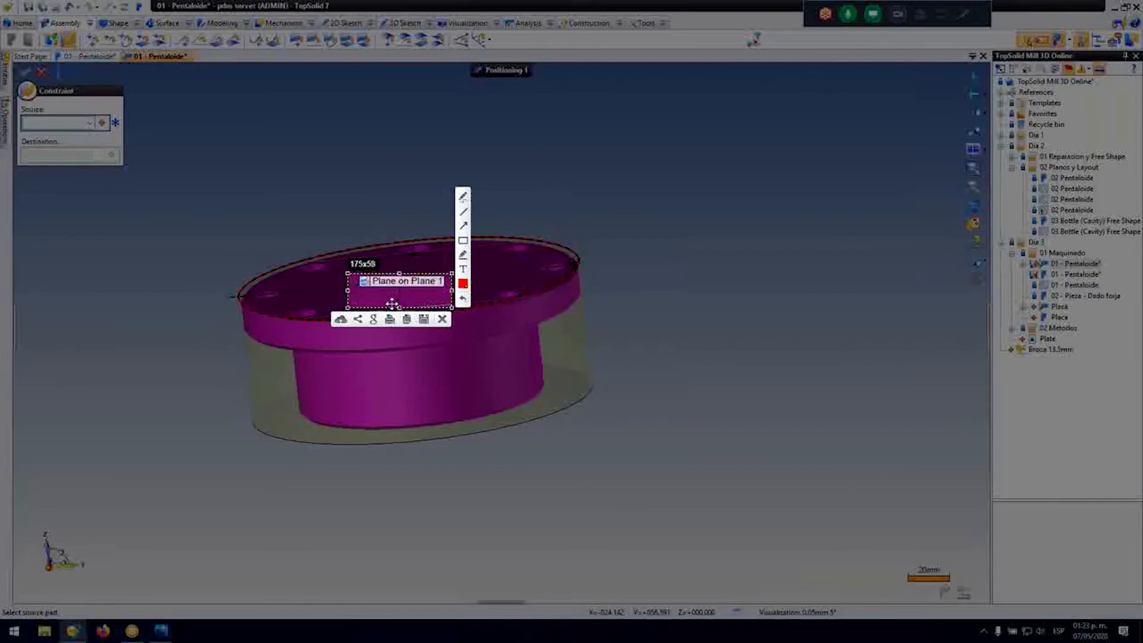
drag(373, 304, 365, 288)
key(ctrl+c)
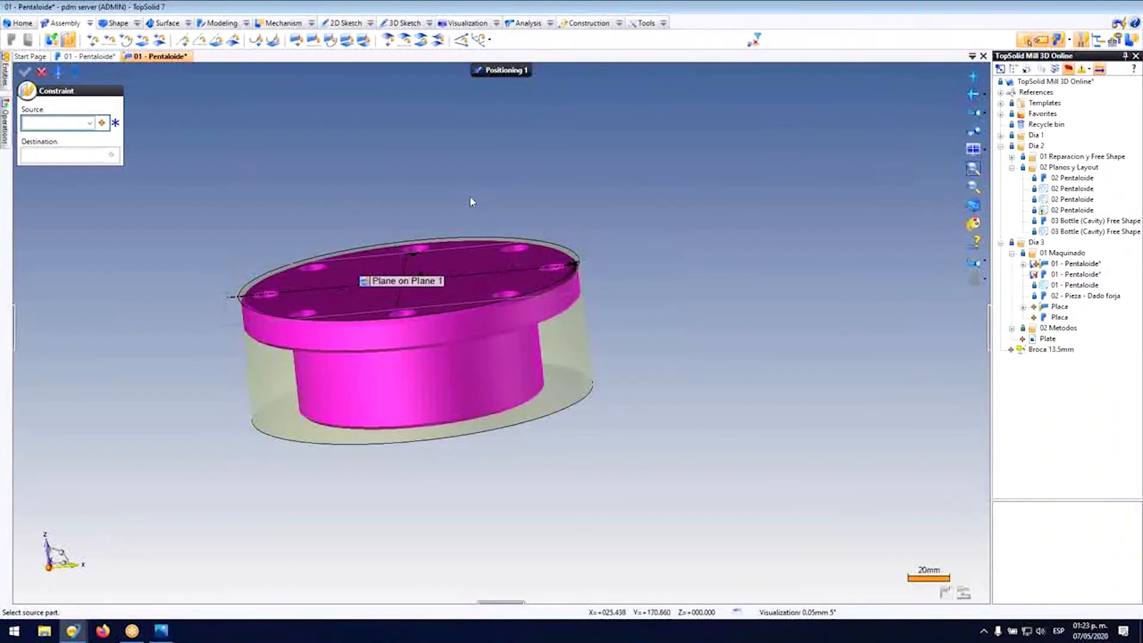
Step: Reverse the direction of the plane-on-plane constraint so the part stands upright on its flange
scroll(382, 262, up, 3)
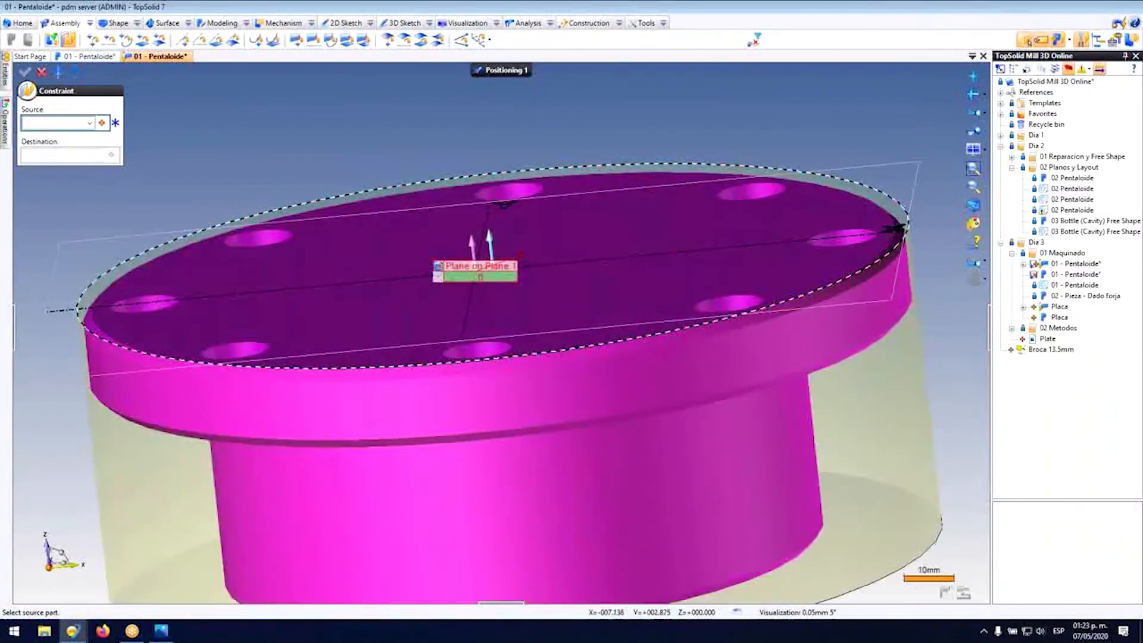
click(440, 270)
scroll(440, 269, down, 4)
middle_drag(441, 269, 363, 262)
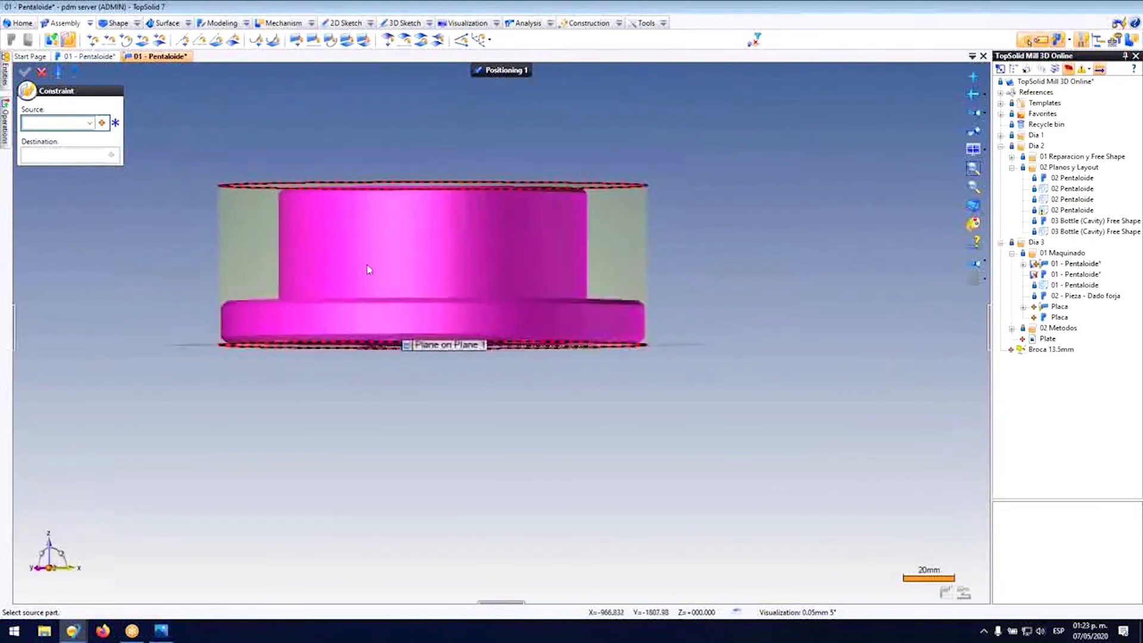
Step: Set the offset distance of the plane-on-plane constraint to 2 mm
double_click(447, 346)
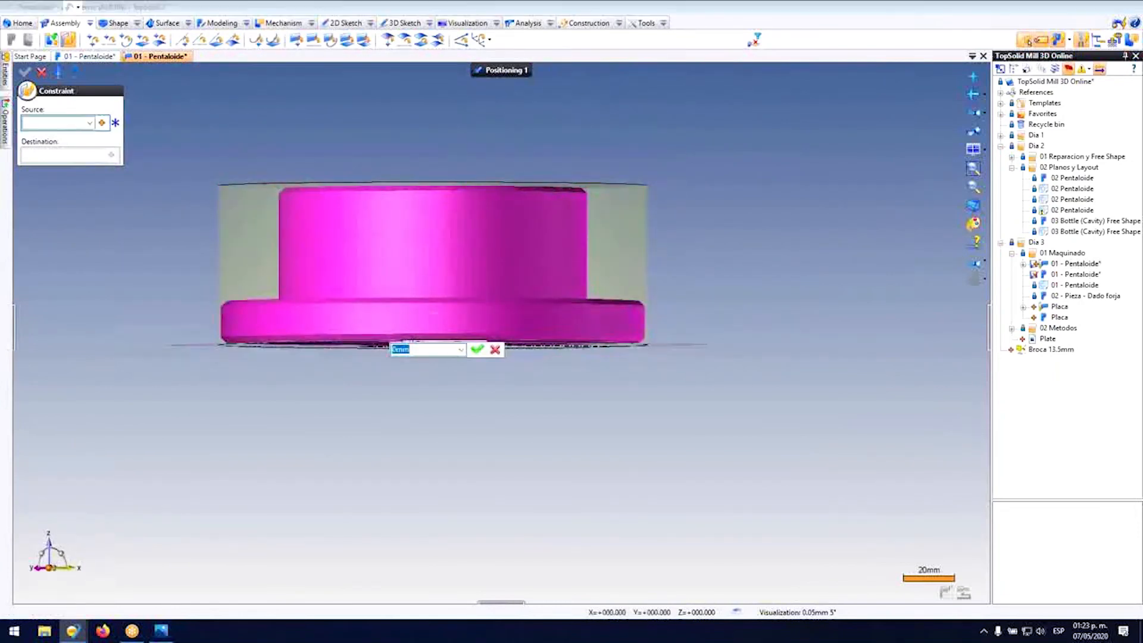
text(2mm)
key(Return)
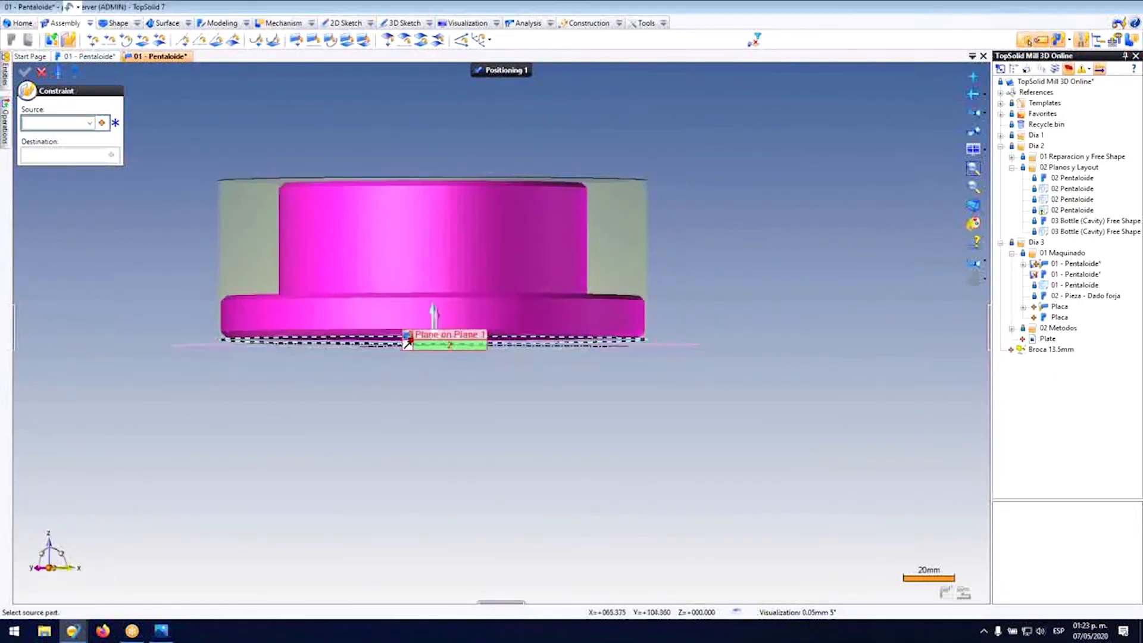
Step: Align the cylindrical stock's axis with the vertical axis through the origin using a parallel Axis on Axis constraint
middle_drag(416, 357, 383, 401)
scroll(383, 401, down, 2)
drag(352, 308, 331, 311)
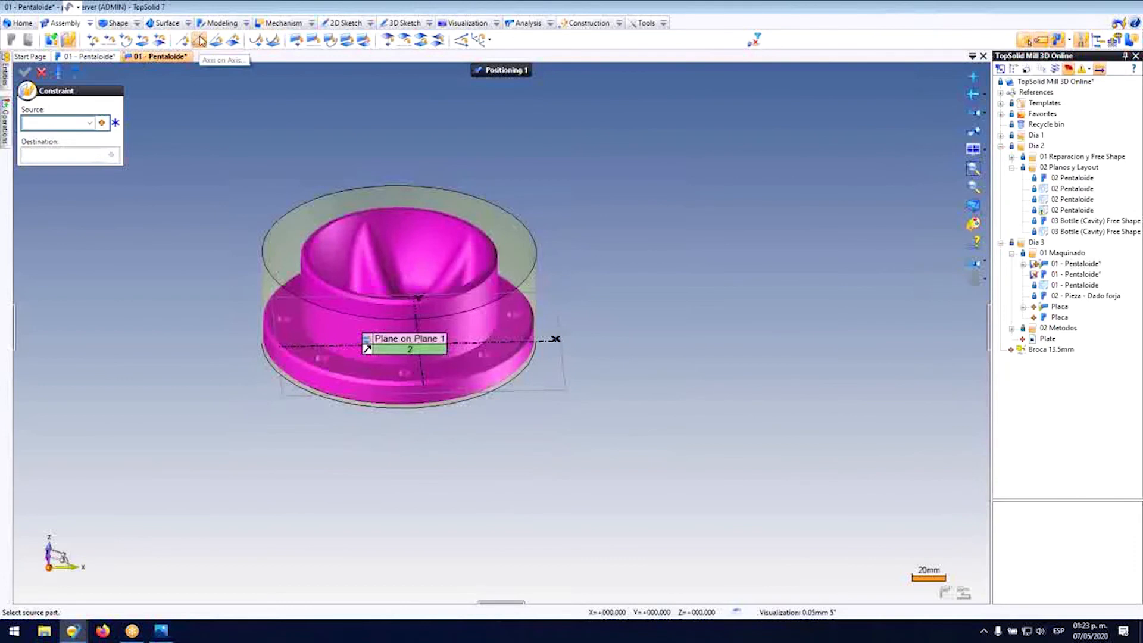
click(201, 41)
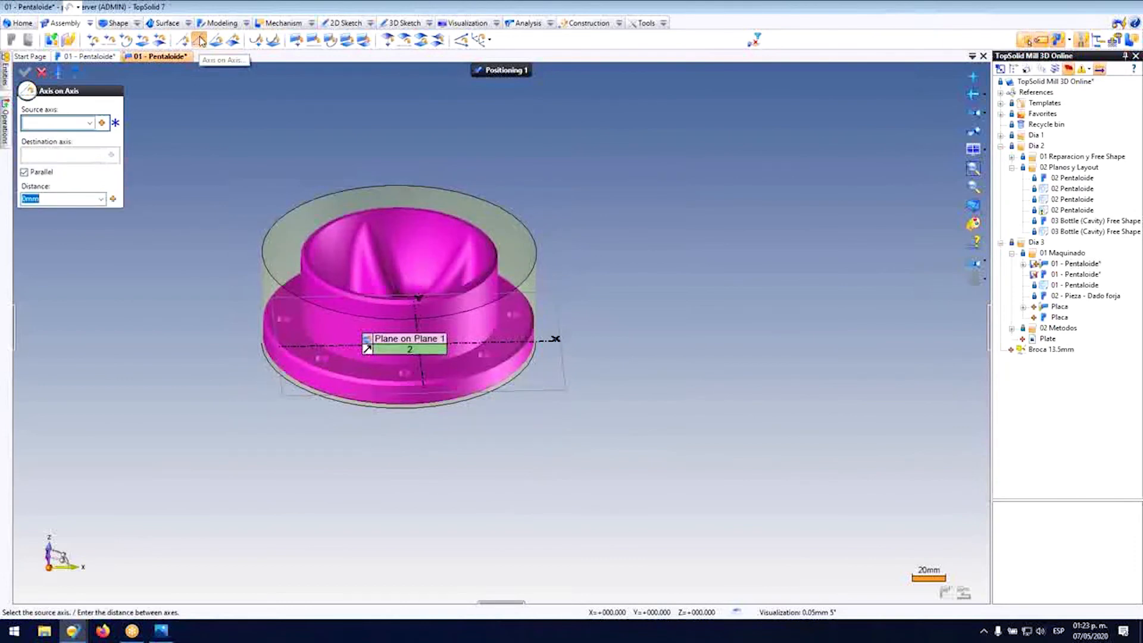
scroll(295, 263, up, 3)
click(301, 264)
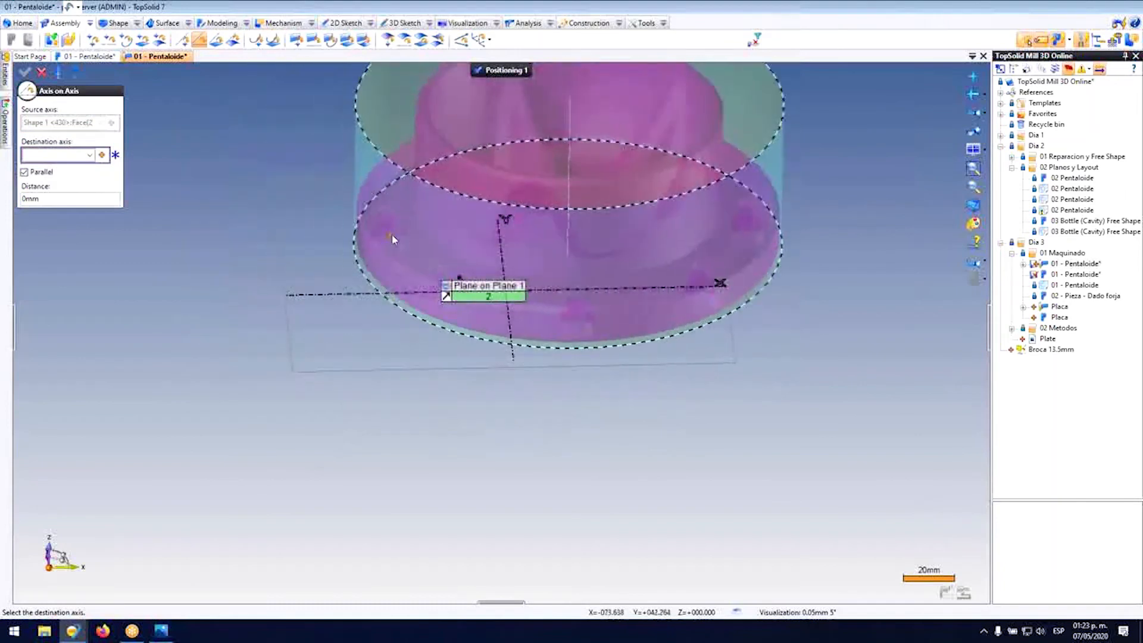
click(71, 185)
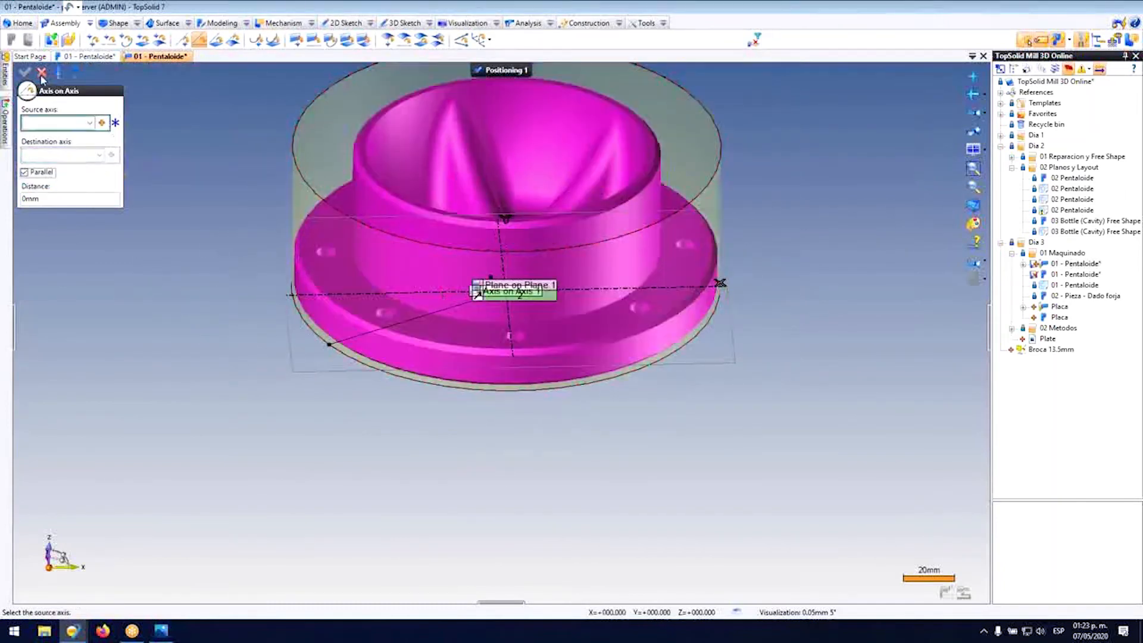
scroll(386, 374, down, 3)
middle_drag(375, 364, 424, 171)
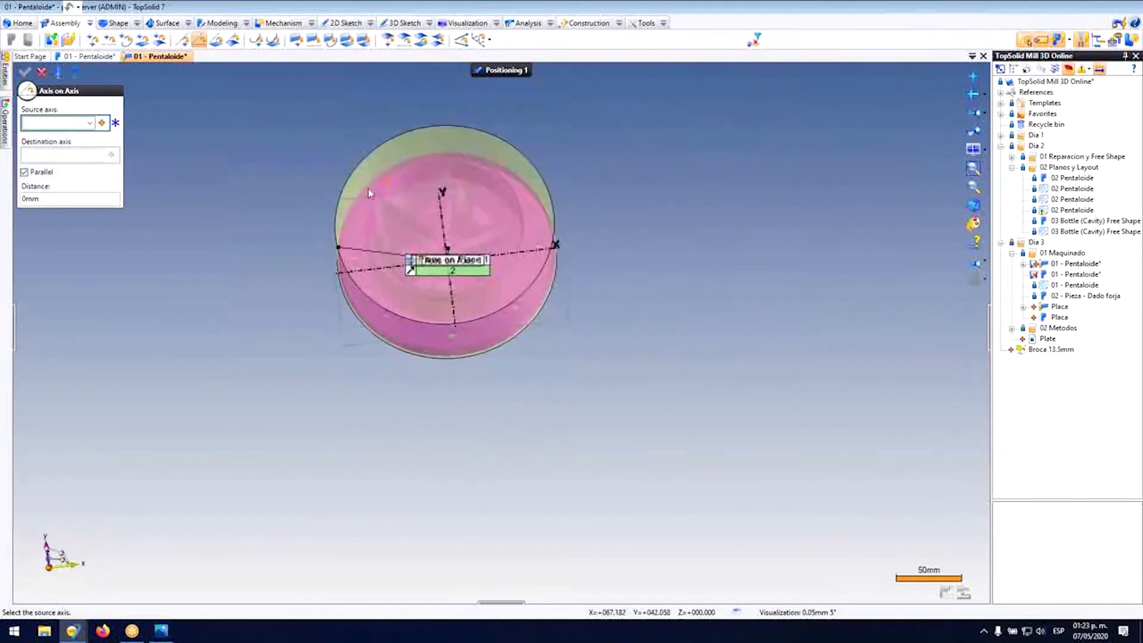
Step: Constrain the axis of a flange hole onto the Absolute YZ Plane with an Axis on Plane constraint
click(213, 46)
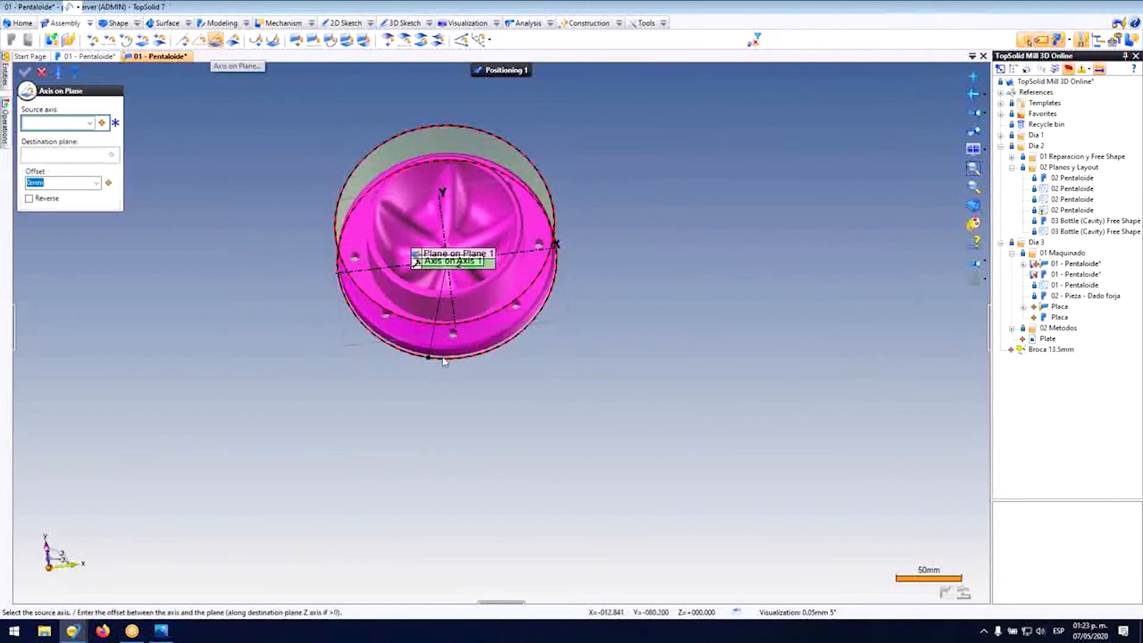
scroll(444, 361, up, 5)
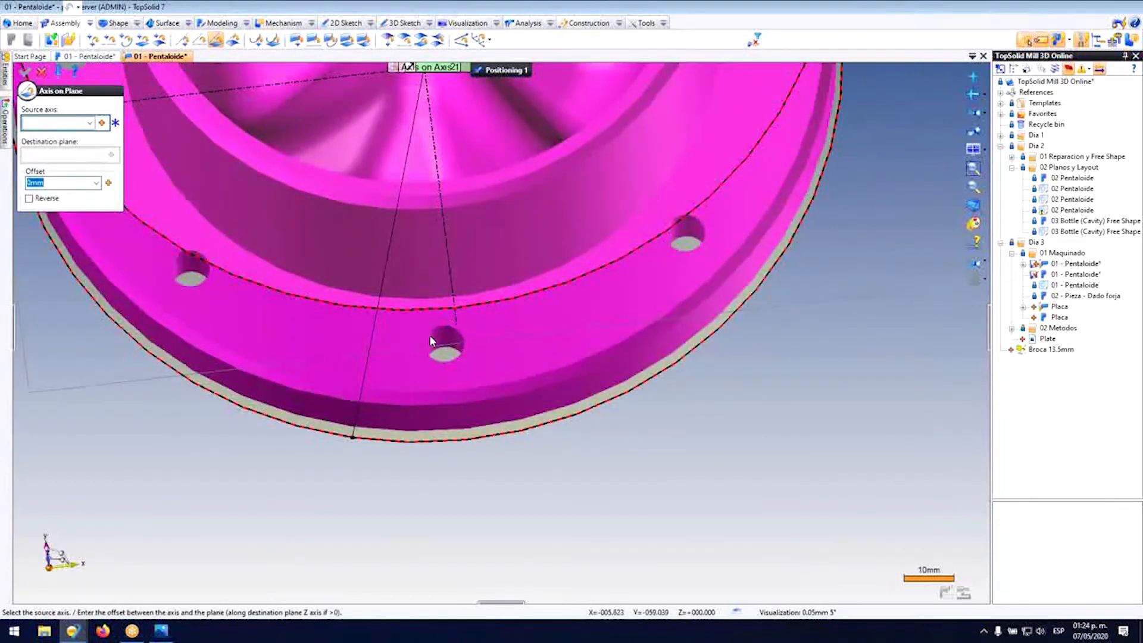
click(430, 334)
middle_drag(430, 334, 427, 259)
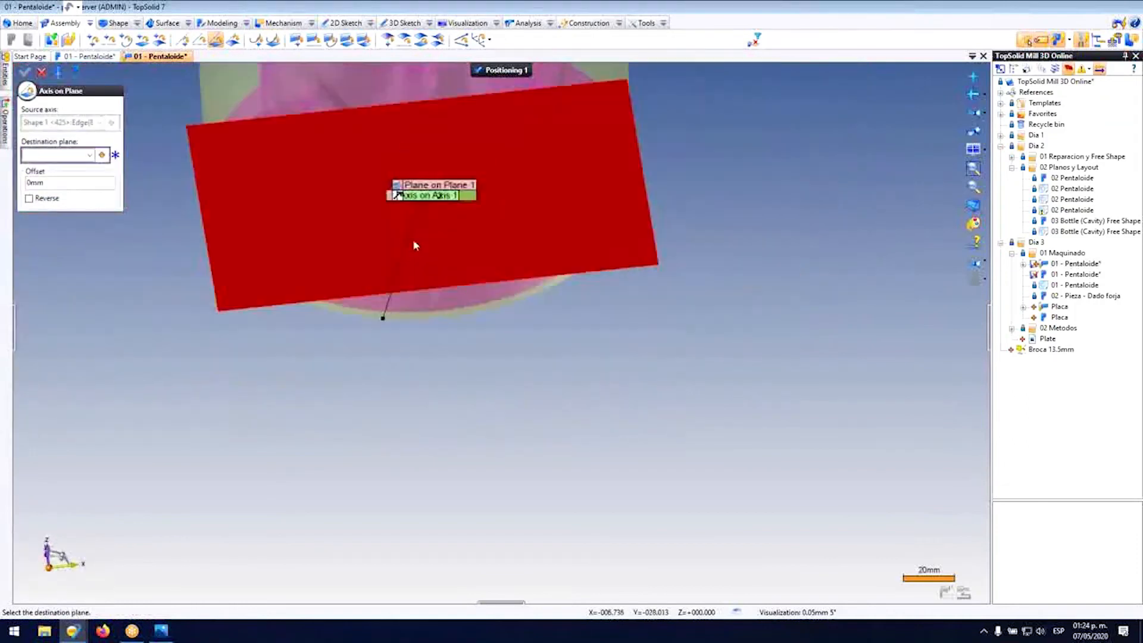
scroll(413, 250, down, 2)
click(89, 155)
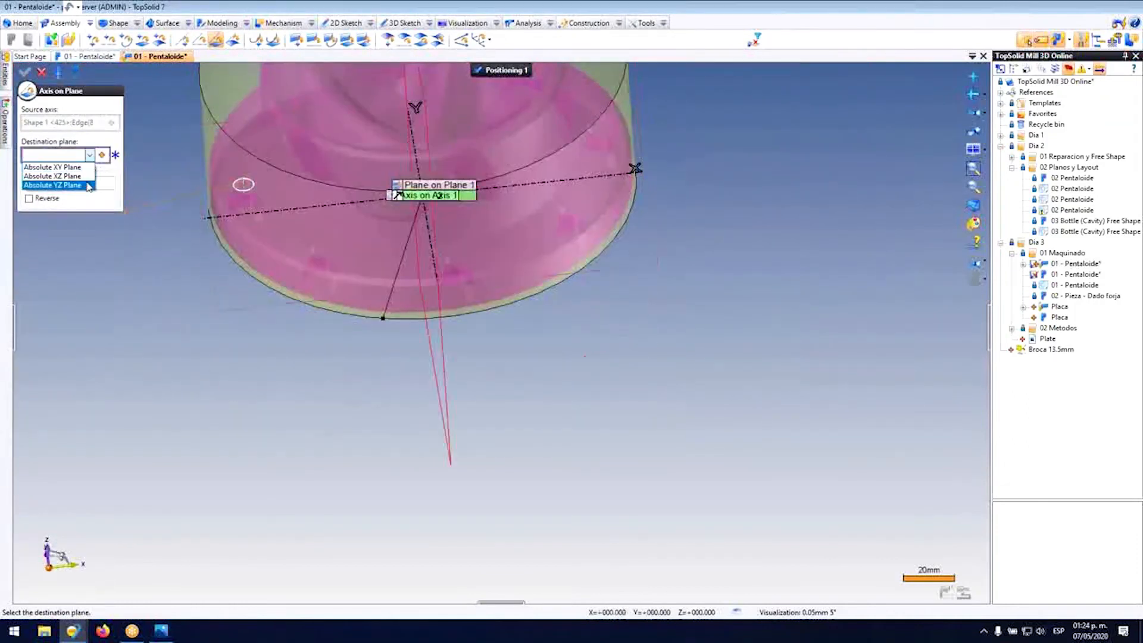
click(87, 184)
scroll(366, 397, down, 3)
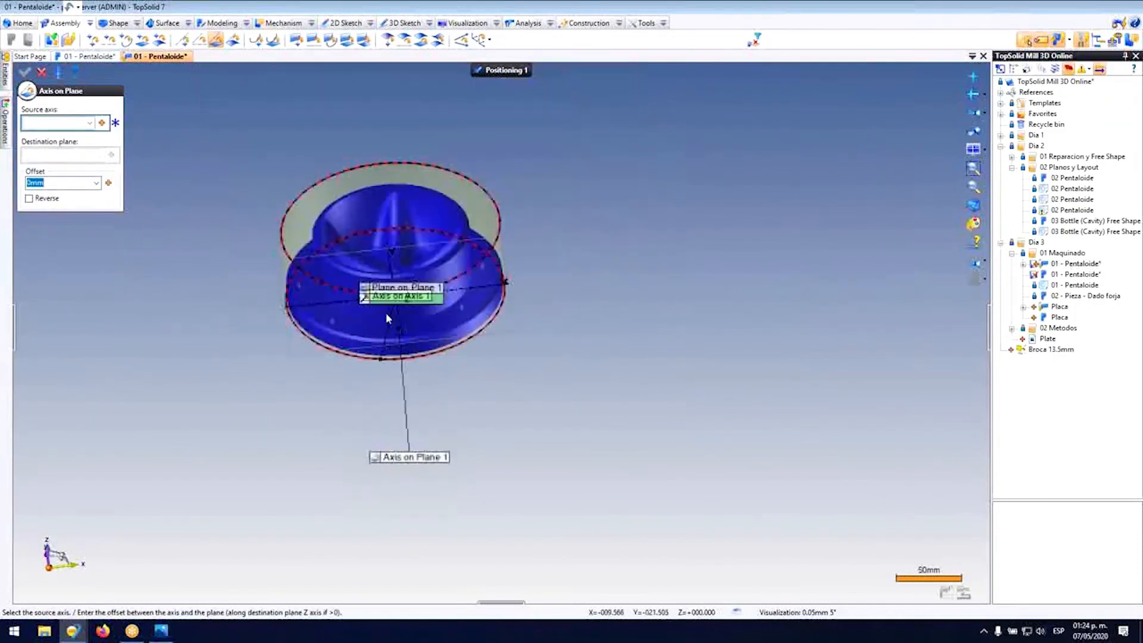
middle_drag(380, 341, 409, 330)
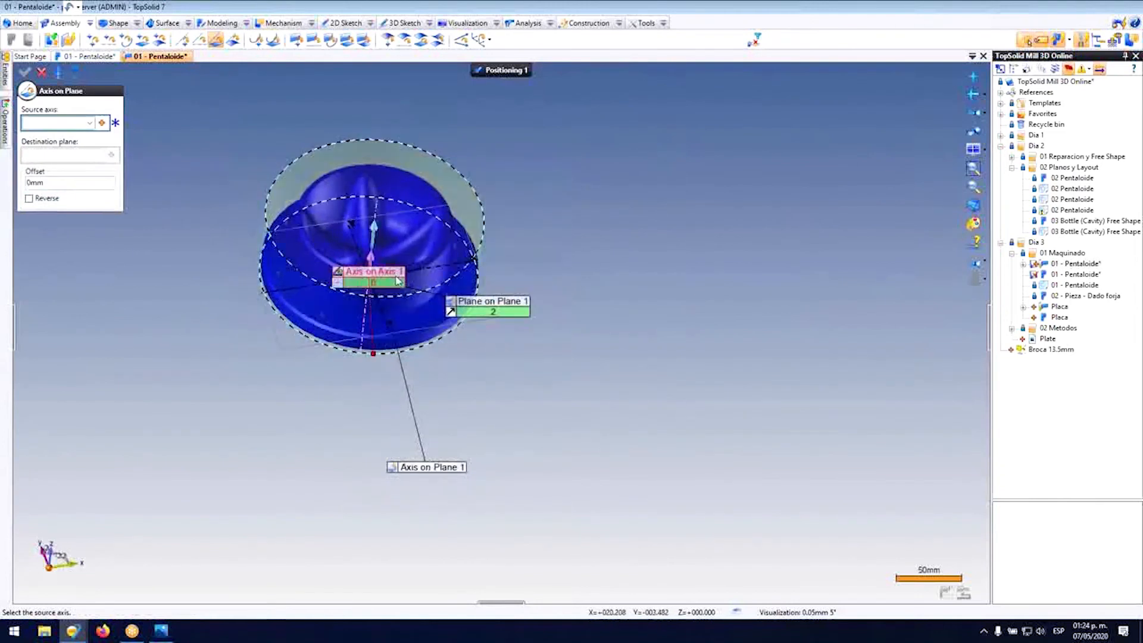
middle_drag(490, 308, 466, 322)
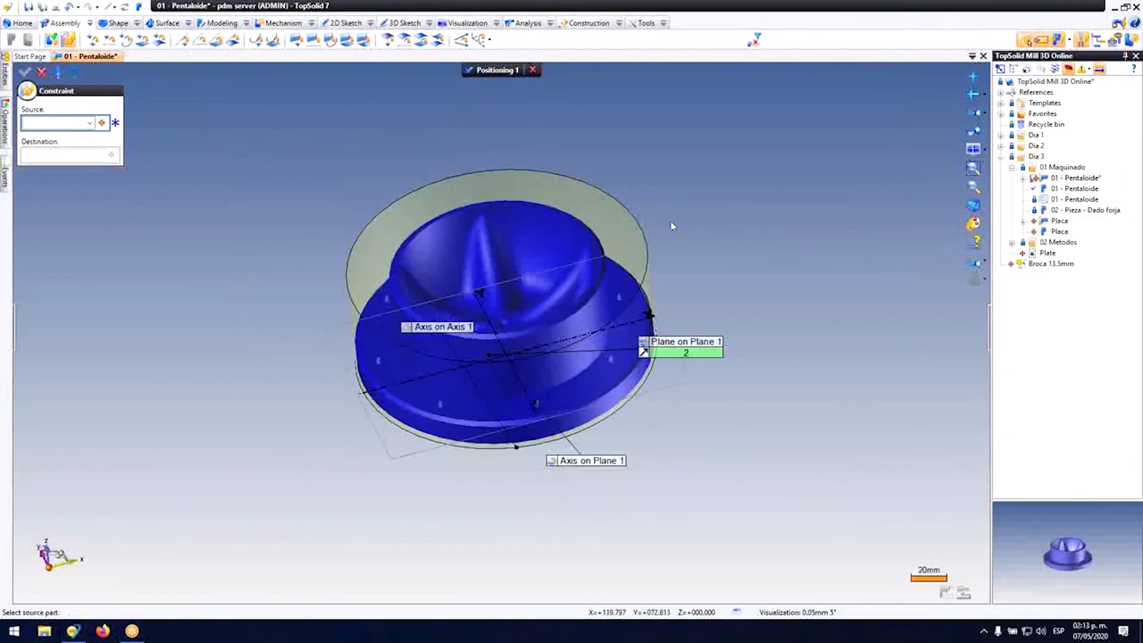
Step: Finish the positioning of the Pentaloide part and return to the NC operations environment
middle_drag(703, 250, 610, 216)
middle_drag(450, 166, 468, 82)
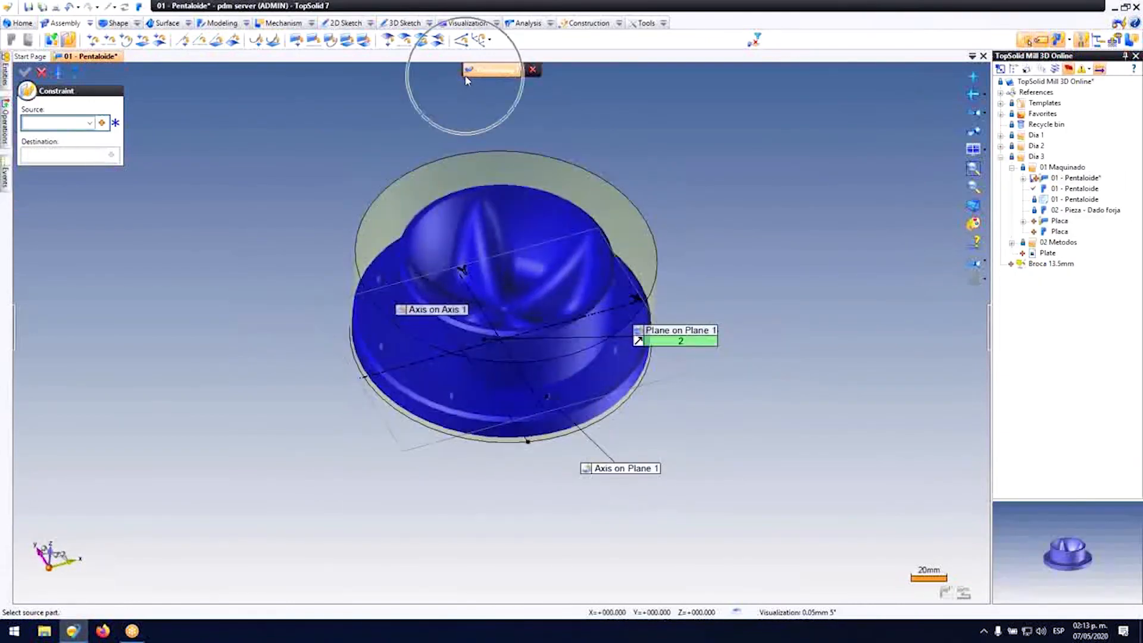
click(467, 70)
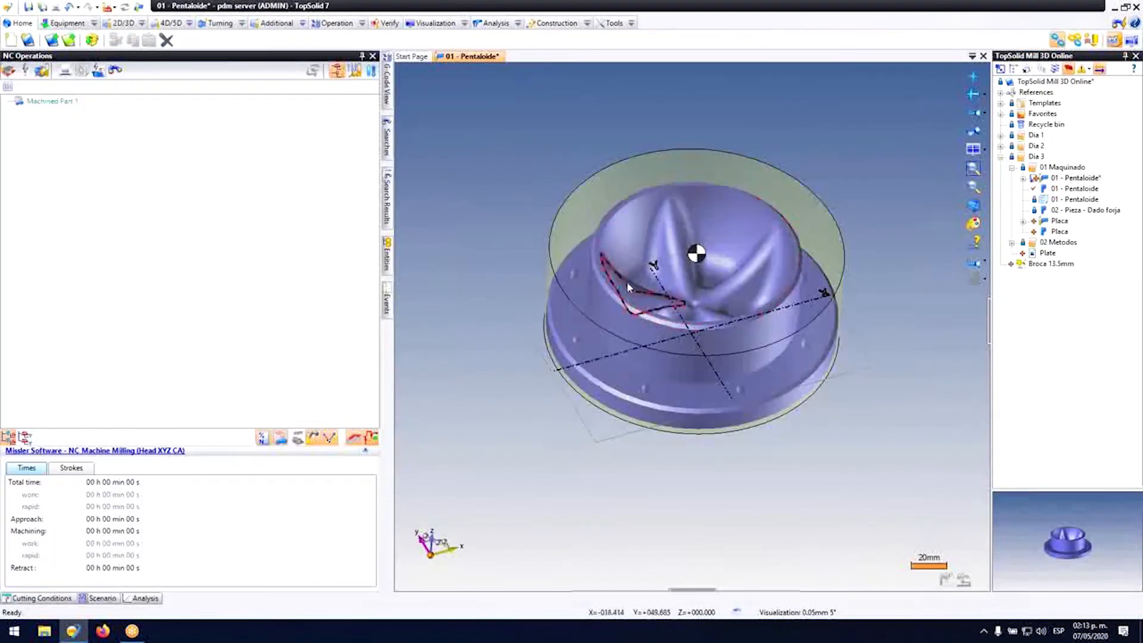
middle_drag(627, 283, 640, 271)
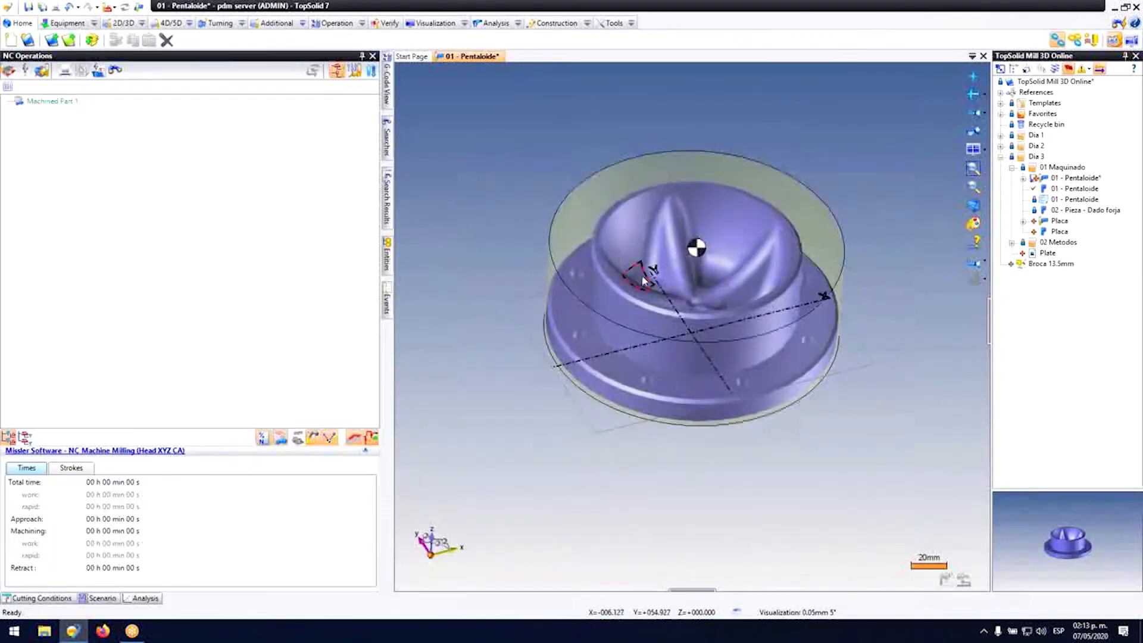
Step: Show the setup document of Machined Part 1 and open its finishes, stocks and environment definition
right_click(622, 320)
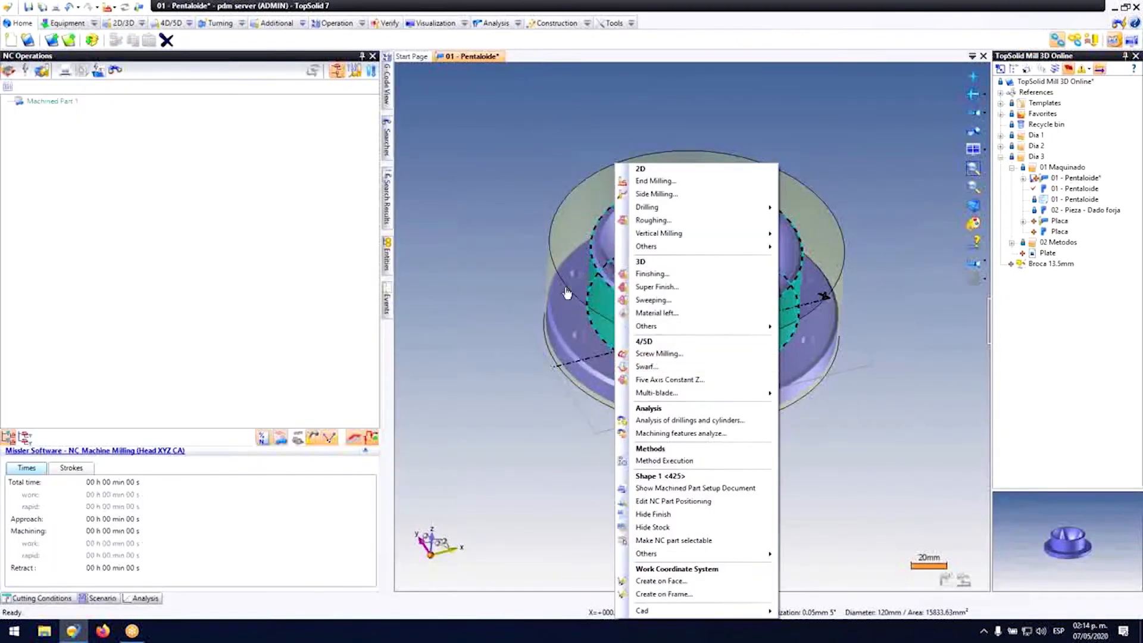
right_click(585, 293)
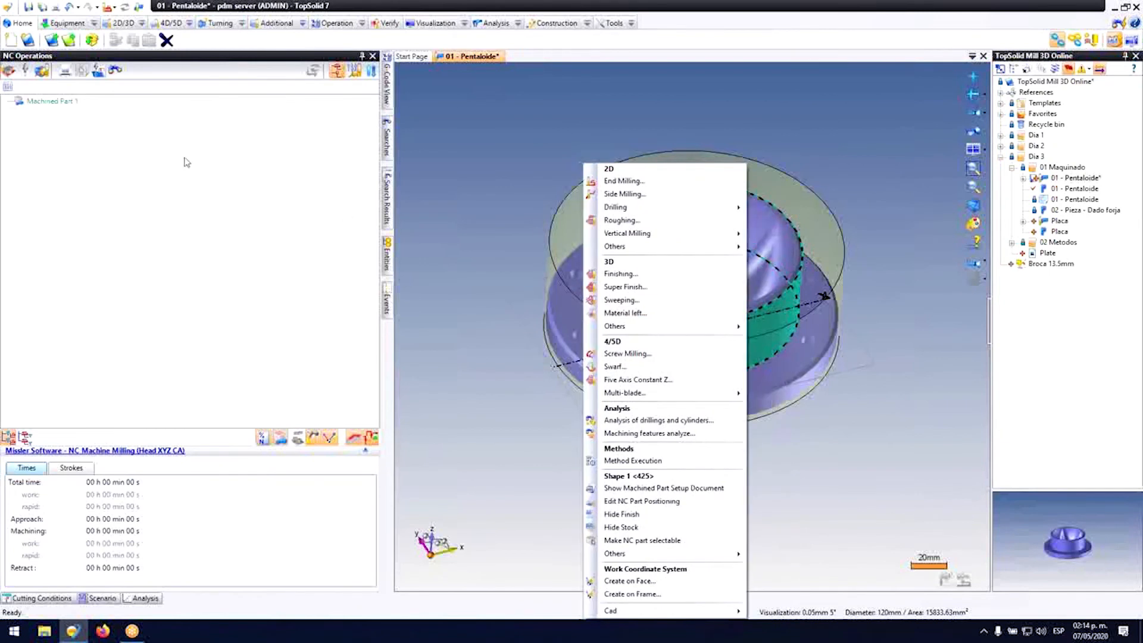
right_click(62, 105)
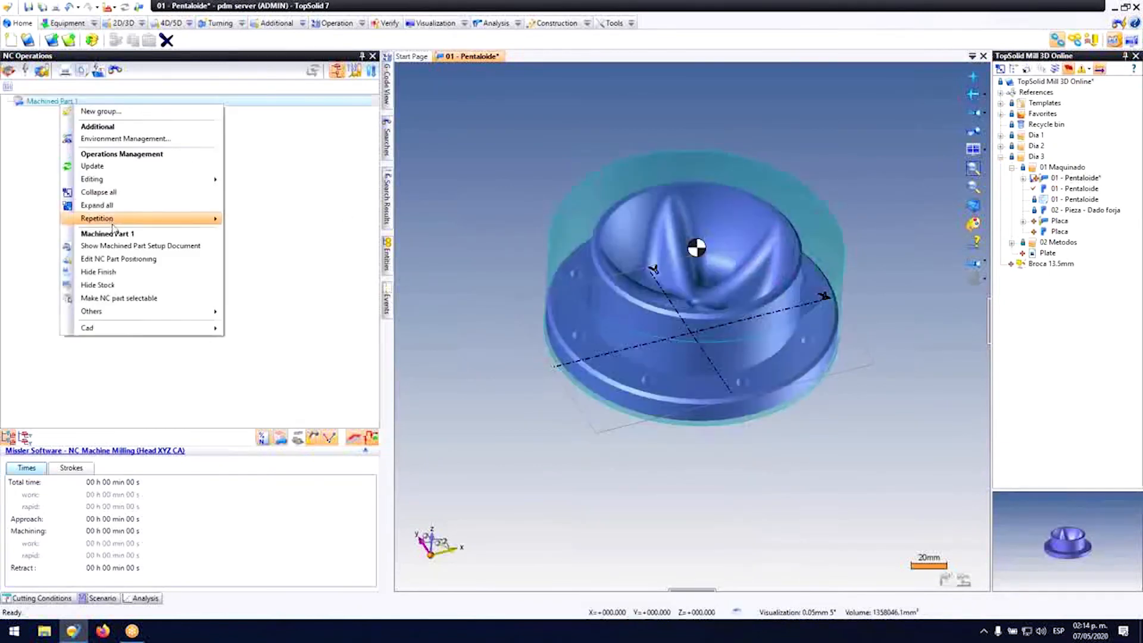
click(136, 247)
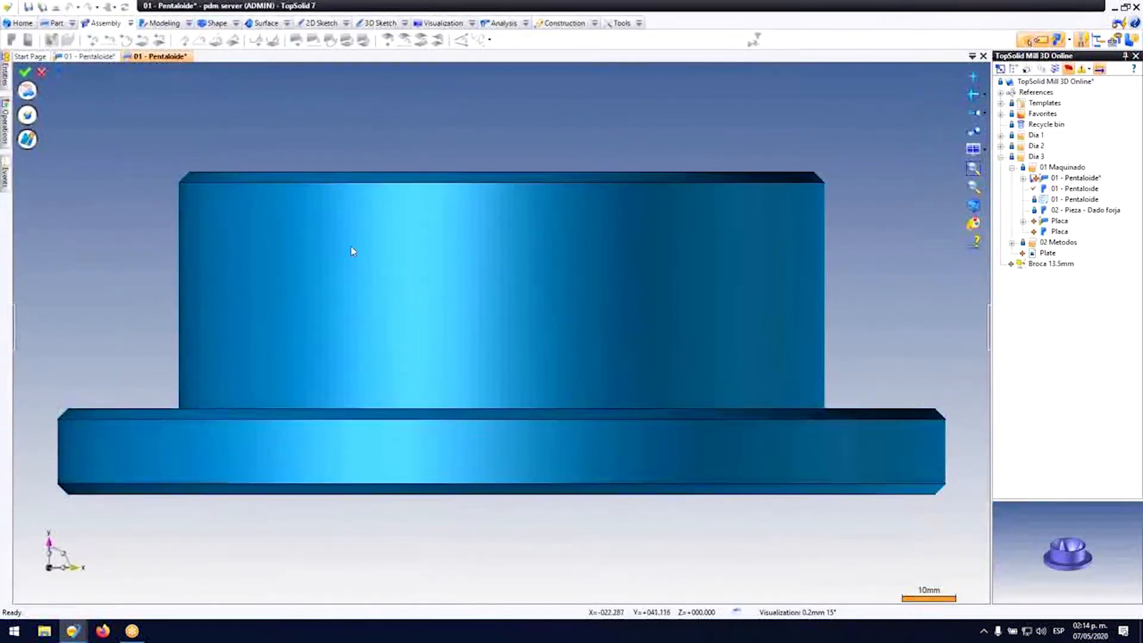
click(27, 90)
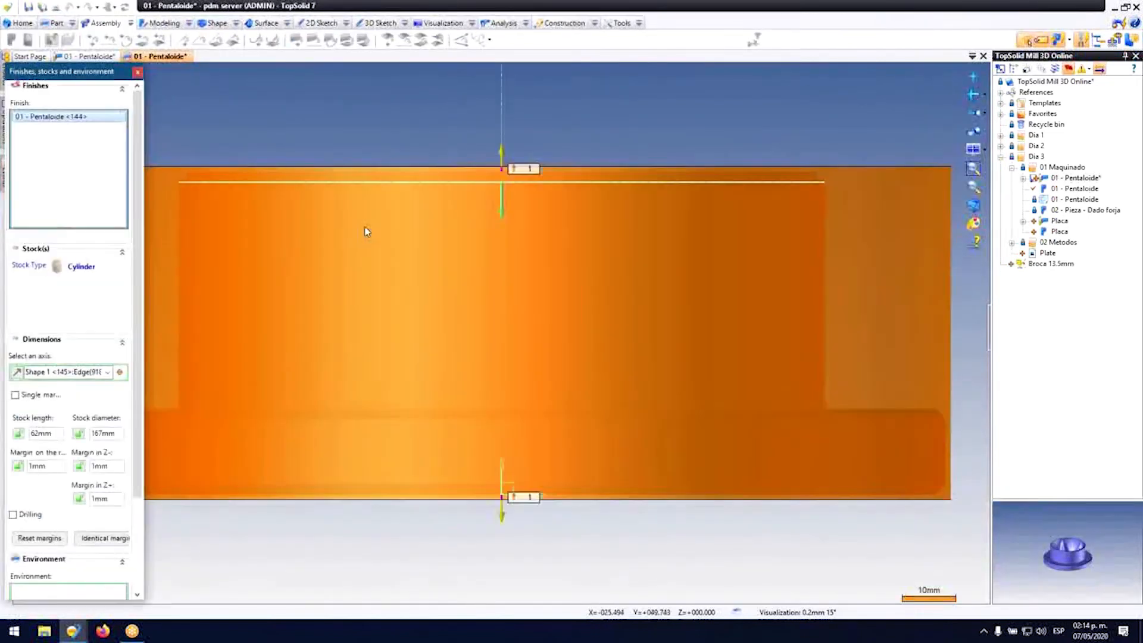
Step: Set the cylindrical stock's margins to 2 mm in Z-, in Z+ and on the radius
scroll(507, 290, down, 5)
middle_drag(416, 242, 440, 239)
drag(146, 206, 190, 205)
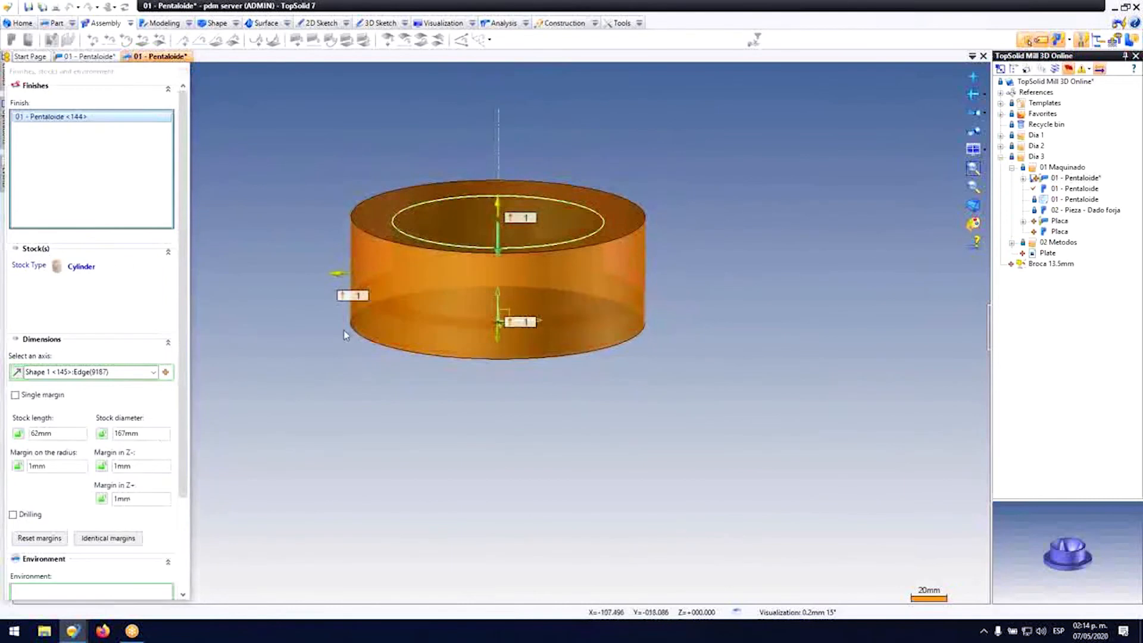
scroll(582, 209, up, 2)
click(471, 222)
text(2)
key(Return)
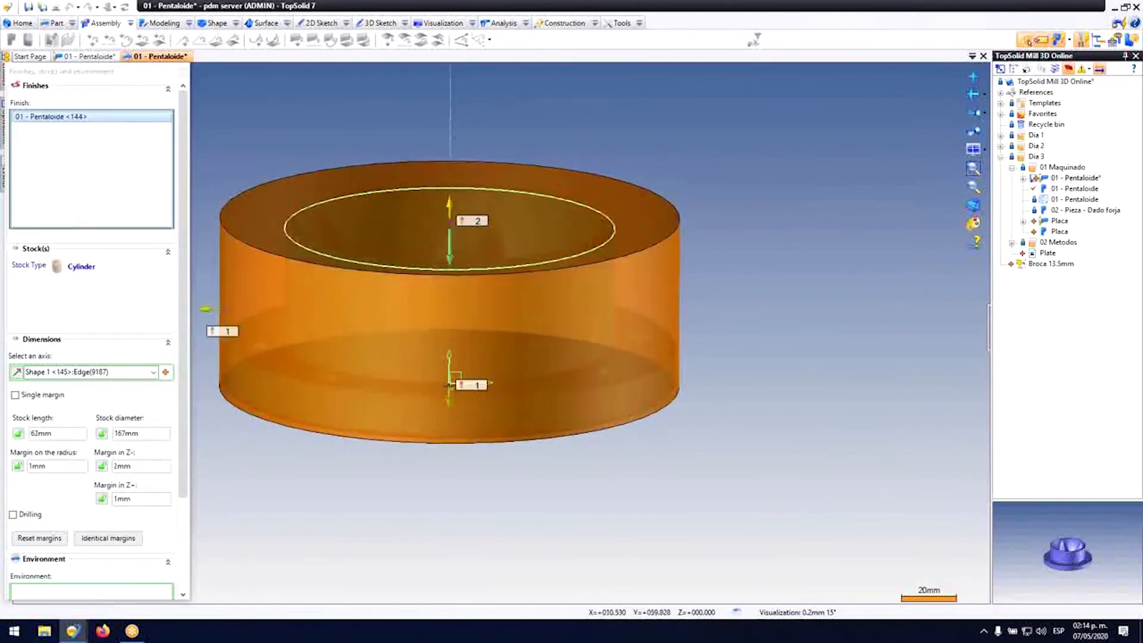
click(478, 385)
text(2)
key(Return)
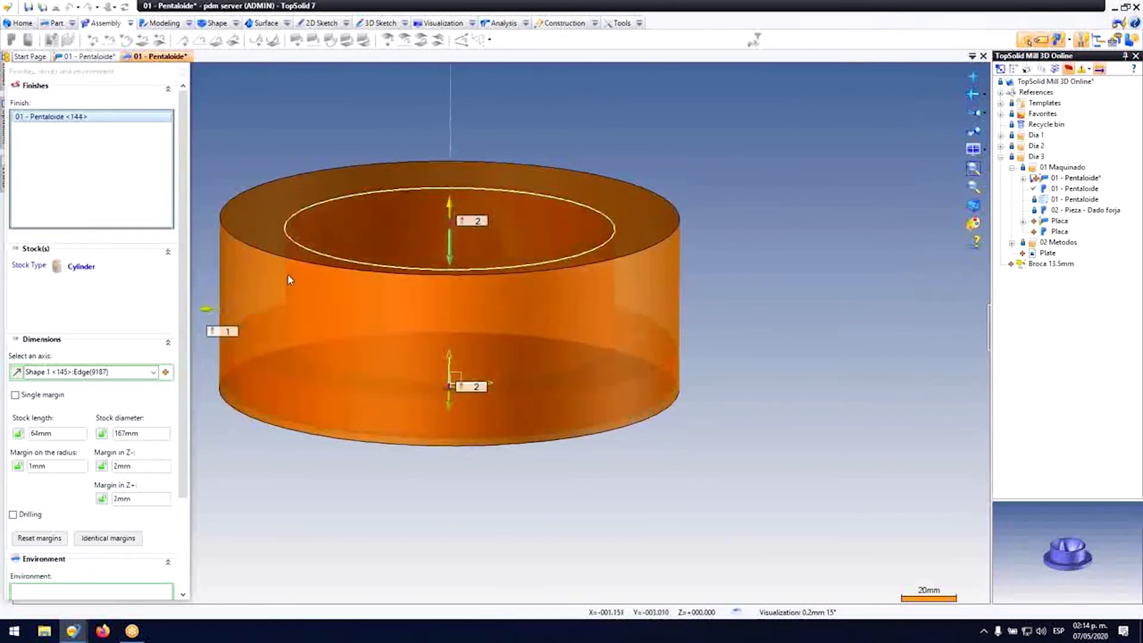
click(228, 333)
text(2)
key(Return)
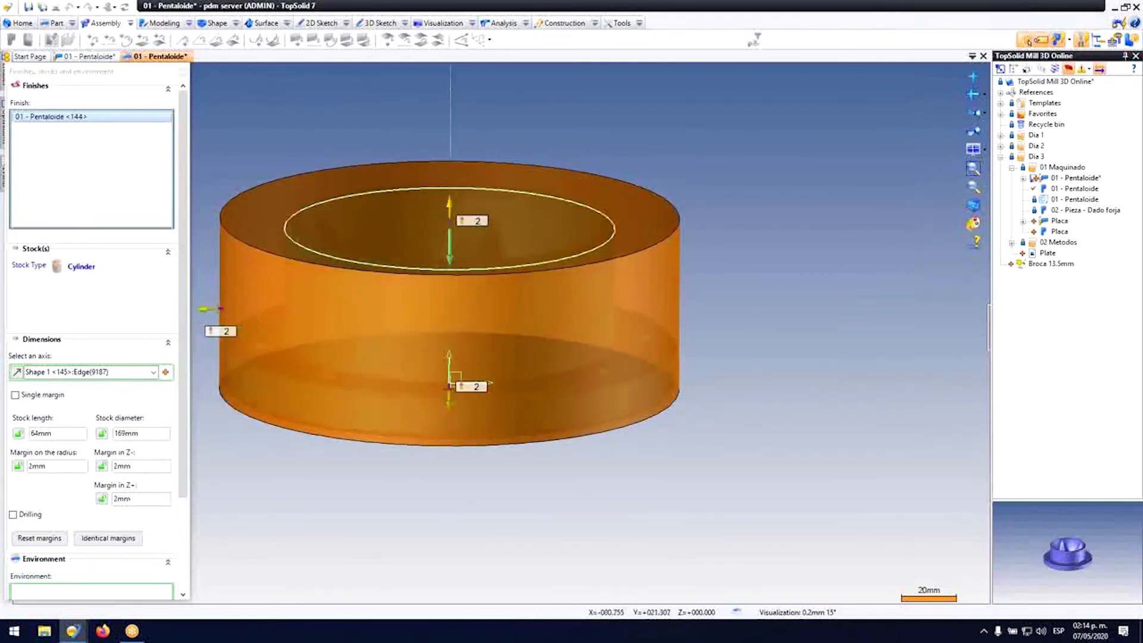
Step: Confirm the stock definition and close the part setup document, saving the changes to 01 - Pentaloide
scroll(585, 265, down, 3)
key(Return)
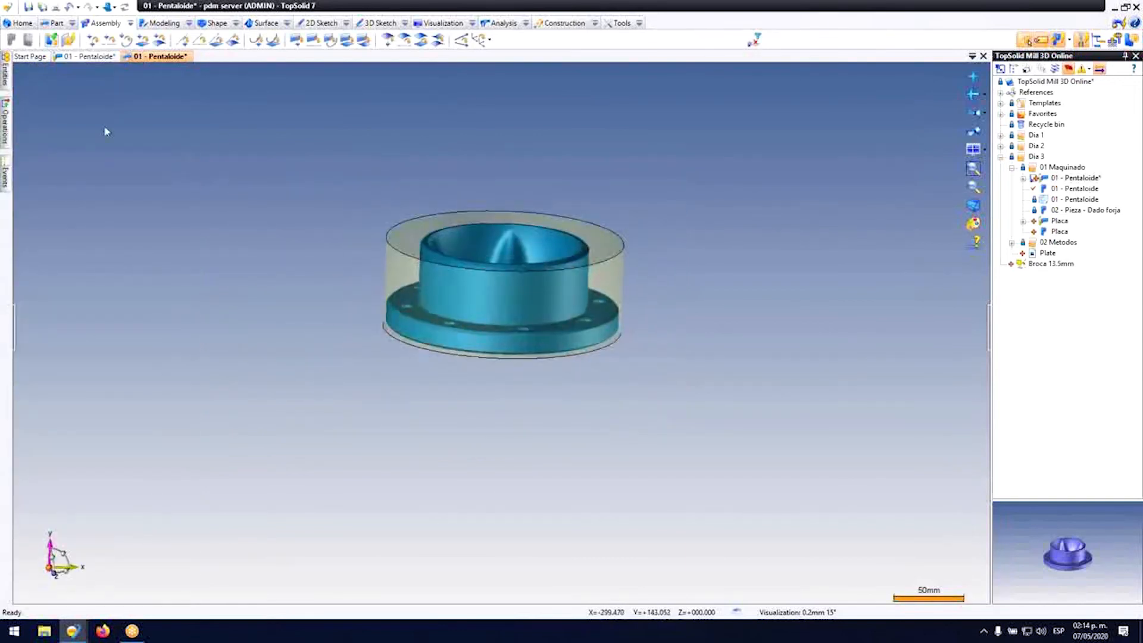
middle_click(133, 54)
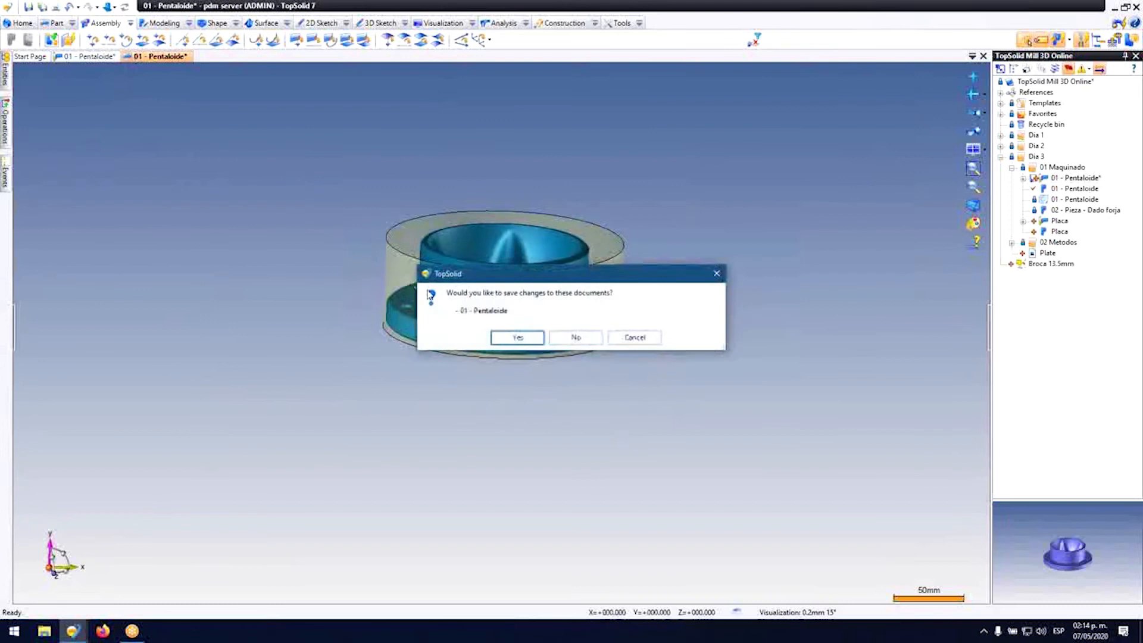
click(515, 343)
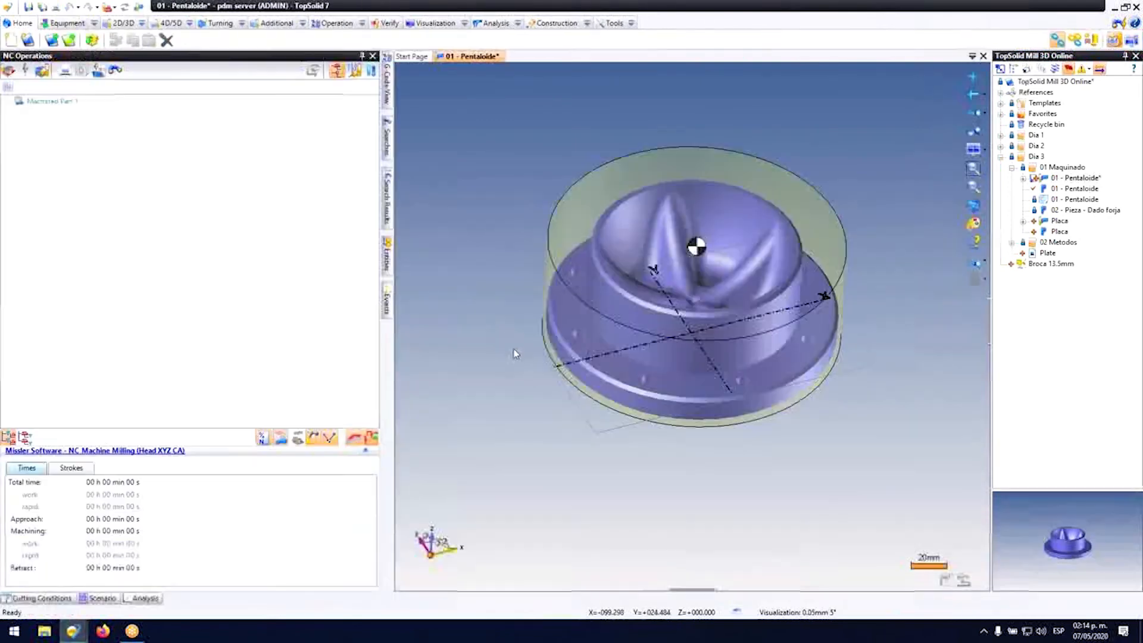
Step: Examine the program origin's height relative to the finished part's top face and the stock's upper face
scroll(709, 276, up, 3)
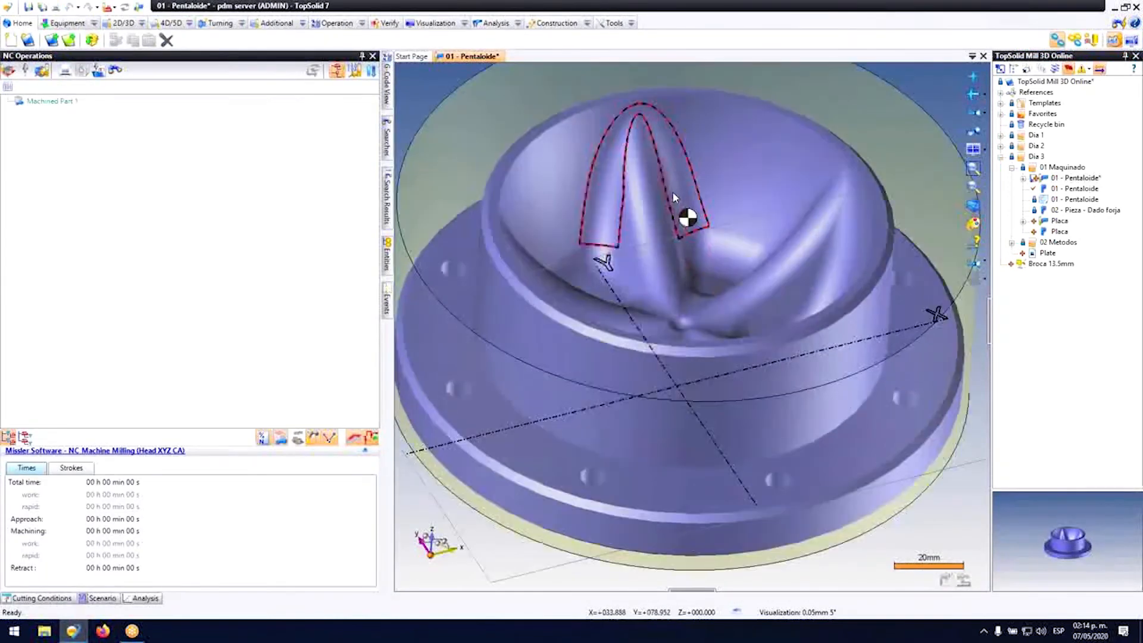
key(4)
scroll(692, 216, up, 5)
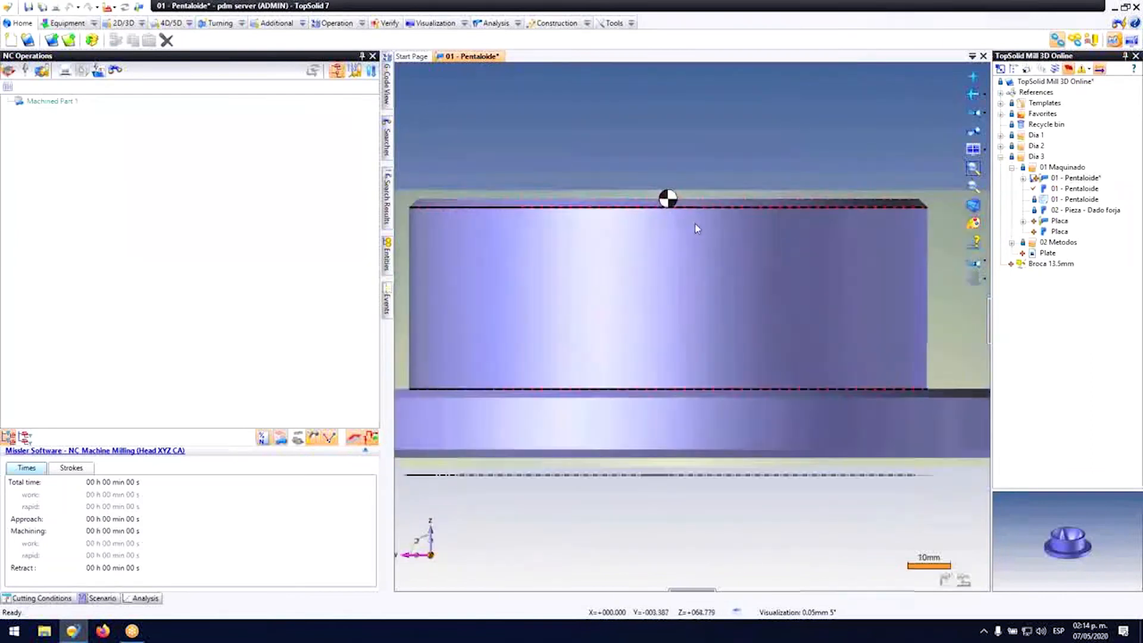
scroll(644, 175, down, 2)
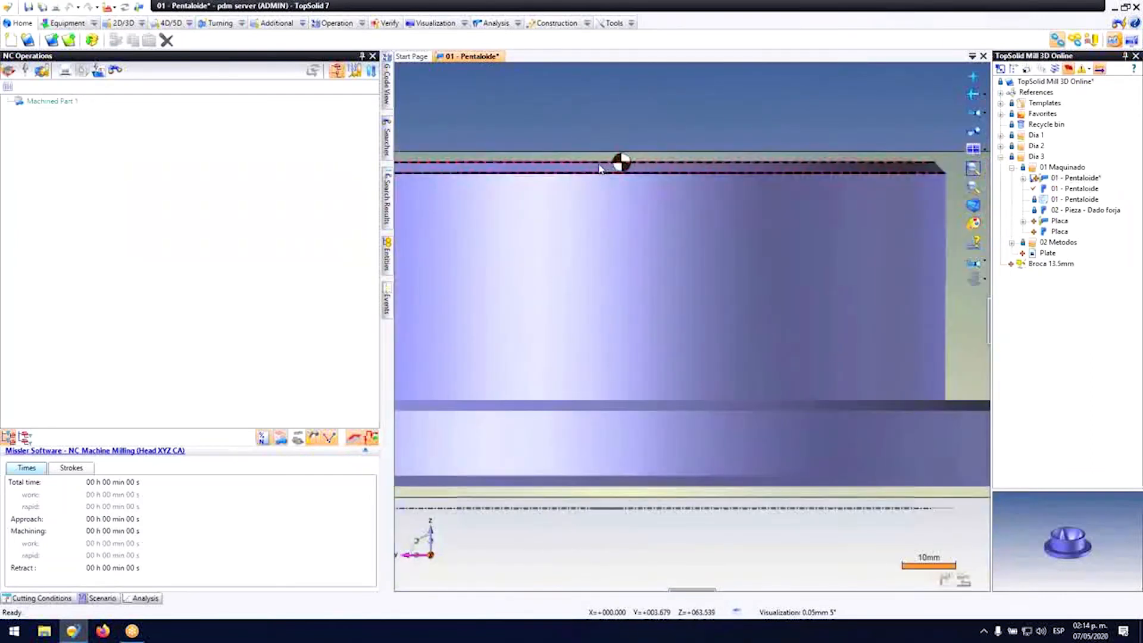
scroll(637, 176, down, 1)
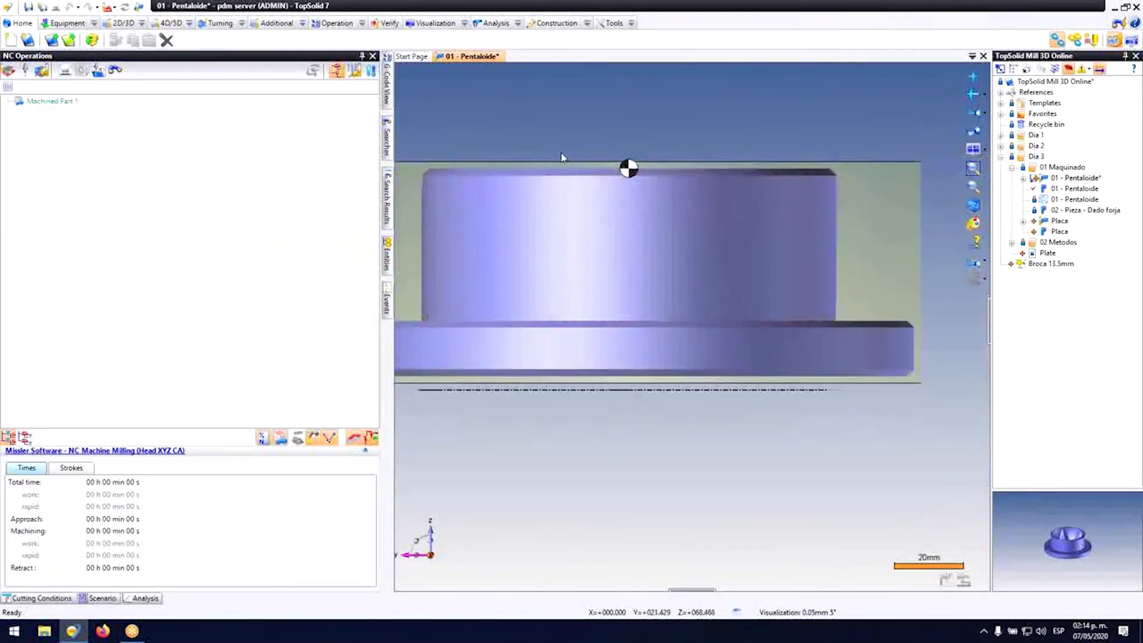
mouse_move(587, 172)
middle_down()
mouse_move(574, 172)
mouse_move(579, 184)
middle_up()
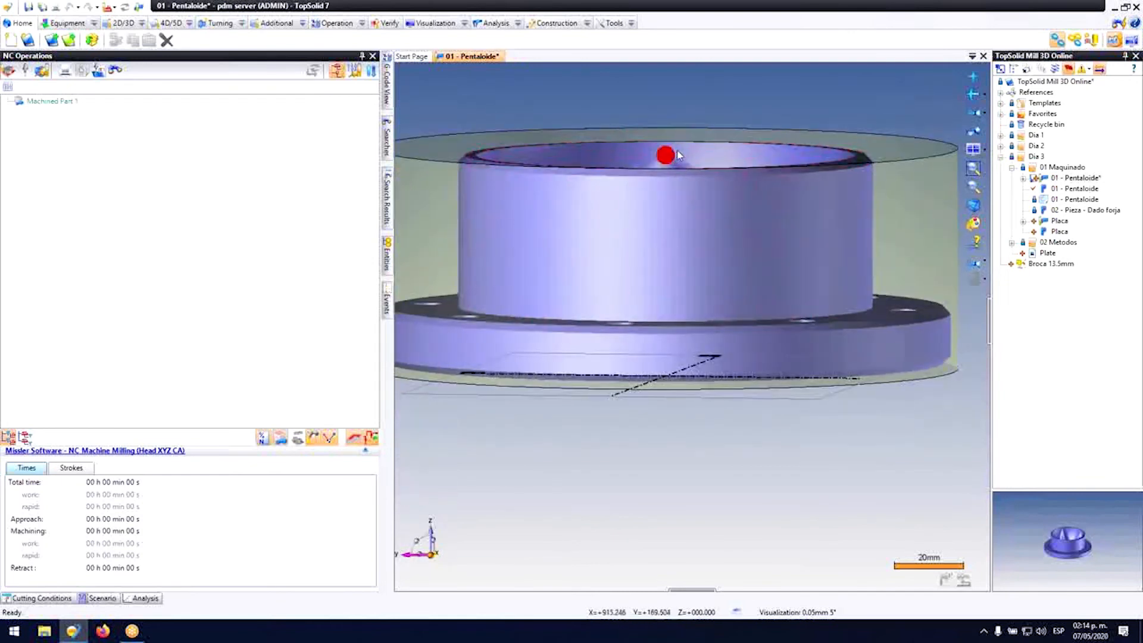
scroll(672, 156, down, 2)
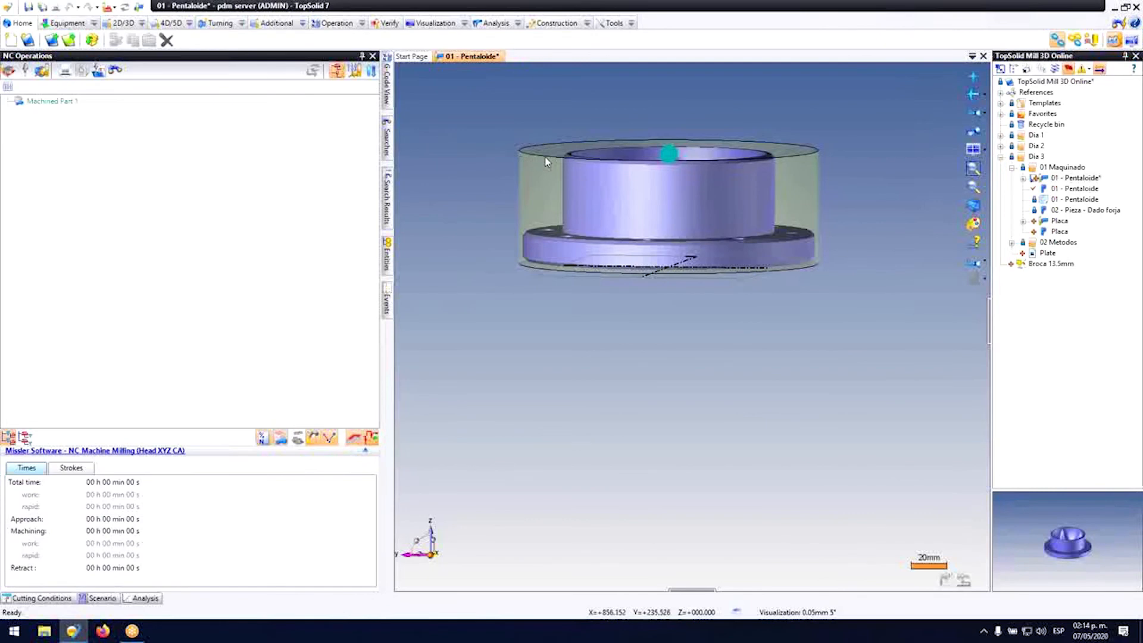
scroll(597, 169, up, 1)
scroll(698, 146, up, 4)
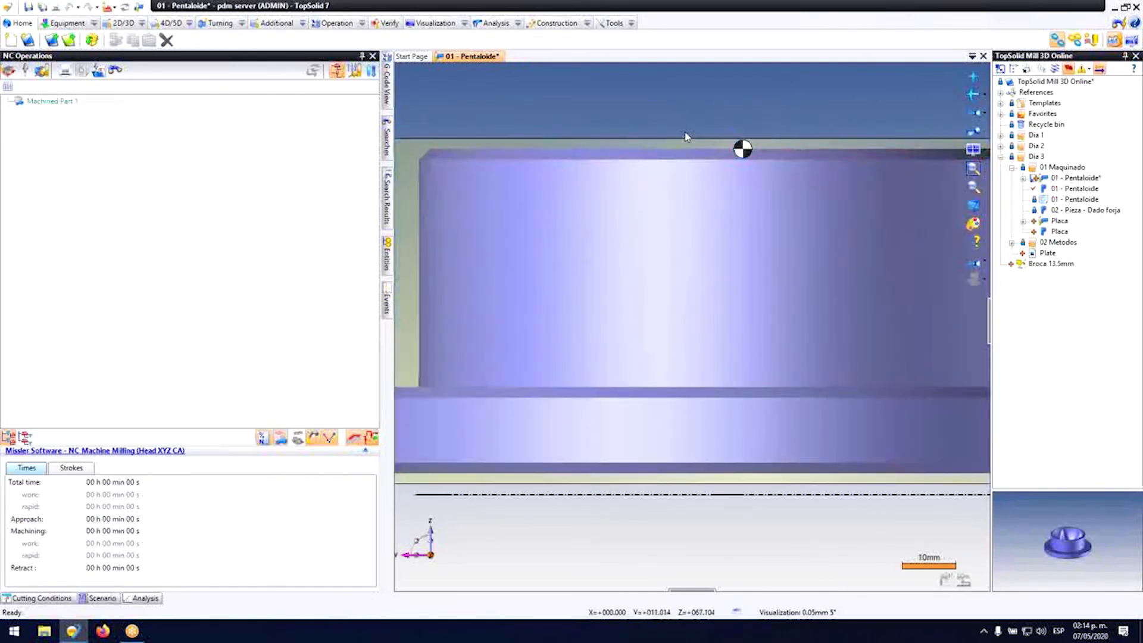
scroll(684, 135, down, 3)
middle_drag(638, 127, 507, 191)
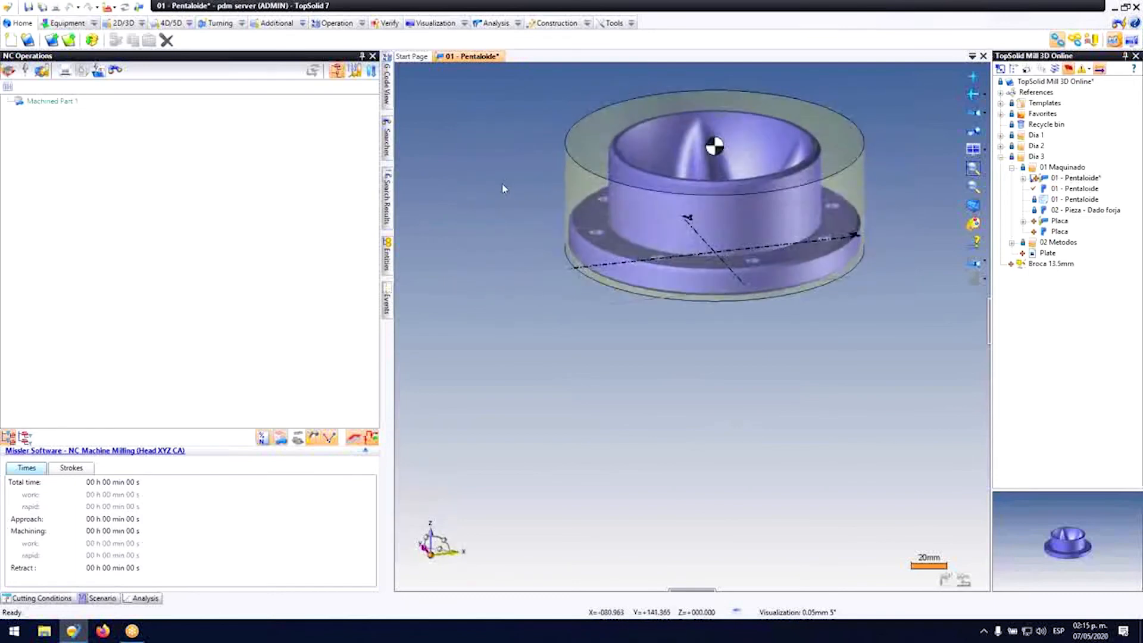
click(631, 23)
click(717, 141)
scroll(717, 141, up, 5)
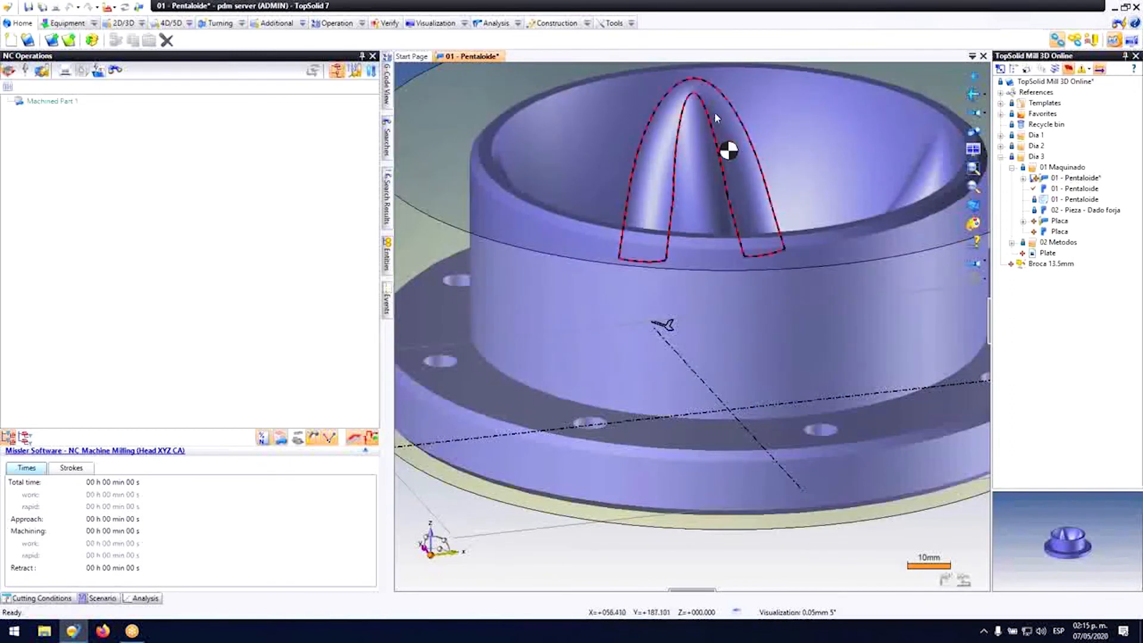
scroll(730, 156, down, 5)
Step: Open the Origins settings of the CAM options and set the default origin positions to Finish
click(632, 23)
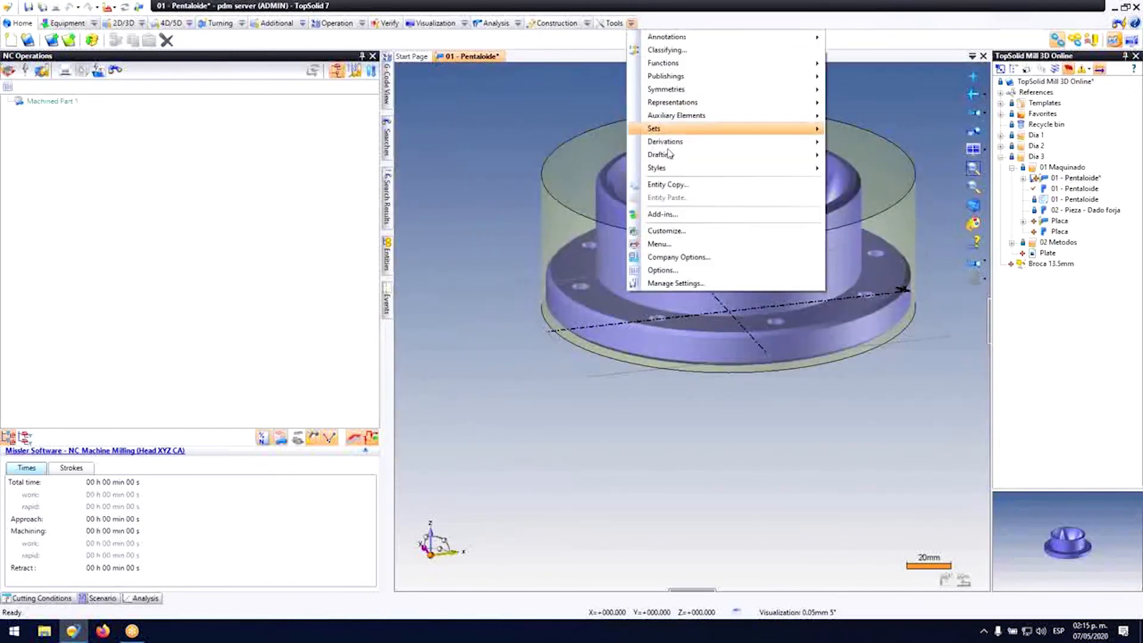
click(655, 271)
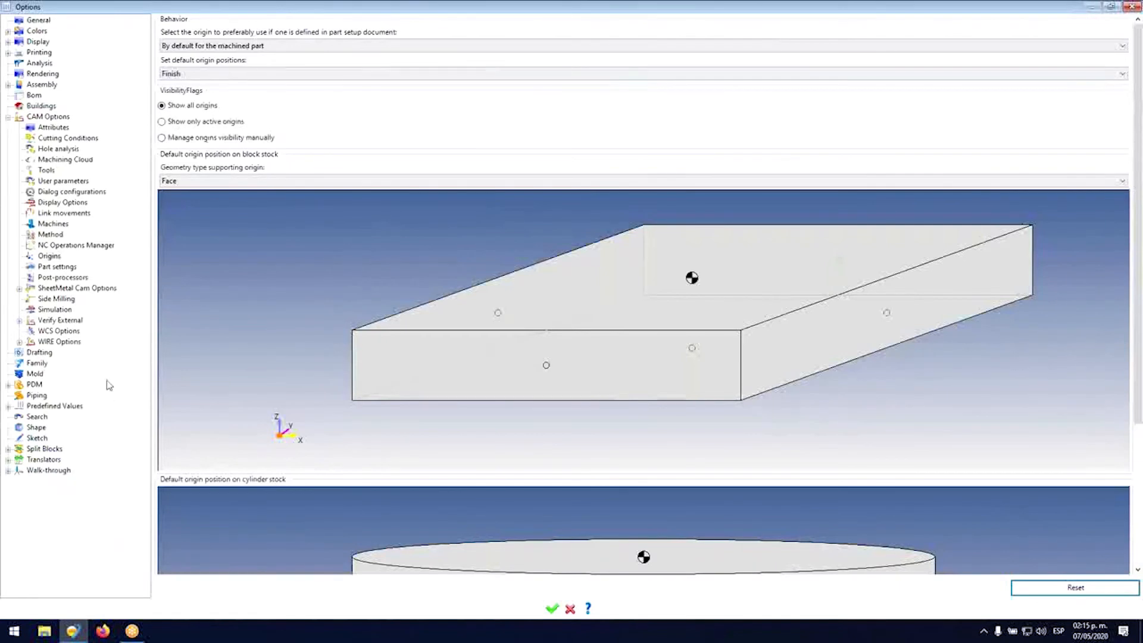
click(44, 118)
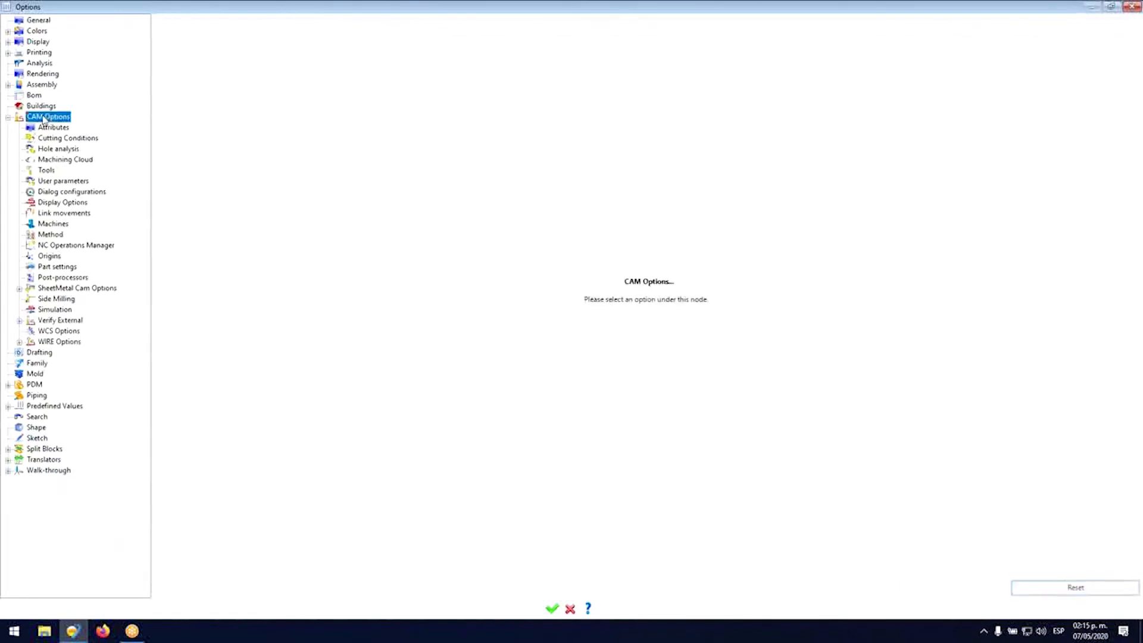
click(47, 257)
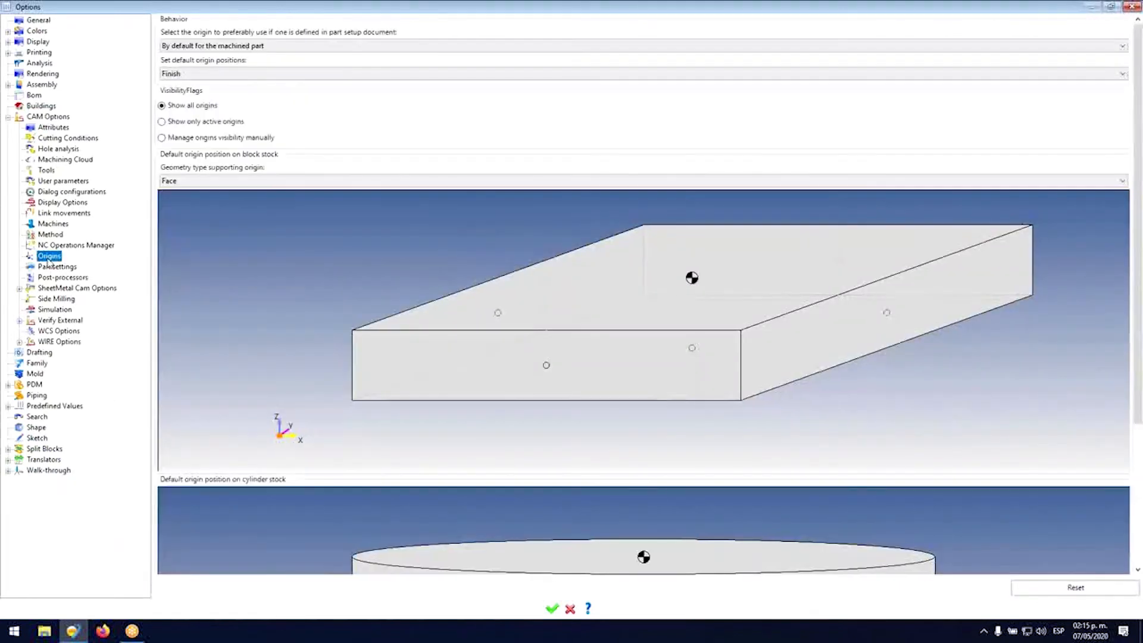
click(241, 76)
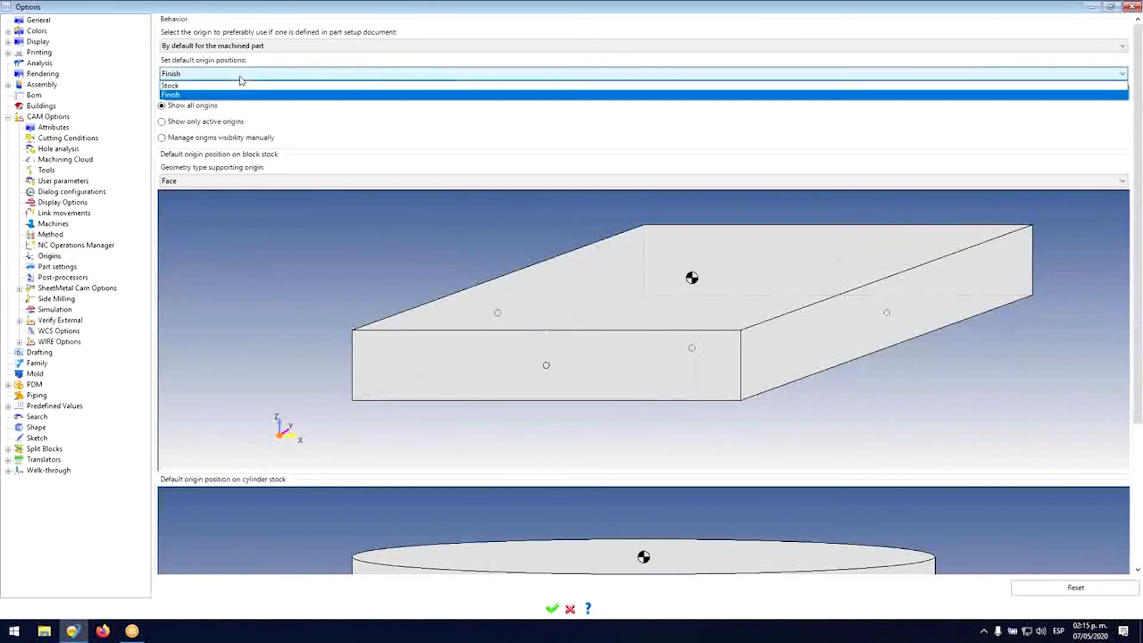
click(174, 97)
click(176, 77)
click(180, 88)
click(179, 74)
click(185, 88)
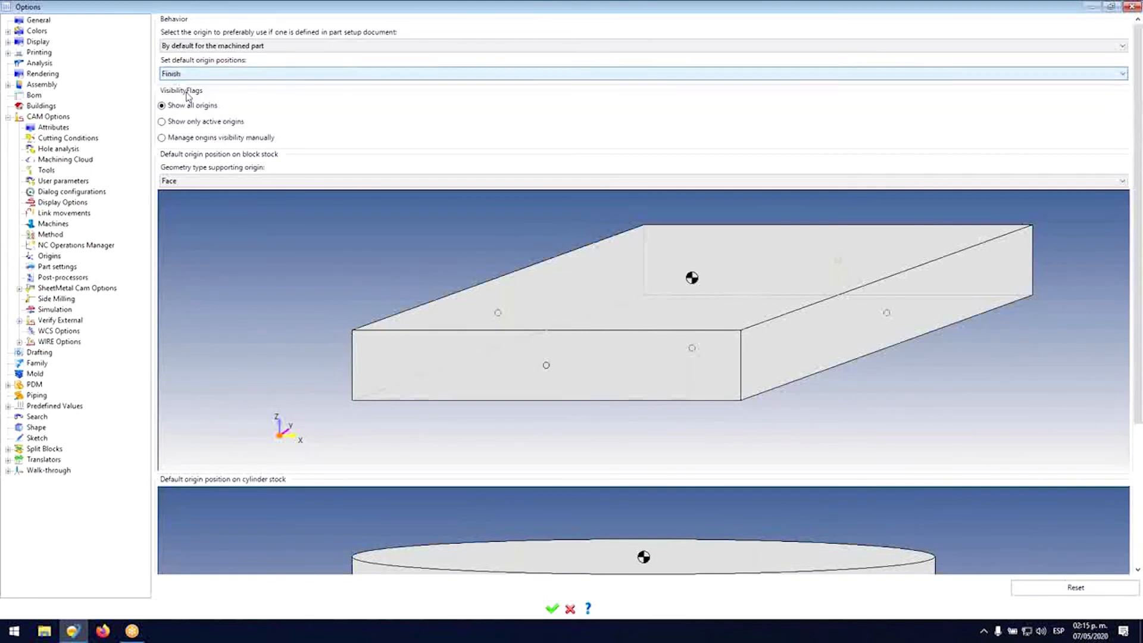
Step: Try the Edge geometry type and a side-face origin on the block stock, then put its default origin back on the upper face's centre
click(201, 182)
click(194, 192)
click(192, 182)
click(184, 204)
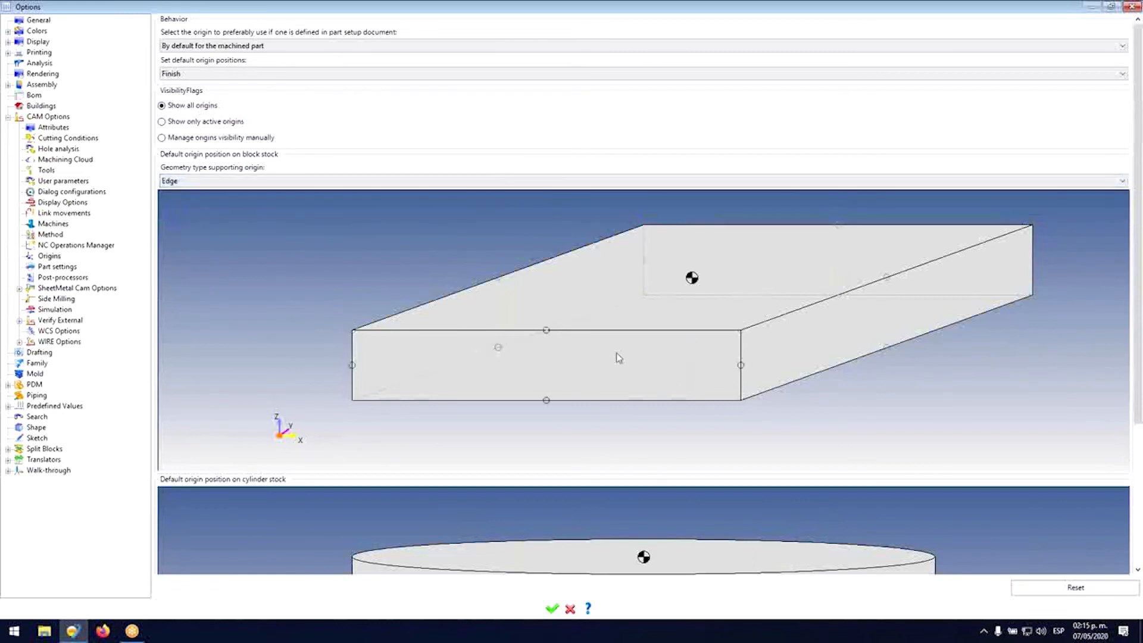
click(271, 182)
click(229, 213)
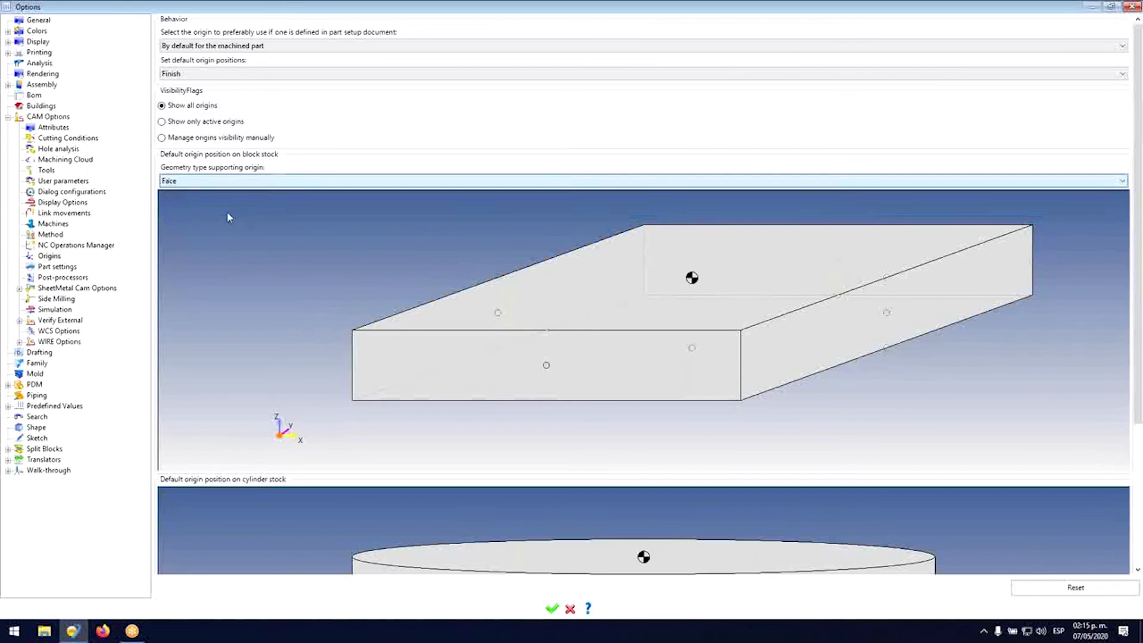
click(546, 366)
click(691, 279)
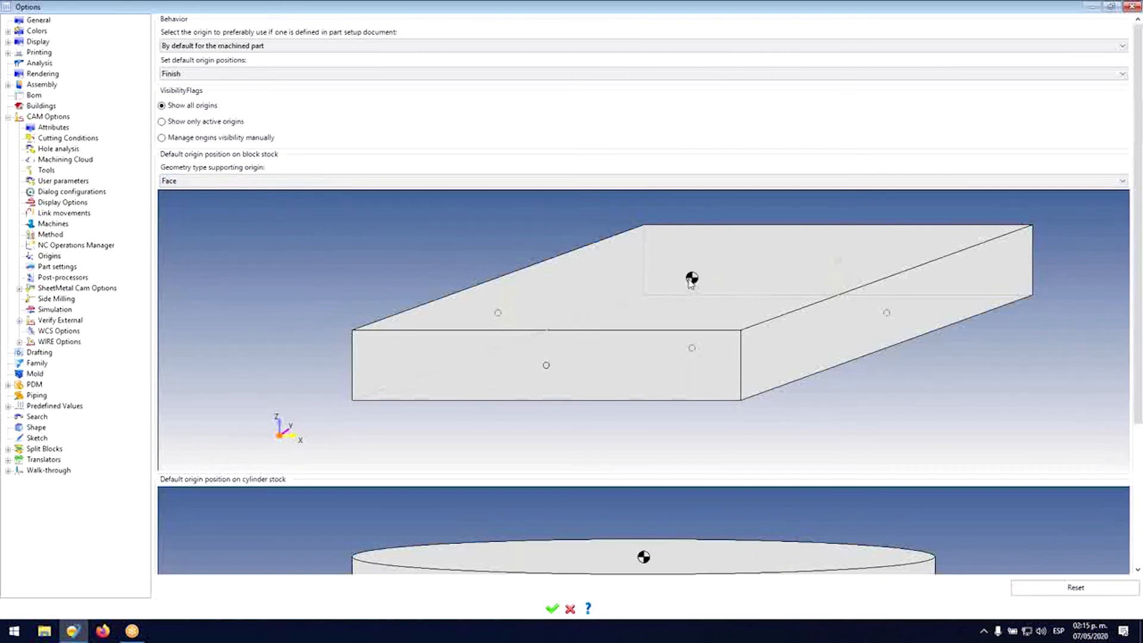
Step: Try corner origins on the block stock with the Vertex geometry type, then restore the Face origin at the upper face's centre
click(350, 179)
click(207, 205)
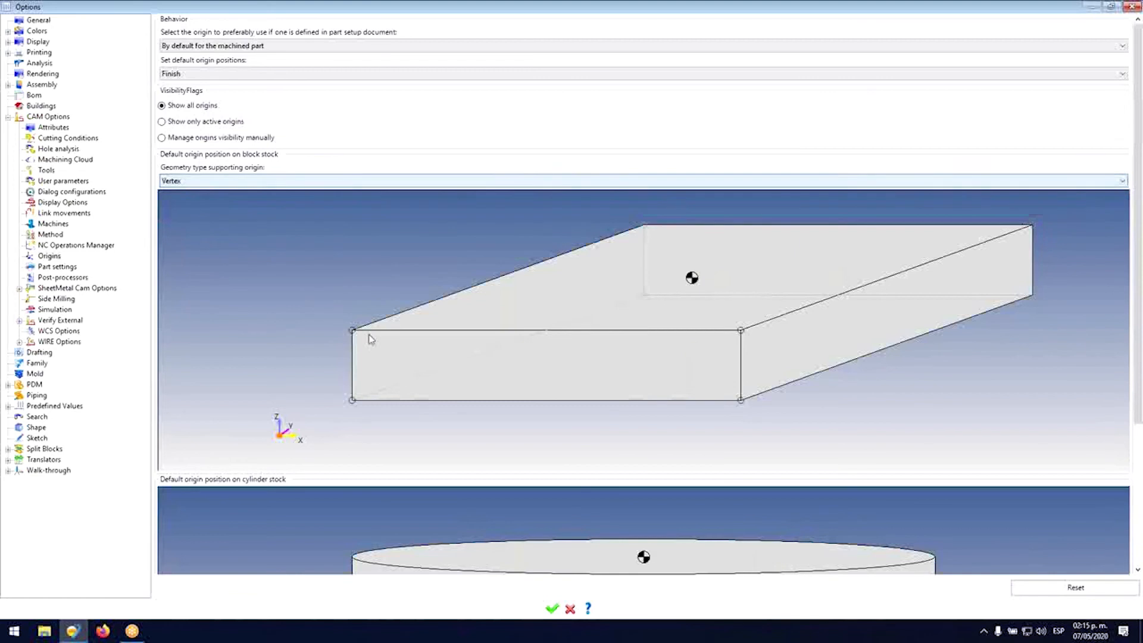
click(352, 331)
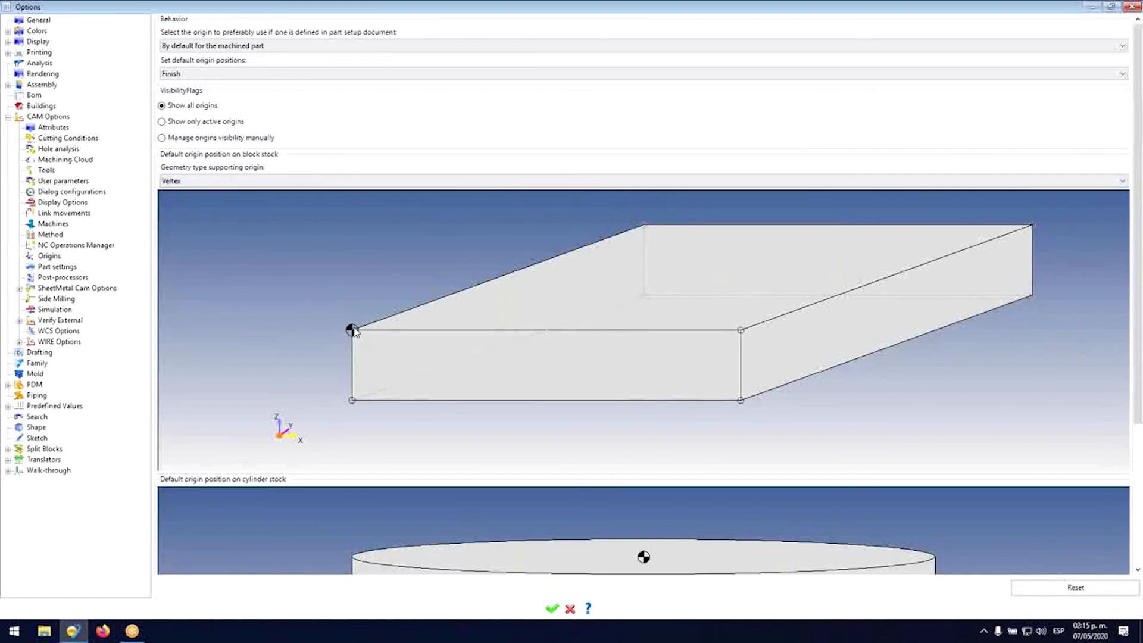
click(741, 401)
click(226, 181)
click(209, 212)
click(692, 279)
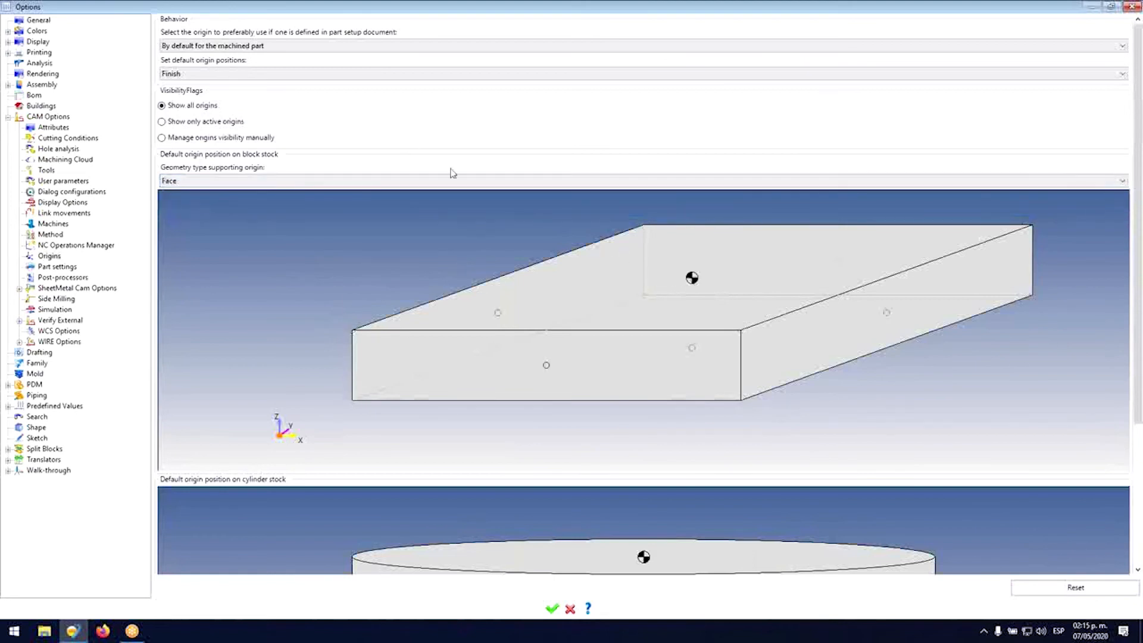
Step: Keep the default origin positions on Finish, place the cylinder stock's default origin at its upper face's centre, and confirm the options
click(337, 74)
click(278, 95)
scroll(336, 349, down, 3)
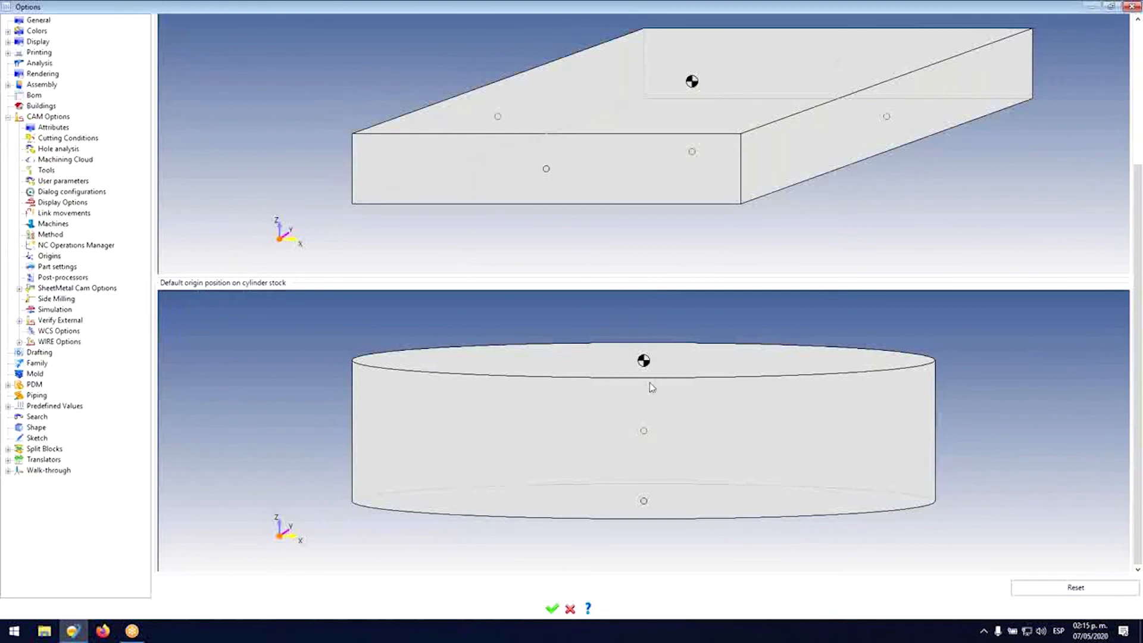
click(644, 430)
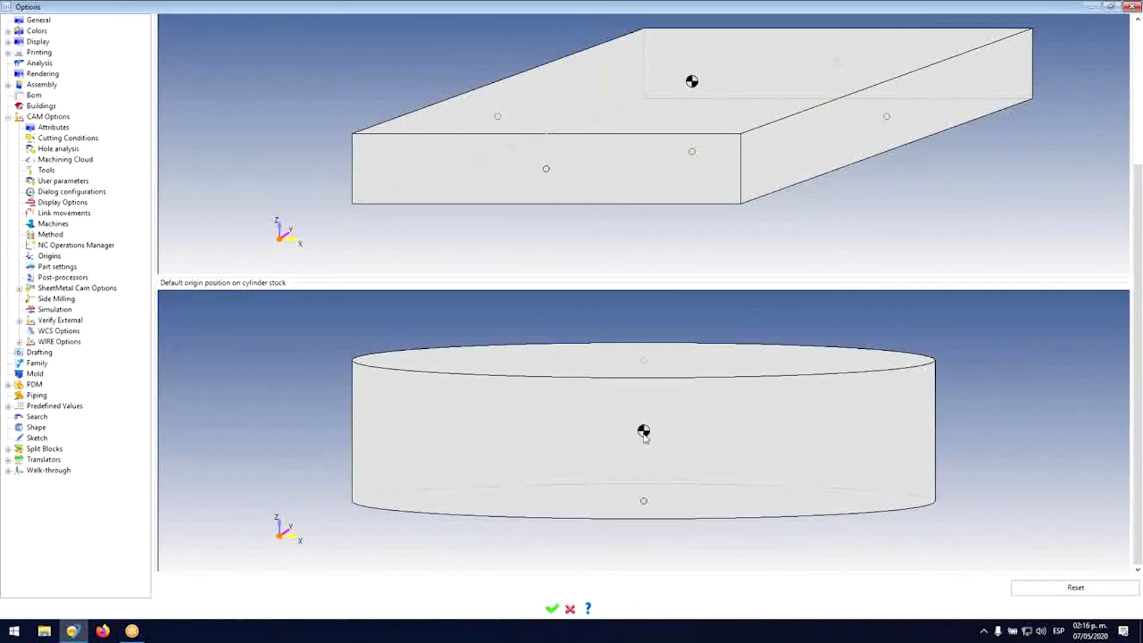
click(644, 502)
click(645, 431)
click(644, 361)
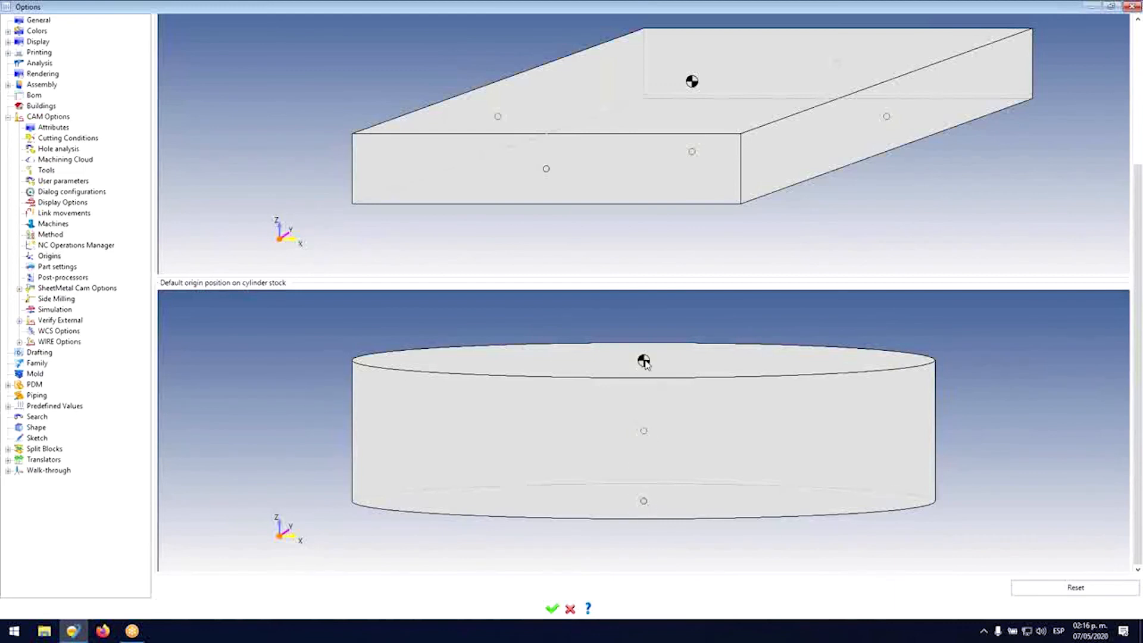
click(552, 609)
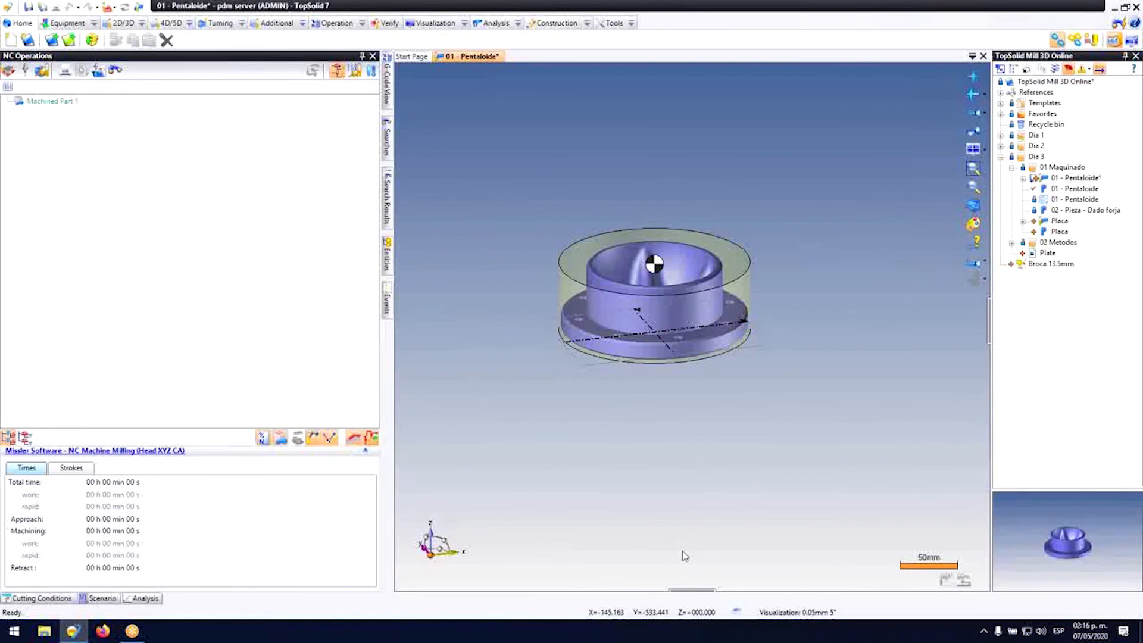
Step: Edit the program origin on the Pentaloide part, set its type to G54 and confirm the definition
scroll(621, 333, up, 3)
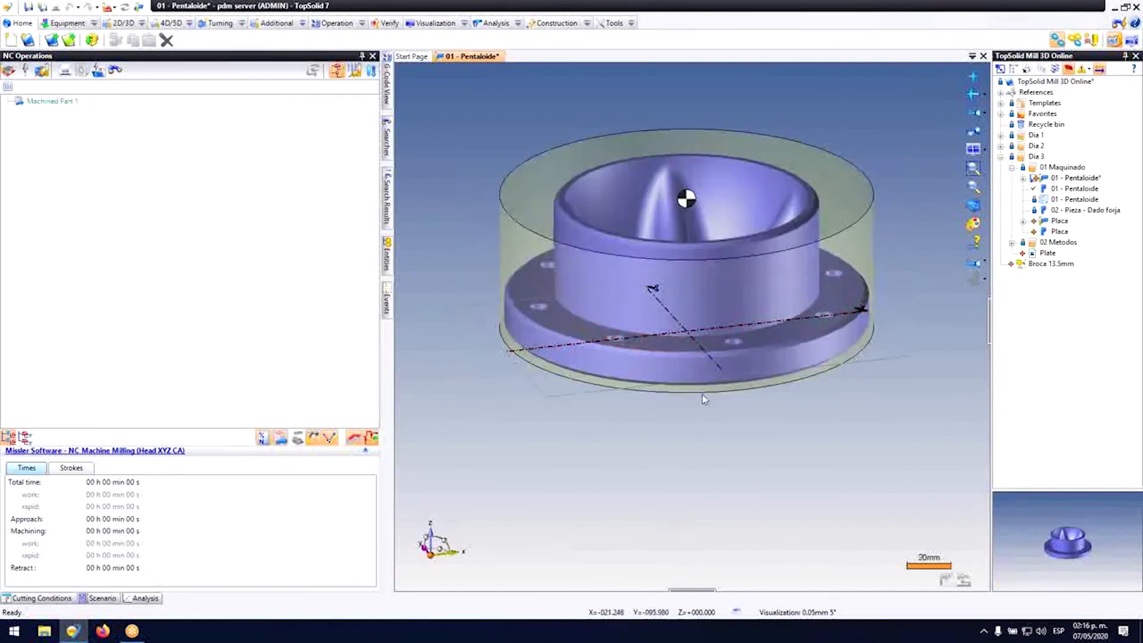
scroll(689, 225, down, 1)
right_click(688, 222)
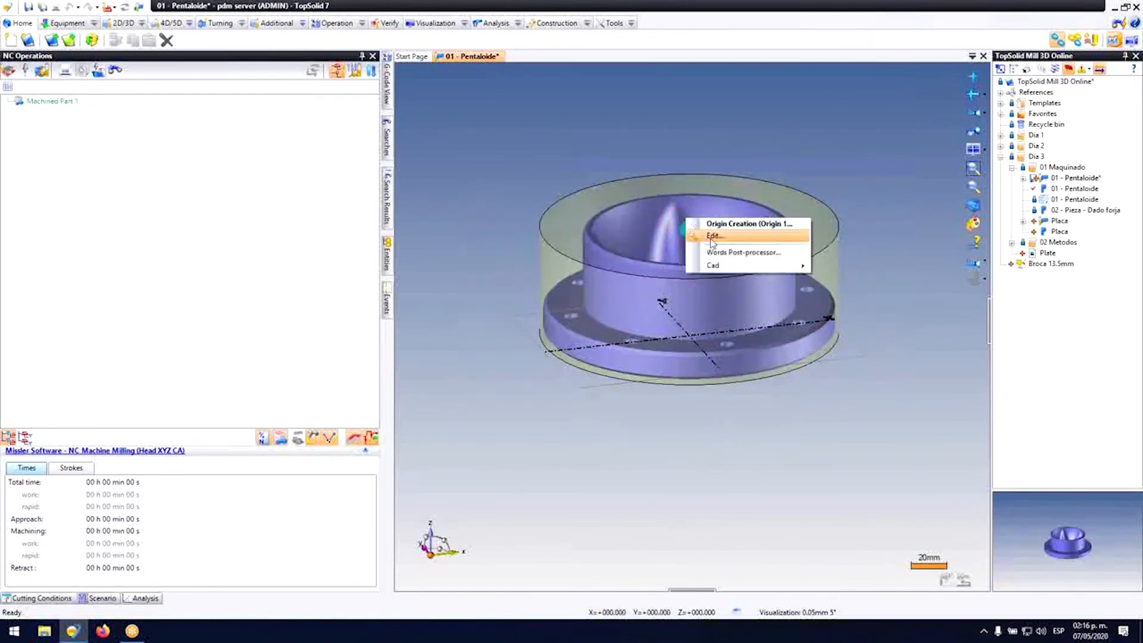
click(713, 236)
click(431, 221)
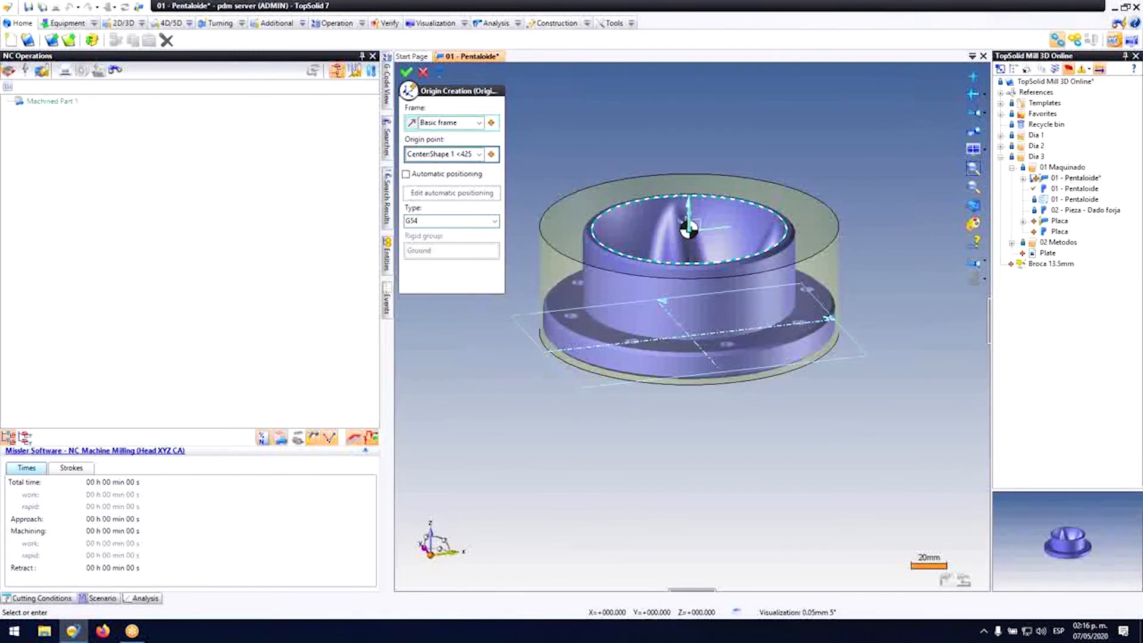
click(407, 72)
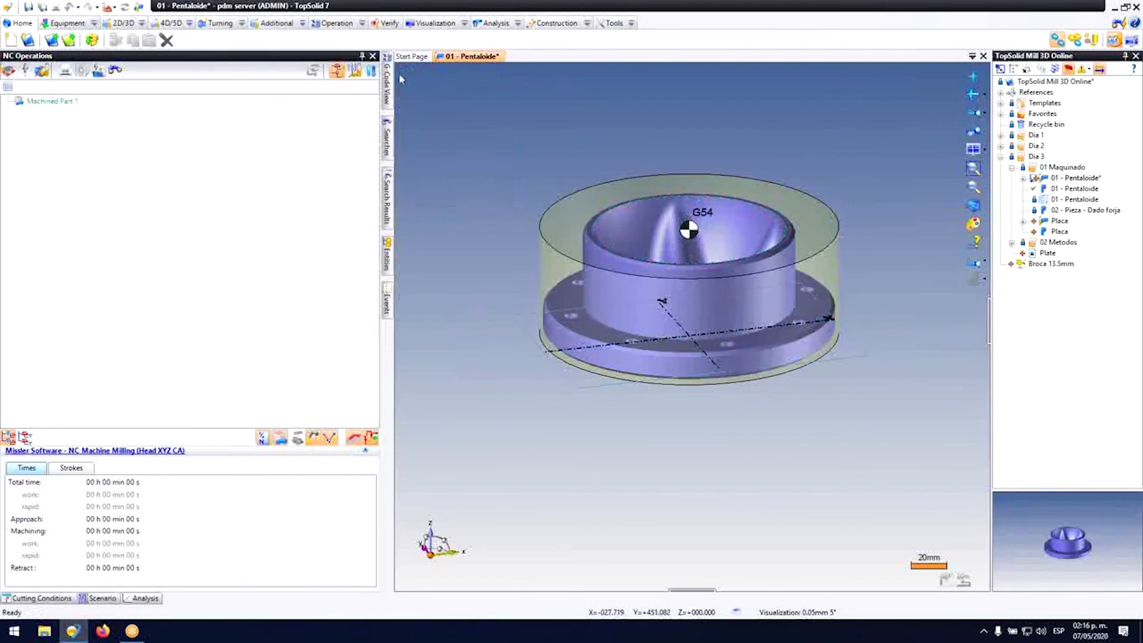
right_click(686, 224)
click(714, 242)
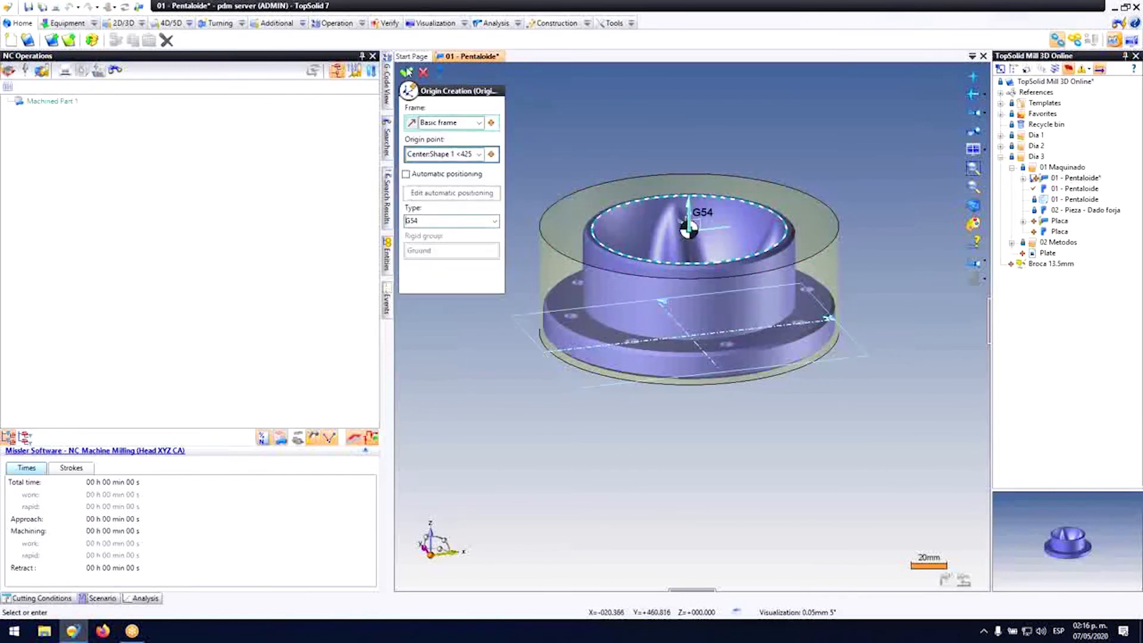
click(406, 72)
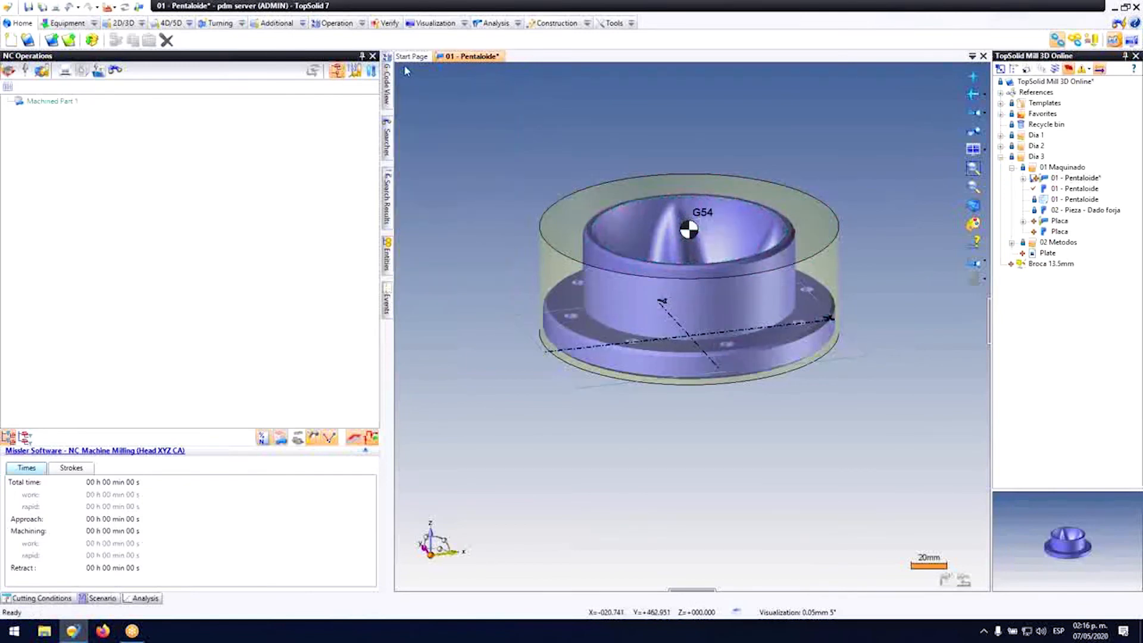
Step: Start an End Milling operation on the flange's upper face, the ring with the drilled holes
scroll(597, 423, down, 1)
middle_drag(521, 294, 525, 316)
scroll(567, 314, up, 3)
scroll(504, 341, down, 3)
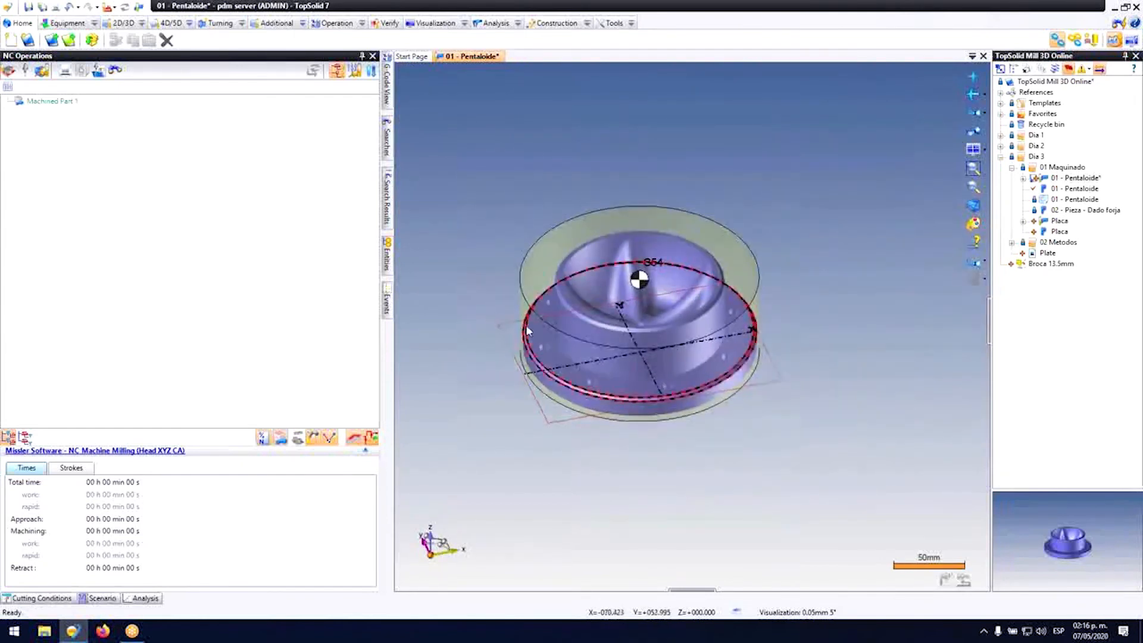
scroll(540, 336, up, 3)
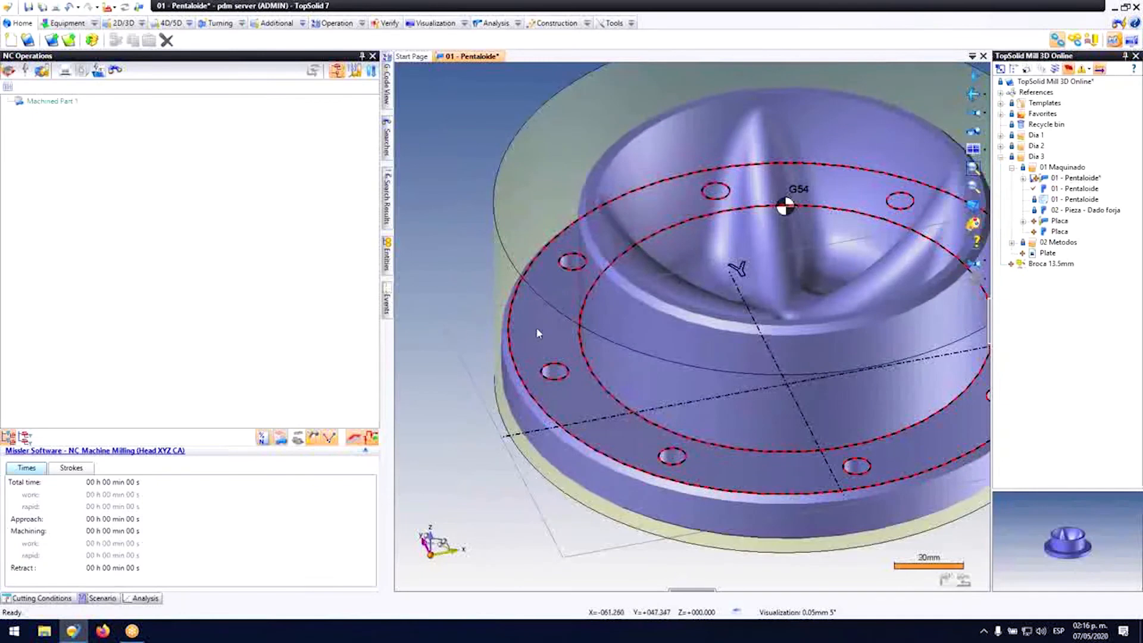
right_click(540, 335)
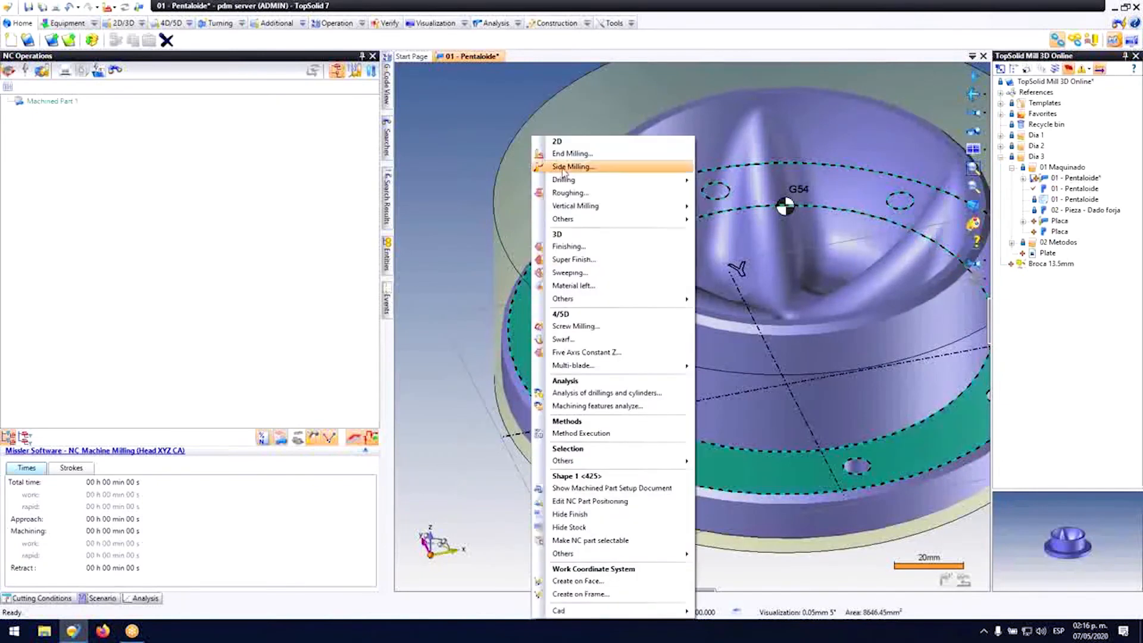
click(580, 155)
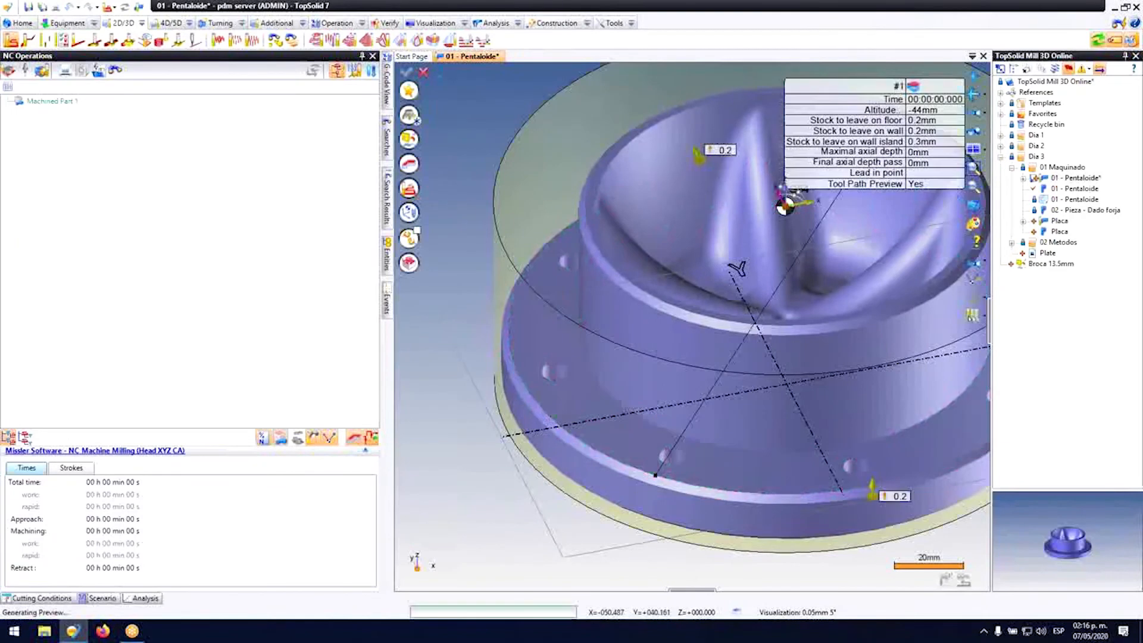
Step: Create a new Side Mill in pocket 1 for the end milling operation, with a diameter of 1 in
scroll(510, 247, down, 3)
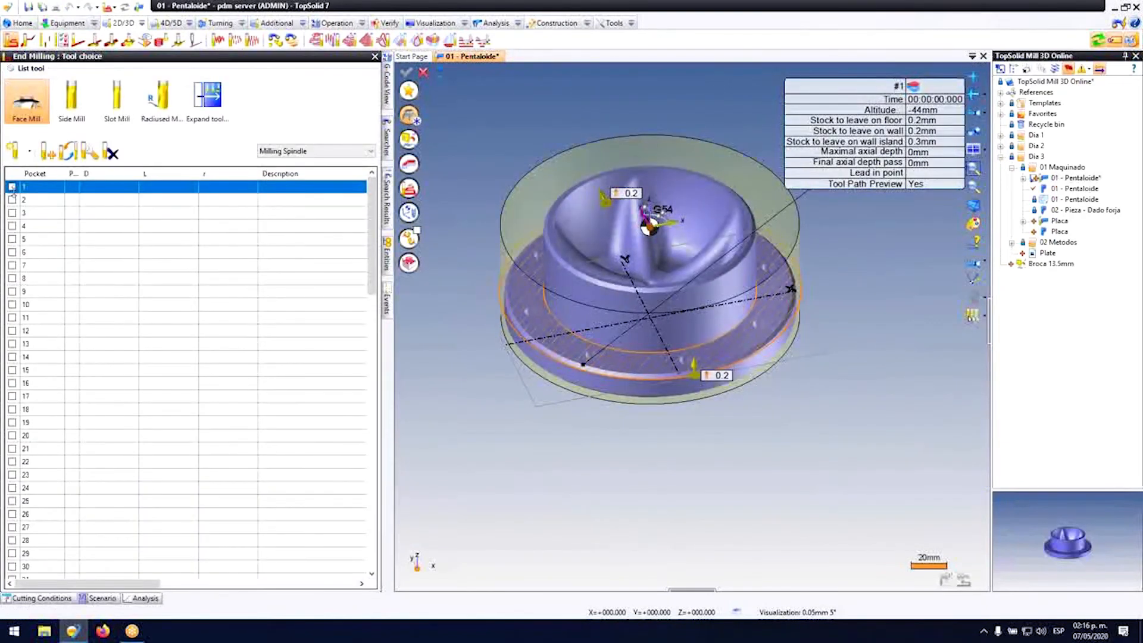
click(11, 187)
click(71, 106)
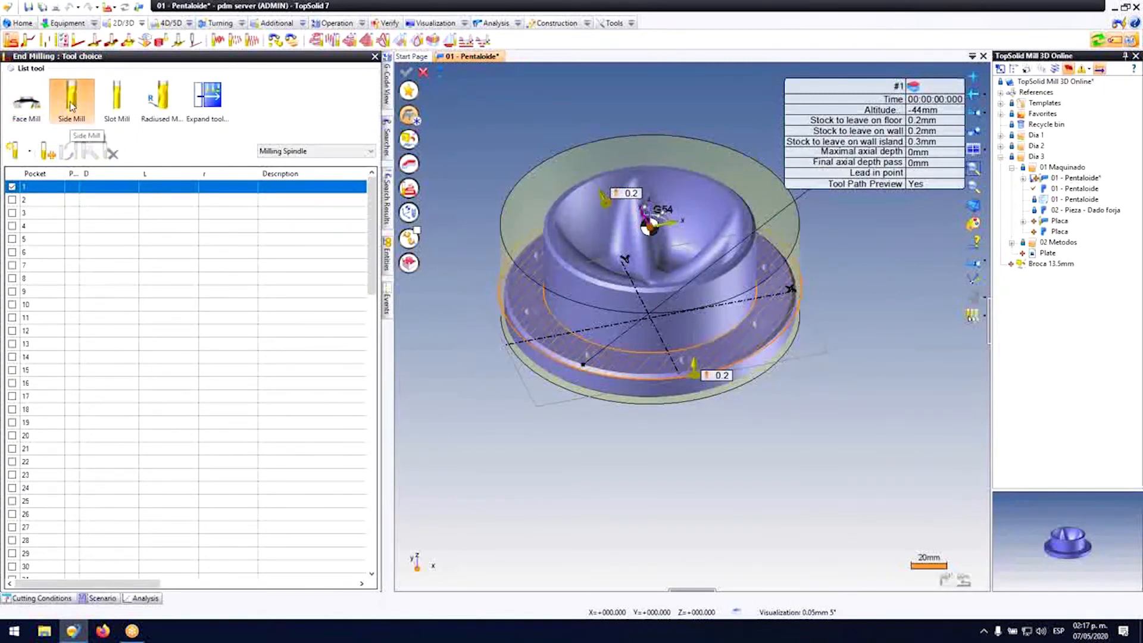
double_click(71, 106)
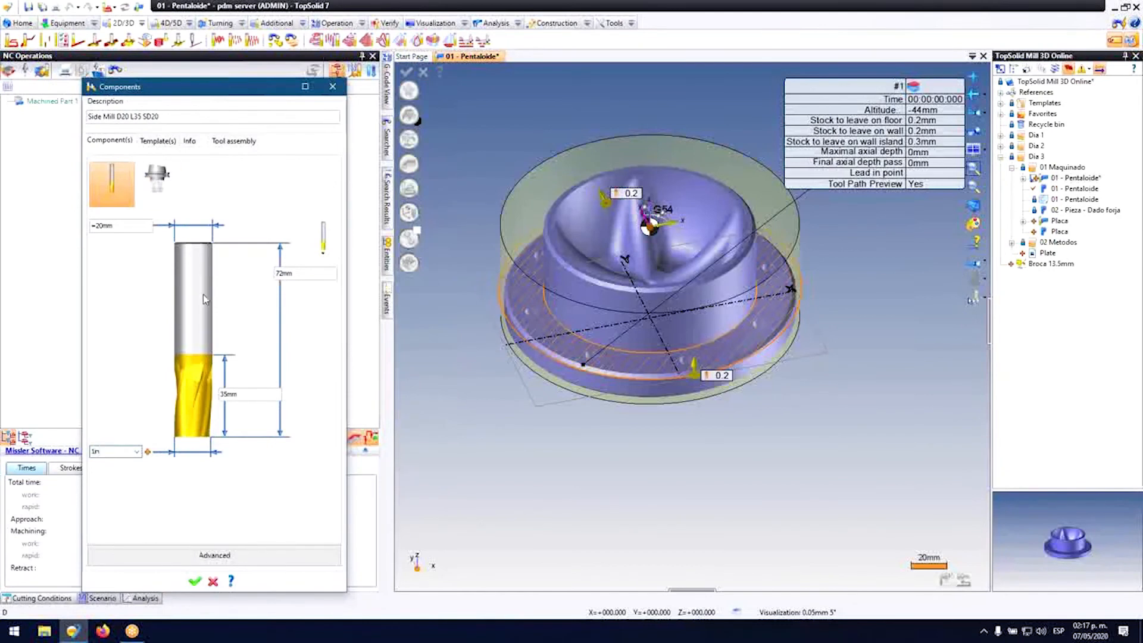
Step: Set the side mill's cutting length to 1.5 in and overall length to 2.5 in, and confirm it with the cutting conditions reloaded
click(242, 401)
text(1.5in)
click(286, 274)
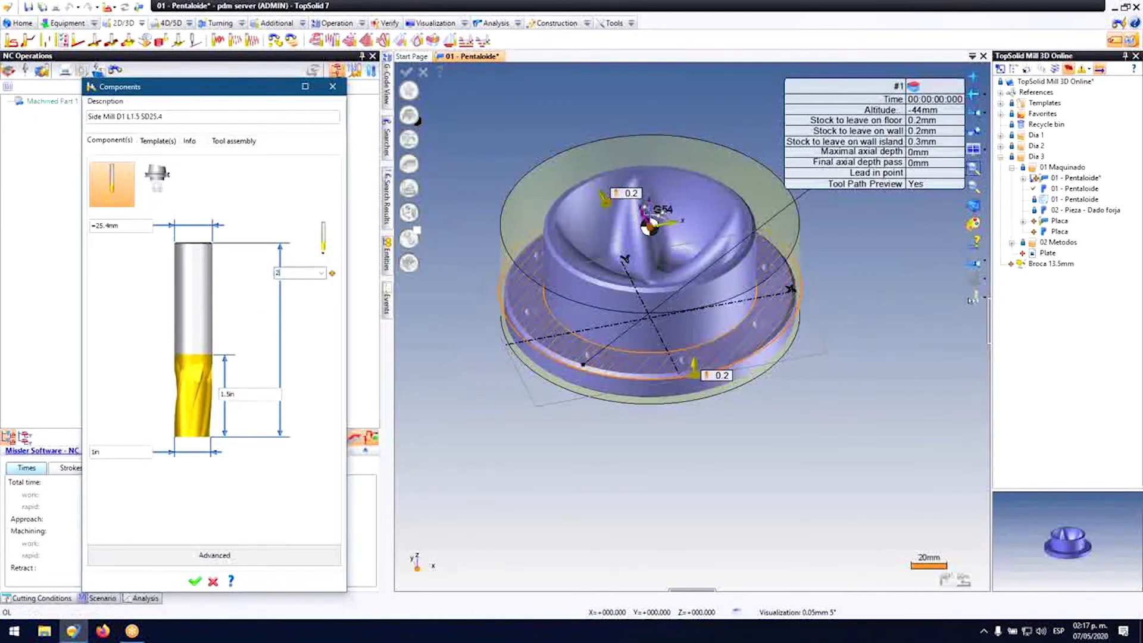
click(233, 395)
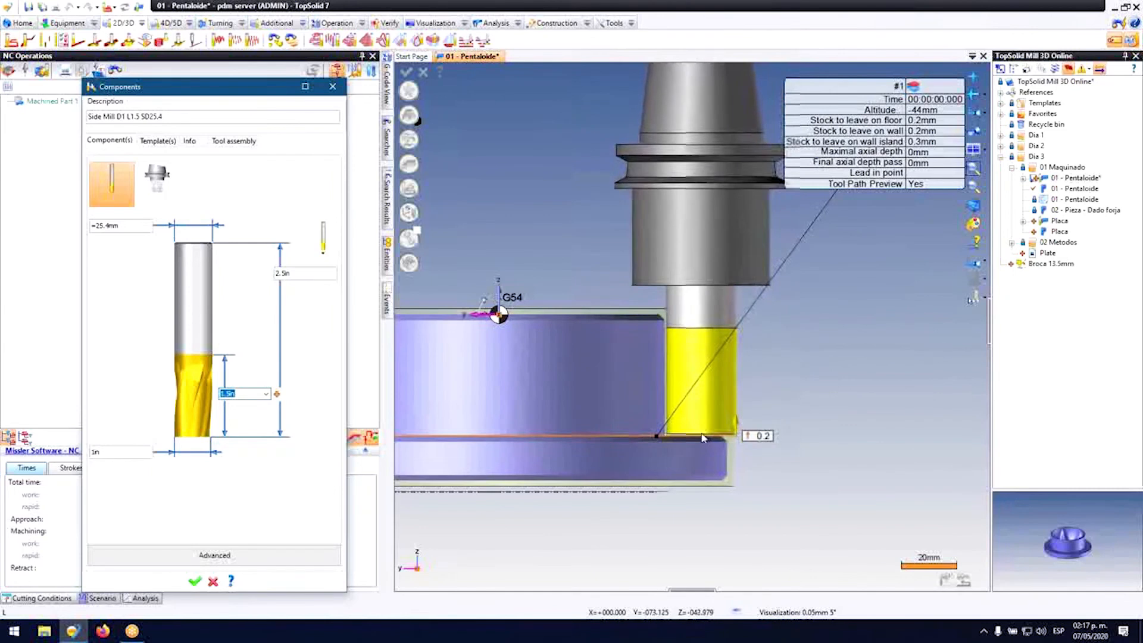
scroll(704, 440, down, 3)
key(Return)
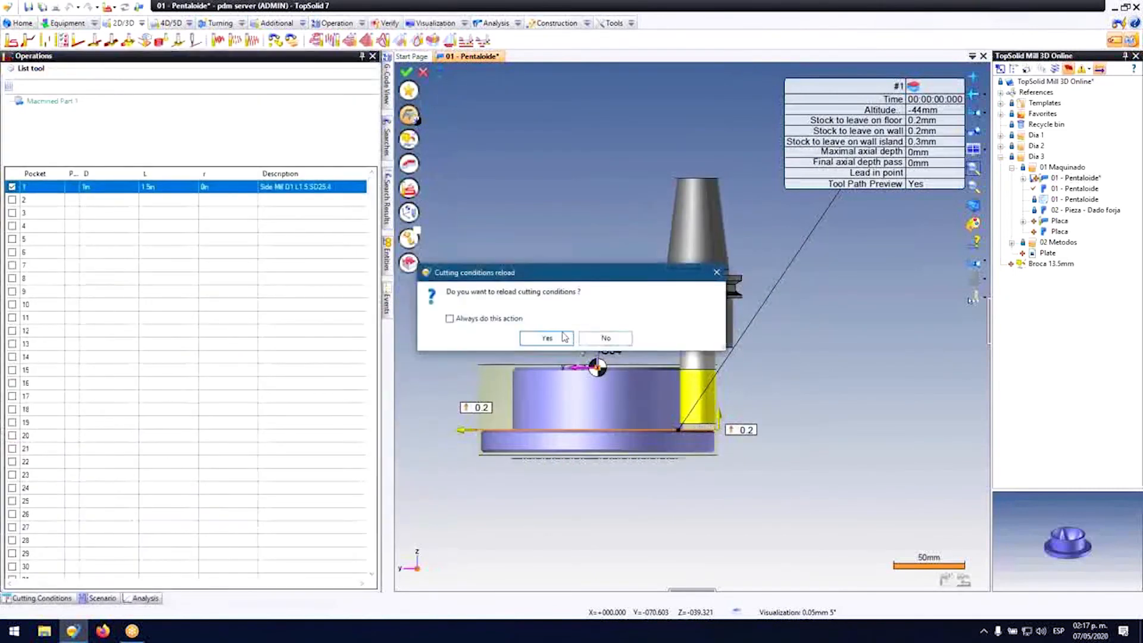
click(557, 339)
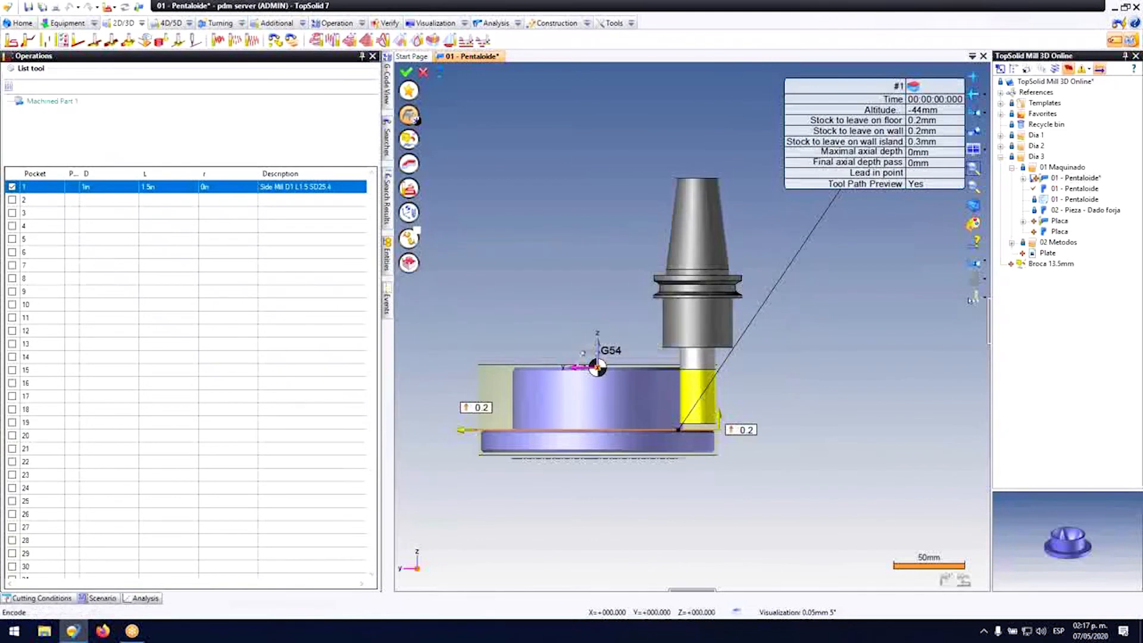
Step: Set the end milling operation's maximal axial depth to 30 mm and inspect the previewed tool passes around the flange
click(924, 153)
text(3)
key(Return)
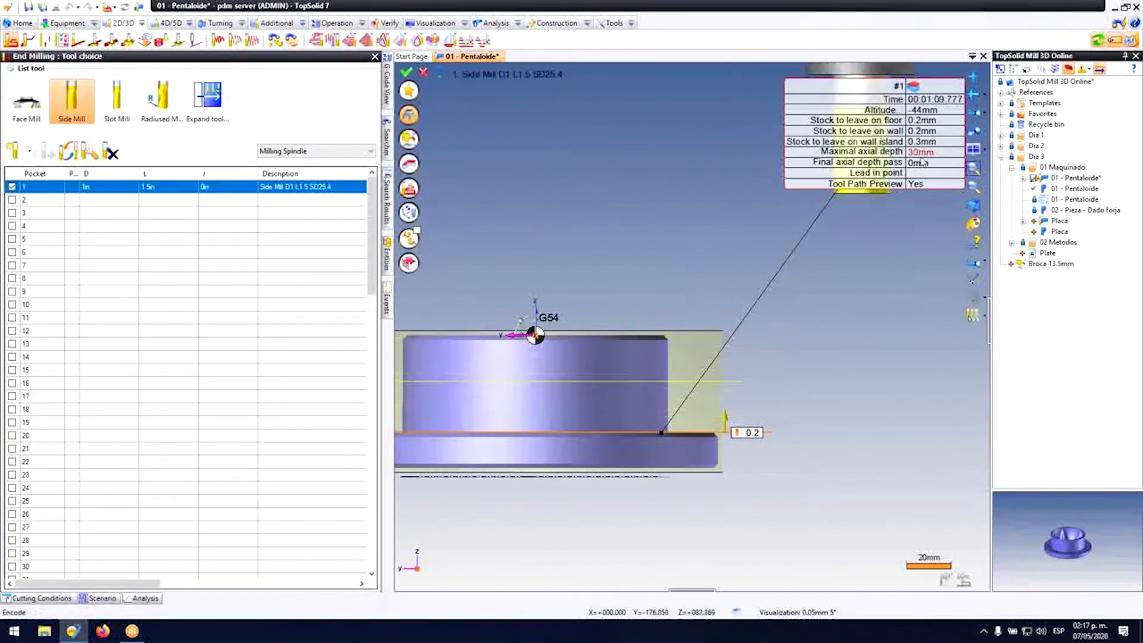
scroll(699, 418, down, 2)
middle_drag(700, 418, 704, 432)
scroll(705, 431, up, 3)
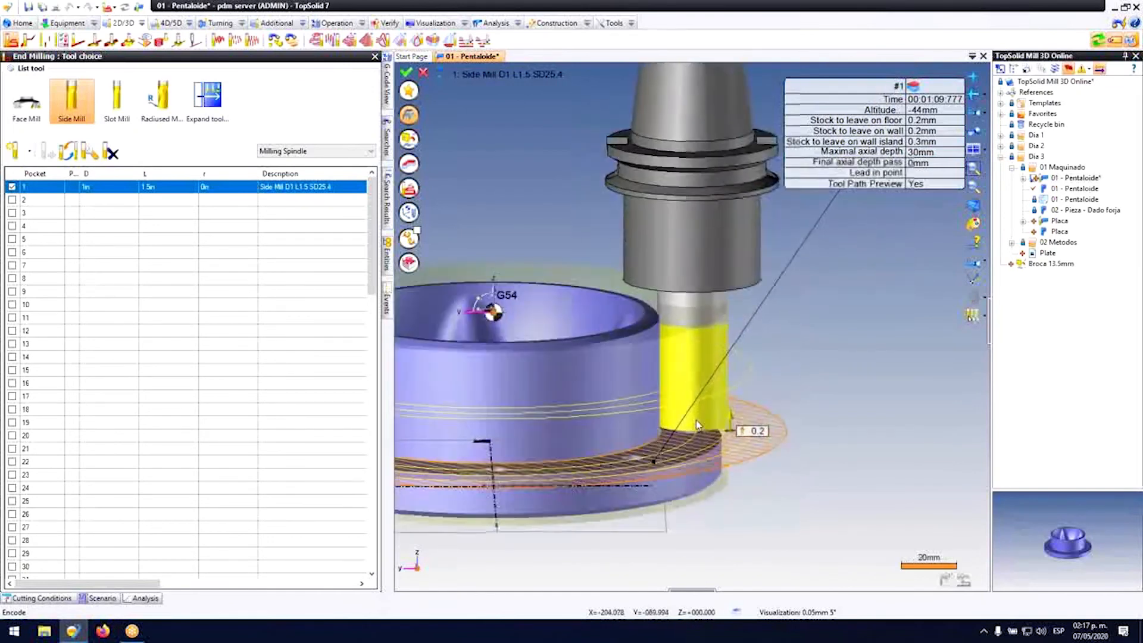
Step: Set the end milling step over to 10% of the tool diameter and inspect the updated tool path around the flange
scroll(760, 384, down, 3)
middle_drag(742, 391, 731, 409)
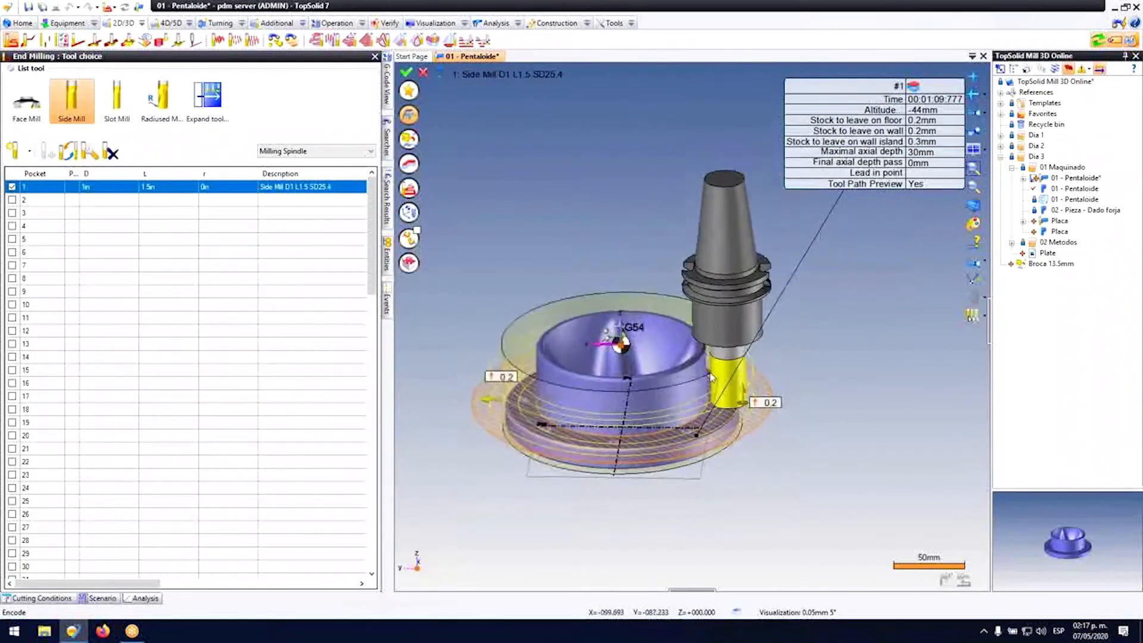
click(409, 188)
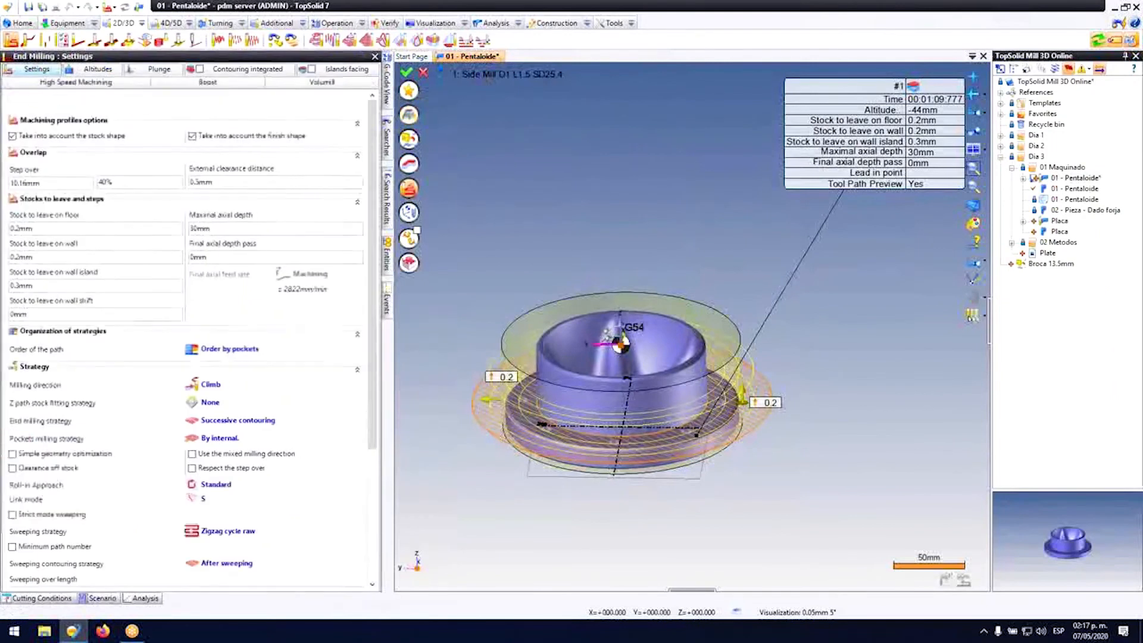
click(153, 186)
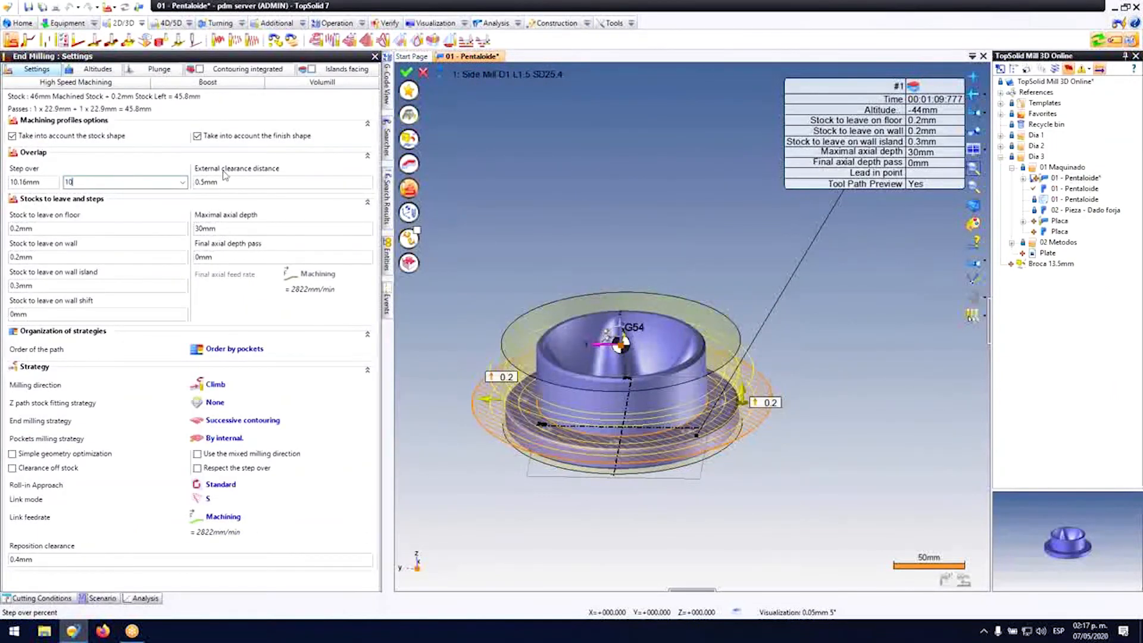
text(10)
key(Tab)
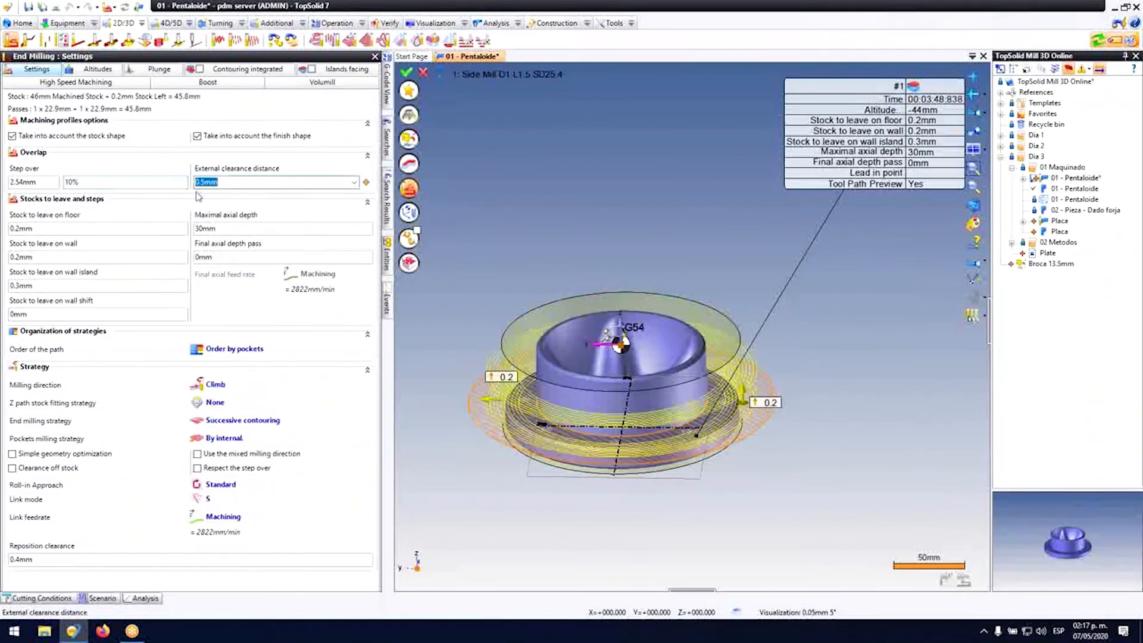
middle_drag(567, 291, 589, 360)
scroll(582, 253, up, 5)
scroll(581, 255, down, 5)
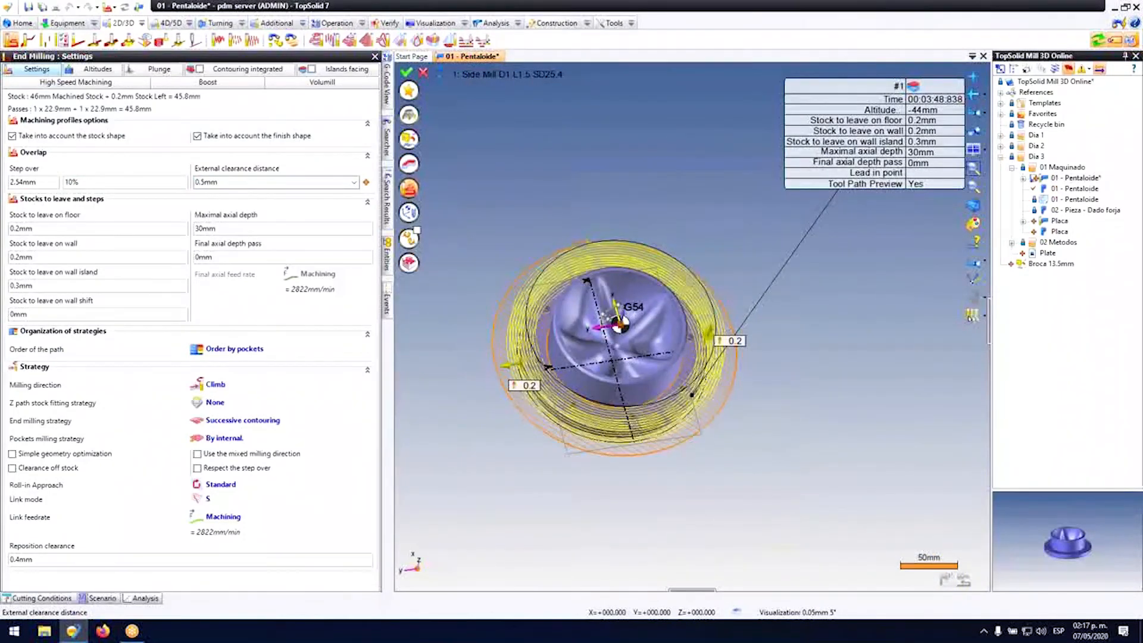
Step: Change the pockets milling strategy to milling by external and inspect the resulting passes around the part
click(225, 439)
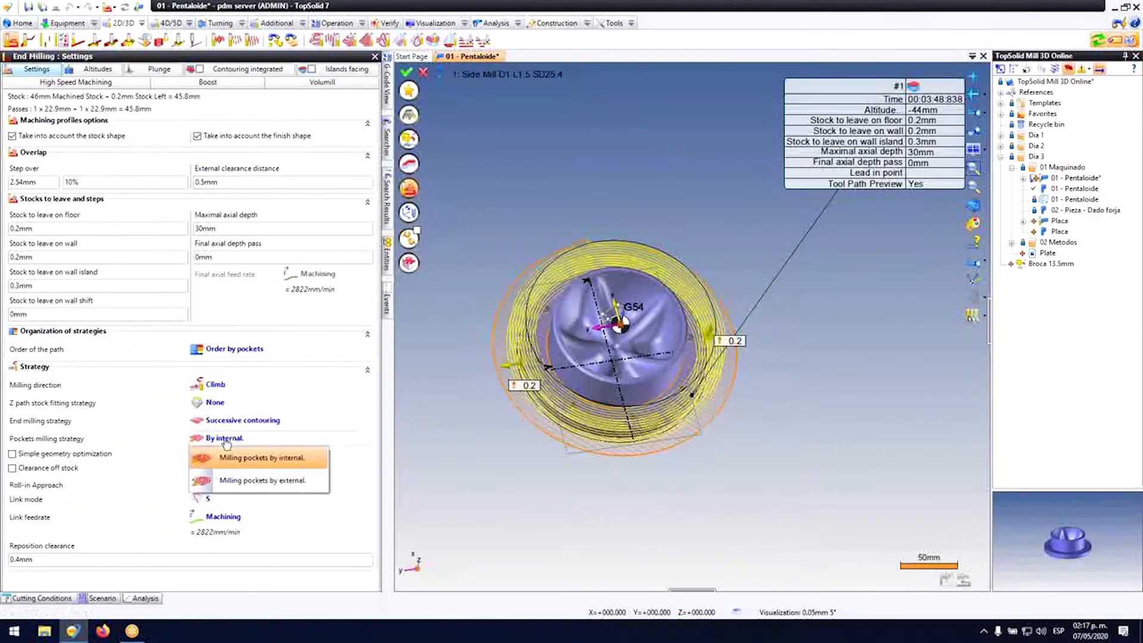
click(243, 480)
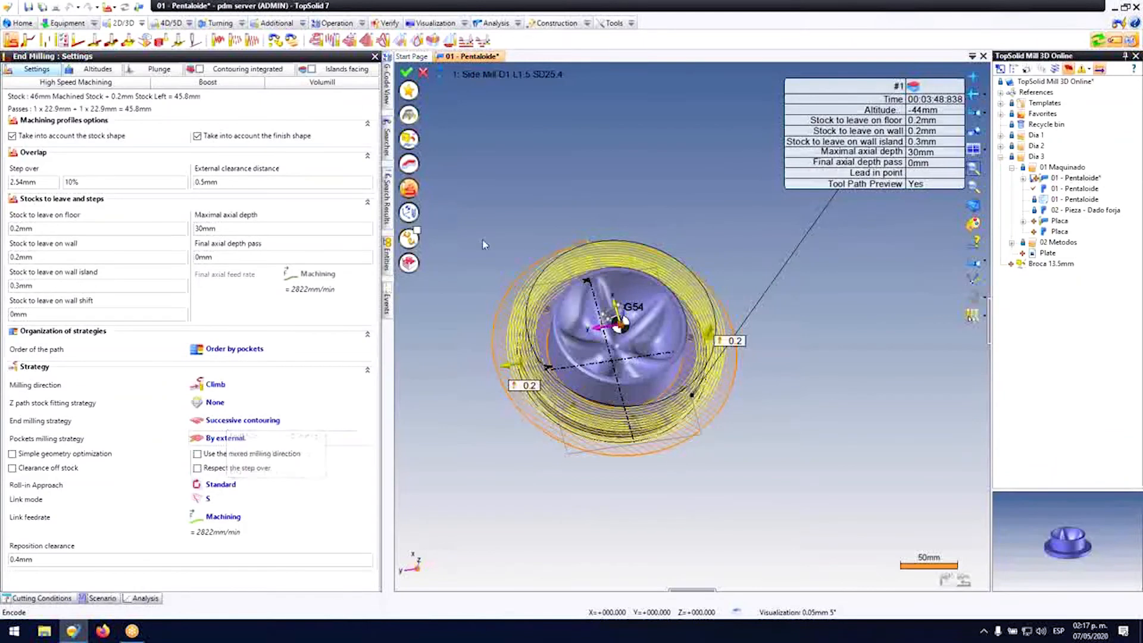
middle_drag(542, 265, 542, 233)
scroll(542, 234, up, 4)
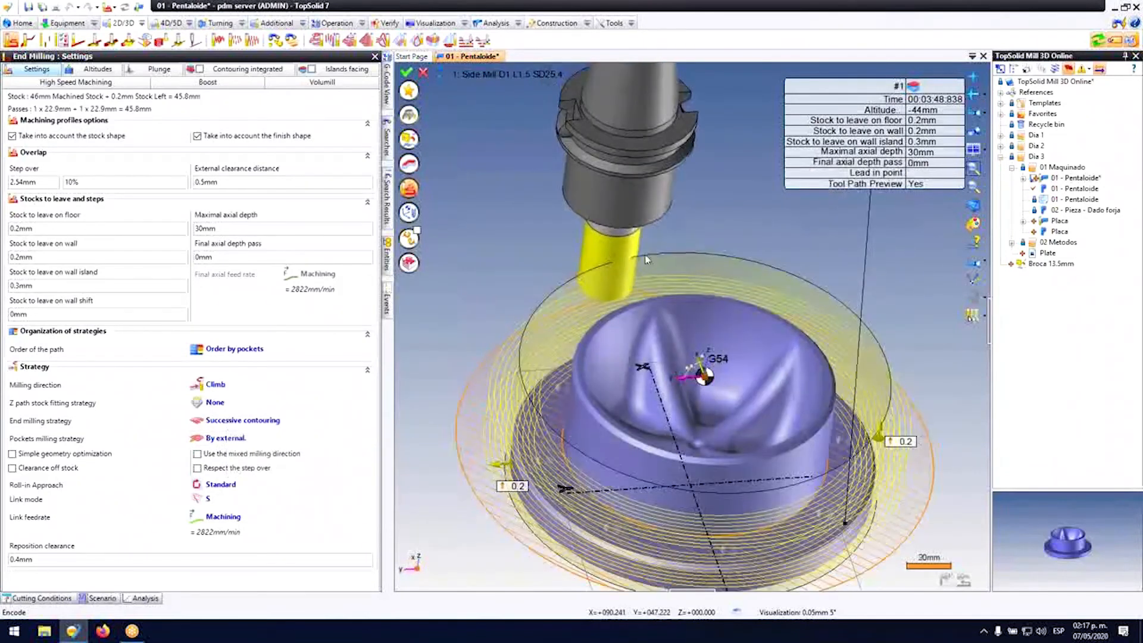
scroll(588, 427, down, 4)
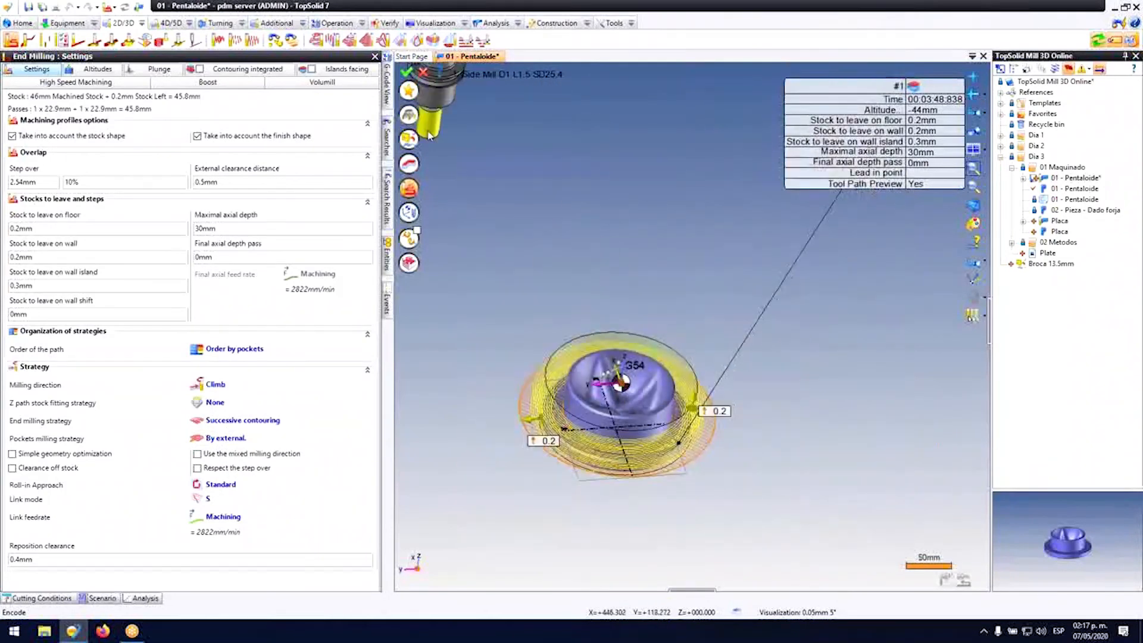
Step: Set the side mill's cutting conditions to a spindle rate of 2800 rpm and a feed rate of 400 mm/min
click(407, 71)
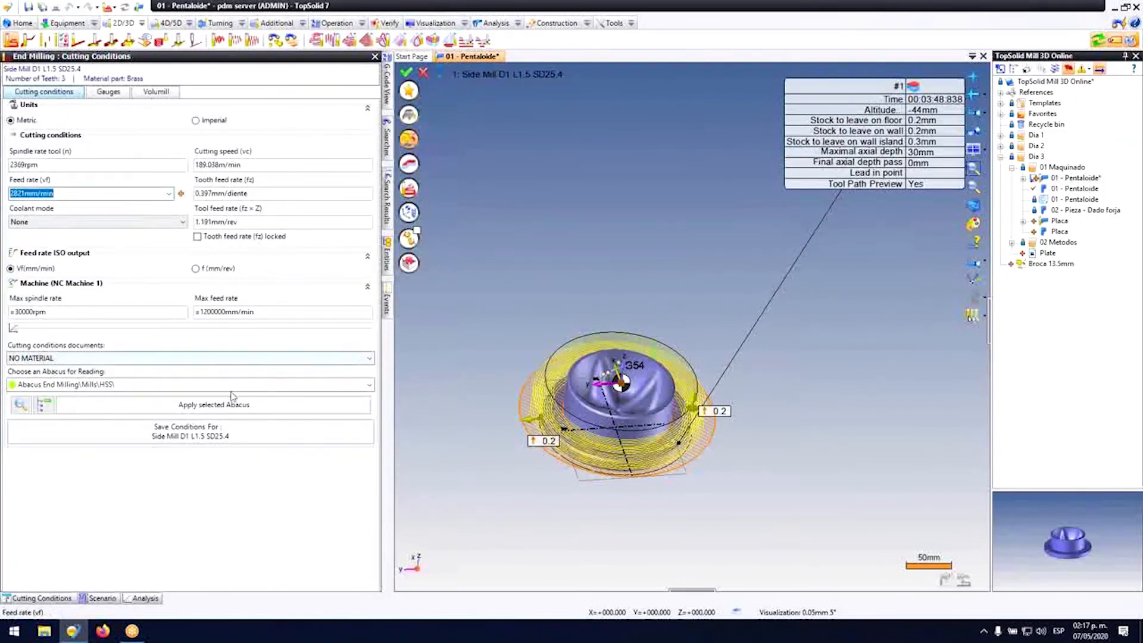
text(2800)
key(Tab)
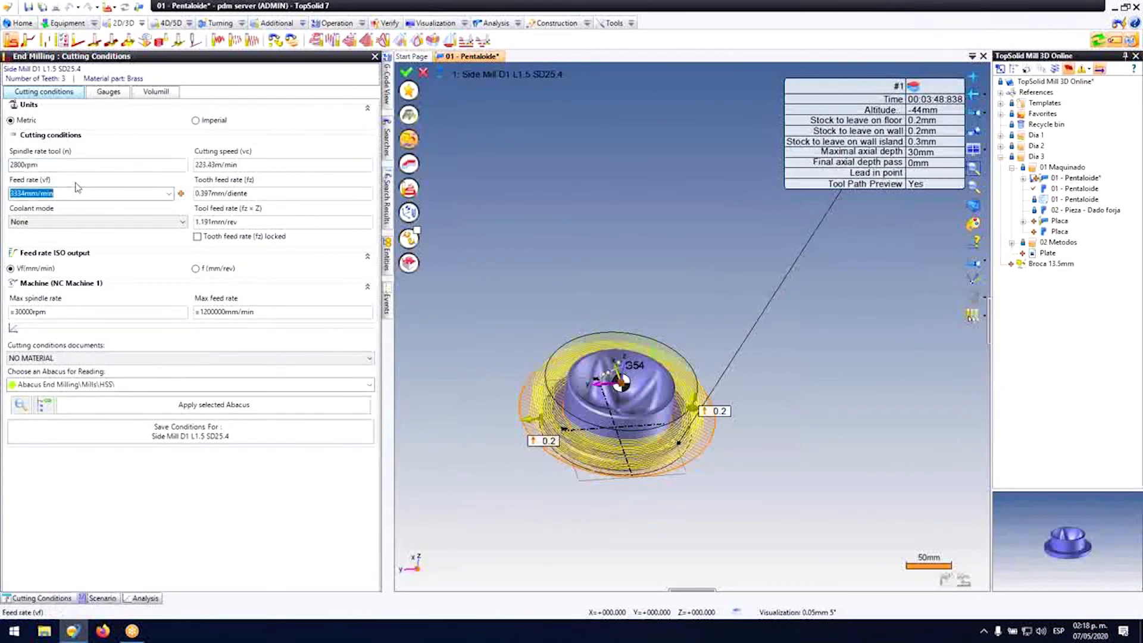
text(400)
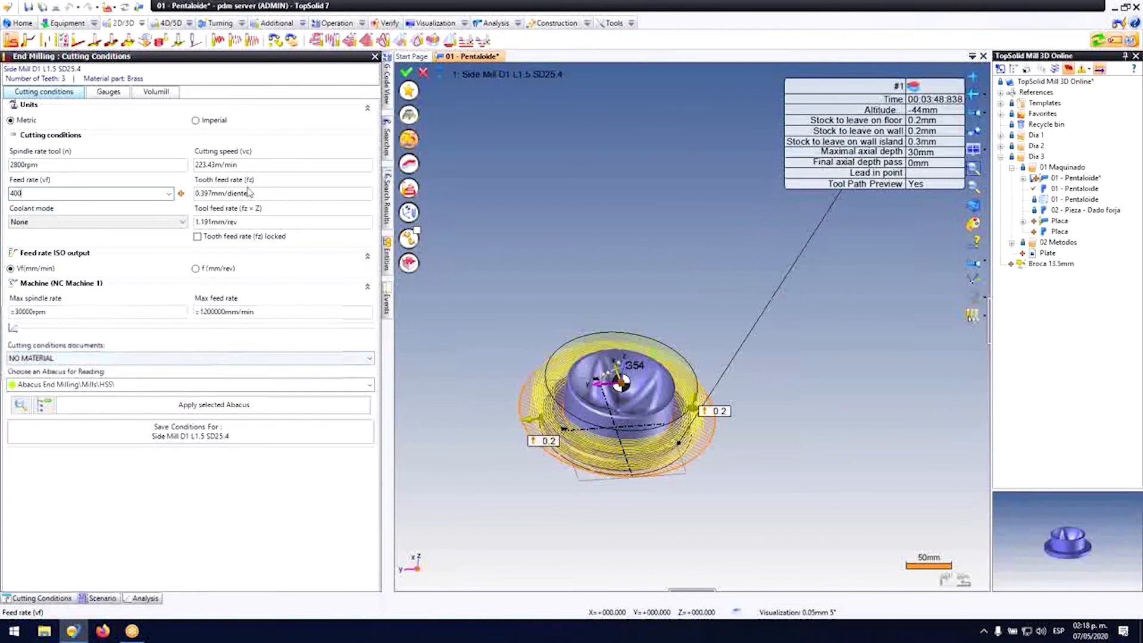
key(Tab)
Step: Save the side mill's cutting conditions in a new document named Desbaste 1 and check that document in the lists
click(200, 438)
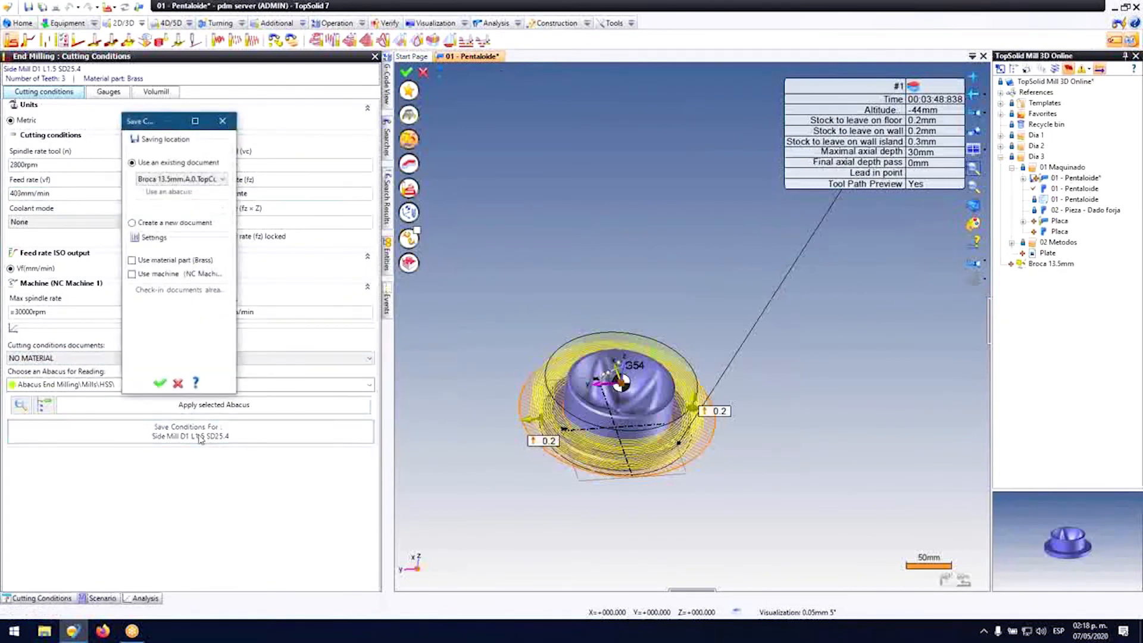
click(133, 223)
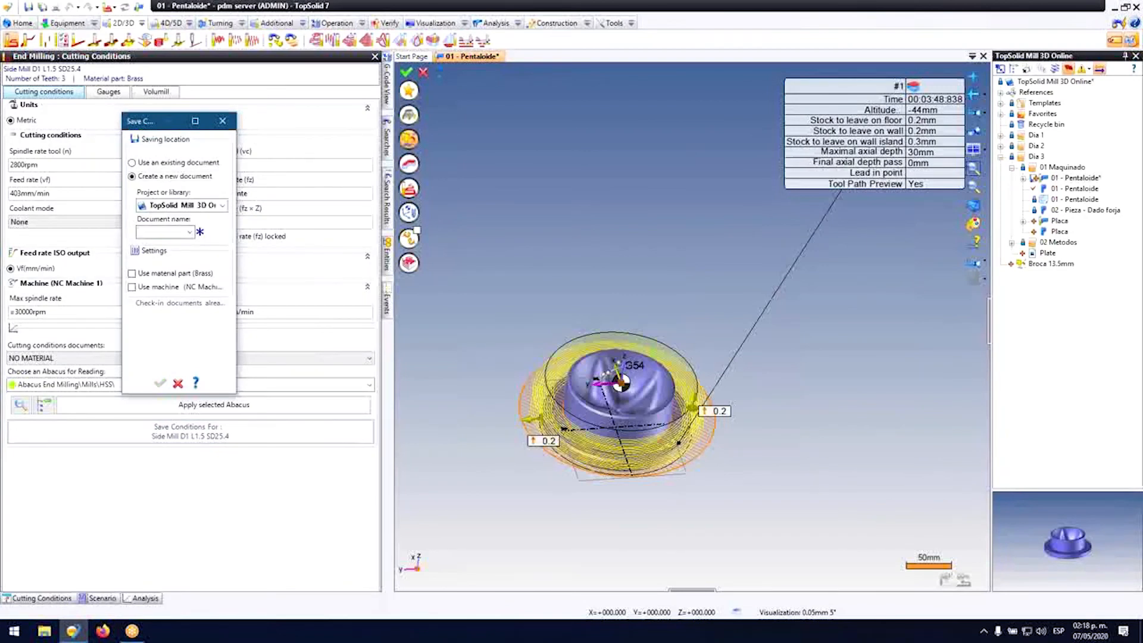
text(desbast)
key(BackSpace)
key(Return)
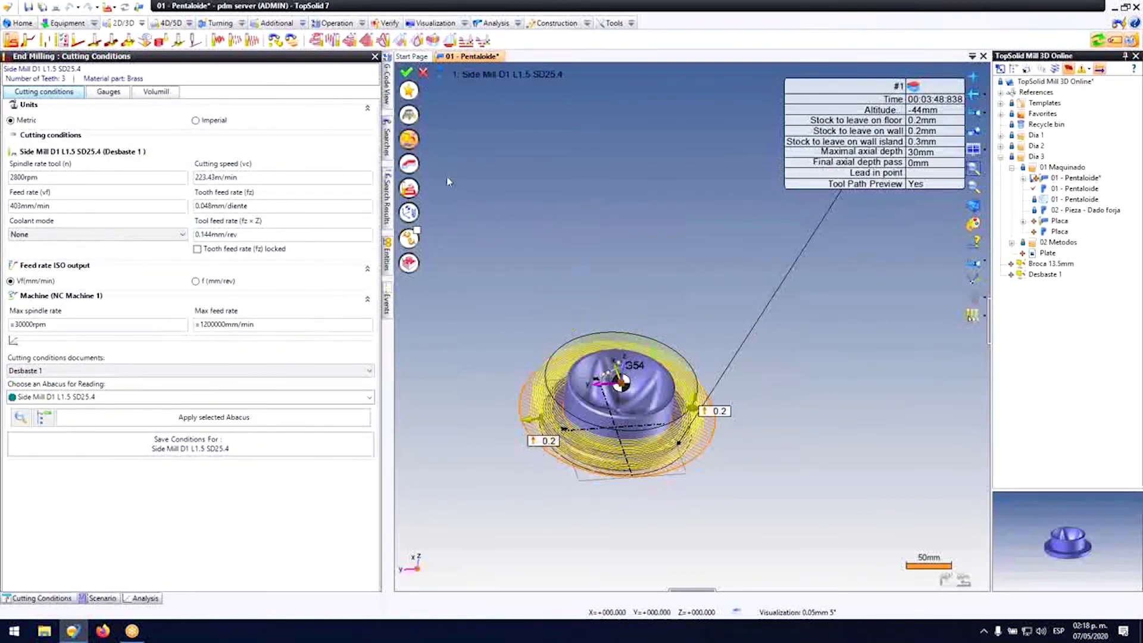
click(209, 371)
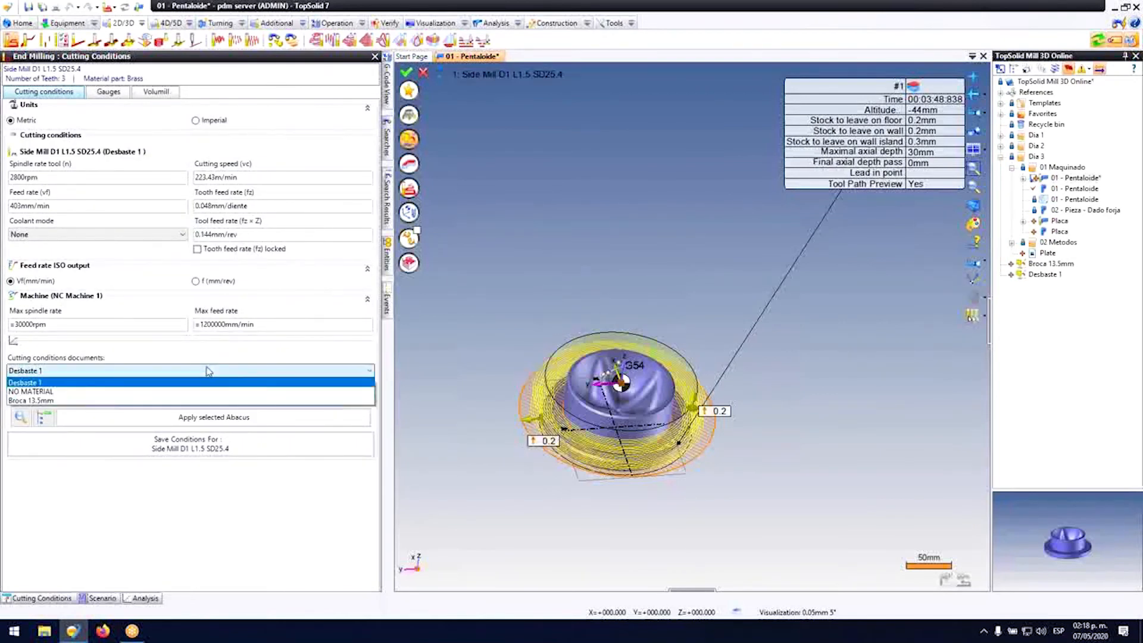
click(209, 371)
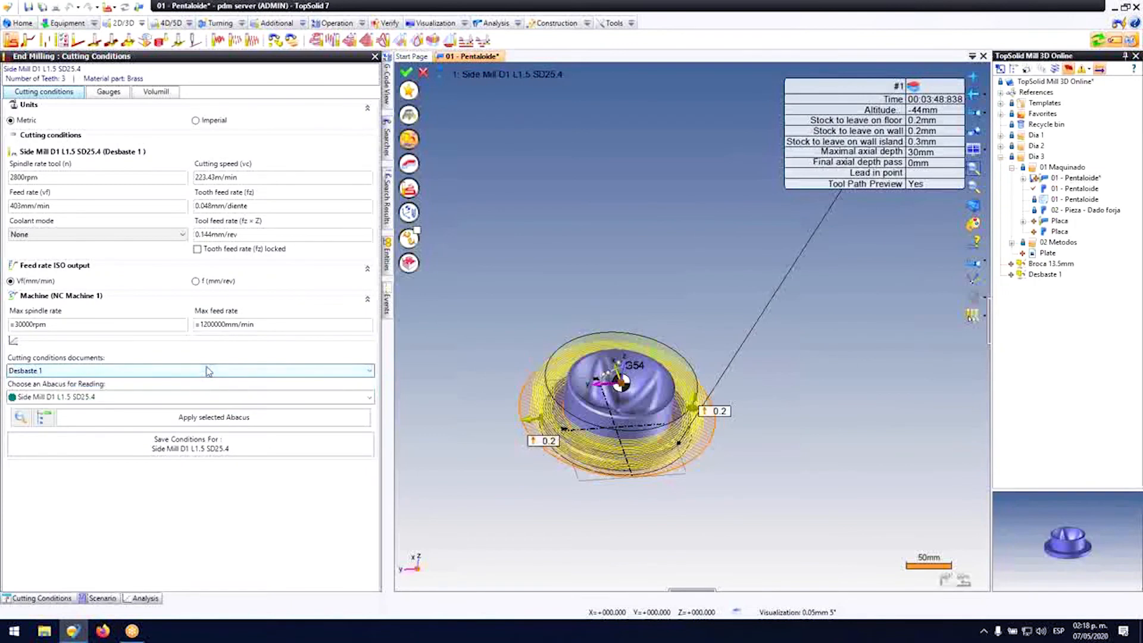
click(1049, 276)
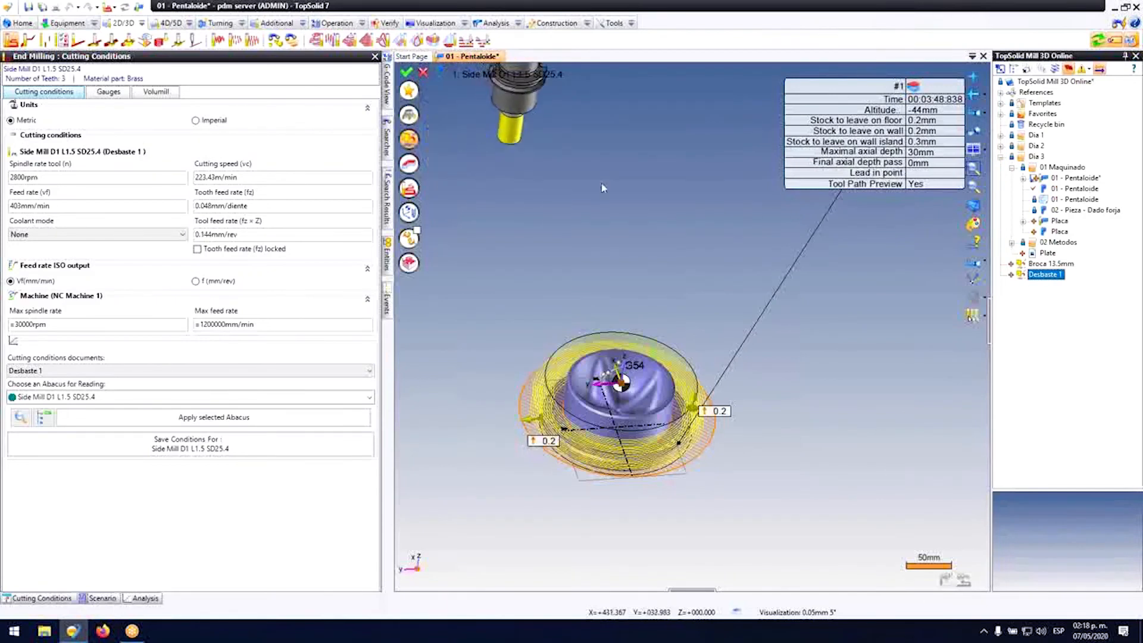
Step: Set the stock to leave on floor, wall and wall island to 0 mm, and validate the end milling operation
click(941, 121)
text(0)
key(Return)
click(920, 131)
text(0)
key(Return)
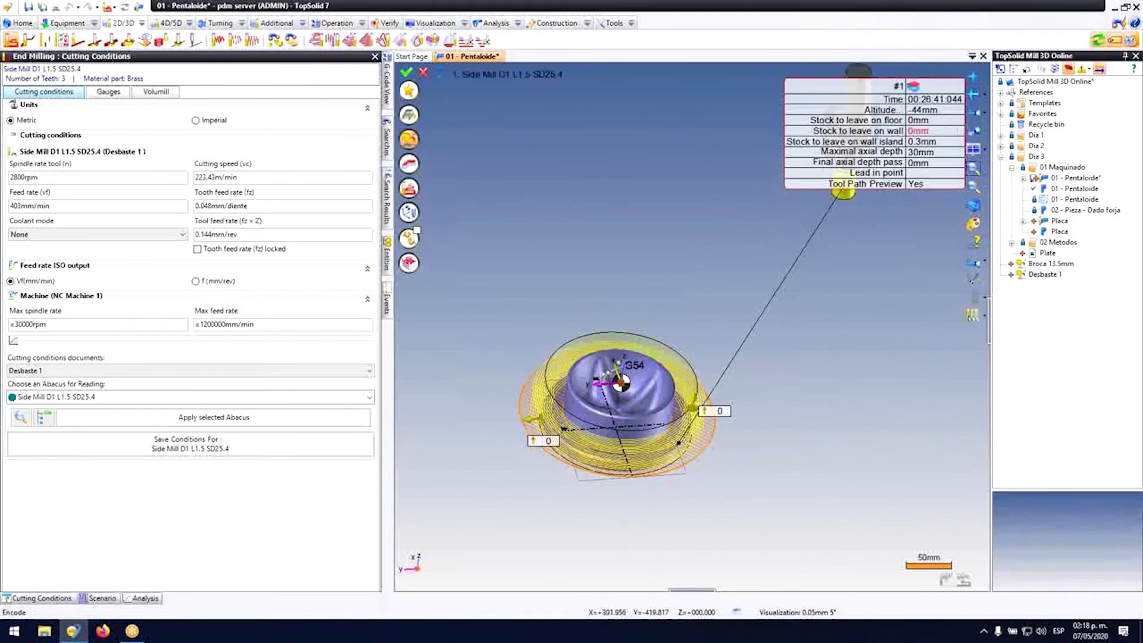
click(921, 142)
text(0)
key(Return)
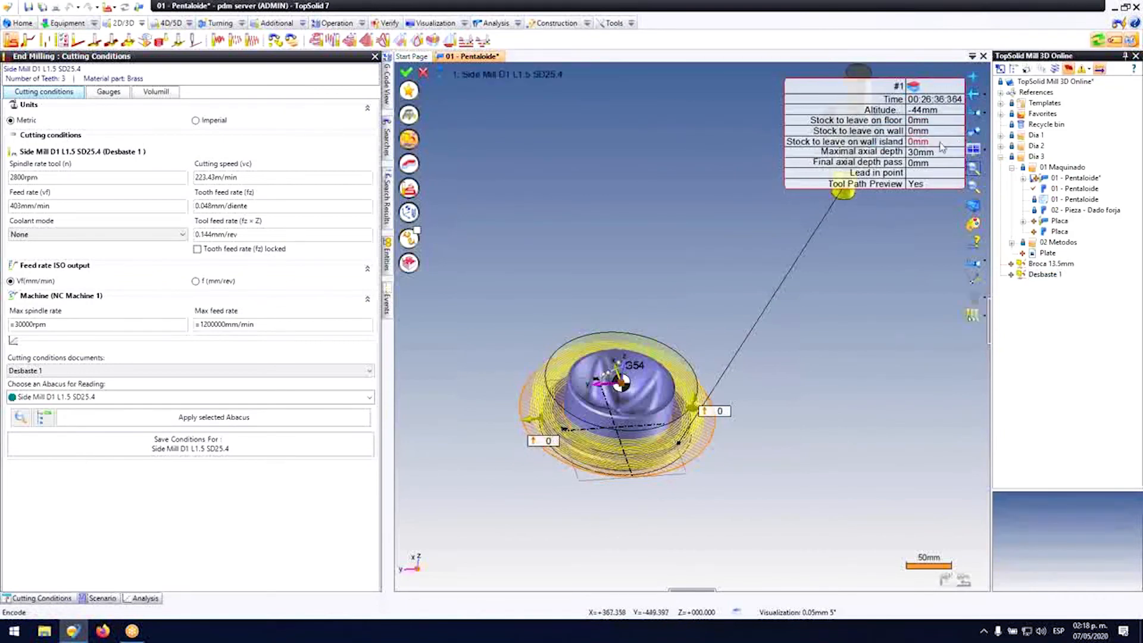
scroll(925, 143, up, 2)
click(406, 72)
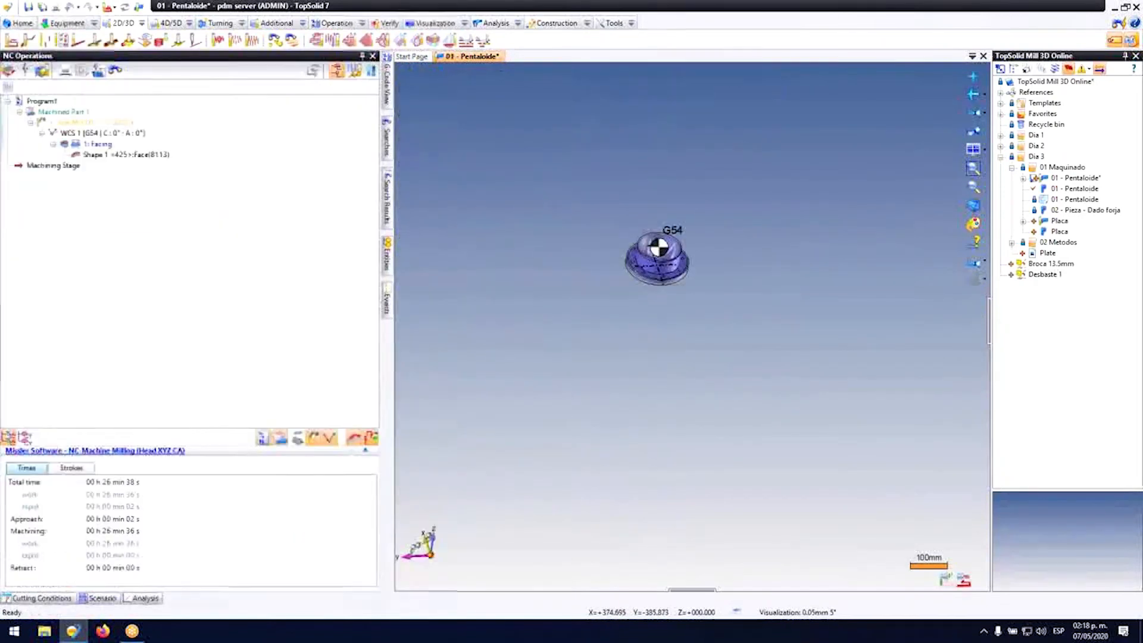
Step: Copy the flange's facing operation onto the cup's upper rim face and select the copied operation
scroll(613, 241, up, 4)
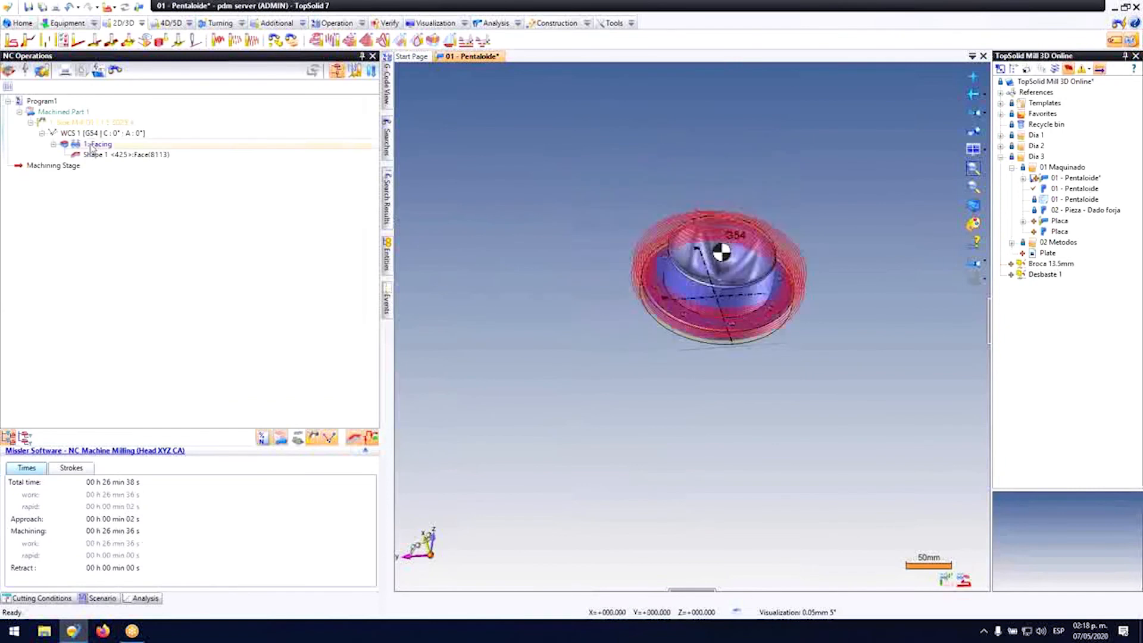
middle_drag(595, 271, 850, 287)
scroll(849, 287, up, 5)
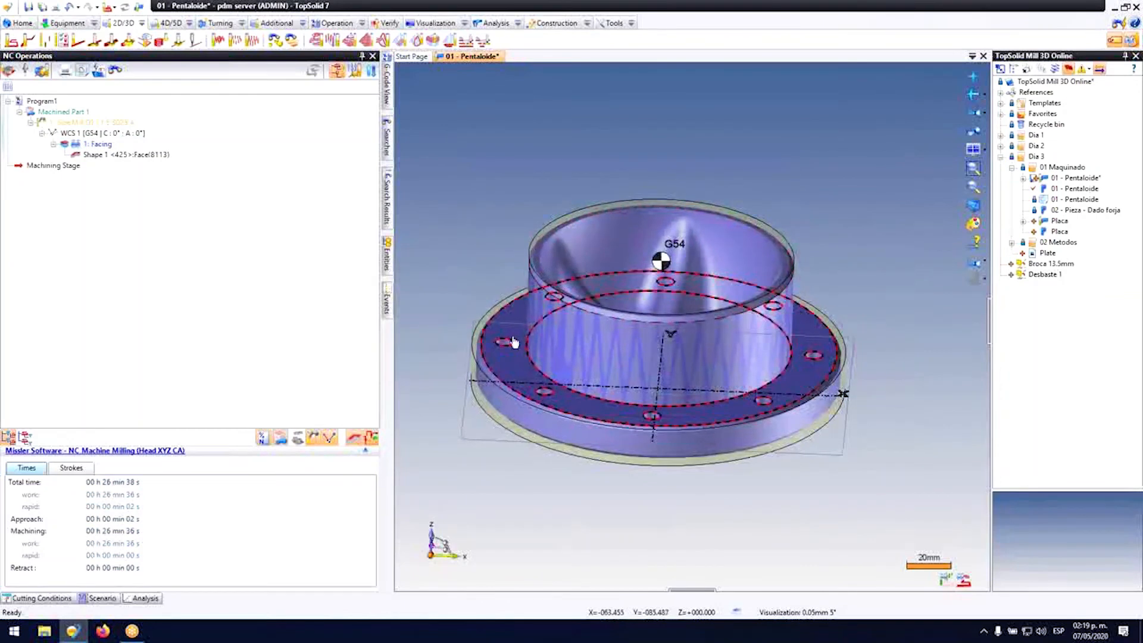
click(78, 145)
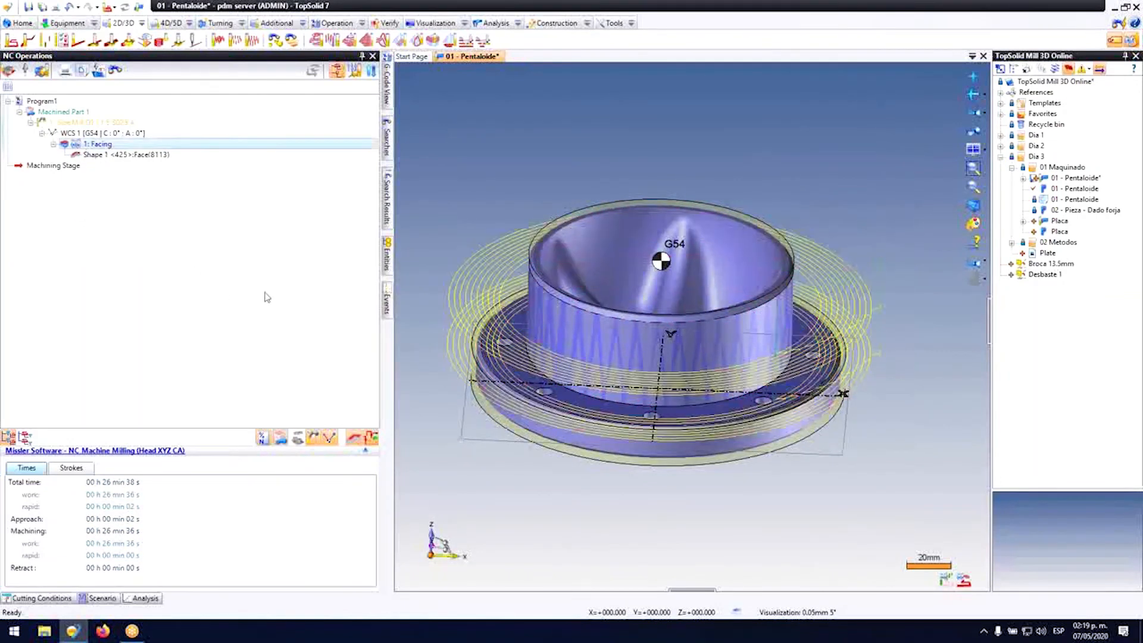
scroll(519, 259, up, 3)
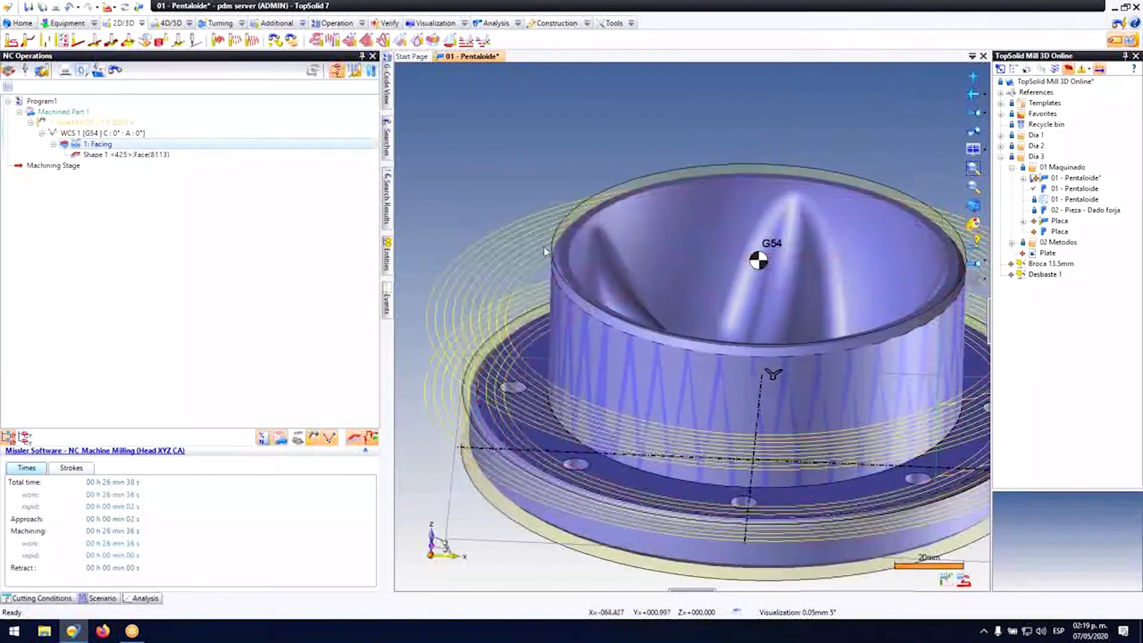
scroll(556, 264, up, 3)
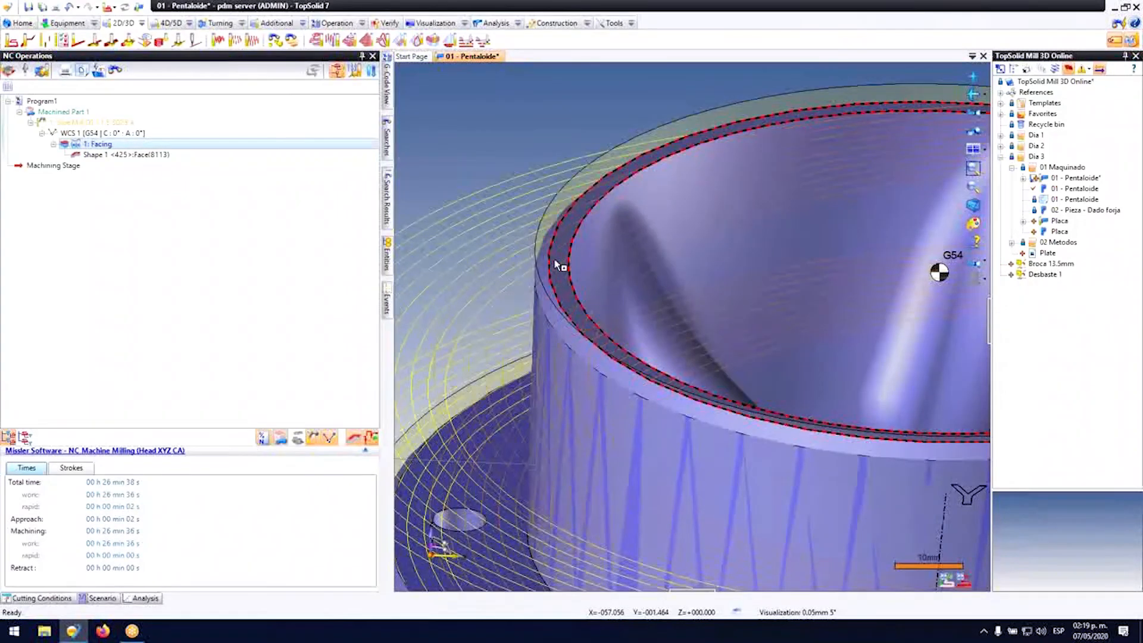
drag(556, 261, 555, 256)
scroll(555, 248, down, 4)
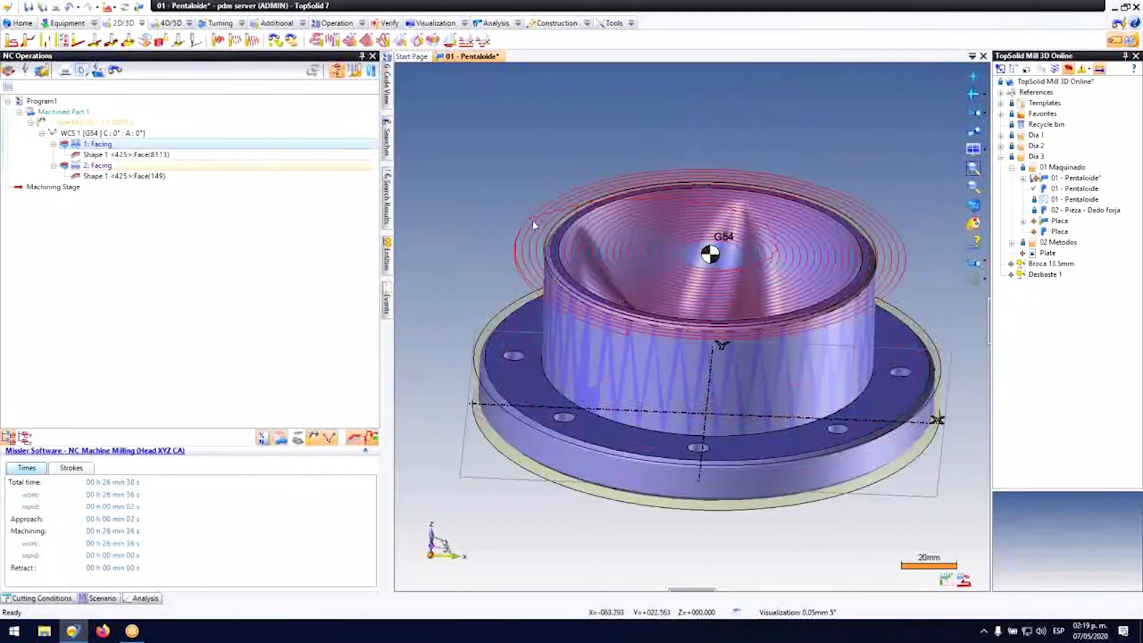
click(76, 166)
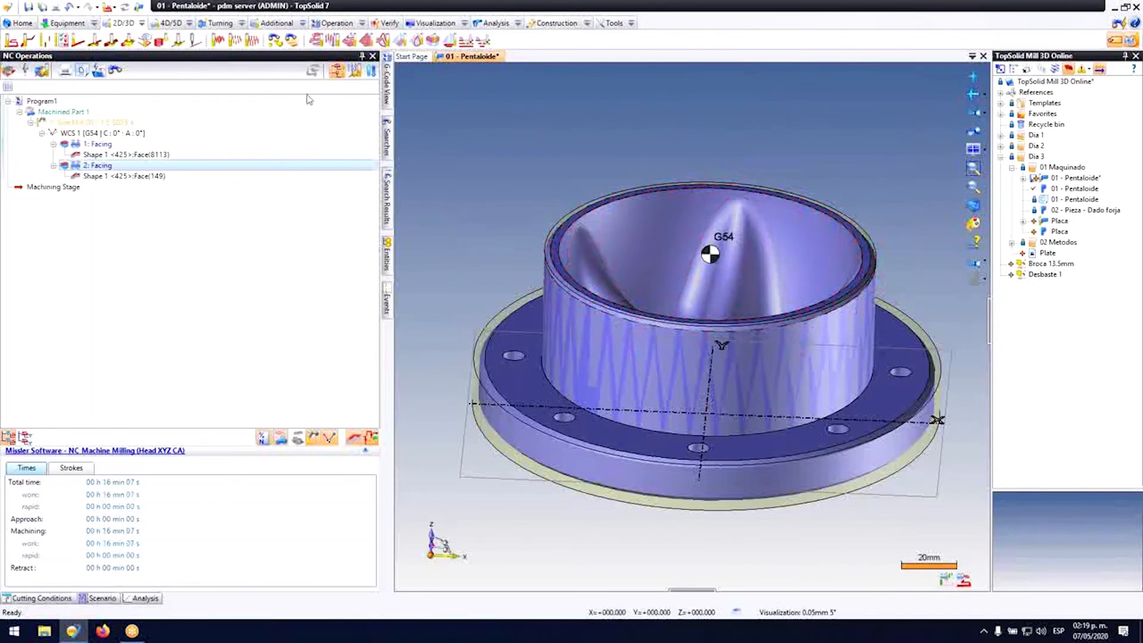
Step: Start a Roughing operation on the part with the 1 in side mill and check its Desbaste 1 cutting conditions
middle_drag(614, 283, 626, 293)
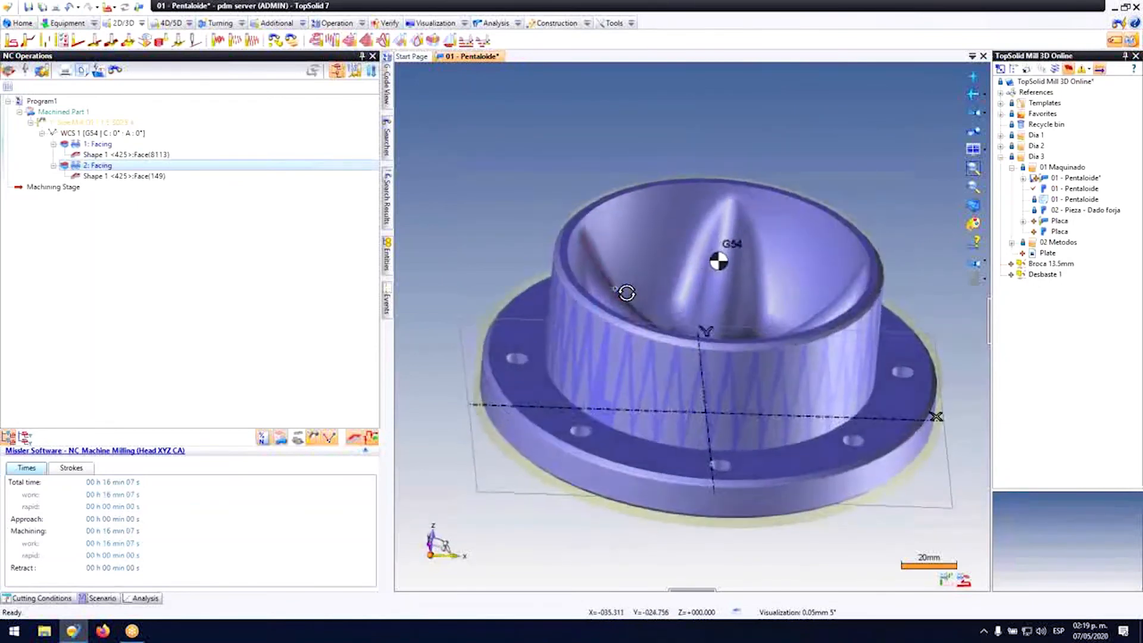
click(316, 39)
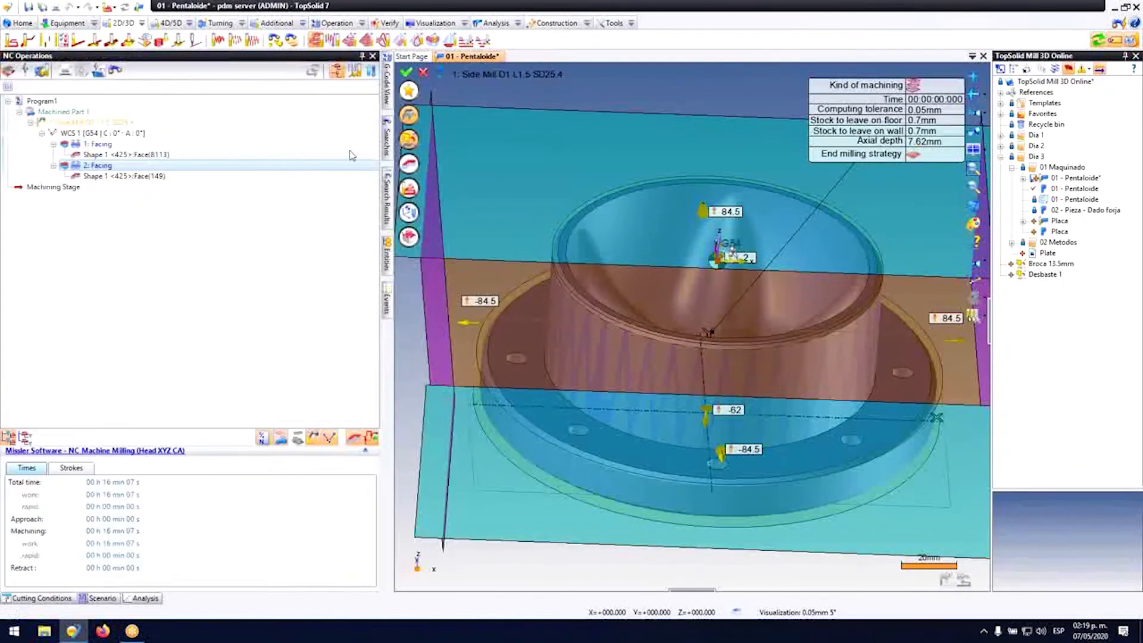
click(408, 115)
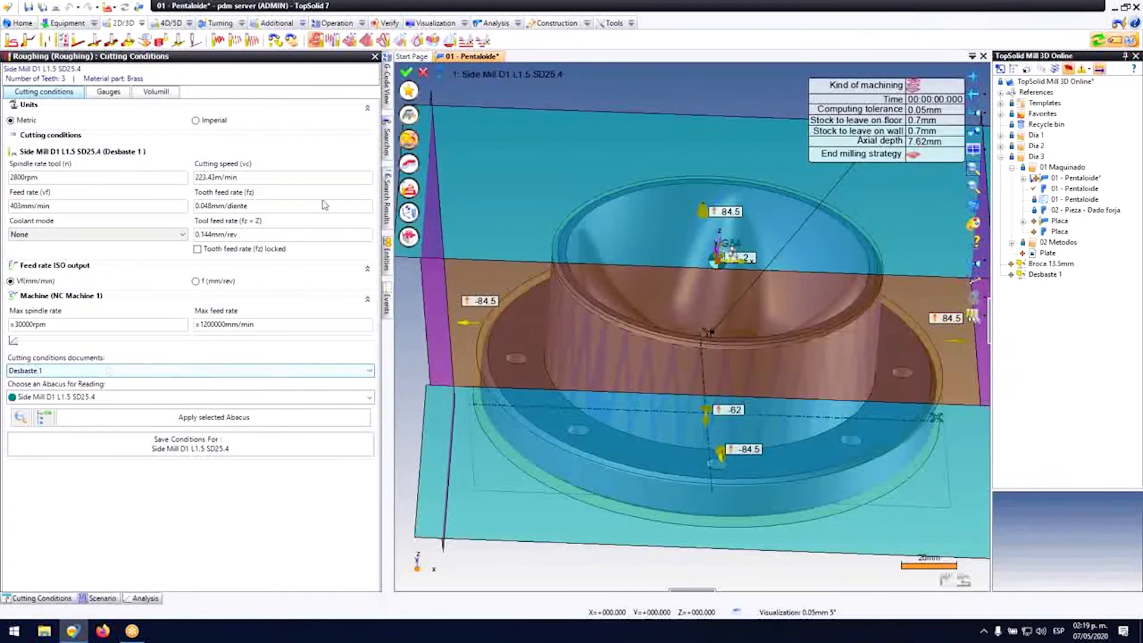
Step: Enable bounding curves management for the roughing and add the circular edge at the cup's base as an edges-profile bounding curve
click(408, 165)
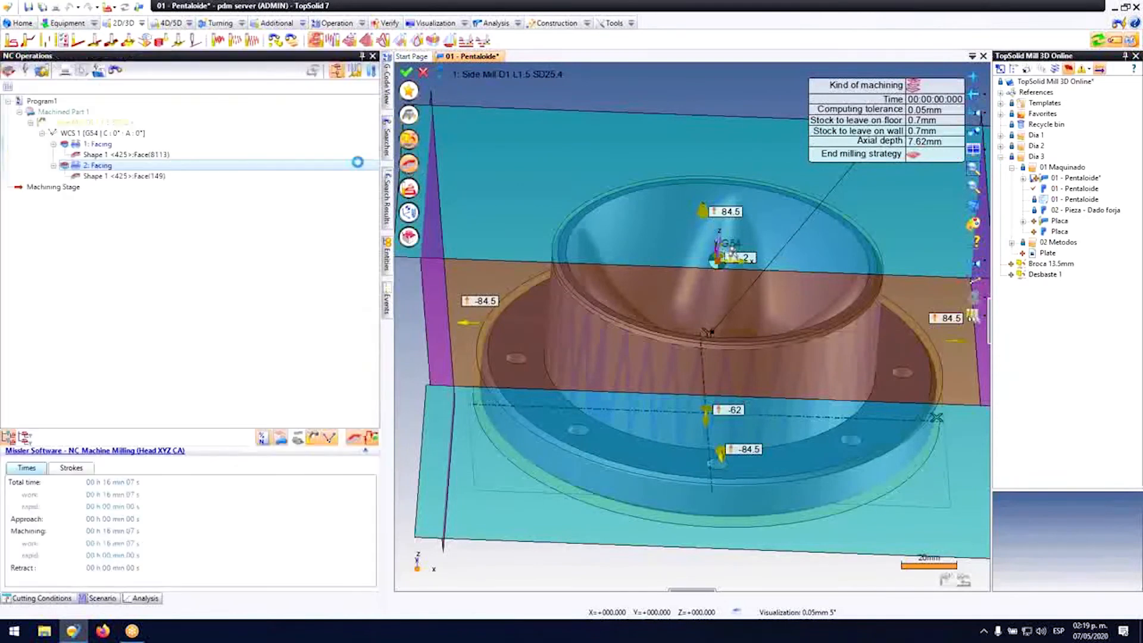
click(78, 70)
click(13, 464)
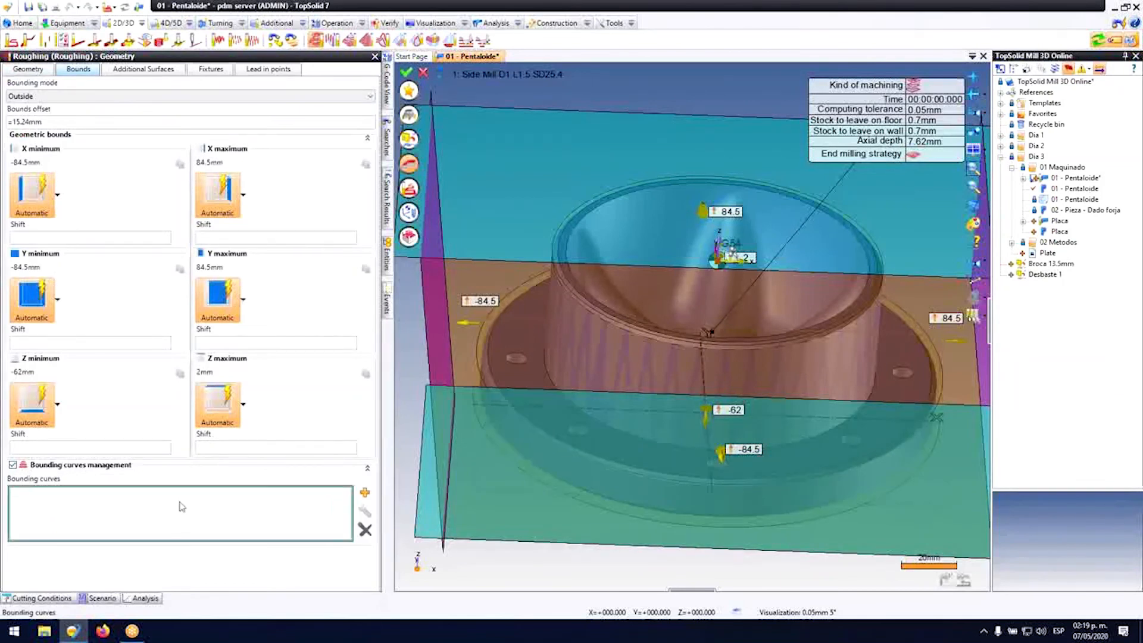
click(365, 493)
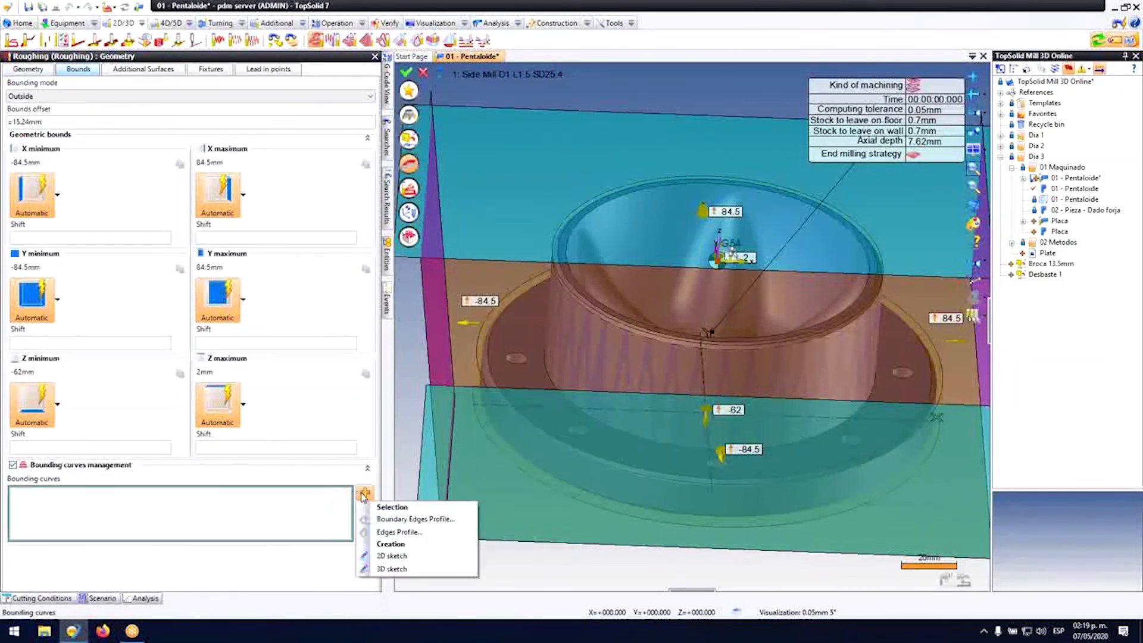
click(413, 531)
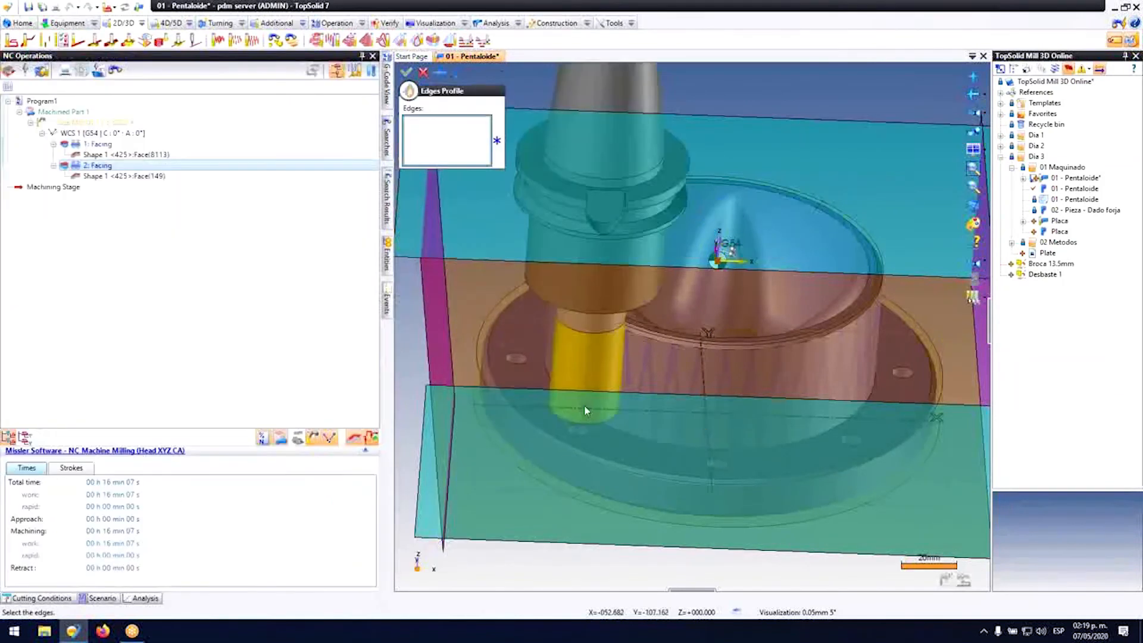
click(585, 407)
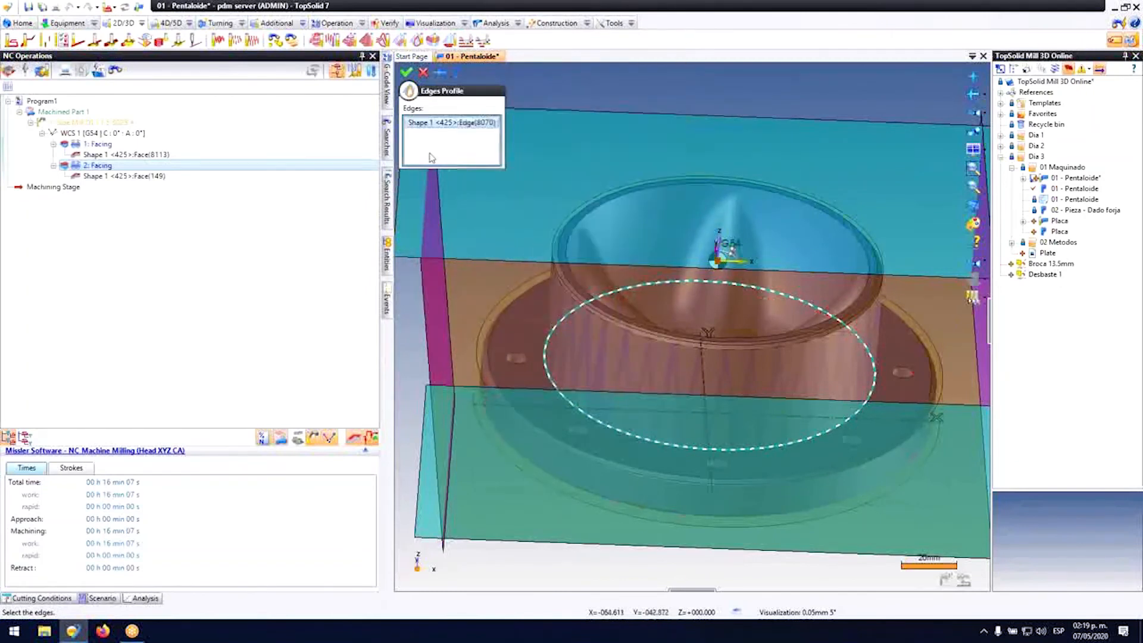
click(407, 73)
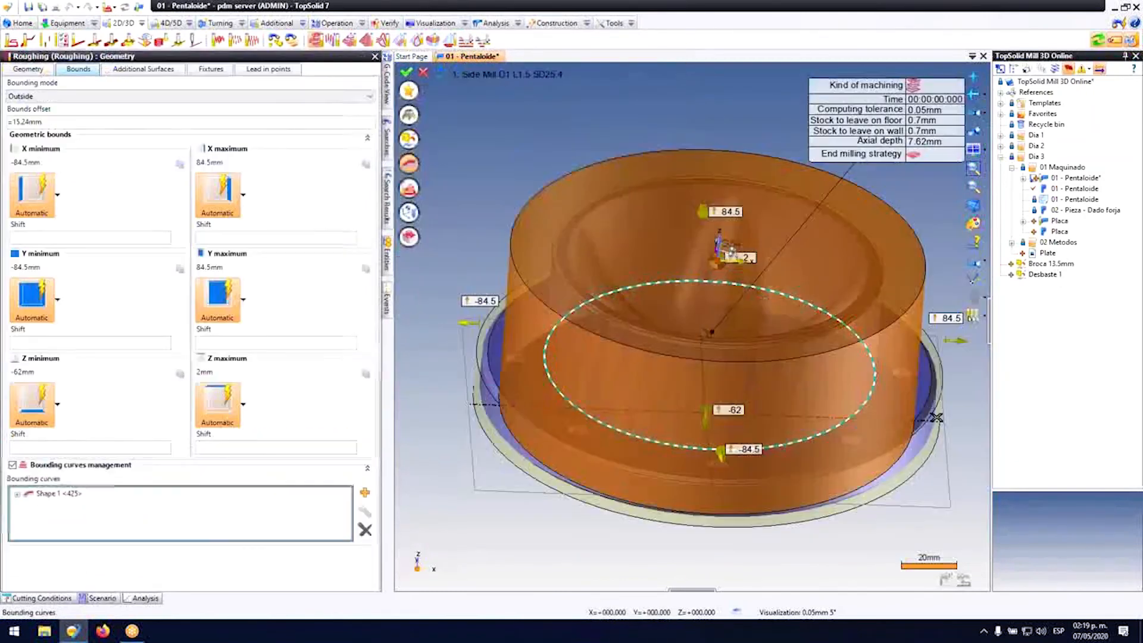
middle_drag(734, 338, 709, 329)
scroll(615, 283, down, 2)
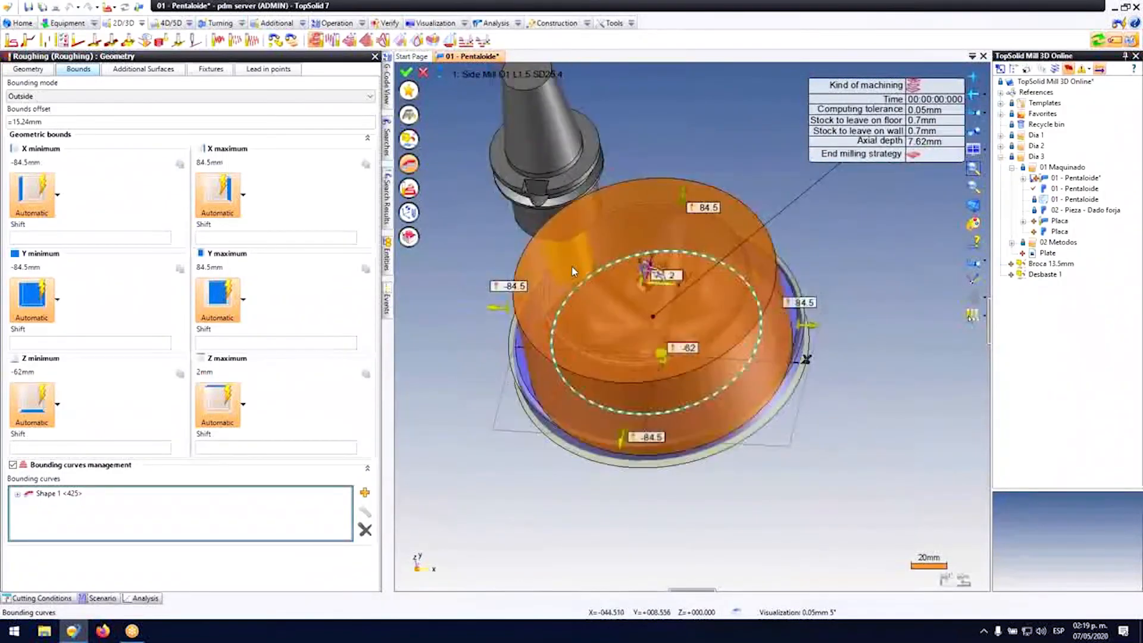
middle_drag(615, 283, 592, 248)
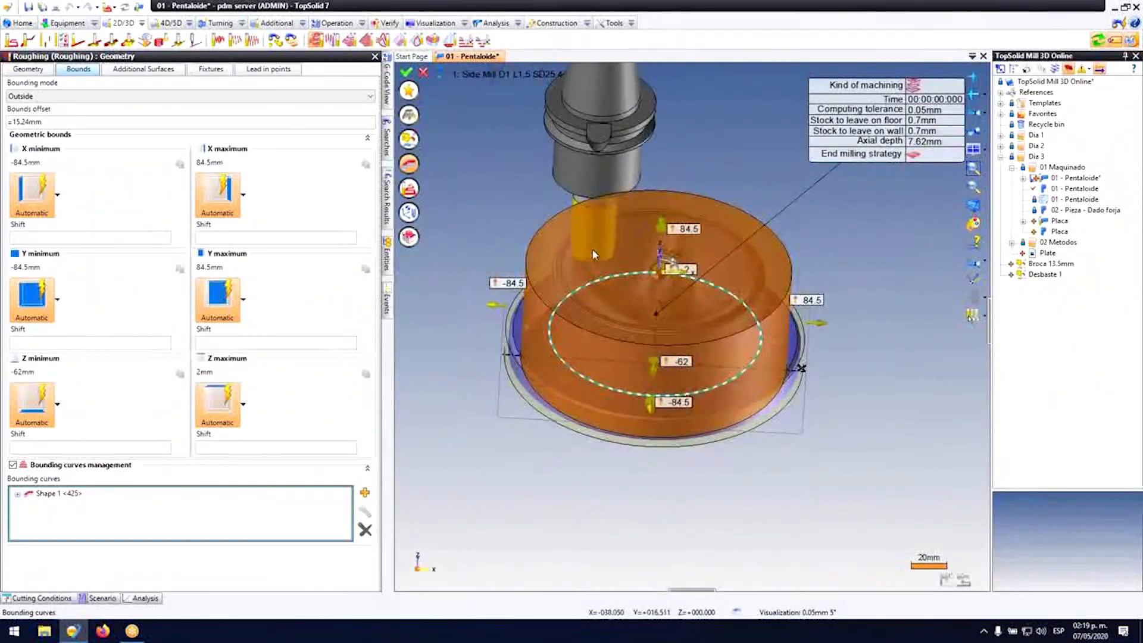
scroll(540, 238, up, 3)
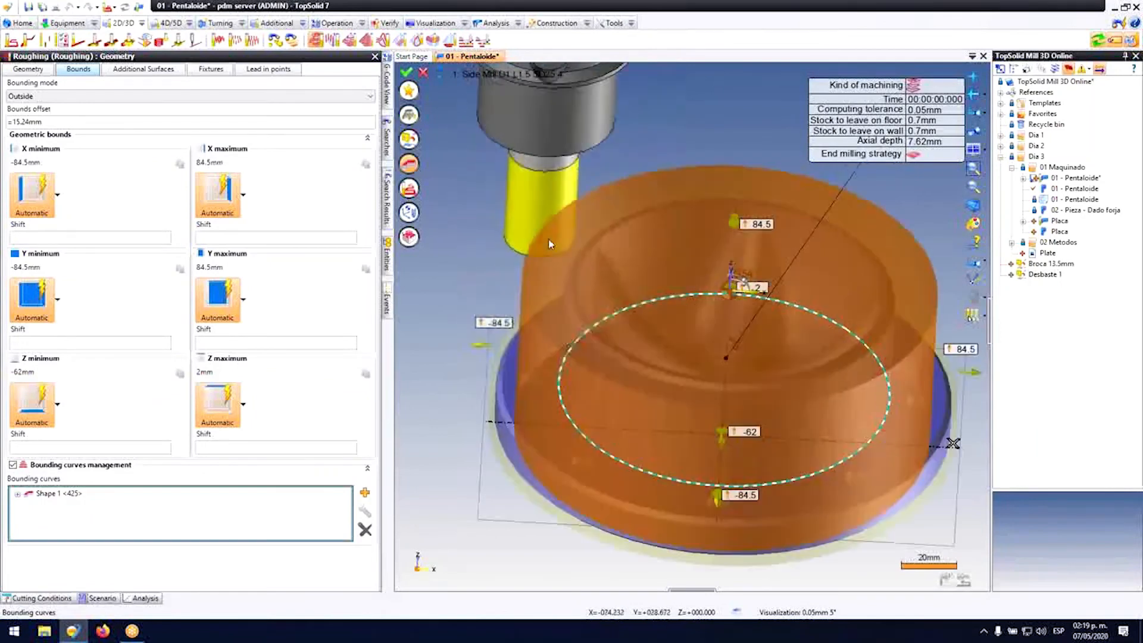
scroll(456, 241, down, 3)
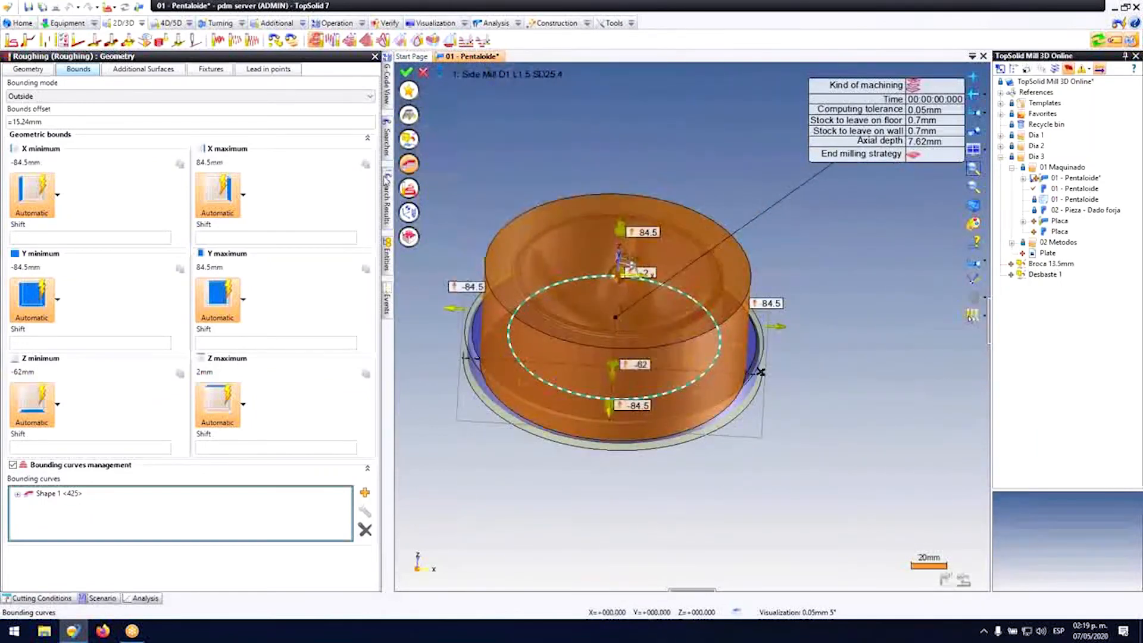
Step: Set the roughing operation's axial depth to 20 mm
click(411, 190)
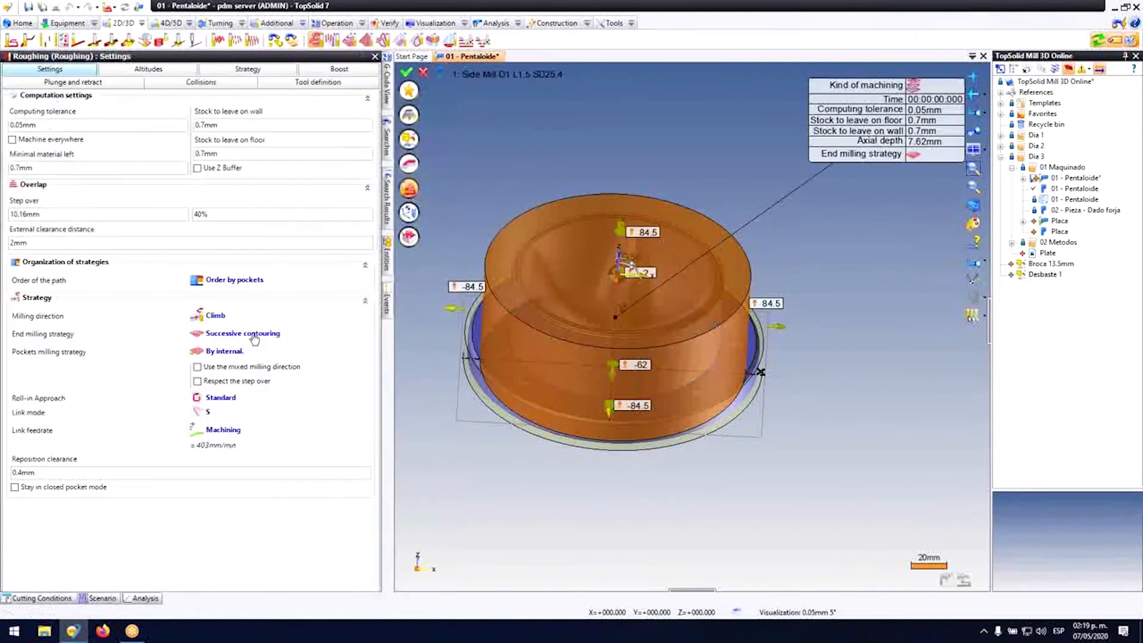
click(926, 141)
text(20)
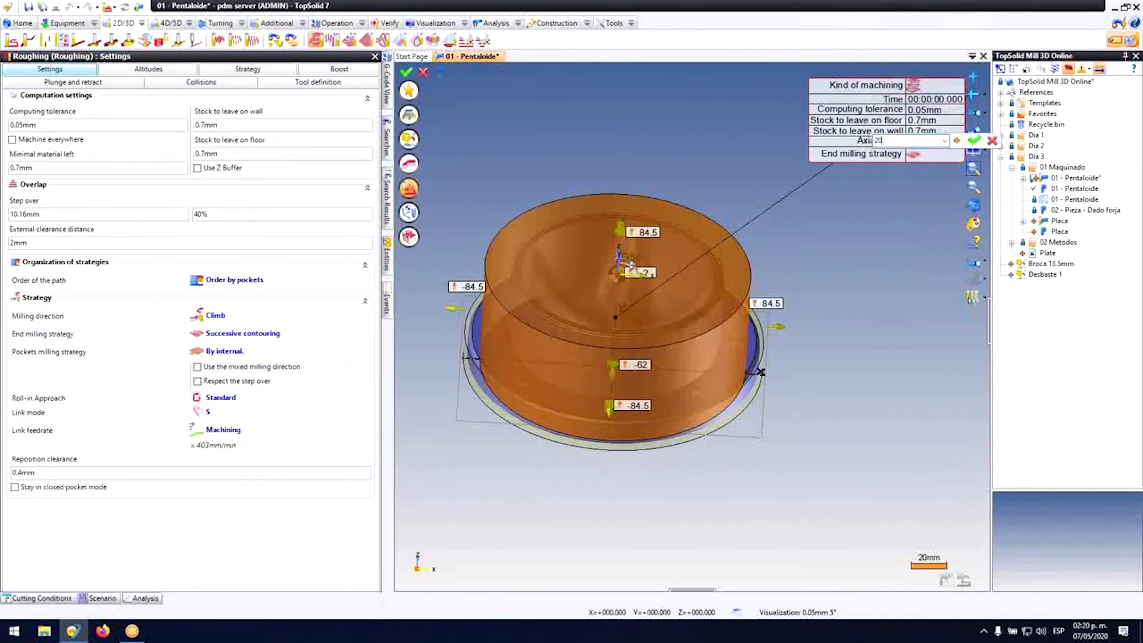
text(mm)
key(Return)
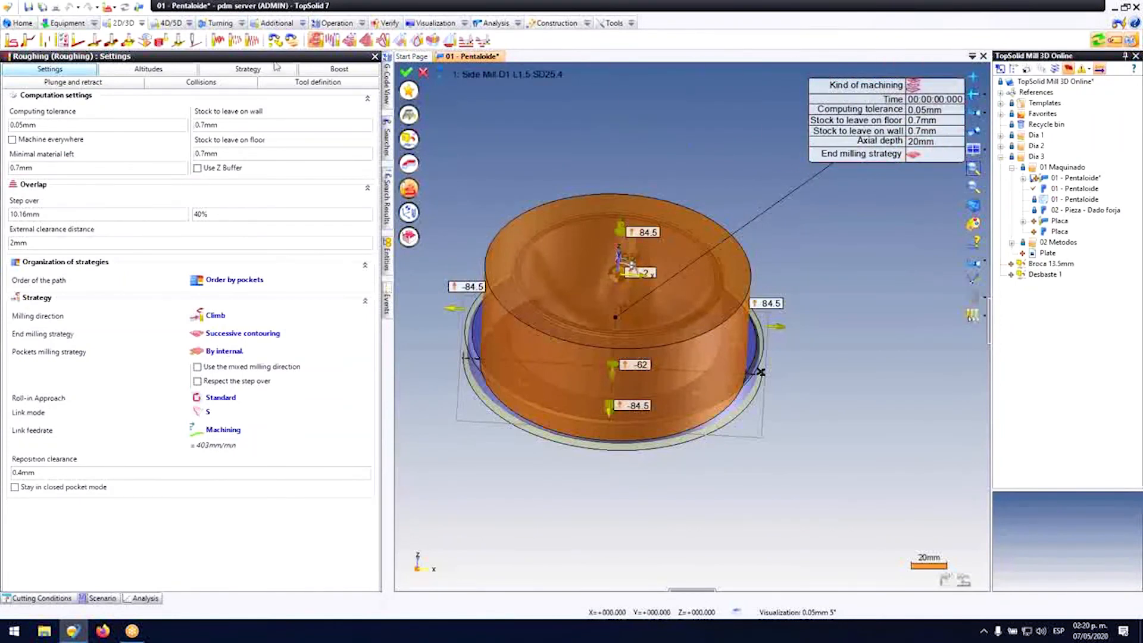
Step: Keep the helix plunge strategy inside material and set its helix angle to 2°
click(109, 85)
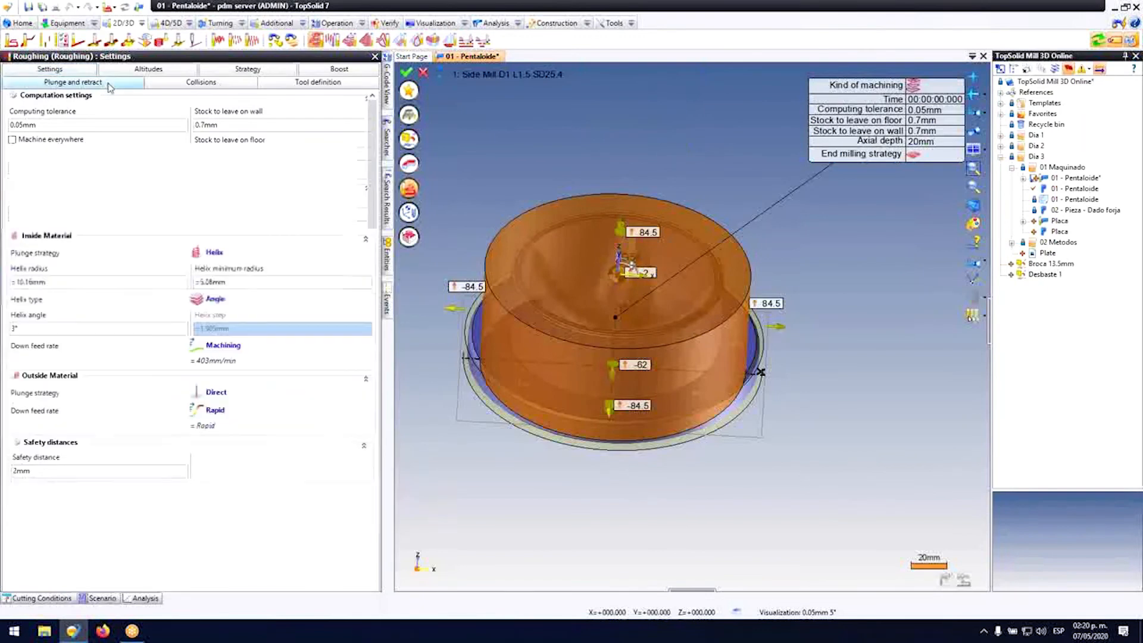
click(197, 256)
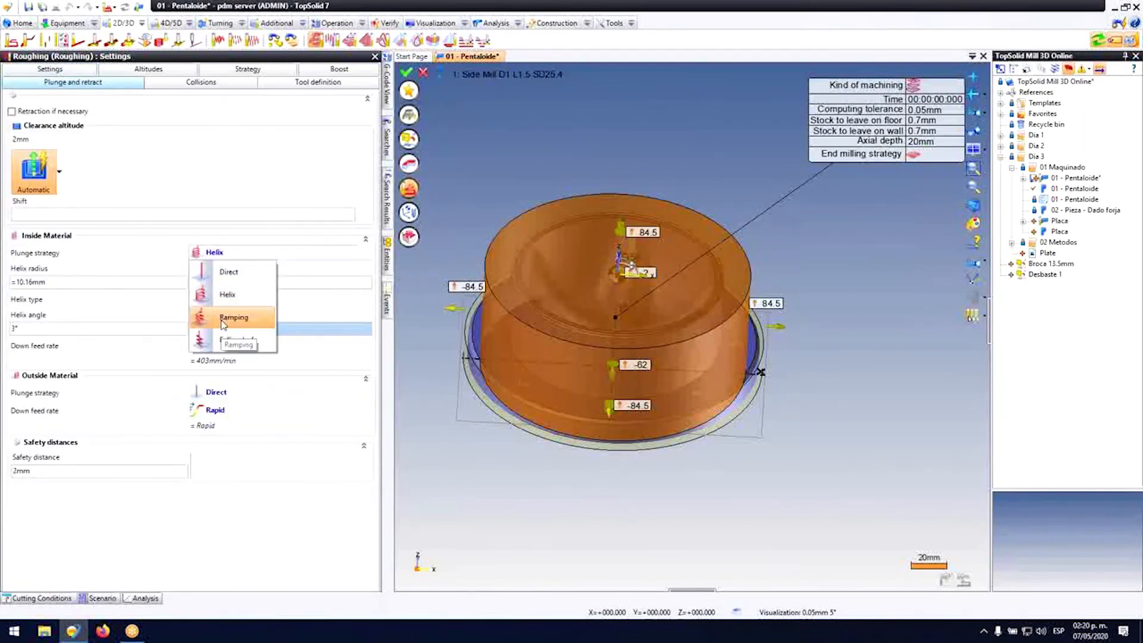
click(132, 328)
text(8)
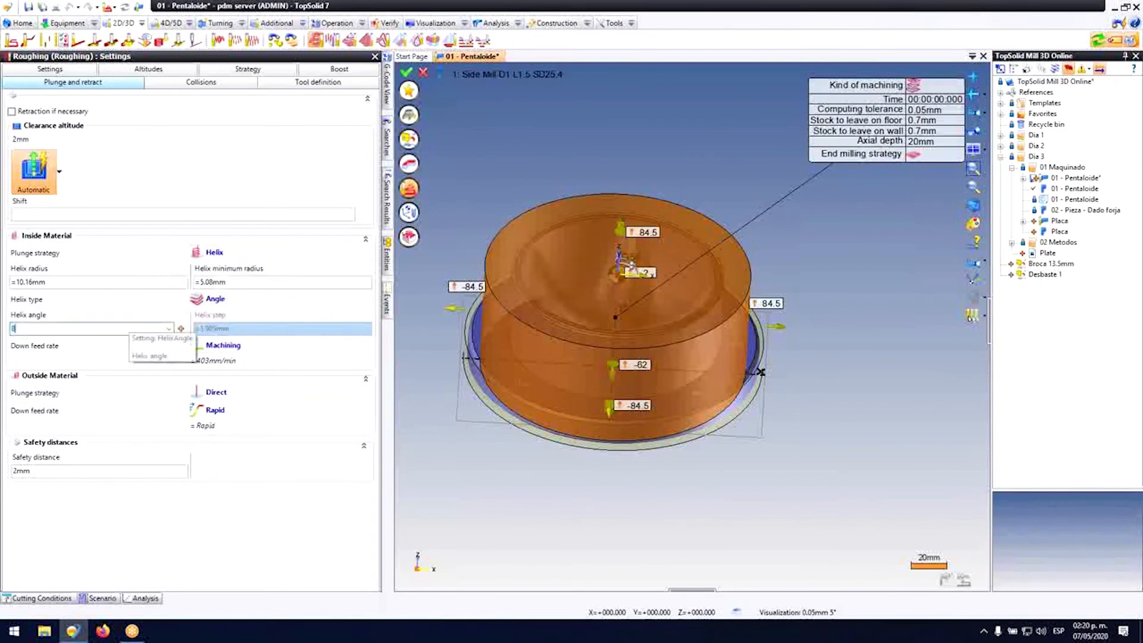
click(125, 282)
scroll(531, 220, up, 3)
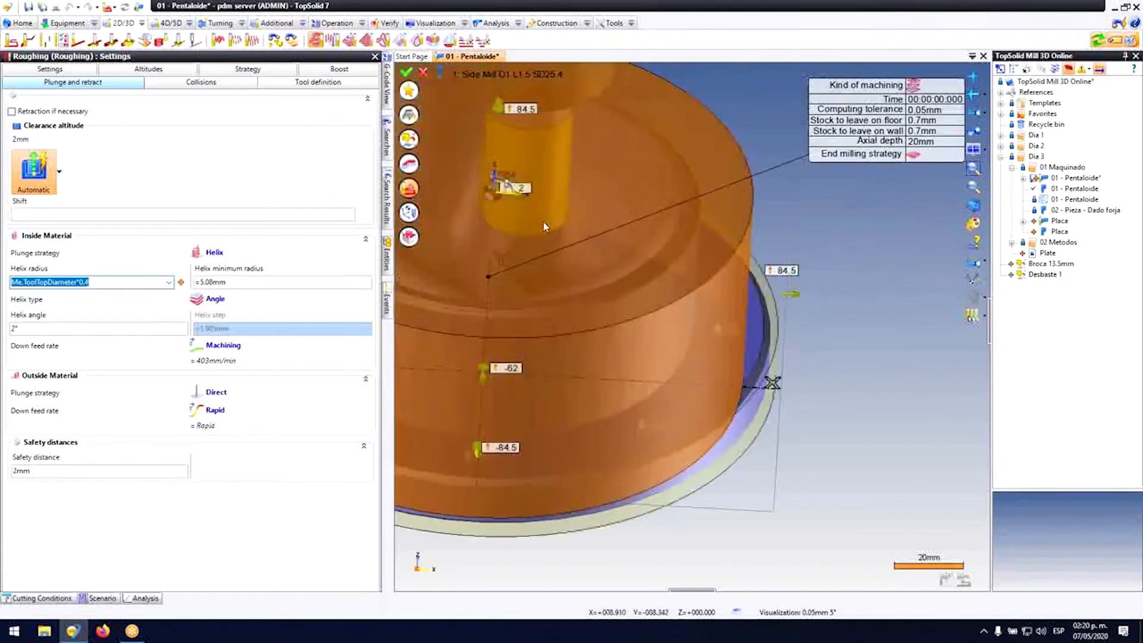
scroll(580, 261, down, 3)
Step: Set the roughing step over to 10% and validate the operation
click(76, 72)
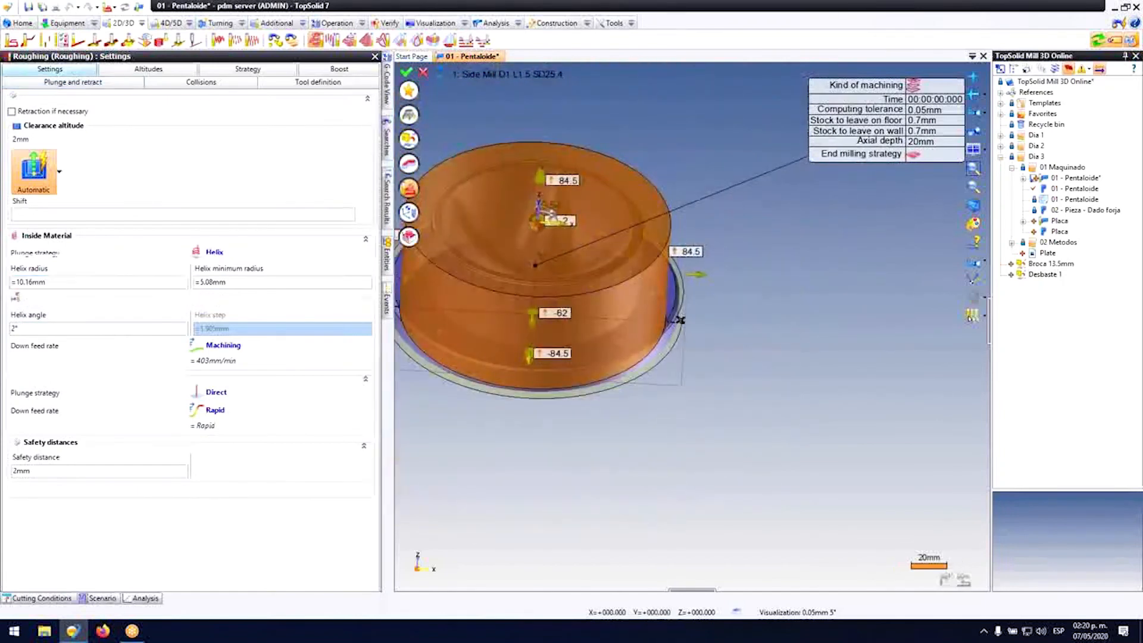
click(213, 215)
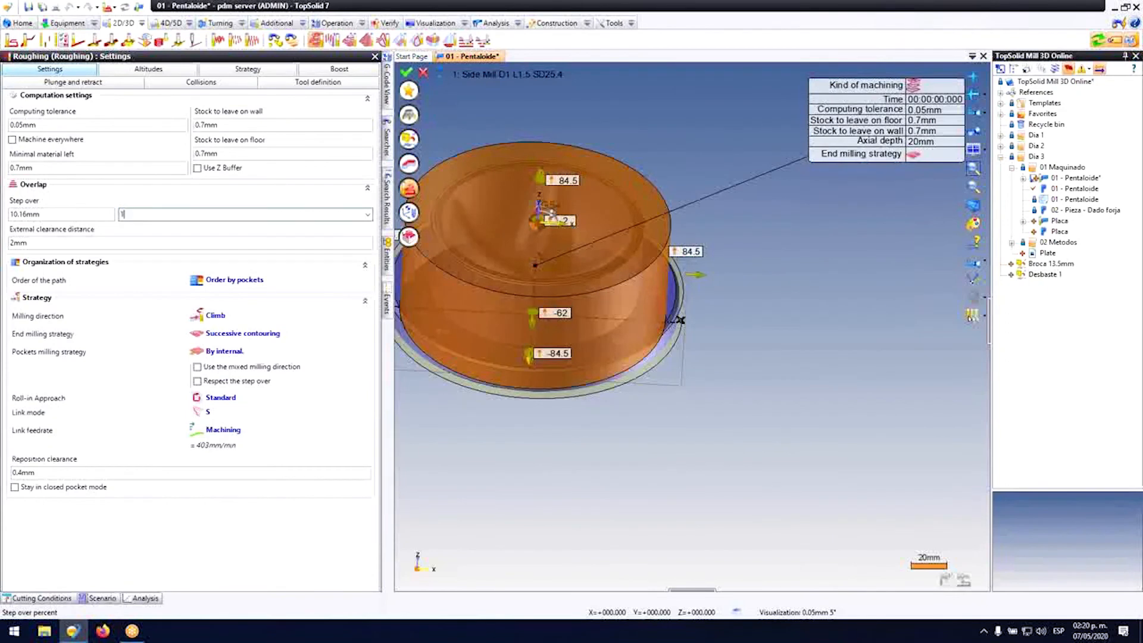
key(Tab)
scroll(552, 216, up, 3)
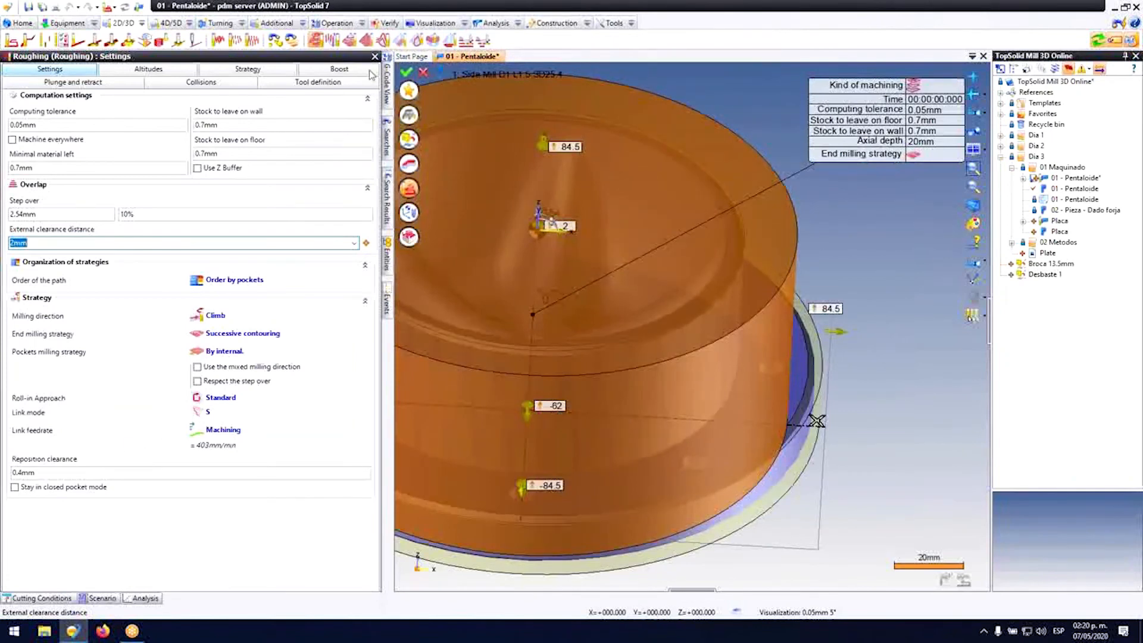
click(408, 72)
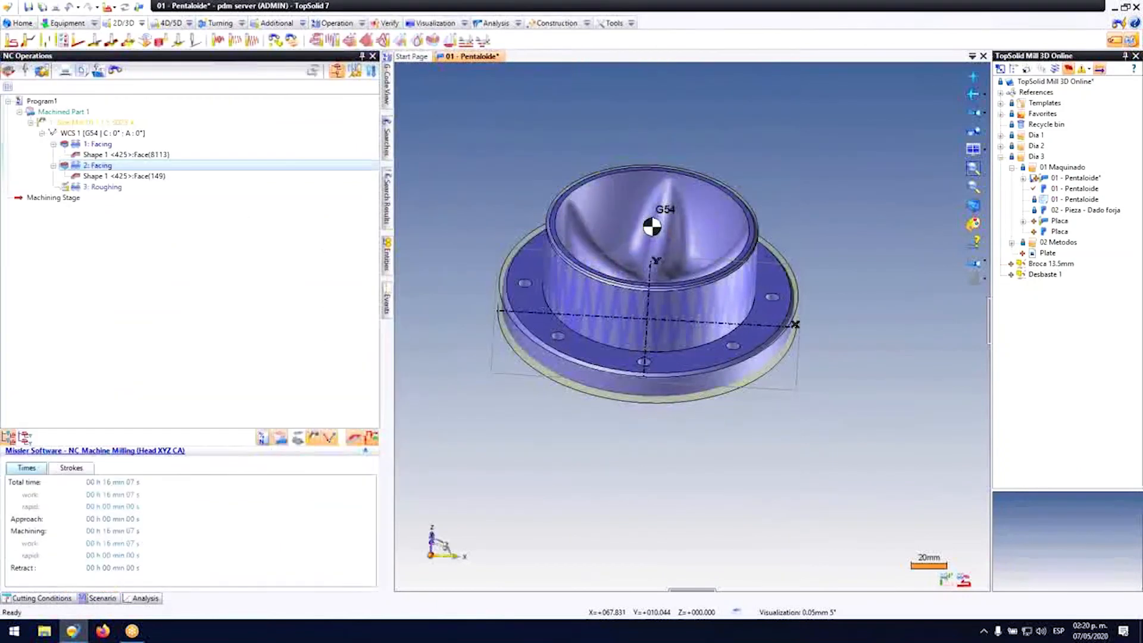
Step: Select the roughing operation and examine its toolpath inside the cup
click(95, 187)
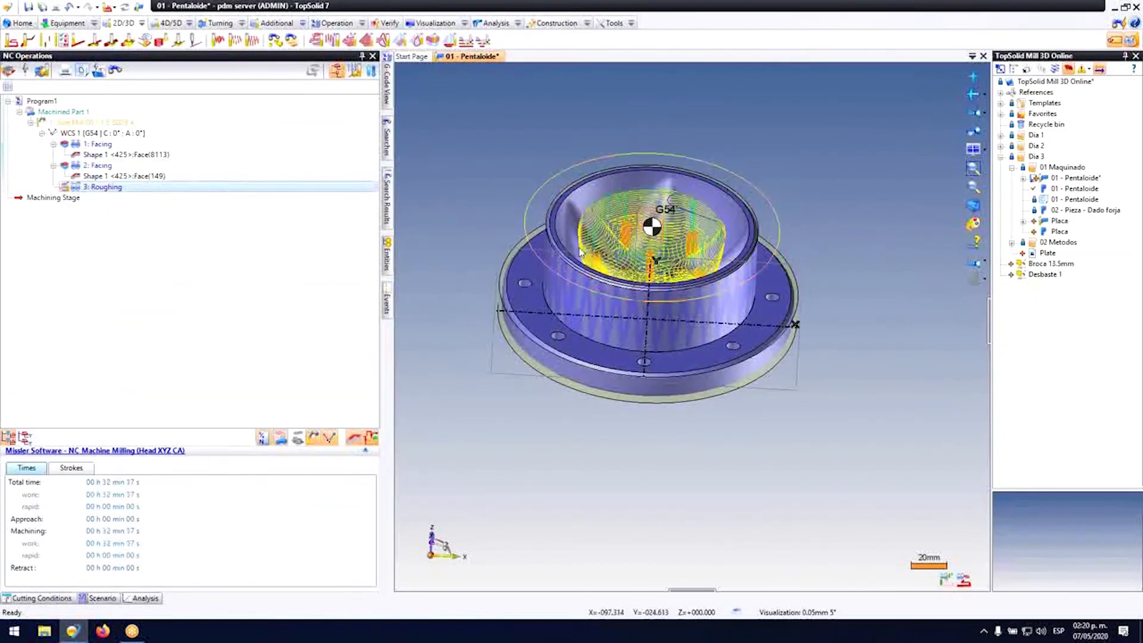
scroll(642, 240, up, 5)
scroll(644, 240, up, 2)
middle_drag(643, 240, 655, 259)
scroll(654, 259, down, 3)
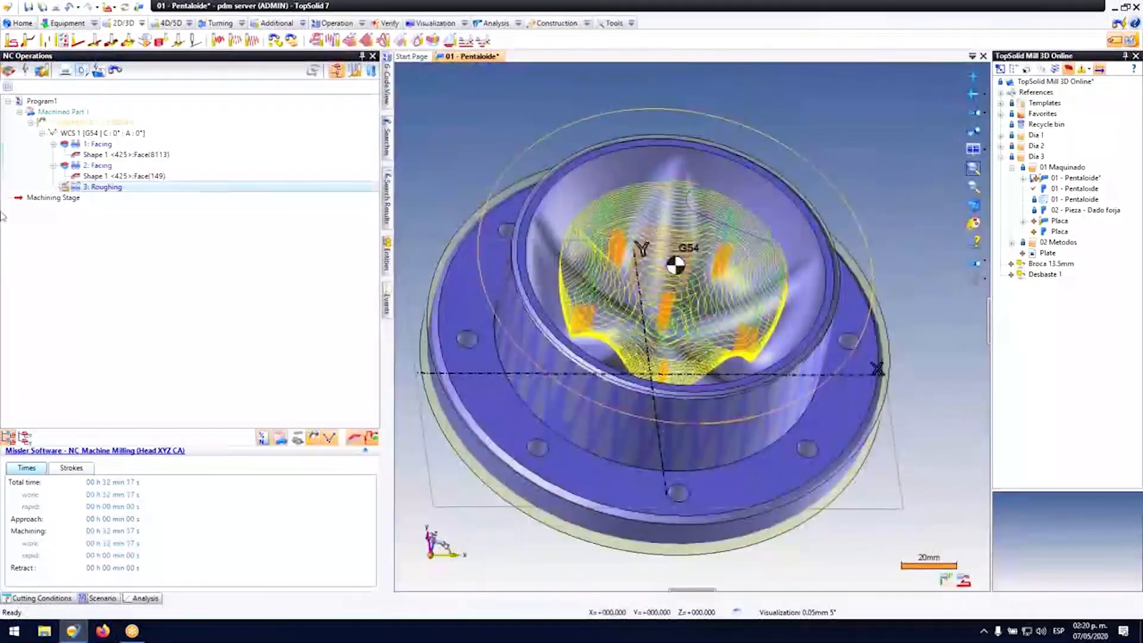
Step: Run the material removal simulation of the roughing operation, inspect the machined cavity and leave the simulation
right_click(108, 197)
click(134, 222)
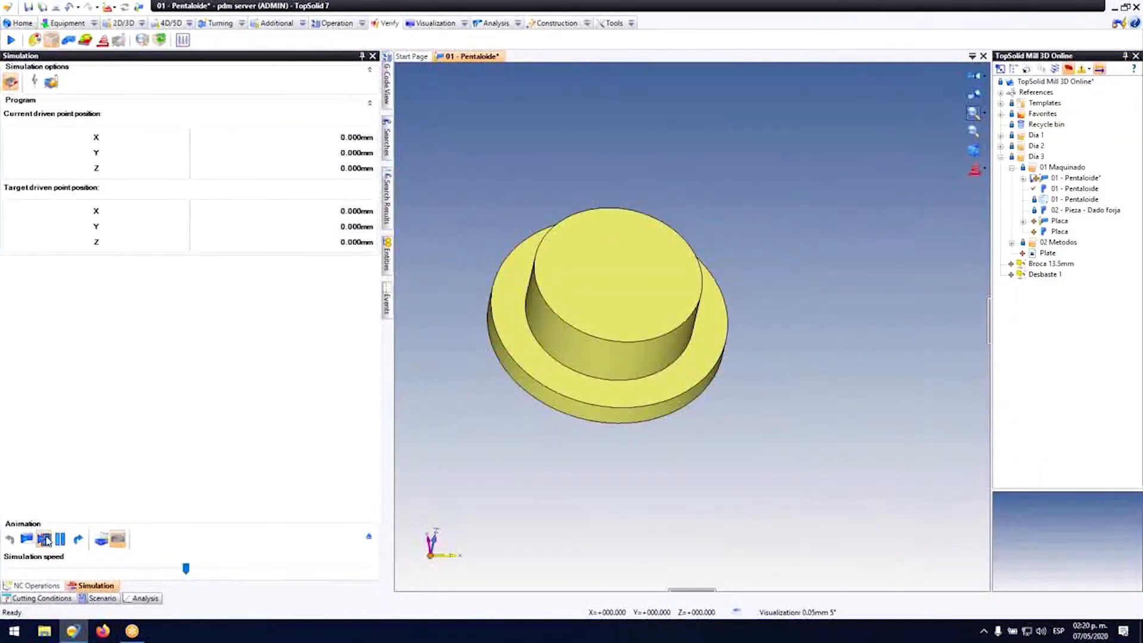
click(44, 539)
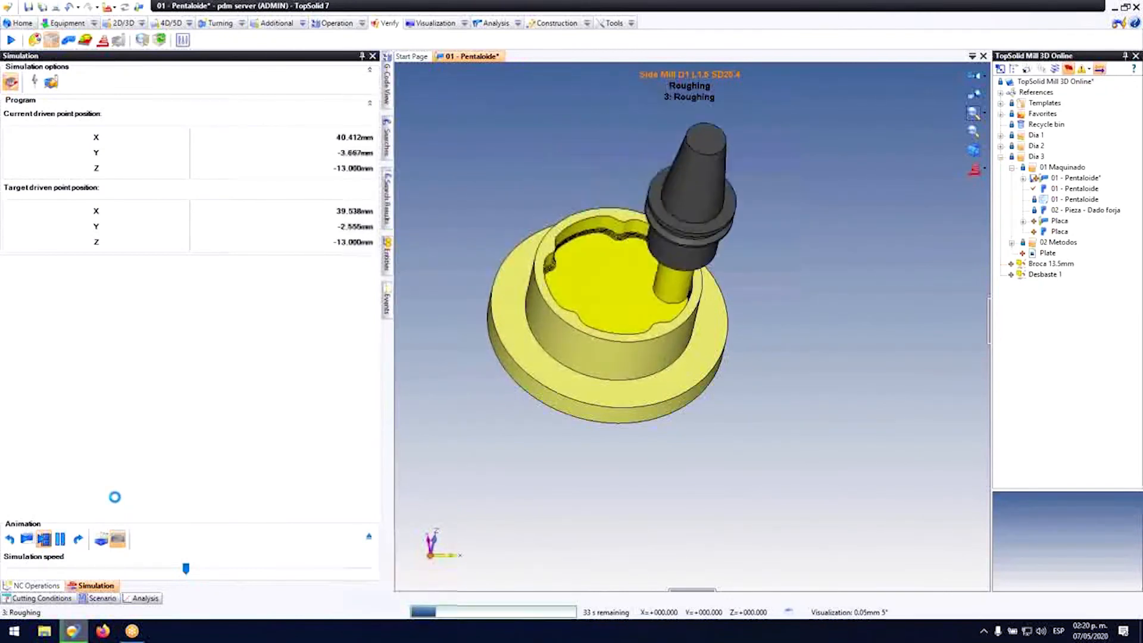
scroll(604, 227, up, 3)
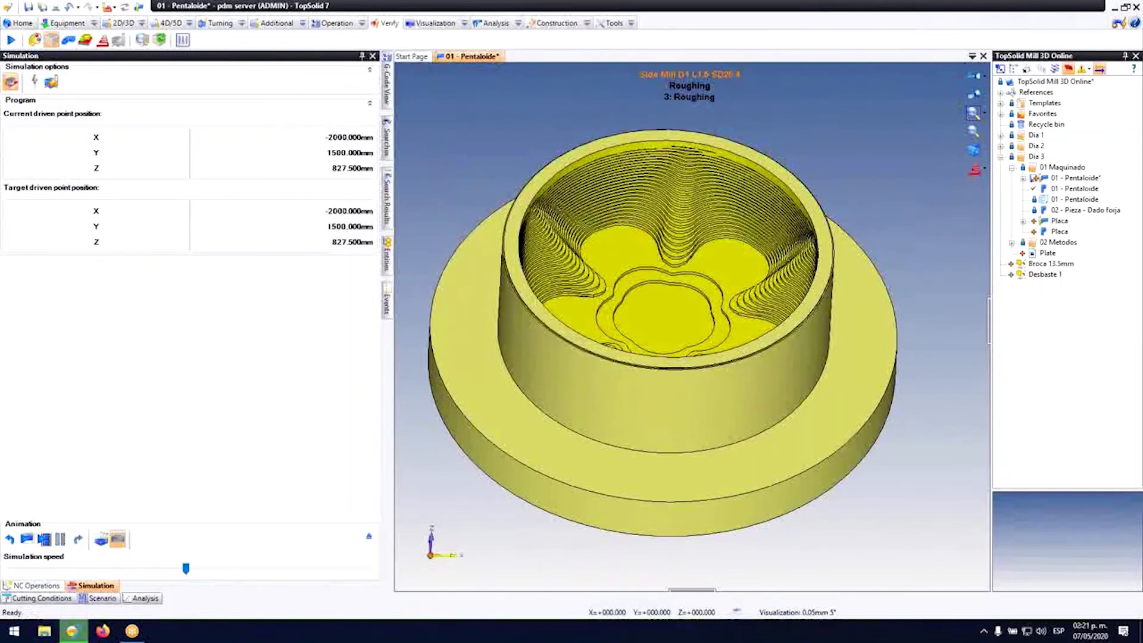
click(369, 540)
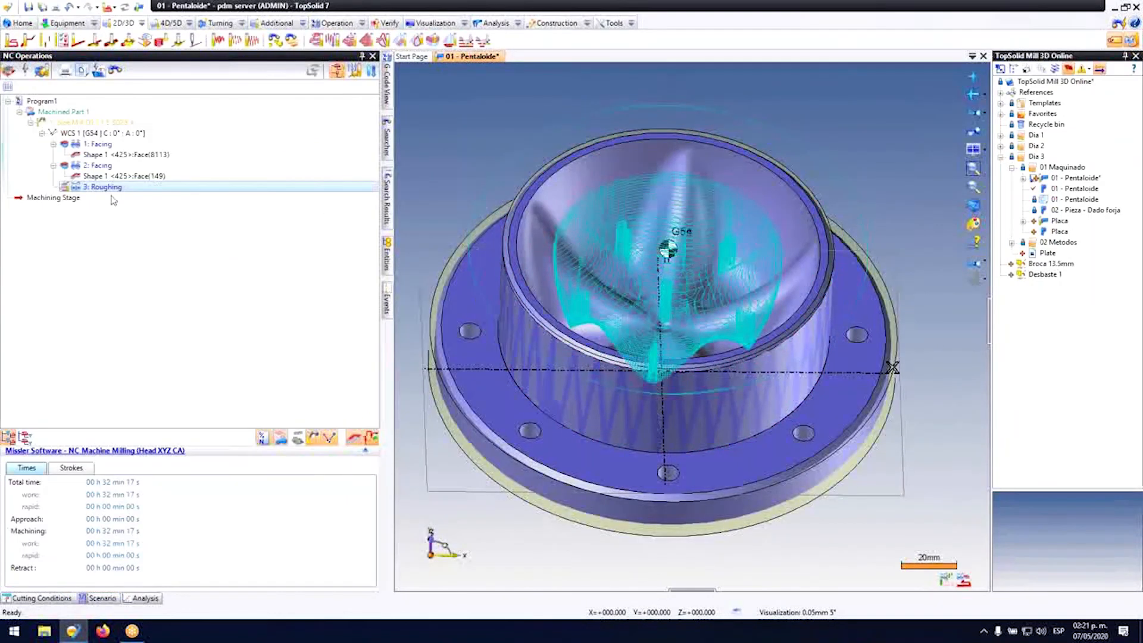
Step: Move the roughing operation ahead of the rim facing in the operations list, update its stock and validate it
drag(109, 187, 106, 165)
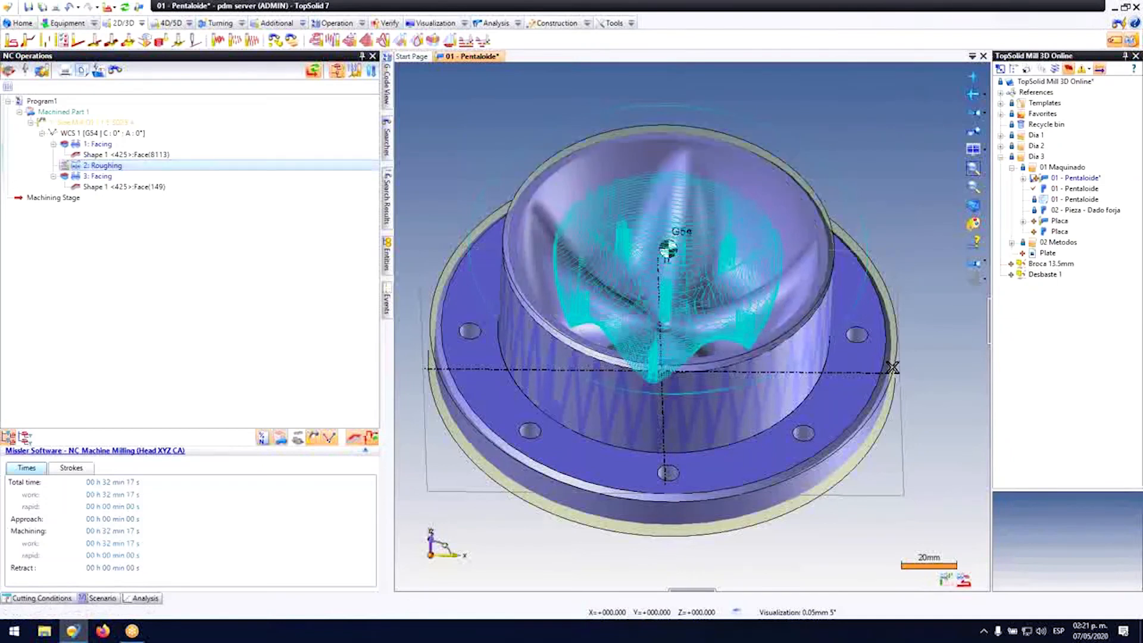
double_click(108, 166)
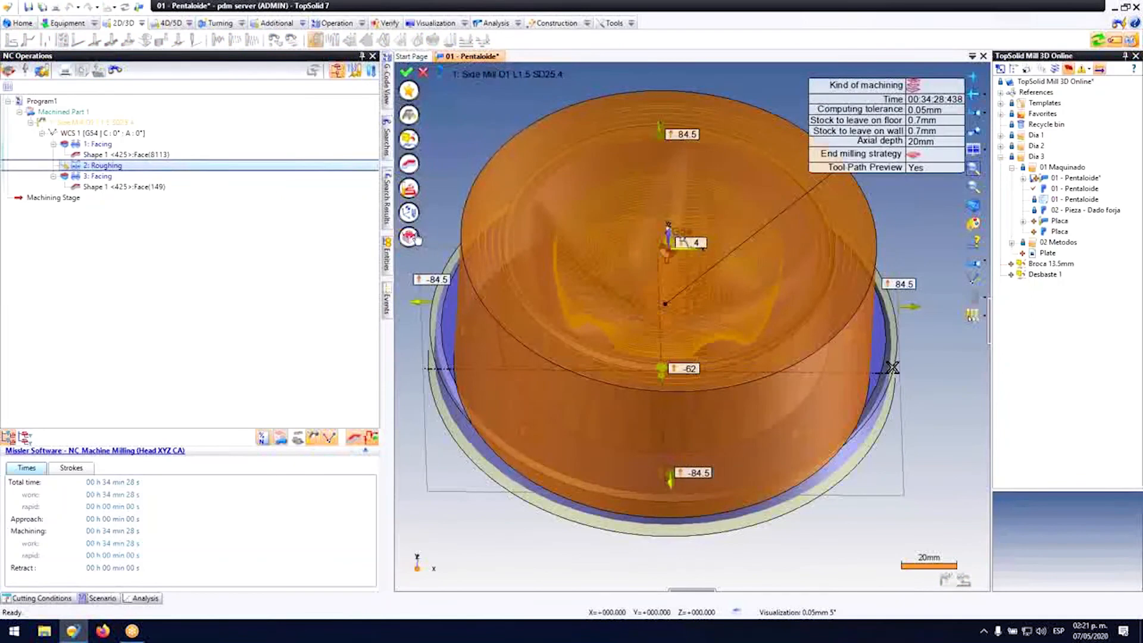
mouse_move(411, 235)
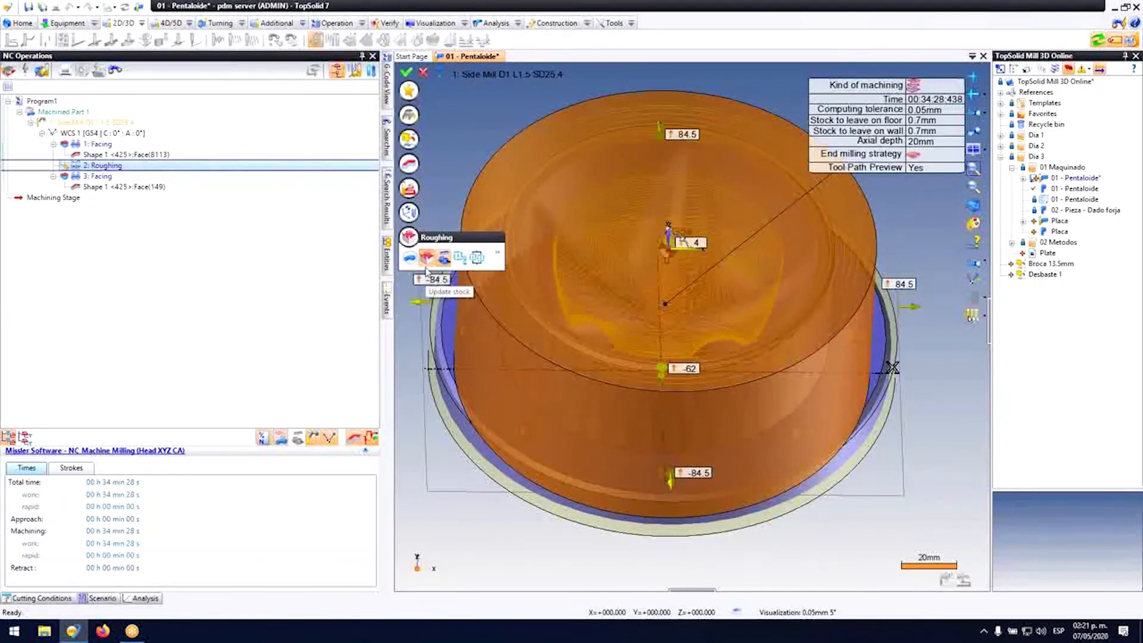
click(409, 74)
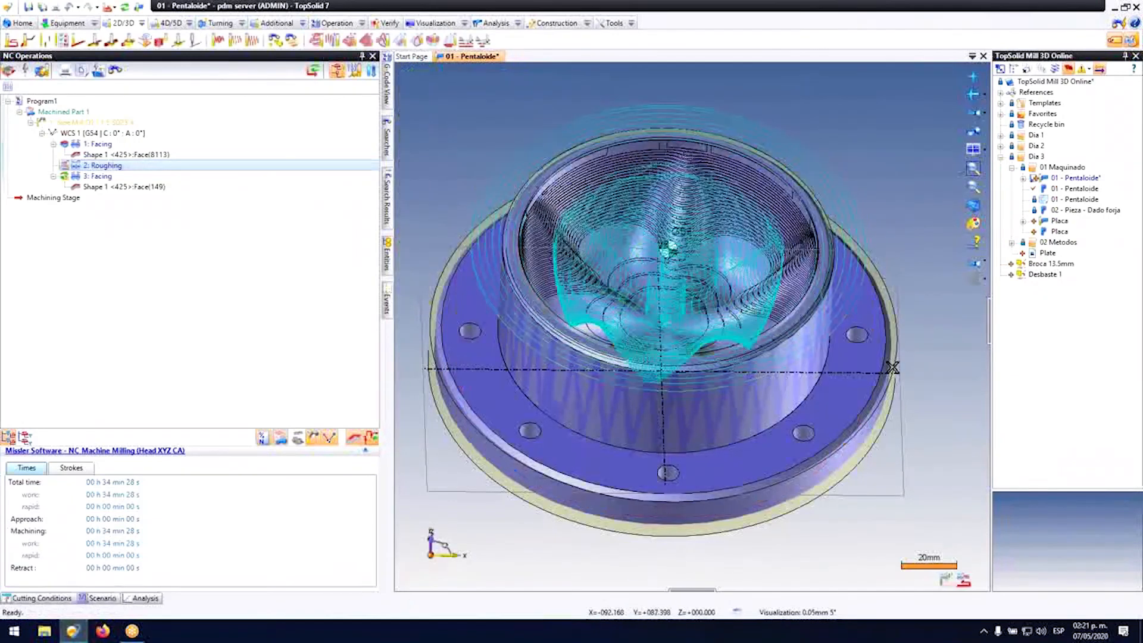
Step: Inspect the reordered toolpaths on the cup and update the out-of-date rim facing operation
scroll(798, 180, up, 3)
click(913, 203)
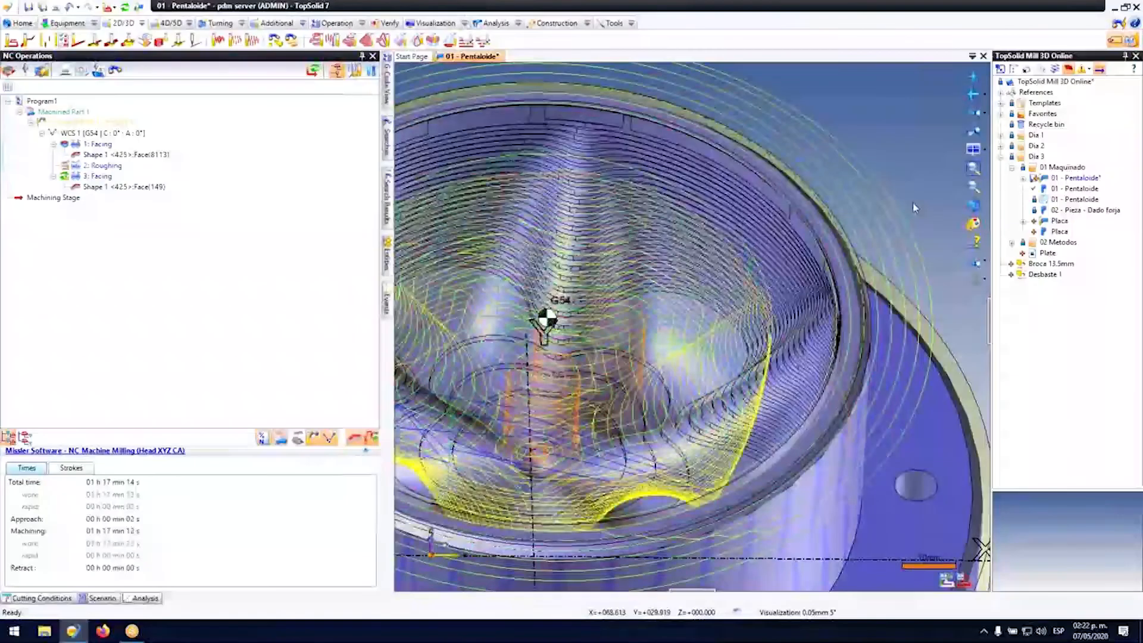
scroll(870, 179, down, 3)
click(78, 167)
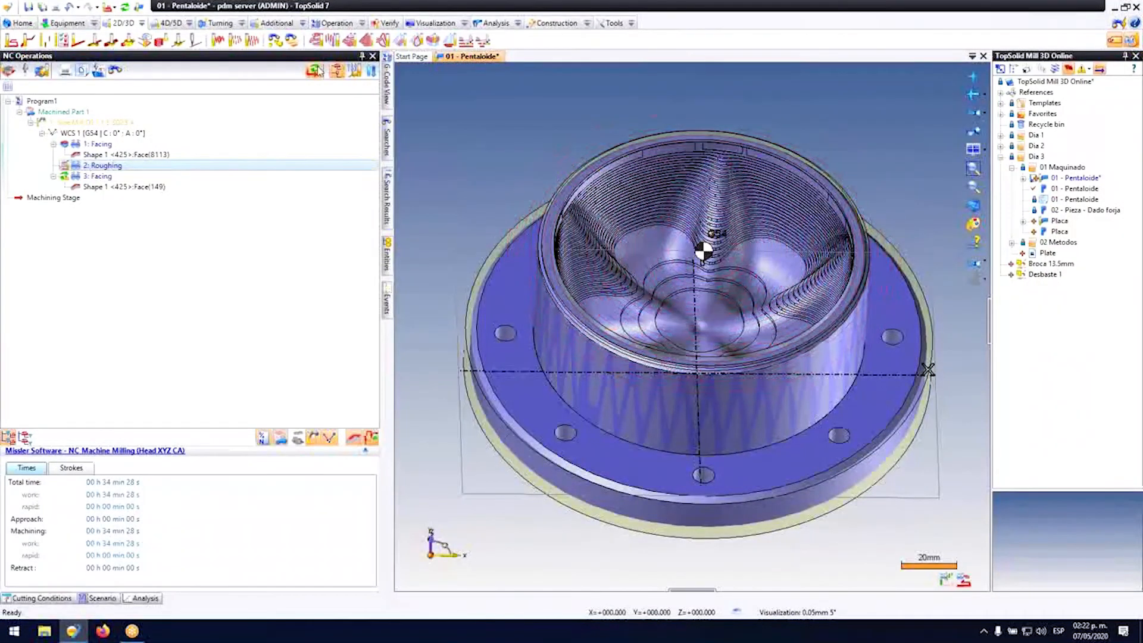
Step: Set the rim facing operation's step over to 75% and validate the operation
click(118, 178)
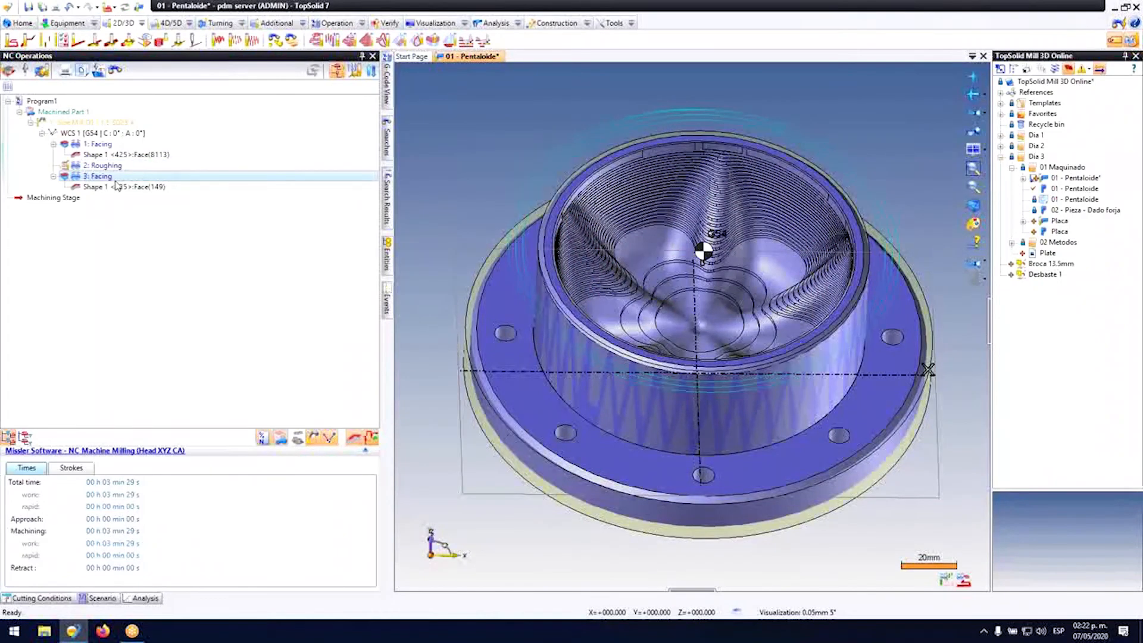
double_click(98, 177)
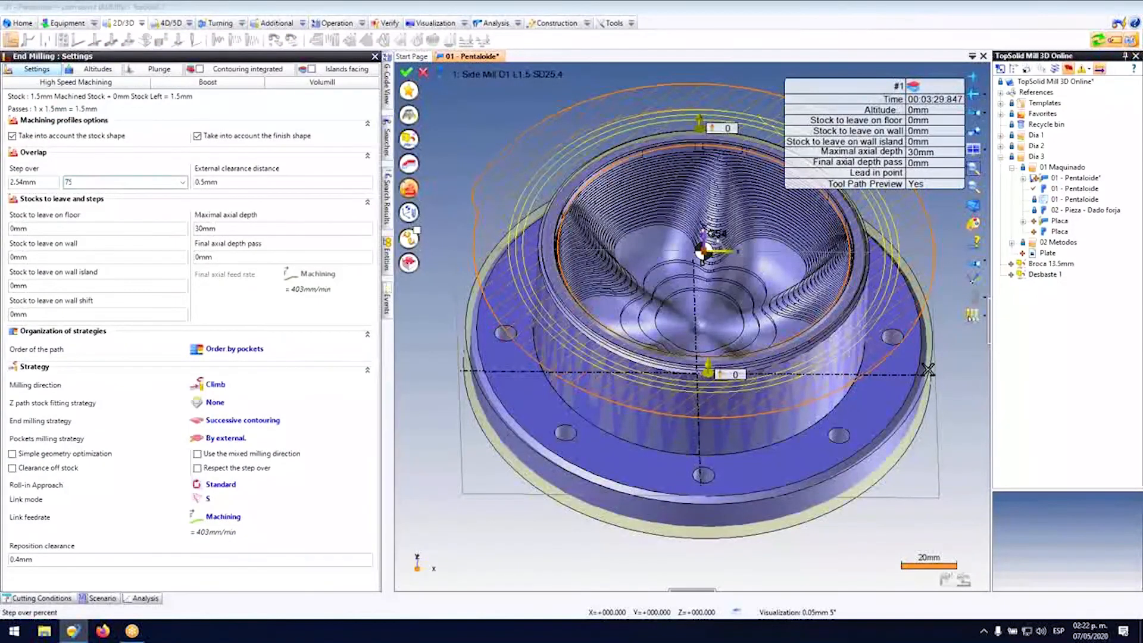
click(271, 179)
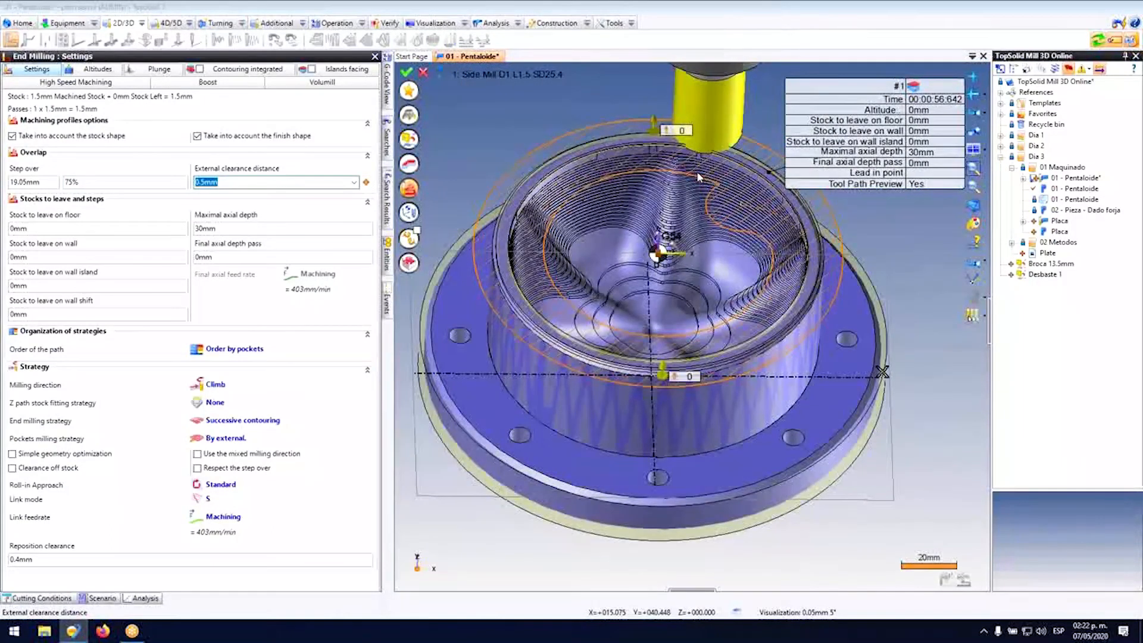
click(406, 71)
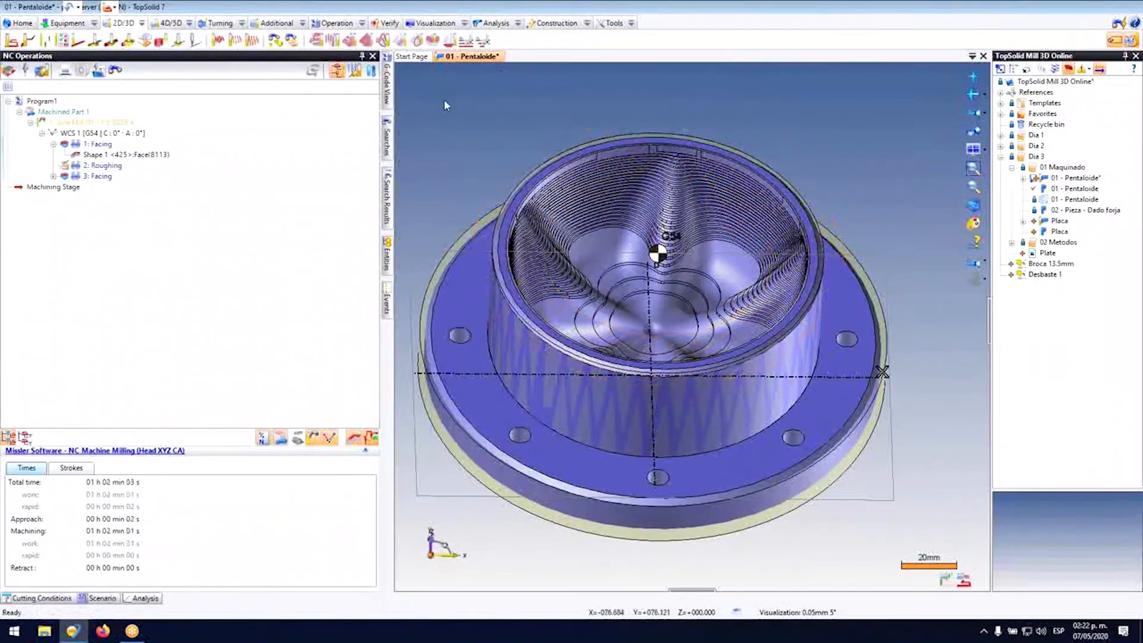
scroll(518, 280, up, 4)
scroll(522, 279, down, 5)
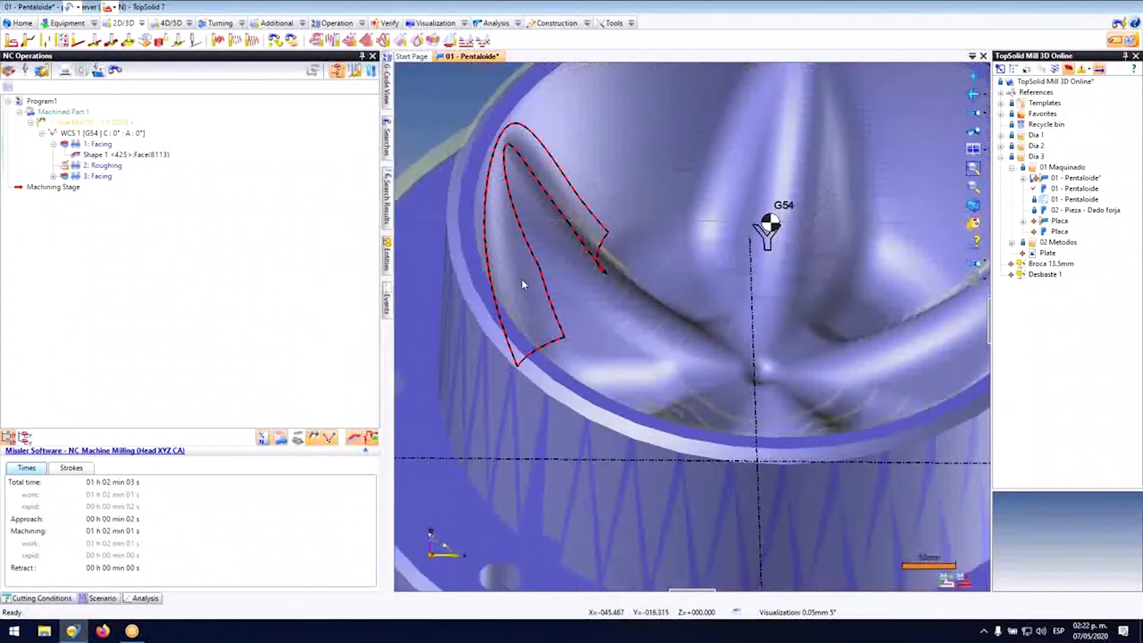
Step: Duplicate the cup roughing operation and place the copy after the rim facing in the operations list
click(94, 167)
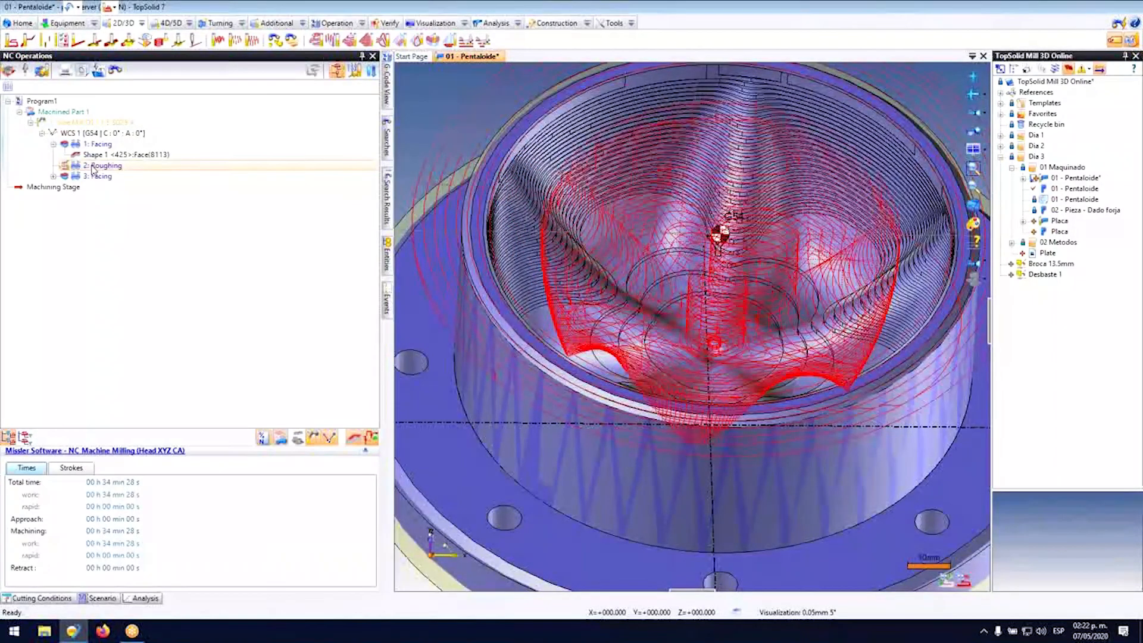
key(ctrl+v)
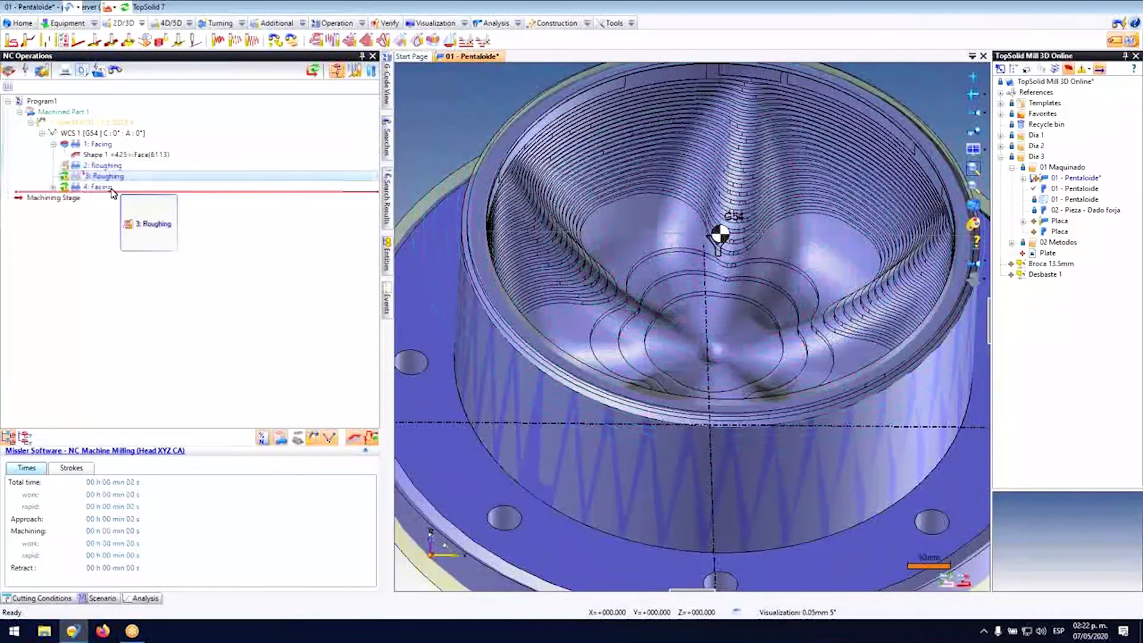
drag(102, 187, 107, 192)
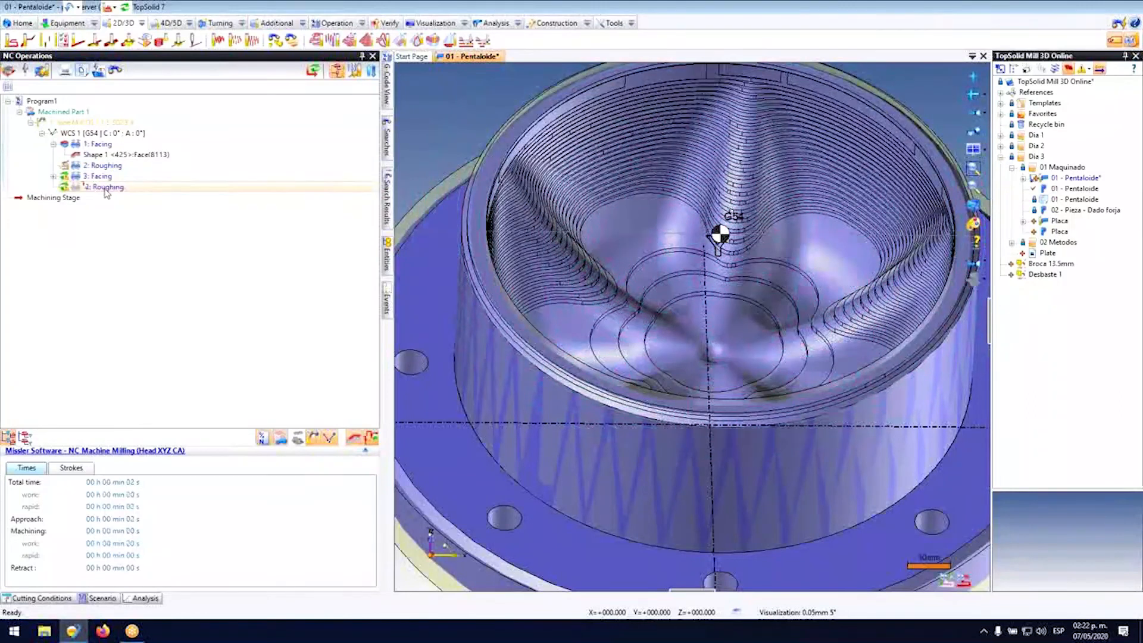
Step: Assign the copied roughing a new 5/16 in side mill with 35 mm cutting length in pocket 3, reloading the cutting conditions
double_click(105, 188)
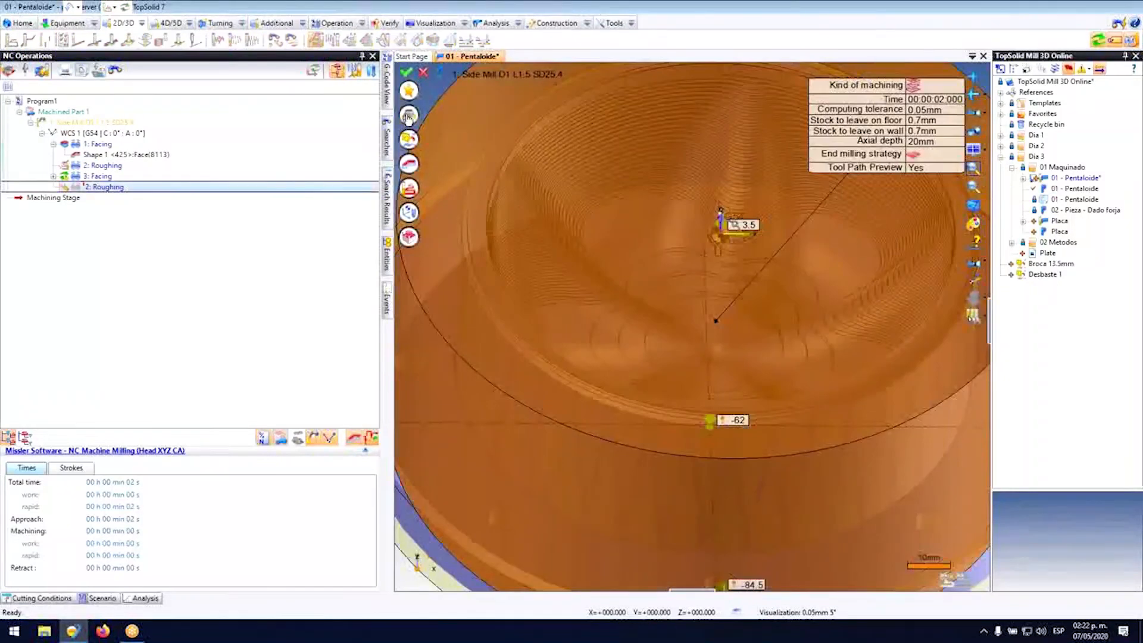
click(13, 213)
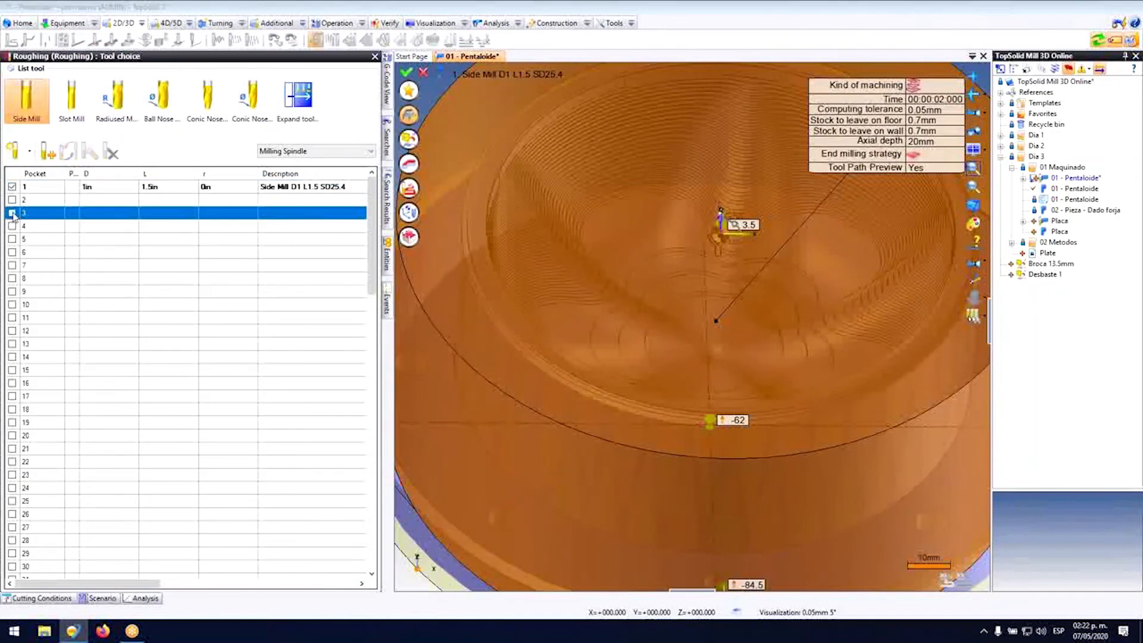
double_click(28, 106)
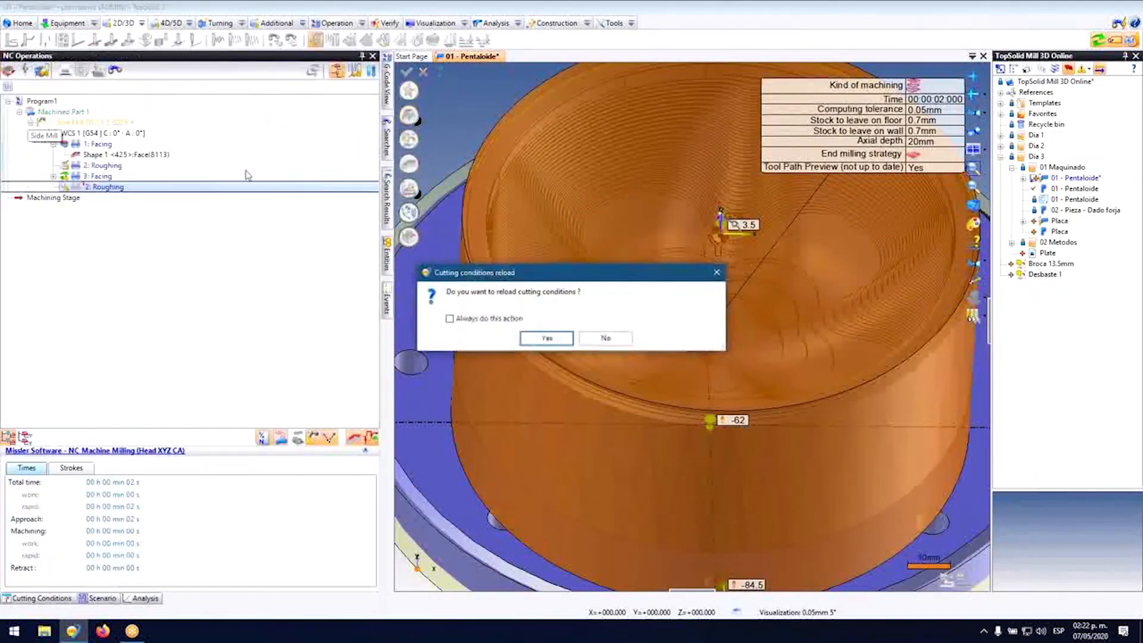
click(529, 341)
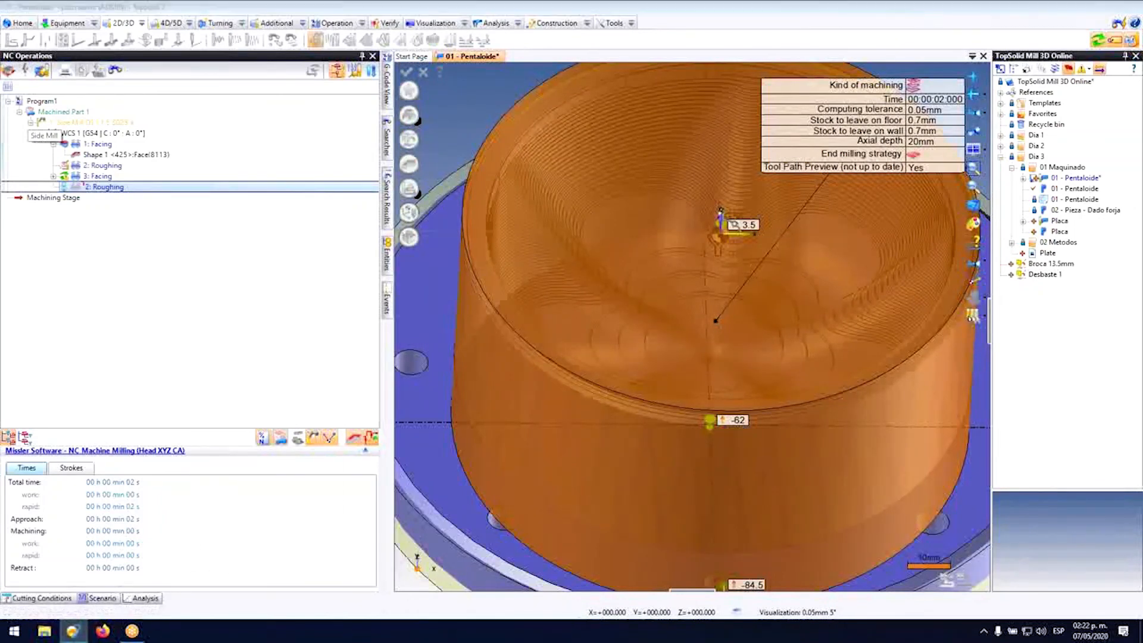
click(540, 332)
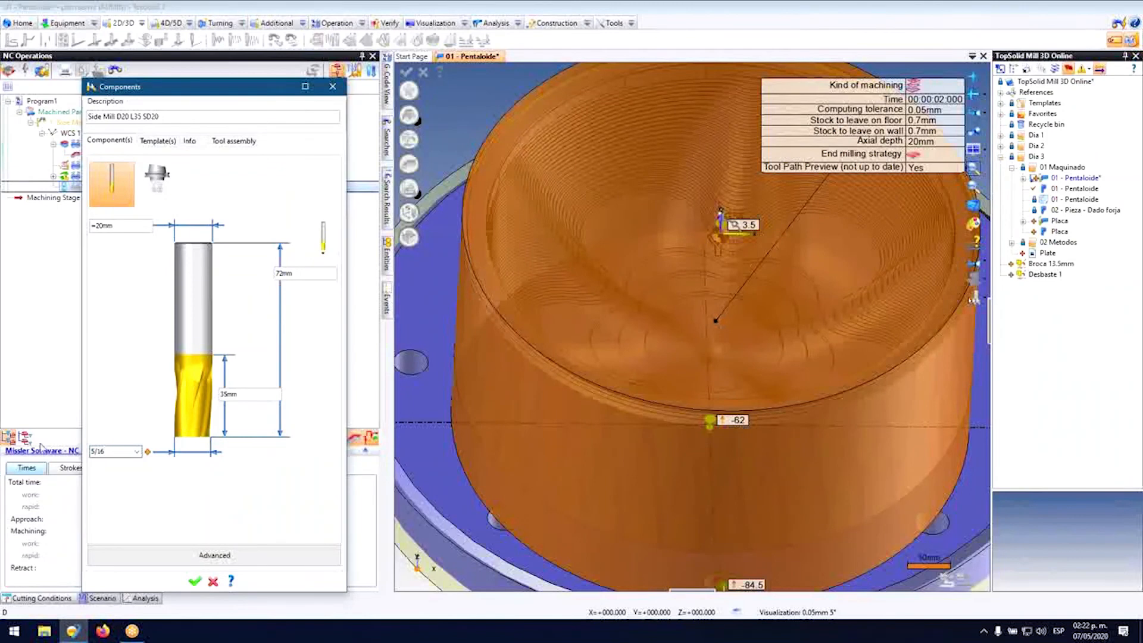
key(Tab)
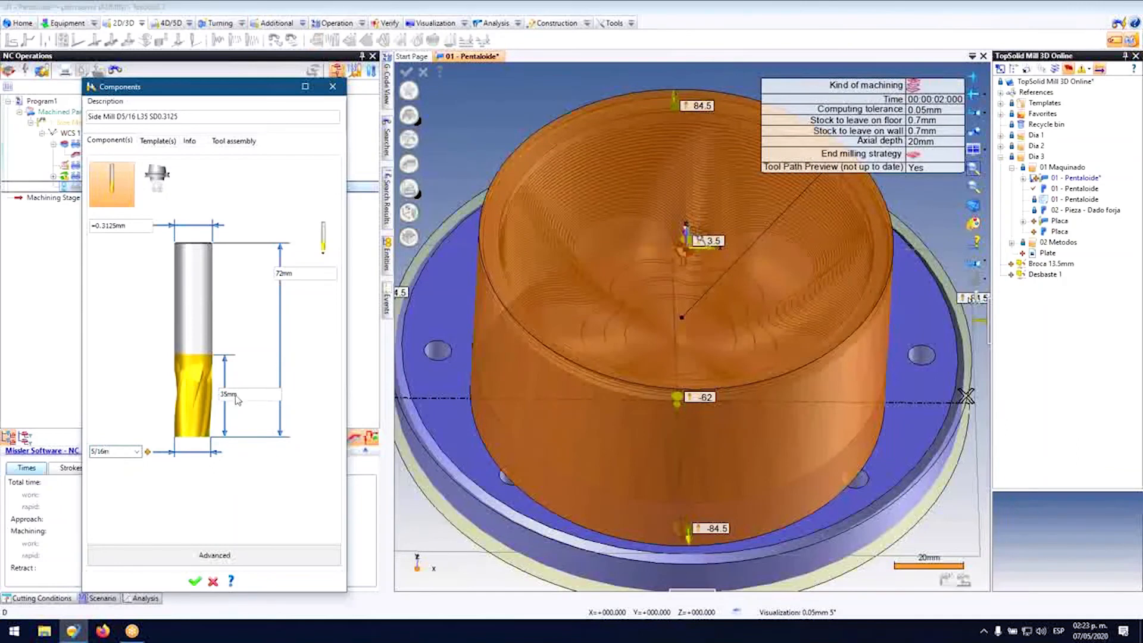
key(Tab)
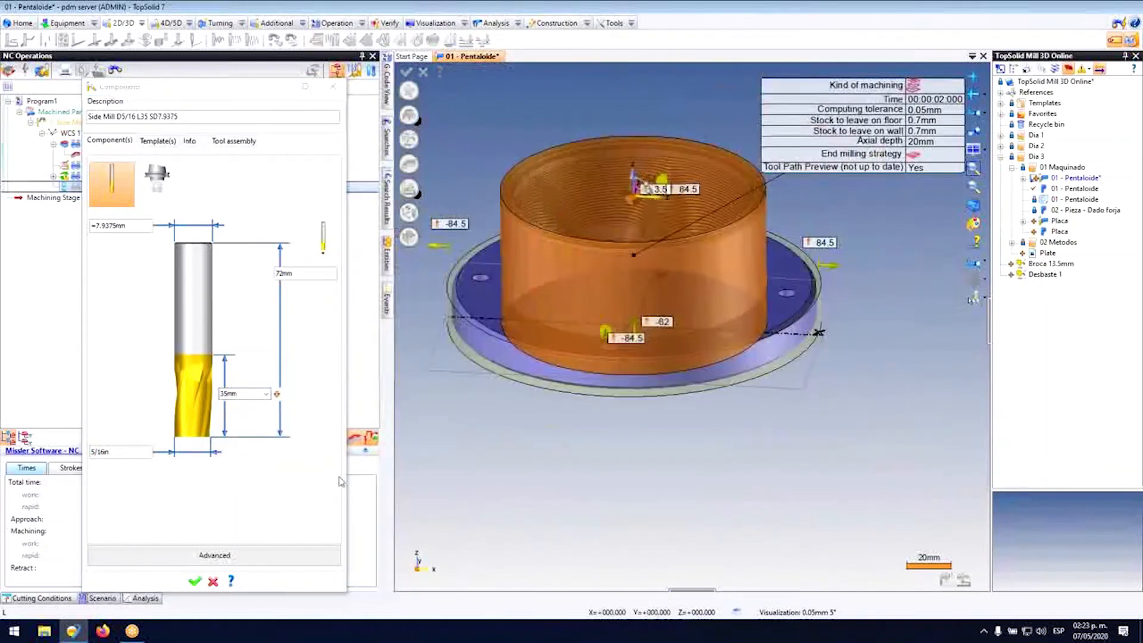
click(195, 580)
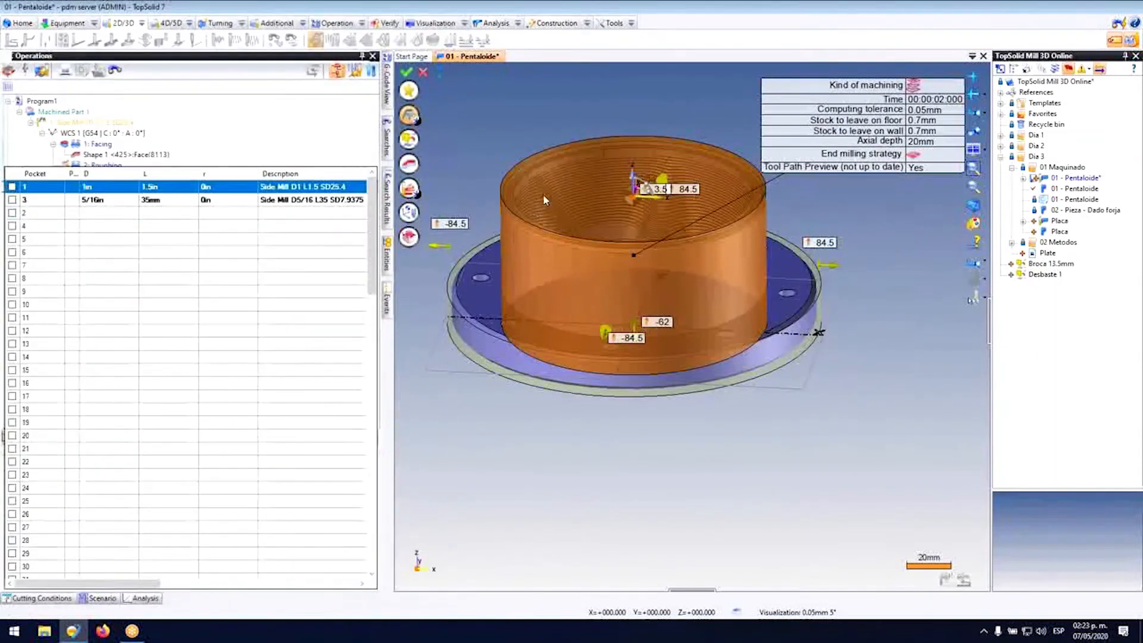
click(547, 338)
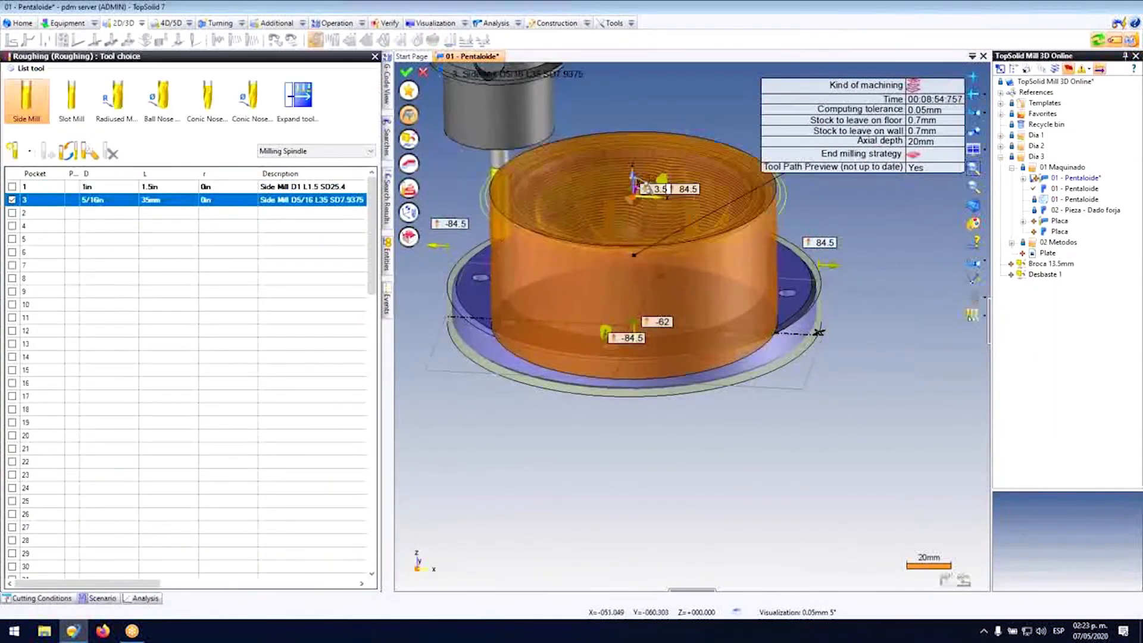
Step: Apply the COPPER high speed steel mill cutting conditions to the copied roughing, set 4000 rpm spindle rate and Jet coolant, and validate
click(408, 141)
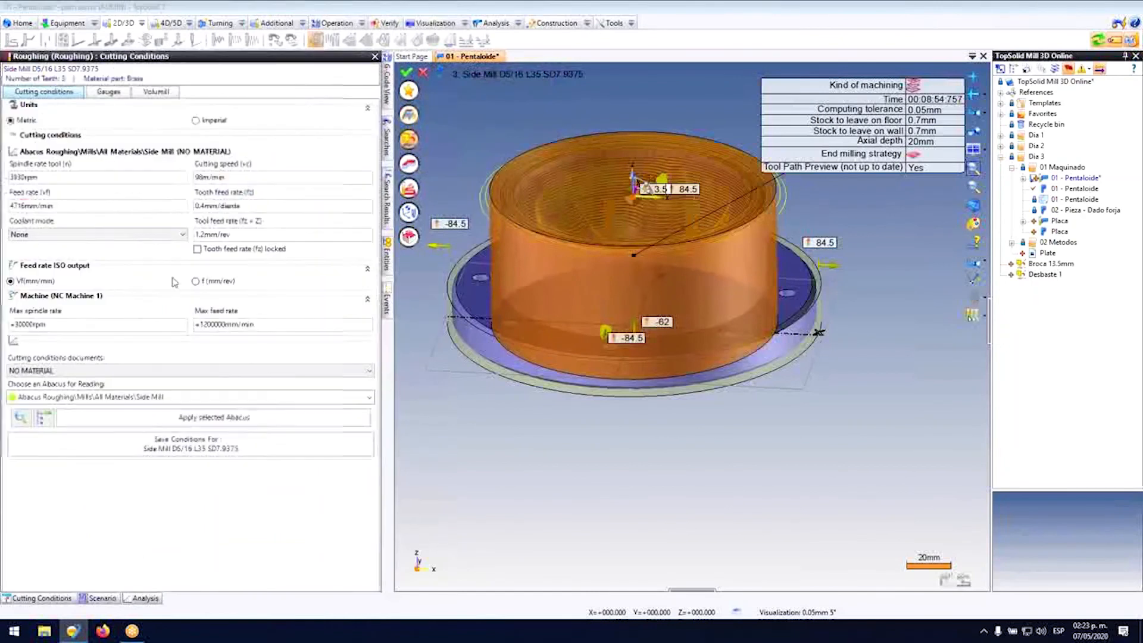
click(142, 372)
click(89, 393)
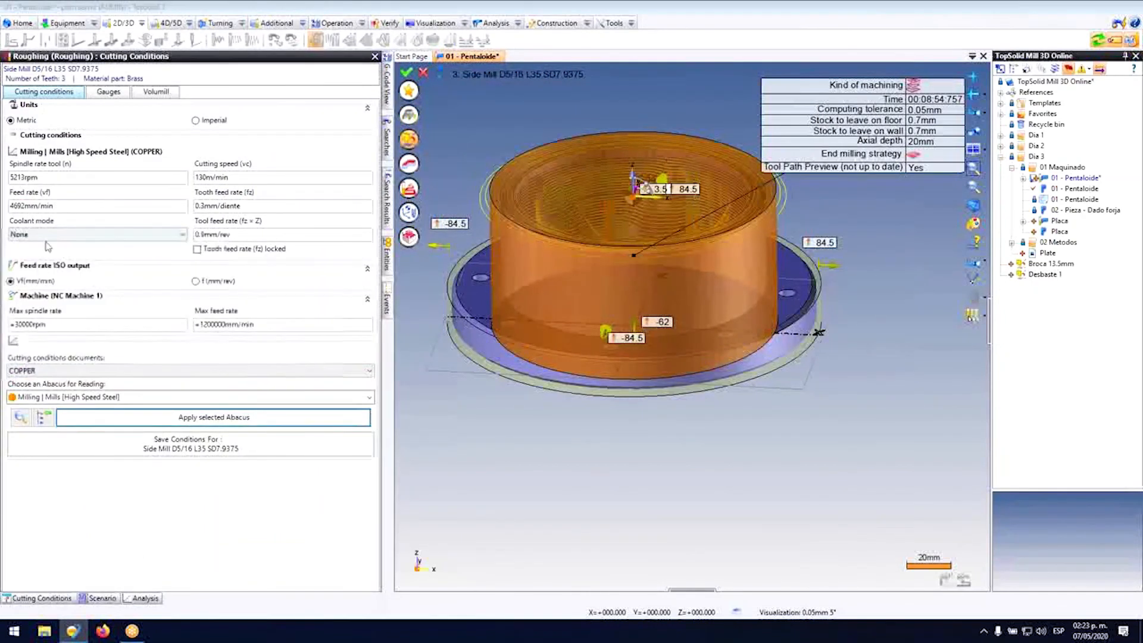
click(23, 177)
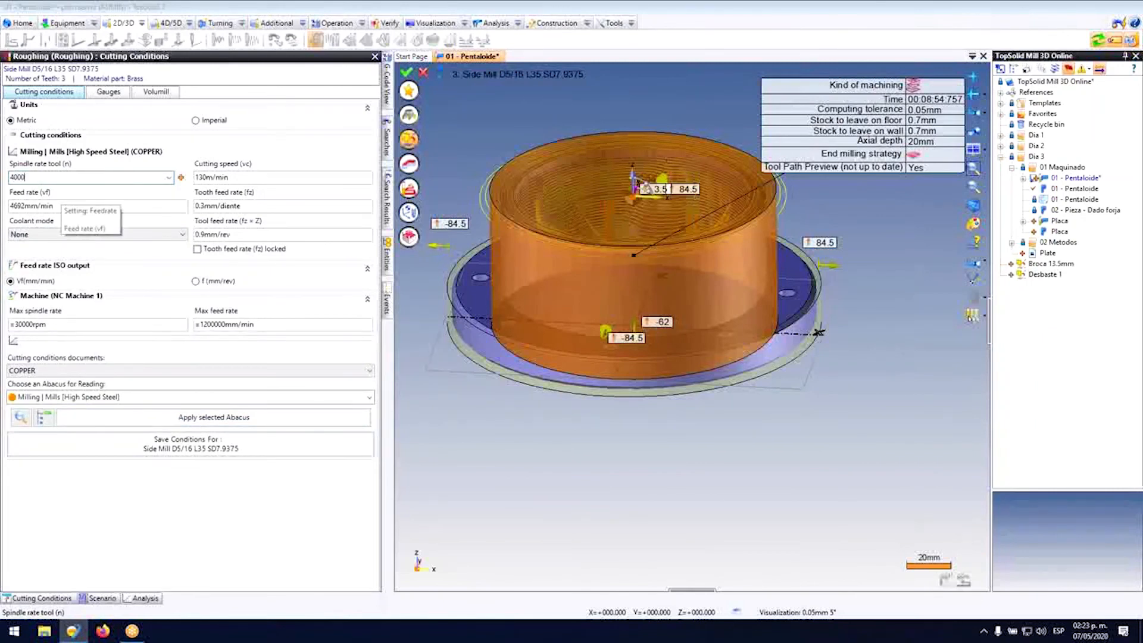
click(76, 206)
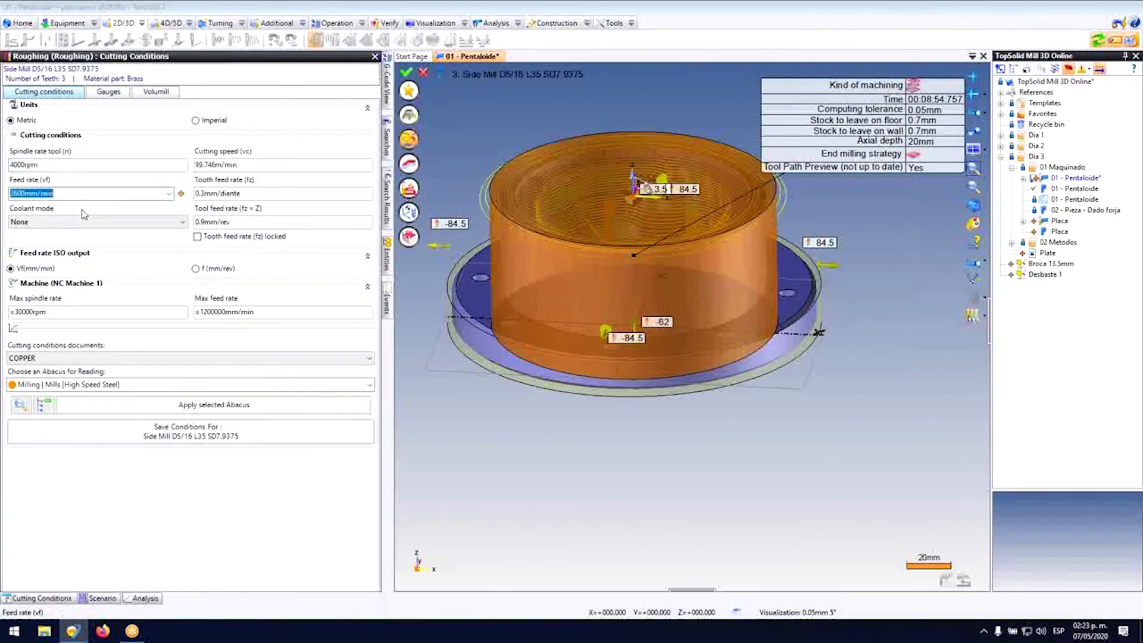
click(68, 221)
click(65, 253)
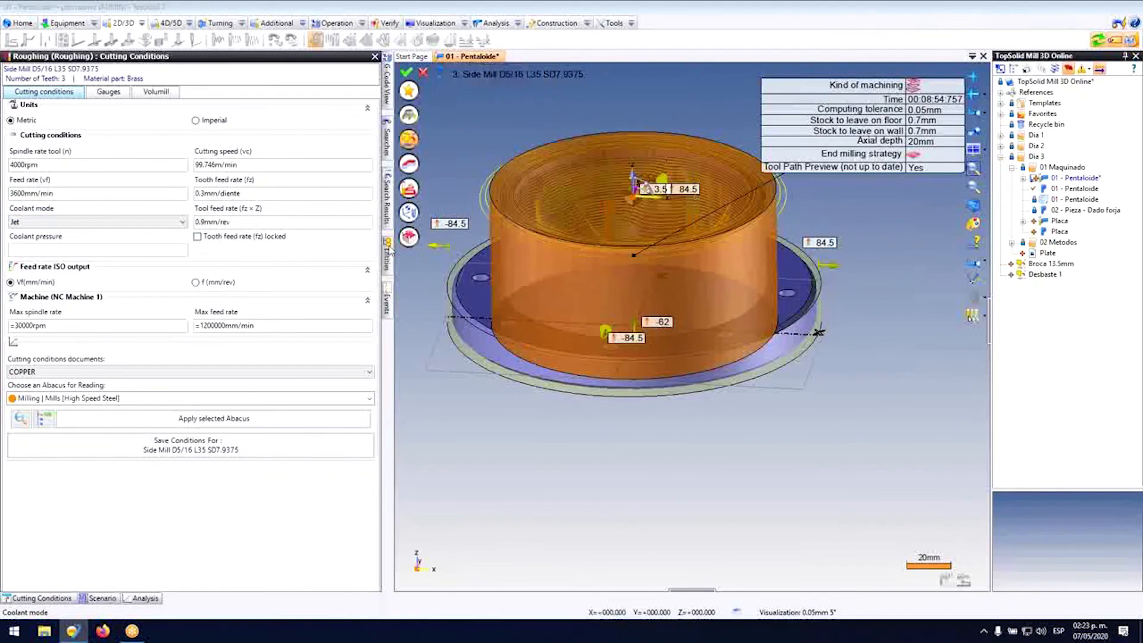
middle_drag(509, 247, 499, 299)
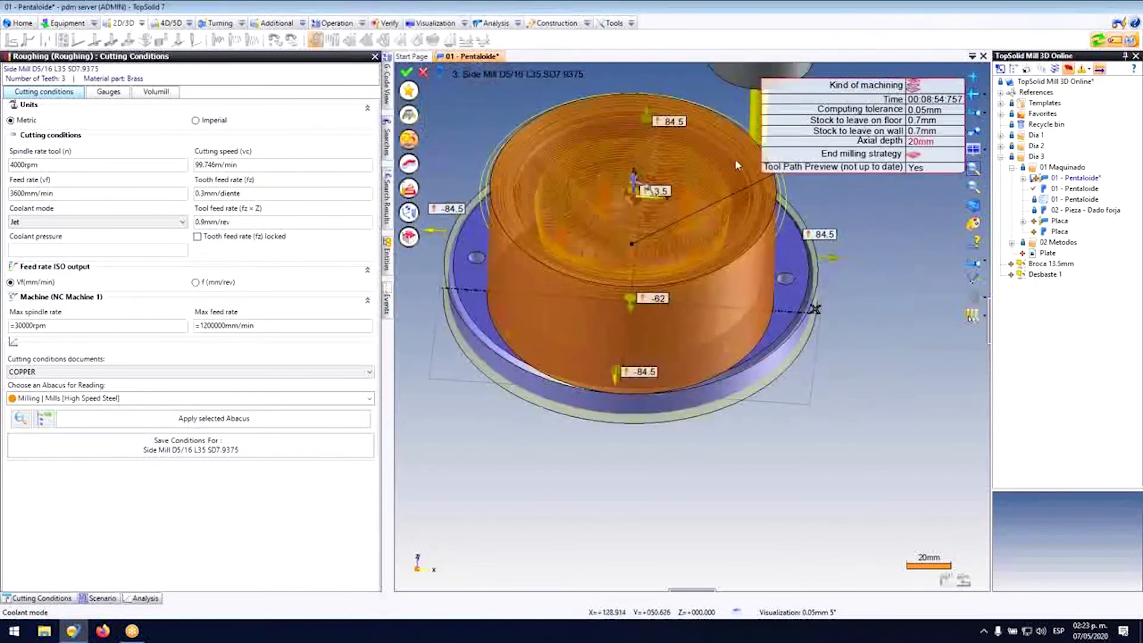
click(407, 74)
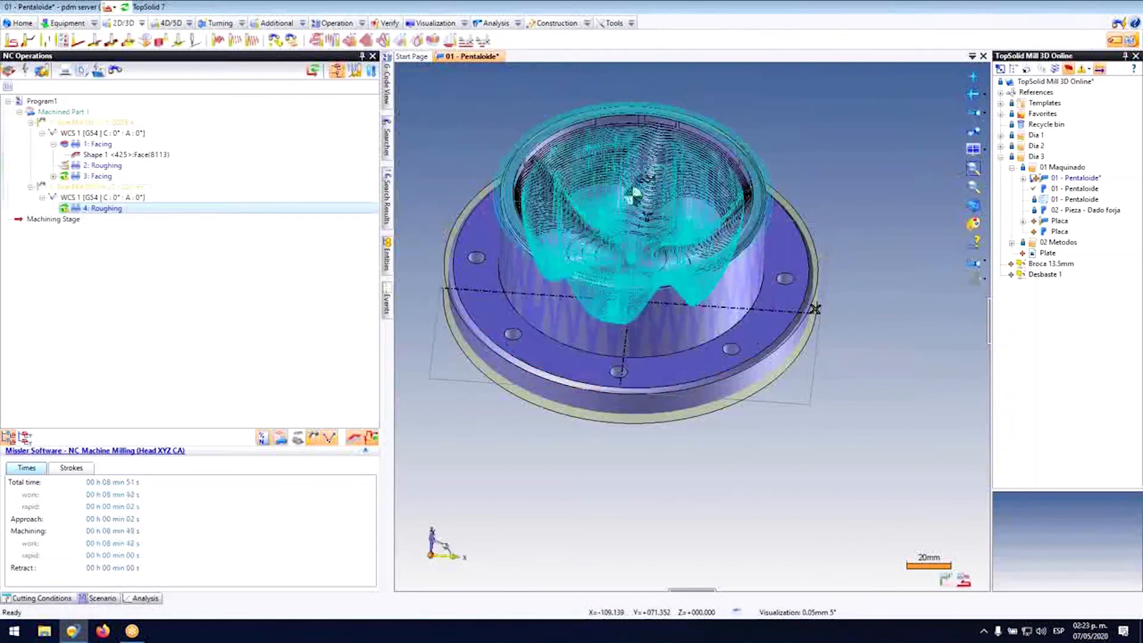
Step: Update the 5/16 in roughing operation and inspect the remaining stock inside the cup and around the rim
click(509, 81)
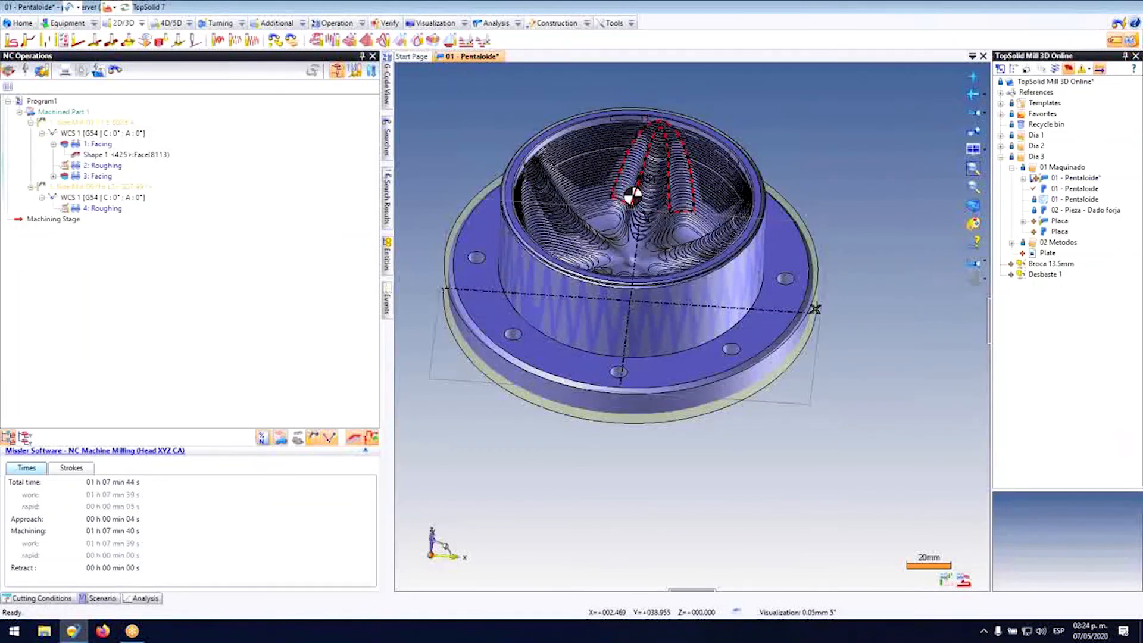
scroll(648, 138, up, 3)
middle_drag(606, 183, 608, 227)
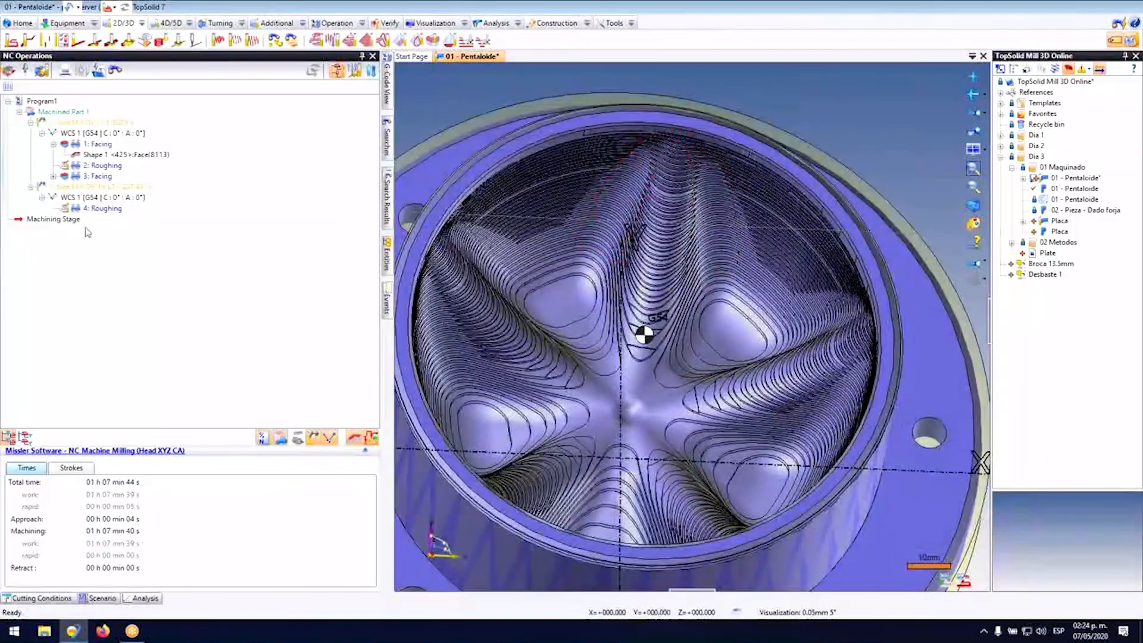
mouse_move(94, 212)
middle_drag(580, 307, 560, 260)
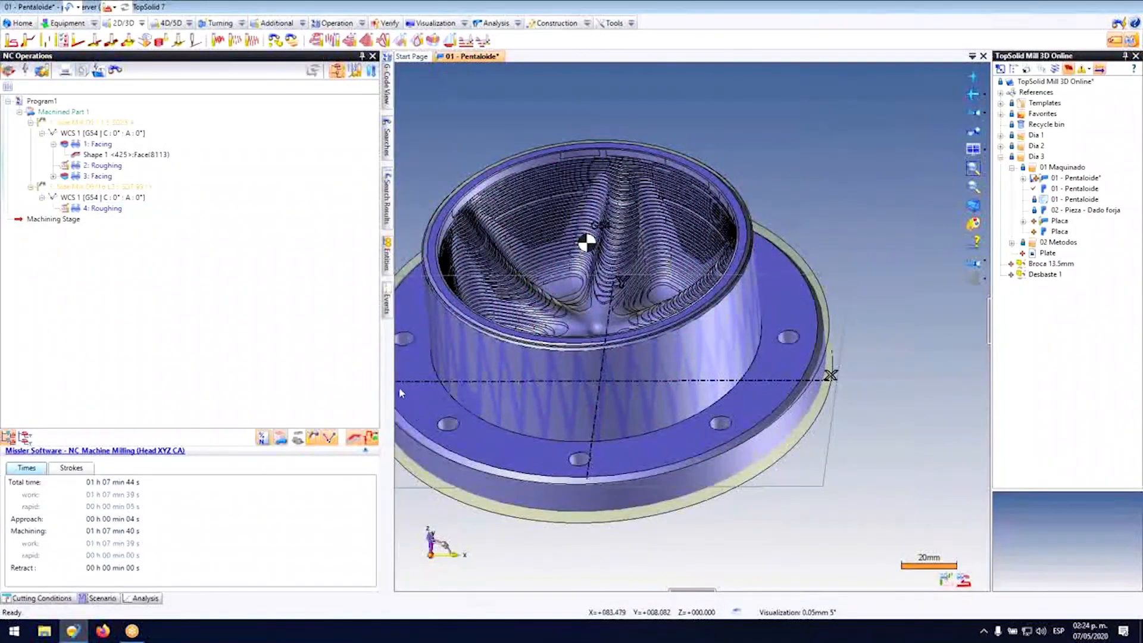
scroll(456, 293, up, 2)
scroll(455, 293, up, 3)
middle_drag(485, 284, 492, 262)
scroll(491, 262, down, 3)
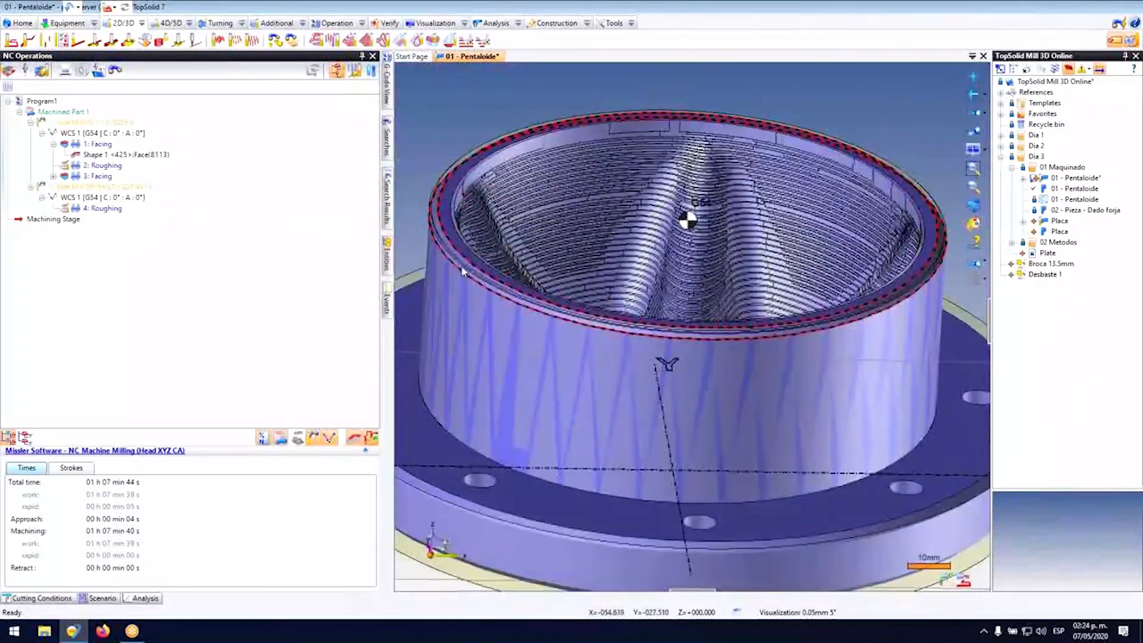
Step: Create a chamfer milling operation on the cup rim's outer chamfer face with a new 8 mm, 90° spotting drill in pocket 10
right_click(457, 238)
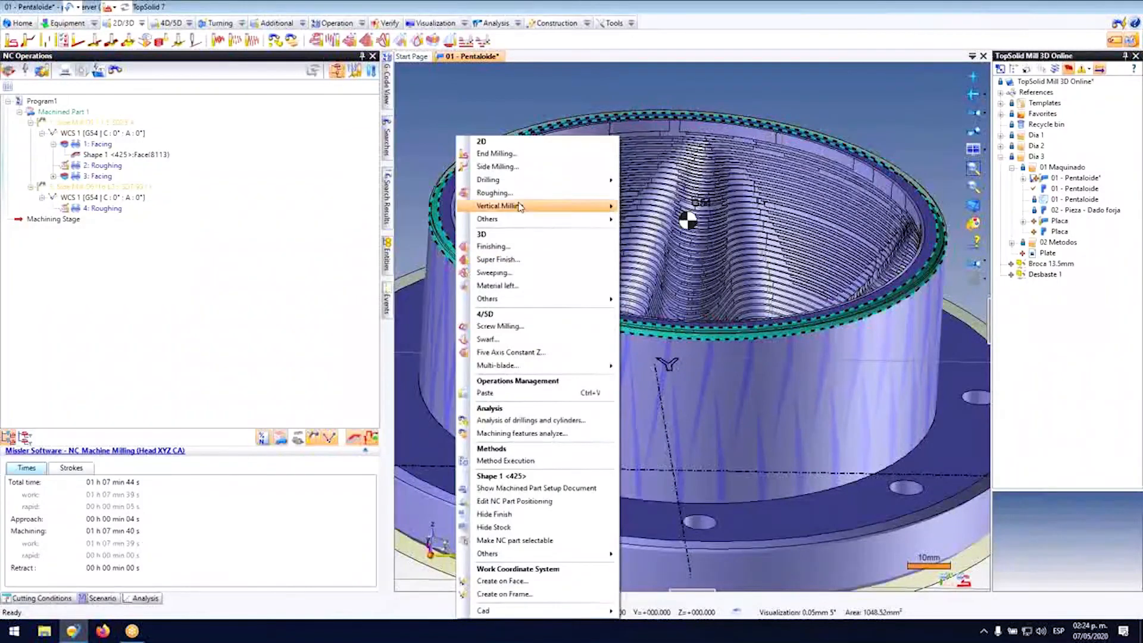
mouse_move(548, 228)
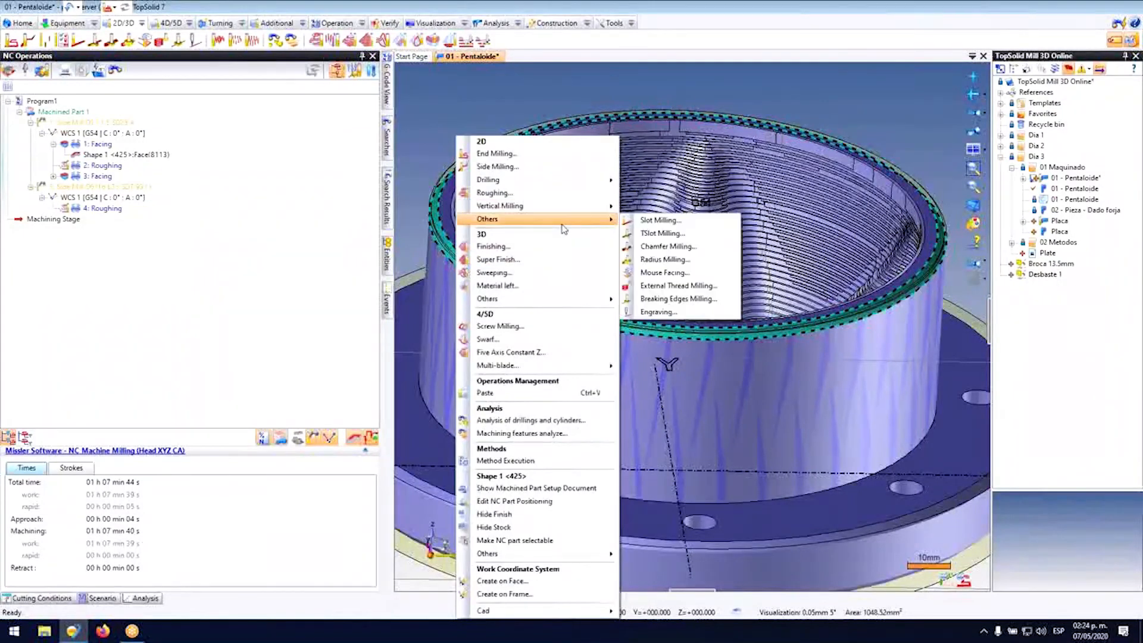
click(667, 246)
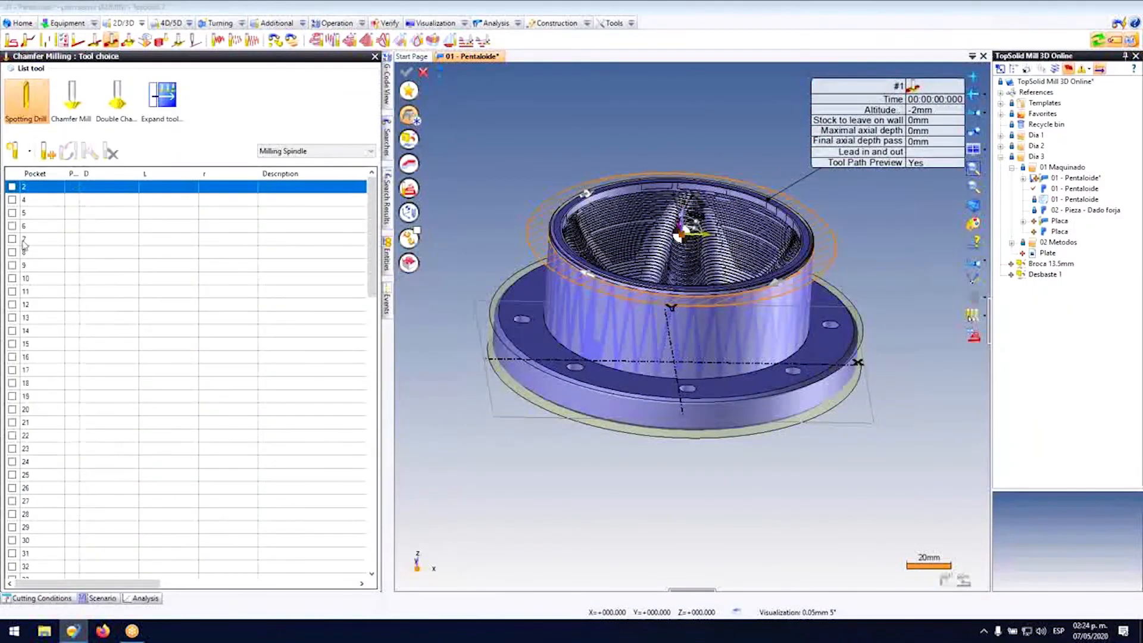
click(19, 279)
click(18, 106)
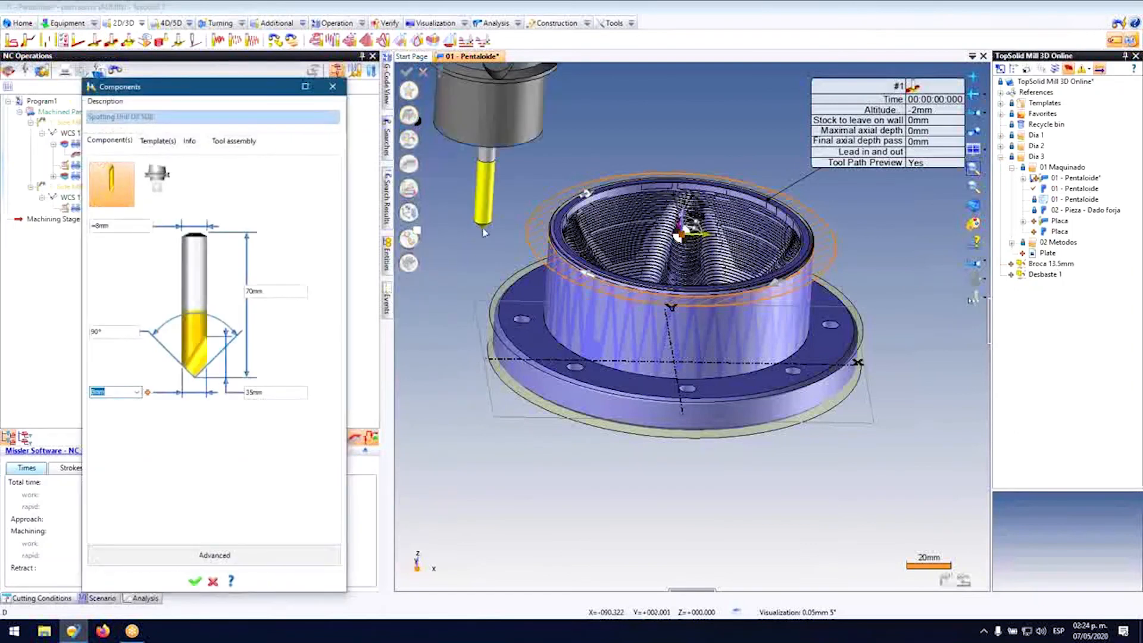
key(Return)
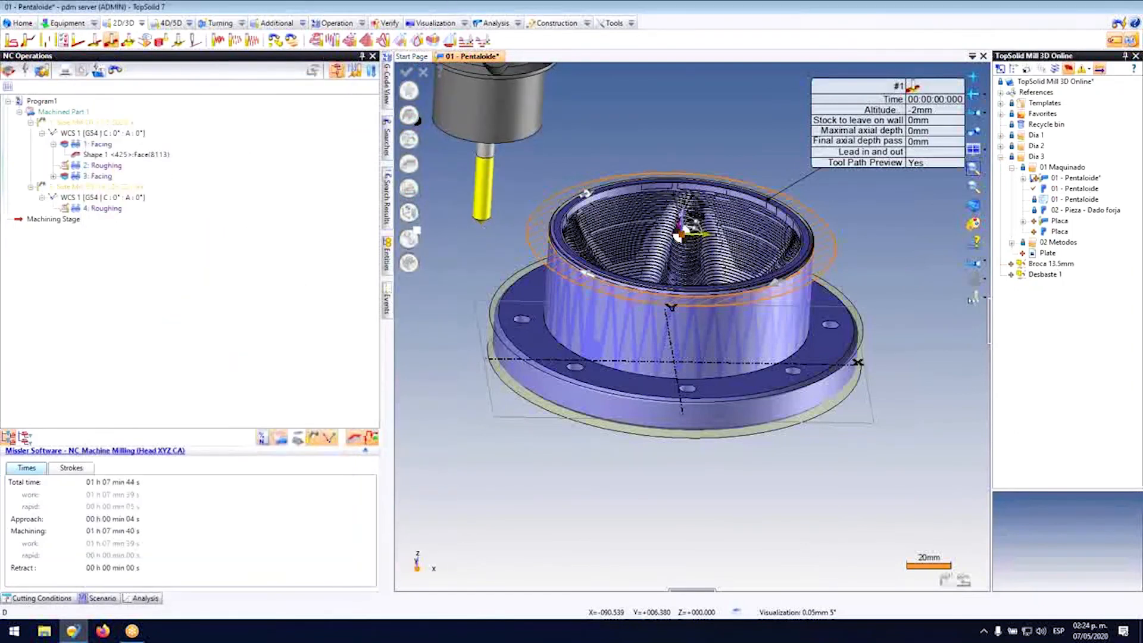
key(Return)
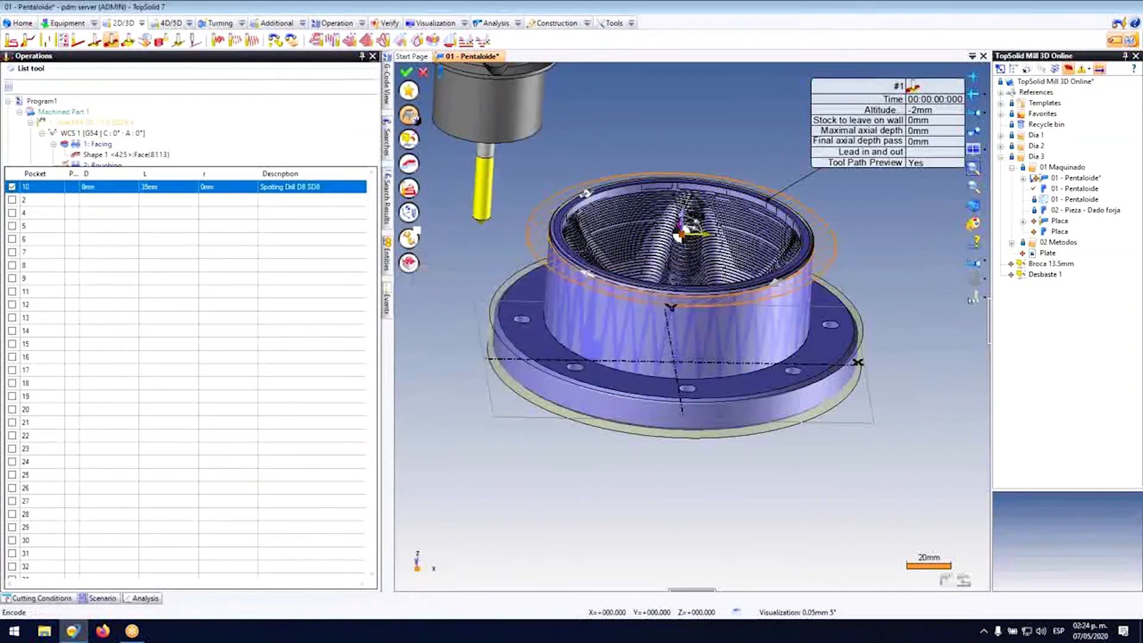
Step: Set the chamfer milling's compensation method to Shifted and disable the use of compensation code
click(409, 188)
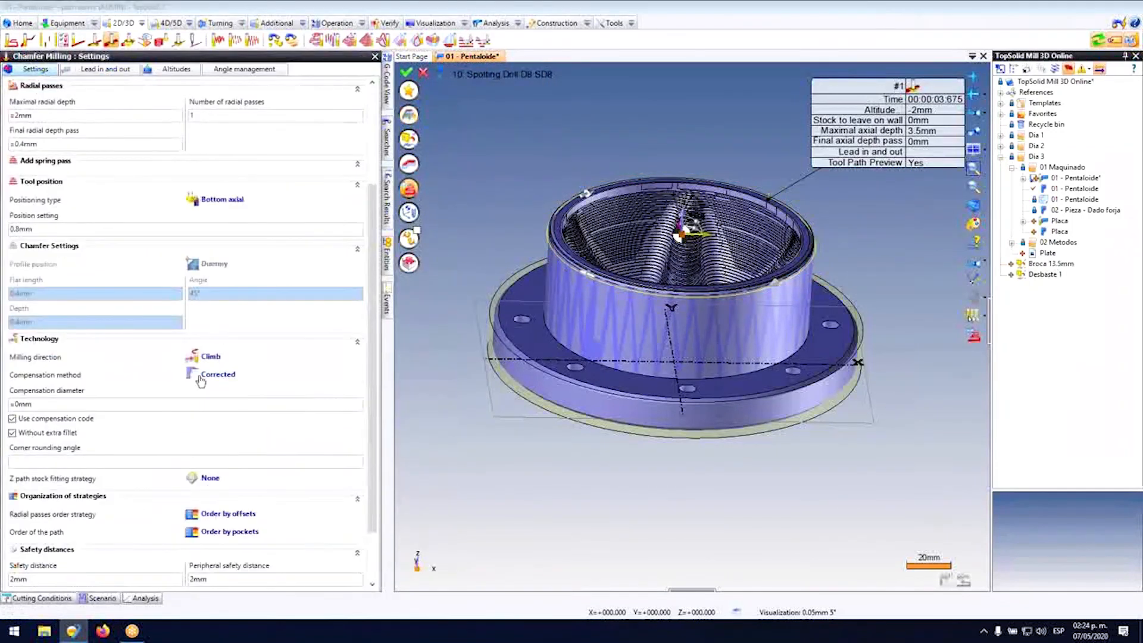
click(199, 375)
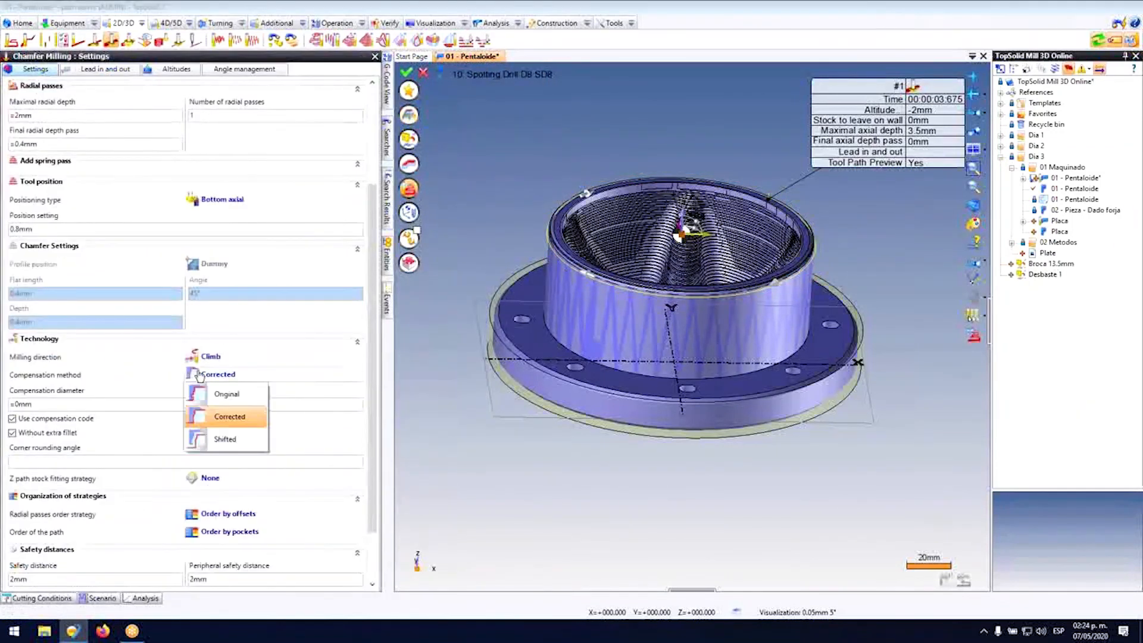
click(225, 439)
click(24, 420)
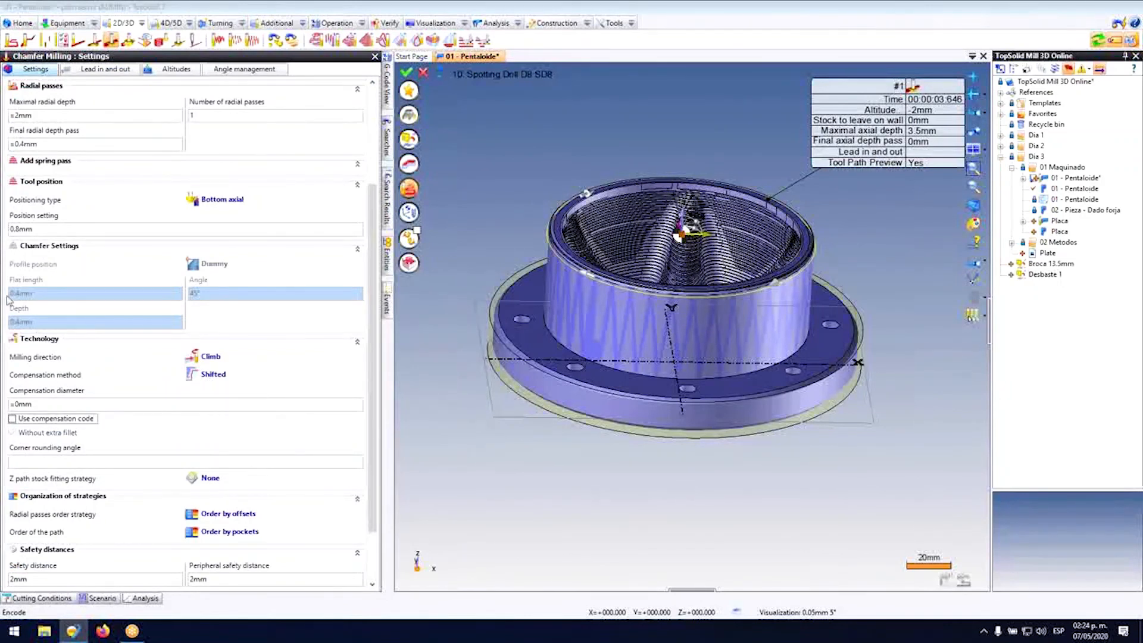
Step: Mark the Shifted compensation method and the compensation code option with arrows on a screen capture, and discard the capture
key(Print)
drag(1, 343, 279, 448)
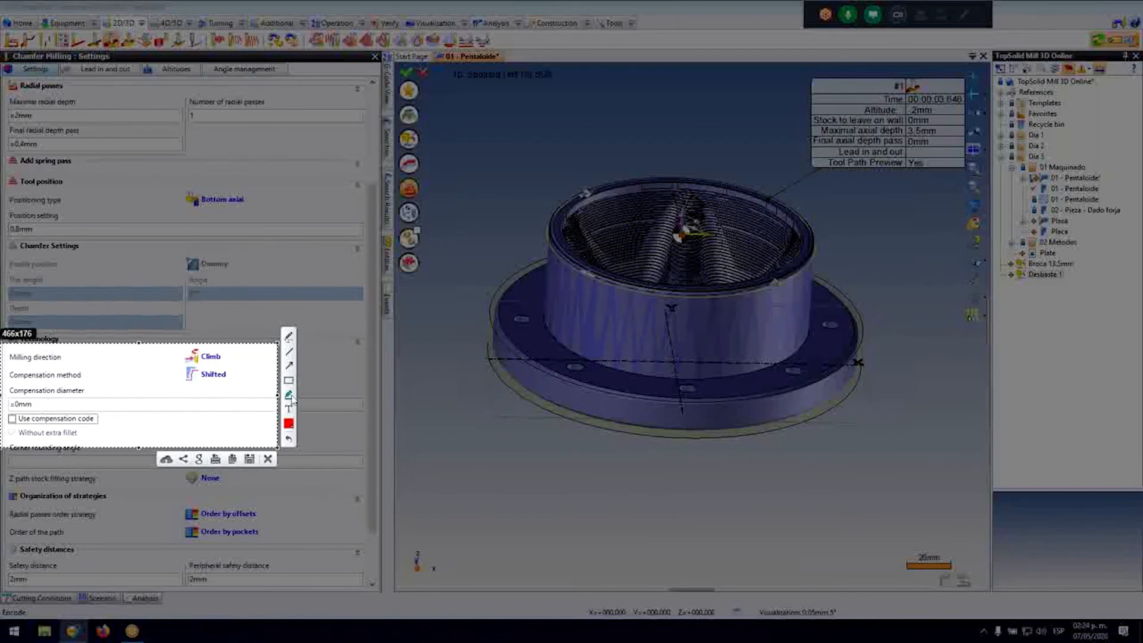
drag(2, 414, 103, 426)
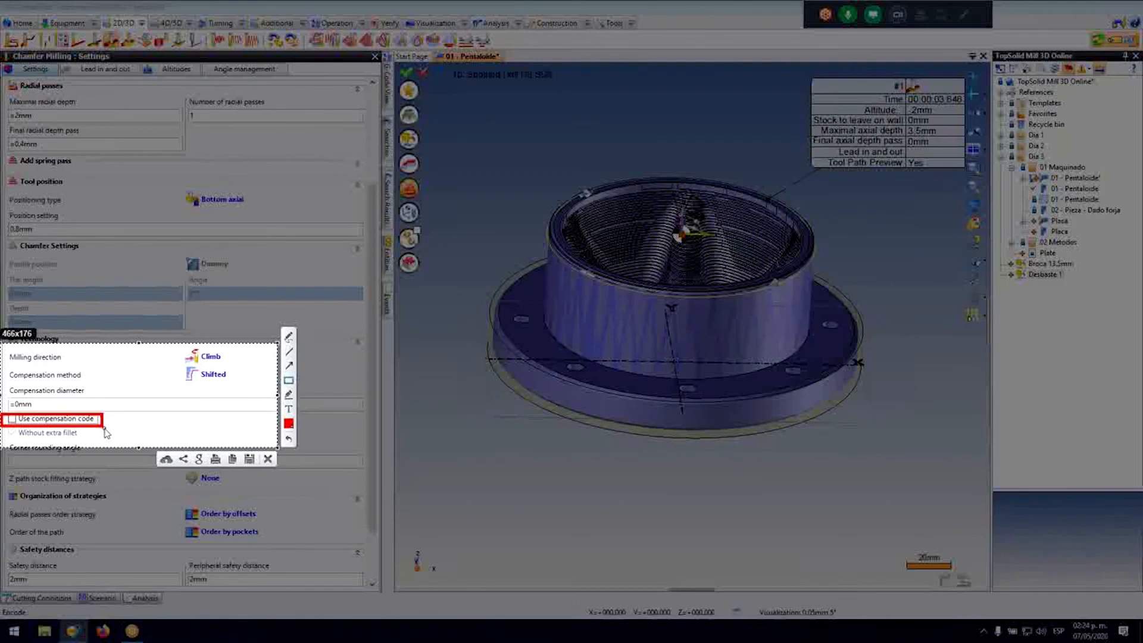
key(ctrl+z)
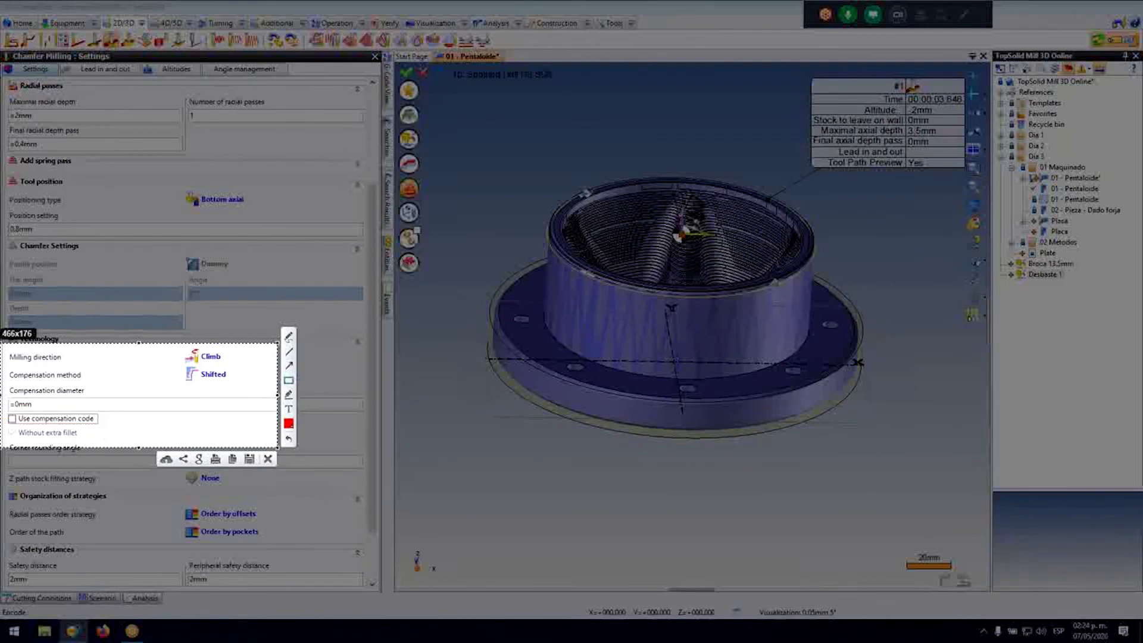
drag(253, 395, 202, 381)
drag(108, 434, 36, 424)
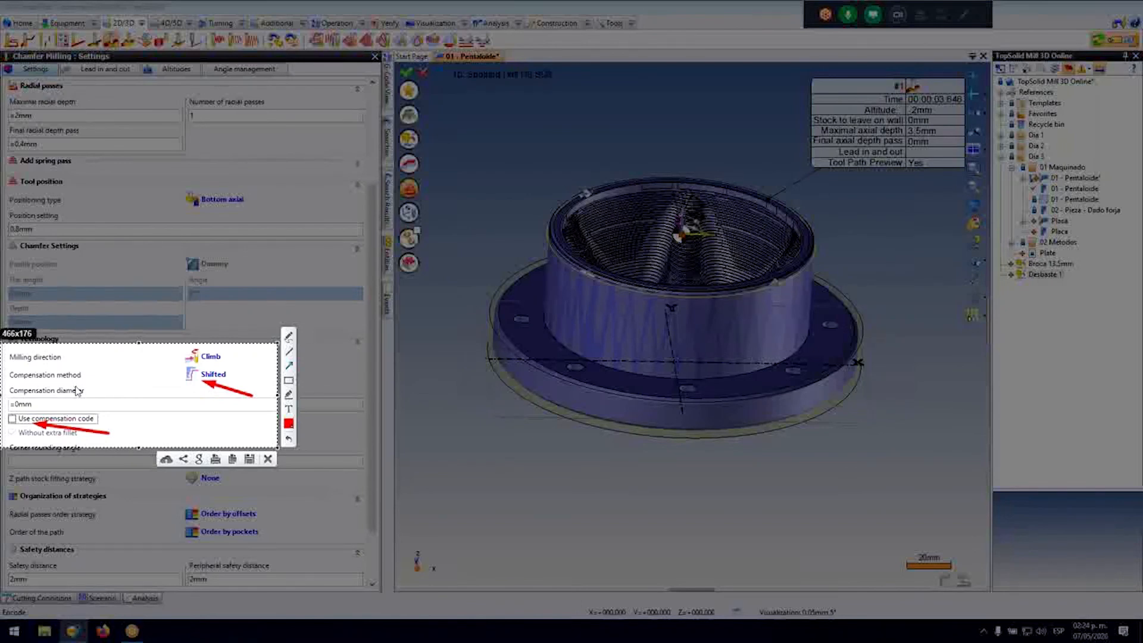
key(Escape)
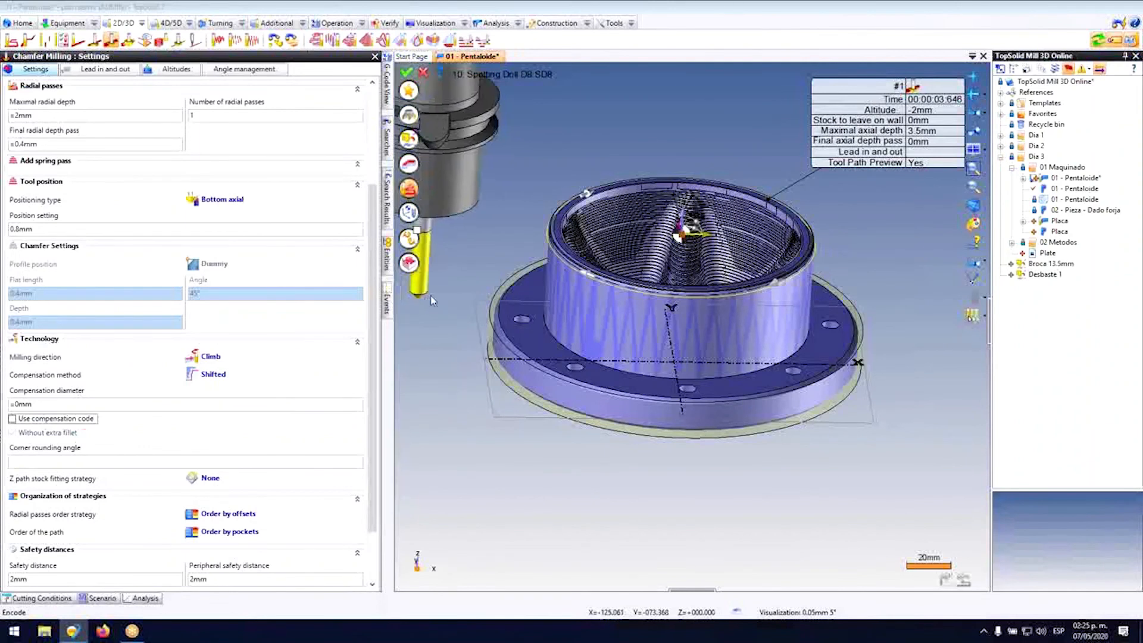
Step: Validate the chamfer milling operation and check it on the part's rim
scroll(611, 263, up, 5)
scroll(446, 297, down, 5)
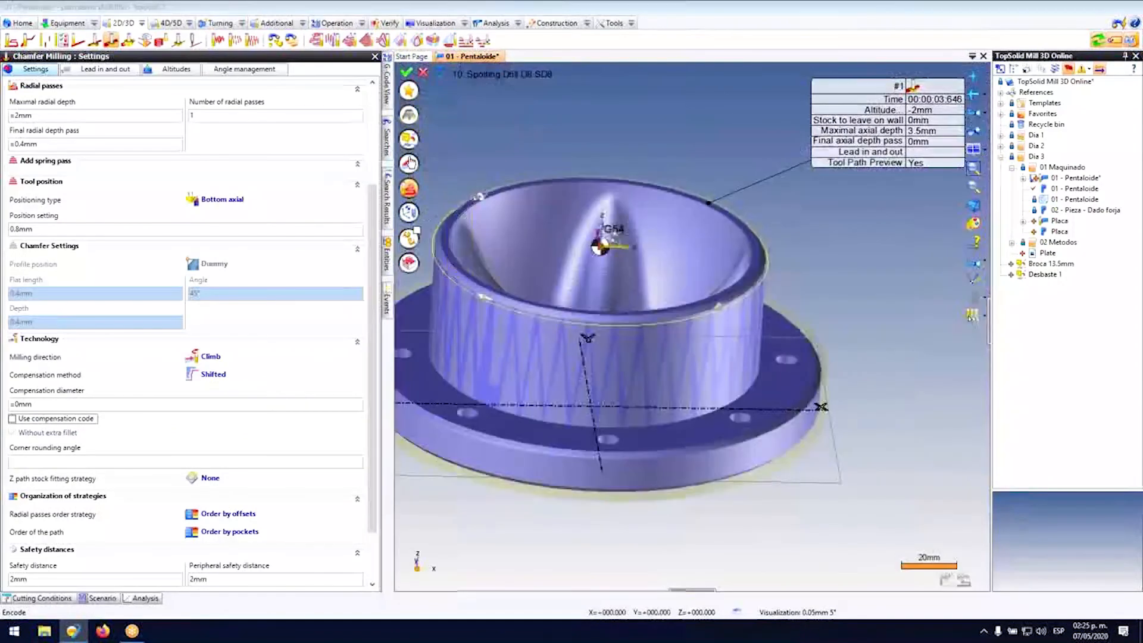
click(408, 73)
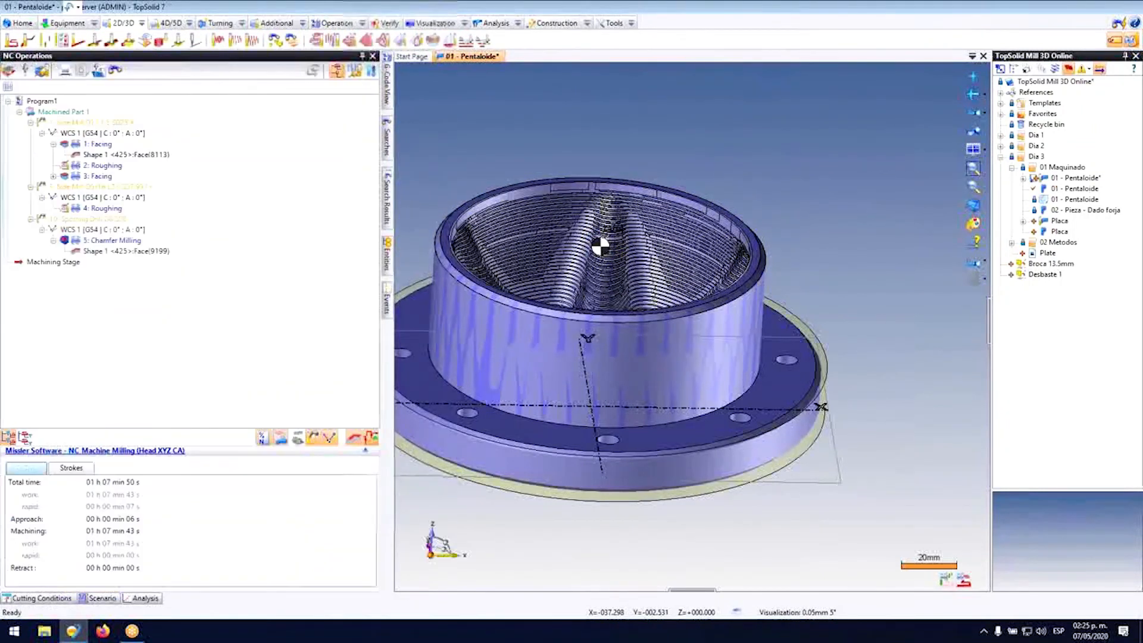
middle_drag(599, 229, 585, 240)
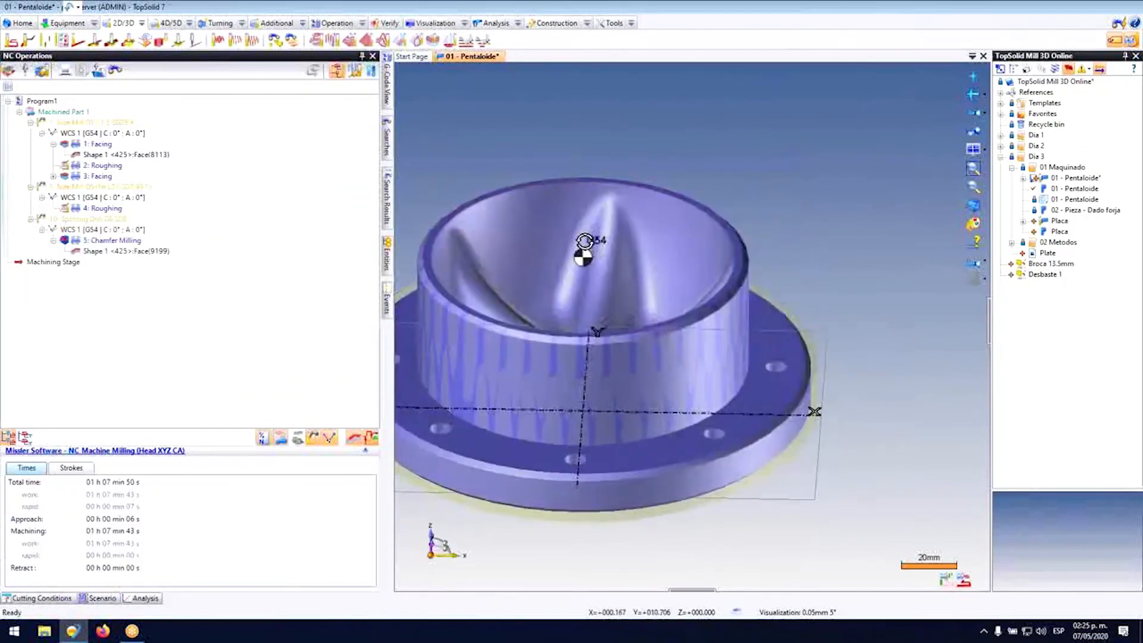
click(126, 240)
scroll(625, 197, down, 2)
click(628, 103)
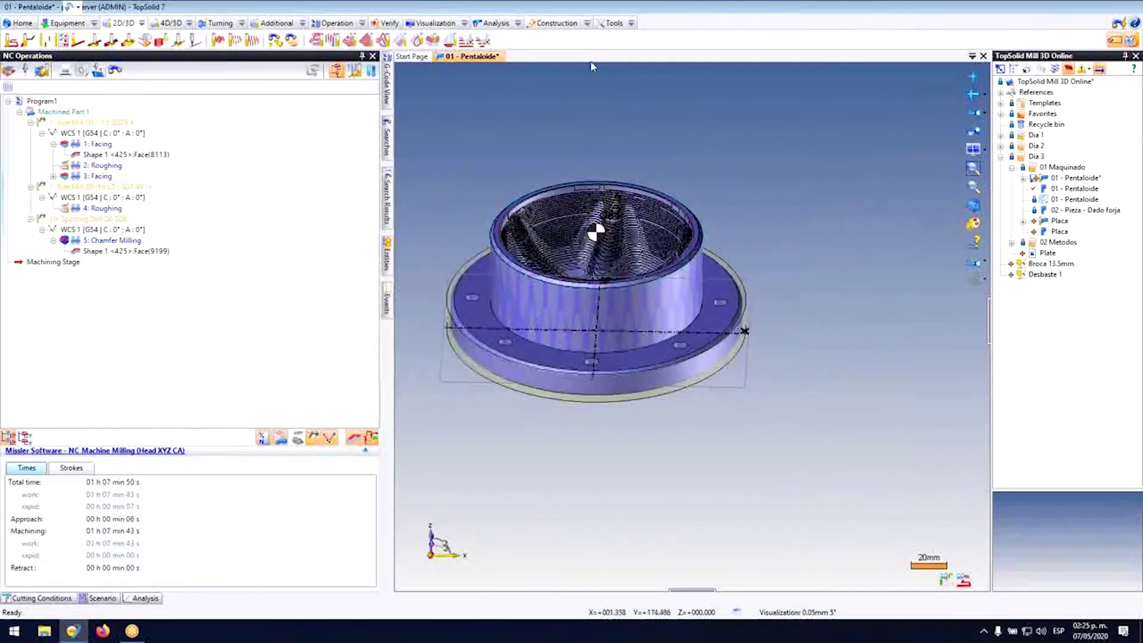
Step: Start a raster passes finishing operation on the machined part and create a ball nose mill in pocket 4, reloading the cutting conditions
click(350, 42)
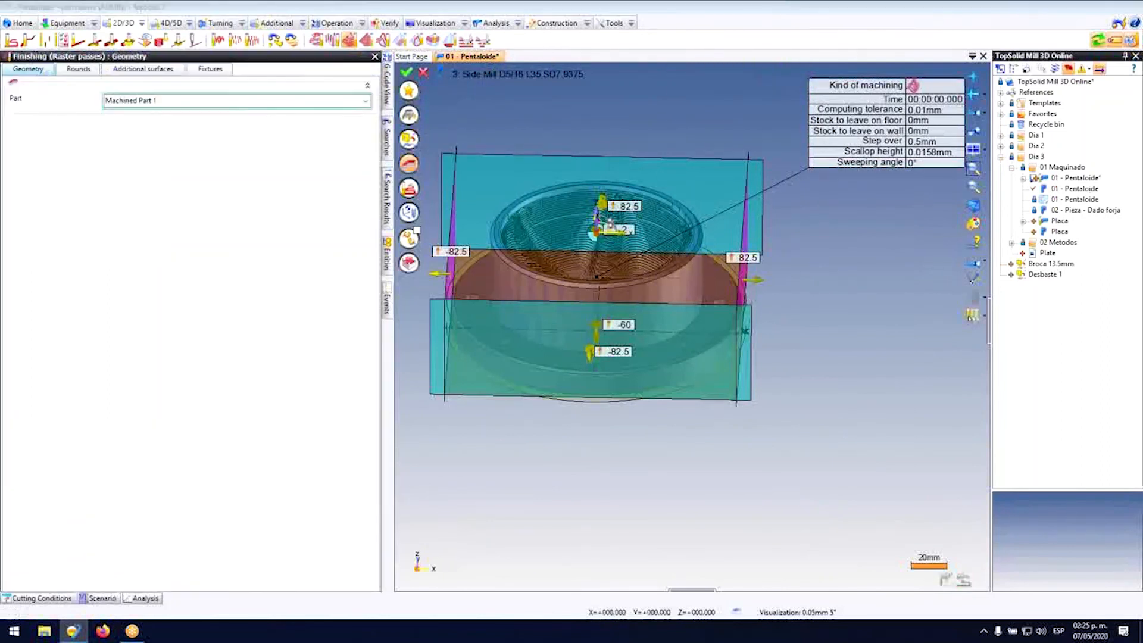
click(432, 99)
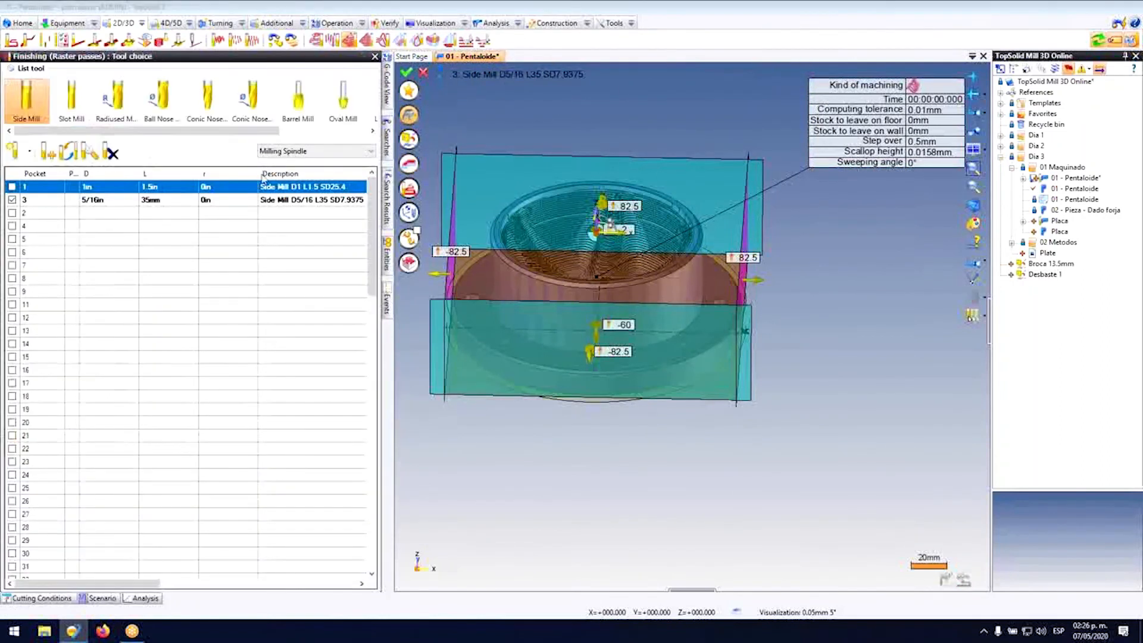
click(12, 227)
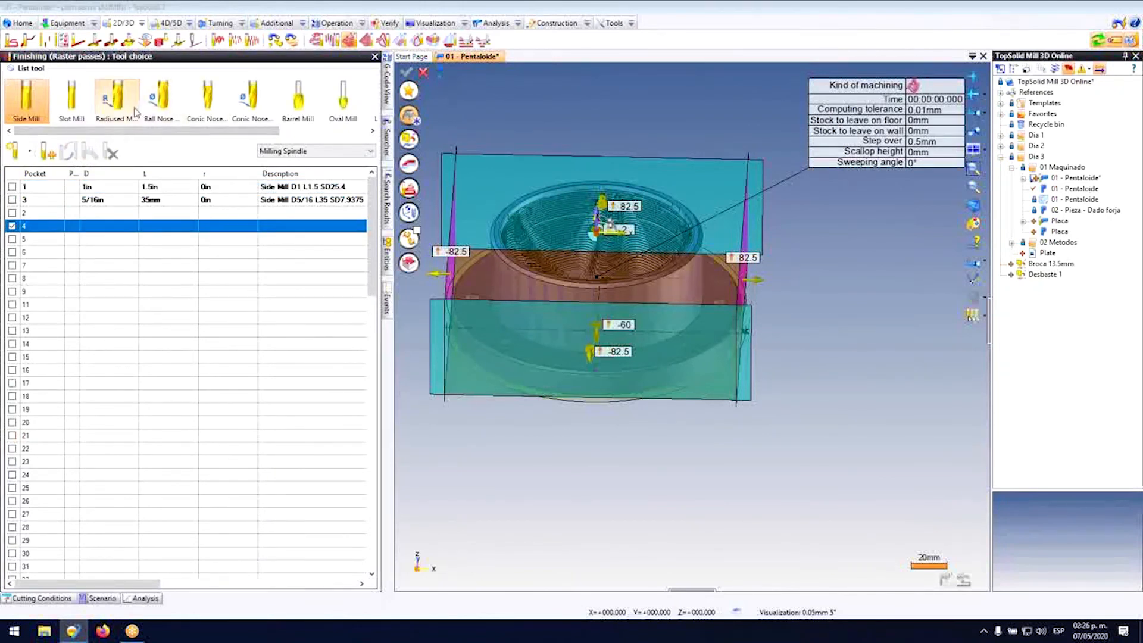
double_click(161, 107)
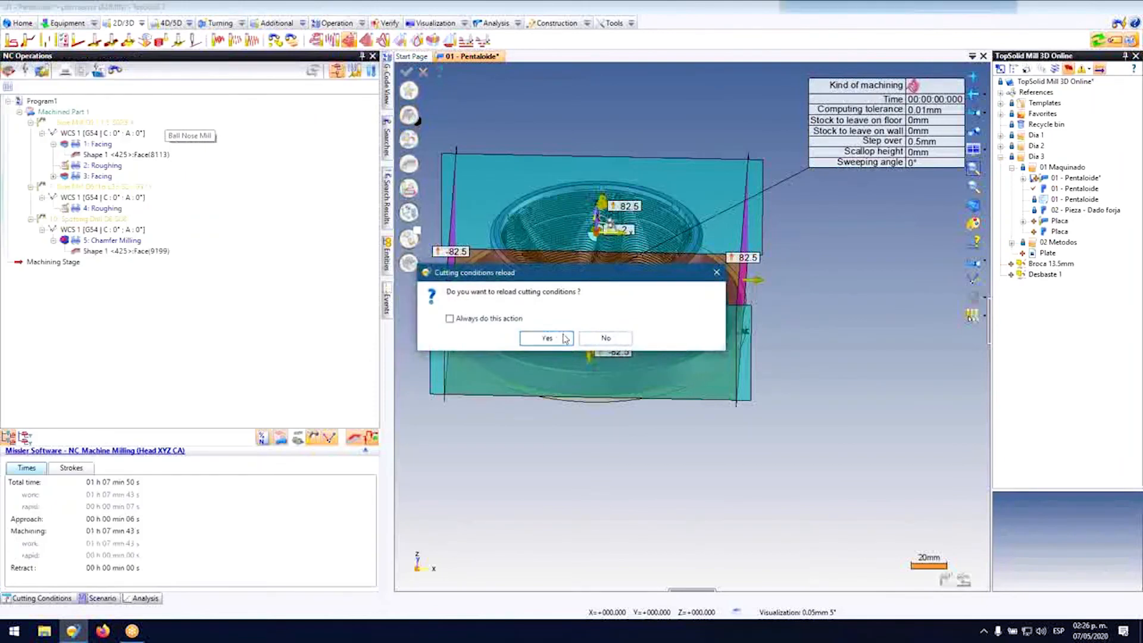
click(564, 337)
Step: Set the 8 mm ball nose mill's output distance to 32 mm, validate the tool and reload its cutting conditions
scroll(581, 243, up, 2)
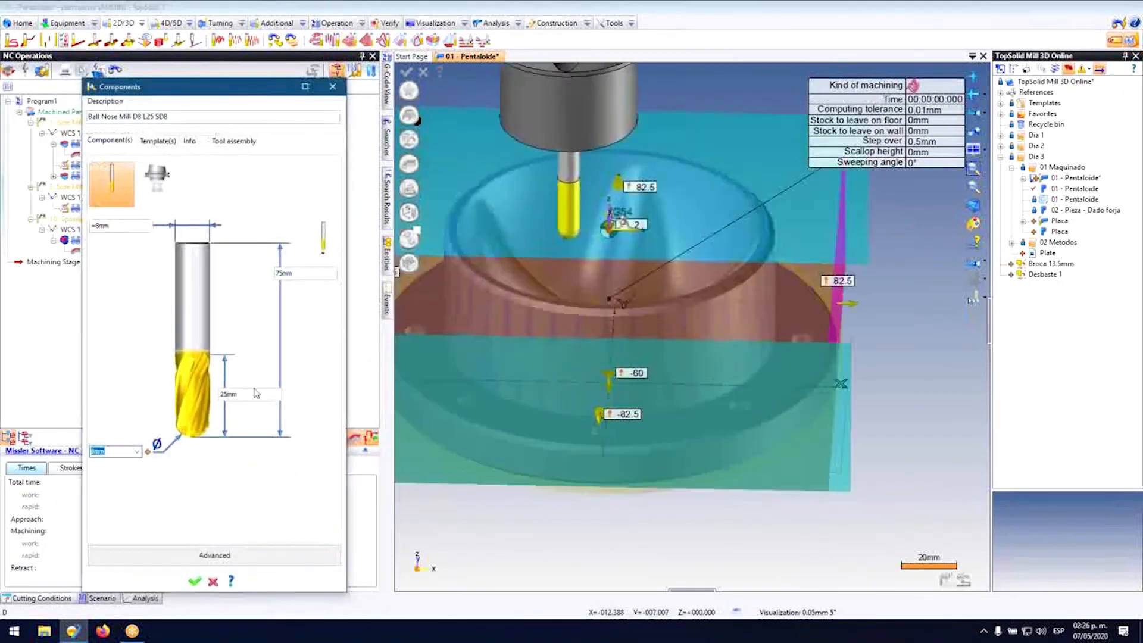
middle_drag(537, 208, 533, 204)
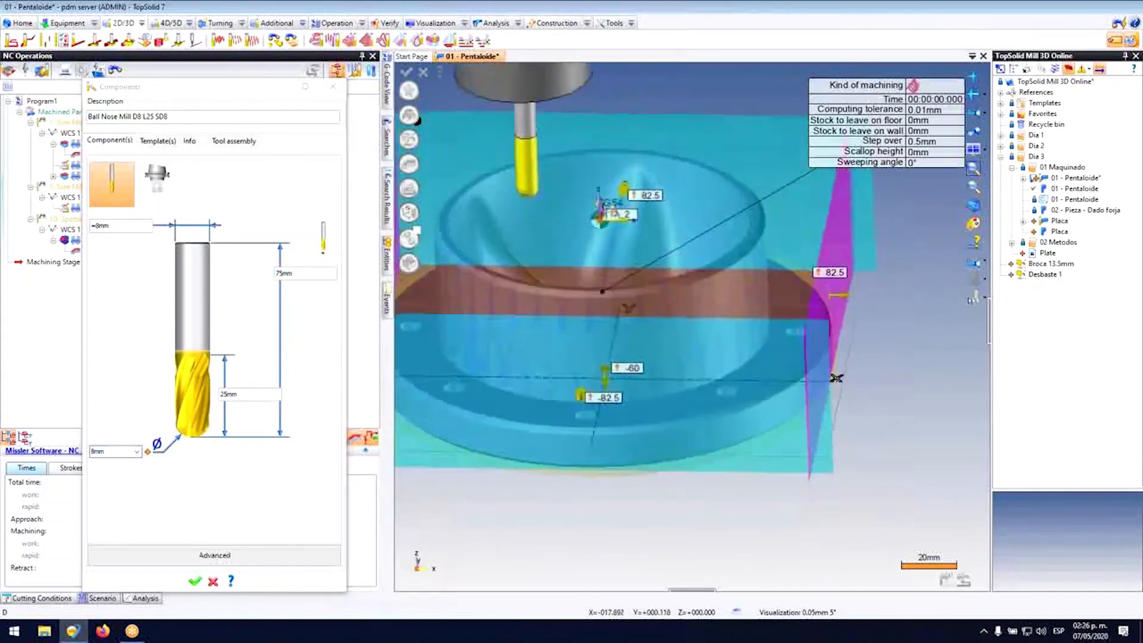
click(238, 140)
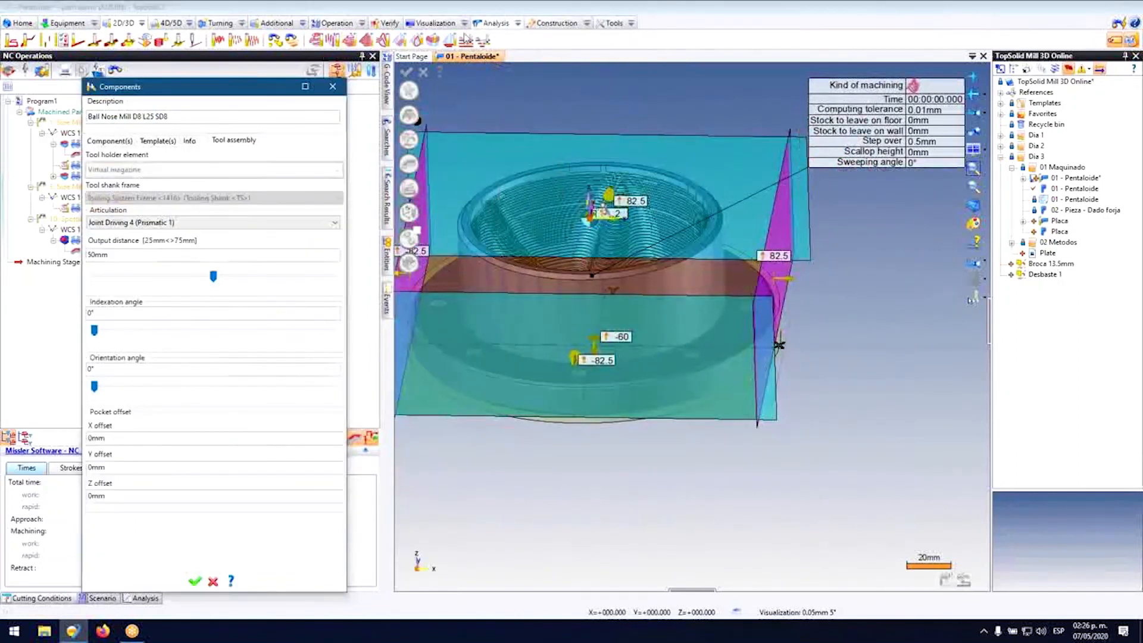
drag(213, 277, 155, 273)
middle_drag(573, 270, 604, 236)
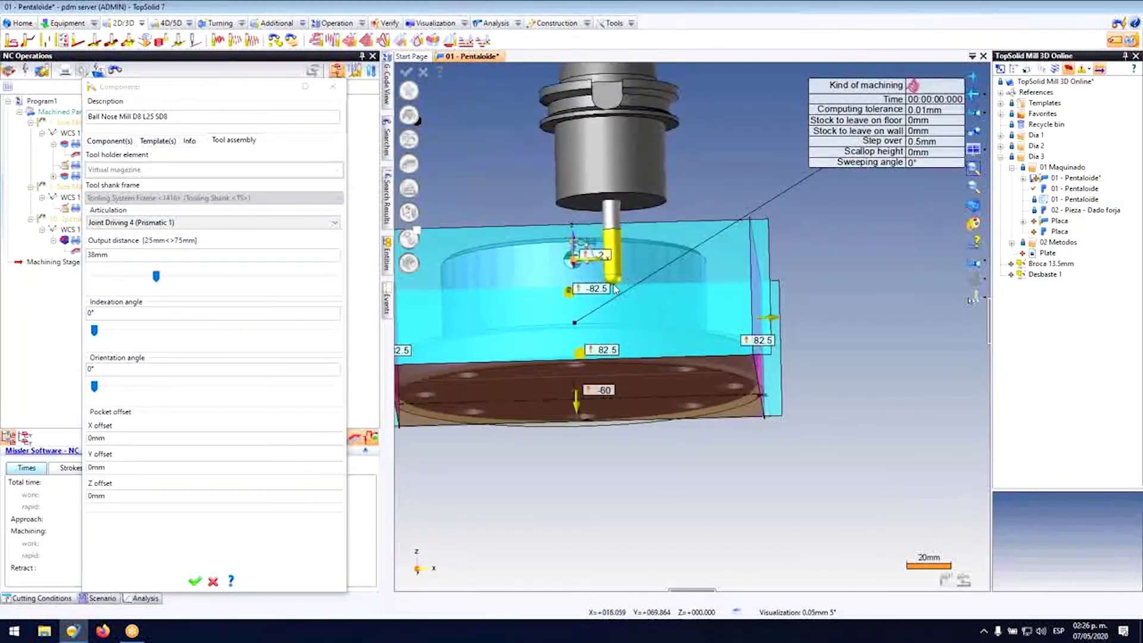
middle_drag(616, 289, 686, 362)
drag(686, 362, 680, 384)
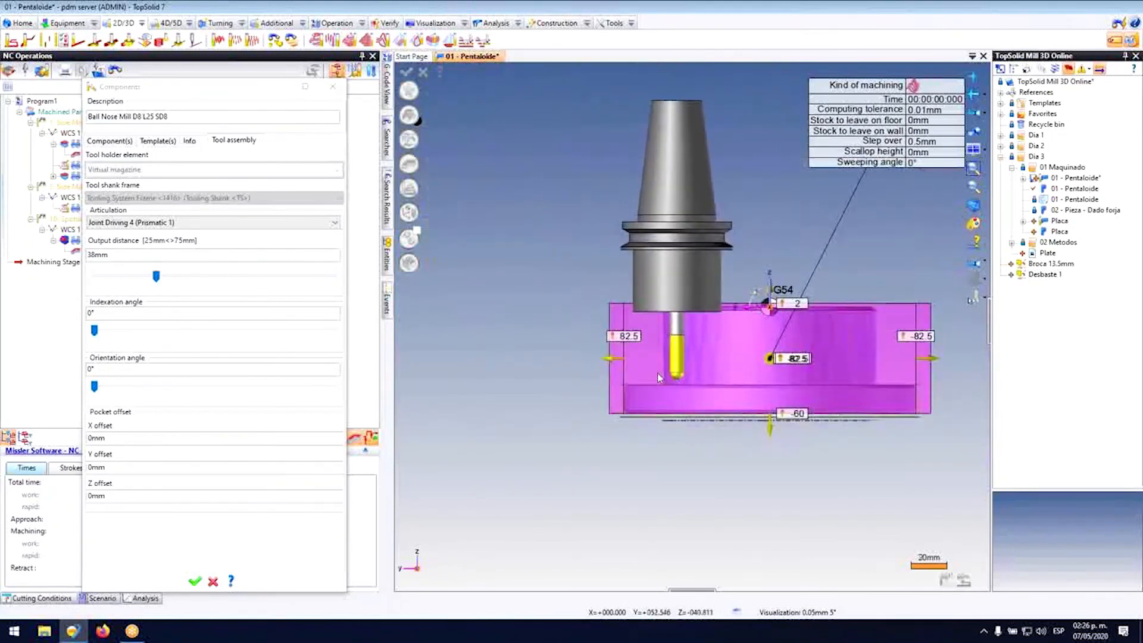
drag(156, 281, 137, 279)
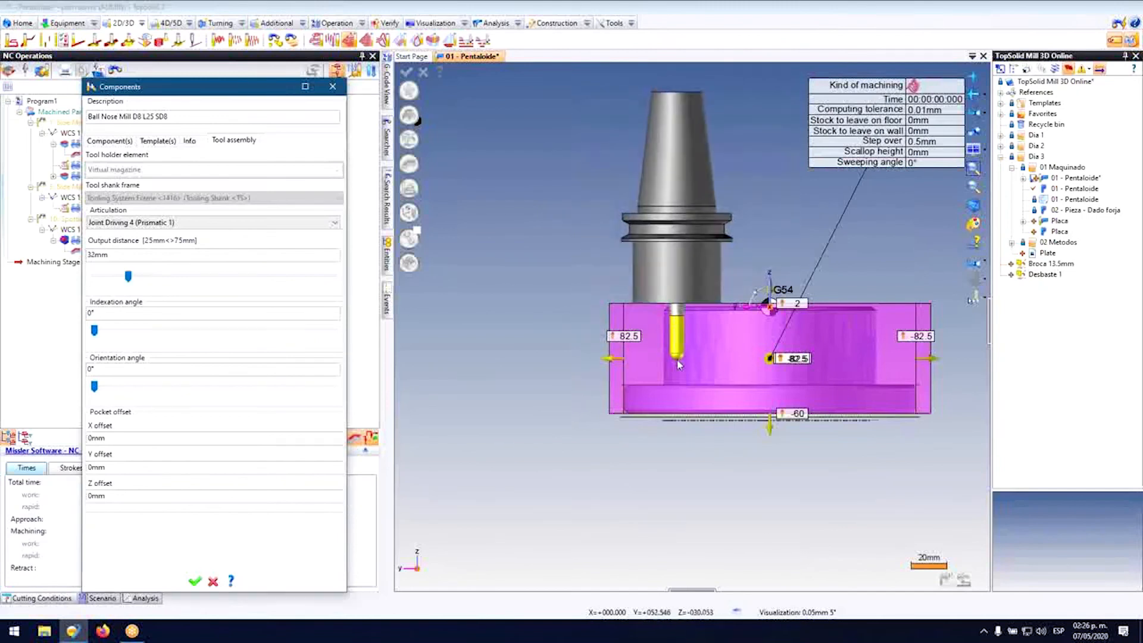
key(Return)
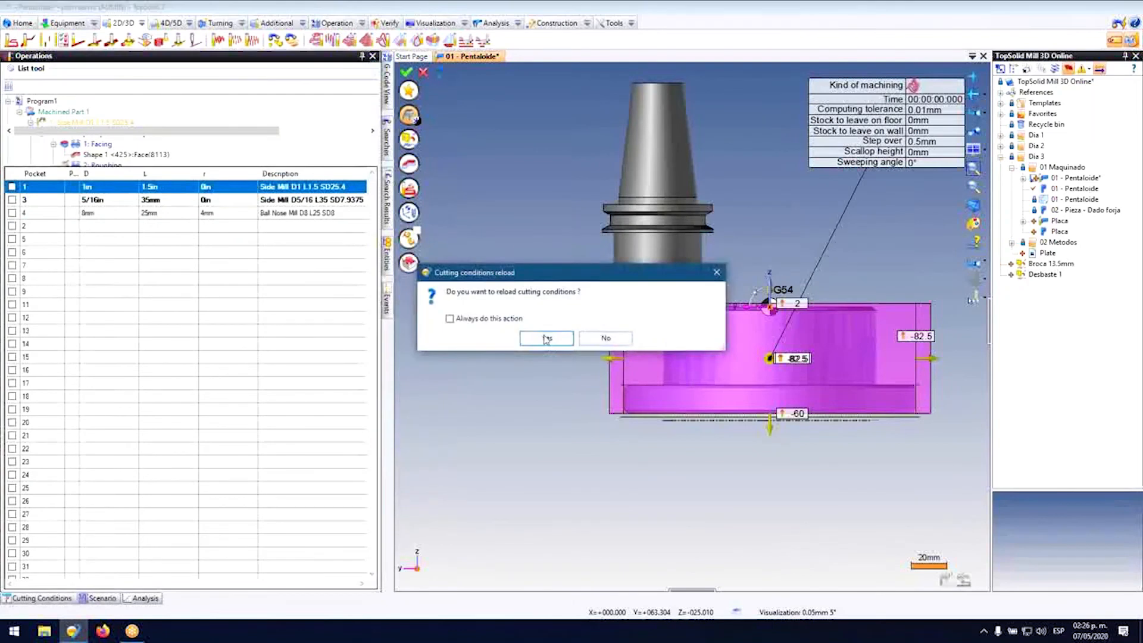
click(547, 338)
middle_drag(633, 299, 634, 303)
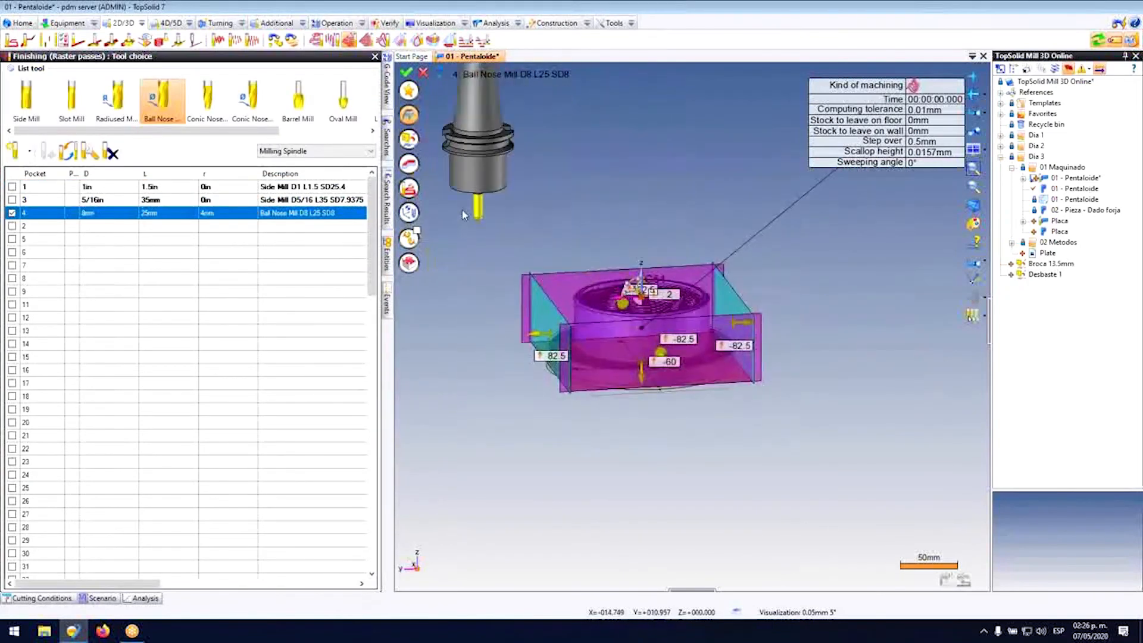
Step: Limit the raster passes with a bounding curve made from an edges profile on the cup's inner rim edge
click(408, 140)
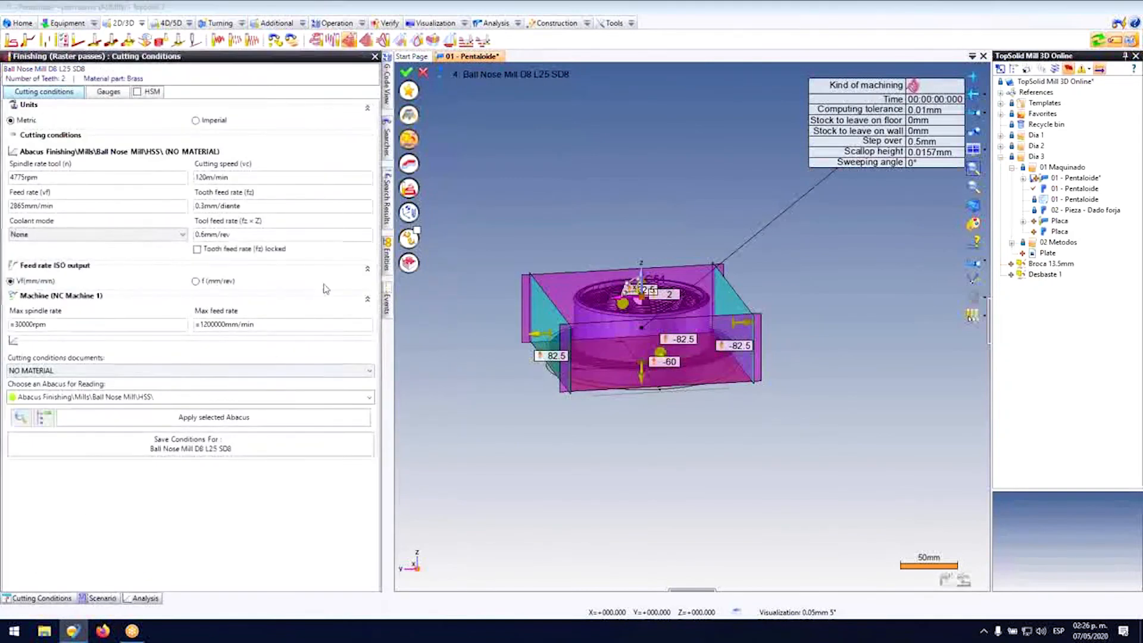
click(409, 165)
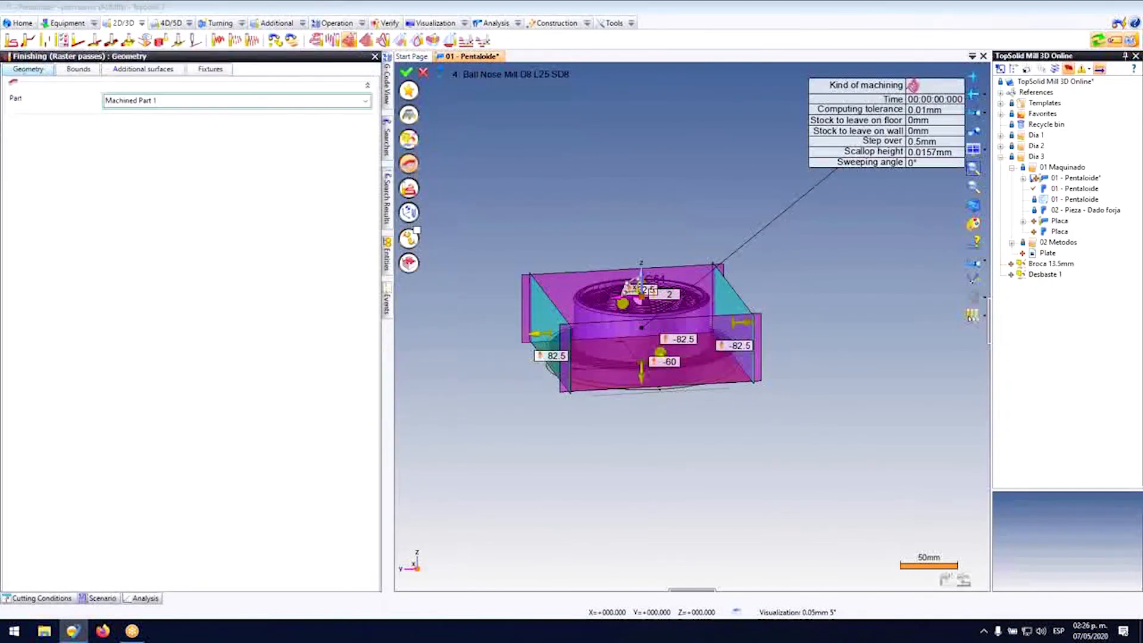
click(77, 70)
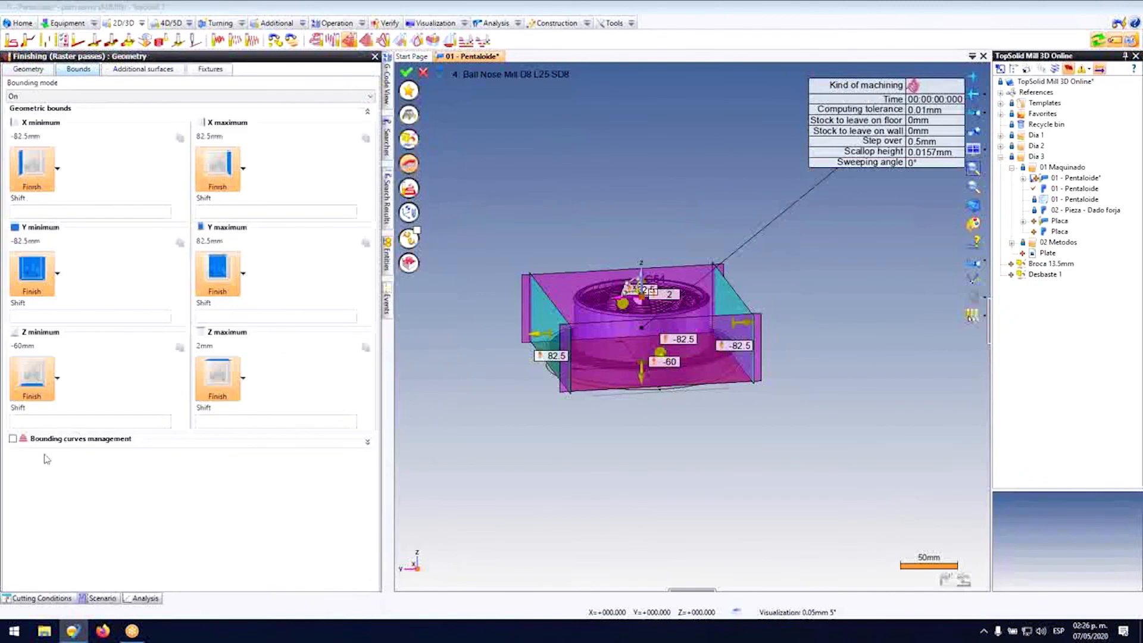
click(13, 440)
click(365, 467)
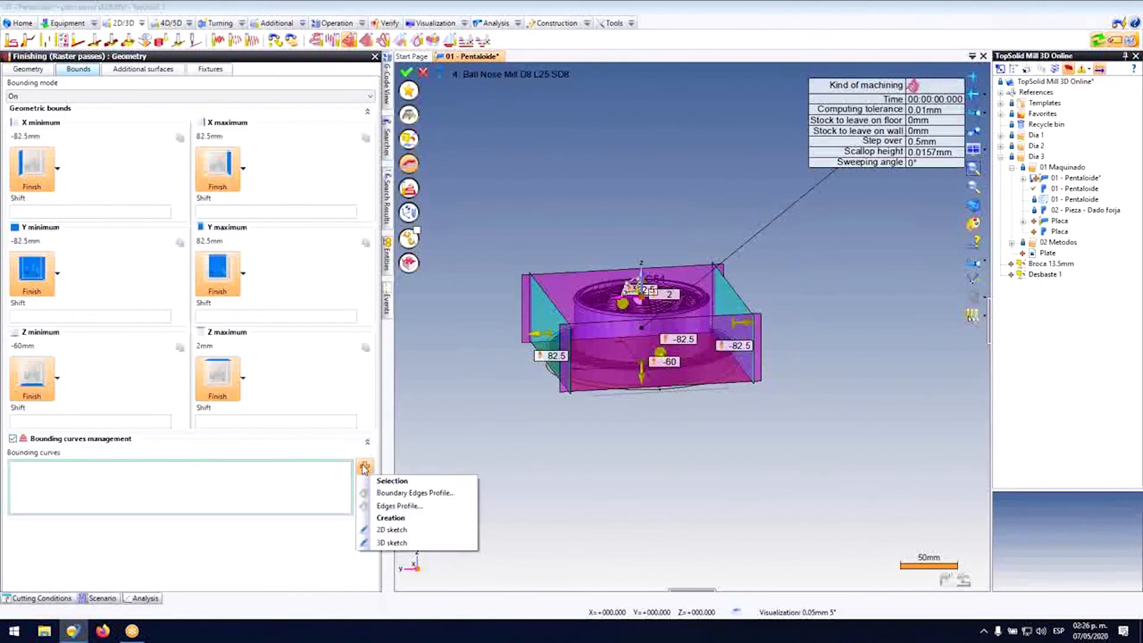
click(393, 506)
scroll(636, 145, up, 5)
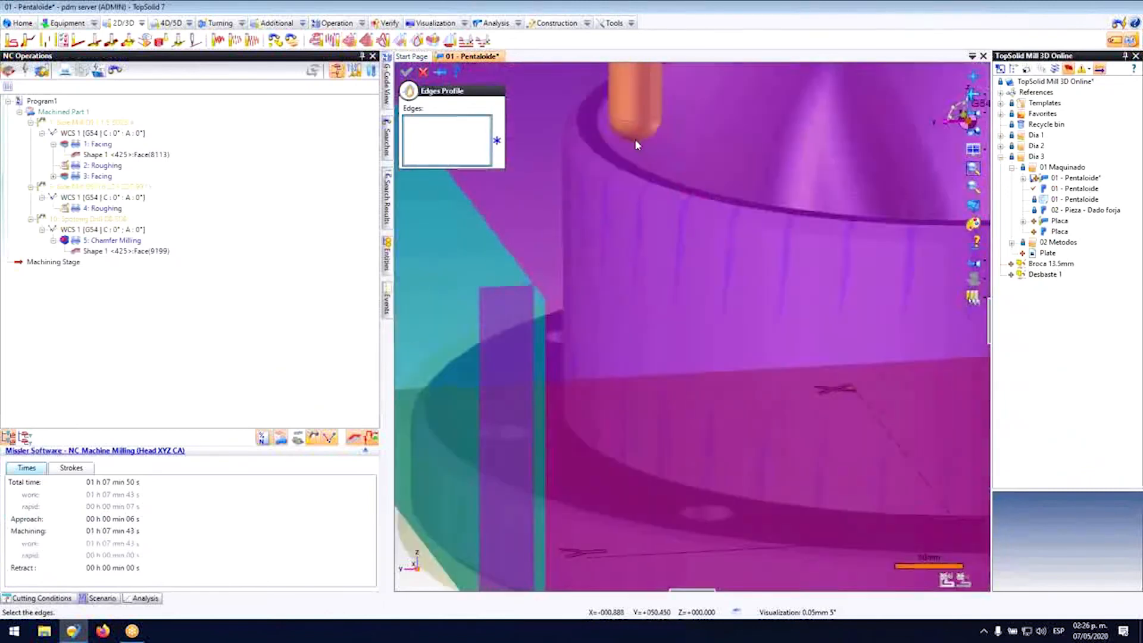
click(635, 138)
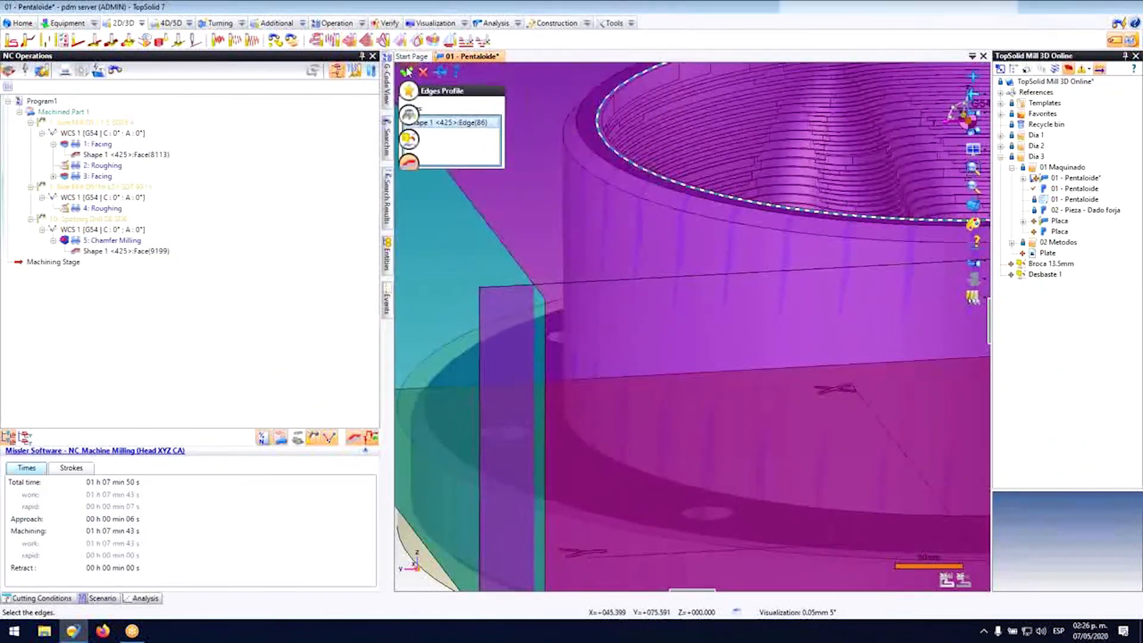
click(406, 72)
scroll(597, 138, down, 5)
scroll(596, 137, up, 2)
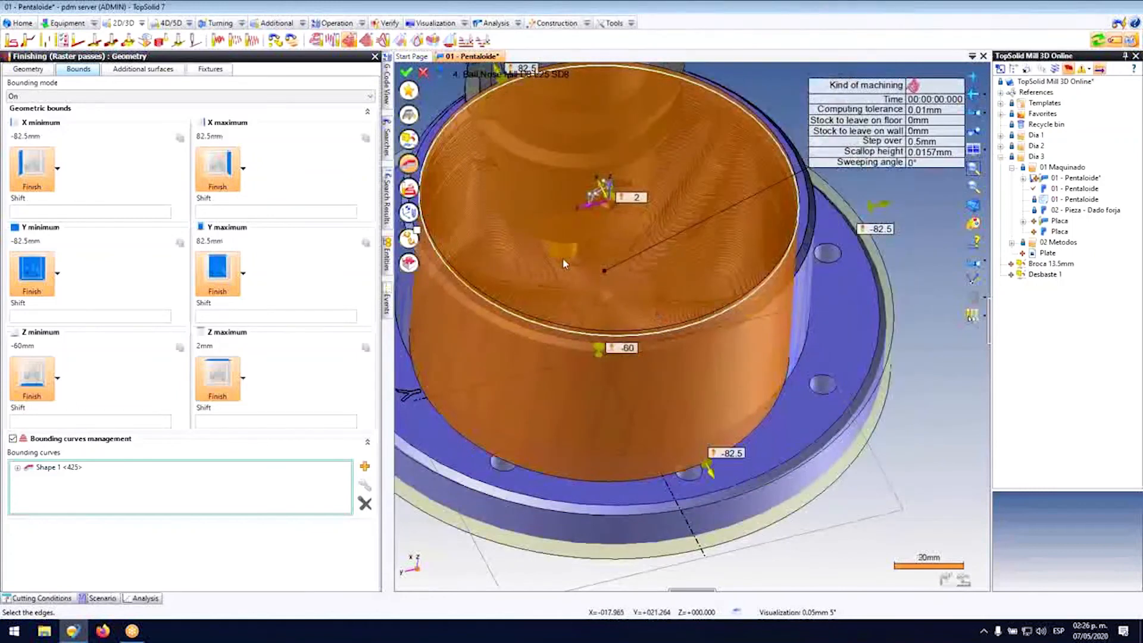
scroll(562, 259, down, 2)
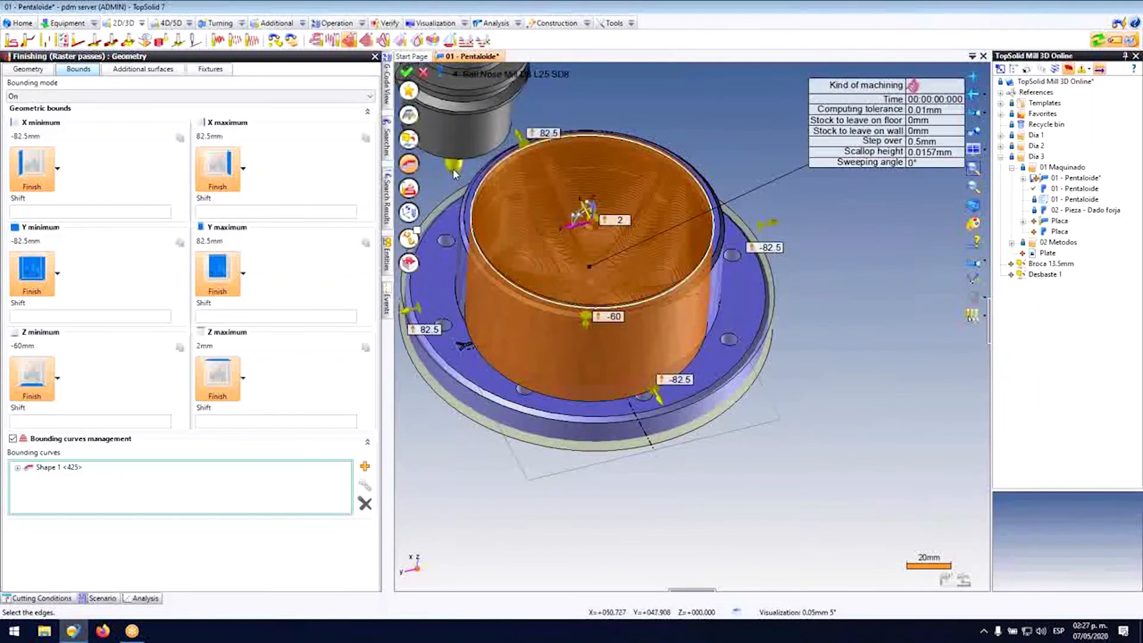
Step: Review the raster passes computing and strategy settings and validate the operation
click(414, 189)
click(414, 189)
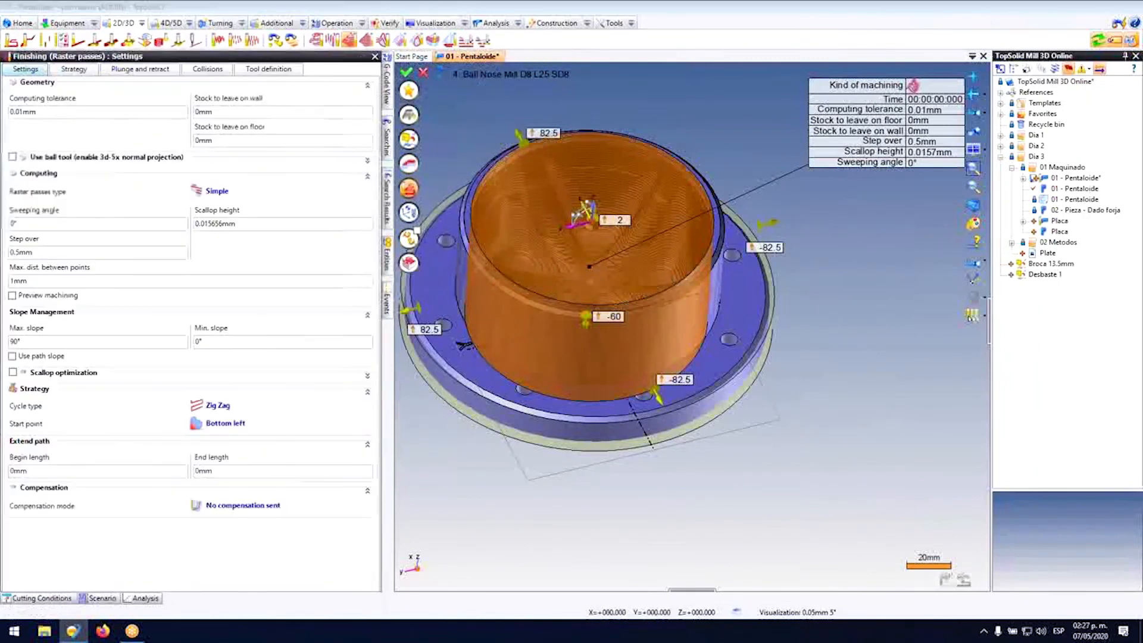
click(407, 72)
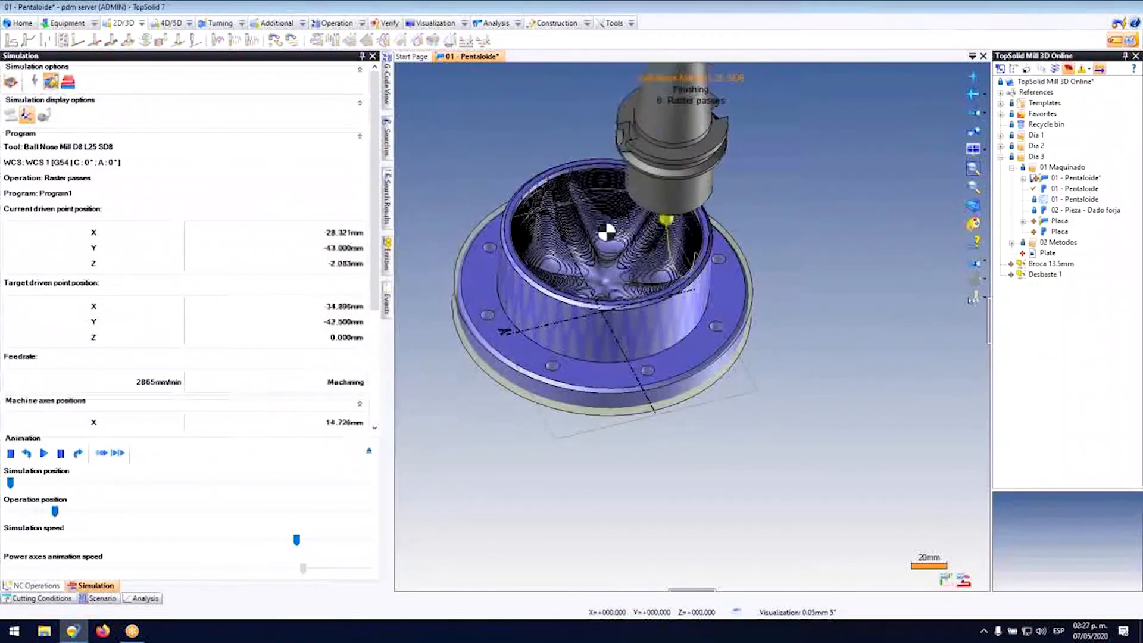
Step: Replay the raster passes simulation from the start, examine the tool holder against the cup rim, and close the simulation
middle_drag(508, 357, 509, 325)
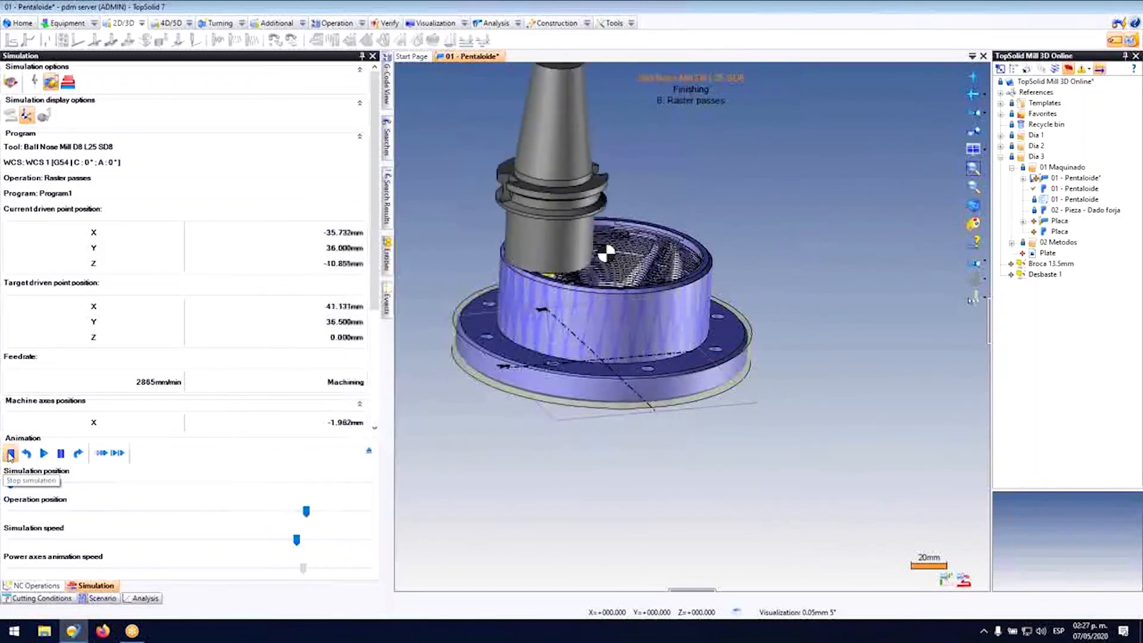
click(10, 454)
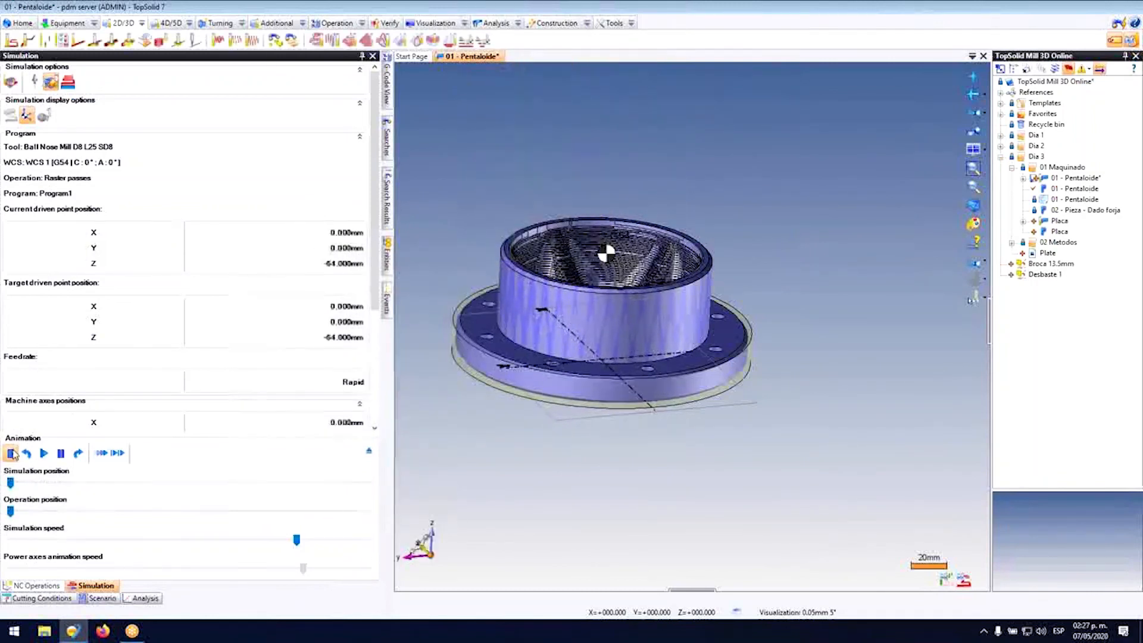
click(43, 453)
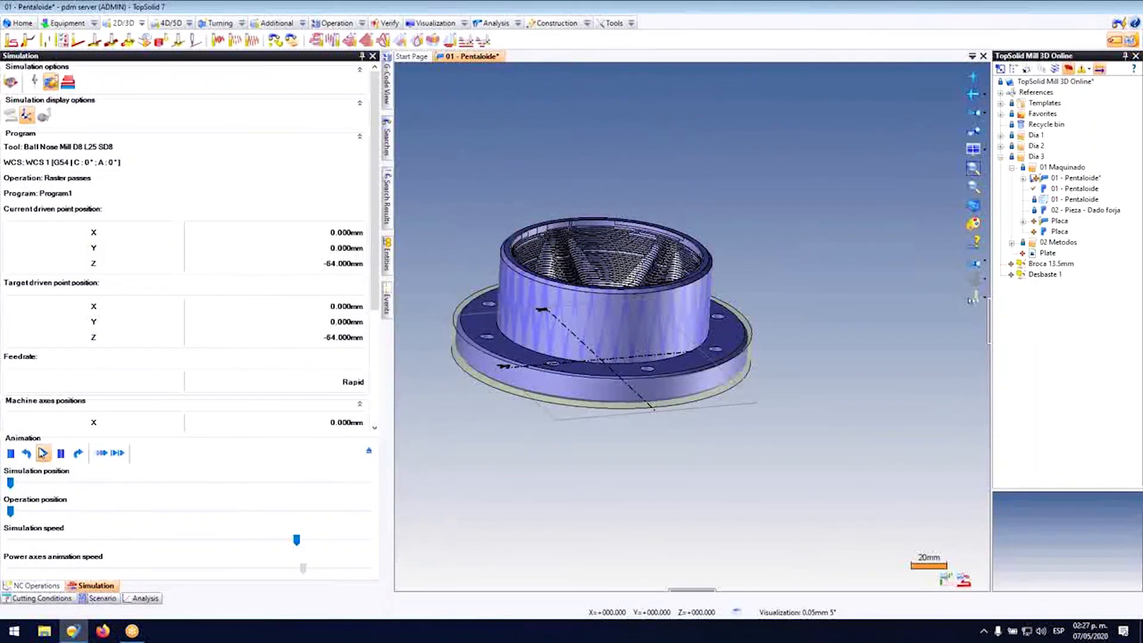
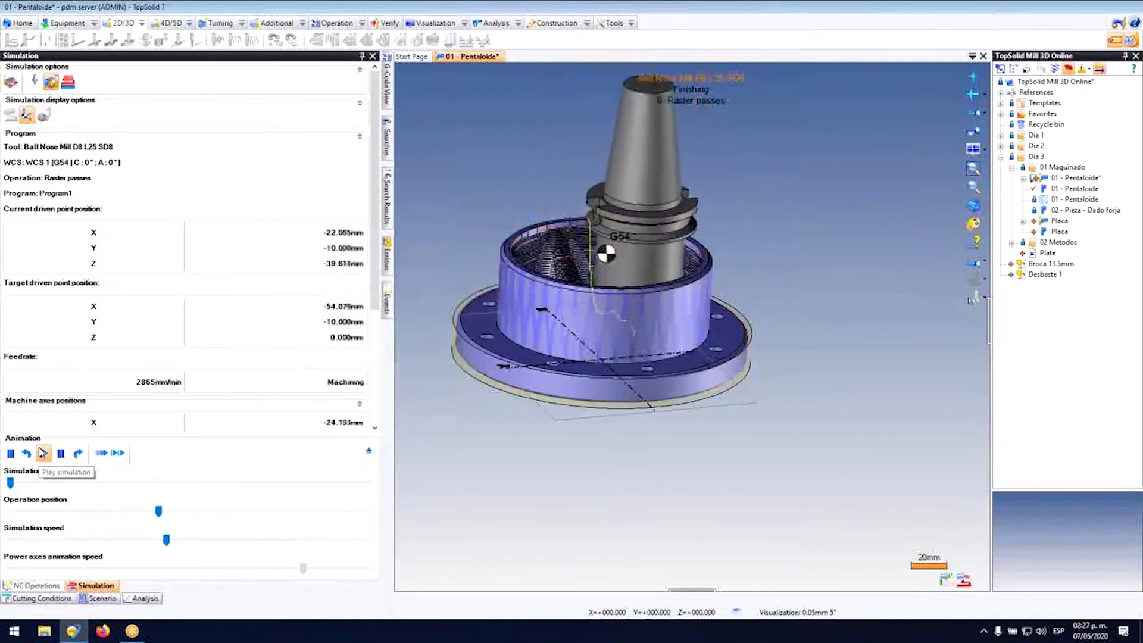
scroll(653, 283, up, 5)
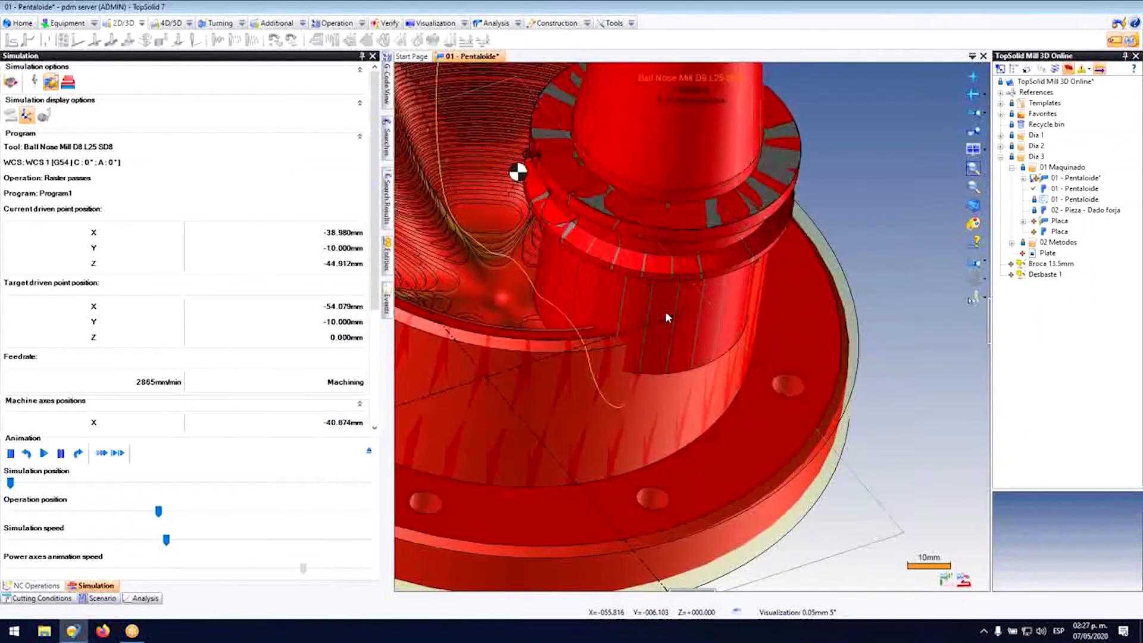
mouse_move(668, 317)
middle_down()
mouse_move(740, 327)
mouse_move(682, 320)
middle_up()
scroll(667, 295, down, 5)
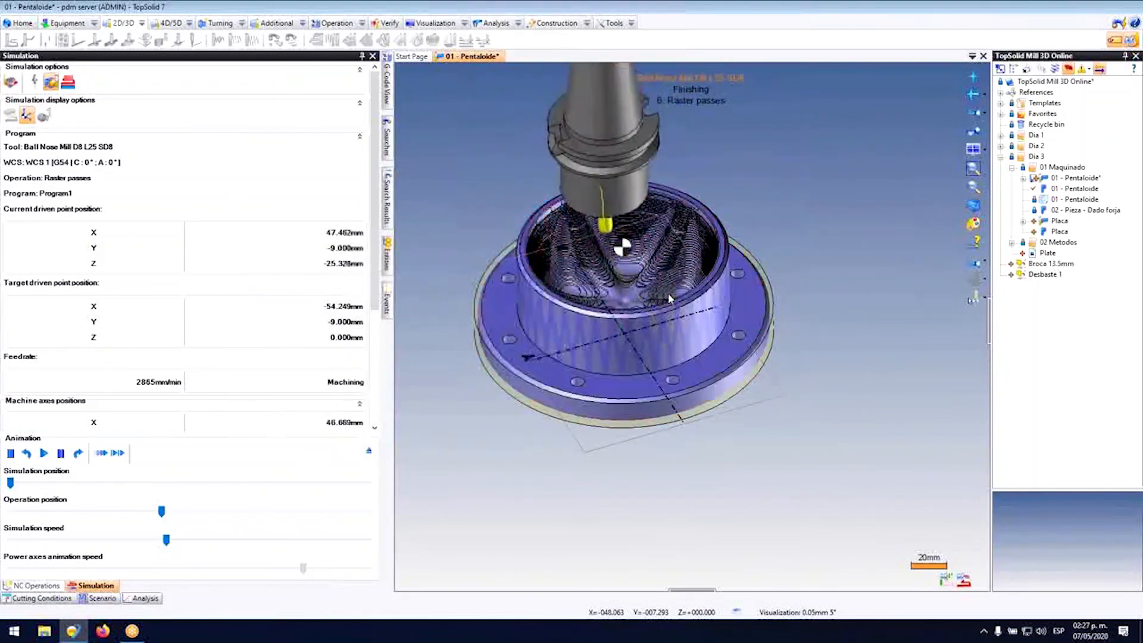
key(Escape)
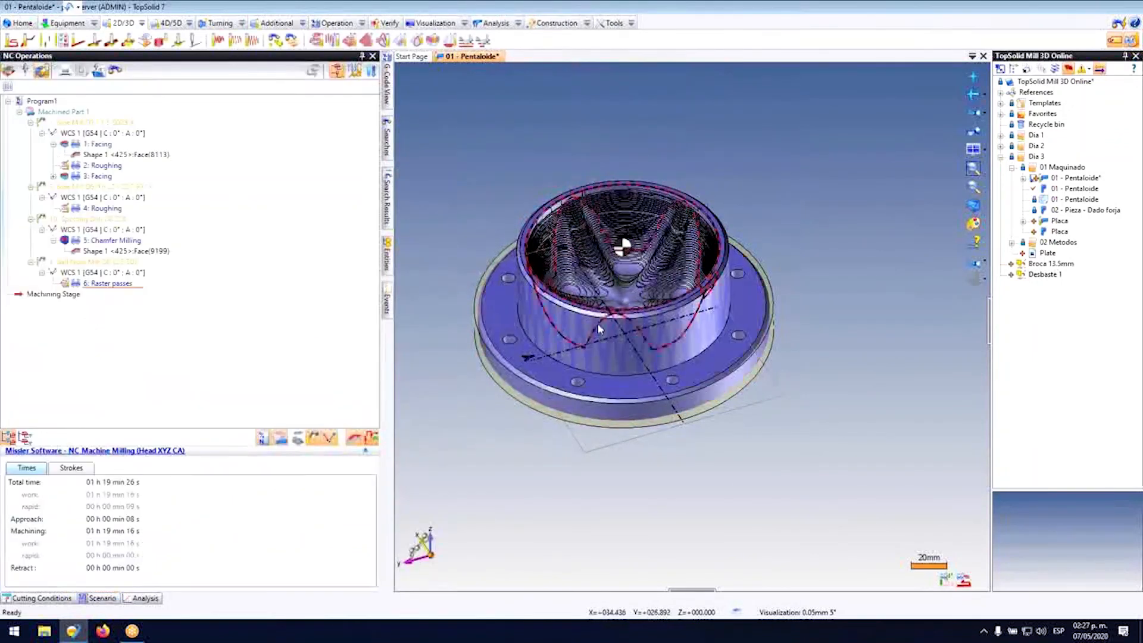
Step: Mark the Raster passes operation with an arrow on a screen capture, discard the capture and read the operation's summary
key(Print)
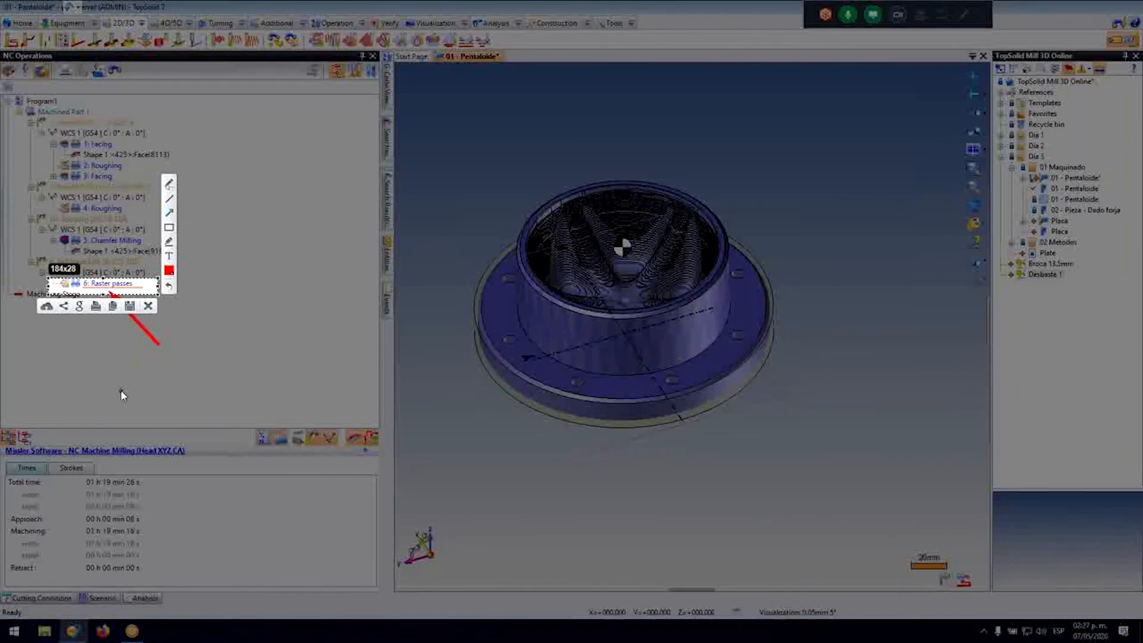
key(Escape)
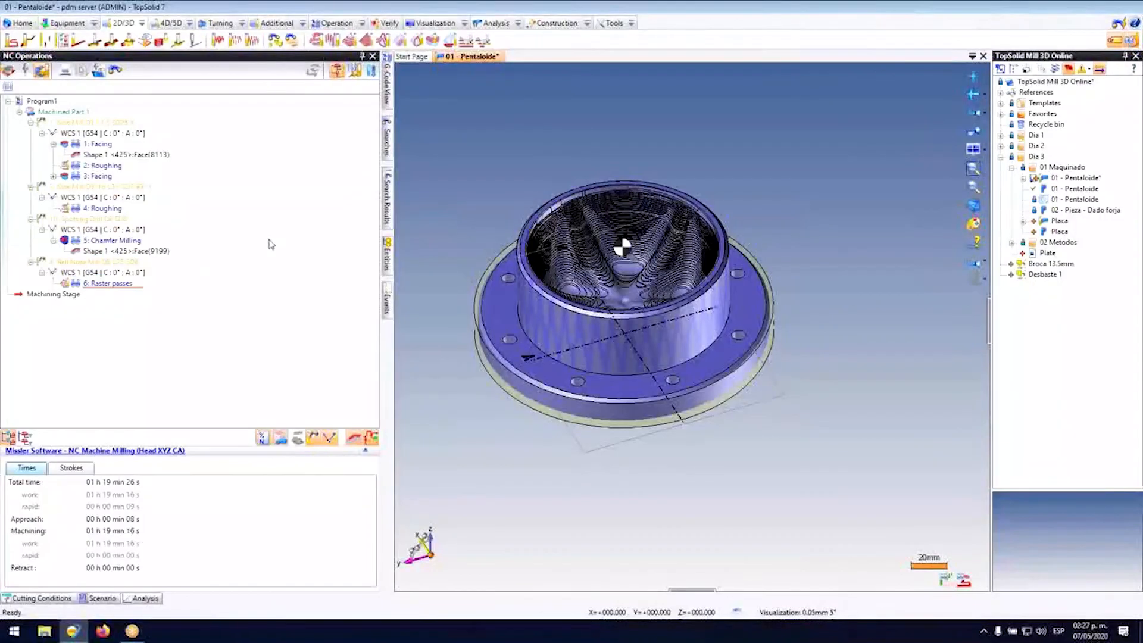
click(123, 284)
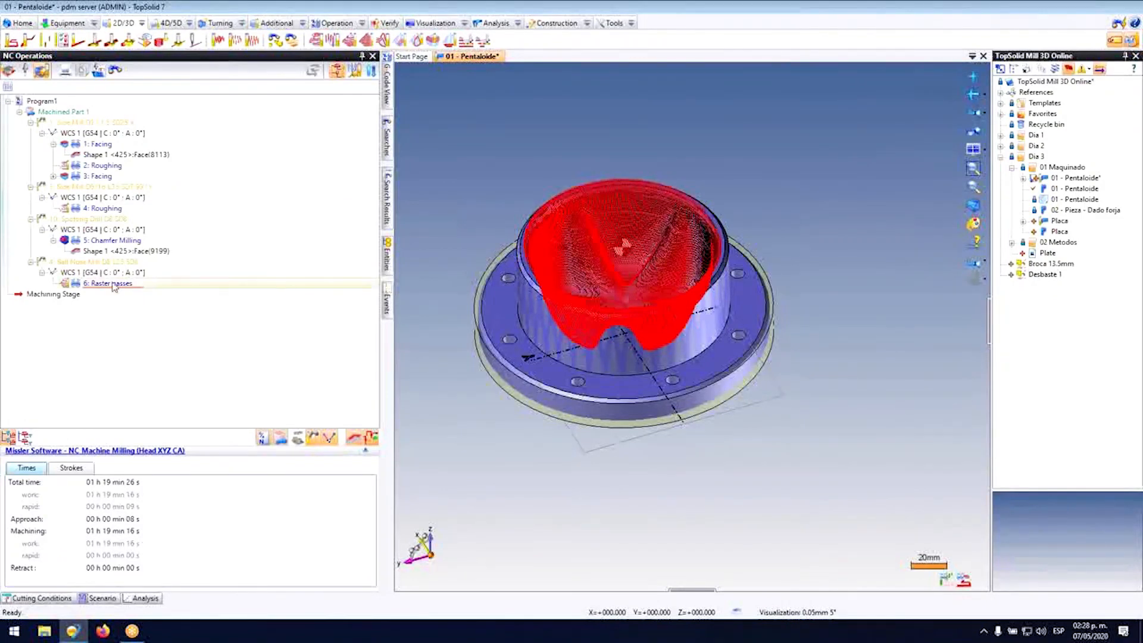
mouse_move(115, 287)
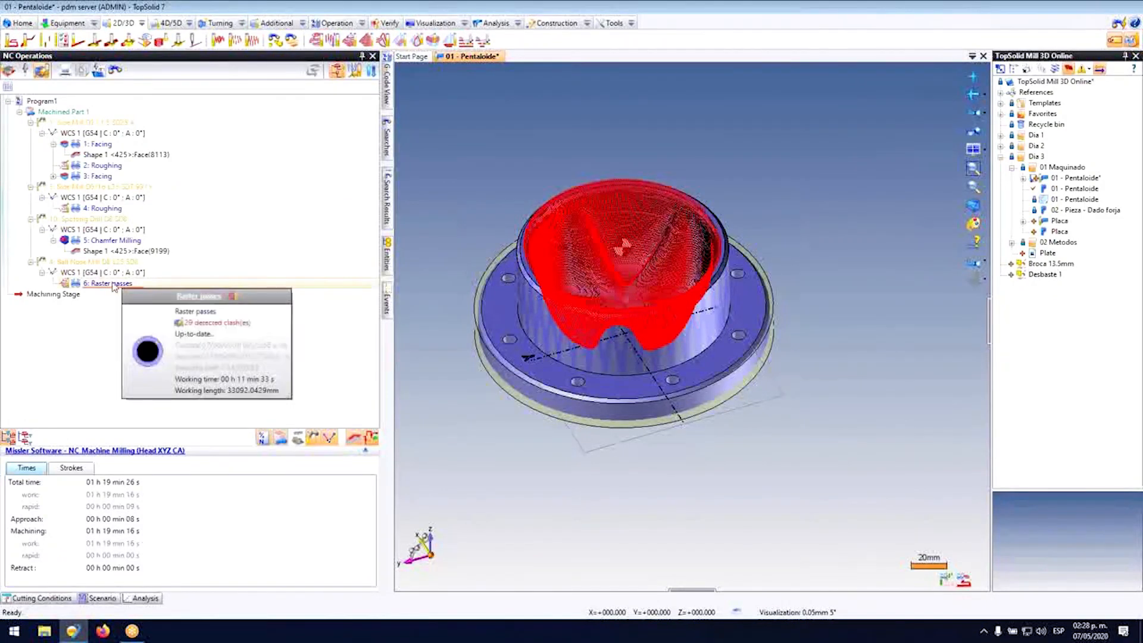
Step: Verify the Raster passes operation with the material removal animation, examine the holder contact on the cup rim, and exit
right_click(115, 285)
click(142, 342)
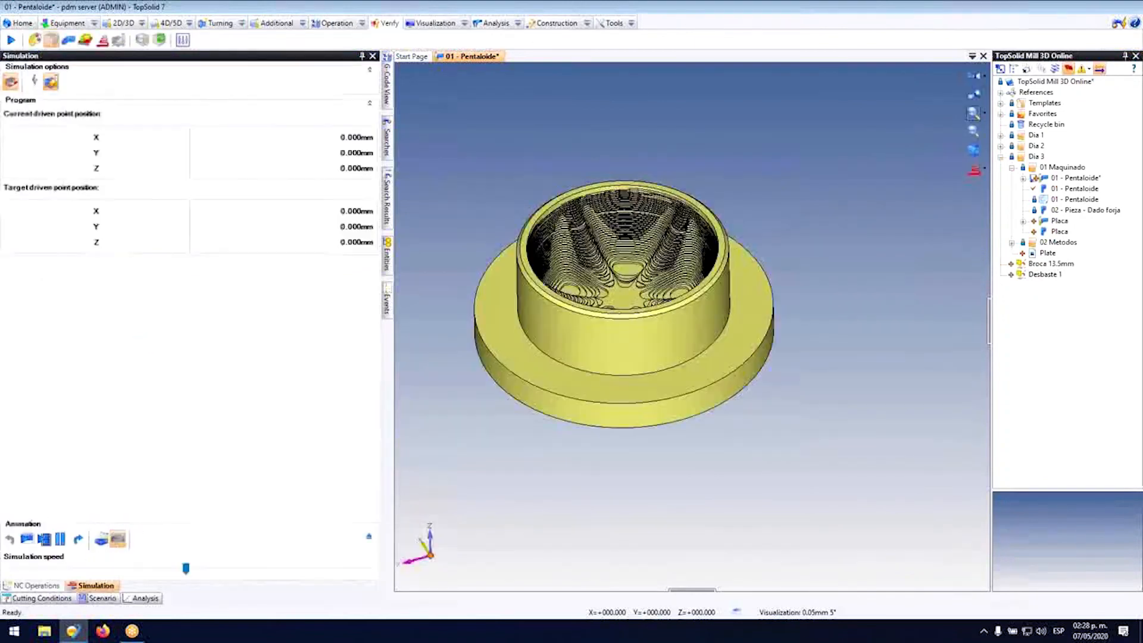
click(43, 539)
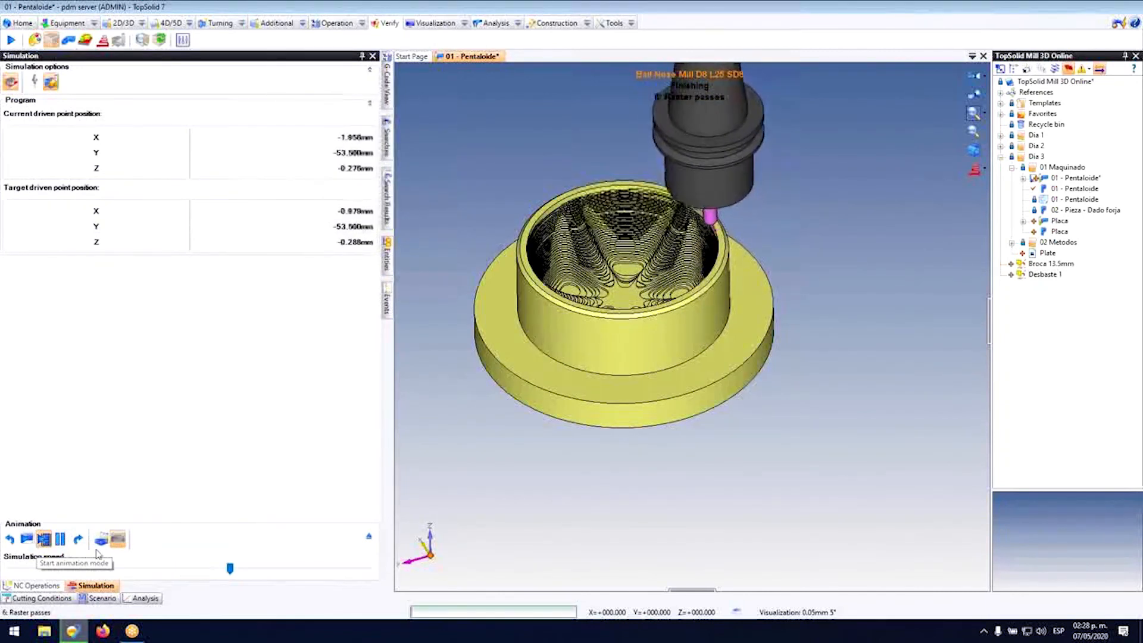
scroll(98, 548, up, 3)
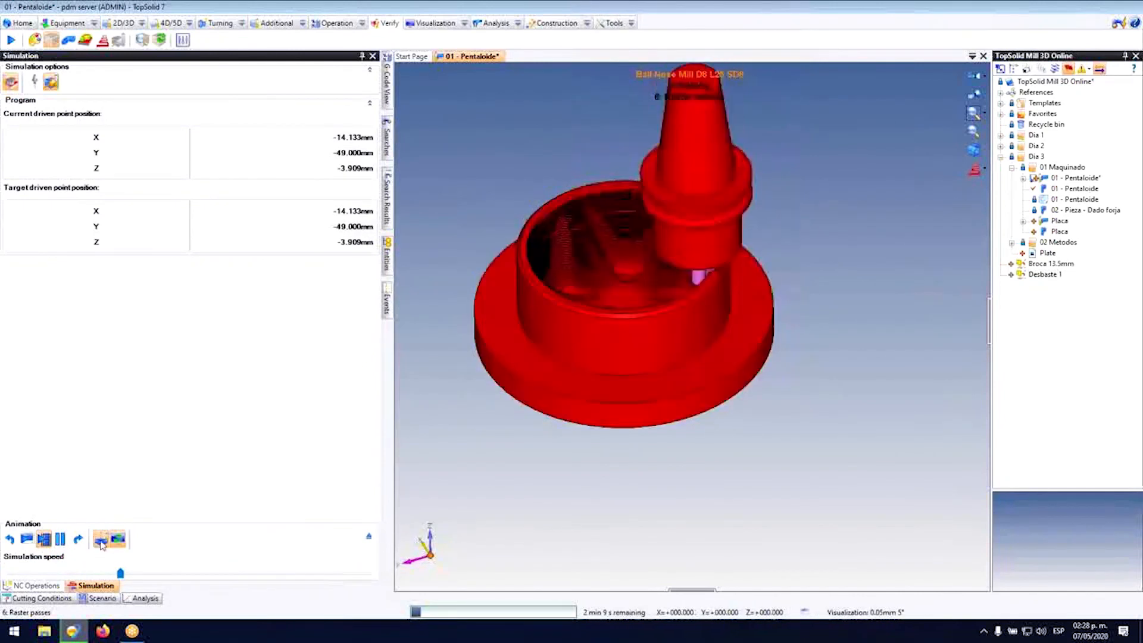
scroll(600, 326, up, 3)
scroll(766, 276, down, 3)
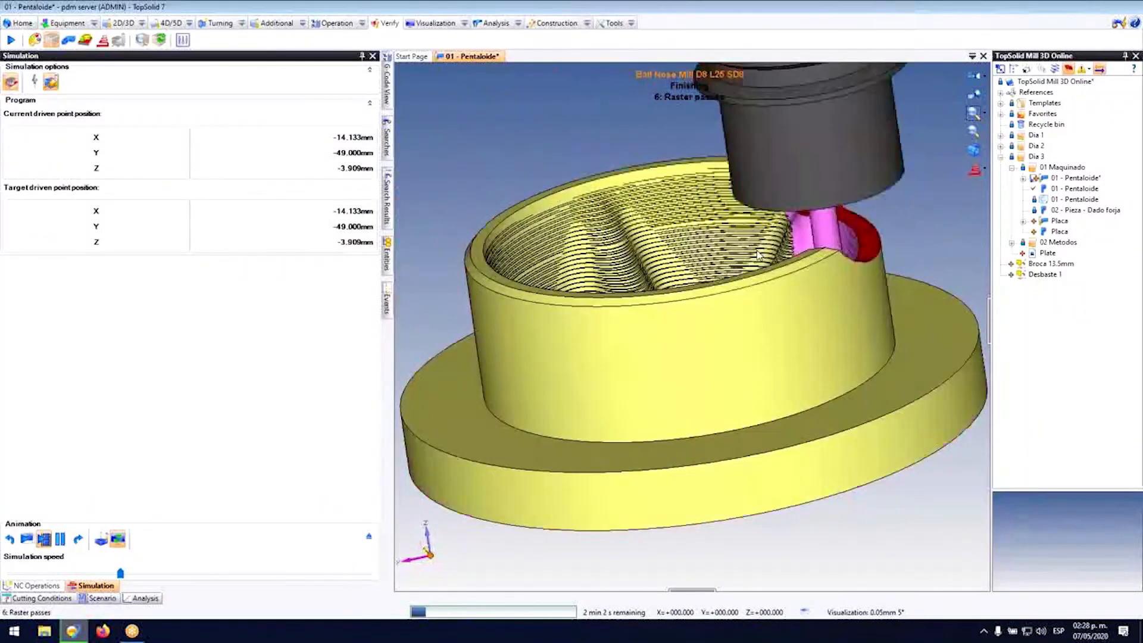
scroll(738, 265, up, 3)
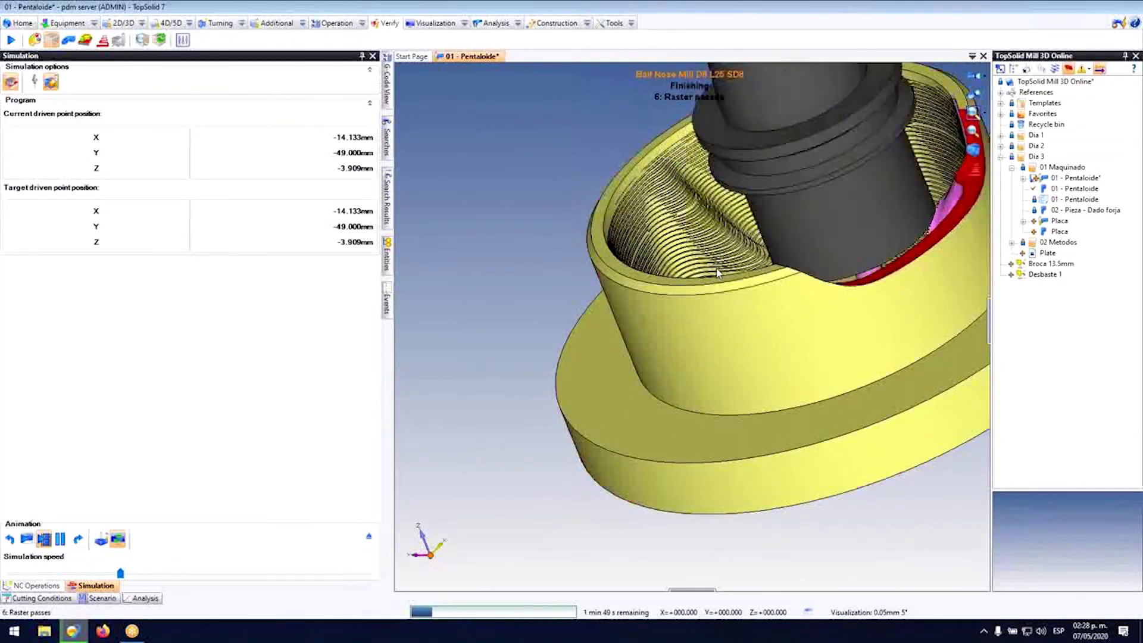
click(368, 541)
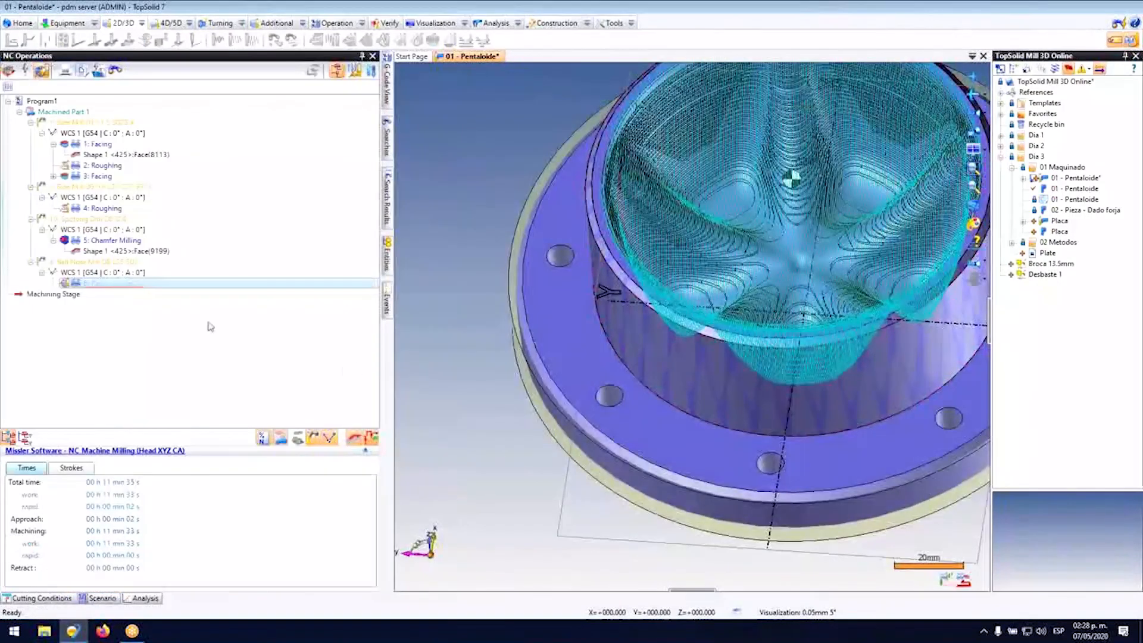
Step: Display the clashes of the Raster passes operation and examine the first clash scenes on the whole part
right_click(133, 289)
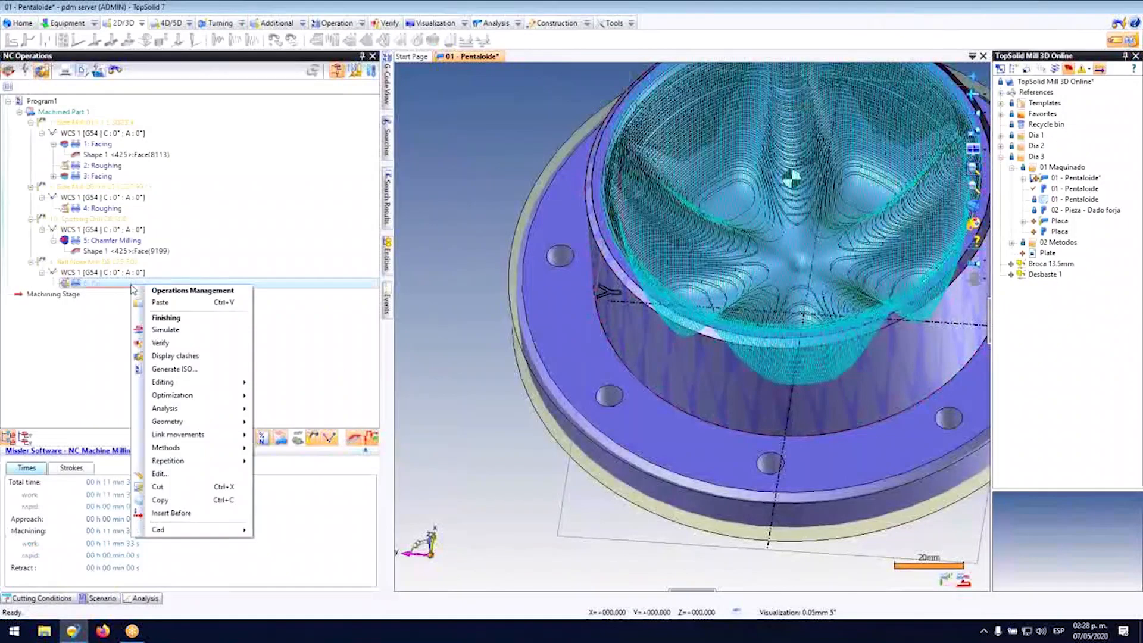
click(179, 359)
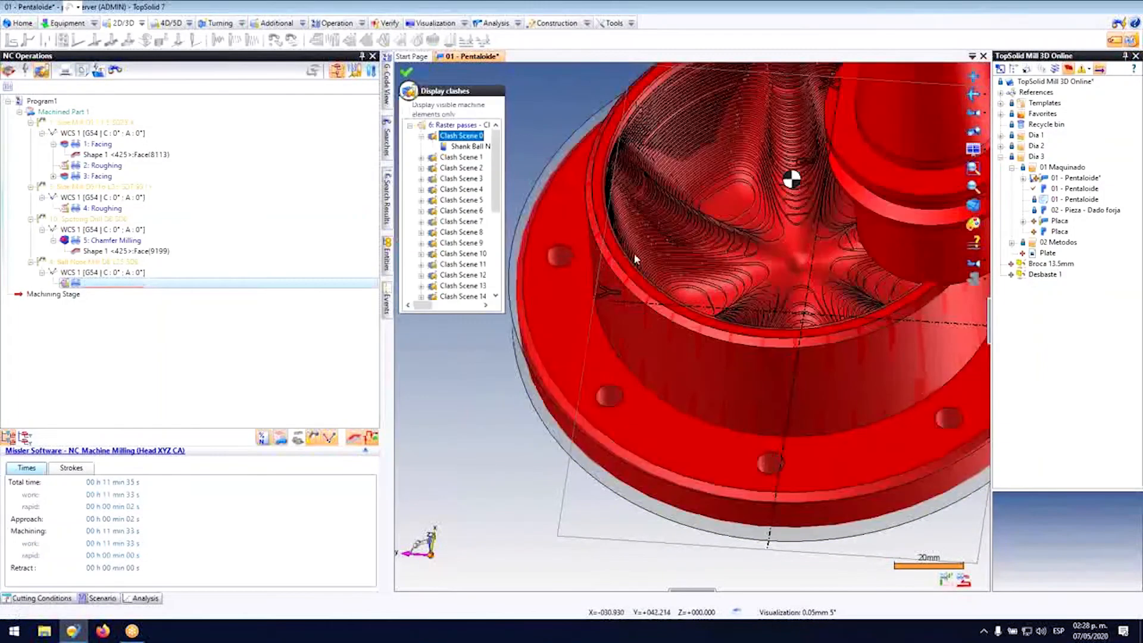
scroll(676, 248, down, 3)
middle_drag(680, 250, 688, 214)
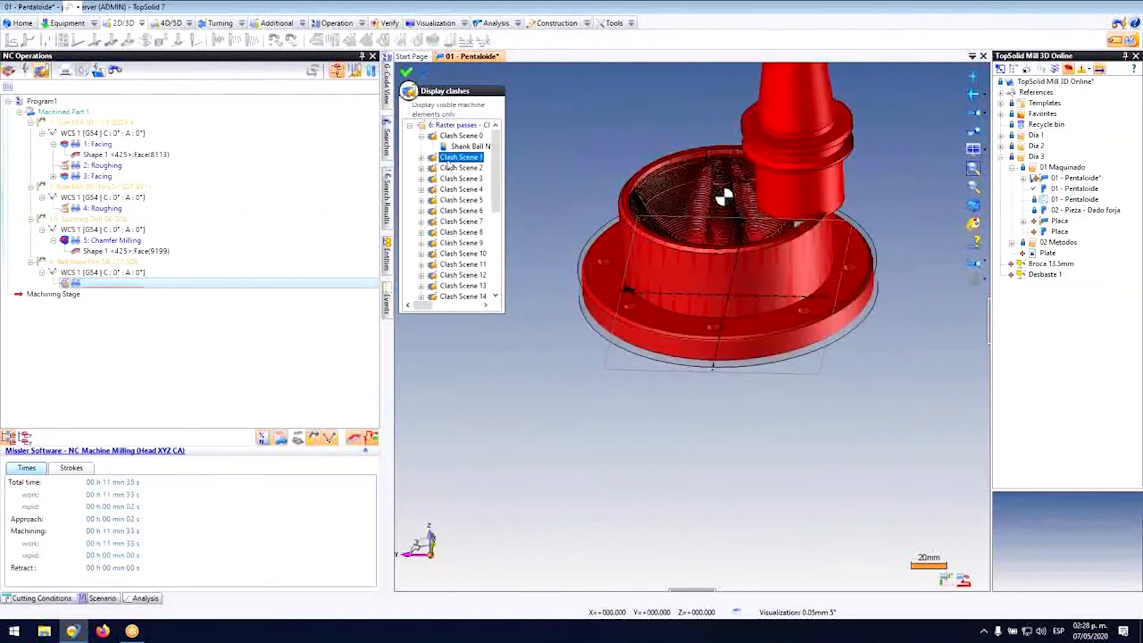
Step: Step through the remaining clash scenes up to Clash Scene 28 and examine the tool holder against the cup
key(Down)
key(Down)
key(Down)
key(Down)
key(Down)
key(Down)
key(Down)
key(Down)
key(Down)
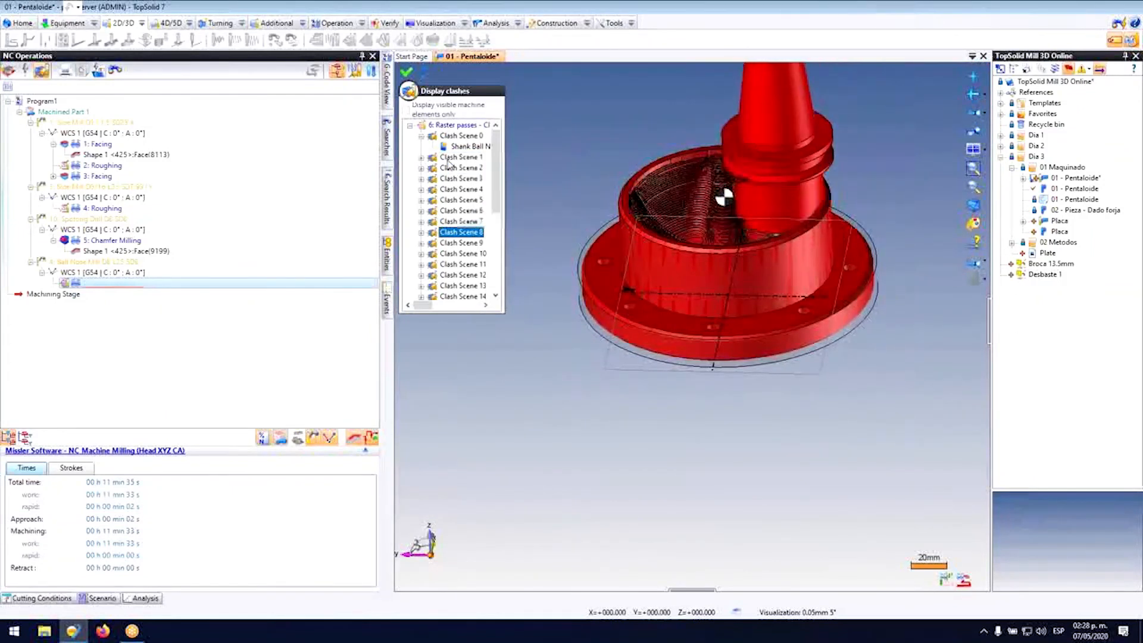
key(Down)
key(Down)
key(Down)
key(Down)
key(Down)
key(Down)
key(Down)
key(Down)
key(Down)
key(Down)
key(Down)
key(Down)
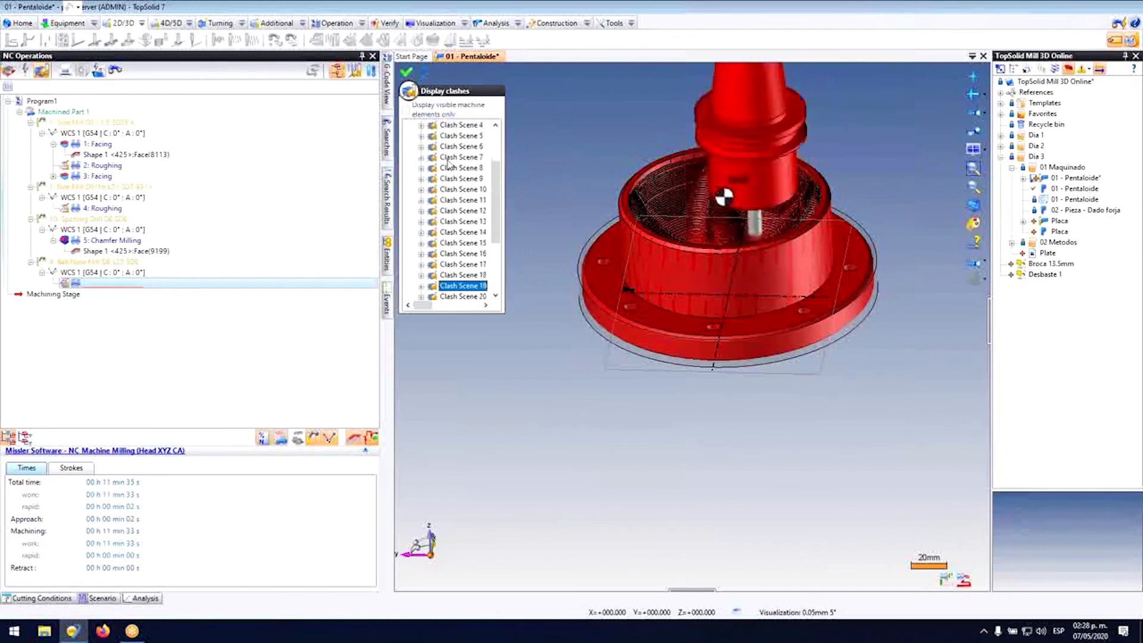
key(Down)
key(Down)
key(Down)
key(Down)
key(Down)
key(Down)
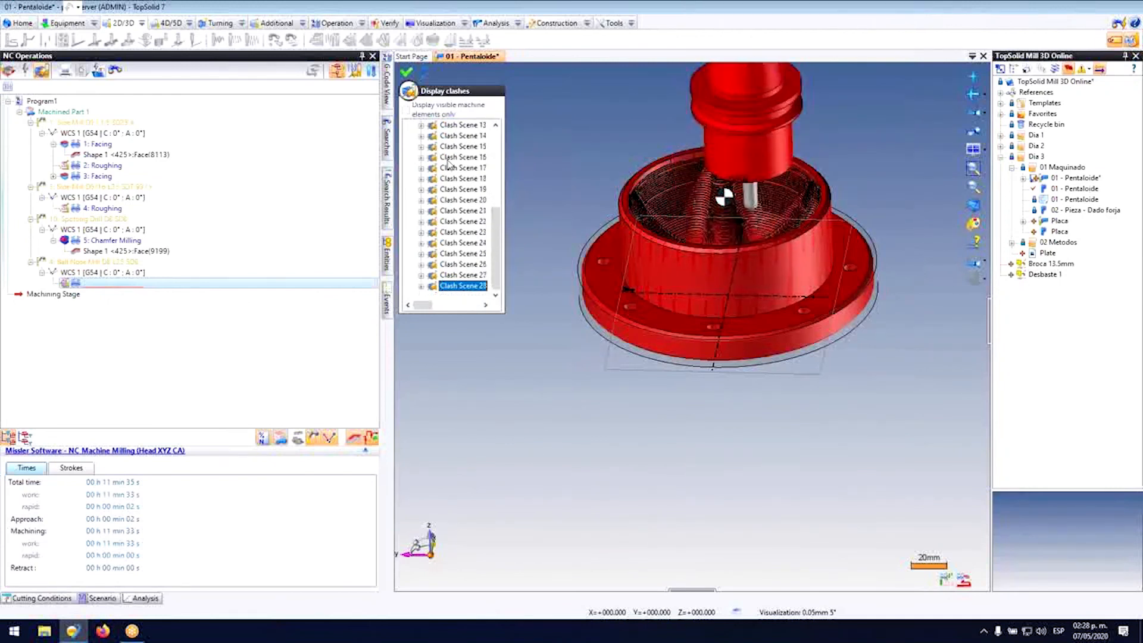
scroll(789, 161, up, 6)
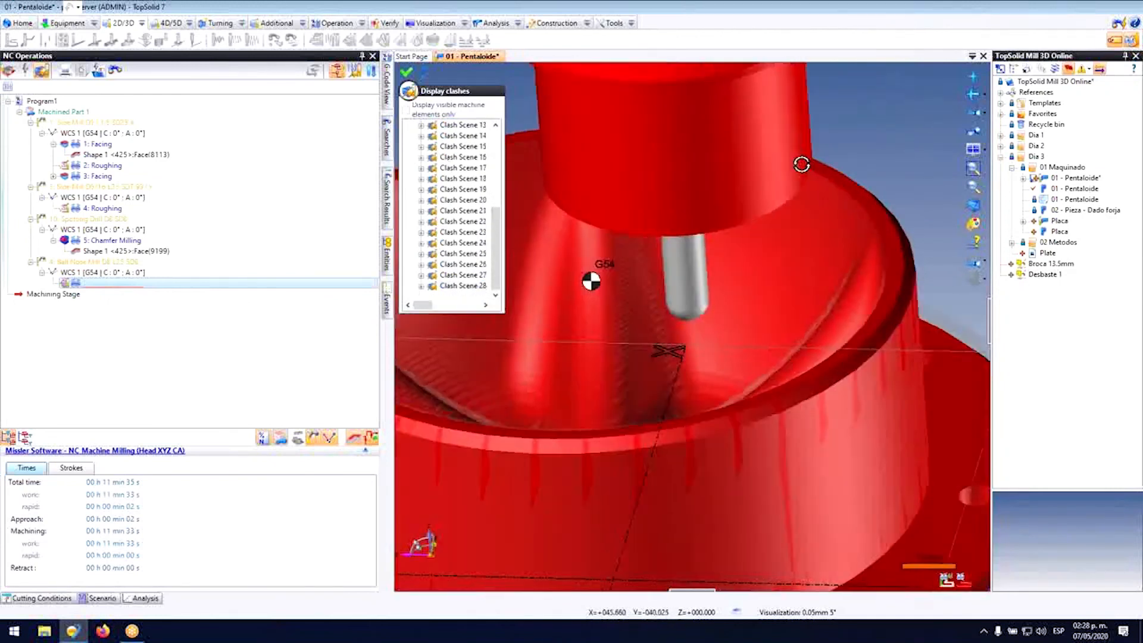
scroll(910, 199, down, 8)
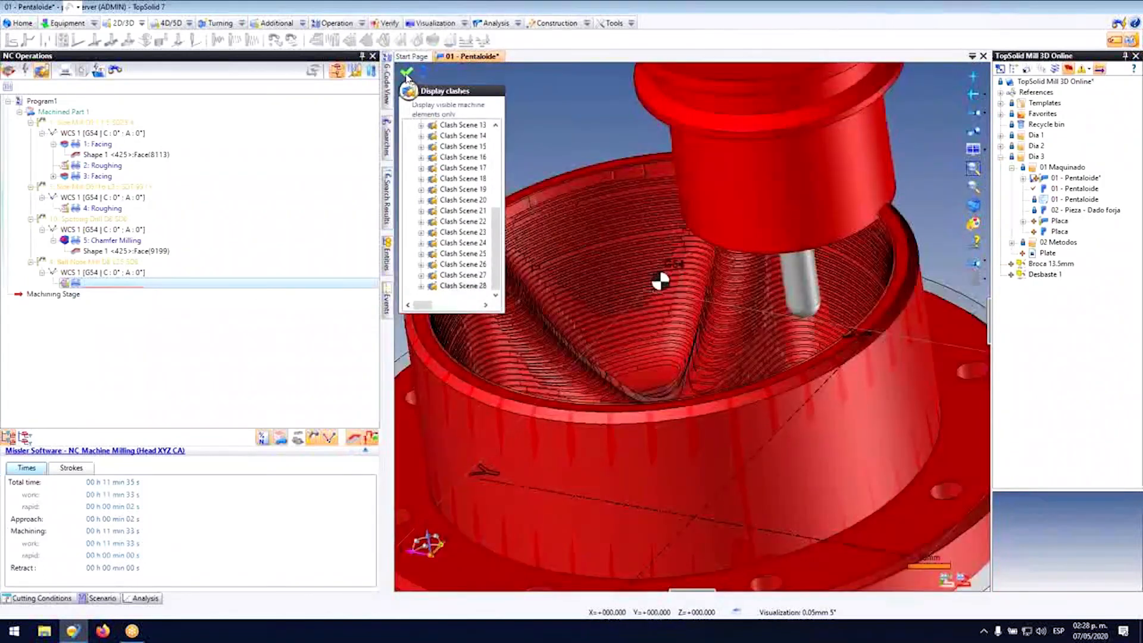
Step: Close the clash display and open the Raster passes operation for editing, examining its toolpath preview on the cup
click(407, 74)
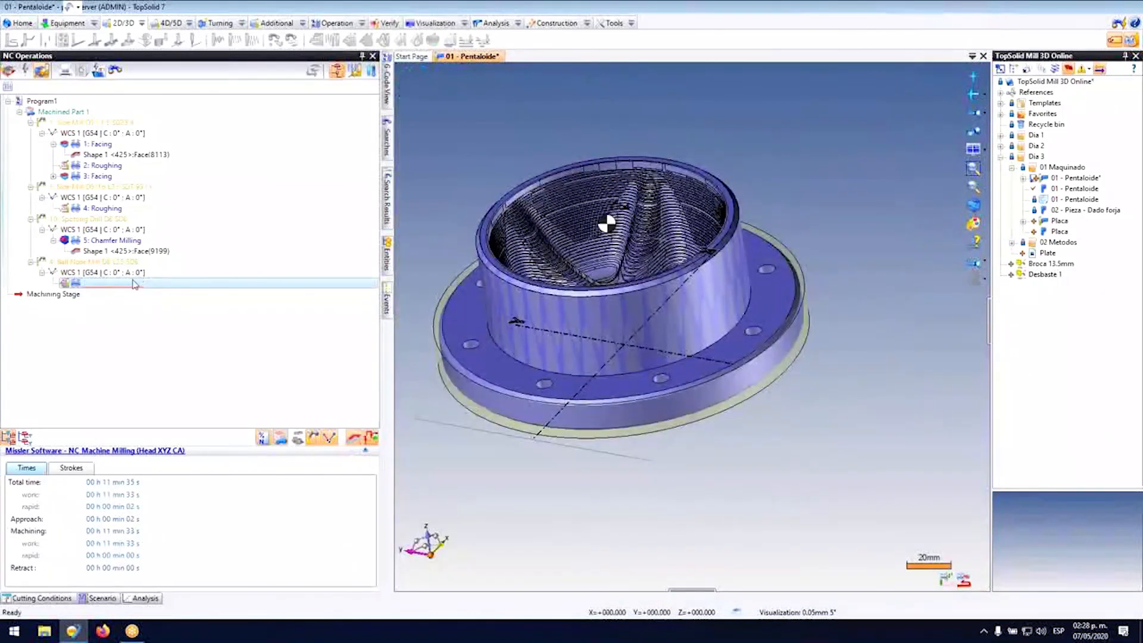
double_click(134, 284)
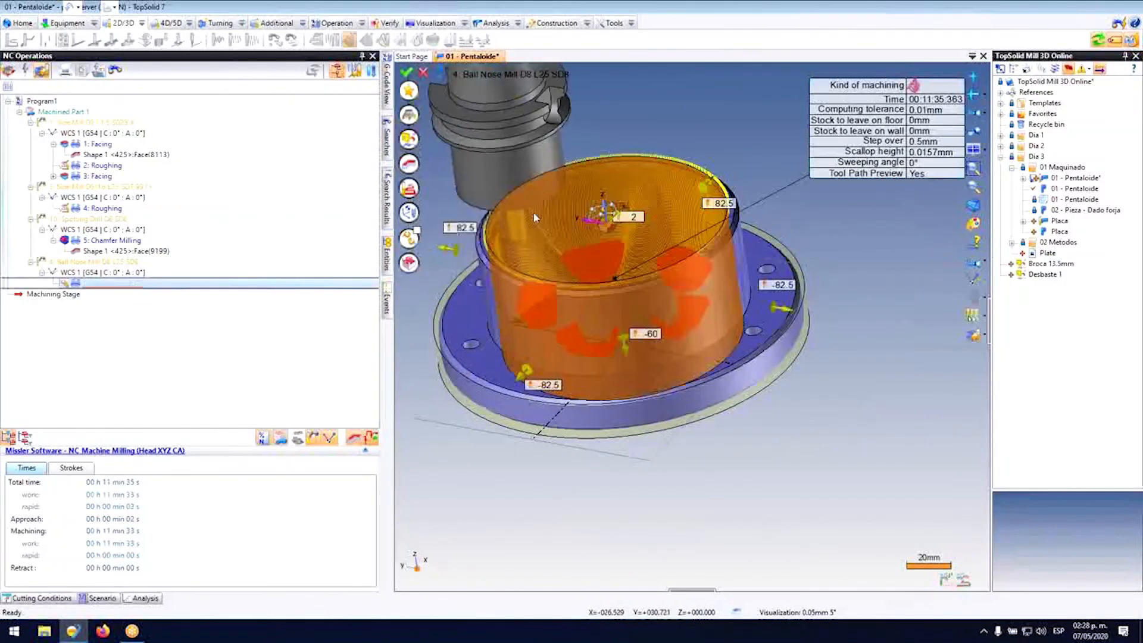
scroll(591, 145, up, 5)
scroll(676, 320, up, 5)
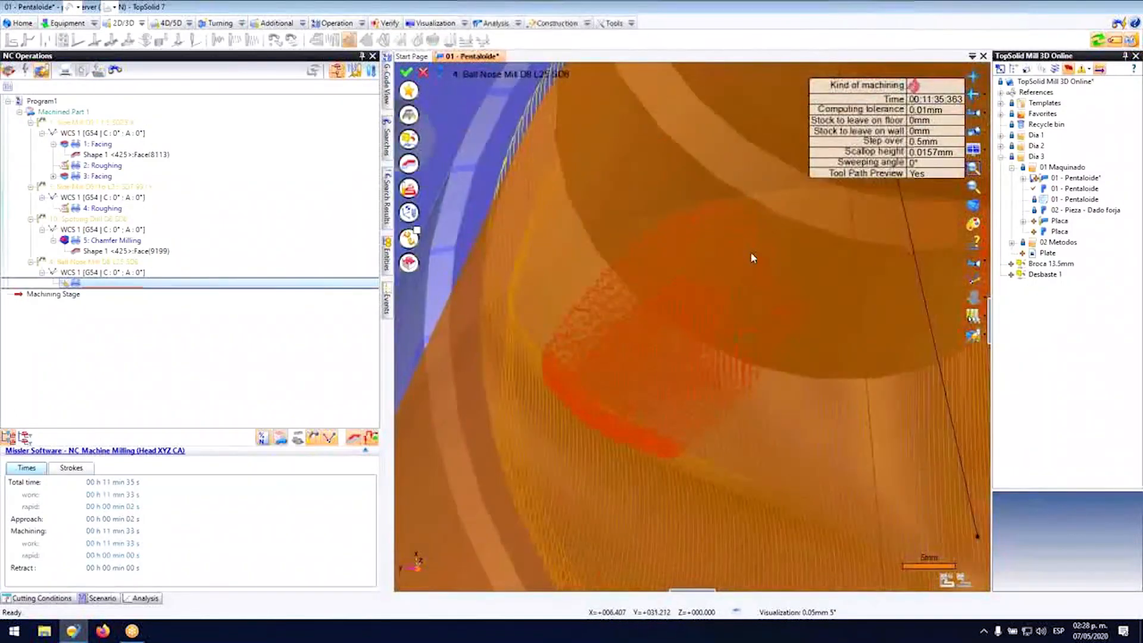
scroll(658, 296, down, 5)
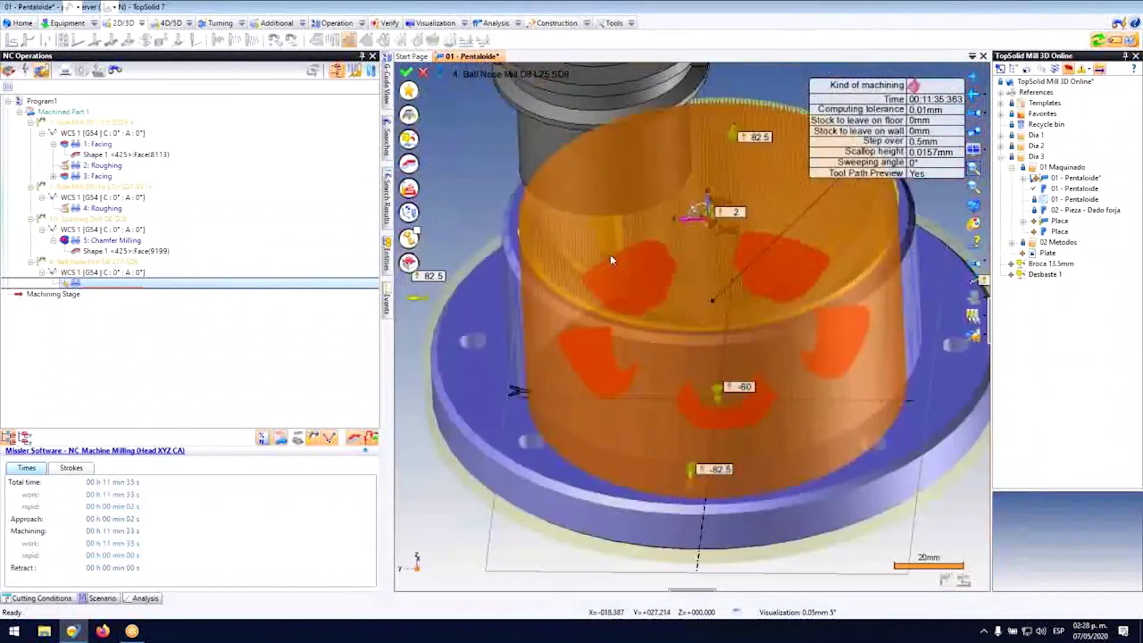
Step: Set the output distance of the 8 mm ball nose mill's tool assembly to 68 mm and recompute the Raster passes operation
click(408, 117)
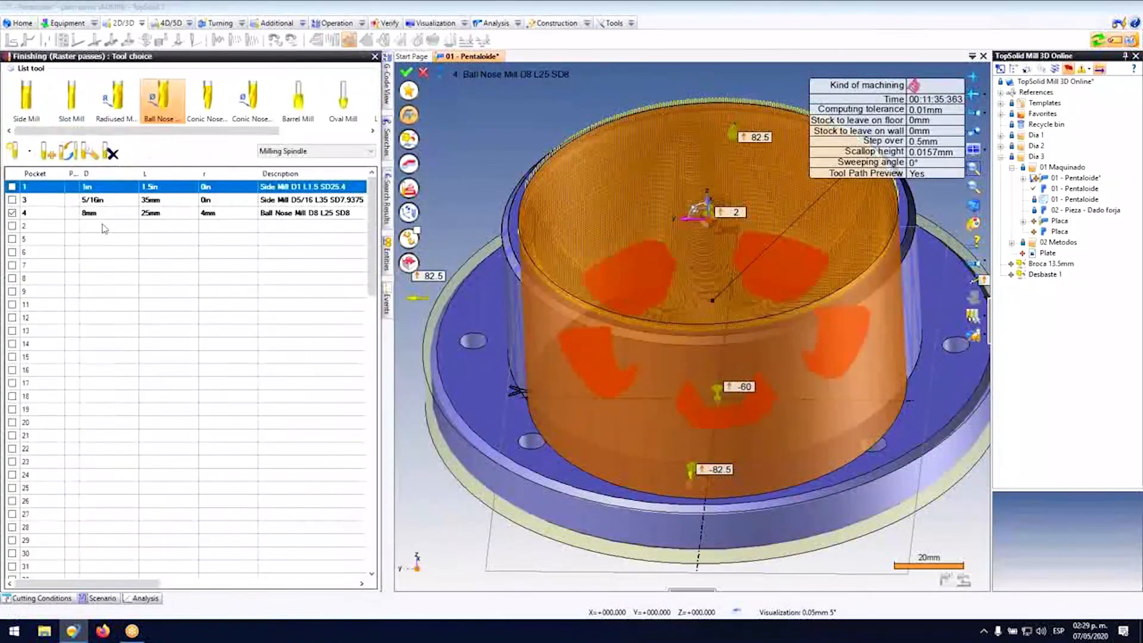
double_click(98, 213)
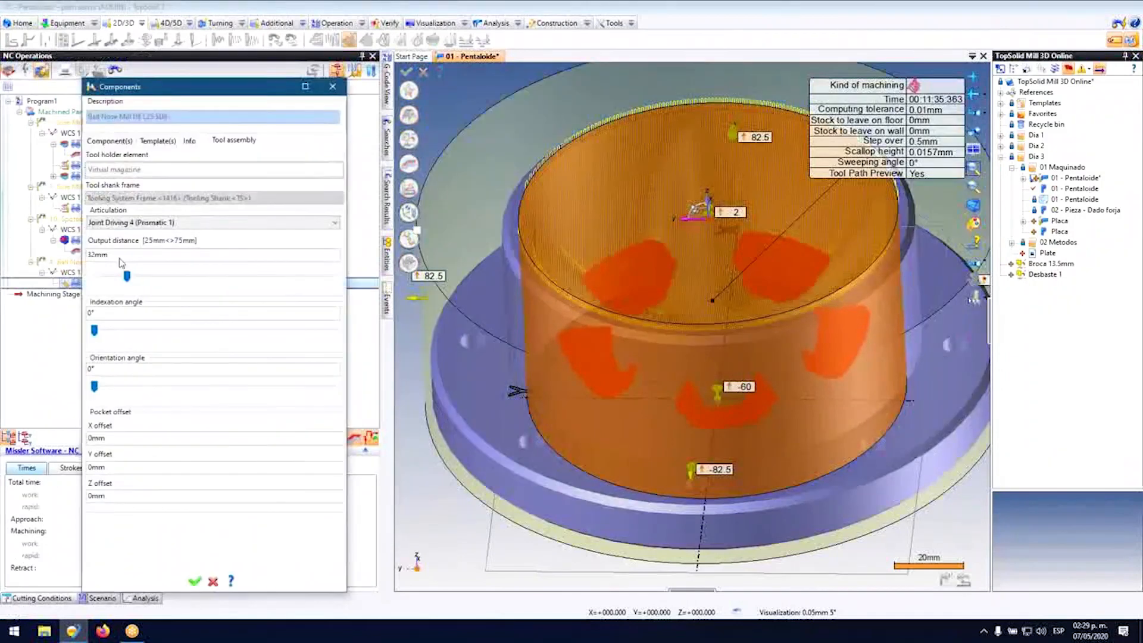
scroll(453, 262, down, 5)
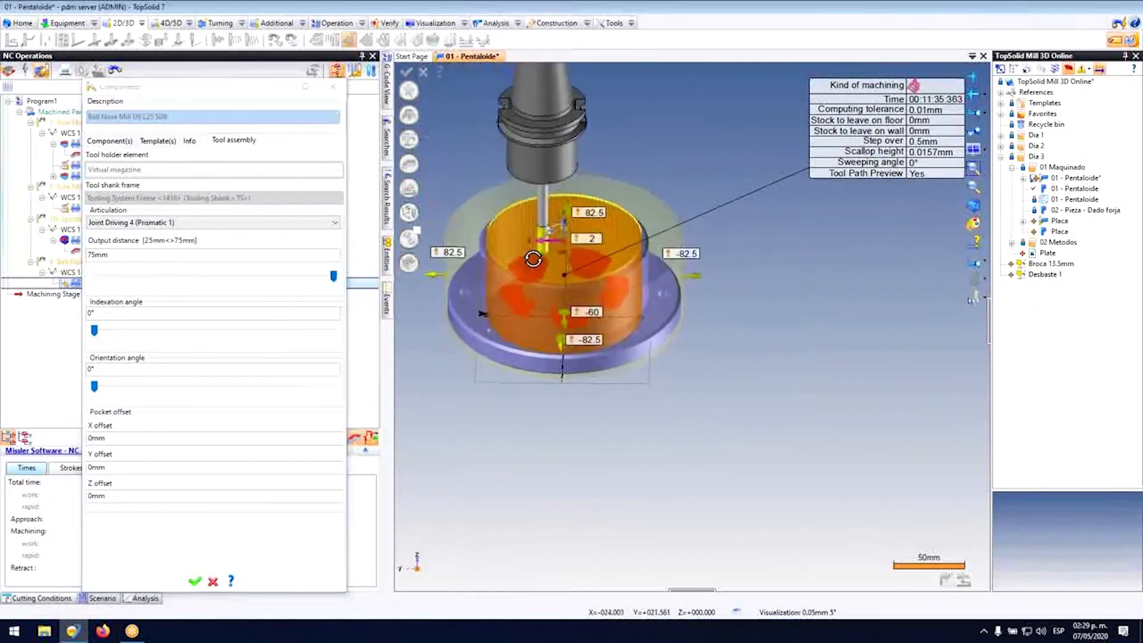
drag(334, 275, 326, 277)
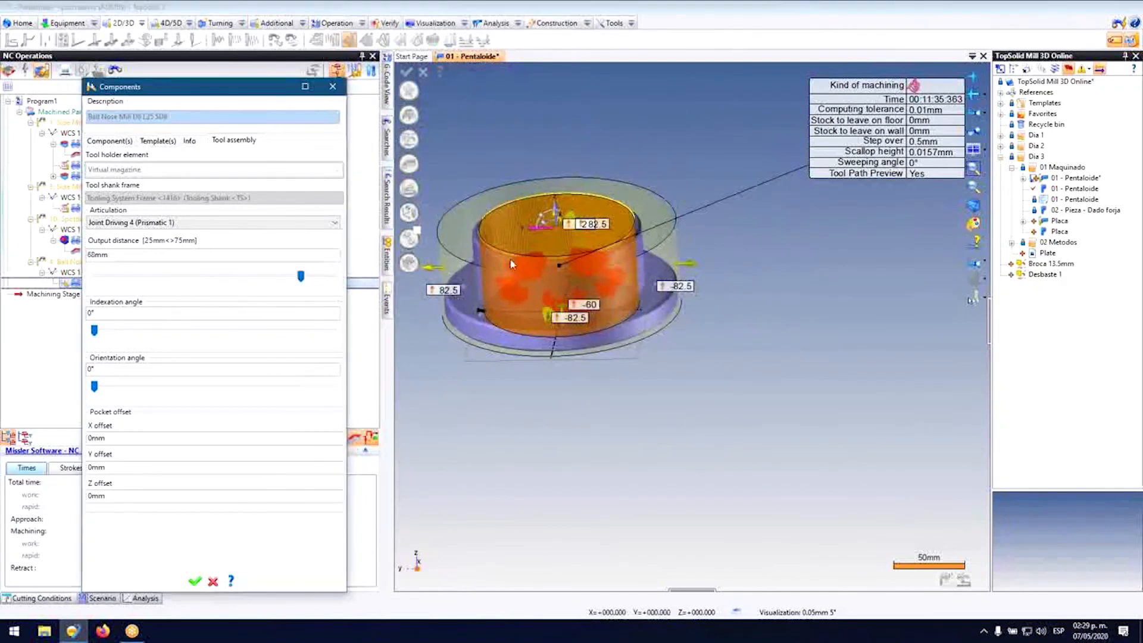
middle_drag(559, 235, 589, 224)
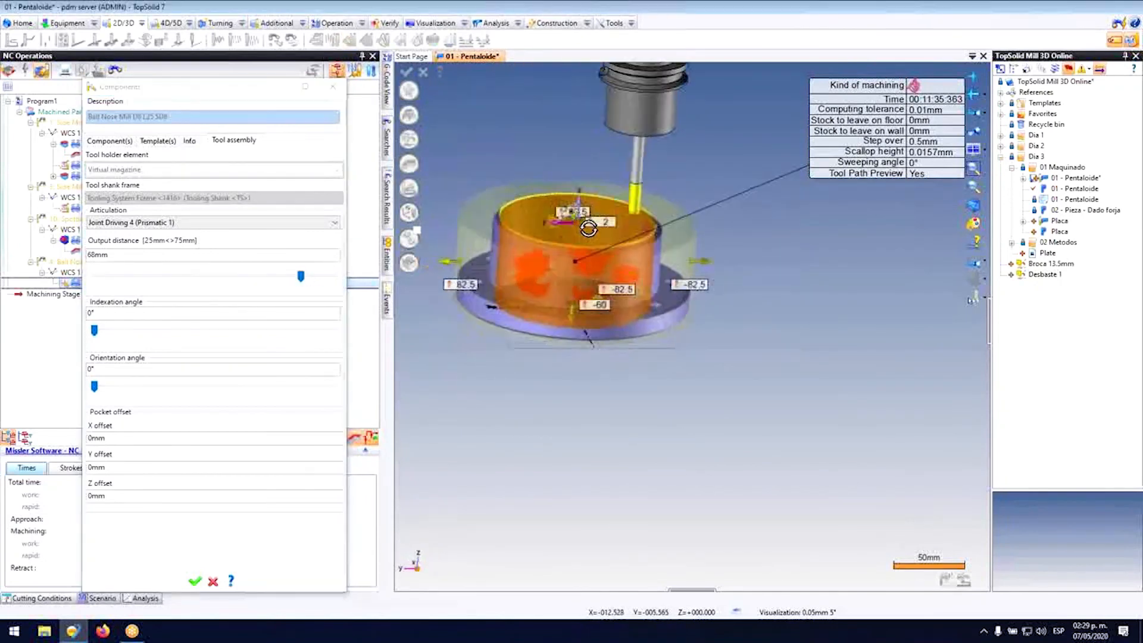
click(200, 576)
click(195, 583)
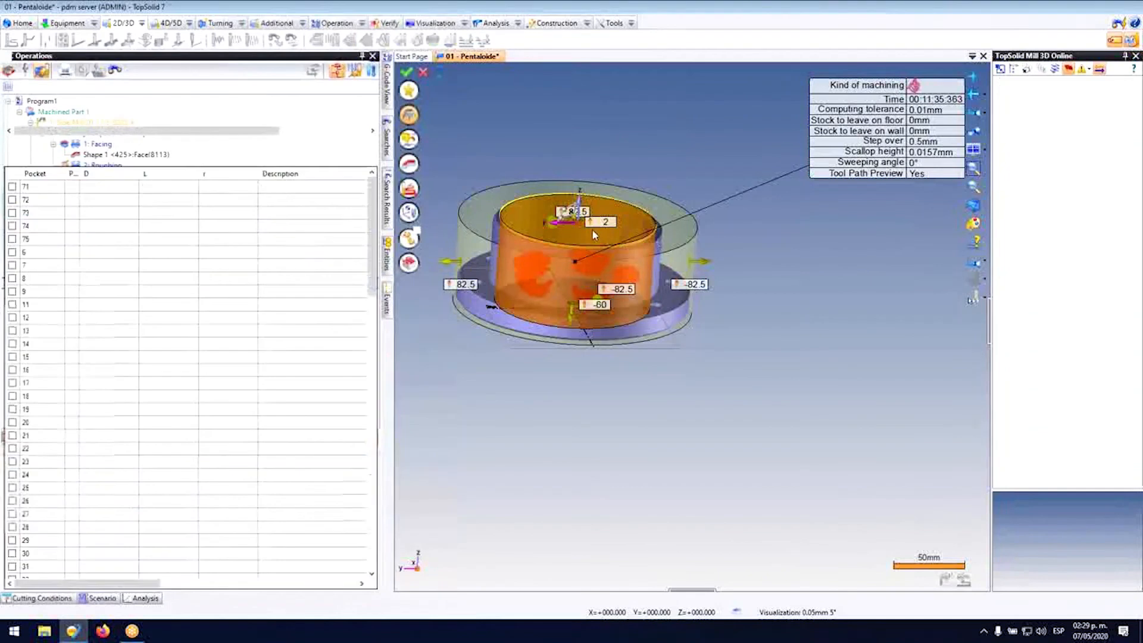
click(547, 339)
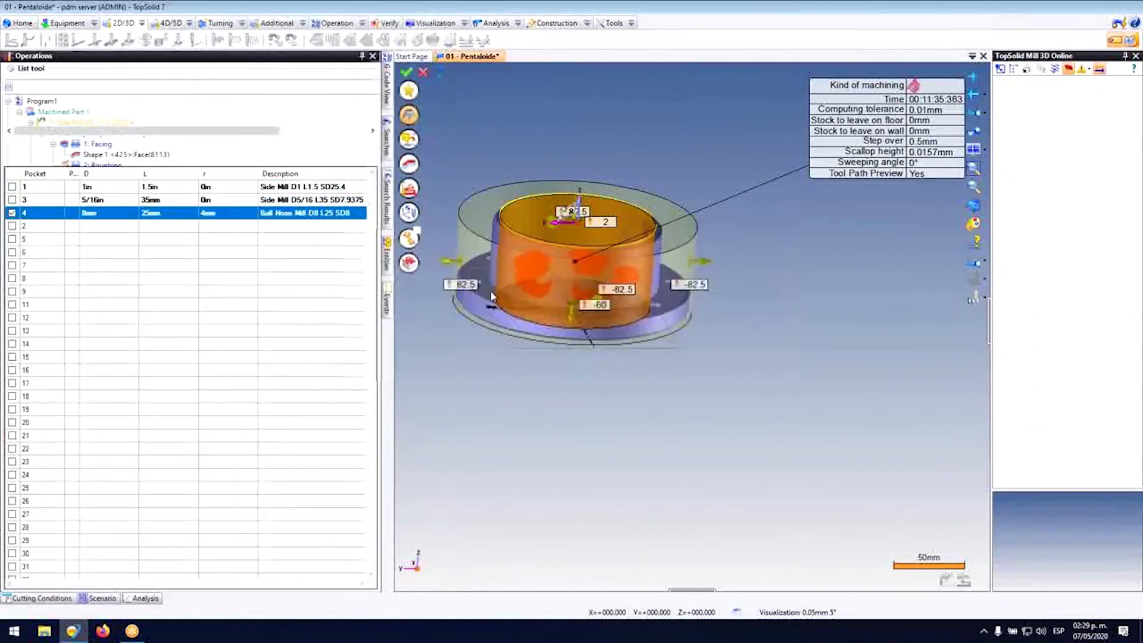
click(406, 73)
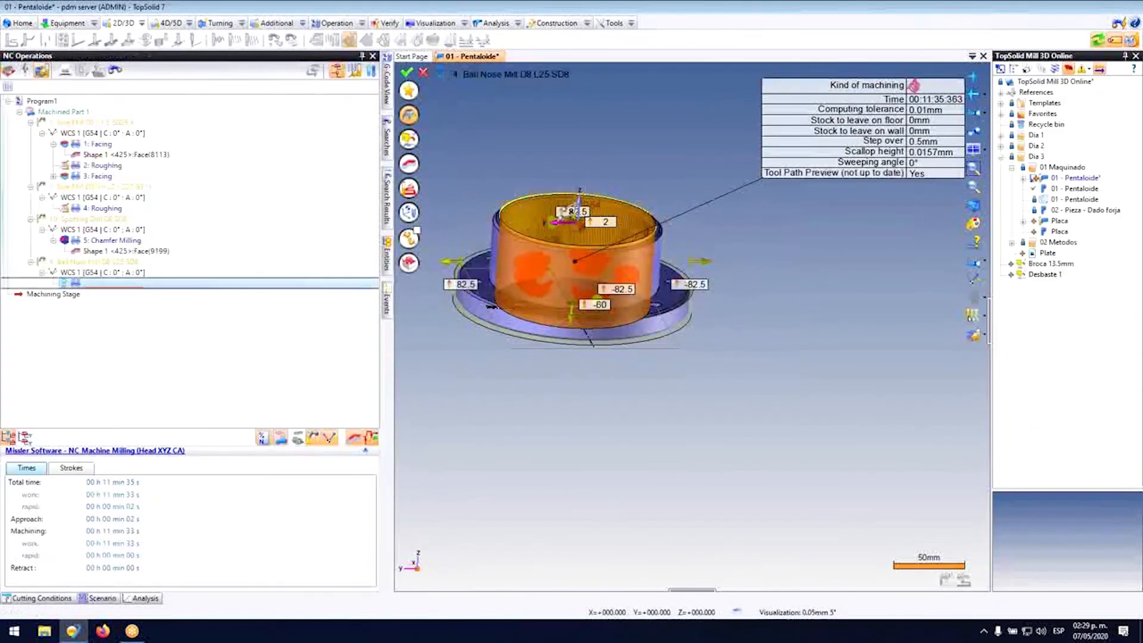
click(407, 72)
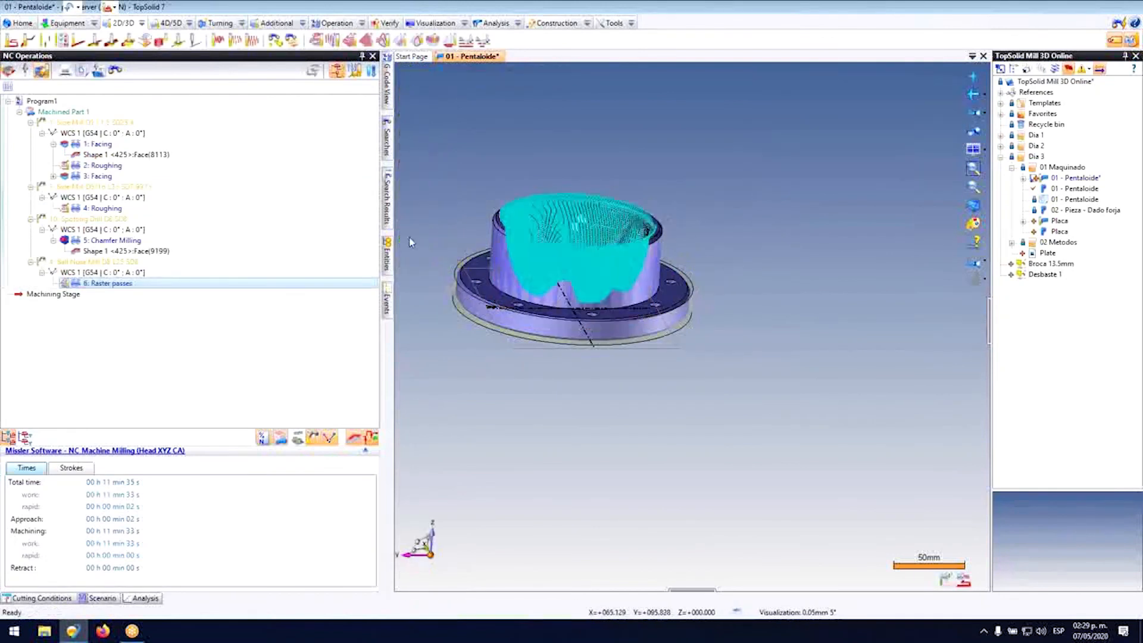
Step: Verify the Raster passes operation with the material removal animation and watch the longer tool and holder inside the cup
scroll(621, 187, up, 2)
middle_drag(620, 190, 643, 262)
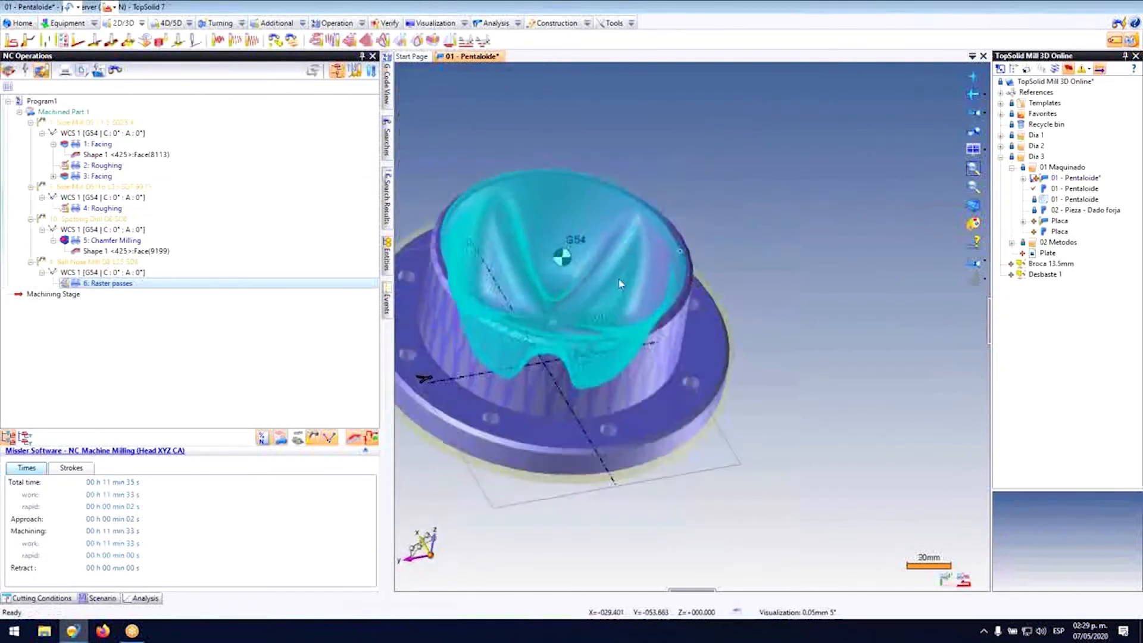
right_click(97, 284)
click(125, 342)
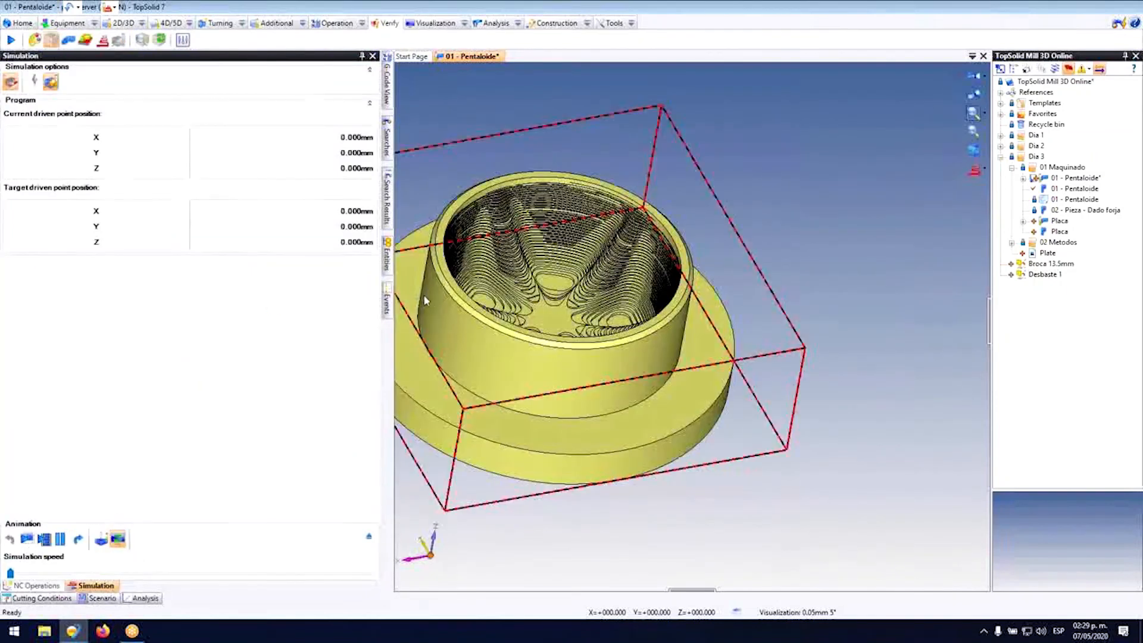
click(44, 540)
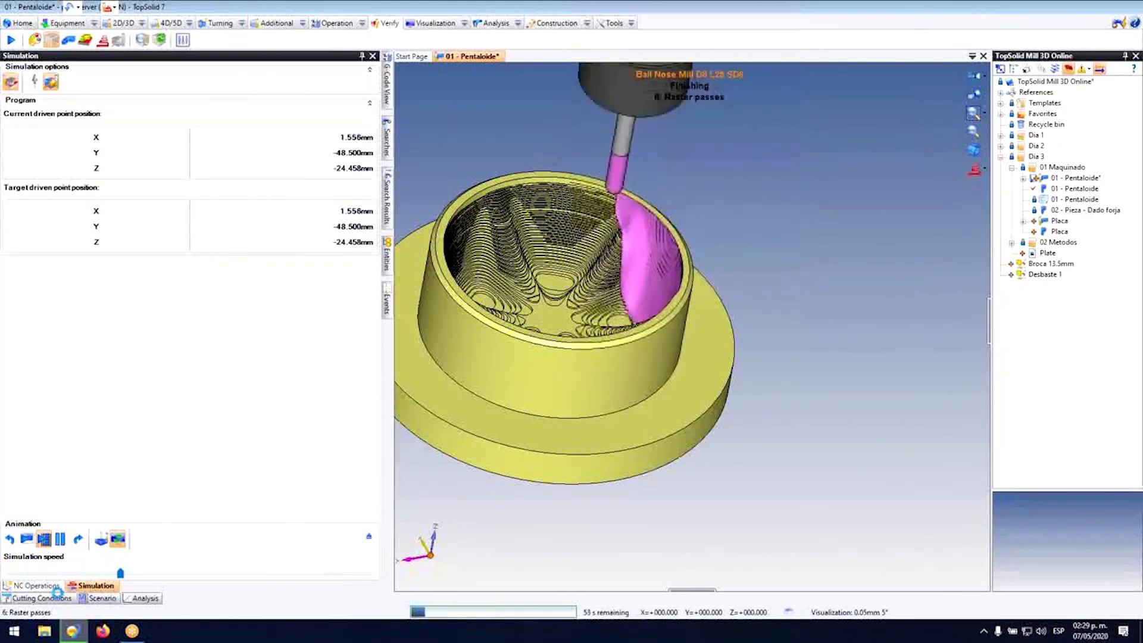
scroll(748, 339, down, 1)
middle_drag(689, 327, 673, 313)
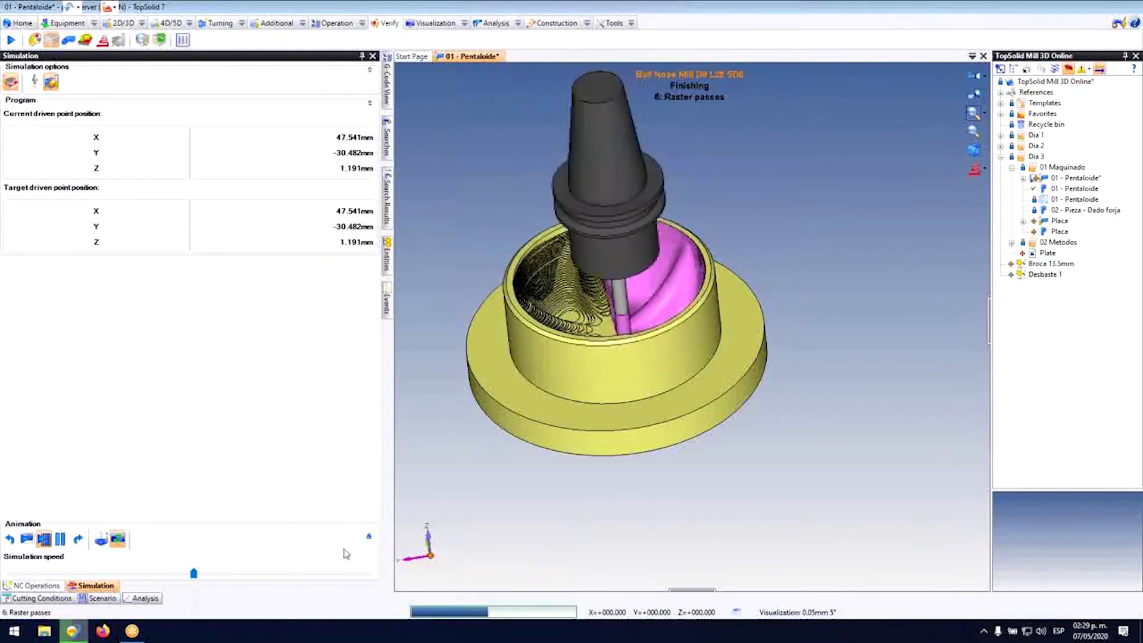
Step: Examine the surface finish on the cup's inner walls near the rim while the raster finishing animation runs
middle_drag(655, 316, 695, 295)
scroll(755, 275, up, 5)
middle_drag(756, 275, 599, 442)
scroll(667, 283, down, 4)
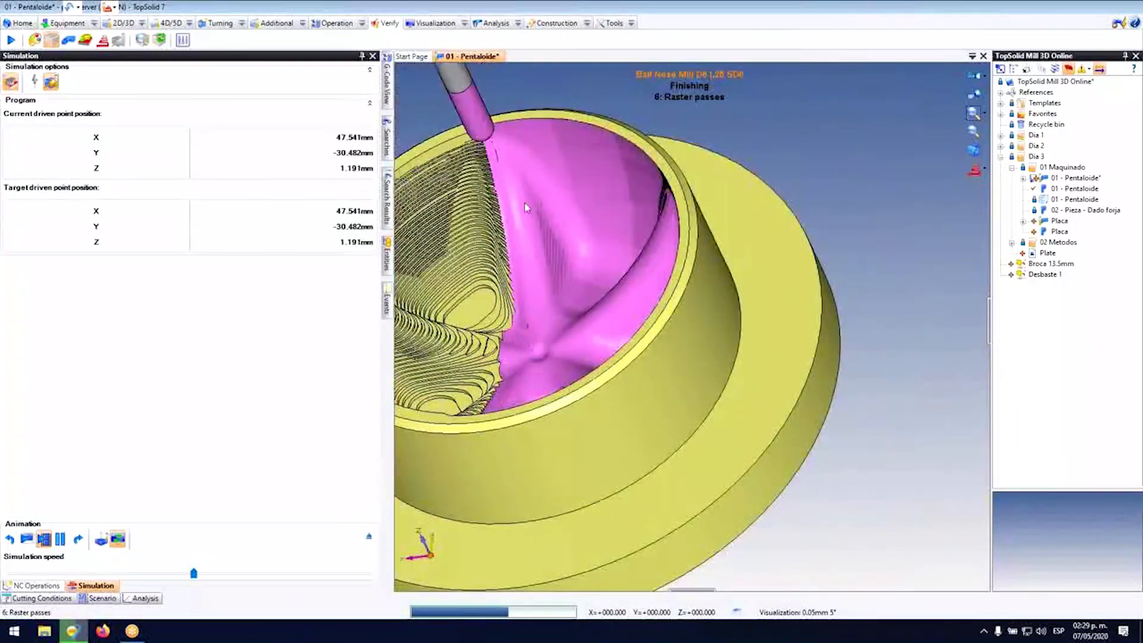
scroll(505, 205, up, 3)
middle_drag(530, 210, 743, 342)
scroll(576, 297, down, 4)
scroll(742, 342, up, 4)
scroll(743, 342, up, 3)
scroll(757, 324, down, 4)
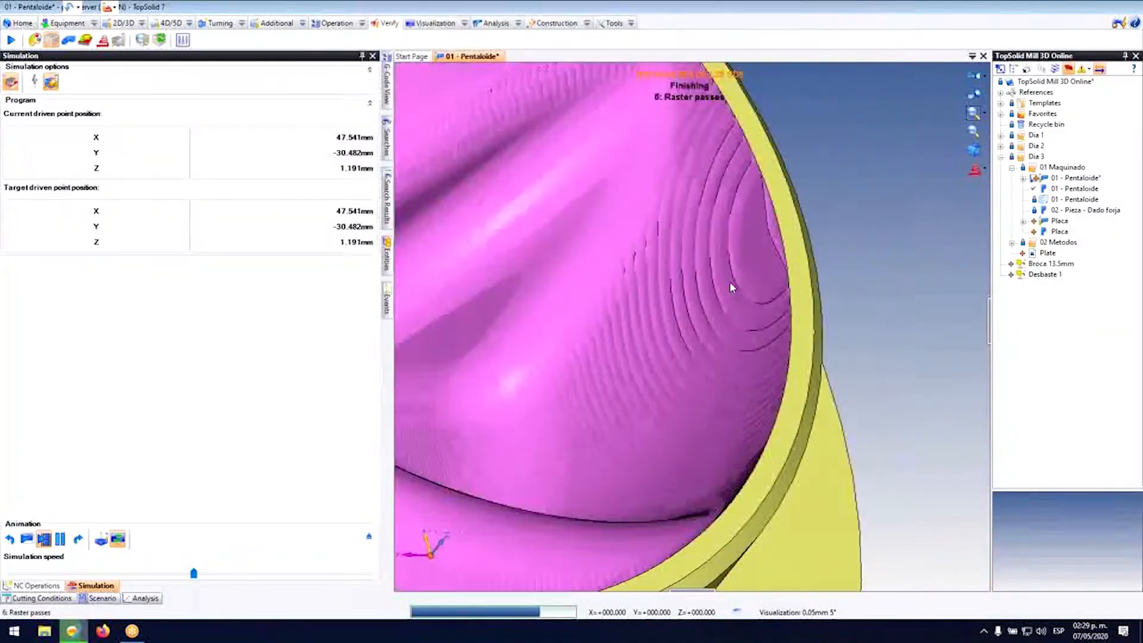
scroll(735, 194, up, 1)
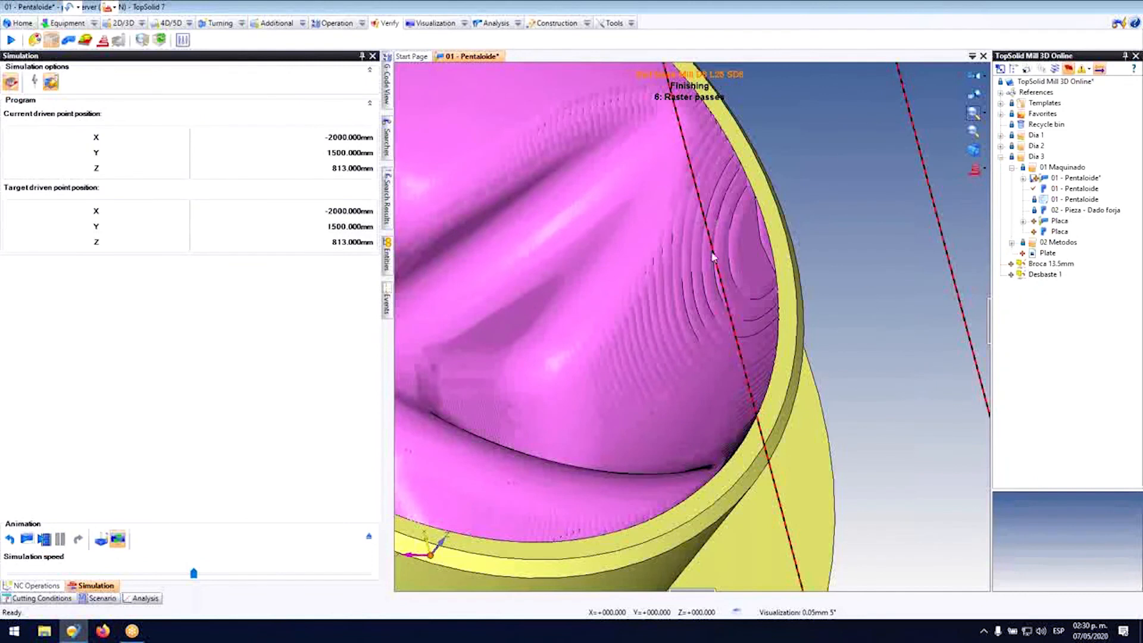
Step: Examine the fully finished cup interior from several angles and exit the verification
scroll(709, 235, down, 4)
middle_drag(606, 249, 416, 88)
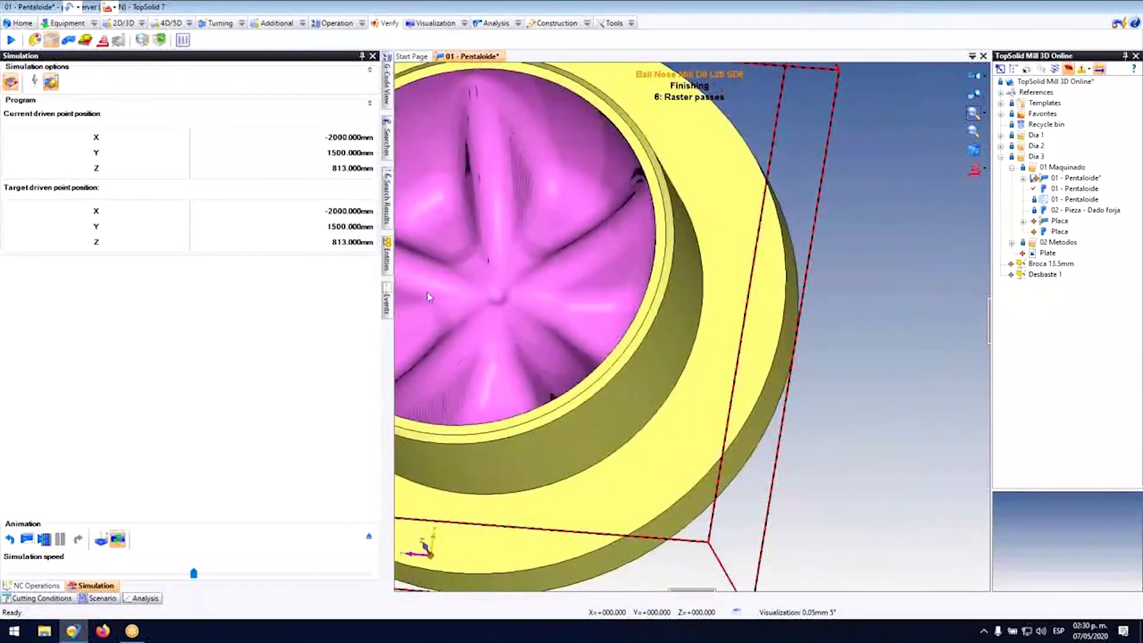
mouse_move(489, 278)
middle_down()
mouse_move(548, 268)
mouse_move(703, 203)
mouse_move(661, 244)
mouse_move(541, 281)
mouse_move(506, 266)
middle_up()
scroll(540, 285, down, 3)
scroll(541, 285, up, 5)
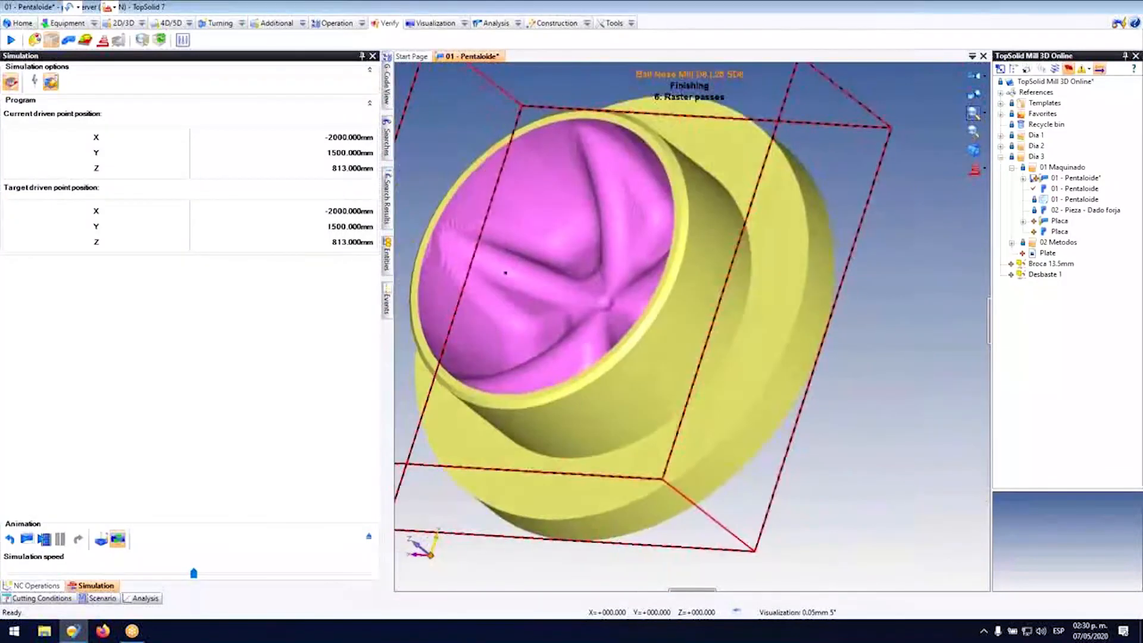
scroll(436, 253, up, 2)
scroll(436, 254, up, 3)
scroll(428, 481, down, 5)
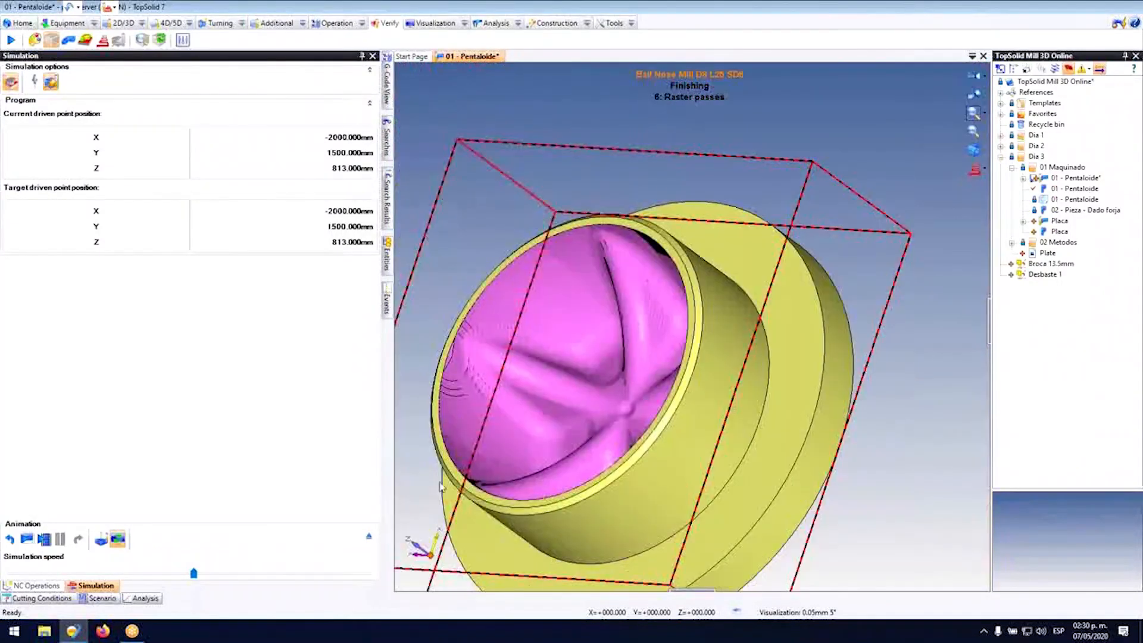
click(370, 538)
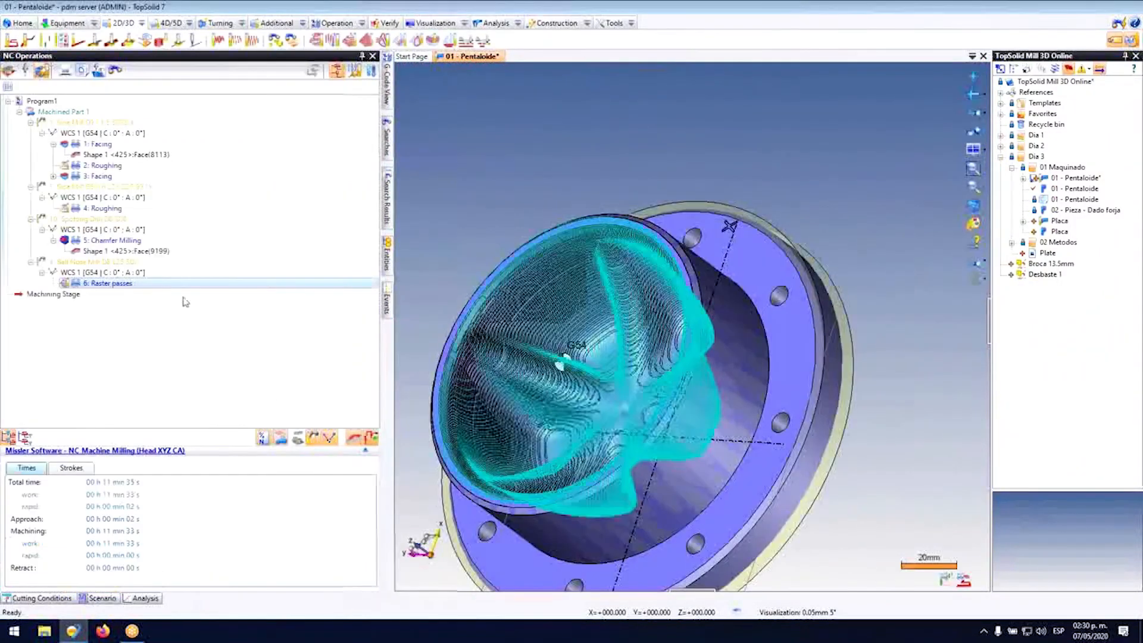
Step: Change the finishing operation's kind of machining to Constant step-over with a 0.3 mm step over and recompute it
double_click(109, 285)
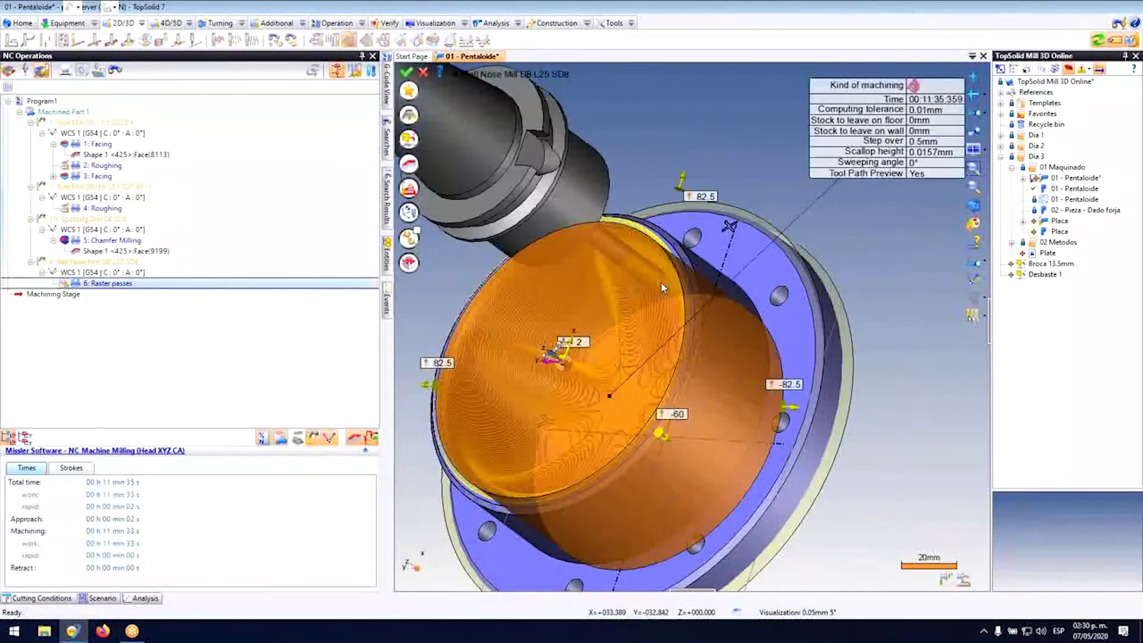
click(917, 90)
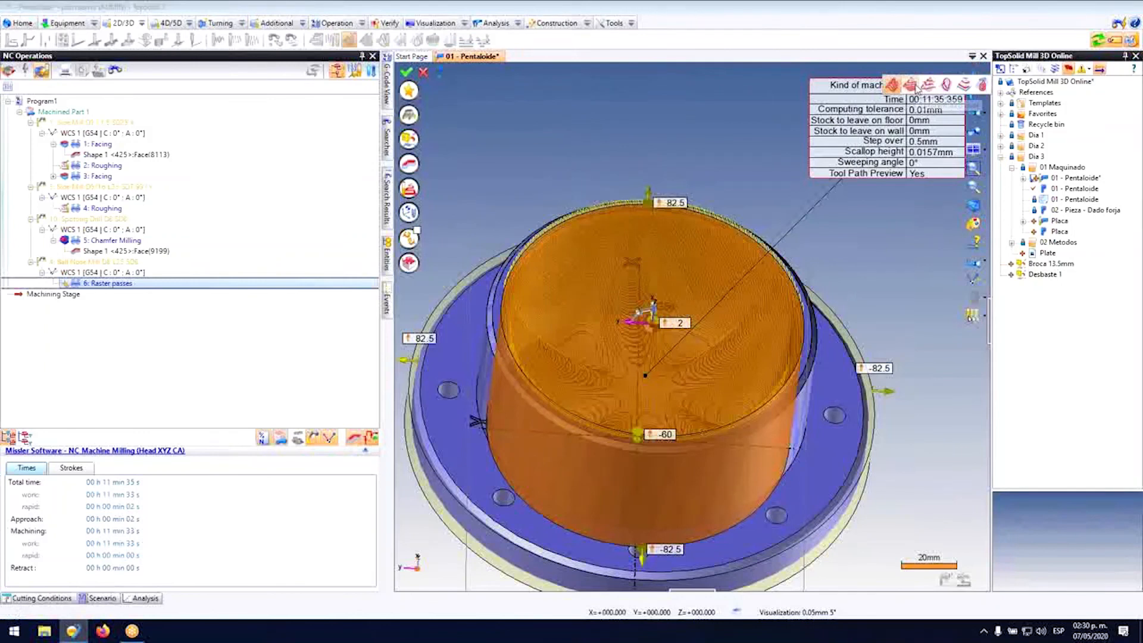
click(917, 89)
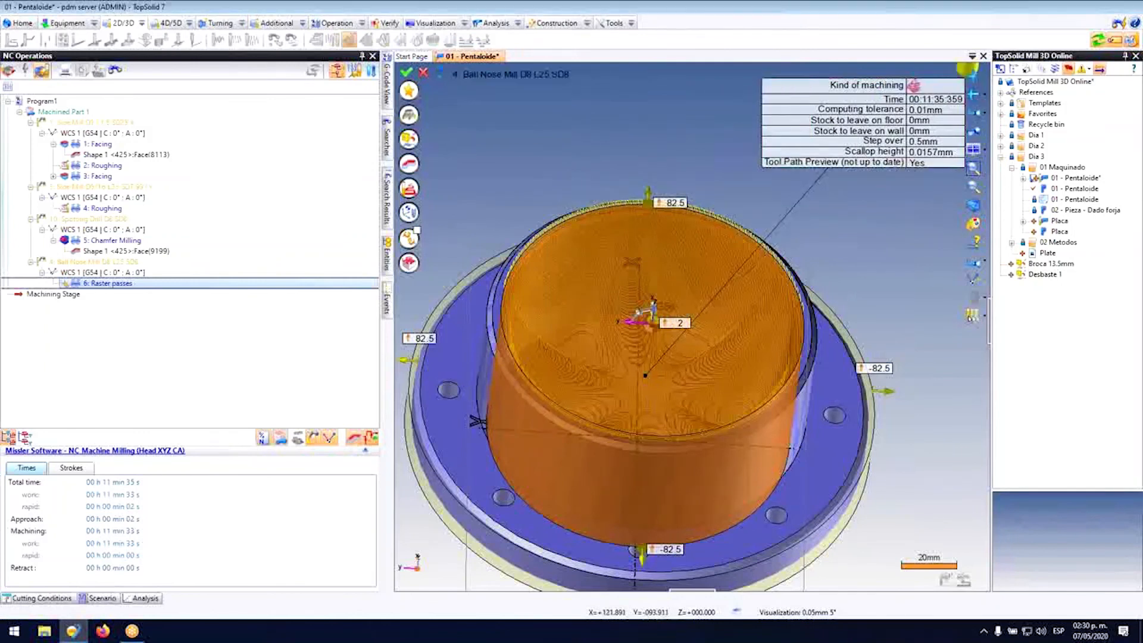
click(924, 143)
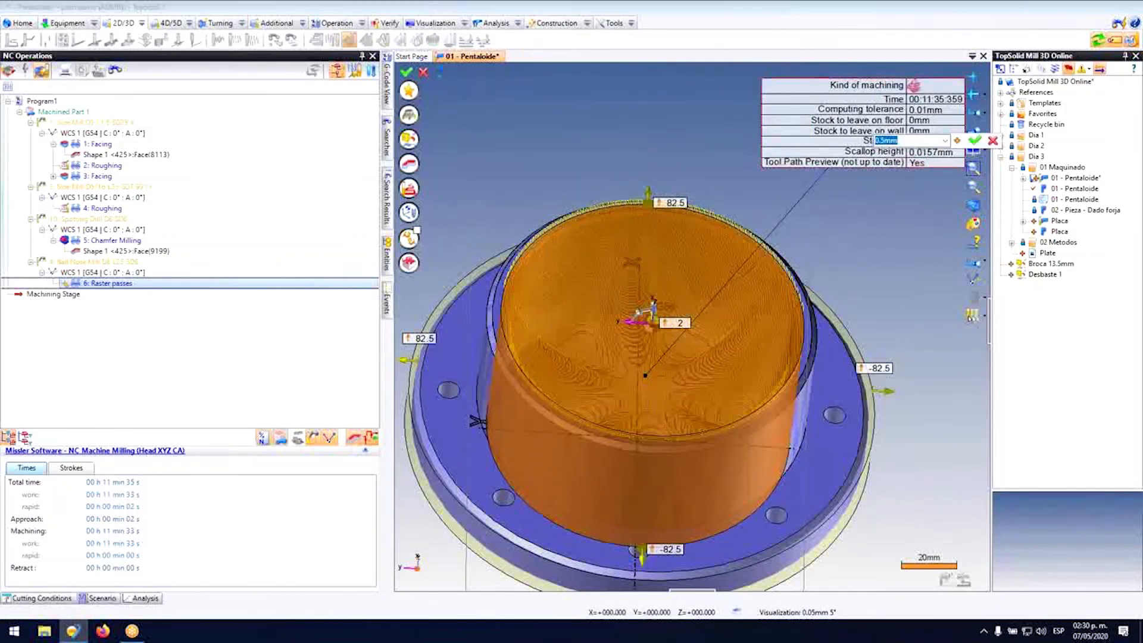
text(.3)
key(Return)
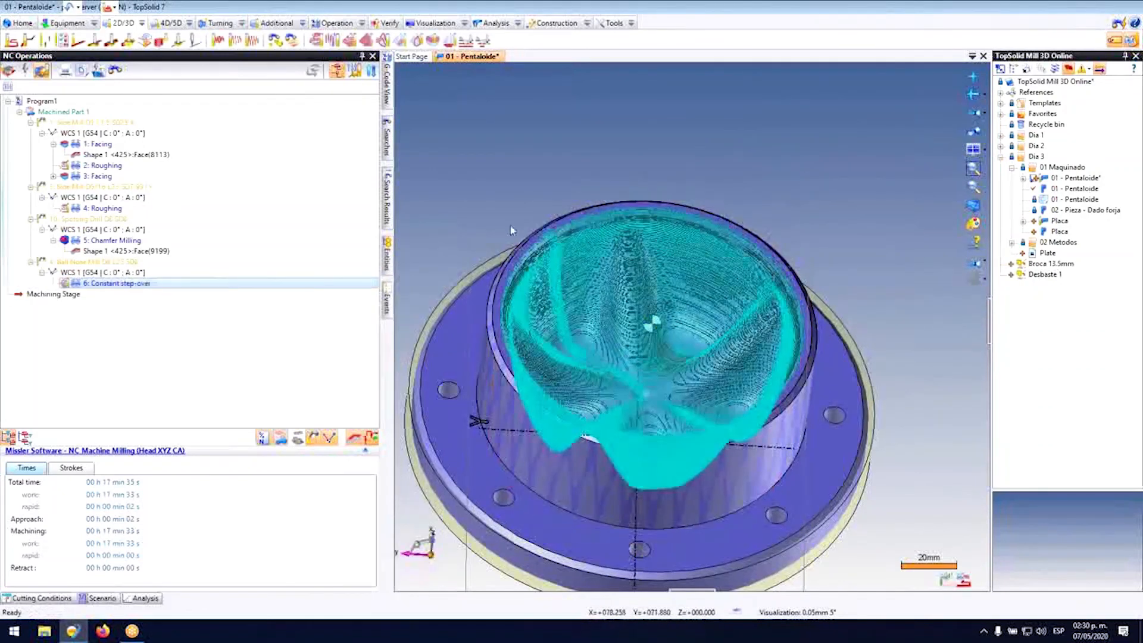
Step: Verify the Constant step-over operation with the material removal animation, raising the simulation speed to its maximum
right_click(128, 284)
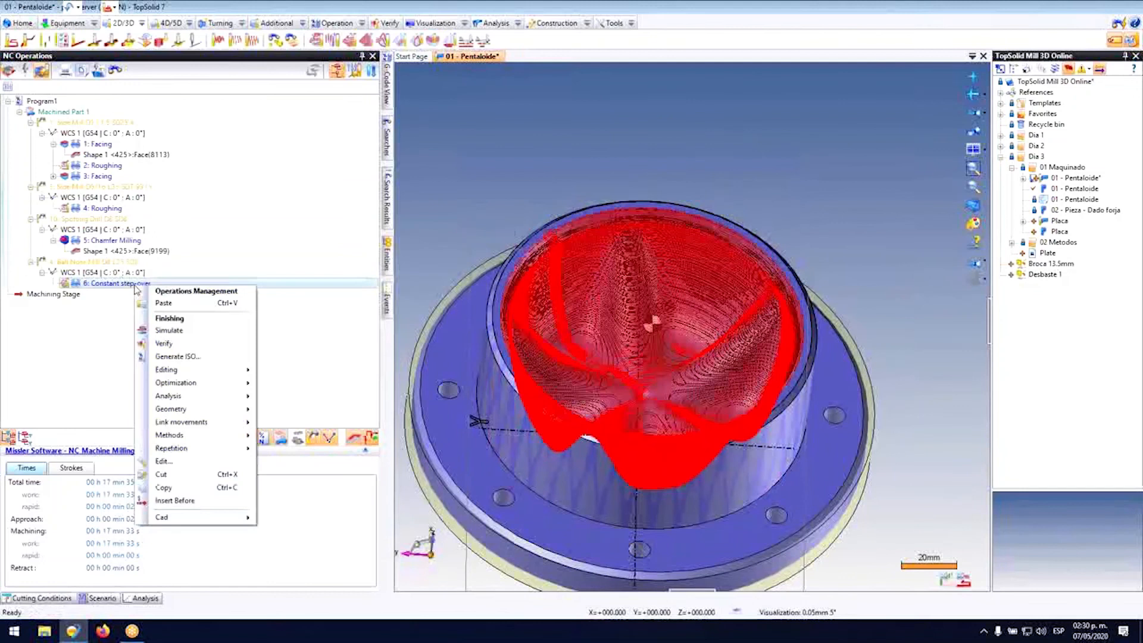
click(163, 343)
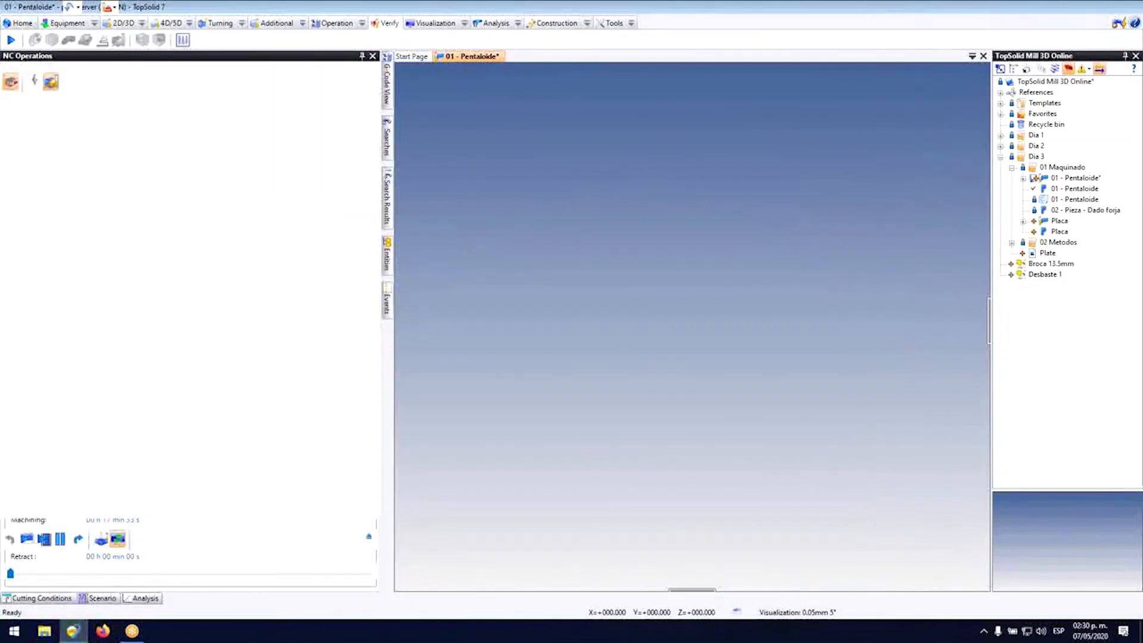
click(44, 540)
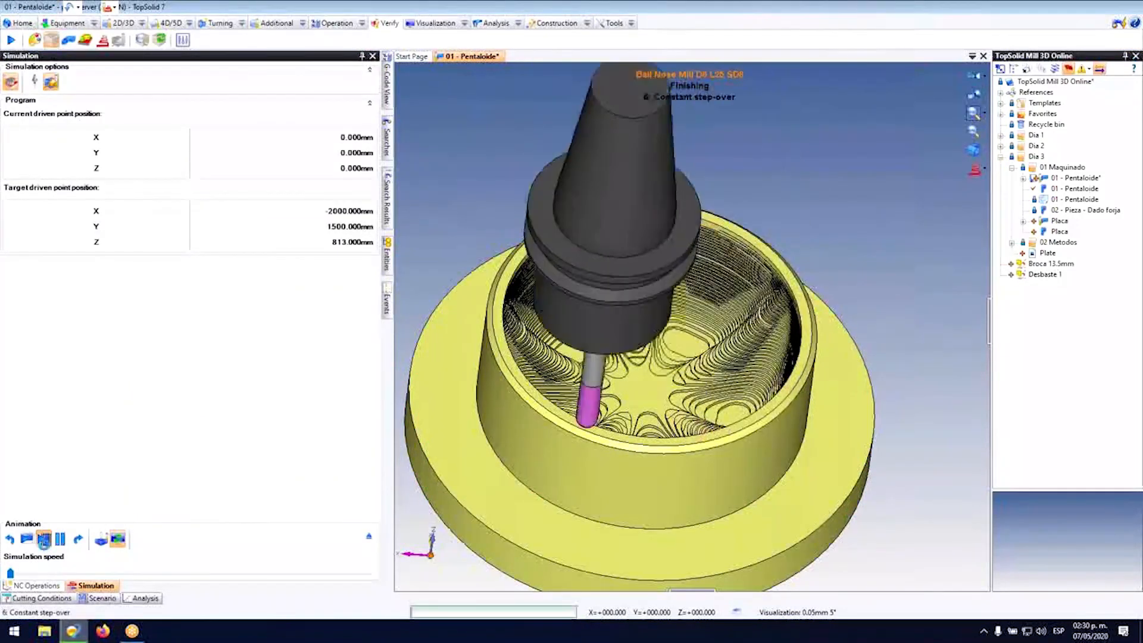
click(44, 541)
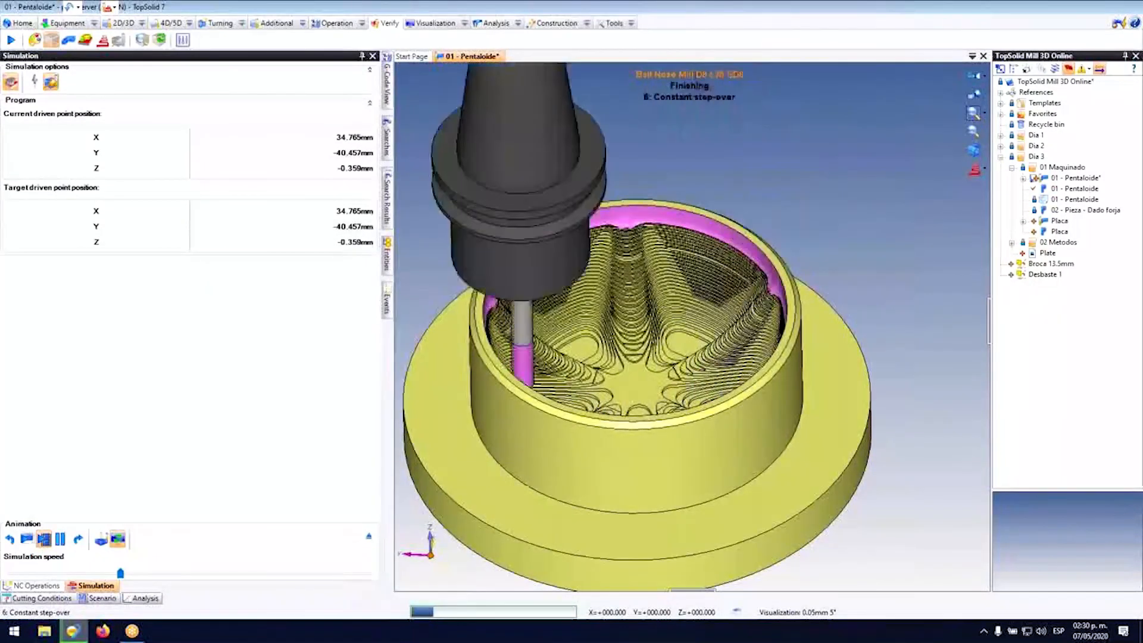
key(Page_Down)
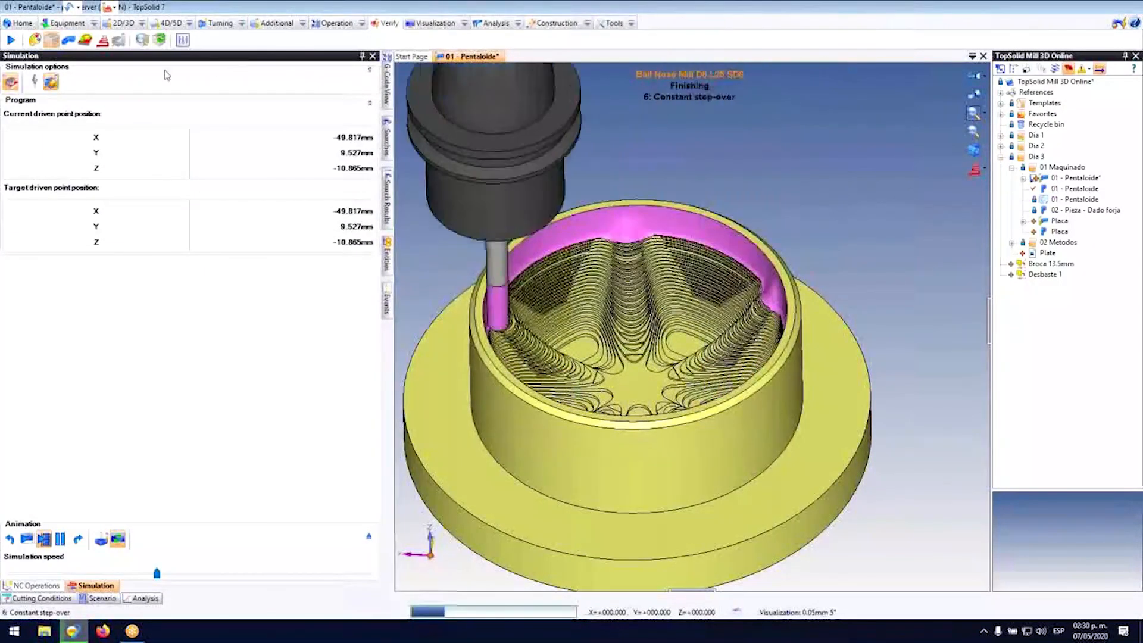
key(Right)
key(Right)
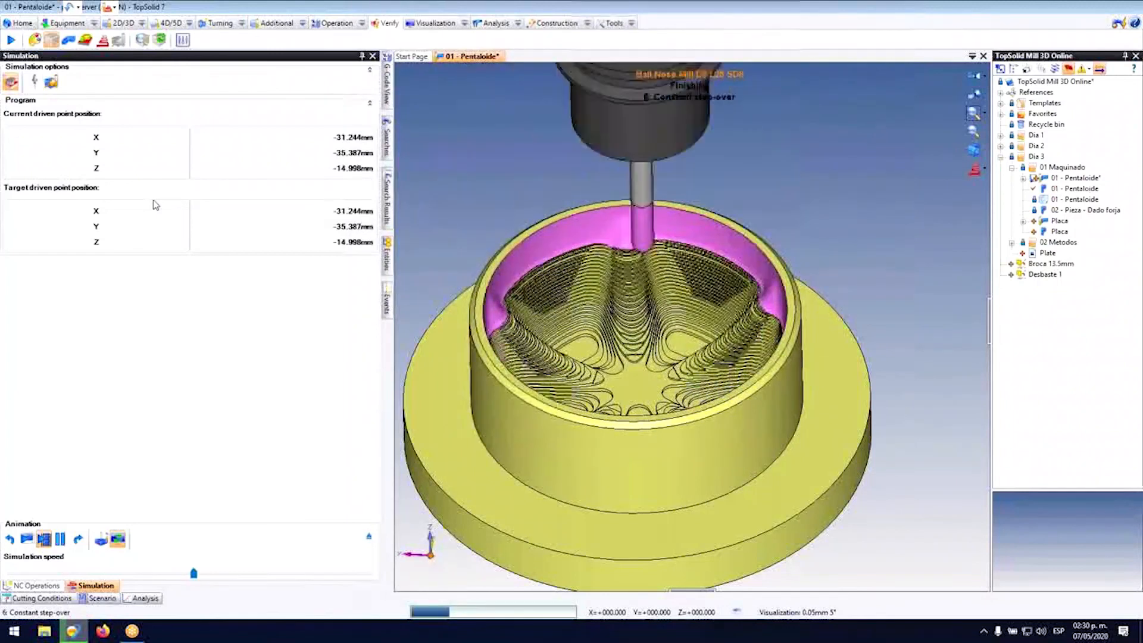
key(Right)
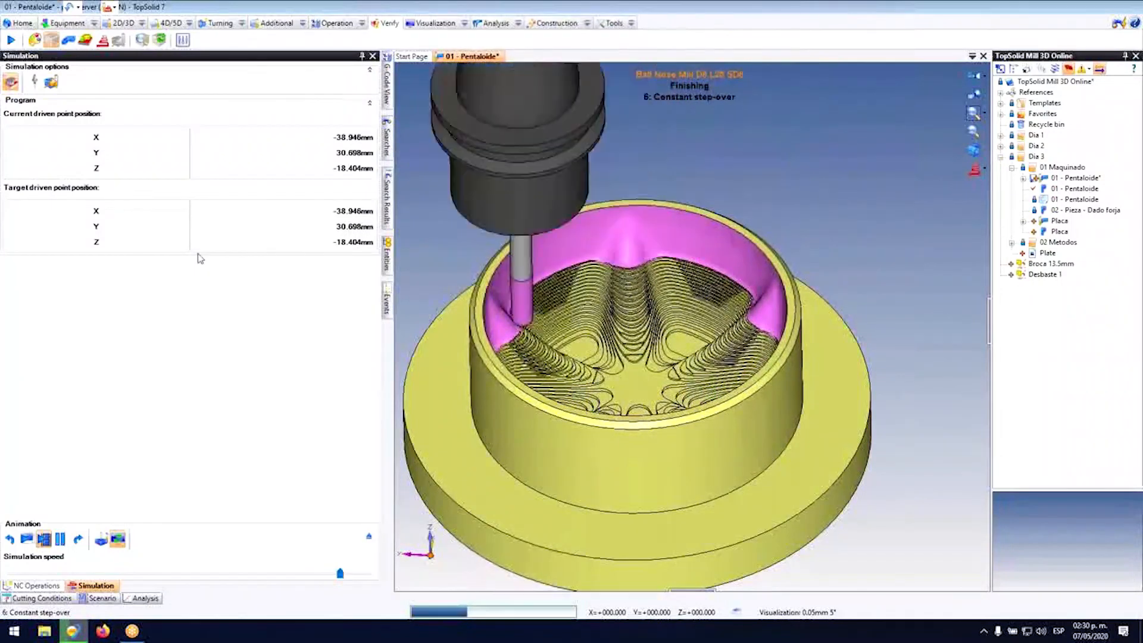
click(102, 539)
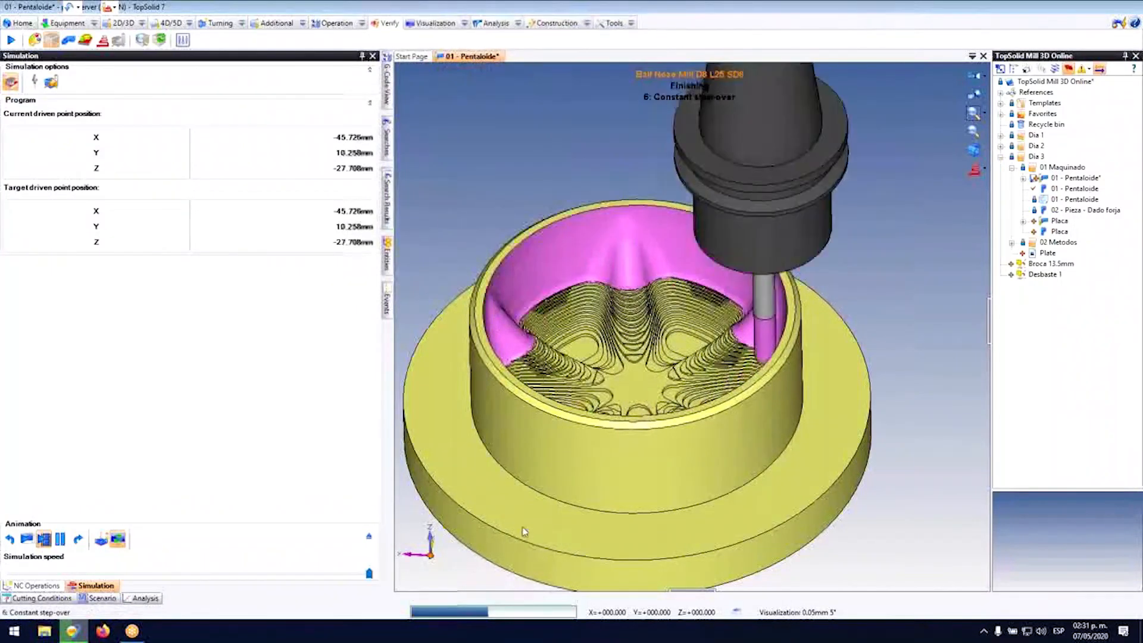
Step: Examine the cup's inner walls and floor from several angles and close up as the Constant step-over animation finishes
scroll(506, 536, up, 2)
scroll(439, 536, down, 3)
scroll(576, 405, up, 1)
middle_drag(575, 405, 607, 488)
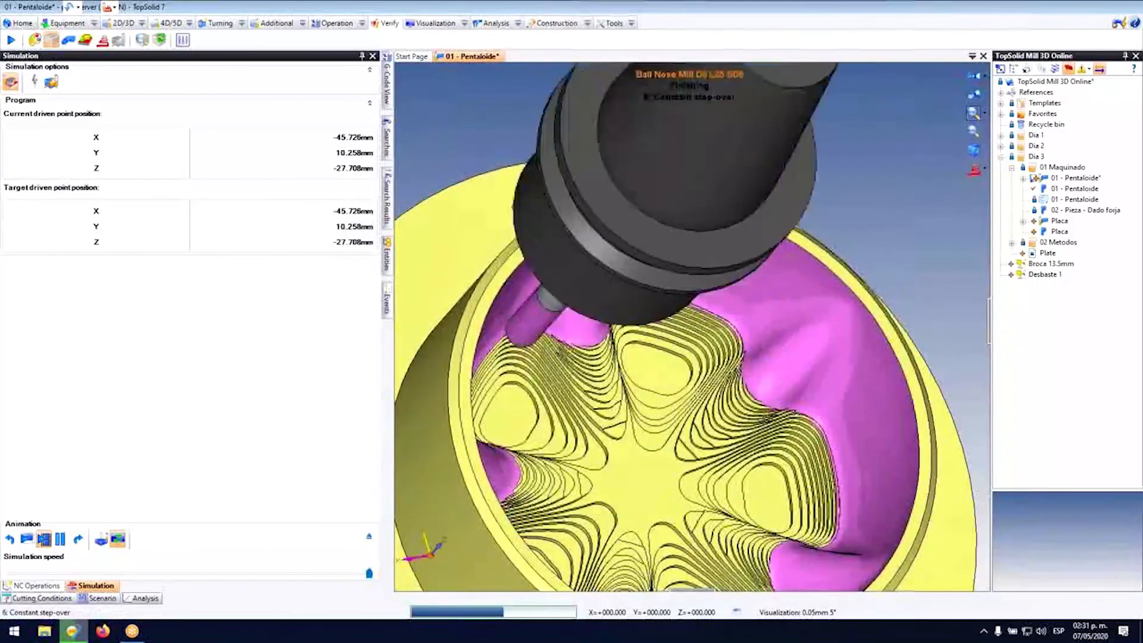
scroll(640, 248, down, 4)
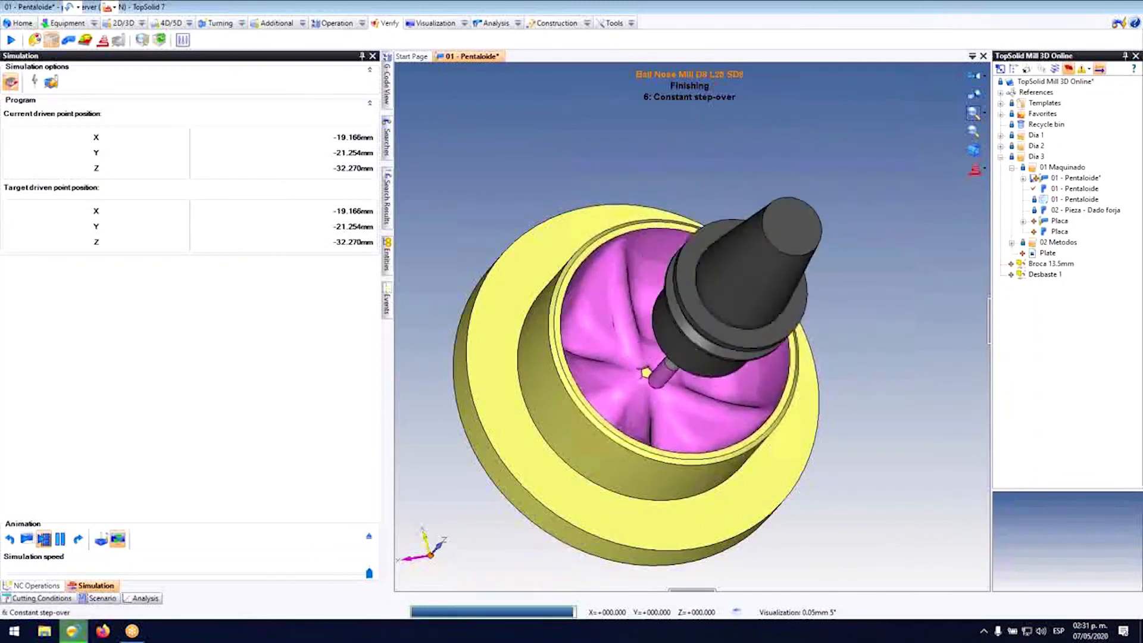
scroll(630, 366, up, 2)
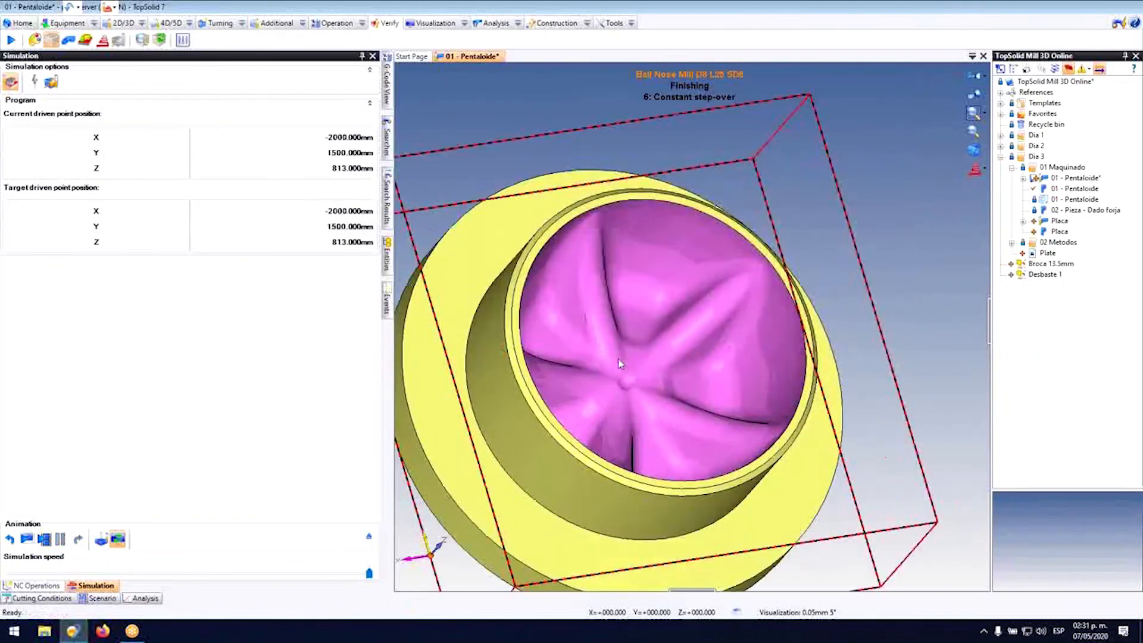
scroll(630, 366, up, 5)
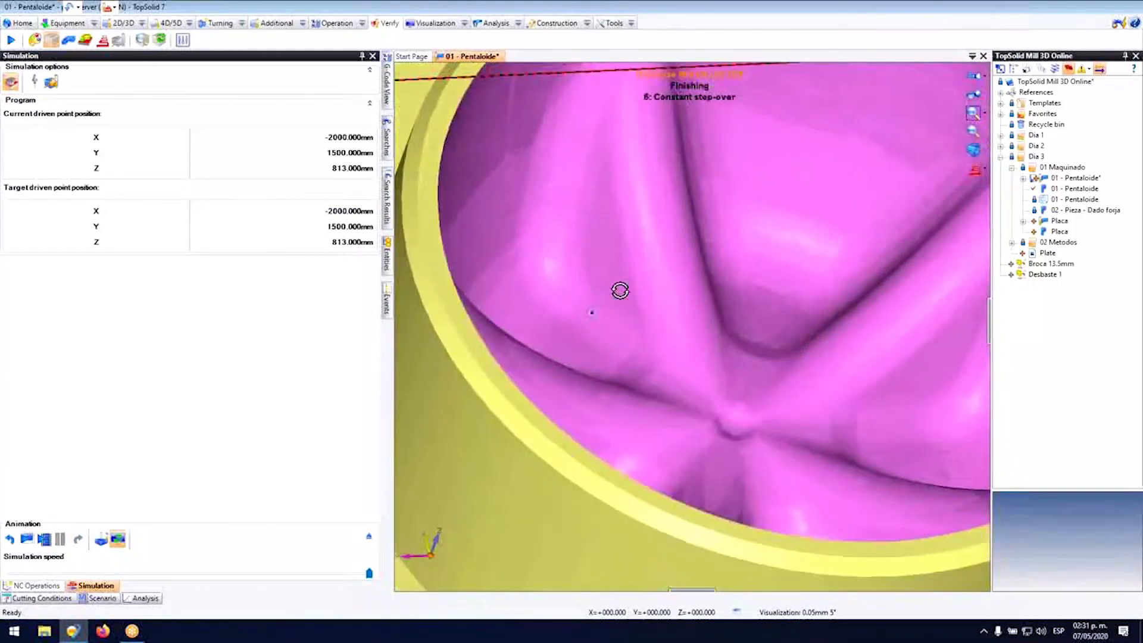
scroll(620, 290, down, 5)
scroll(613, 255, up, 7)
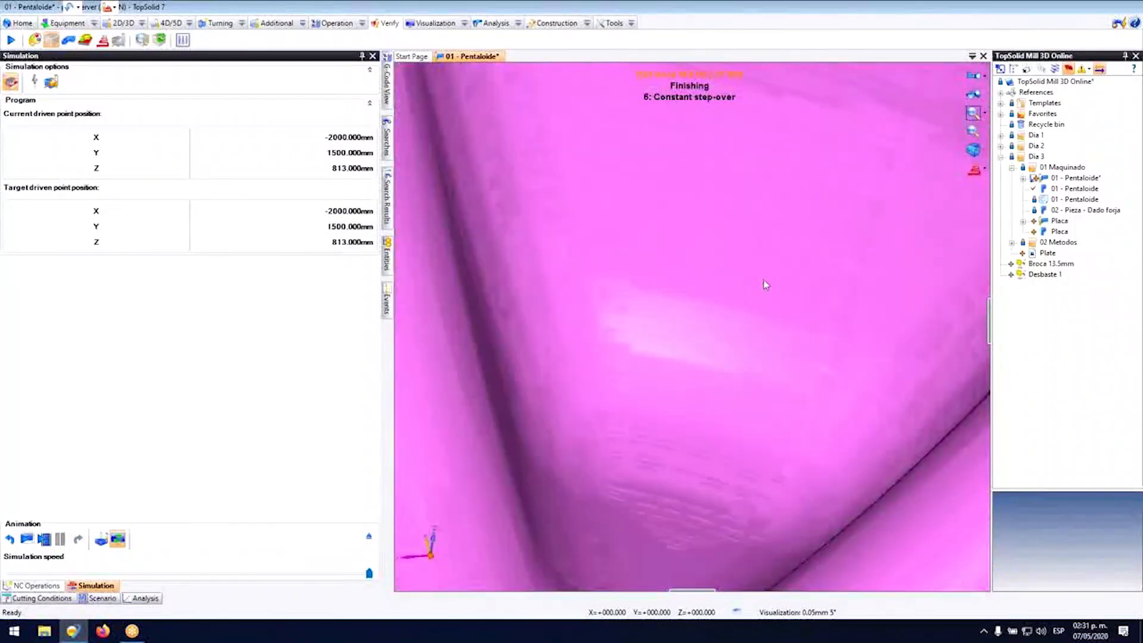
scroll(766, 281, down, 6)
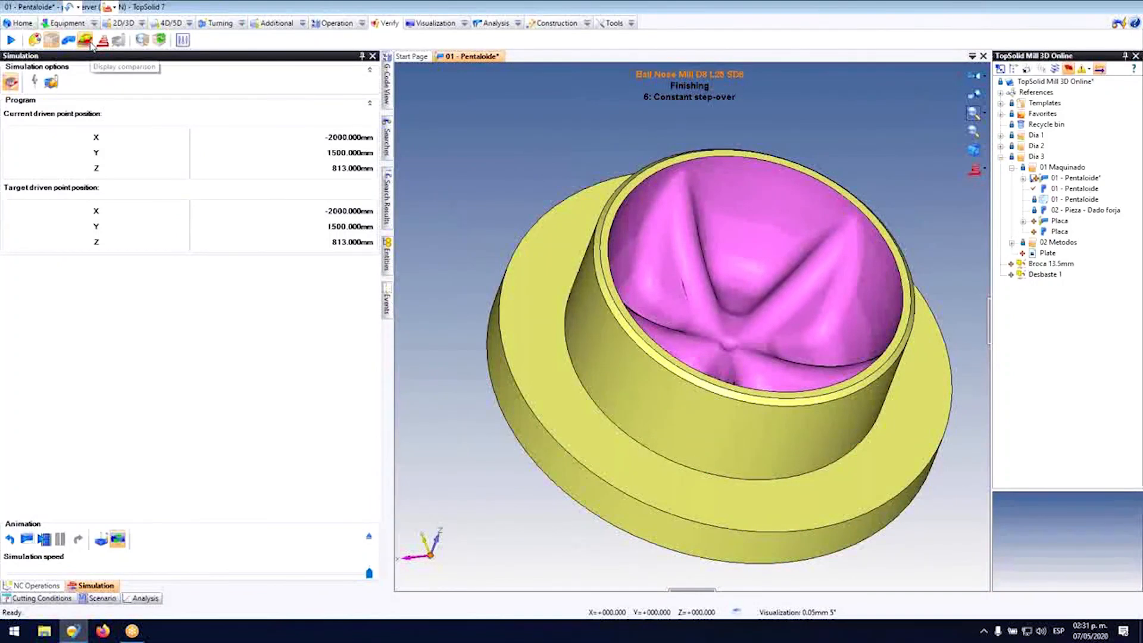
Step: Display the comparison of the machined stock with the final part, inspect the cup for remaining material and exit the verification
click(90, 44)
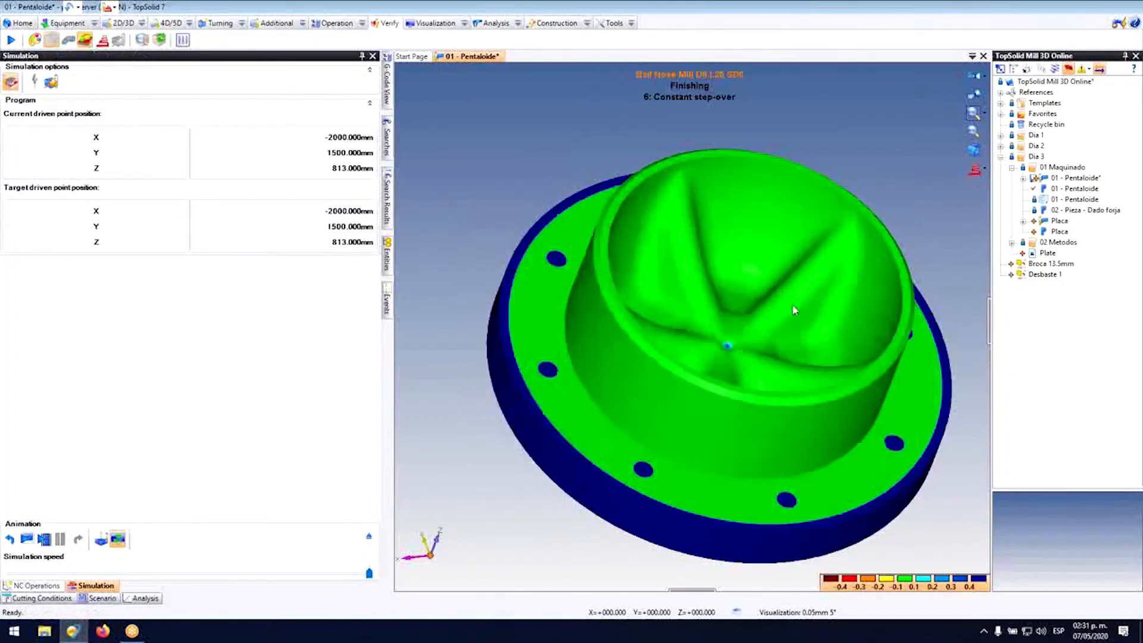
scroll(795, 310, up, 2)
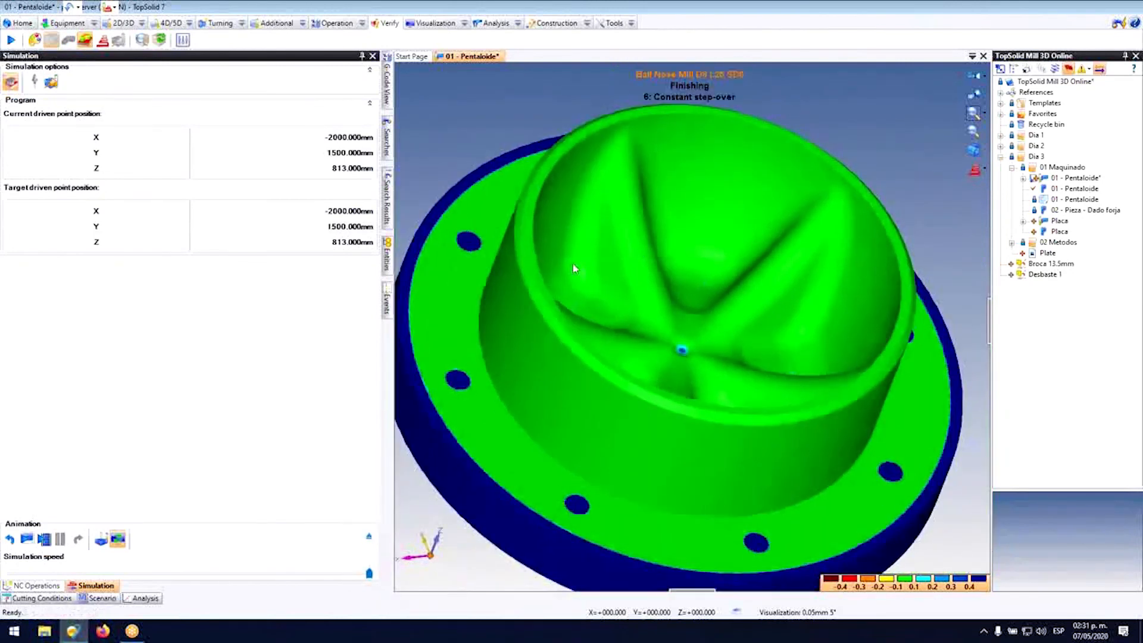
middle_drag(592, 271, 560, 278)
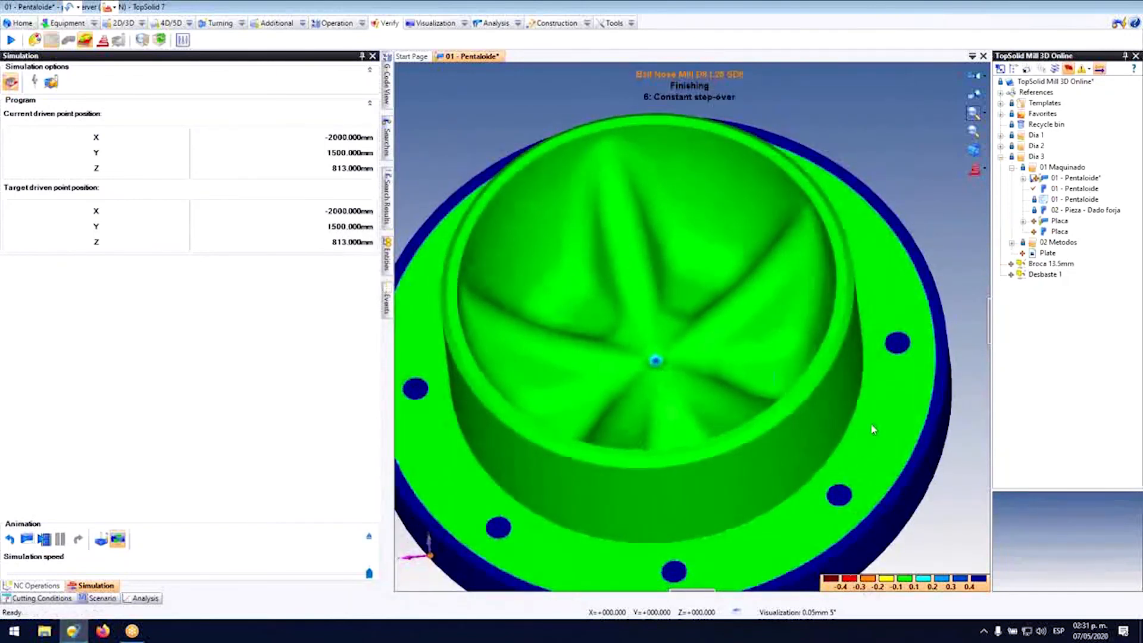
scroll(803, 332, down, 3)
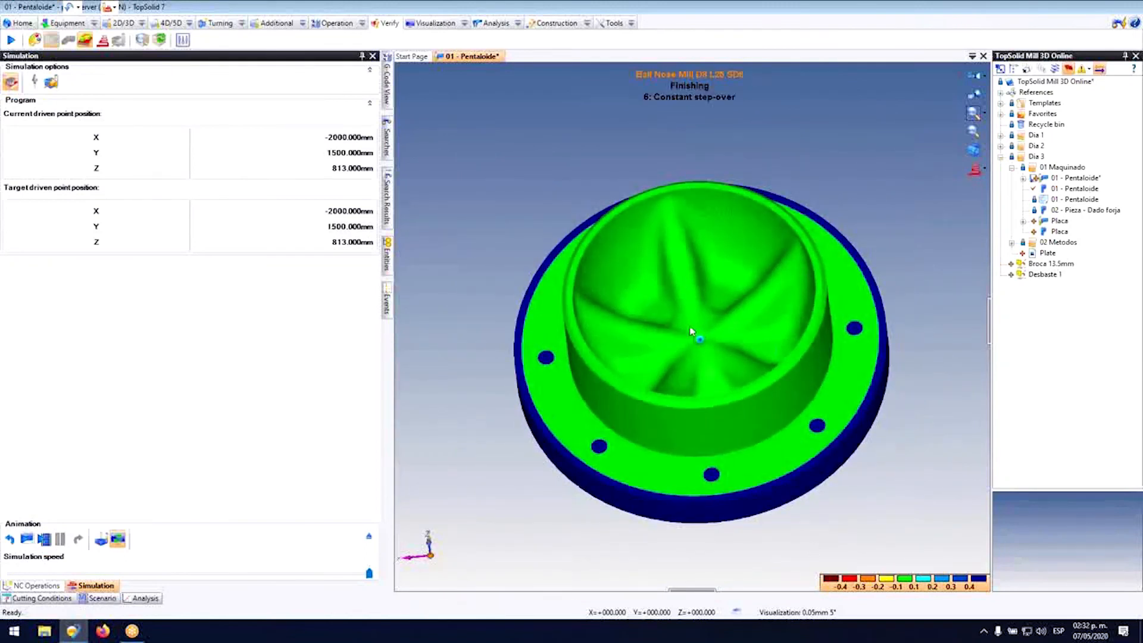
middle_drag(695, 302, 722, 270)
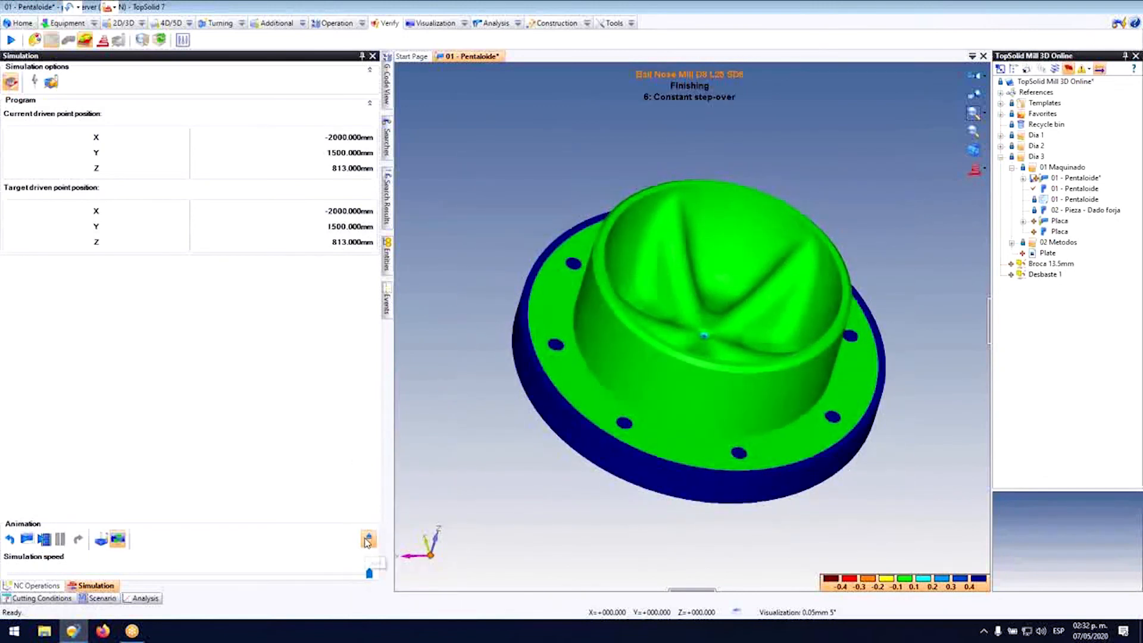
click(368, 540)
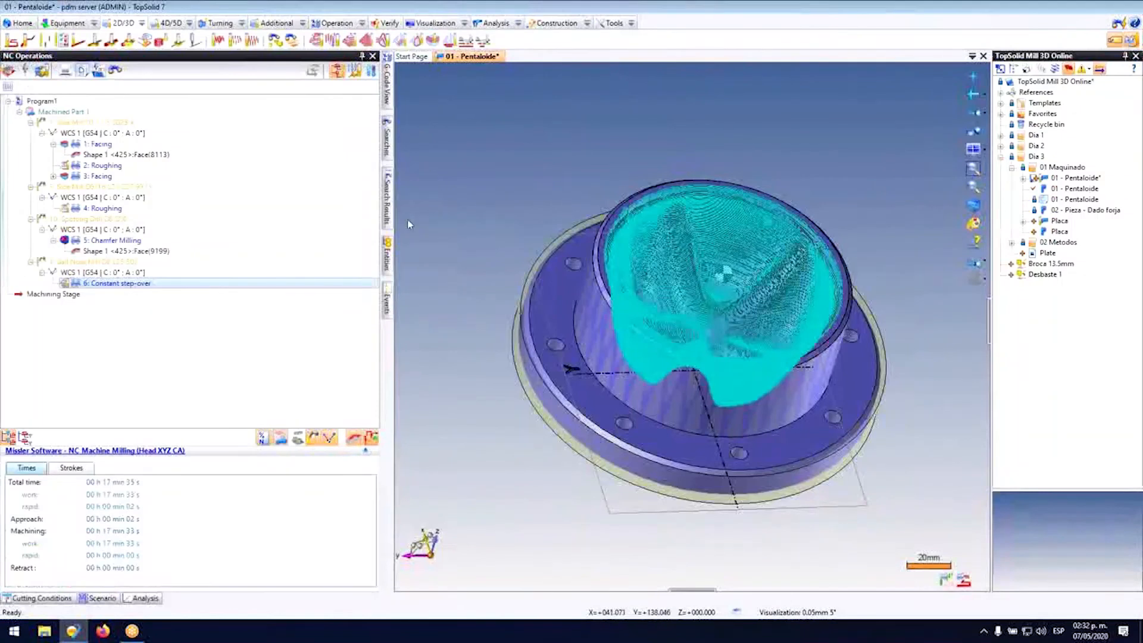
Step: Generate the ISO code with the HAAS Simple>>Haas 3AX IN post-processor and save it on the desktop as 01 - Pentaloide.NC, replacing the existing file
middle_drag(456, 206, 510, 300)
click(337, 23)
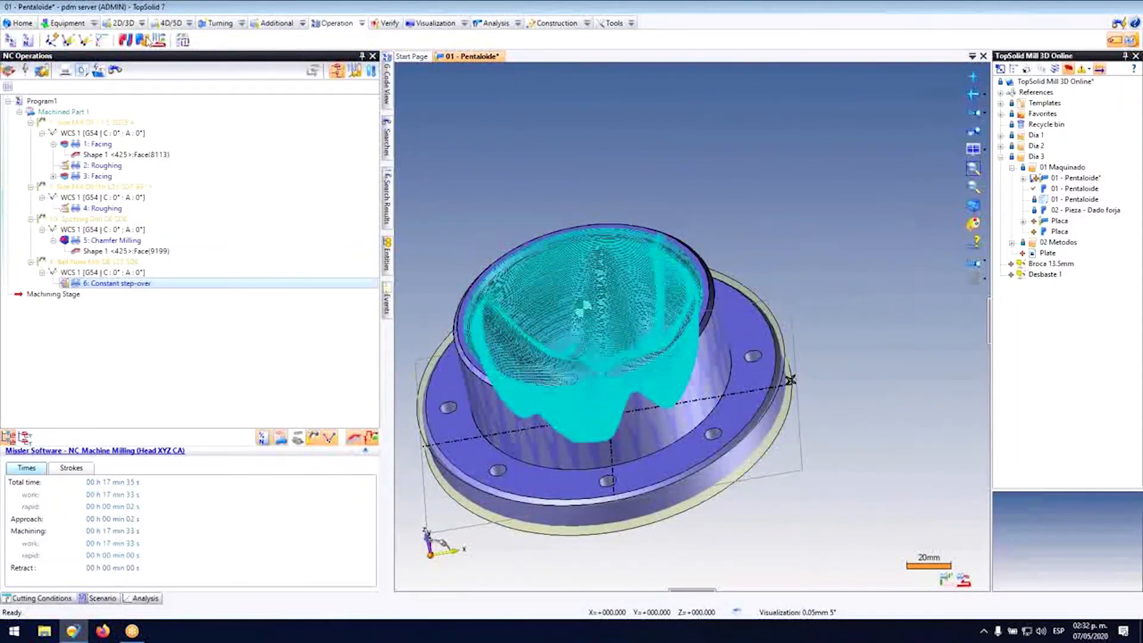
click(26, 40)
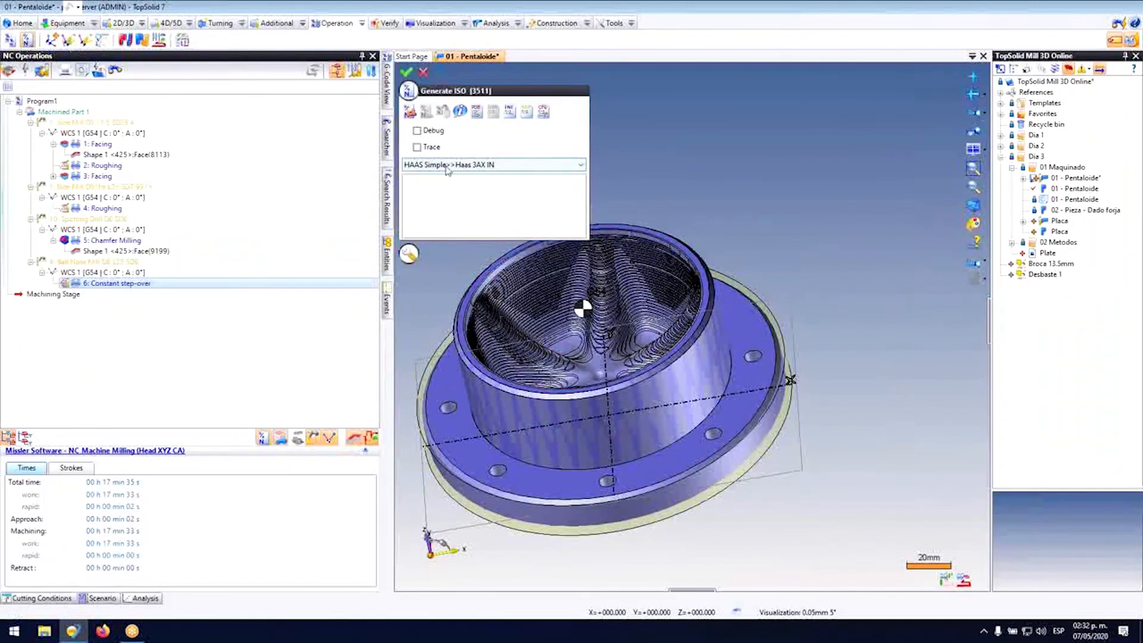
click(406, 72)
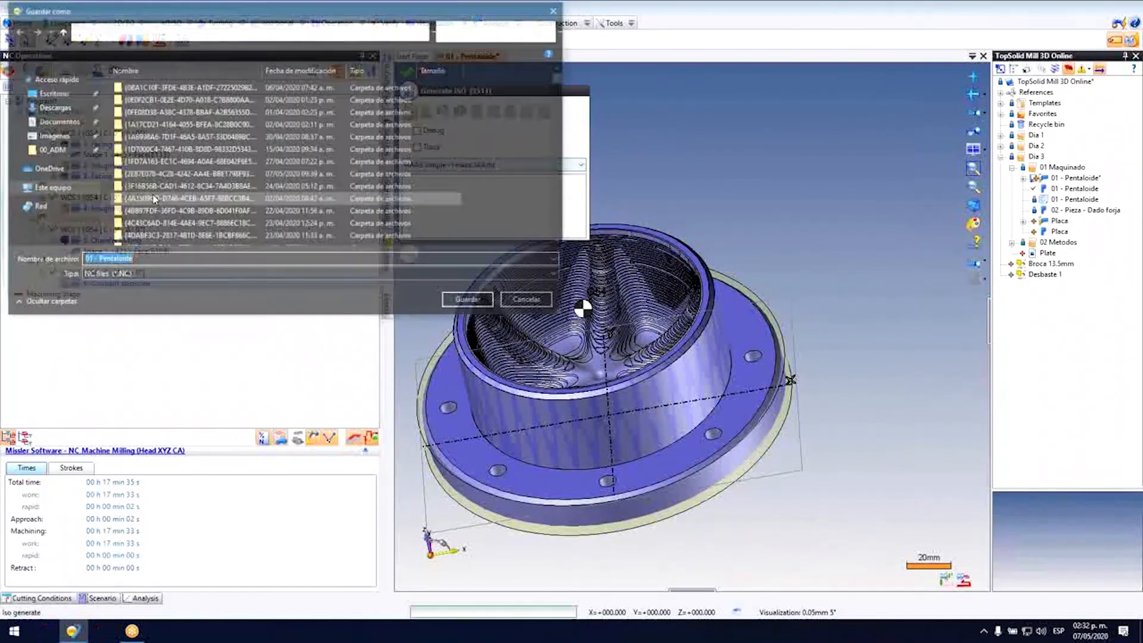
click(41, 96)
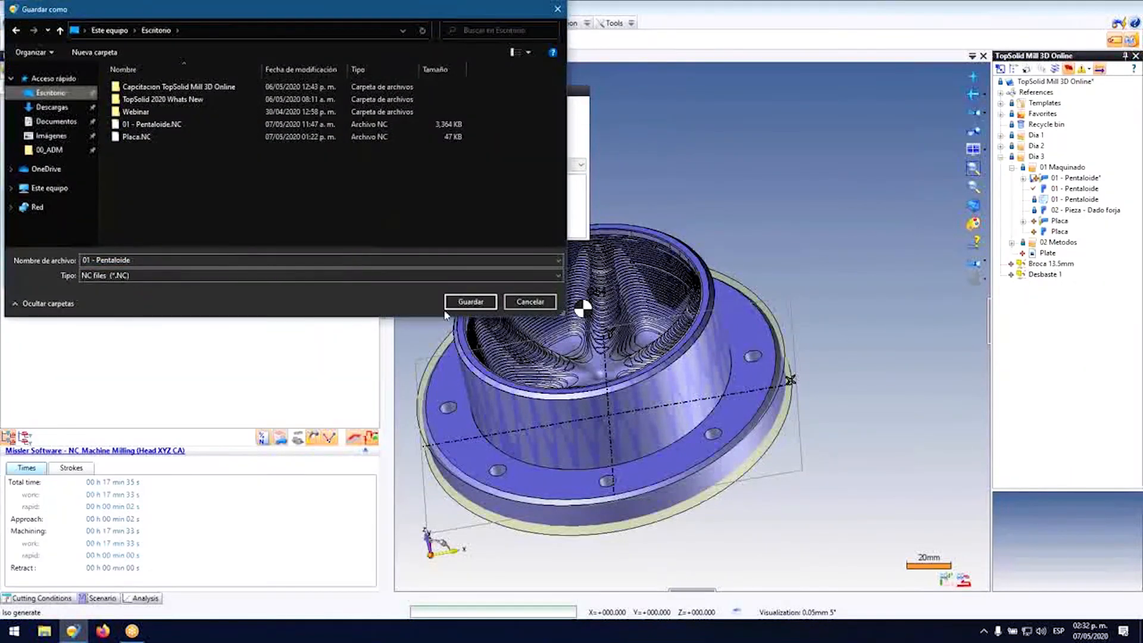
click(462, 304)
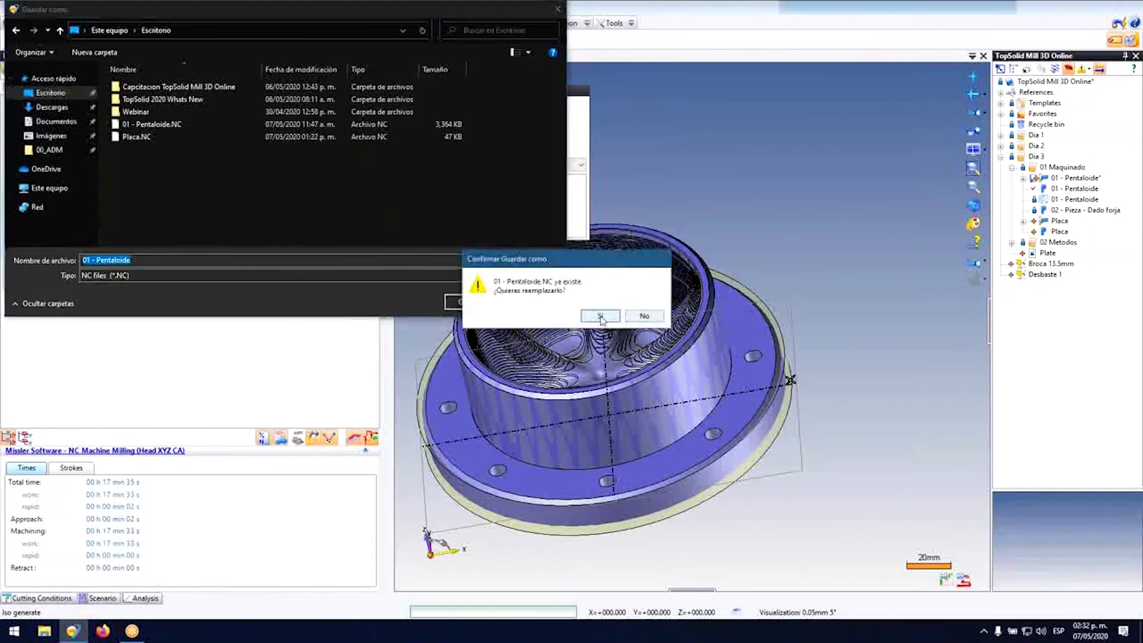
click(600, 316)
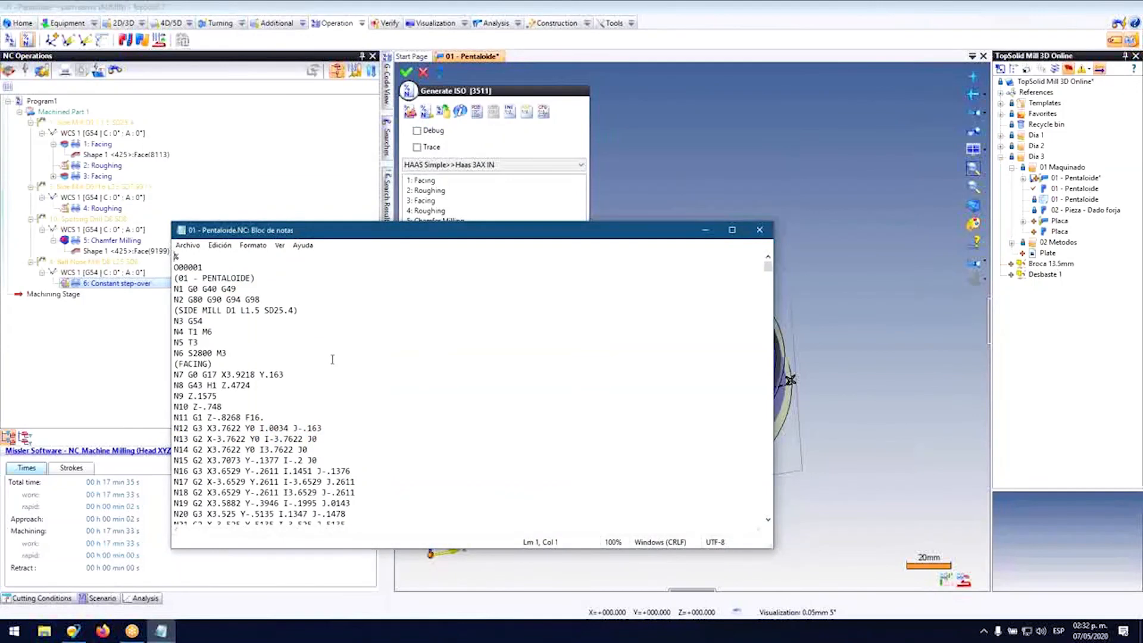
Step: Review the generated 01 - Pentaloide.NC code, then close the file and the ISO generation command
drag(347, 239, 277, 200)
scroll(210, 344, down, 12)
scroll(211, 344, down, 20)
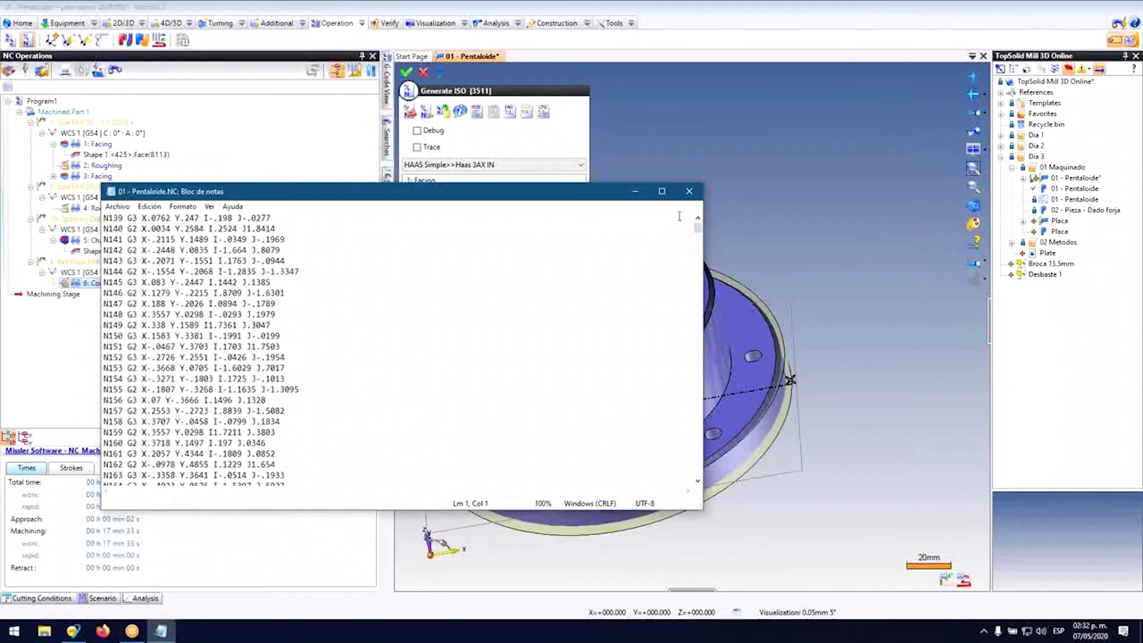
click(689, 191)
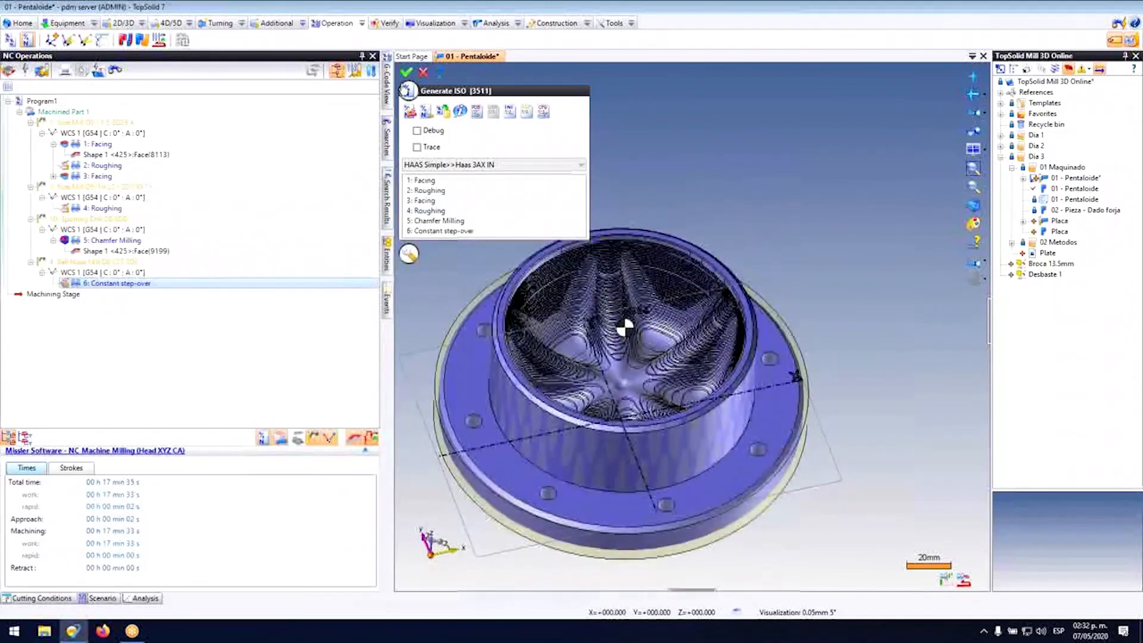
click(424, 72)
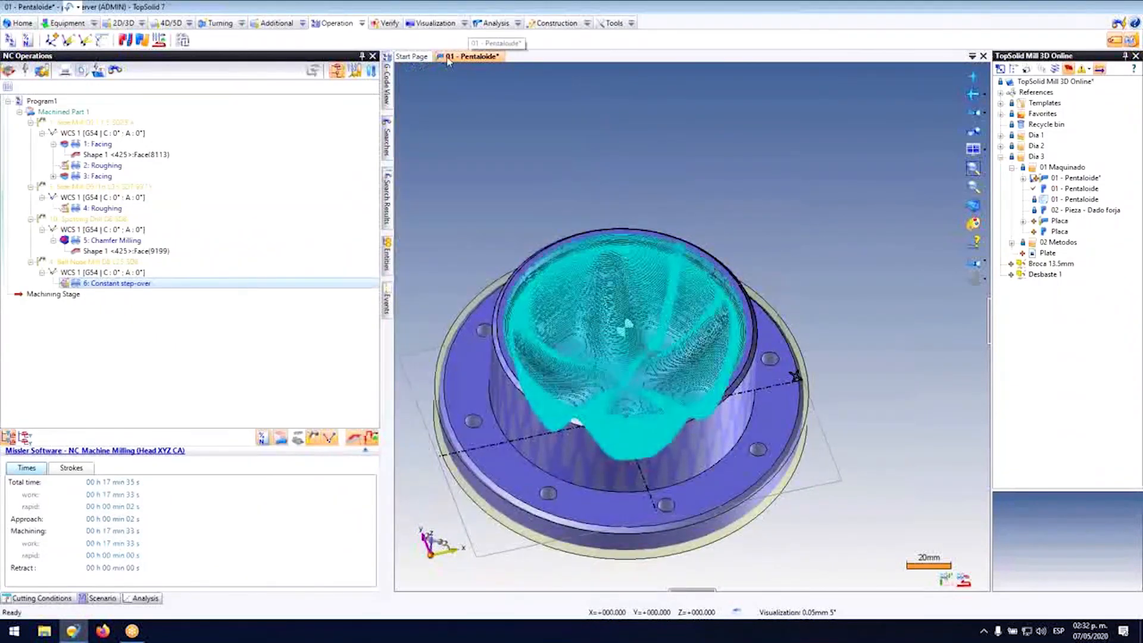
Step: Create a drafting document of the 01 - Pentaloide machining from the metric Operations with drawings template
right_click(450, 59)
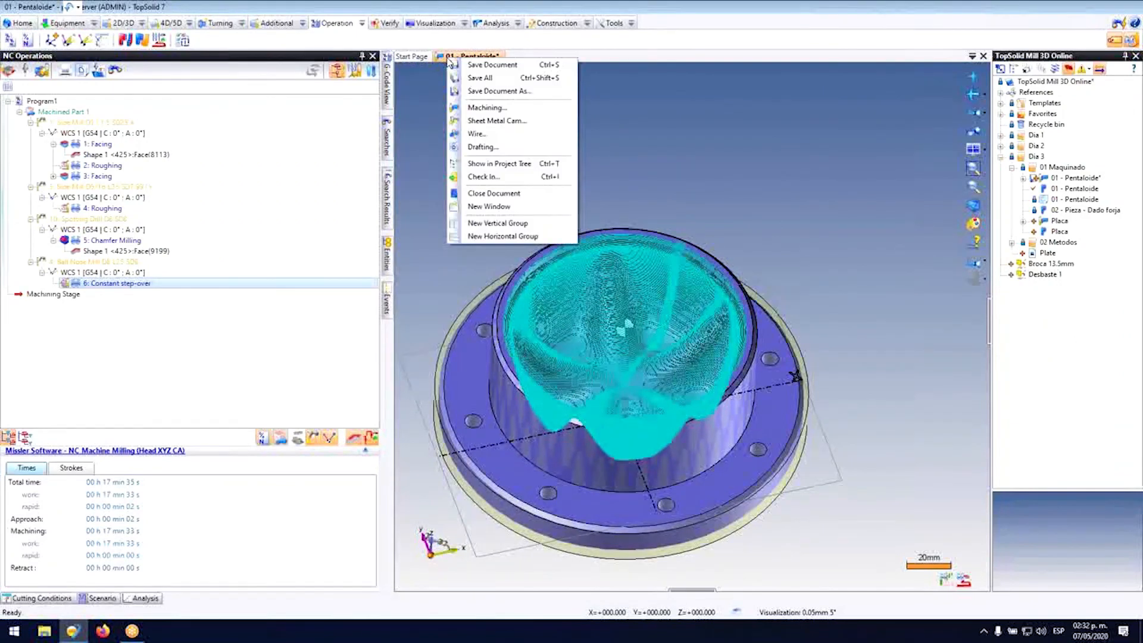
click(502, 148)
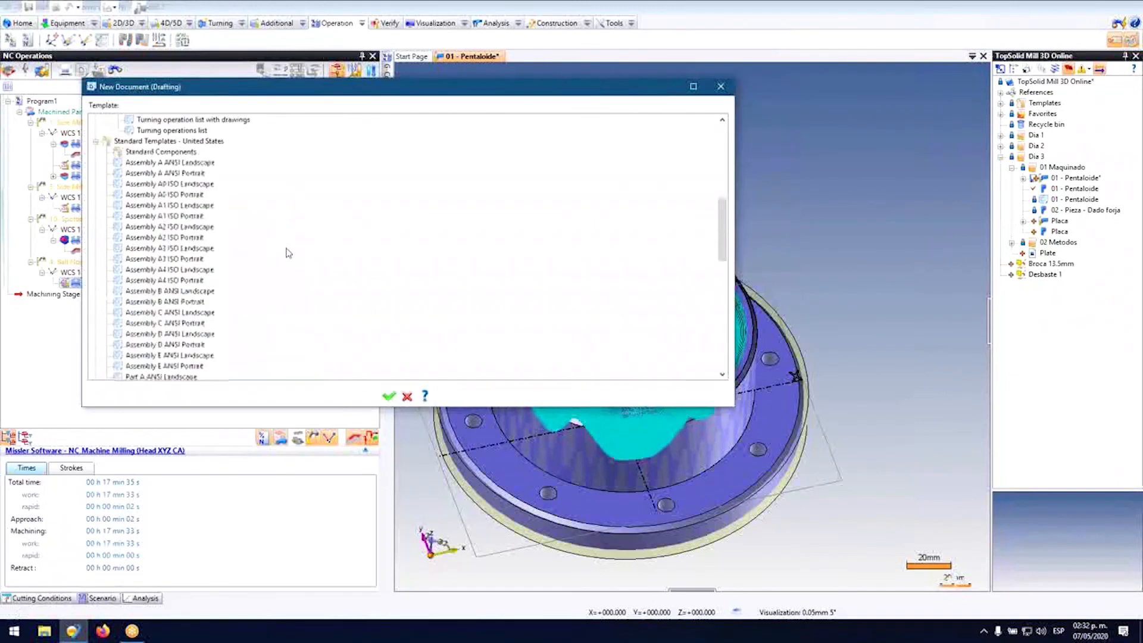
scroll(288, 253, up, 12)
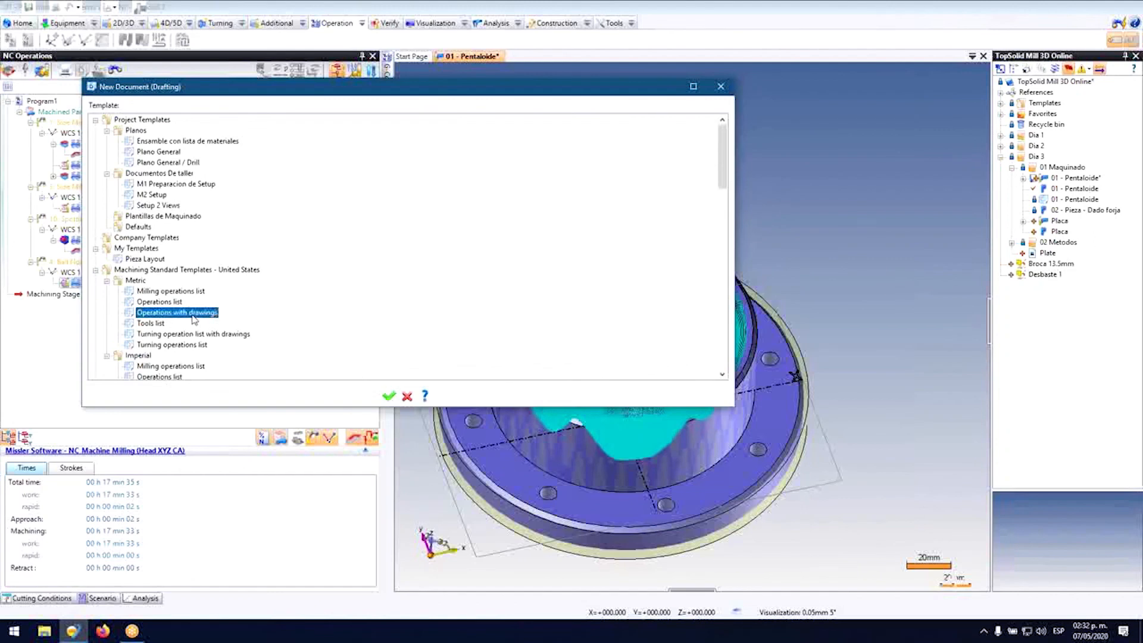
click(389, 396)
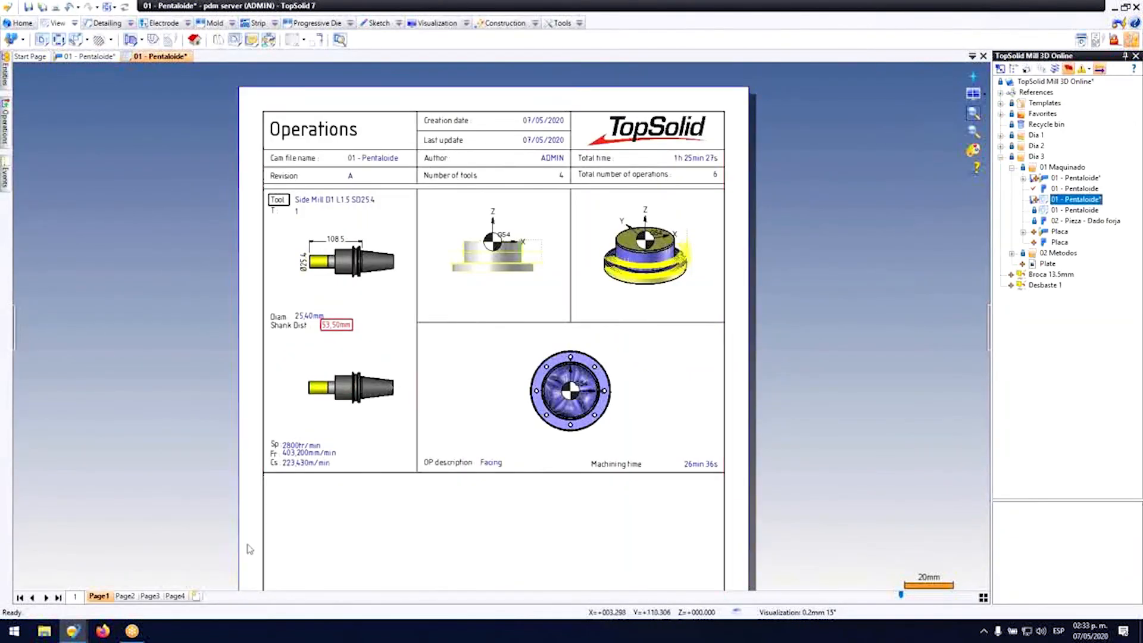
Step: Look through pages 2 to 4 of the operations document, checking each operation's tool, views and machining time
click(130, 596)
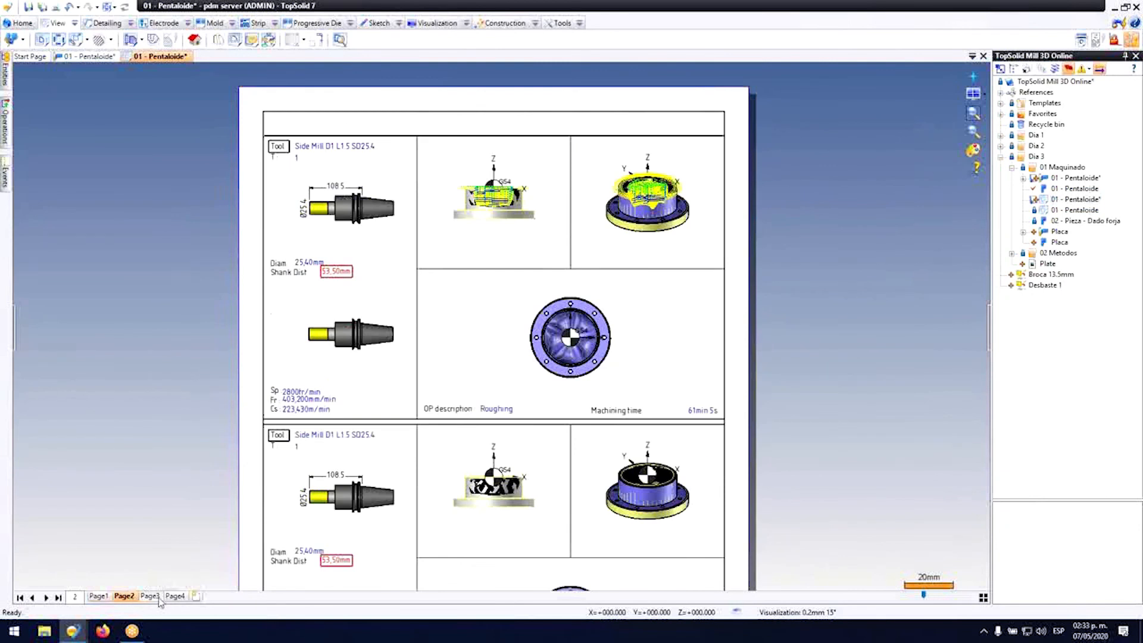
click(150, 597)
click(176, 600)
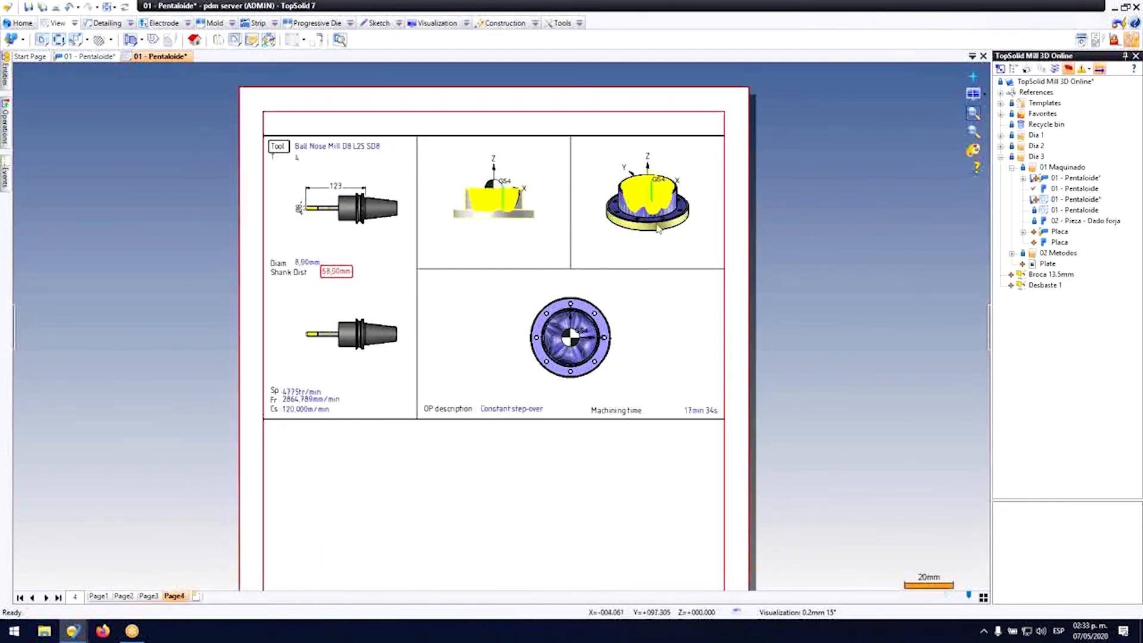
Step: Examine the toolpath views and operation data on pages 4, 3 and 2 of the operations document
scroll(645, 211, up, 4)
click(175, 596)
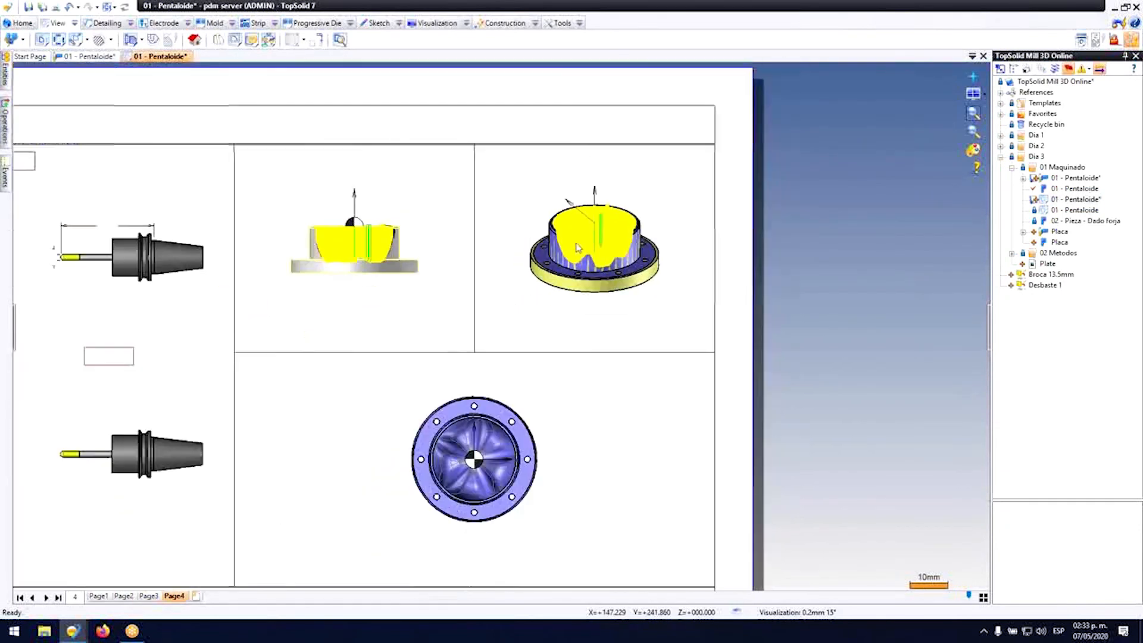
click(156, 597)
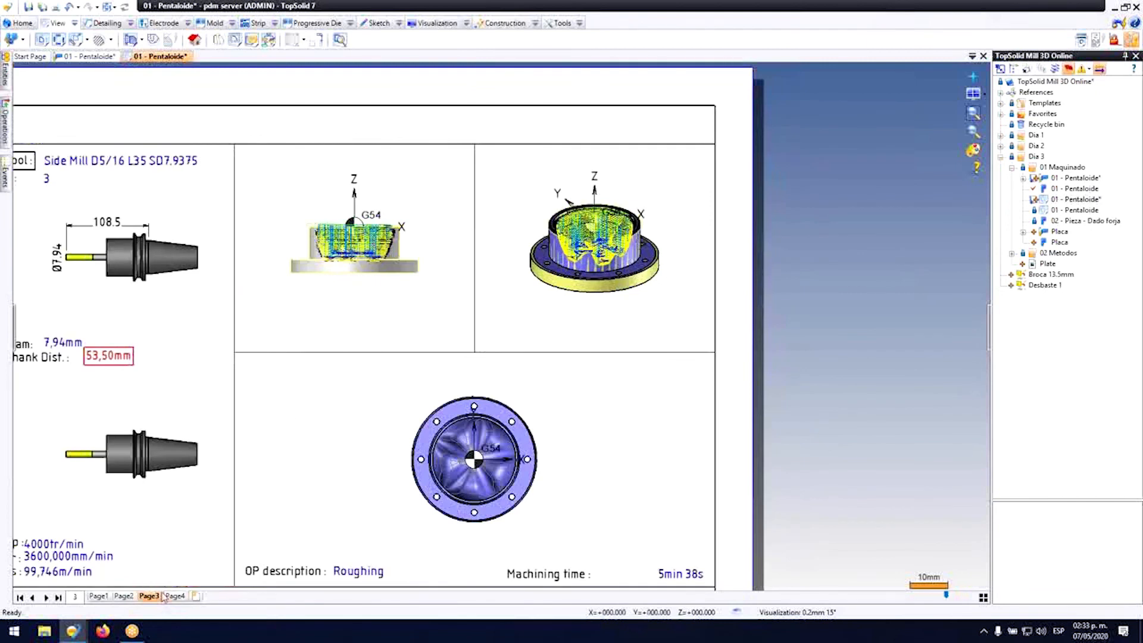
scroll(625, 205, up, 5)
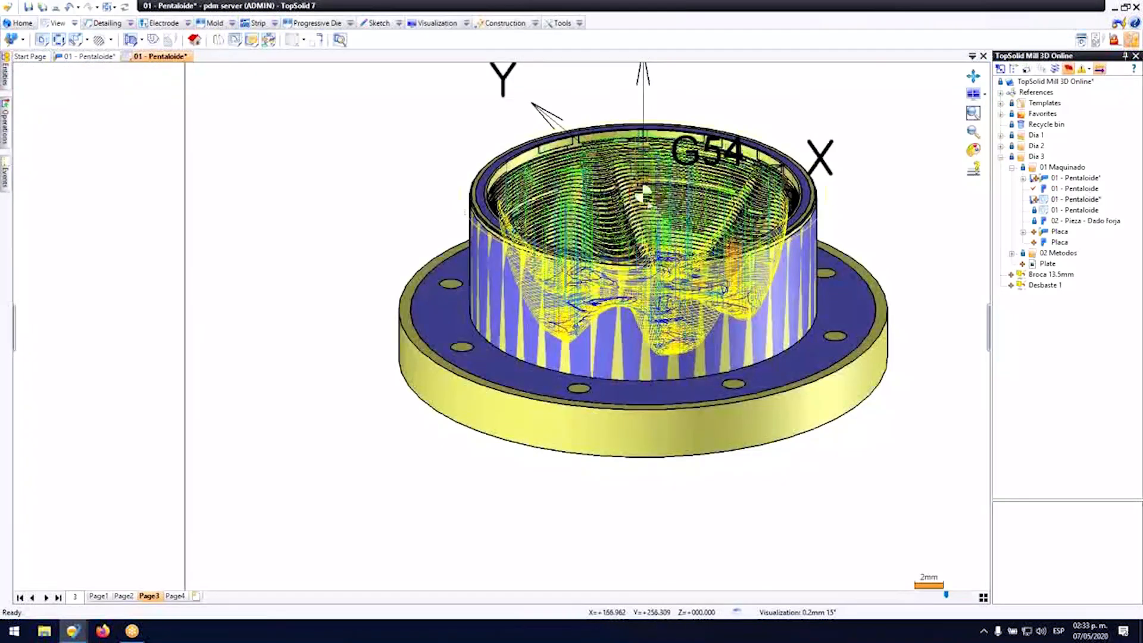
click(149, 596)
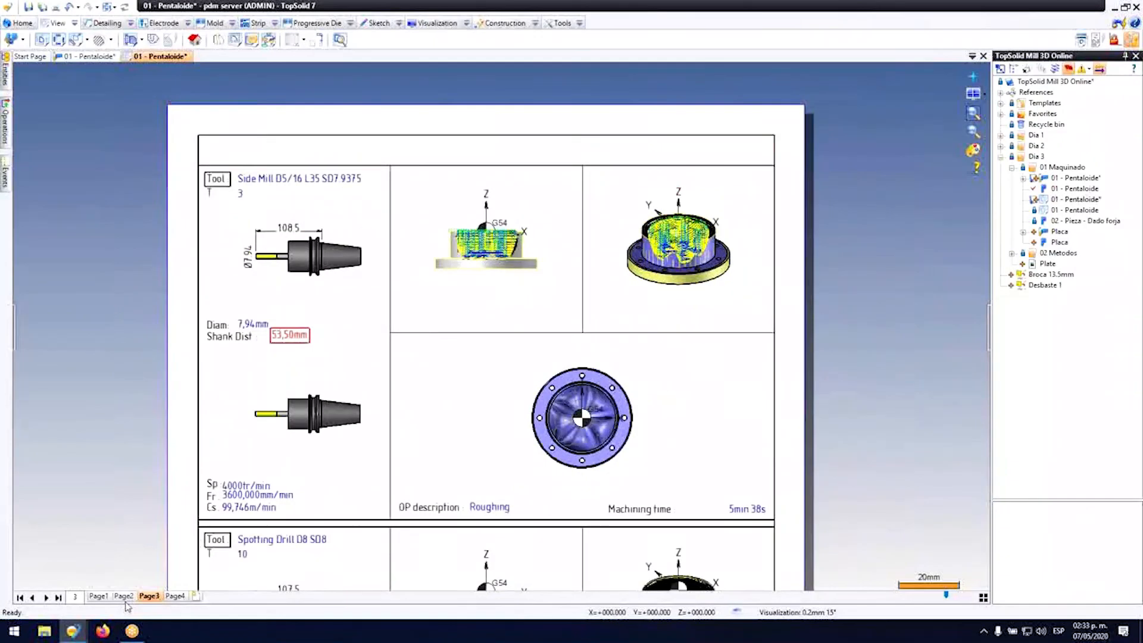
click(124, 597)
scroll(371, 292, down, 3)
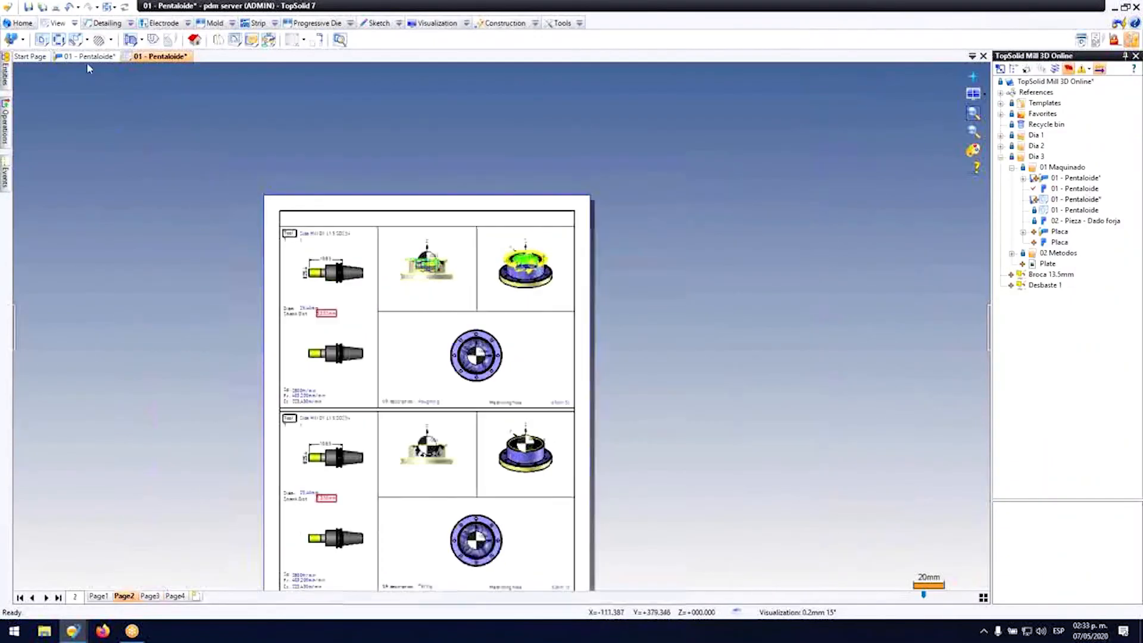
Step: Create a Lista de Herramientas drafting document from the 01 - Pentaloide machining and examine its part views and tool table
click(88, 56)
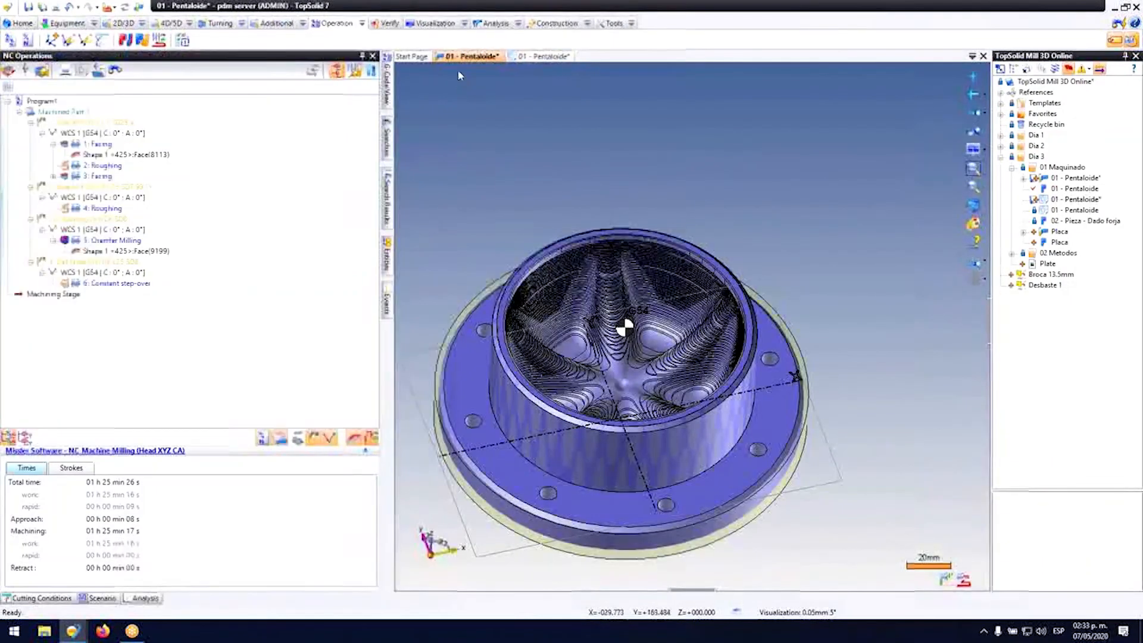
right_click(460, 57)
click(503, 146)
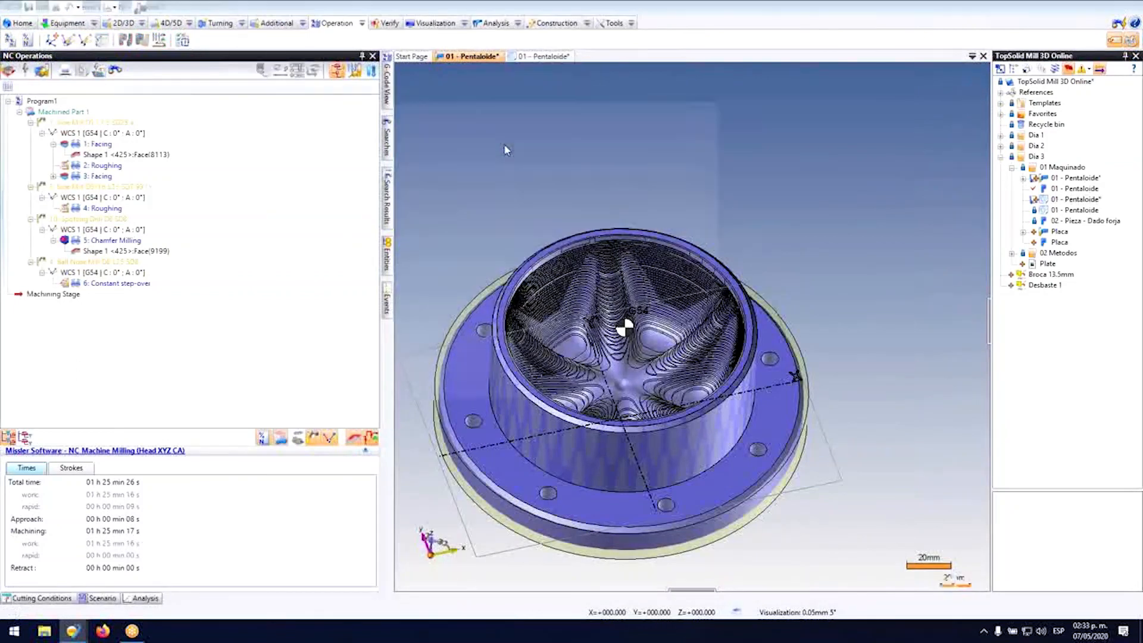
scroll(379, 317, up, 3)
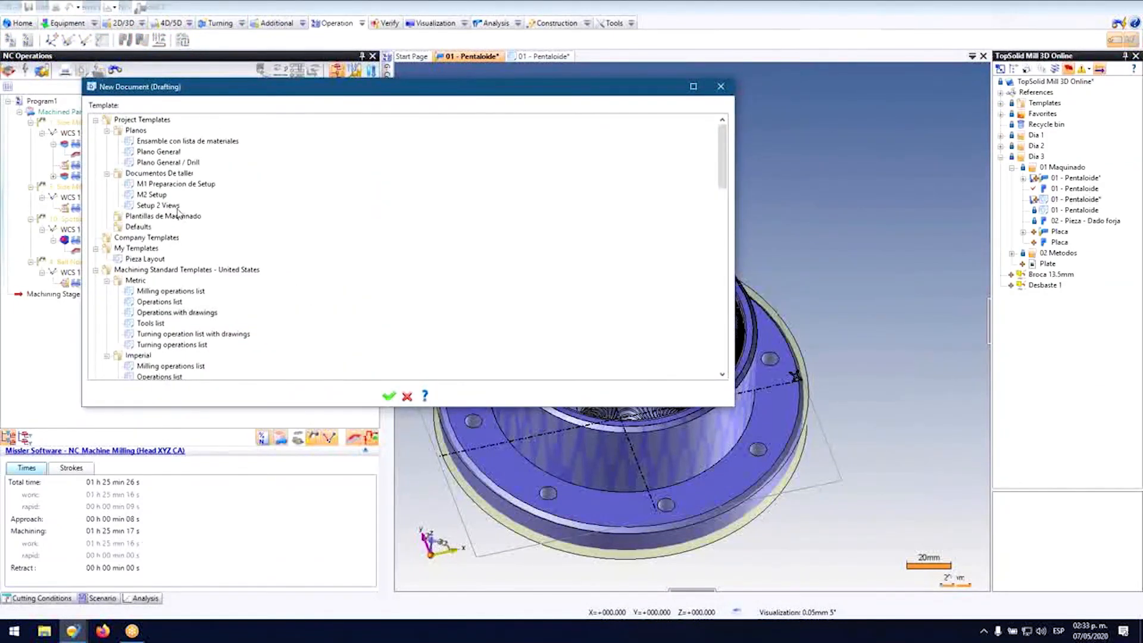
click(396, 397)
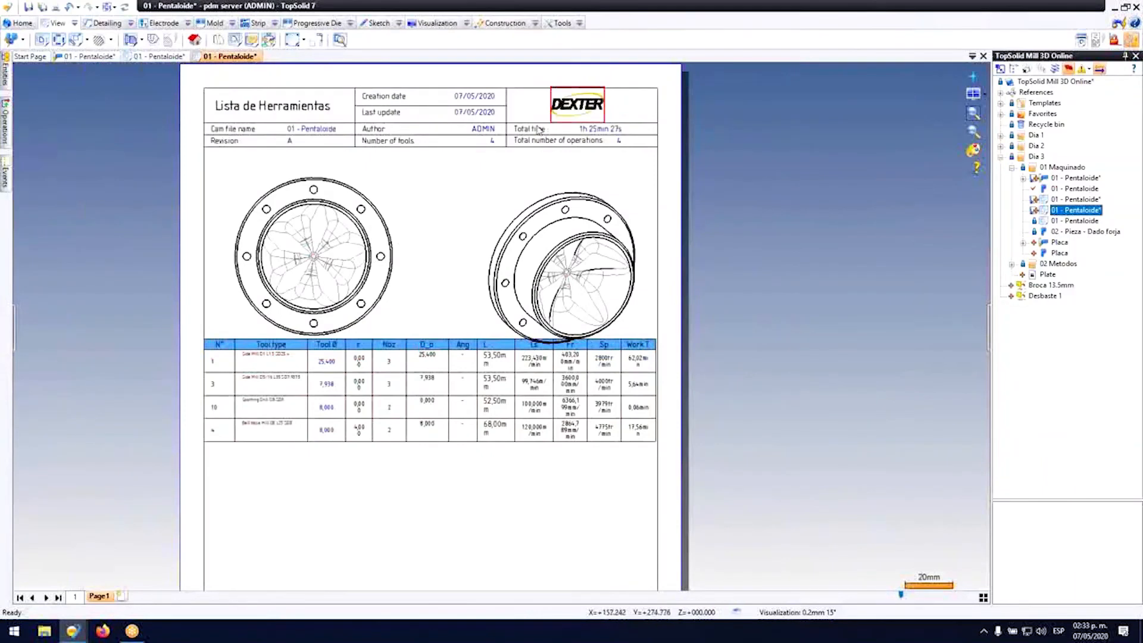
scroll(447, 132, up, 3)
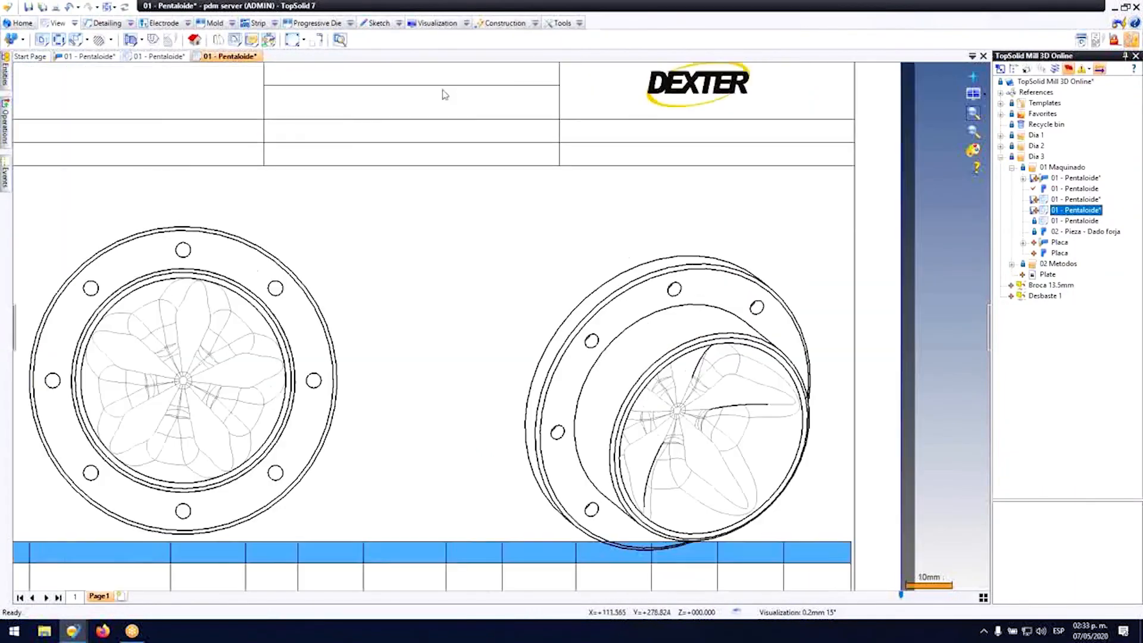
scroll(439, 266, down, 2)
scroll(252, 444, up, 4)
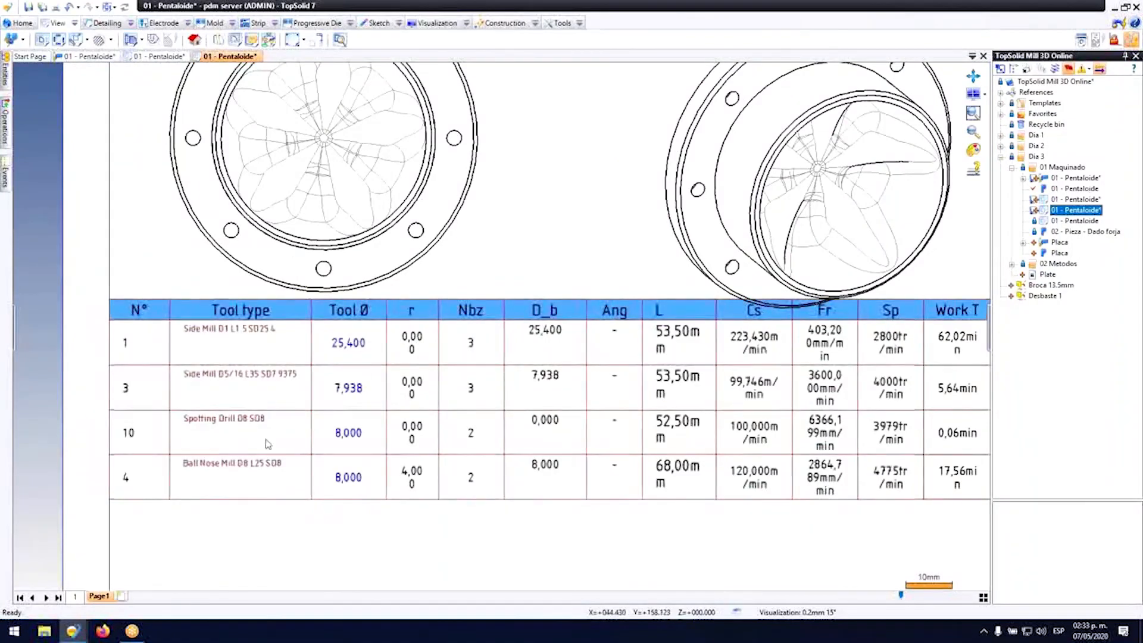
Step: Replace the DEXTER logo in the tool list's header with the CIMCo logo image from the desktop and save the document
scroll(303, 518, down, 3)
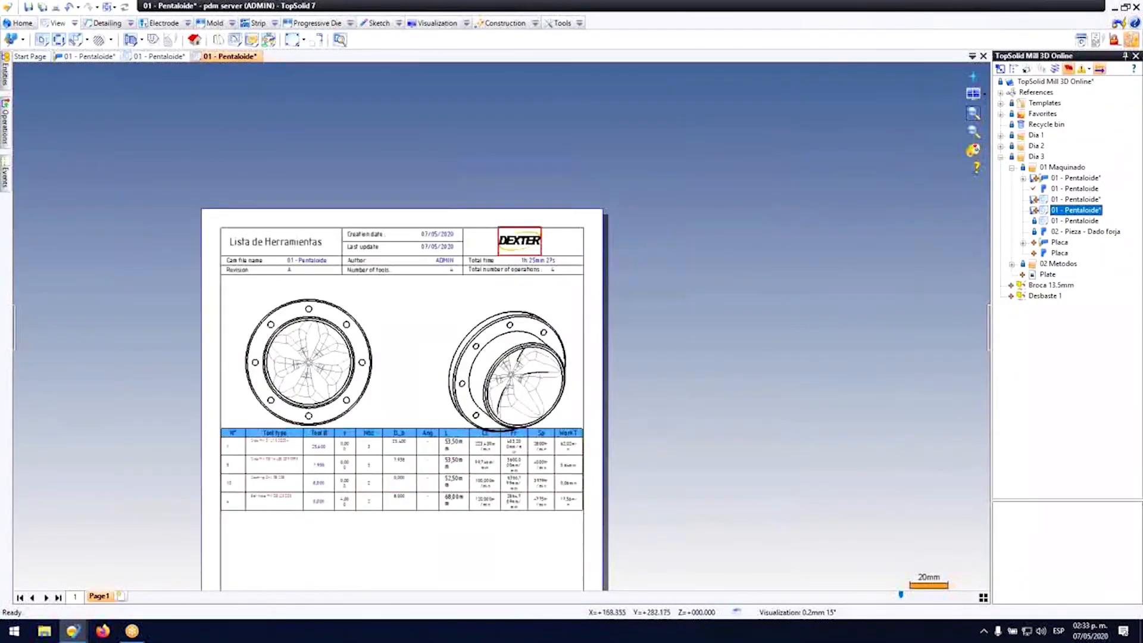
double_click(520, 242)
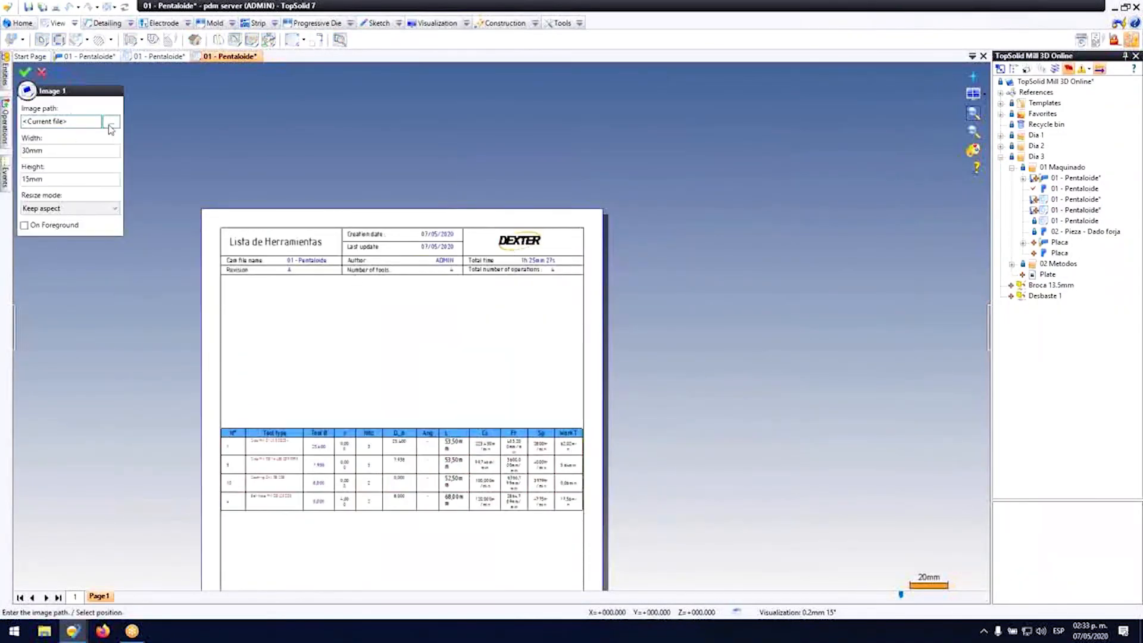
click(110, 126)
click(147, 125)
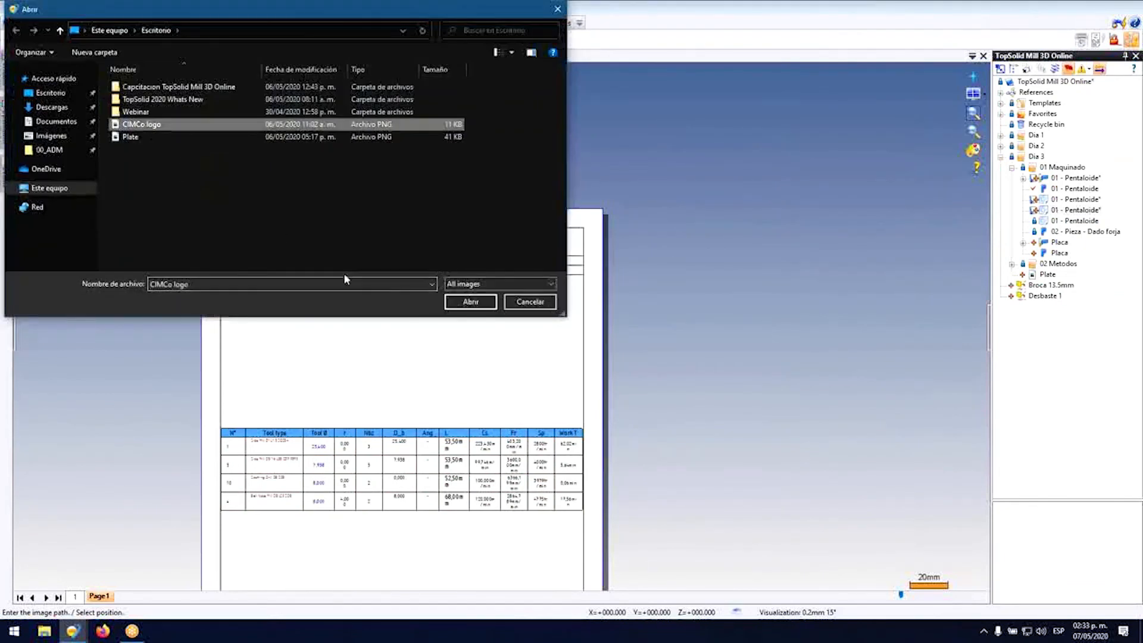
click(471, 301)
scroll(527, 238, up, 5)
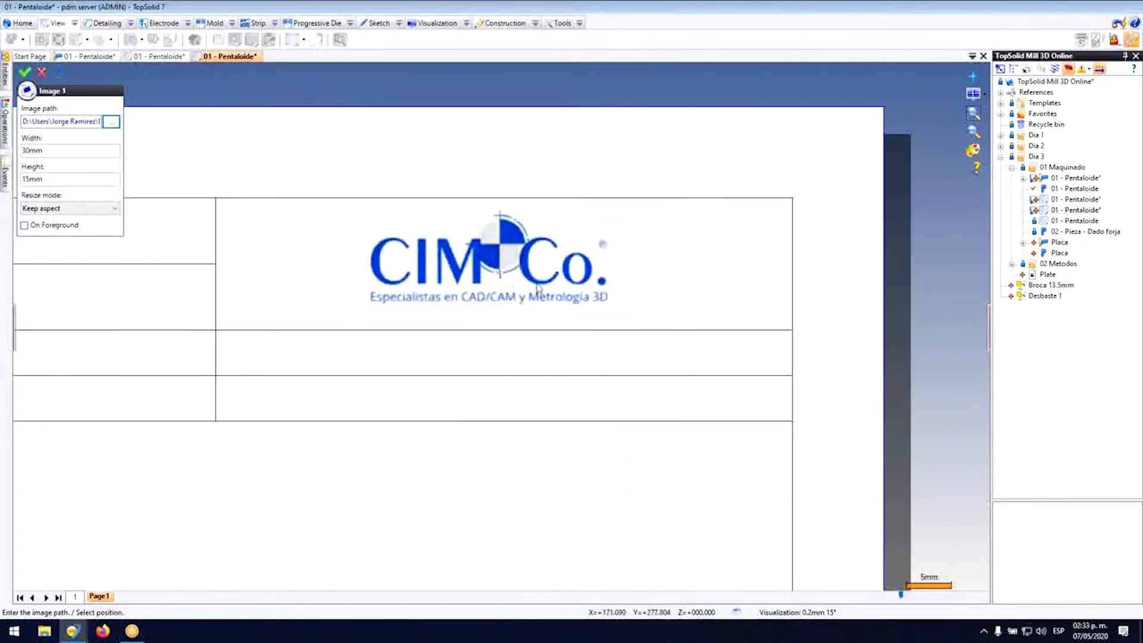
click(25, 72)
scroll(525, 238, down, 5)
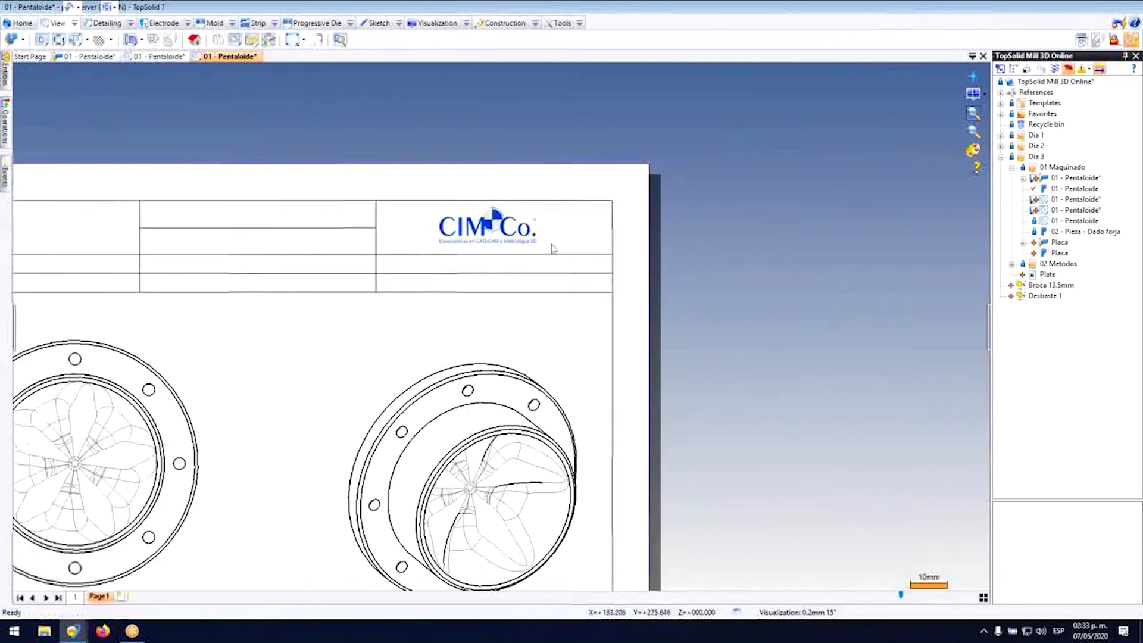
scroll(575, 566, up, 2)
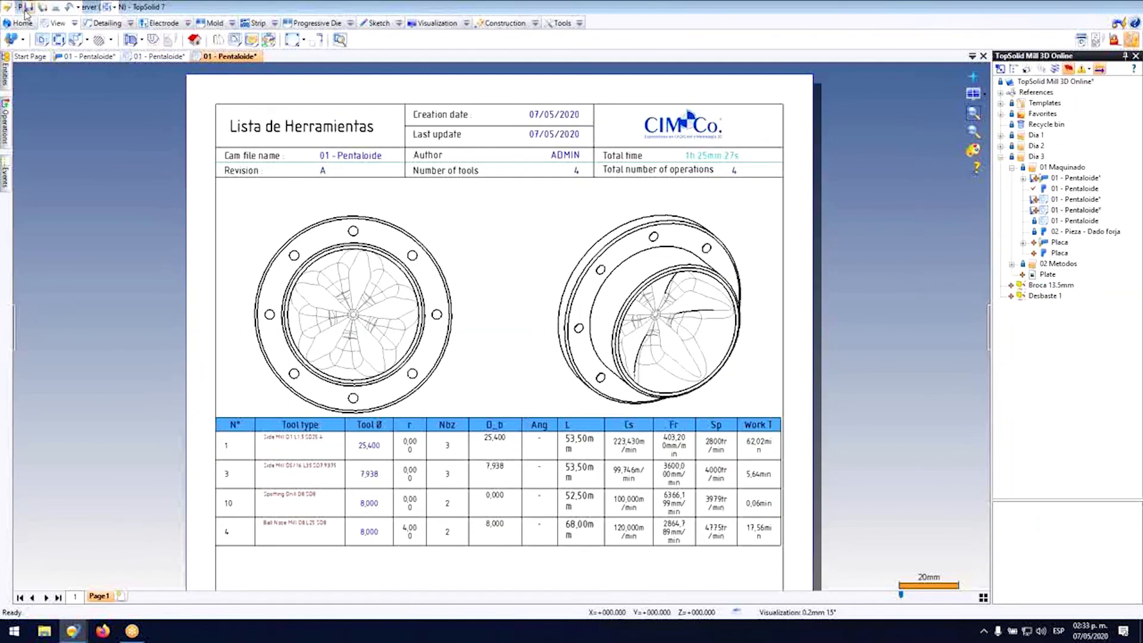
click(26, 7)
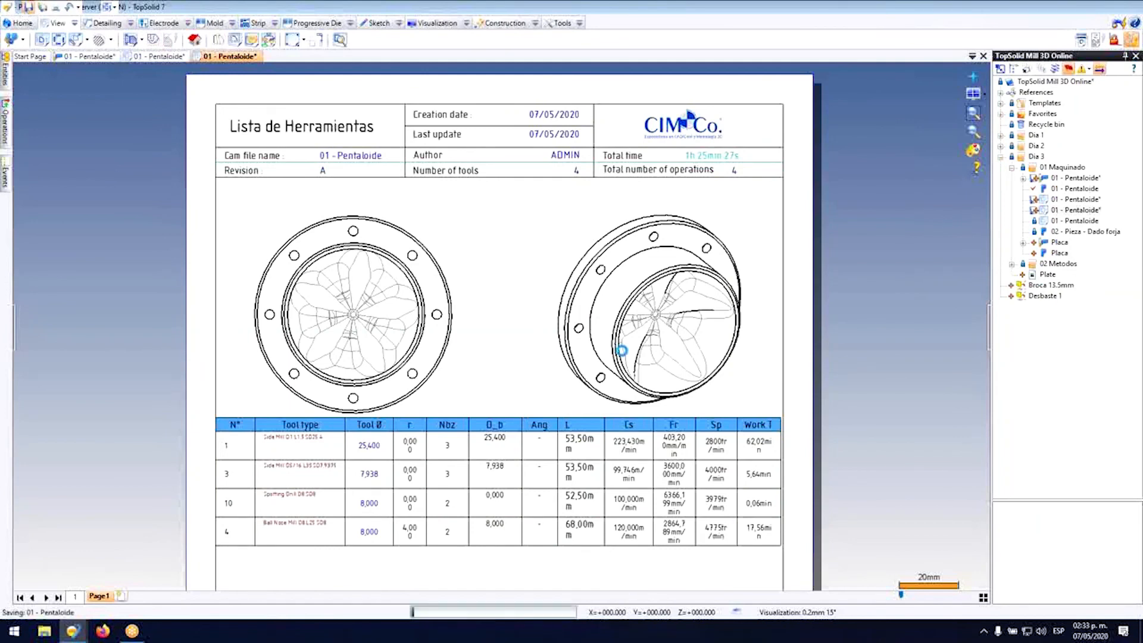